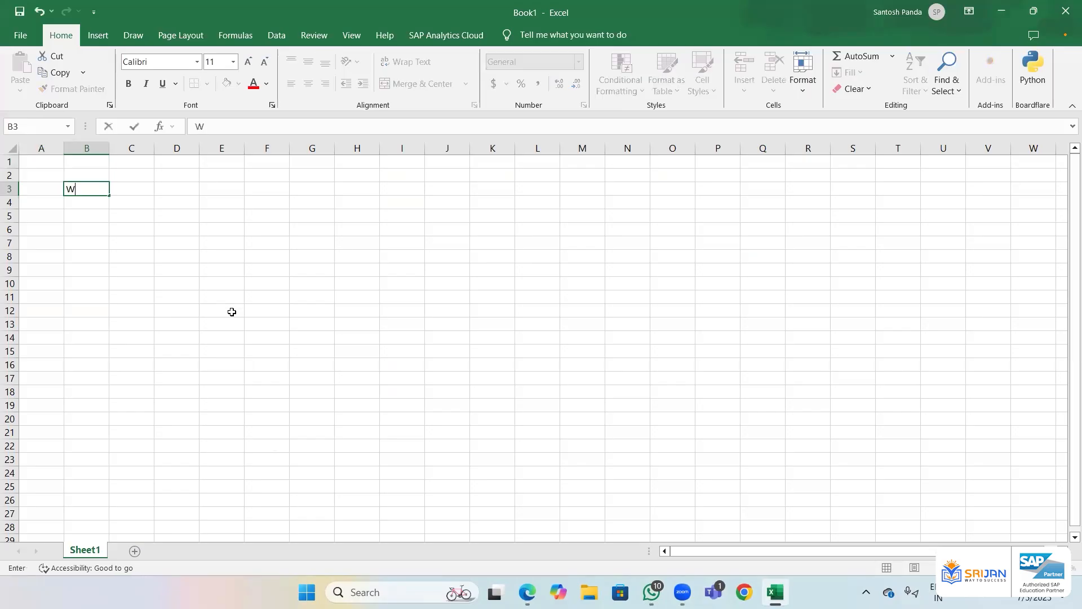
- Enter "WHT" in B3, "Base value of Invoice" in C3 and 100000 in D3
type("HT")
key("Tab")
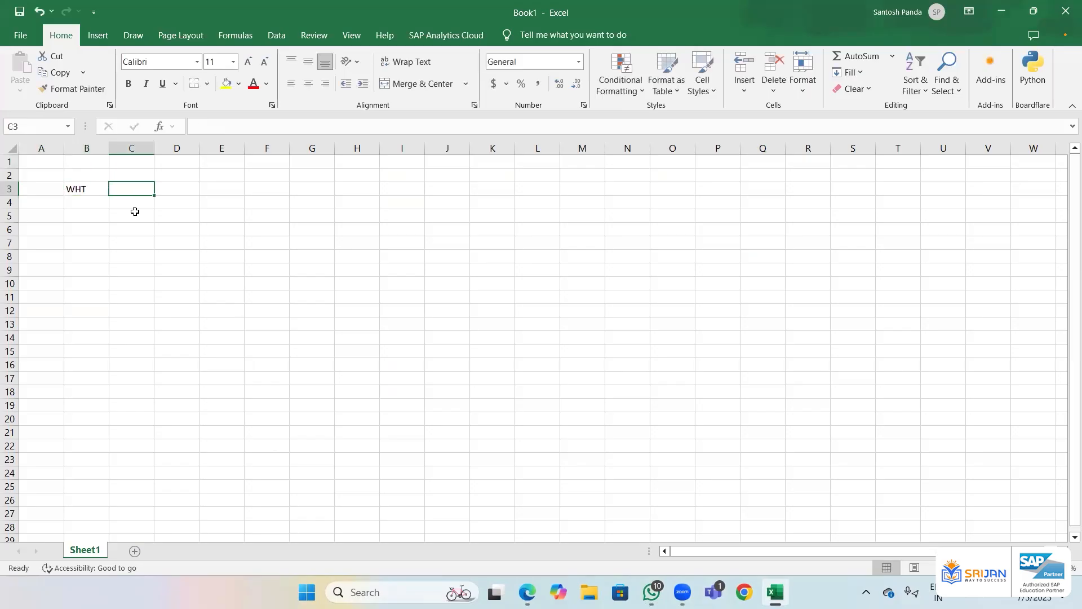
type("Base value of Invoice")
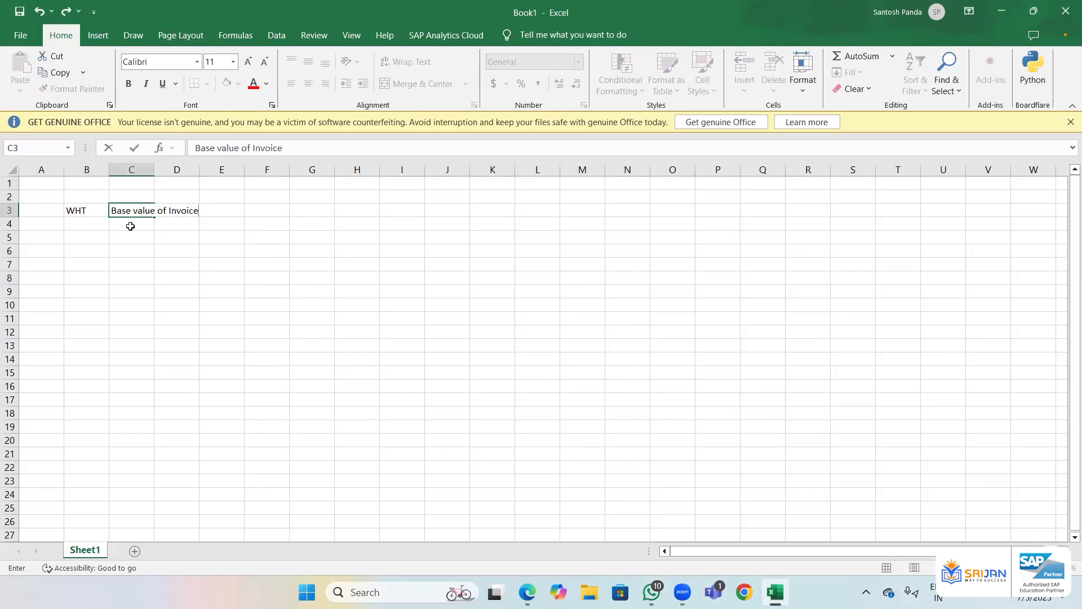
left_click(130, 226)
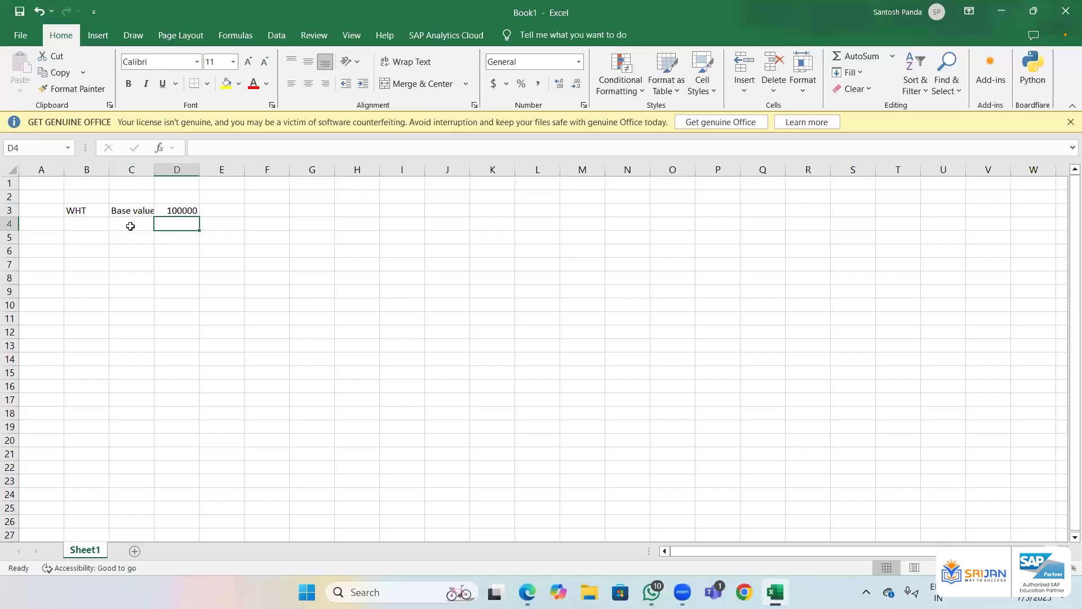
- Label C4 "Tax Code/Tax Rate" and enter 10% beside it in D4
left_click(130, 226)
type("Tax code/ Tax Rate")
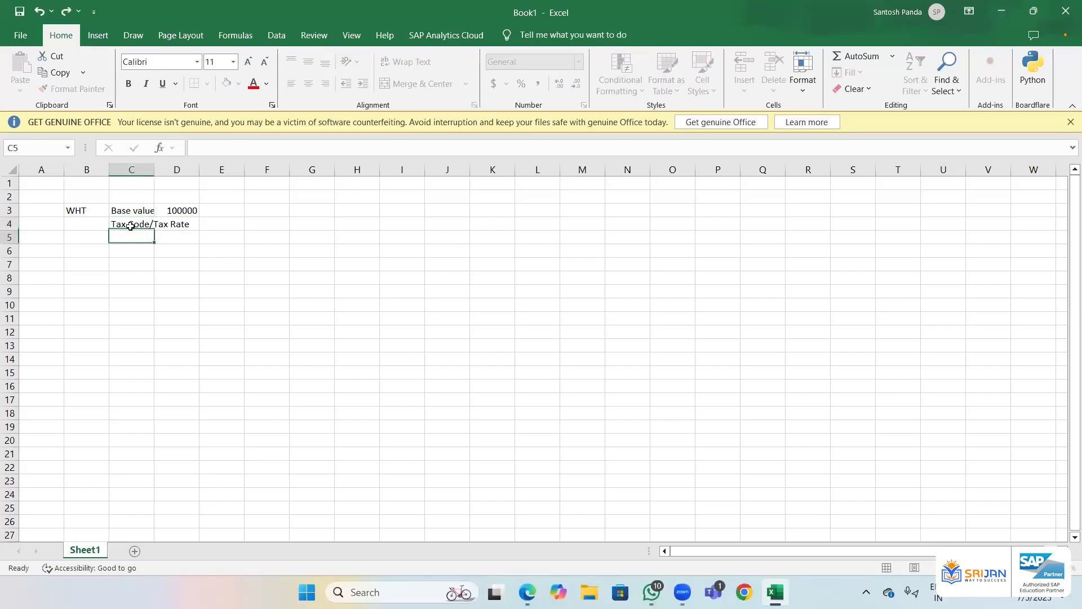
key("Right")
type("10%")
key("Return")
- Label C5 "WHT" and calculate the tax in D5 with the formula =D3*D4
key("Left")
type("WH")
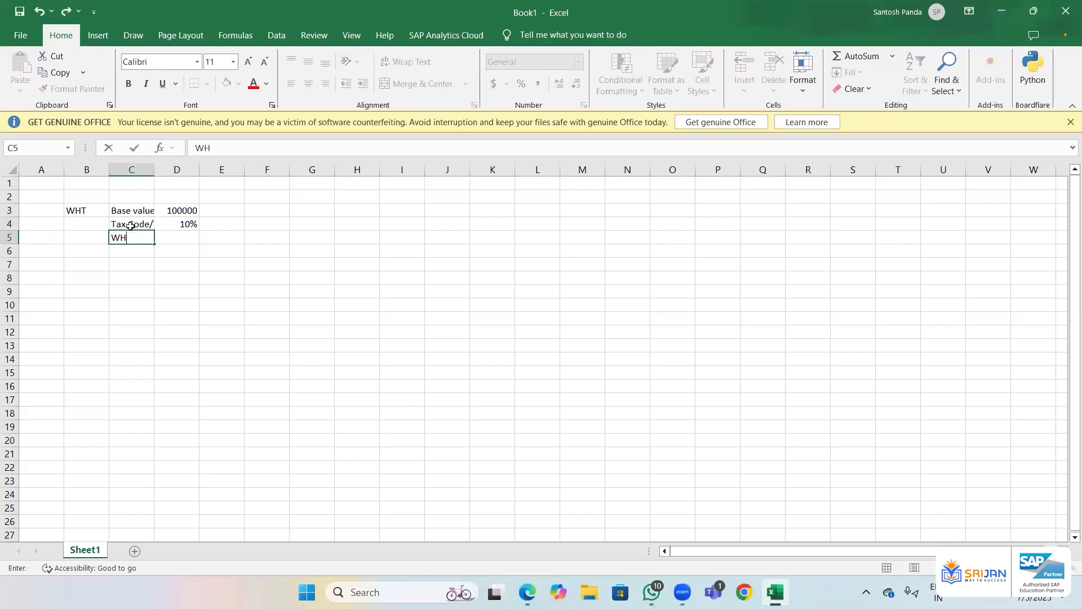
type("T")
key("Return")
key("Up")
key("Right")
type("=")
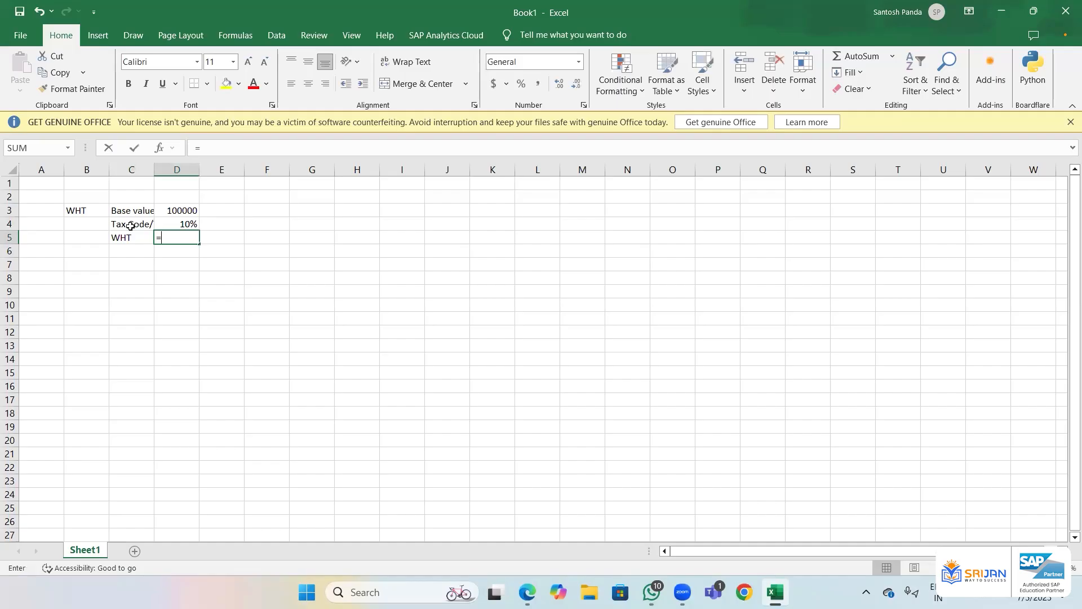
key("Right")
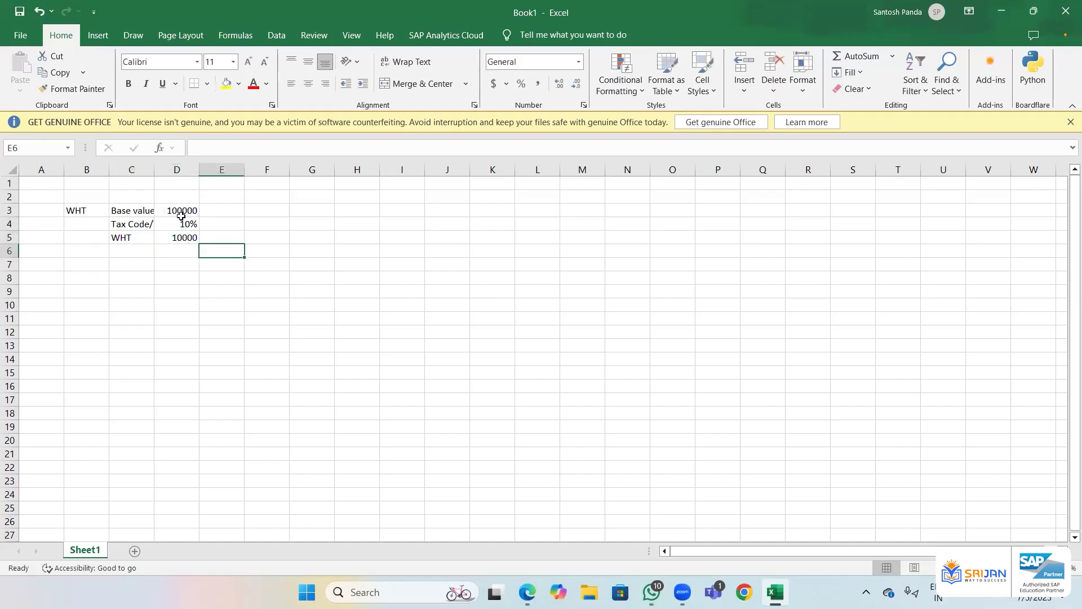
- Format D3 and D5 with thousands separators and no decimals, and fit column C to its contents
key("Up")
key("Left")
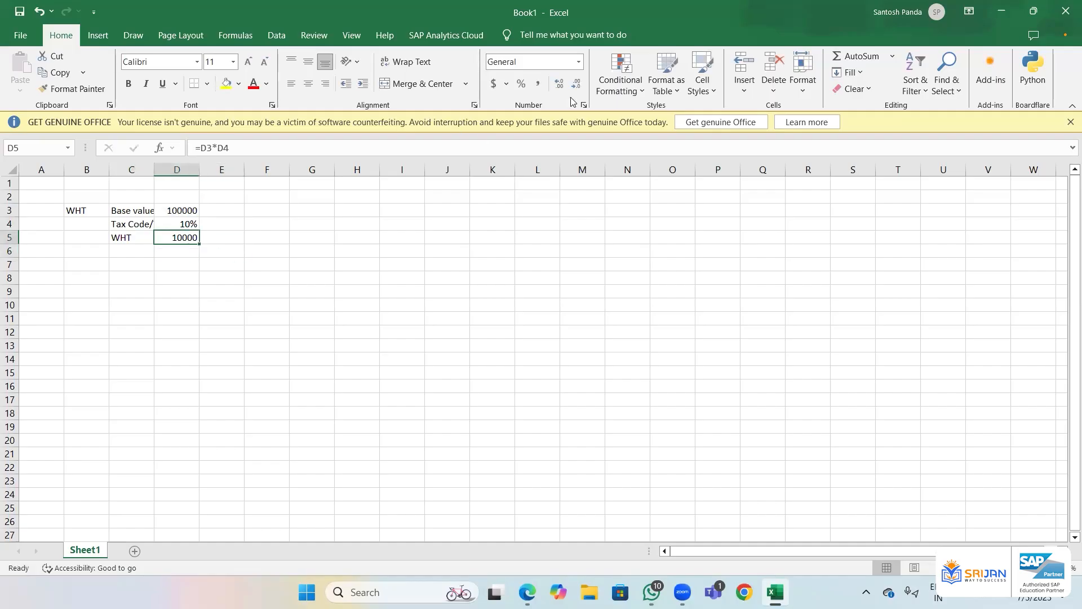
left_click(176, 210, "ctrl")
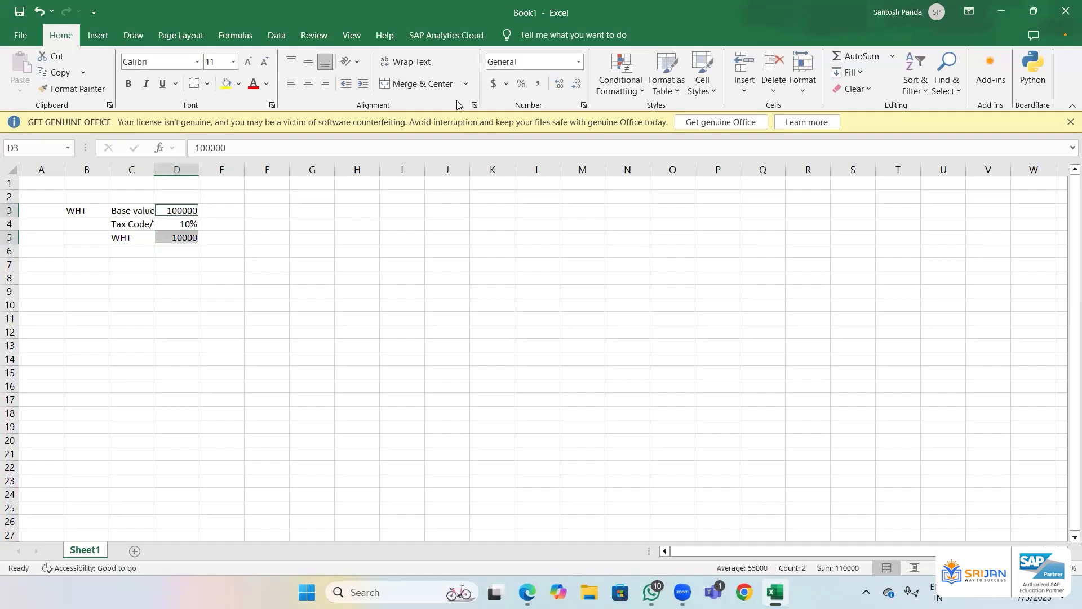
left_click(538, 84)
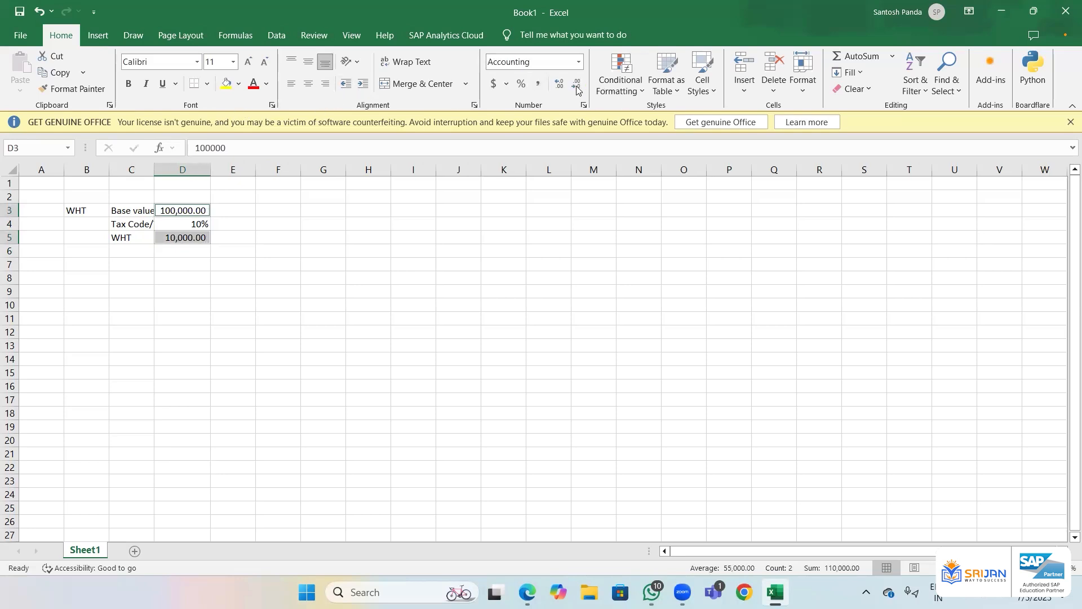
double_click(152, 169)
key("Right")
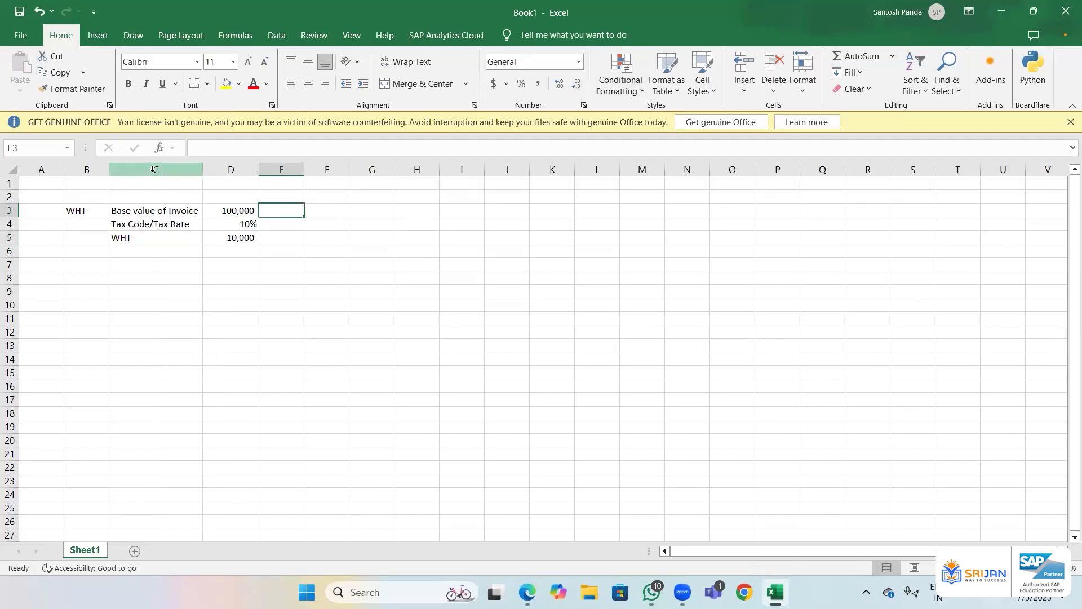
- Copy the invoice base label and amount from C3:D3 to F3:G3 and fit the pasted columns' widths
key("Left")
key("Left")
key("shift+Right")
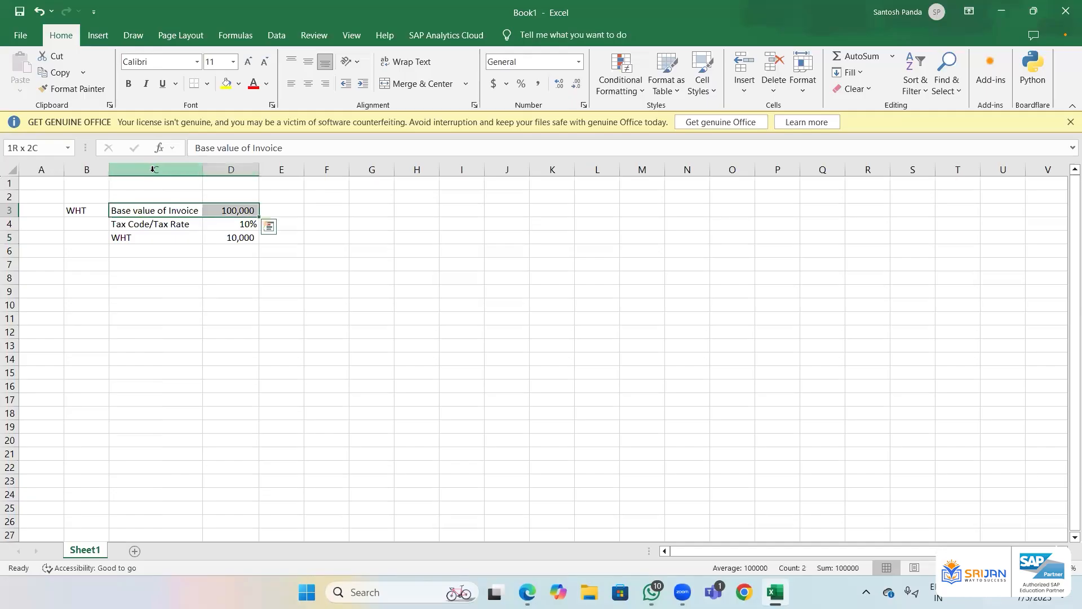
key("ctrl+c")
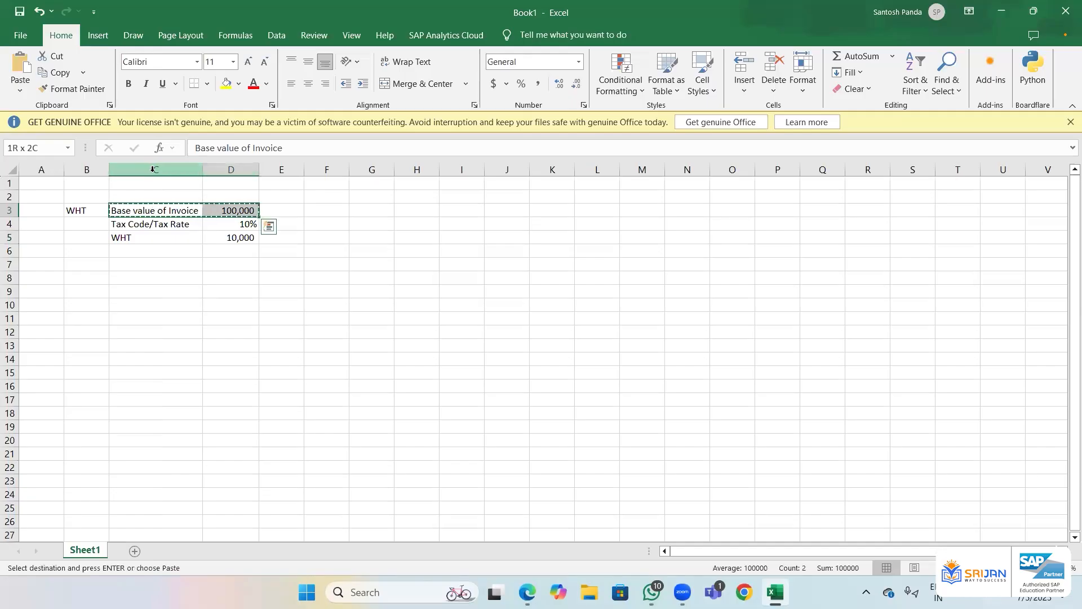
key("Right")
key("Right")
key("Right")
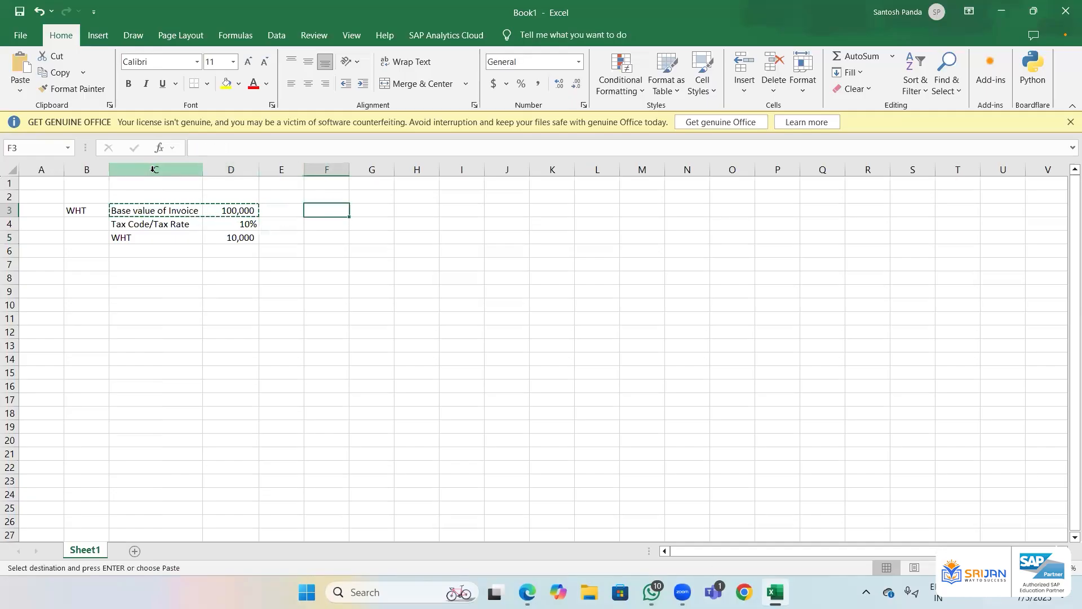
key("Return")
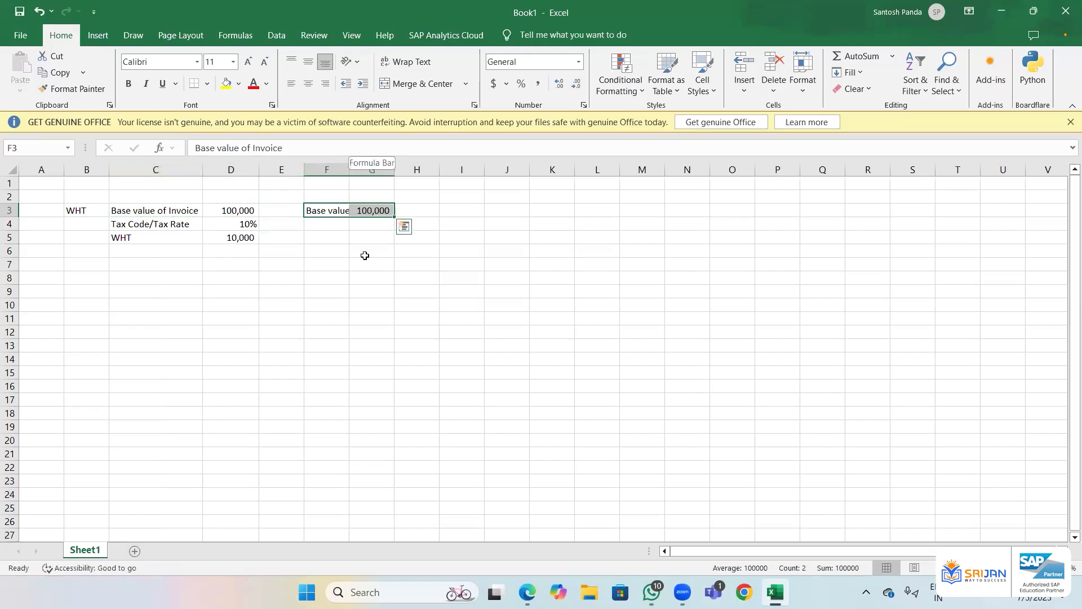
key("alt+h")
key("o")
key("i")
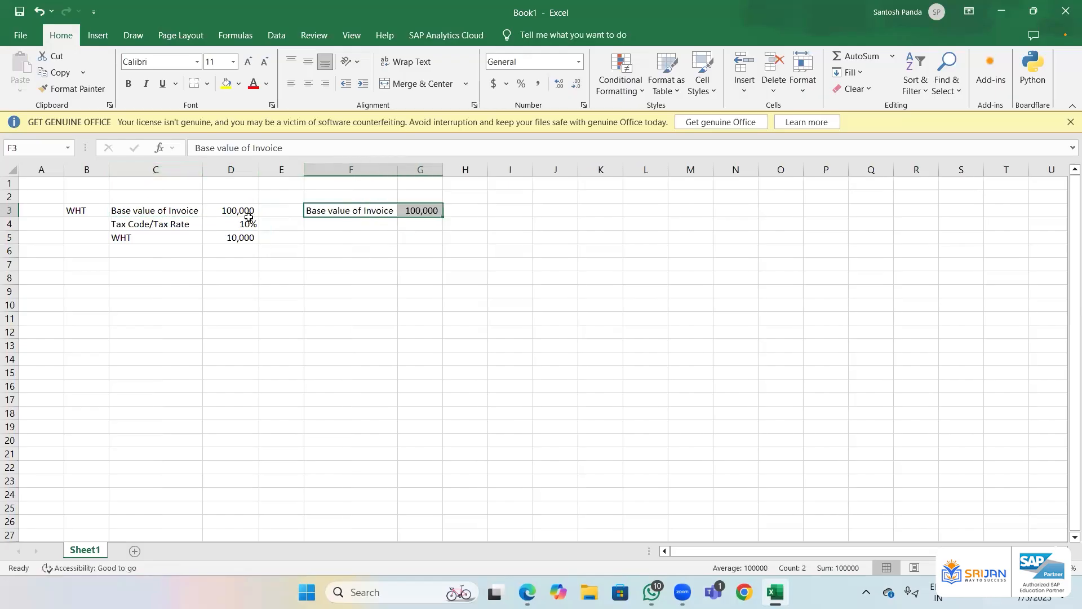
- Fill row 4 of the second block with "Base 1" in F4, 20000 in G4 and 5% in H4
left_click(249, 223)
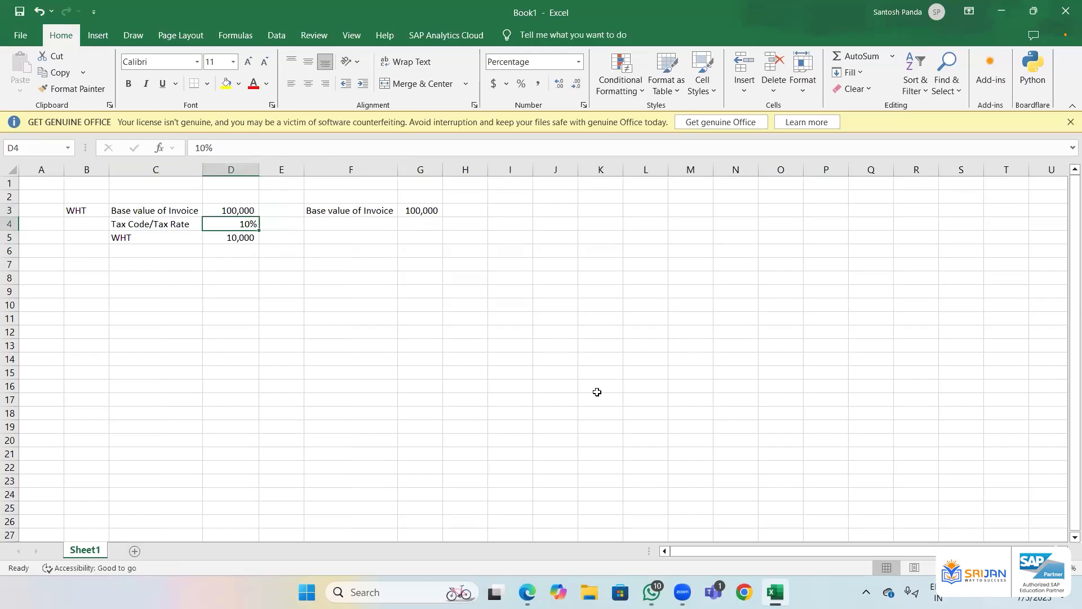
key("Right")
key("Right")
type("Base 1")
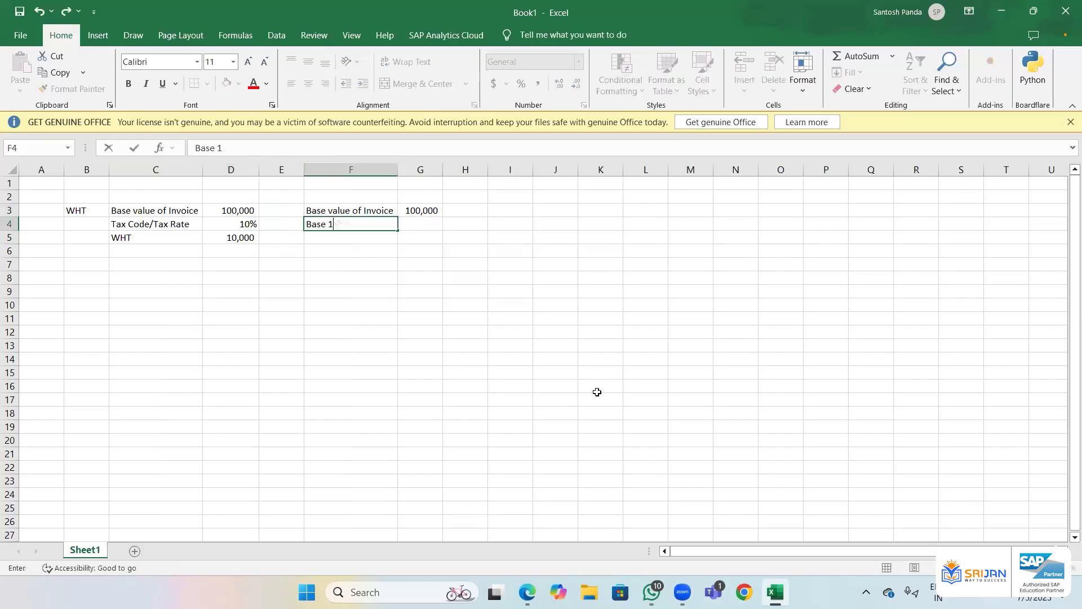
key("Return")
key("Up")
key("Right")
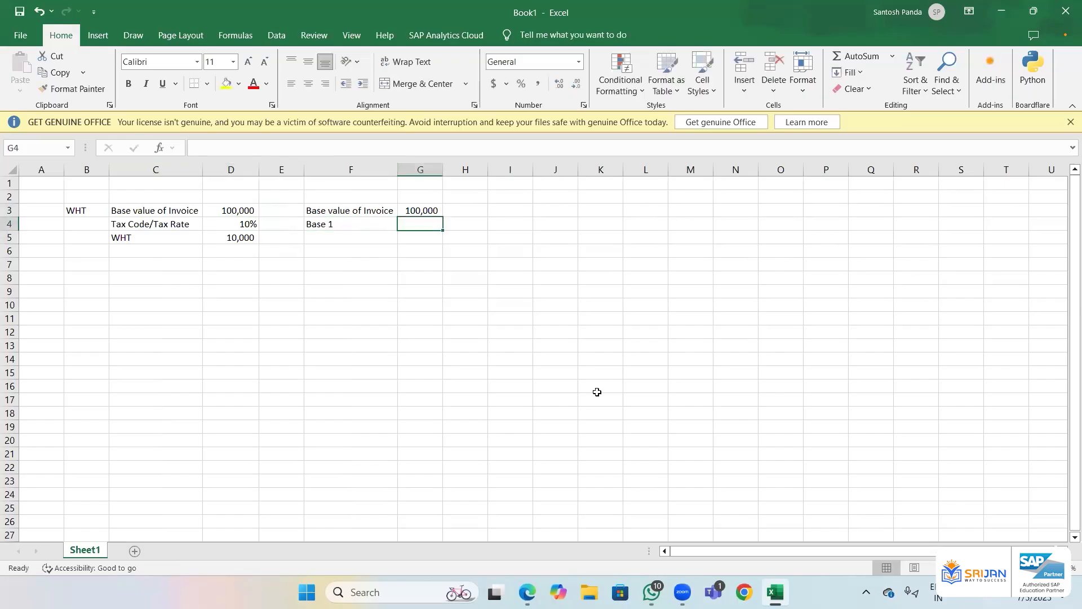
type("20000")
key("ctrl+Return")
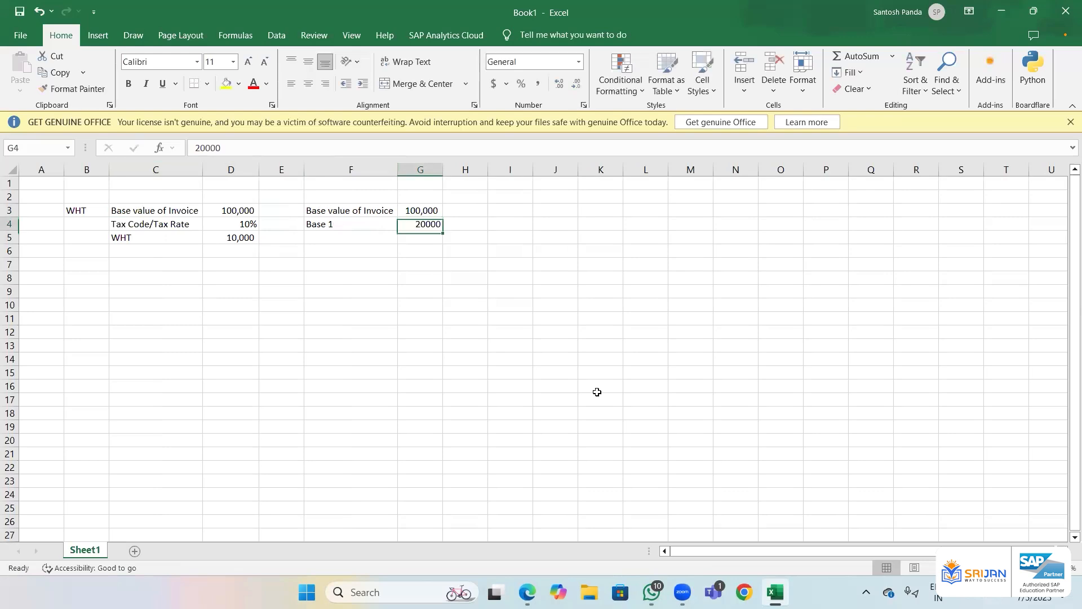
key("Right")
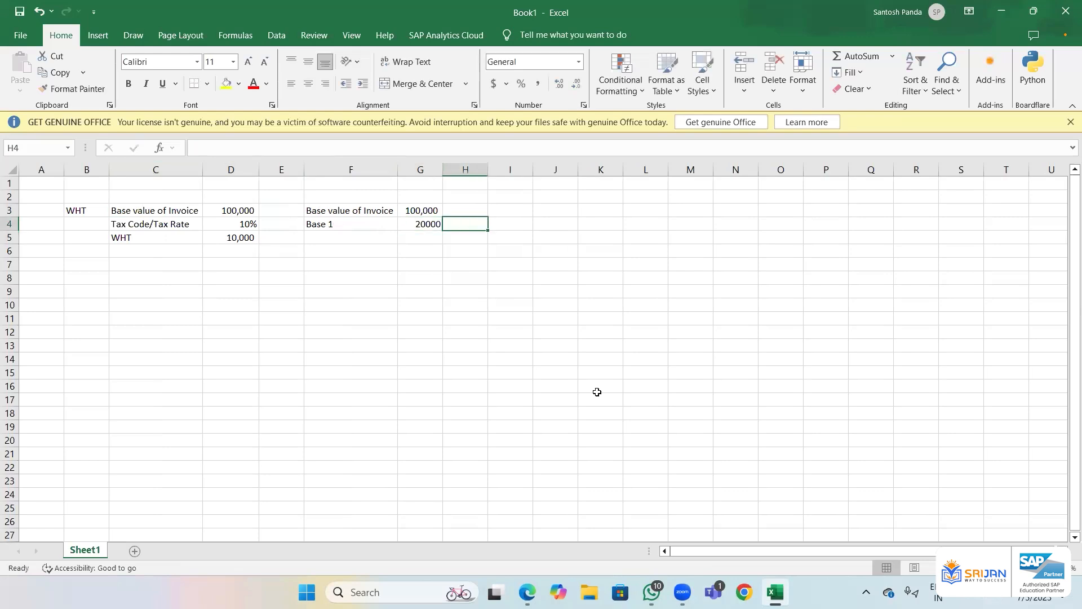
type("5%")
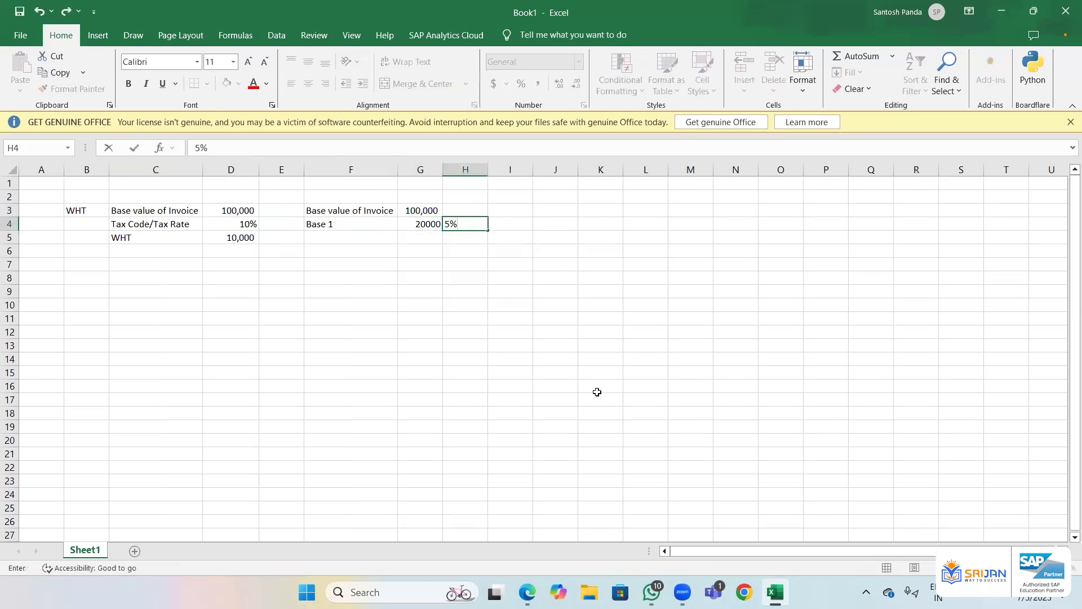
key("Return")
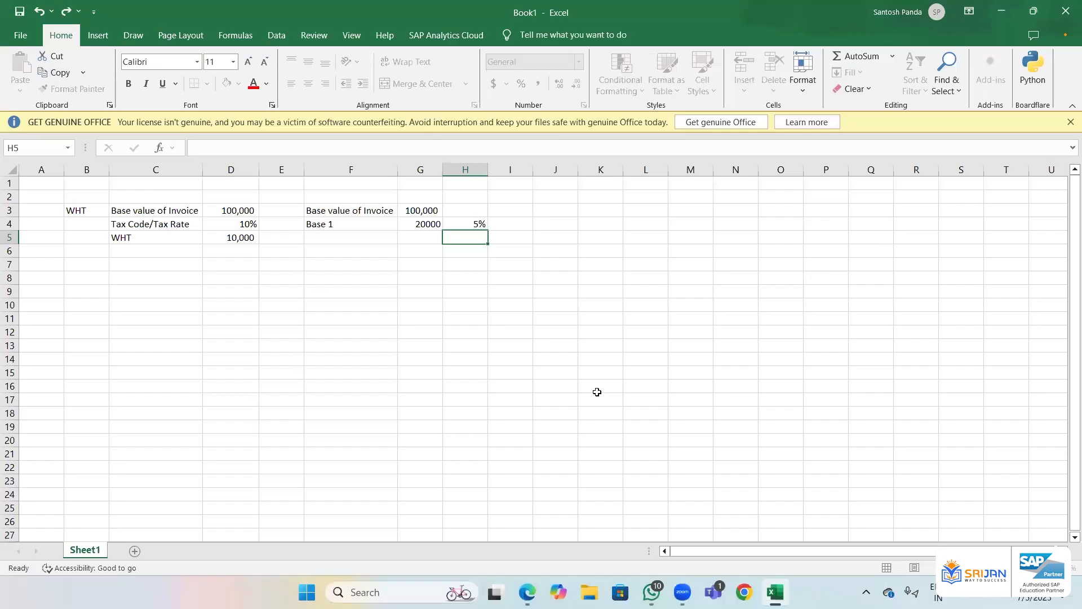
- Add a second slab in row 5 with "Base 2" in F5, 30000 in G5 and 10% in H5
key("Left")
key("Left")
type("Base 2")
key("Tab")
type("30")
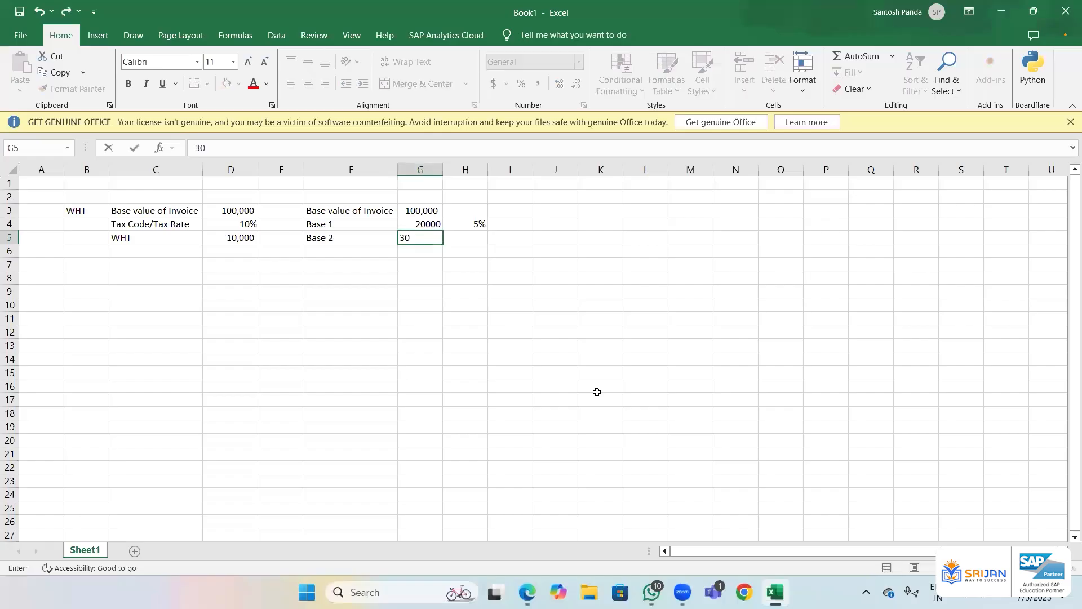
type("000")
key("Return")
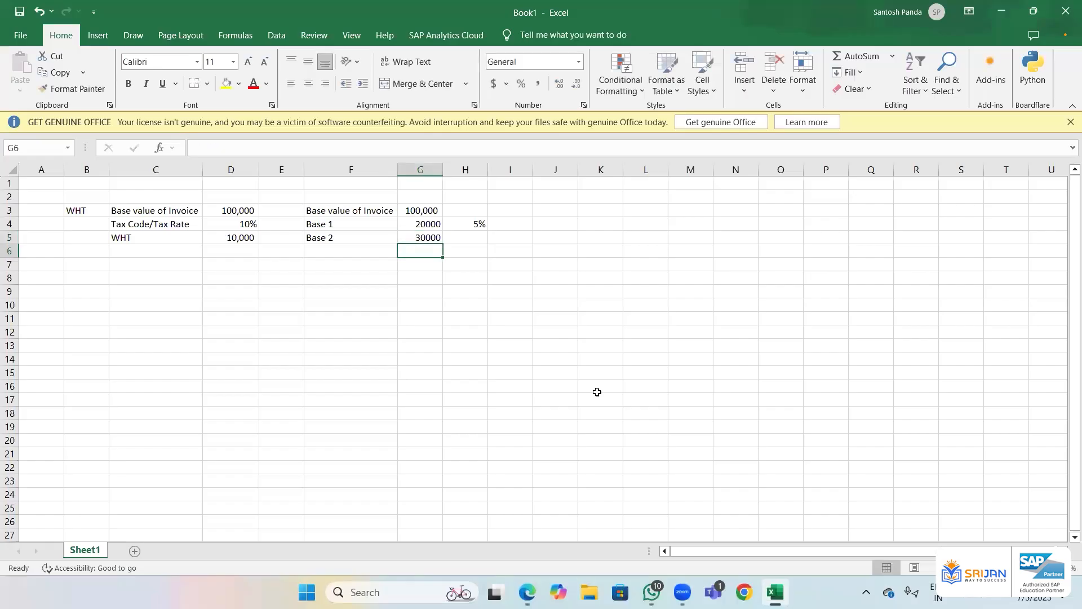
key("Up")
key("Right")
type("10%")
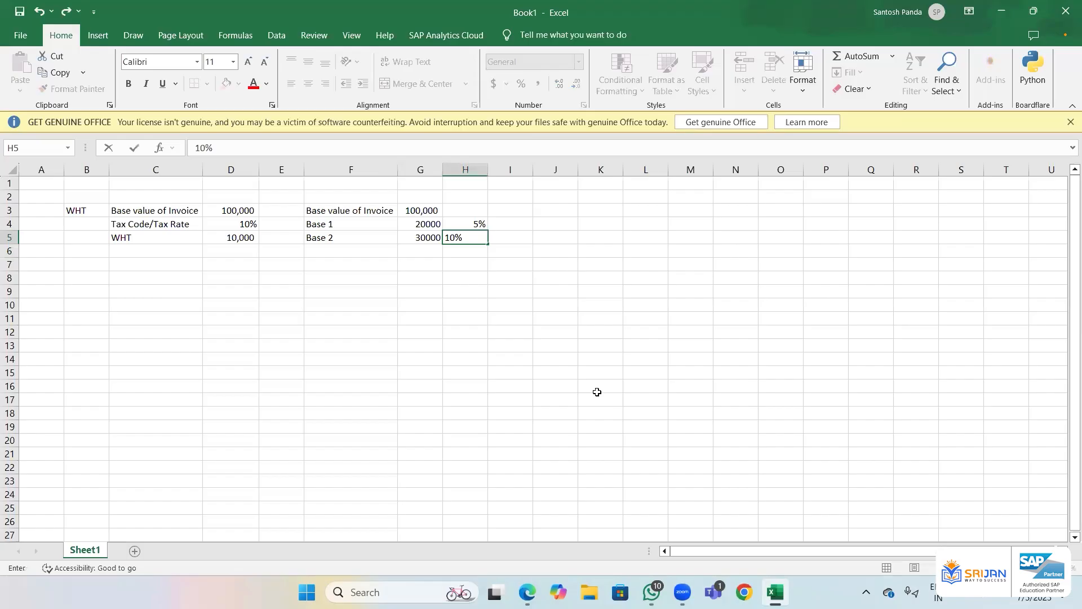
key("Return")
- Label F6 "Rest" and enter its 15% rate in H6
key("Left")
key("Left")
type("Rest")
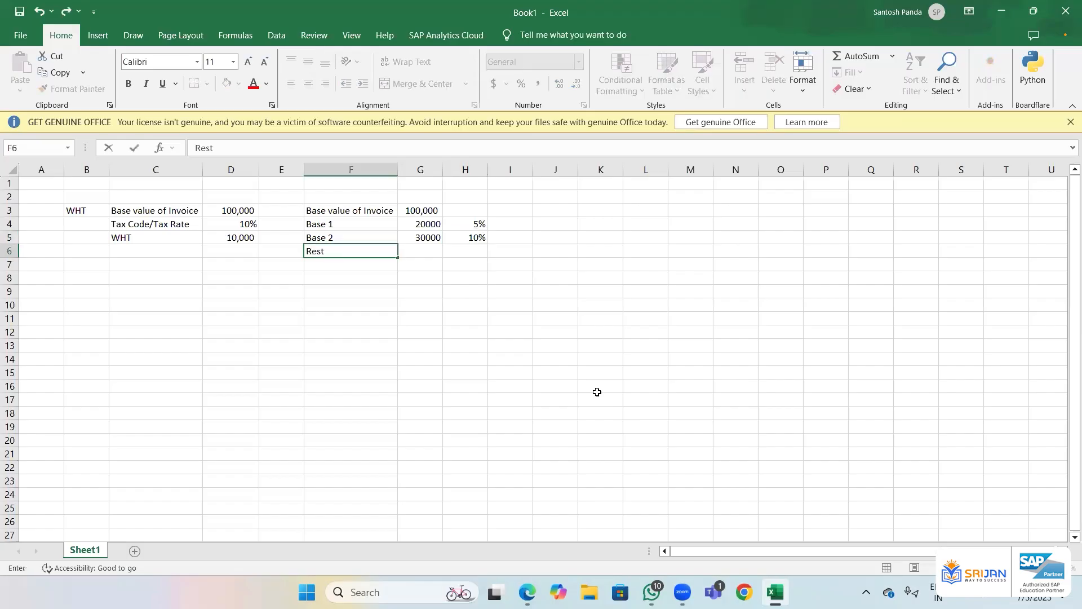
key("Right")
key("Down")
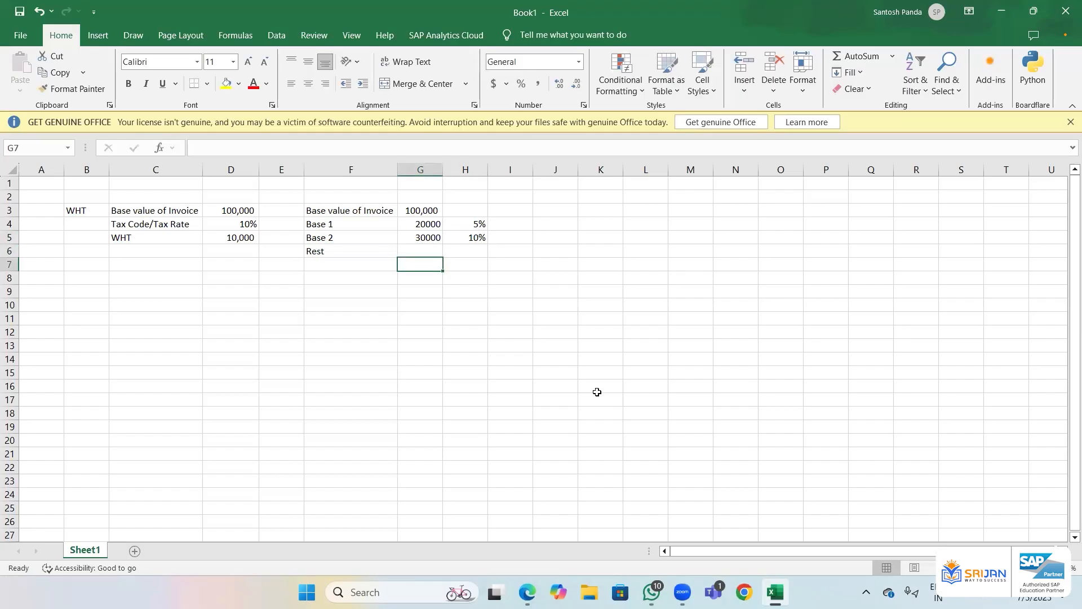
key("Up")
key("Right")
type("15%")
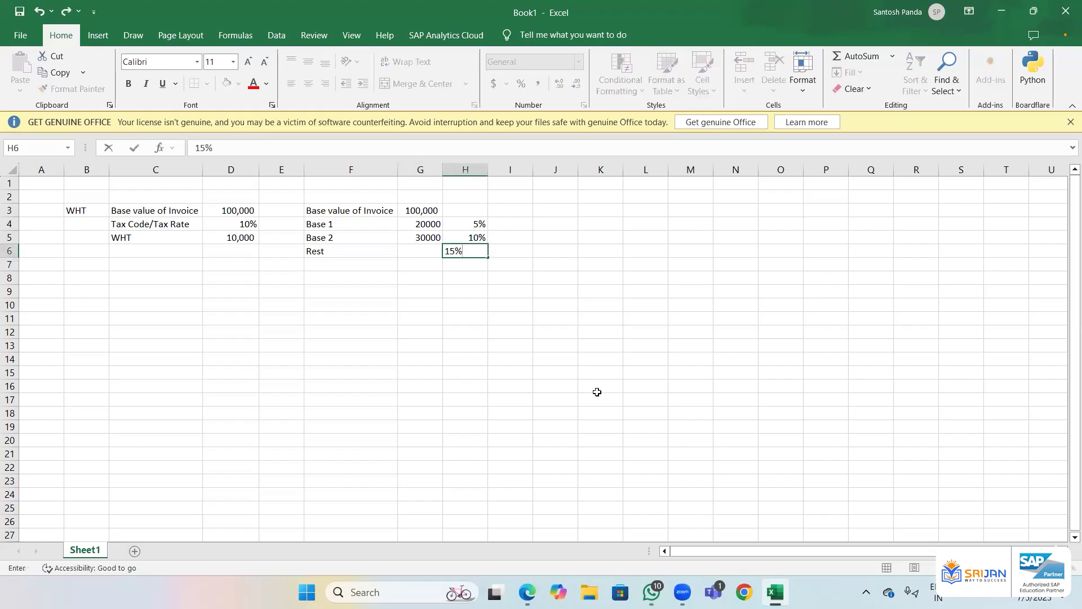
key("Return")
- Calculate the remaining base amount in G6 with the formula =G3-(G4+G5)
key("Up")
key("Left")
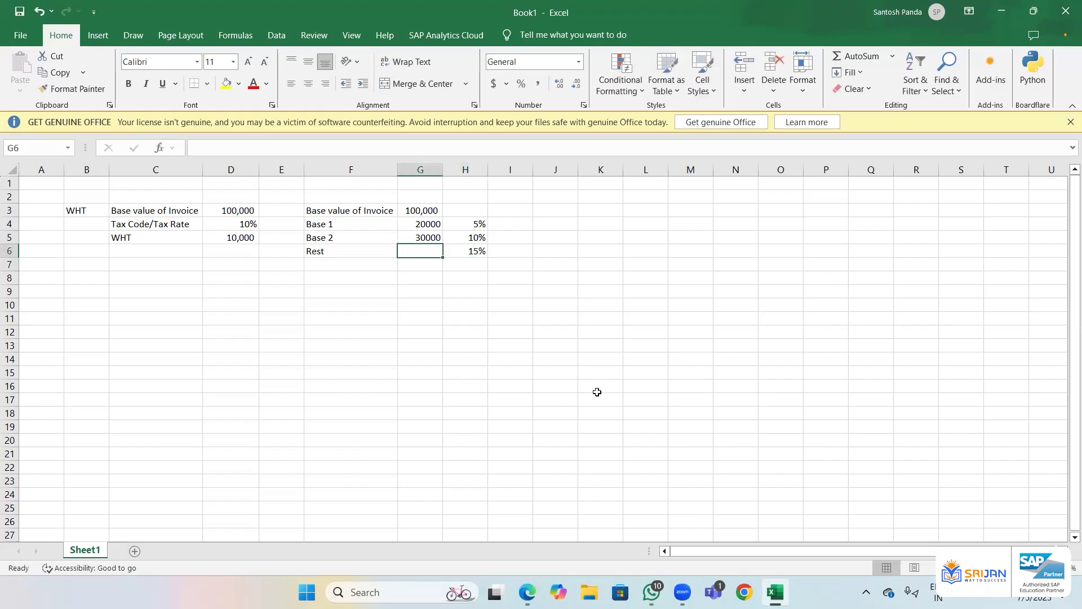
type("=G3-(")
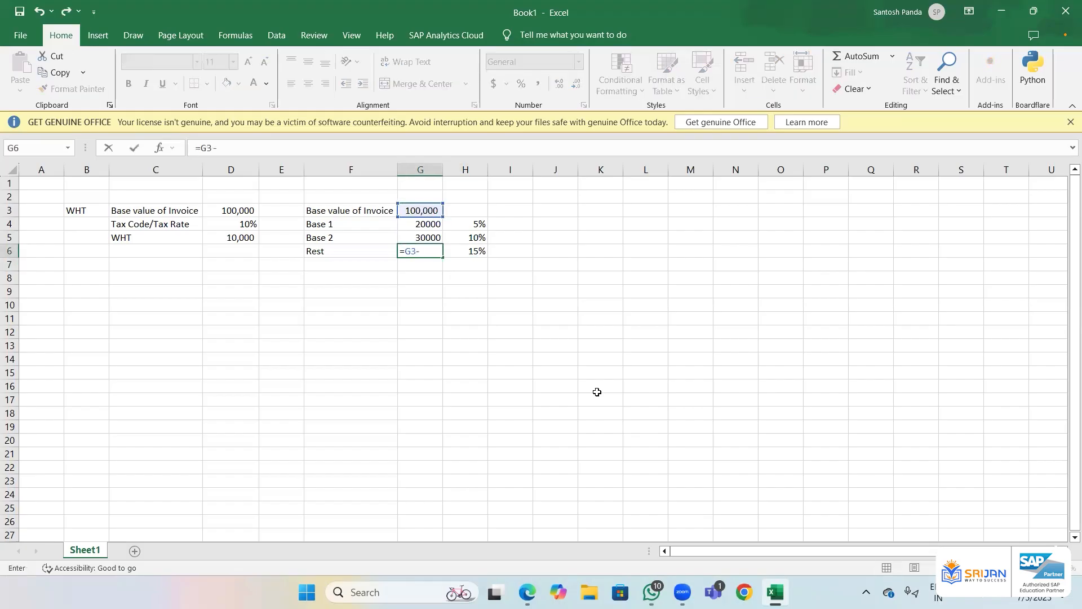
key("Up")
key("Up")
type("+")
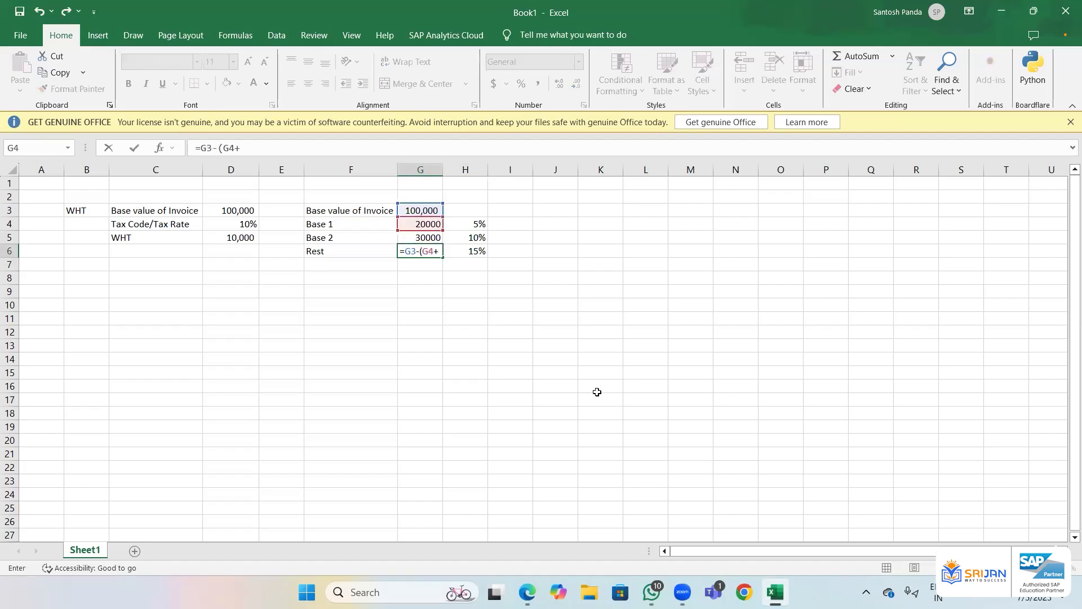
key("Up")
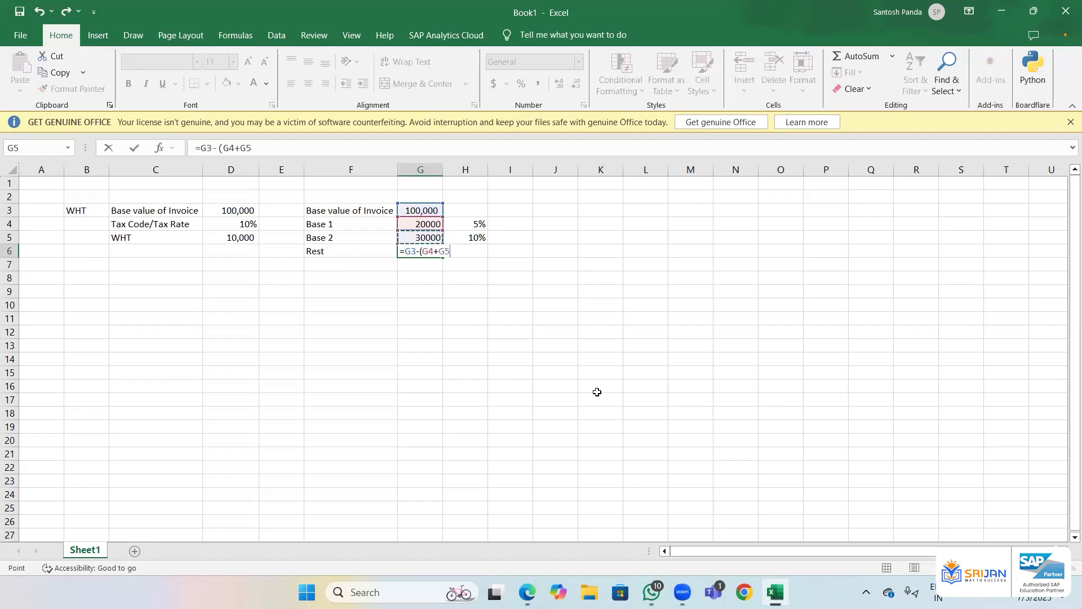
key("ctrl+Return")
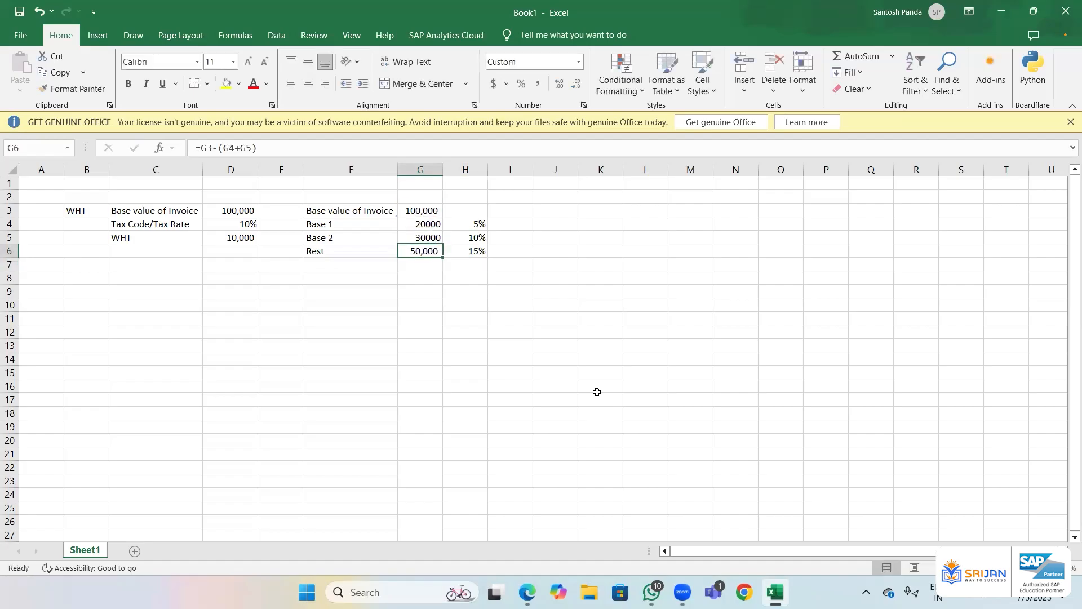
key("Up")
key("Up")
key("Down")
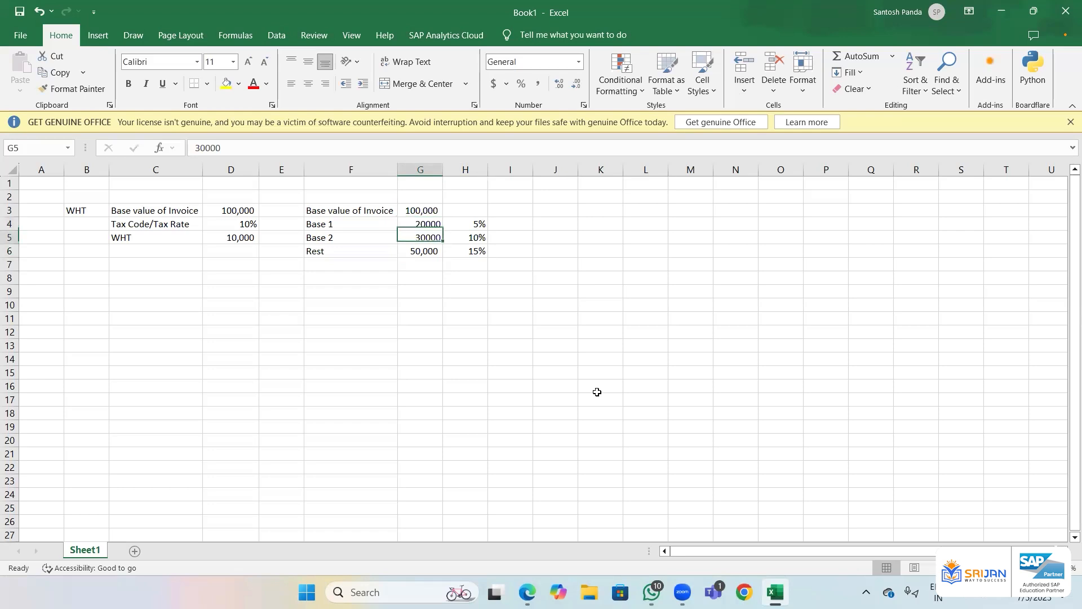
key("Left")
key("Left")
key("Left")
key("Right")
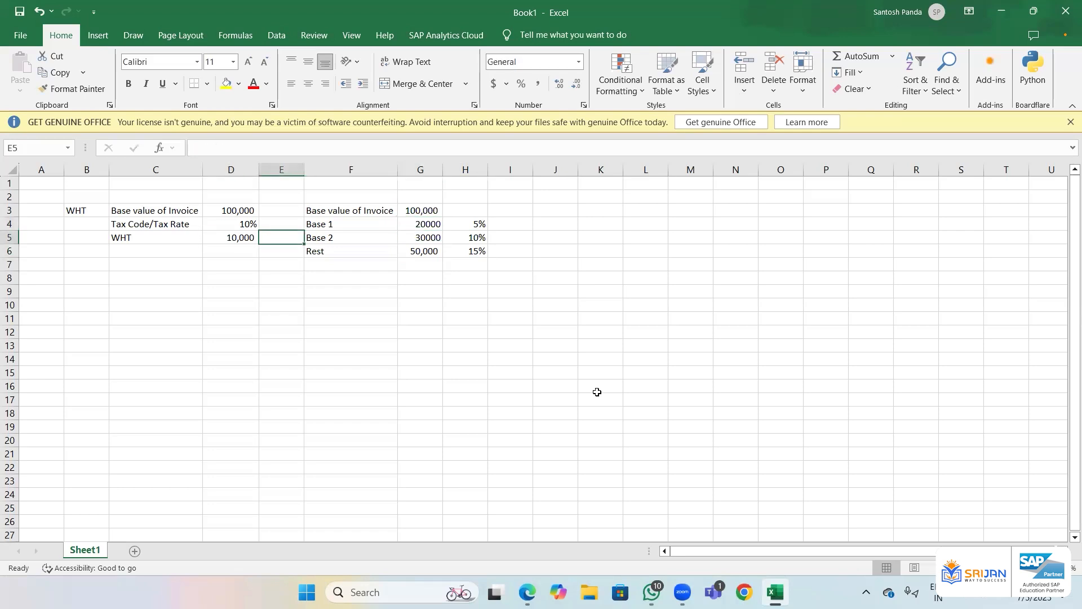
key("Right")
key("Right")
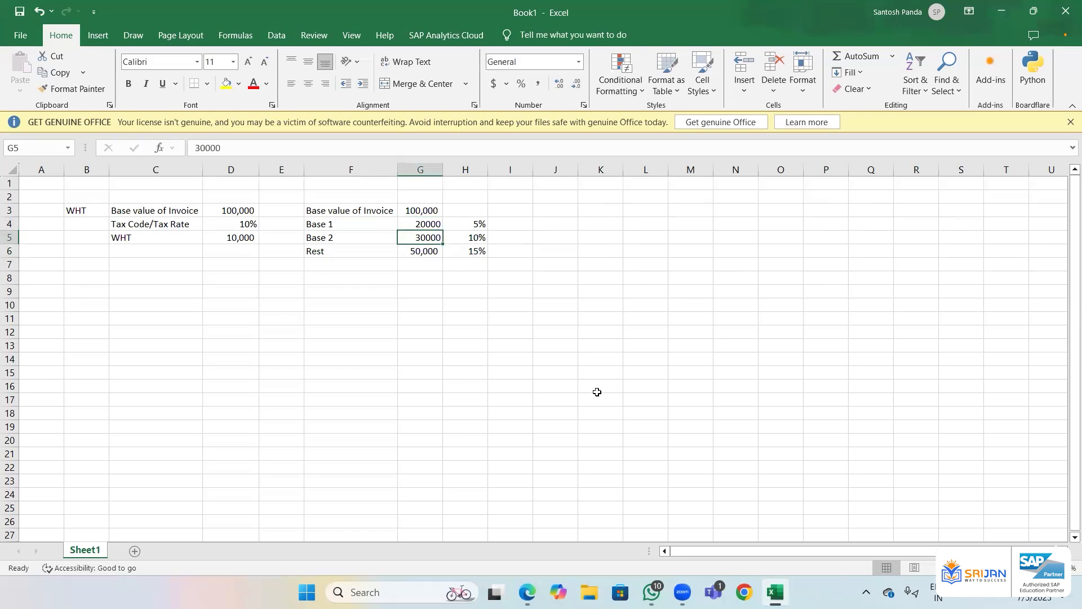
- Label the single-rate calculation by entering "Flat Rate" in cell B5
key("Left")
key("Left")
key("Left")
key("Left")
key("Left")
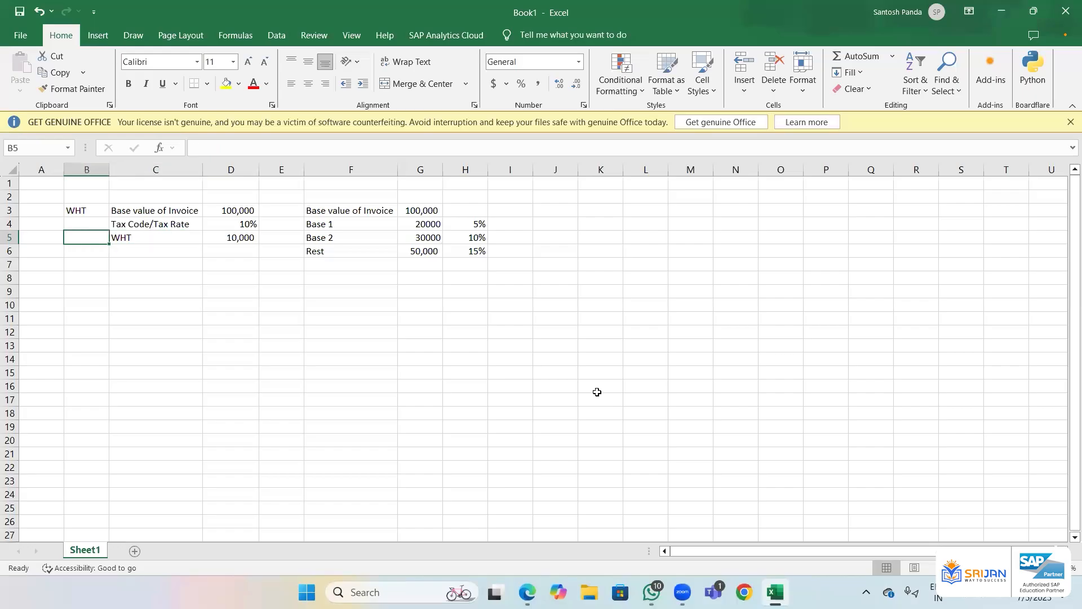
type("Flat Rate")
key("Return")
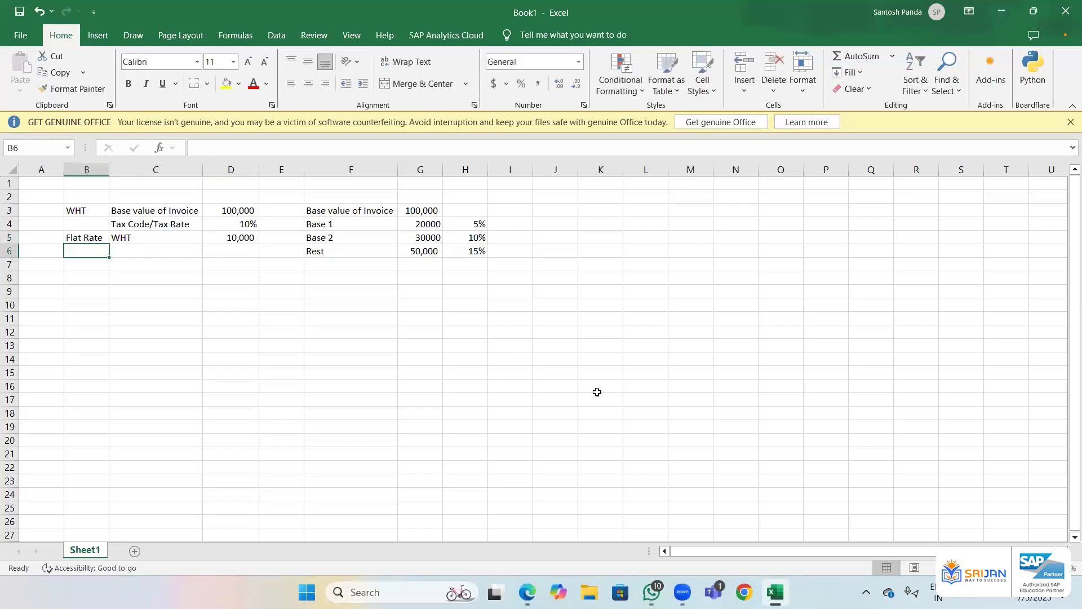
- Highlight the flat-rate WHT row, cells B5 to D5, with a yellow fill
key("Up")
key("shift+Right")
key("shift+Right")
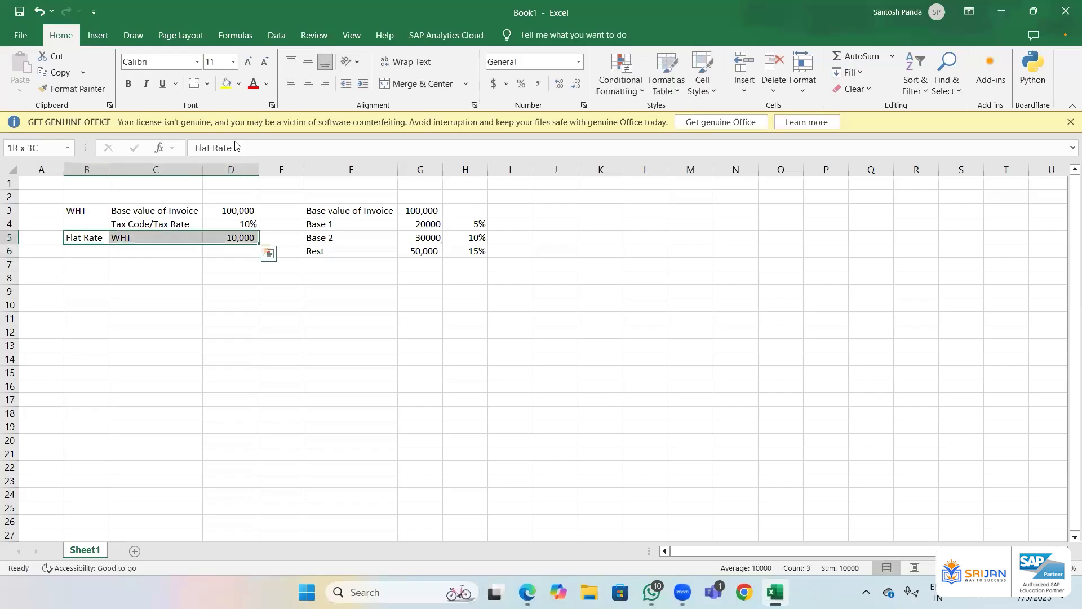
left_click(226, 84)
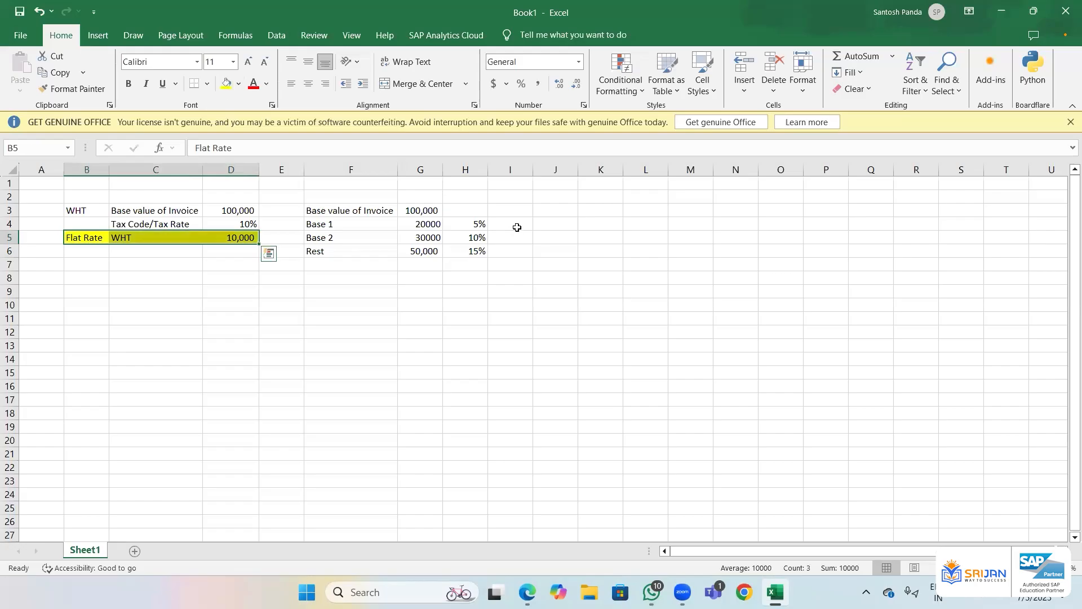
- Calculate the Base 1 tax in cell I4 with the formula =G4*H4
left_click(517, 228)
type("=")
key("Left")
key("Left")
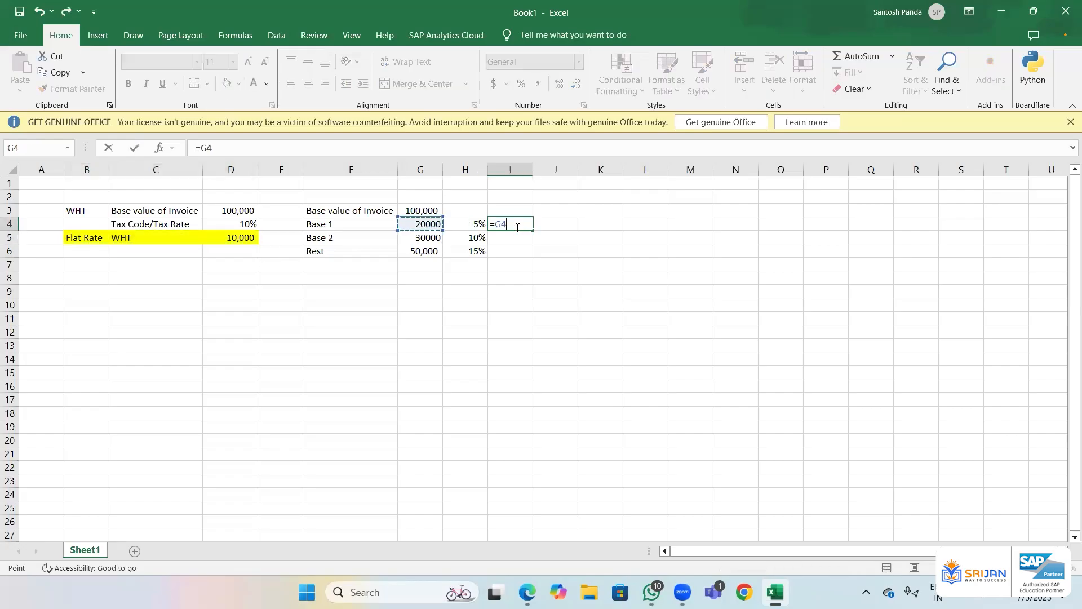
type("*")
key("Left")
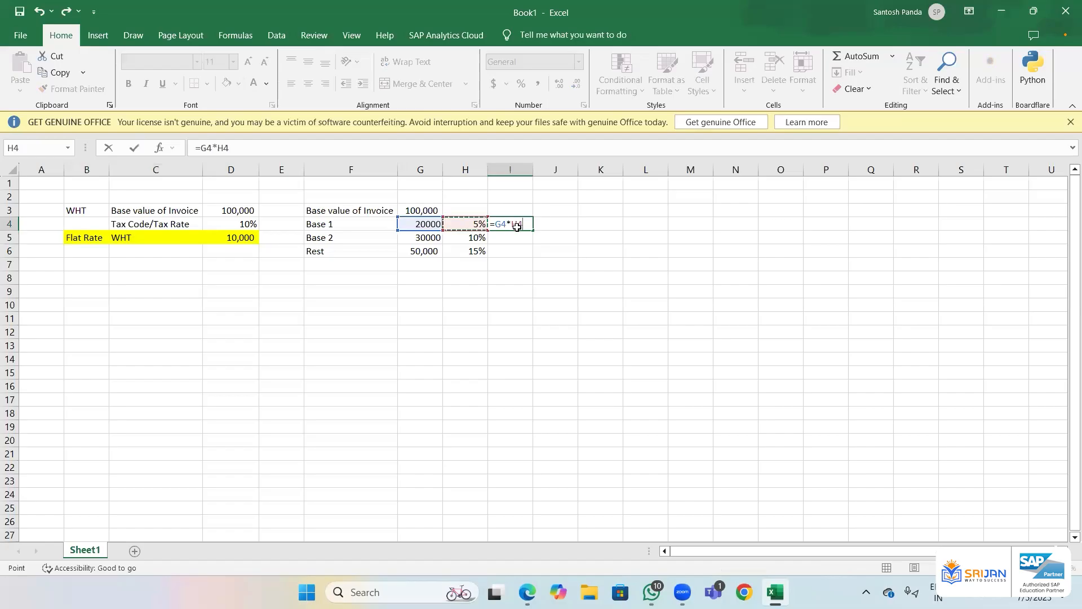
key("Return")
- Fill the tax formula from I4 down through I6 for the Base 2 and Rest rows
key("Up")
key("shift+Down")
key("shift+Down")
key("ctrl+d")
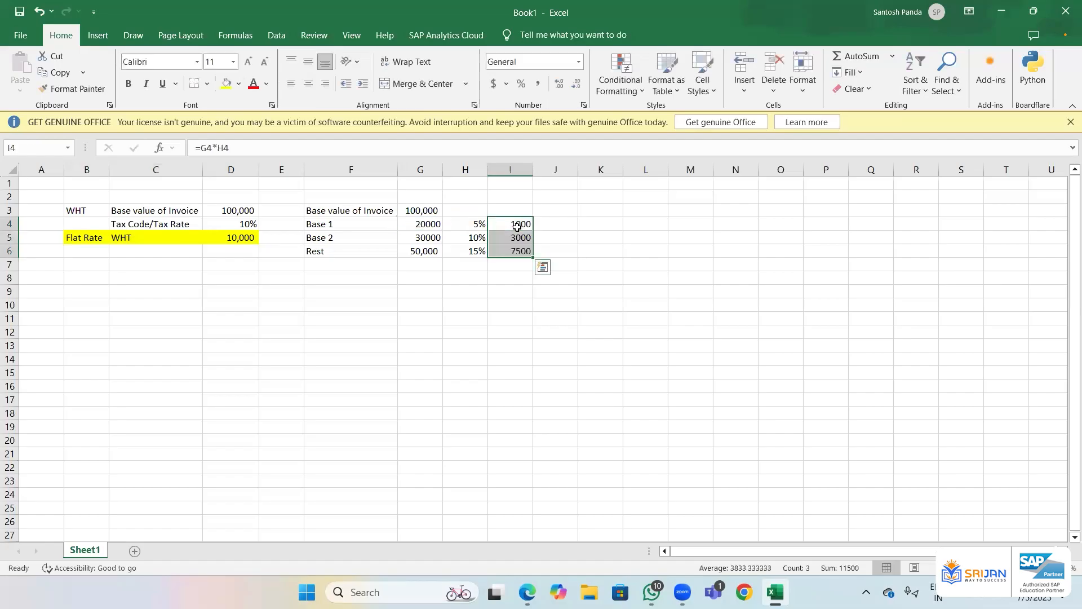
- Total the slab taxes in cell I7 with the formula =SUM(I4:I6)
key("Down")
key("Down")
key("Down")
key("alt+equal")
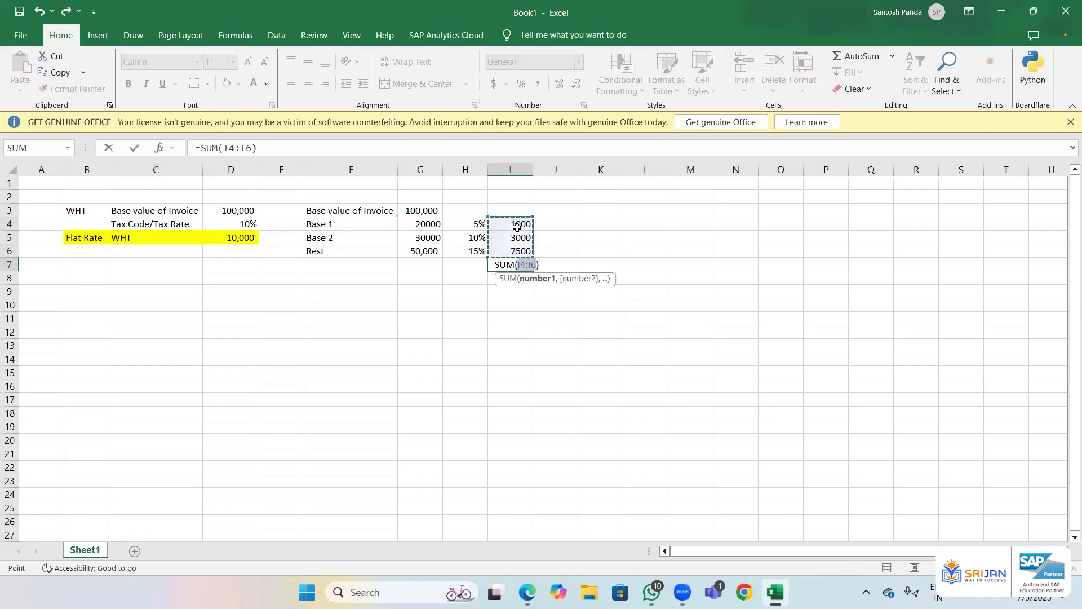
key("Return")
- Format the slab tax total in I7 as bold italic with a yellow fill
key("Up")
key("ctrl+b")
key("ctrl+i")
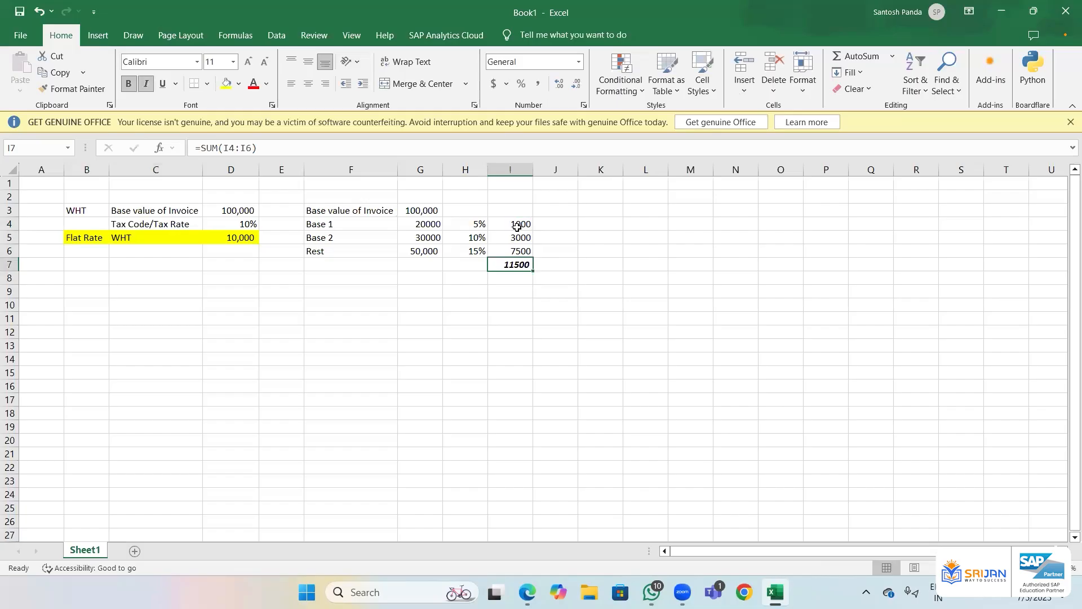
left_click(228, 84)
- Enter the heading "WHT calculation basis Tax rules" in cell F2 above the slab calculation
right_click(384, 196)
left_click(384, 196)
type("WHT ca")
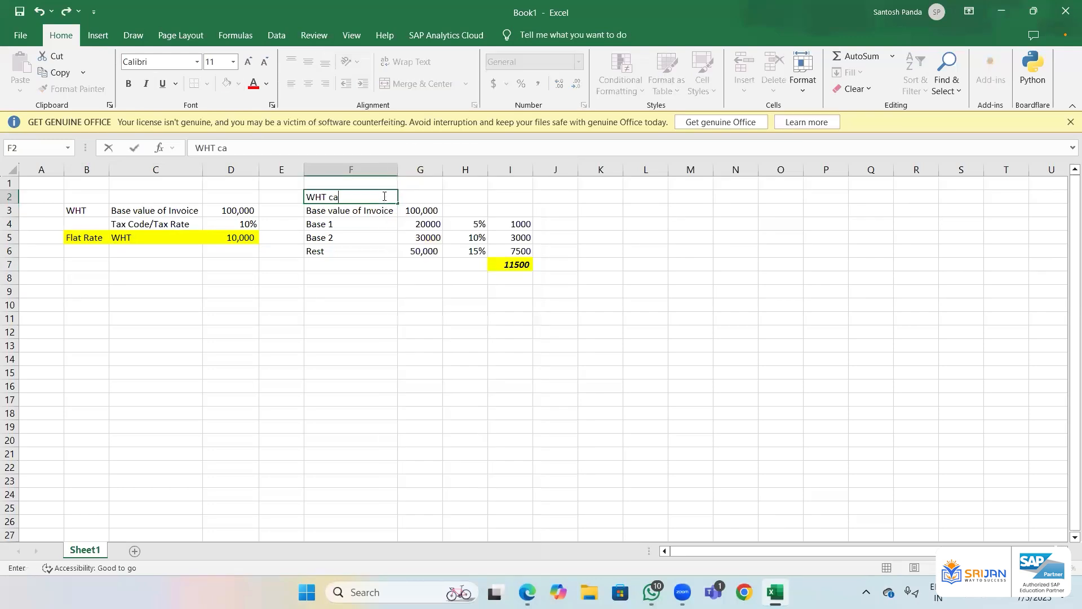
type("lculation basis")
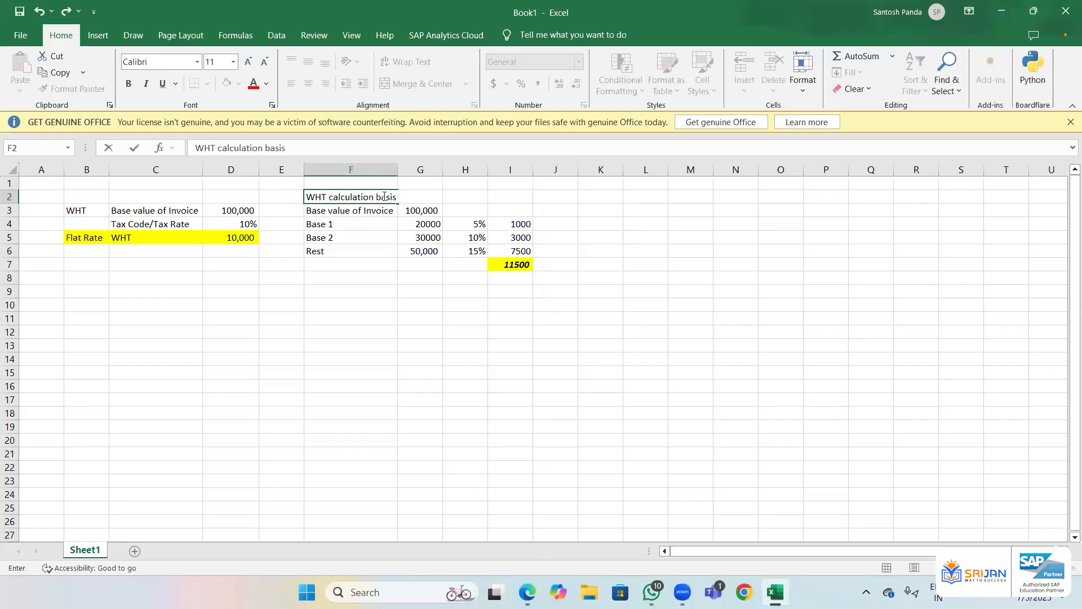
type(" Tax rules")
key("ctrl+Return")
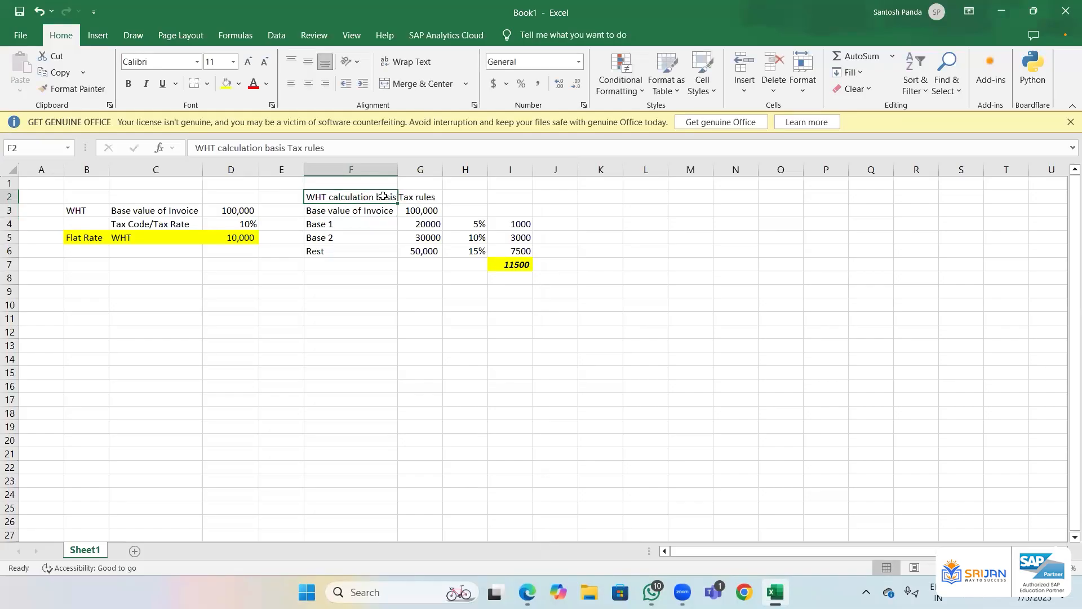
- Make the F2 heading bold italic and autofit column F to its text
key("ctrl+b")
key("ctrl+i")
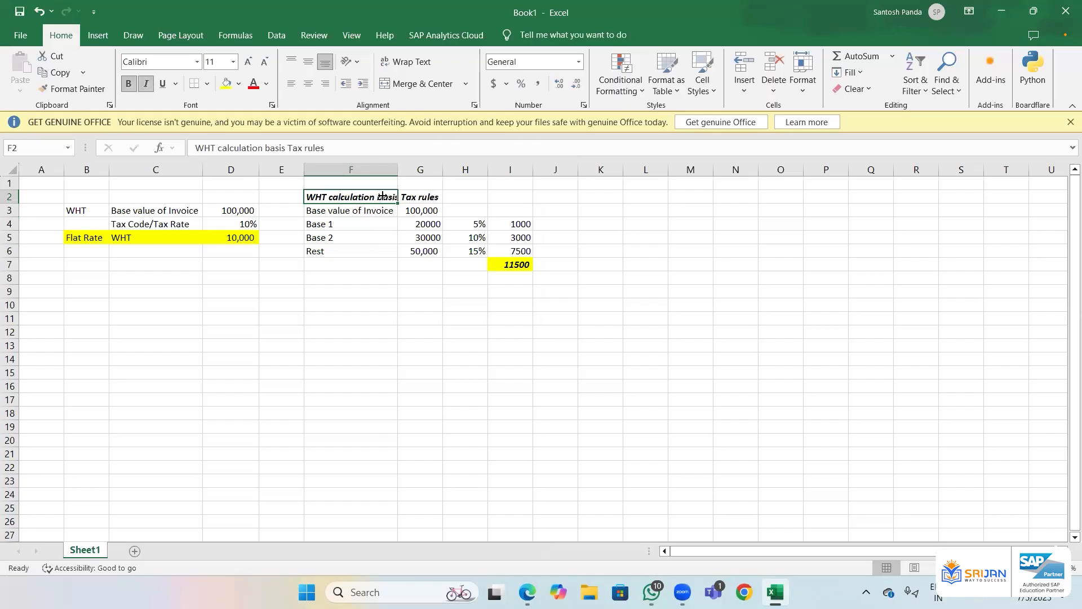
double_click(399, 163)
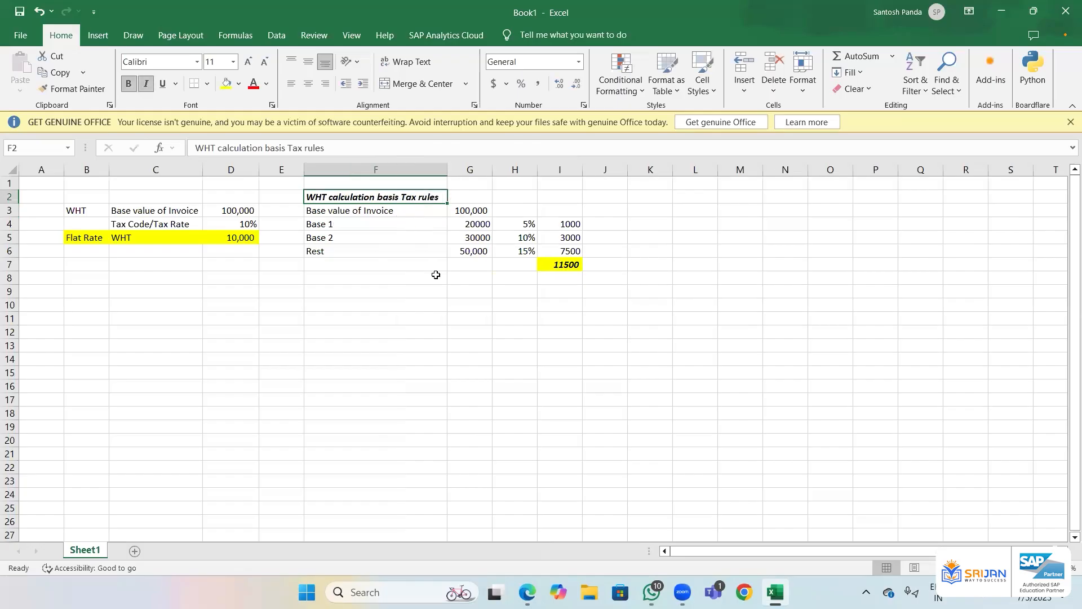
- Compare the flat-rate calculation with the slab amounts and rates, examining the invoice base, Base 1, Base 2 and Rest values
left_click(372, 254)
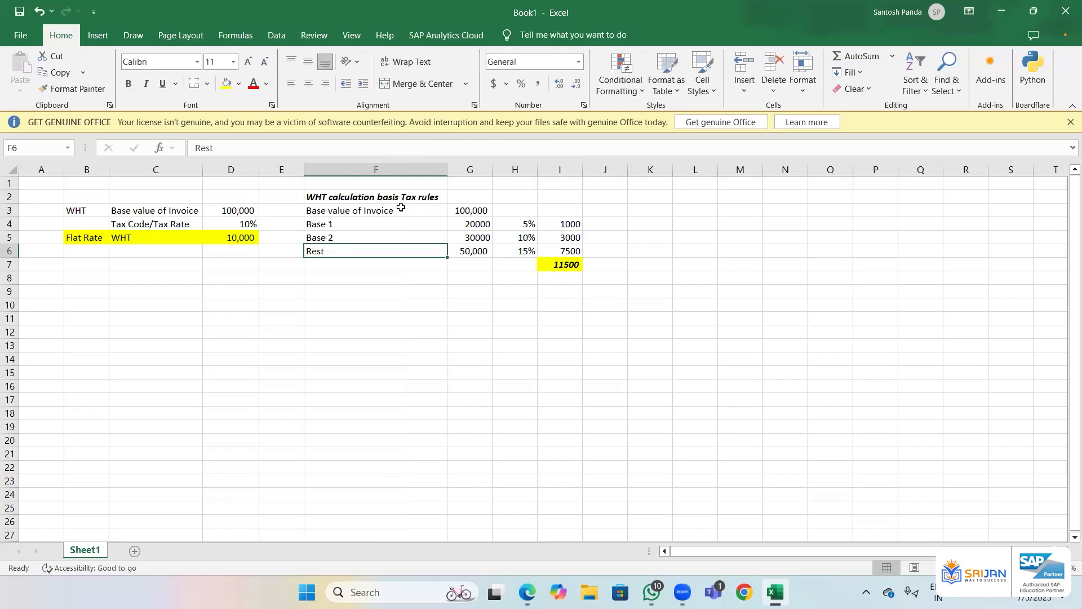
left_click_drag(470, 211, 400, 207)
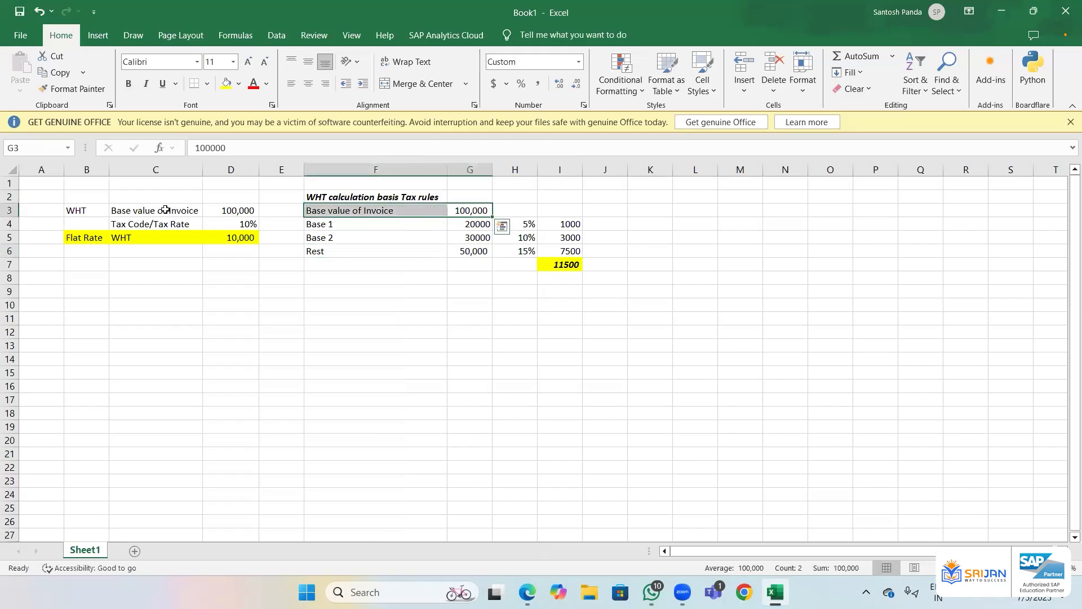
left_click_drag(164, 210, 213, 209)
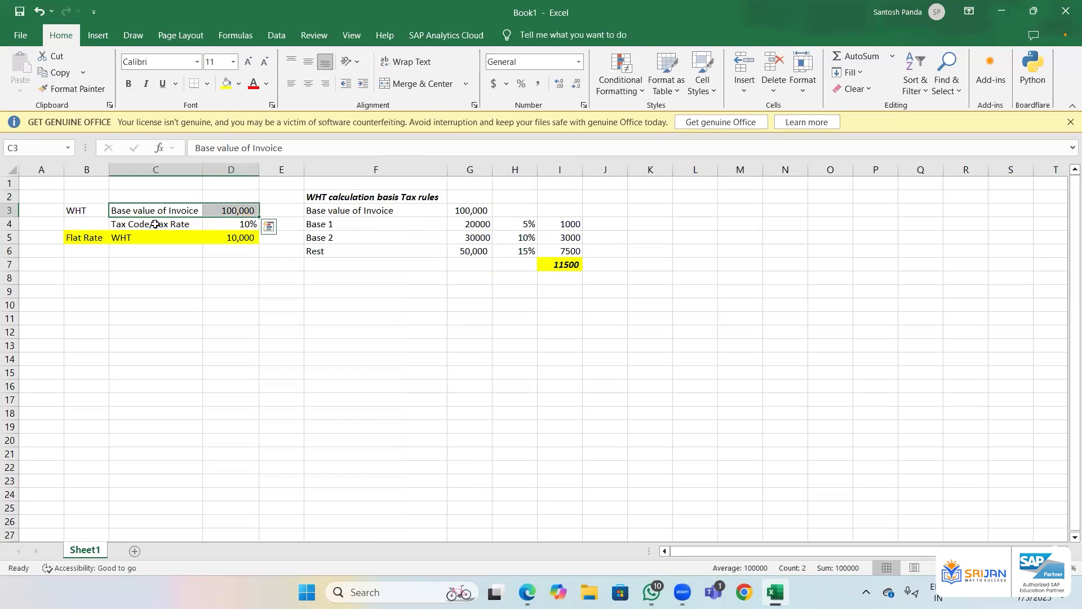
left_click(232, 237)
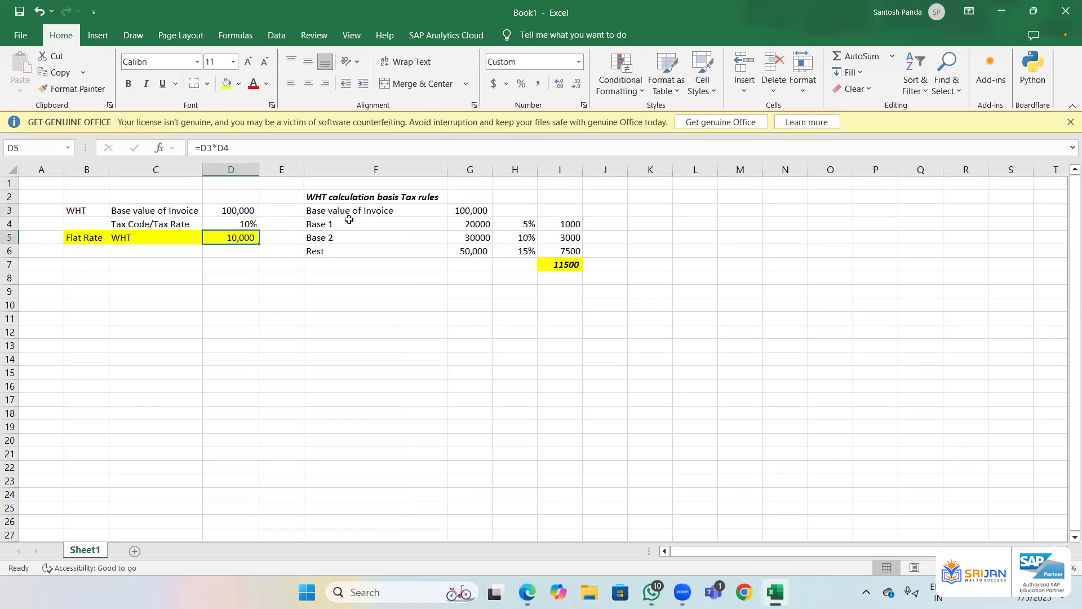
left_click(240, 210)
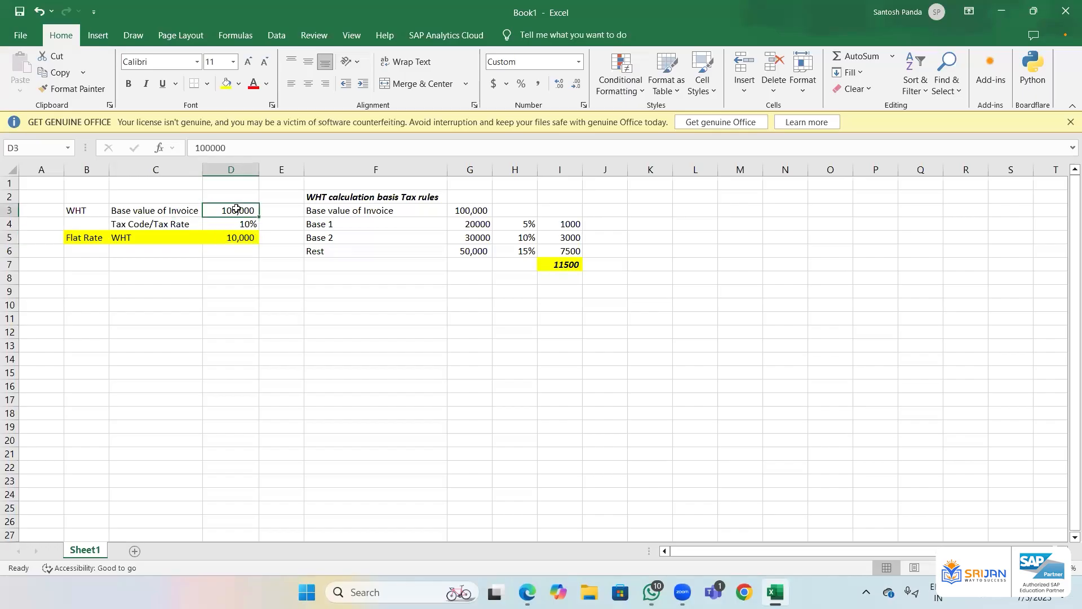
left_click(457, 214)
left_click(466, 224)
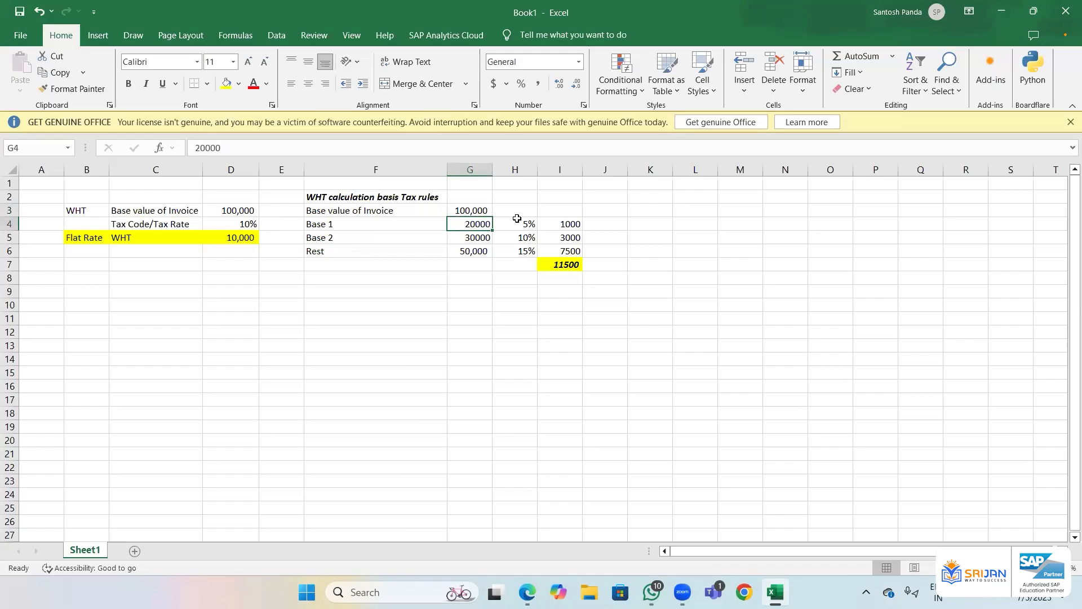
left_click(474, 237)
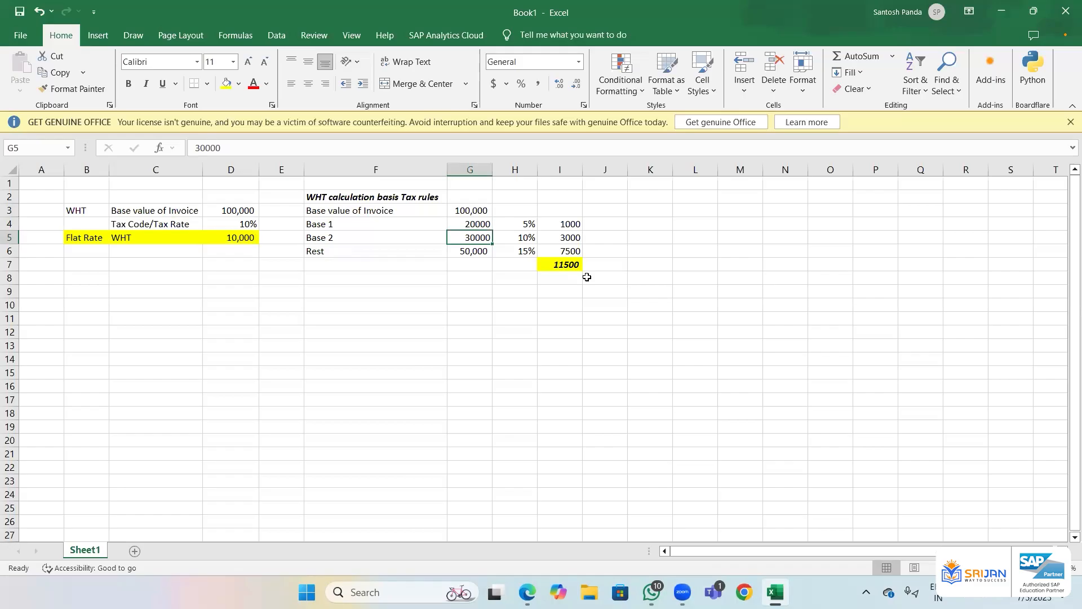
left_click(522, 253)
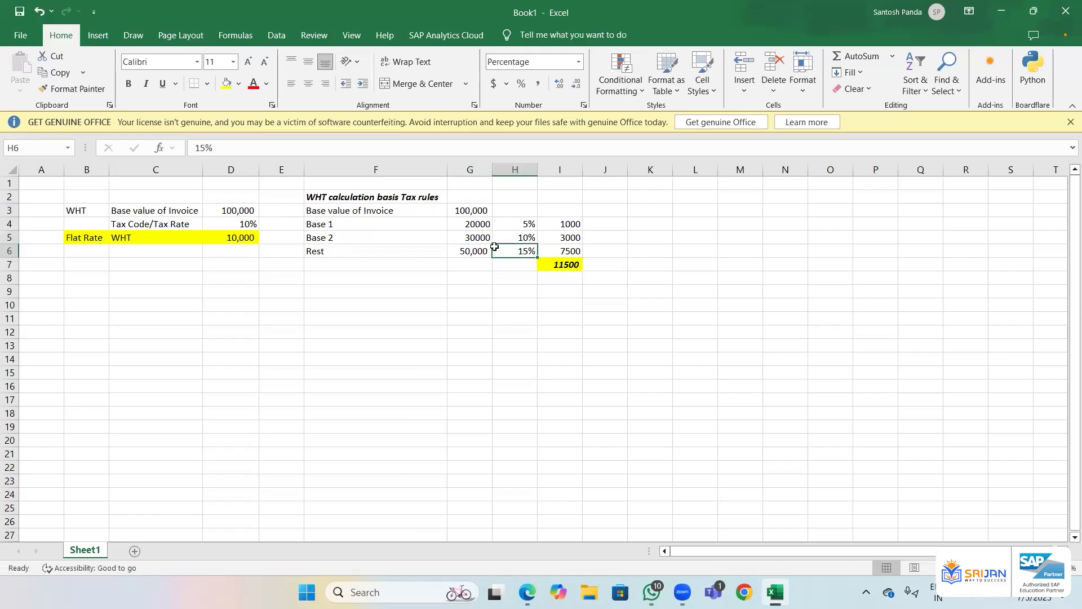
left_click_drag(470, 224, 476, 376)
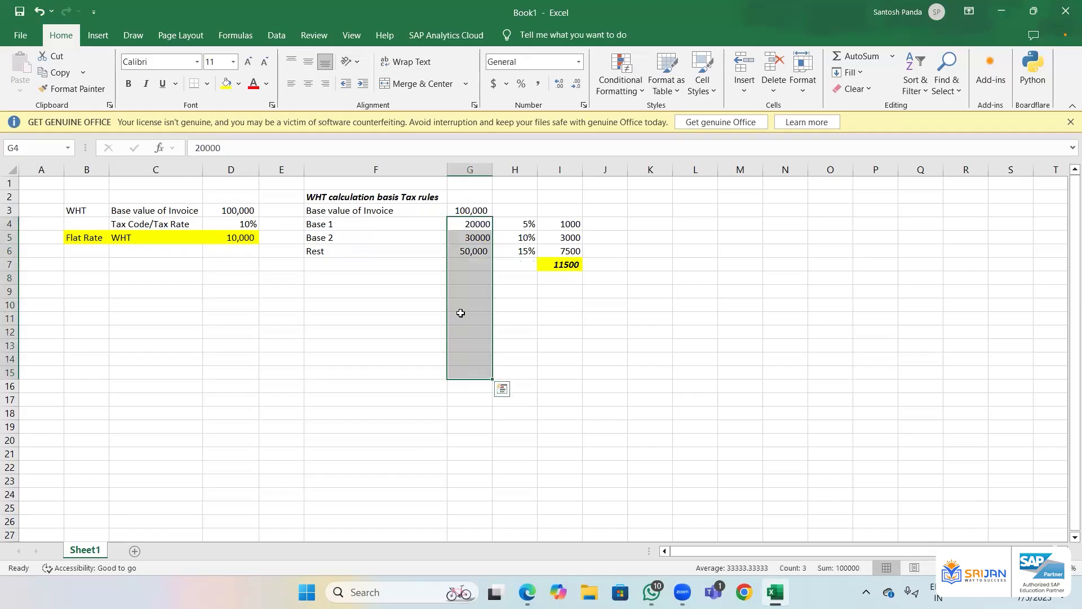
left_click(469, 251)
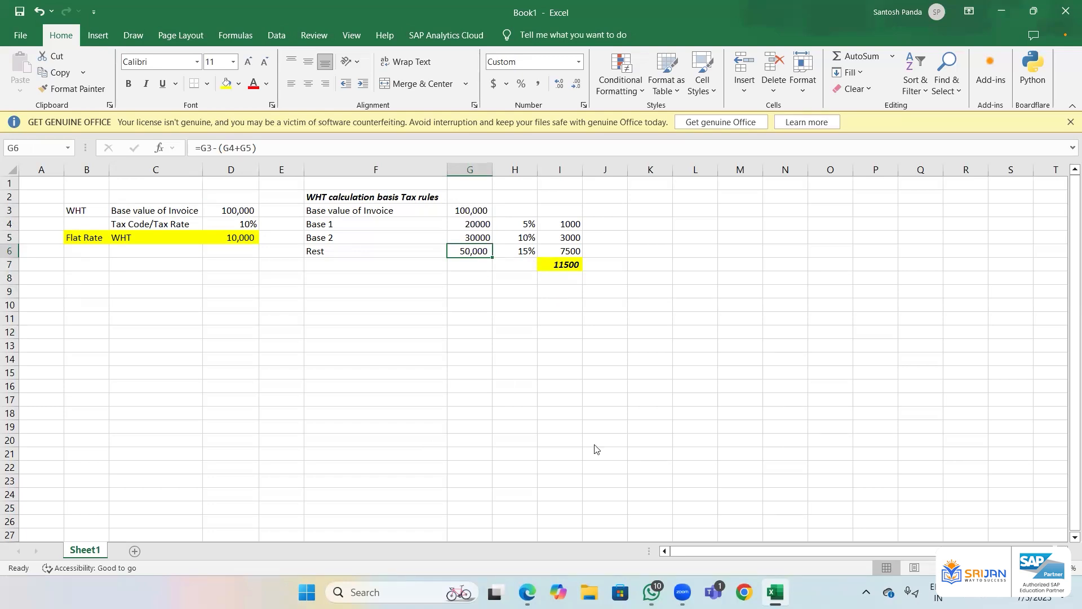
key("Down")
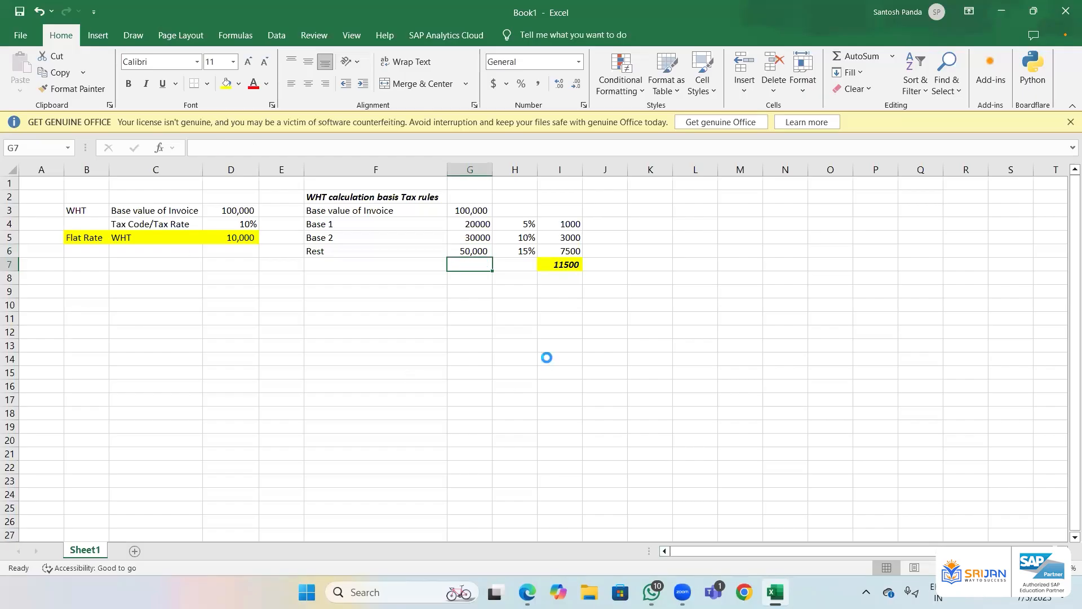
- Switch to SAP GUI and log on to client 400 with the user name and account password
key("super+d")
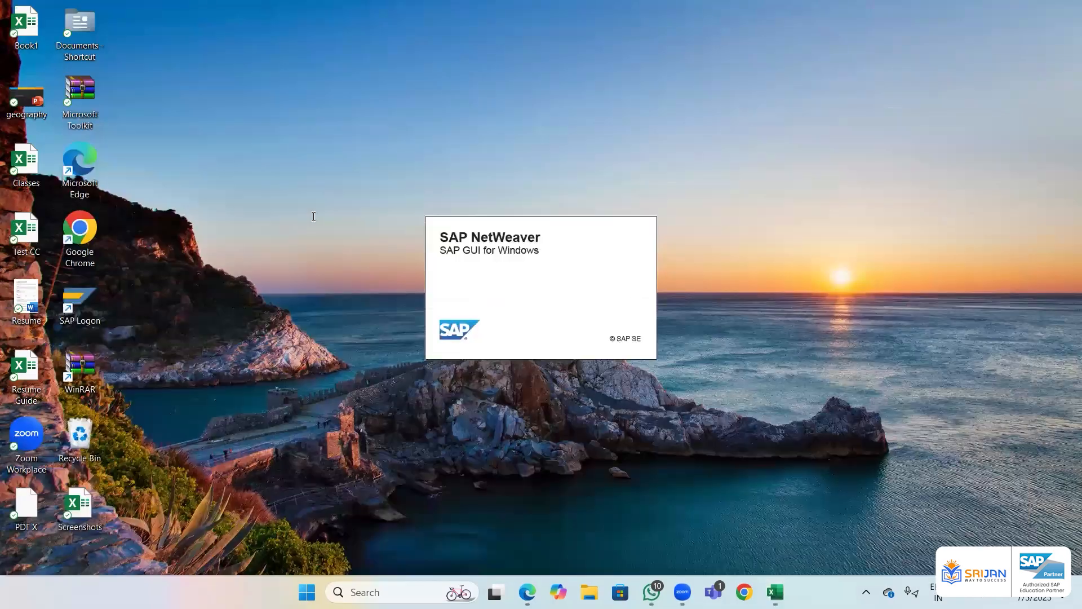
type("s")
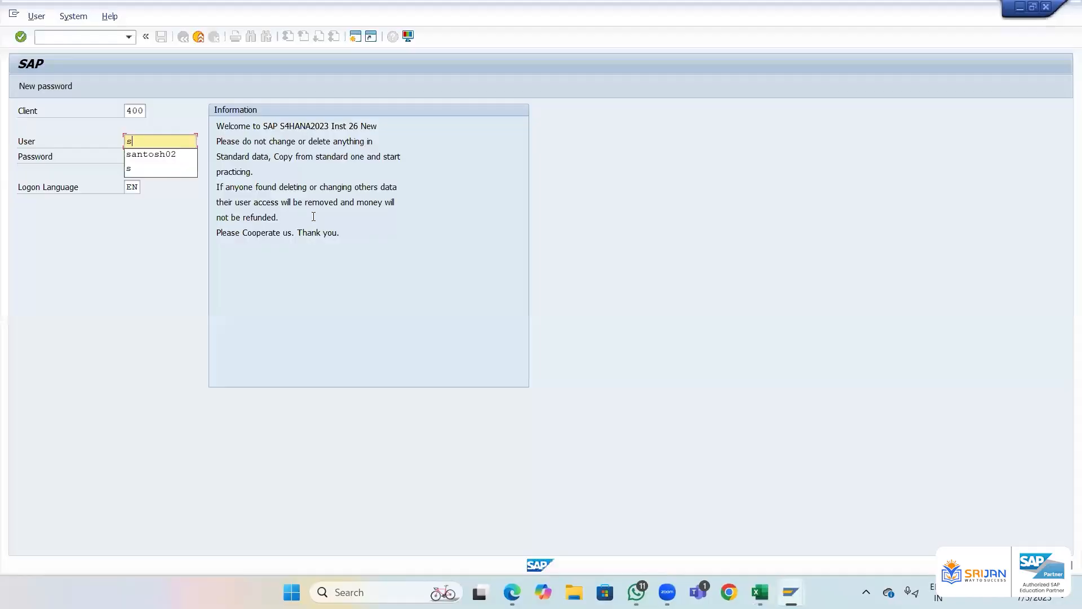
type("antosh02")
key("Tab")
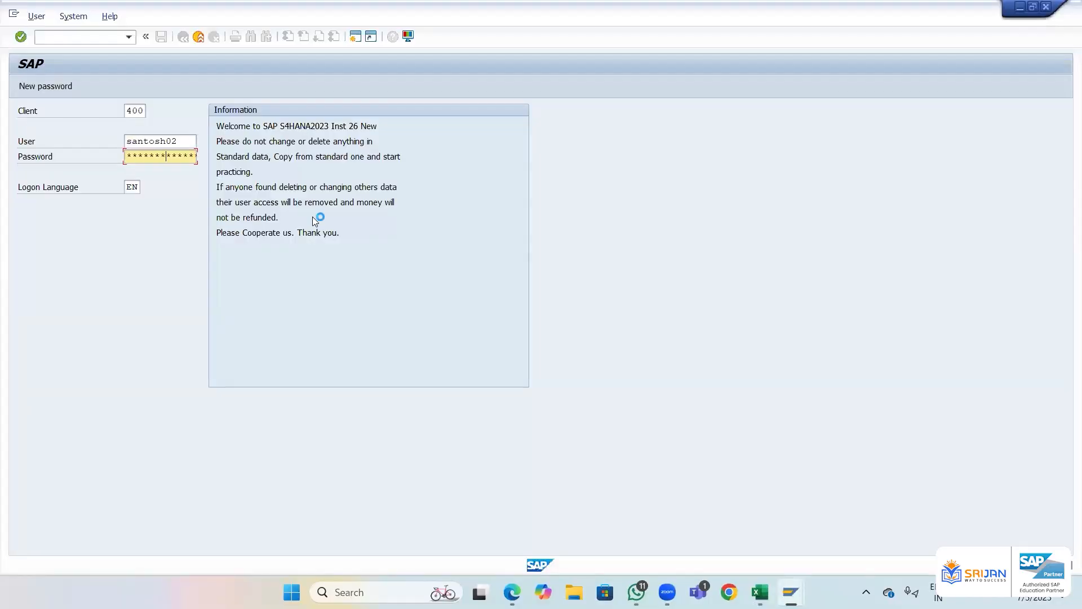
key("Return")
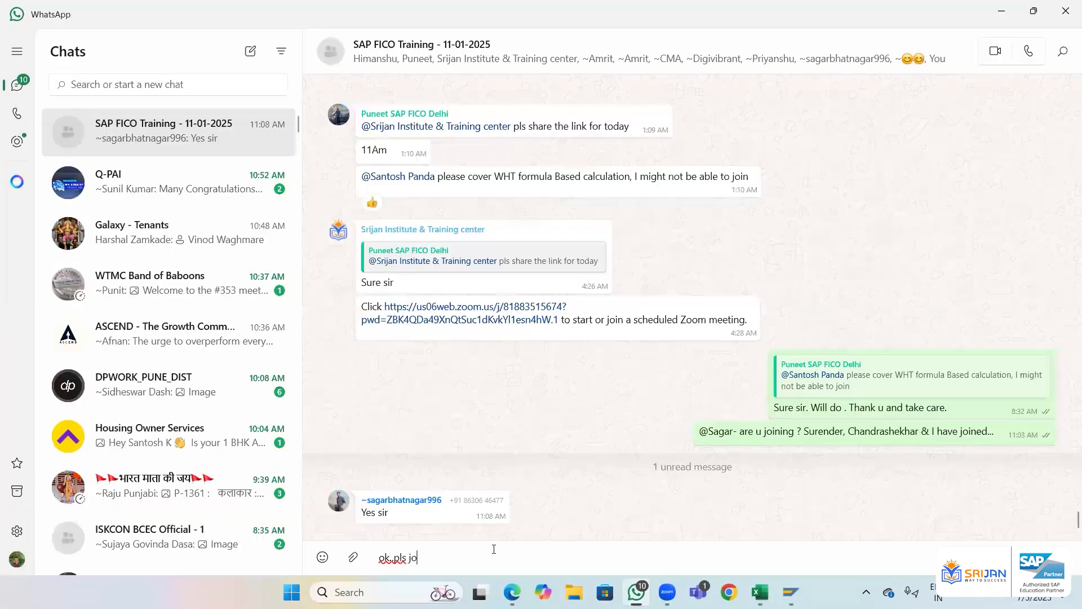
- Send "ok..pls join..will take more time ?" to the SAP FICO Training - 11-01-2025 group in WhatsApp and return to the Excel workbook
type("in..will take more time ?")
key("Return")
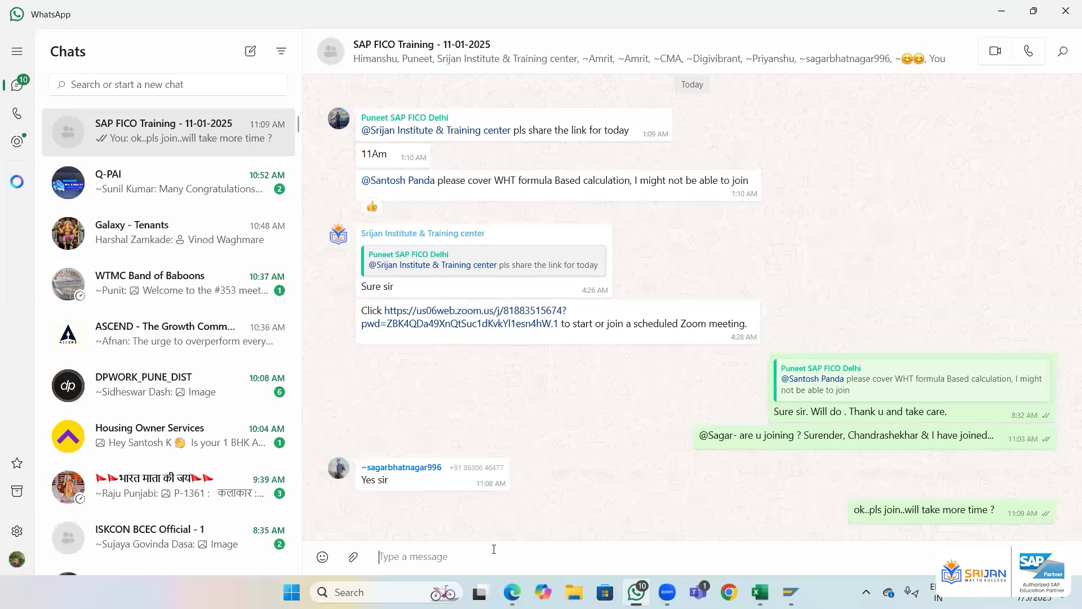
key("alt+Tab")
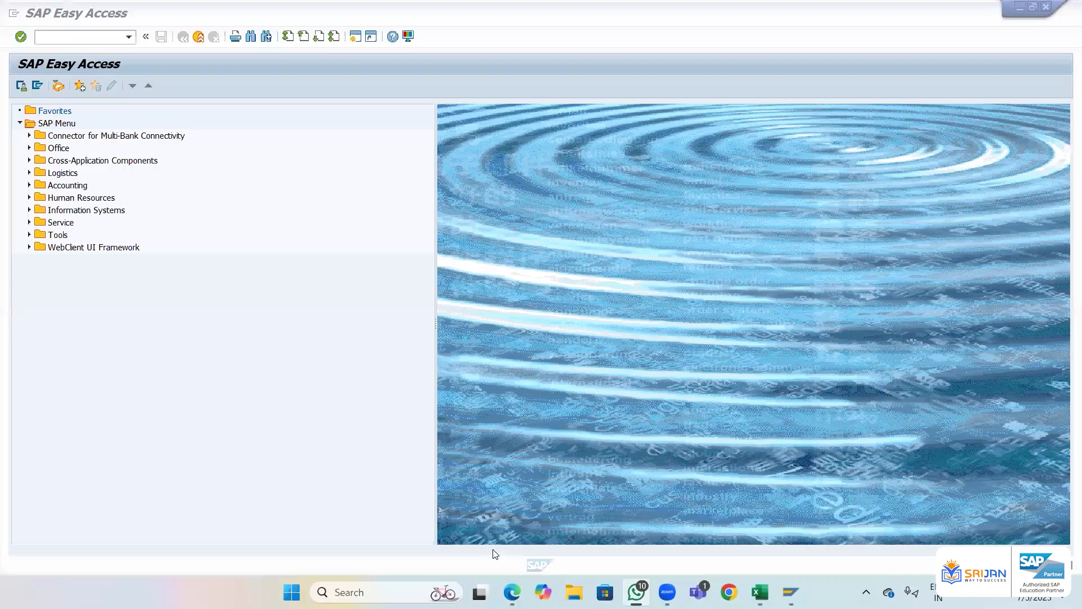
key("alt+Tab")
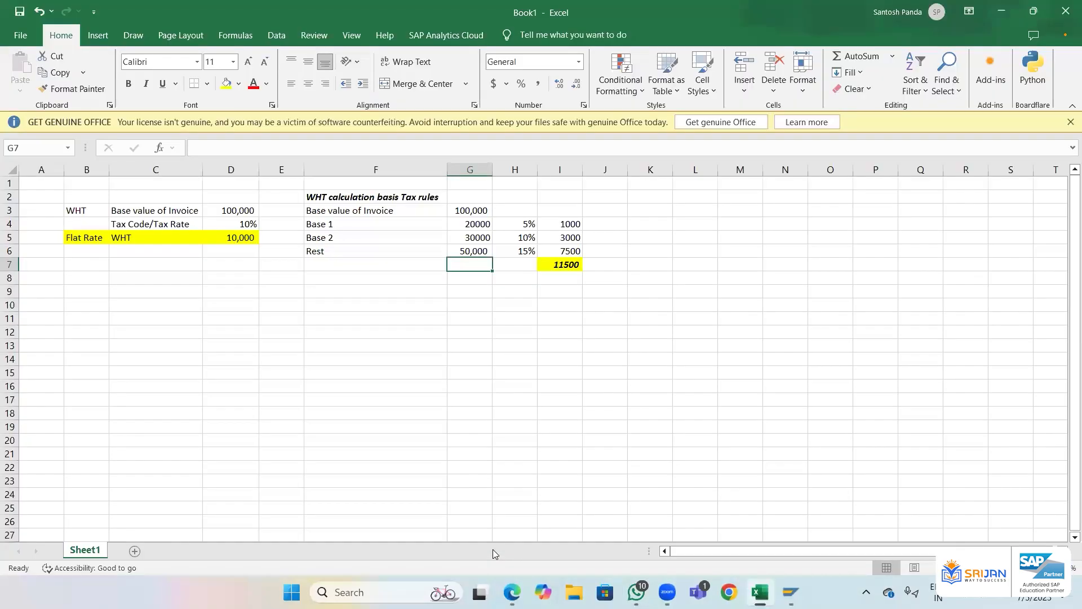
- Narrow the empty column E between the flat-rate and tax-rules calculations
key("Up")
key("Left")
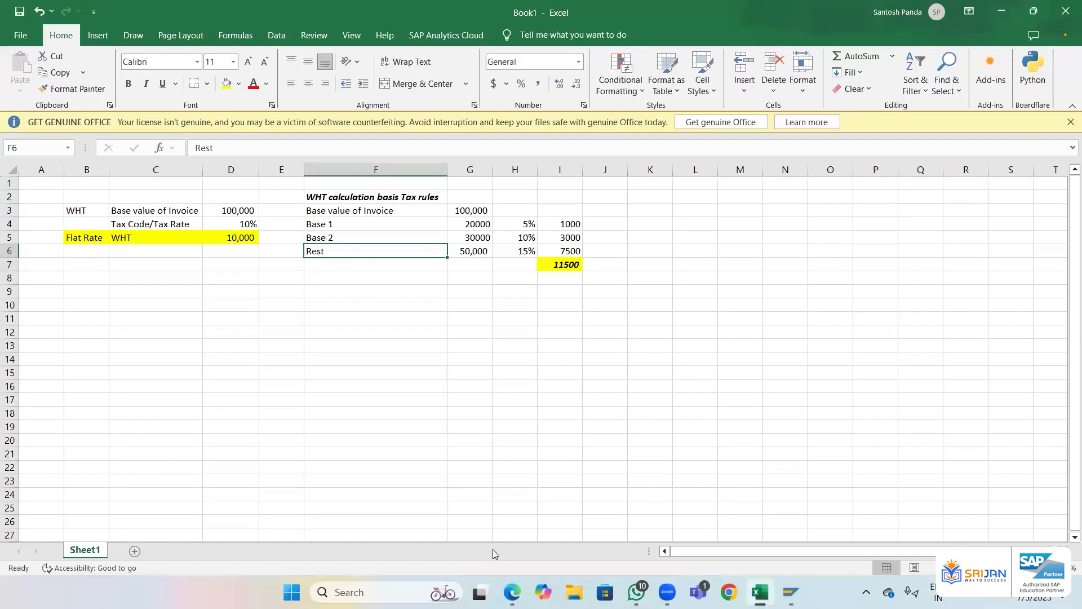
key("Up")
key("Up")
key("Up")
key("Up")
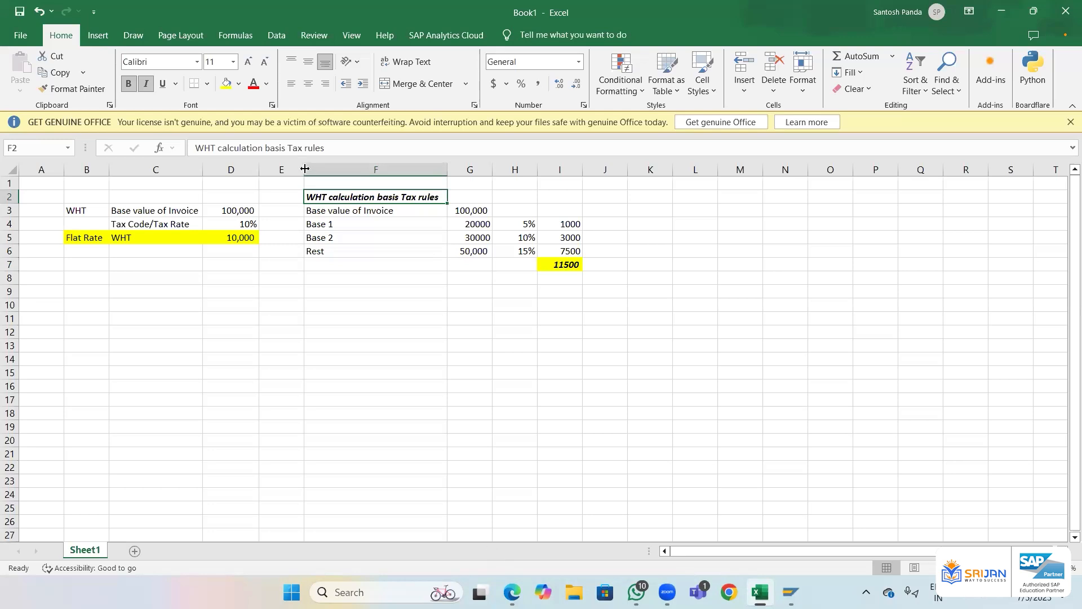
left_click_drag(305, 169, 278, 171)
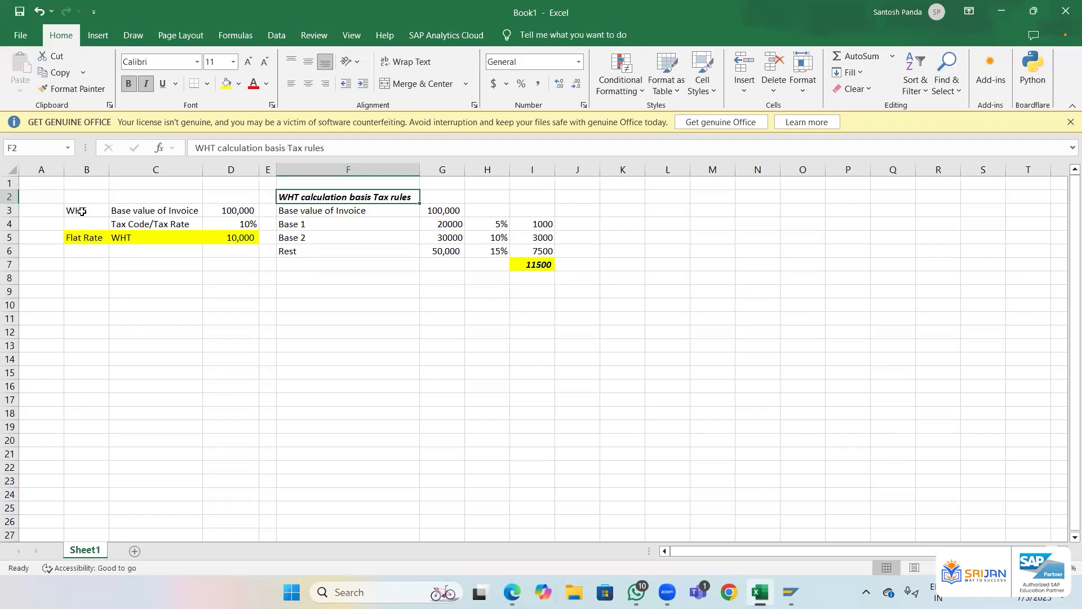
- Examine the invoice base, tax rate and WHT rows of the flat-rate calculation
left_click(155, 264)
left_click(162, 211)
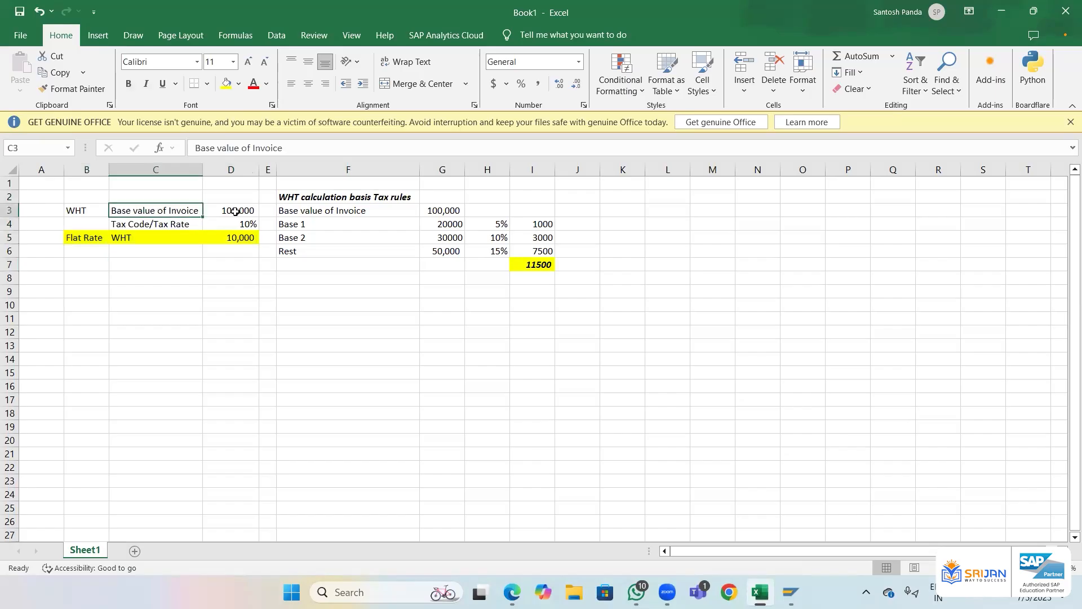
left_click(235, 212)
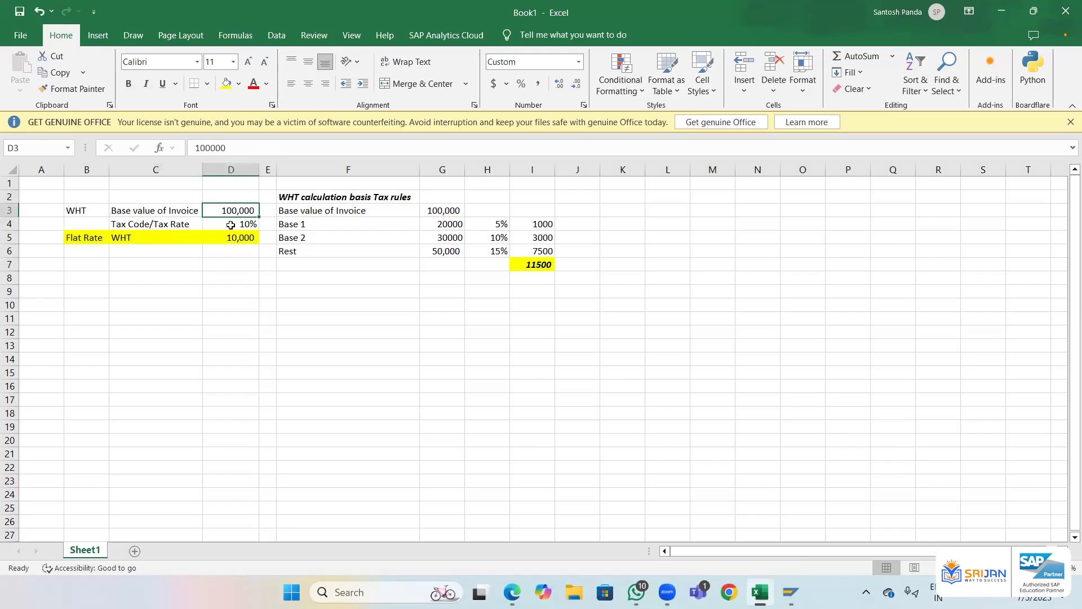
key("Down")
left_click(145, 237)
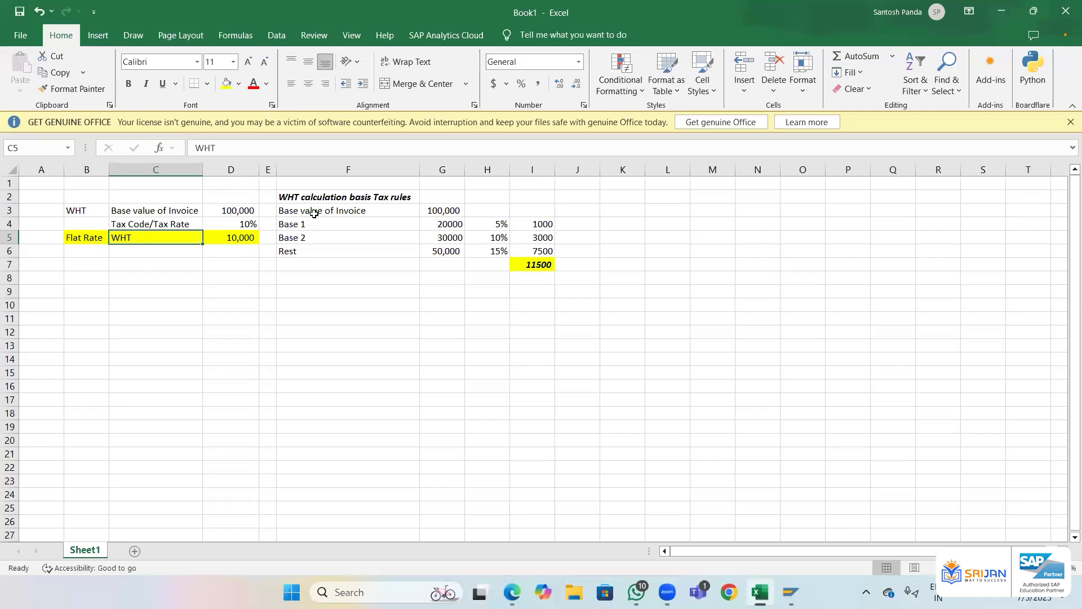
- Make the invoice base label and amount in F3:G3 bold italic and autofit column G
left_click_drag(417, 210, 429, 209)
key("ctrl+b")
key("ctrl+i")
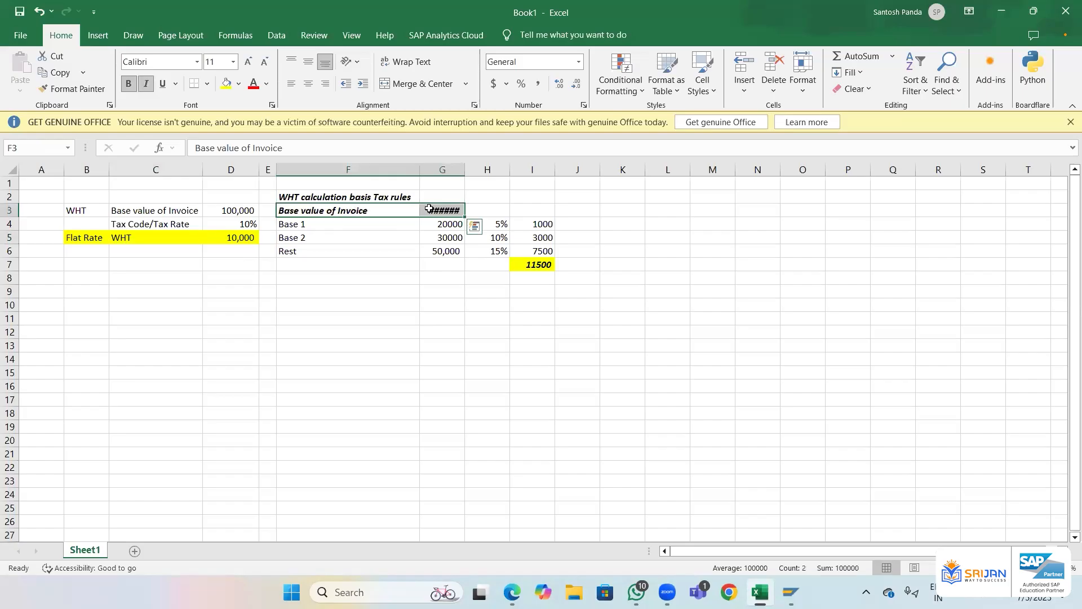
double_click(464, 167)
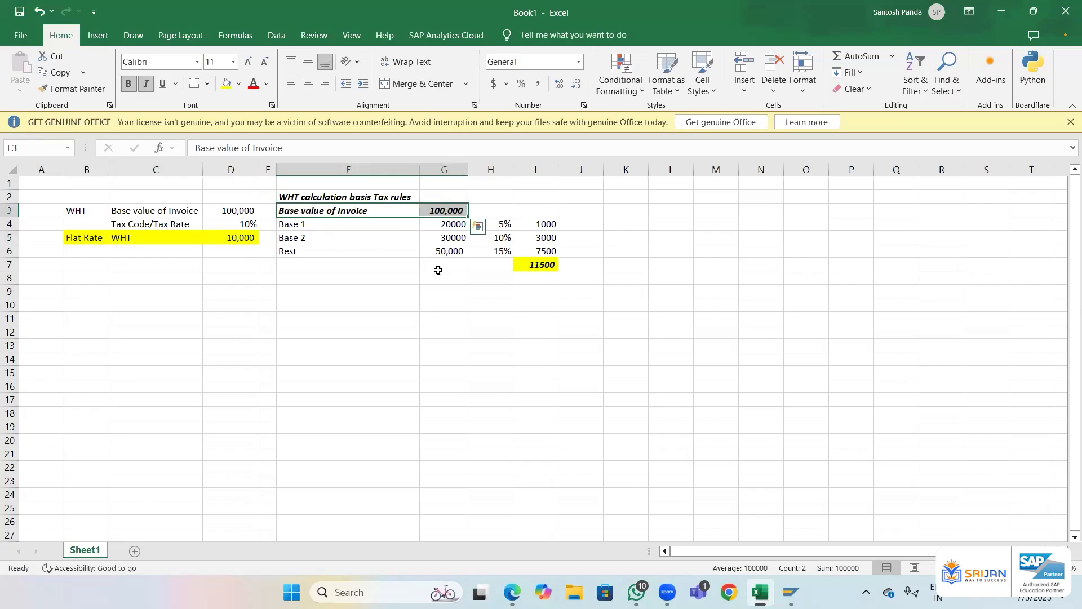
left_click(439, 267)
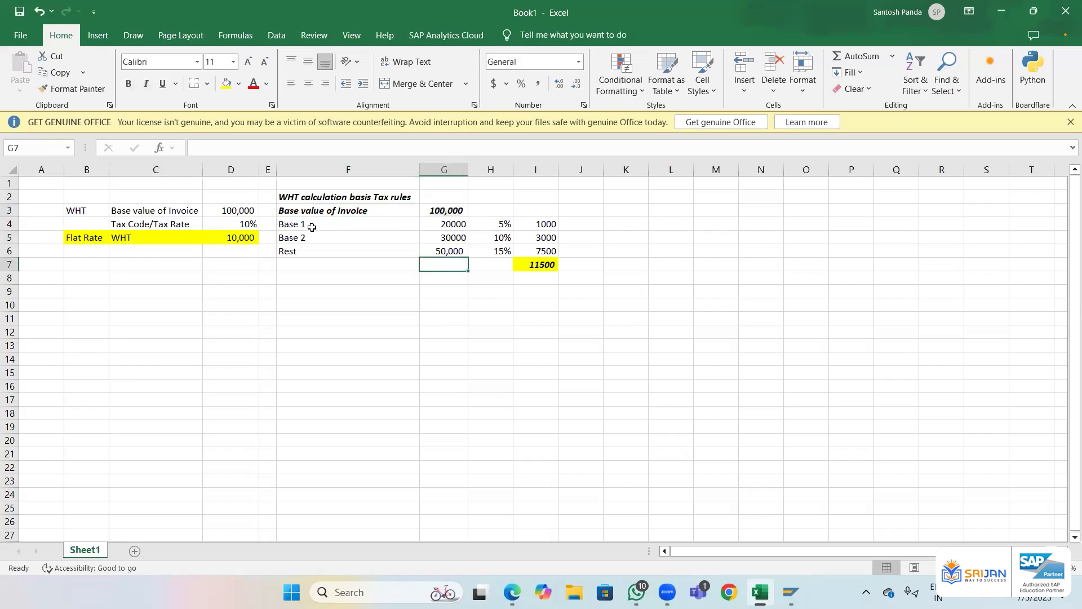
- Review the slab amounts, rates and tax formulas in G4:I6, and compare the I7 total with the flat-rate WHT in D5
left_click(445, 224)
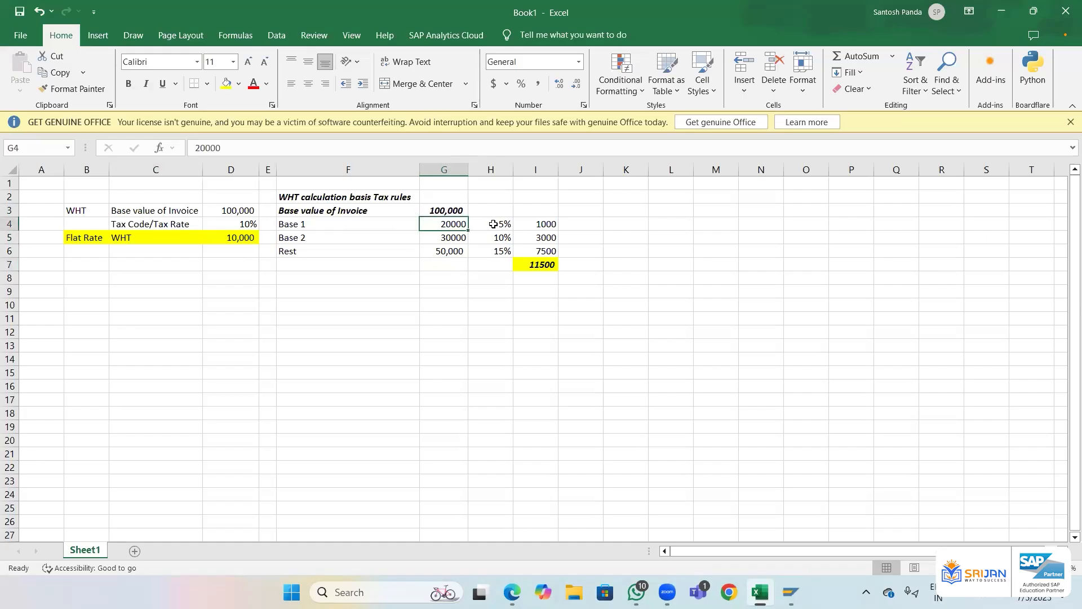
left_click(493, 224)
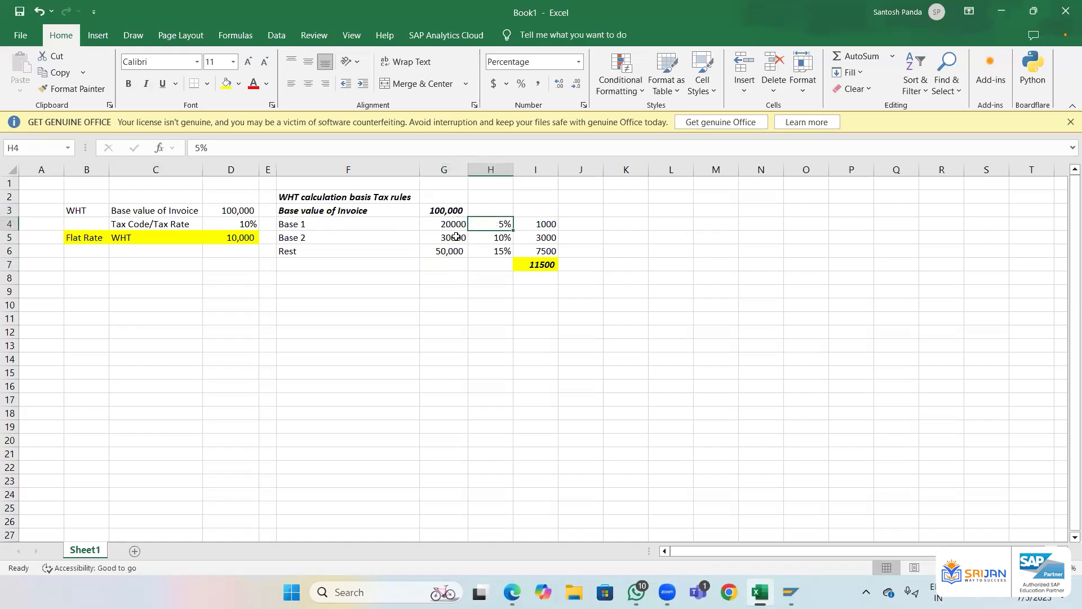
left_click(504, 236)
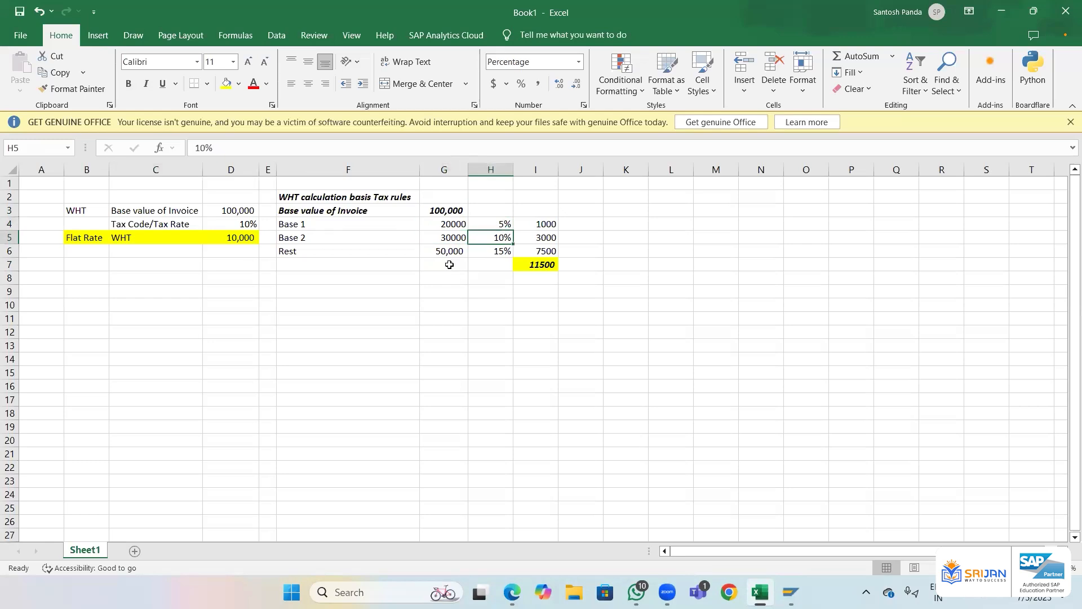
left_click(496, 249)
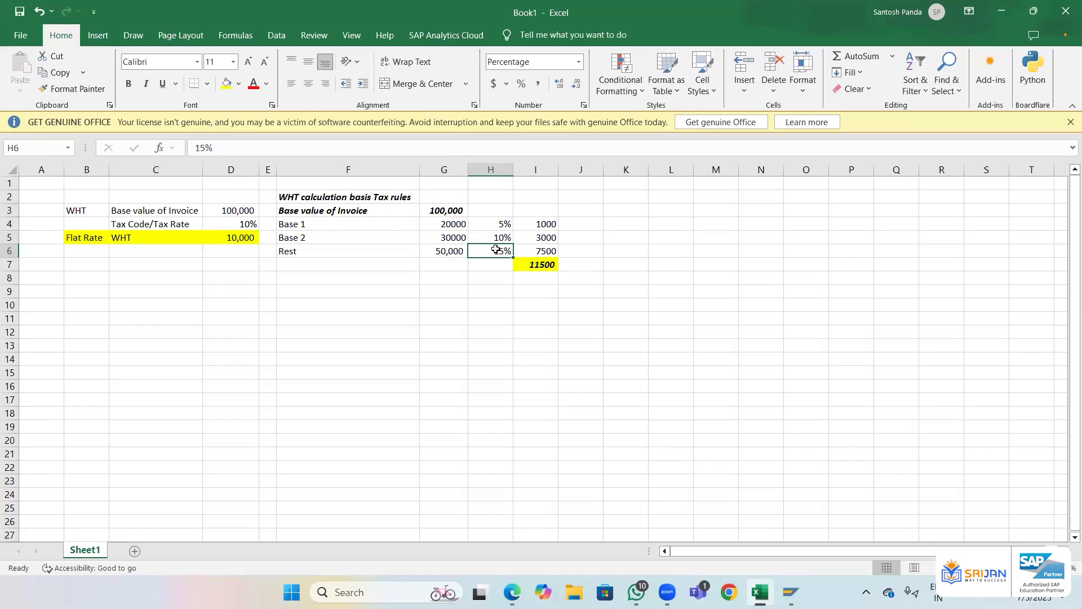
left_click(395, 212)
left_click(449, 213, "shift")
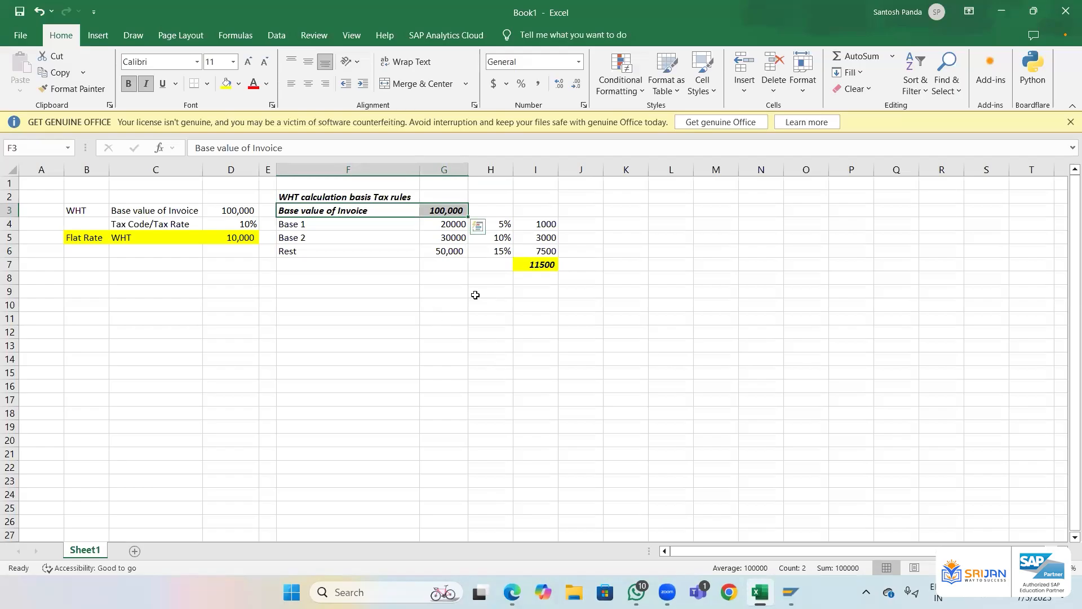
left_click(243, 237)
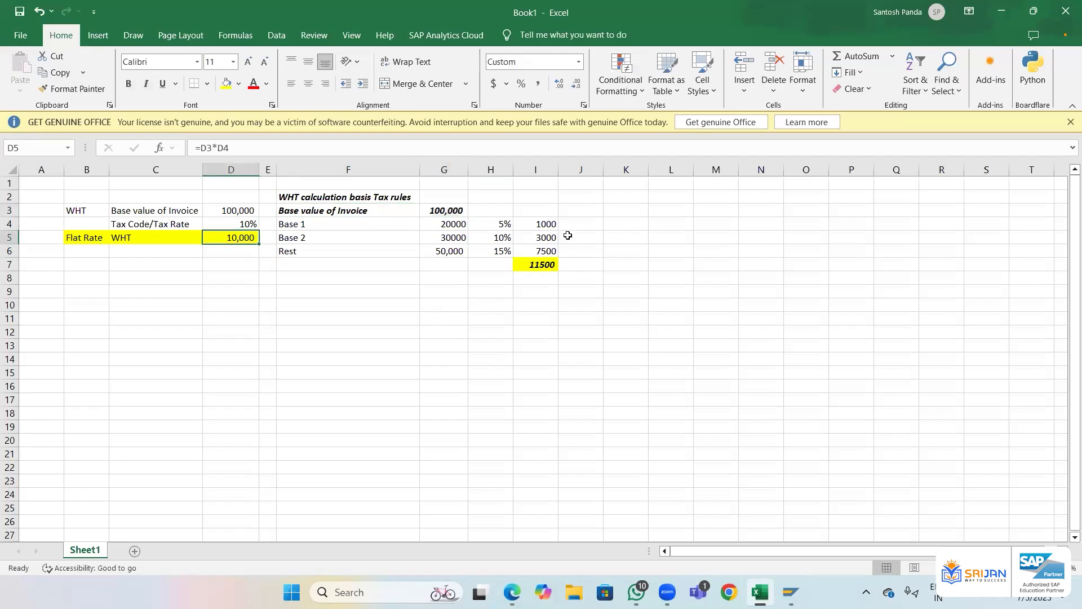
double_click(535, 224)
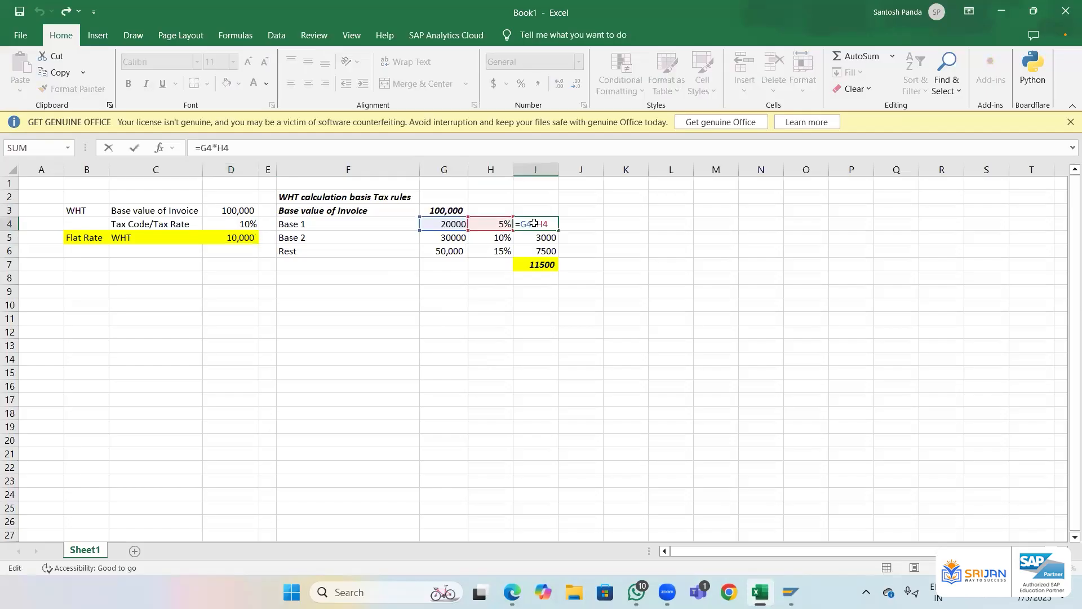
key("Return")
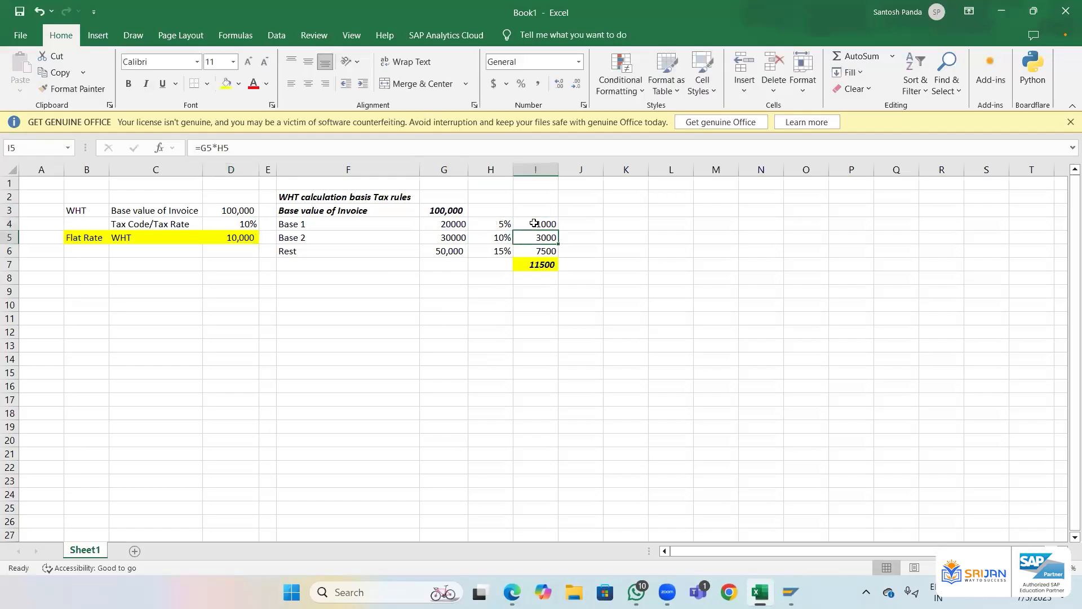
left_click(537, 252)
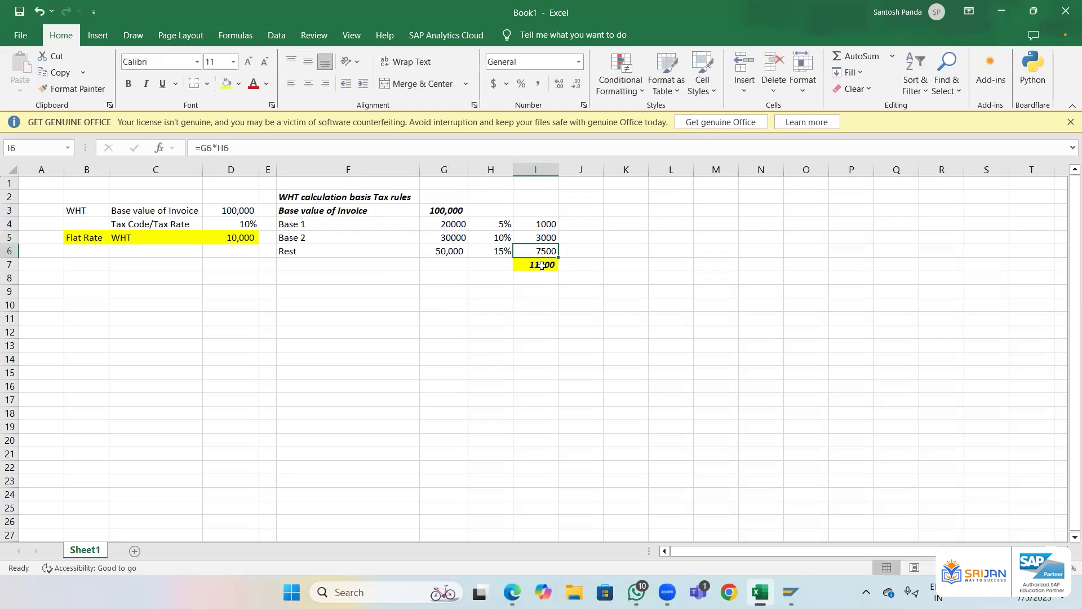
left_click(542, 266)
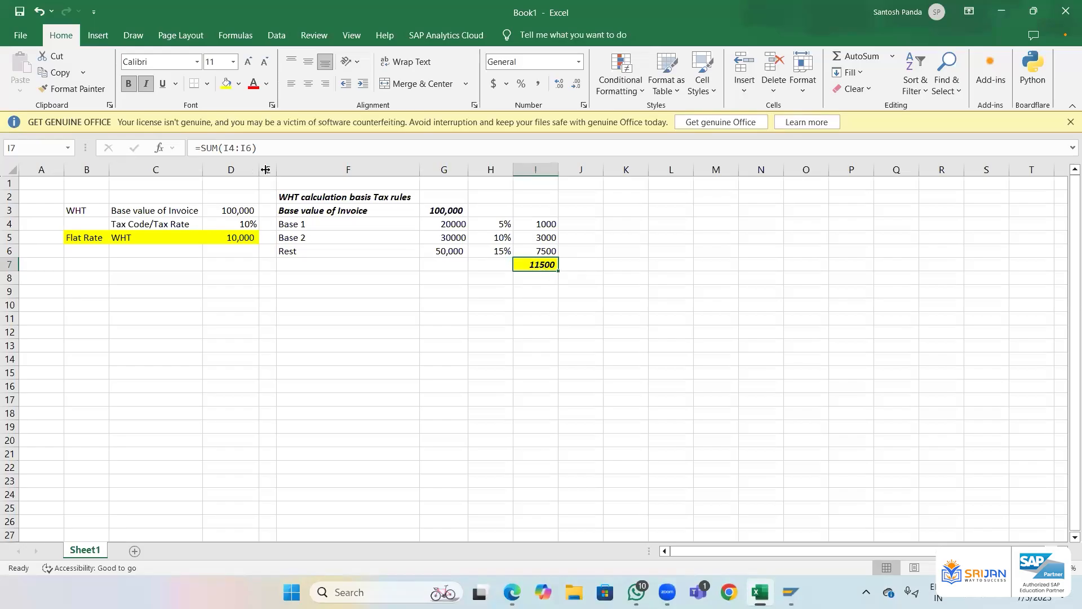
- Narrow the empty column E further to a thin gap between the two calculations
left_click_drag(277, 170, 267, 170)
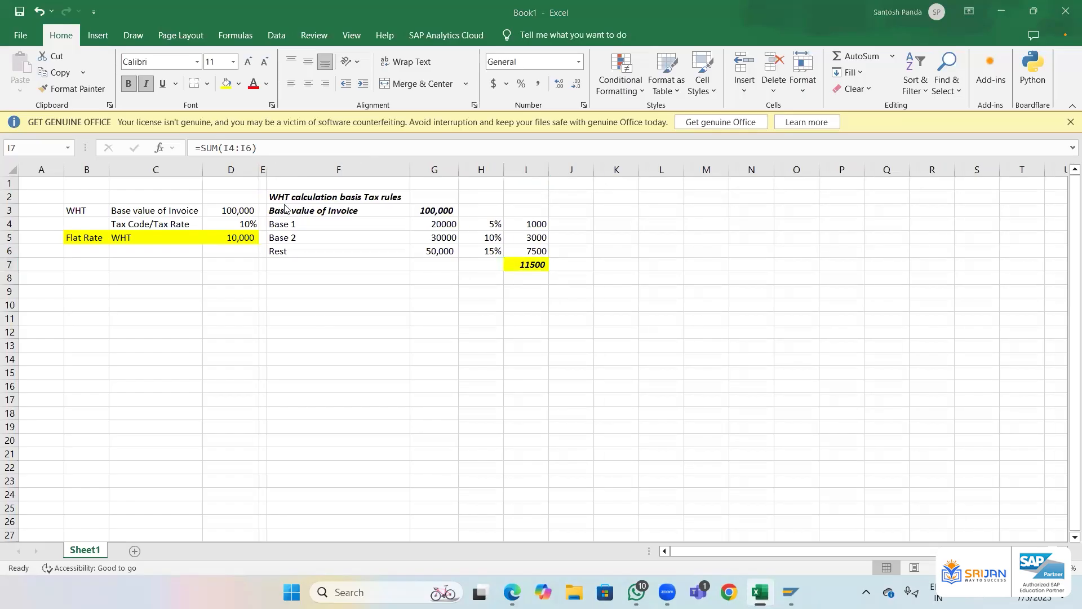
key("alt+Tab")
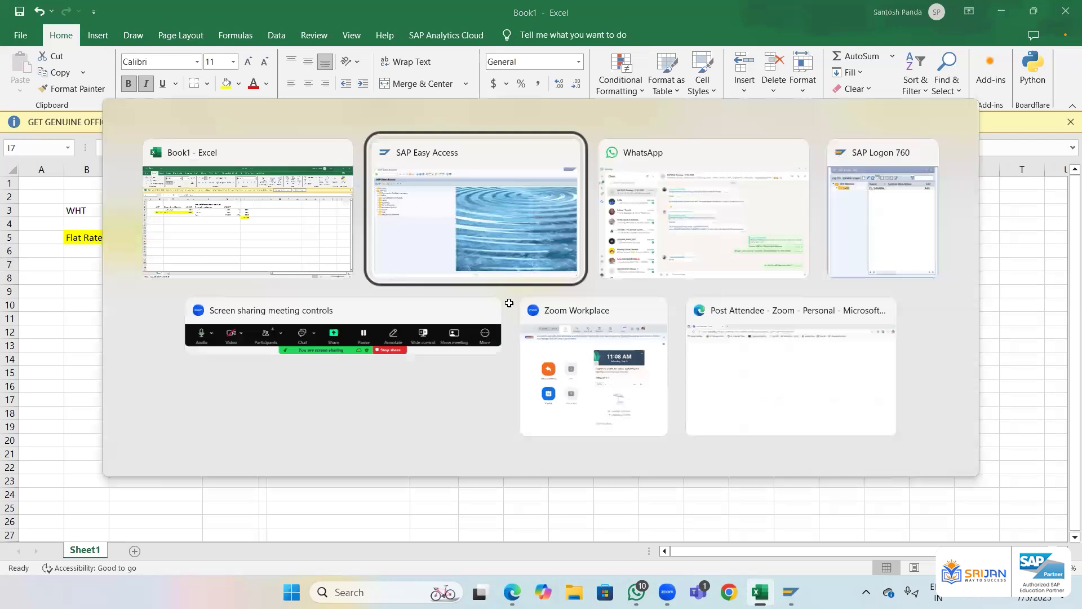
key("alt")
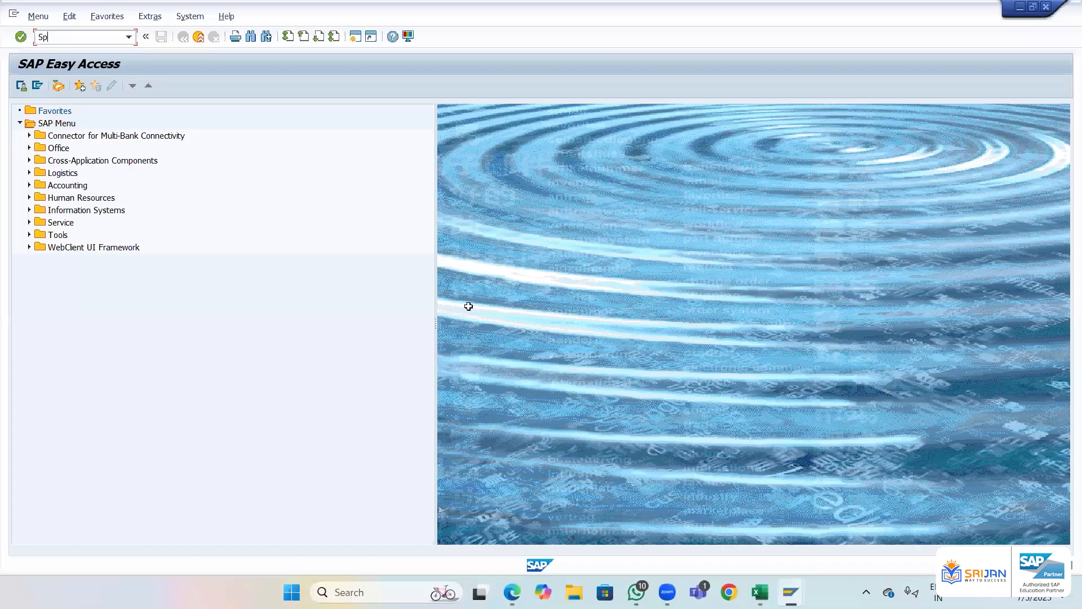
key("alt+Tab")
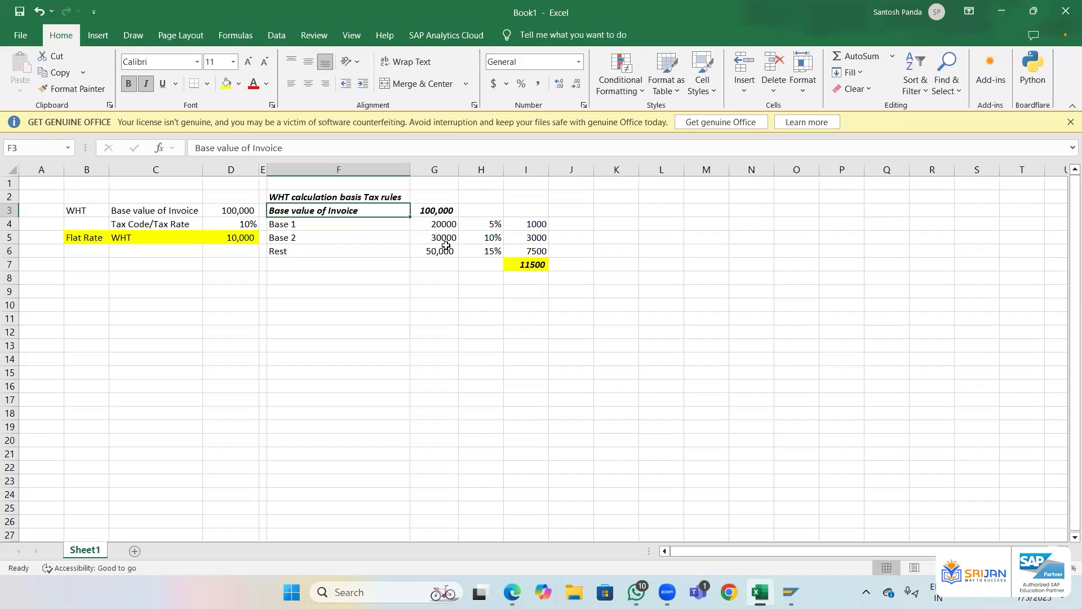
- Examine the slab amounts in G4:G6, the Base 1 tax rate and the formula behind its tax amount in I4
left_click(446, 225)
left_click(445, 248, "shift")
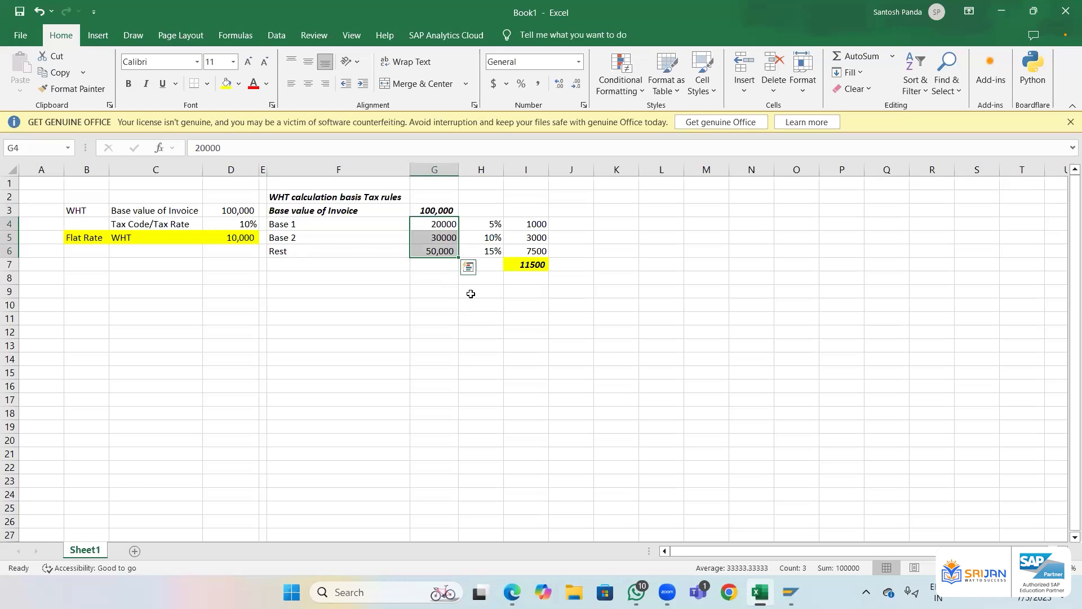
left_click(488, 220)
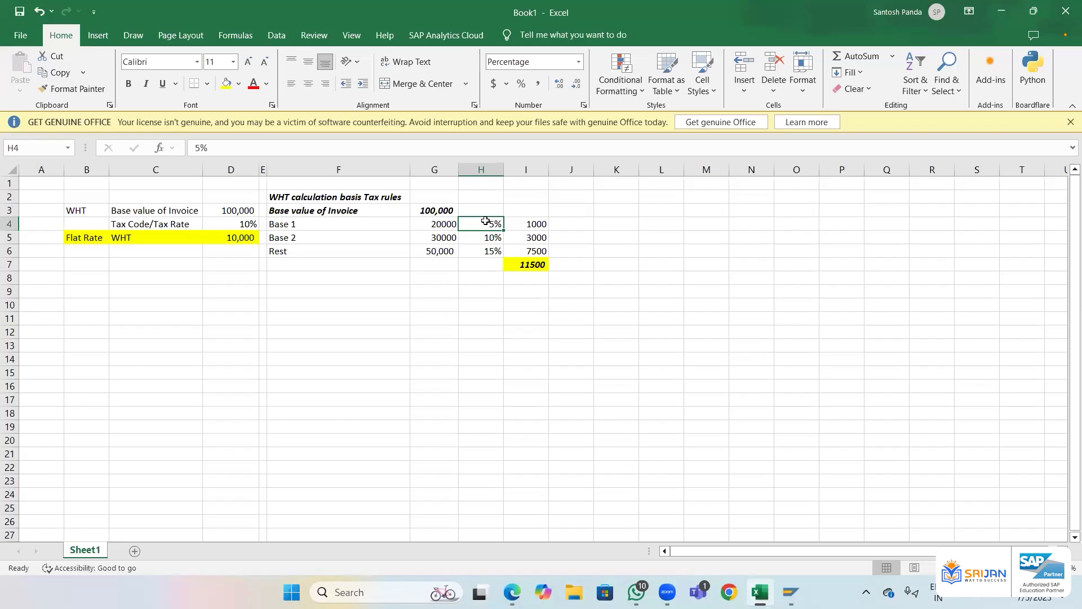
left_click(532, 221)
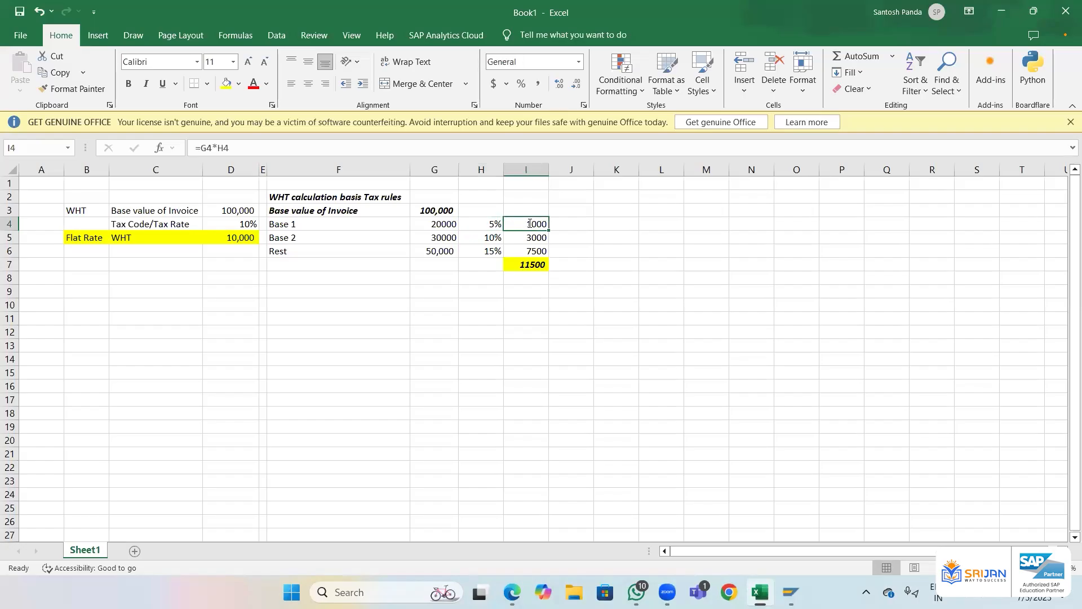
key("F2")
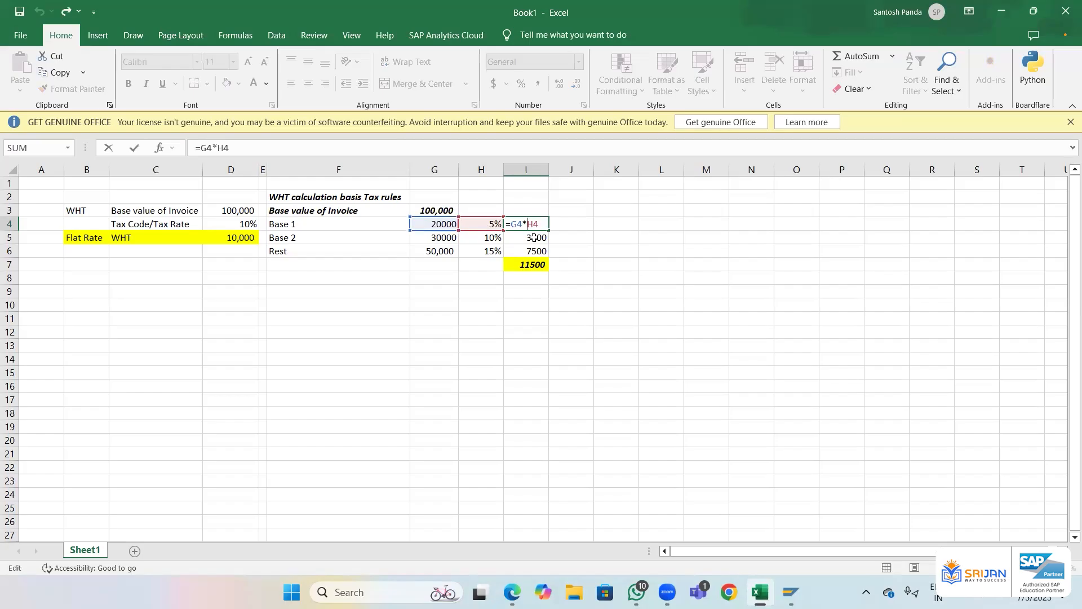
key("Return")
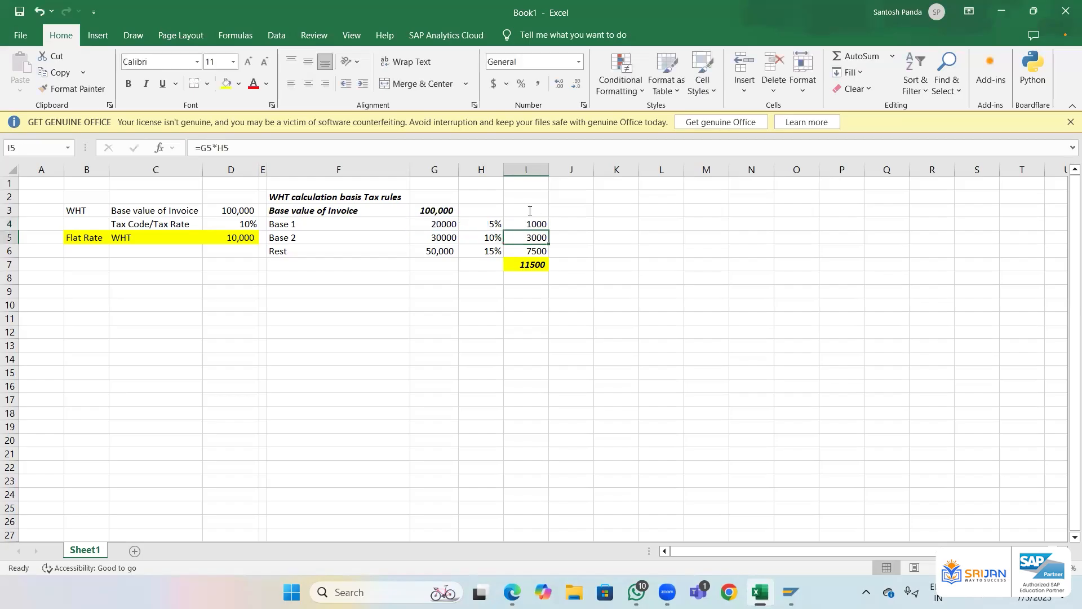
- Add the heading "WHT Amt" in I3 above the slab tax amounts
left_click(529, 211)
type("WHT Amt")
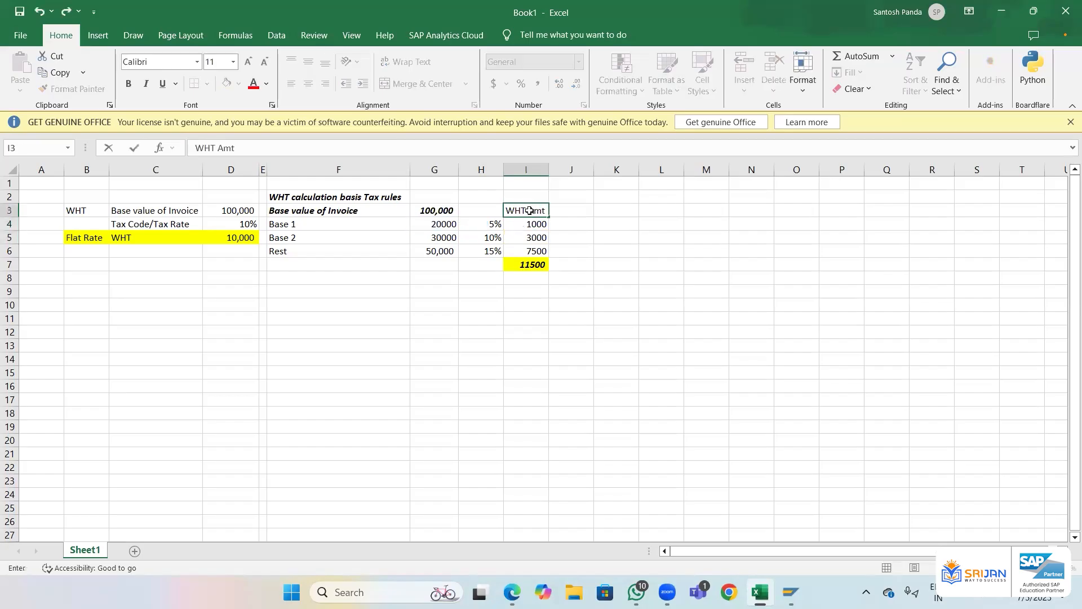
key("Return")
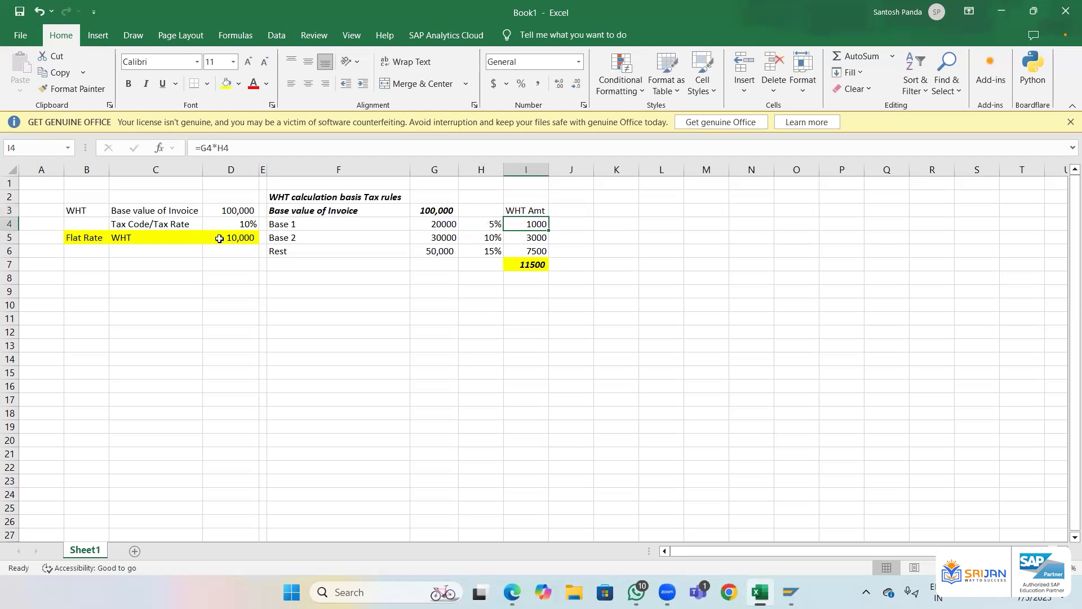
- Compare the flat-rate WHT in D5 with the invoice base in G3 and its slab split in G4:G6
left_click(434, 212)
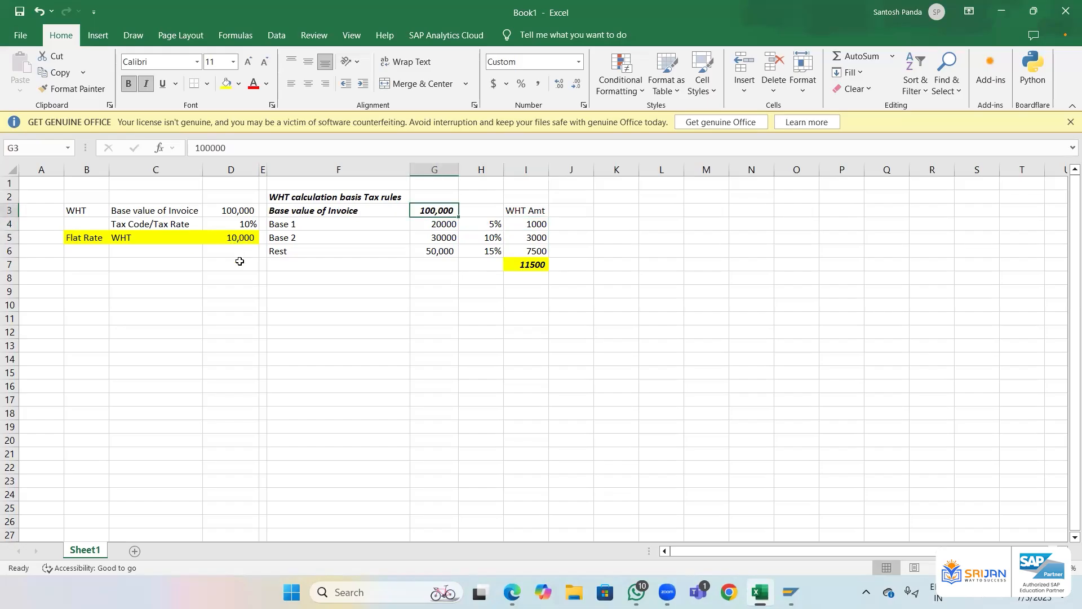
left_click(237, 238)
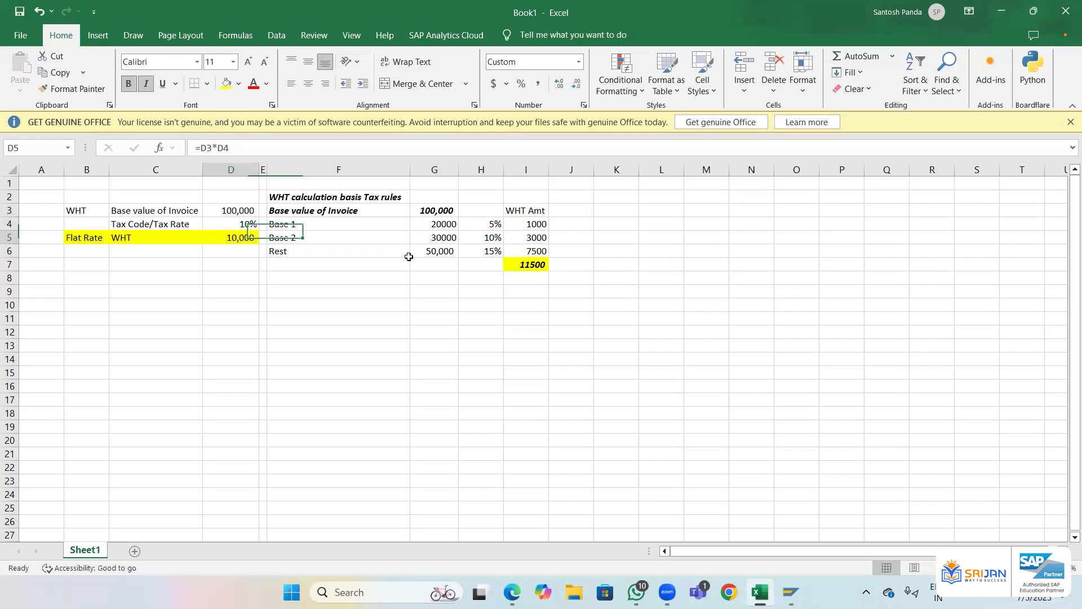
left_click(436, 210)
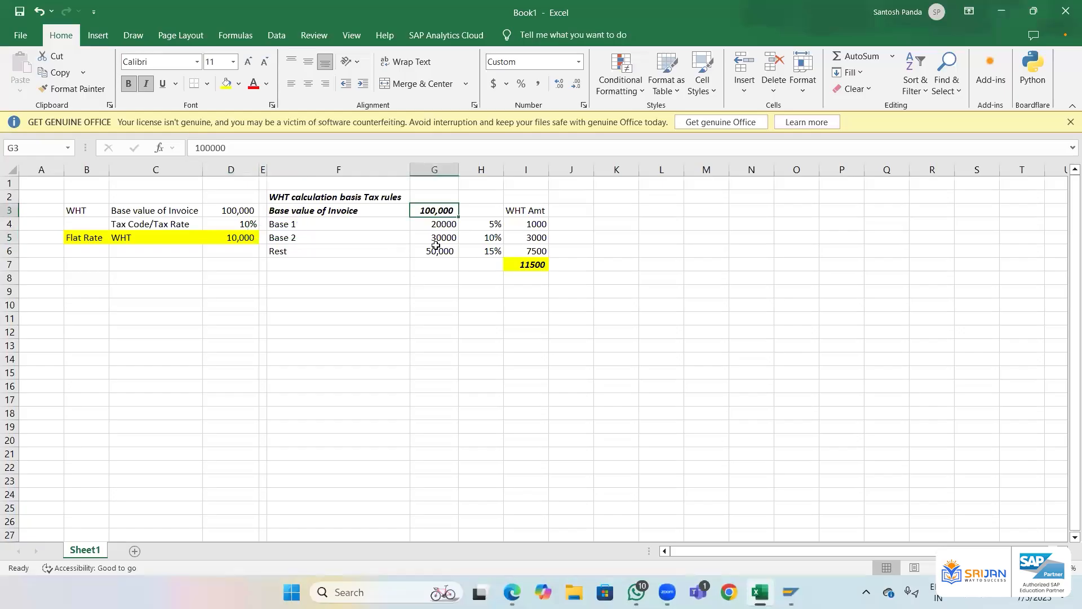
key("Down")
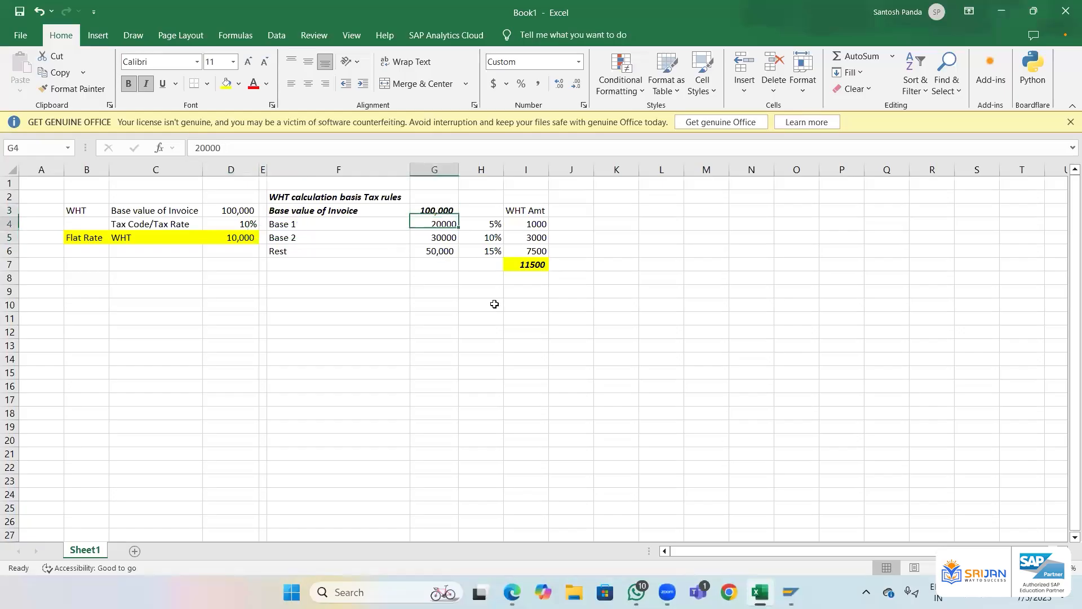
key("shift+Down")
key("shift+Down")
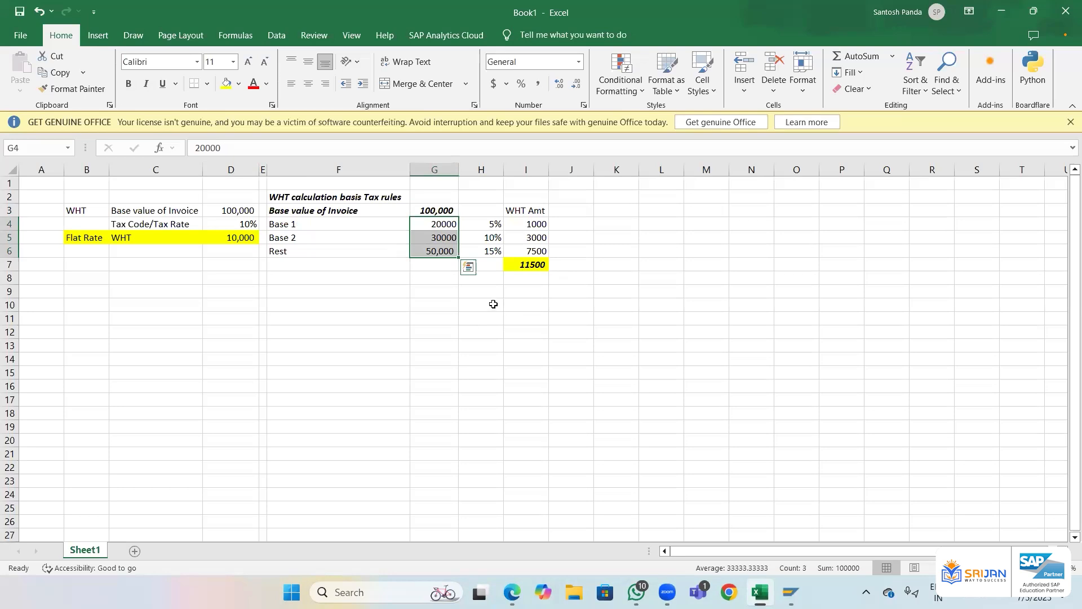
- Right-align the Rest amount in G6 and set the Base 2 and Rest tax rates in H5:H6 to 5%
left_click(436, 253)
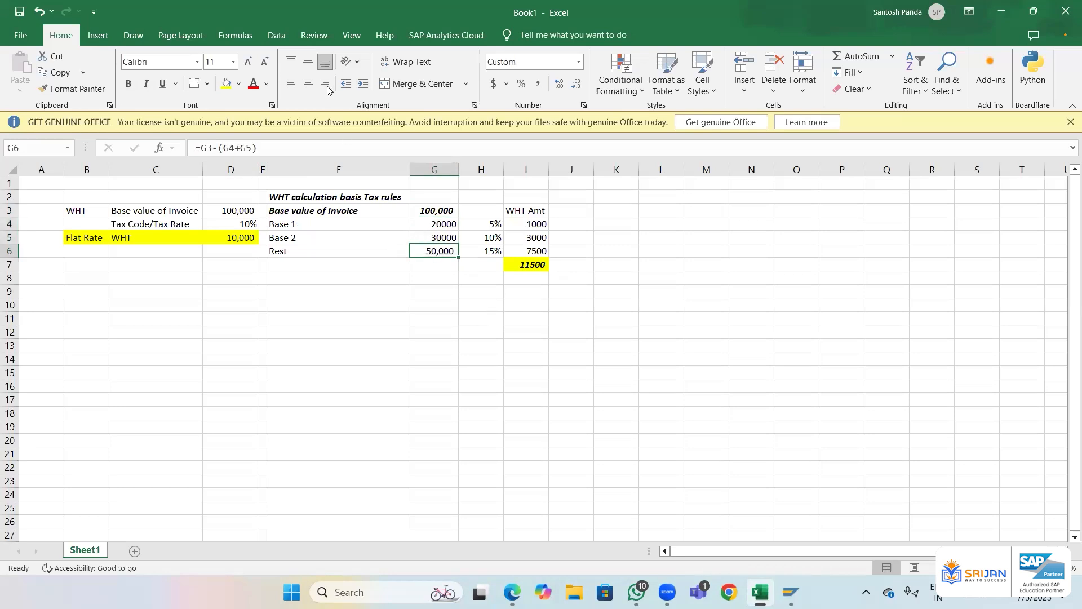
left_click(327, 87)
left_click(480, 236)
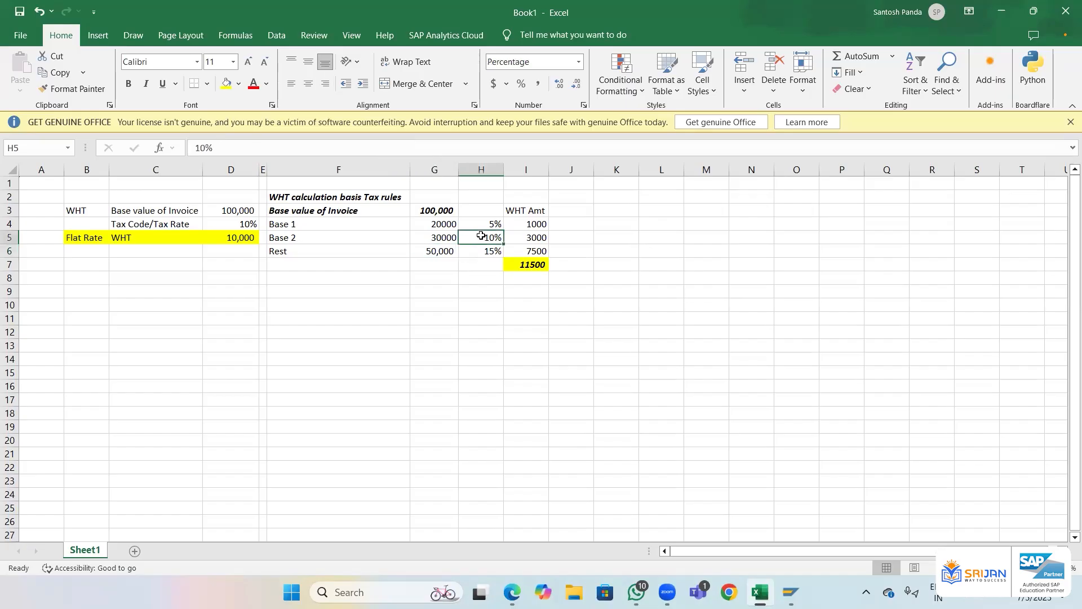
type("5")
key("Return")
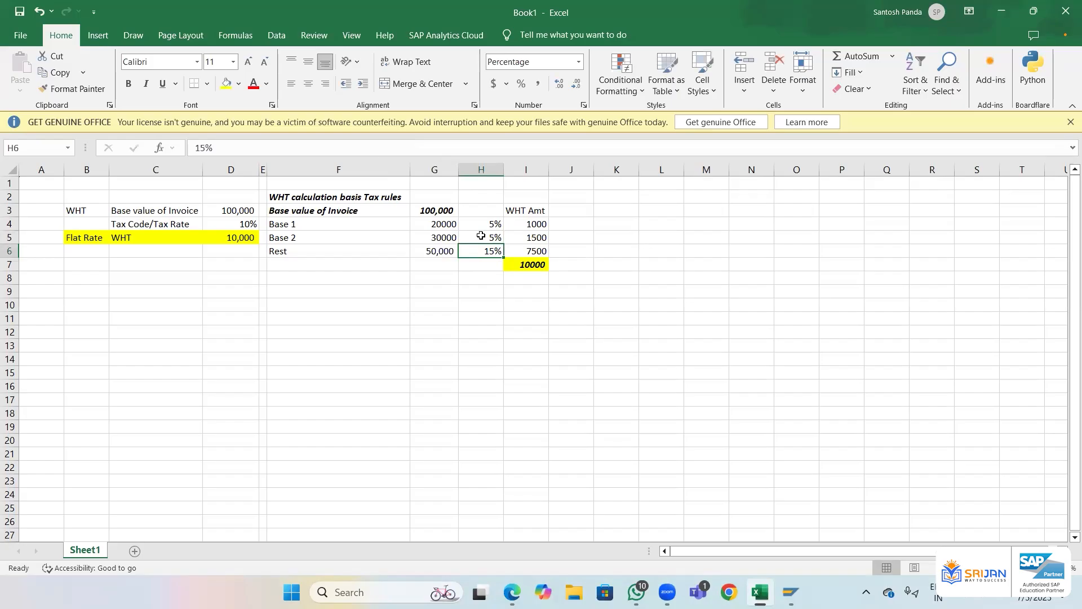
type("5")
key("Return")
key("Return")
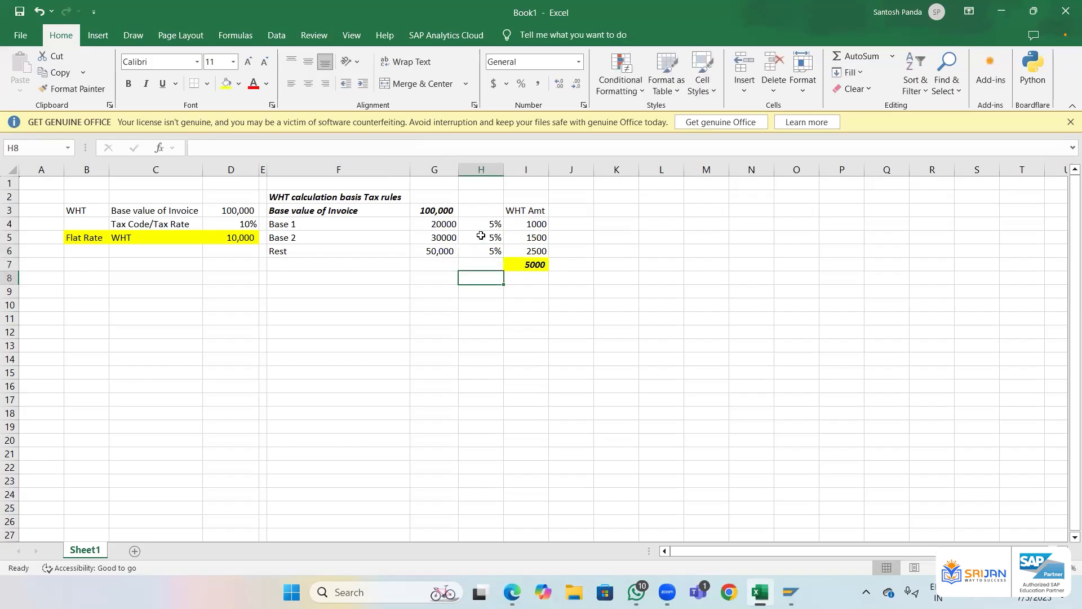
- Review the invoice base in G3, the flat-rate WHT formula in D5, and the Rest formula and slab amounts in G4:G6
left_click(438, 210)
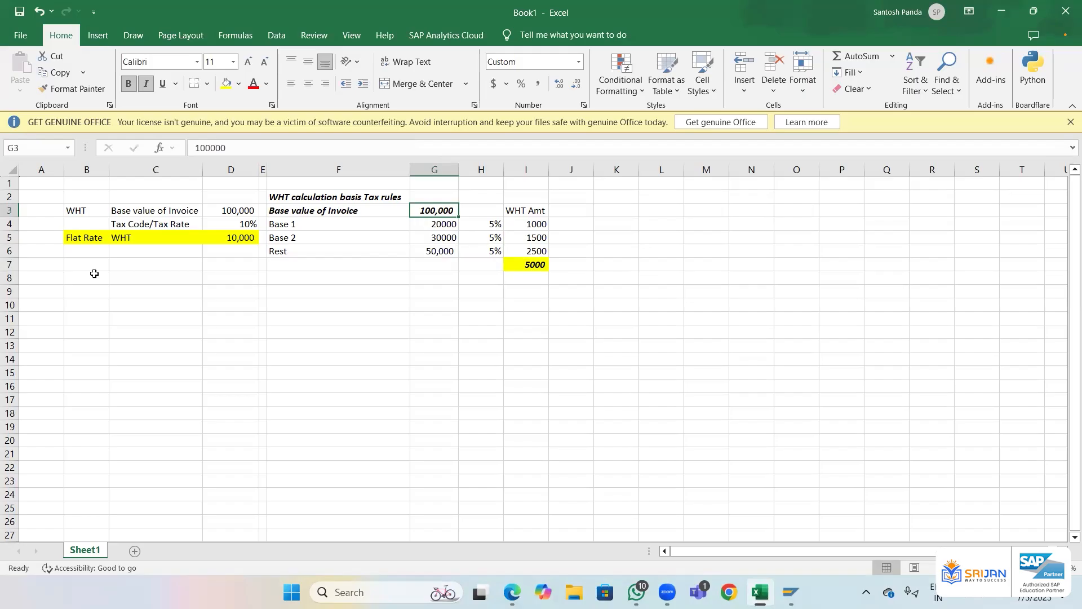
left_click(240, 240)
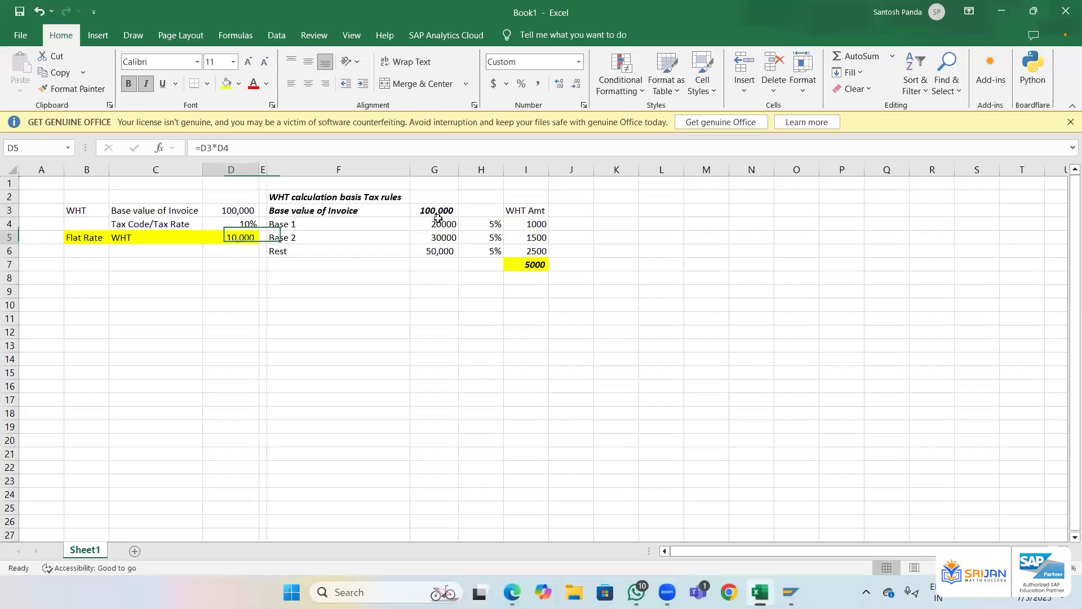
left_click(438, 254)
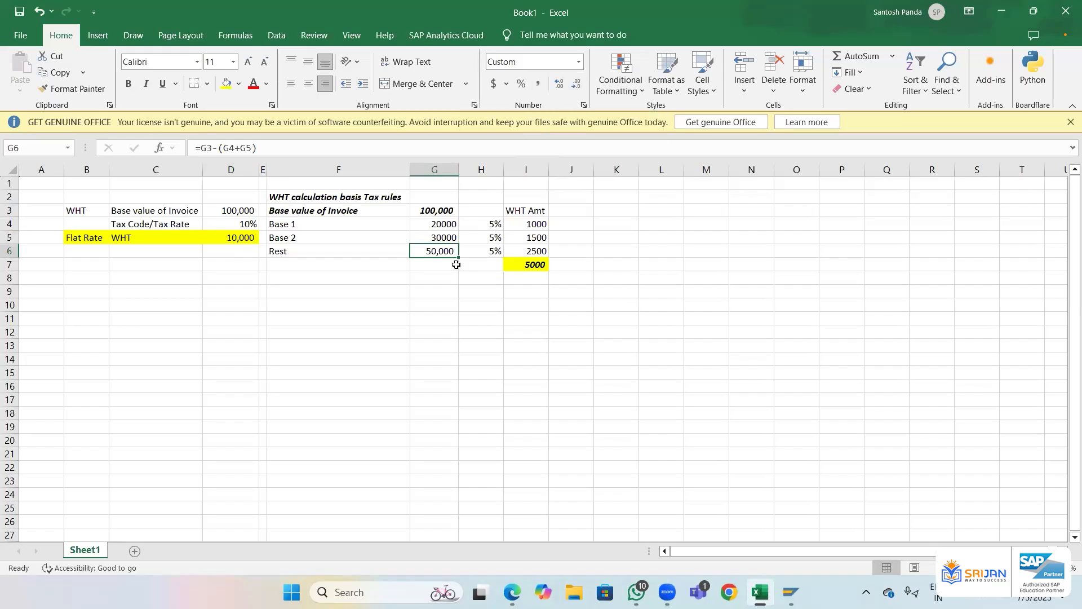
left_click_drag(435, 226, 434, 249)
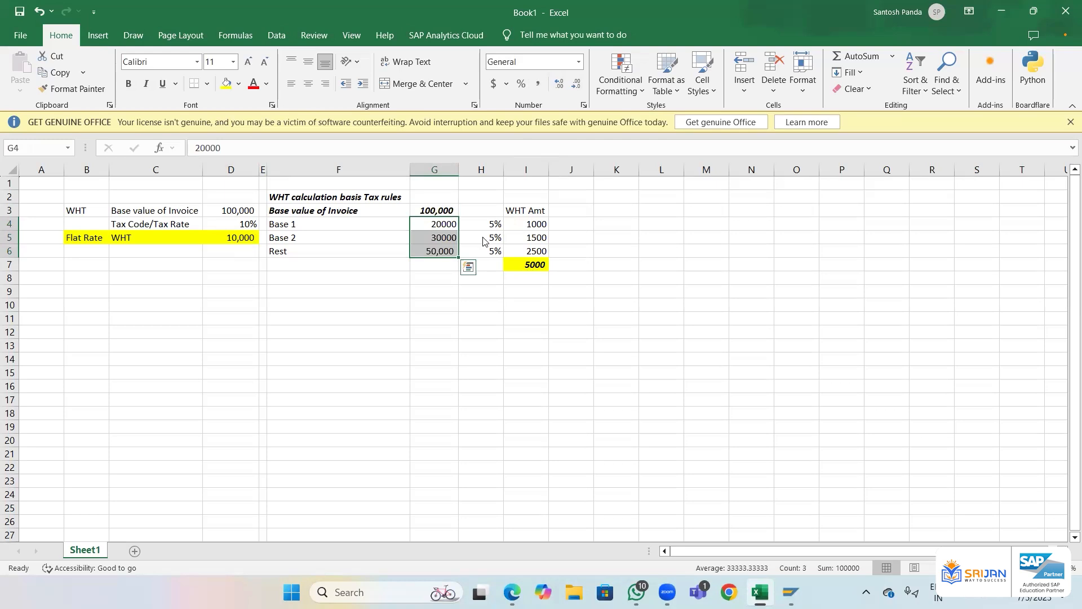
- Switch to SAP GUI, call transaction SPRO and start a new session at the Easy Access screen
key("alt+Tab")
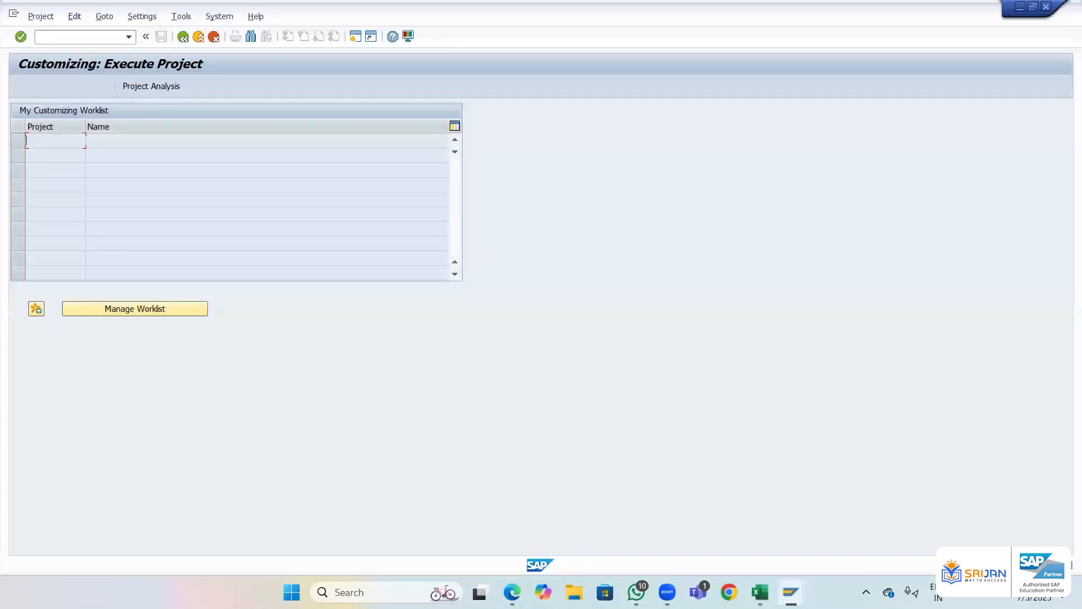
left_click(59, 38)
type("Spro")
left_click(67, 84)
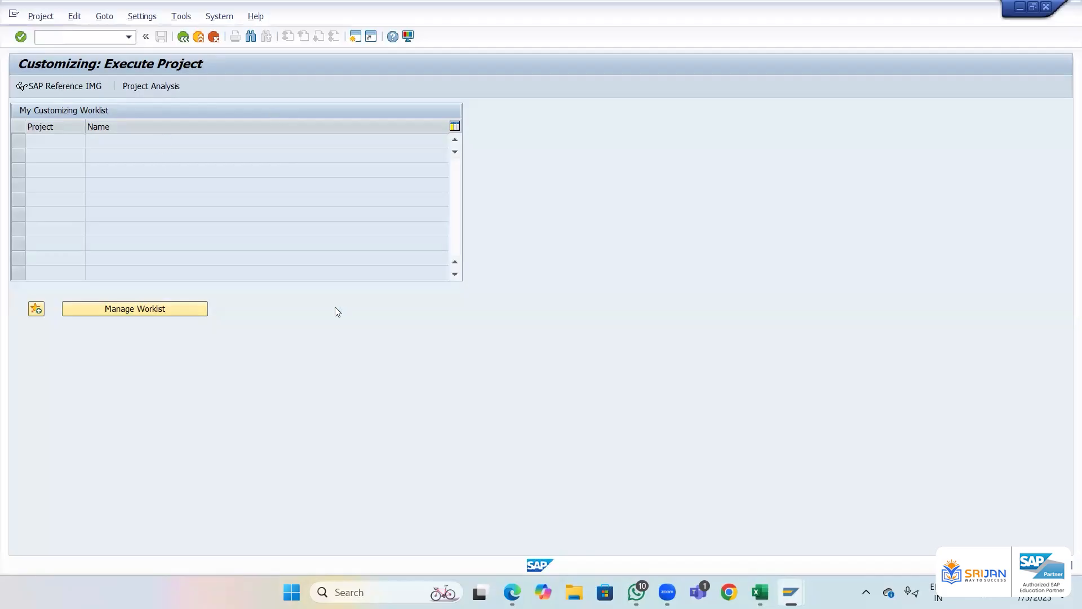
left_click(358, 38)
left_click(358, 38)
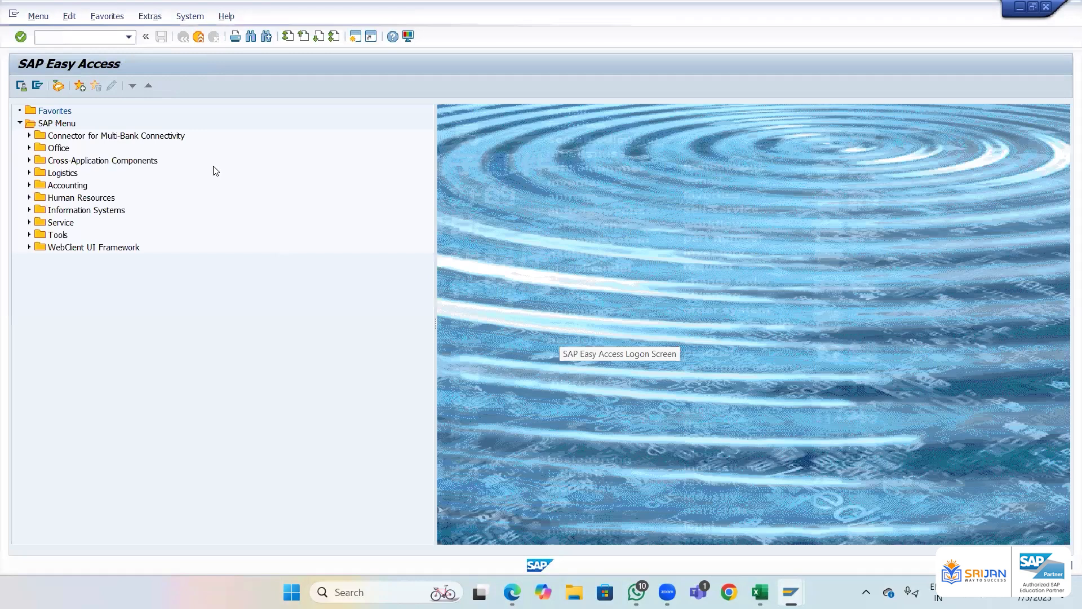
- Open transaction FB60 for vendor invoice entry and set the company code to SKPI
left_click(67, 37)
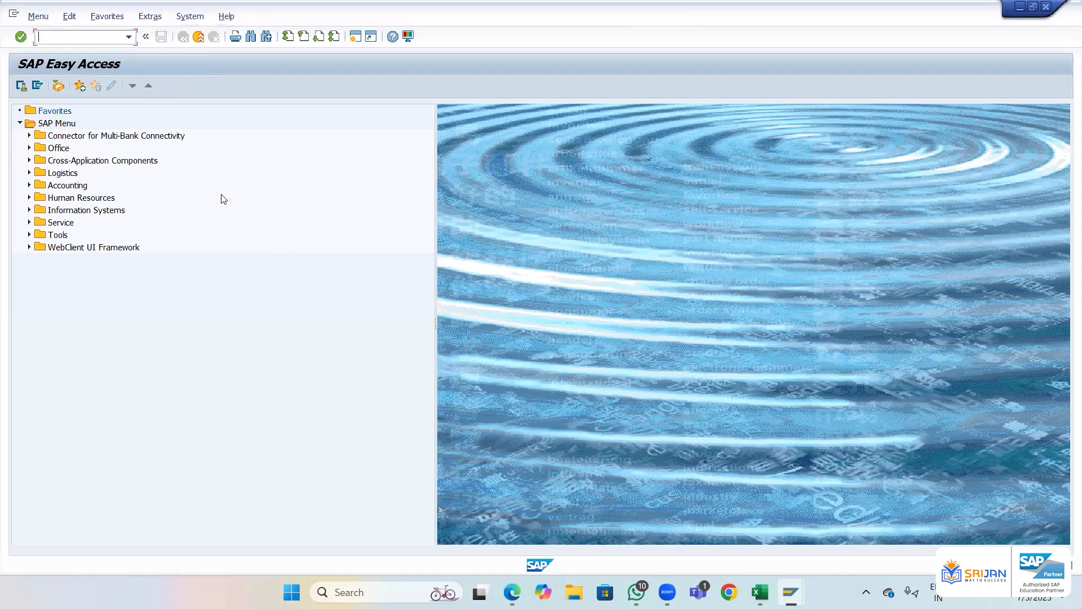
type("fb60")
key("Return")
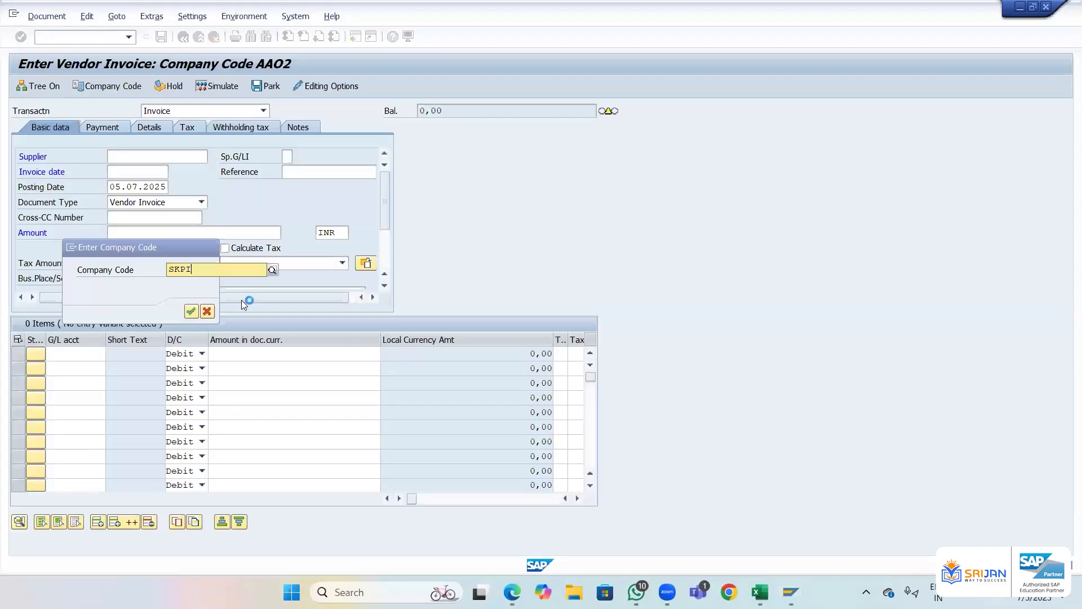
key("Return")
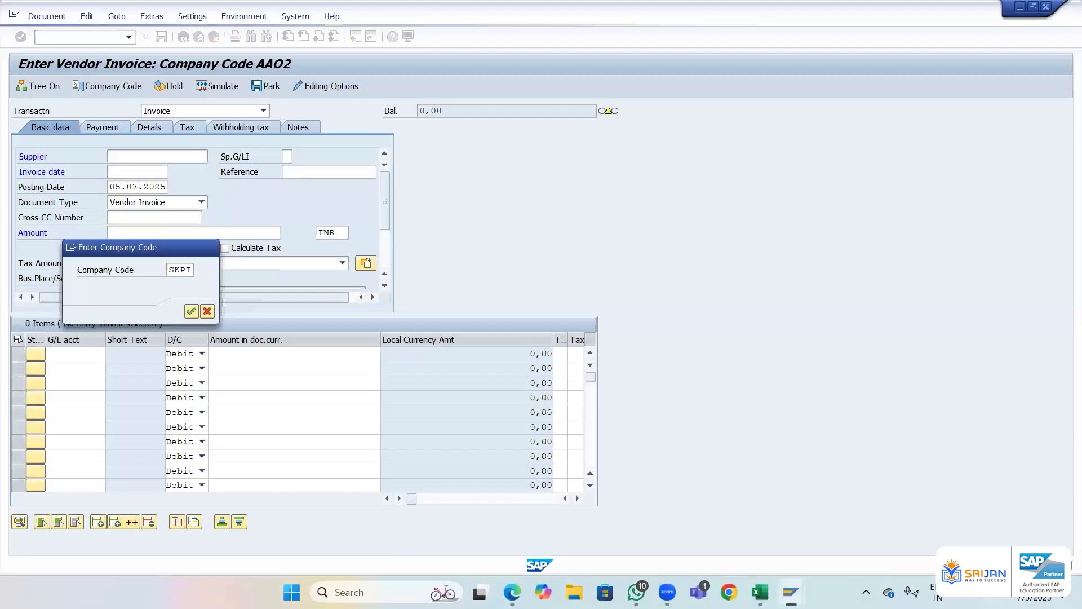
type("SKPI")
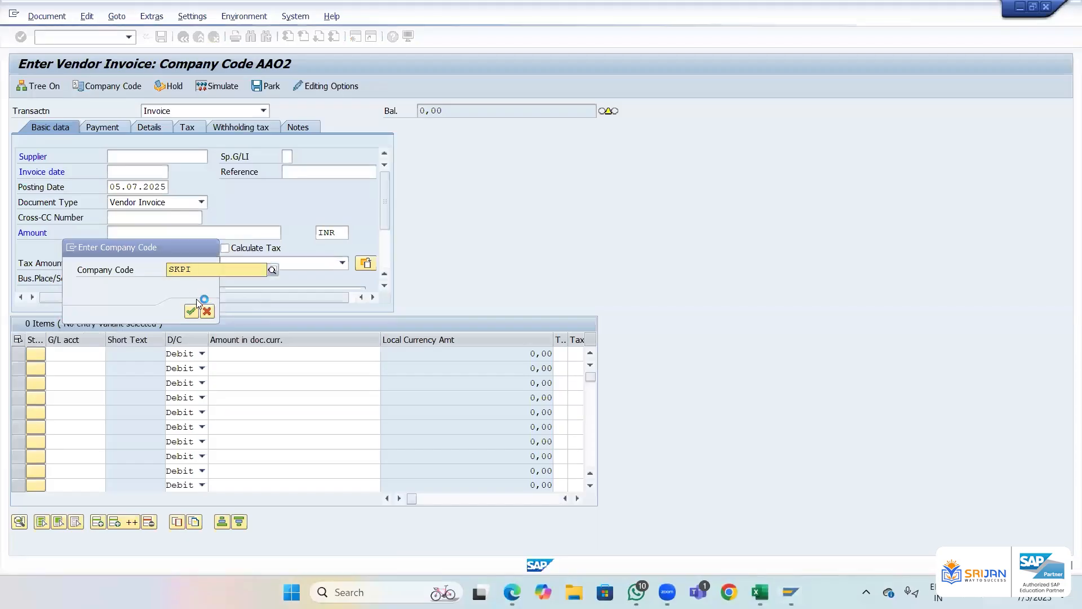
left_click(190, 295)
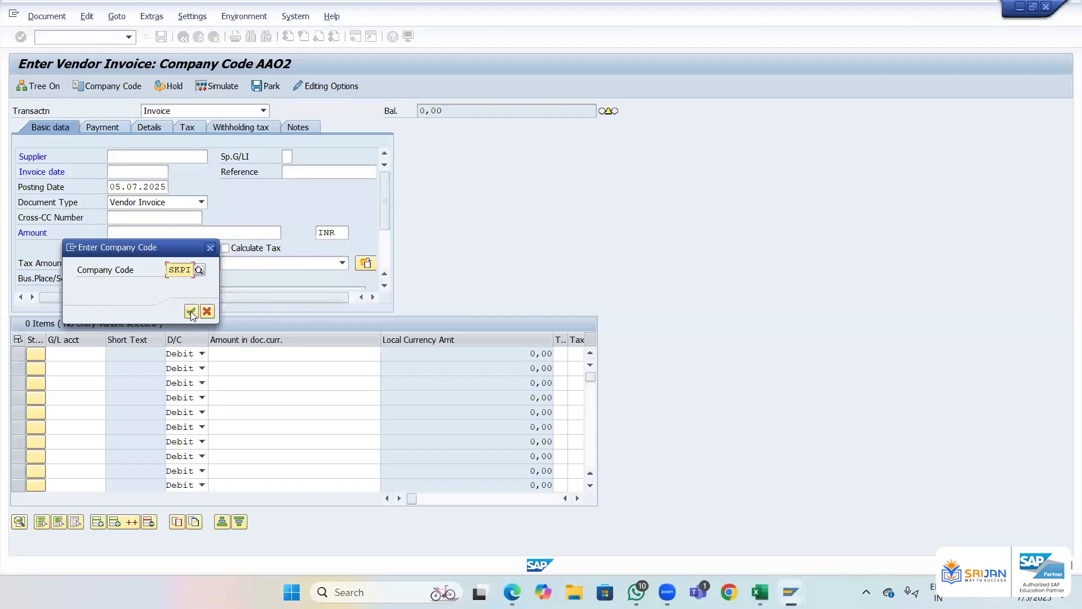
left_click(191, 311)
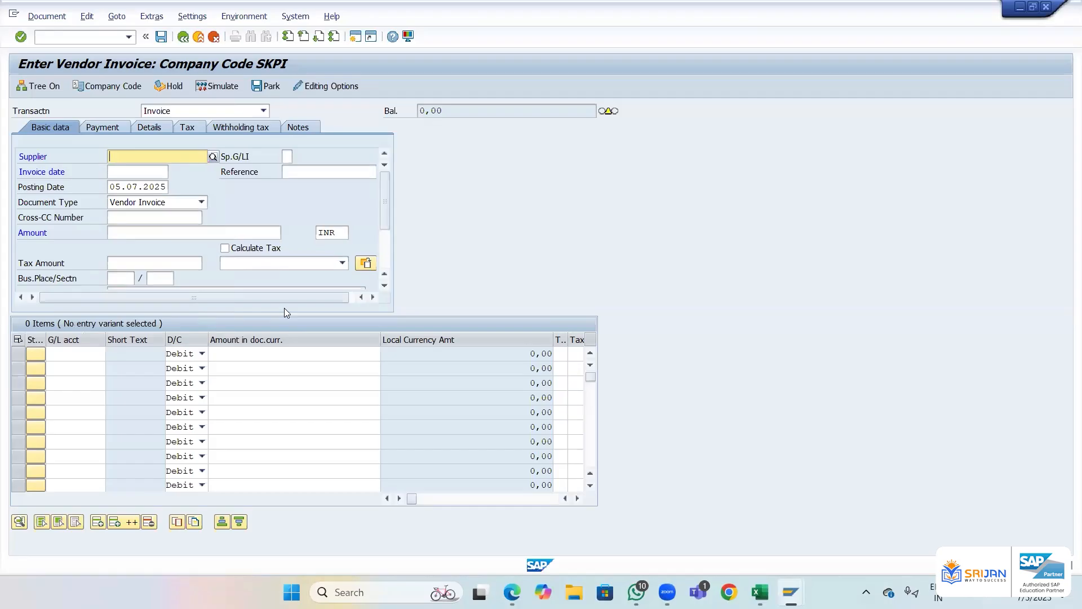
- Search the suppliers of company code SKPI for country IN and choose the third AMIGO PVT LTD entry
key("alt+Tab")
left_click(214, 158)
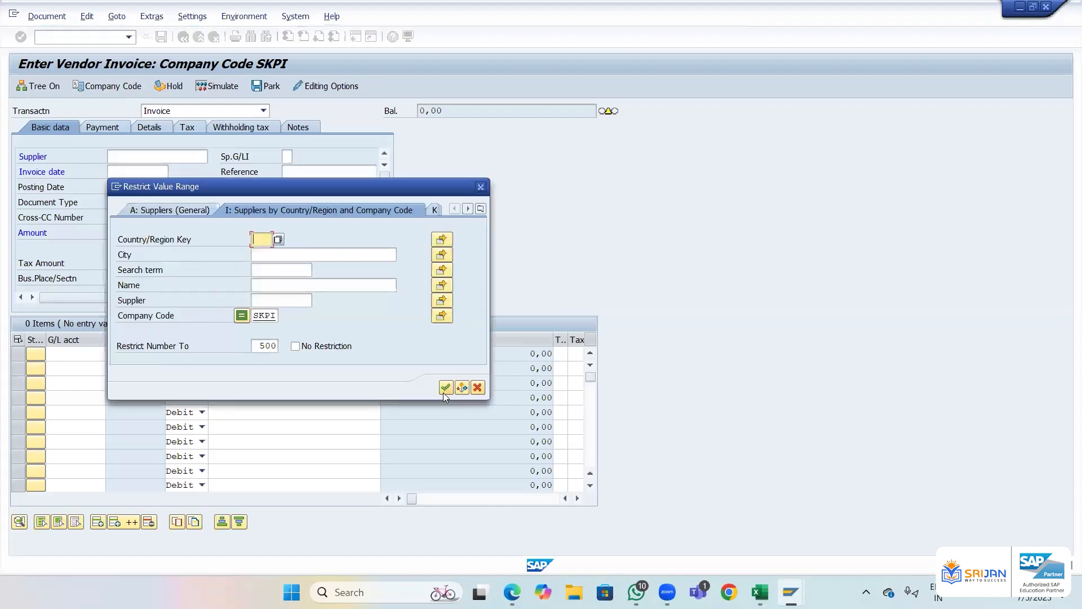
type("IN")
left_click(445, 388)
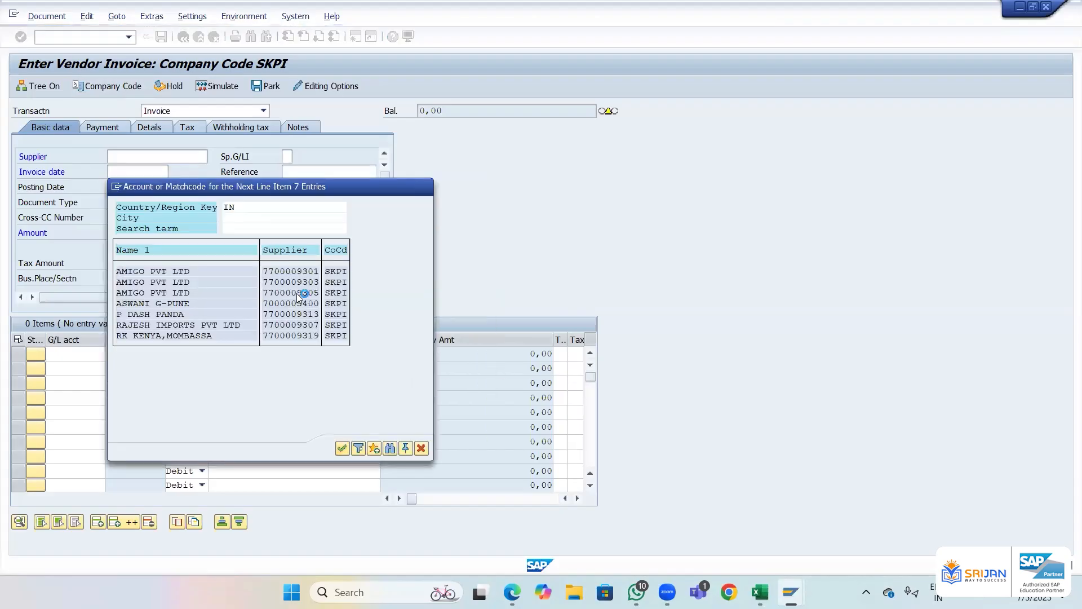
double_click(296, 293)
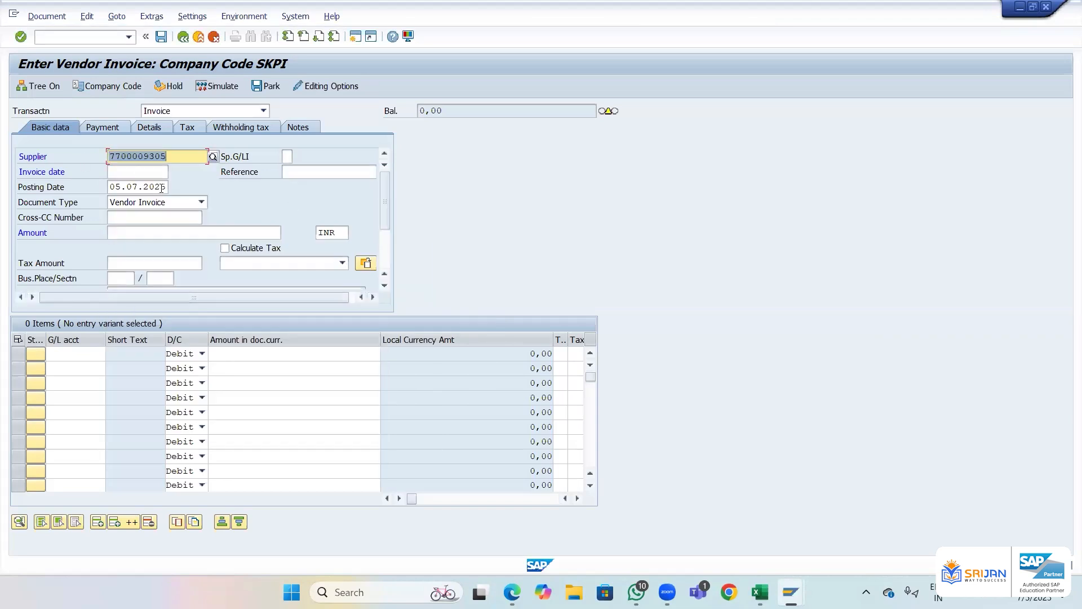
- Set the invoice date to 05.07.2025 and the invoice amount to 19000 INR
left_click(137, 171)
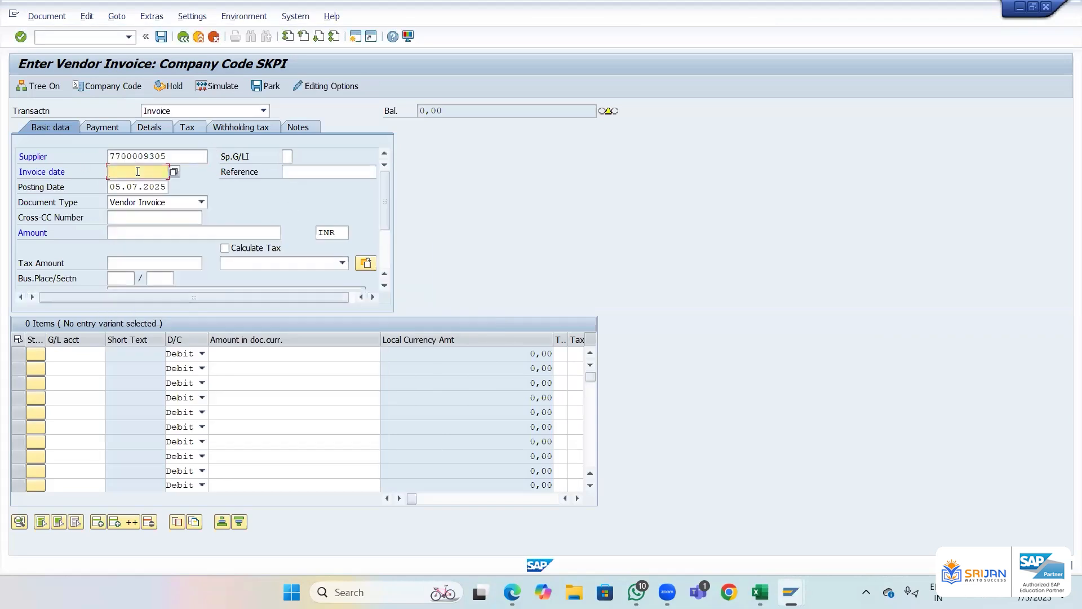
type("05072025")
key("Tab")
left_click(130, 233)
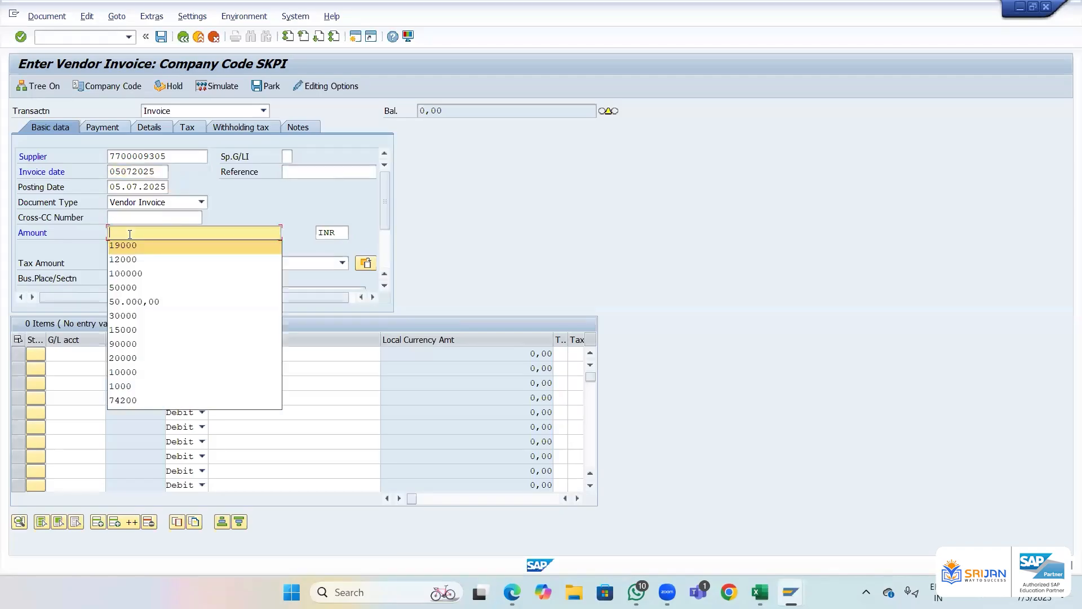
key("Tab")
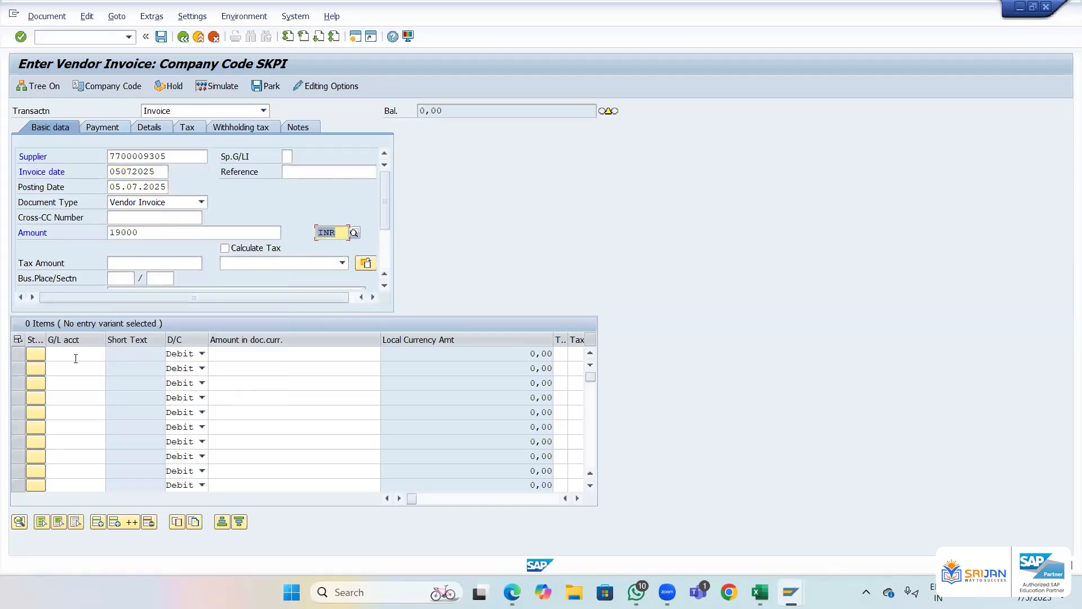
- Add a debit line item on the Transport Exp G/L account for the full 19.000,00, accepting the down payment and tax code messages
left_click(76, 359)
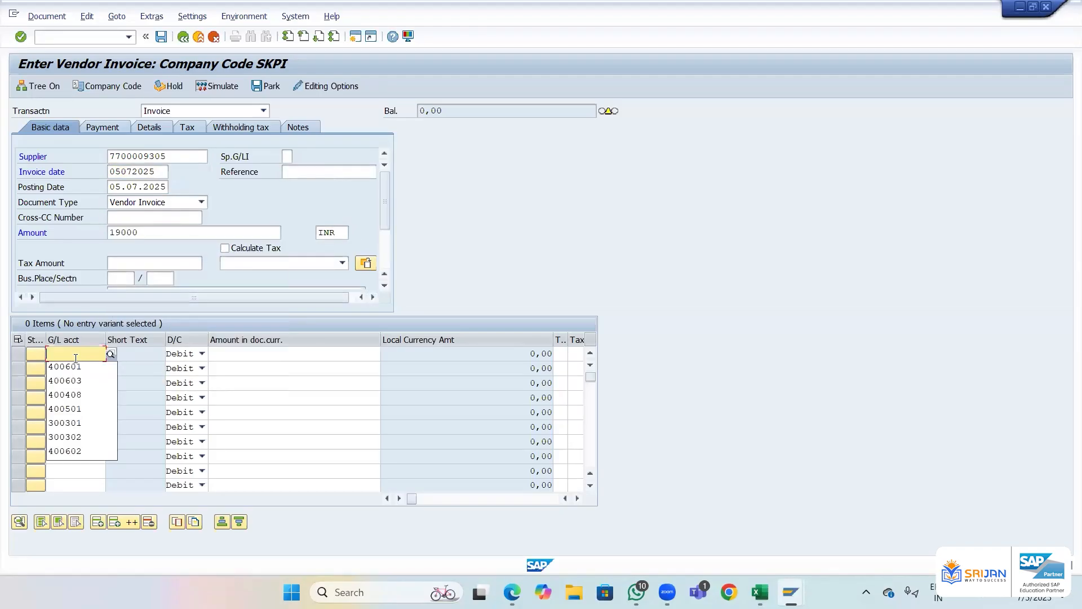
left_click(111, 355)
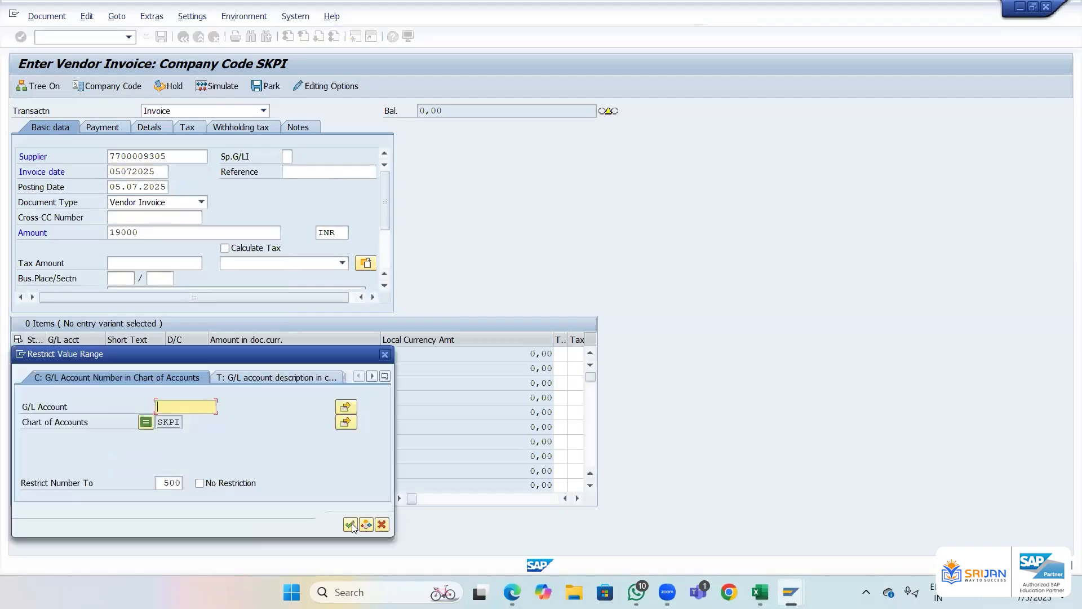
left_click(350, 524)
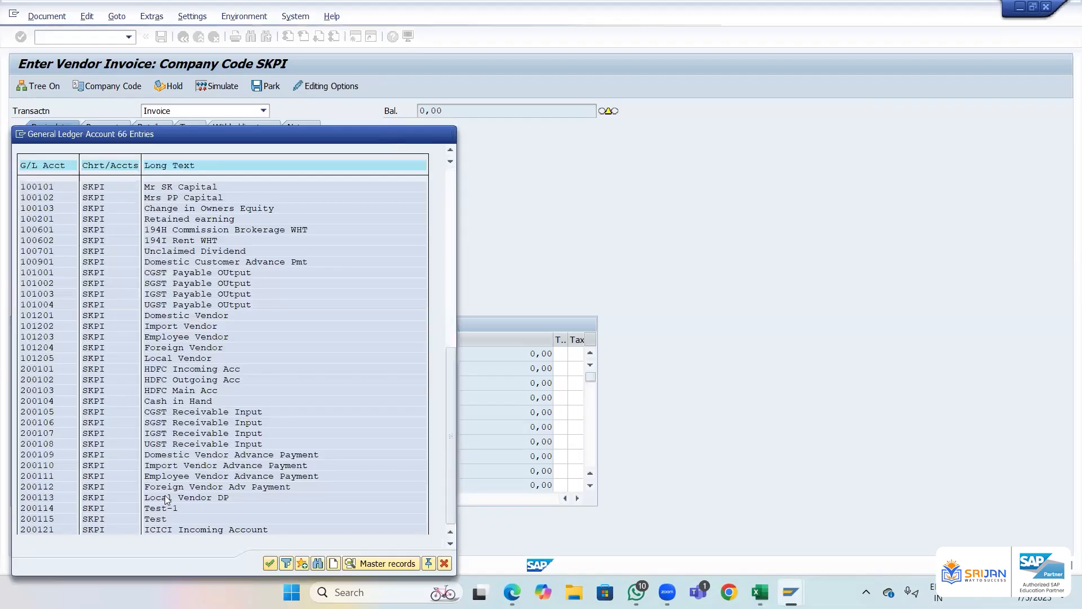
scroll(171, 456, "down", 10)
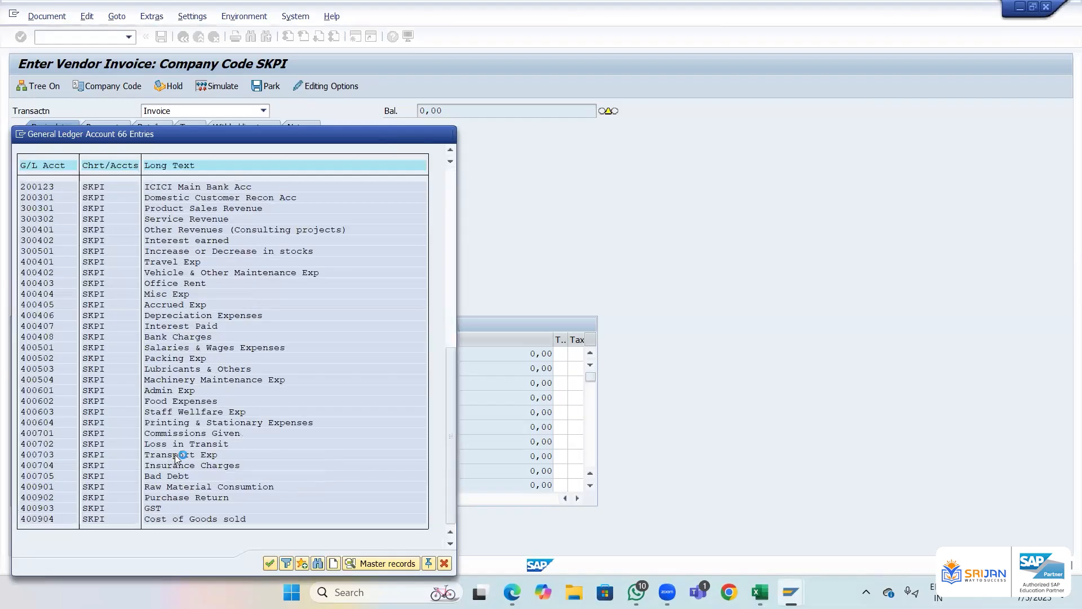
left_click(240, 357)
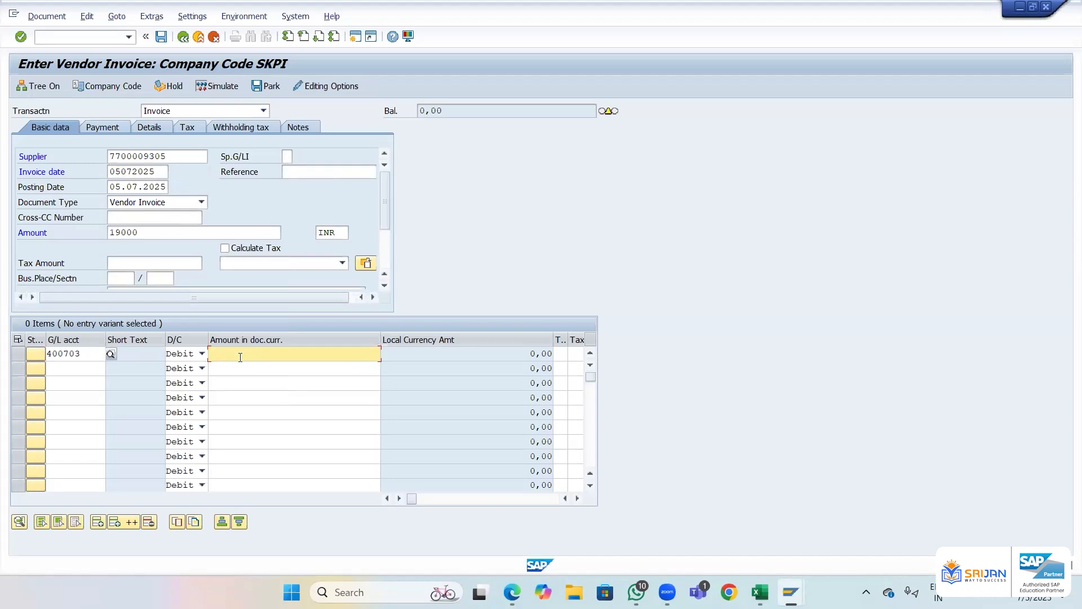
key("Return")
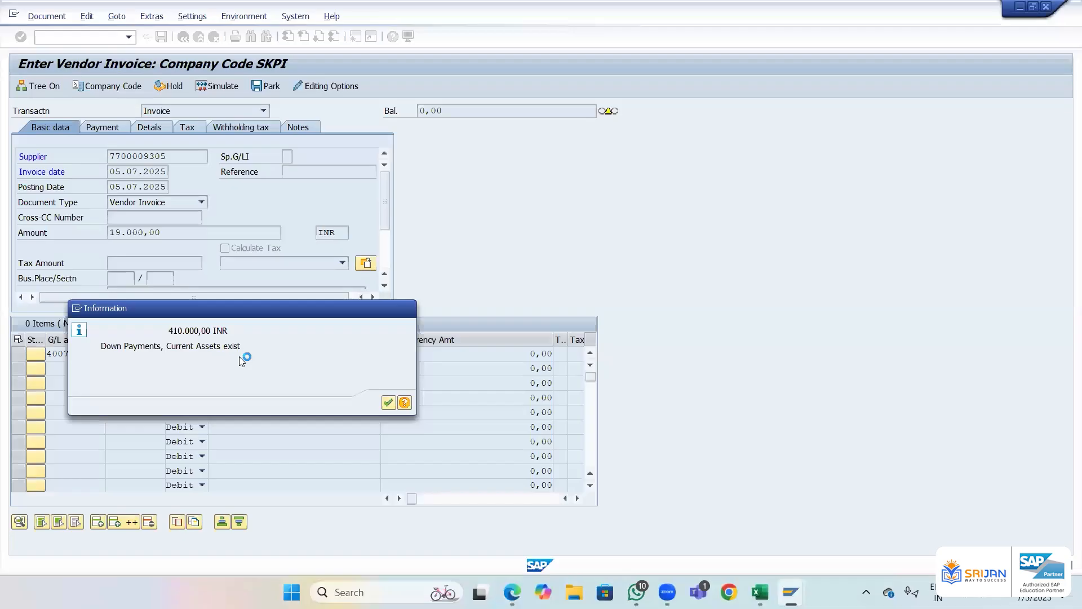
key("Return")
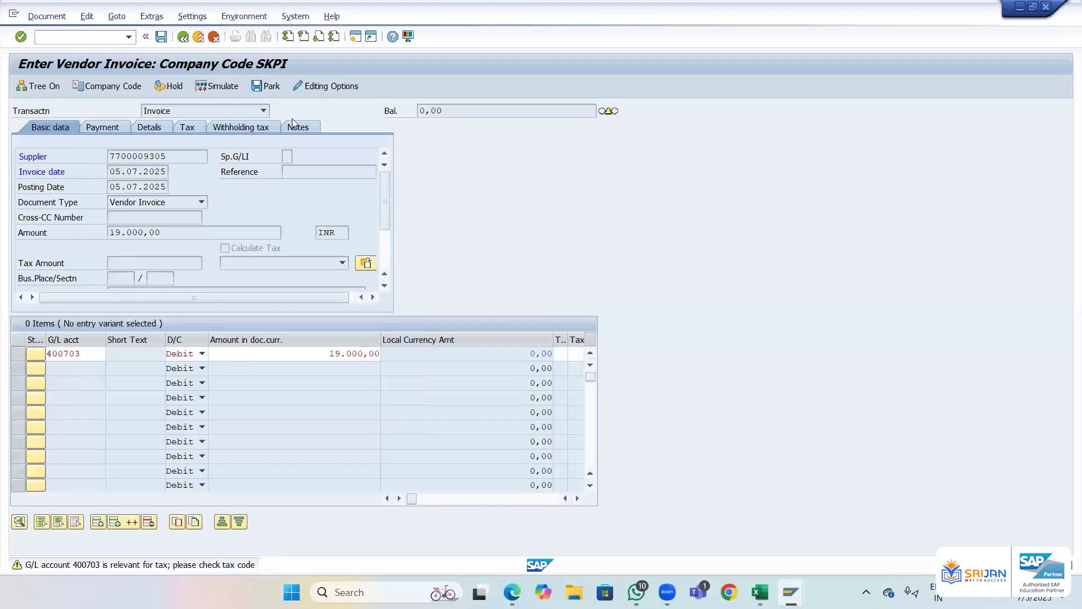
key("Return")
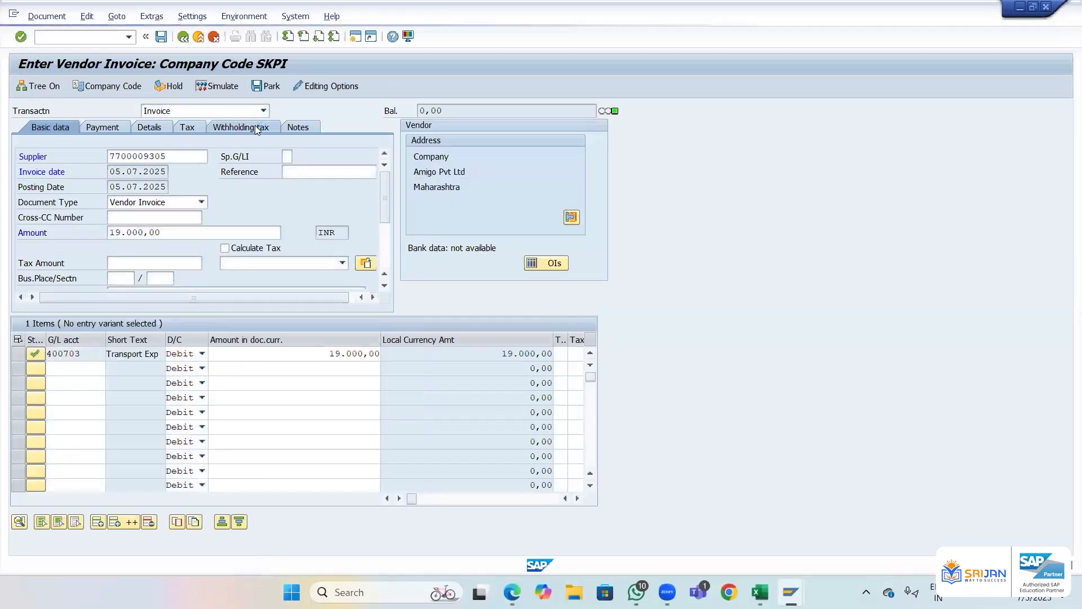
- Show the invoice's withholding tax data and clear the tax code for 194H-Commission Brokerage for Payment
left_click(255, 129)
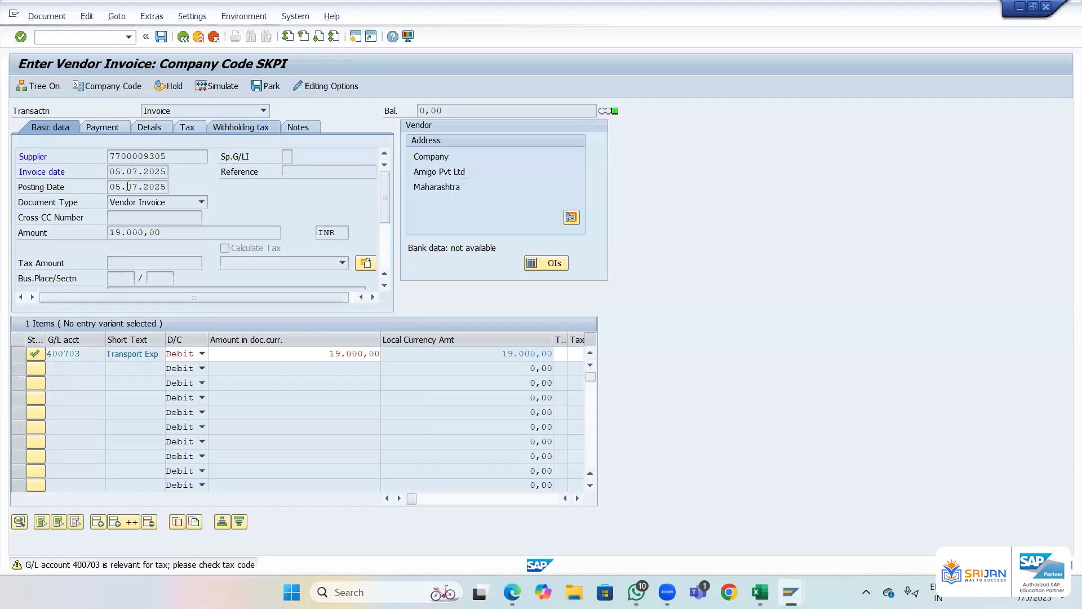
key("Return")
left_click_drag(103, 188, 194, 193)
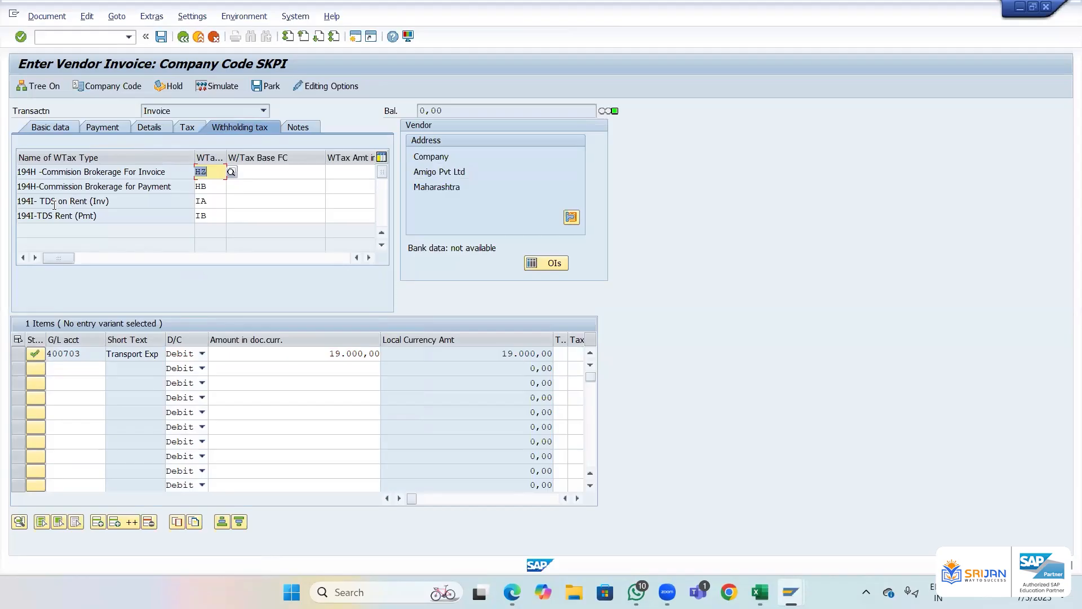
left_click(214, 189)
key("BackSpace")
key("BackSpace")
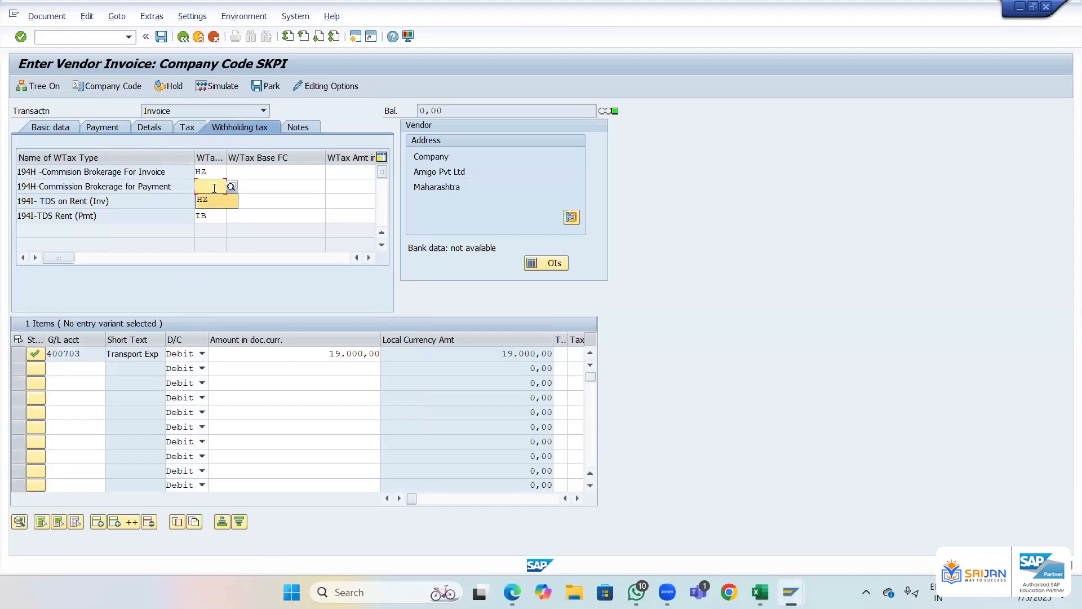
- Clear the withholding tax codes for 194I-TDS on Rent (Inv) and 194I-TDS Rent (Pmt), and simulate the invoice
left_click(217, 220)
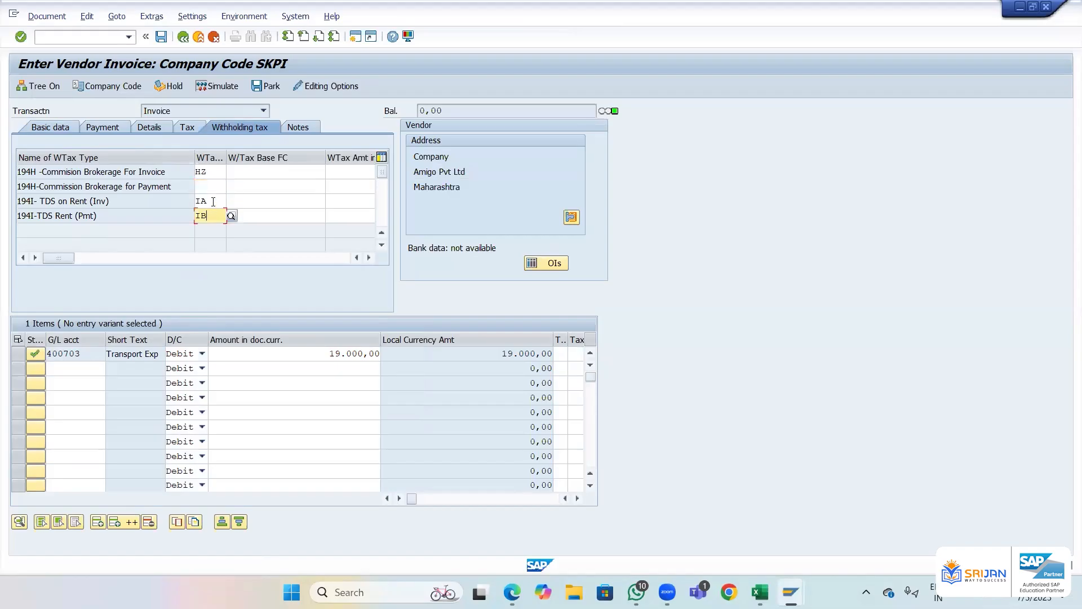
left_click(213, 201)
key("BackSpace")
key("BackSpace")
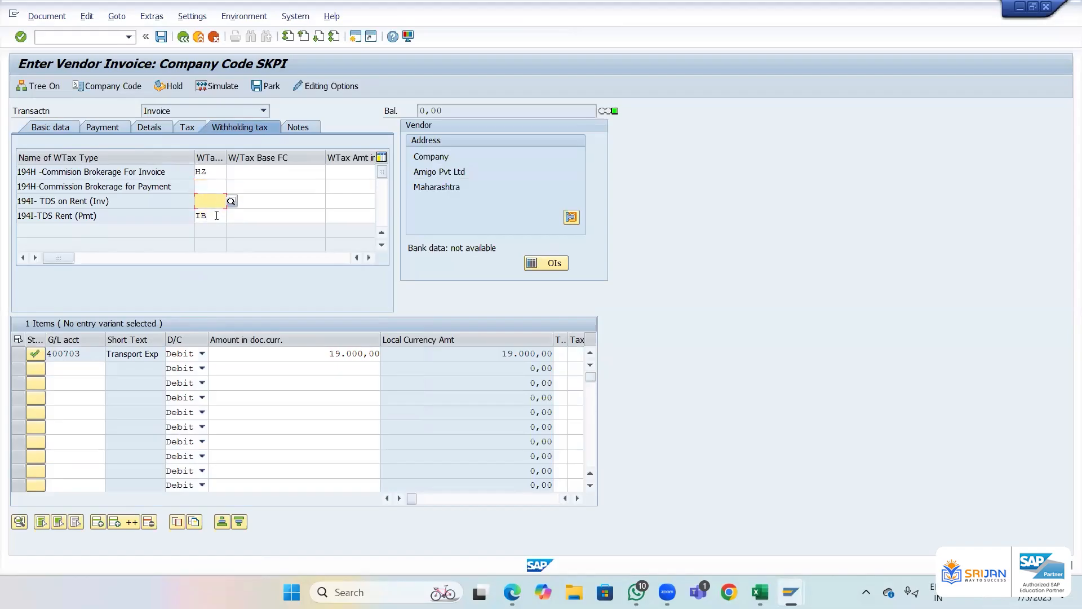
left_click(216, 216)
key("BackSpace")
key("BackSpace")
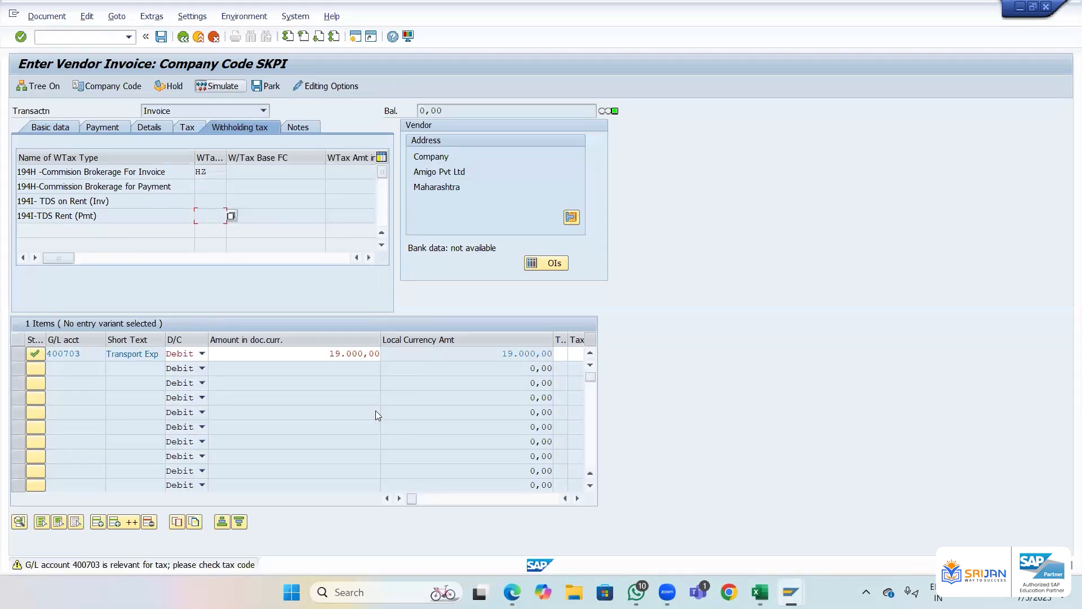
left_click(388, 403)
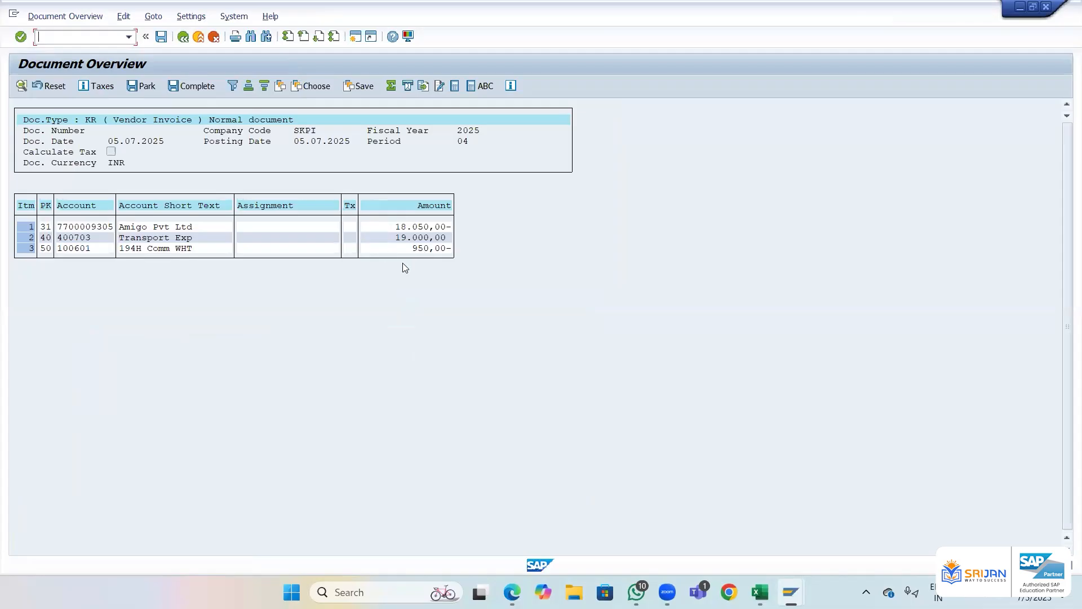
- Switch to the Display IMG session and expand Financial Accounting Global Settings down to Withholding Tax Code under Extended Withholding Tax, Calculation
key("alt+Tab")
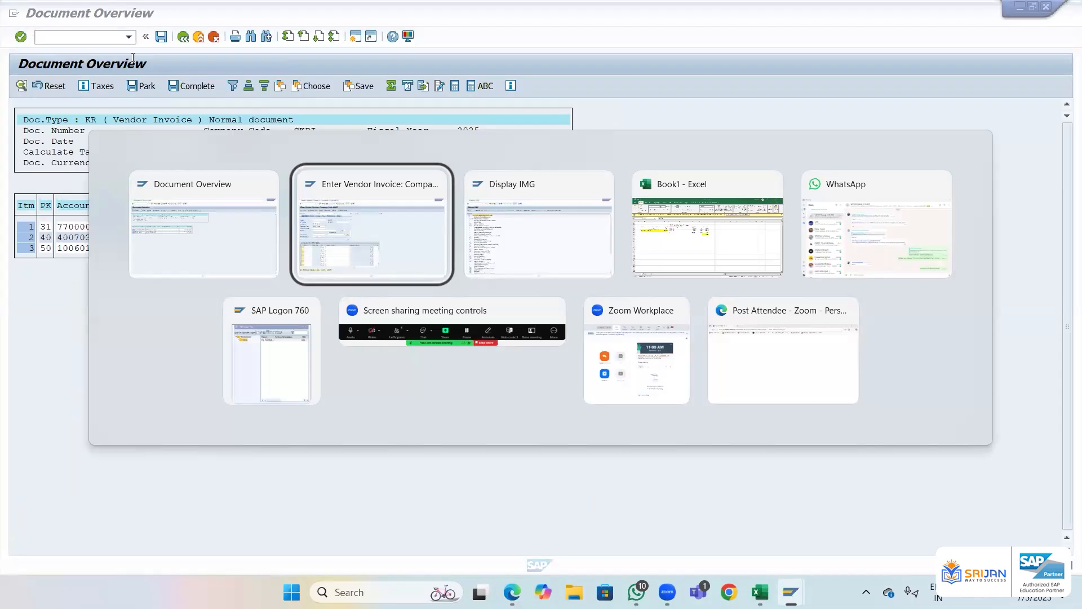
key("alt+Tab")
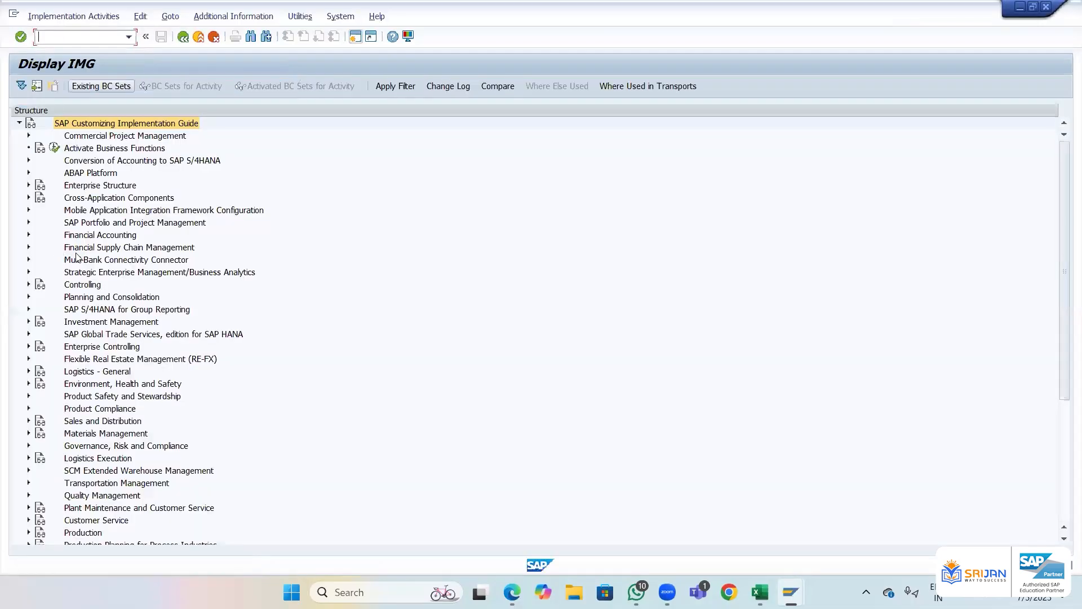
left_click(29, 234)
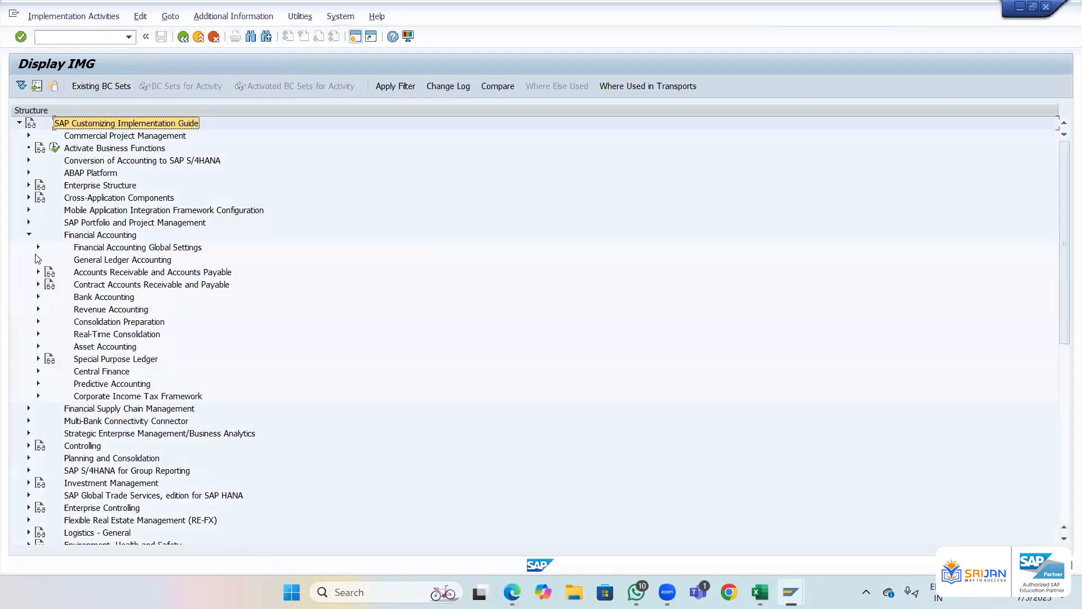
left_click(38, 247)
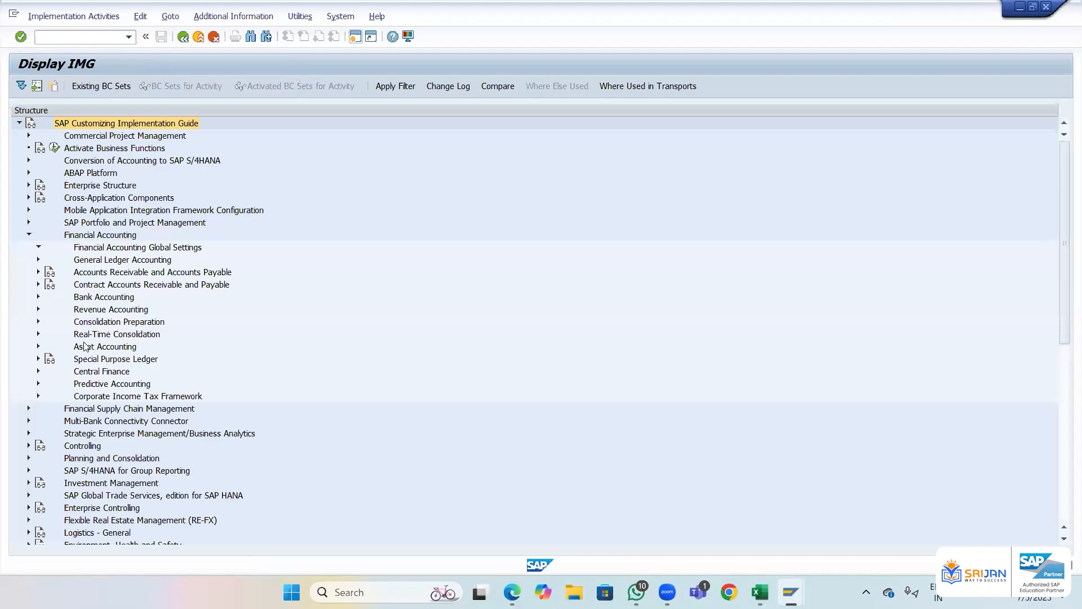
left_click(48, 346)
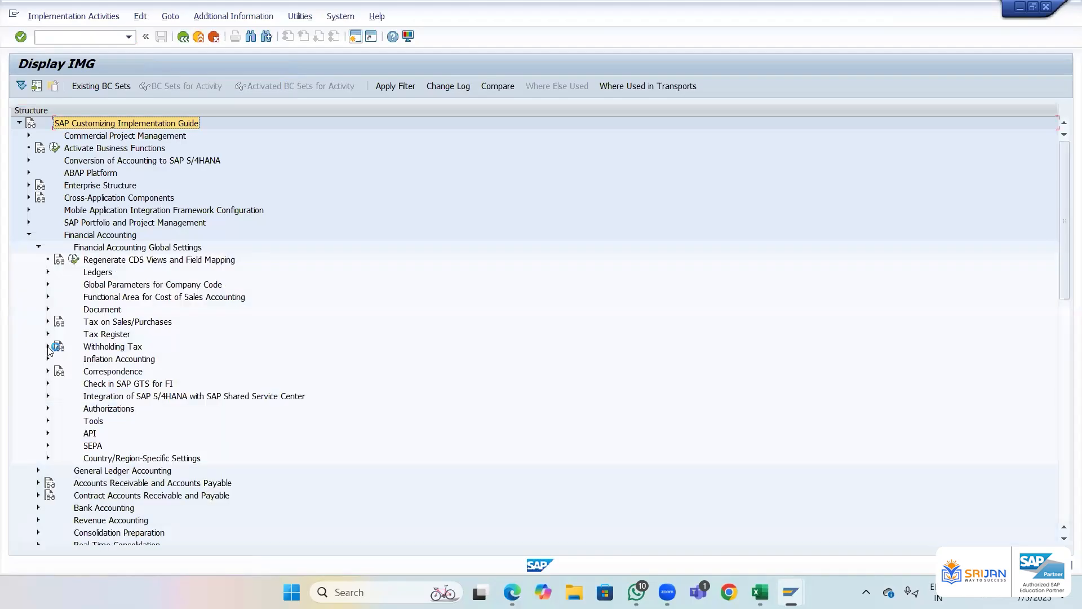
left_click(57, 371)
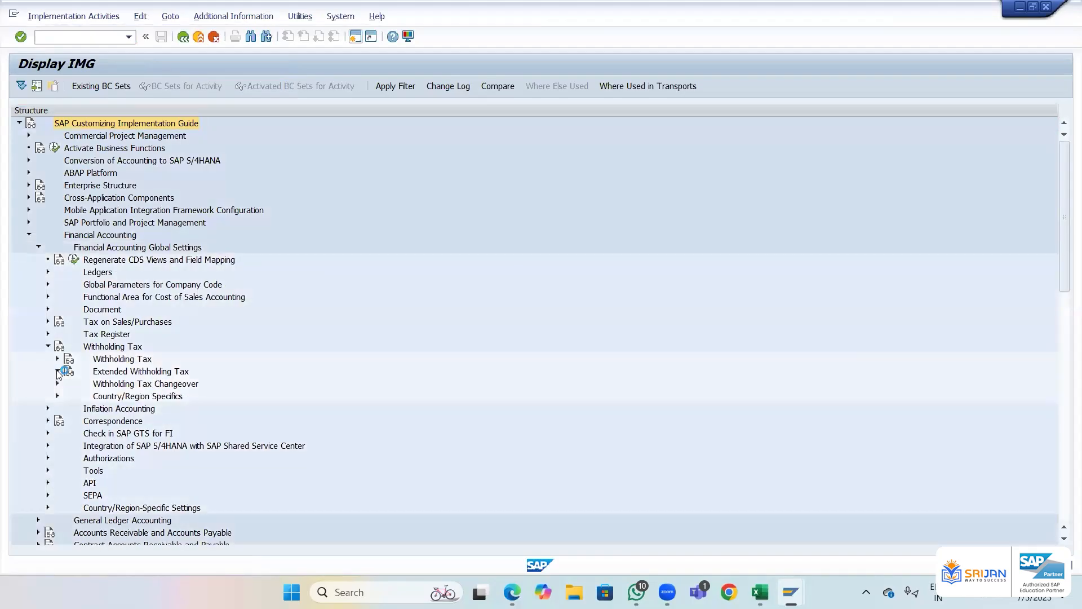
left_click(68, 396)
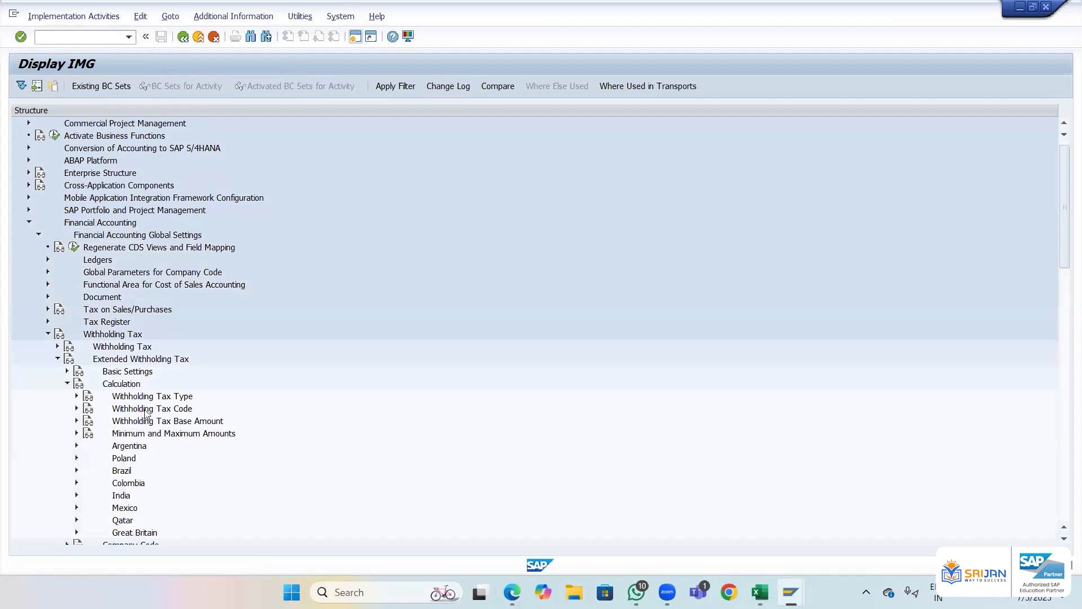
left_click(113, 410)
left_click(77, 409)
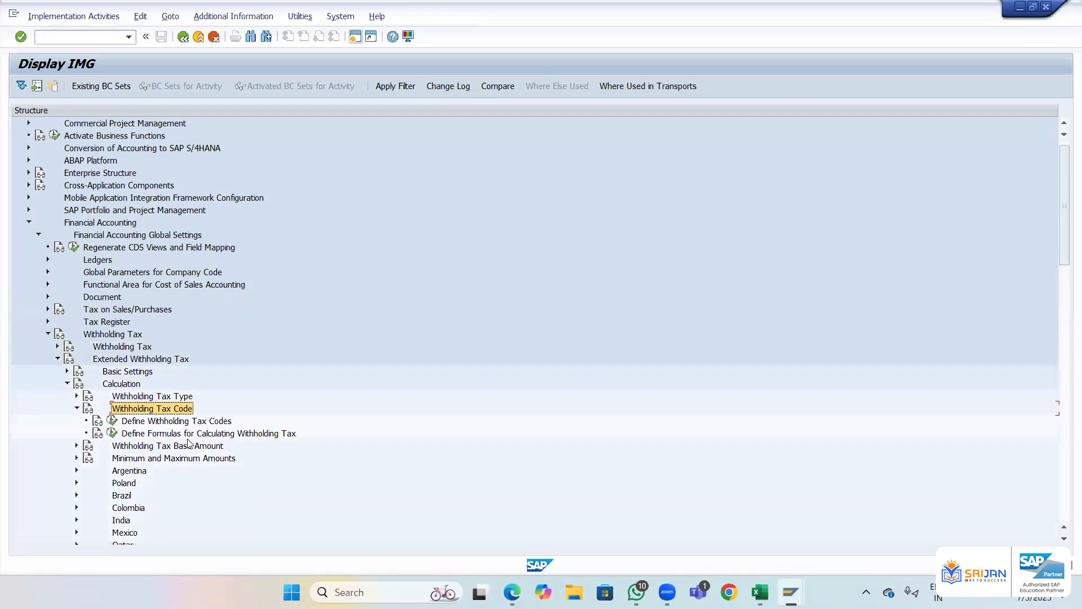
- Open Define Withholding Tax Codes for country IN and compare it with the simulated invoice document
left_click(111, 421)
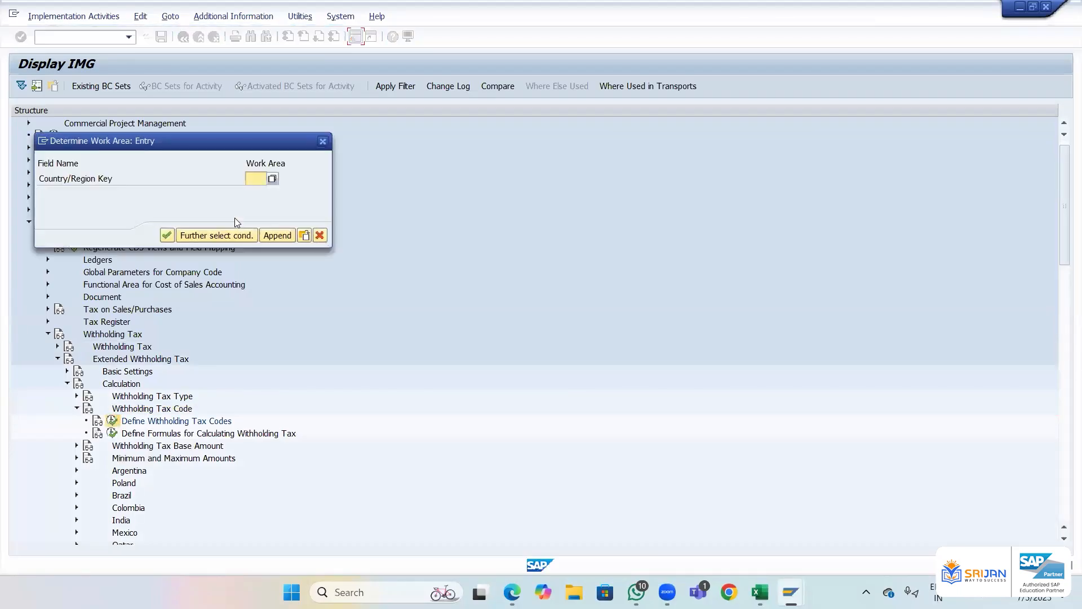
type("IN")
key("Return")
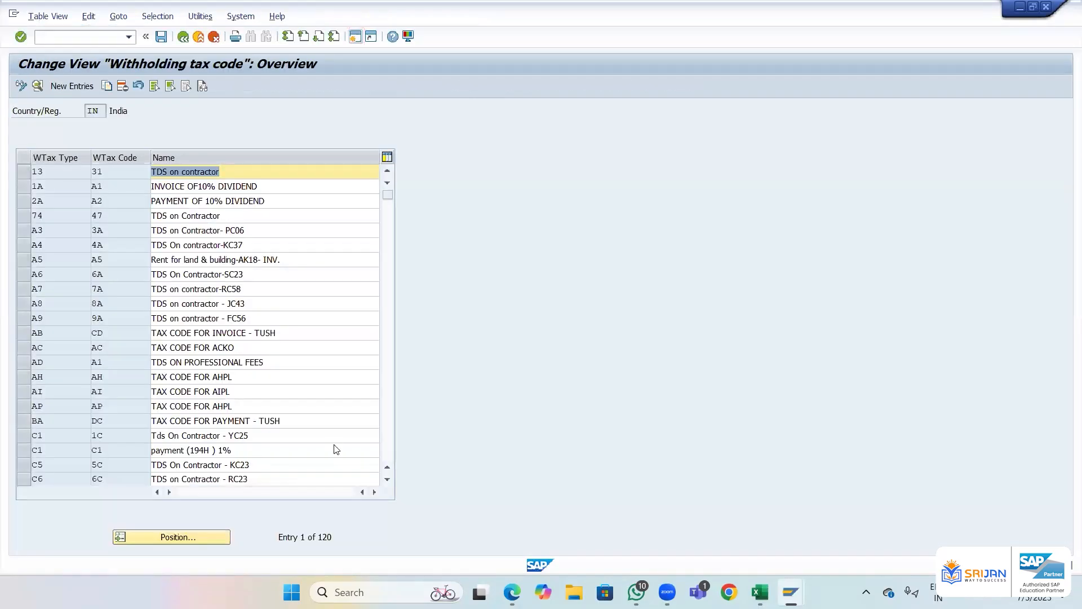
key("alt+Tab")
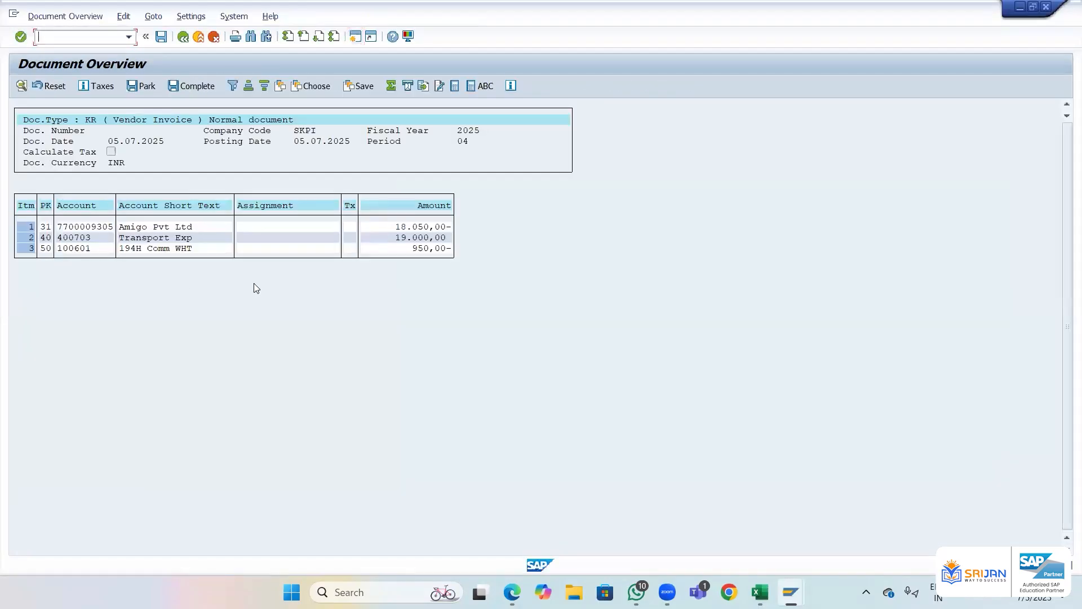
key("alt+Tab")
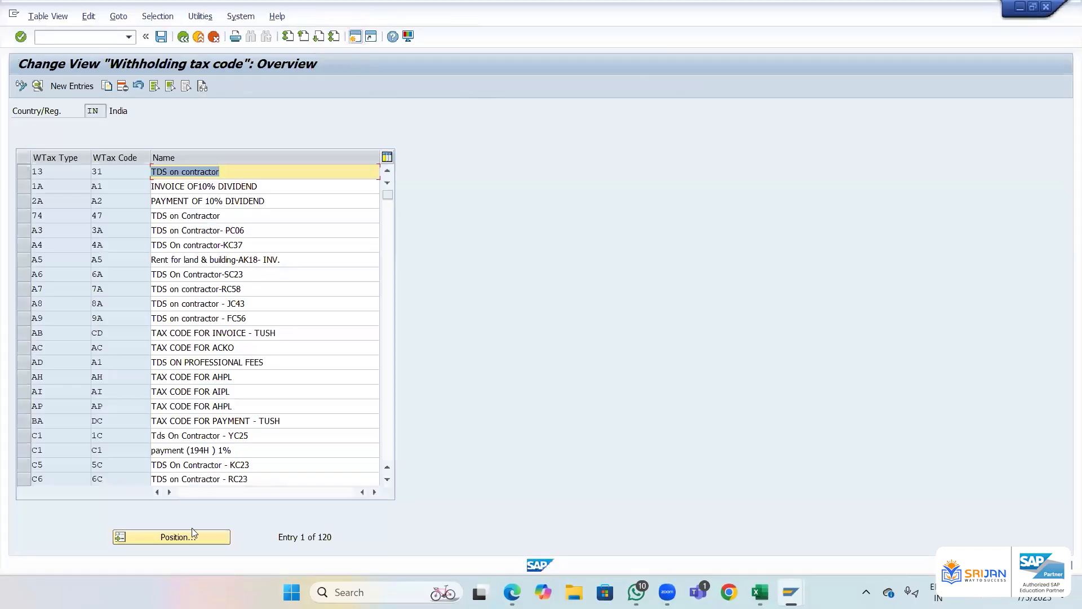
- Try to position the withholding tax code list at W/Tax code HZ
left_click(192, 535)
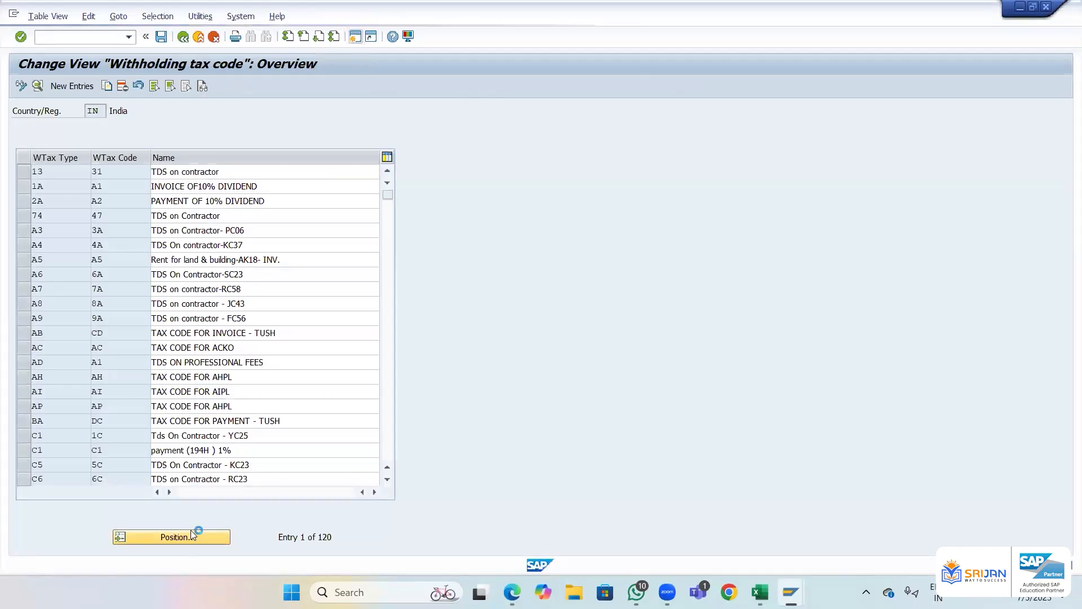
left_click(168, 210)
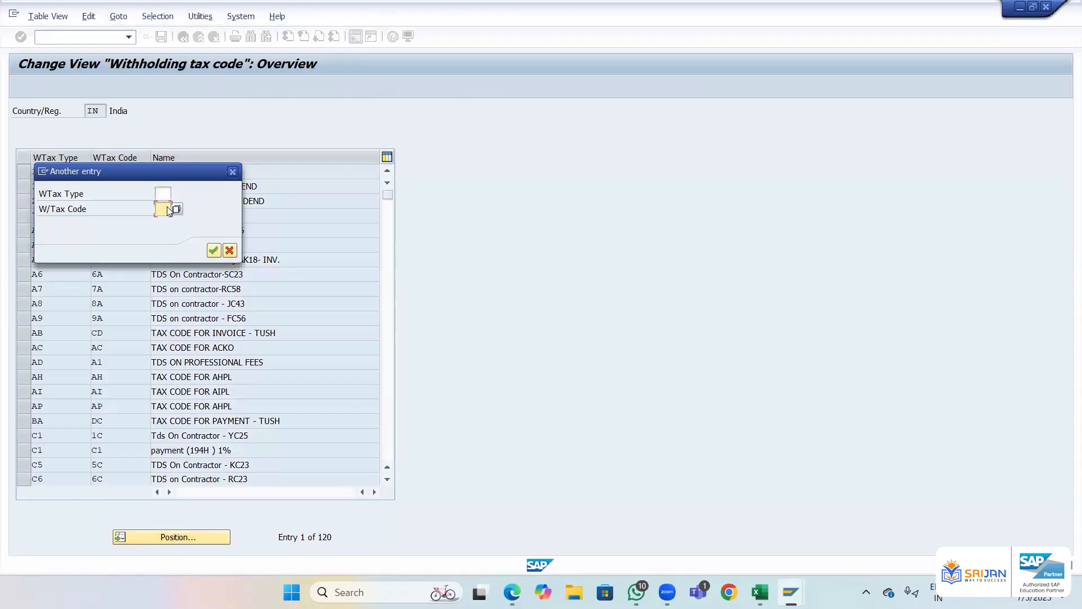
type("HZ")
left_click(213, 250)
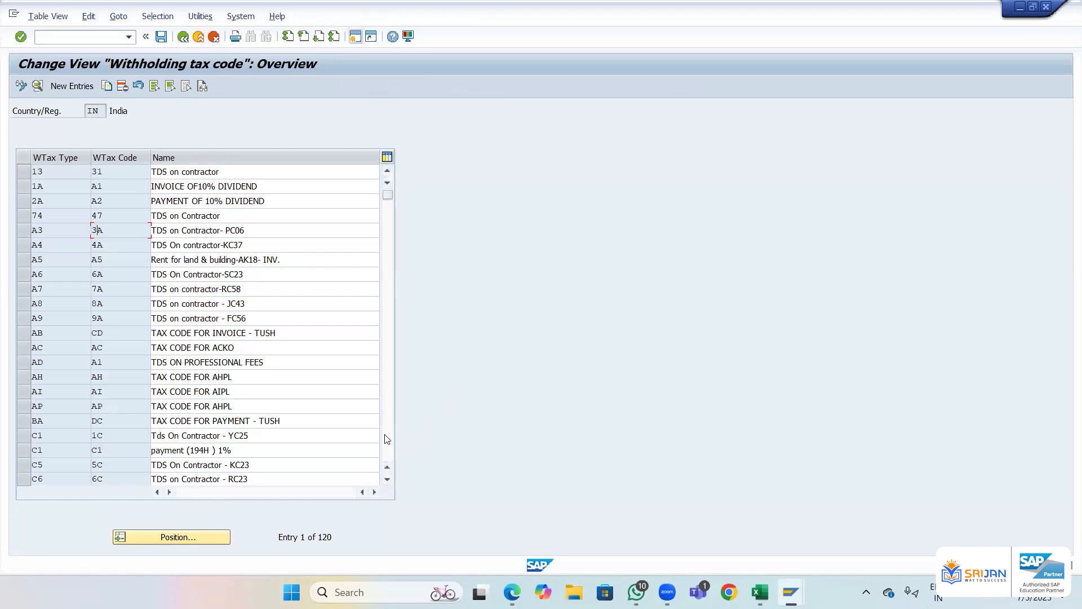
- Find withholding tax code HZ of type H1, 194H Commision Brokerage for Invoices, in the list and open its details
left_click(388, 439)
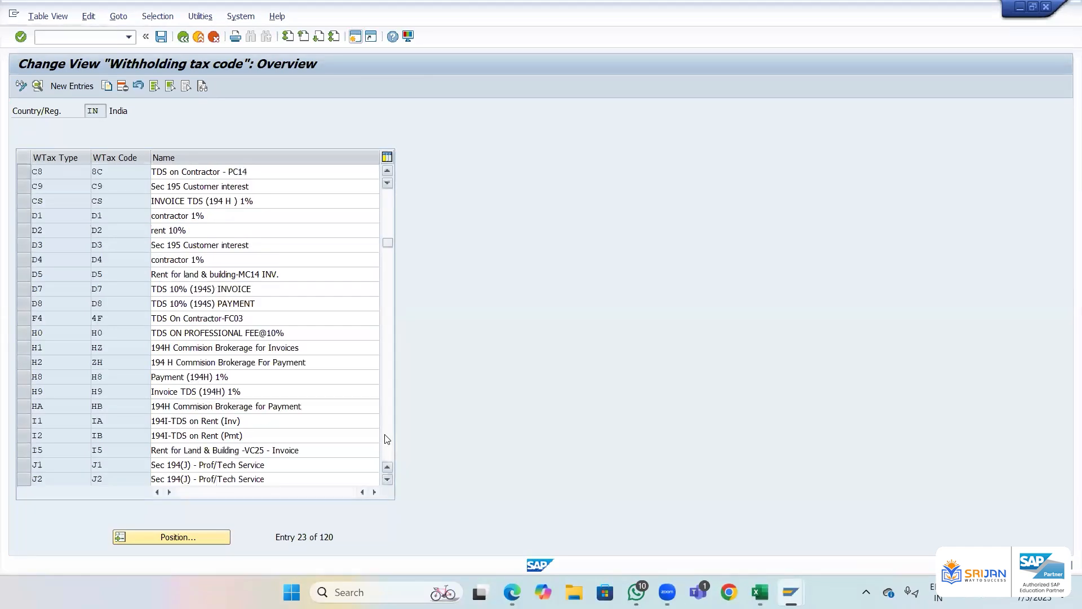
left_click(387, 439)
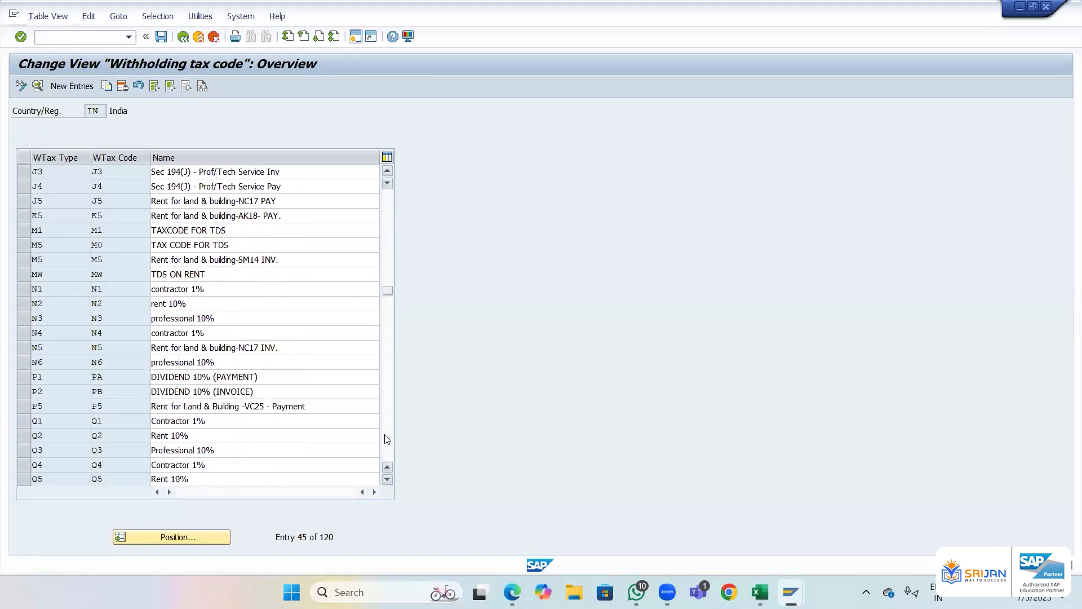
left_click(387, 439)
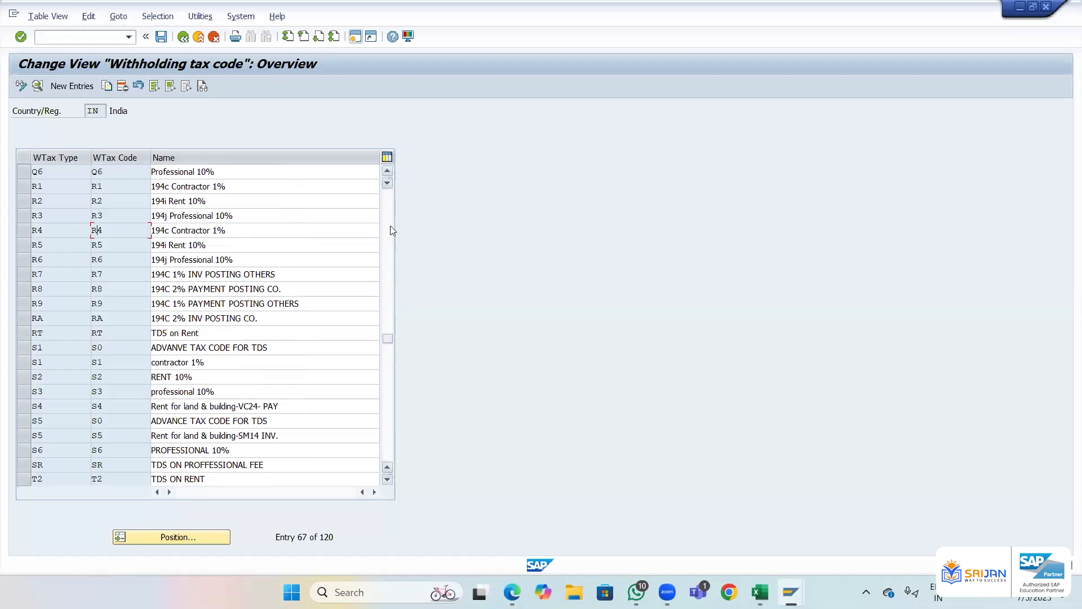
left_click(390, 226)
left_click(390, 225)
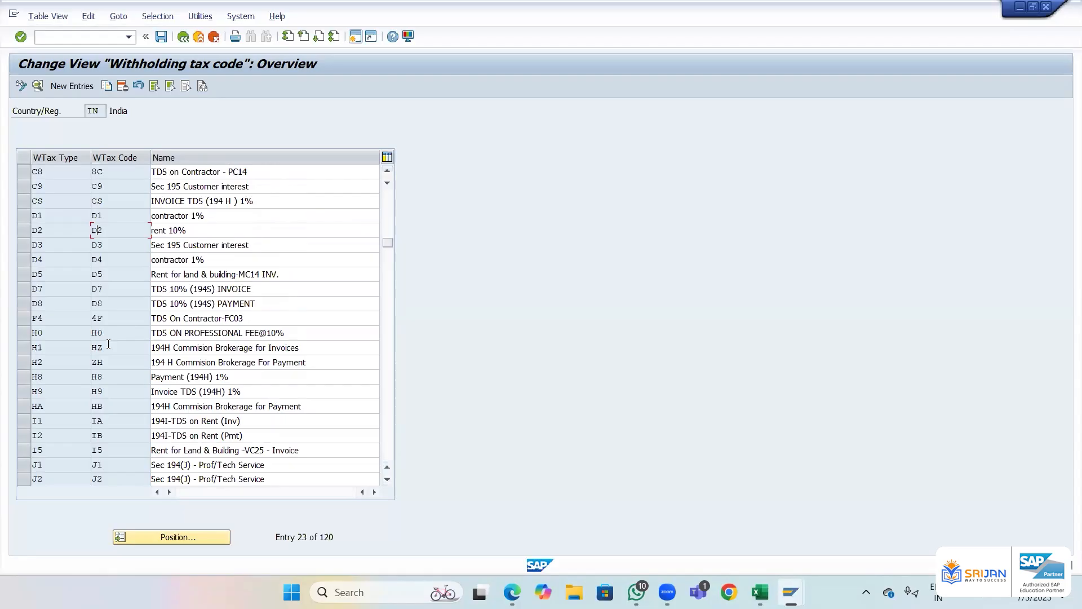
left_click(27, 345)
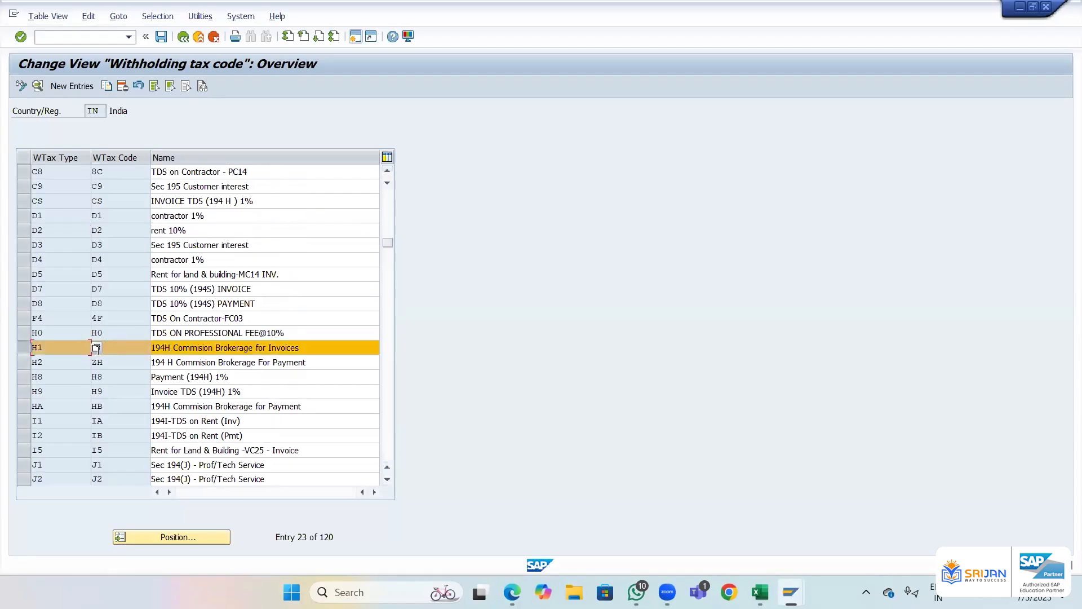
double_click(117, 345)
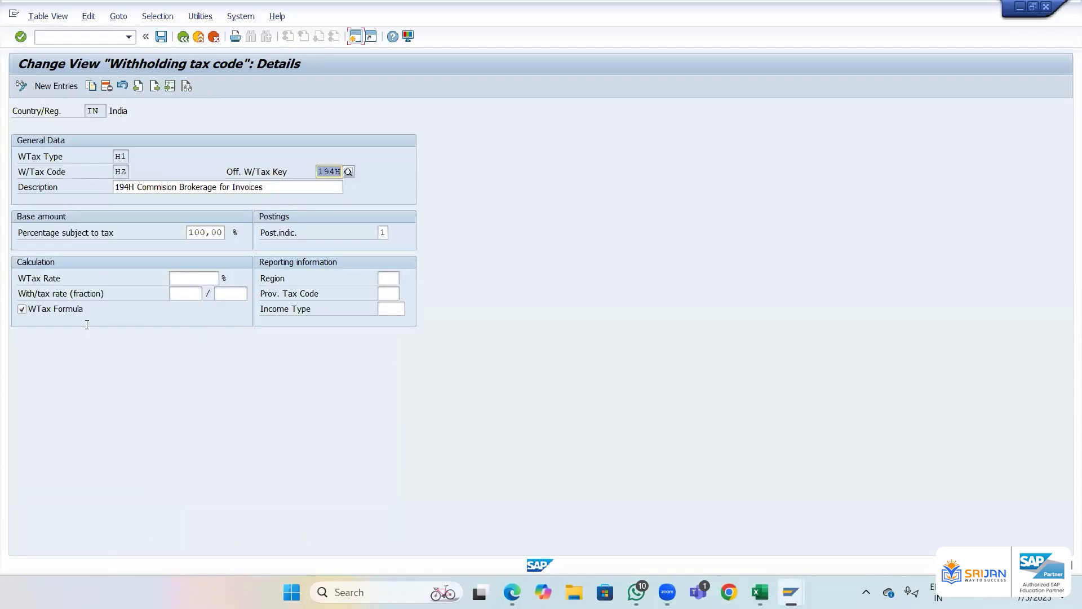
- Examine the WTax Rate and WTax Formula calculation settings of withholding tax code HZ
left_click(22, 309)
left_click(191, 286)
key("alt+Tab")
left_click(20, 312)
- Return from the simulated document to the vendor invoice and clear the HZ code for 194H-Commision Brokerage For Invoice
key("alt+Tab")
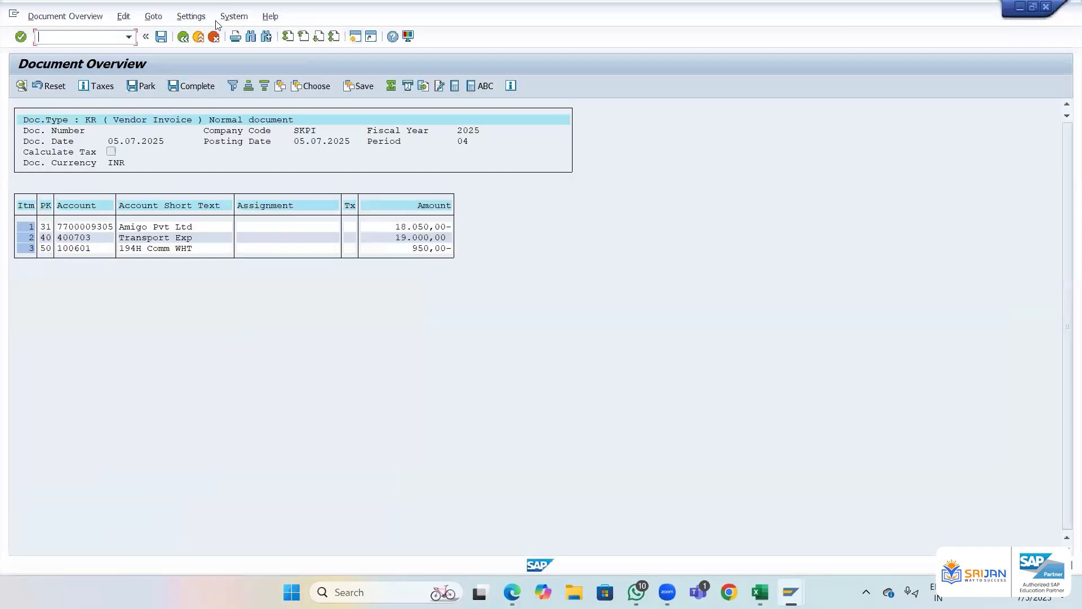
left_click(183, 37)
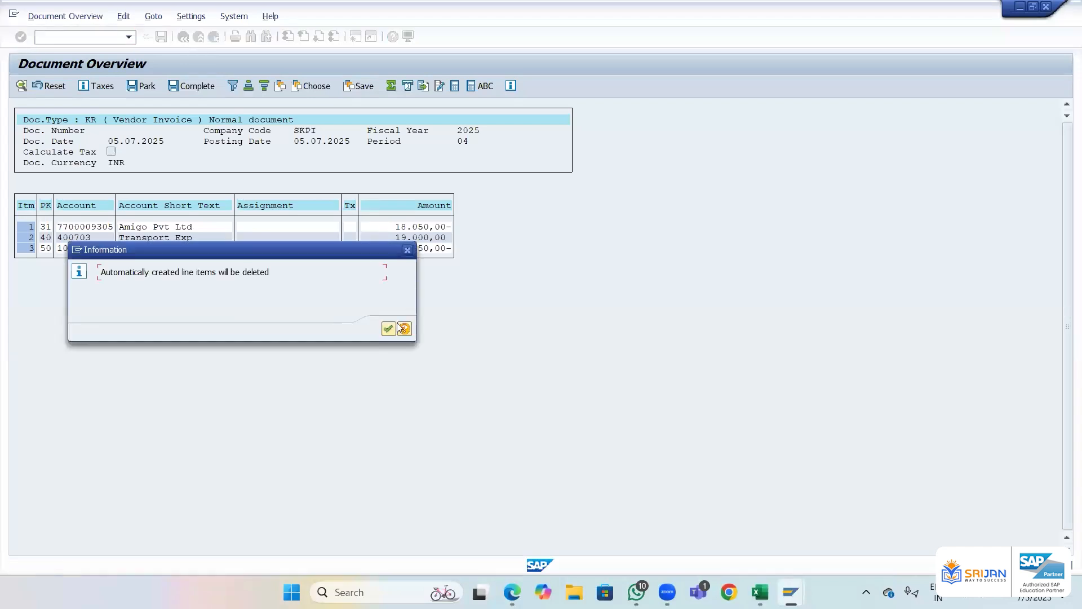
left_click(389, 328)
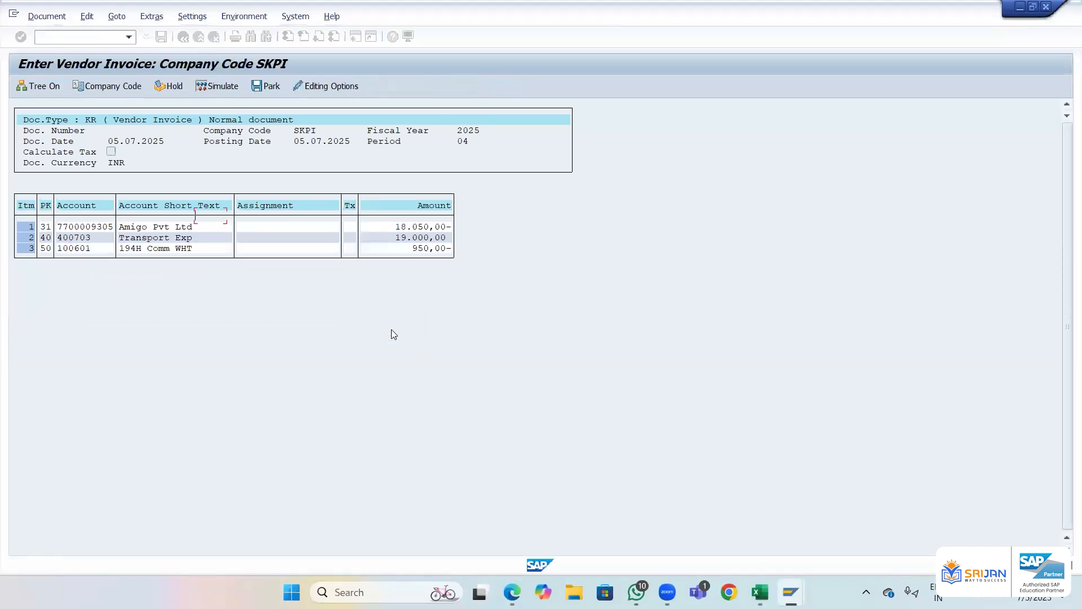
left_click(210, 171)
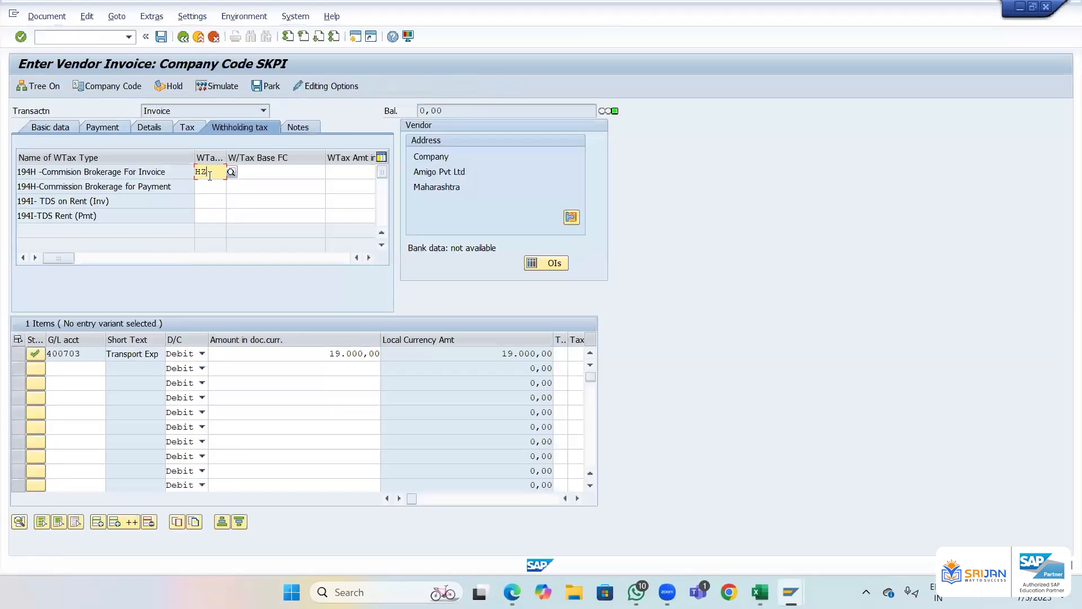
key("BackSpace")
key("BackSpace")
- Choose withholding tax code IA for the 194I-TDS on Rent (Inv) type
left_click(210, 200)
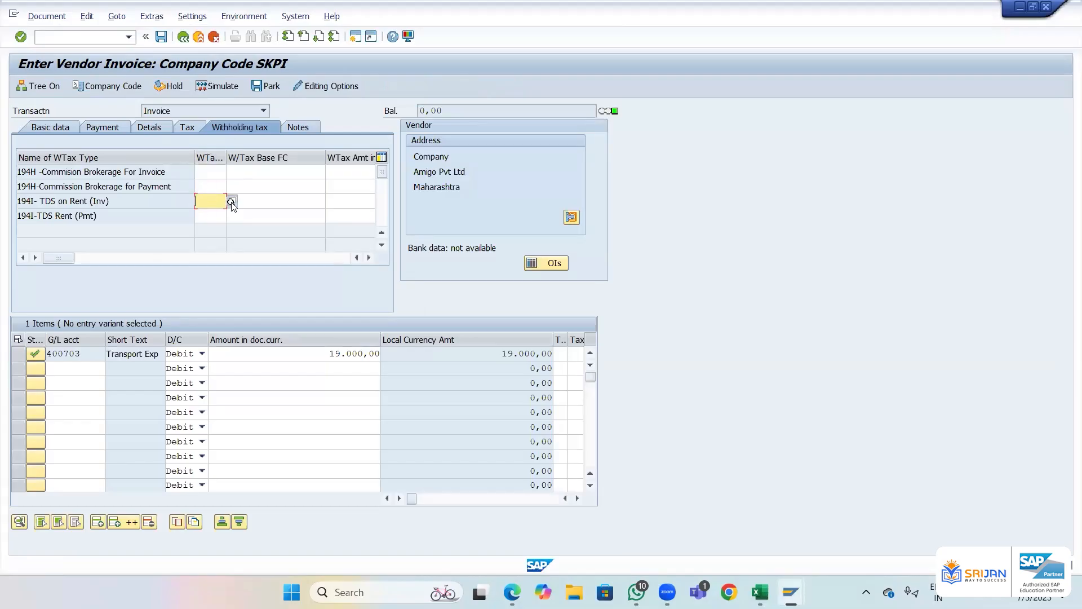
left_click(231, 201)
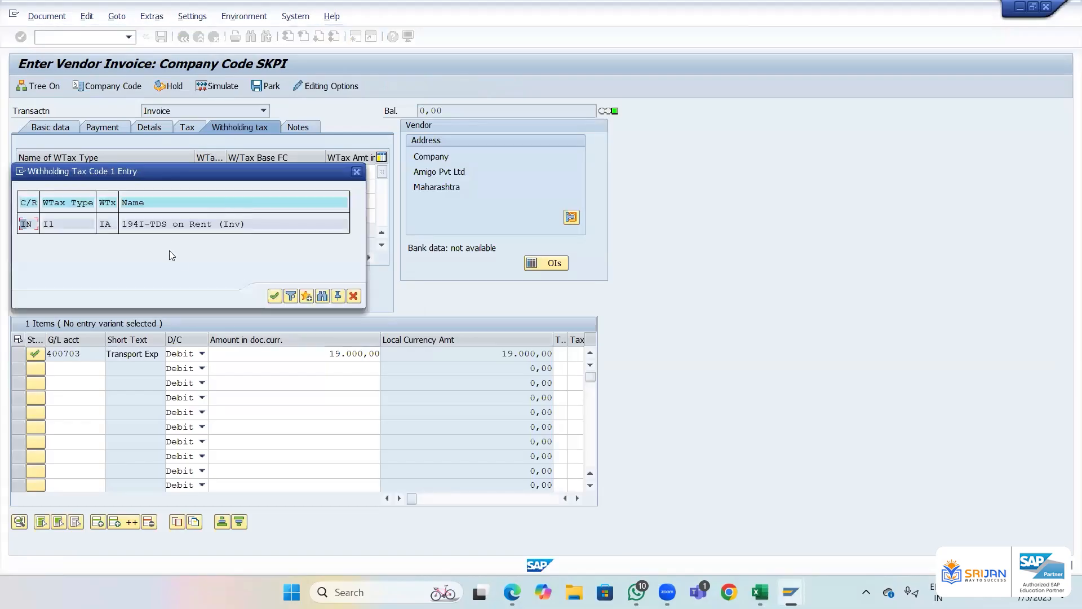
double_click(149, 224)
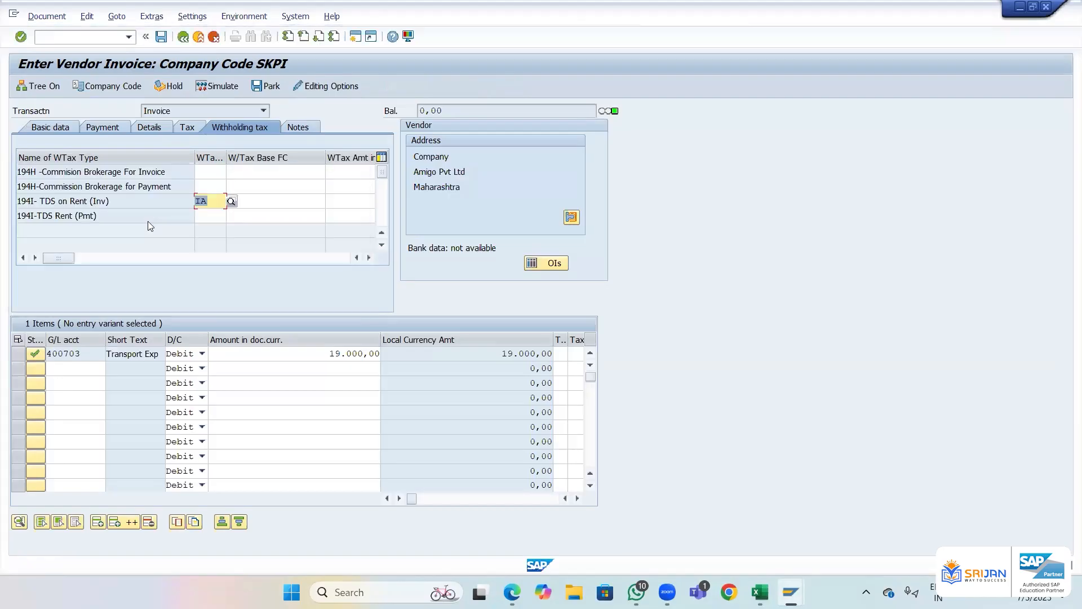
- Simulate the vendor invoice with withholding tax code IA for the 194I-TDS on Rent (Inv) type
left_click(215, 88)
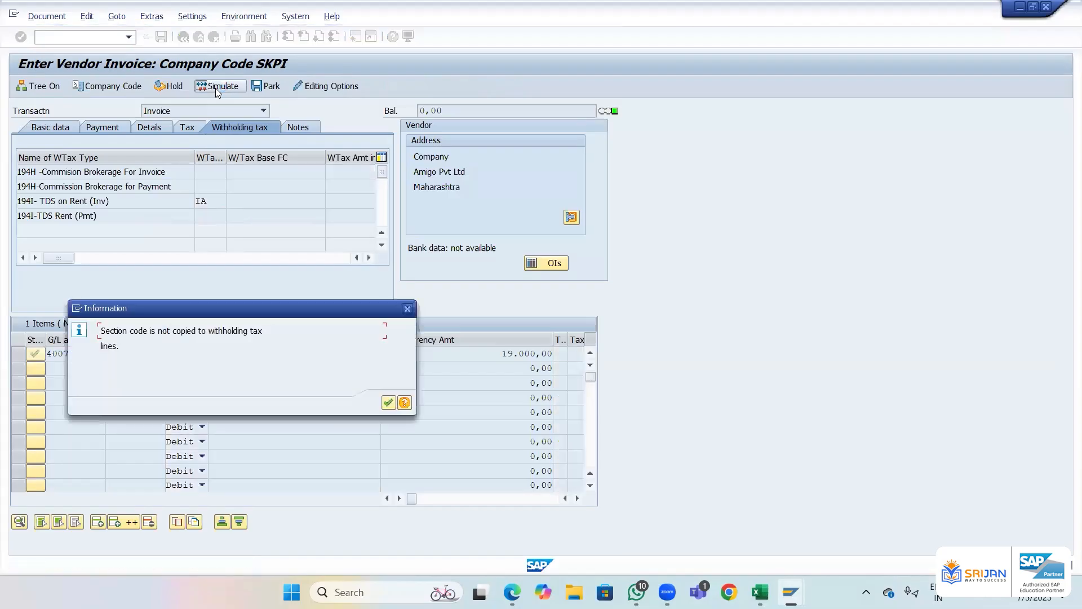
key("Return")
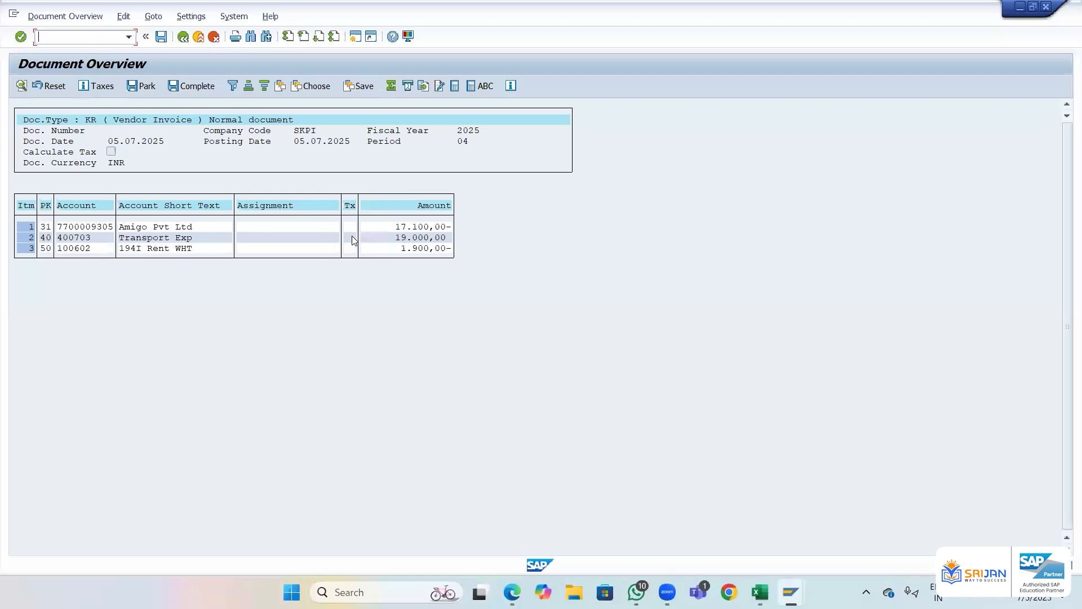
- Switch back to the withholding tax code configuration and open the details of code IA, type I1, 194I-TDS on Rent (Inv)
key("alt+Tab")
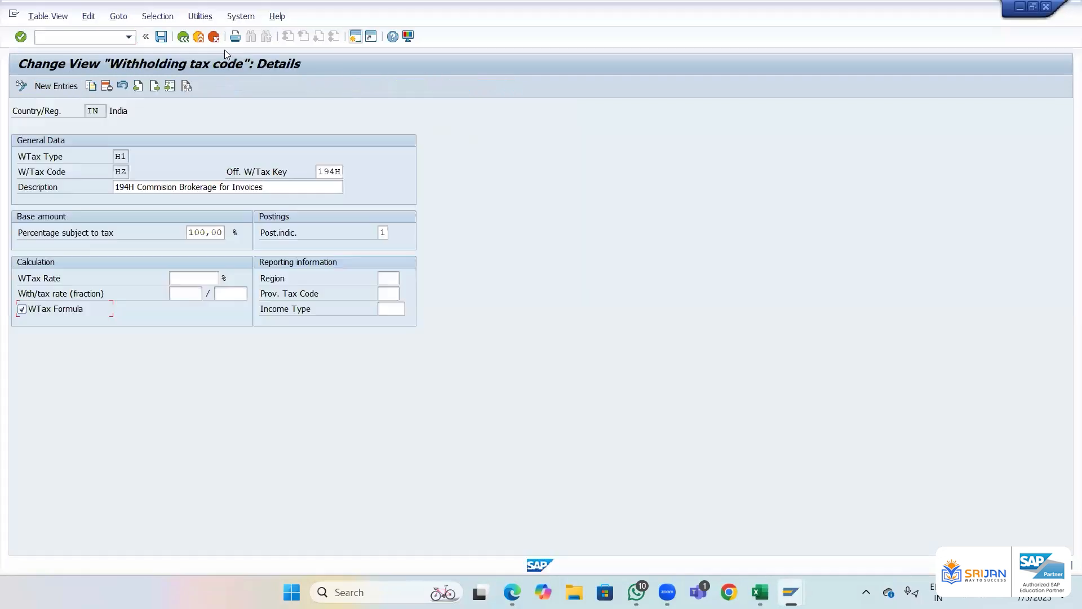
left_click(184, 37)
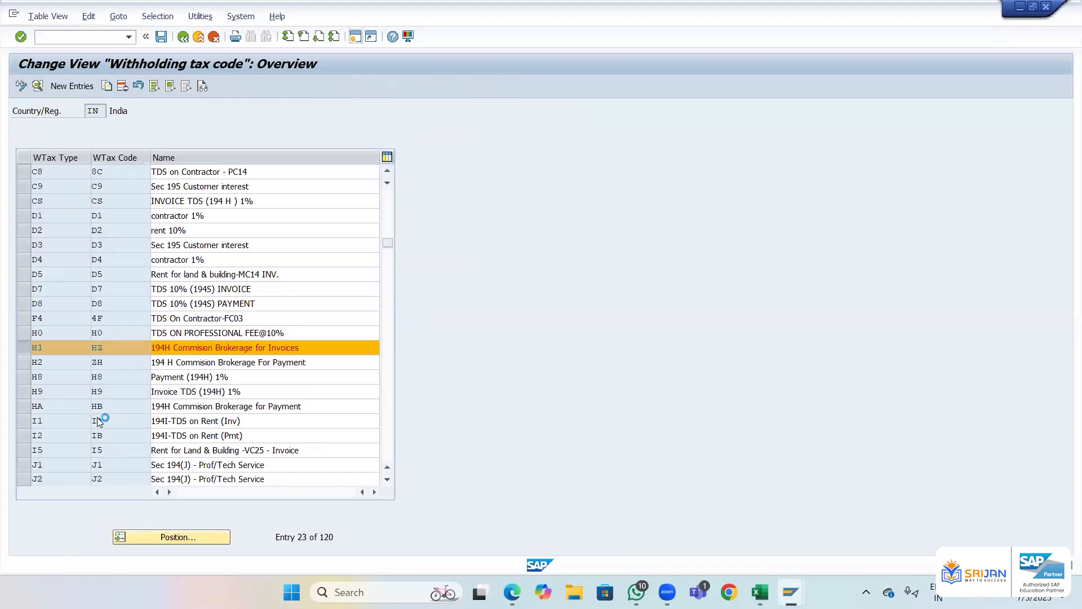
key("F2")
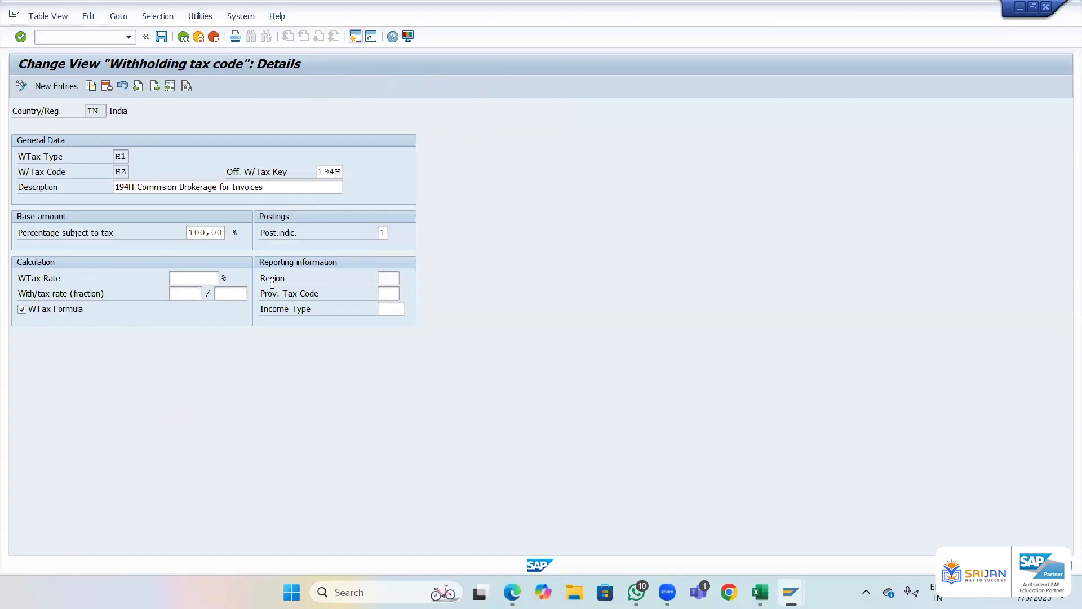
key("F3")
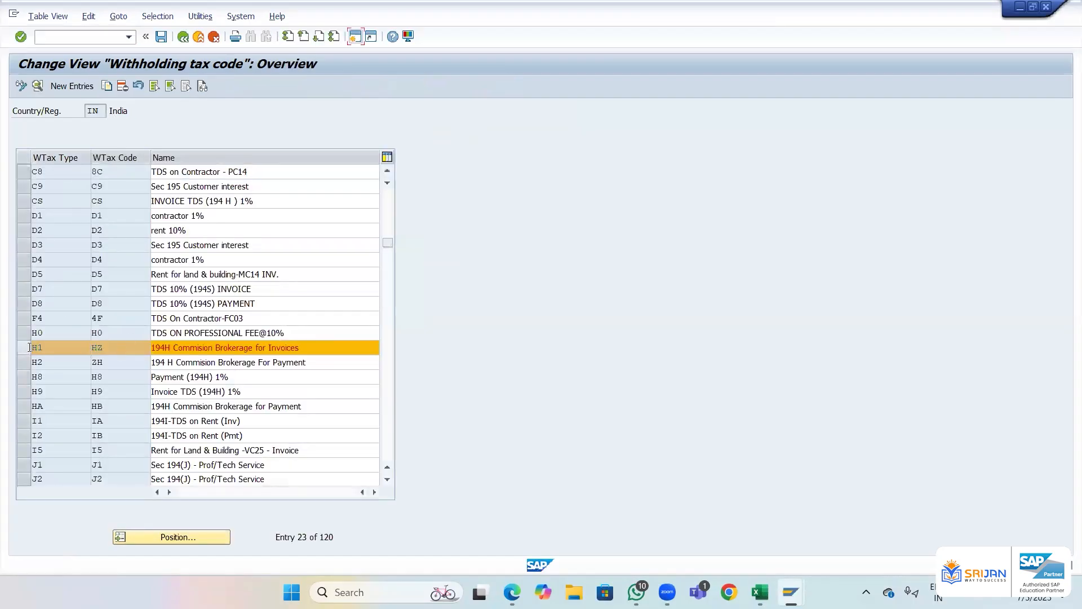
left_click(96, 347)
double_click(106, 416)
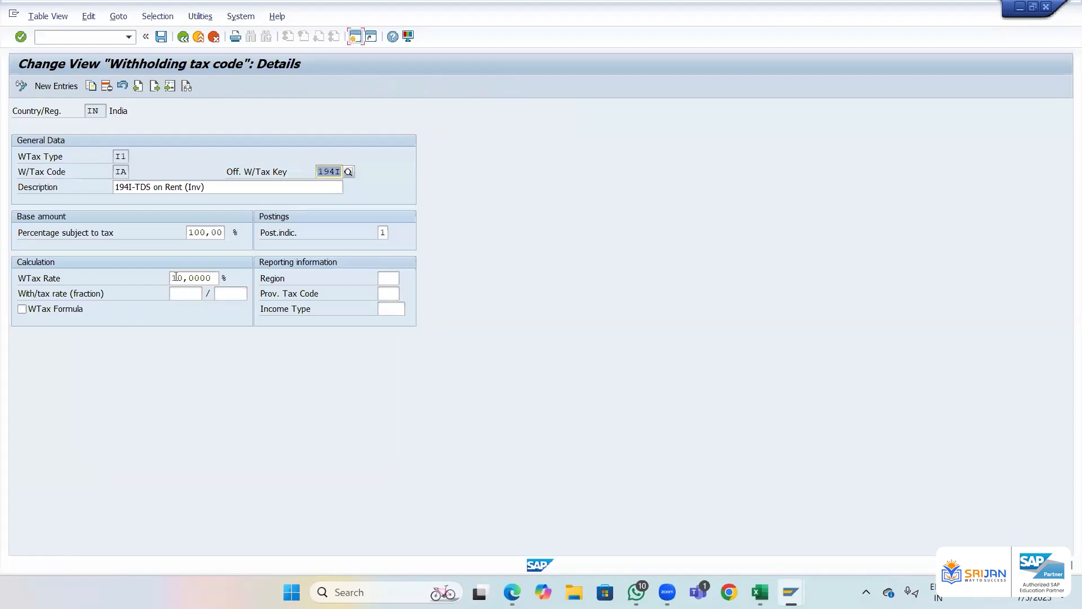
- Enable the WTax Formula option for withholding tax code IA alongside its WTax Rate and save the change with the customizing request
left_click(176, 277)
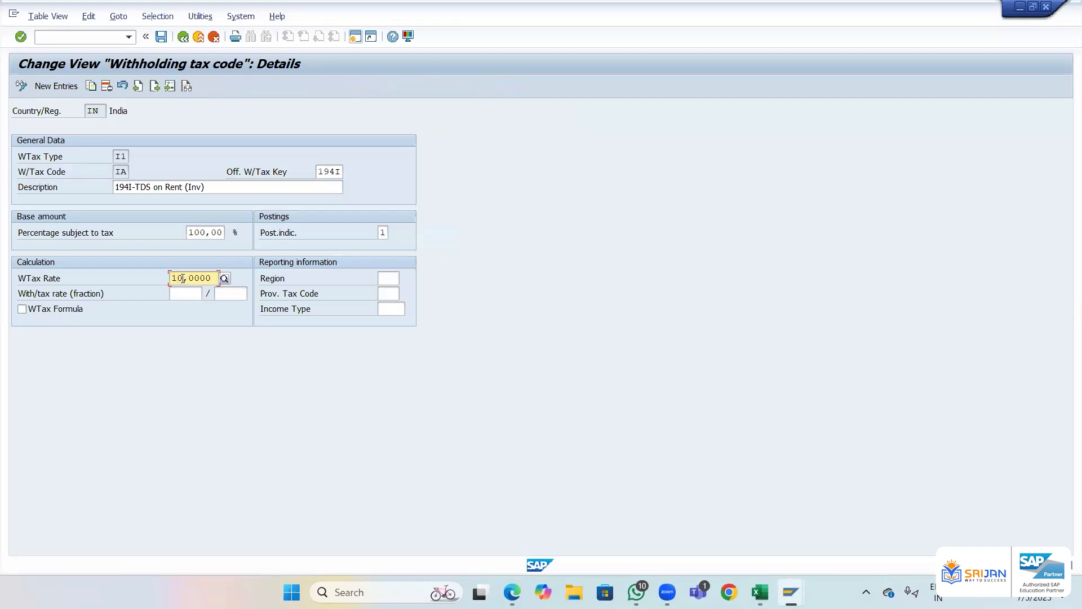
double_click(176, 277)
left_click(24, 311)
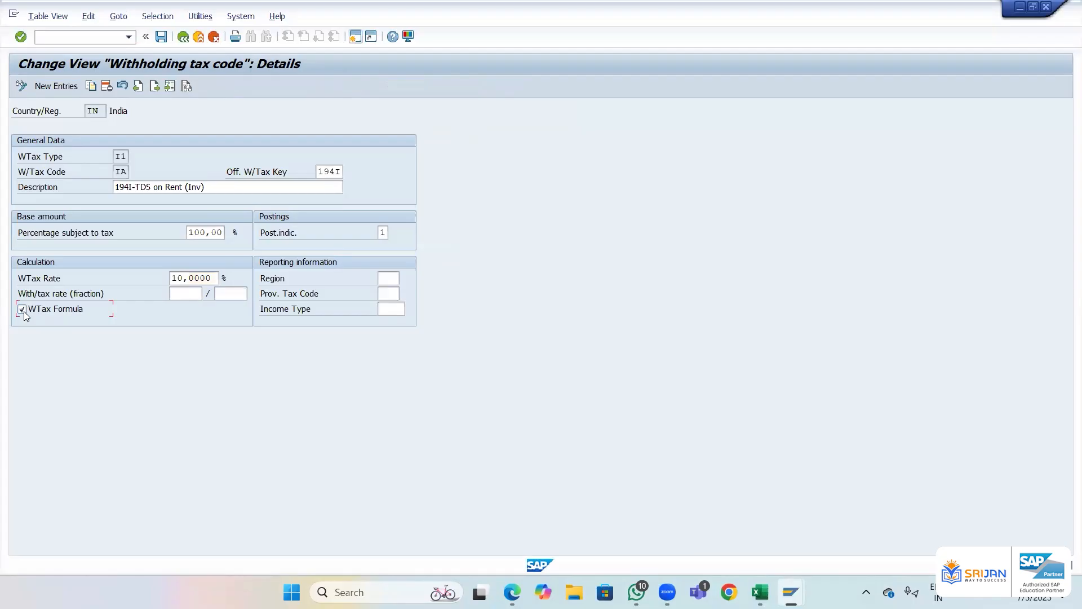
left_click(162, 37)
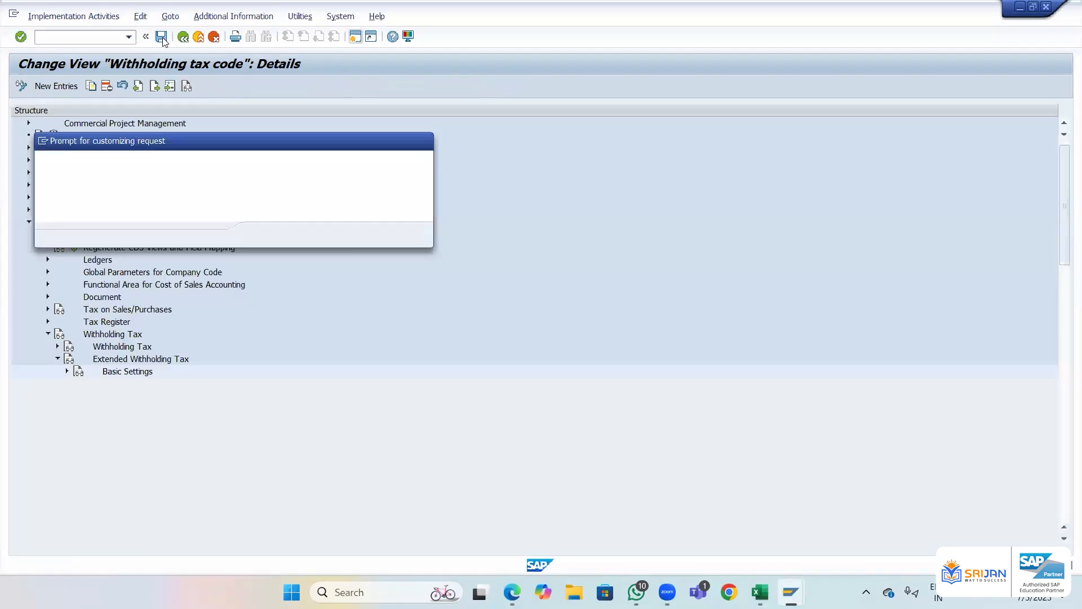
left_click(263, 234)
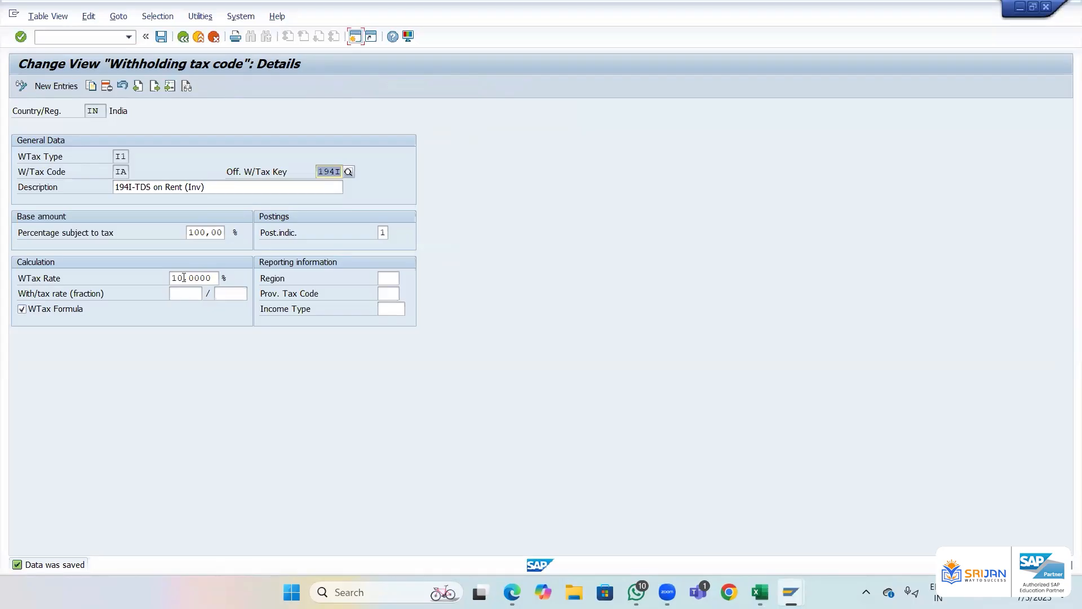
left_click(22, 308)
left_click(194, 278)
left_click(161, 38)
key("ctrl+s")
- Return from the simulated document to the vendor invoice and simulate it again with code IA
left_click(183, 38)
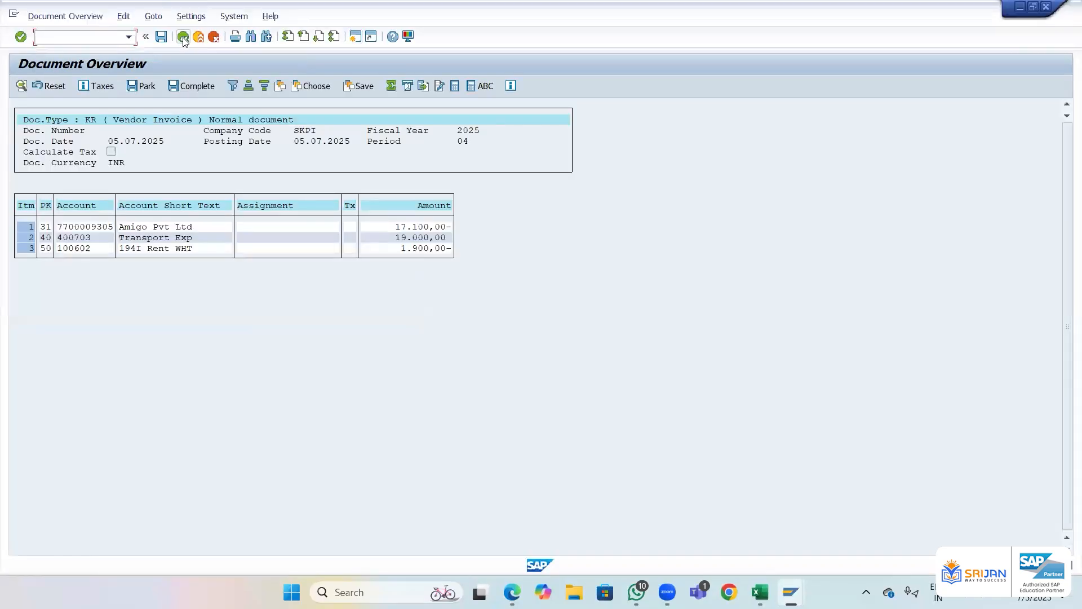
left_click(183, 37)
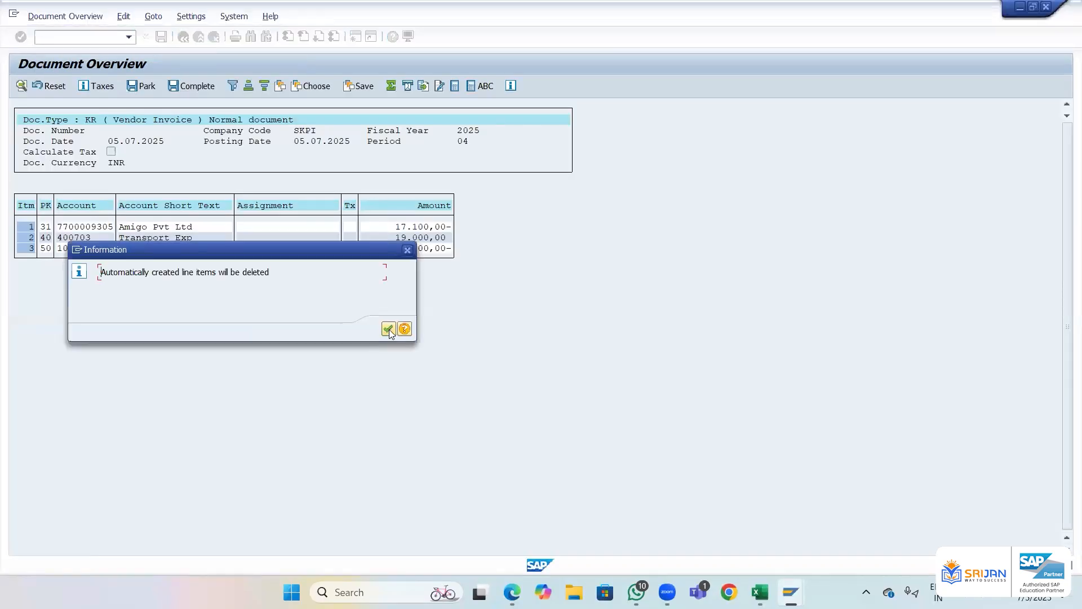
left_click(389, 329)
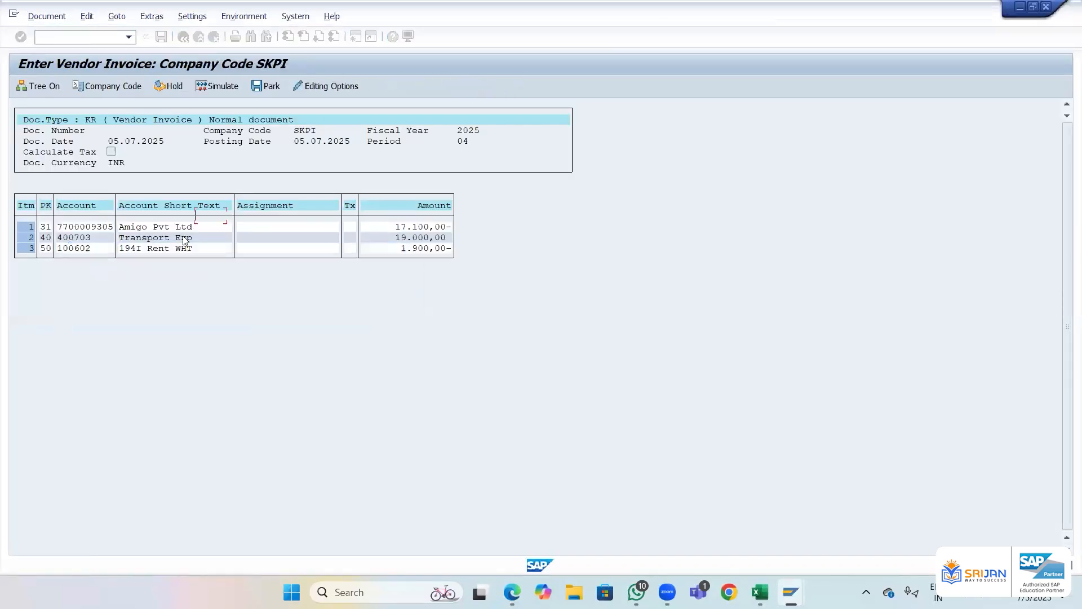
left_click(218, 88)
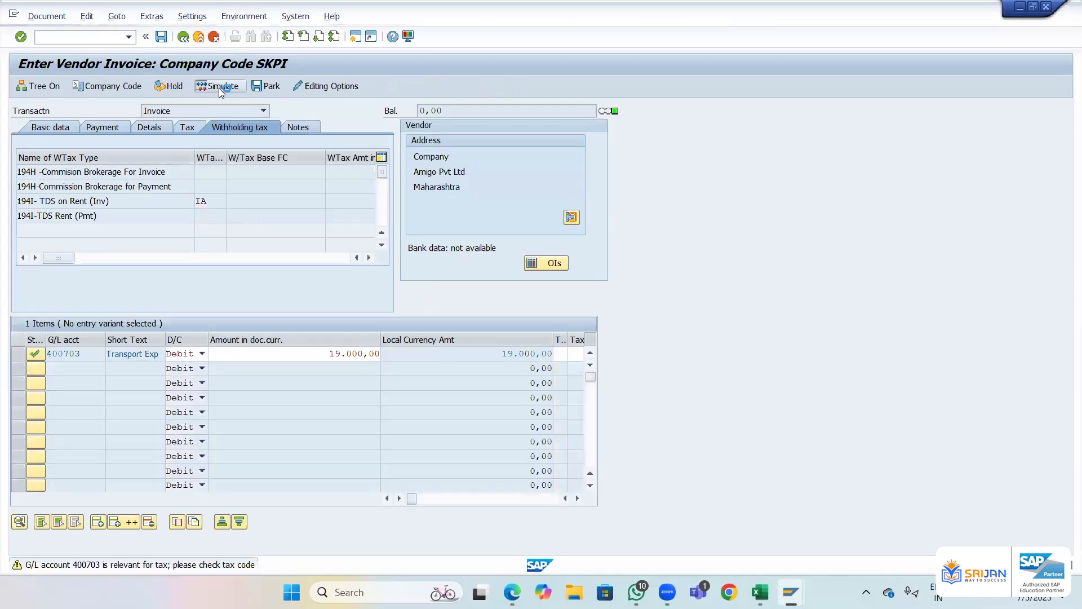
left_click(218, 88)
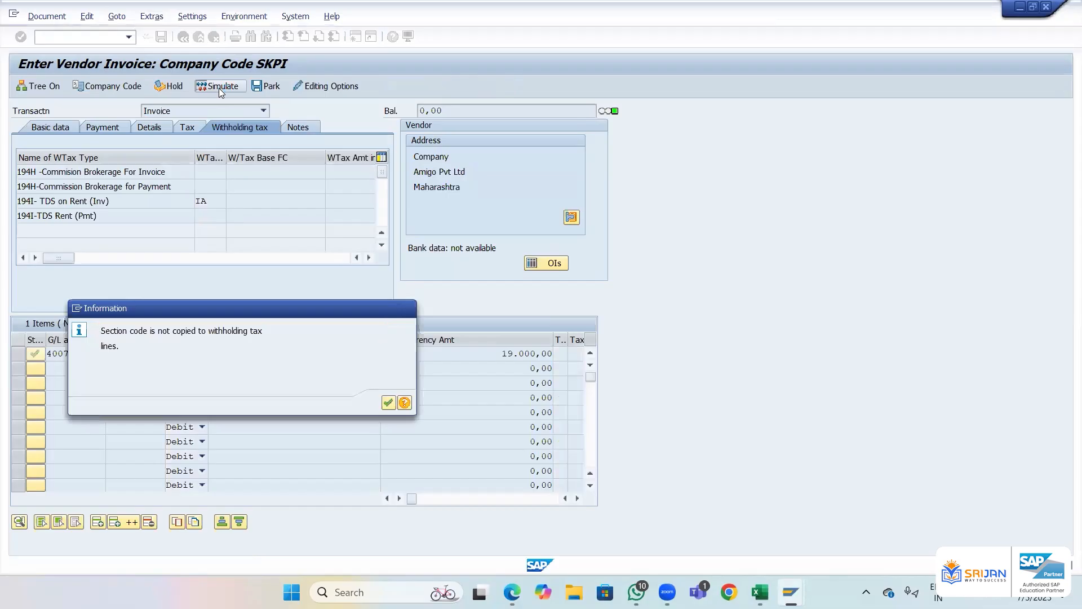
key("Return")
- Leave the simulated document and start a fresh vendor invoice with transaction /nfb60
left_click(219, 88)
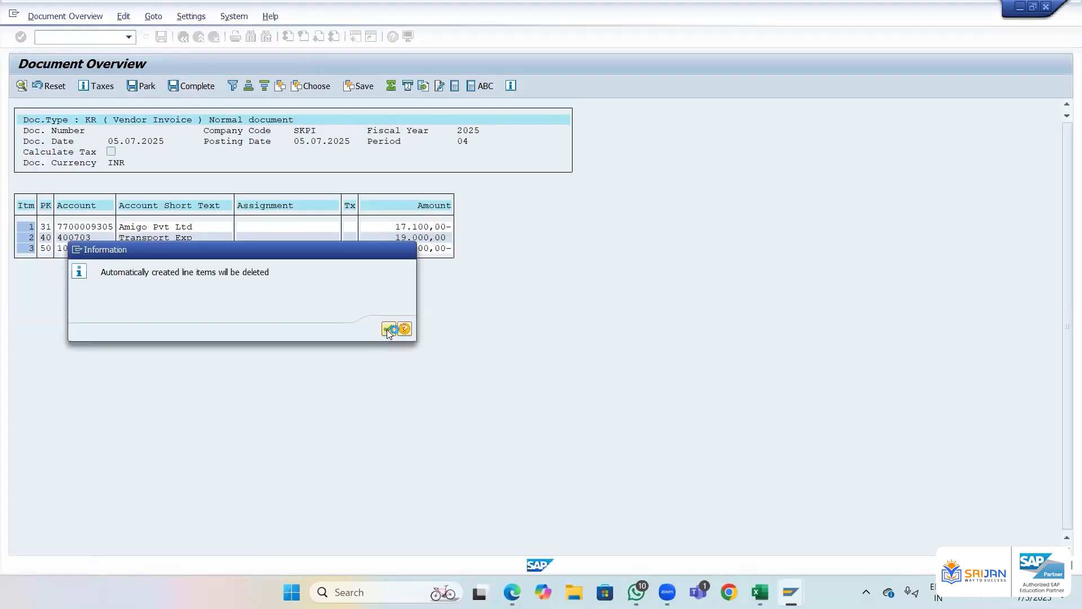
left_click(388, 330)
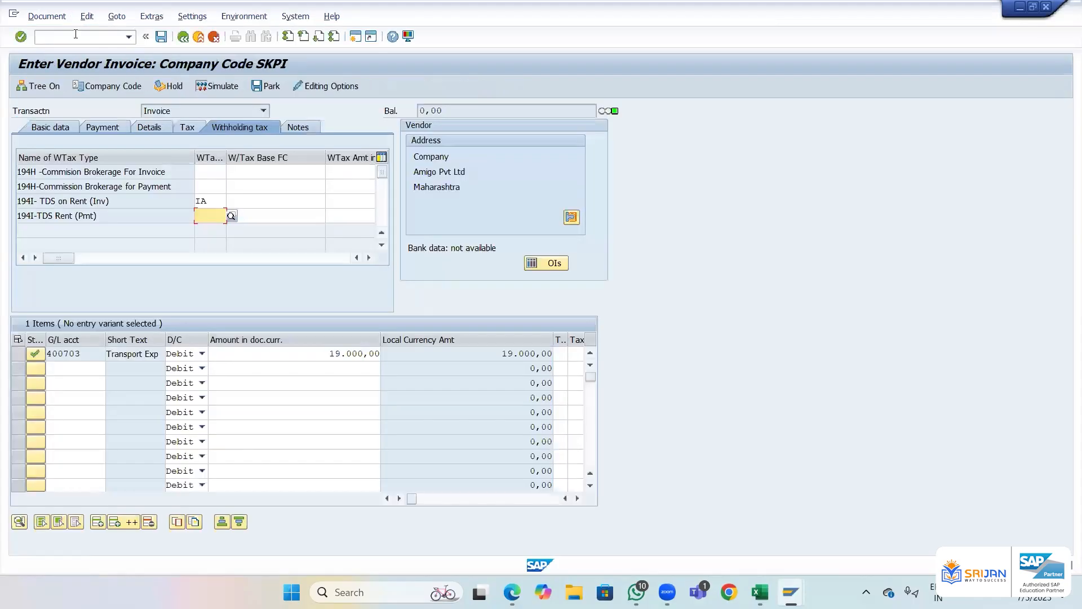
left_click(78, 37)
type("/nfb60")
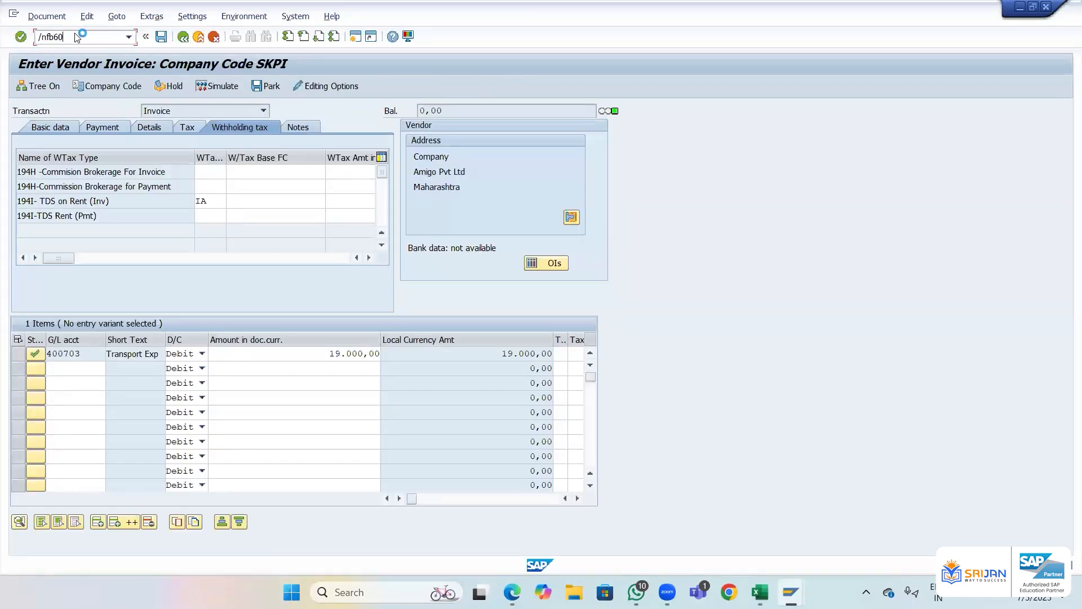
key("Return")
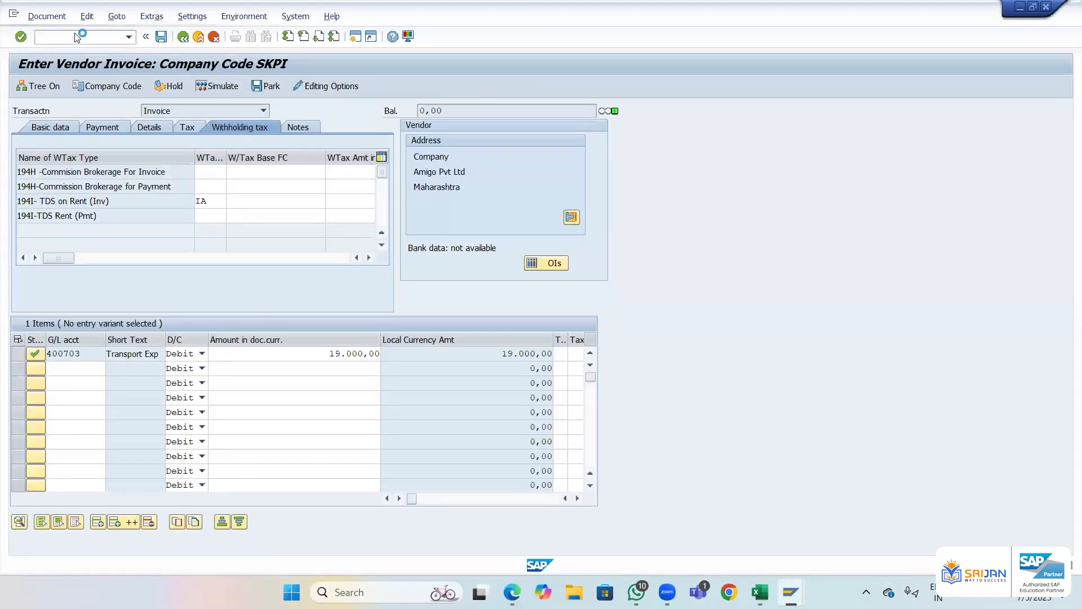
- Choose the previously used supplier Amigo Pvt Ltd and the invoice date 05072025 for the new invoice
key("Down")
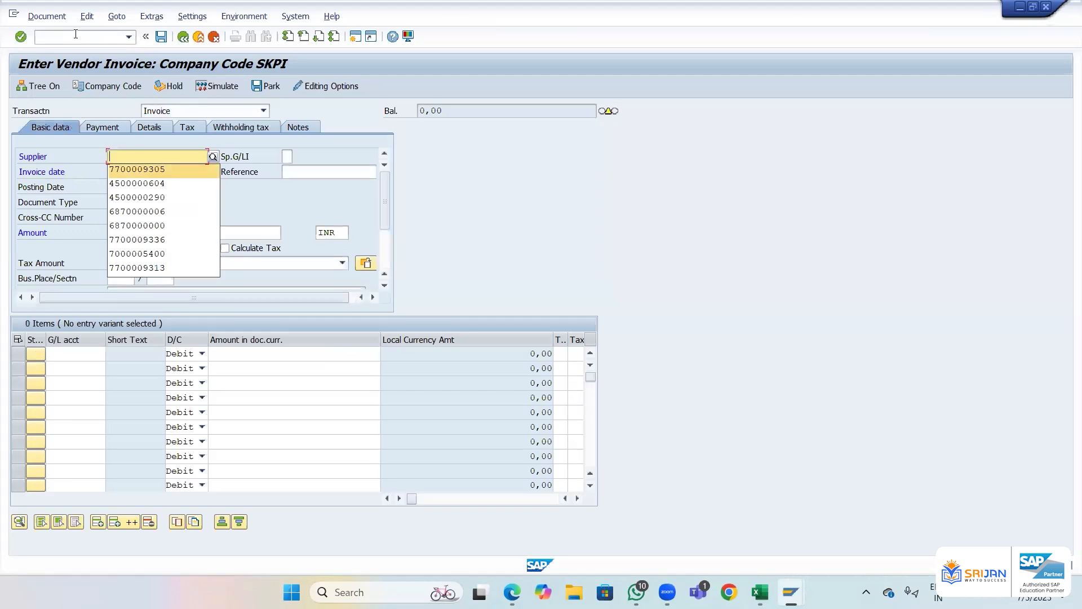
key("Tab")
key("Tab")
key("Down")
key("Down")
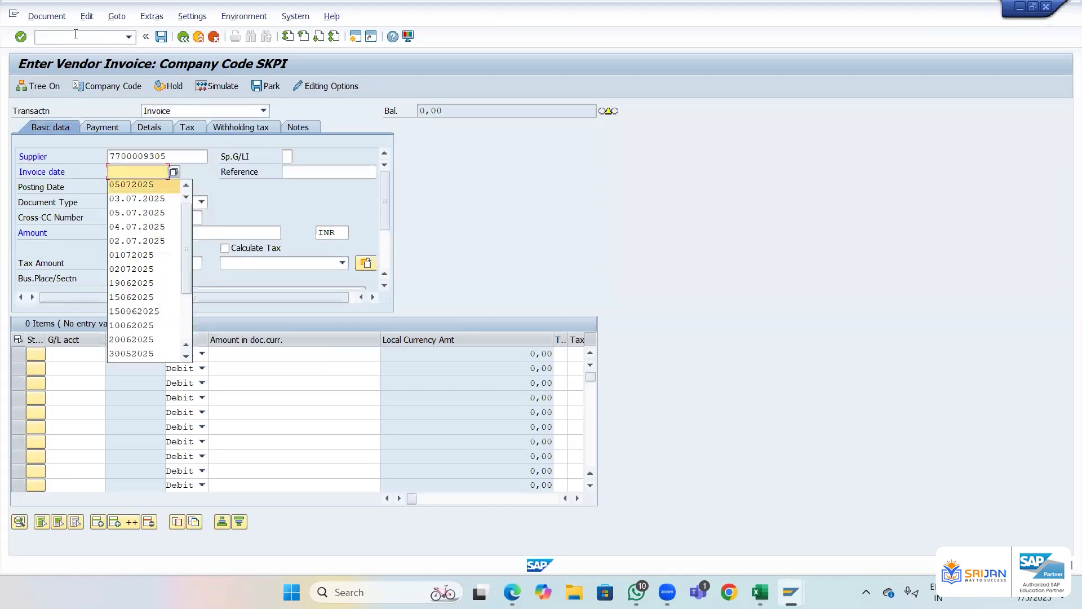
key("Tab")
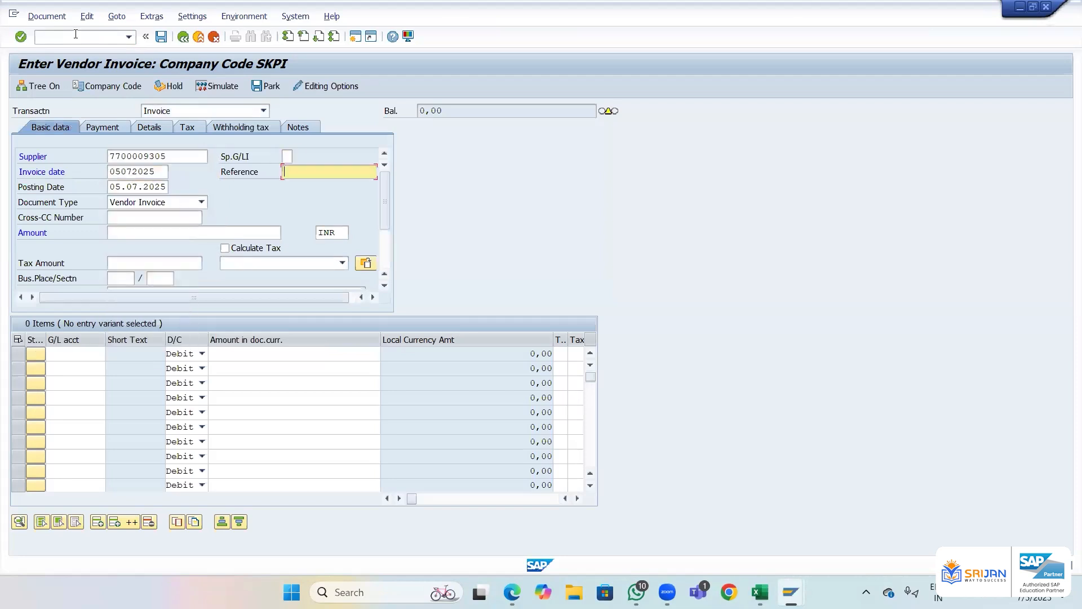
- Set the invoice amount to 19000 INR and dismiss the down payment information
left_click(134, 234)
key("Down")
key("Down")
key("Tab")
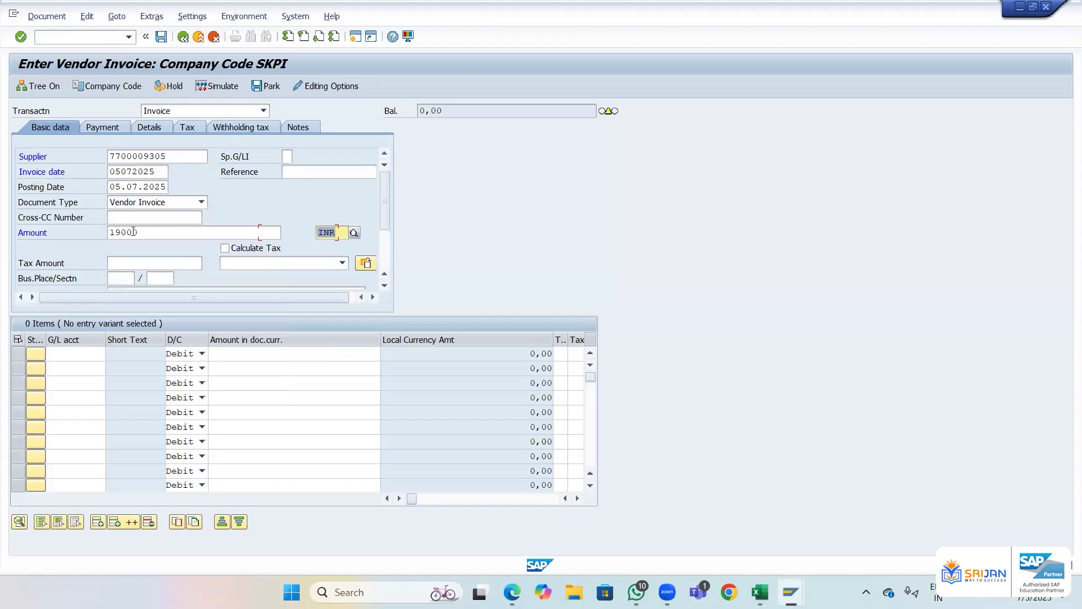
left_click(121, 86)
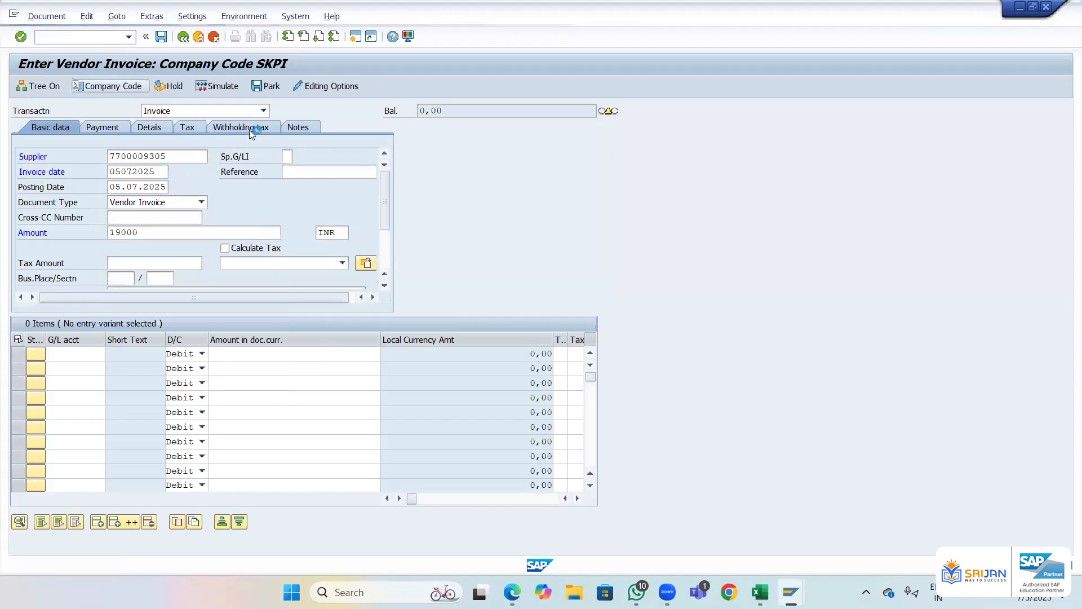
left_click(210, 247)
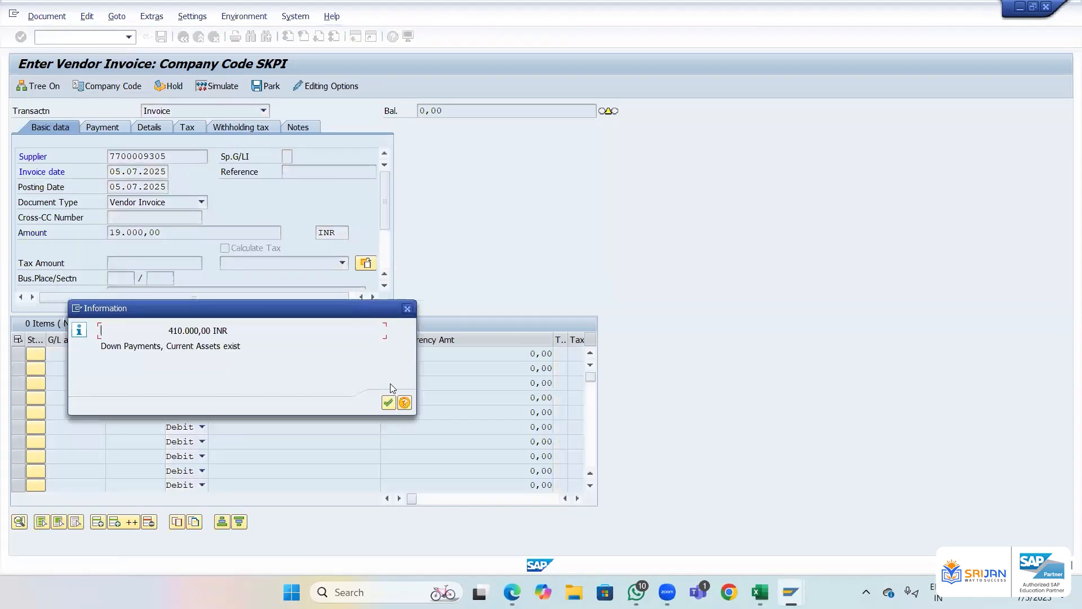
left_click(406, 308)
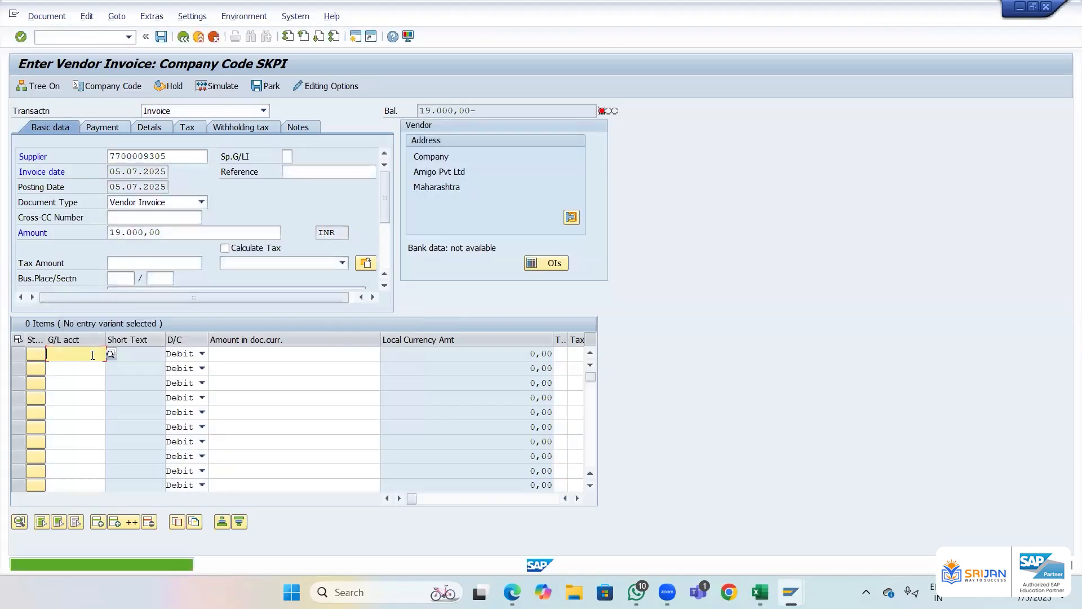
- Add a debit line item for G/L account 400703 that takes over the full invoice amount using *
type("400703")
key("Tab")
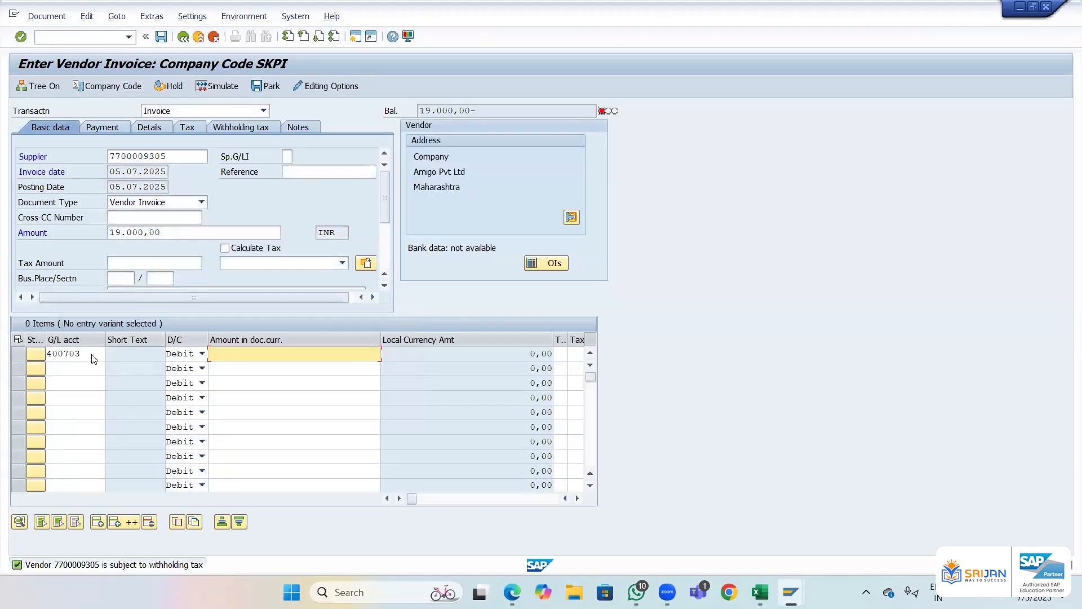
type("*")
key("Return")
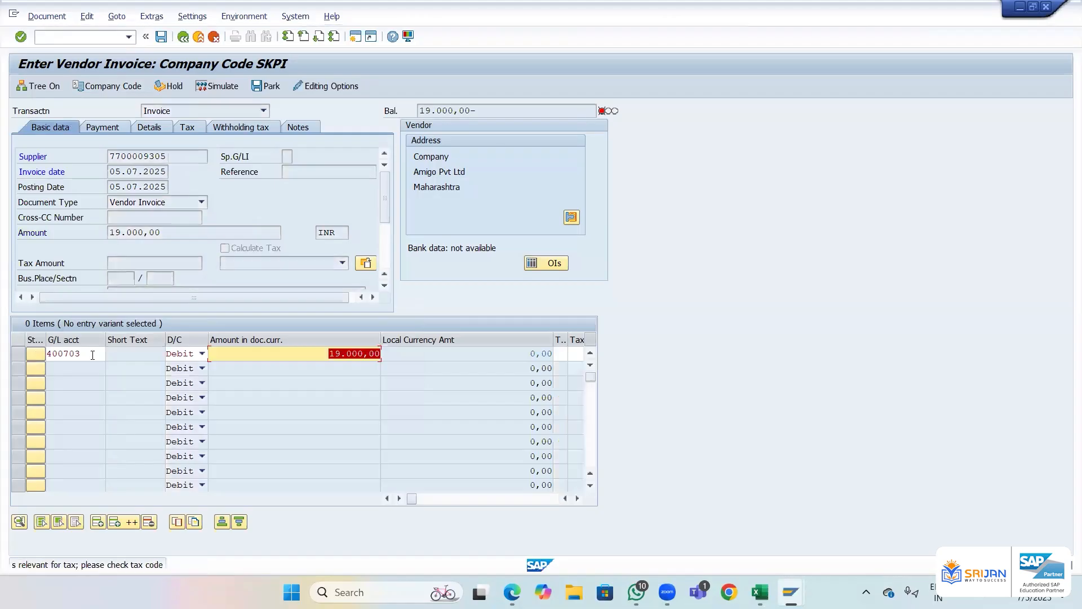
key("Return")
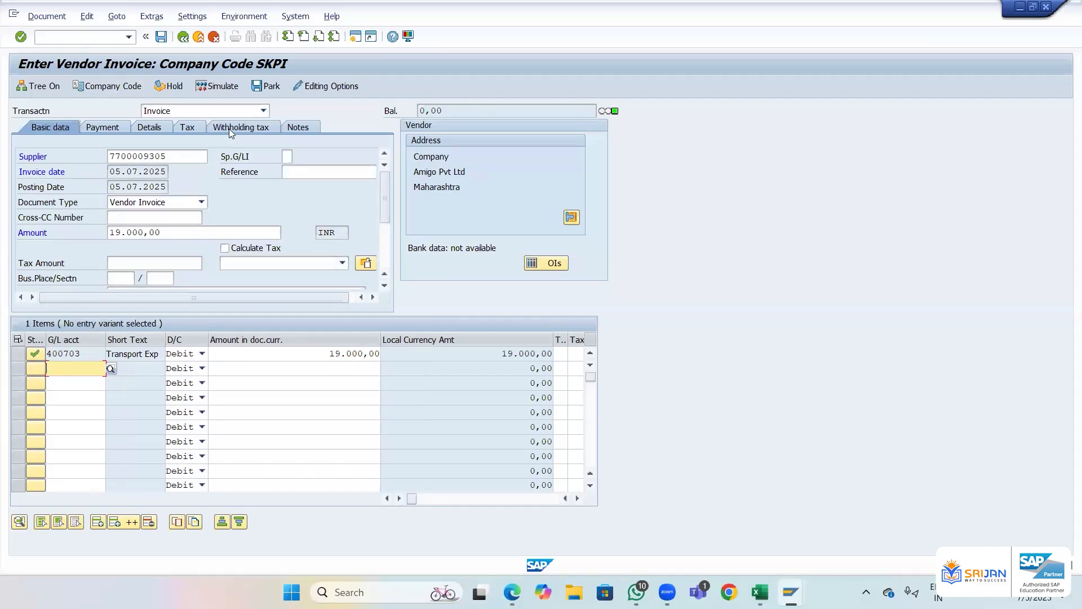
- Clear the withholding tax codes HZ and HB for the 194H commission brokerage invoice and payment types
left_click(229, 128)
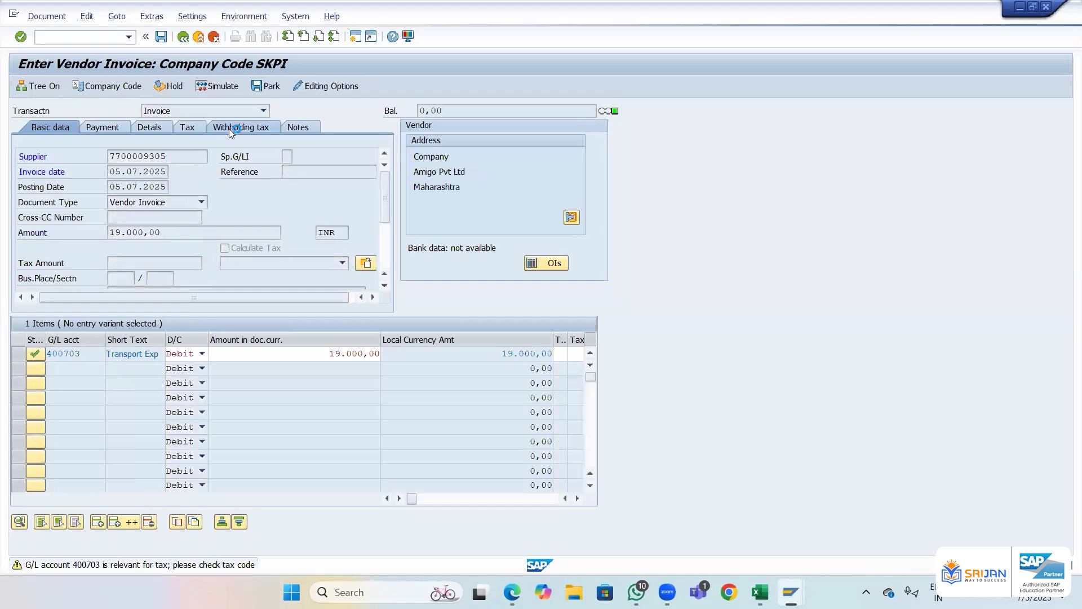
left_click(124, 187)
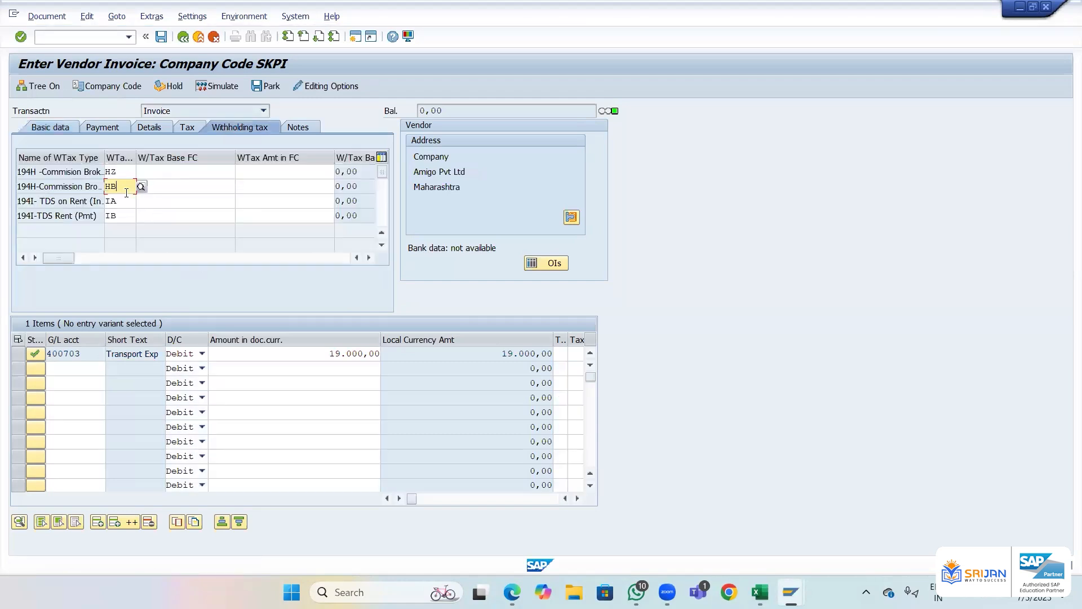
key("BackSpace")
left_click(122, 172)
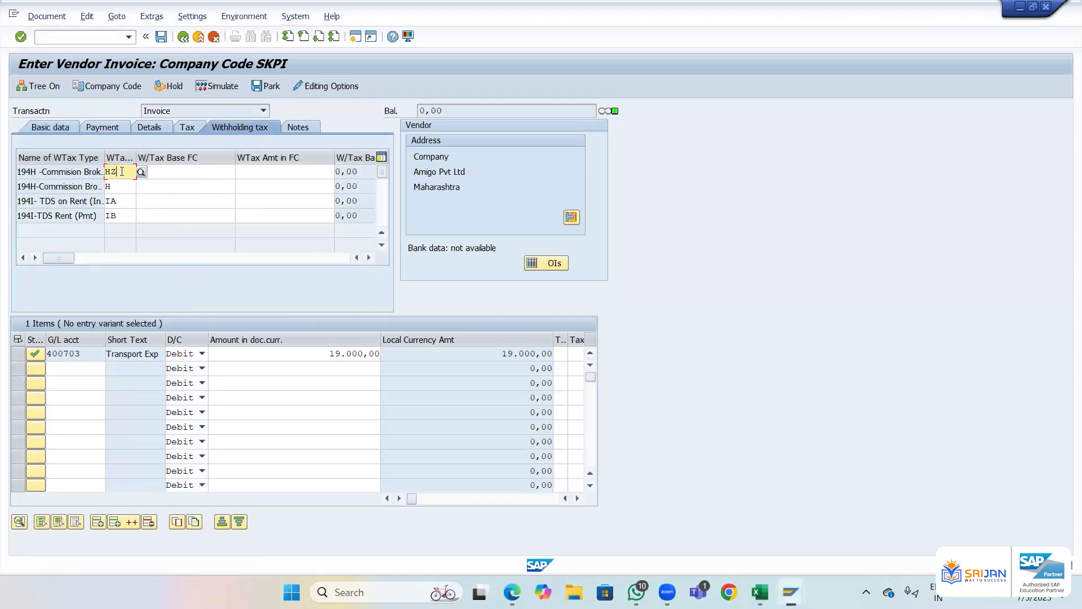
key("BackSpace")
key("BackSpace")
left_click(165, 191)
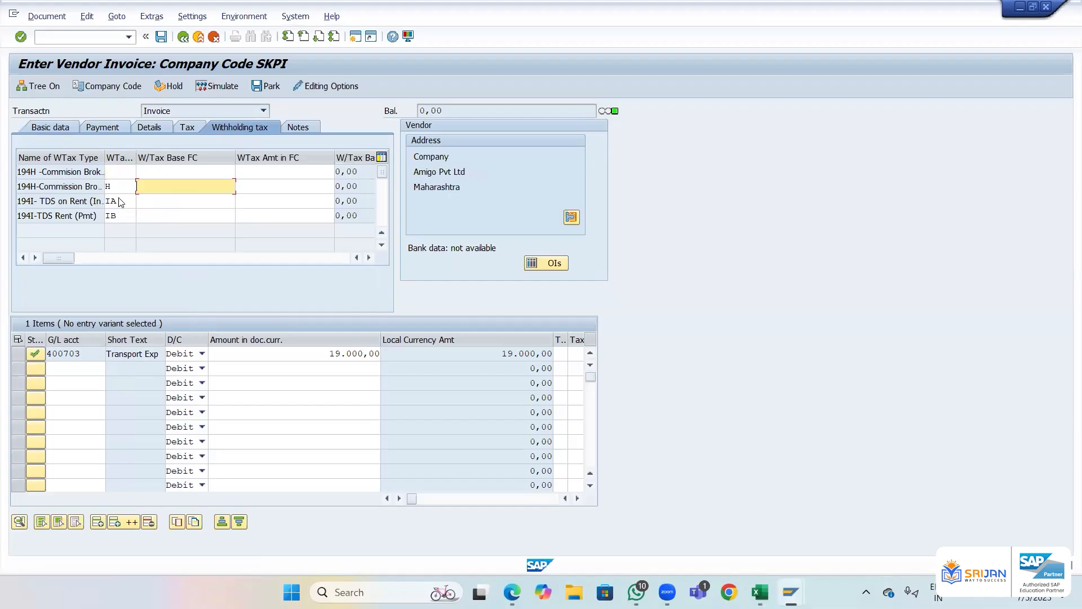
left_click(120, 189)
key("BackSpace")
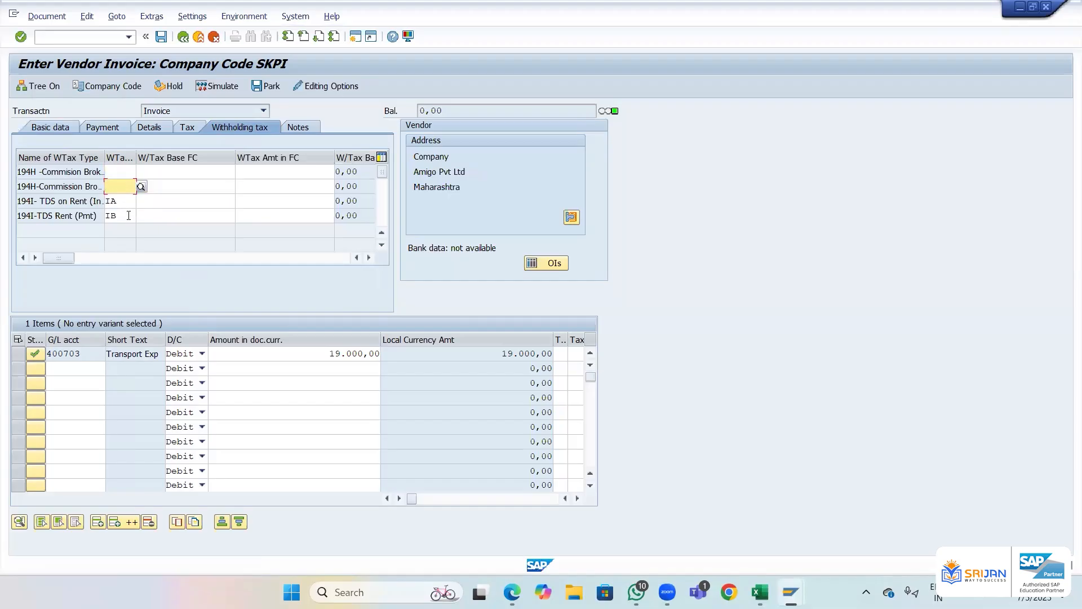
- Clear the withholding tax code IB for 194I-TDS Rent (Pmt), keep IA for the invoice type, and simulate the invoice
left_click(128, 215)
key("BackSpace")
key("BackSpace")
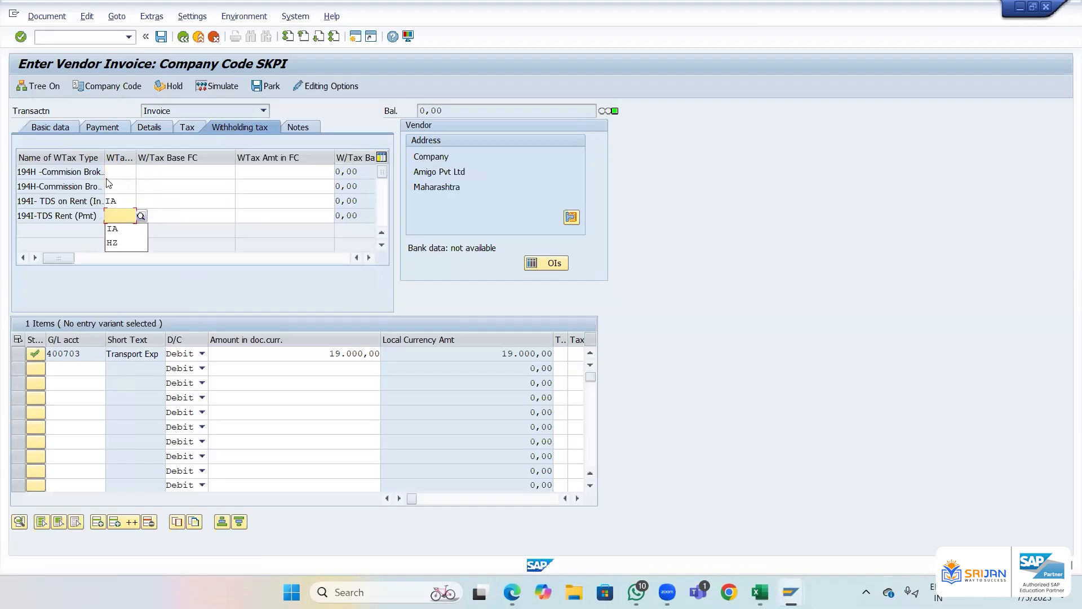
left_click_drag(293, 171, 184, 185)
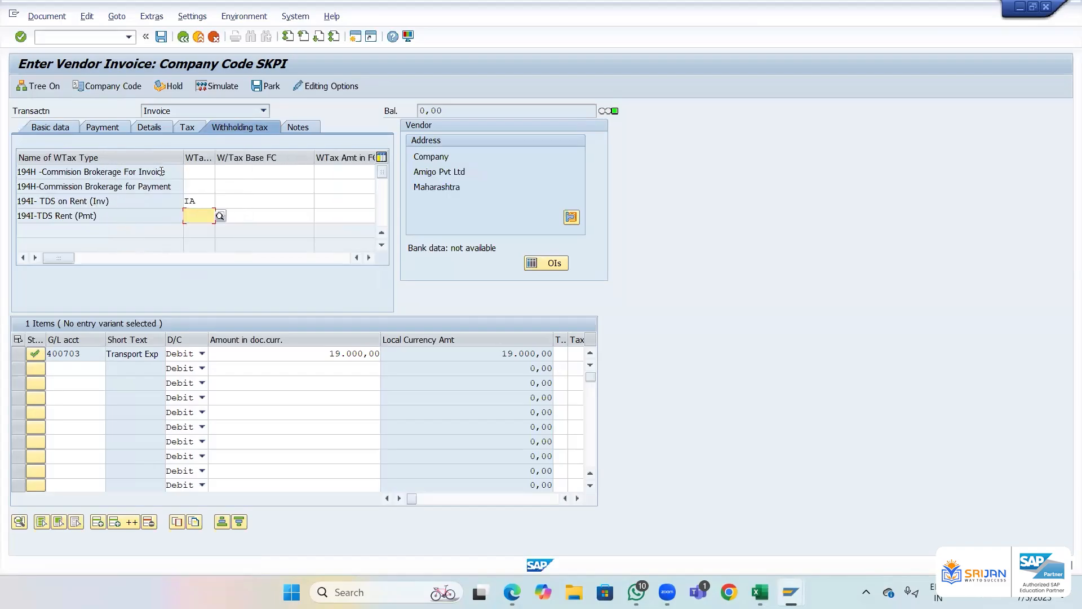
left_click(200, 201)
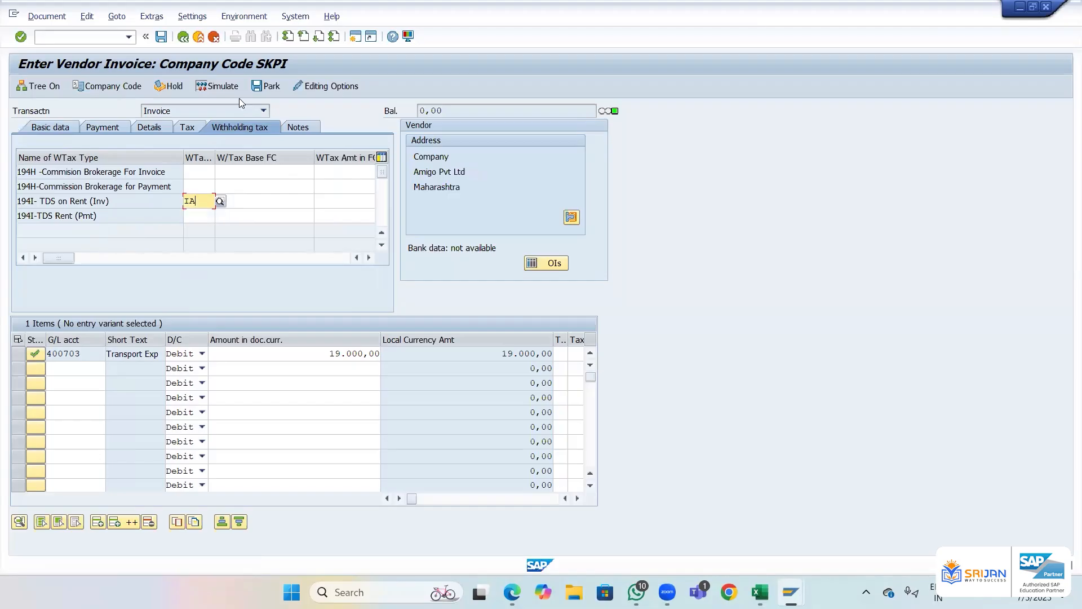
left_click(221, 87)
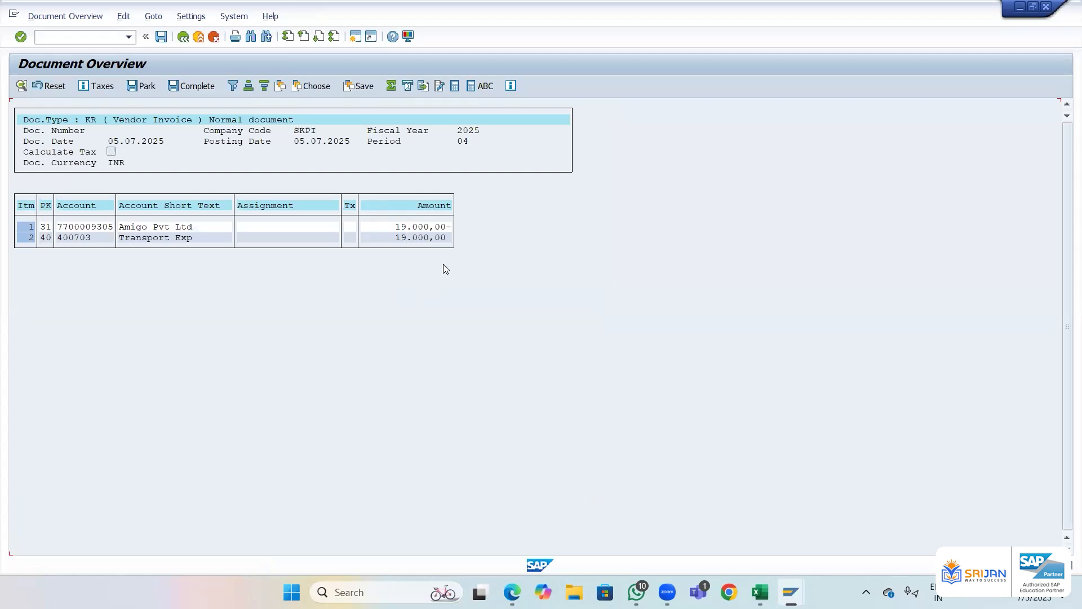
- Switch to the details of withholding tax code IA, review its rate and WTax Formula setting, and save
key("alt+Tab")
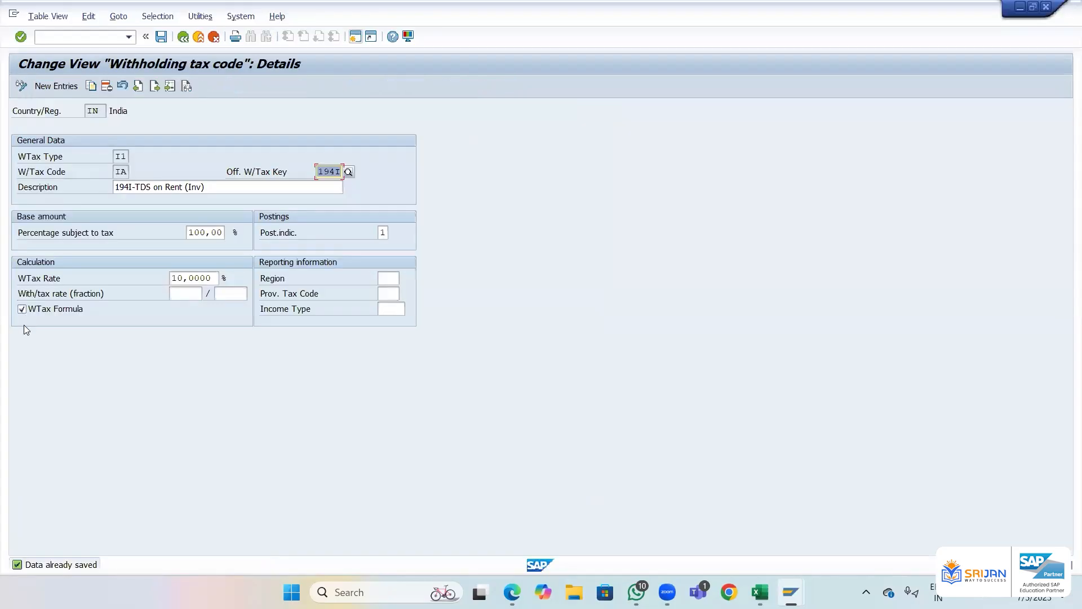
double_click(120, 171)
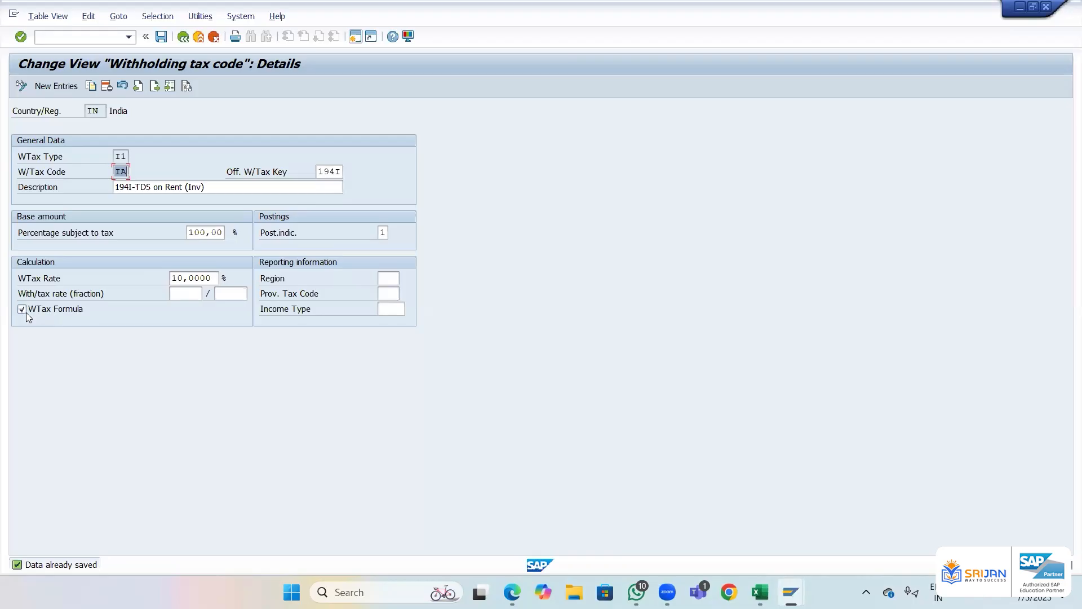
left_click_drag(173, 279, 214, 278)
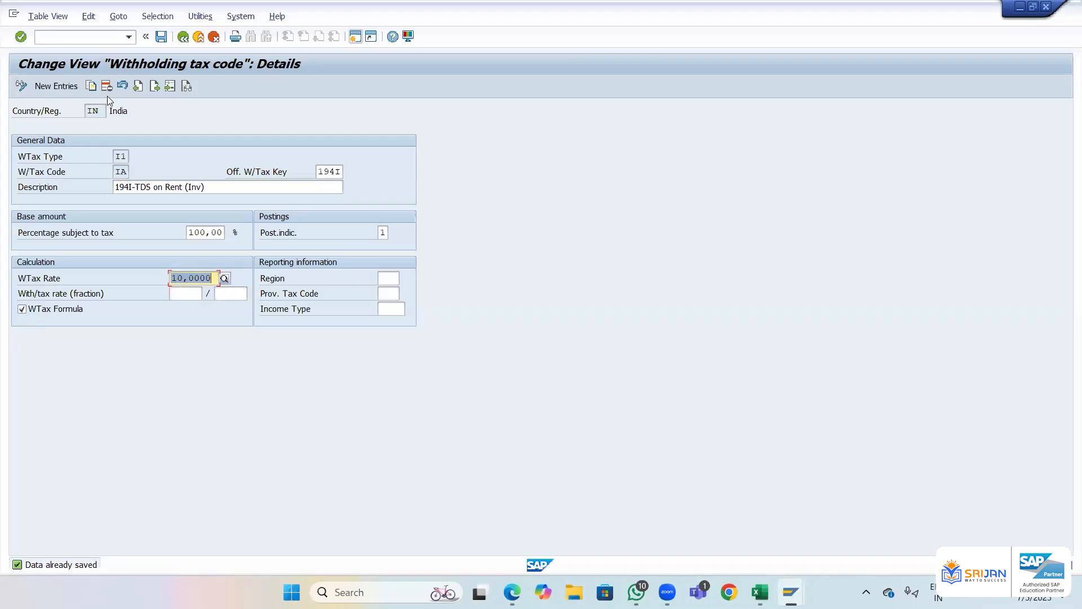
left_click(161, 37)
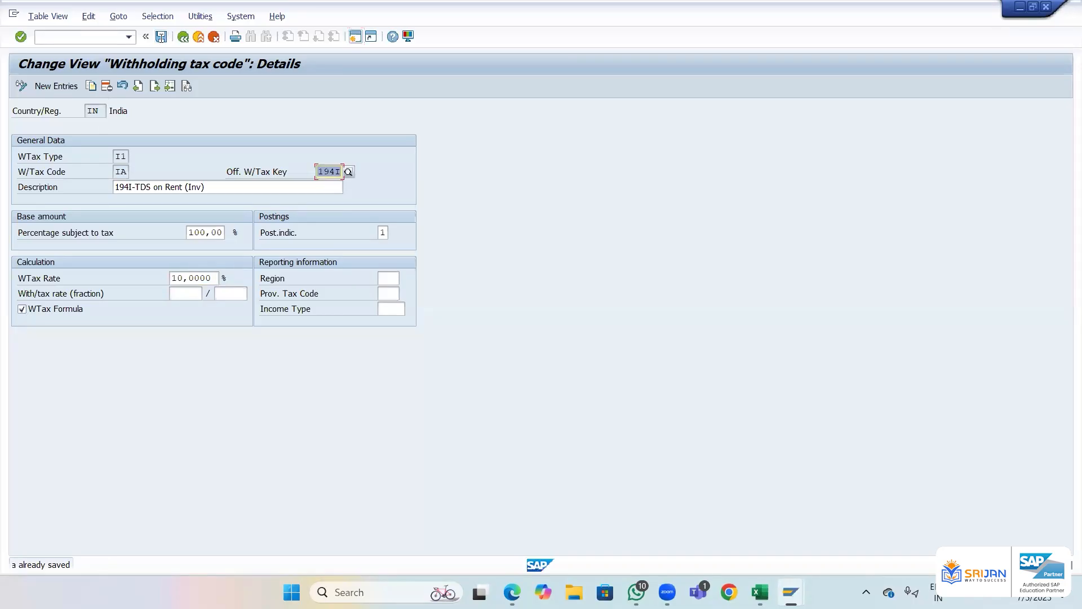
left_click(161, 39)
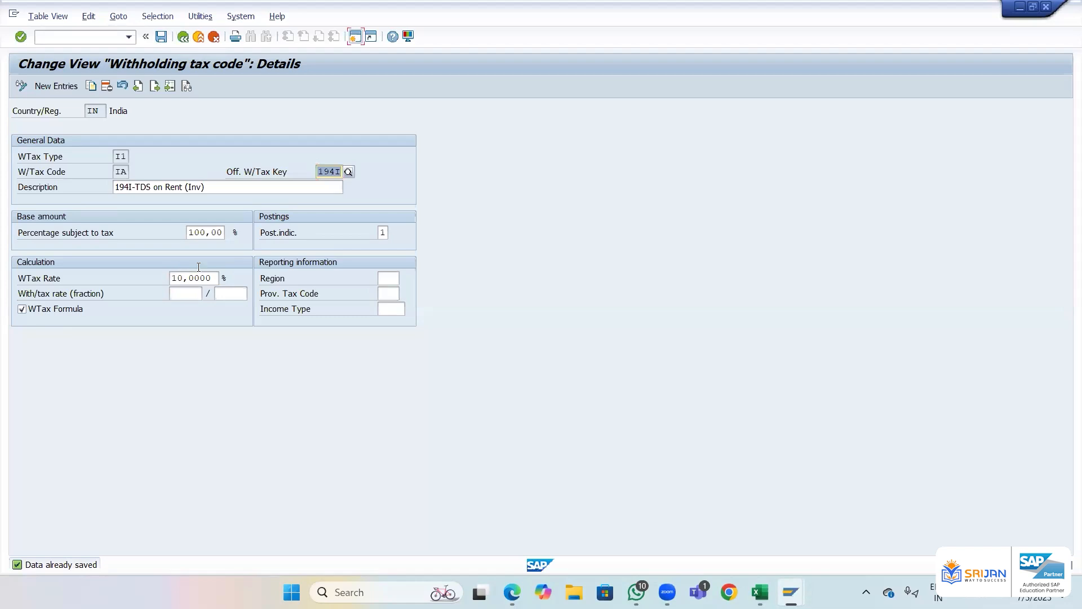
- Open the Define Formulas for Calculating Withholding Tax activity for country IN and look through its existing header entries
left_click(184, 39)
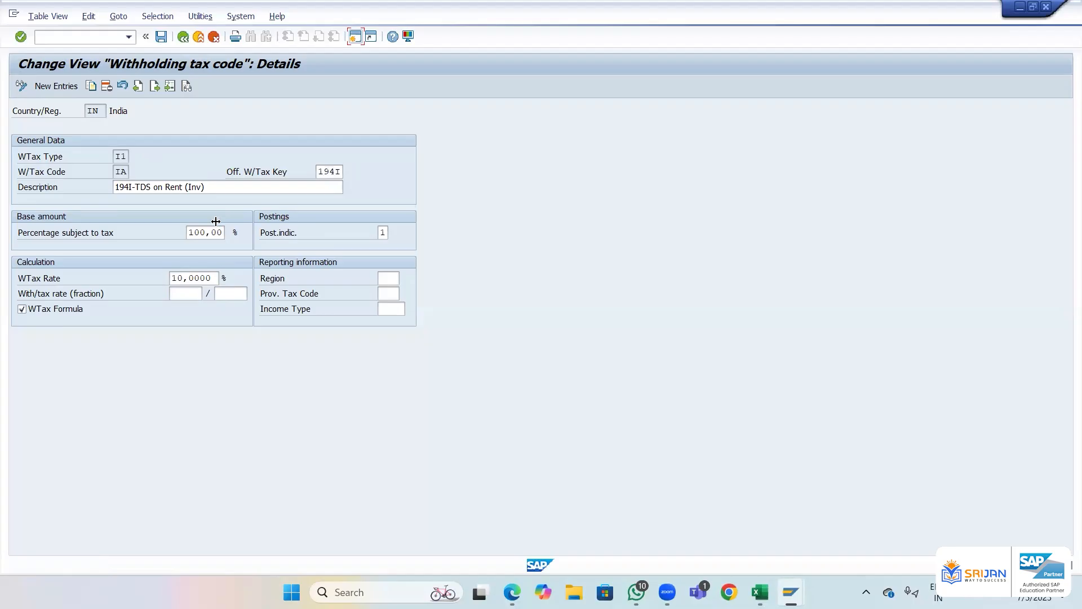
left_click(186, 37)
key("F3")
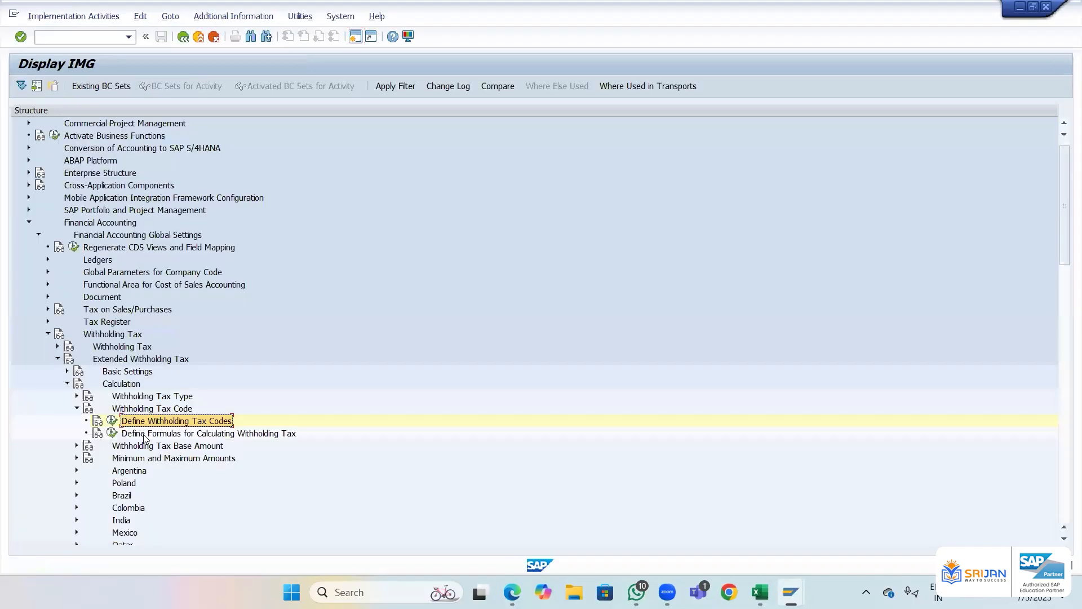
left_click(113, 435)
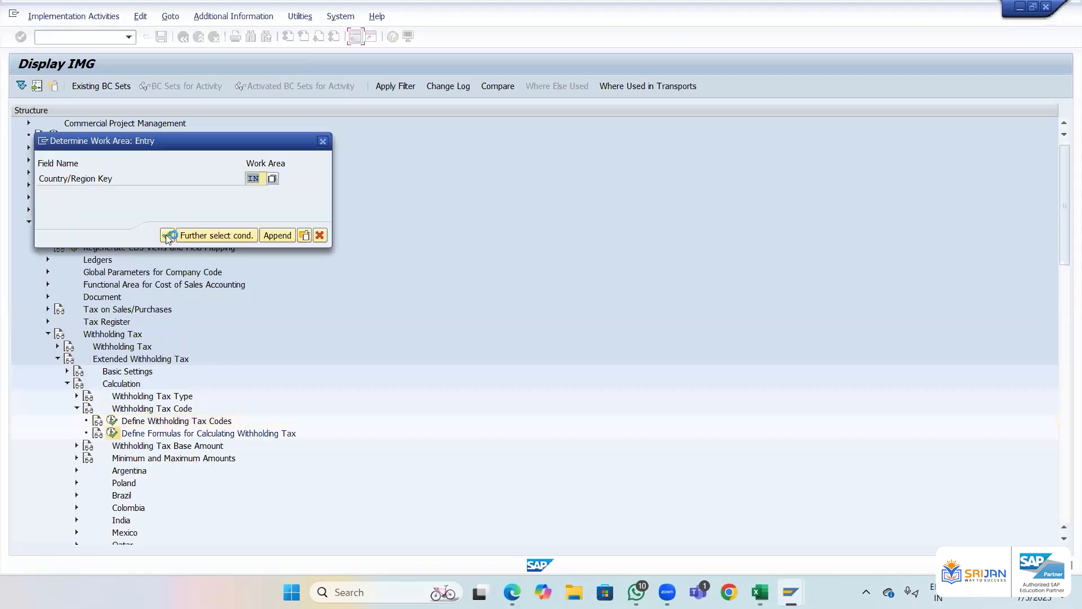
left_click(167, 236)
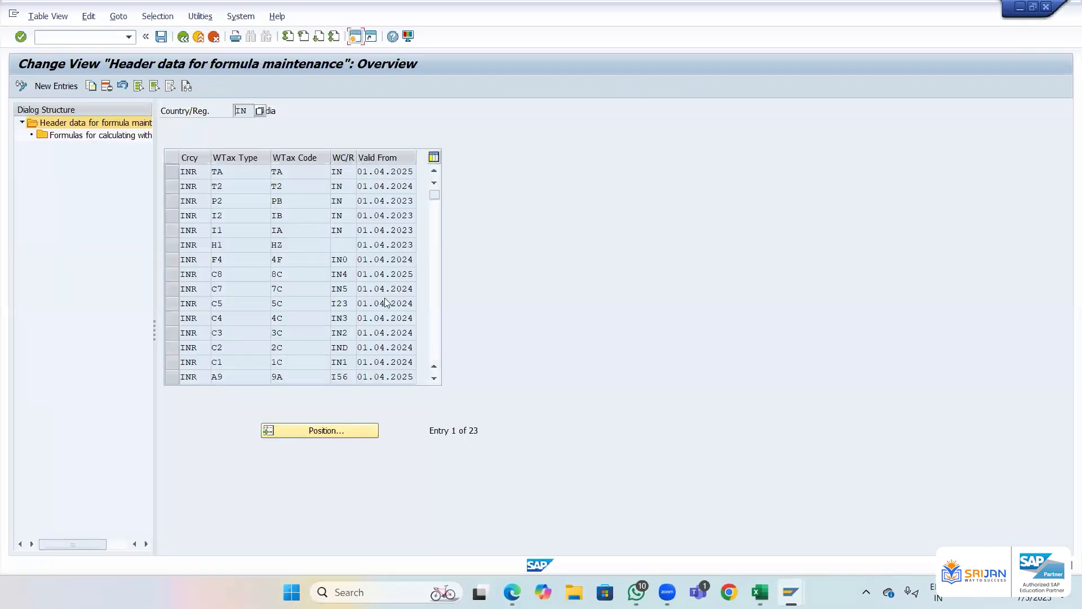
left_click(436, 212)
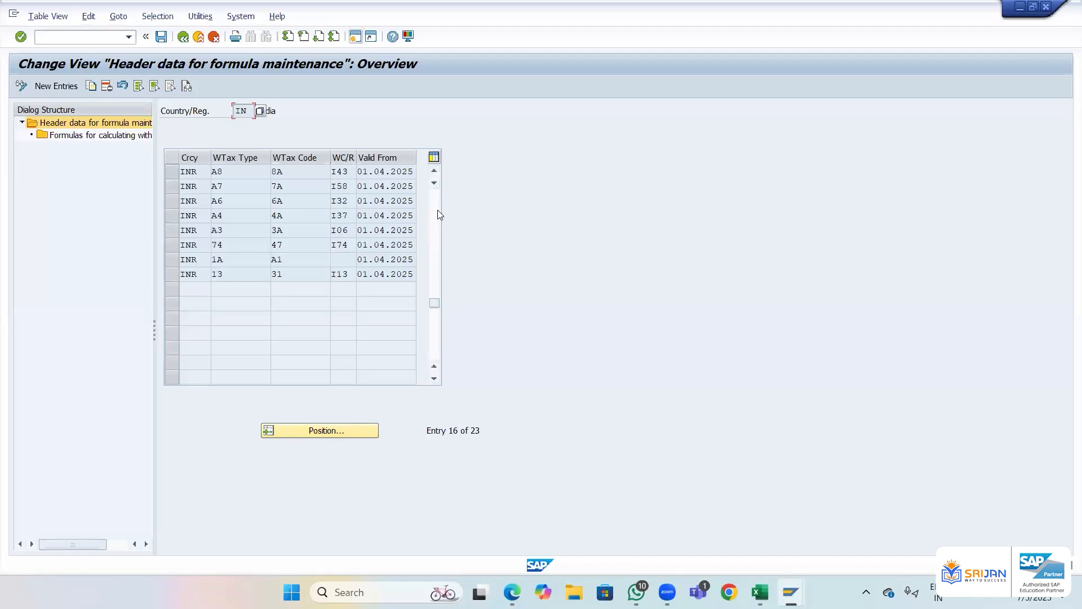
left_click(438, 210)
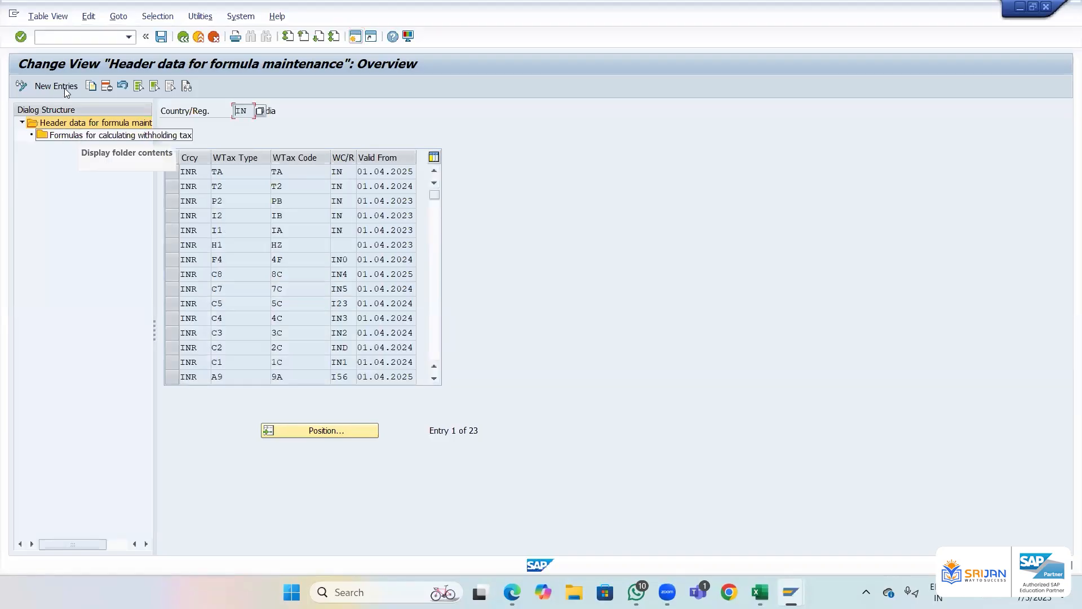
double_click(300, 247)
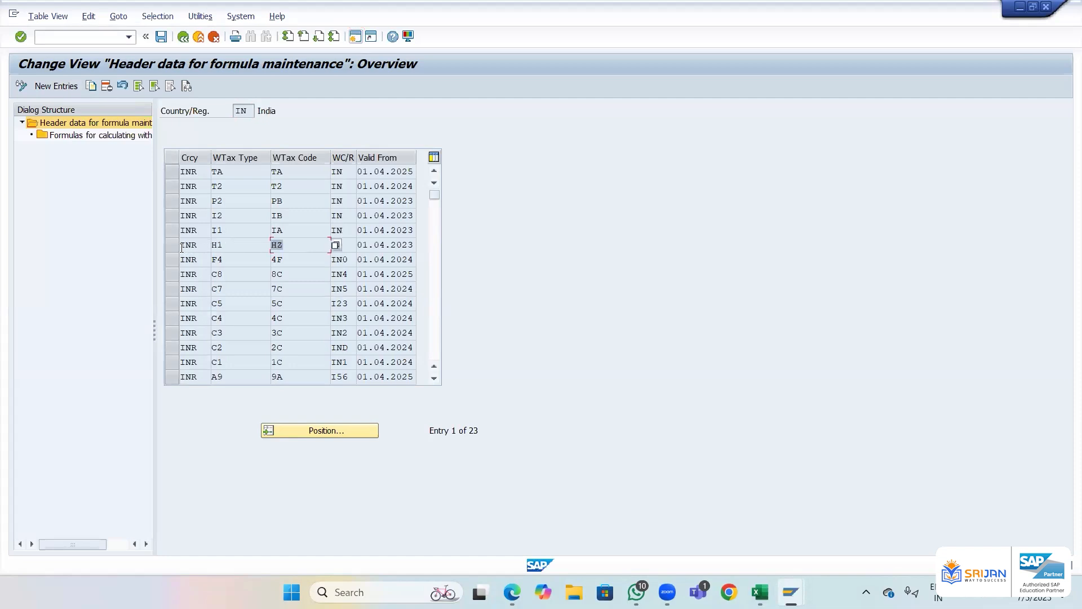
left_click(204, 244)
- Create a new formula header entry with currency INR and open the selection of withholding tax types
left_click(45, 85)
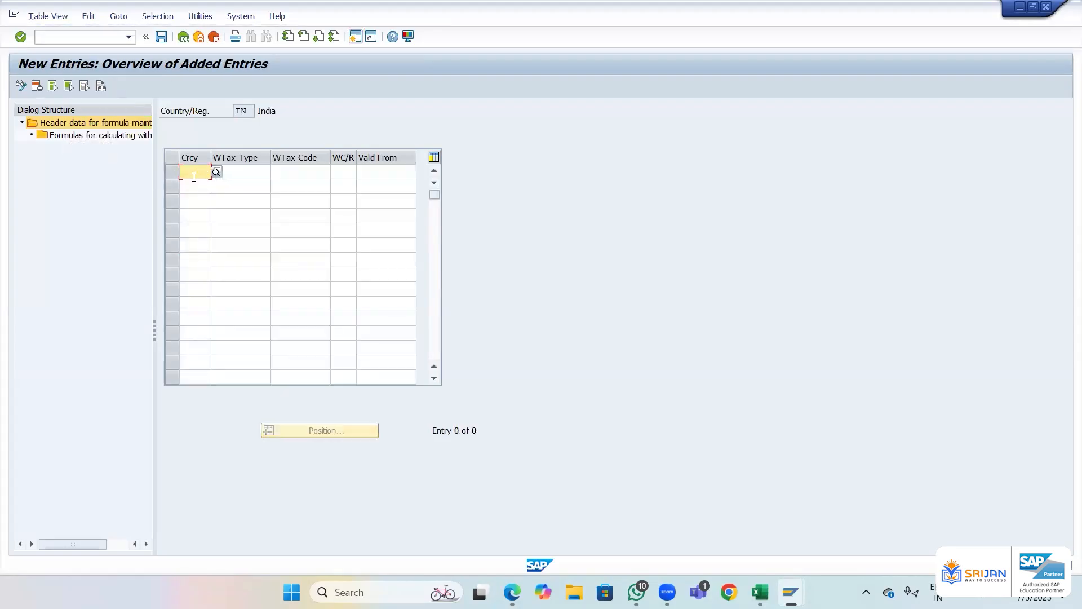
type("INR")
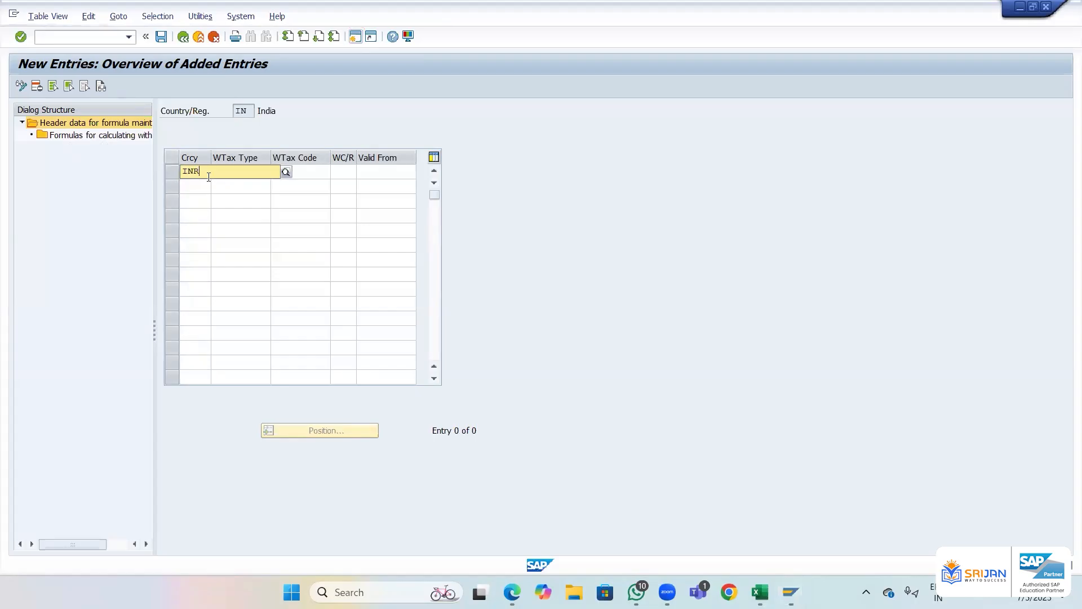
left_click(219, 200)
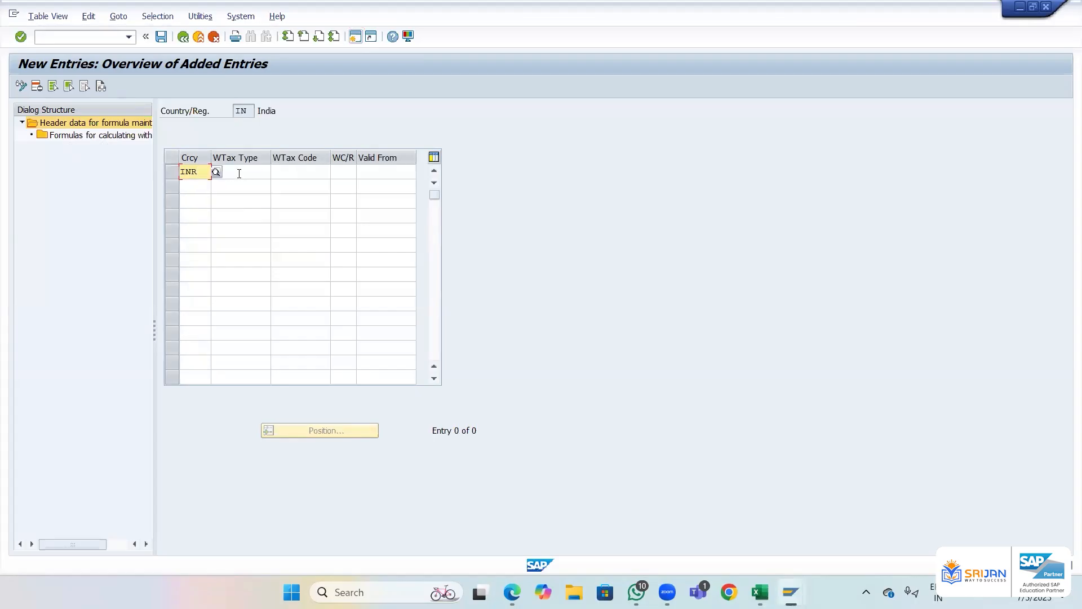
left_click(241, 173)
left_click(275, 171)
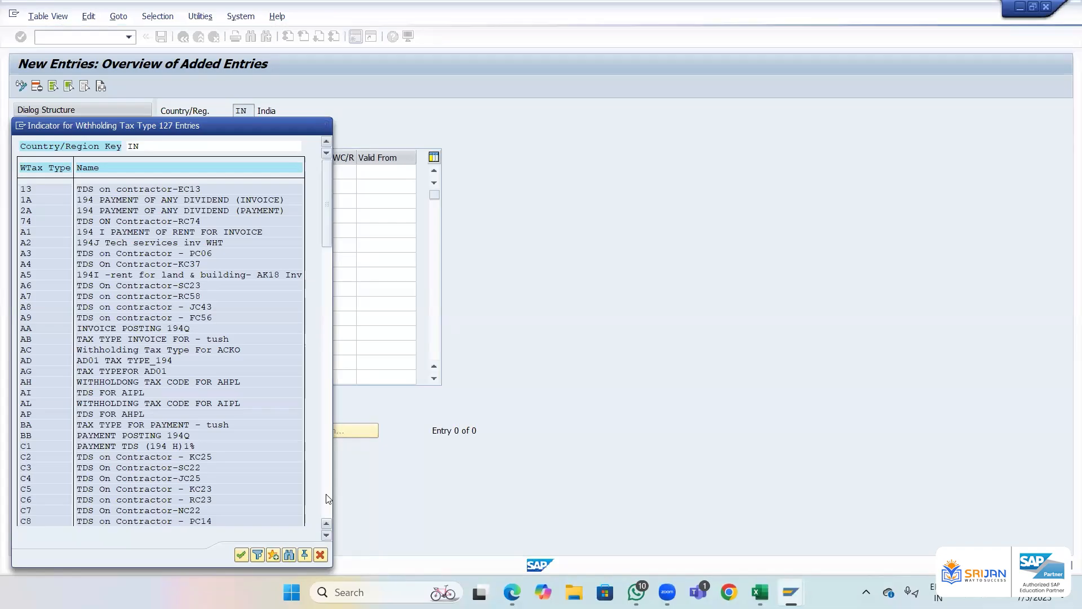
left_click(326, 496)
- In another session, open the Define Withholding Tax Codes activity for country IN and locate the 194I-TDS on Rent (Inv) entry
key("alt+Tab")
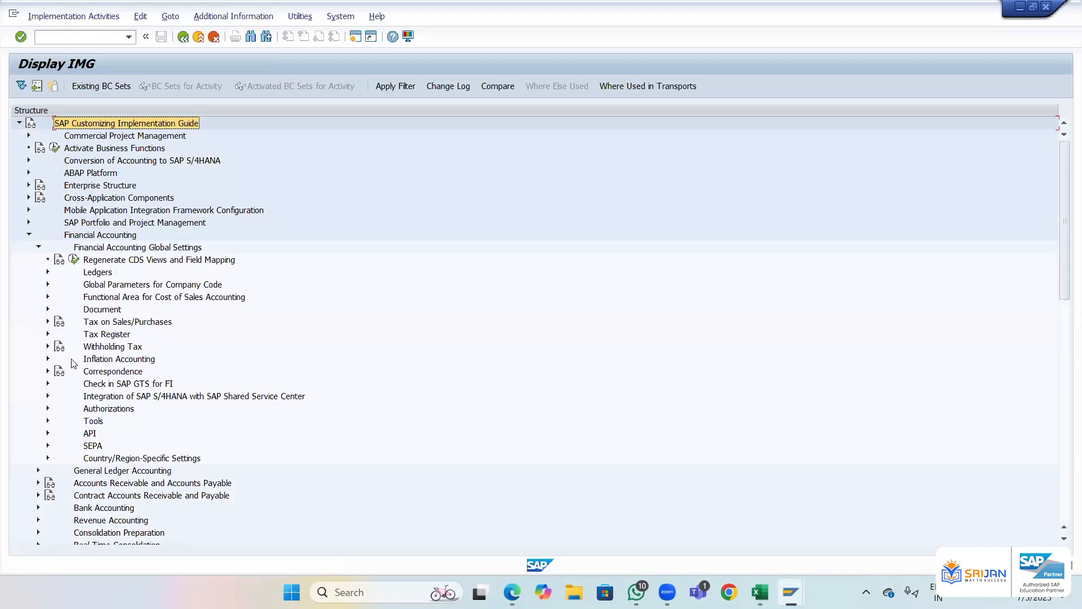
left_click(48, 346)
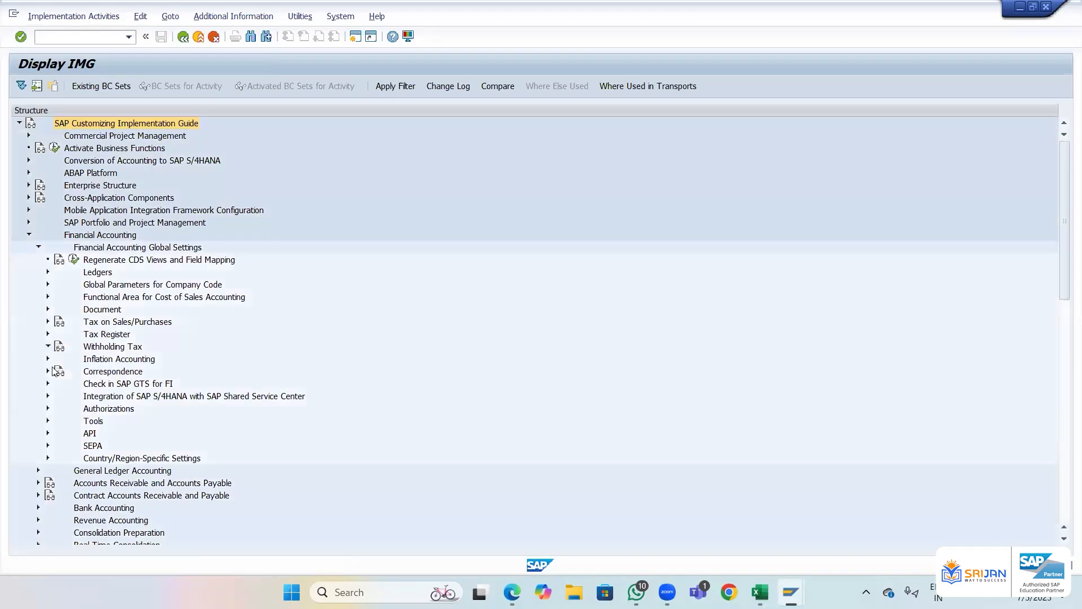
left_click(57, 372)
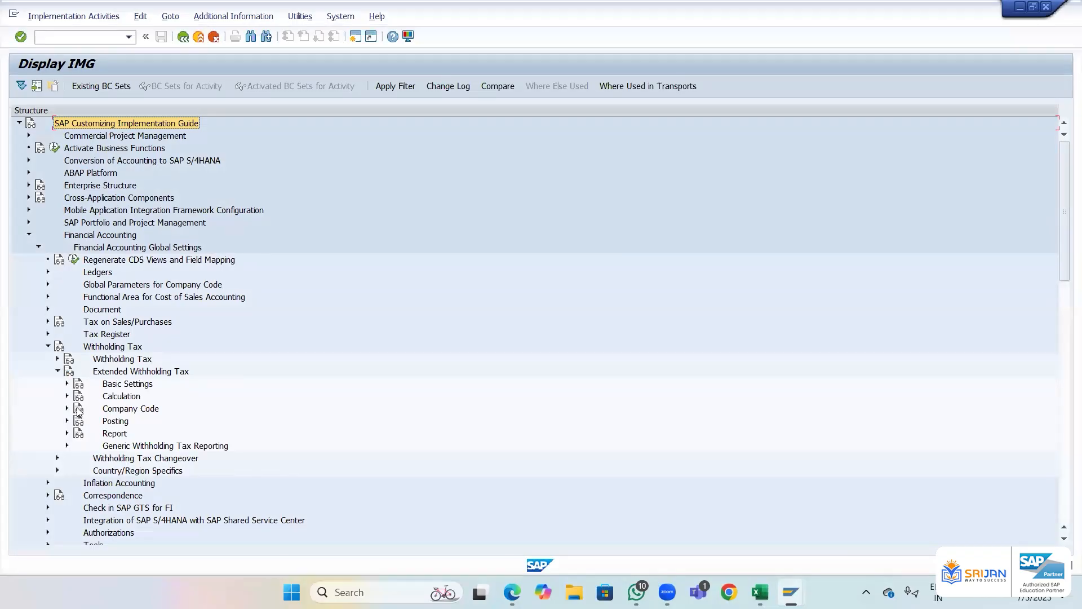
left_click(67, 396)
left_click(77, 408)
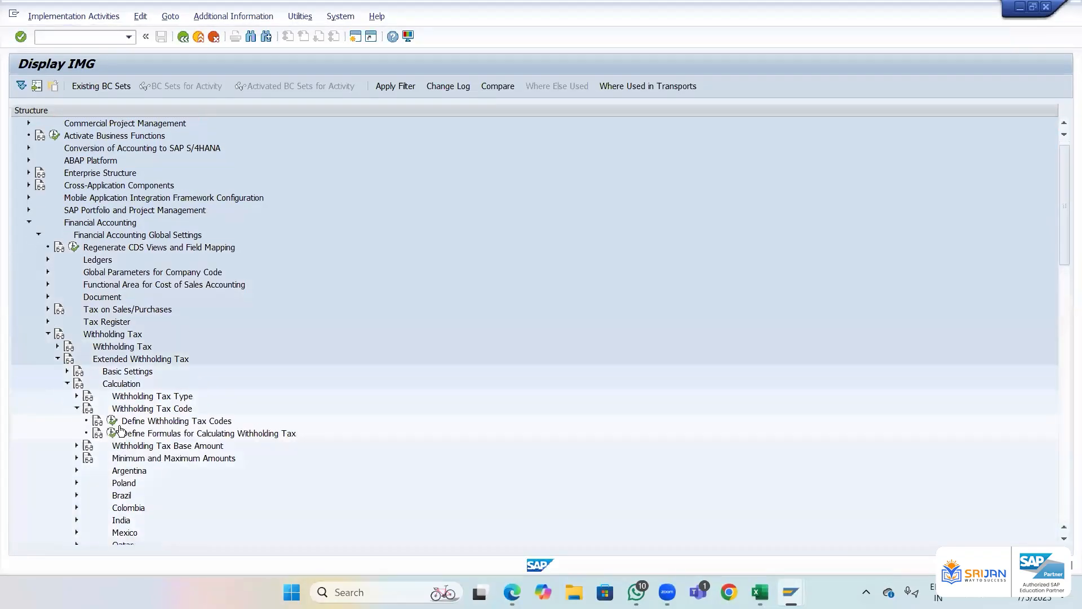
left_click(112, 421)
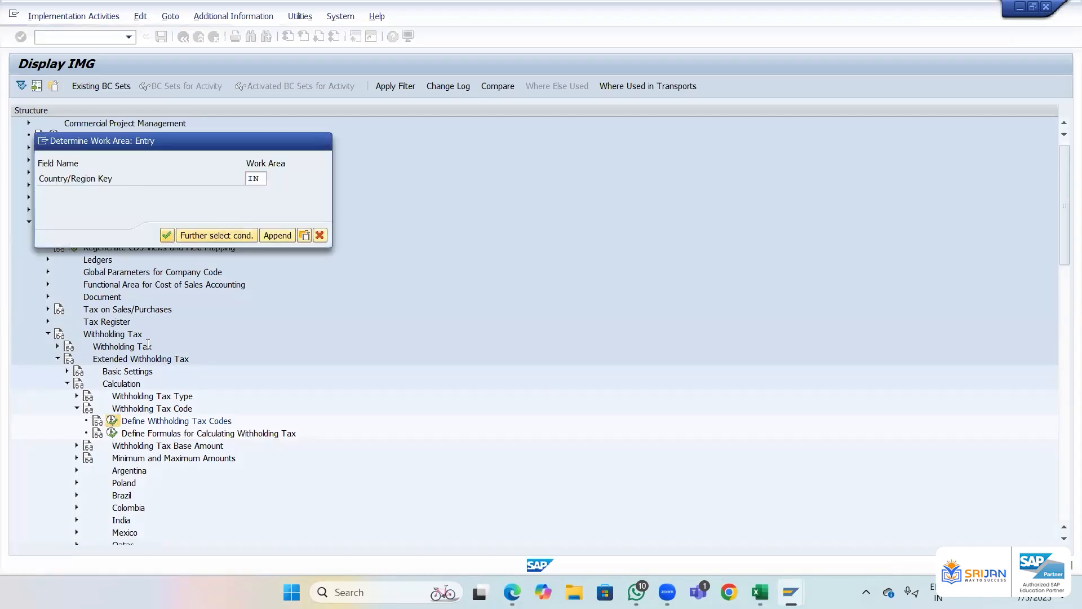
key("Return")
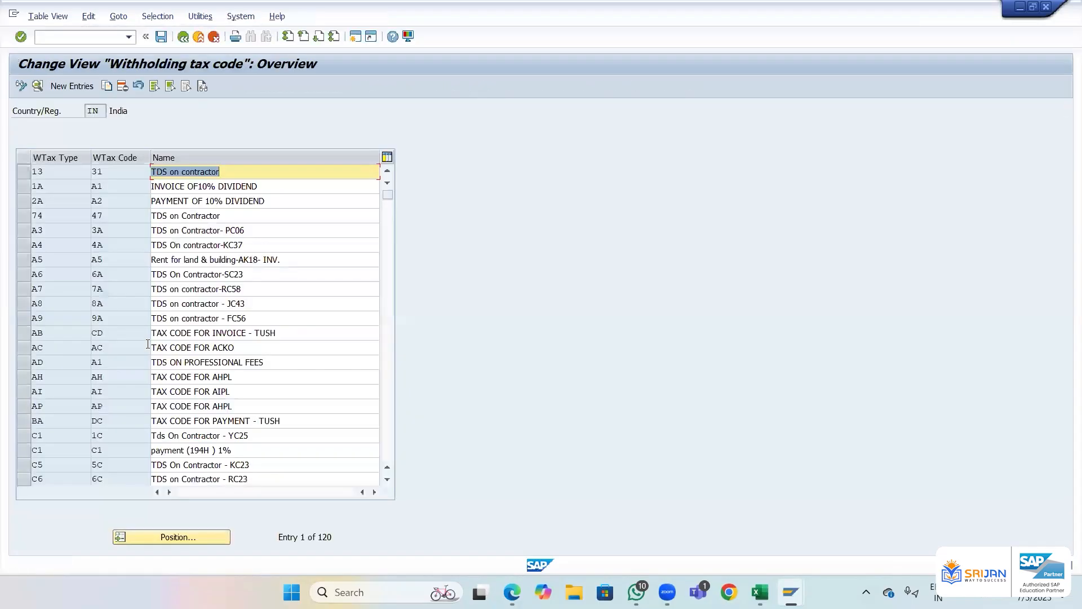
left_click(389, 439)
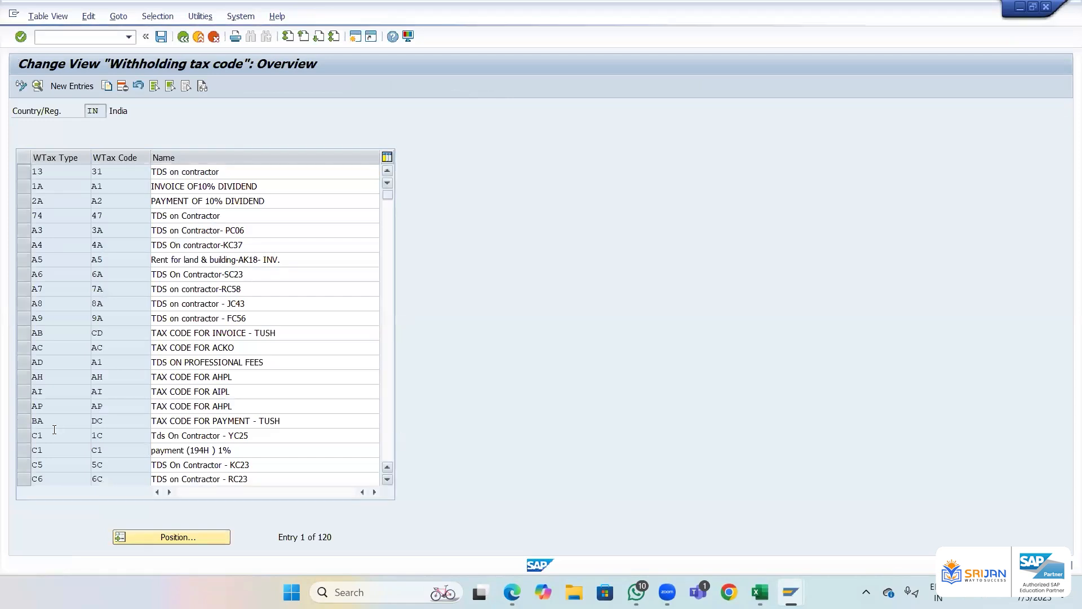
left_click_drag(32, 422, 281, 476)
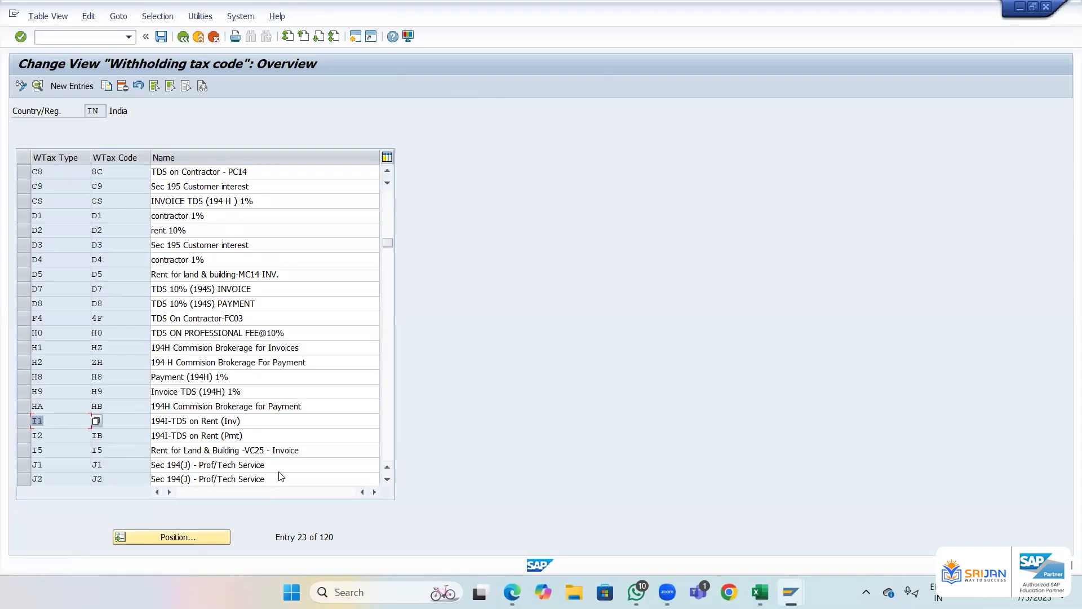
- Switch back to the formula header session and assign withholding tax type I1 and tax code IA to the INR entry
key("alt+Tab")
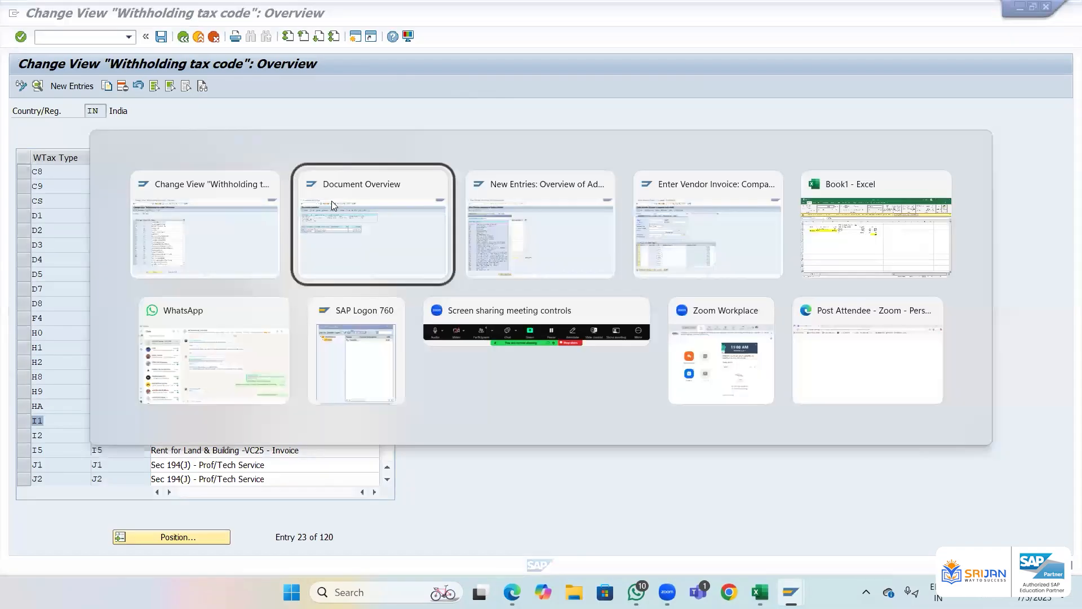
key("alt+Tab")
left_click(326, 128)
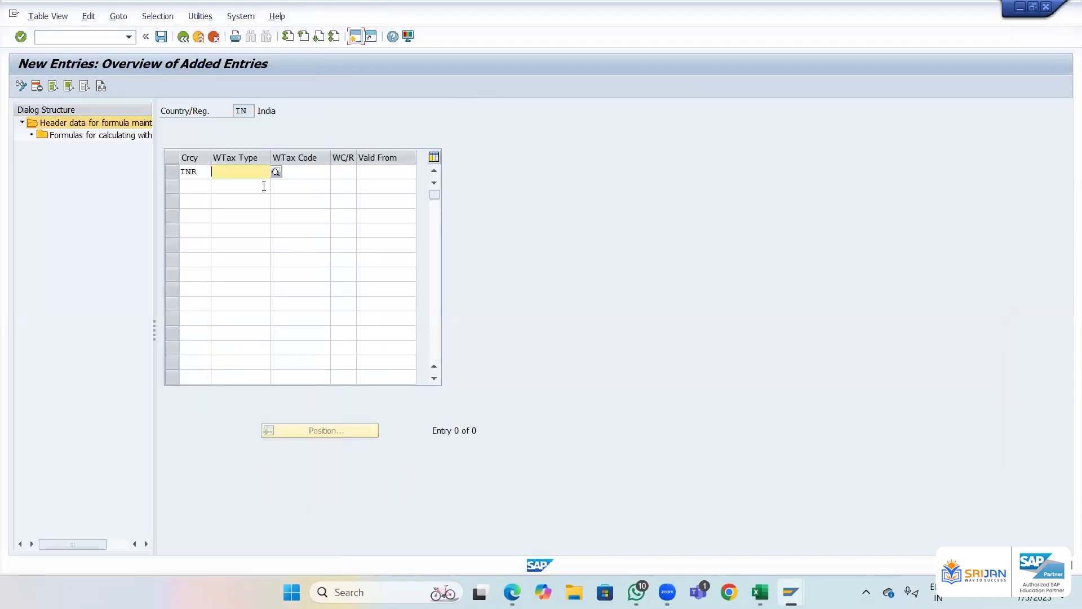
type("I1")
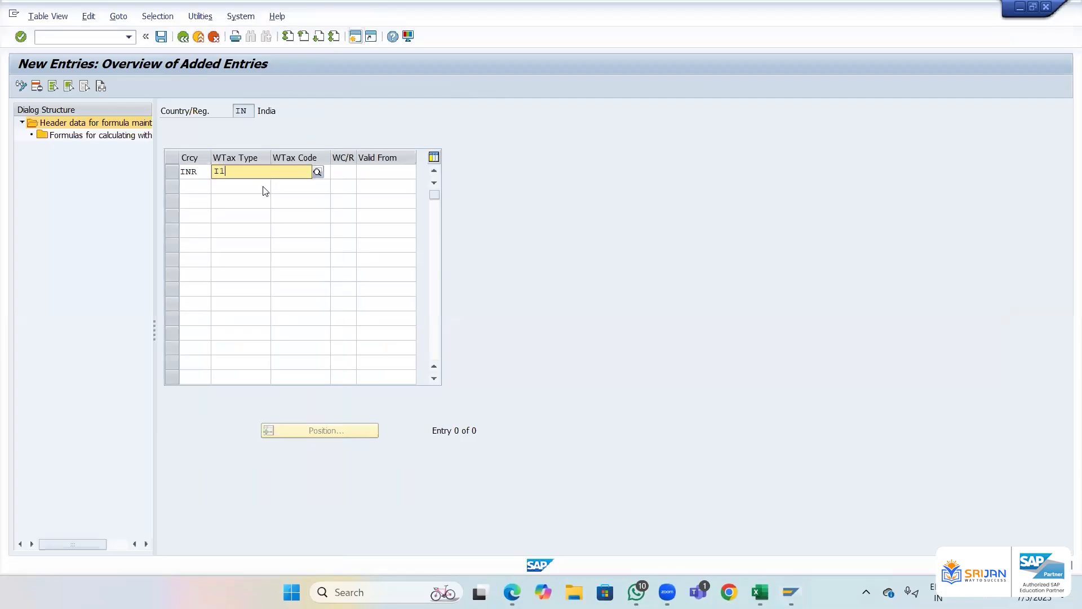
left_click(304, 200)
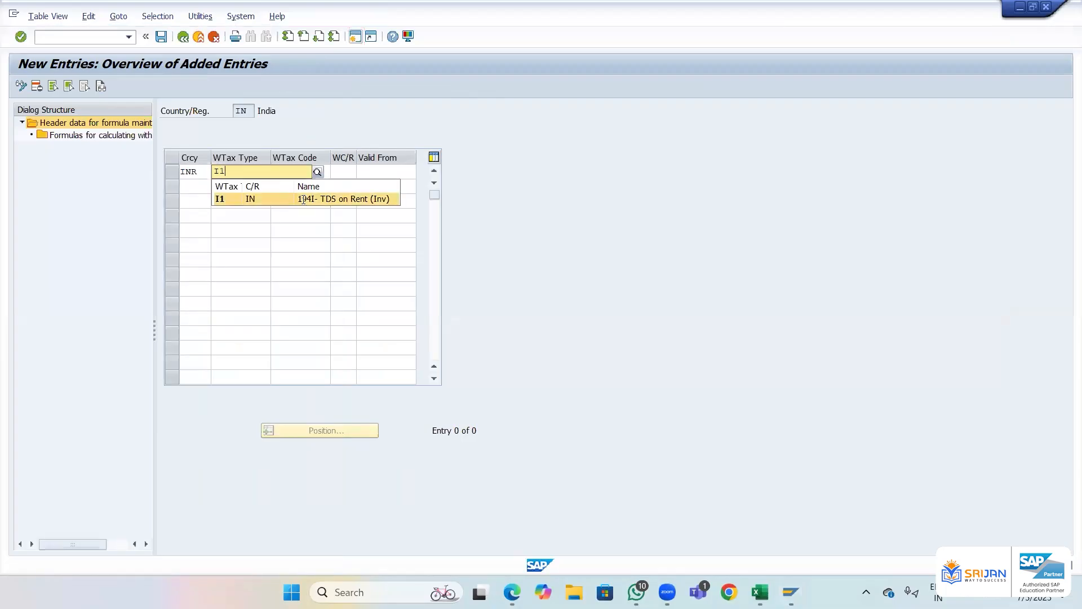
key("Tab")
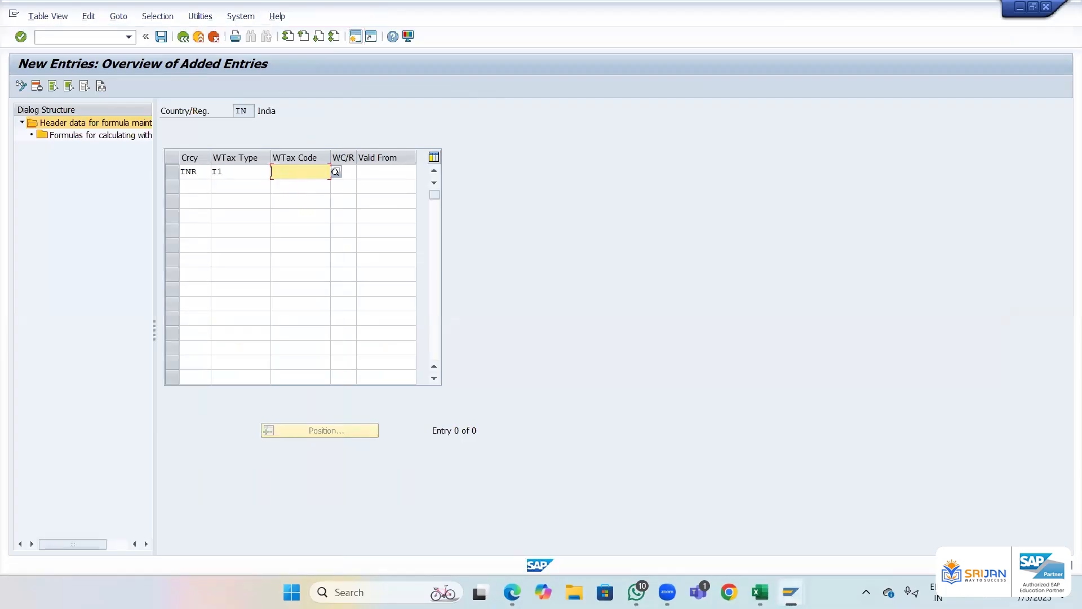
type("IA")
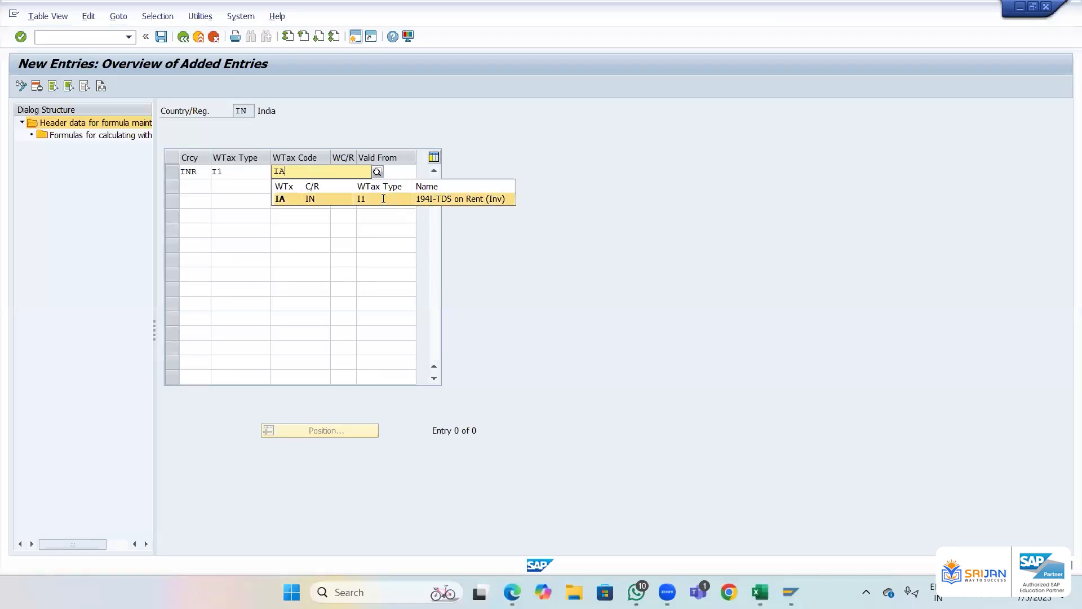
left_click(383, 198)
- Set the header entry's valid-from date to 01.04.2023 and save it under the Fiscal Year Creation customizing request
left_click(376, 172)
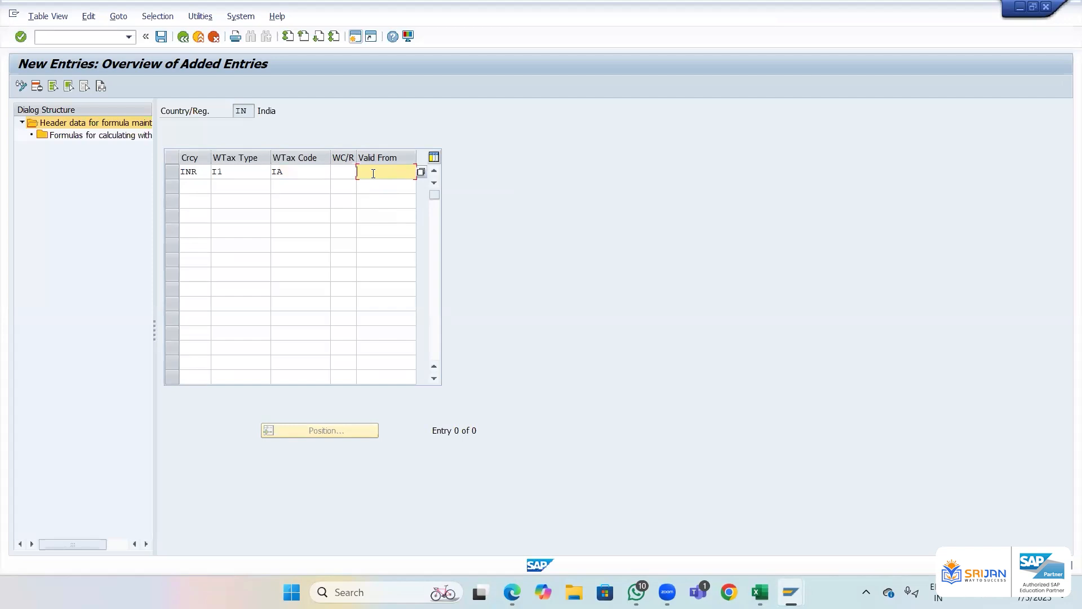
type("01")
key("Down")
key("Return")
left_click(346, 175)
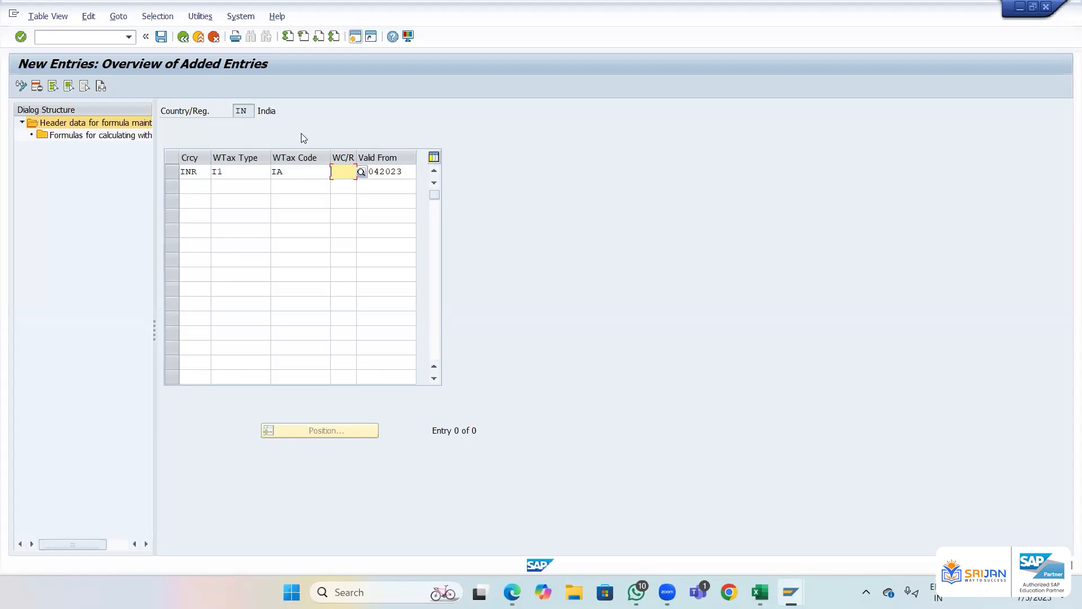
left_click(163, 37)
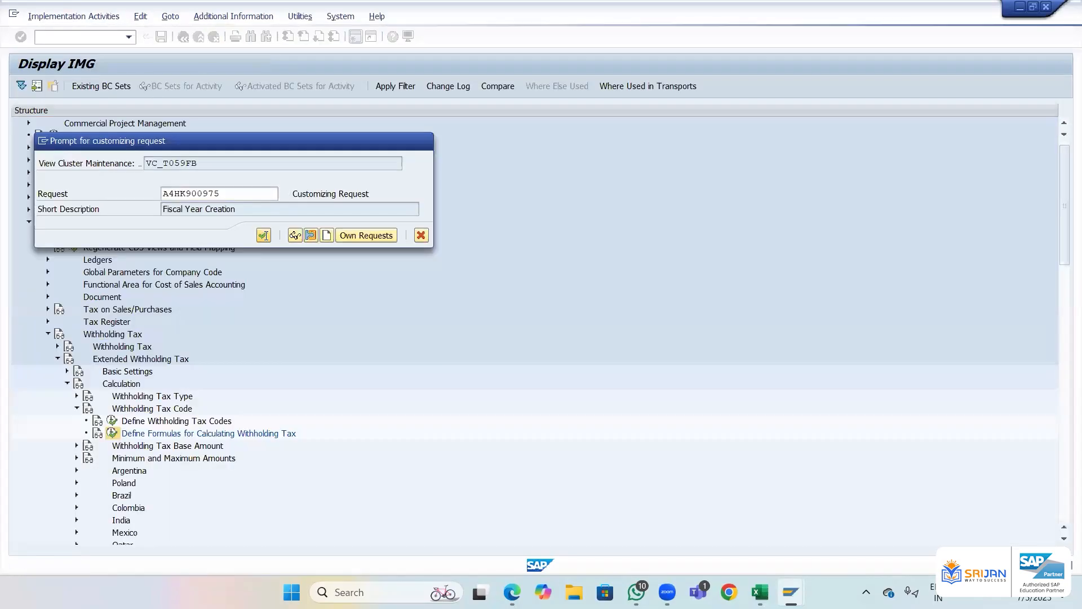
left_click(265, 235)
- Open the calculation formulas for the saved I1/IA header entry and start new entries
left_click(172, 171)
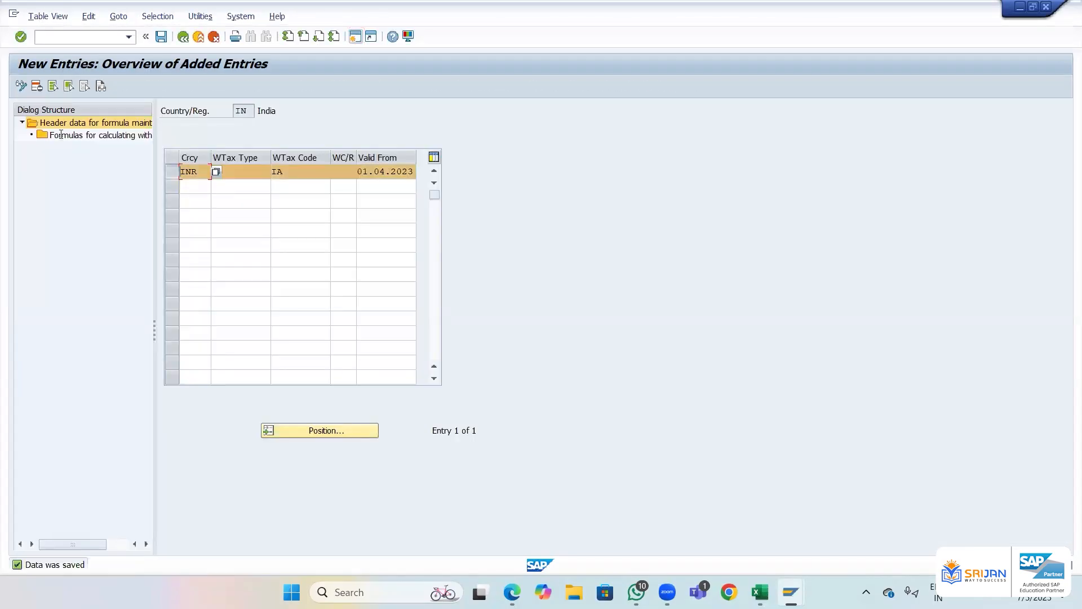
double_click(61, 136)
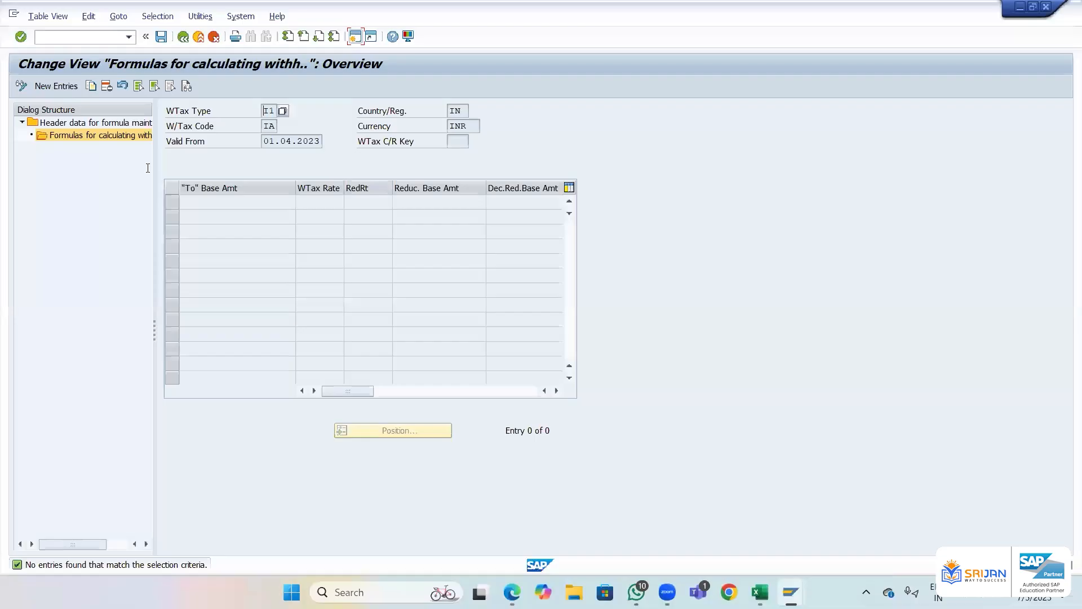
left_click(56, 86)
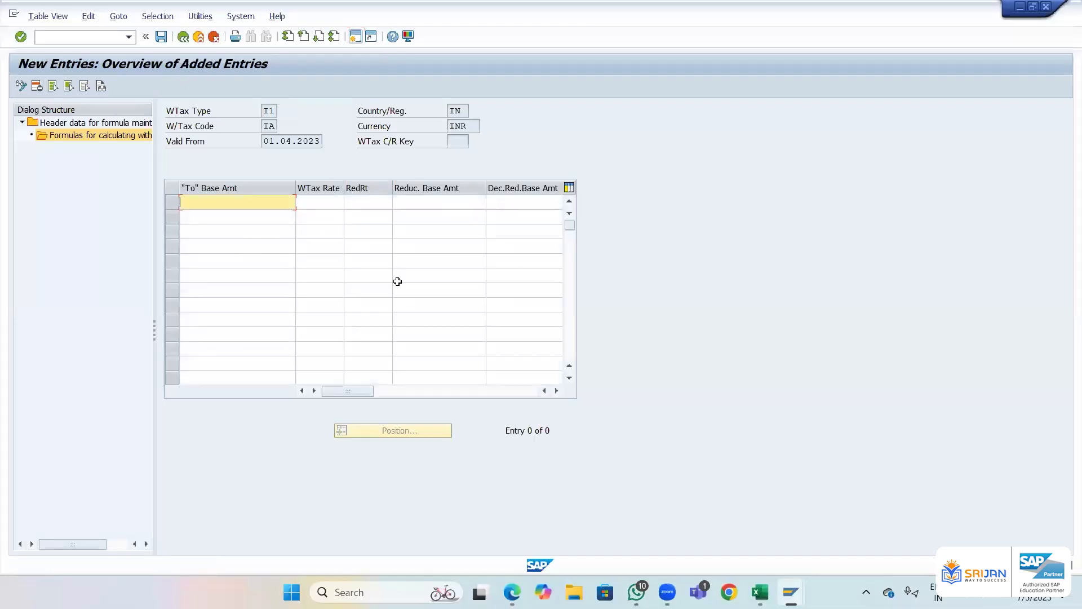
- Check Base 1 in the Excel workbook, and in SAP enter the first formula row with "To" base amount 20000 and WTax rate 5
key("alt+Tab")
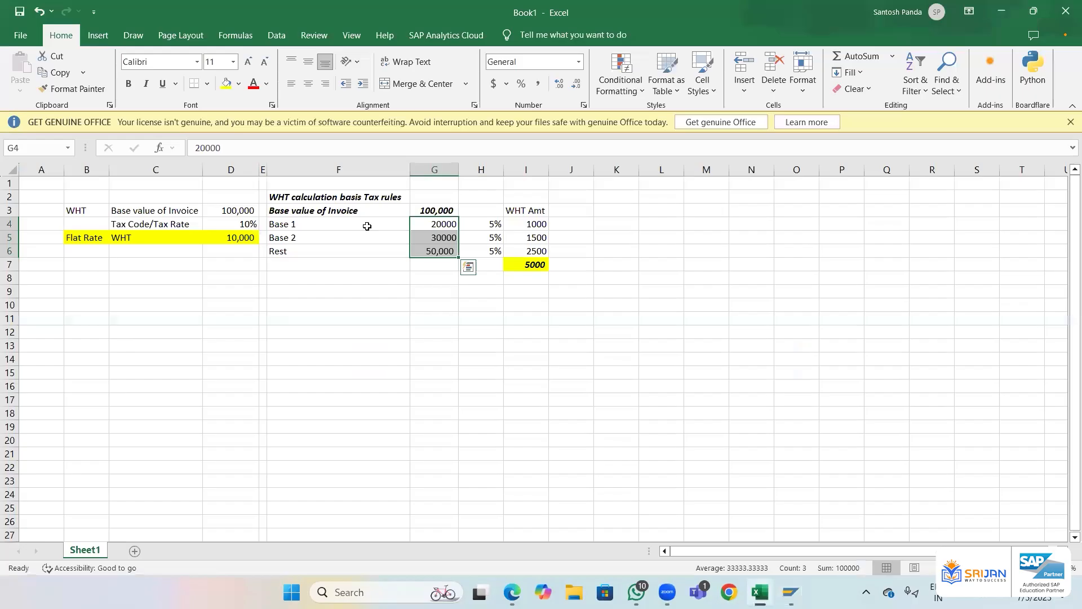
left_click(339, 305)
left_click_drag(321, 212, 432, 251)
left_click(321, 225)
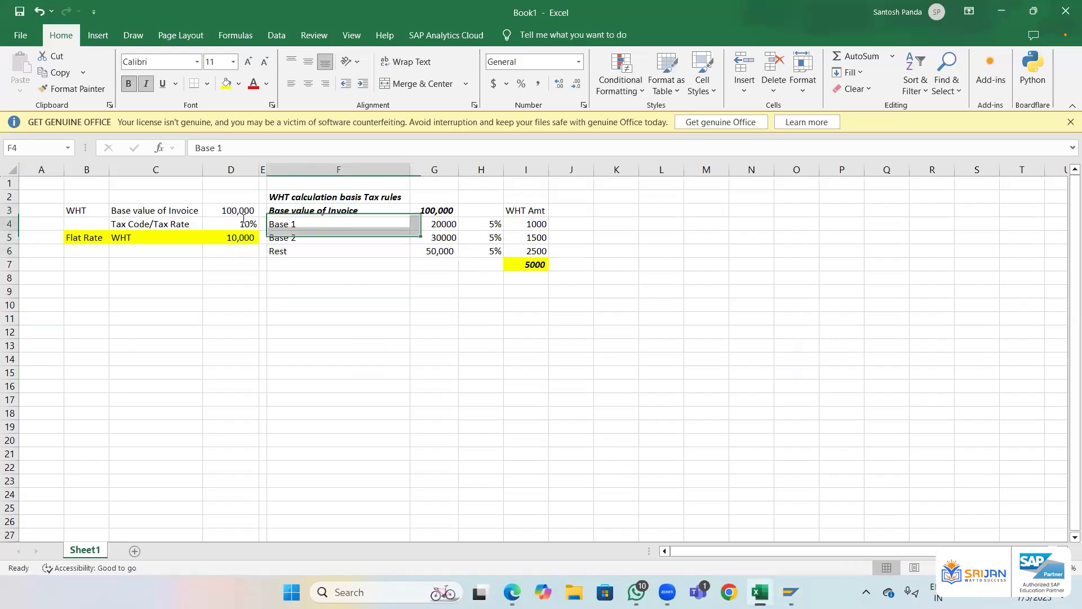
key("alt+Tab")
type("20000")
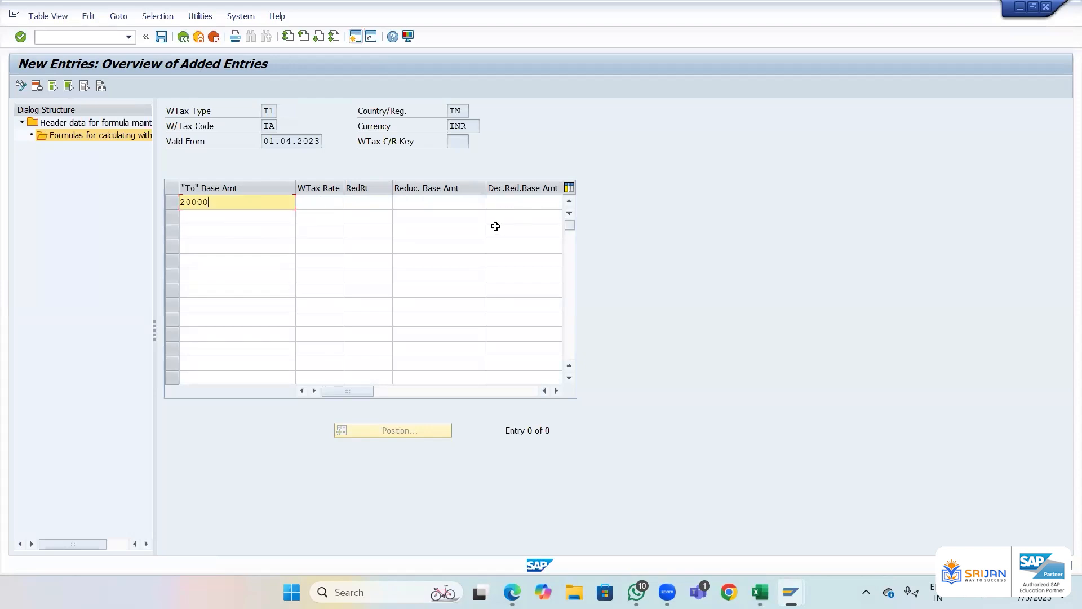
key("Tab")
type("10")
key("alt+Tab")
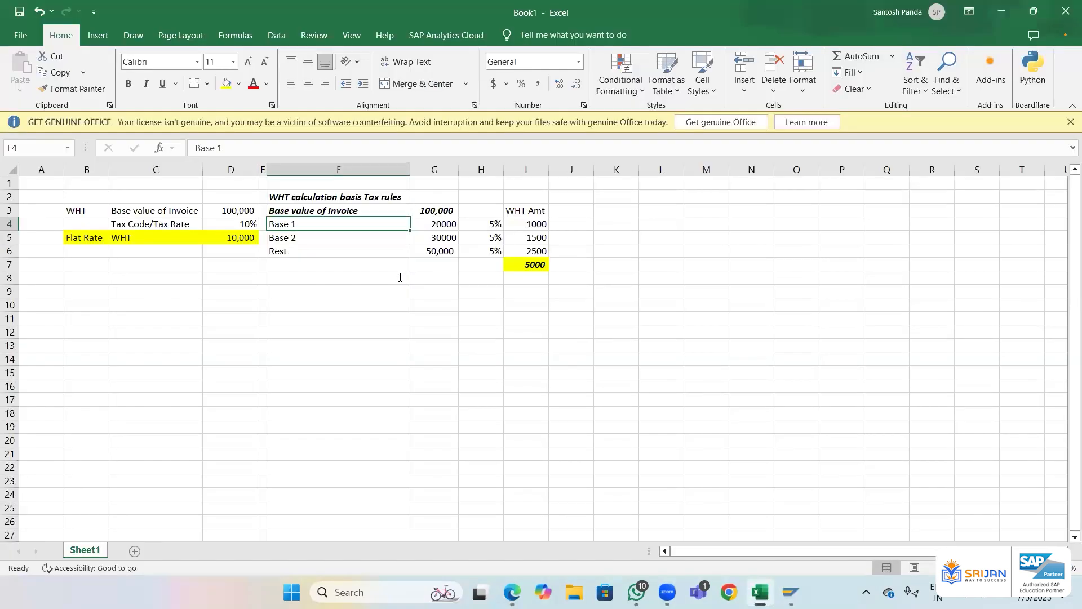
key("alt+Tab")
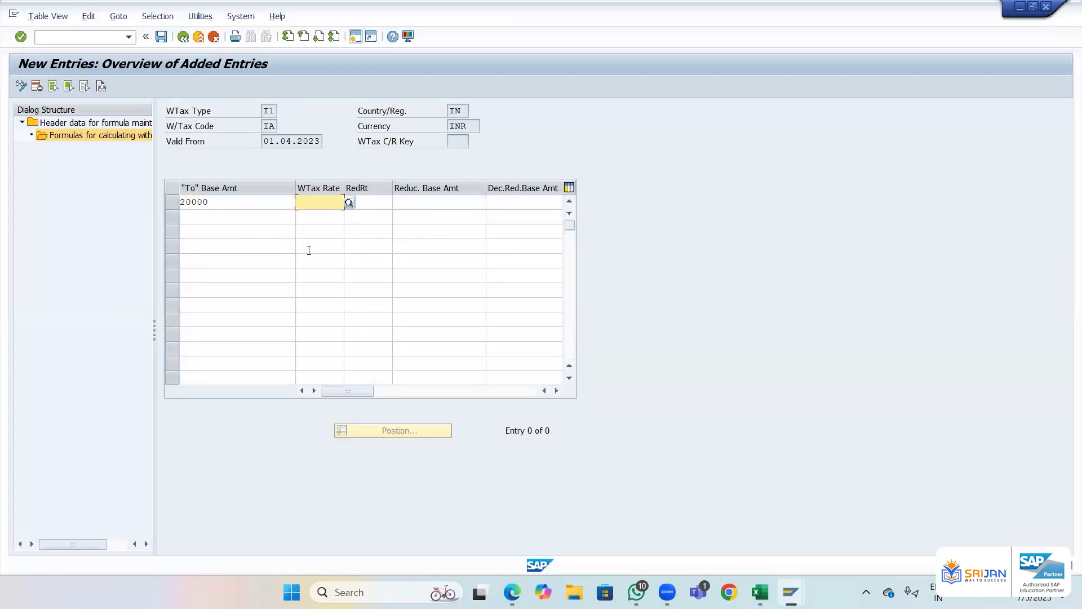
type("5")
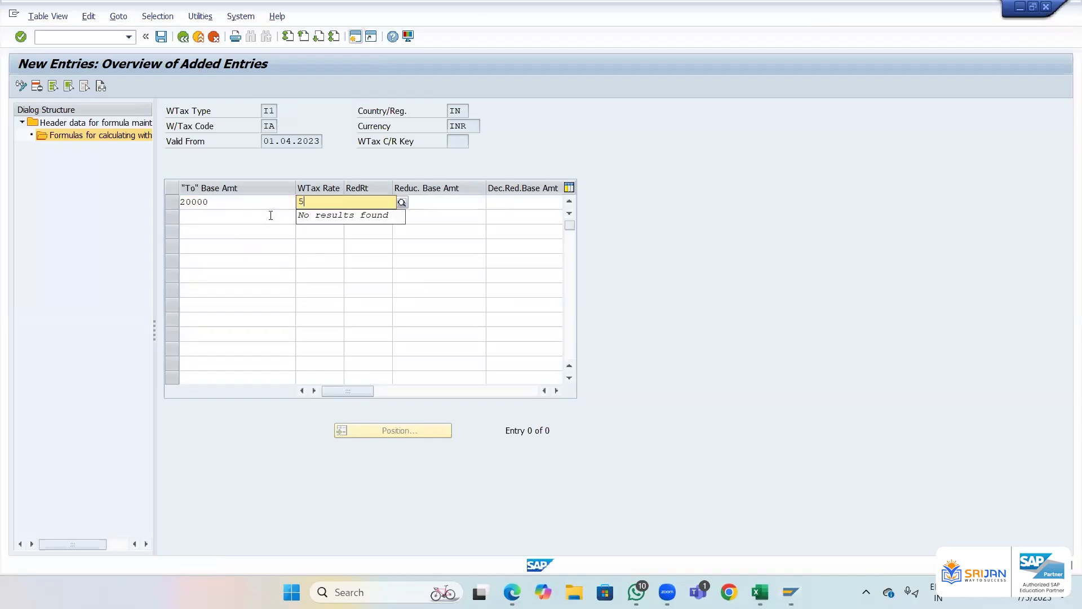
left_click(224, 213)
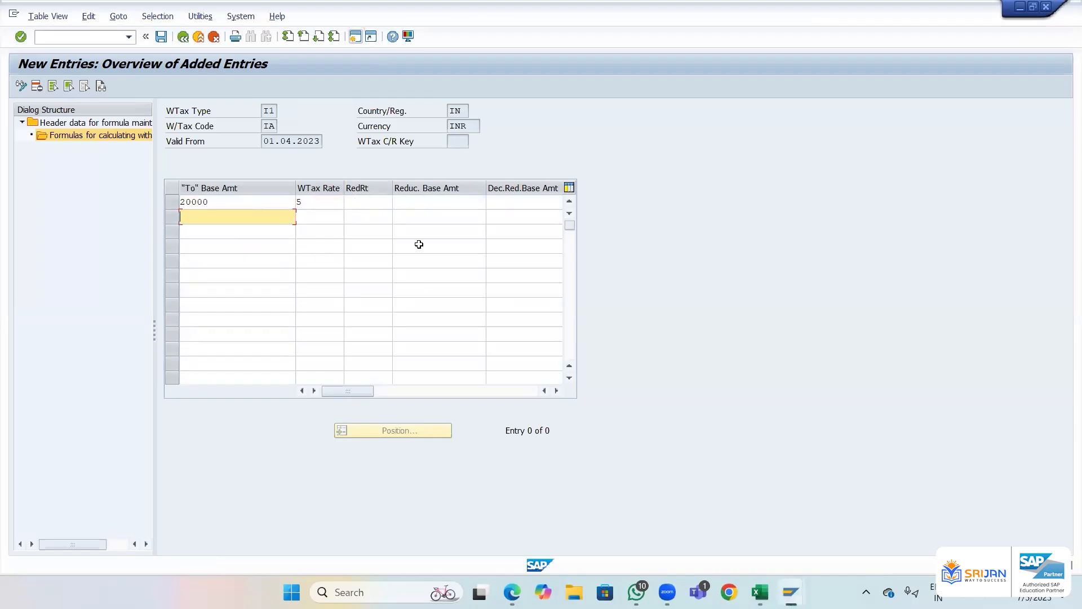
- Check Base 2 in Excel, and in SAP enter the second formula row with "To" base amount 50000 and reduction base amount 20000
key("alt+Tab")
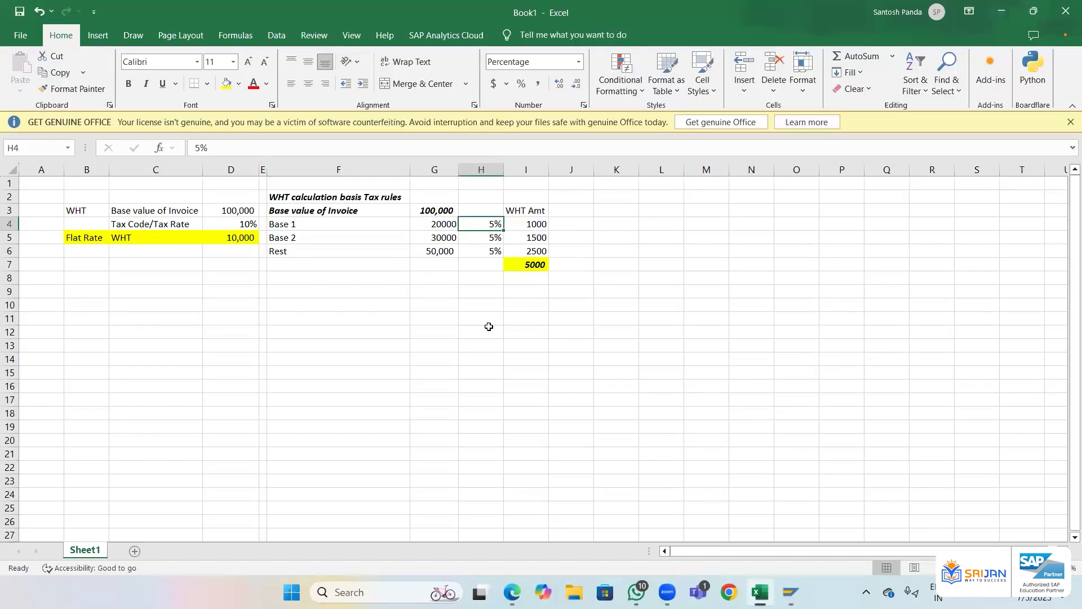
key("Left")
key("Down")
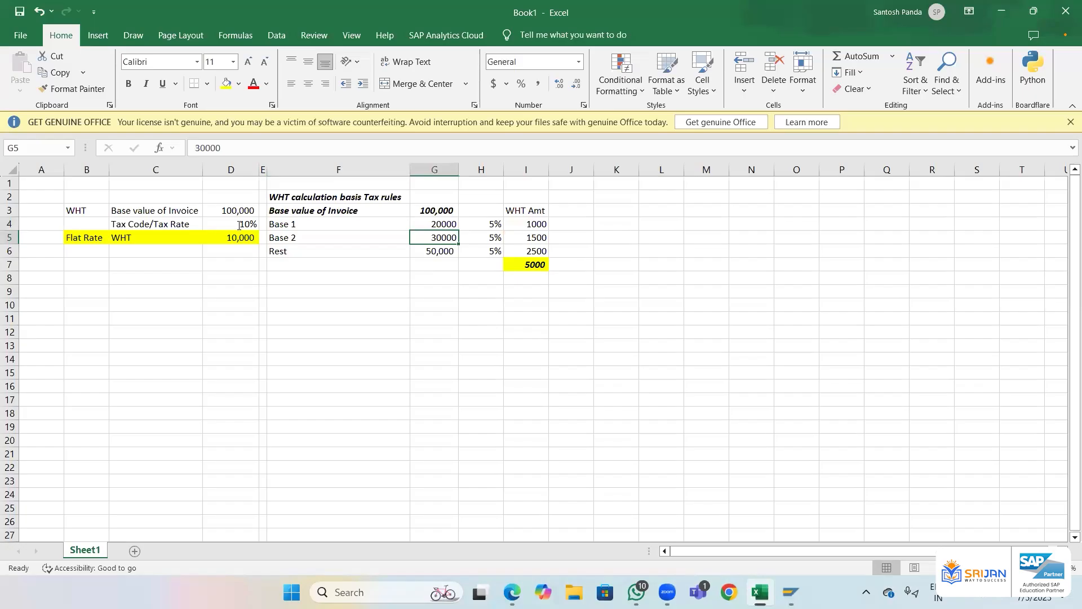
key("alt+Tab")
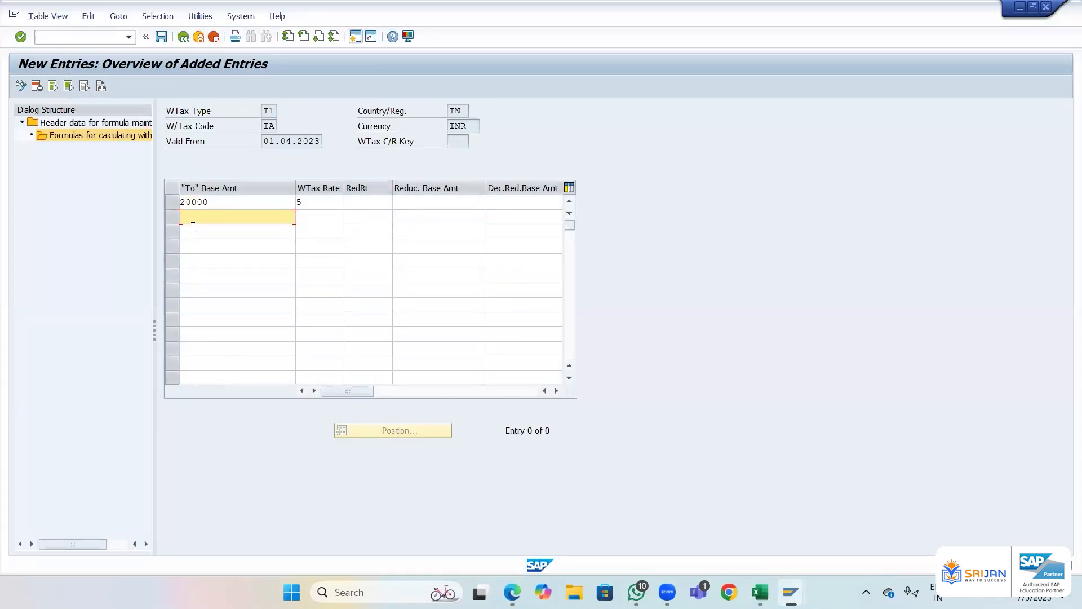
type("50000")
left_click(418, 218)
type("20000")
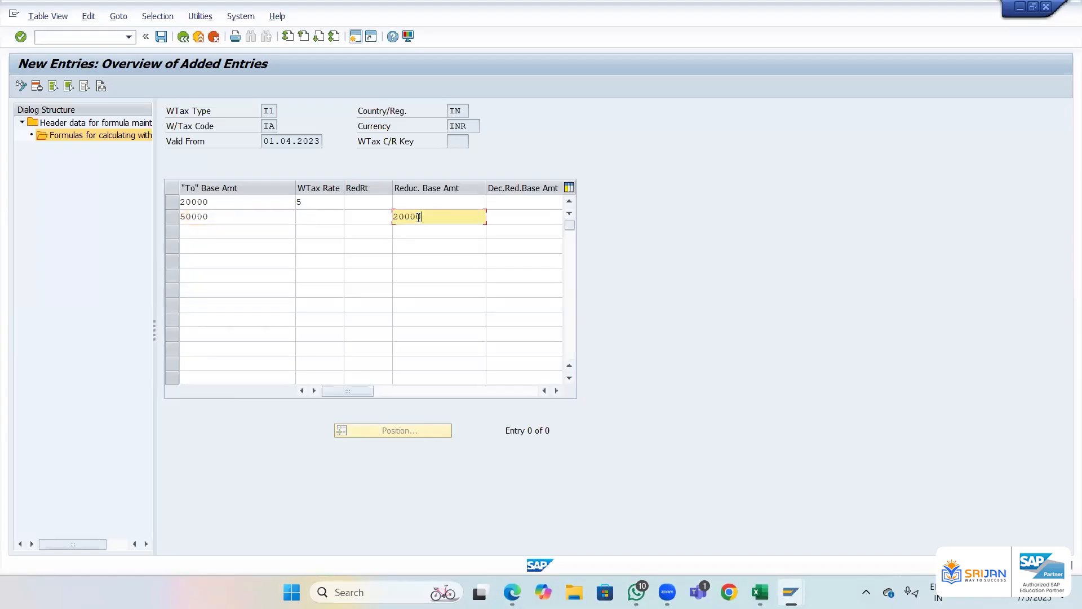
- Set the WTax rate of the 50000 formula row to 5
left_click(254, 217)
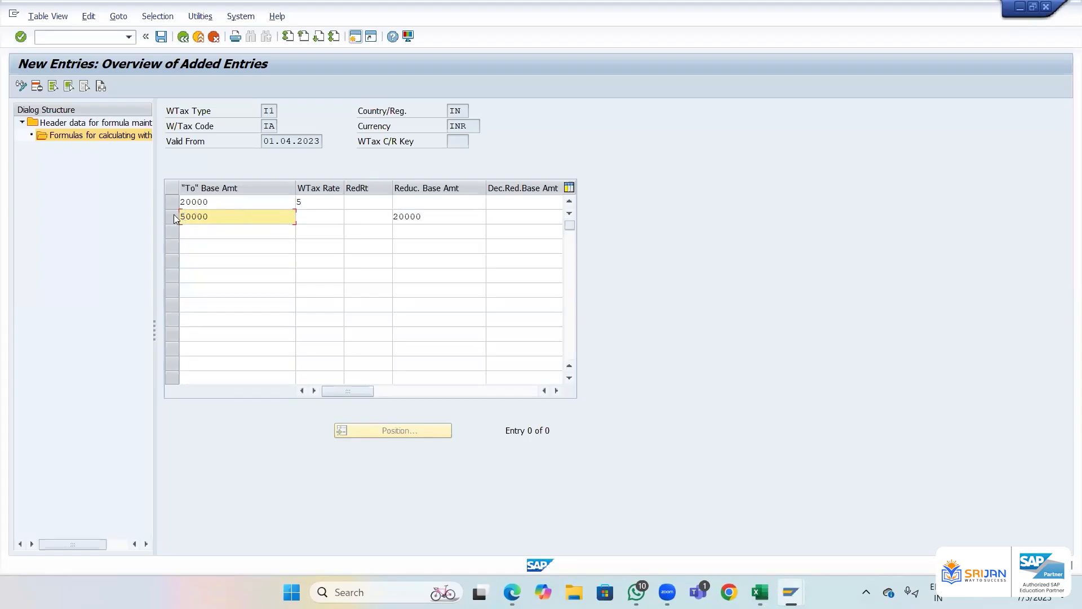
key("Home")
left_click(444, 217)
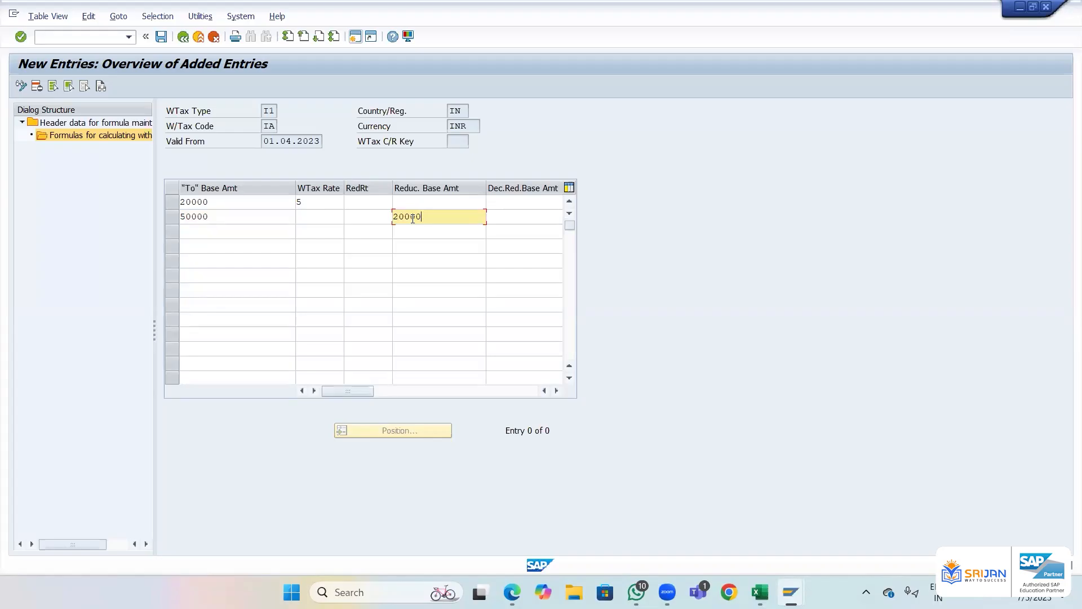
left_click(303, 215)
type("5")
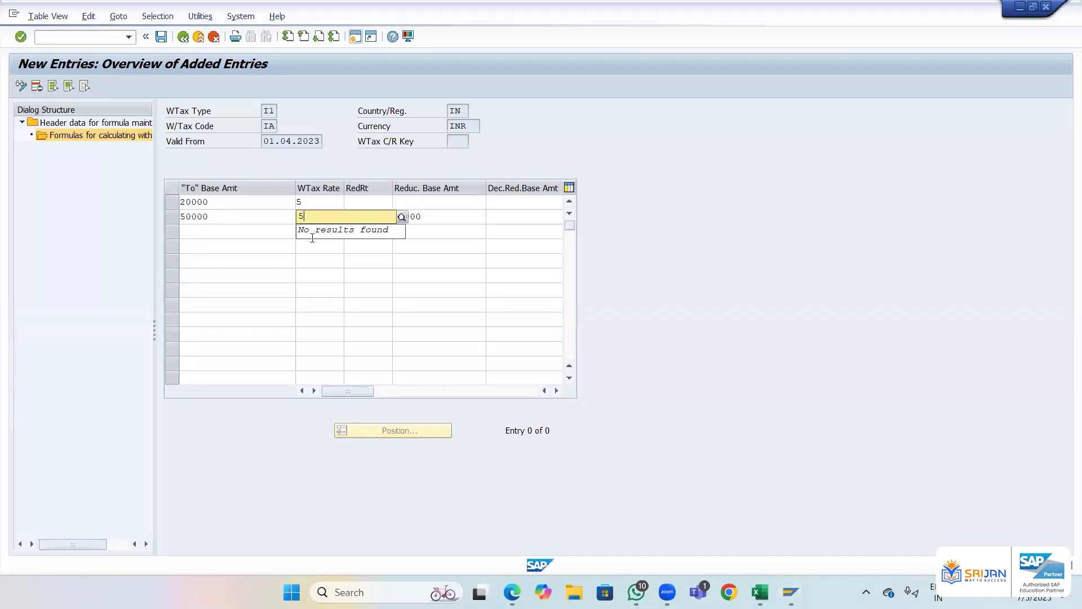
left_click(238, 231)
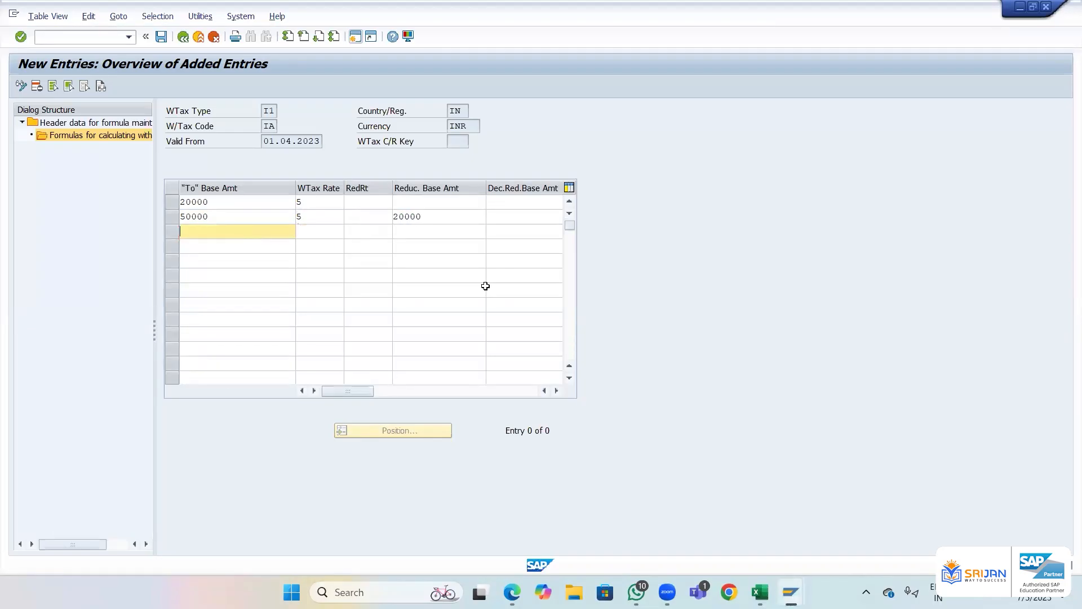
key("alt+Tab")
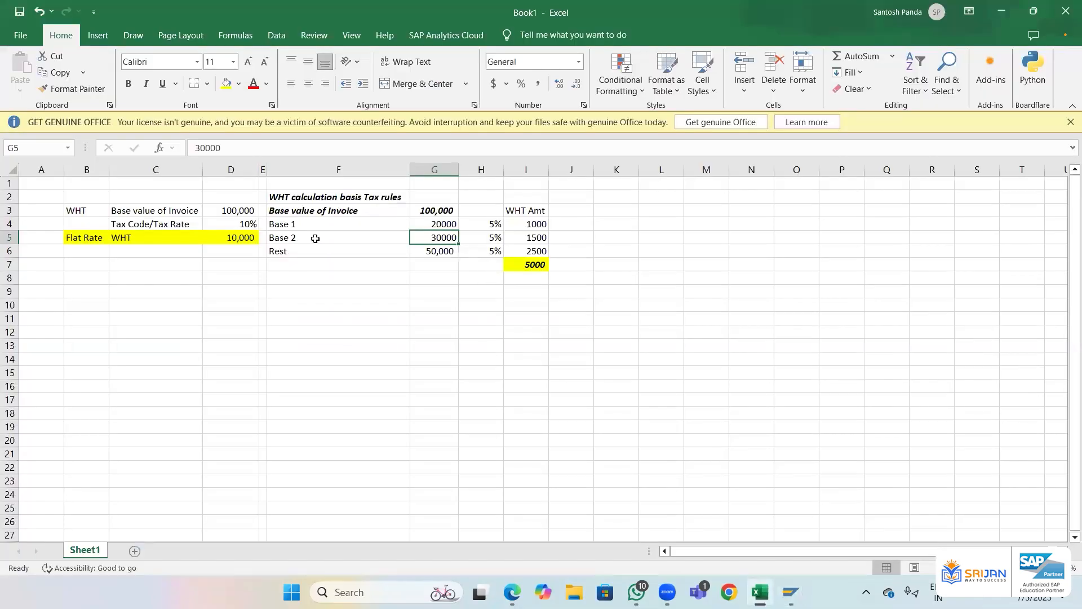
left_click_drag(366, 241, 527, 237)
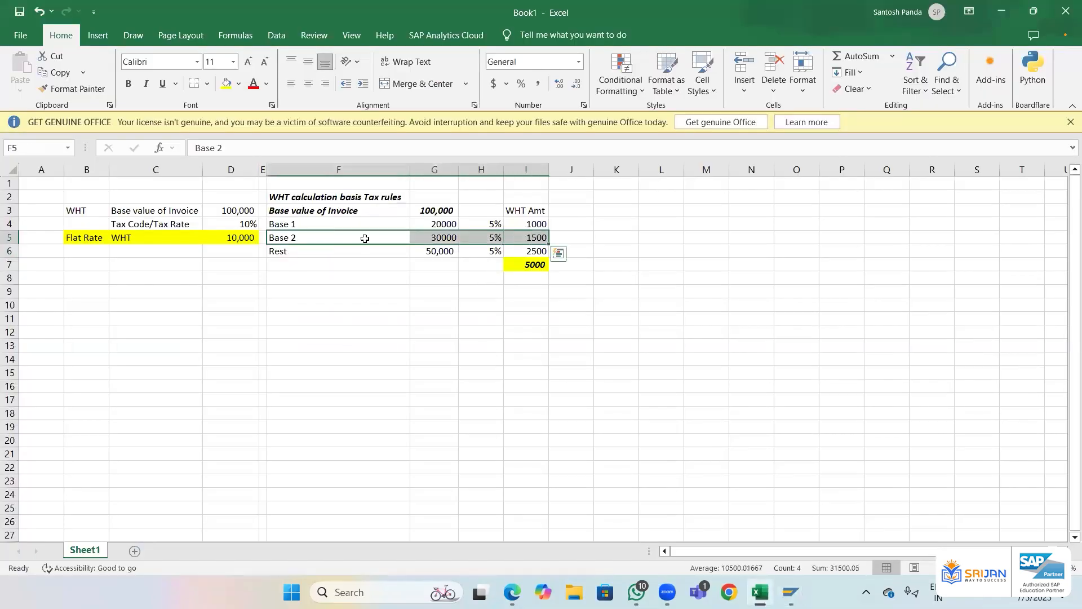
left_click(328, 252)
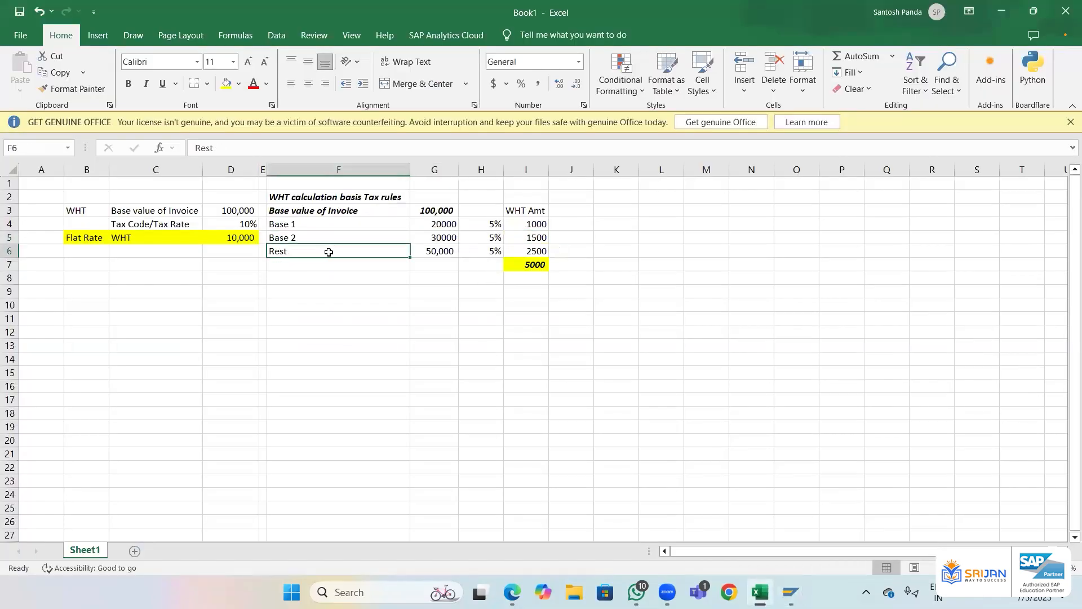
key("alt+Tab")
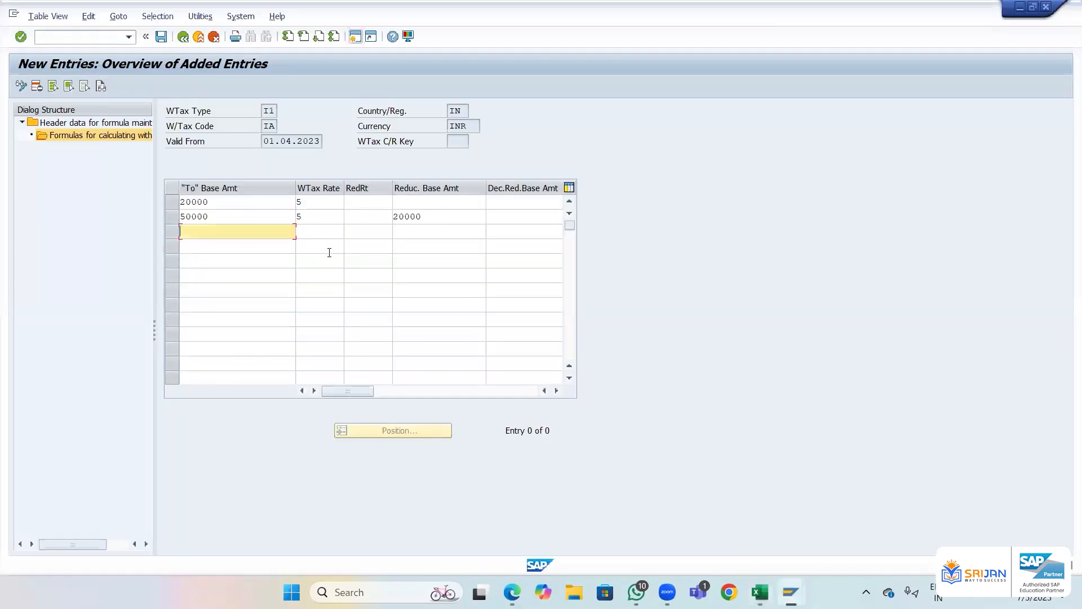
key("BackSpace")
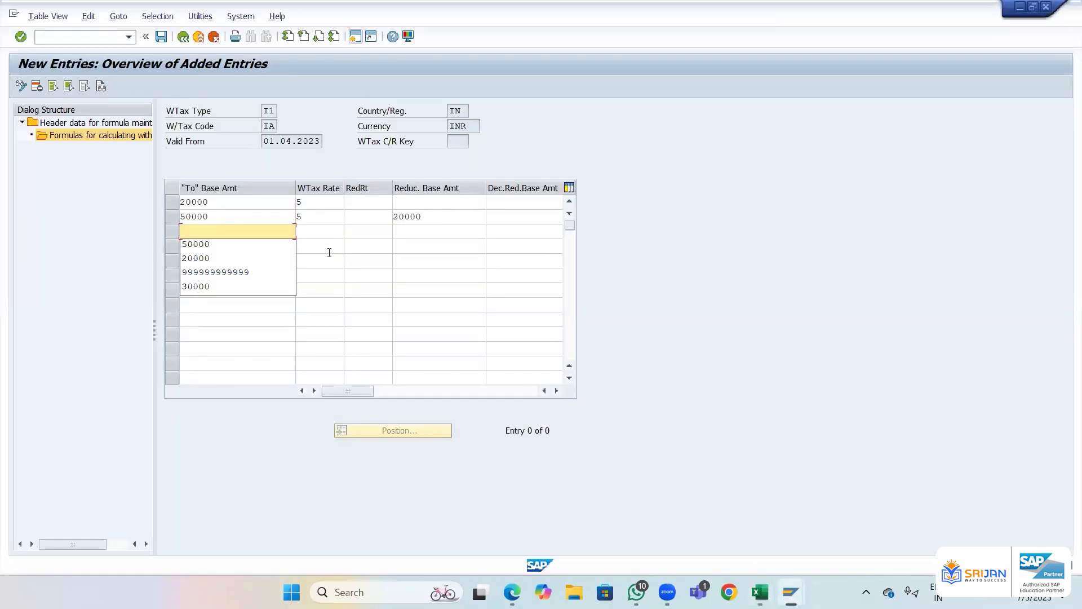
key("Down")
key("Down")
key("Down")
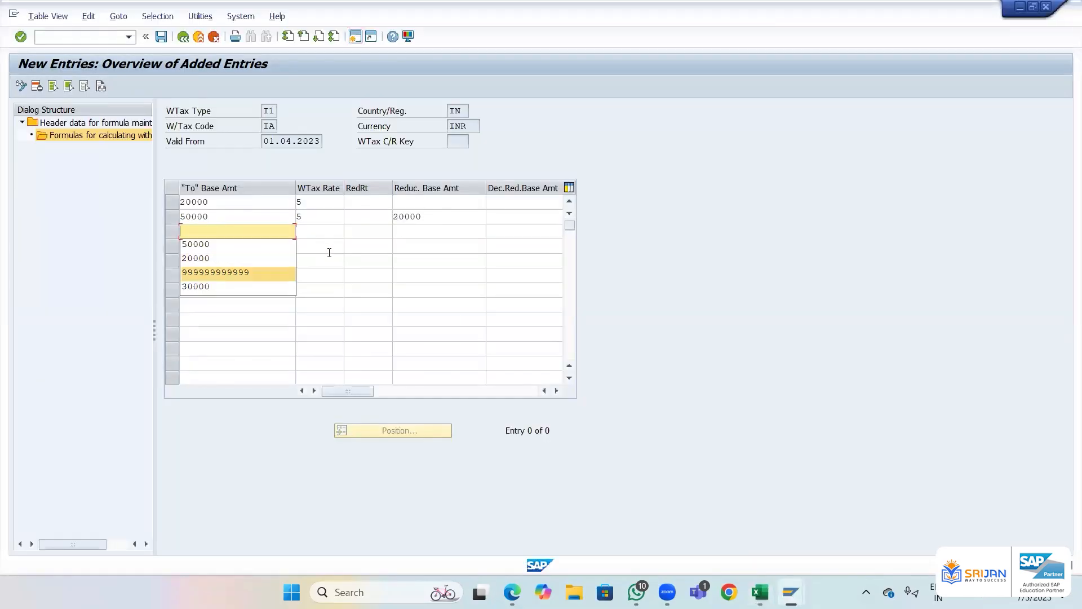
key("Return")
key("Tab")
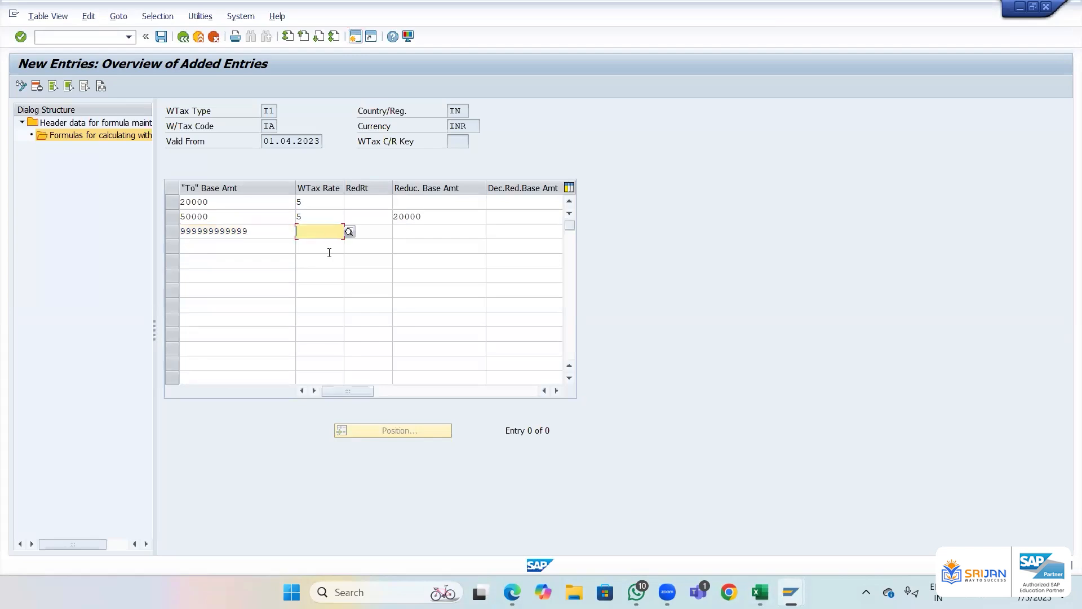
type("5")
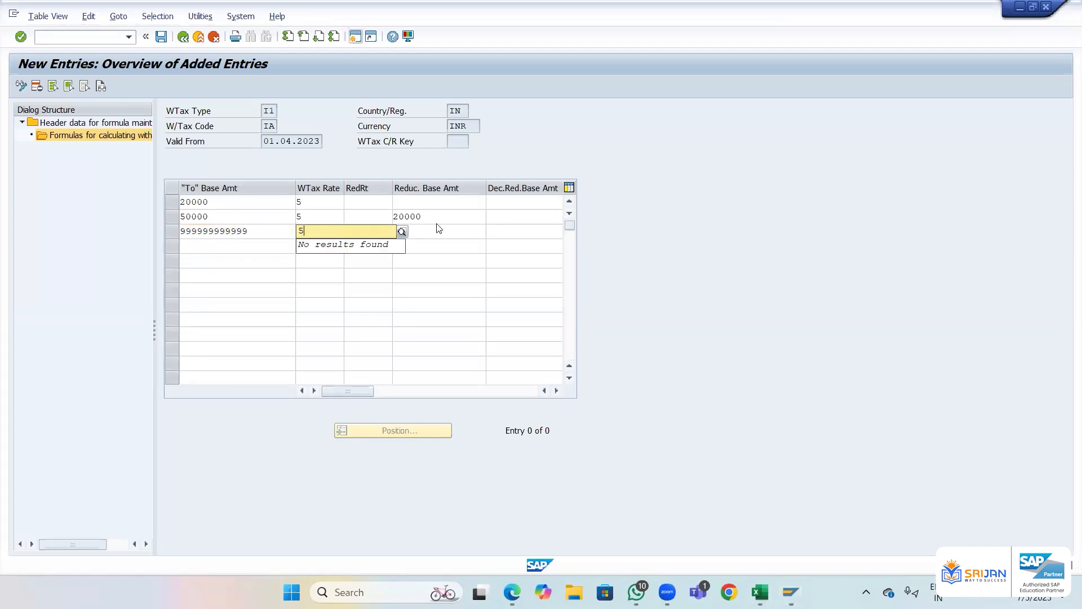
- Set the reduction base amount of the third formula row to 50000 and save the formula entries
left_click(445, 232)
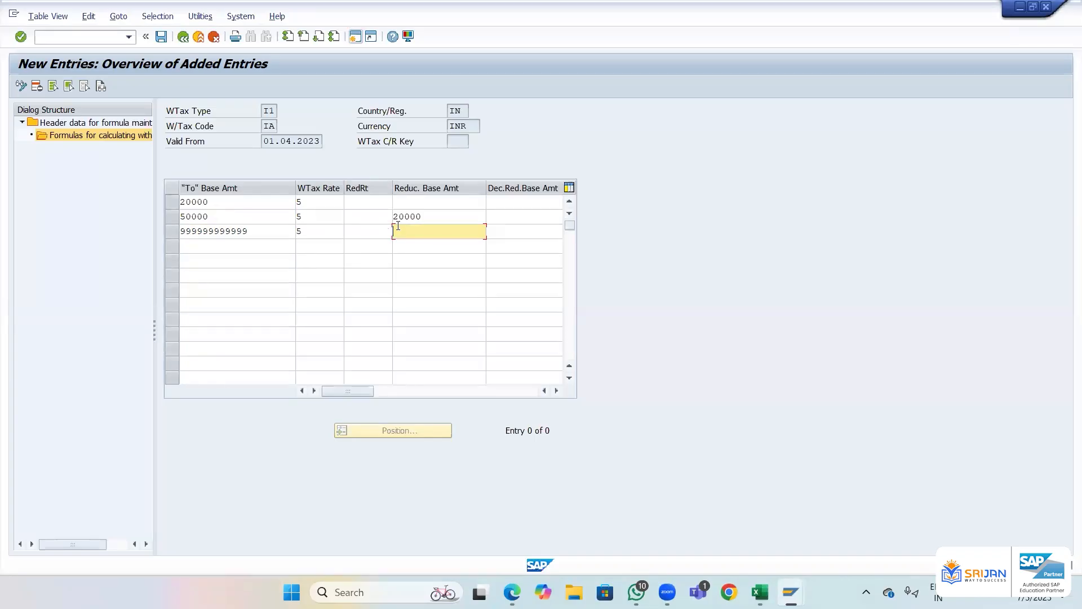
type("50000")
left_click(310, 233)
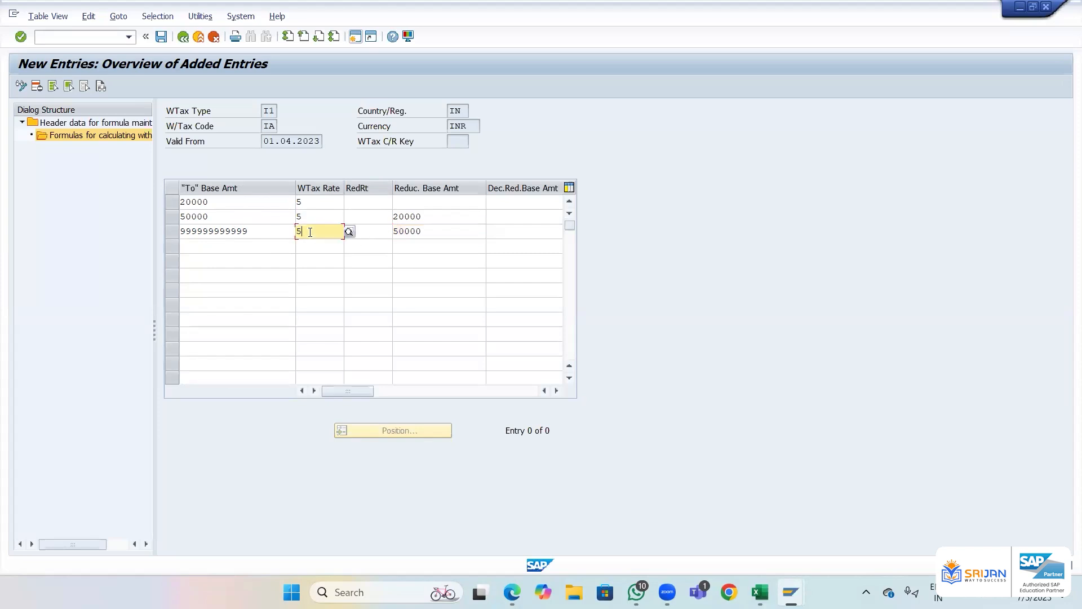
left_click(160, 37)
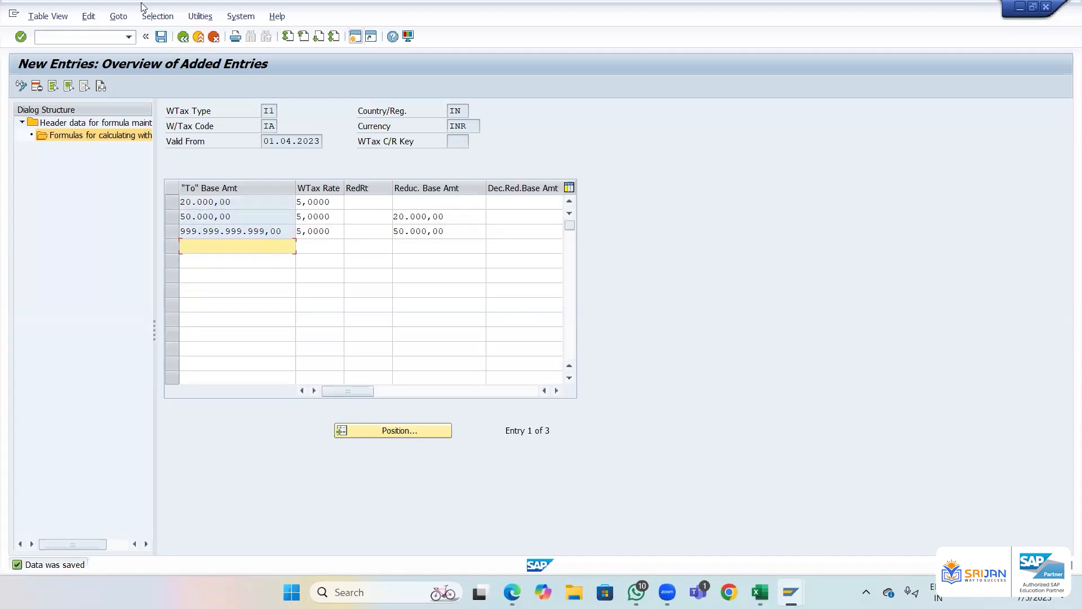
left_click(161, 37)
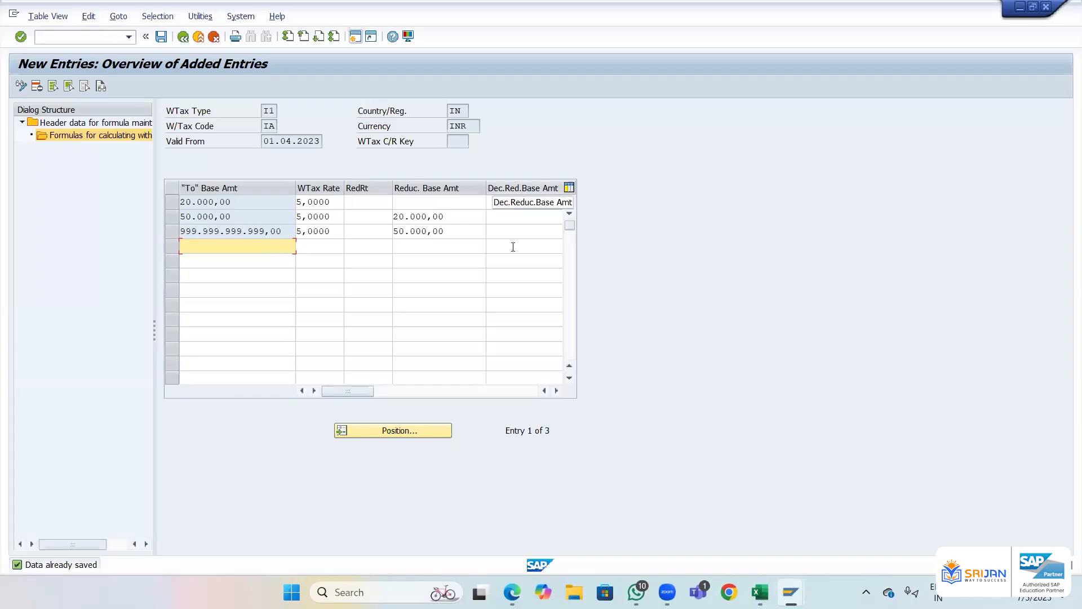
- Try a Dec.Red.Base Amt of 100 in the 50.000,00 formula row and clear it again
left_click(557, 390)
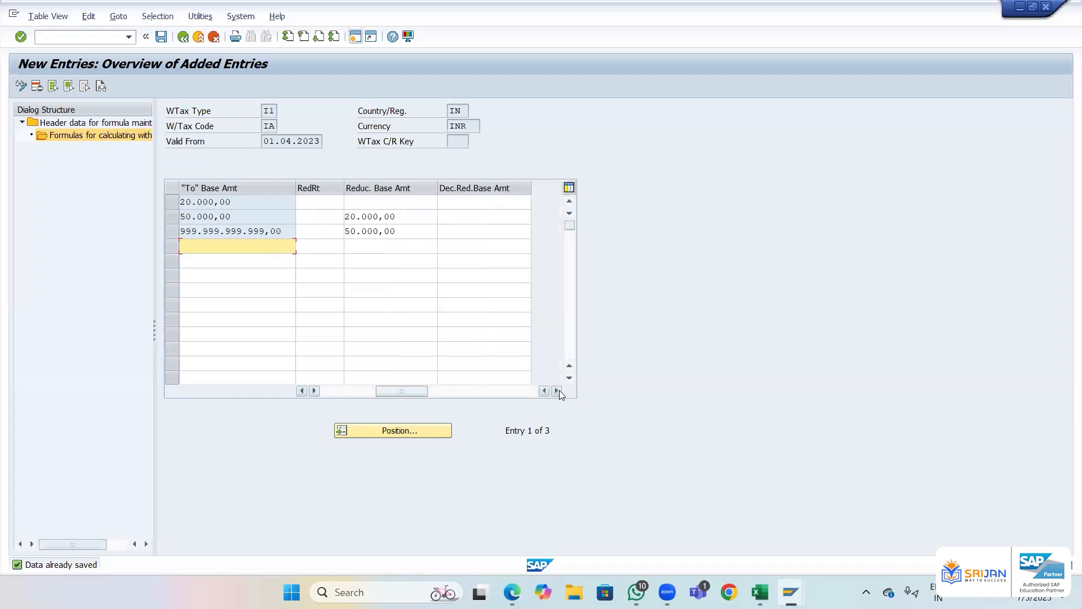
left_click(457, 206)
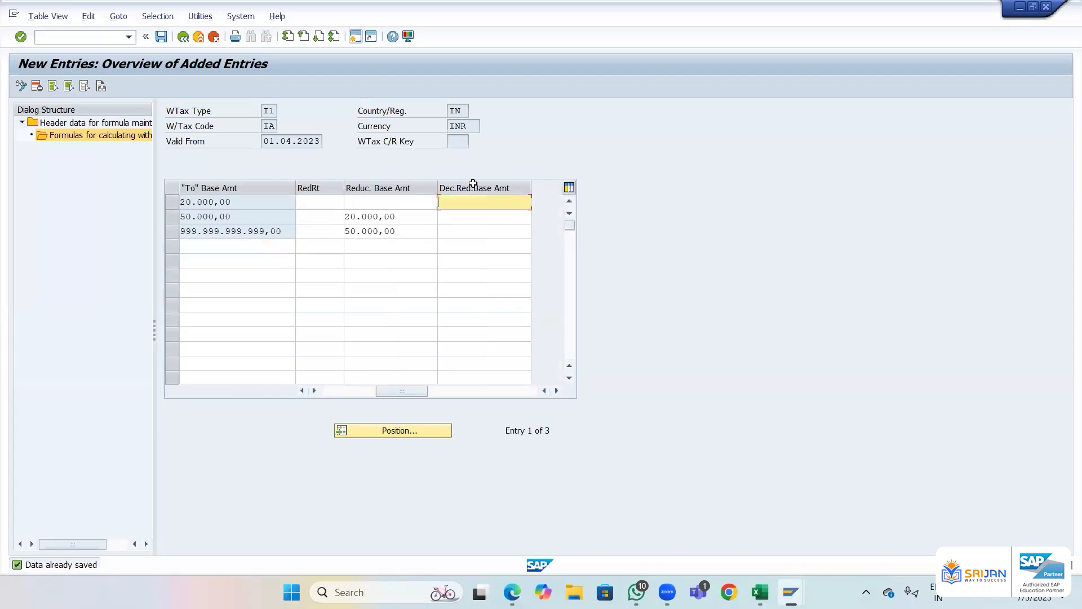
left_click(406, 219)
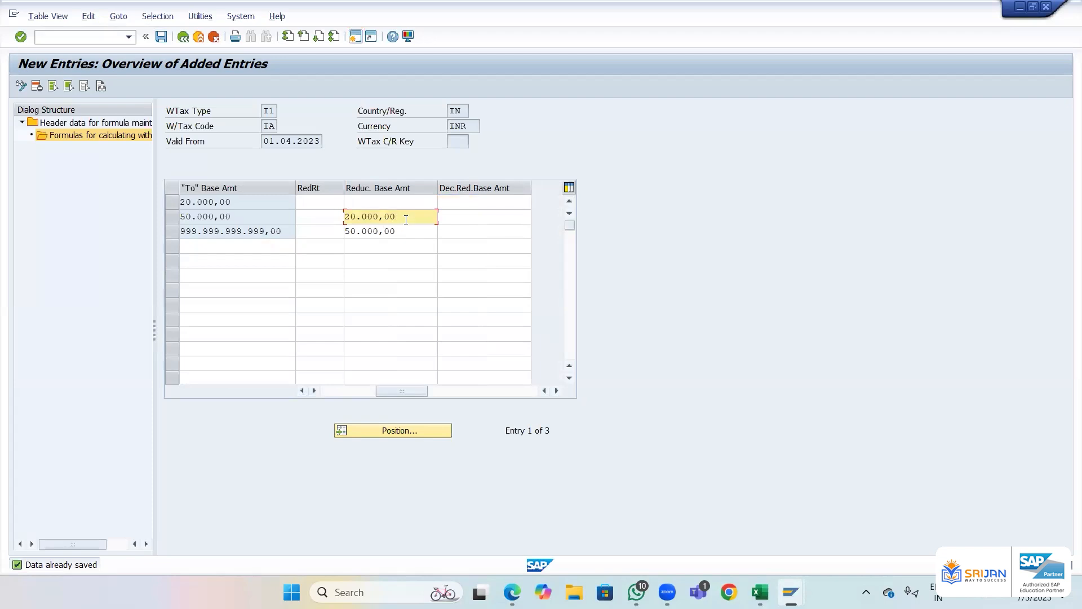
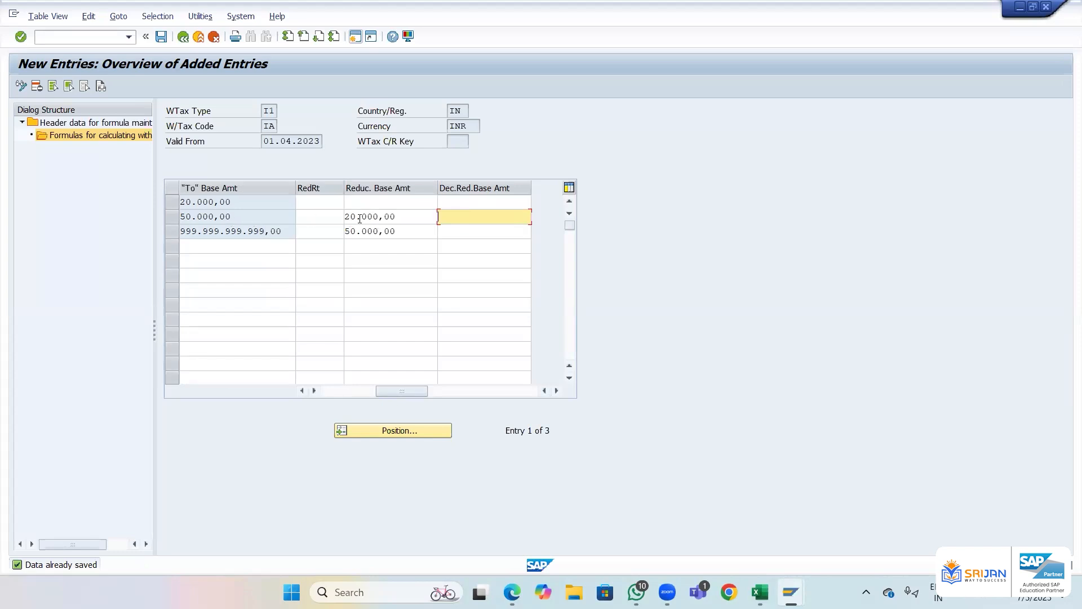
type("100")
left_click(350, 216)
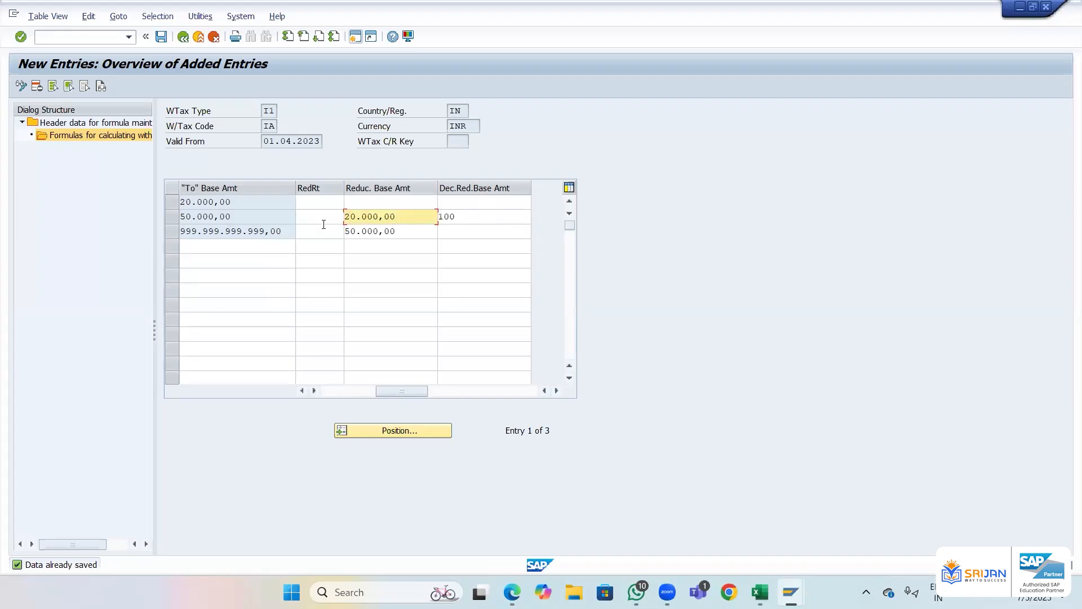
left_click(473, 216)
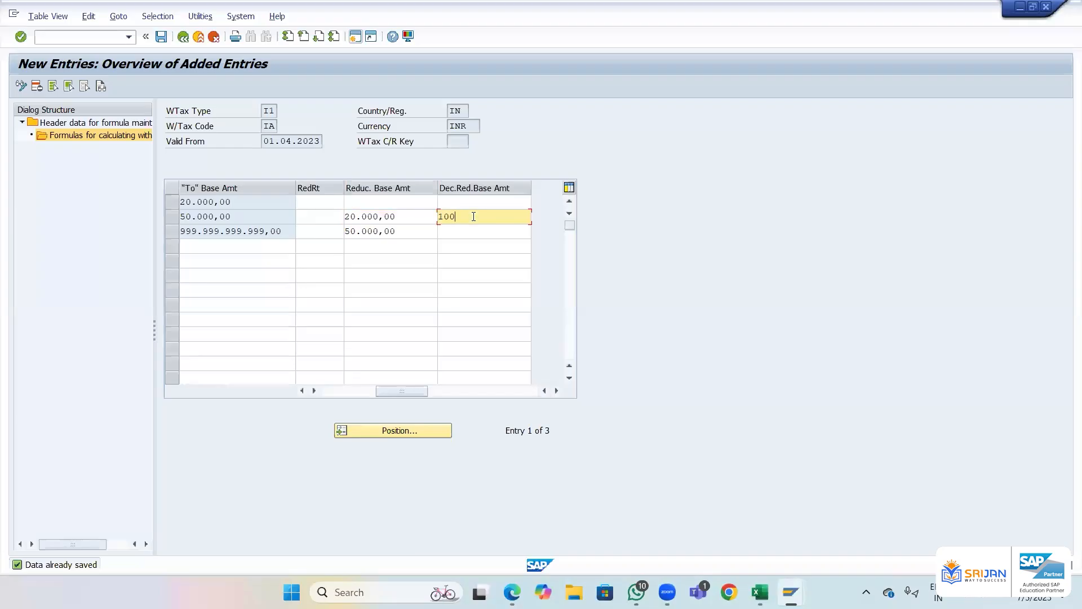
key("BackSpace")
key("BackSpace")
key("BackSpace")
left_click(402, 214)
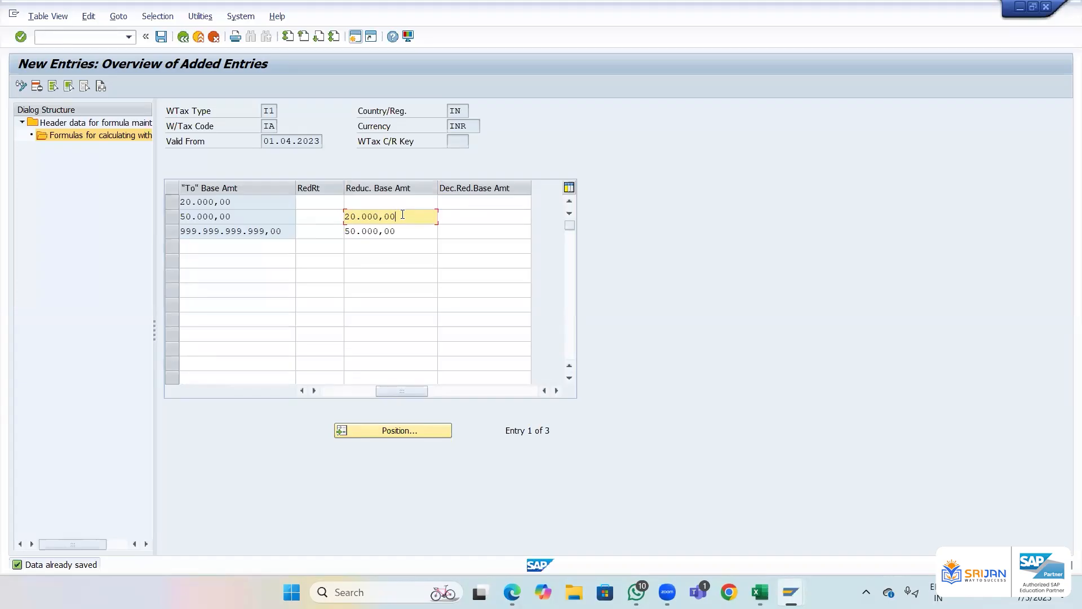
left_click(335, 391)
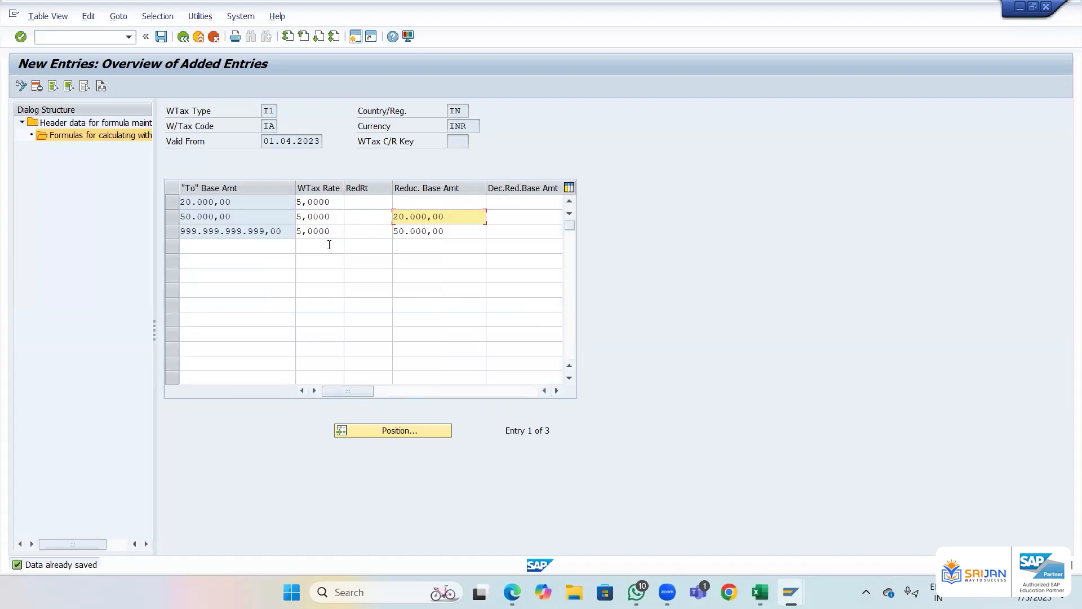
- Compare the saved formula rows' base amounts, rates and reductions with the WHT calculation rows in the Excel workbook
left_click(457, 231)
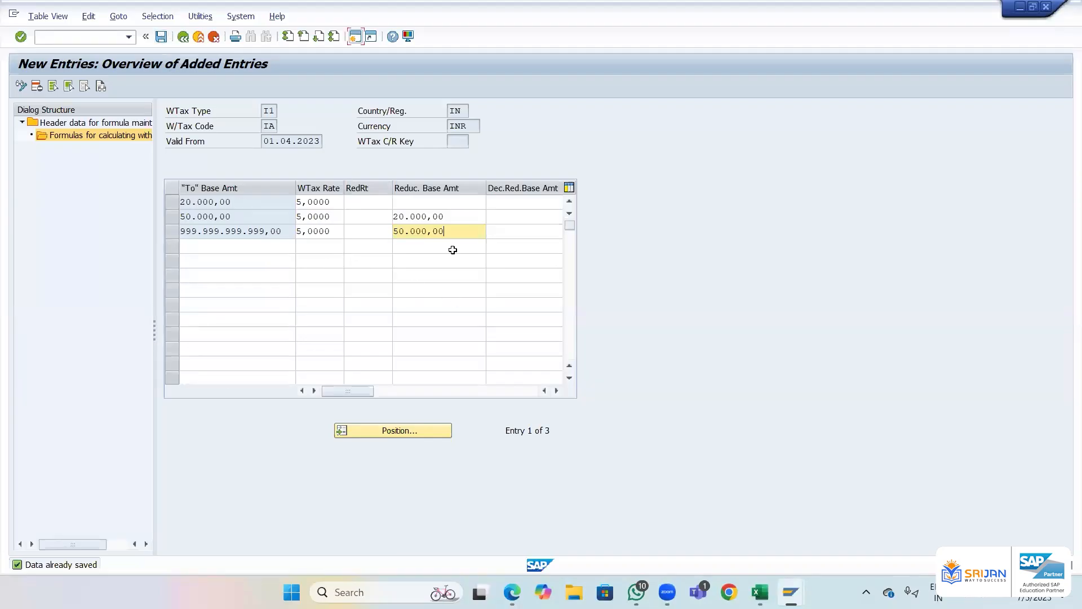
key("alt+Tab")
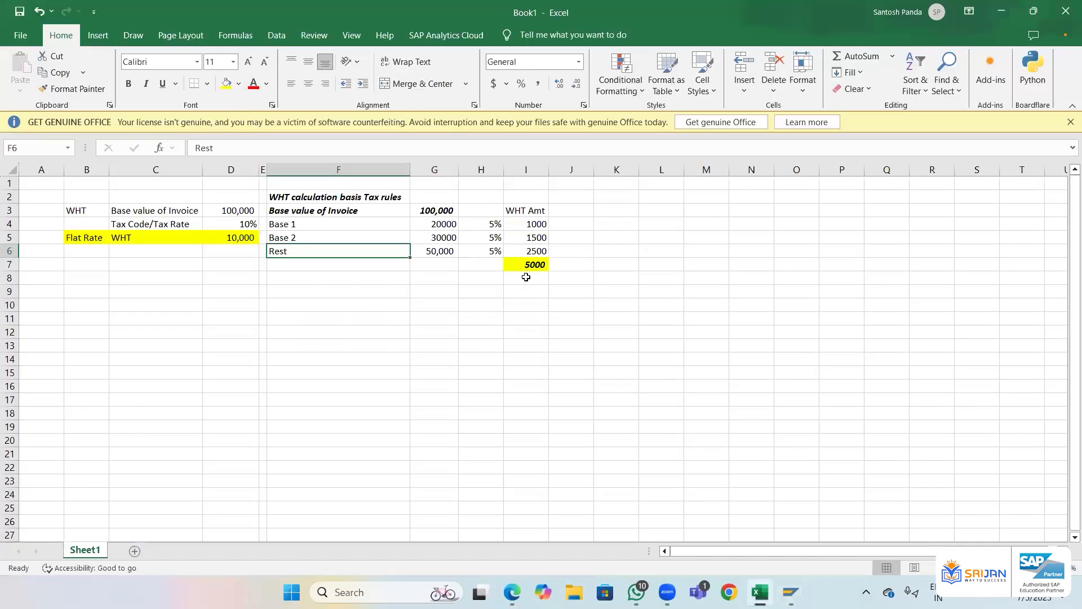
key("alt+Tab")
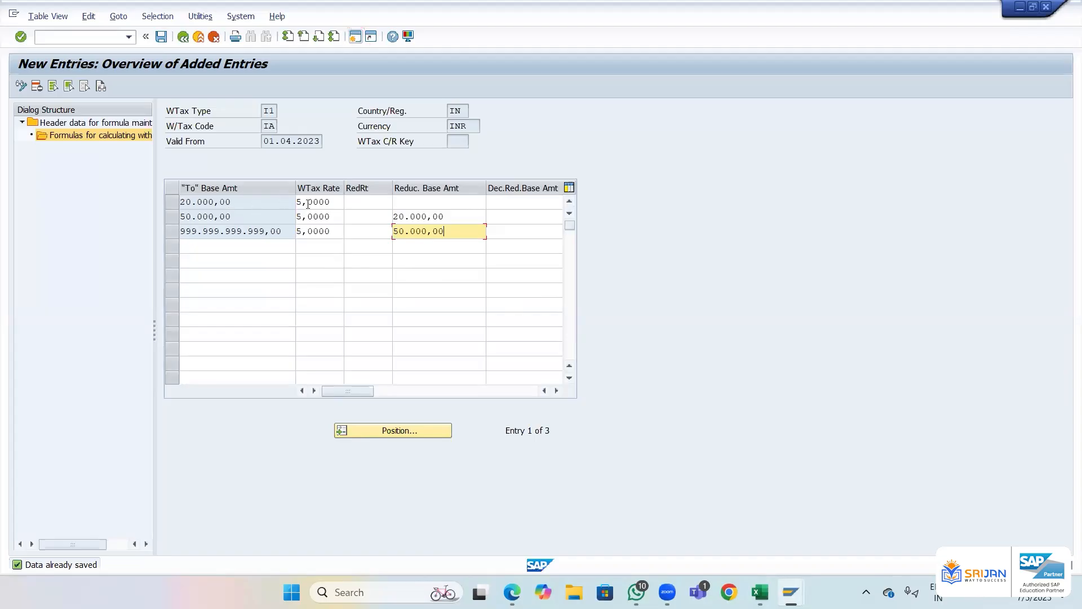
key("alt+Tab")
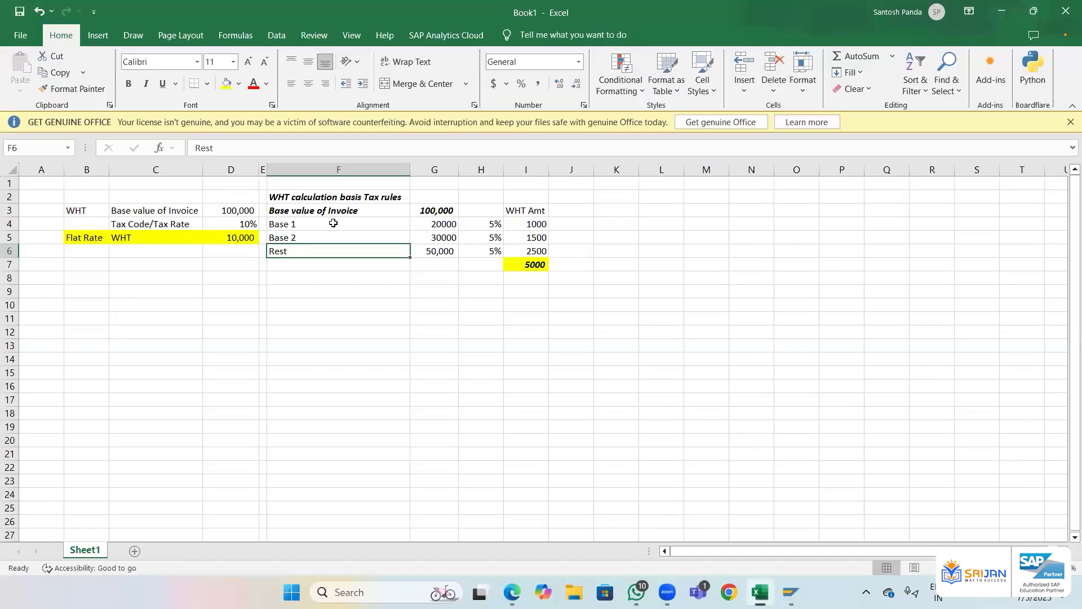
left_click(399, 228)
left_click_drag(398, 228, 535, 224)
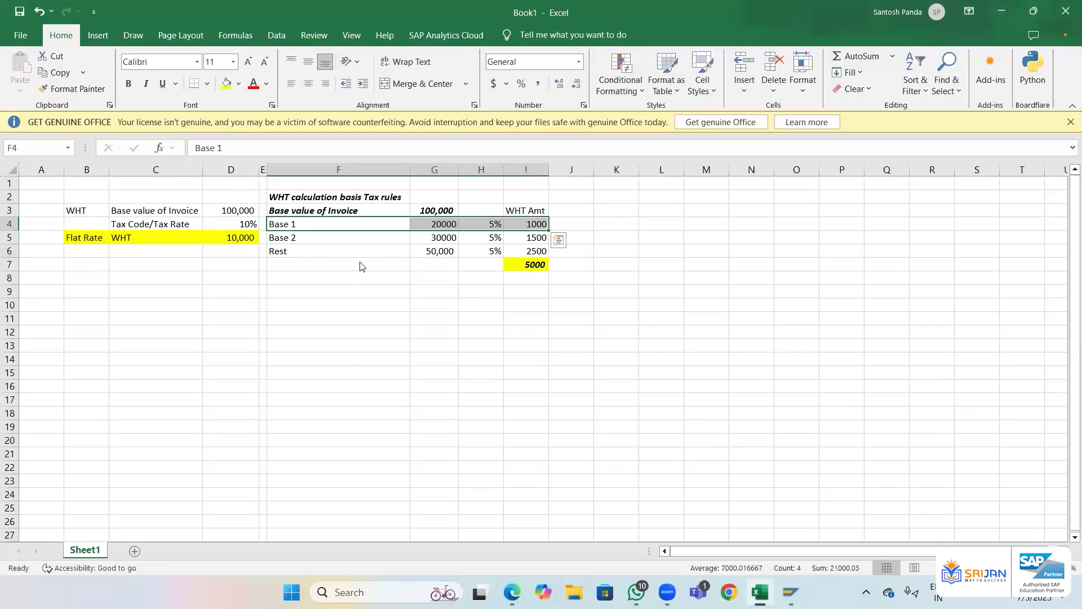
key("alt+Tab")
left_click(188, 217)
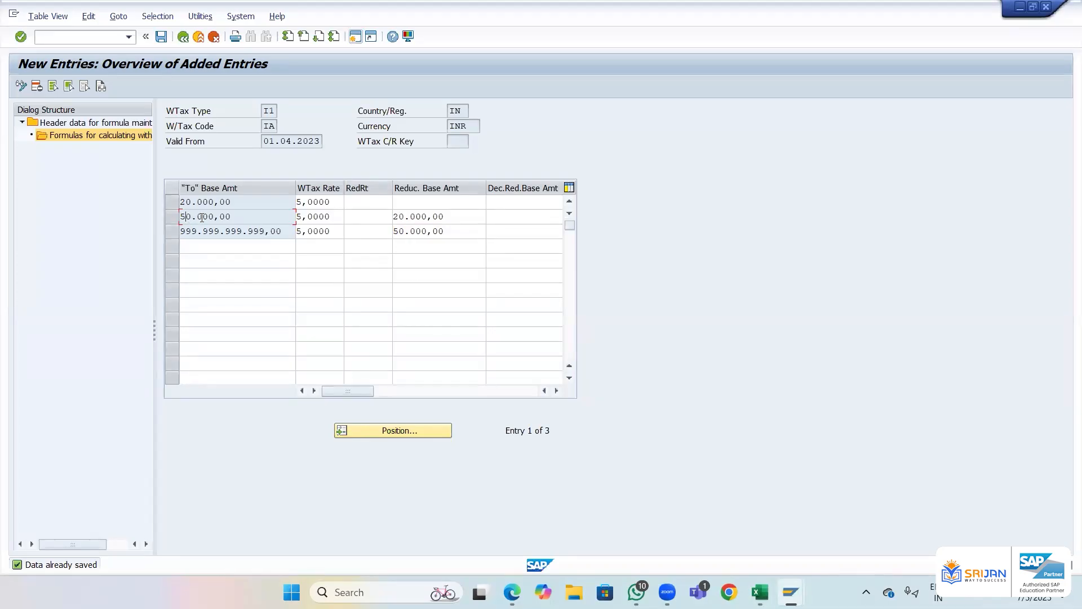
left_click_drag(191, 218, 174, 218)
left_click(191, 217)
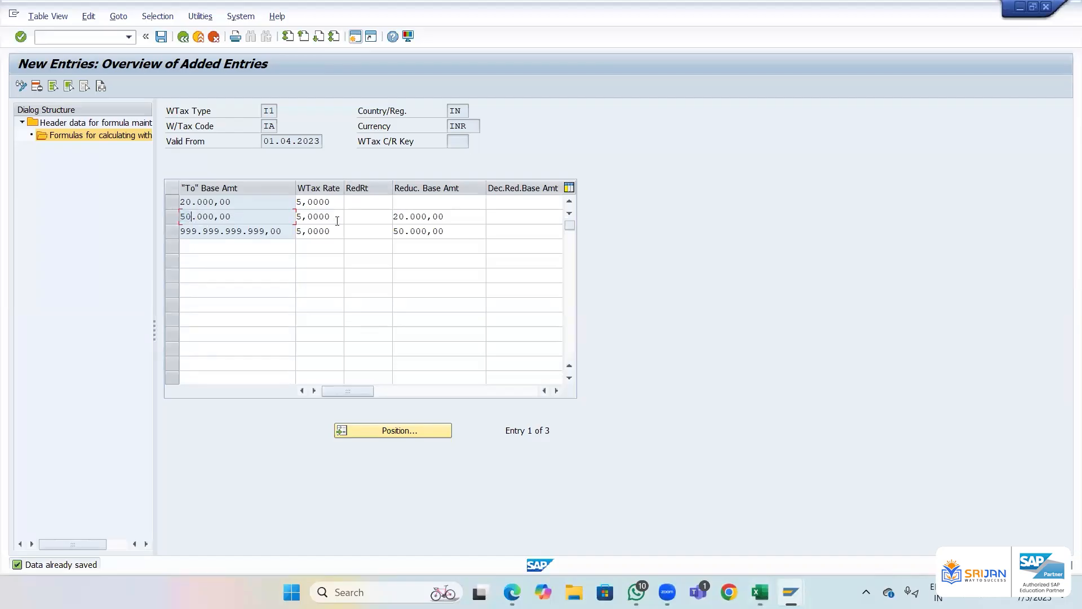
left_click(403, 216)
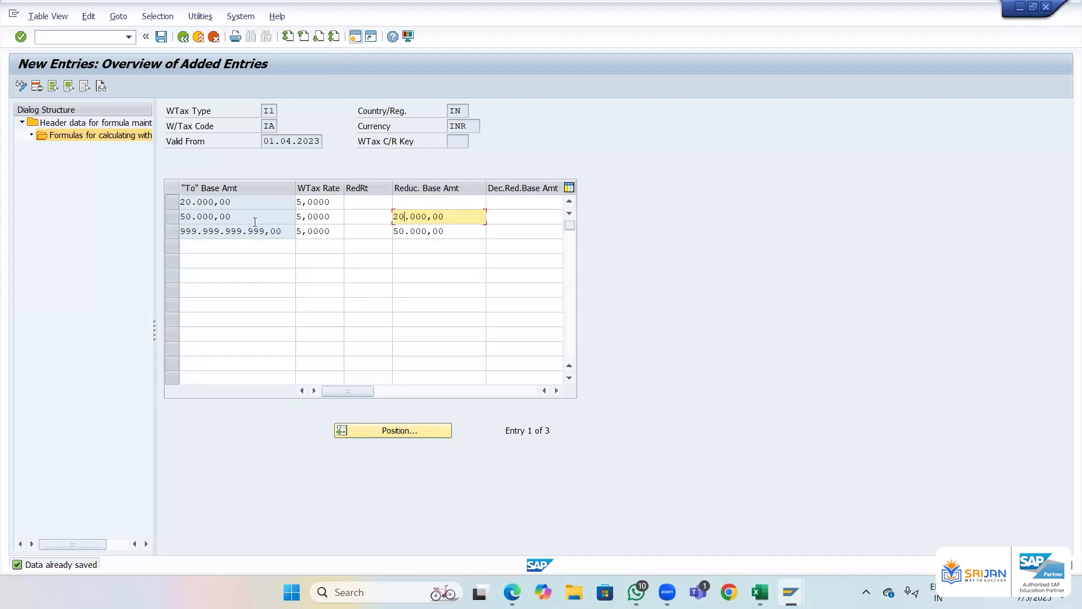
left_click(193, 216)
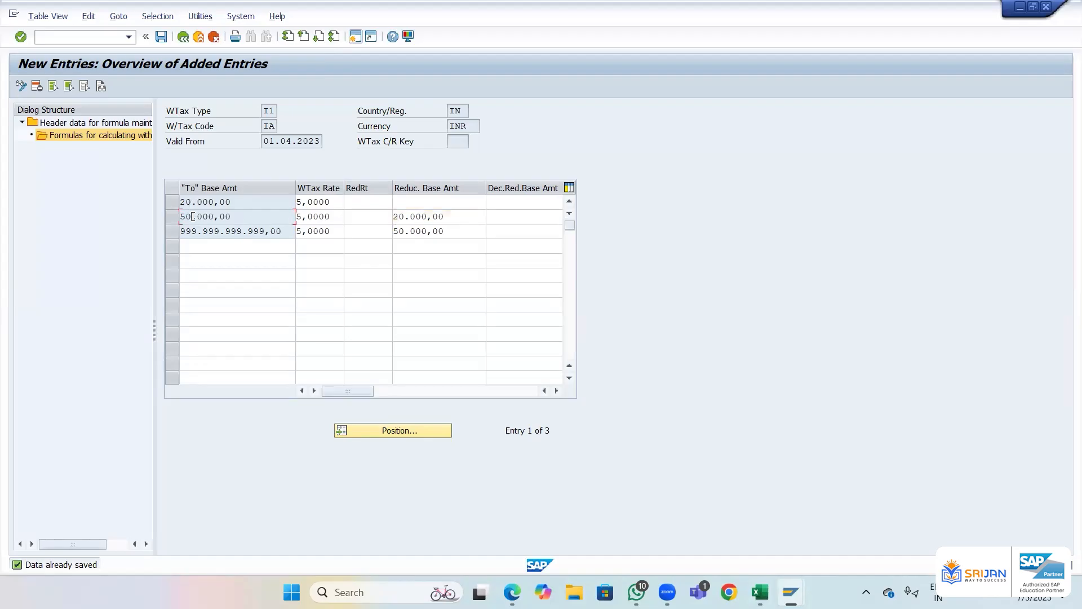
left_click(301, 216)
left_click(270, 231)
left_click(412, 236)
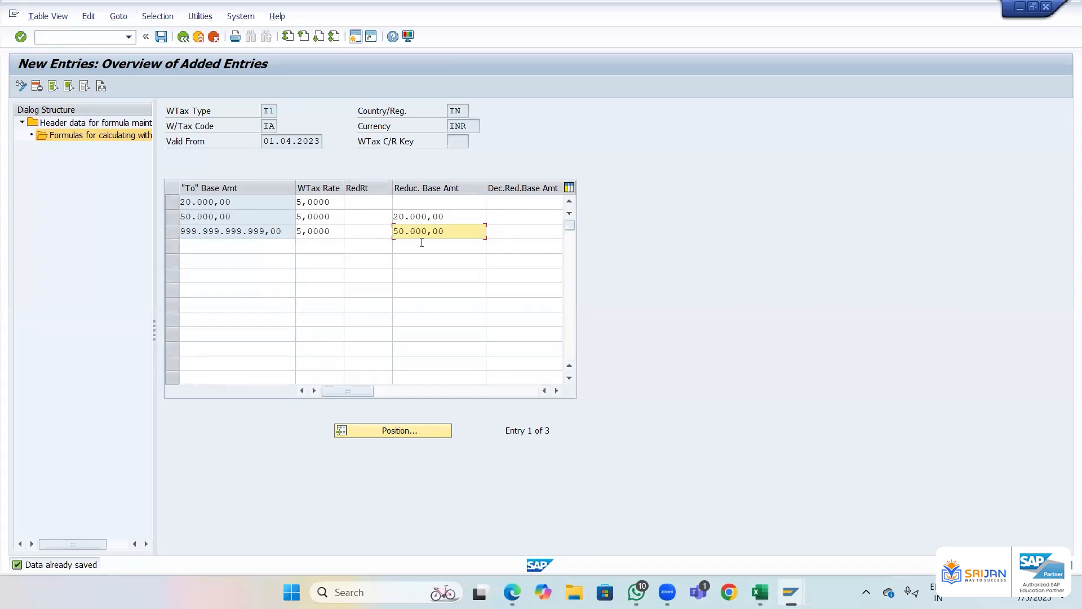
- Re-enter 50000 as the reduction base amount of the last formula row and save the entries
left_click(305, 232)
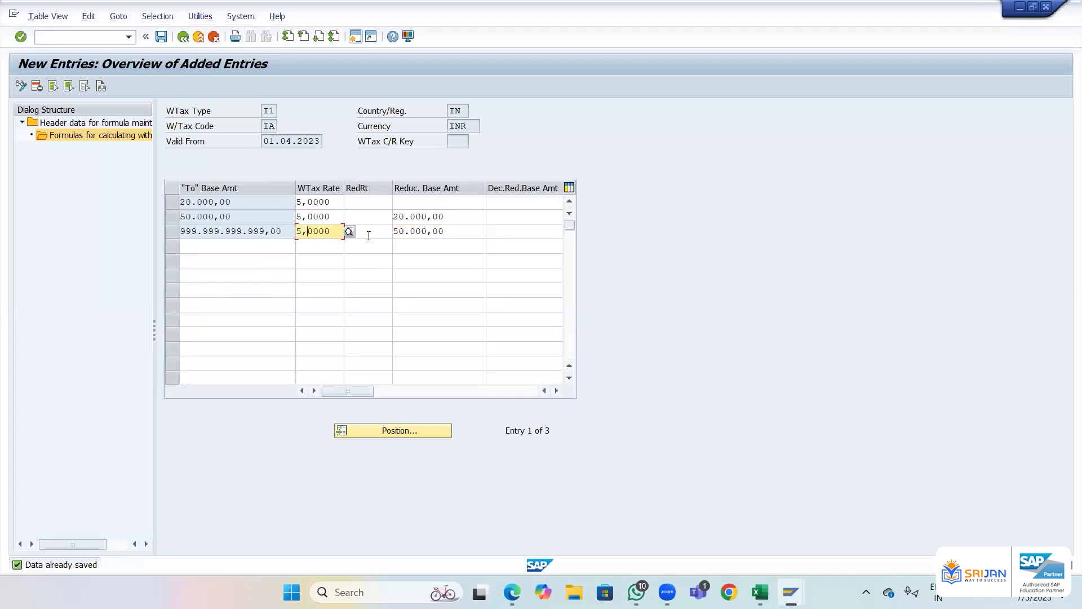
key("Tab")
key("BackSpace")
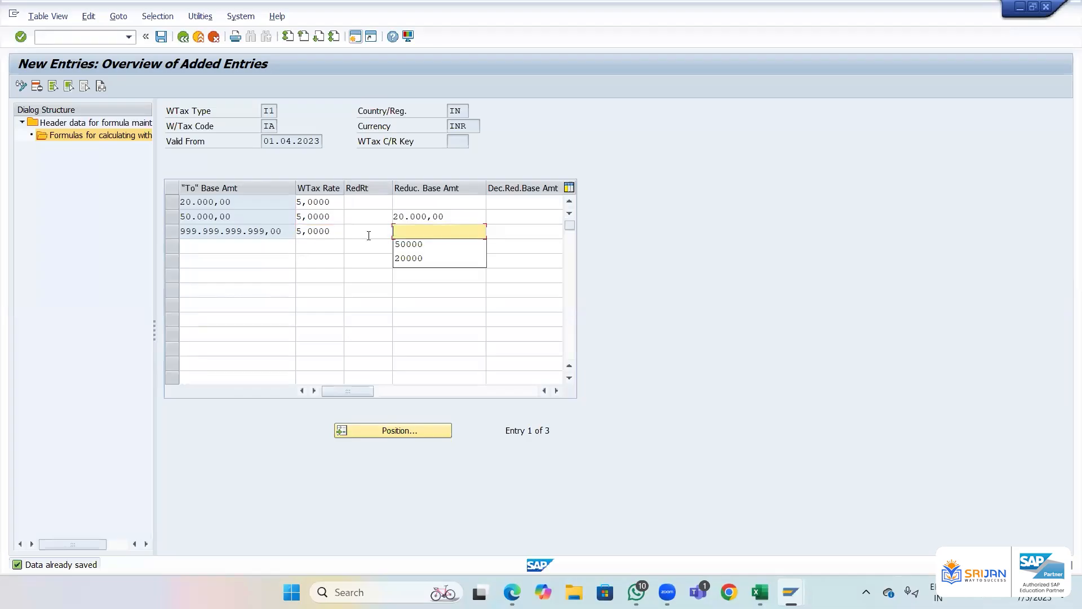
key("Down")
key("Return")
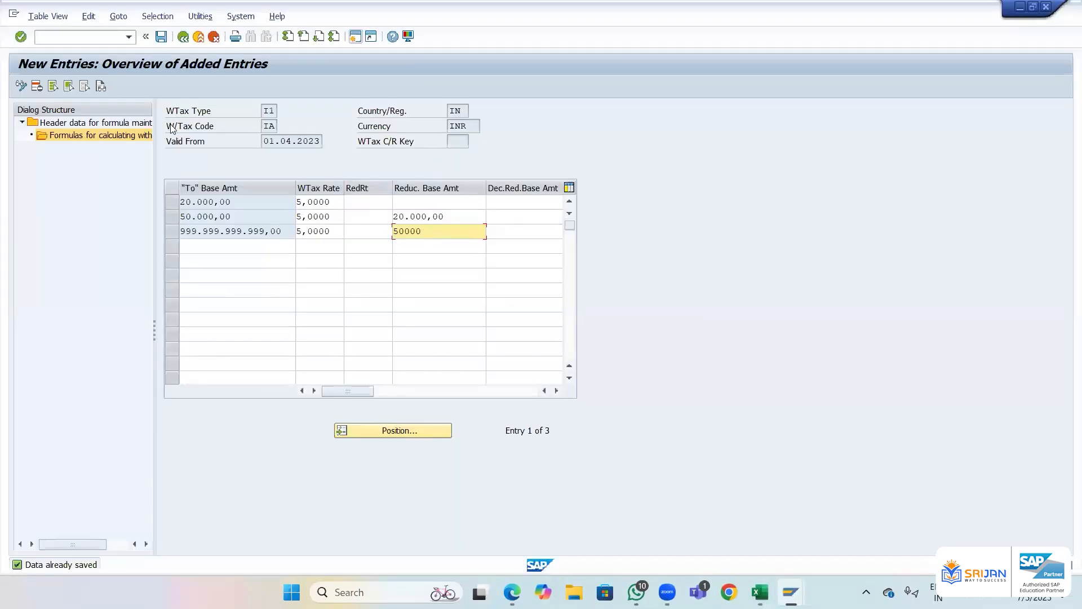
left_click(161, 37)
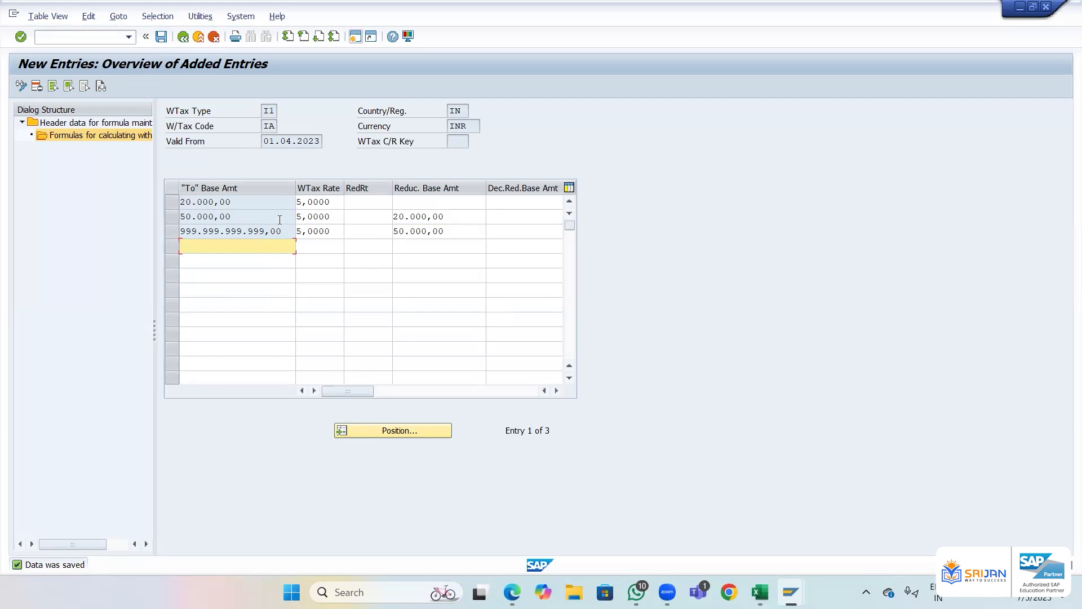
left_click(162, 38)
- Switch to the SAP session showing the simulated 19.000,00 document and start a new FB60 vendor invoice
key("alt+Tab")
key("alt+Tab")
key("alt+Tab")
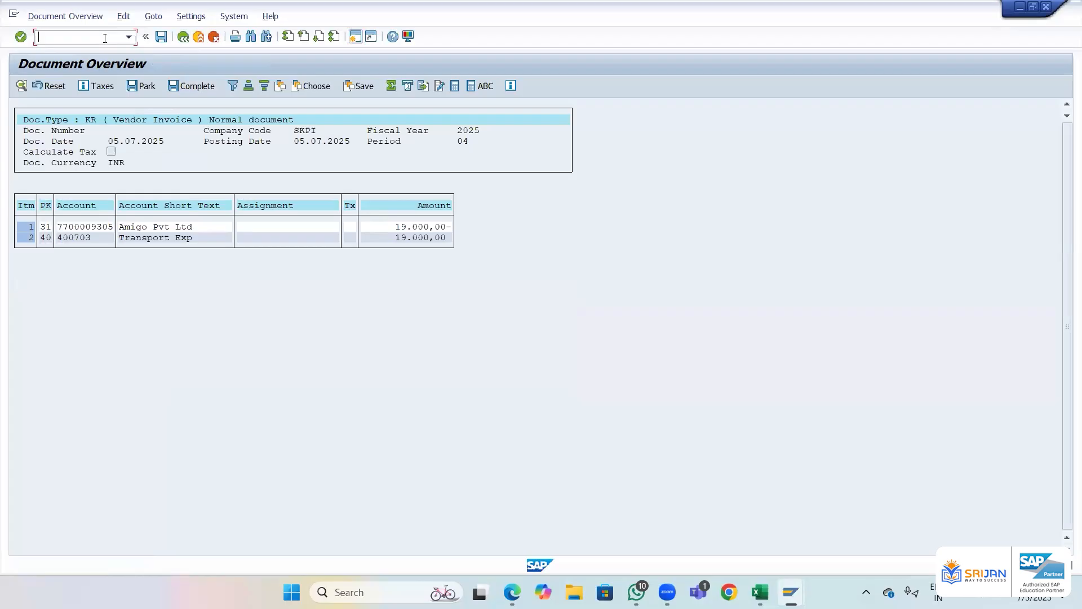
type("/nfb60")
key("Return")
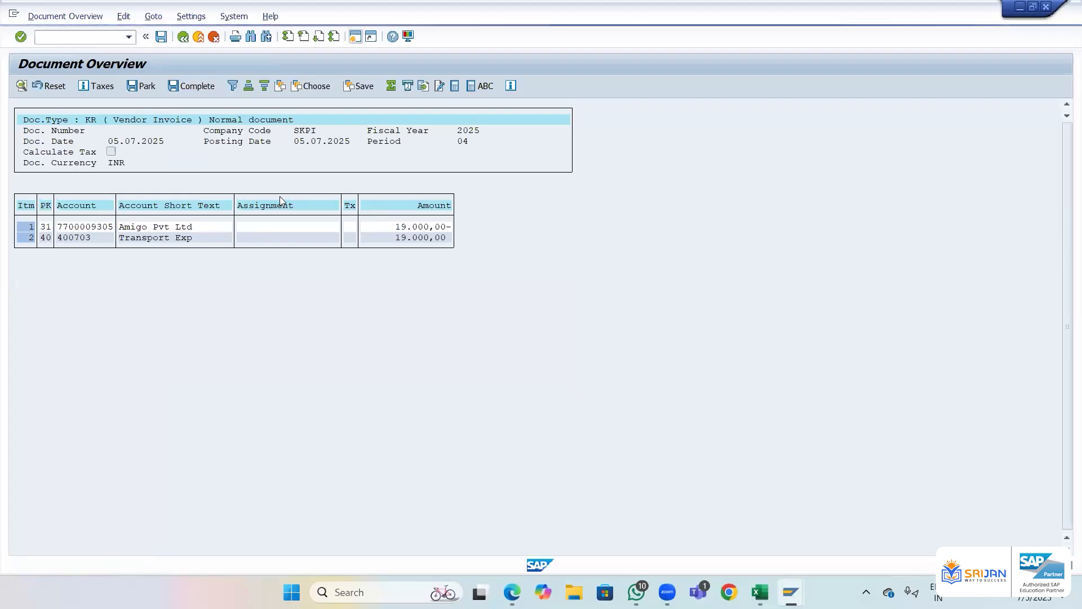
- Enter the Amigo Pvt Ltd supplier account, invoice date 05.07.2025 and an amount of 100000 INR in the invoice's basic data
key("Down")
key("Down")
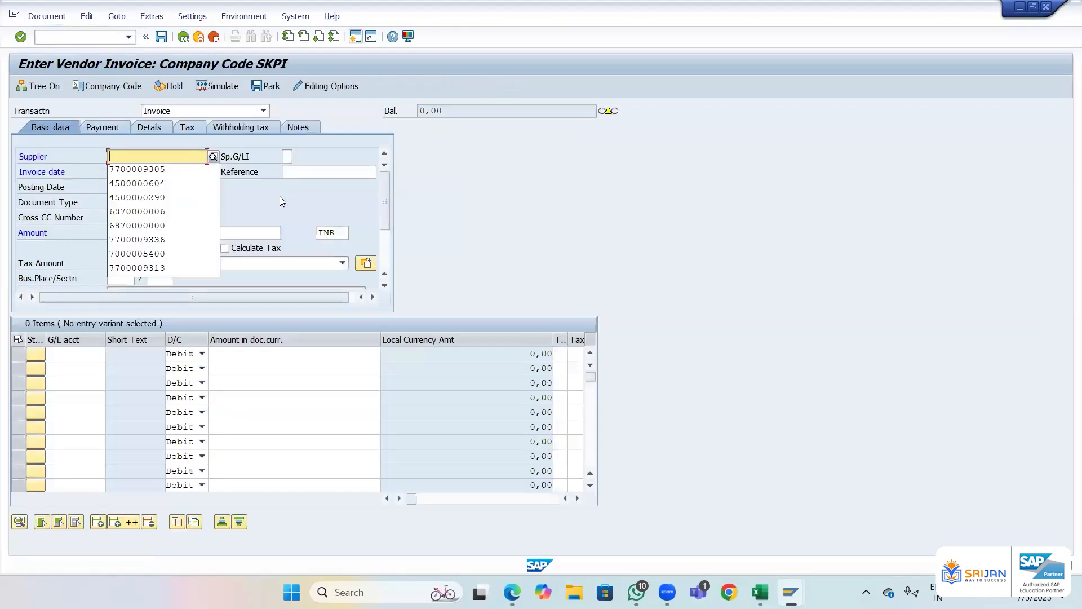
key("Tab")
key("Tab")
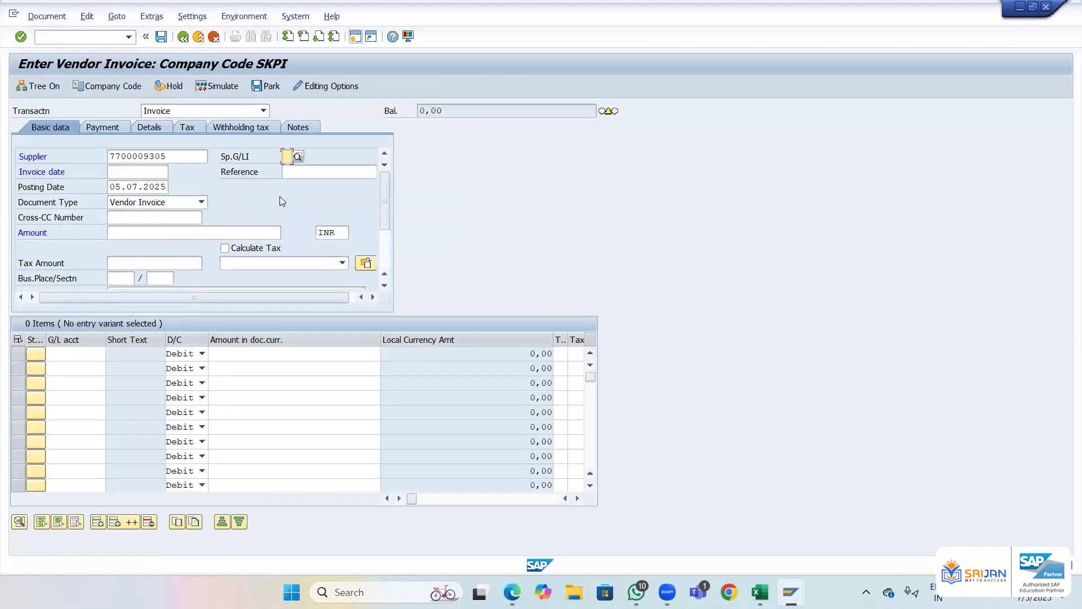
key("Down")
key("Down")
key("Tab")
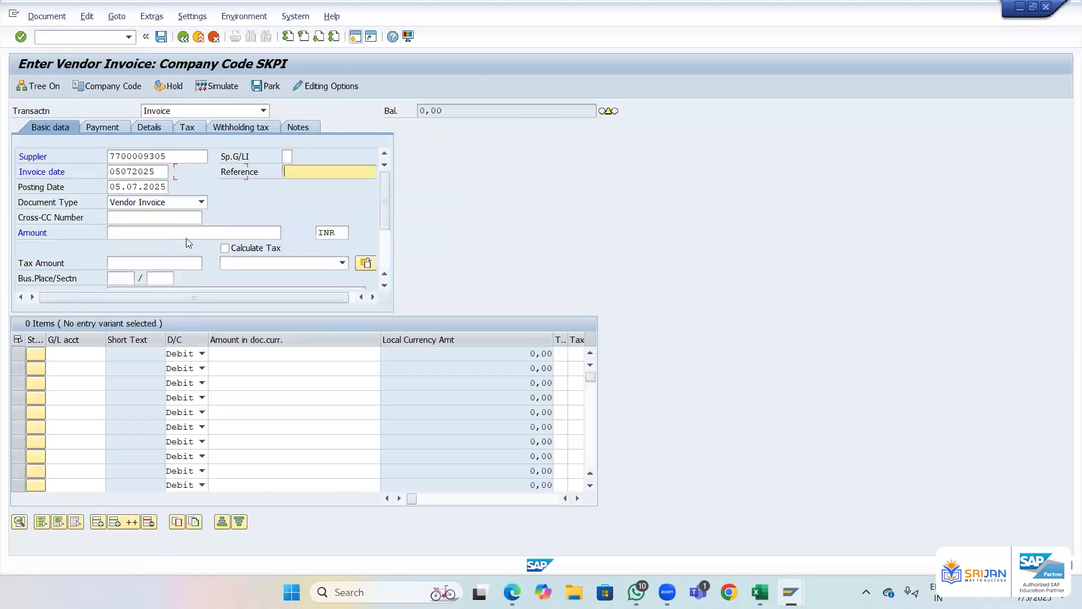
left_click(171, 229)
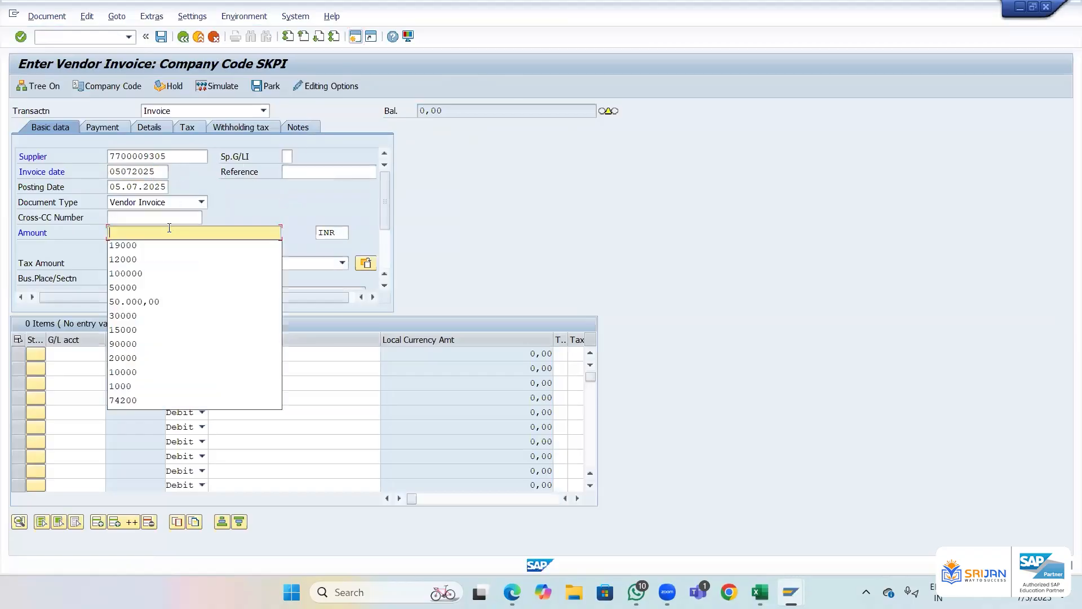
key("Down")
key("Down")
key("Down")
key("Return")
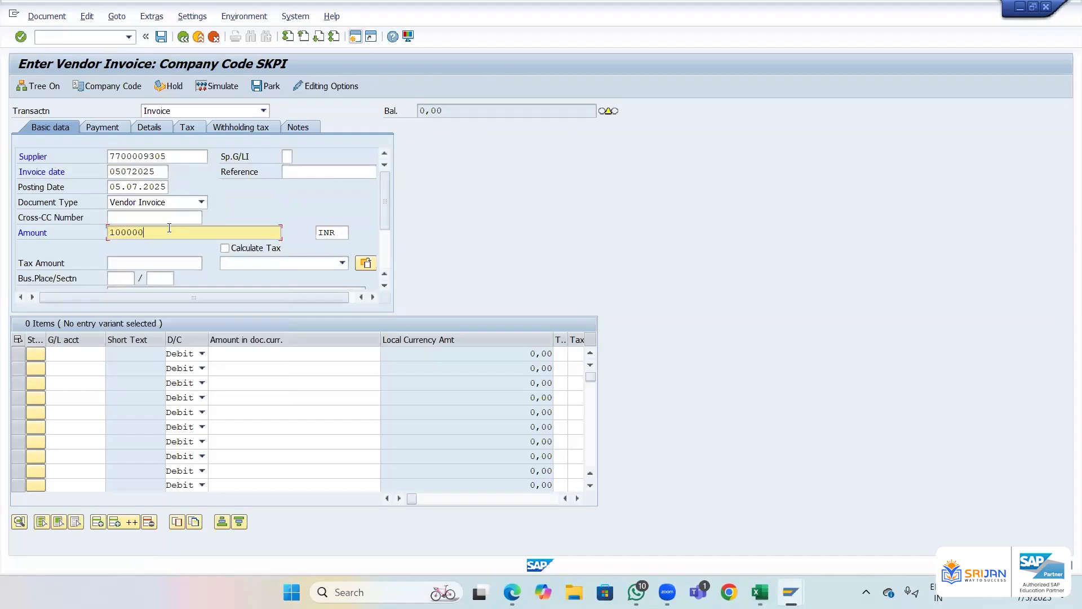
- Add a debit line to G/L account 400703 Transport Exp for 100.000,00 and accept the down payment and tax code messages
left_click(63, 358)
key("Down")
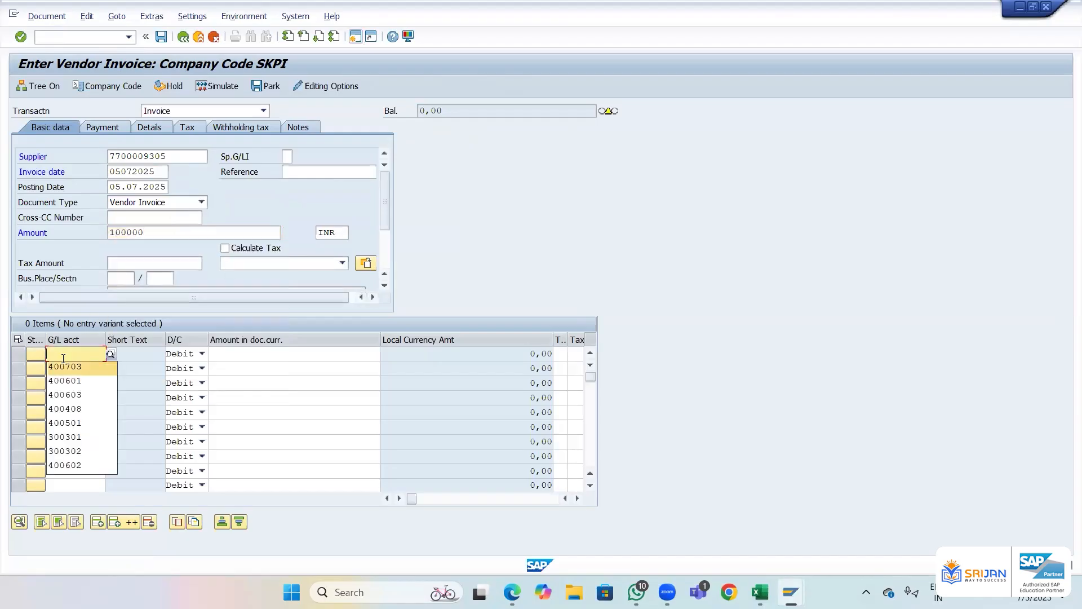
key("Tab")
key("Tab")
key("Return")
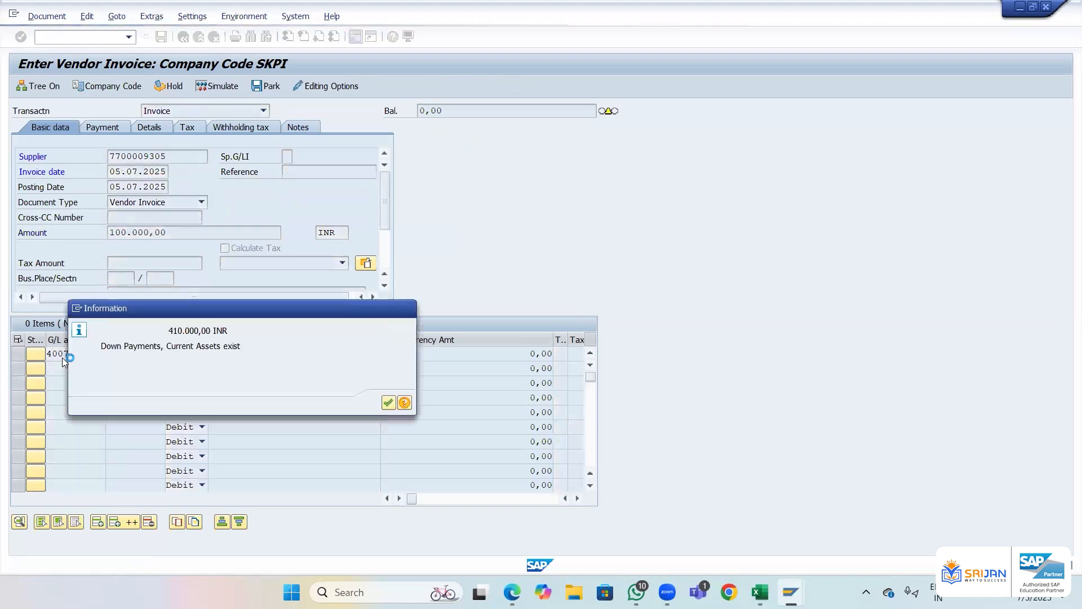
key("Return")
key("Return")
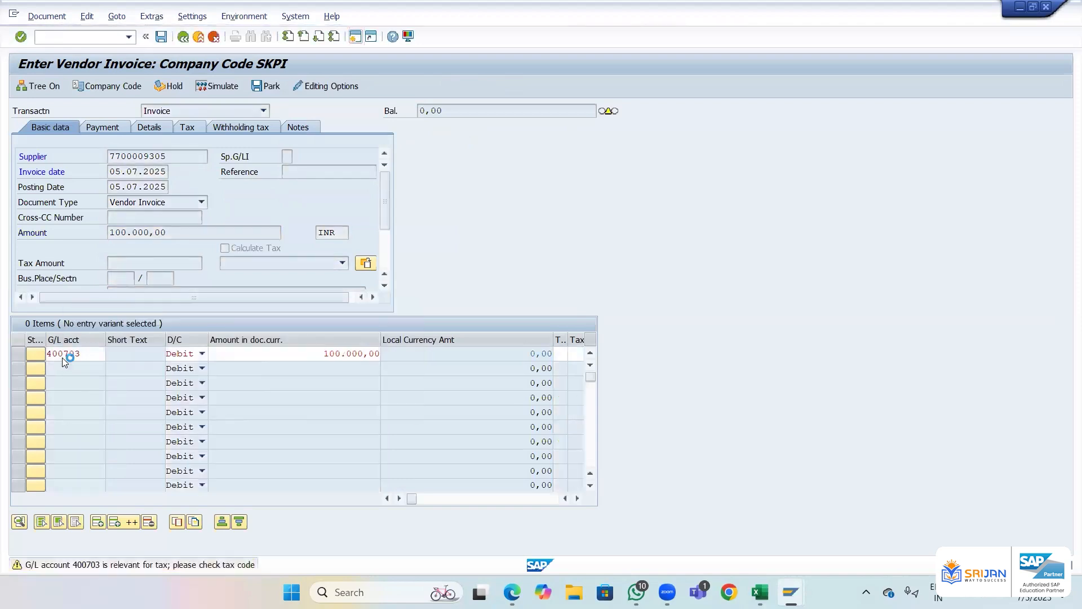
key("Return")
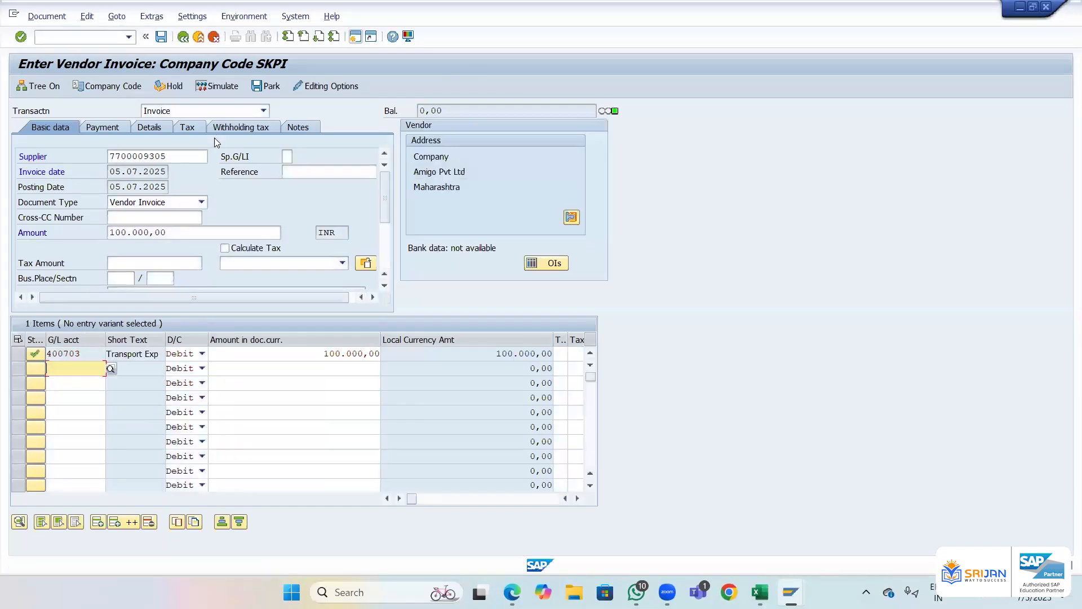
- Clear the withholding tax codes HZ, HB and IB from the invoice, keep IA, and widen the WTax type name column
key("Return")
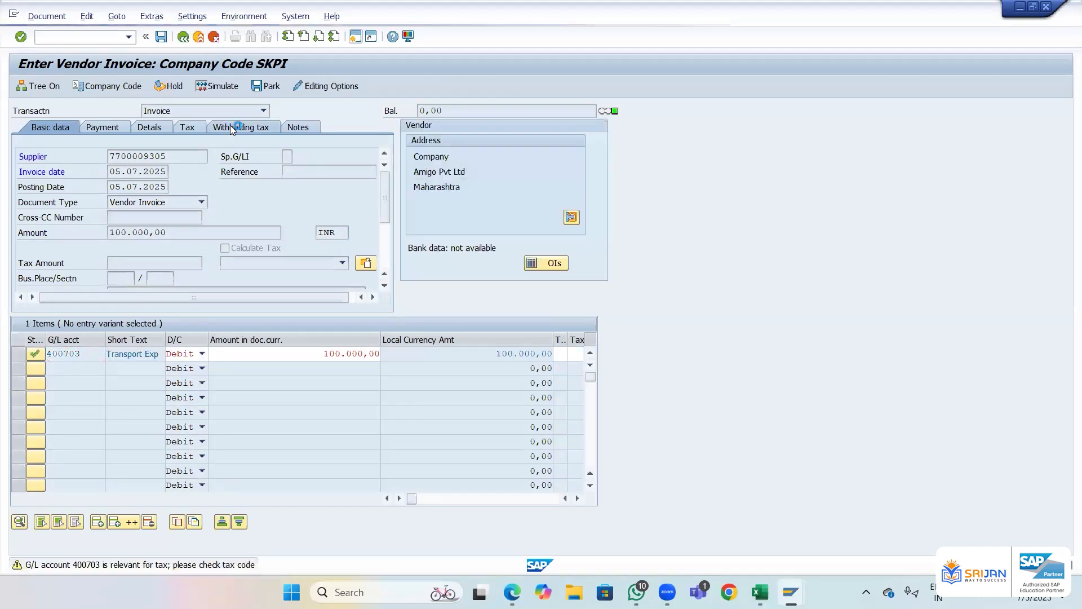
key("Return")
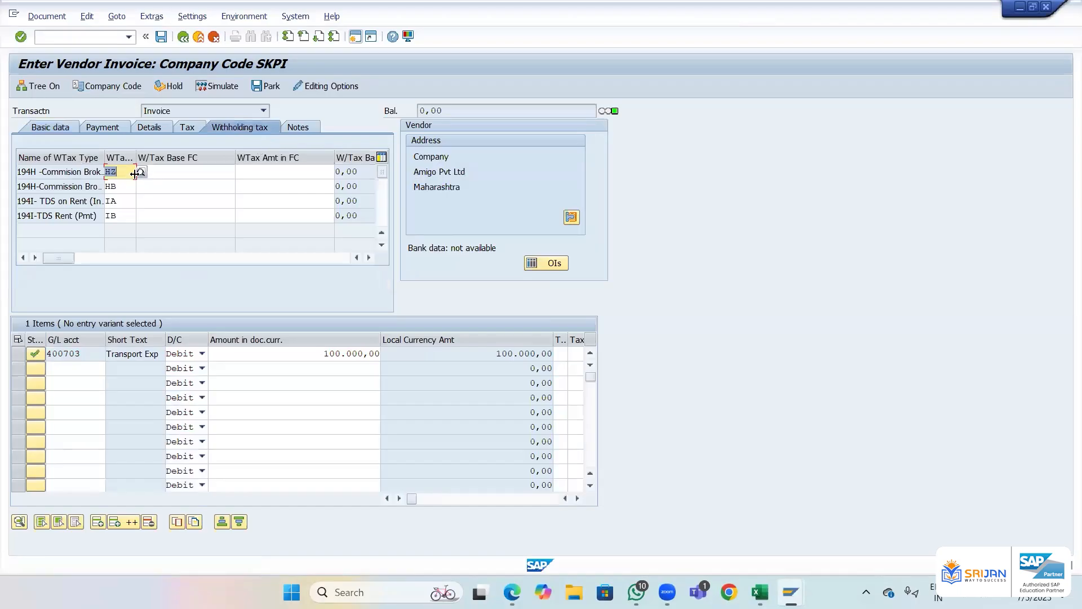
key("Delete")
key("Down")
key("Delete")
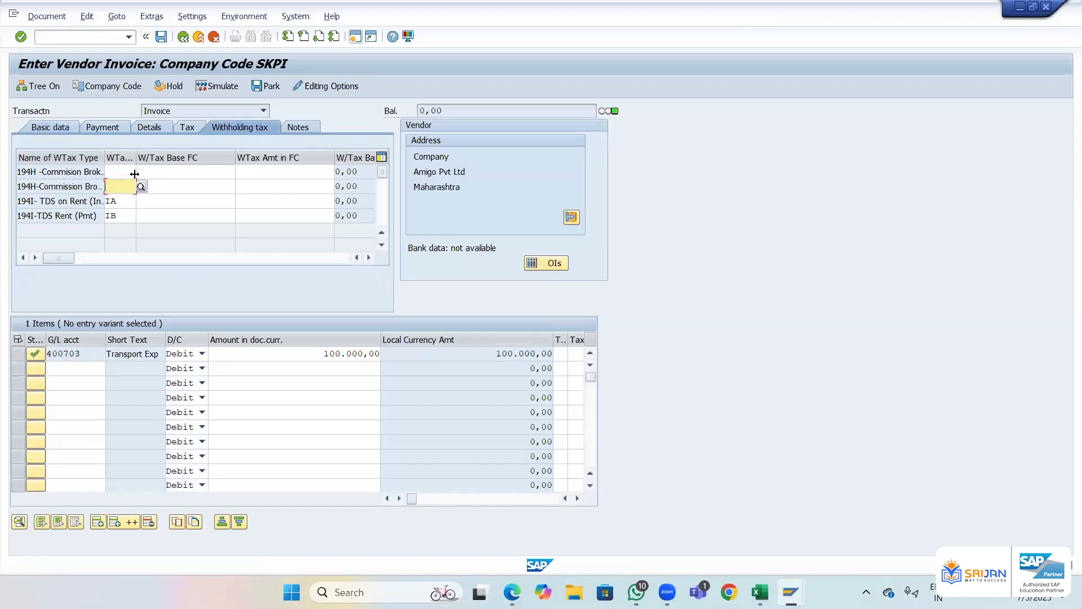
key("Down")
key("Down")
key("Delete")
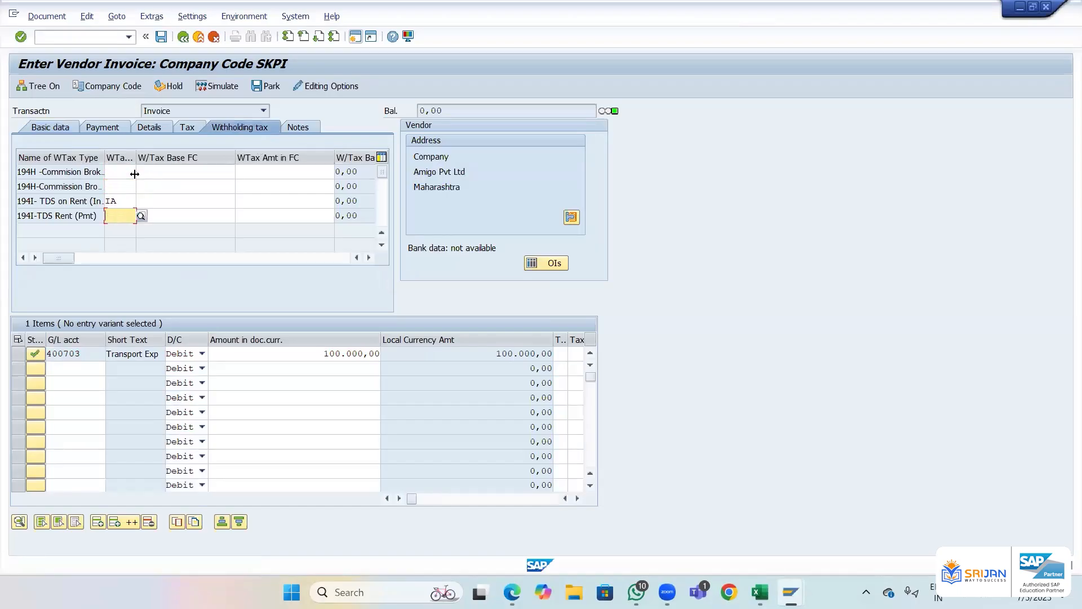
left_click_drag(103, 183, 184, 182)
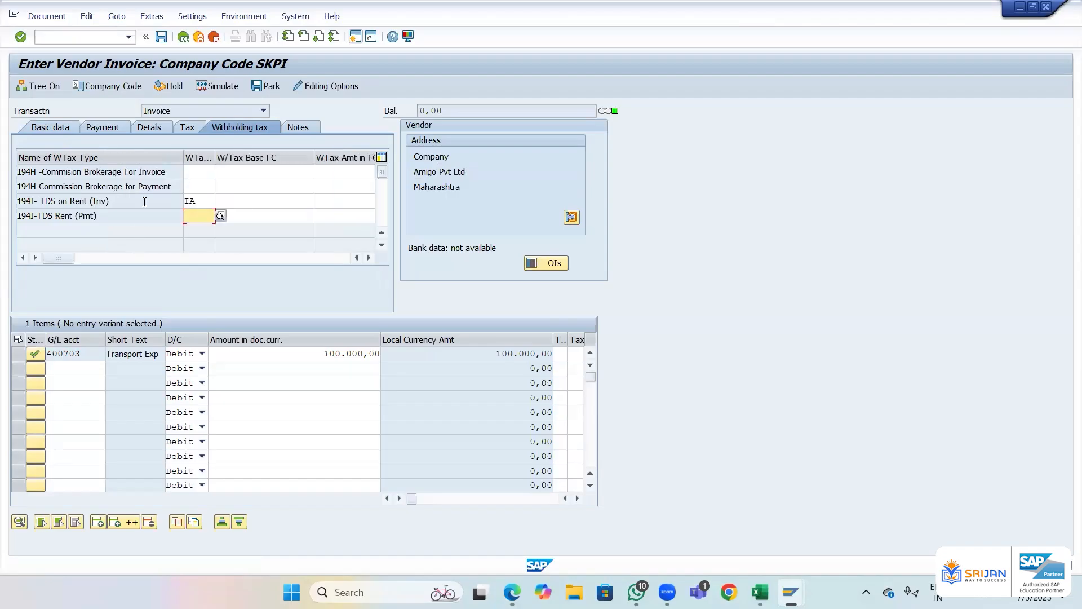
- Simulate the invoice with withholding tax code IA and accept the tax code and section code messages
left_click(221, 86)
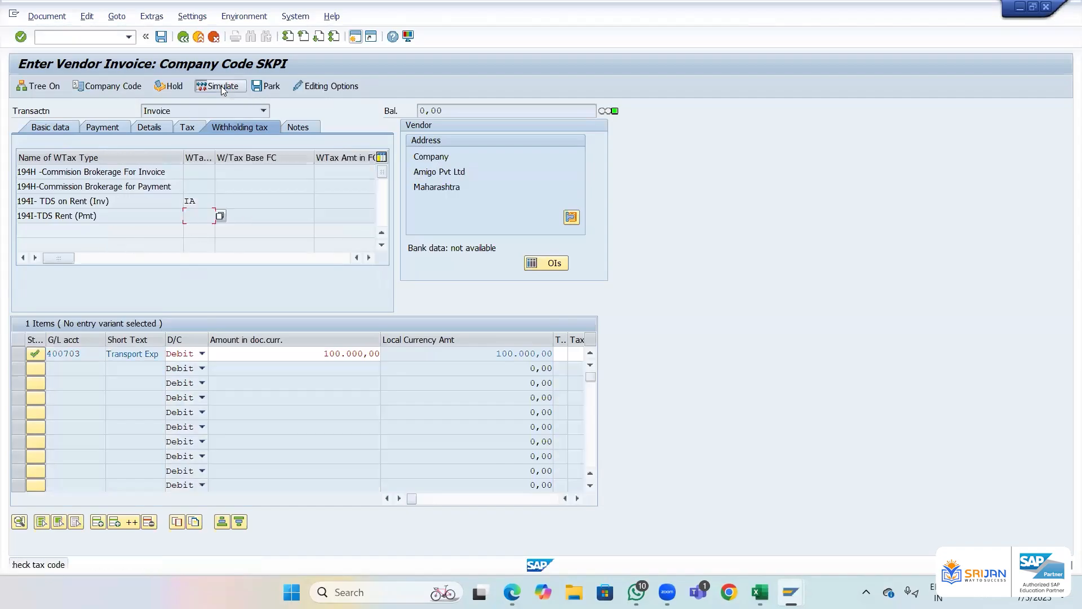
left_click(221, 86)
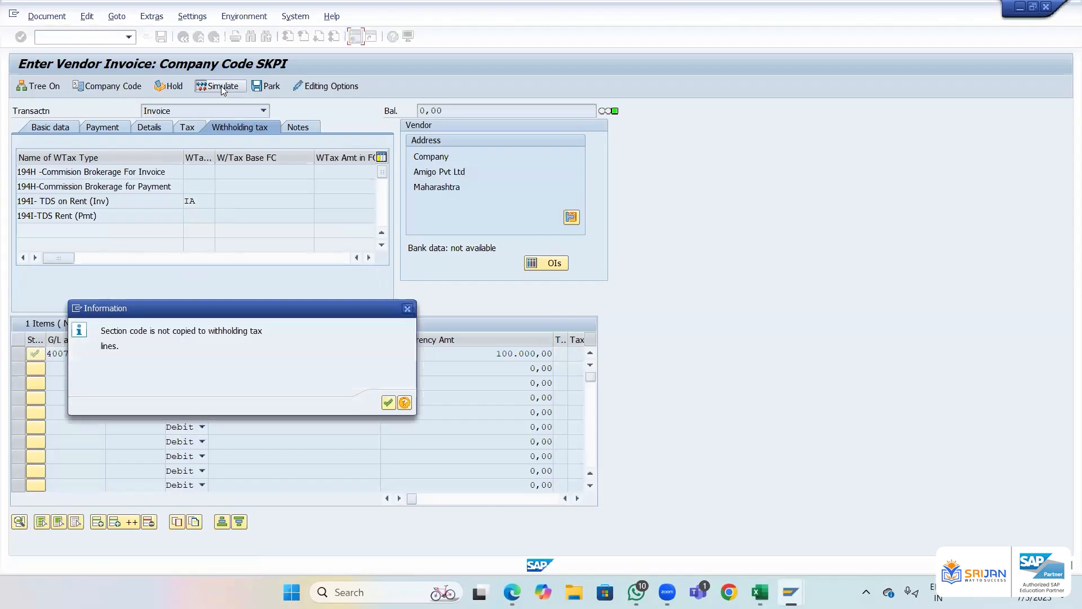
key("Return")
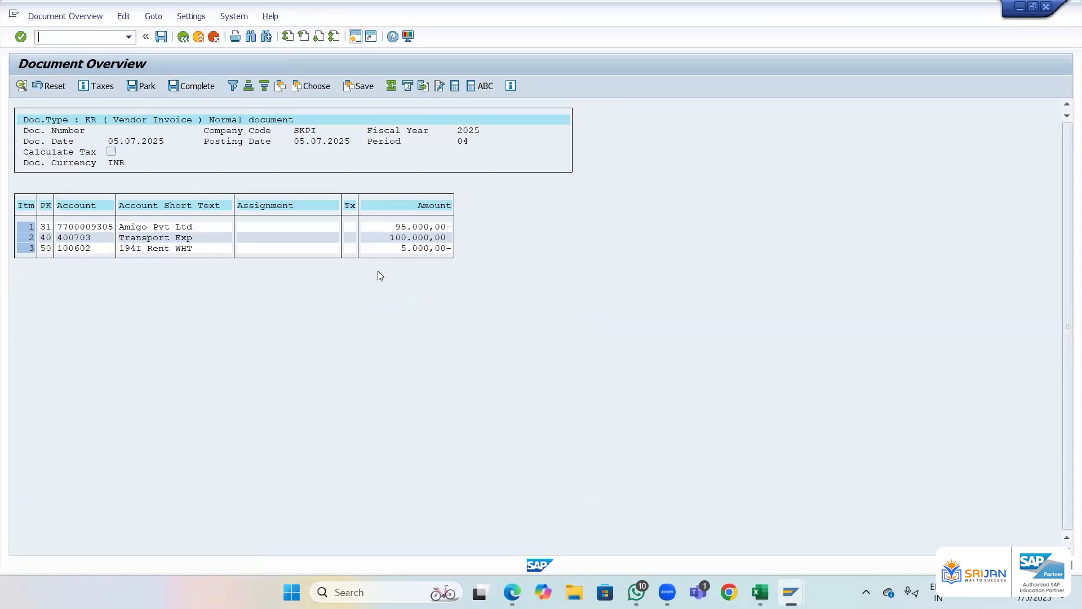
- Compare the simulated withholding tax with the WHT total and base rates in the Excel workbook, and check the SAP formula entries
key("alt+Tab")
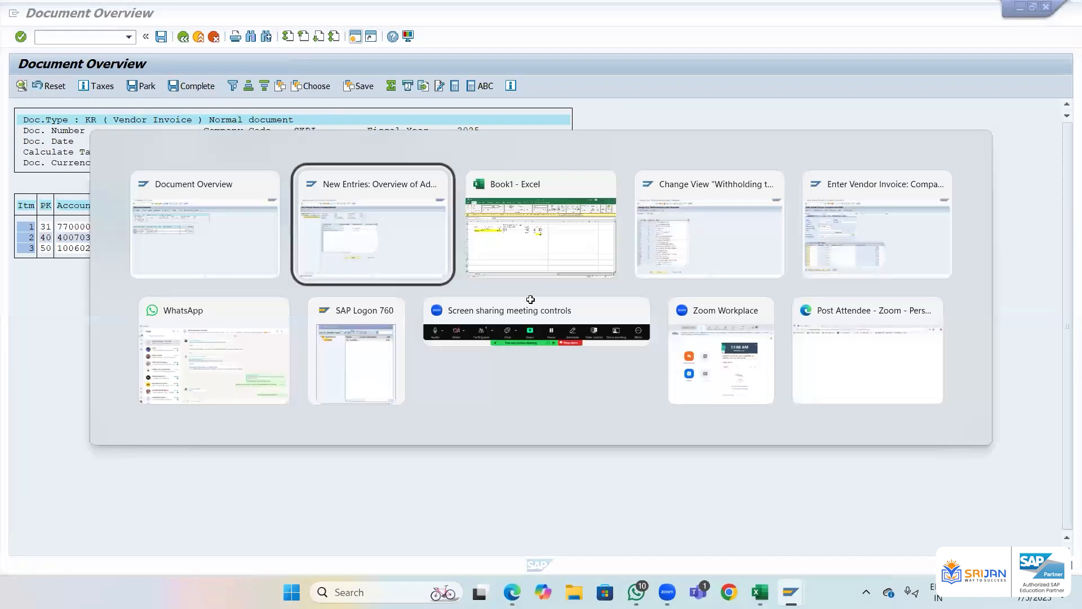
left_click(536, 267)
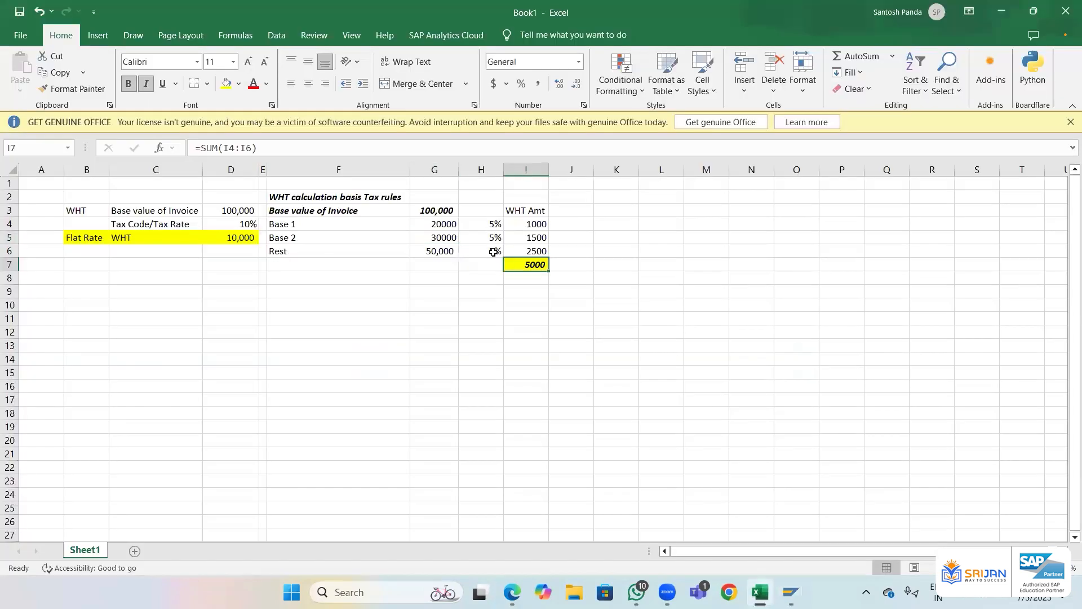
left_click_drag(491, 224, 493, 257)
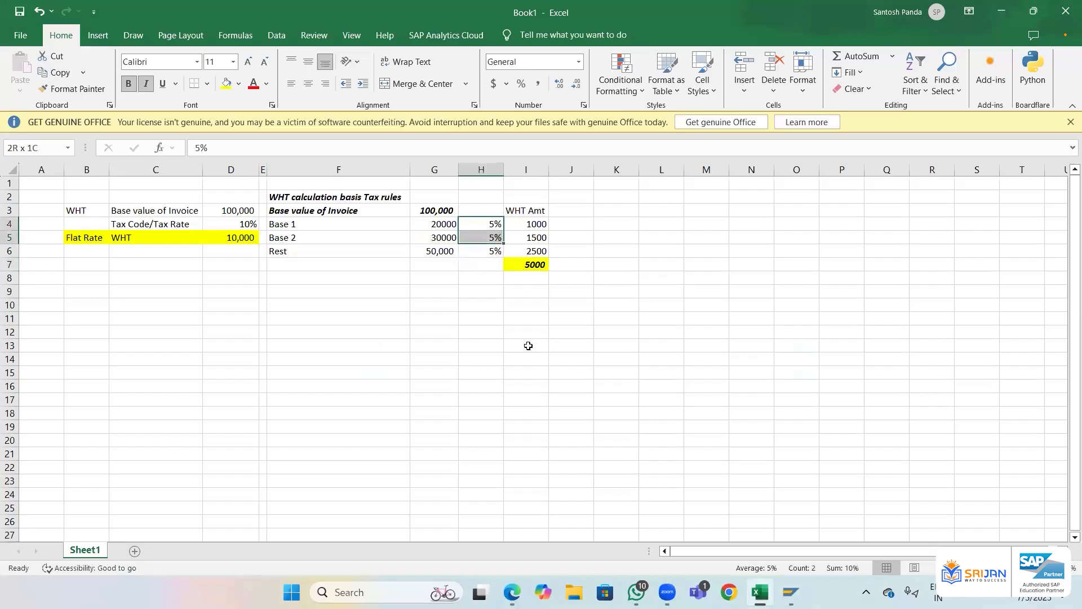
key("shift+Down")
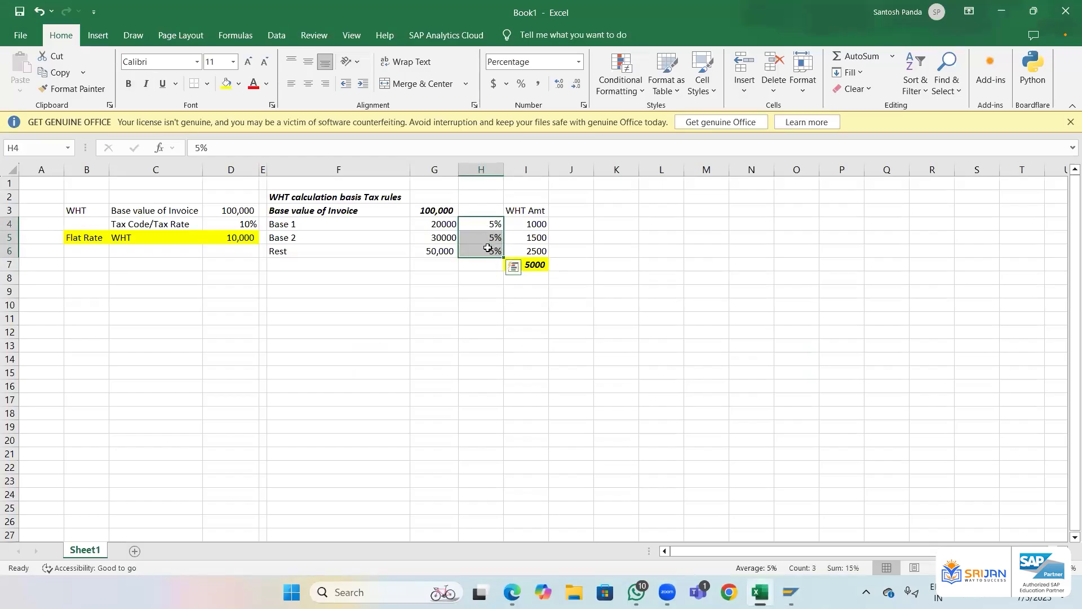
key("shift+Up")
key("shift+Down")
key("alt+Tab")
key("alt+Tab")
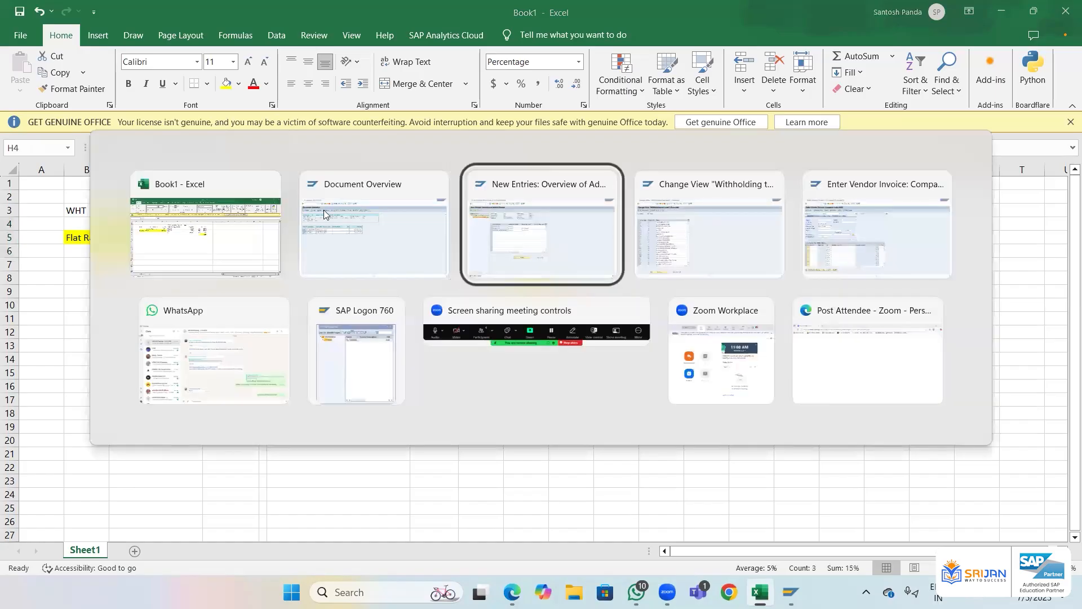
key("alt+Tab")
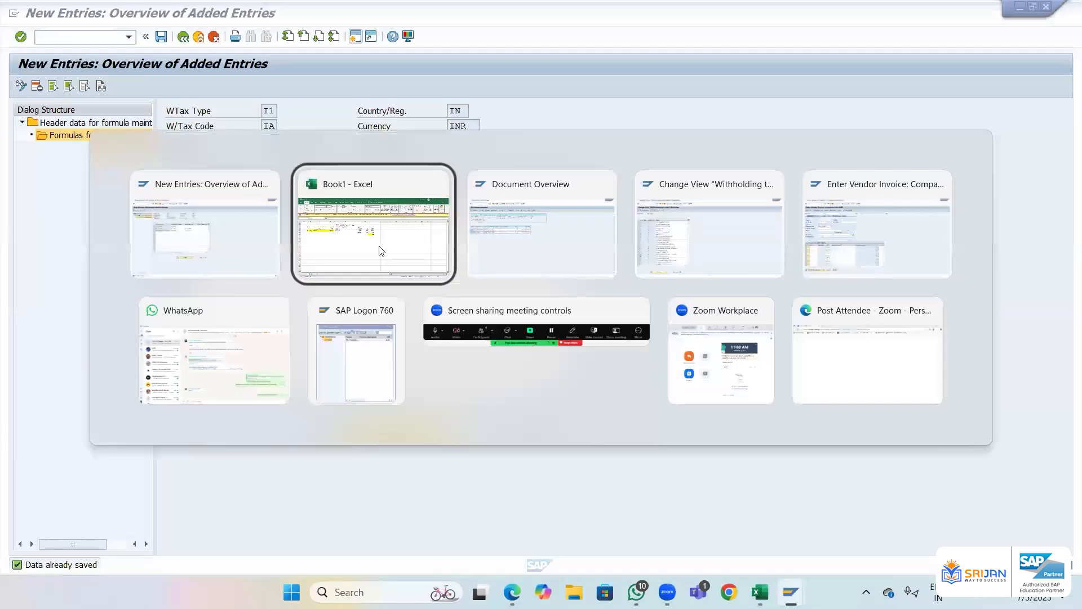
- Review the flat-rate and tiered WHT calculations in the Excel workbook against the saved SAP formula rows
left_click(539, 262)
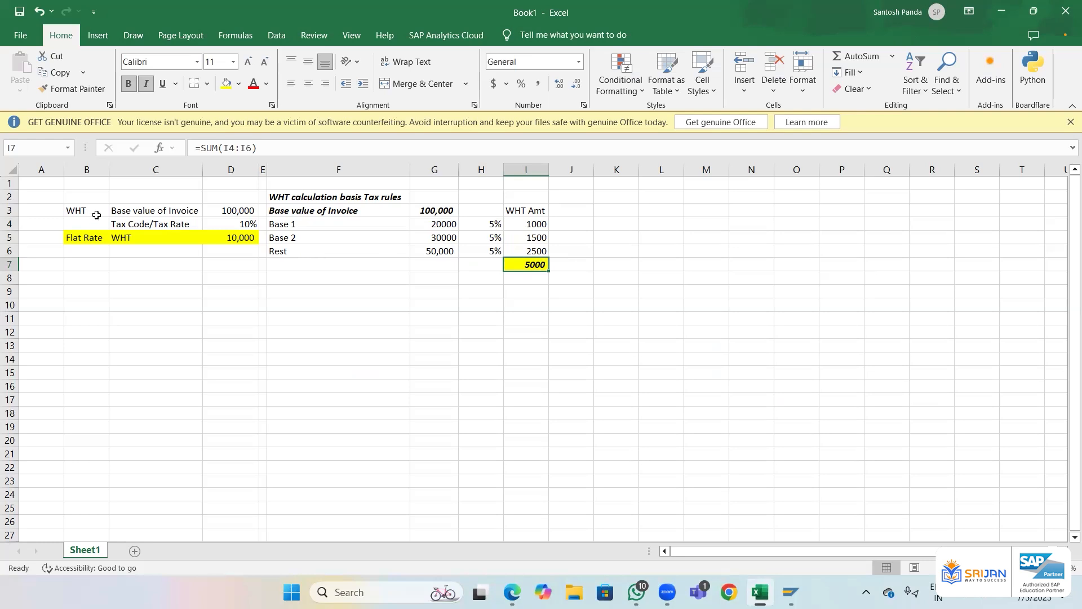
left_click_drag(91, 213, 527, 264)
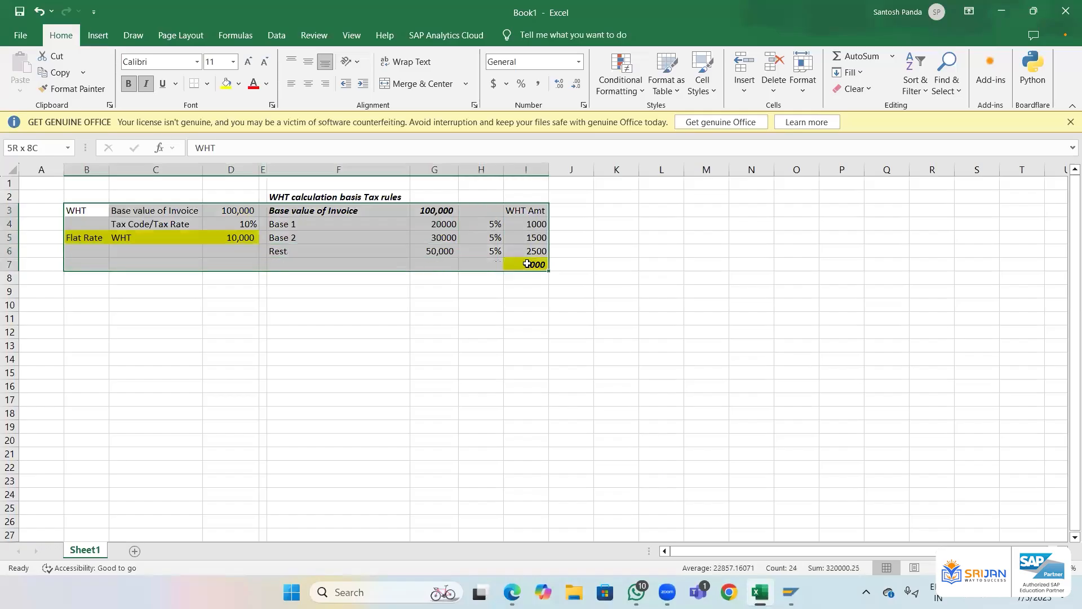
left_click(468, 295)
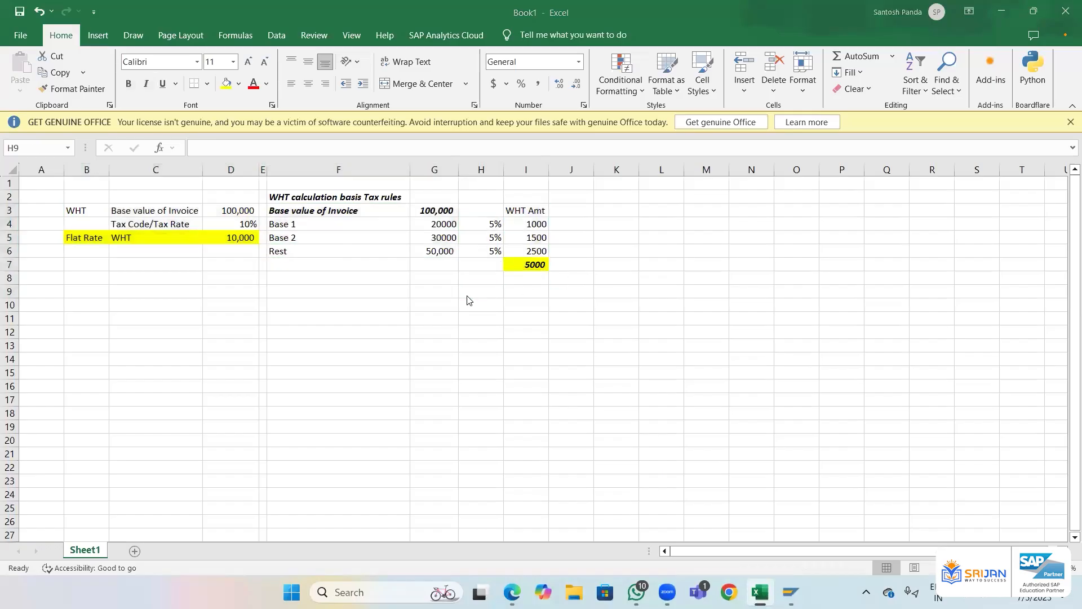
key("alt+Tab")
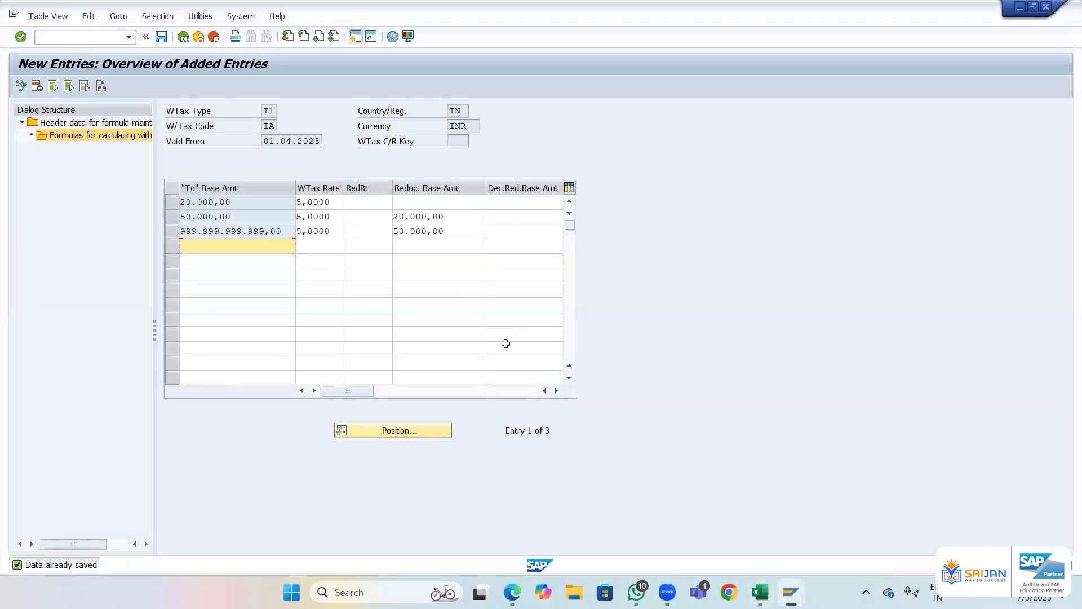
key("alt+Tab")
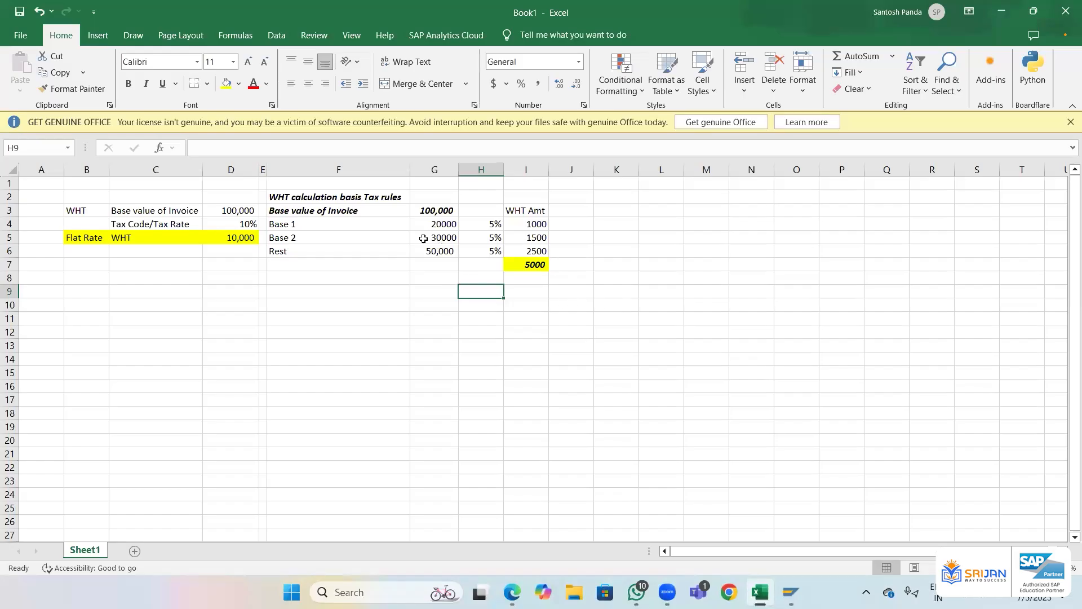
- Enter 10000 in cell J5, beside the Base 2 WHT amount in the Excel workbook
left_click(567, 223)
left_click(449, 239)
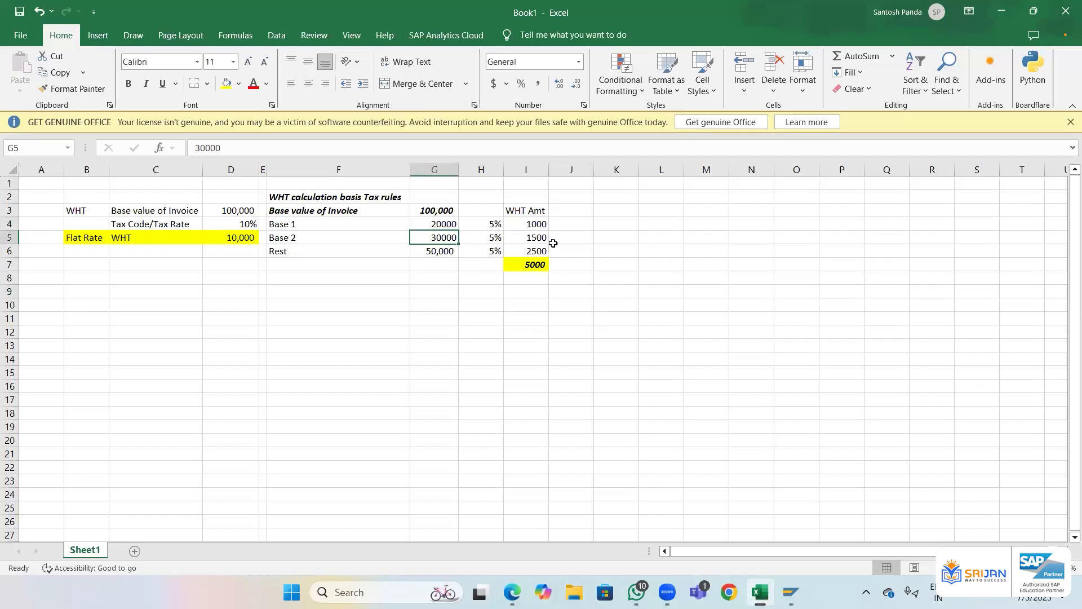
left_click(569, 241)
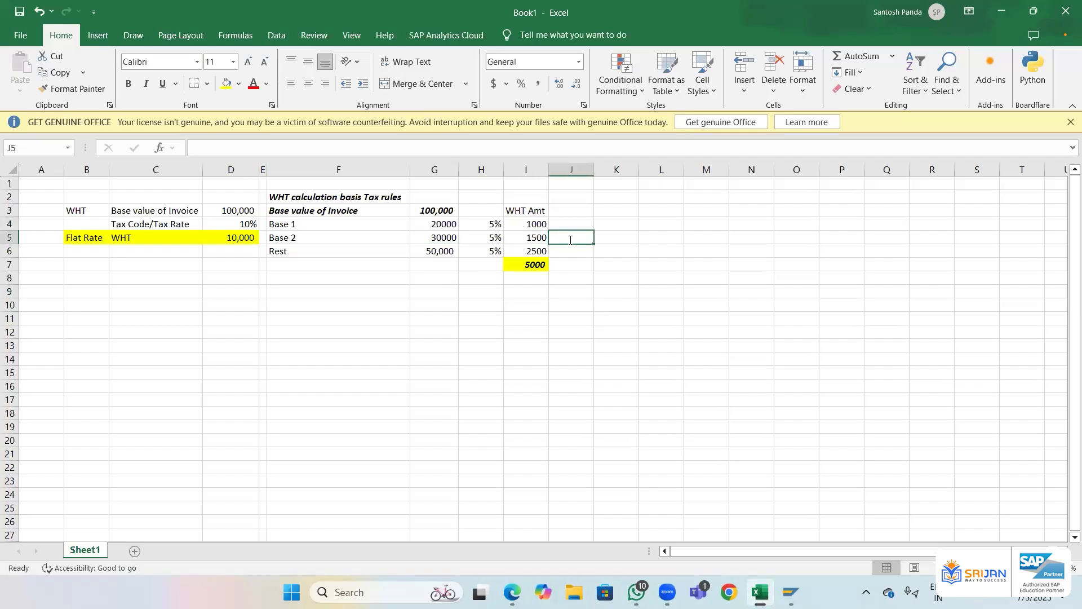
type("10000")
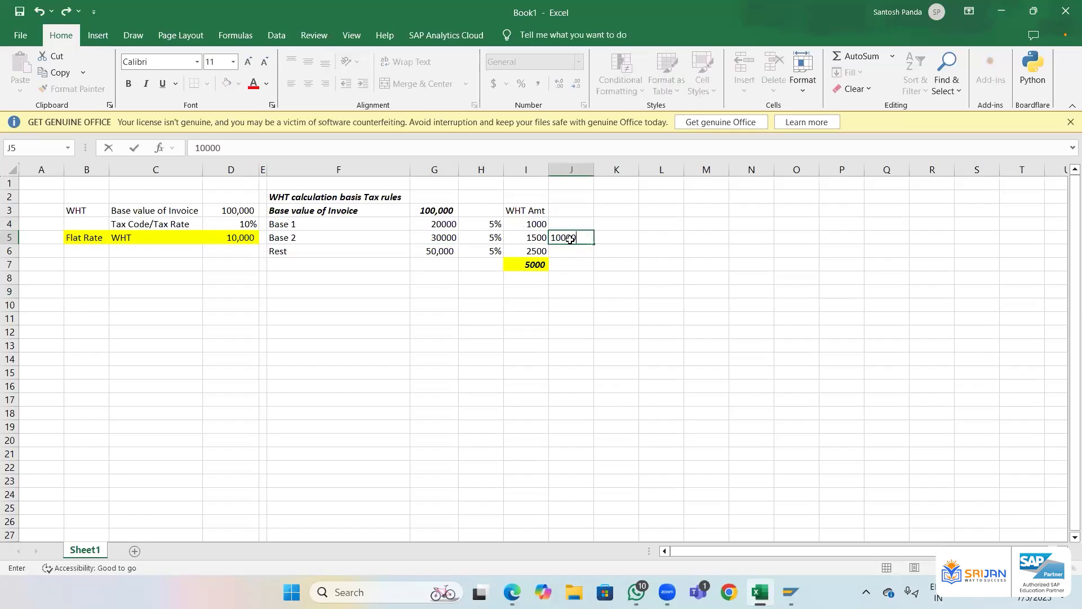
key("Return")
- Copy the tax-rule WHT calculation block F2:J7 to the range starting at cell L2
key("Up")
key("Up")
key("Left")
key("Left")
key("Left")
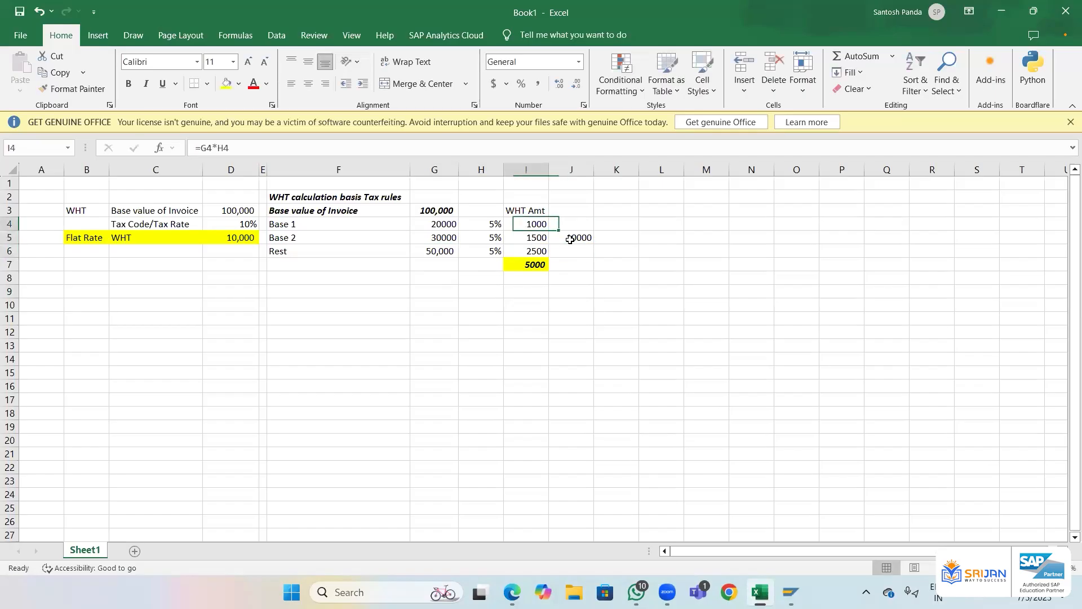
key("Up")
key("Left")
key("Up")
key("shift+Right")
key("shift+Right")
key("shift+Right")
key("shift+Right")
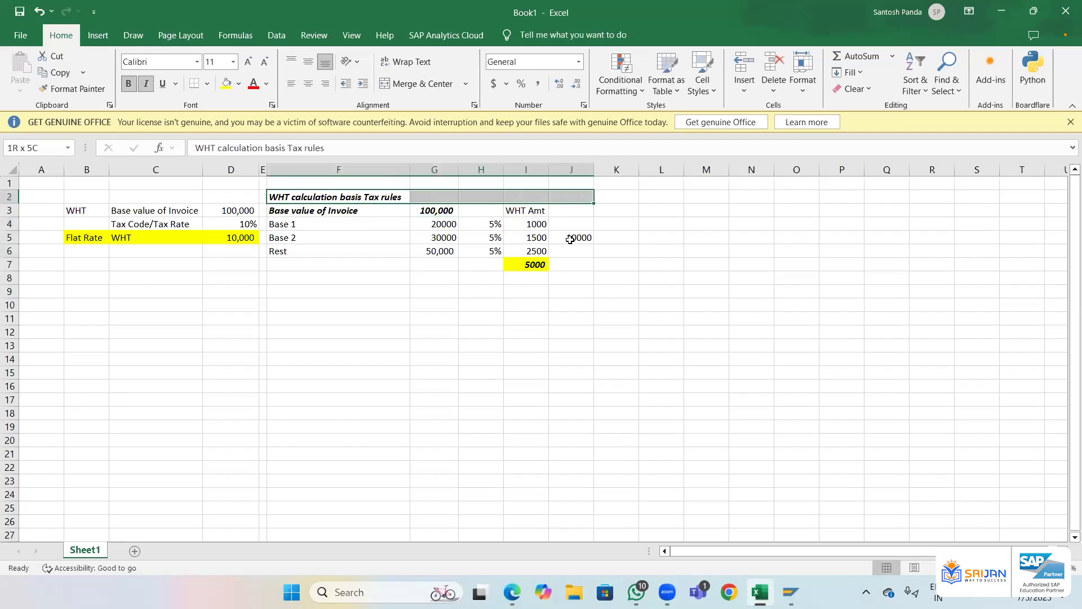
key("shift+Down")
key("shift+Down")
key("shift+Down")
key("shift+Down")
key("shift+Down")
key("shift+Down")
key("shift+Up")
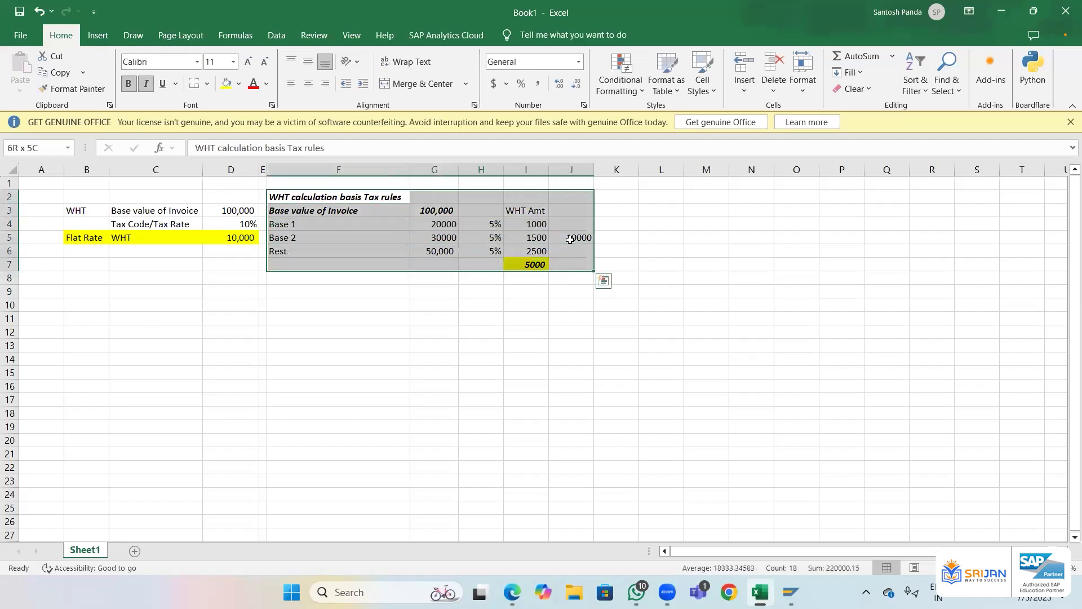
key("ctrl+c")
key("Right")
key("Right")
key("Right")
key("Right")
key("Right")
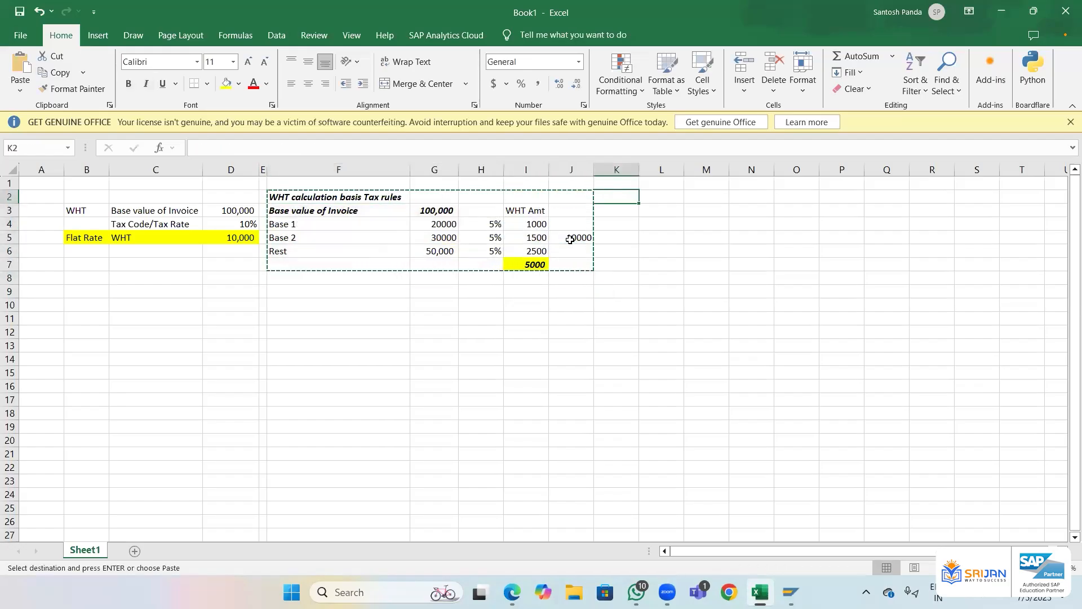
key("Right")
key("Return")
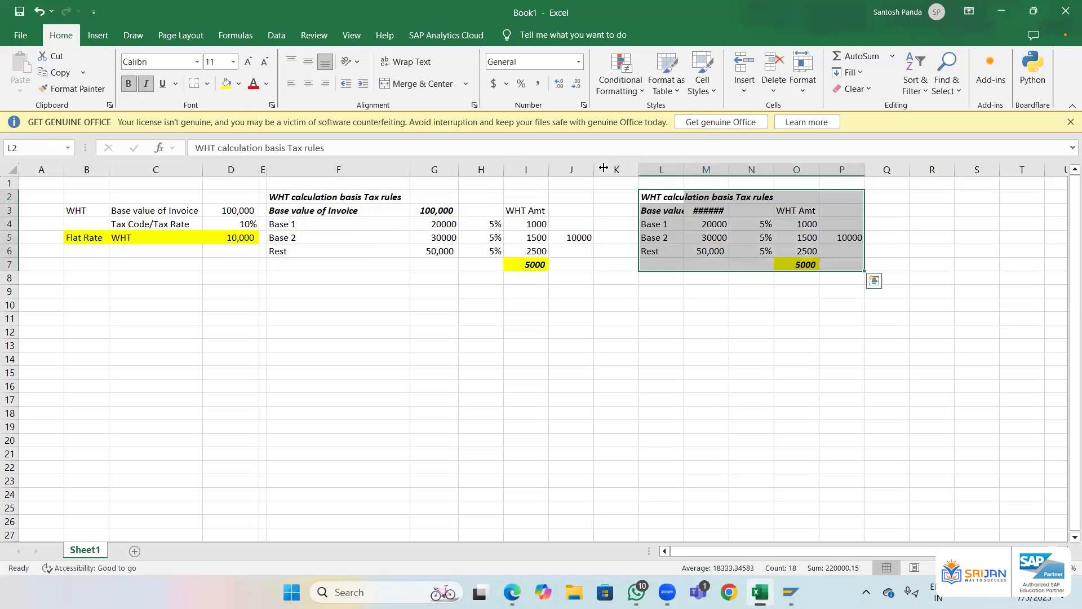
- Narrow column K and widen columns L and M to fit the copied calculation block
left_click_drag(603, 167, 797, 168)
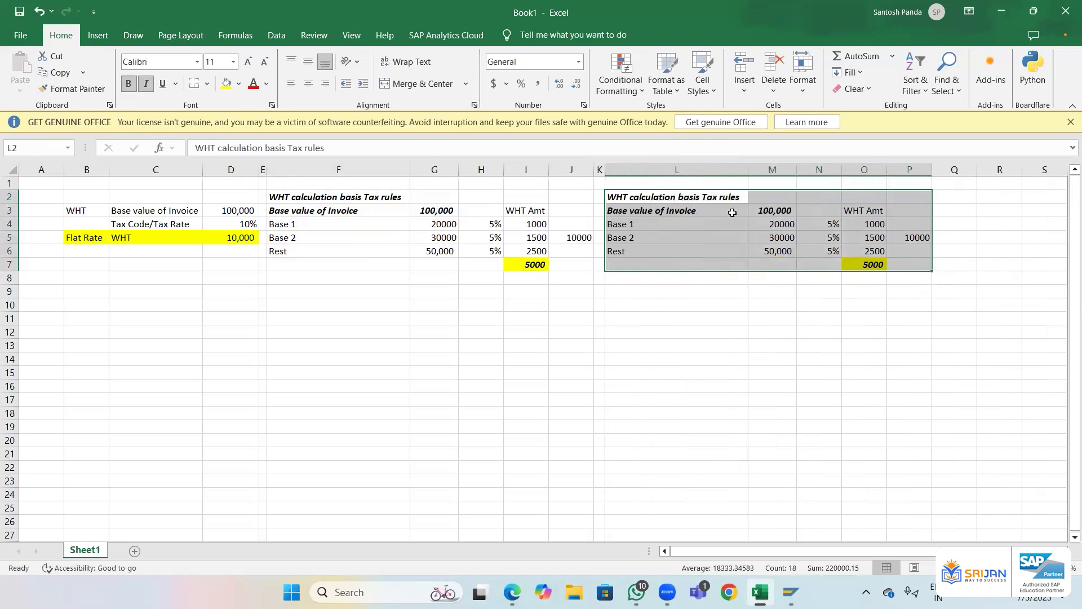
right_click(732, 212)
key("Escape")
key("Right")
key("Right")
key("Right")
key("Right")
key("Right")
key("Right")
key("Right")
key("Right")
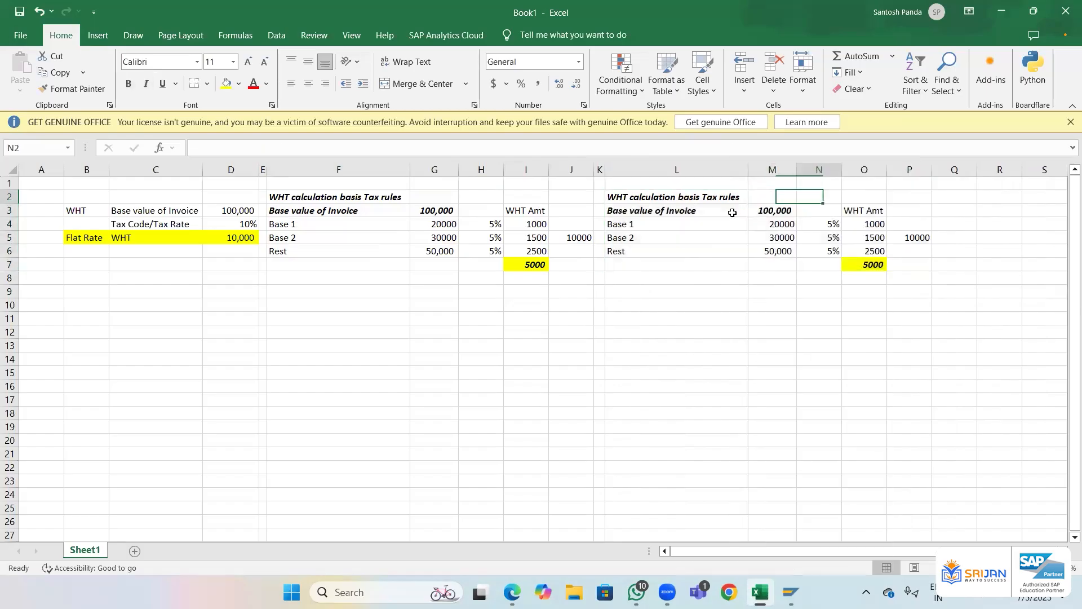
key("Right")
key("Right")
key("Right")
key("Left")
key("Left")
key("Left")
key("Left")
key("Left")
key("Left")
key("Left")
key("Left")
key("Left")
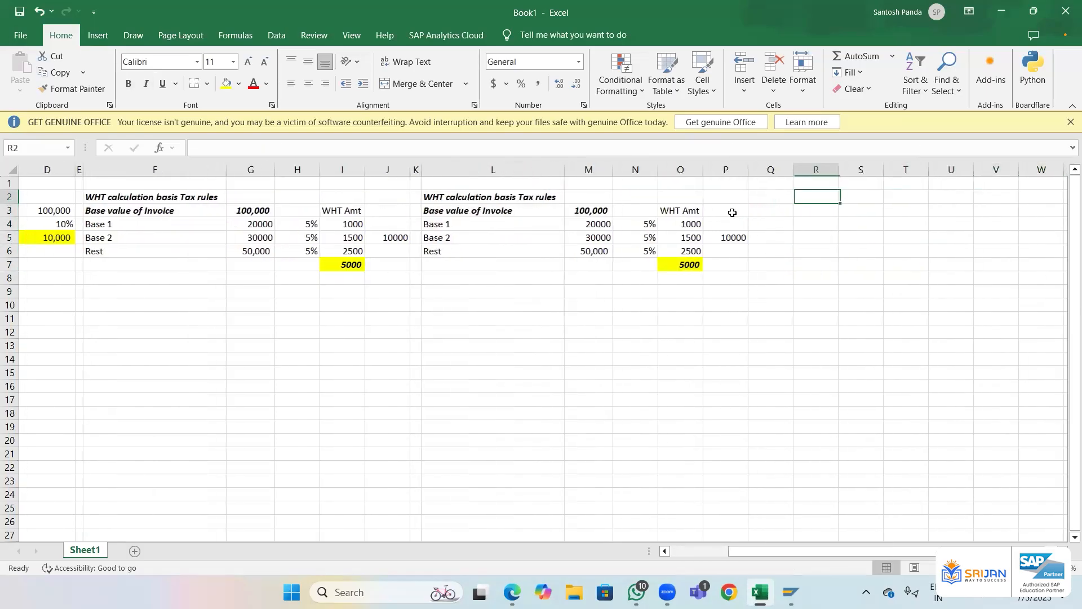
key("Left")
key("Left")
key("Left")
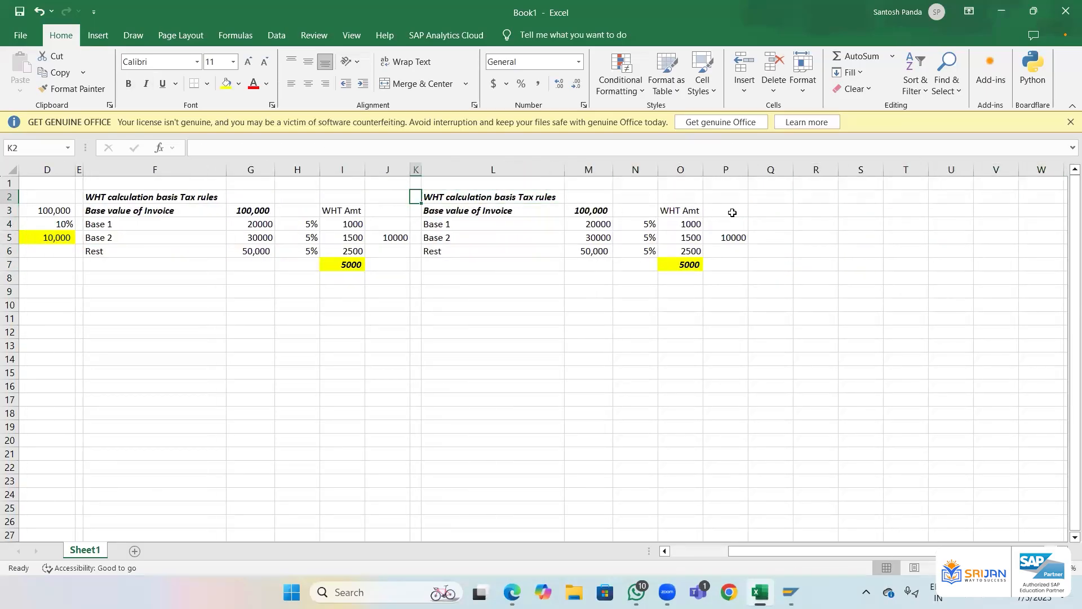
- Set the Base 2 amount in cell M5 of the copied WHT calculation to 50000
key("Down")
key("Down")
key("Right")
key("Right")
key("Right")
key("Left")
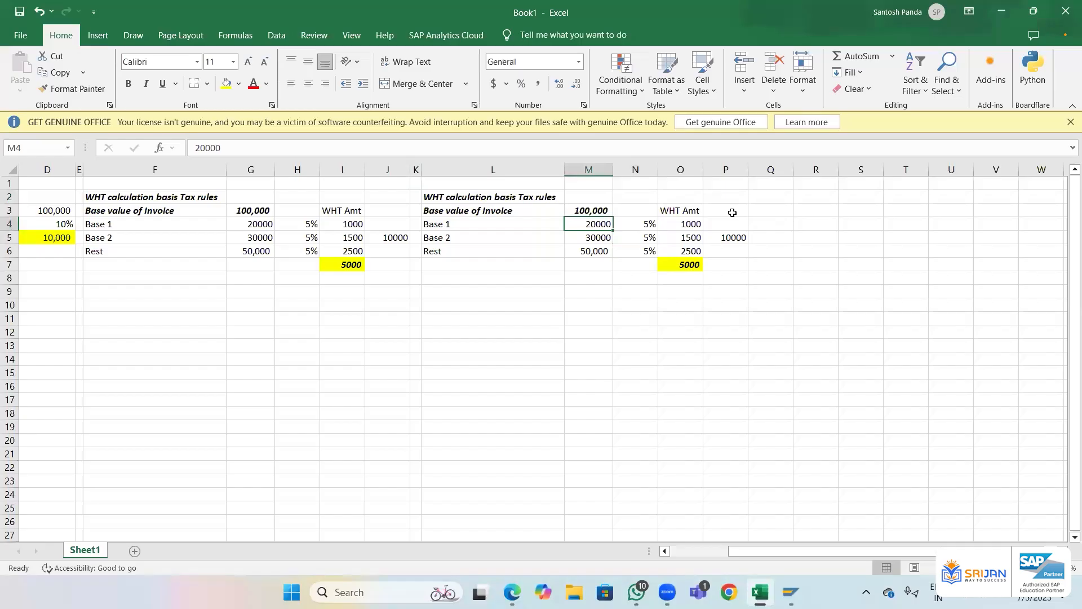
key("Down")
key("Right")
key("Right")
key("Right")
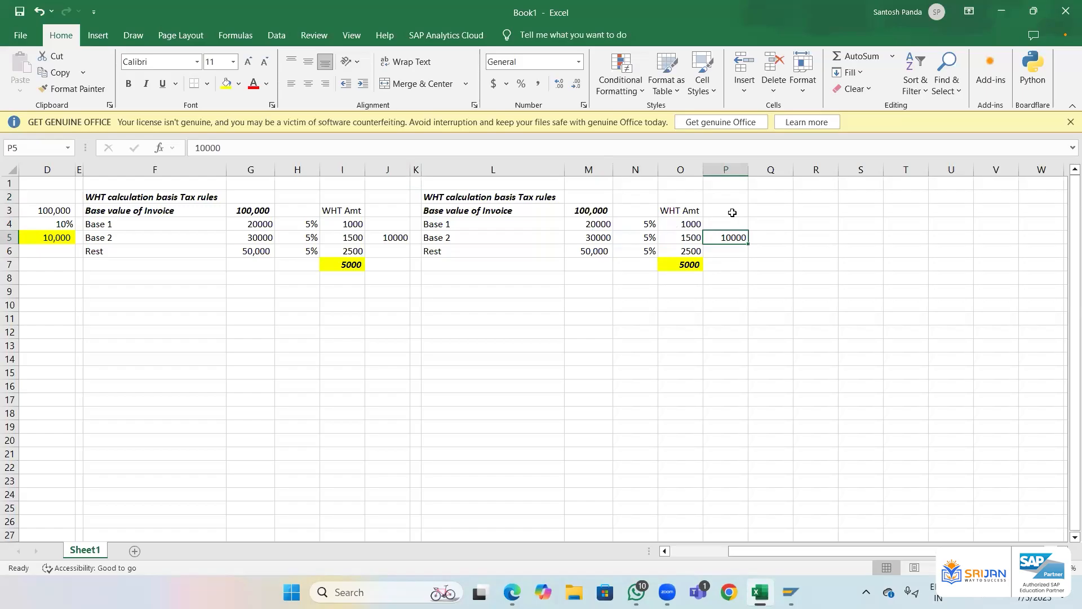
key("Down")
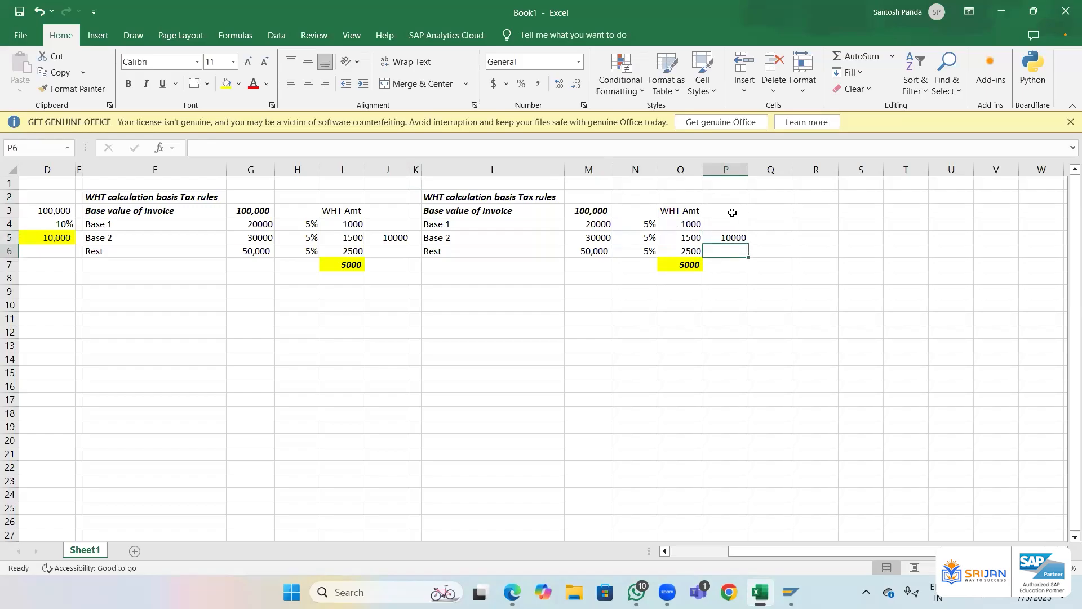
key("Up")
key("Left")
key("Left")
key("Left")
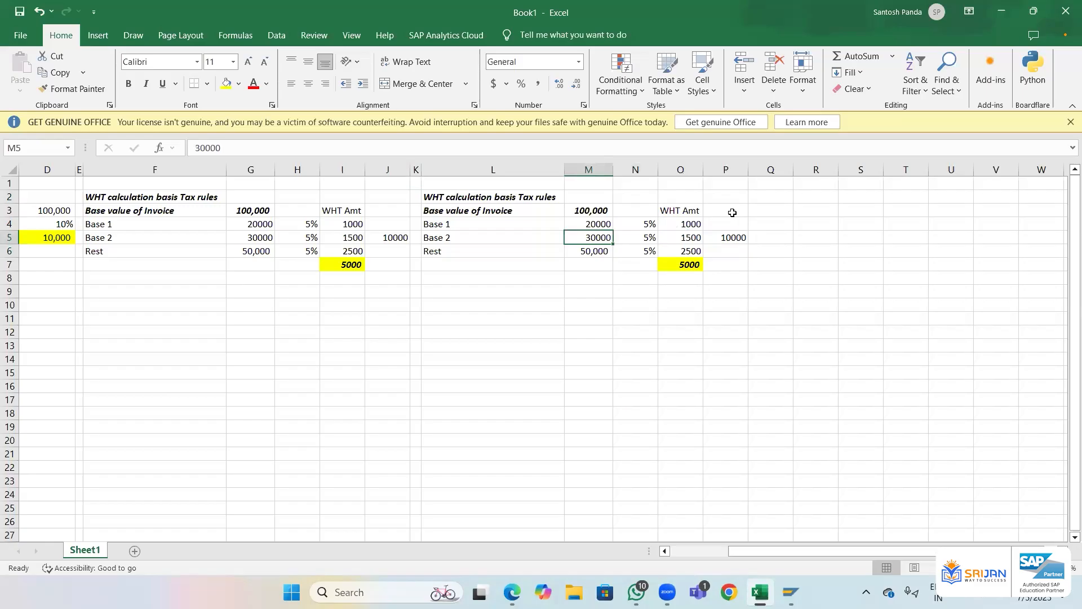
type("50000")
key("Return")
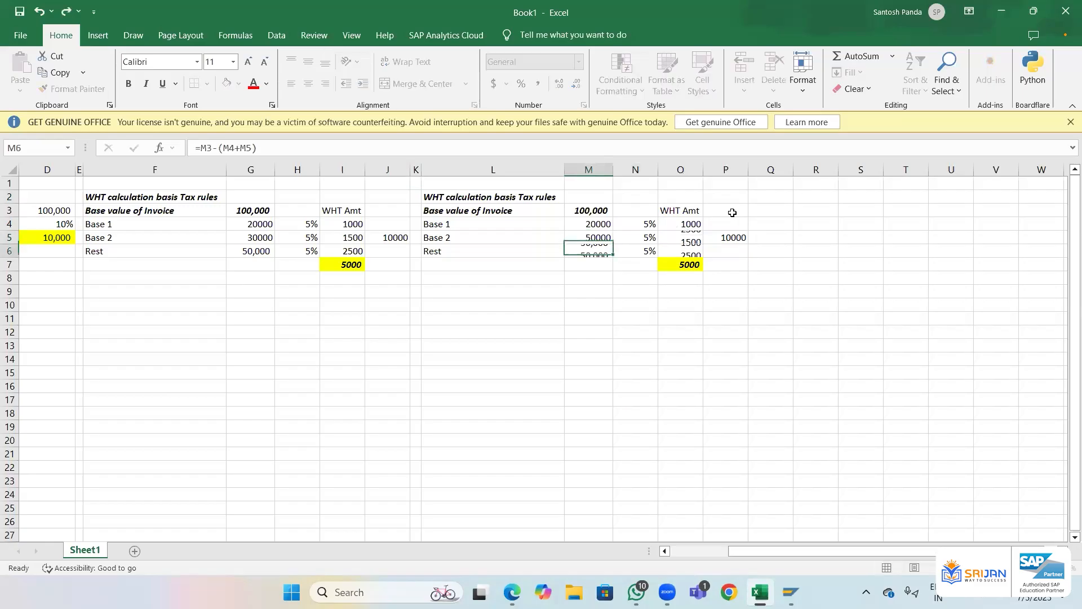
- Insert a column before the copied block's rate column and enter 20000 in cell N5, beside the Base 2 amount
key("Right")
key("Up")
key("ctrl+shift+plus")
key("c")
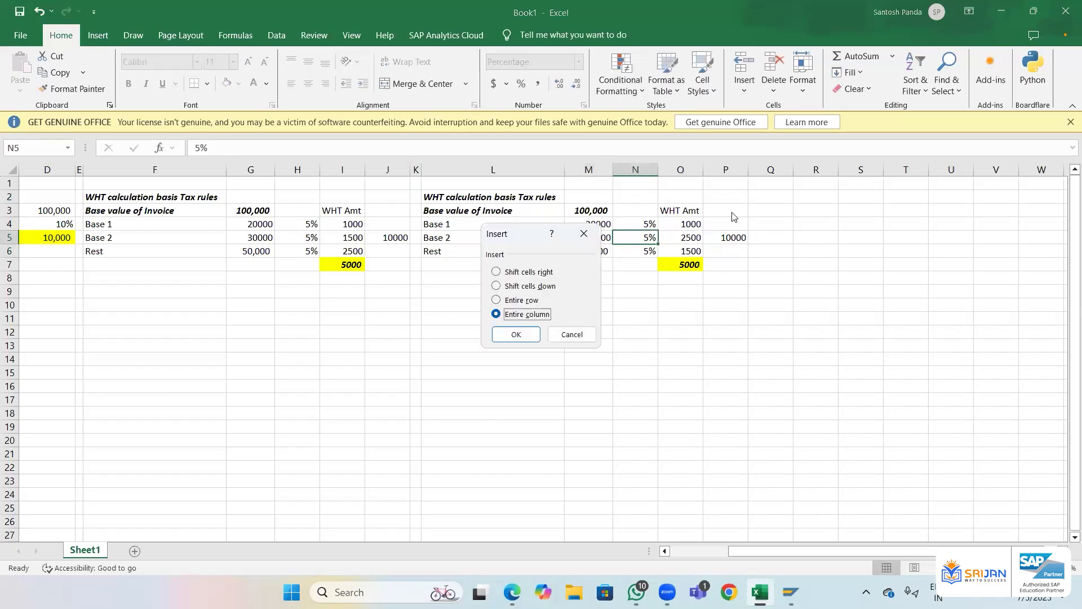
key("Return")
type("20000")
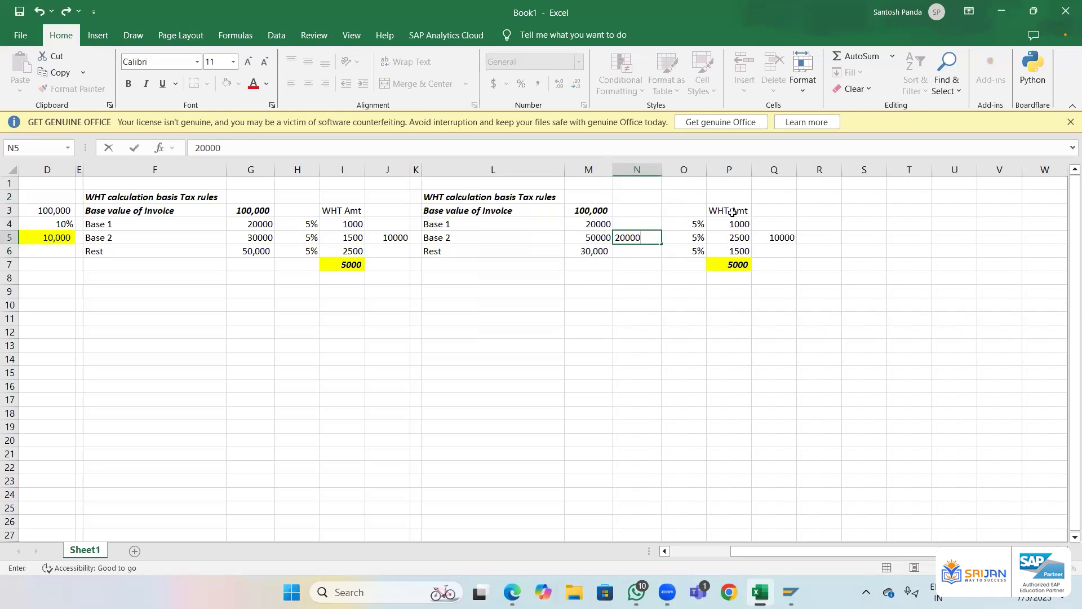
key("Return")
- Insert another column before the rates and enter =M5-N5 in cell O5 for the Base 2 difference
key("Right")
key("Up")
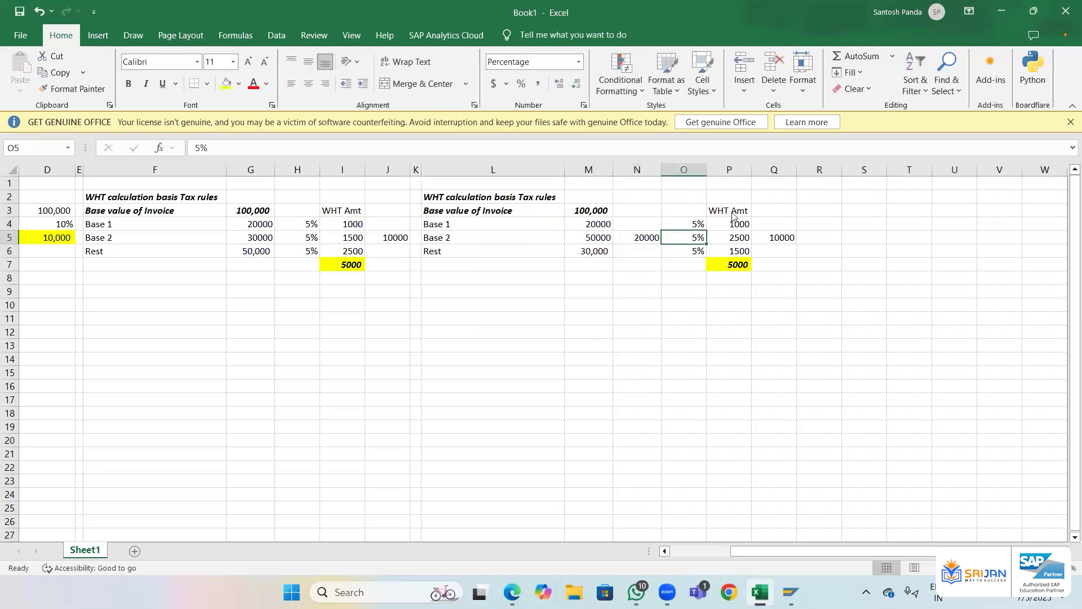
key("ctrl+shift+plus")
key("c")
key("Return")
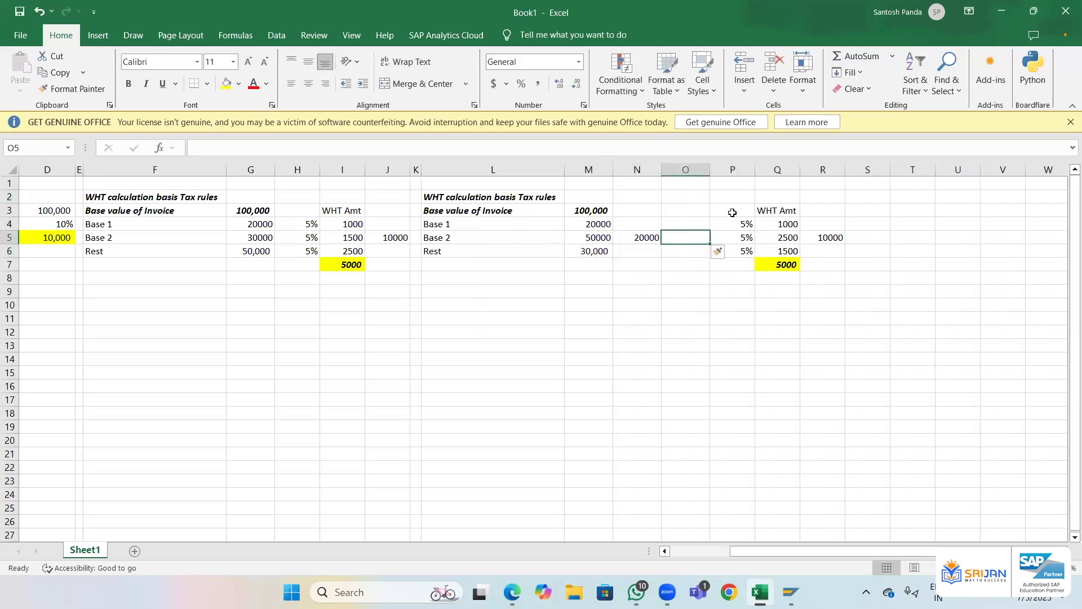
type("=")
key("Left")
key("Left")
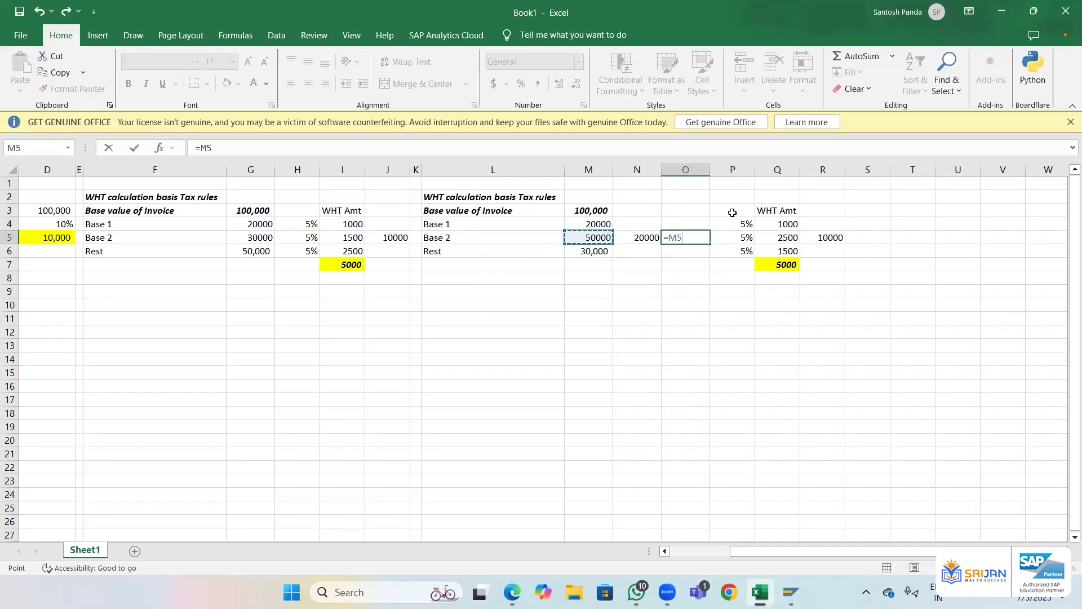
type("-")
key("Left")
key("Return")
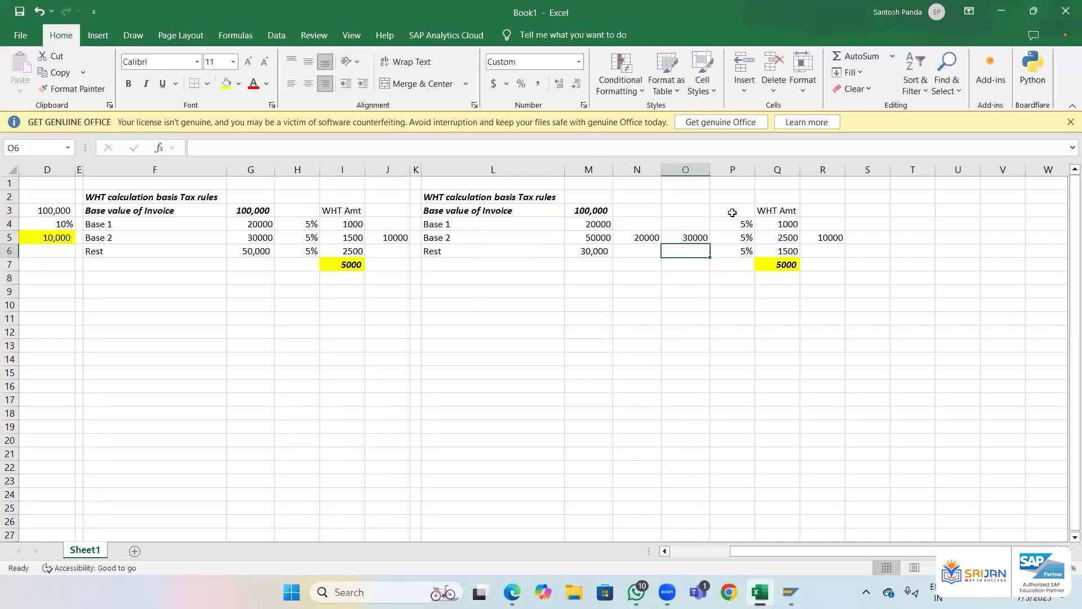
- Examine the Rest formula in cell M6 and the Base 1 and Base 2 amounts it refers to
key("Left")
key("Left")
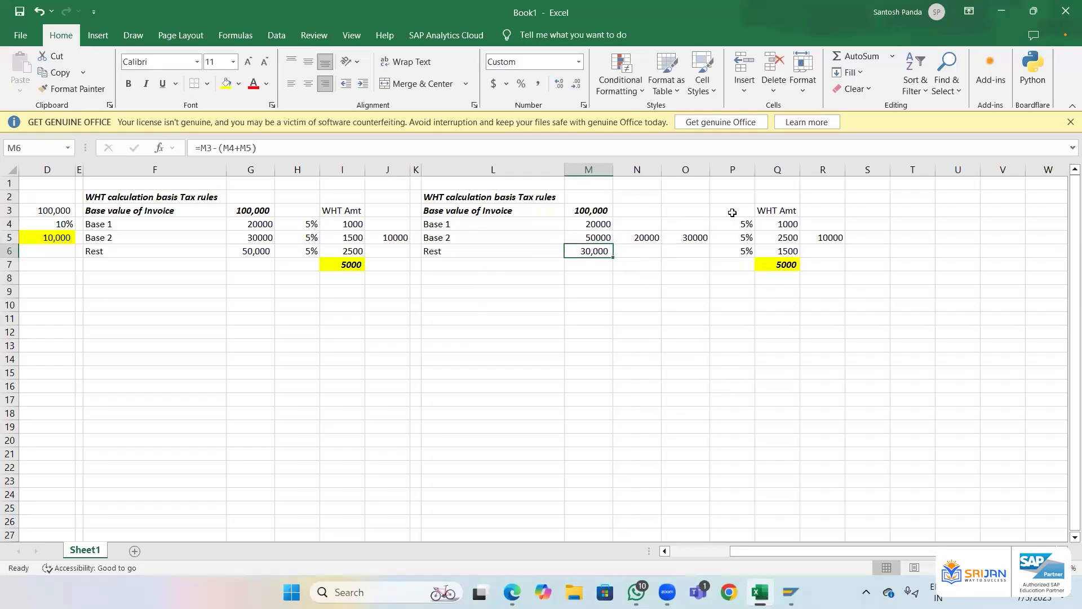
double_click(584, 250)
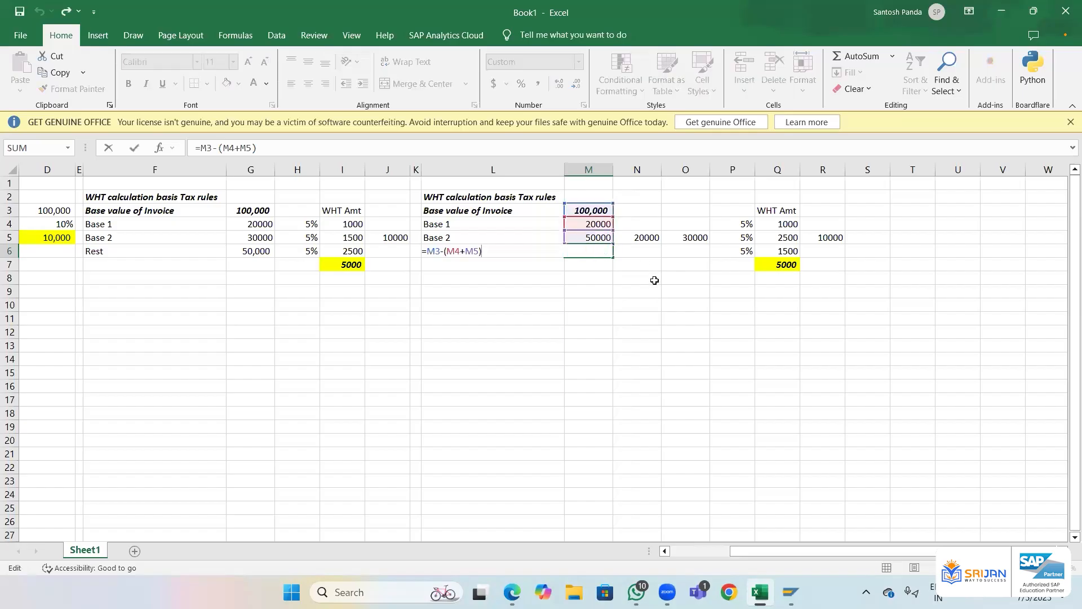
key("Escape")
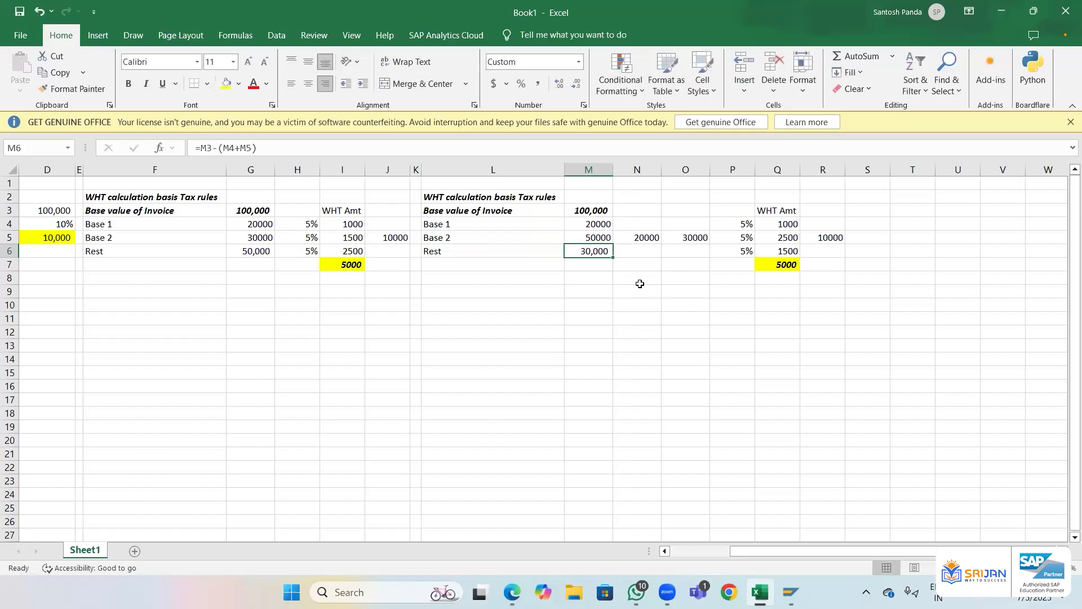
left_click(647, 253)
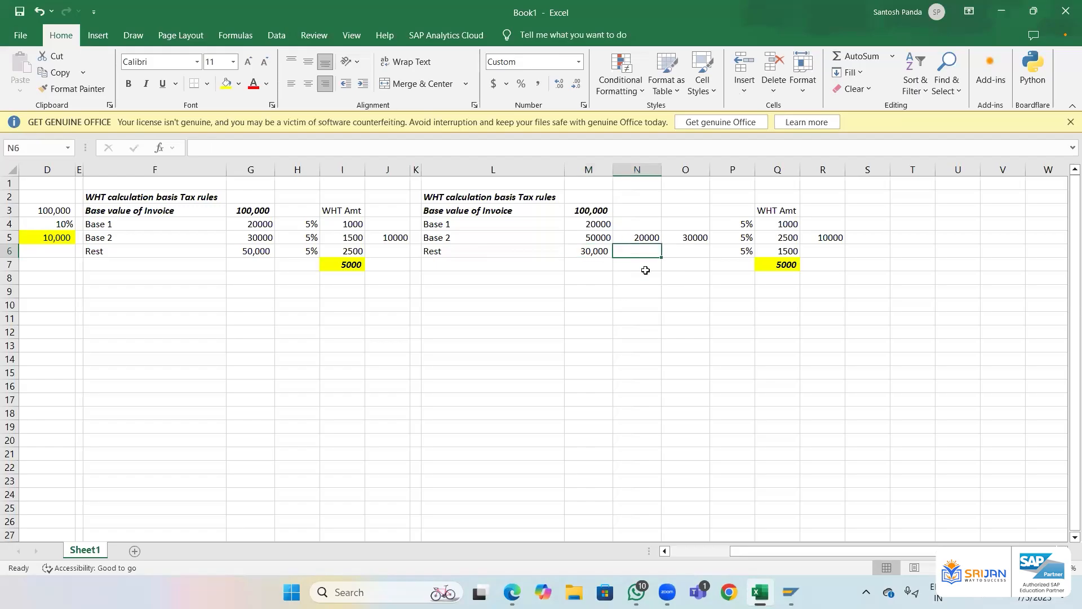
key("Left")
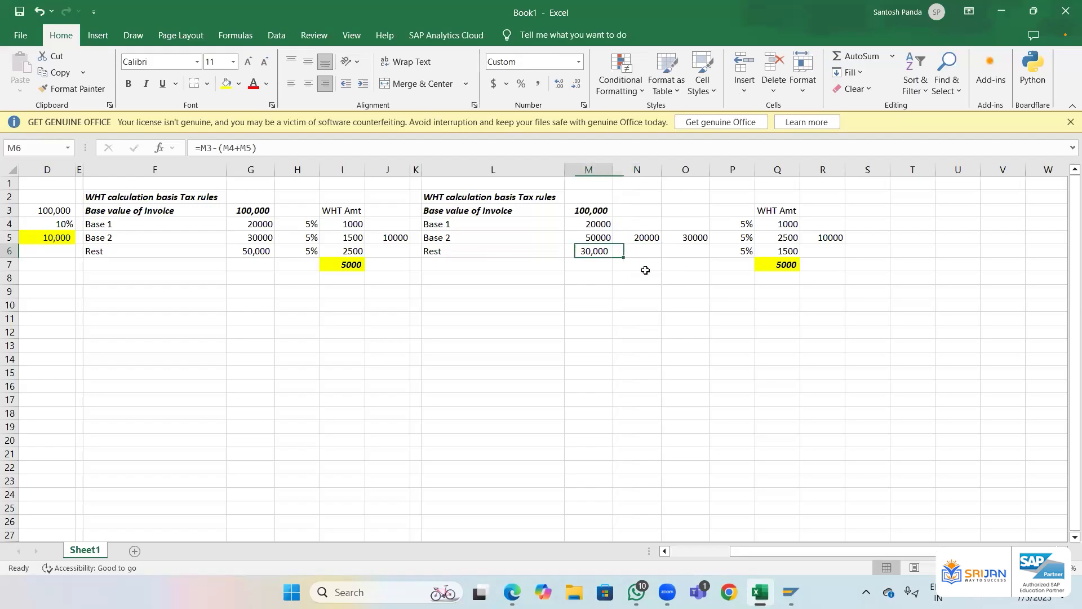
key("Up")
key("shift+Up")
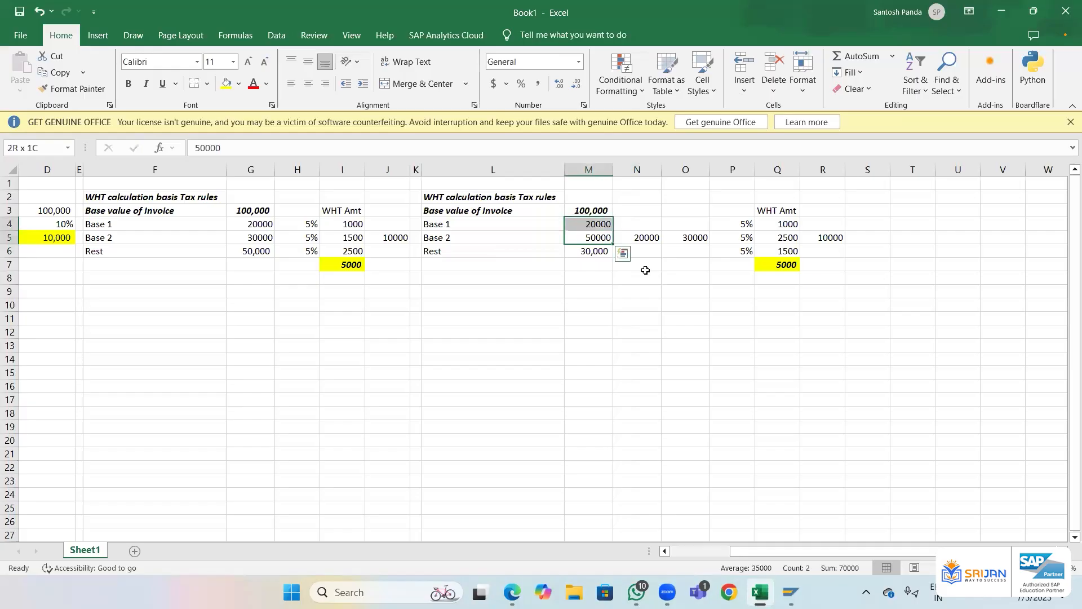
key("Right")
key("Right")
key("Down")
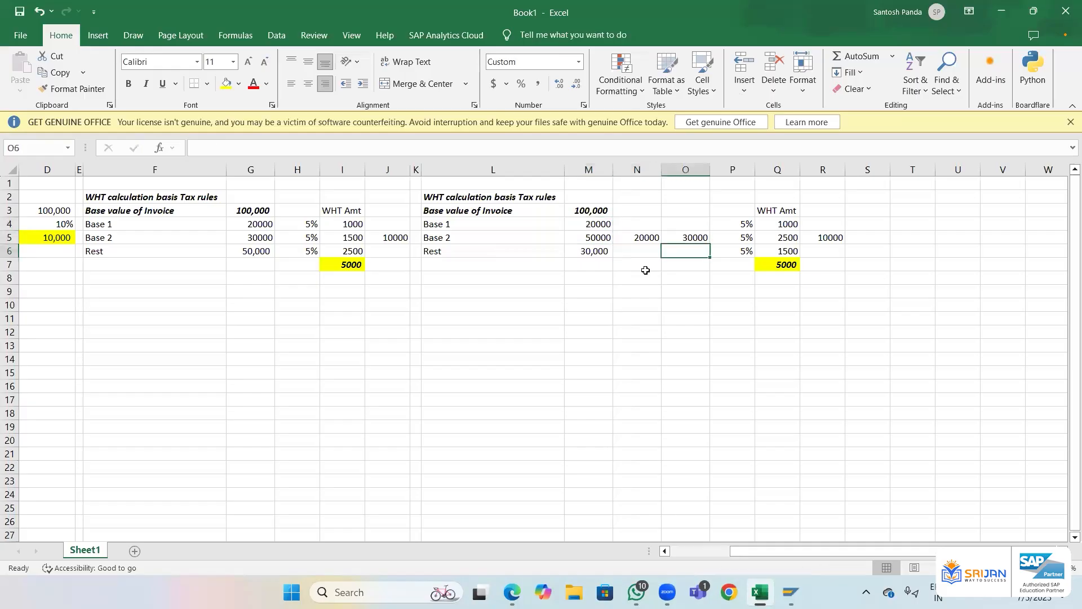
key("Left")
key("Left")
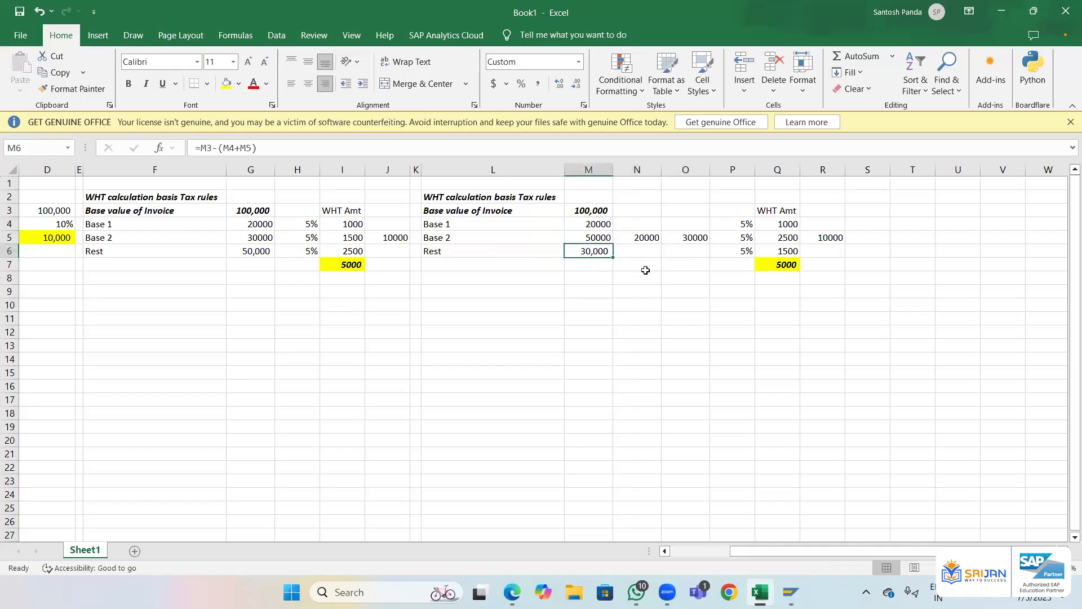
- Try changing the Rest formula in cell M6 to =O5-(M4+M5)
double_click(595, 249)
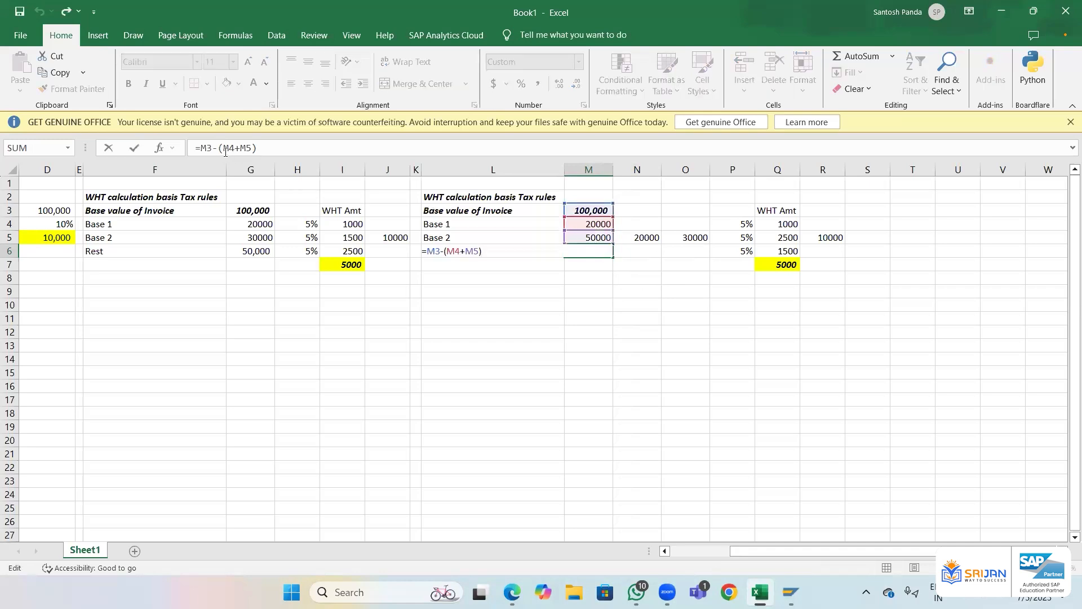
left_click(207, 148)
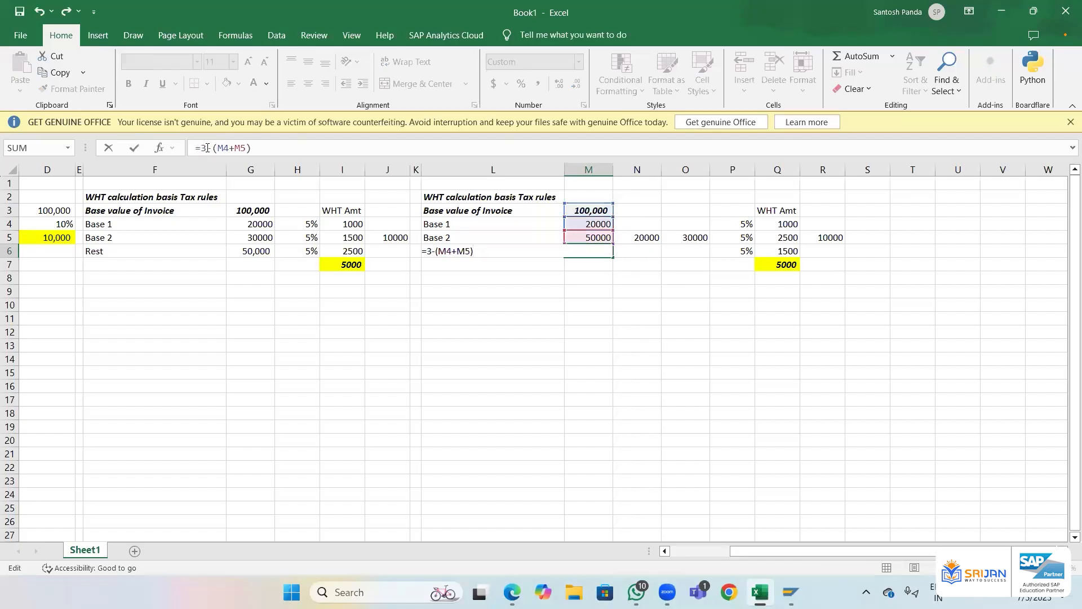
key("BackSpace")
type("O")
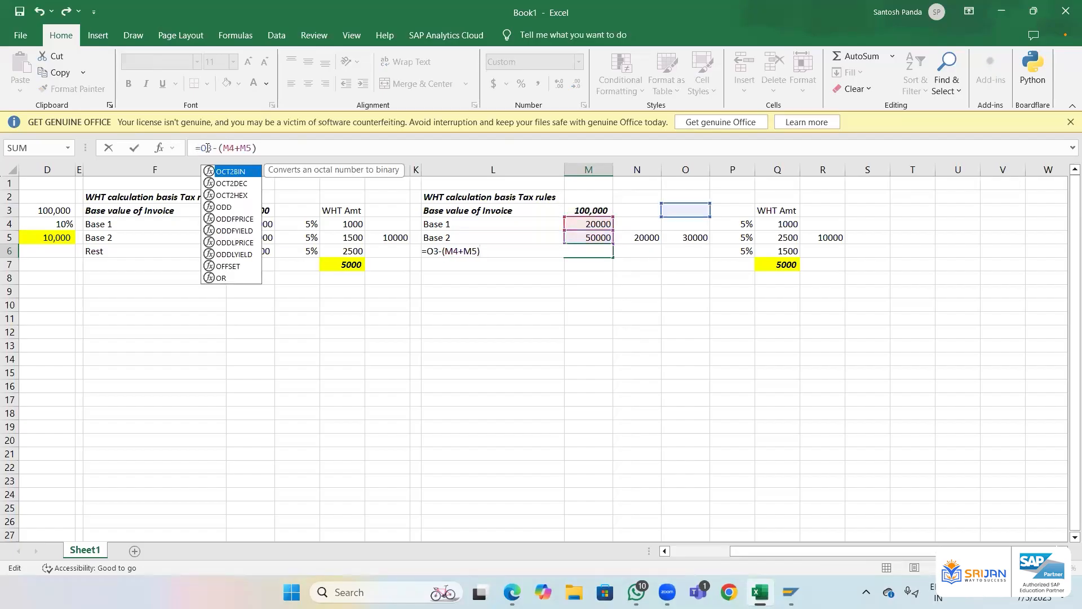
left_click(693, 235)
key("Return")
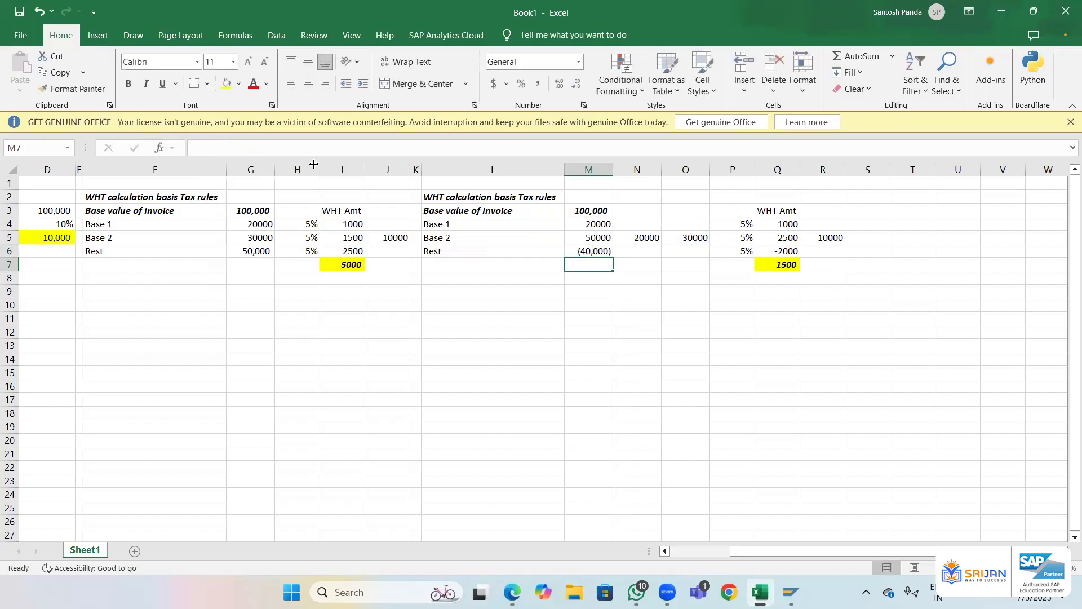
- Rewrite the Rest formula in cell M6 as =M3-(M4-O5), based on the invoice base value, Base 1 and the Base 2 difference
key("Up")
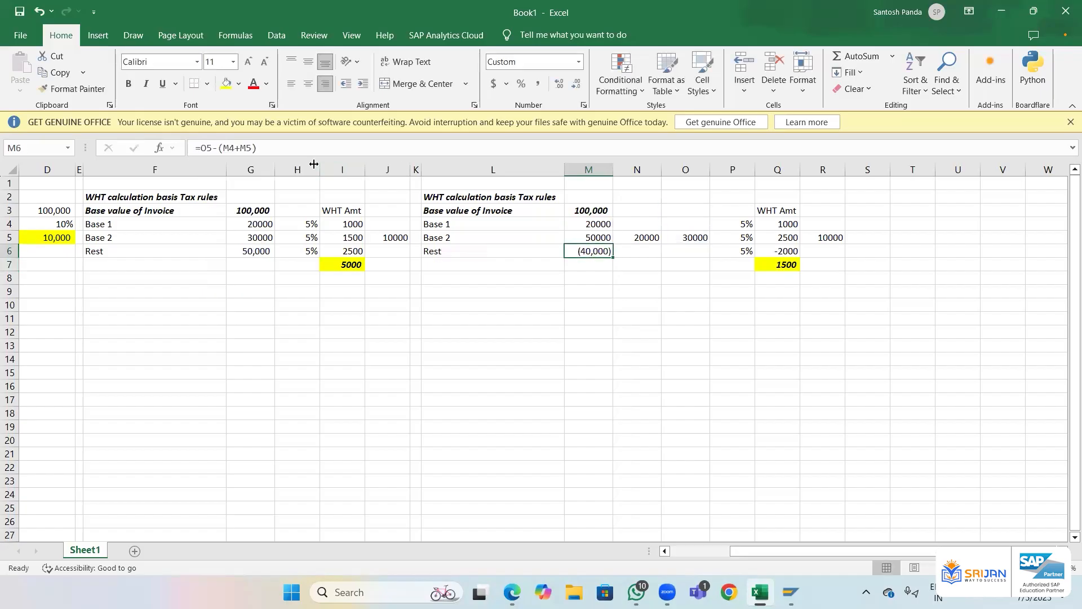
type("=")
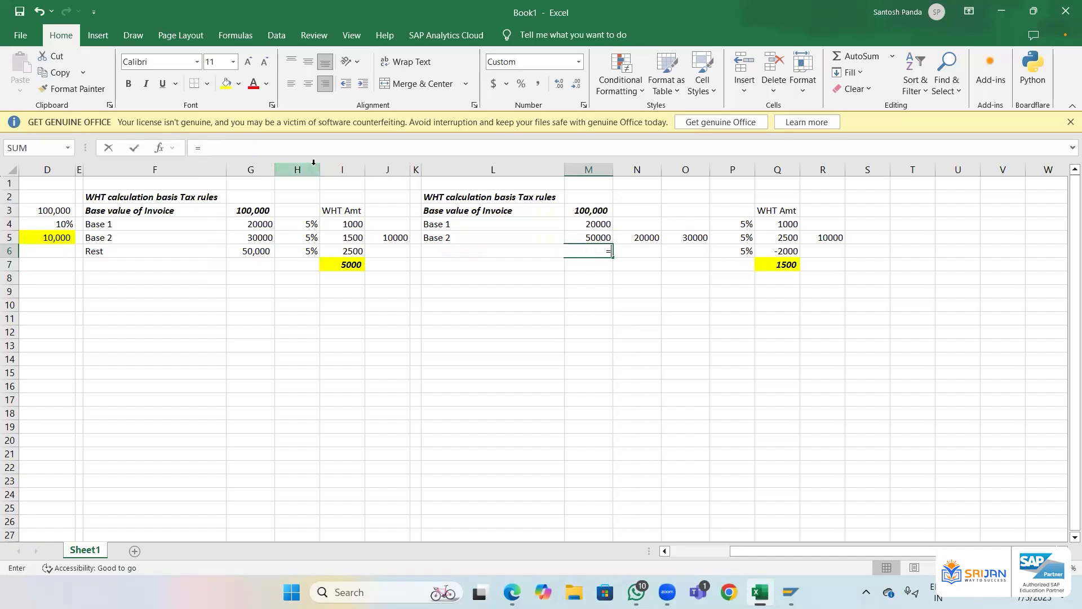
key("Up")
key("Up")
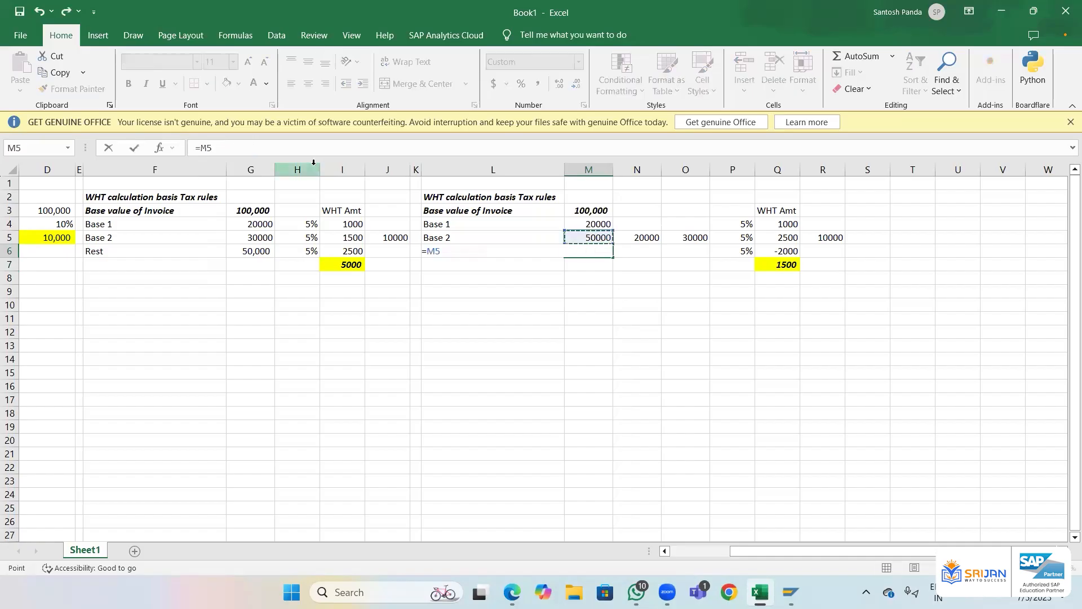
key("Up")
type("-")
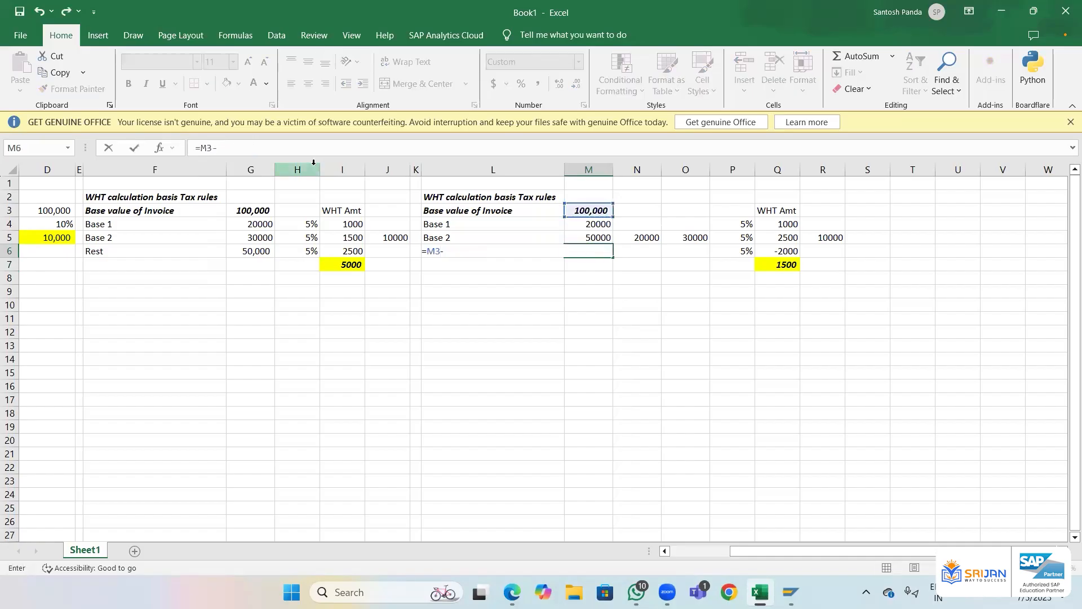
key("Down")
key("Up")
key("Up")
key("Up")
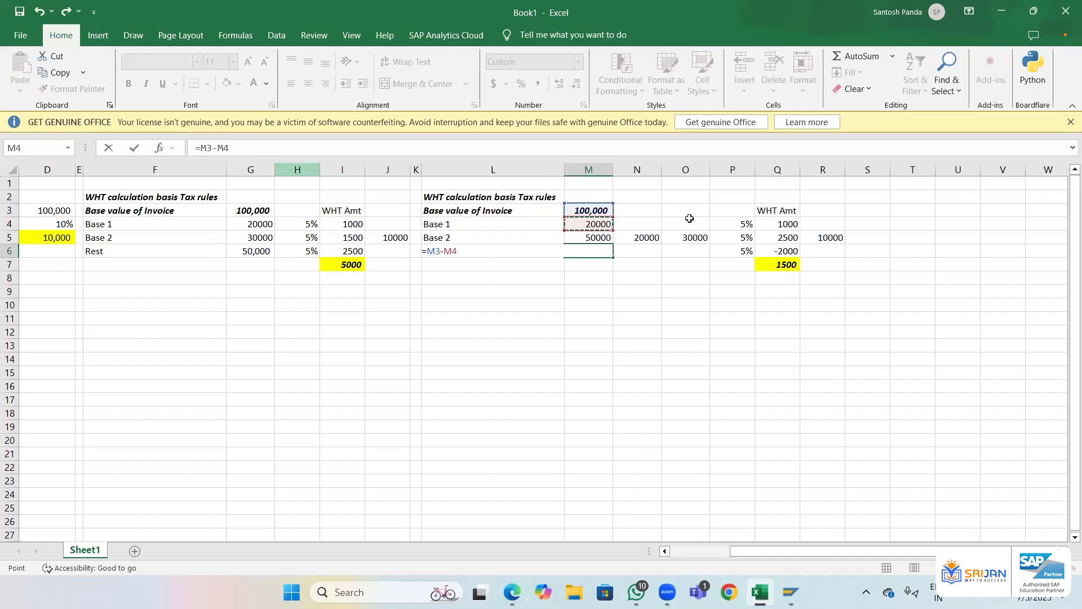
type("-")
left_click(686, 237)
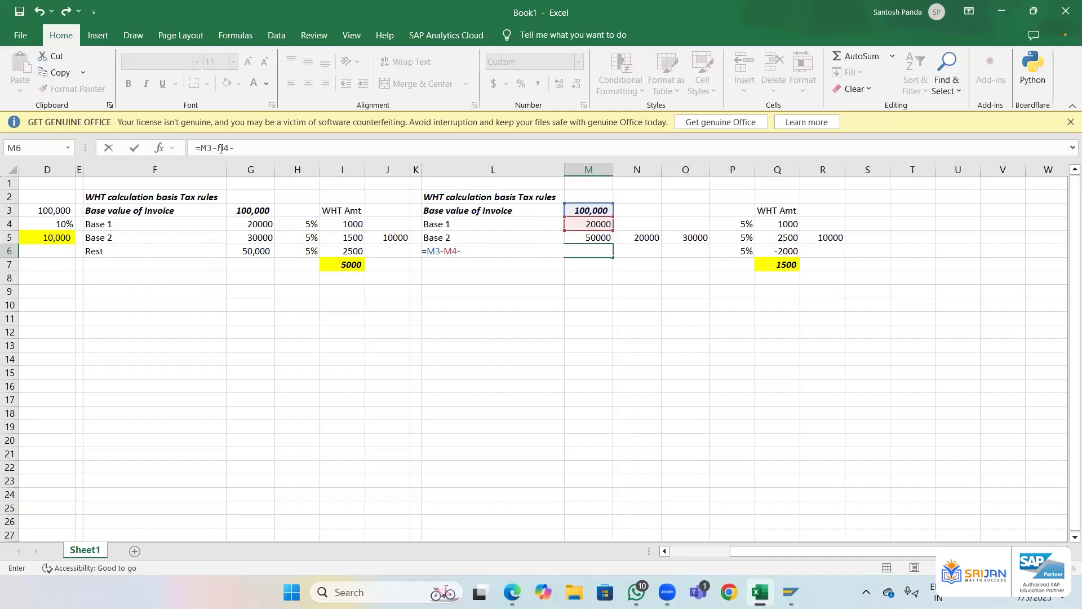
left_click(220, 148)
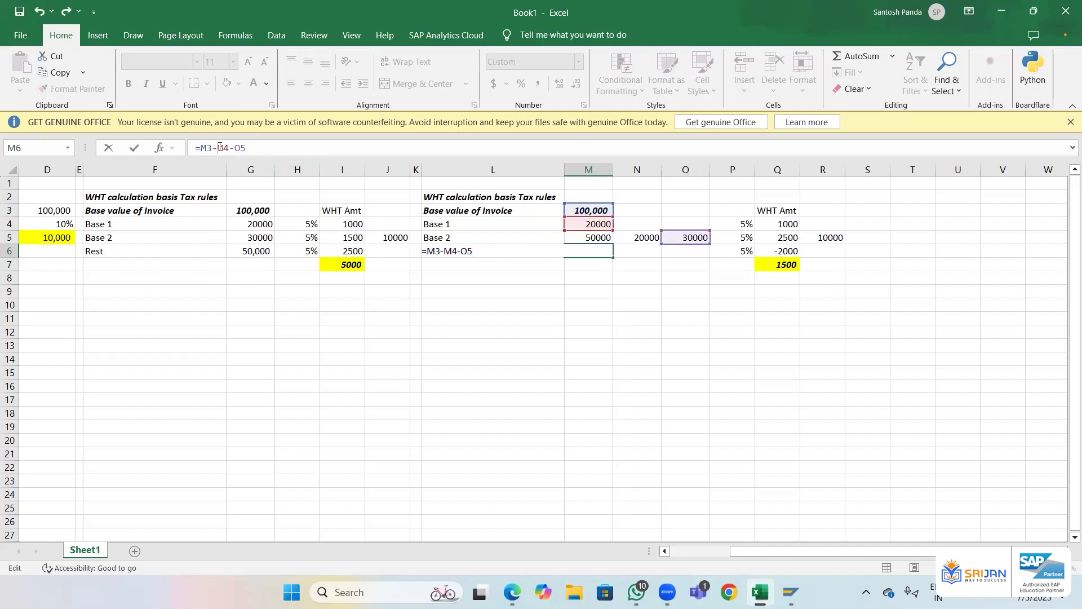
type("(")
type(")")
key("Return")
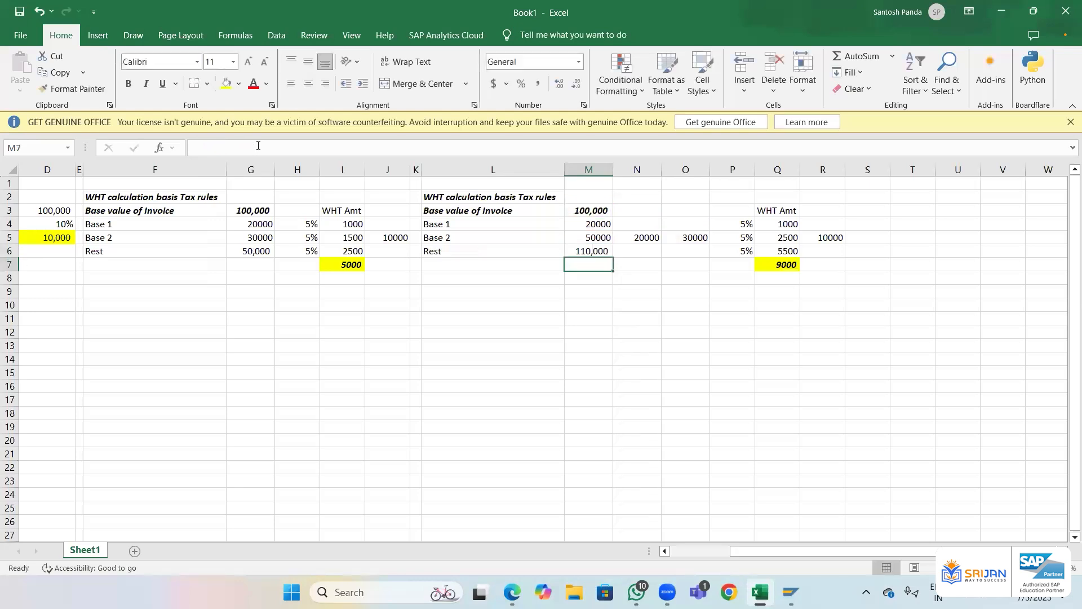
- Correct the Rest formula in cell M6 to =M3-(M4+O5)
key("Up")
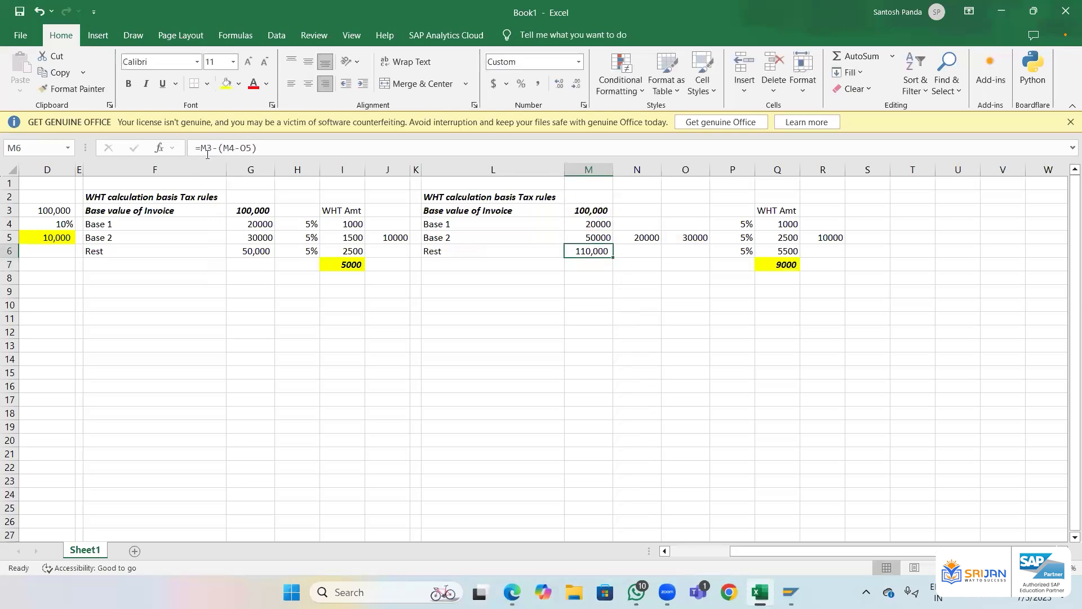
left_click(240, 147)
key("BackSpace")
type("+")
key("Return")
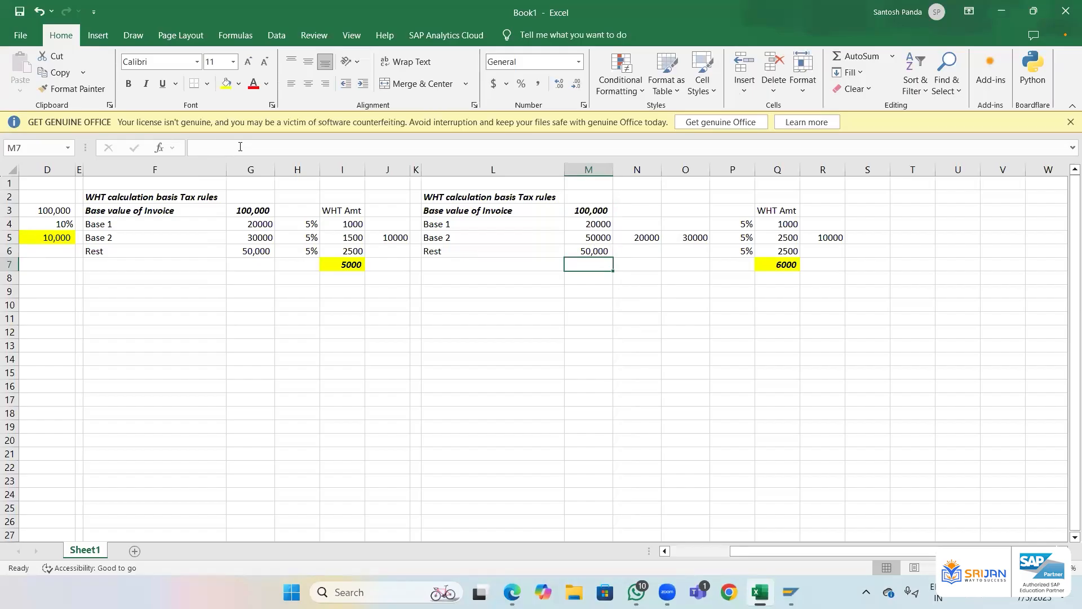
key("Up")
key("Up")
key("Up")
key("Up")
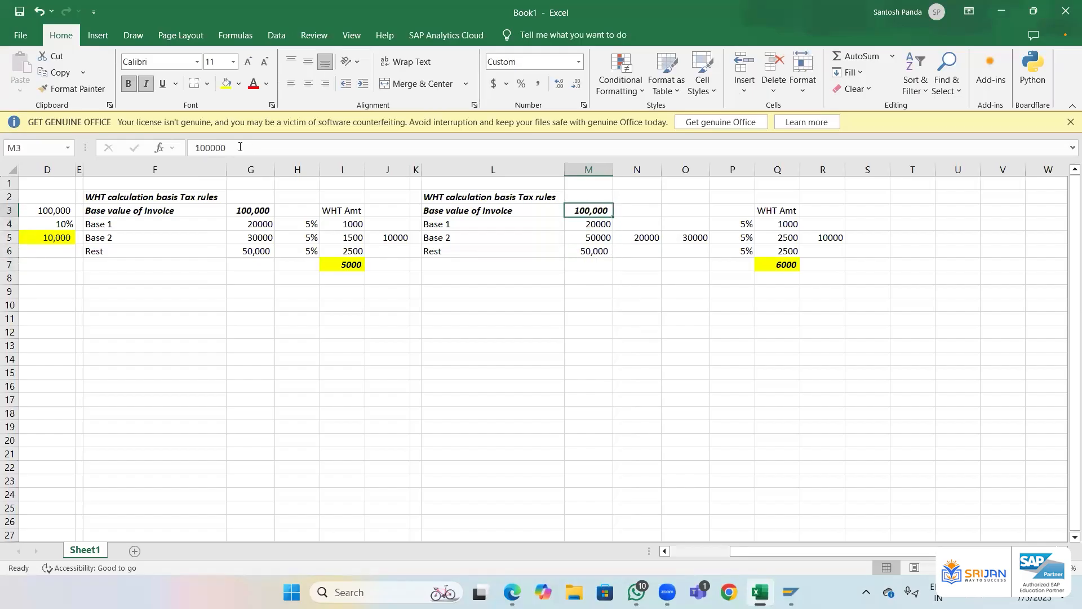
key("Down")
key("Down")
- Switch to SAP and go back from code IA's formula lines to the newly added header entry
key("alt+Tab")
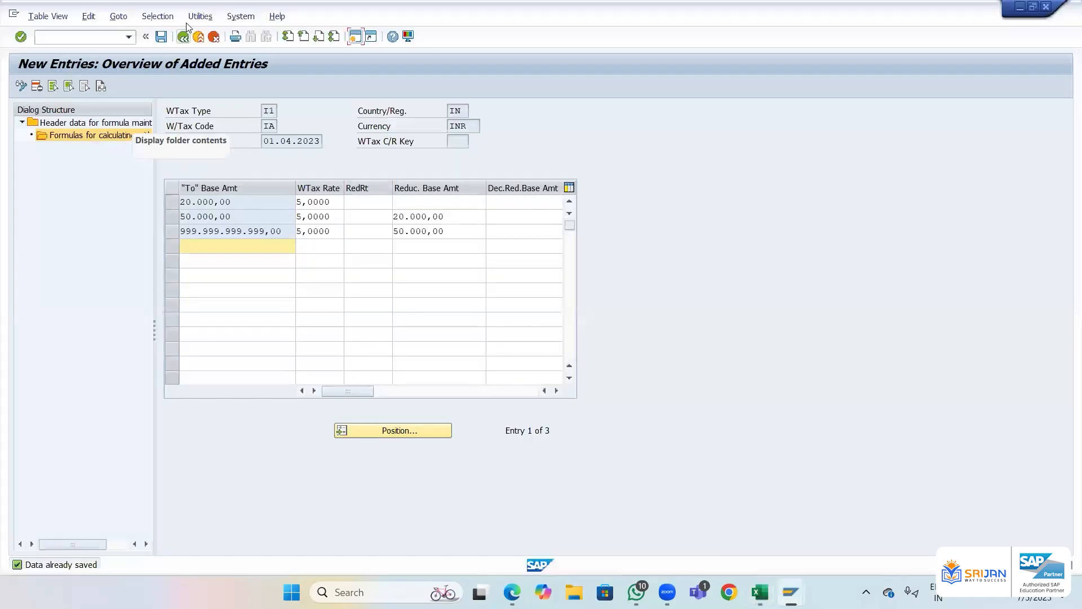
left_click(183, 36)
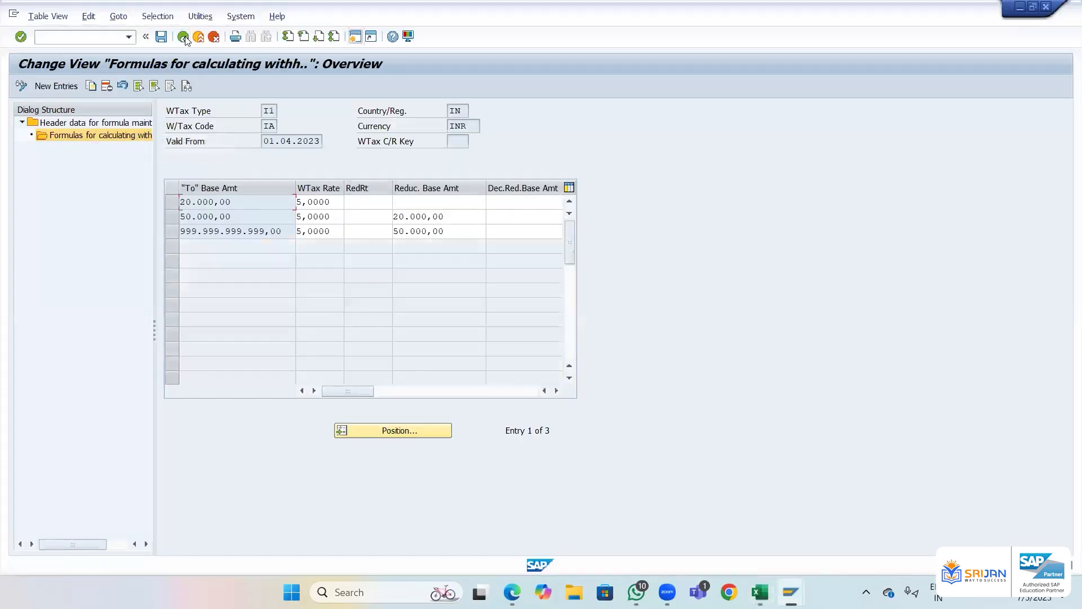
left_click(184, 36)
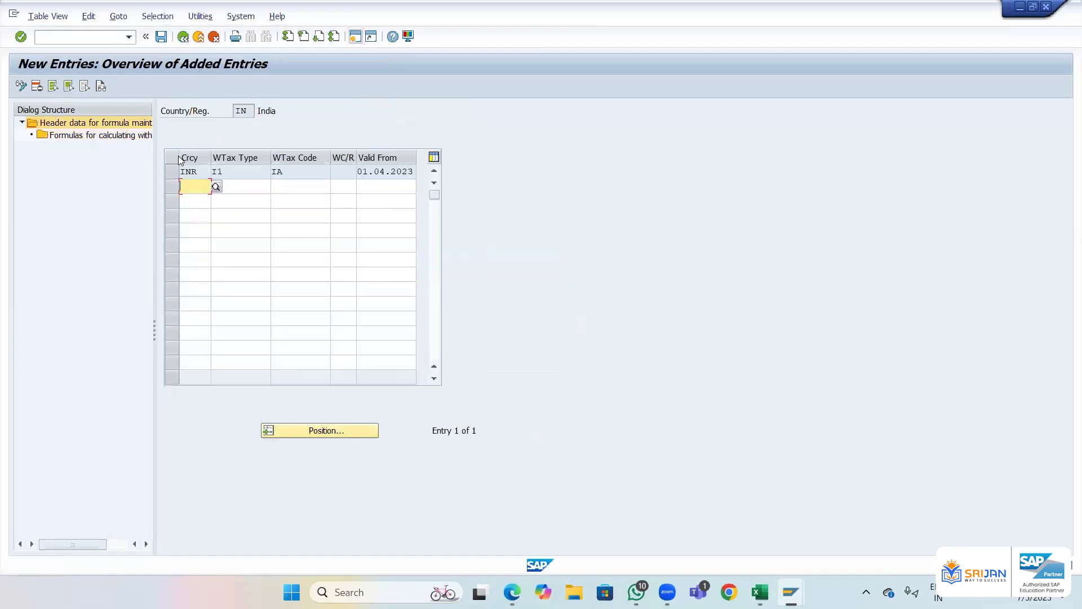
left_click(173, 170)
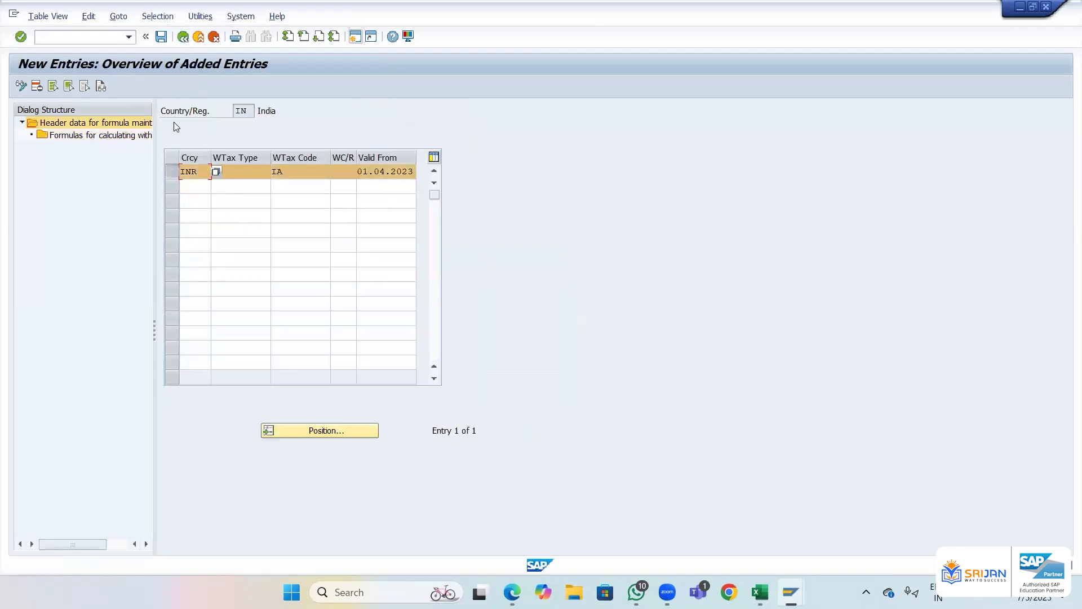
double_click(120, 136)
key("shift+F2")
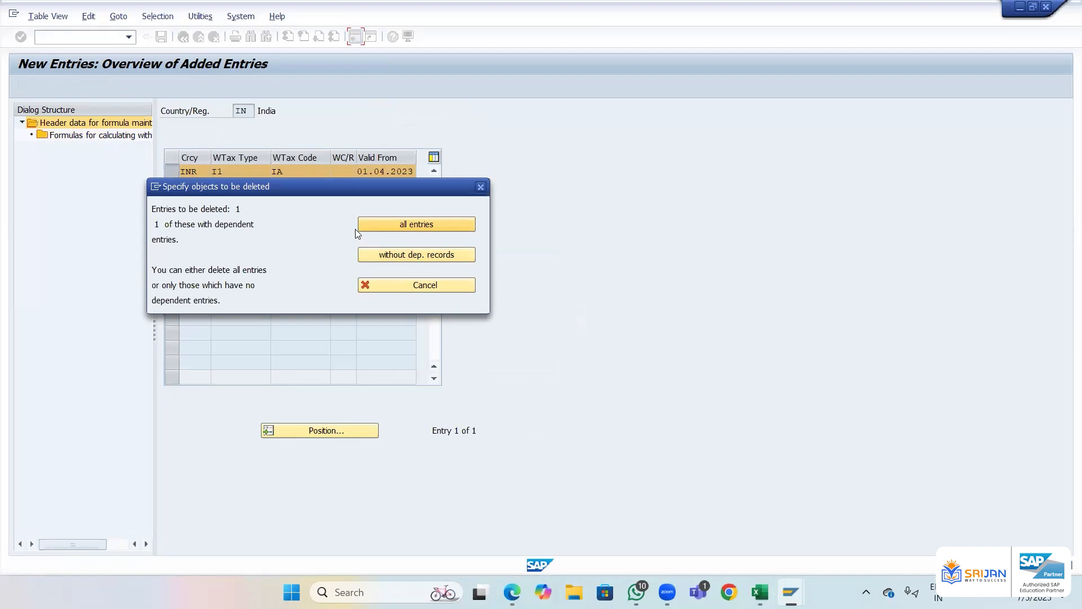
left_click(480, 186)
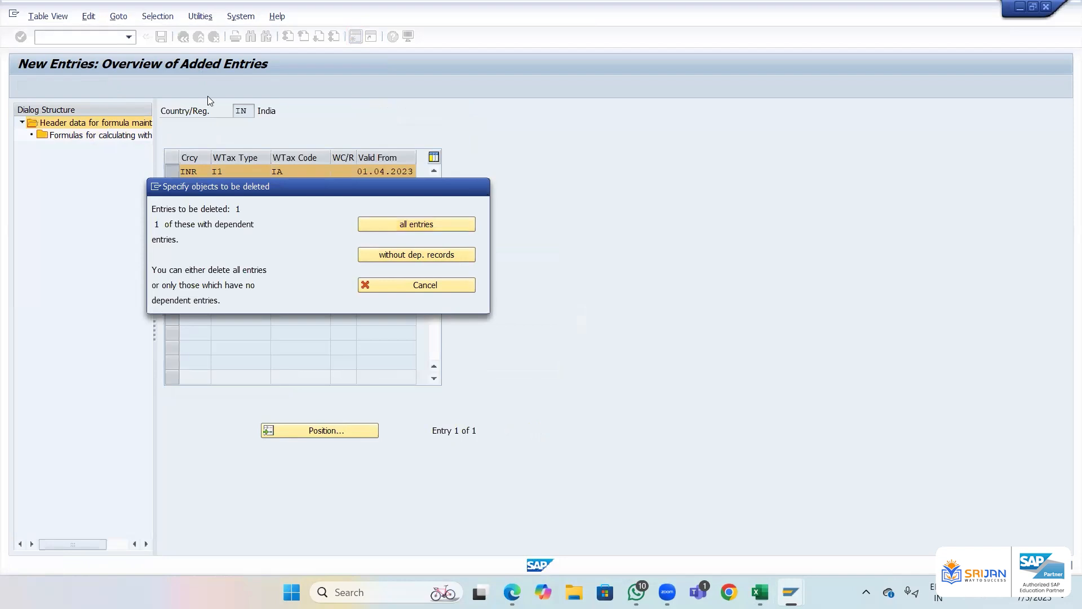
- Return to the header data overview and delete the INR entry for tax type I1, code IA with country key IN, valid from 01.04.2023
left_click(184, 38)
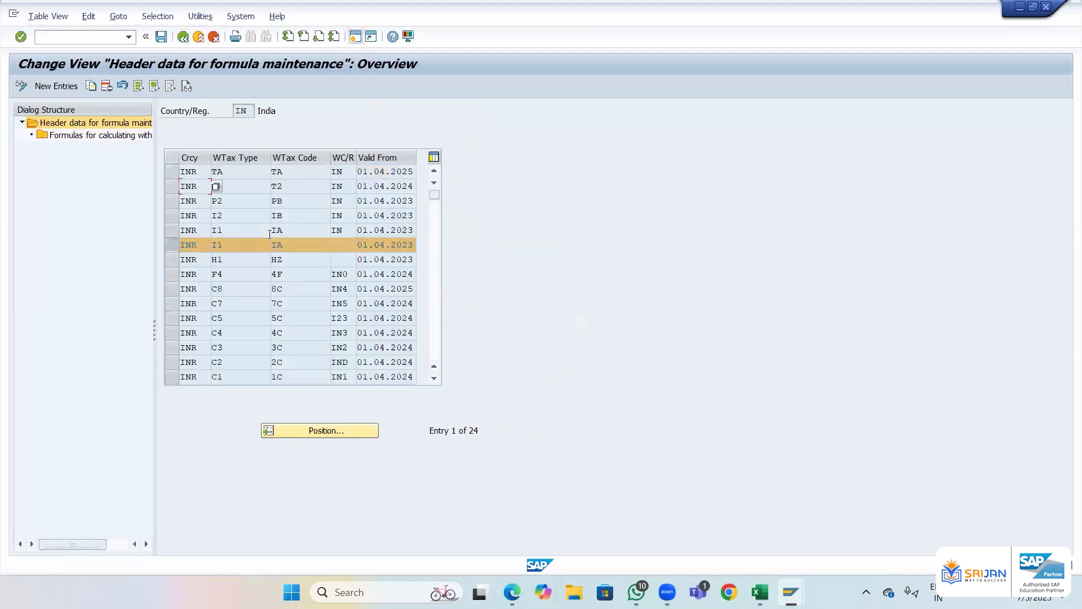
left_click(283, 262)
left_click(237, 260)
left_click(171, 232)
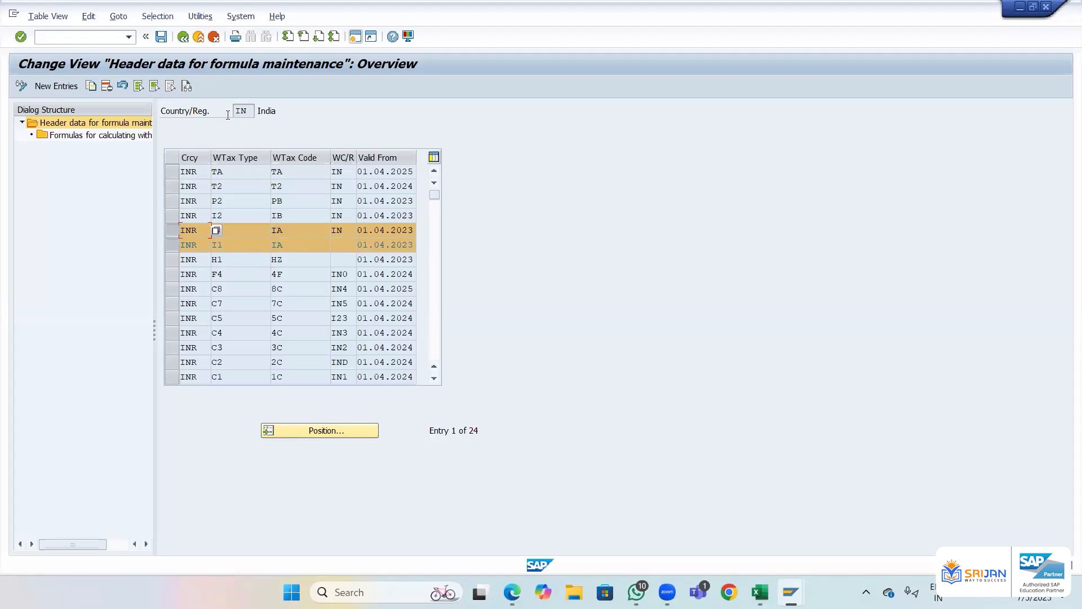
left_click(171, 246)
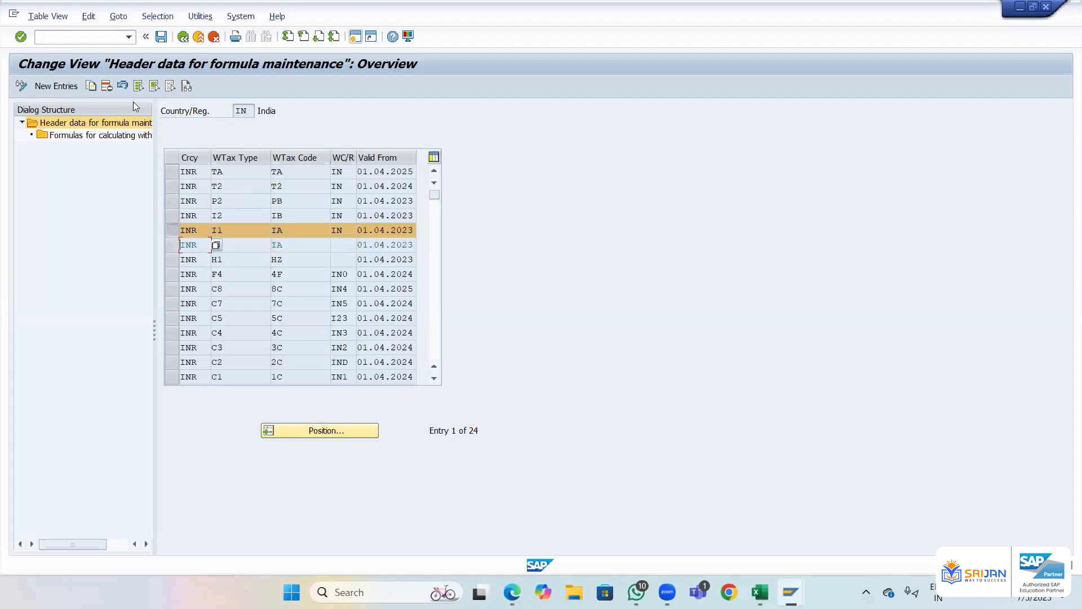
left_click(107, 87)
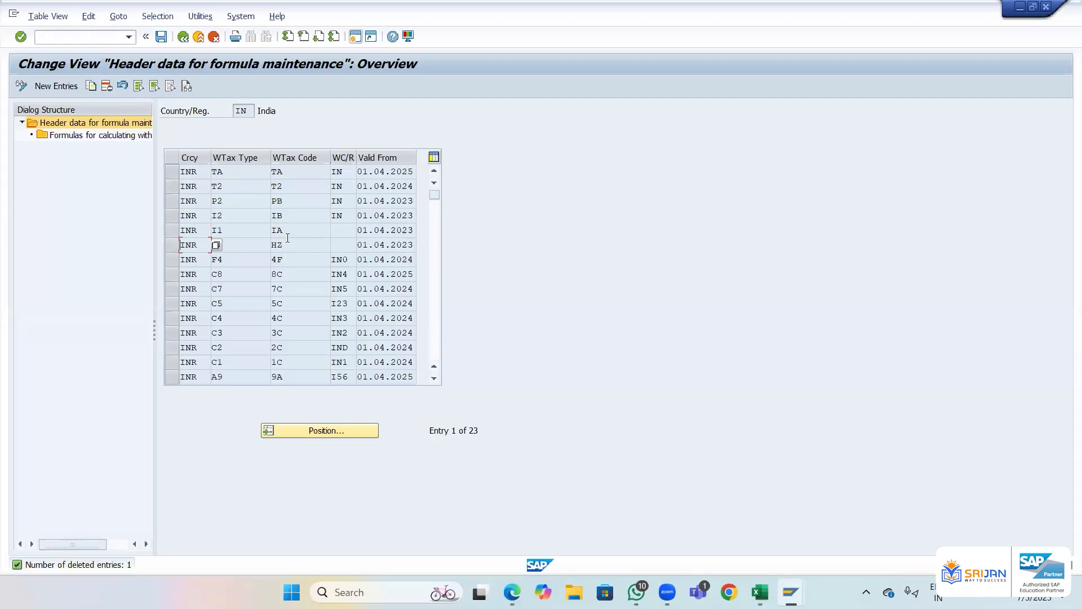
left_click(288, 241)
left_click(254, 245)
double_click(253, 245)
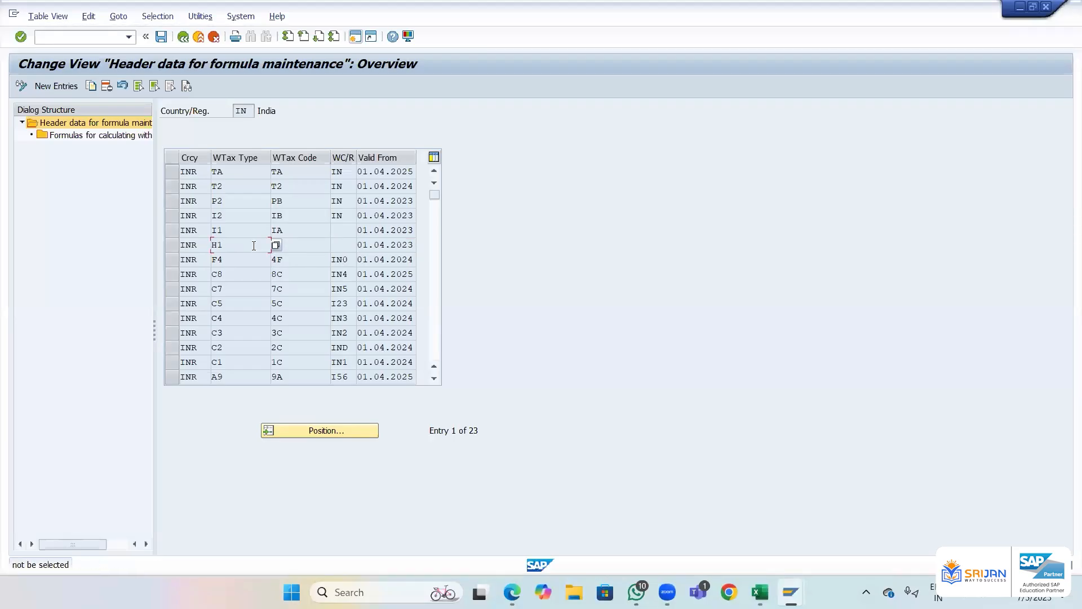
- Open the calculation formulas for withholding tax type H1, code HZ, and consult the rates in the Excel calculation sheet
left_click(172, 248)
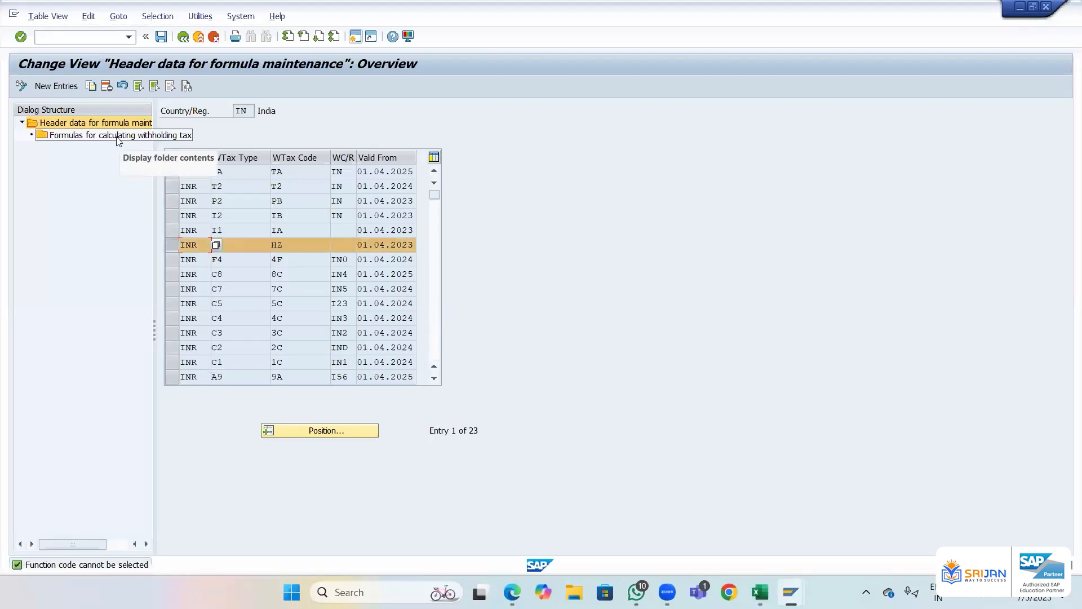
left_click(113, 135)
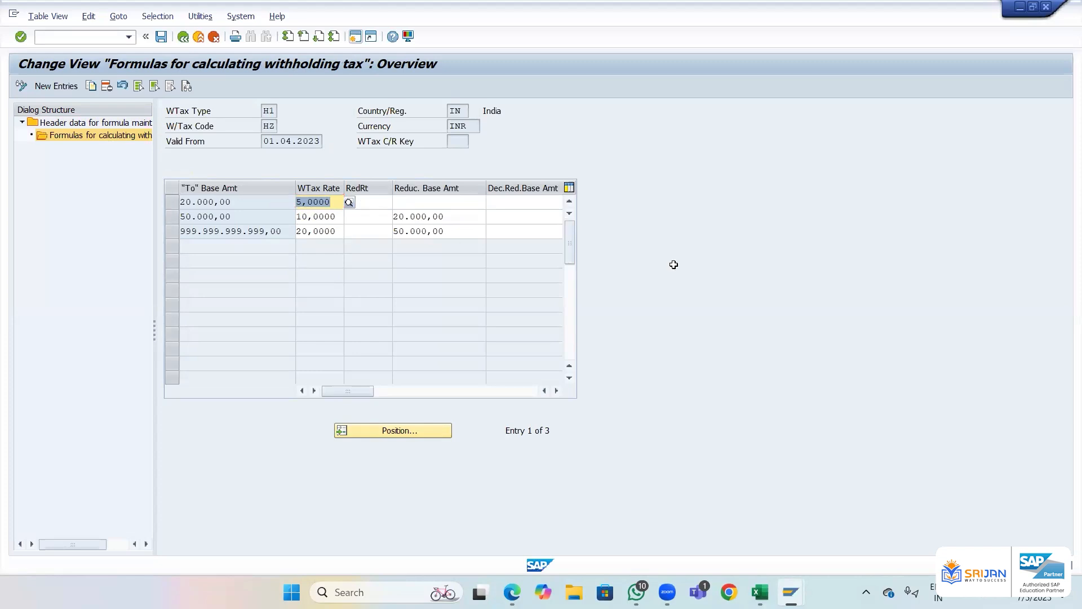
key("alt+Tab")
left_click(735, 237)
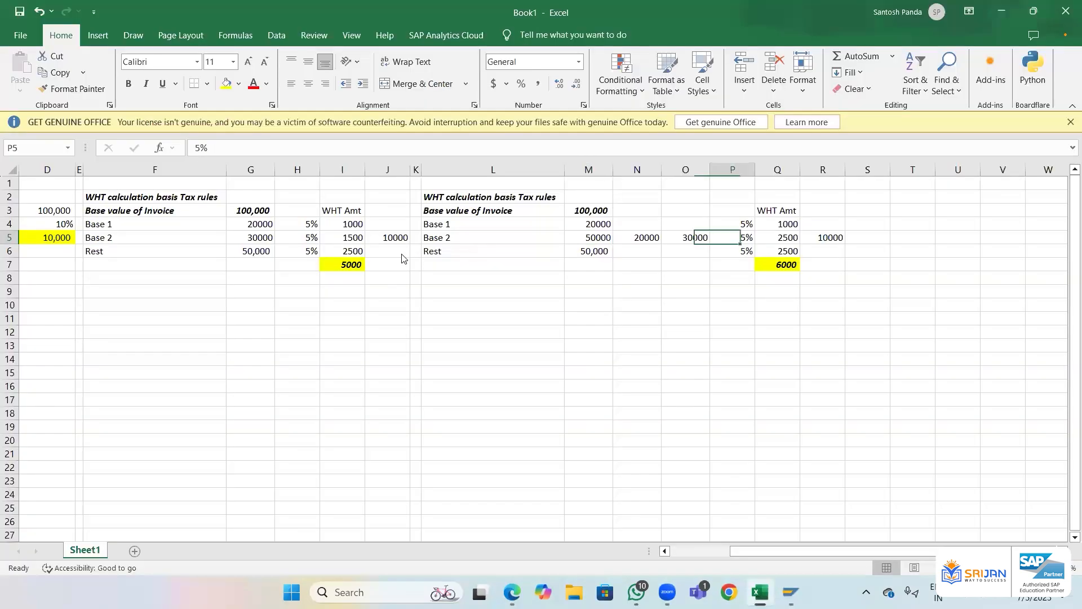
- Back in SAP, set the WTax Rate to 5 for both the 50.000,00 and the 999.999.999.999,00 base amount rows
key("alt+Tab")
left_click(308, 215)
key("BackSpace")
key("BackSpace")
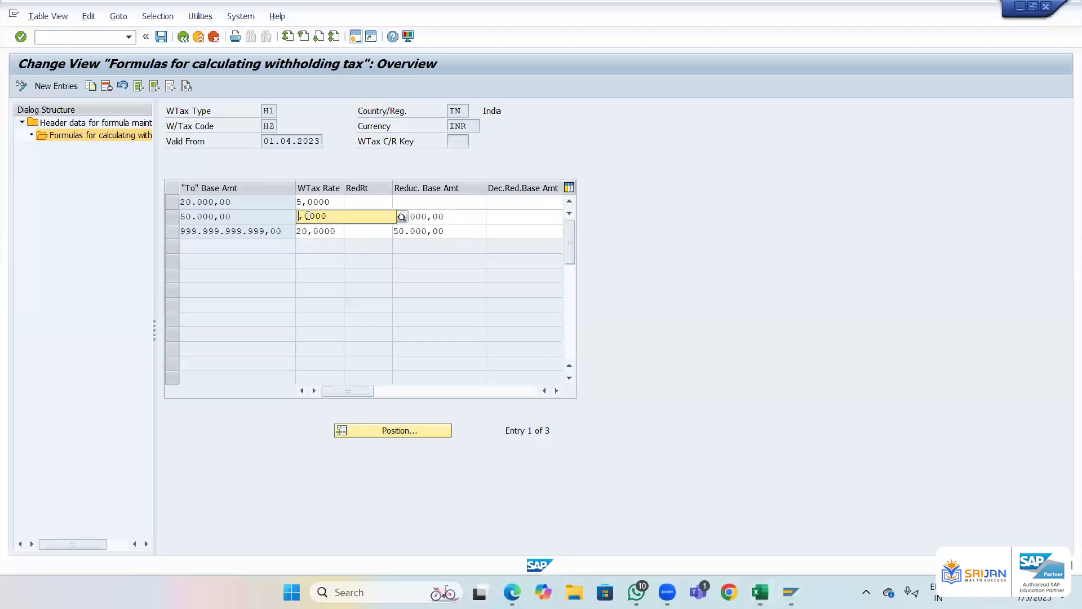
type("5")
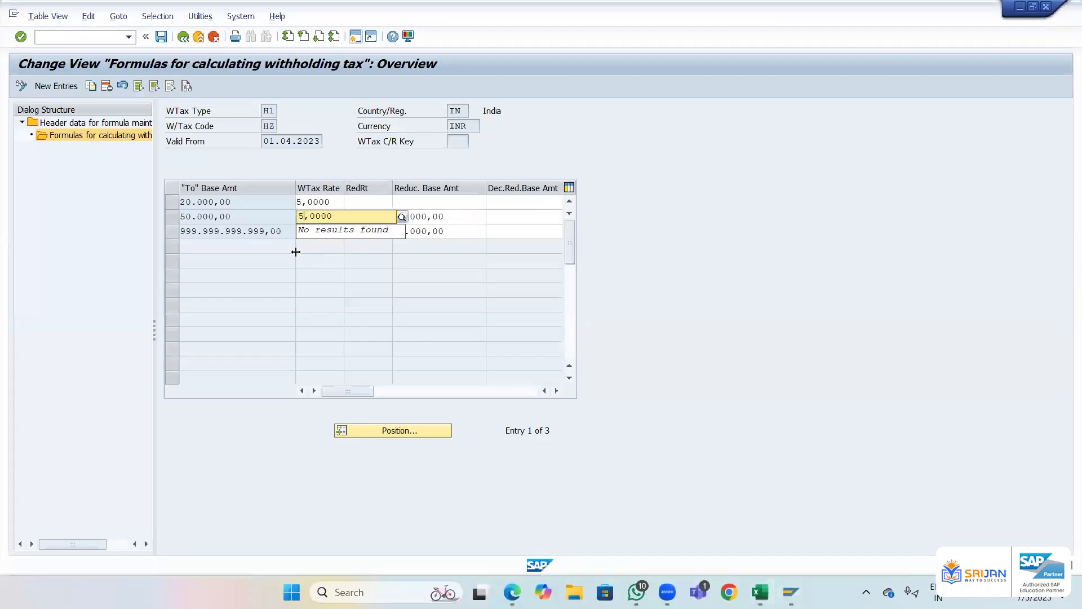
left_click(297, 252)
left_click(308, 230)
key("BackSpace")
key("BackSpace")
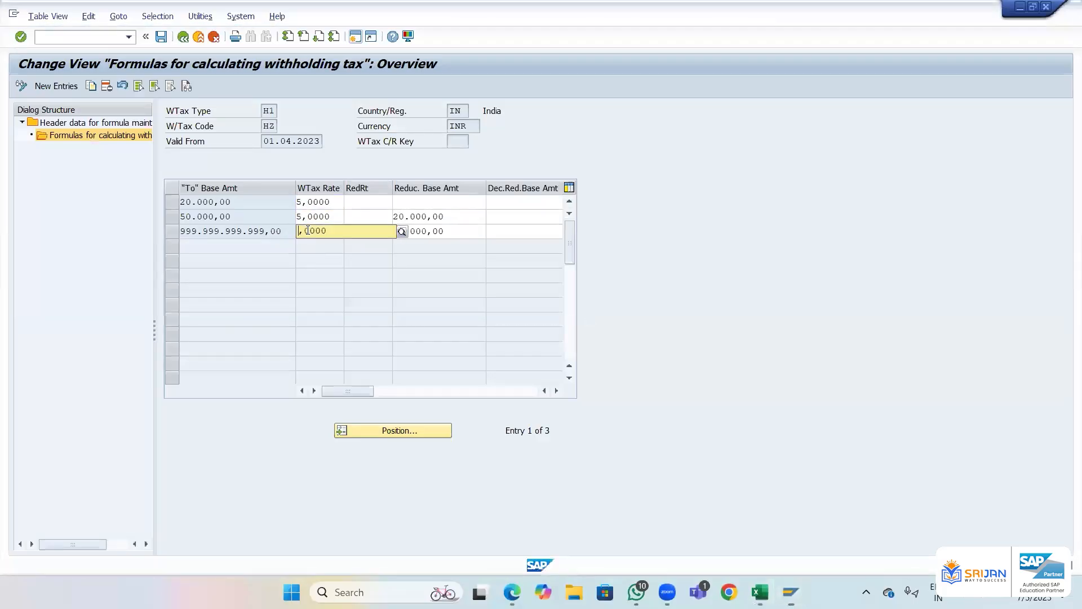
type("5")
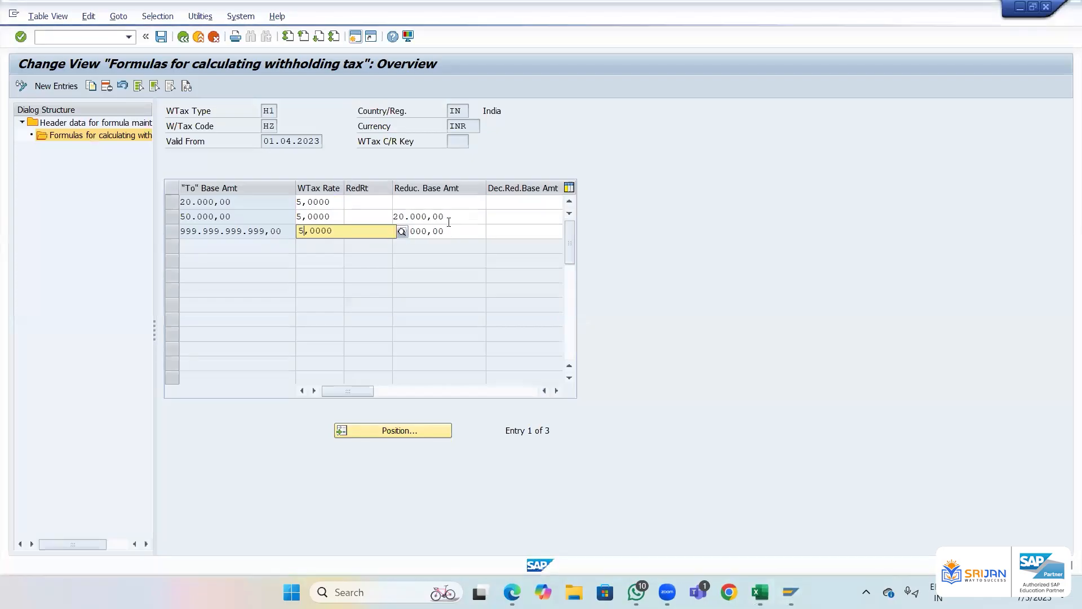
- Enter 10000 as the Dec.Red.Base Amt of the 50.000,00 base amount row
left_click(449, 219)
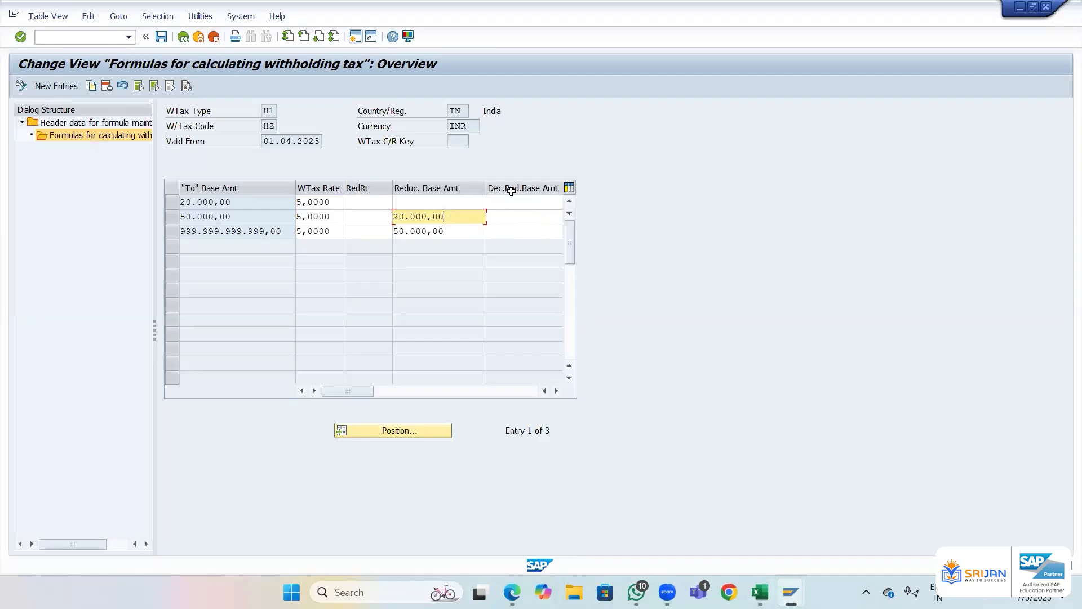
left_click(501, 223)
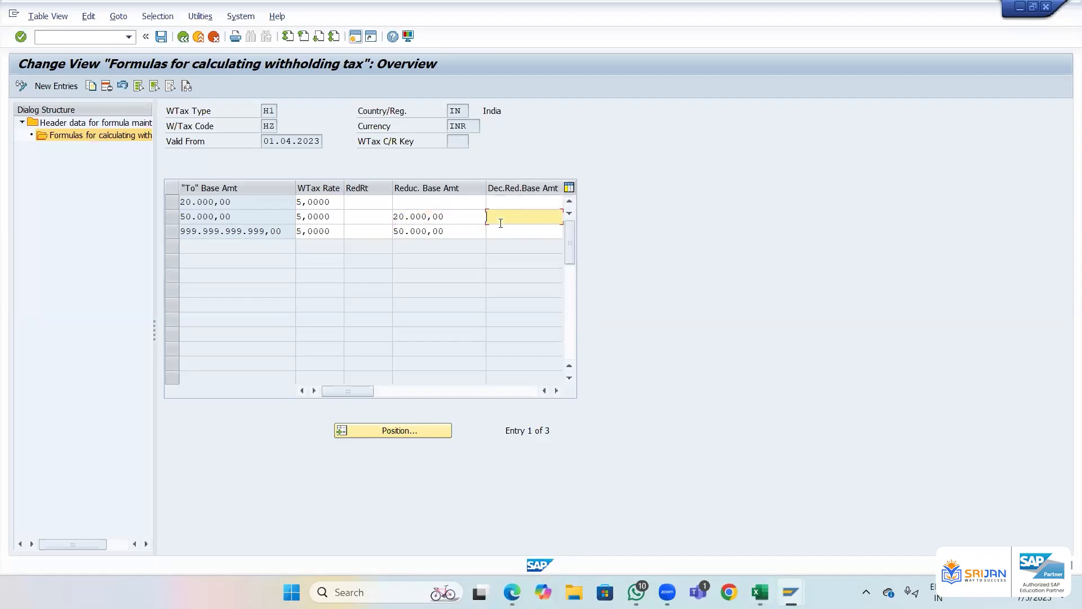
type("10000")
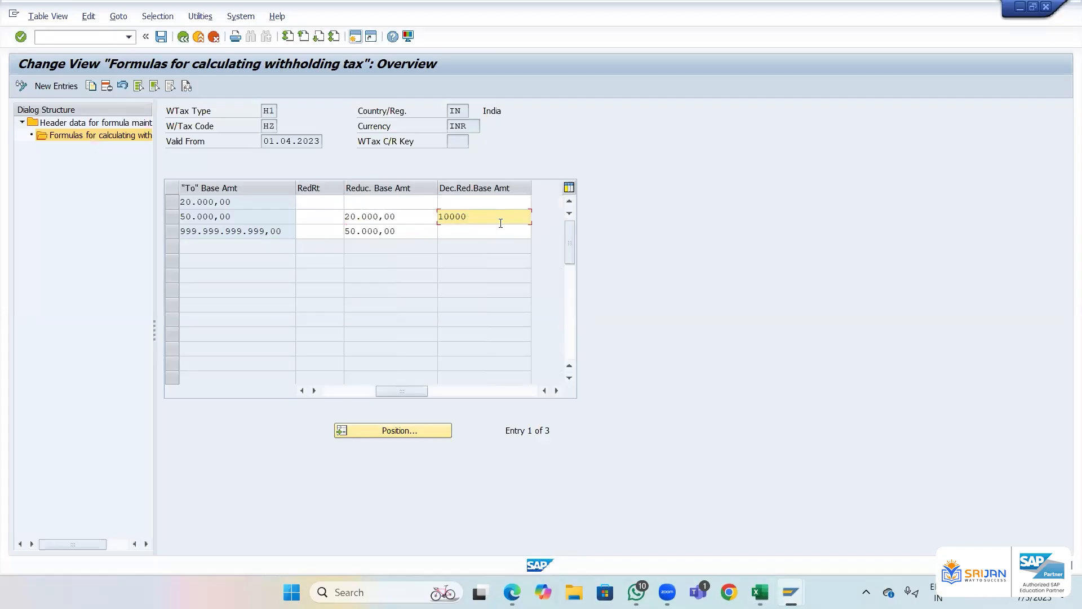
left_click(478, 232)
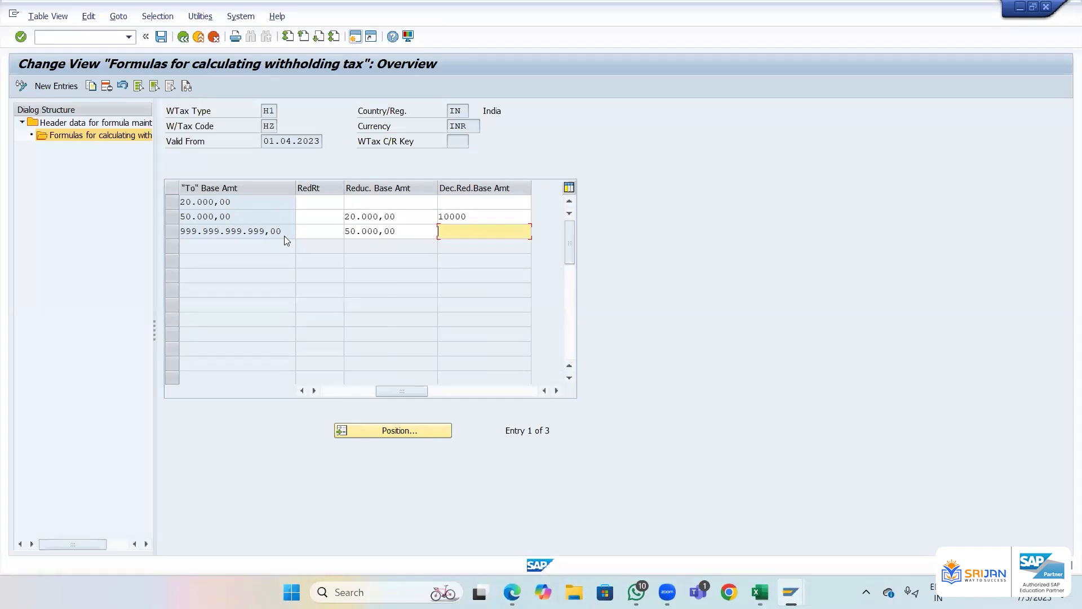
- Set the Reduc. Base Amt of the 999.999.999.999,00 row to 40.000,00 and save the formula
left_click(352, 232)
key("BackSpace")
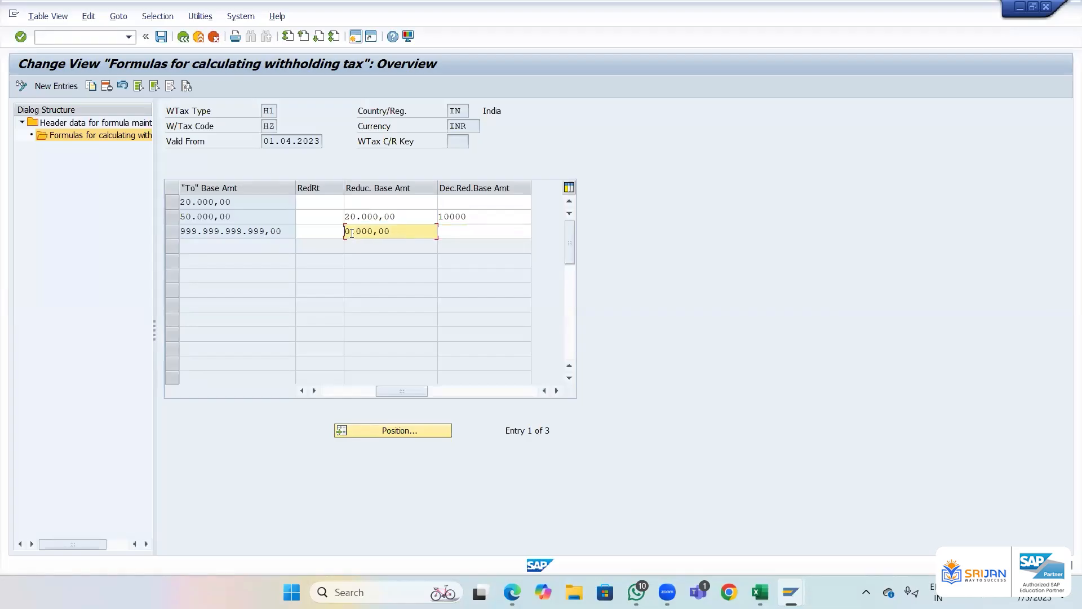
type("4")
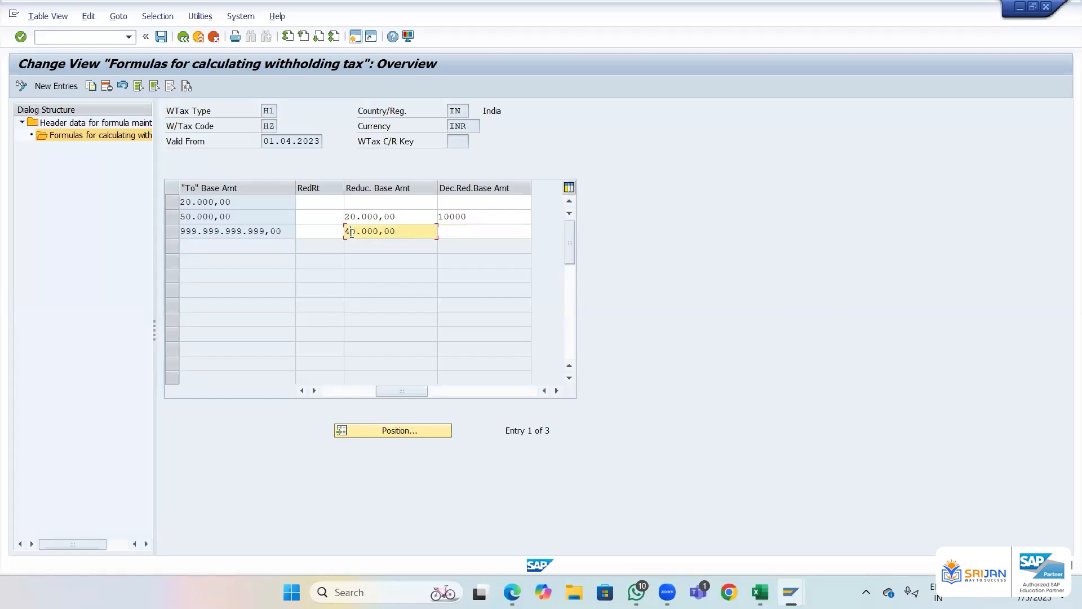
left_click(334, 391)
left_click(333, 231)
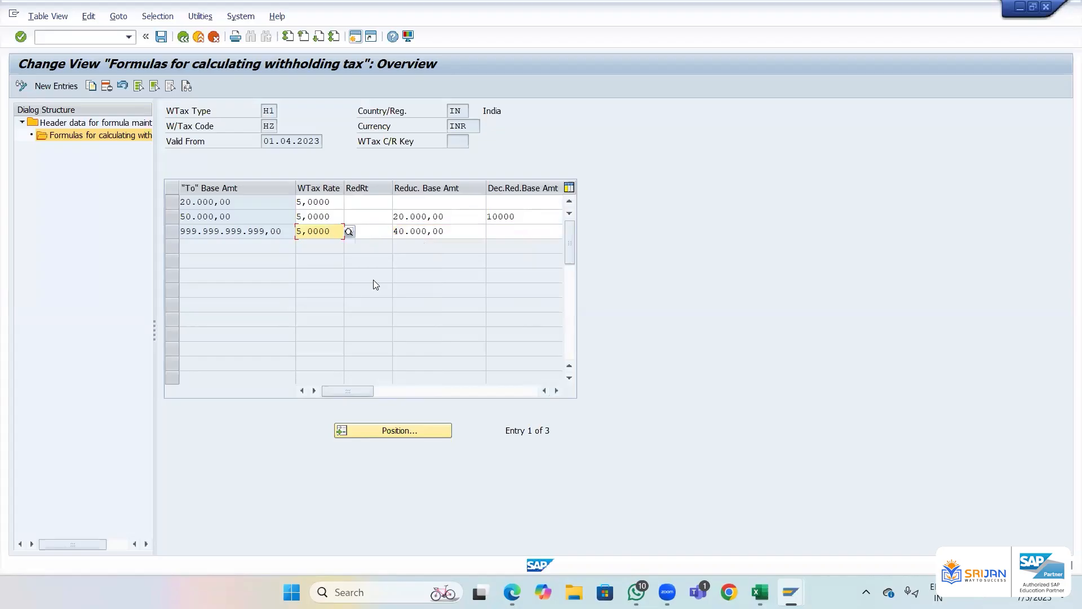
left_click(162, 37)
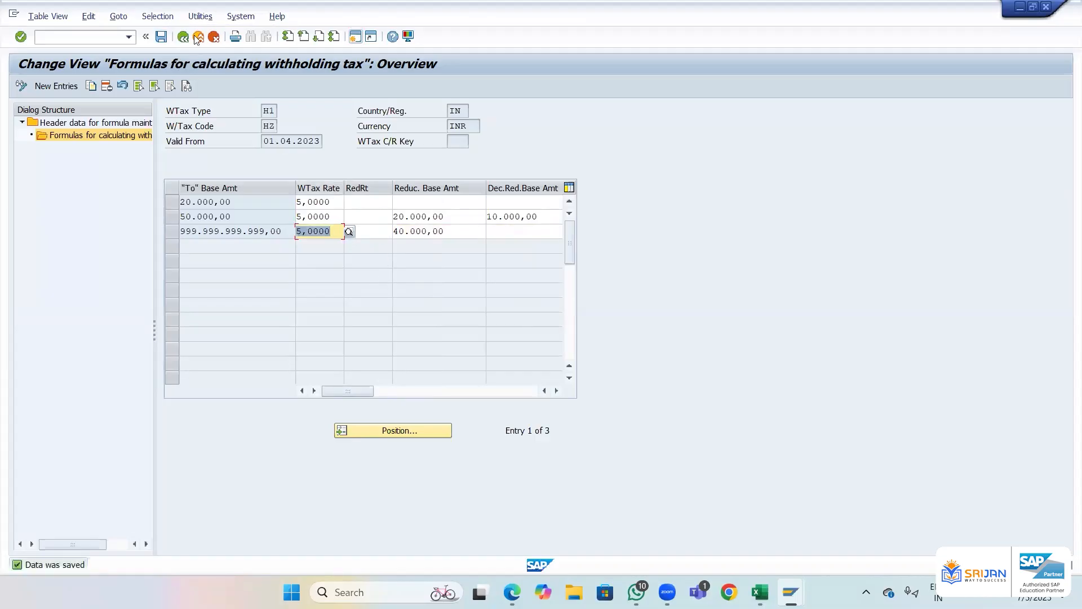
left_click(161, 37)
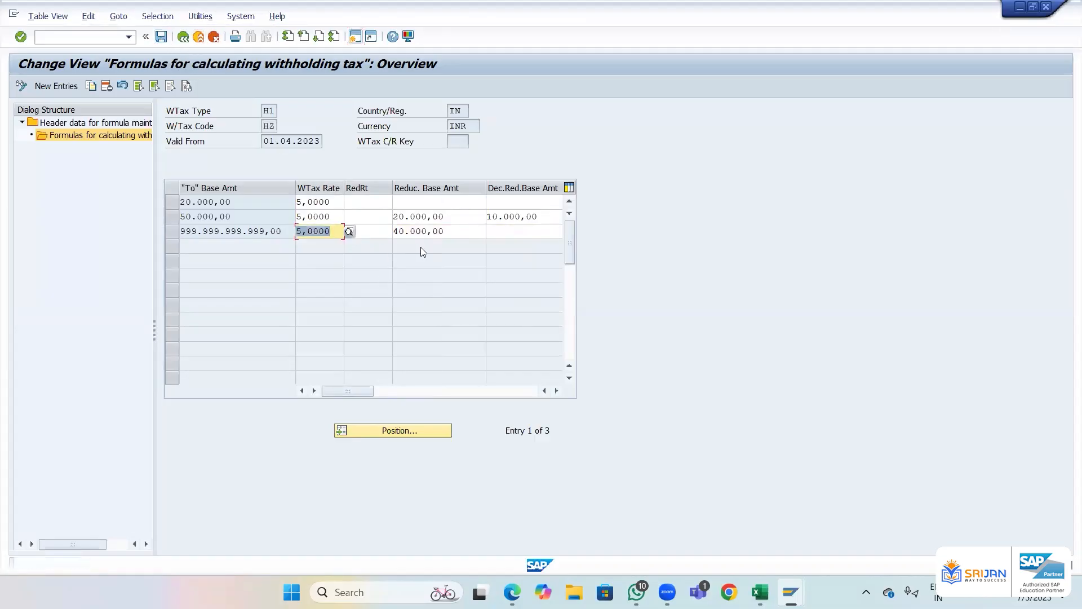
- Switch to the SAP session with the simulated document and start a new vendor invoice for company code SKPI
key("alt+Tab")
key("alt+Tab")
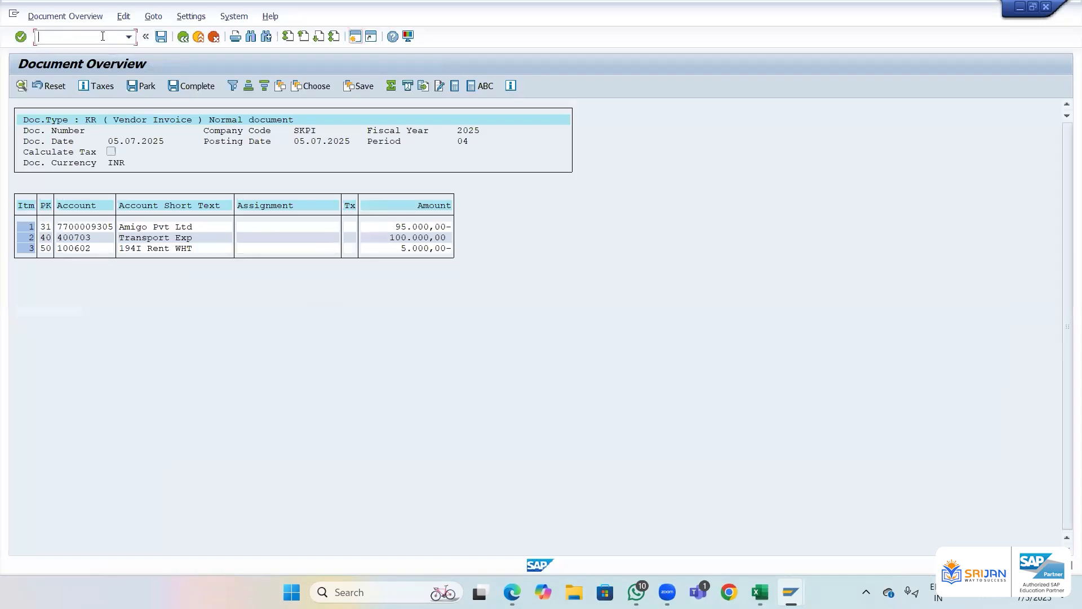
type("/nfbl1n")
key("Return")
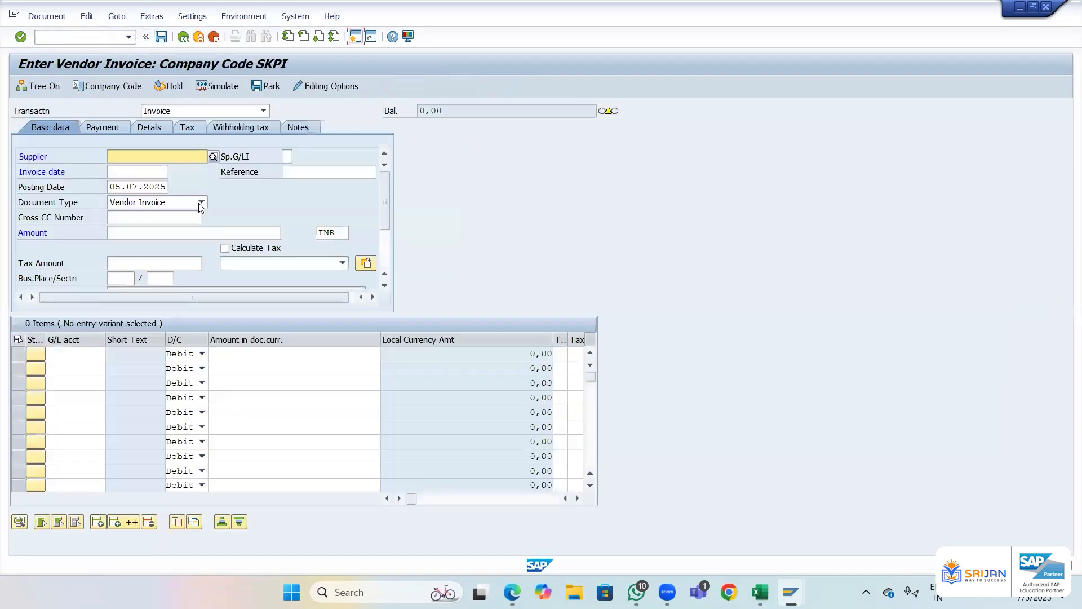
- Fill in the invoice header with the Amigo Pvt Ltd supplier number, invoice date 05072025 and amount 100000
key("Down")
key("Down")
key("Tab")
key("Tab")
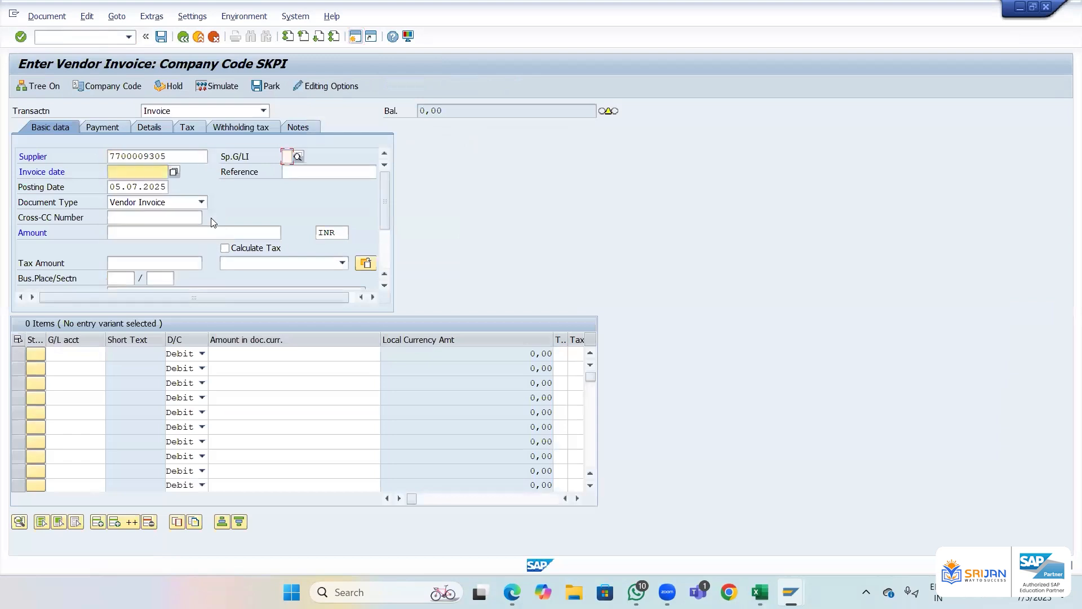
key("Down")
key("Down")
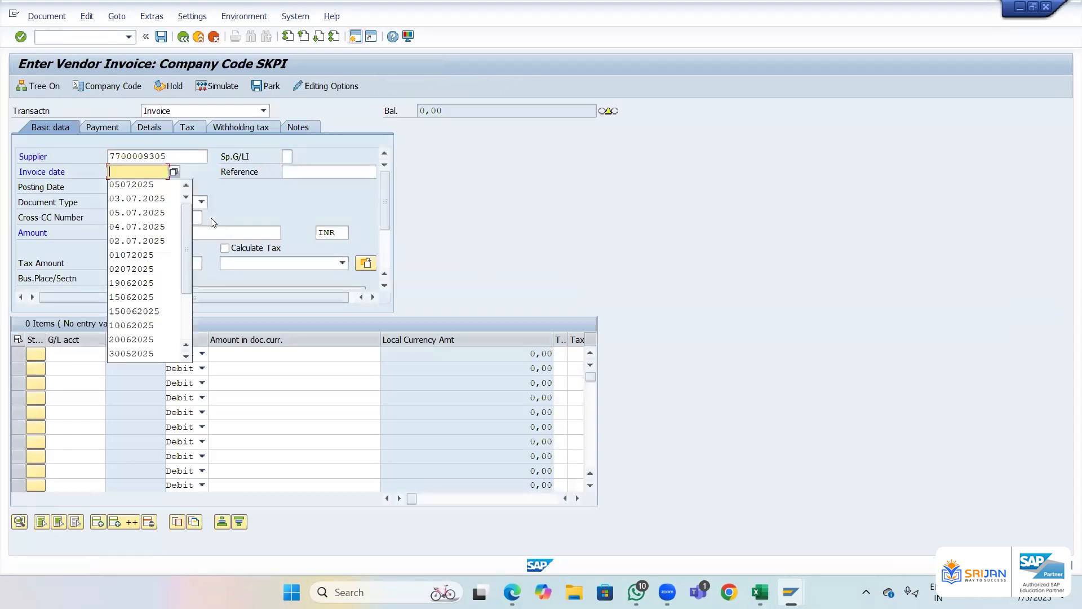
key("Tab")
key("Tab")
key("Tab")
key("Tab")
key("Tab")
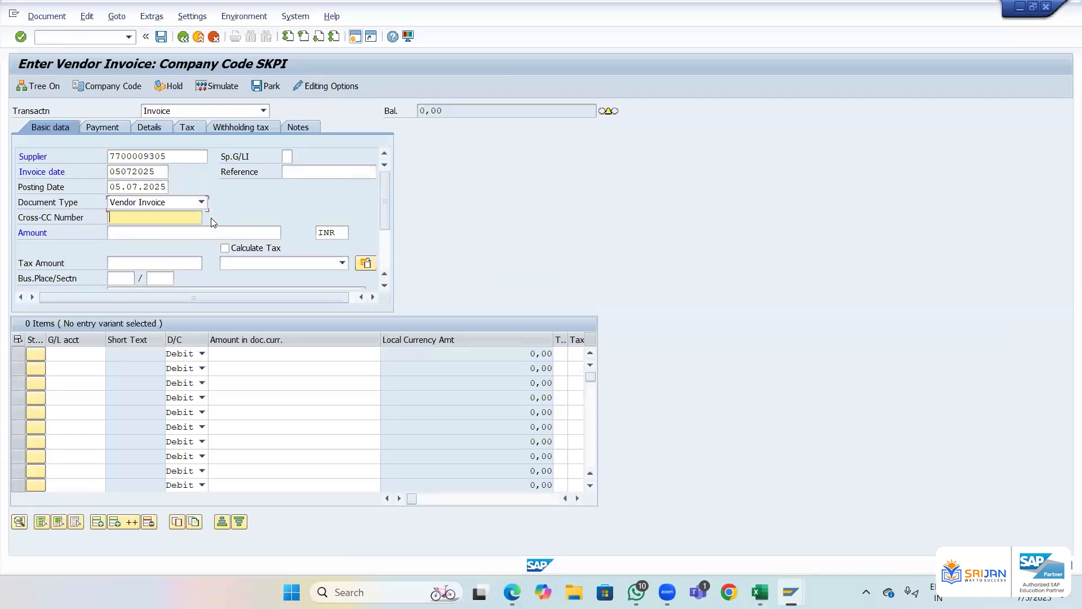
key("Down")
key("Down")
key("Tab")
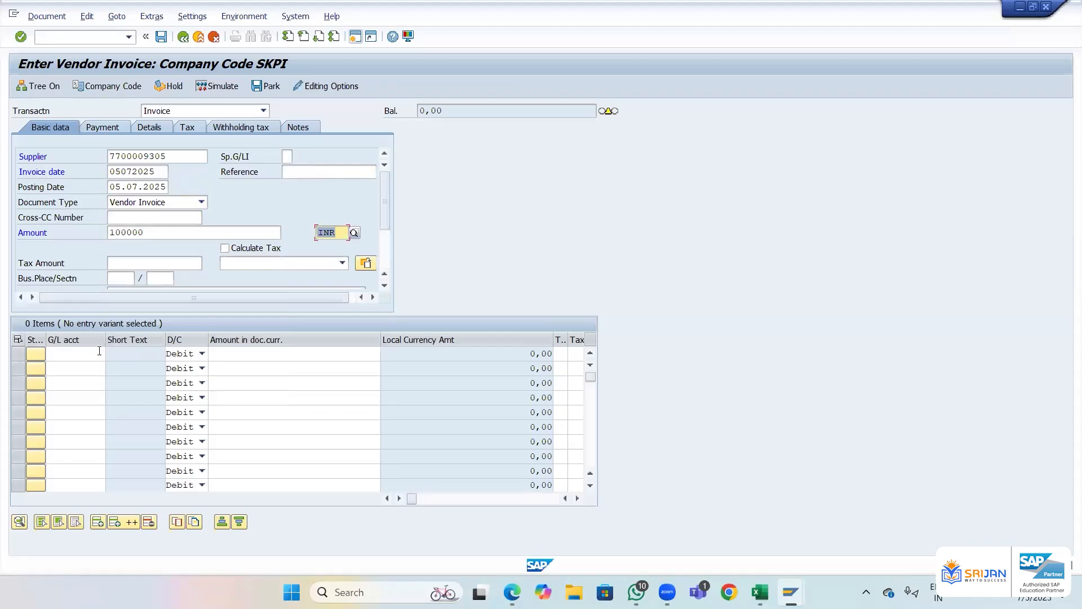
- Add a Transport Exp debit line for 100.000,00 and accept the down payment information
left_click(99, 350)
key("Down")
key("Down")
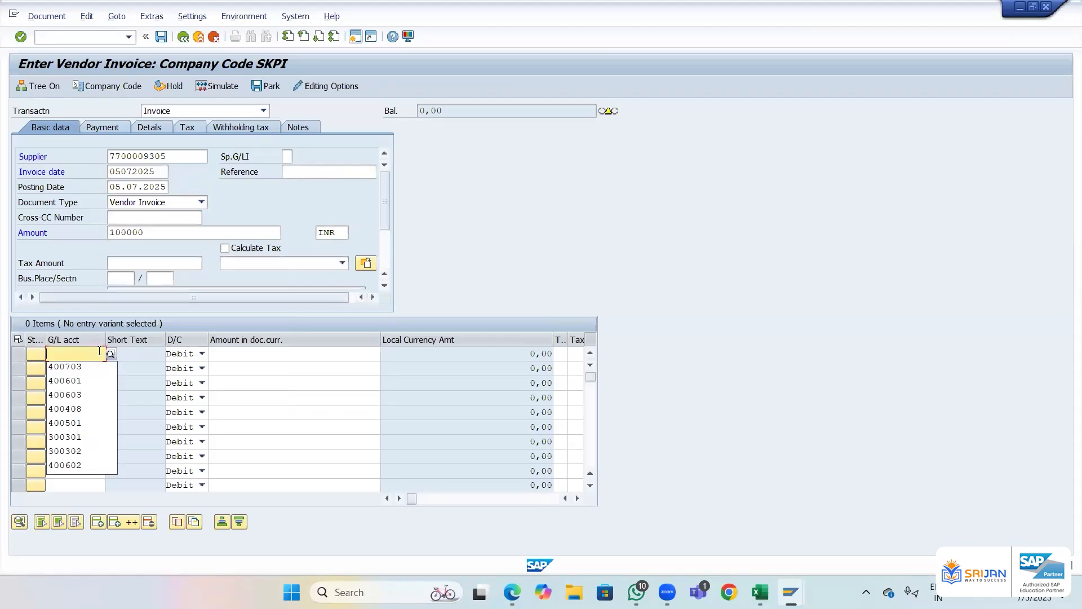
key("Tab")
key("Tab")
key("Return")
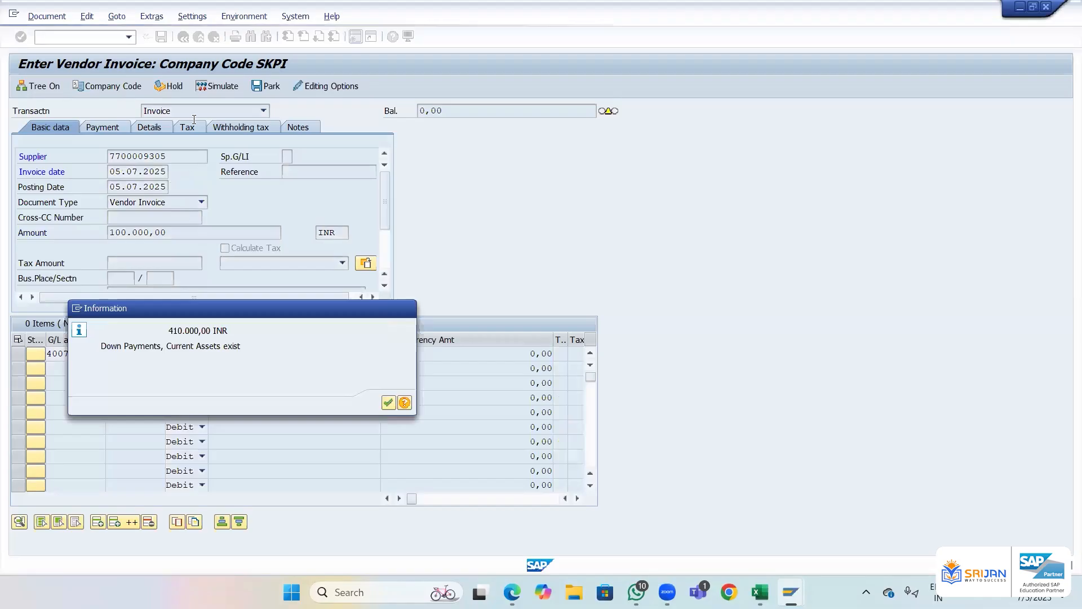
key("Return")
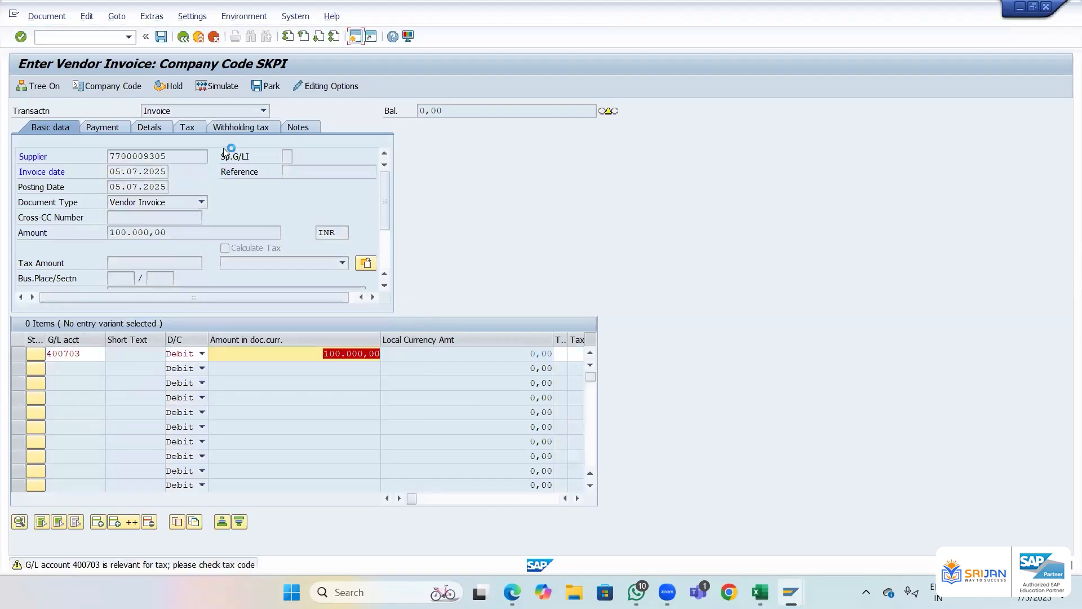
- In the invoice's withholding tax data, clear the codes for 194H payment, 194I invoice and 194I payment, keeping HZ
left_click(228, 127)
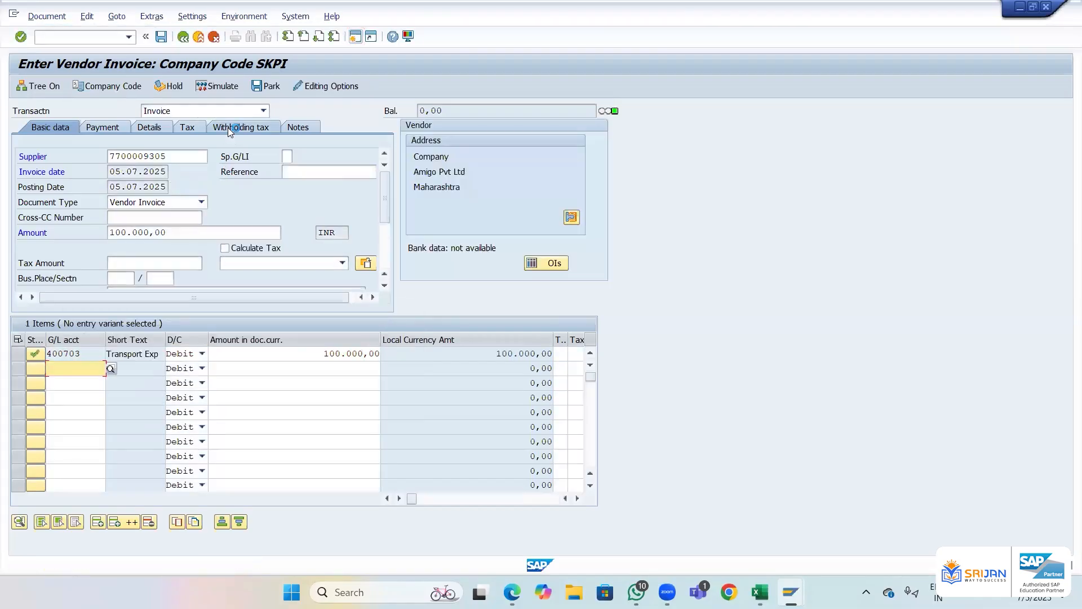
key("Return")
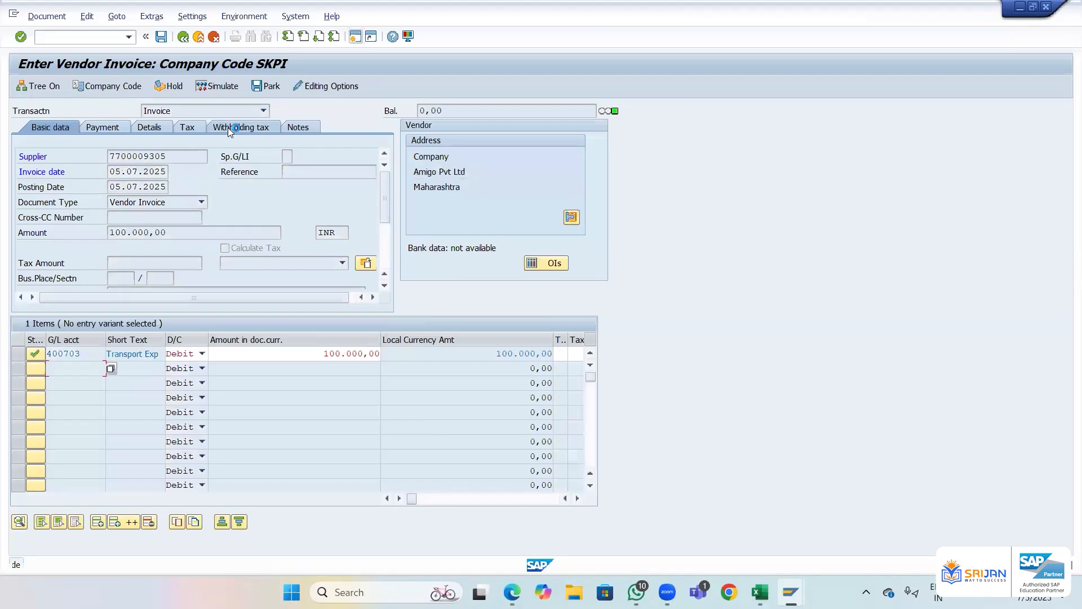
left_click(227, 127)
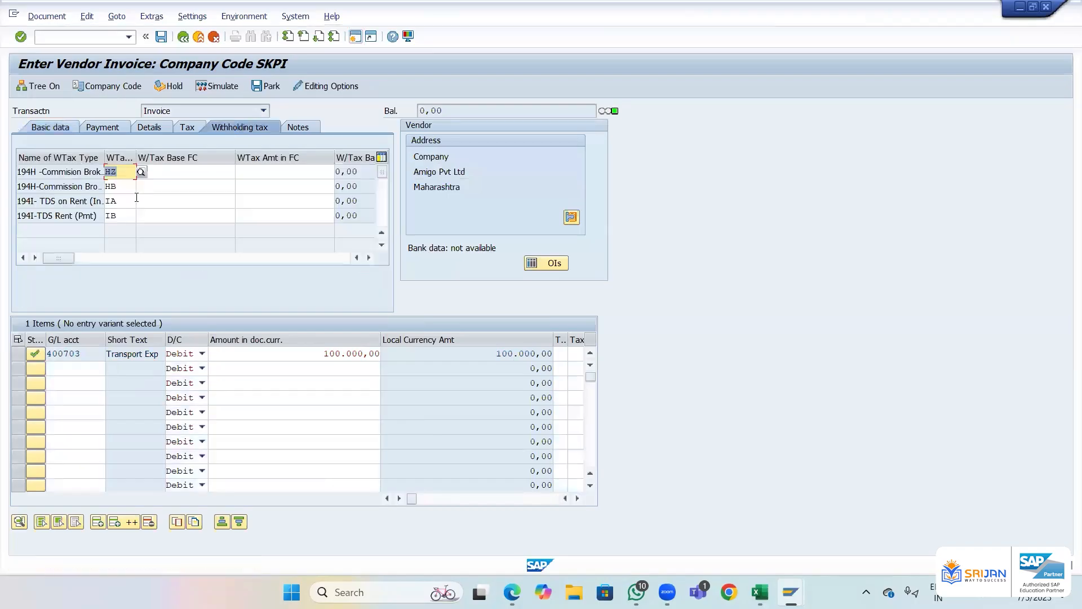
left_click(129, 190)
key("BackSpace")
key("BackSpace")
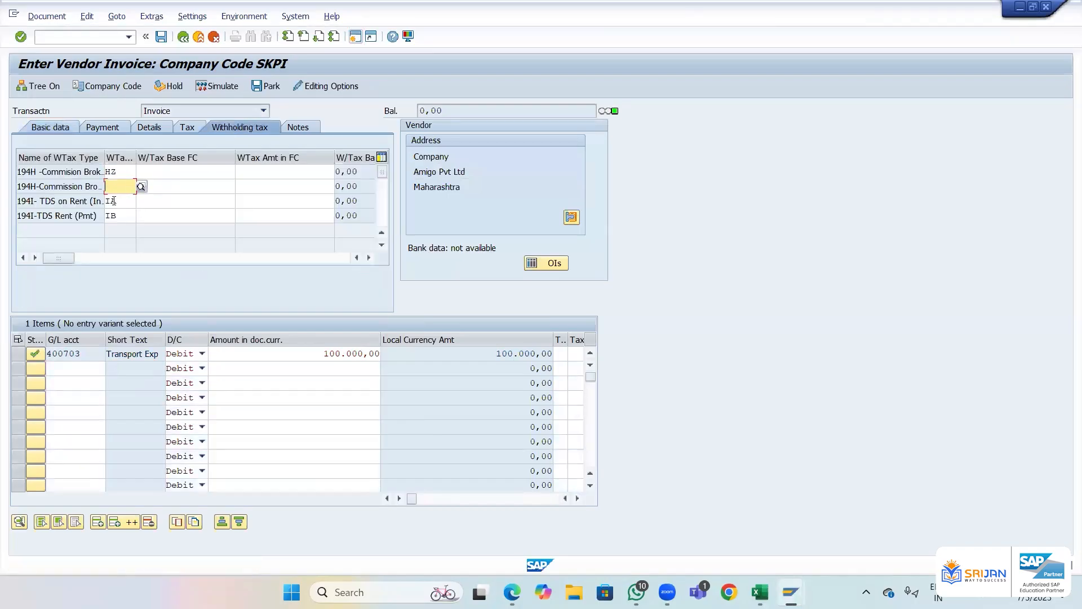
left_click(125, 201)
key("BackSpace")
key("BackSpace")
left_click(126, 217)
key("BackSpace")
key("BackSpace")
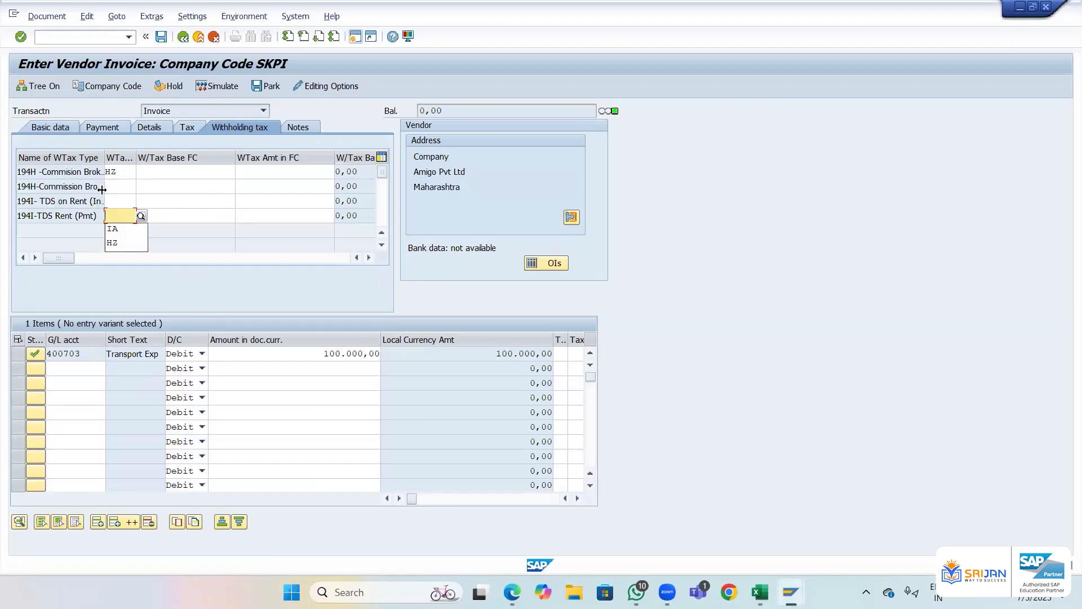
- Widen the tax type name column, simulate the invoice with code HZ, and compare the withholding tax with the Excel calculation
left_click_drag(102, 189, 189, 189)
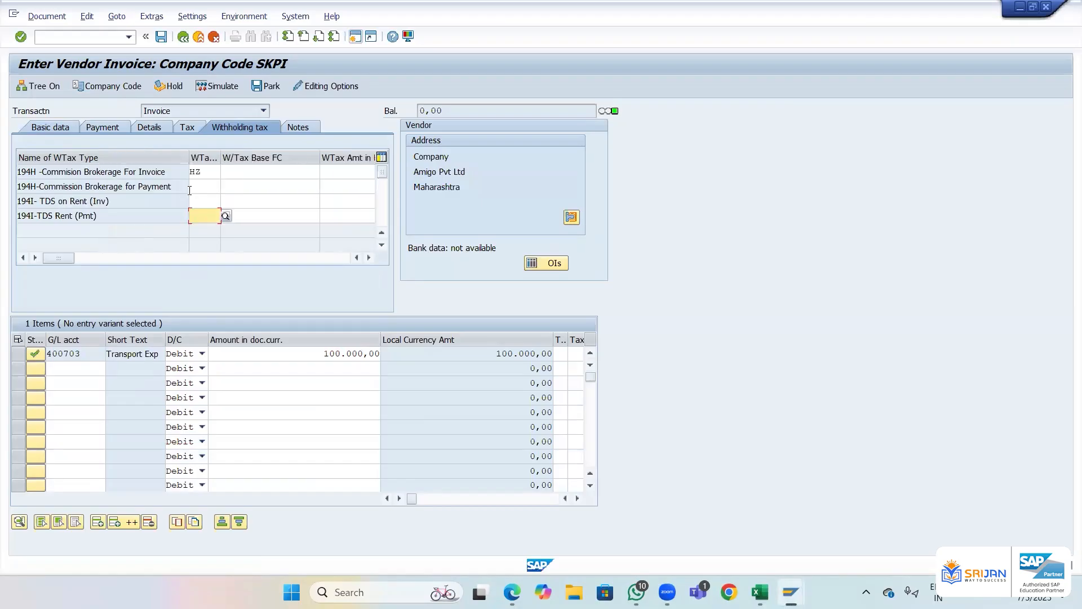
left_click(216, 170)
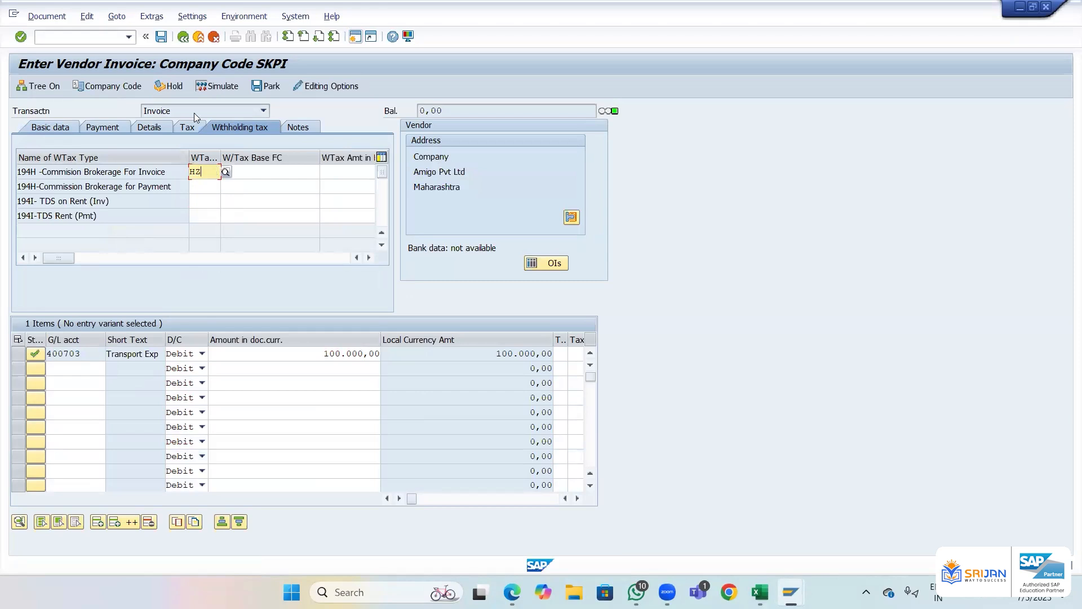
left_click(220, 86)
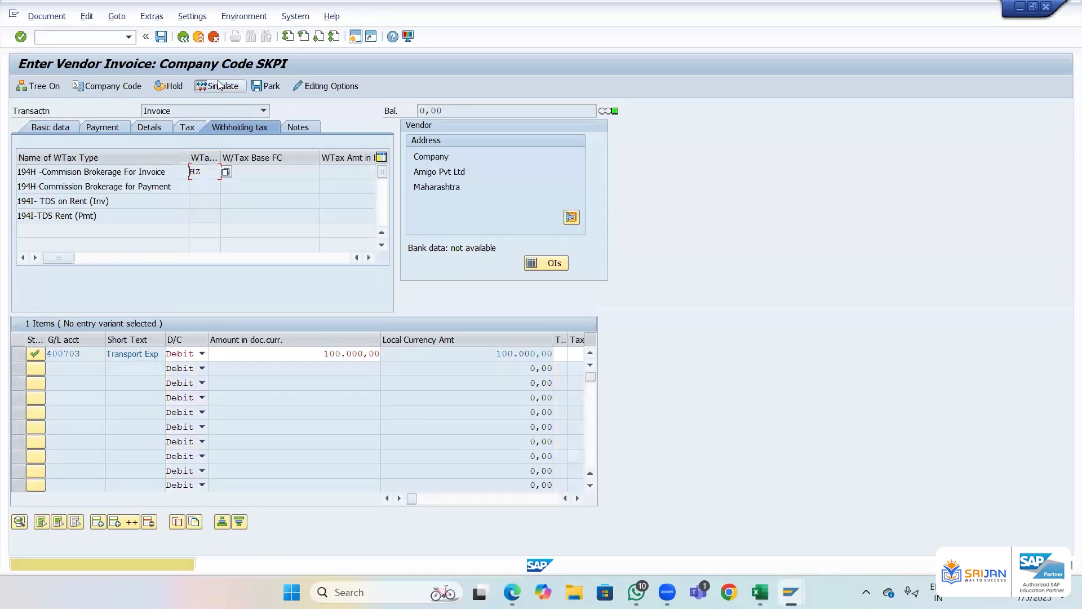
key("Return")
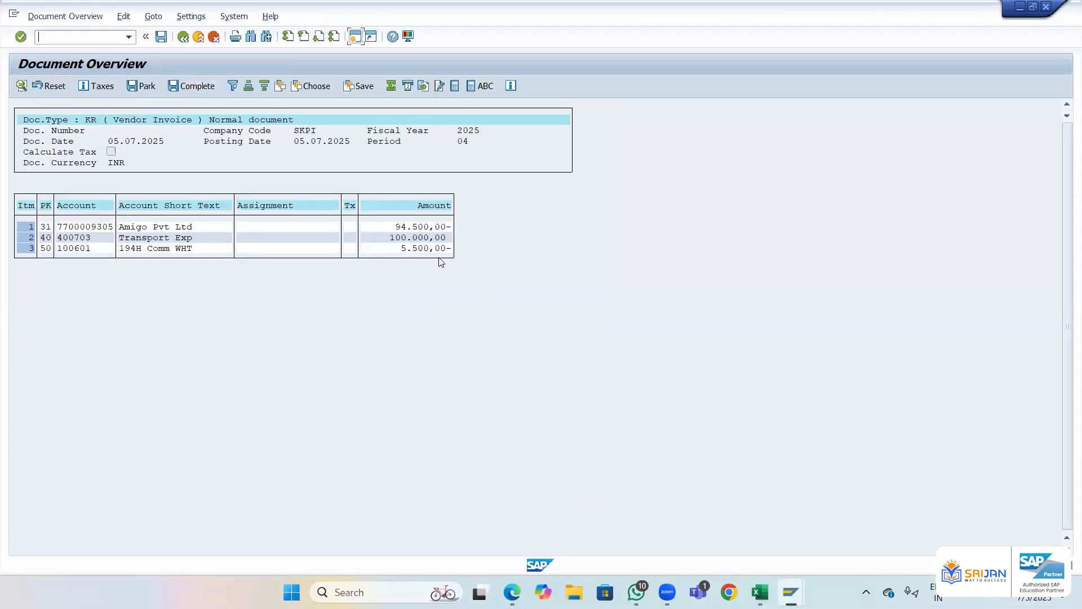
key("alt+Tab")
key("alt+Tab")
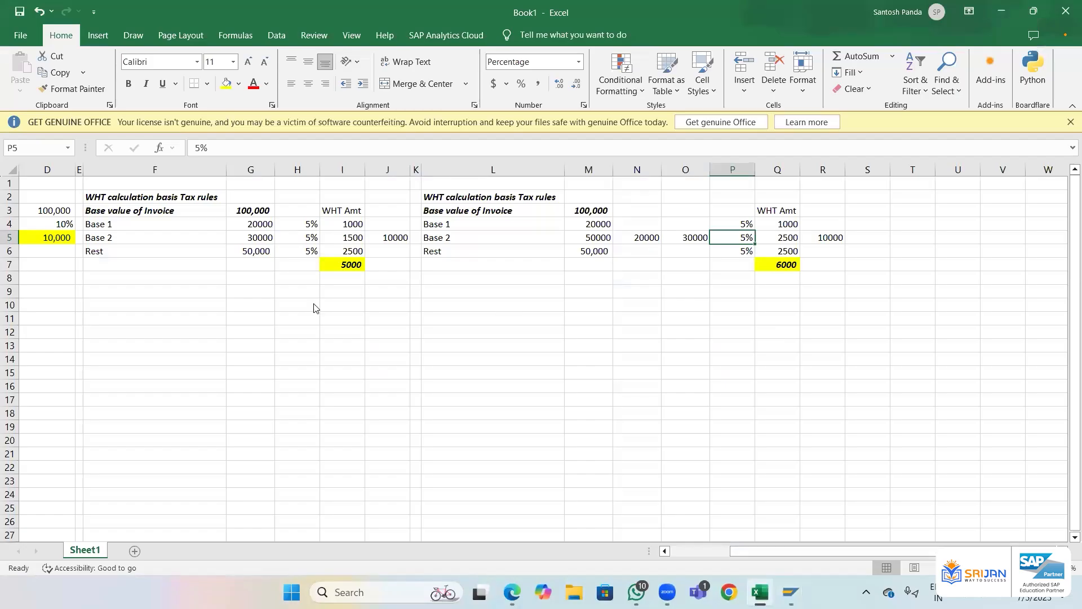
- Compare the simulated vendor invoice's withholding tax with the Excel calculation and the H1/HZ formula tiers
key("alt+Tab")
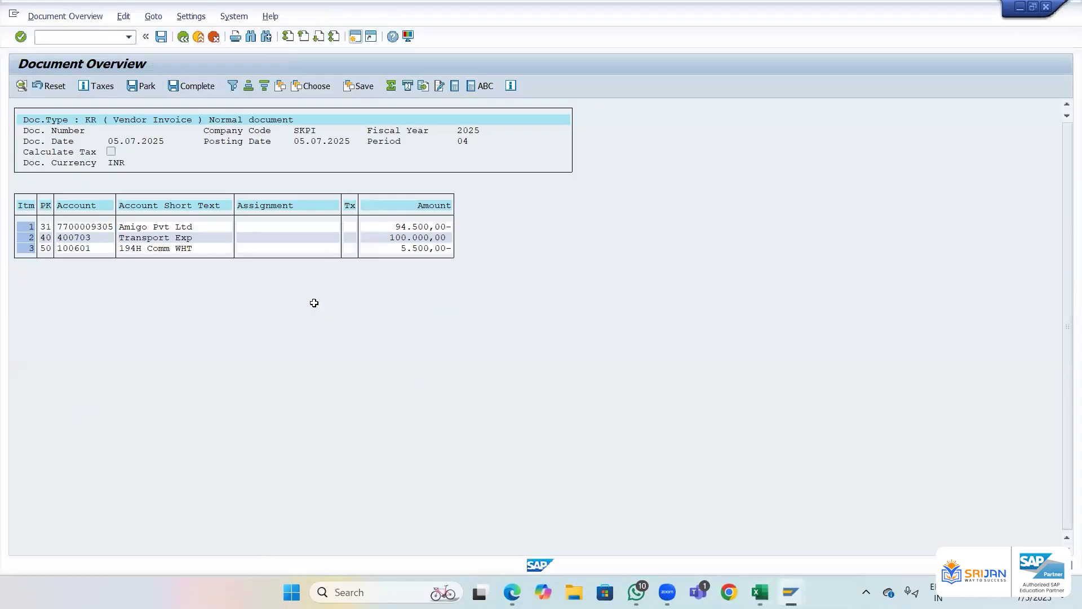
key("alt+Tab")
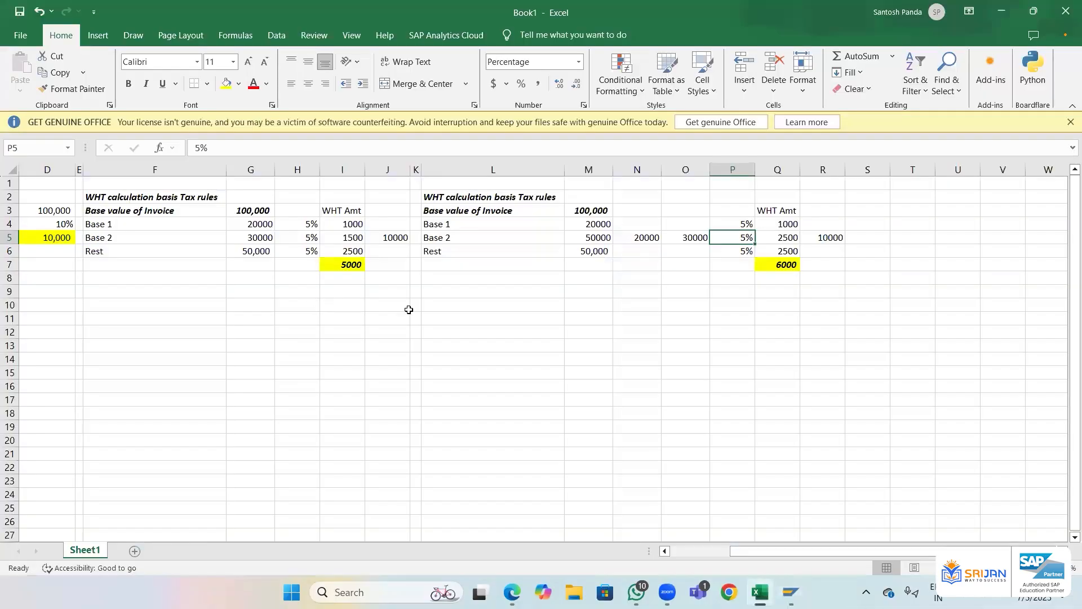
key("alt+Tab")
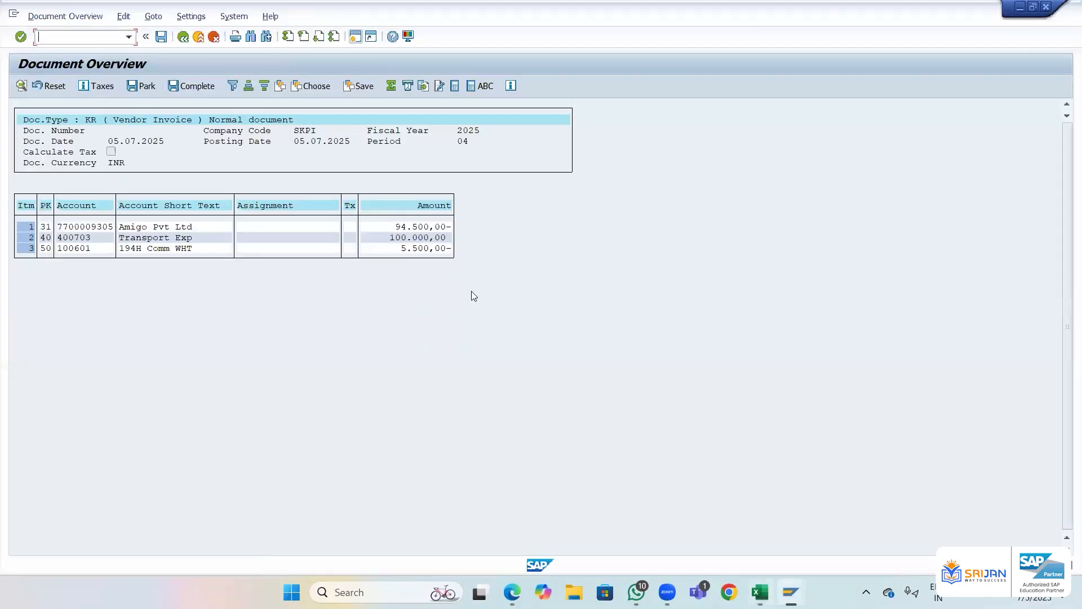
key("alt+Tab")
key("Tab")
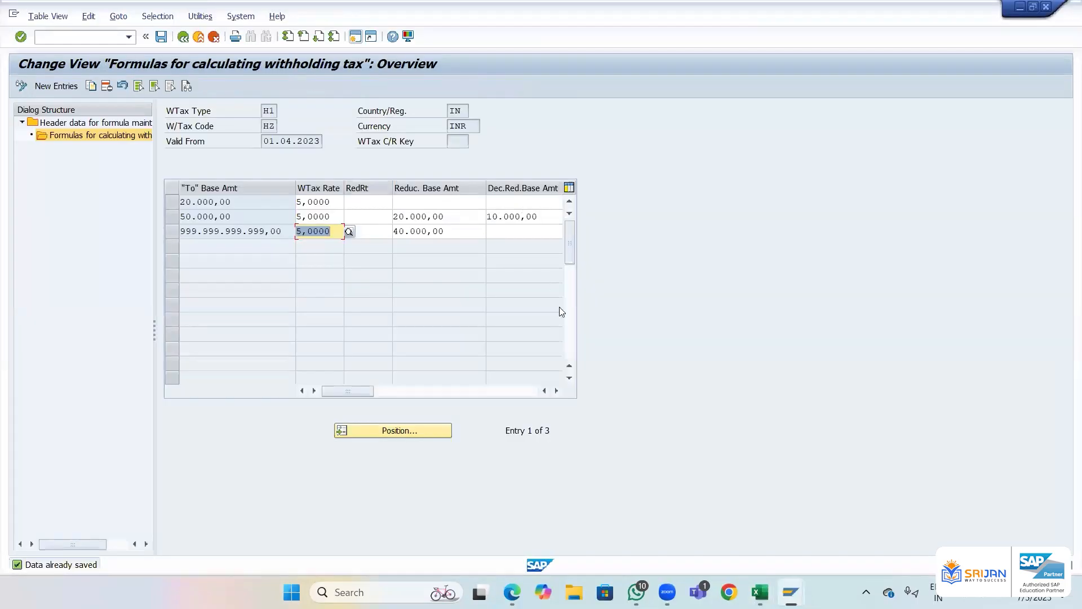
left_click(162, 37)
key("alt+Tab")
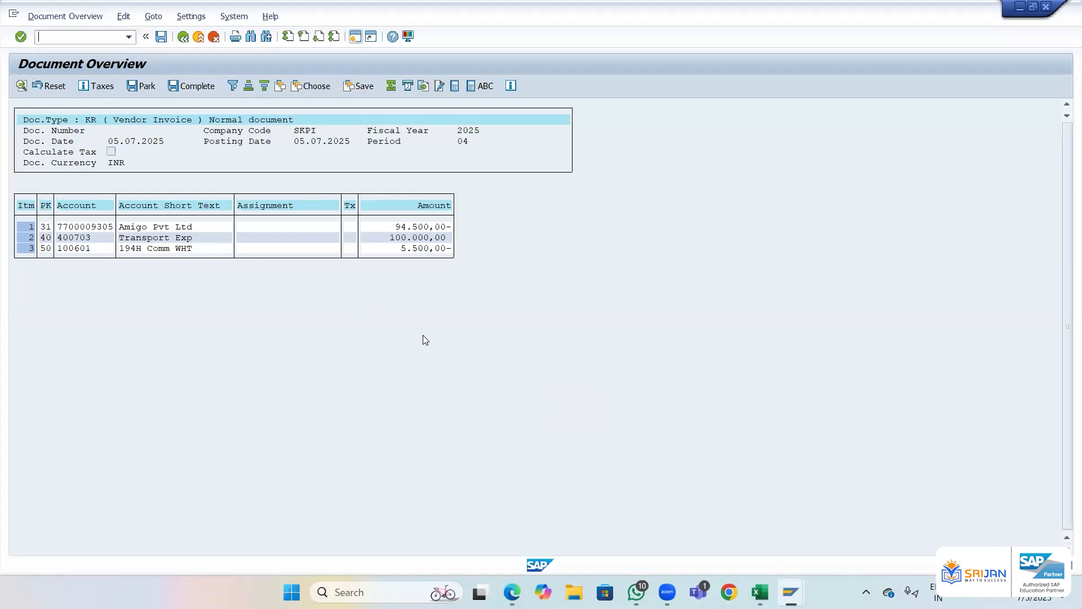
key("alt+Tab")
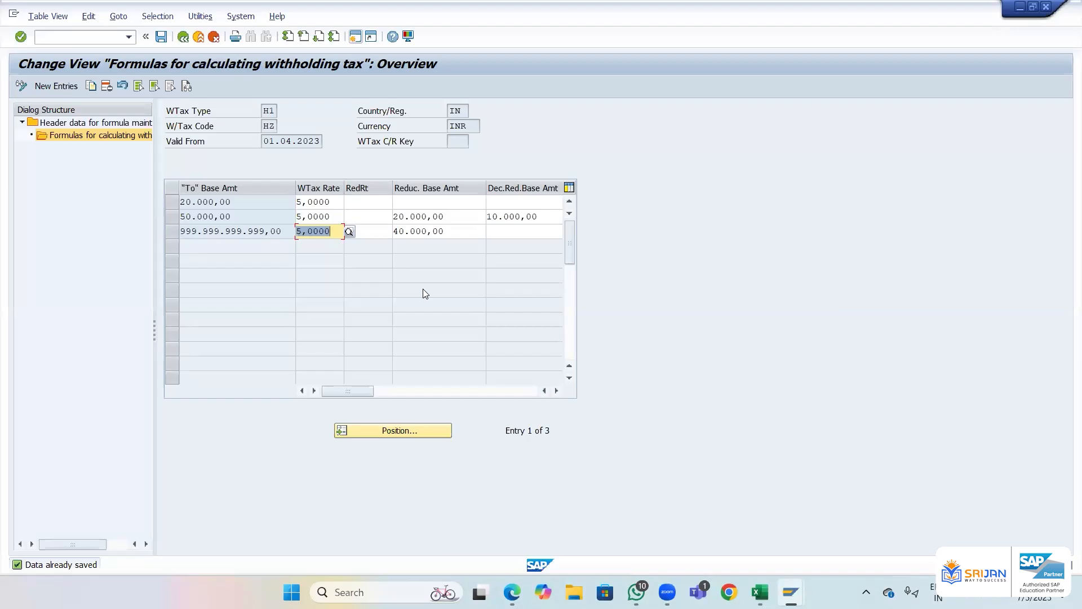
key("alt+Tab")
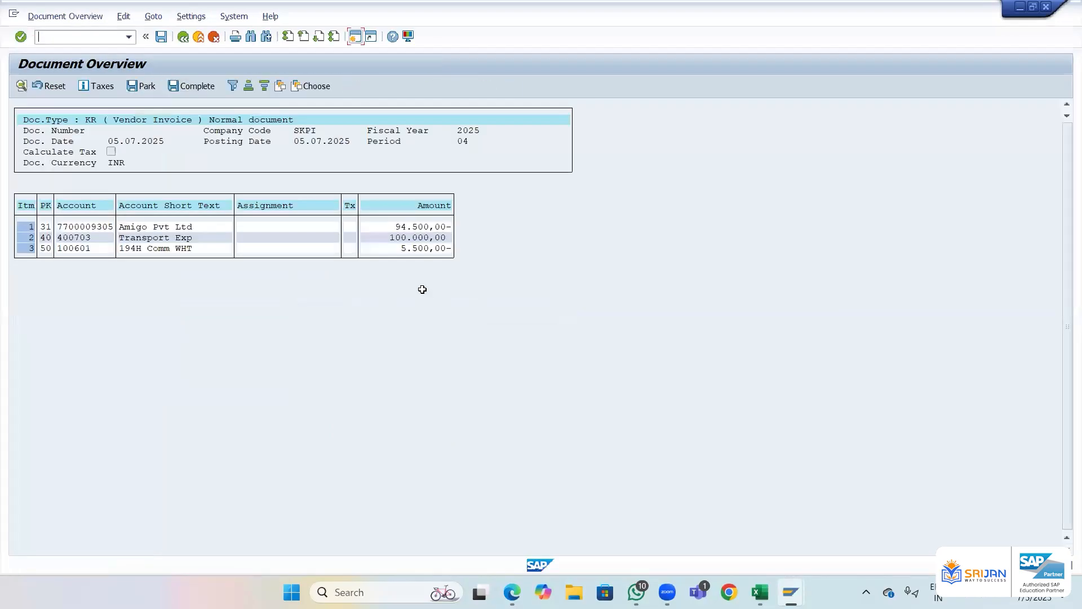
key("alt+Tab")
key("alt+Tab")
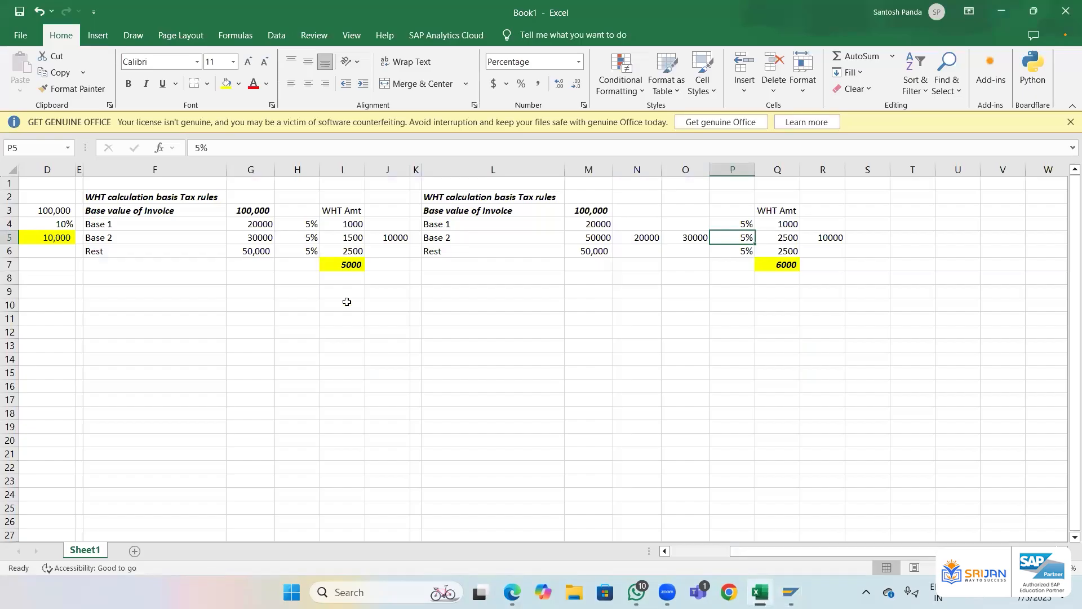
- Review the flat-rate WHT calculation in Excel by highlighting cells B3 to D6
left_click(158, 206)
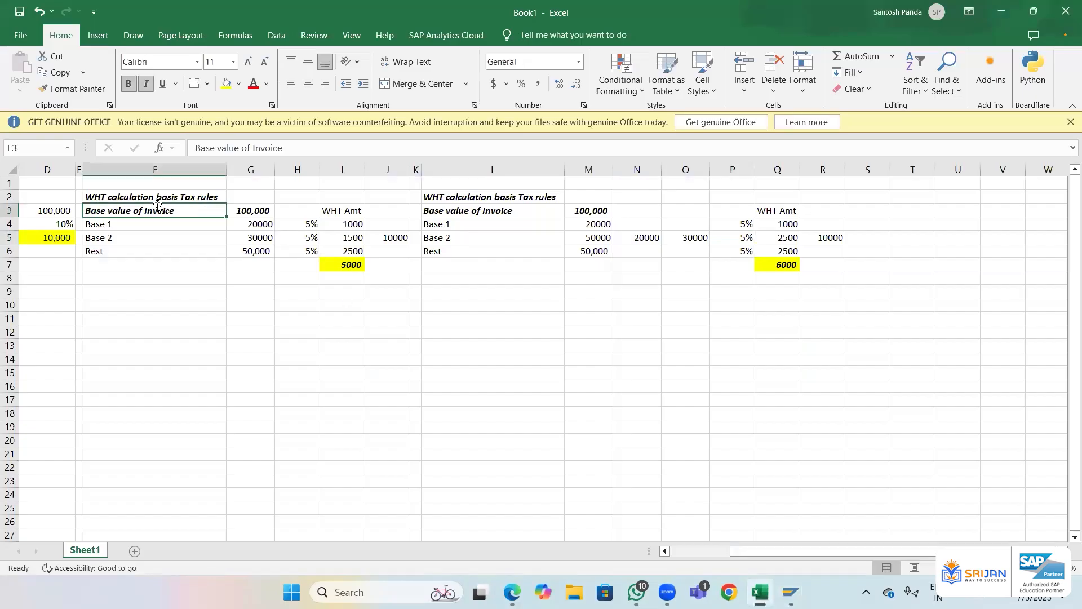
key("Left")
key("Left")
key("Left")
key("Left")
key("Left")
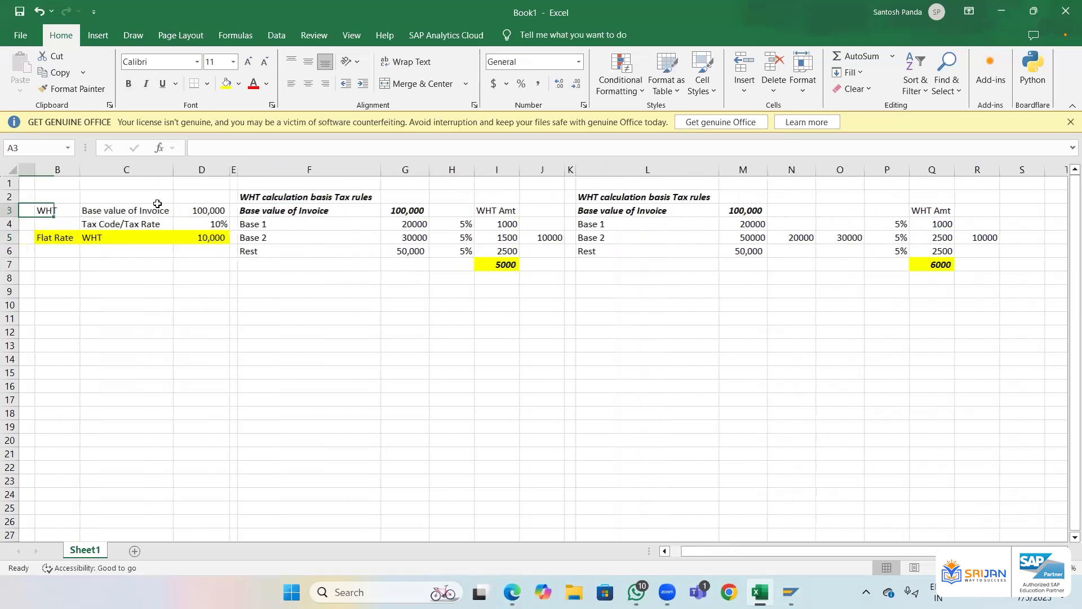
key("Right")
key("shift+Right")
key("shift+Right")
key("shift+Down")
key("shift+Down")
key("shift+Down")
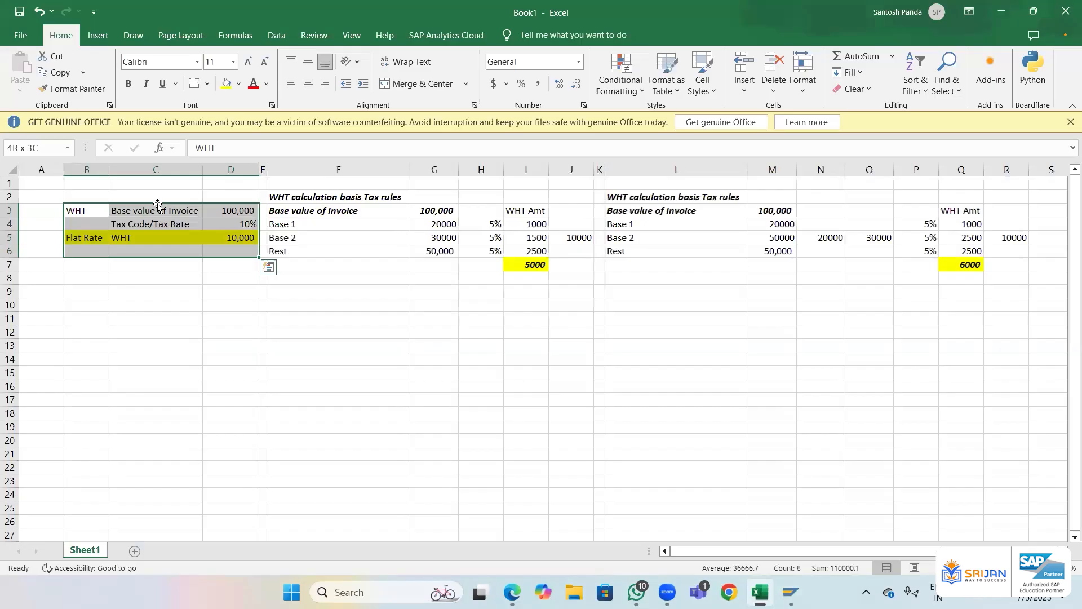
- Highlight the first tax-rules WHT calculation in Excel, cells F2 to J8, for review
key("Right")
key("Right")
key("Right")
key("Right")
key("Up")
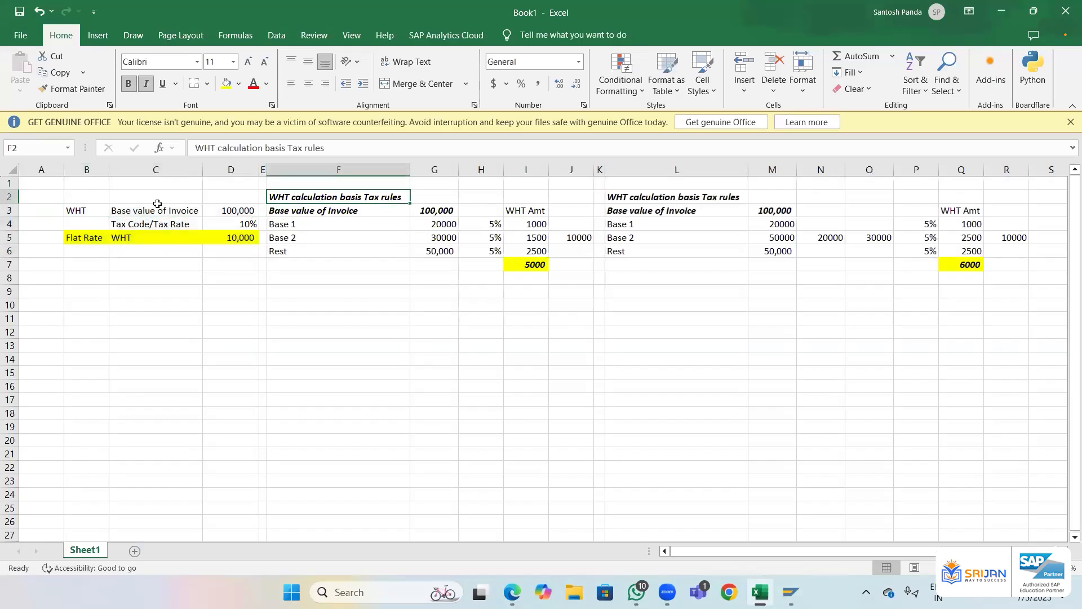
key("shift+Right")
key("shift+Right")
key("shift+Right")
key("shift+Right")
key("shift+Down")
key("shift+Down")
key("shift+Down")
key("shift+Down")
key("shift+Down")
key("shift+Down")
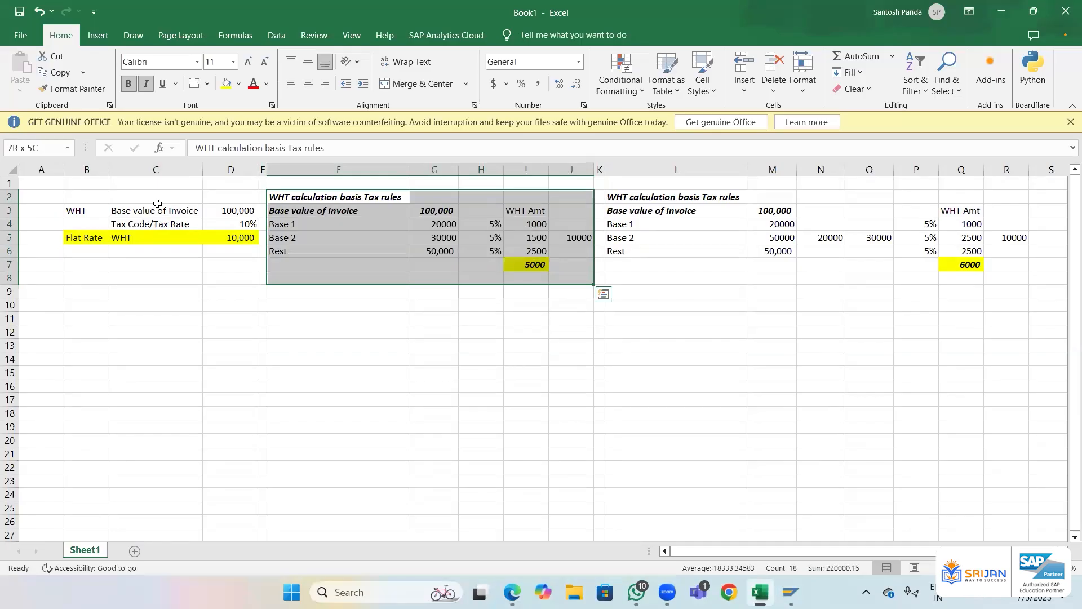
- Return to the formula header data in SAP and open the withholding tax formulas for type I1, code IA
key("alt+Tab")
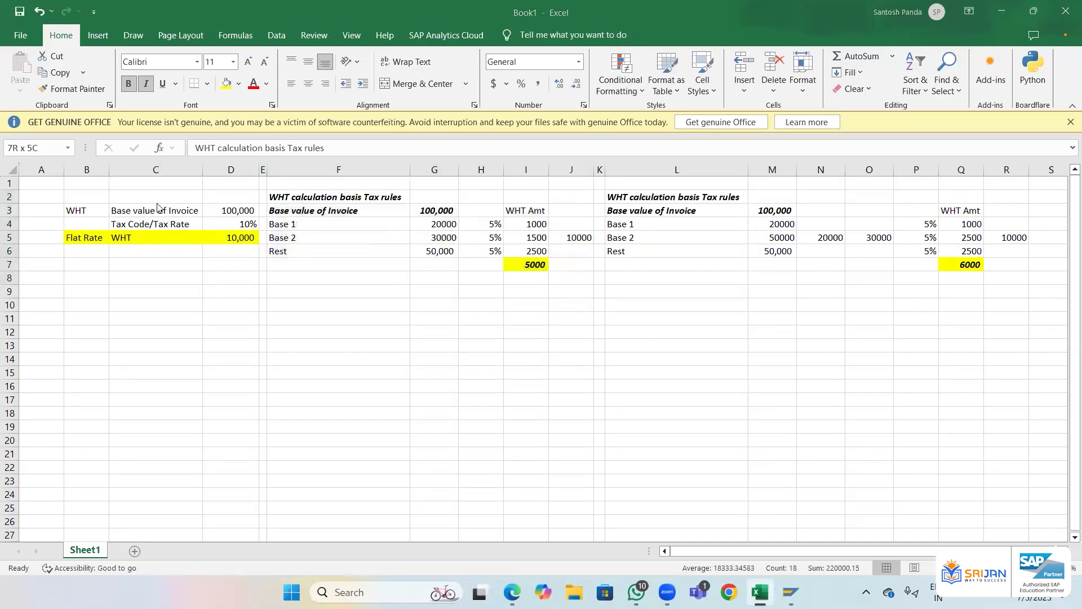
key("alt+Tab")
key("alt+Tab")
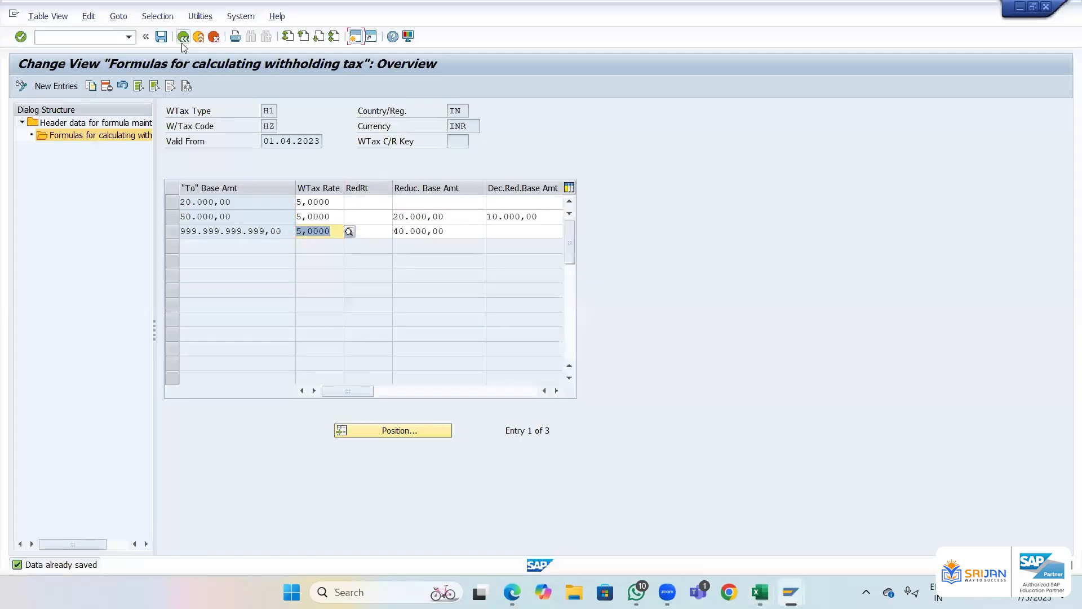
left_click(182, 38)
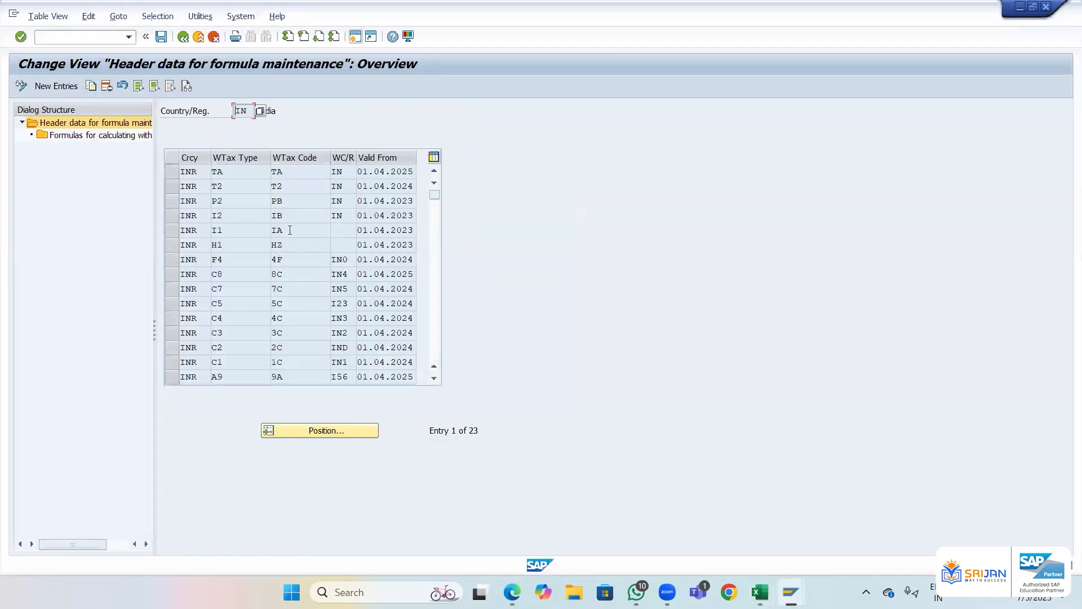
double_click(290, 230)
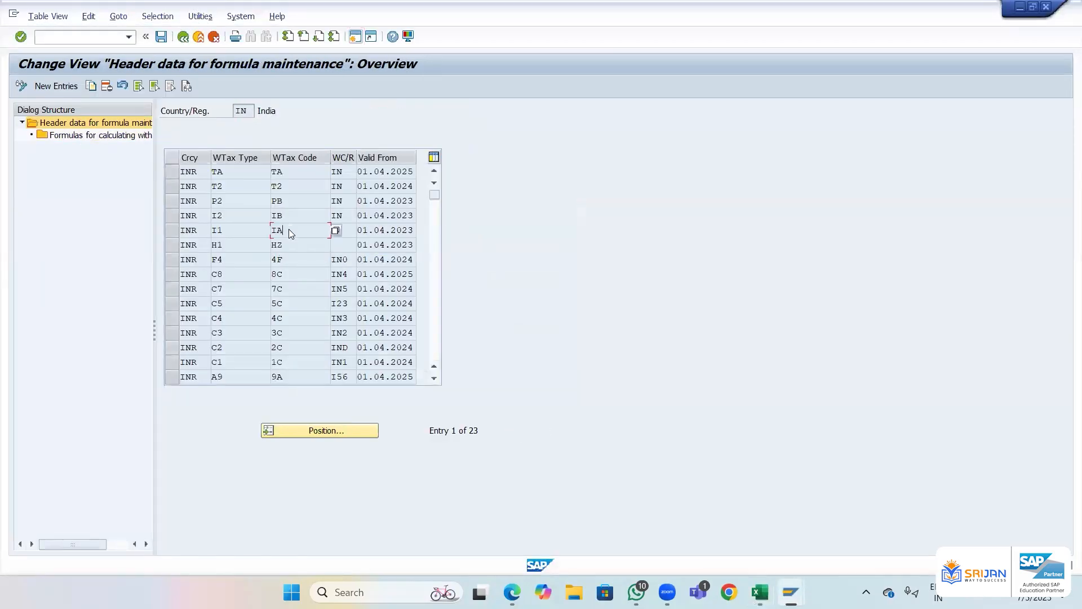
left_click(171, 230)
double_click(111, 137)
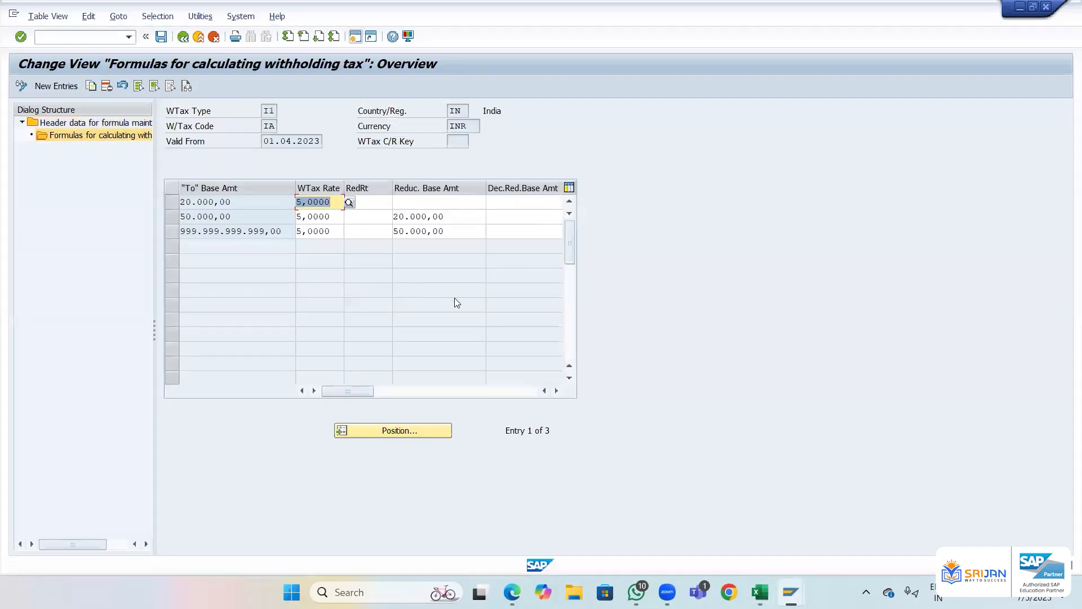
- Compare the I1/IA formula's first tier limit and tax rate with Base 1 in the Excel calculation
key("alt+Tab")
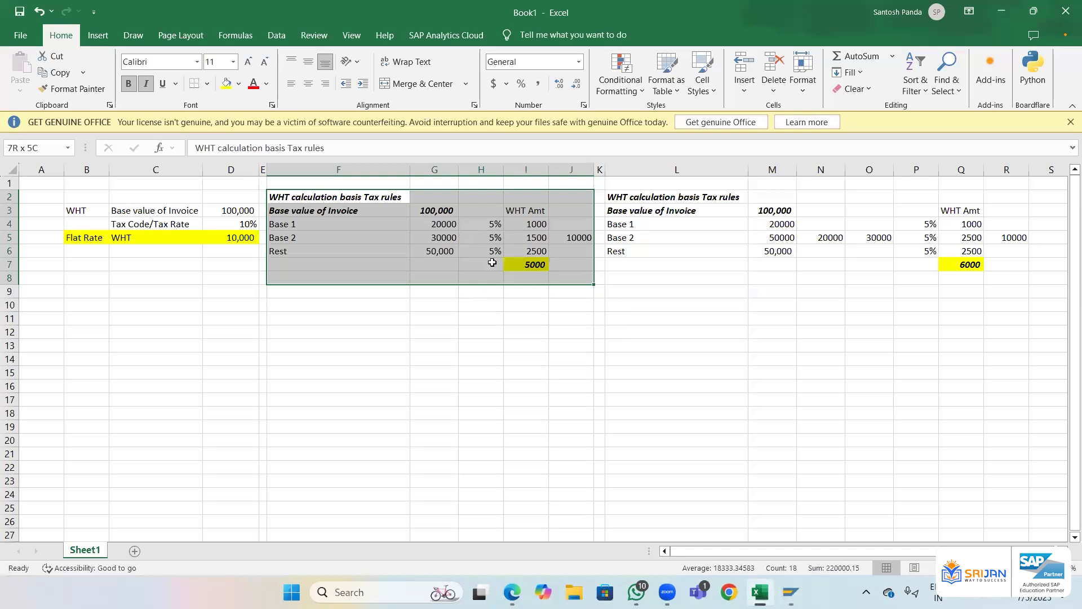
key("alt+Tab")
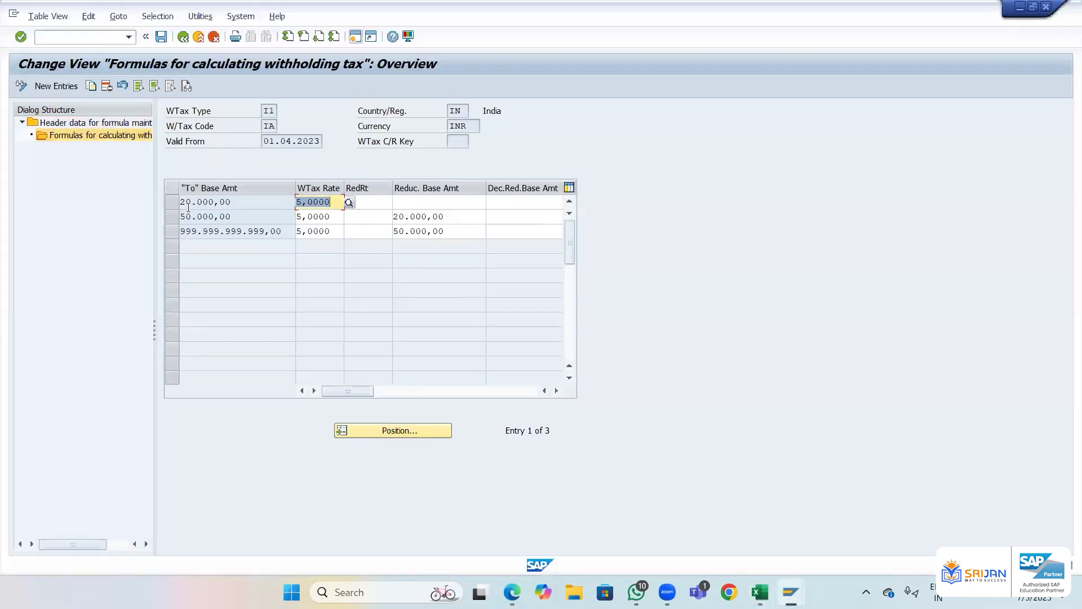
left_click_drag(182, 201, 235, 202)
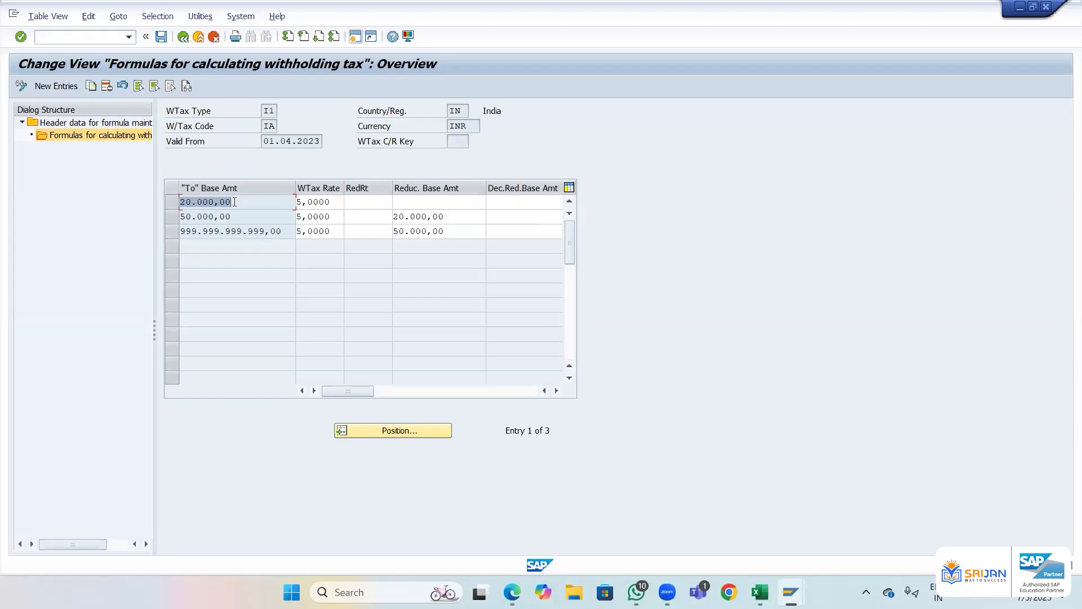
key("alt+Tab")
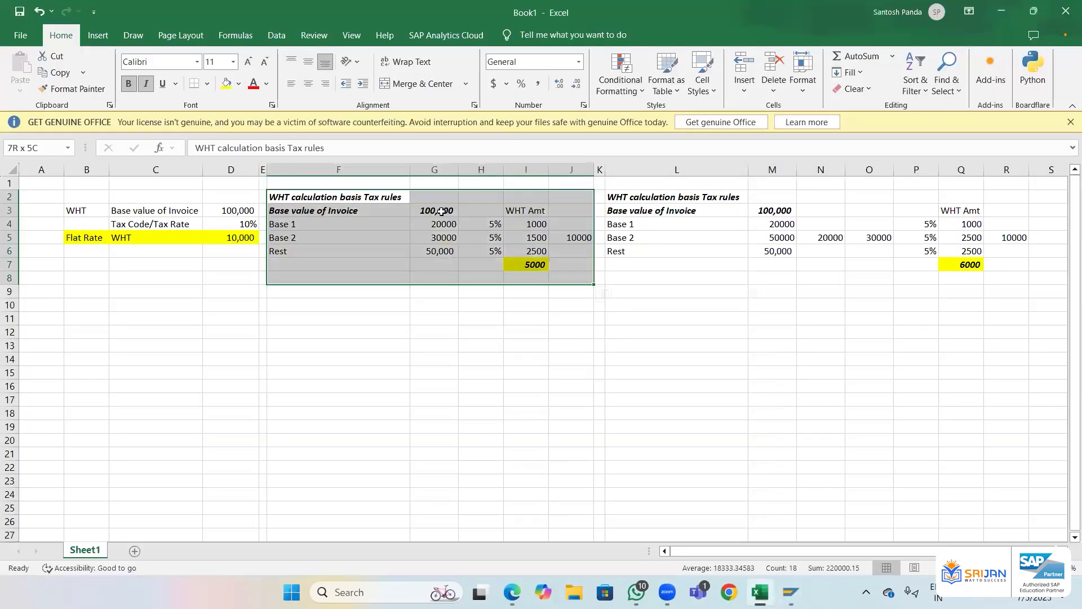
key("alt+Tab")
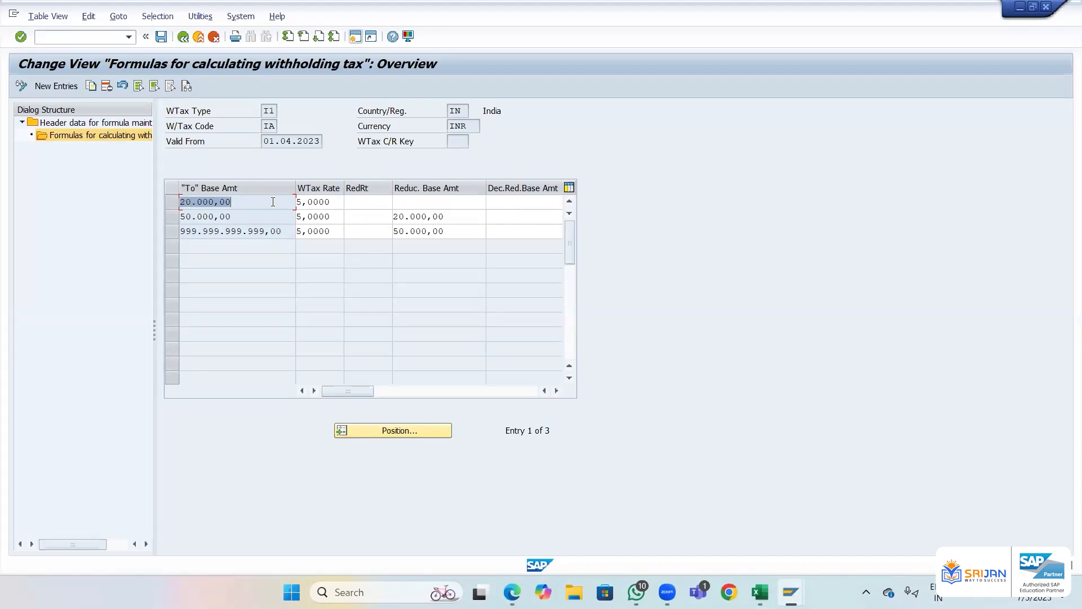
left_click(301, 202)
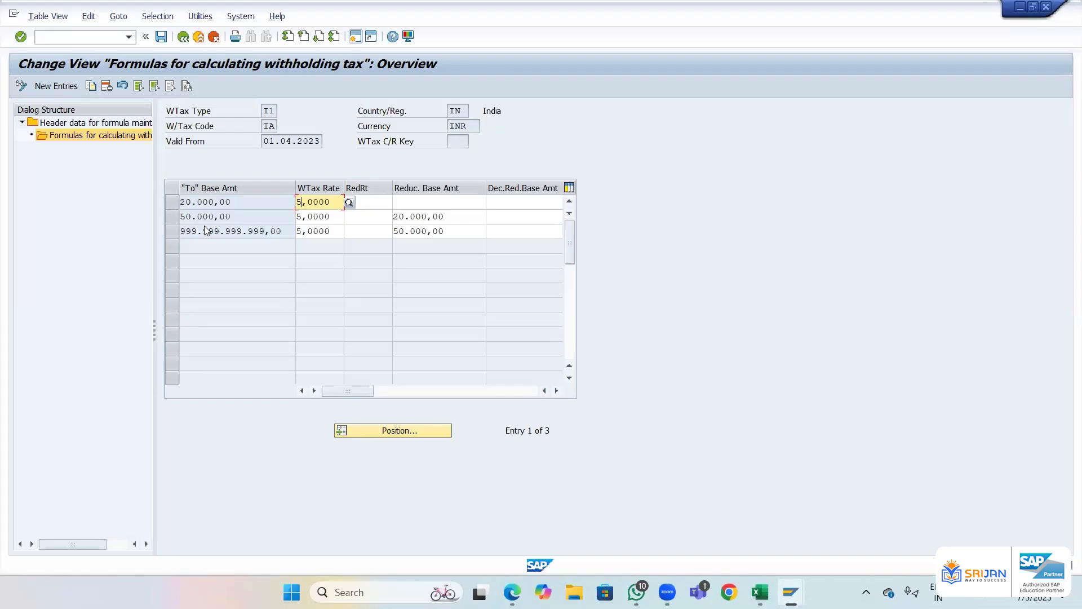
- Compare the Base 2 amount in the first Excel tax-rules calculation with the I1/IA second tier's upper limit
key("alt+Tab")
left_click(300, 238)
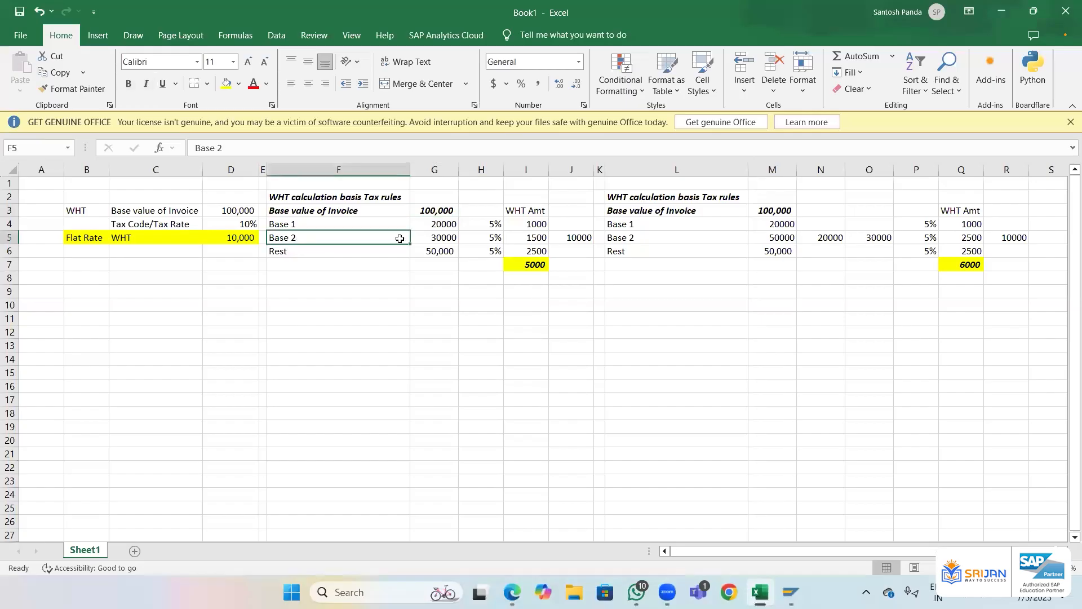
left_click(429, 238)
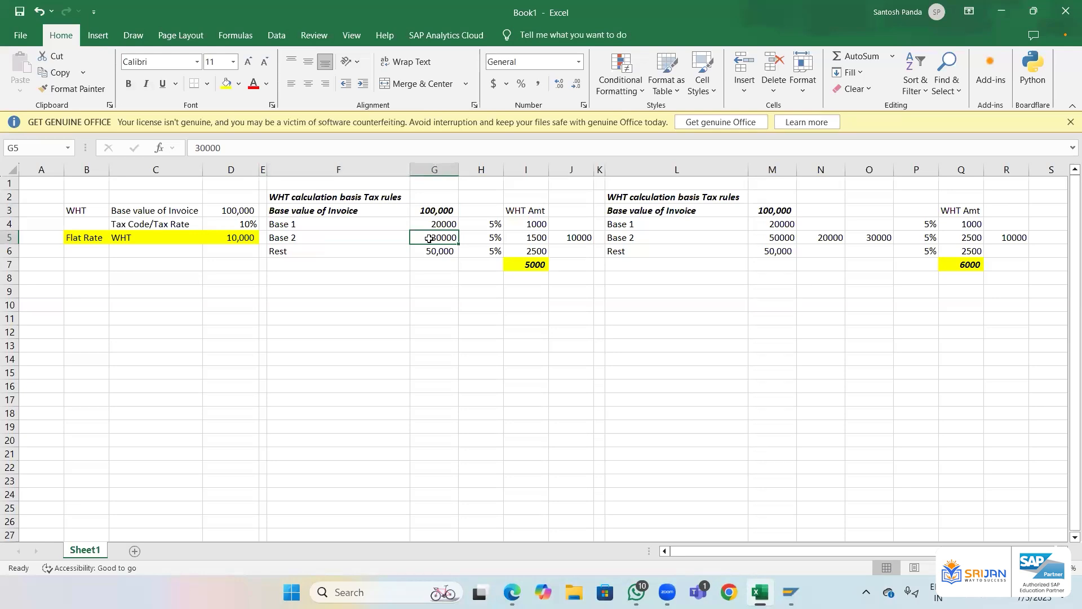
key("alt+Tab")
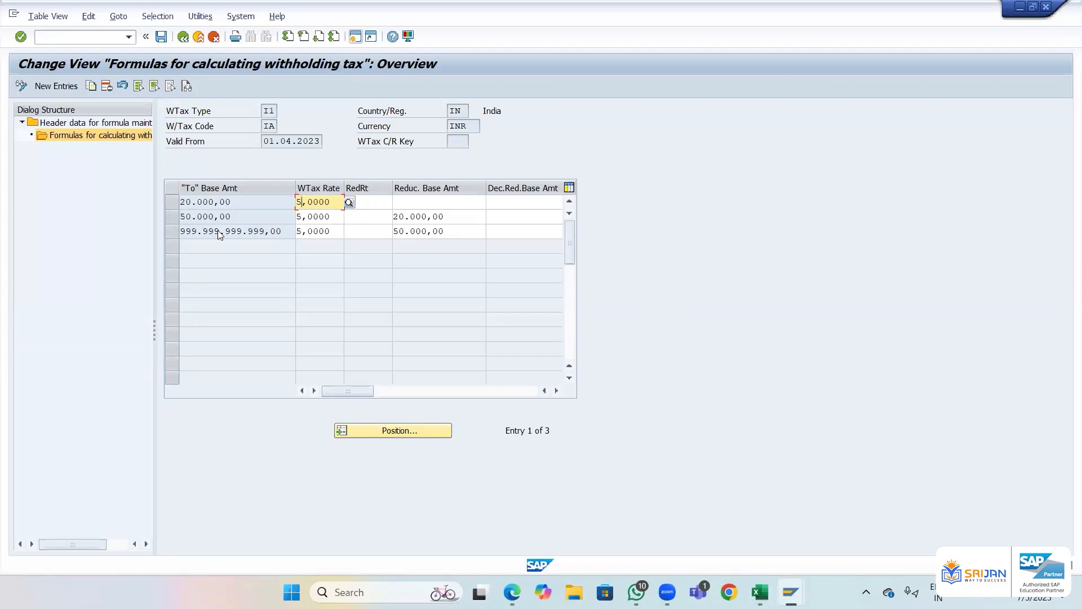
left_click_drag(180, 216, 183, 216)
left_click(184, 216)
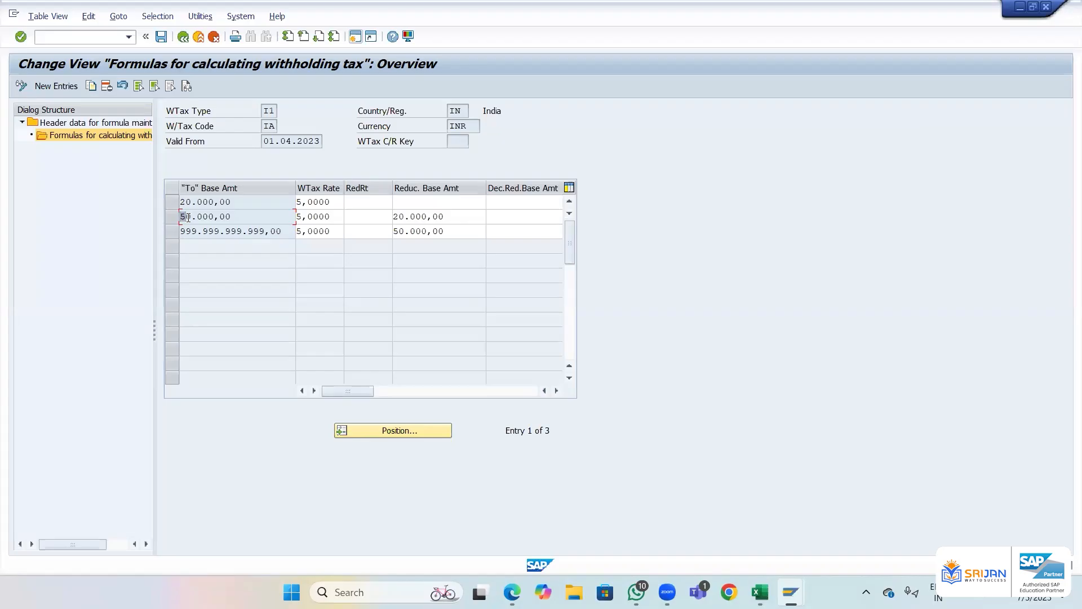
- Examine the second tier's reduction base amount against its upper limit and Excel's Base 2 amount and rate, and highlight the last tier's limit
left_click(397, 219)
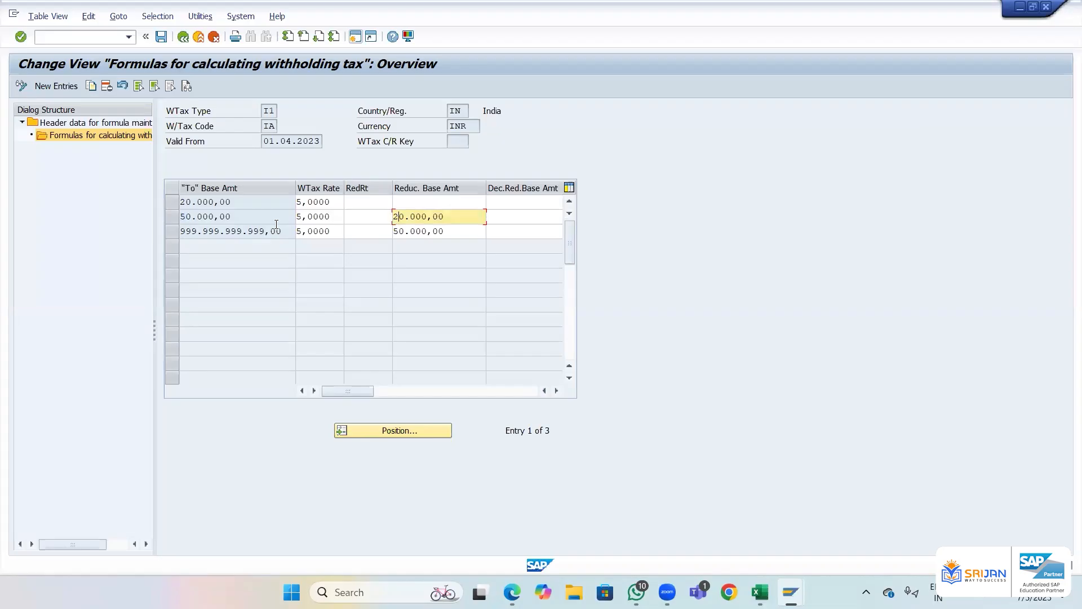
left_click(181, 217)
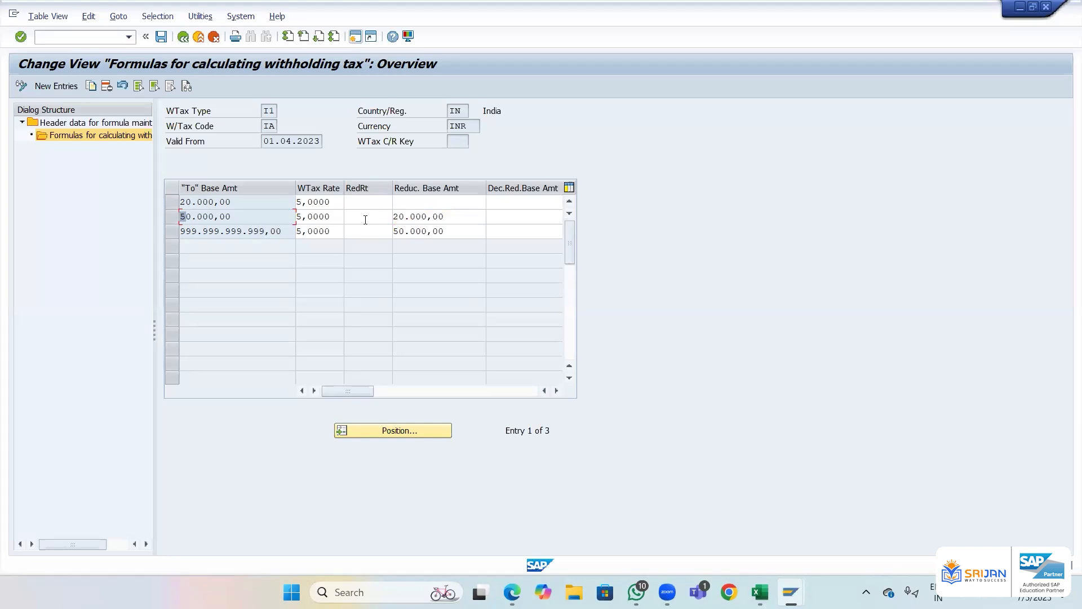
left_click(390, 216)
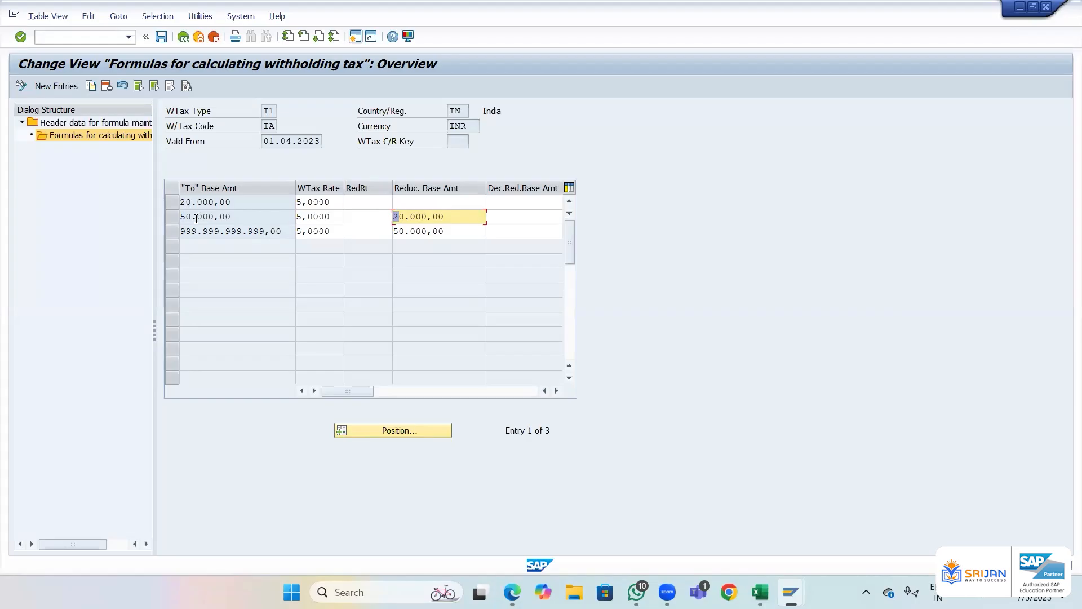
left_click_drag(180, 218, 261, 211)
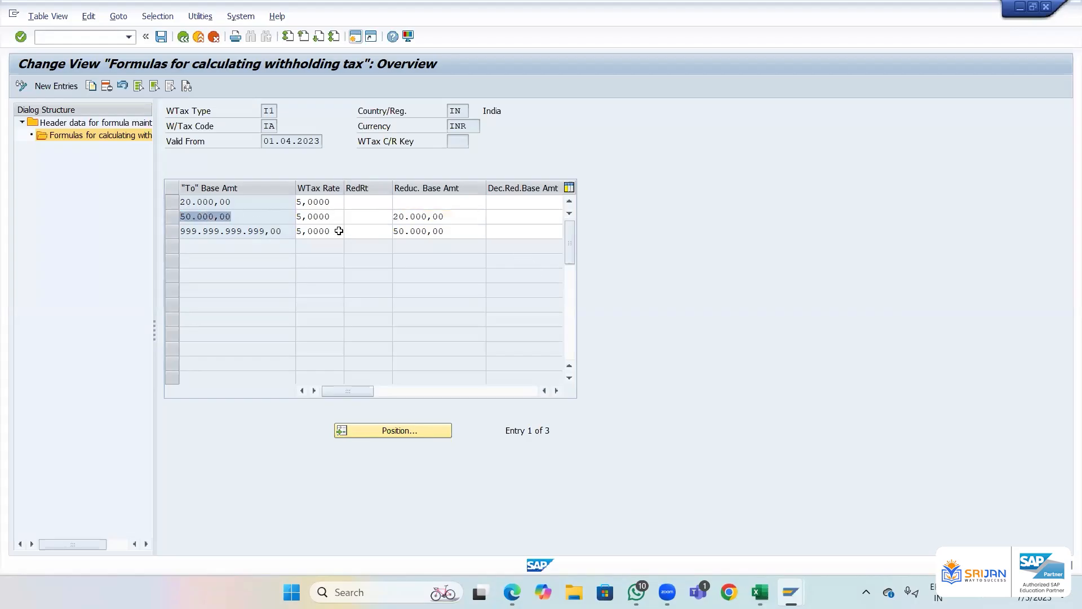
key("alt+Tab")
left_click_drag(434, 236, 499, 236)
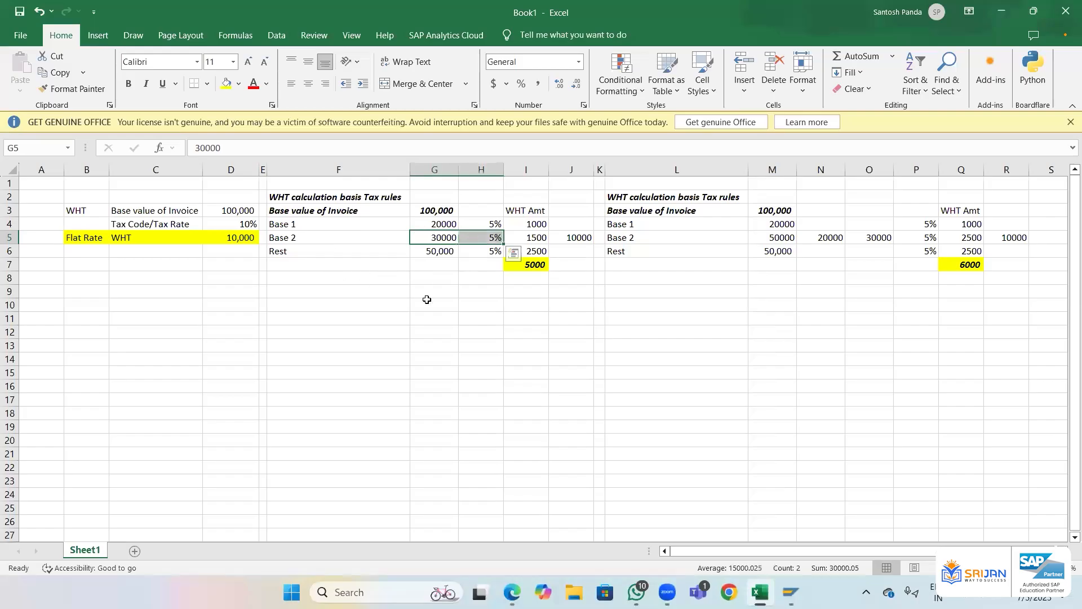
key("alt+Tab")
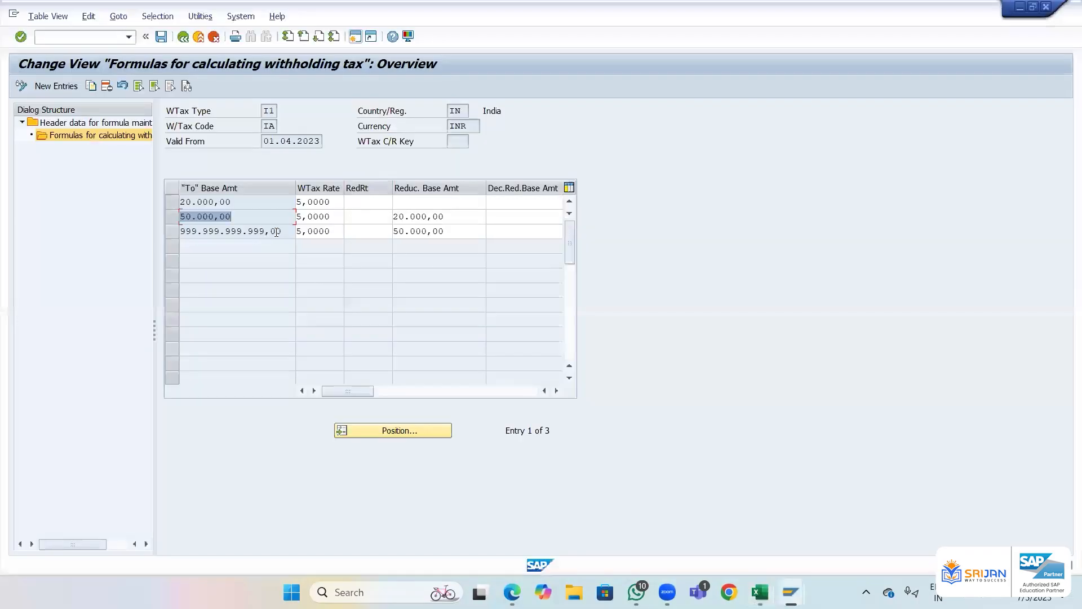
left_click_drag(265, 232, 181, 234)
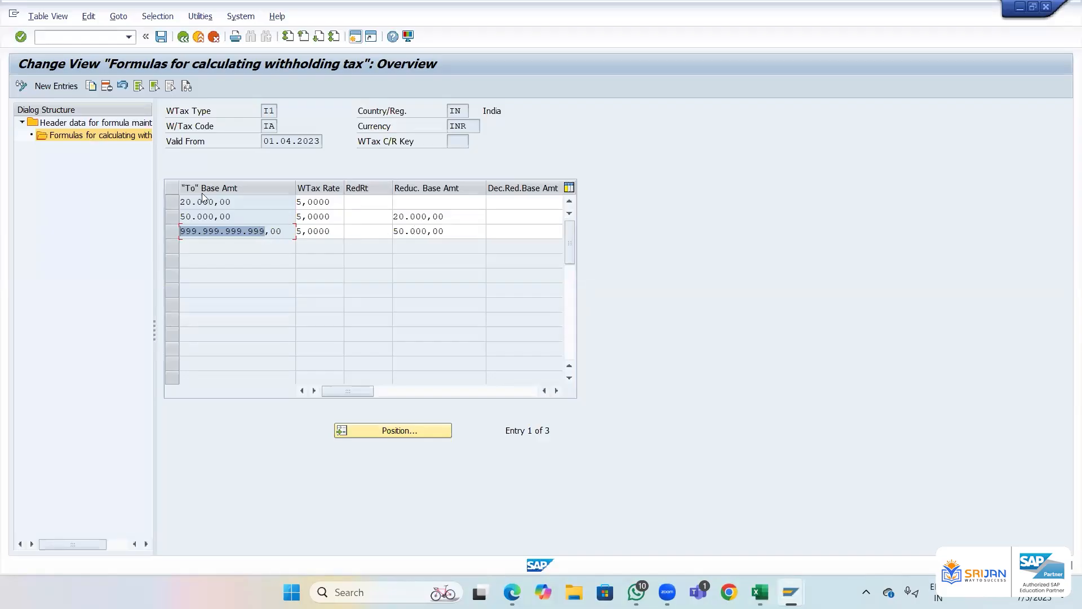
- Review the I1/IA formula's tier limits together with the last tier's reduction base amount and tax rate
left_click(181, 202)
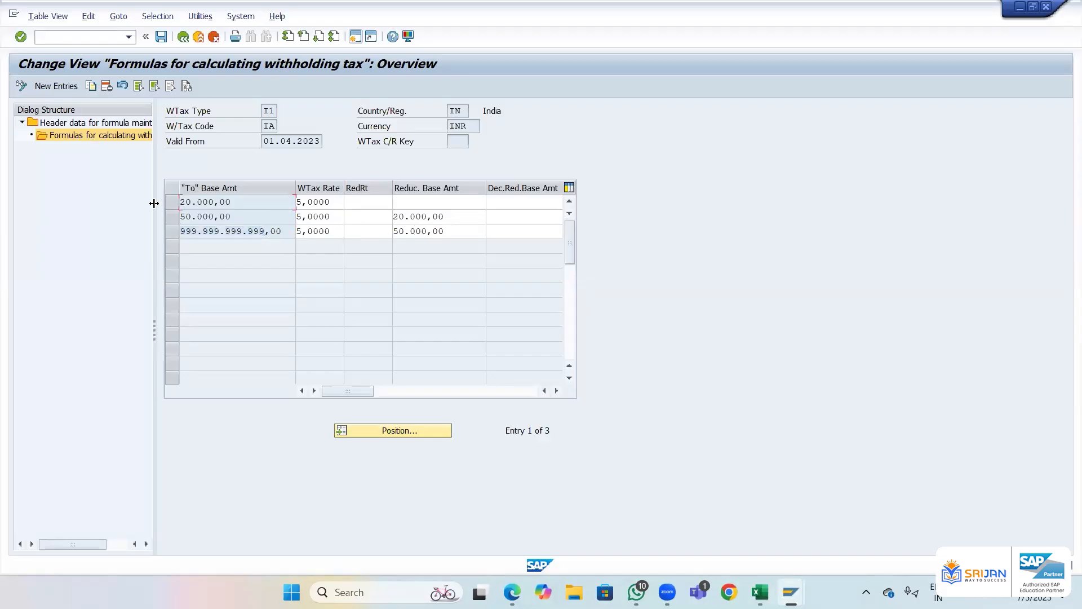
left_click(181, 216)
left_click_drag(445, 232, 396, 229)
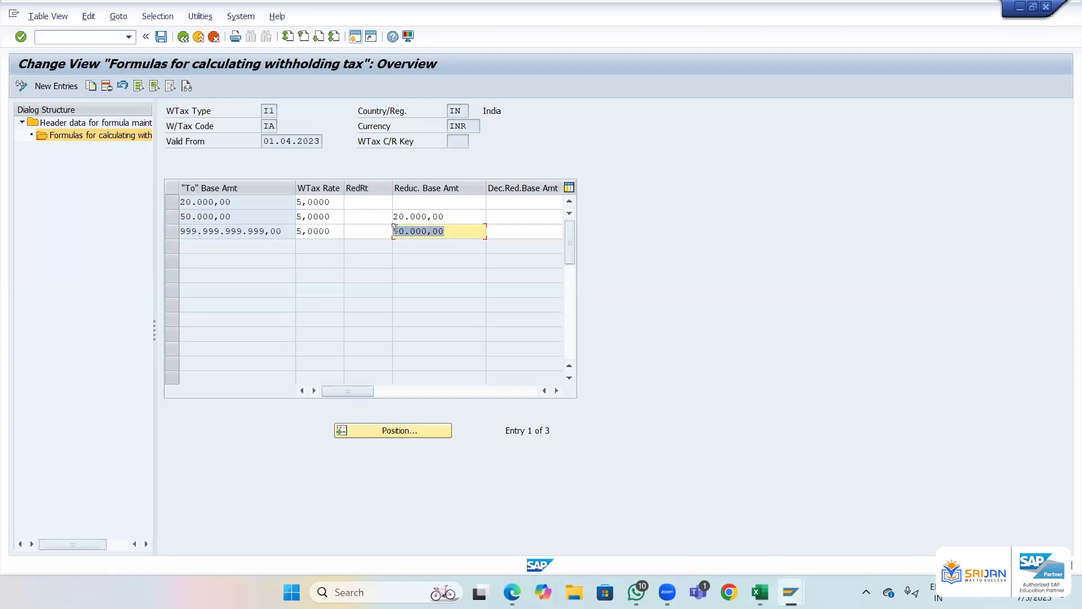
key("shift+Tab")
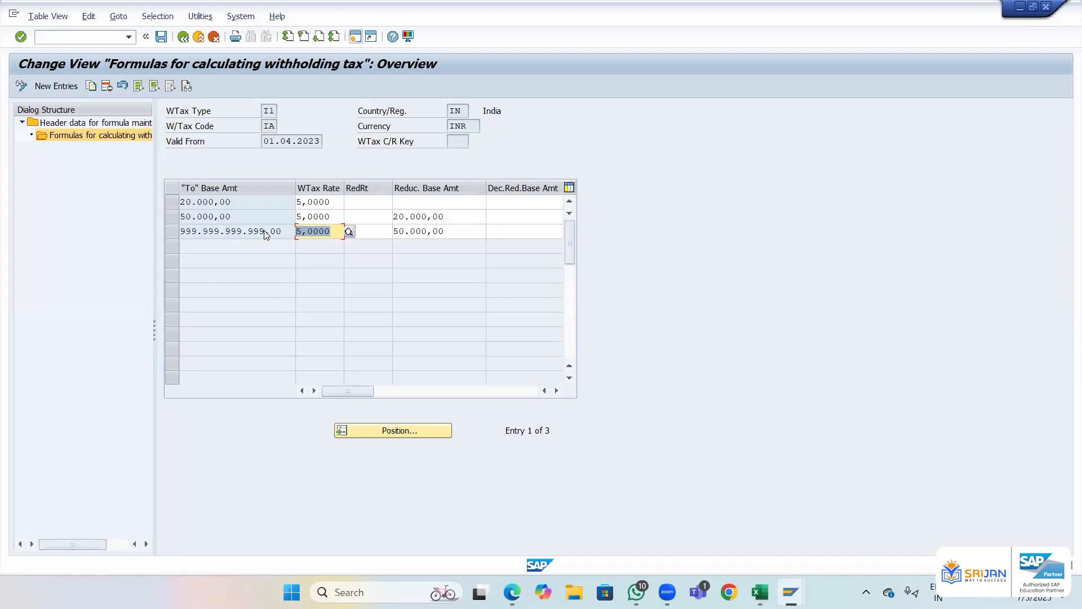
left_click(264, 230)
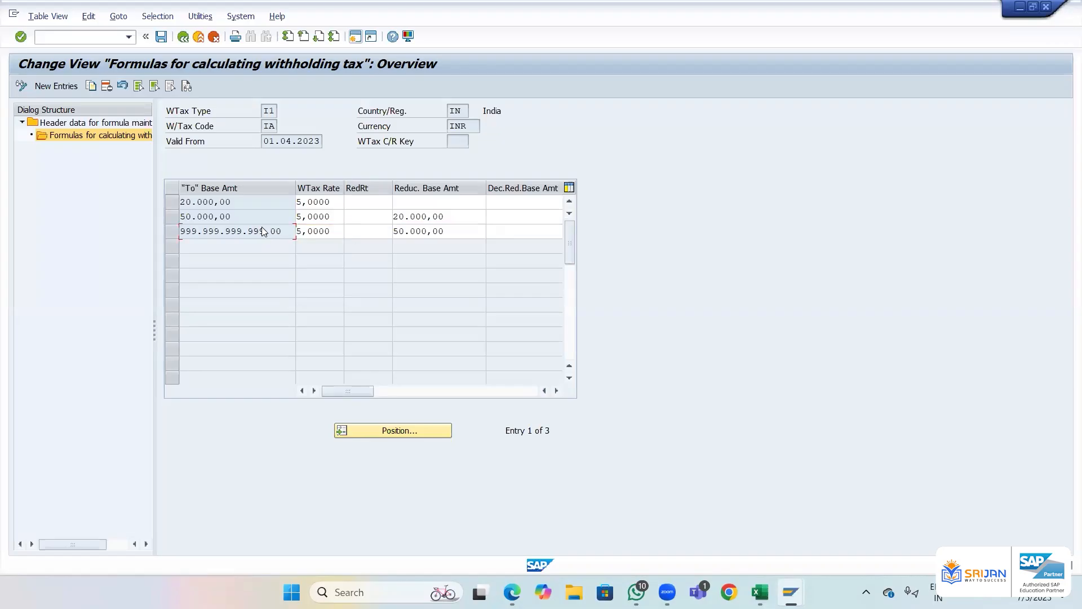
left_click_drag(264, 229, 177, 226)
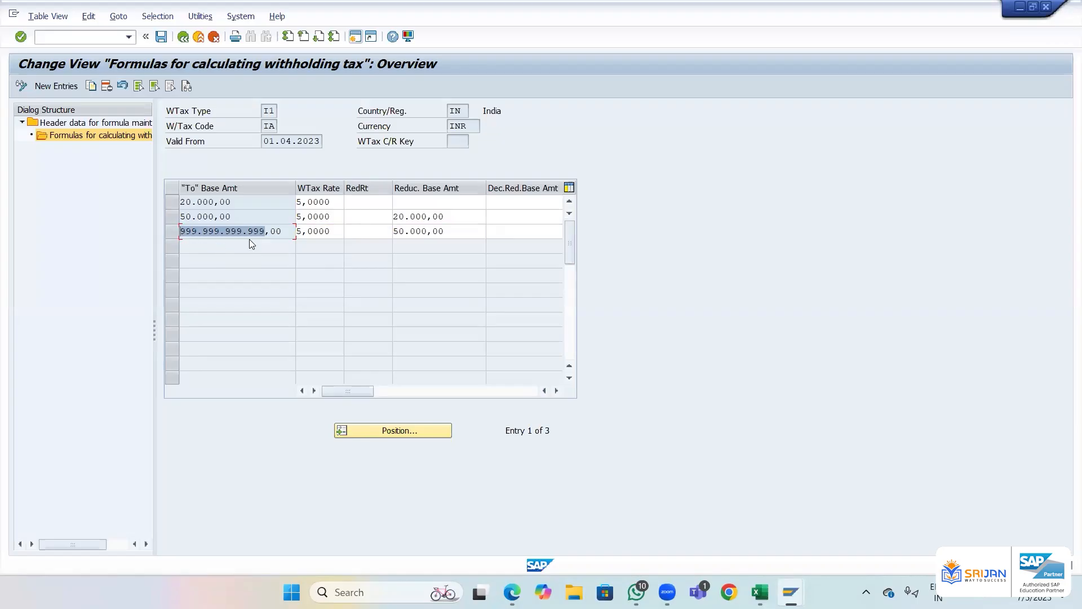
- Switch to Excel and examine how Base 1, Base 2 and Rest in the first tax-rules calculation split the invoice base value
key("alt+Tab")
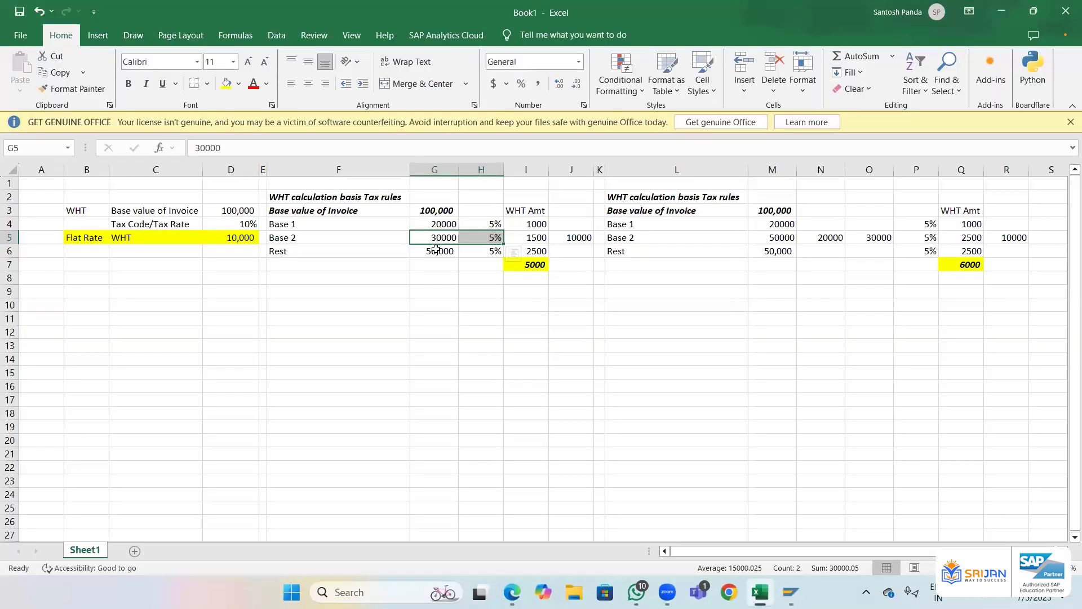
right_click(439, 253)
key("Escape")
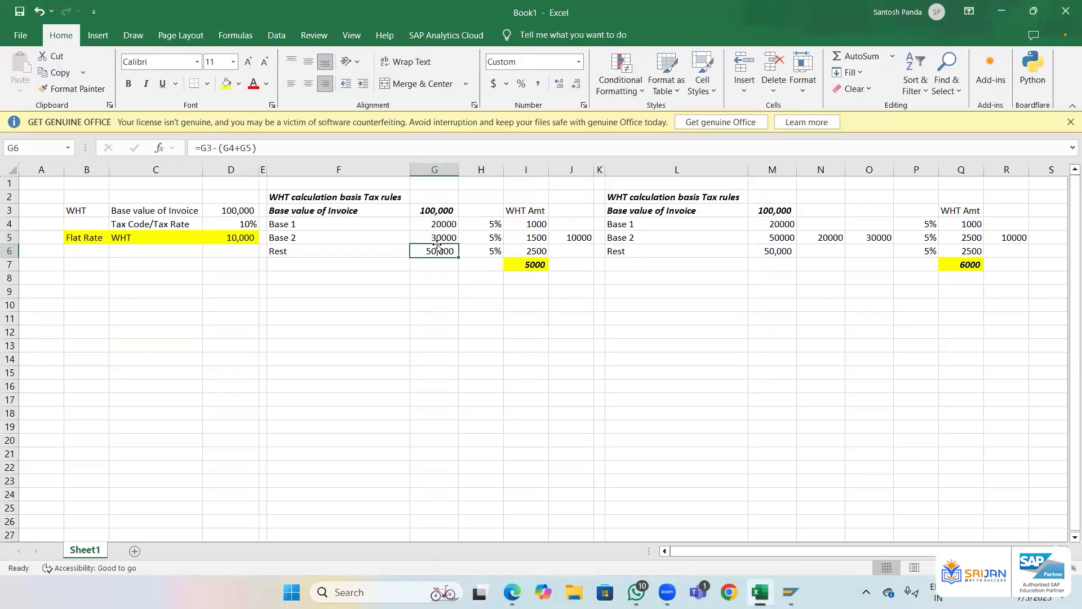
left_click(442, 226)
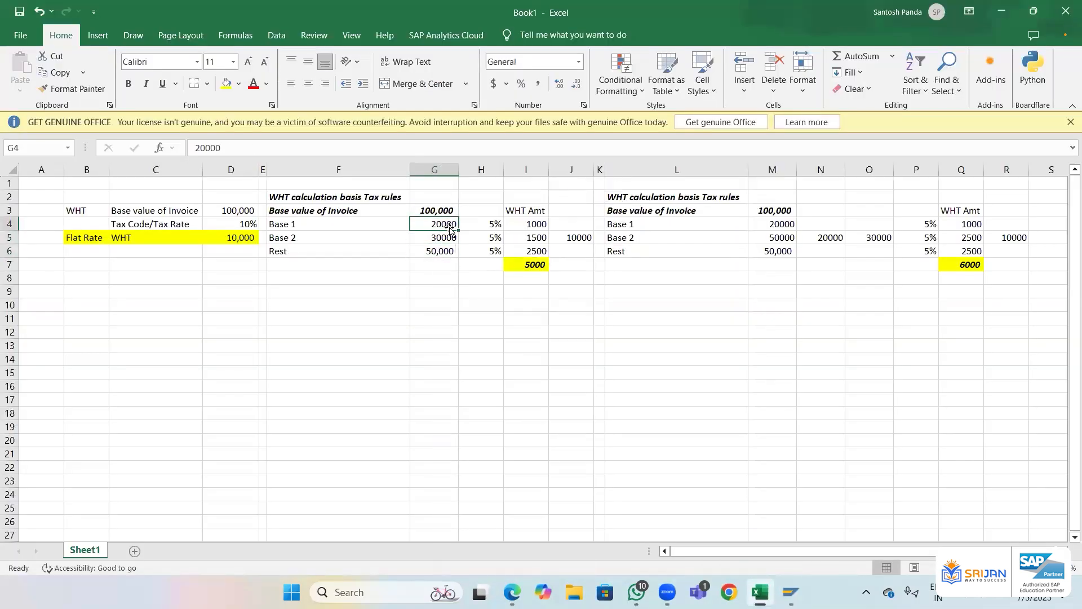
left_click(443, 238)
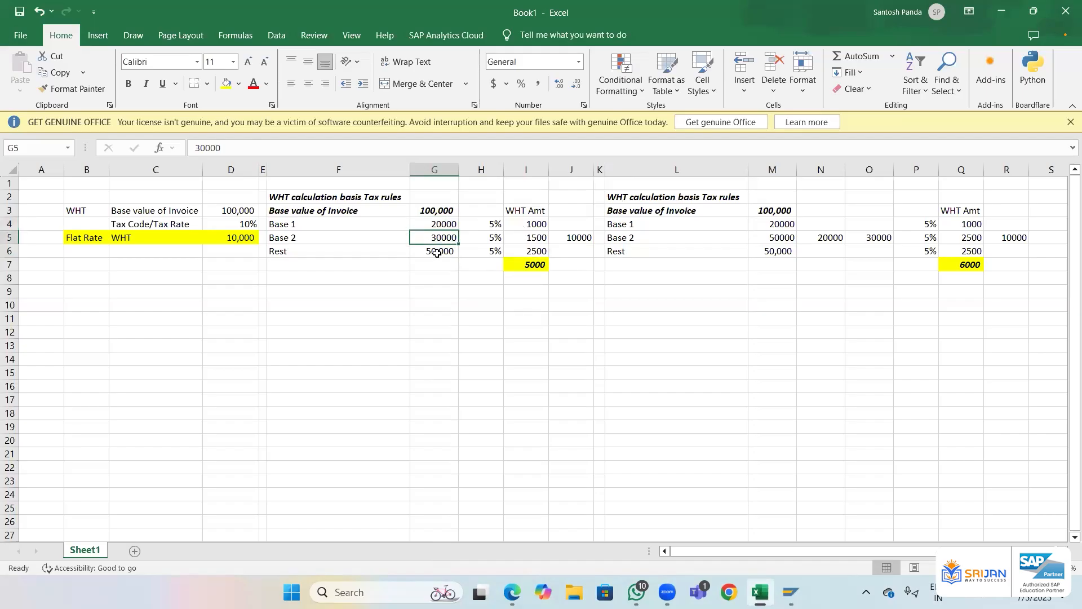
left_click(438, 251)
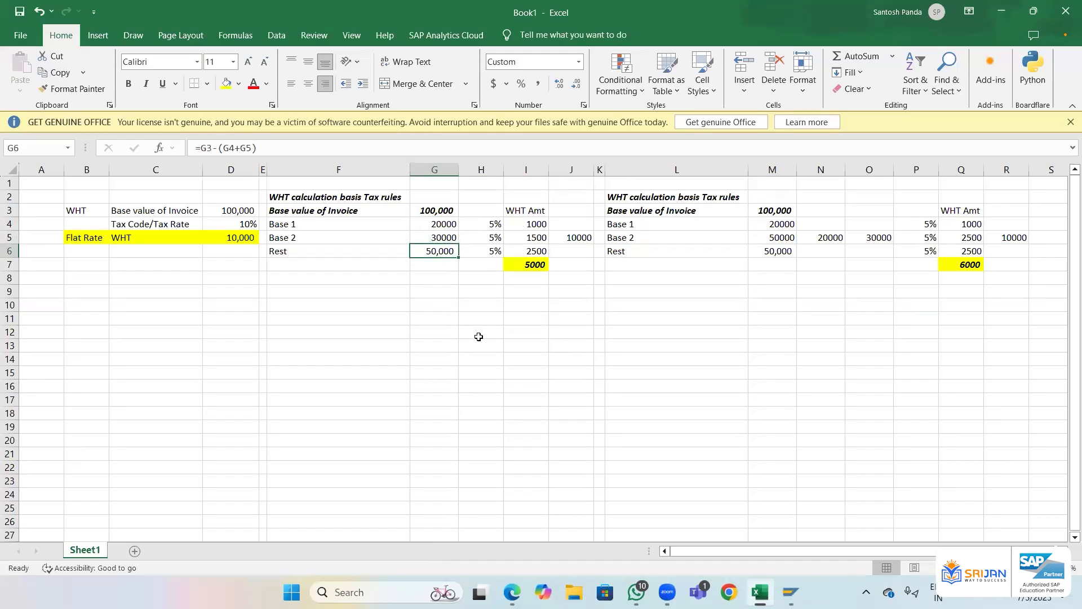
left_click(434, 224)
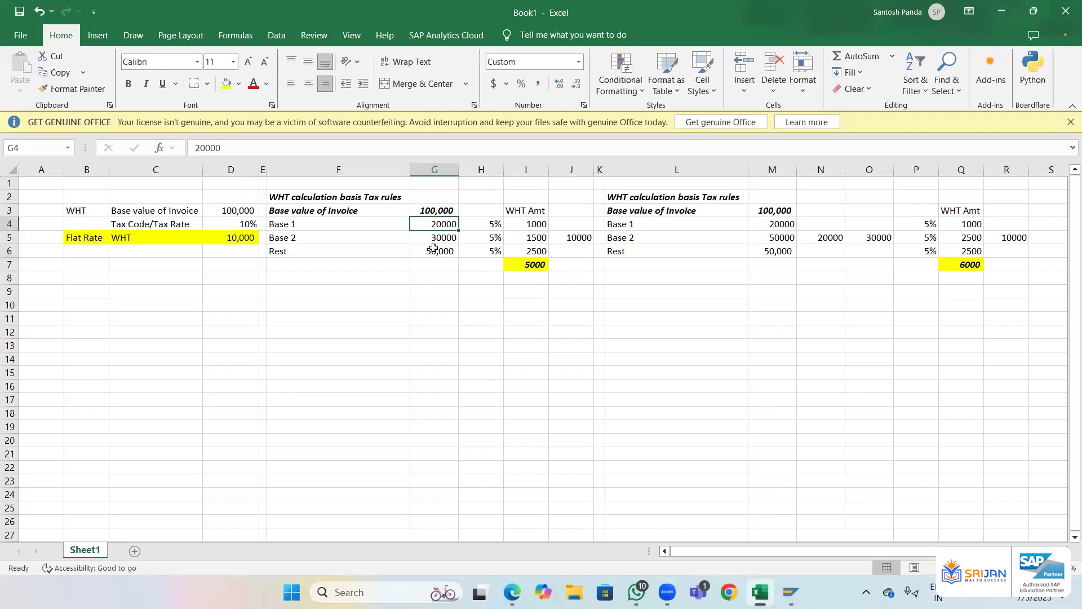
left_click(434, 248, "shift")
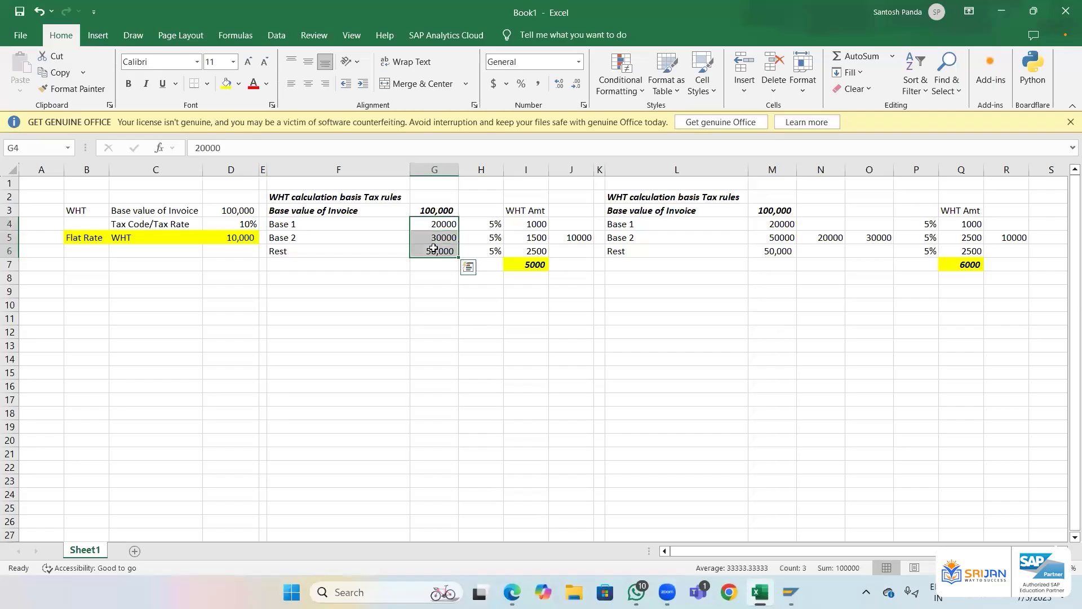
left_click(432, 210)
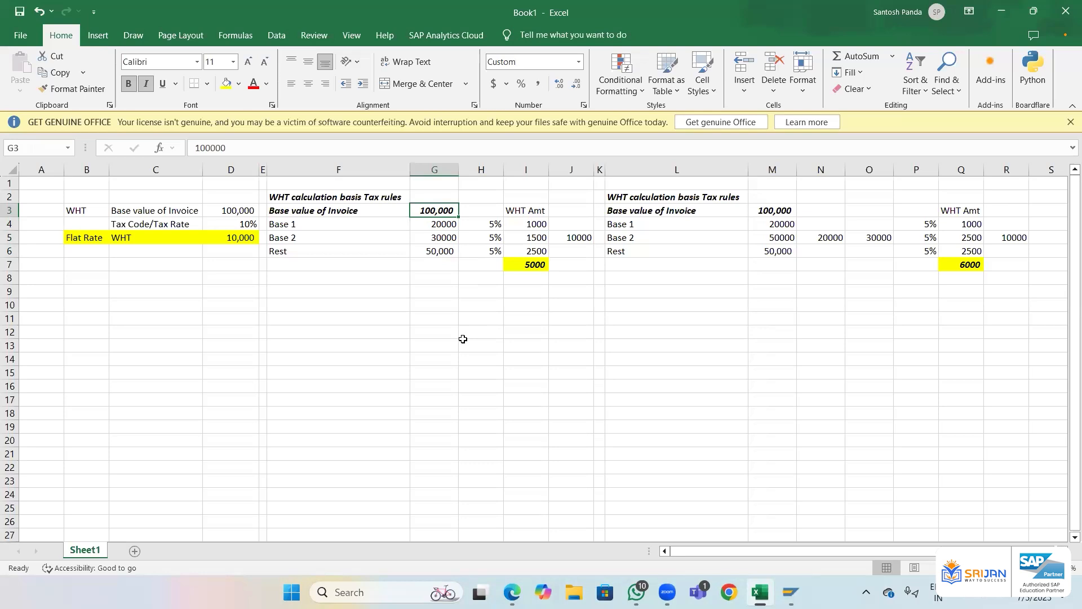
- Check the last tier's tax rate in SAP, and review the flat-rate WHT block and both tax-rules headings in Excel
key("alt+Tab")
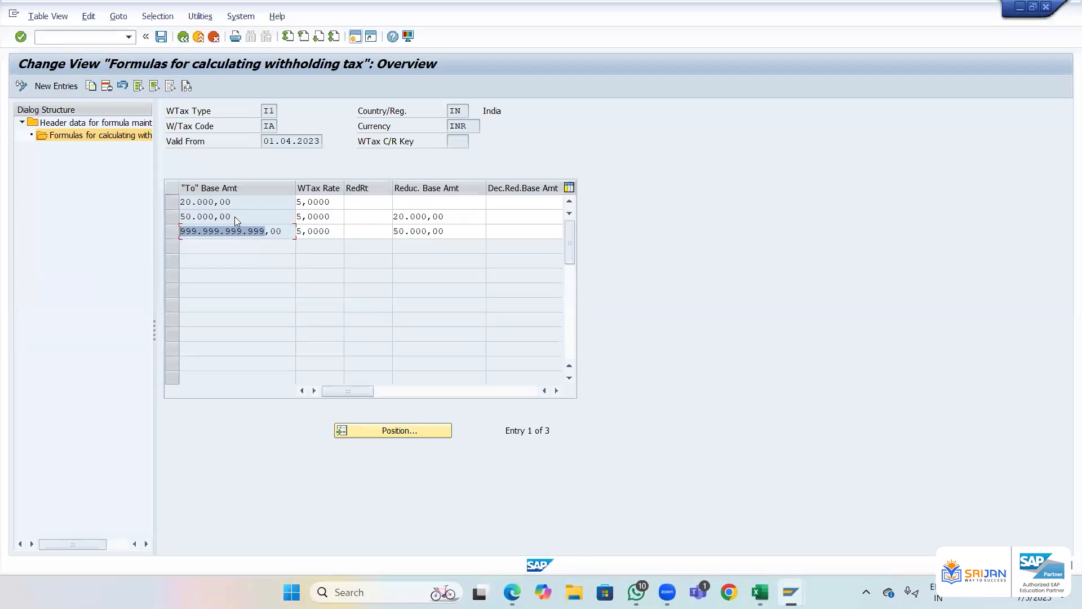
left_click(300, 228)
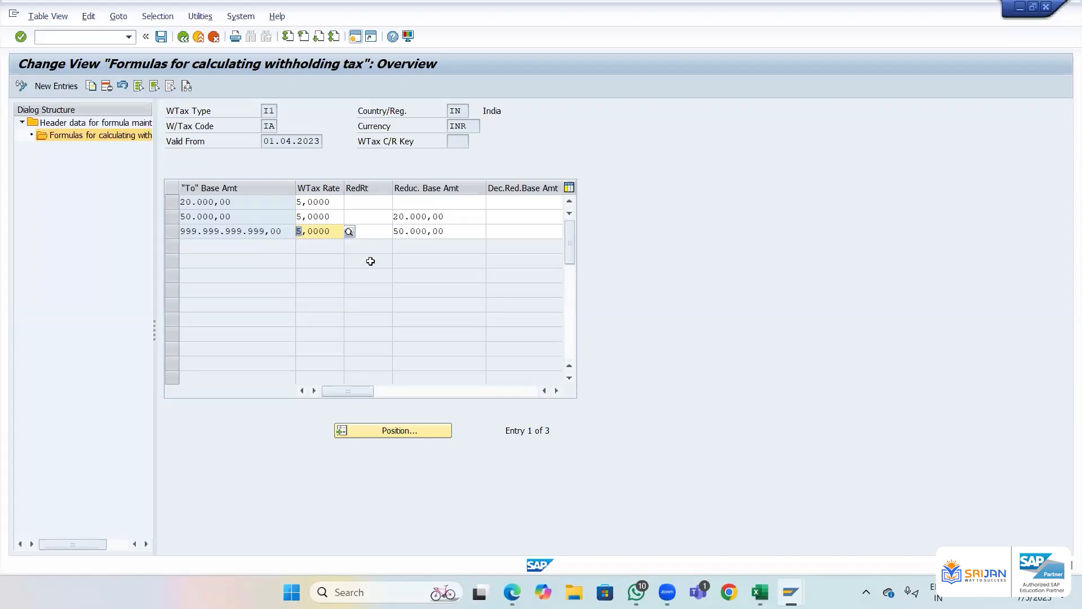
key("alt+Tab")
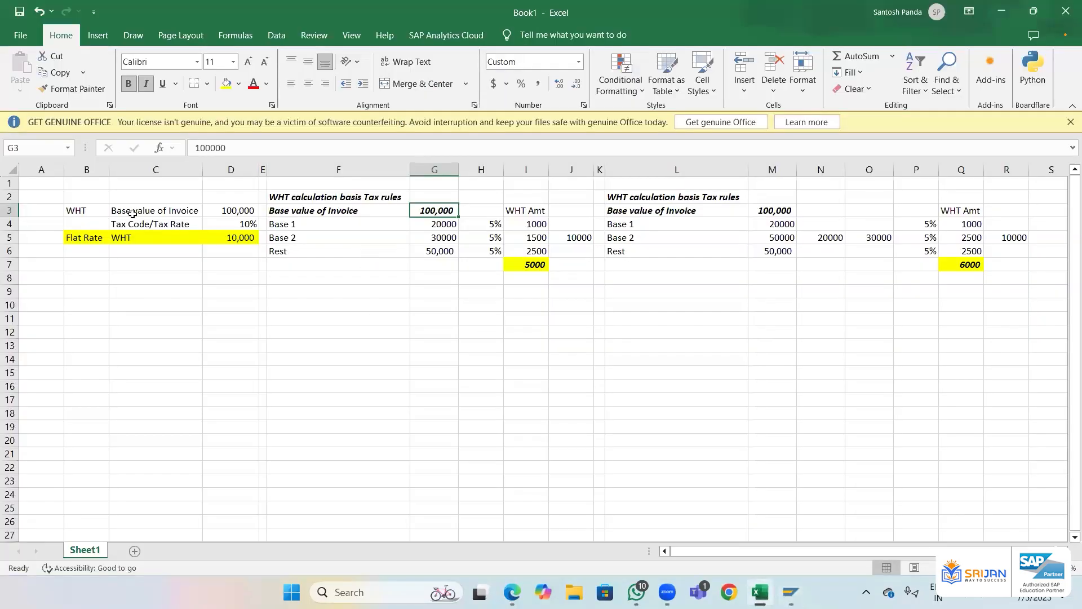
left_click_drag(90, 212, 228, 245)
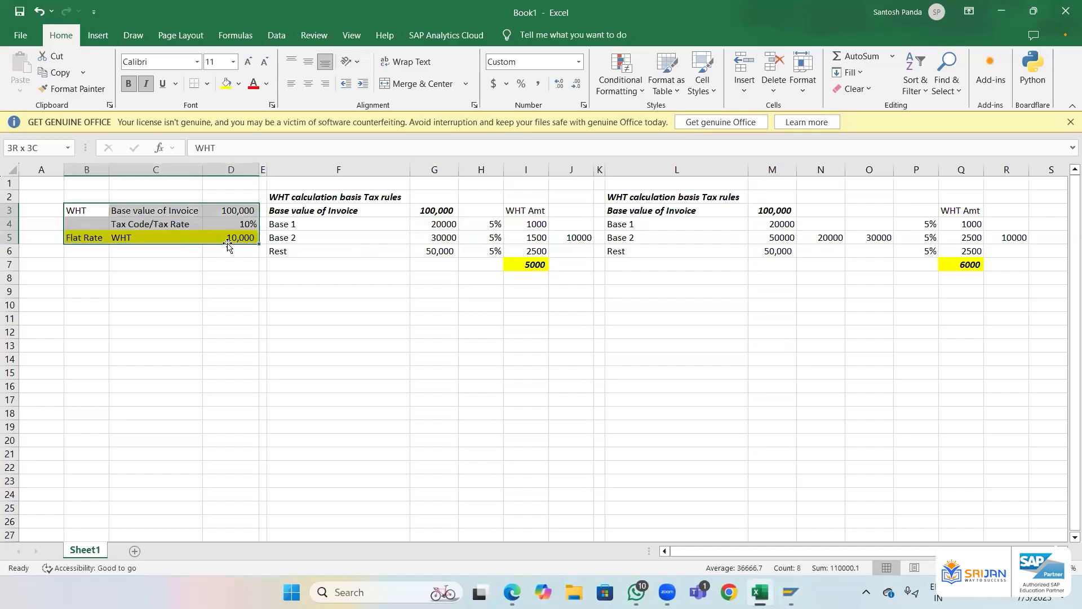
left_click(364, 197)
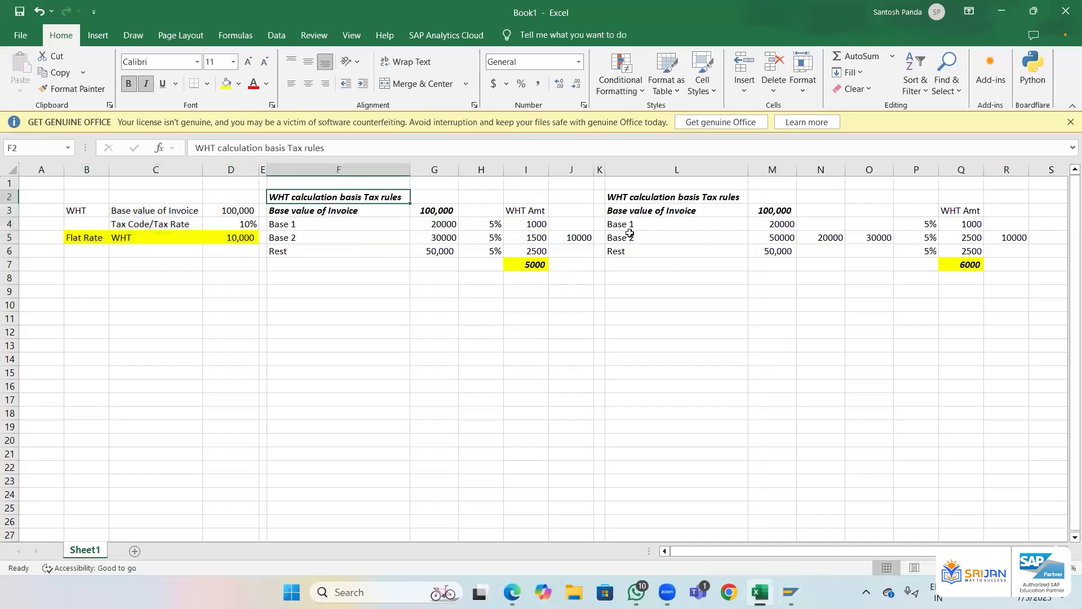
left_click(654, 195)
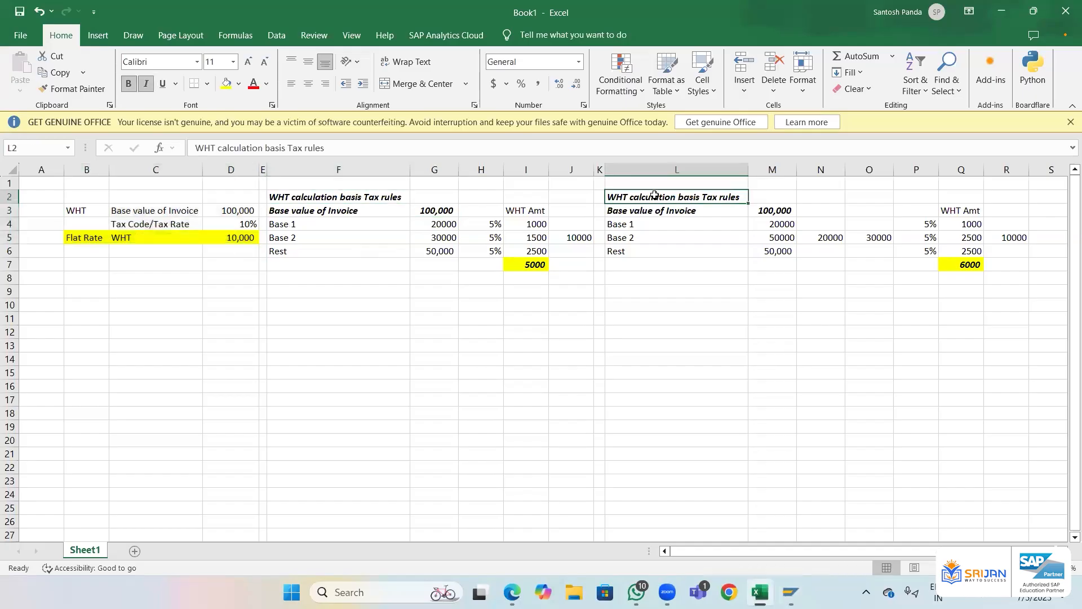
key("Right")
key("Right")
key("Left")
key("Left")
key("Left")
key("Left")
key("Left")
key("Left")
key("Left")
key("Left")
key("Left")
key("Left")
key("Left")
key("Left")
key("Left")
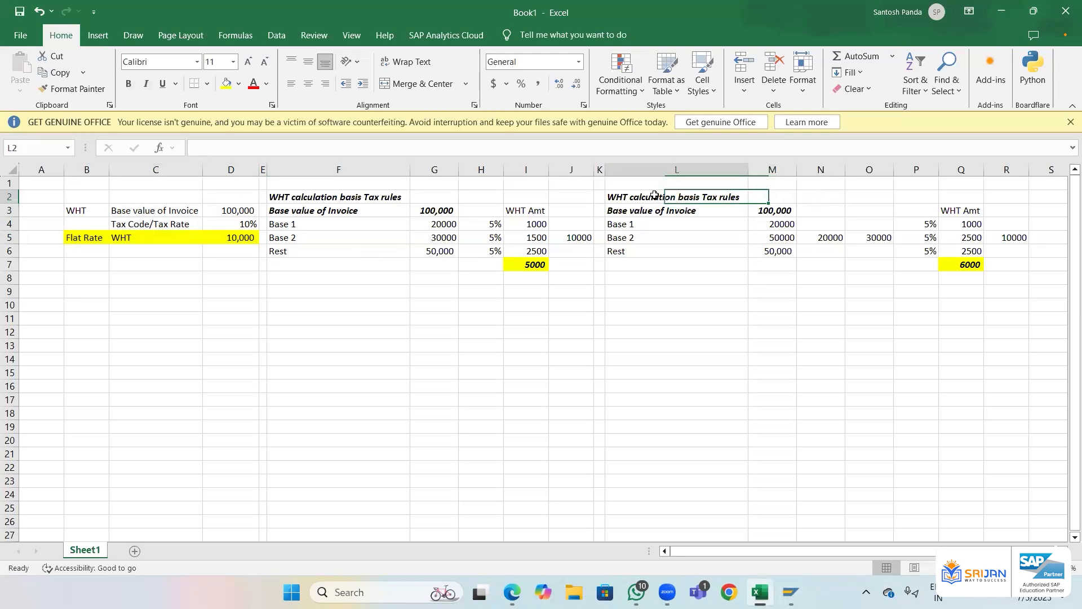
key("Right")
key("Right")
key("Right")
key("Right")
key("Right")
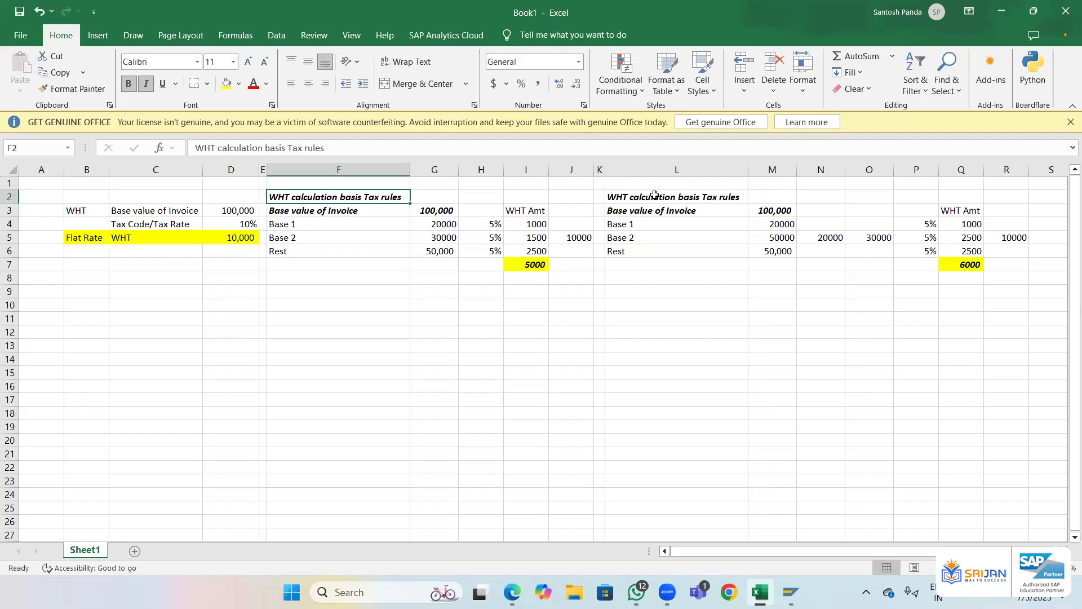
- Add a new worksheet and enter the heading "Normal WHT" in cell C2
left_click(134, 550)
left_click(119, 200)
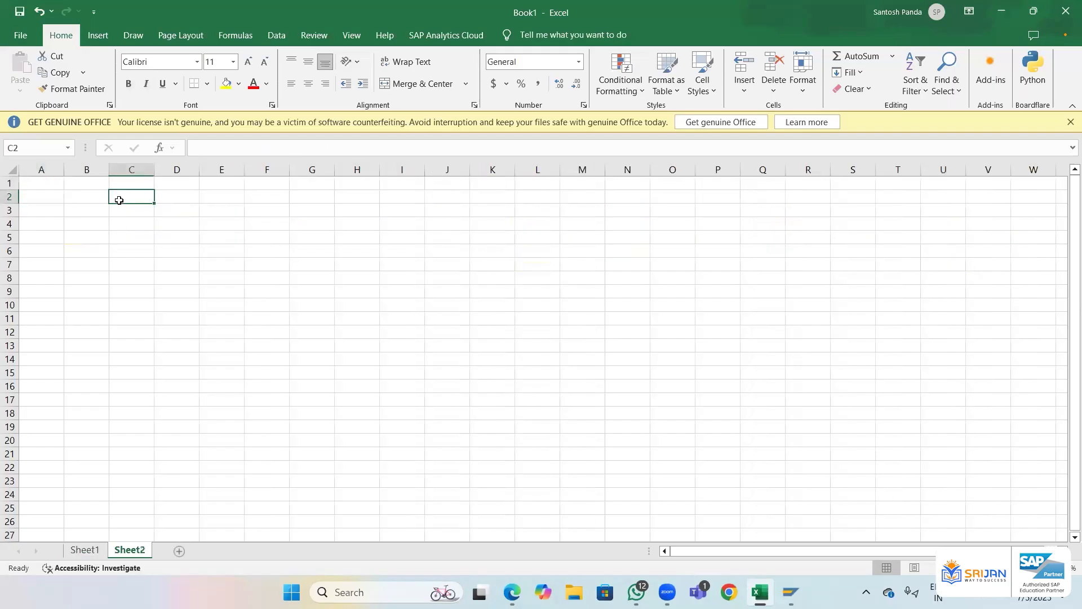
type("Normal")
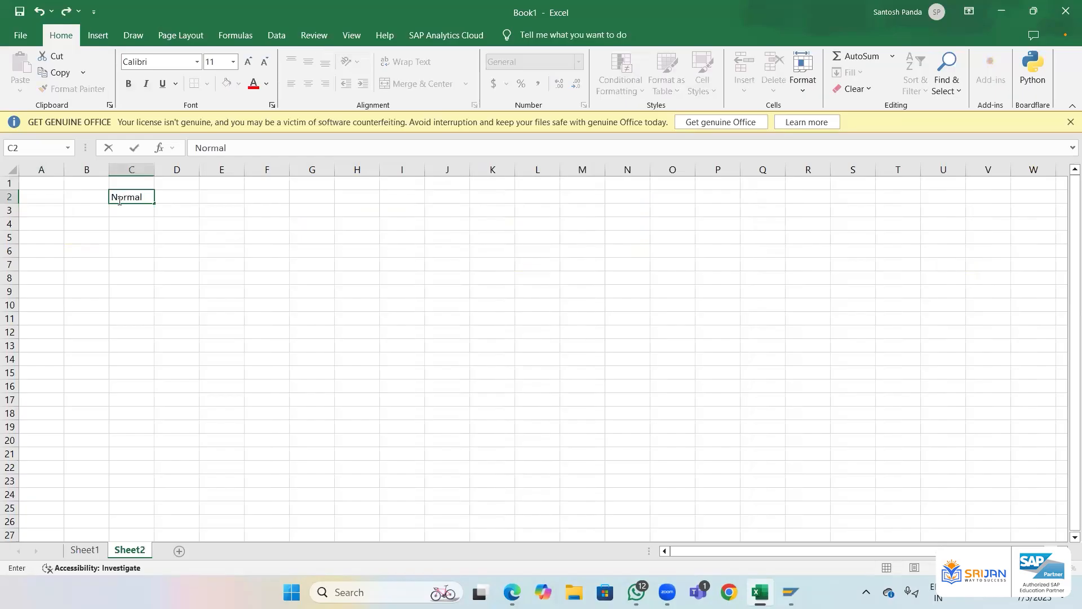
type(" WHT")
key("Return")
- Enter the debit line below the heading, starting in D3: Expenses, Dr, with 30000 in F3
key("Up")
key("Right")
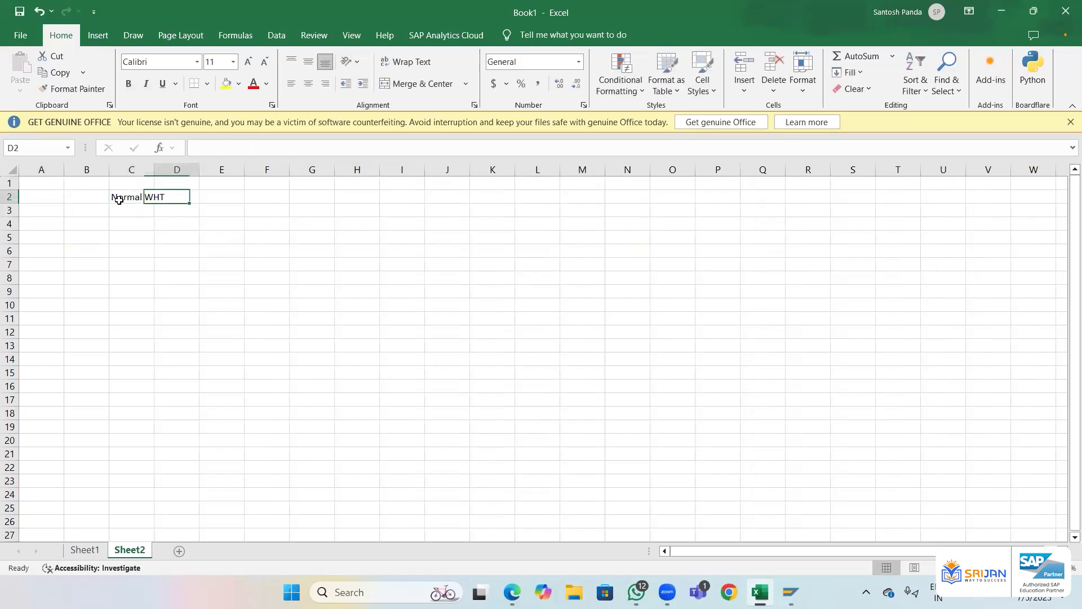
key("Down")
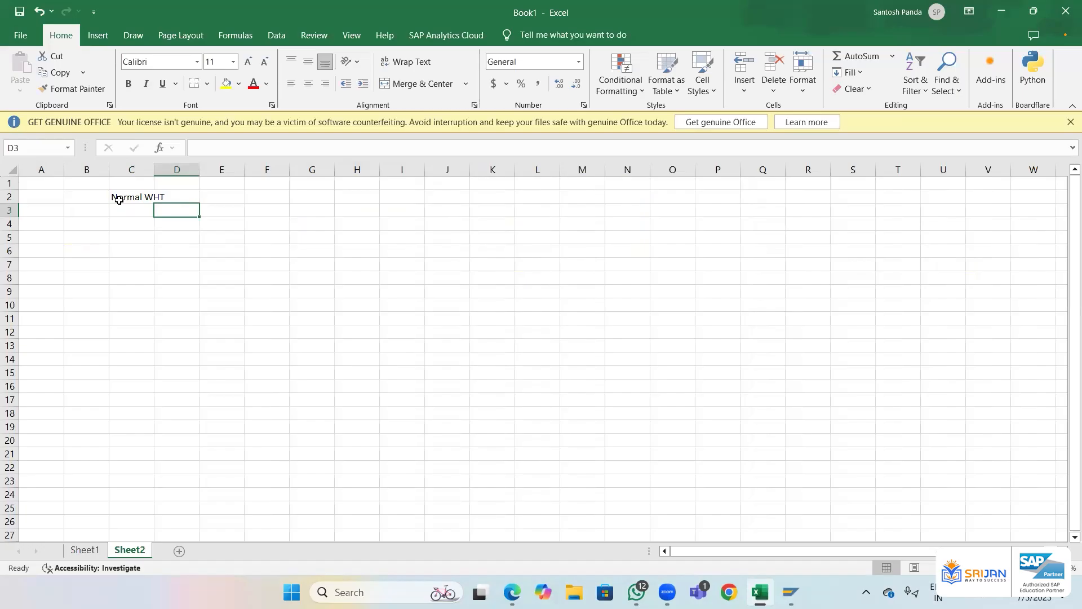
type("Expens")
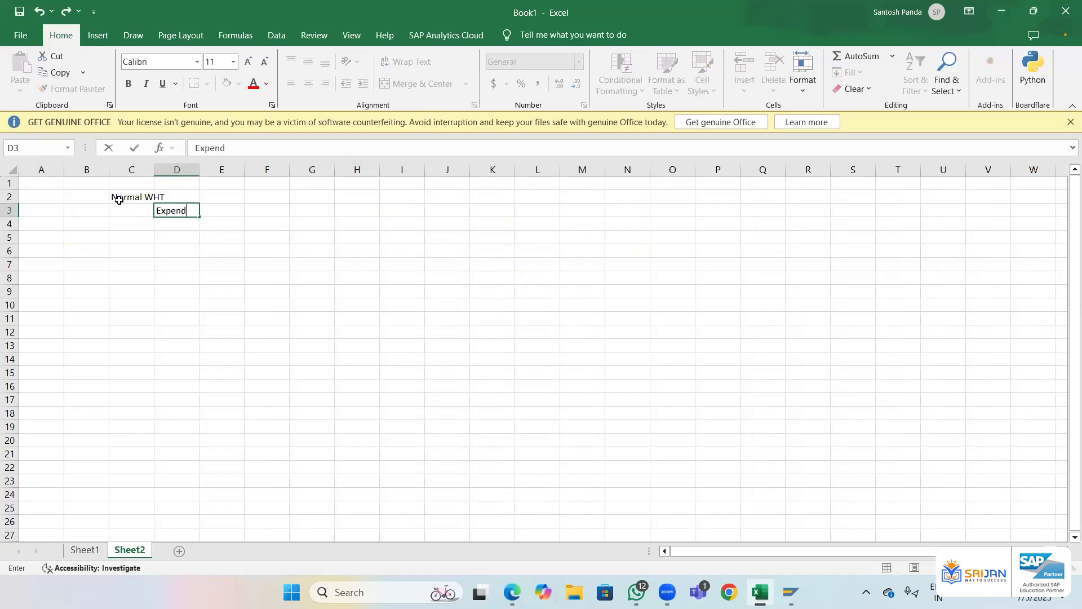
type("es")
key("Tab")
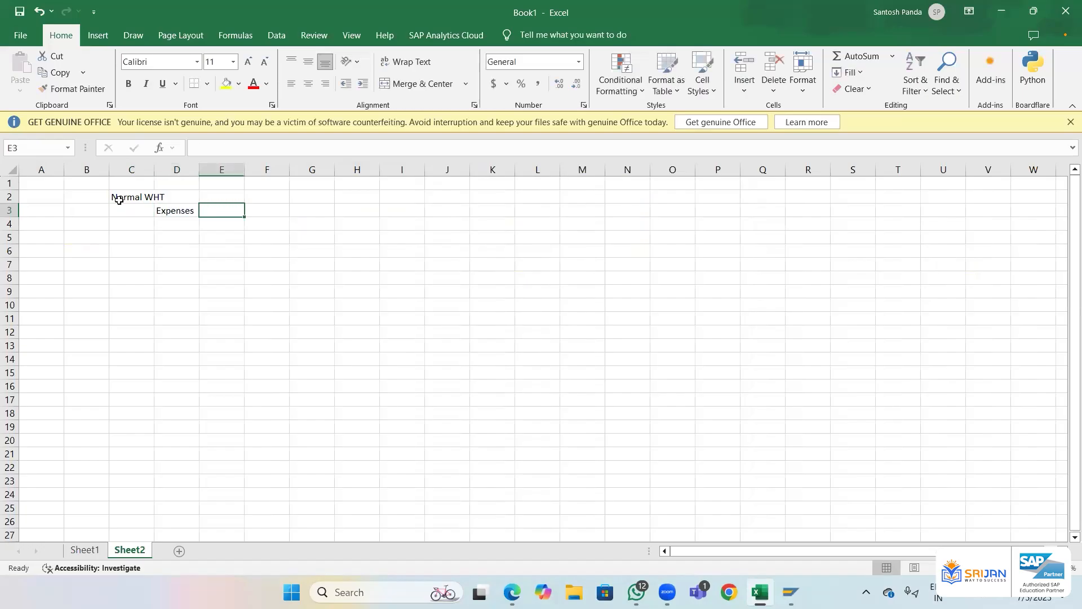
type("Dr")
key("Tab")
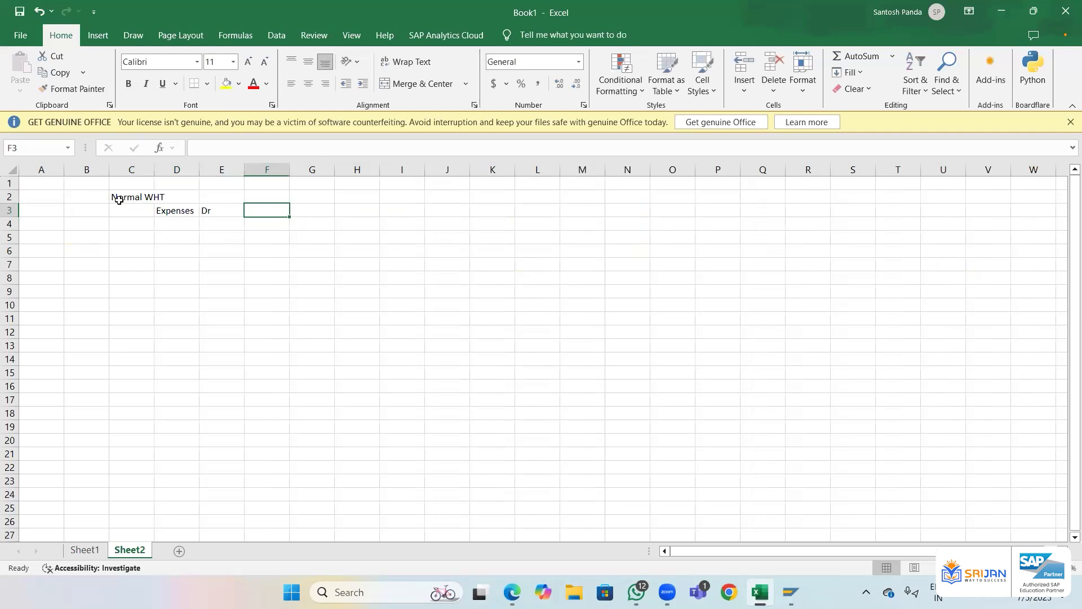
type("30000")
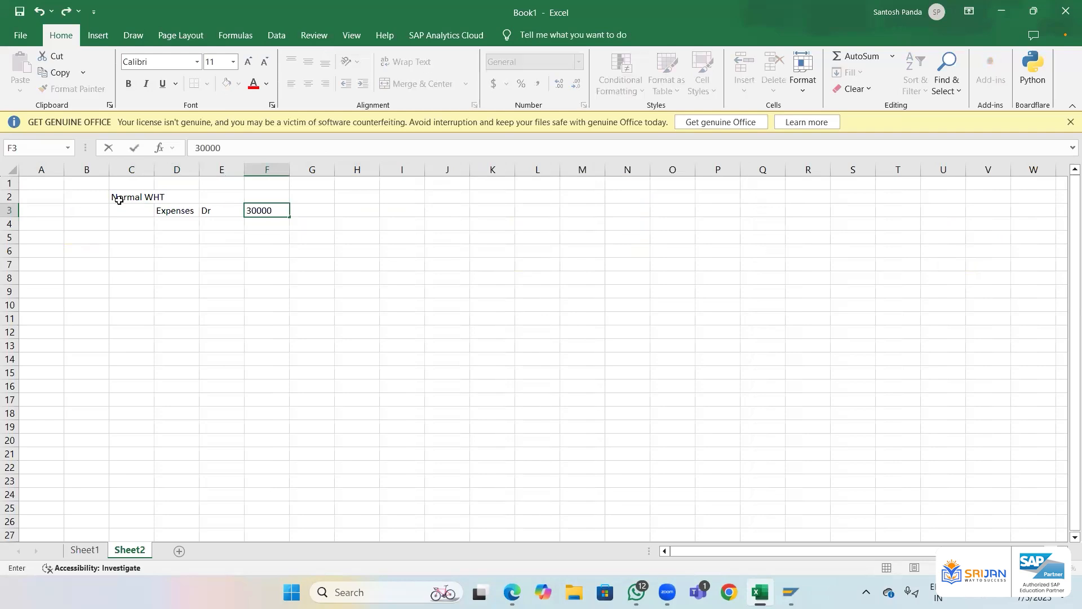
key("Return")
- Enter the vendor credit line in row 4: Vendor in D4, Cr in E4 and 27000 in G4
type("Vendor")
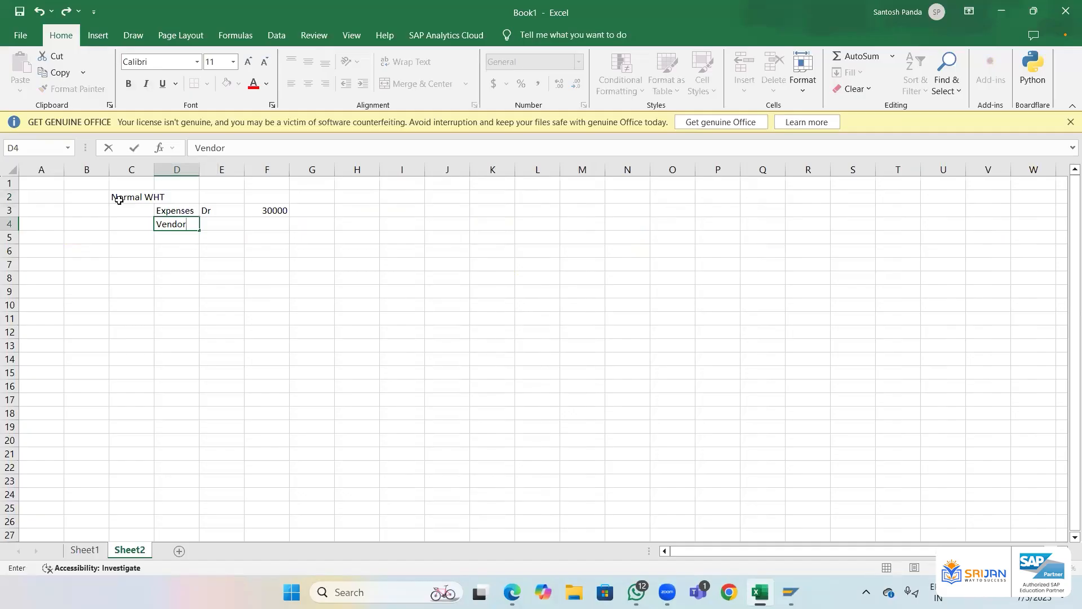
key("Tab")
type("C")
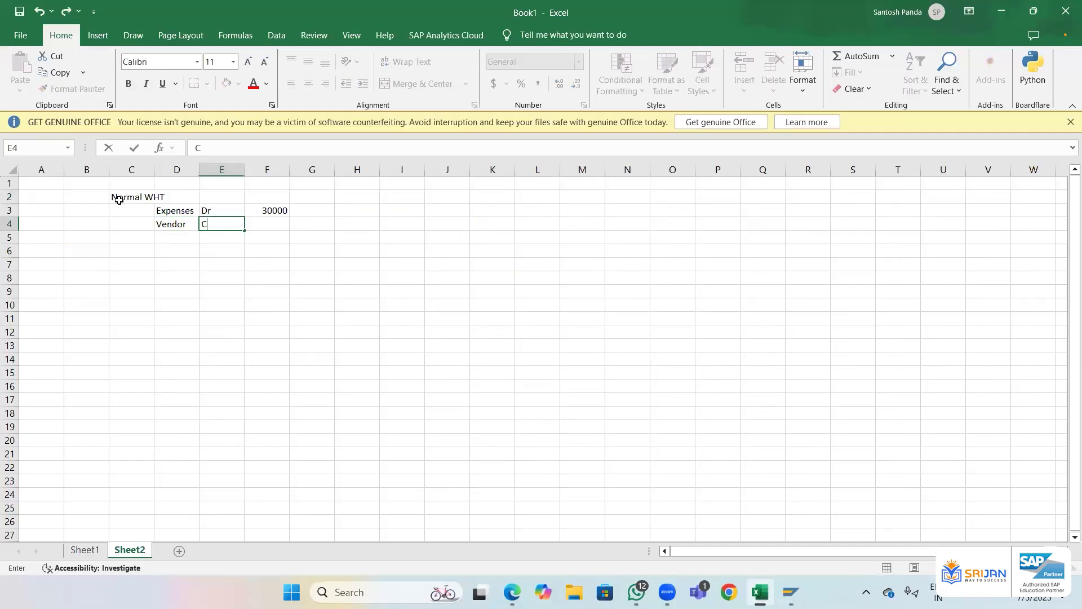
type("r")
key("Tab")
key("Tab")
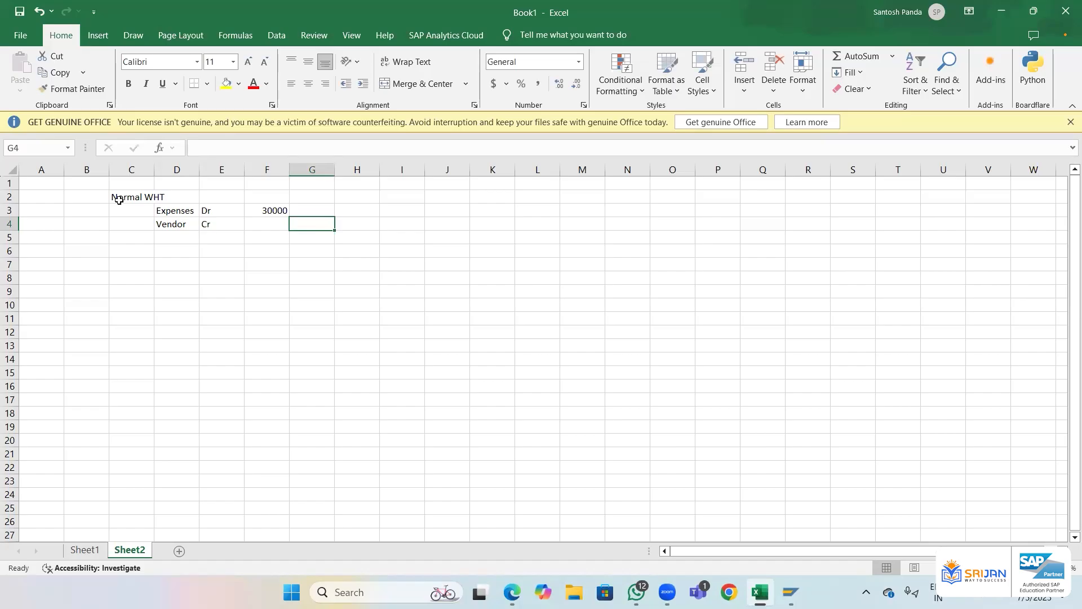
key("Down")
type("=")
key("Escape")
key("Up")
type("27000")
key("Return")
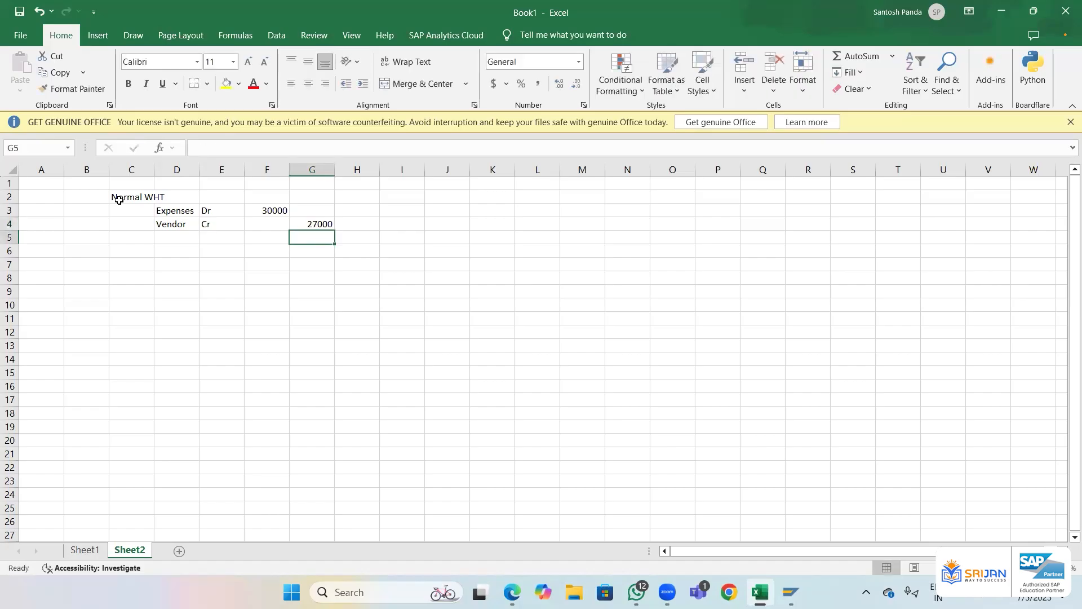
- Enter the withholding tax credit line in row 5: WHT in D5, Cr in E5 and 3000 in G5
key("Left")
key("Left")
key("Left")
type("WHT")
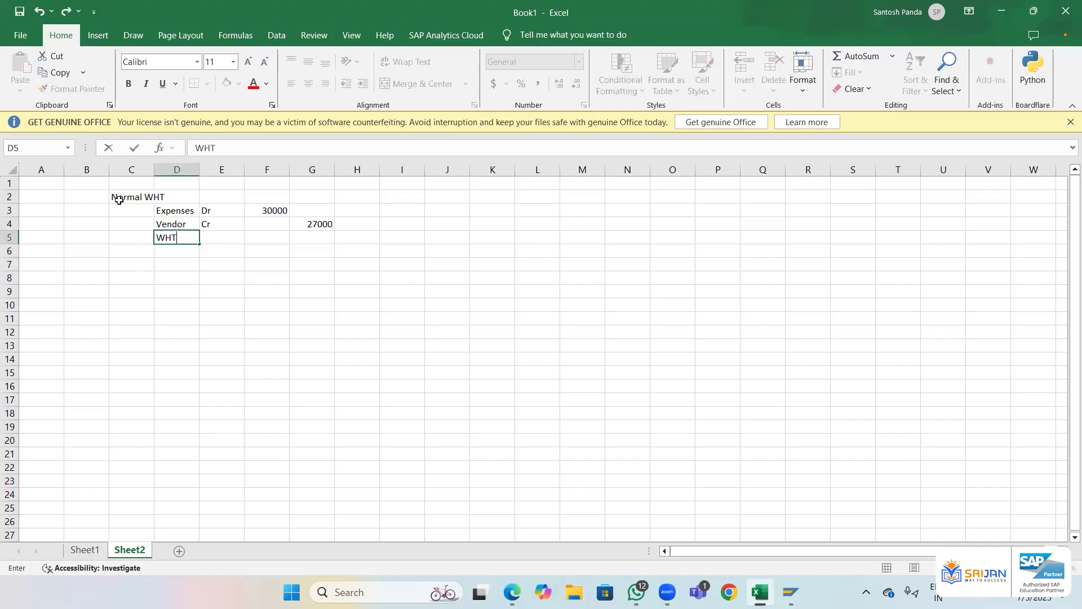
key("Right")
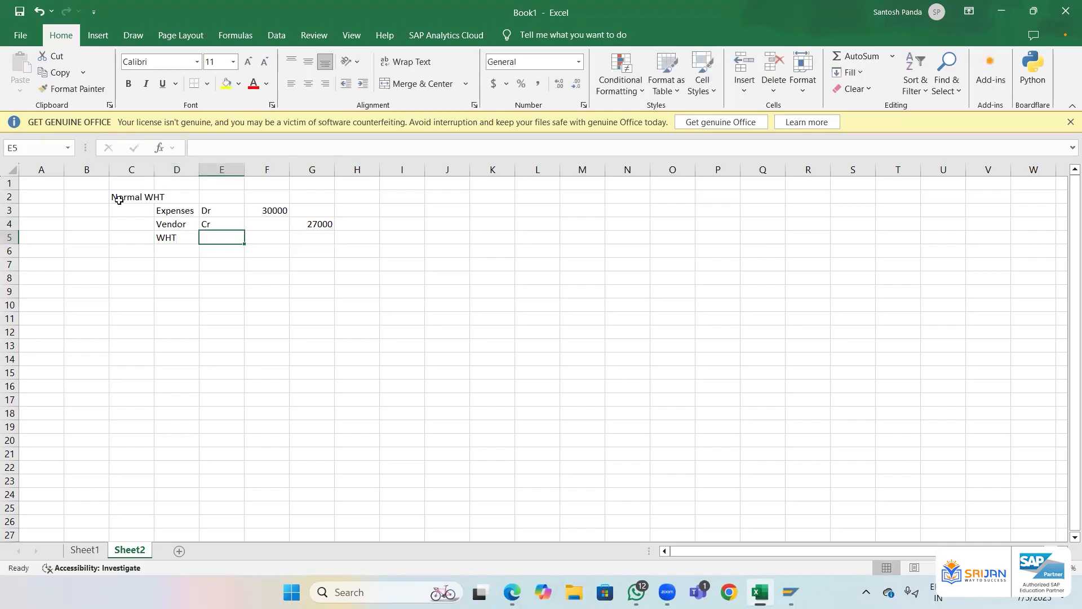
key("ctrl+d")
key("Right")
key("Right")
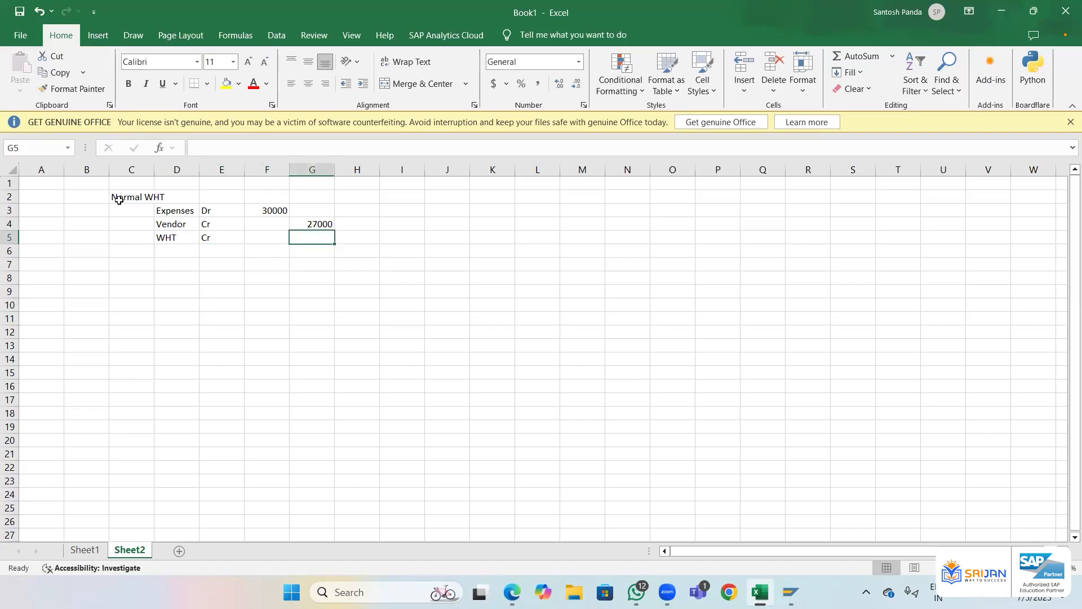
type("3000")
key("Return")
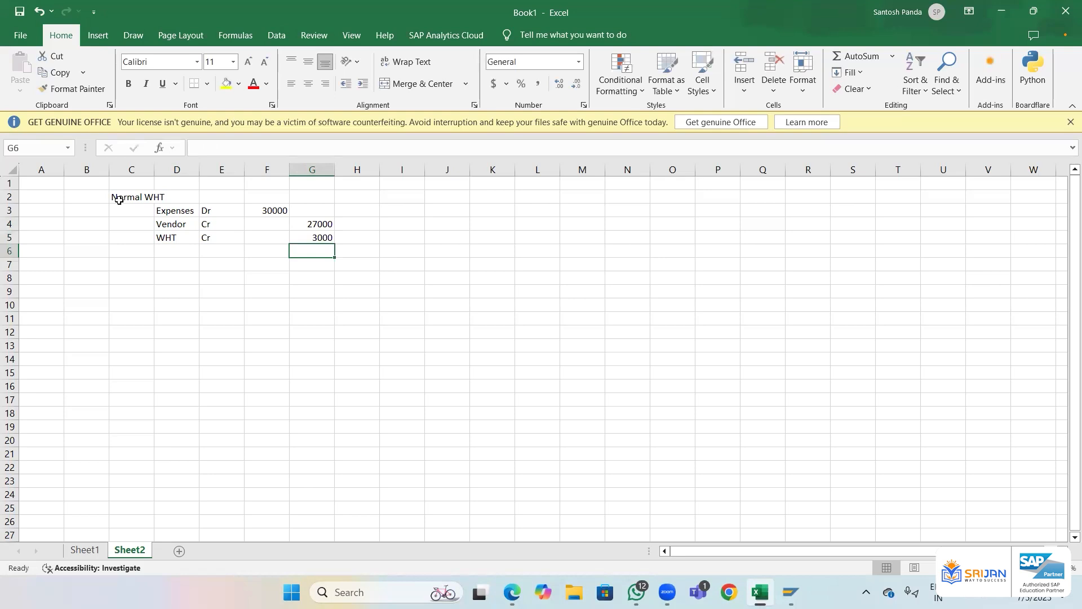
- Enter the 10% tax rate in F5 of the WHT line
key("Up")
key("Left")
type("10%")
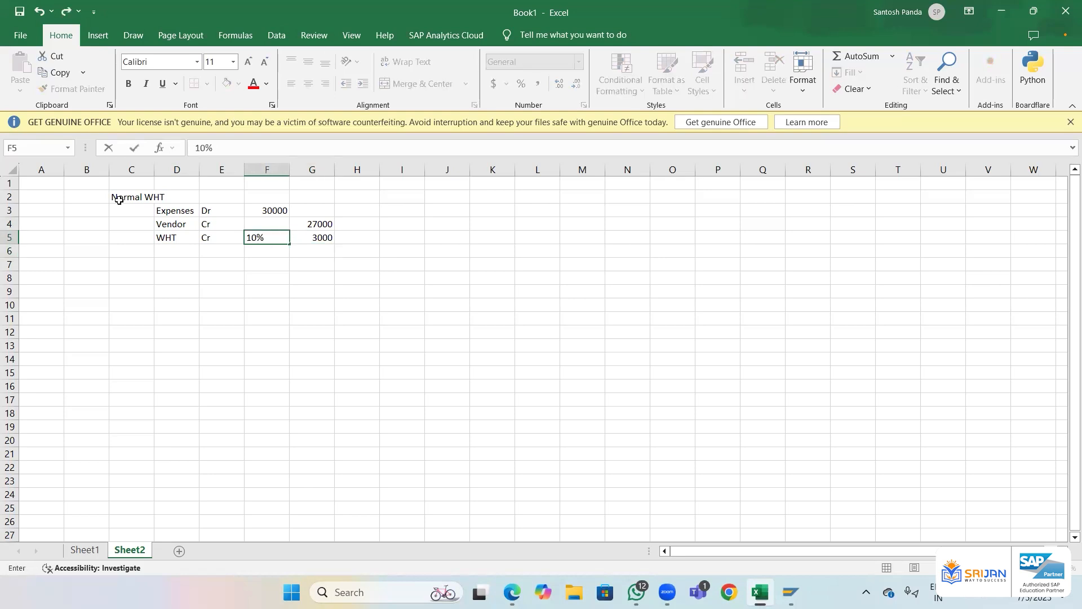
key("Return")
key("Right")
key("Right")
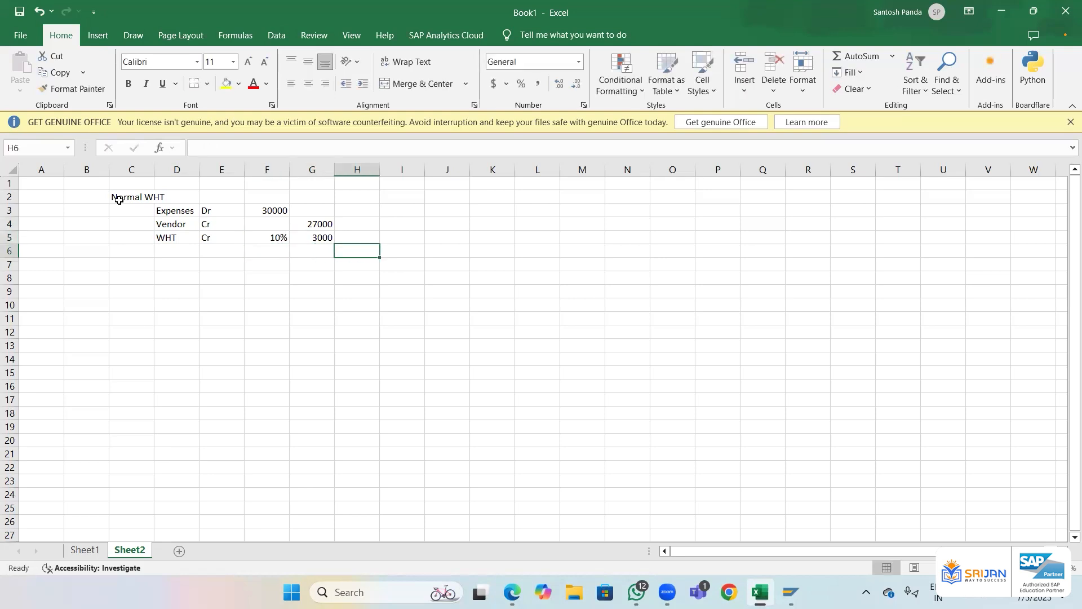
- Change the heading in C2 to "Normal GST" and fit column C to its contents
key("Left")
key("Left")
key("Left")
key("Up")
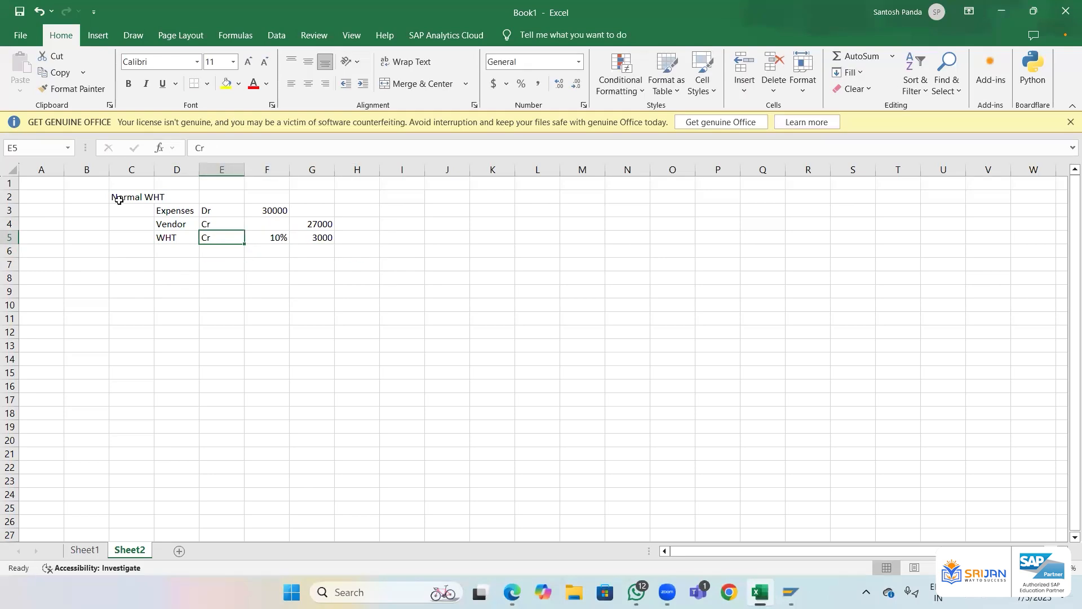
key("Left")
key("Up")
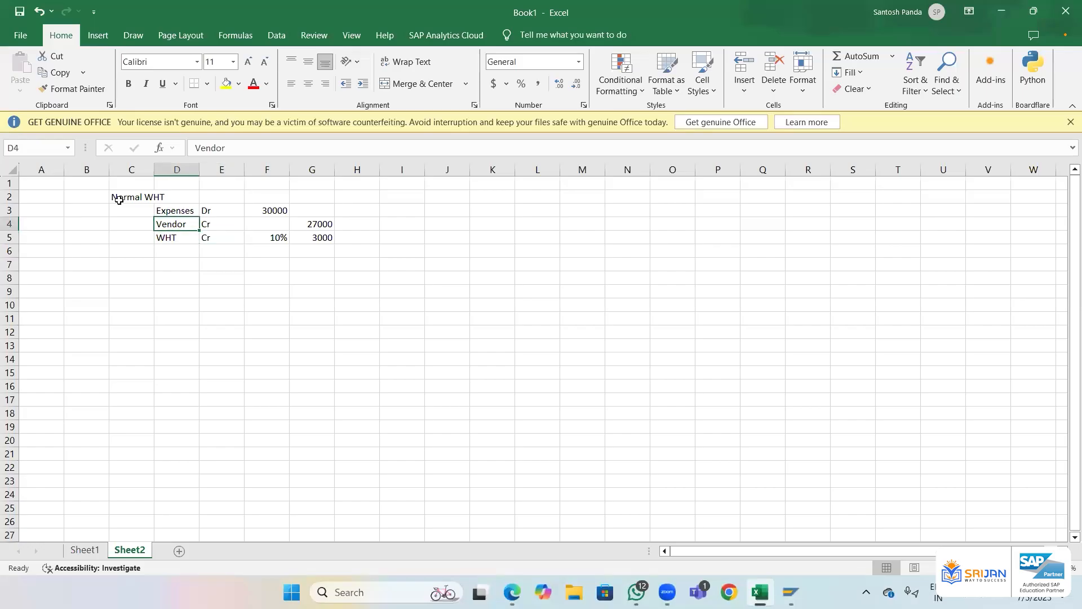
key("Up")
key("Up")
key("Left")
left_click(258, 147)
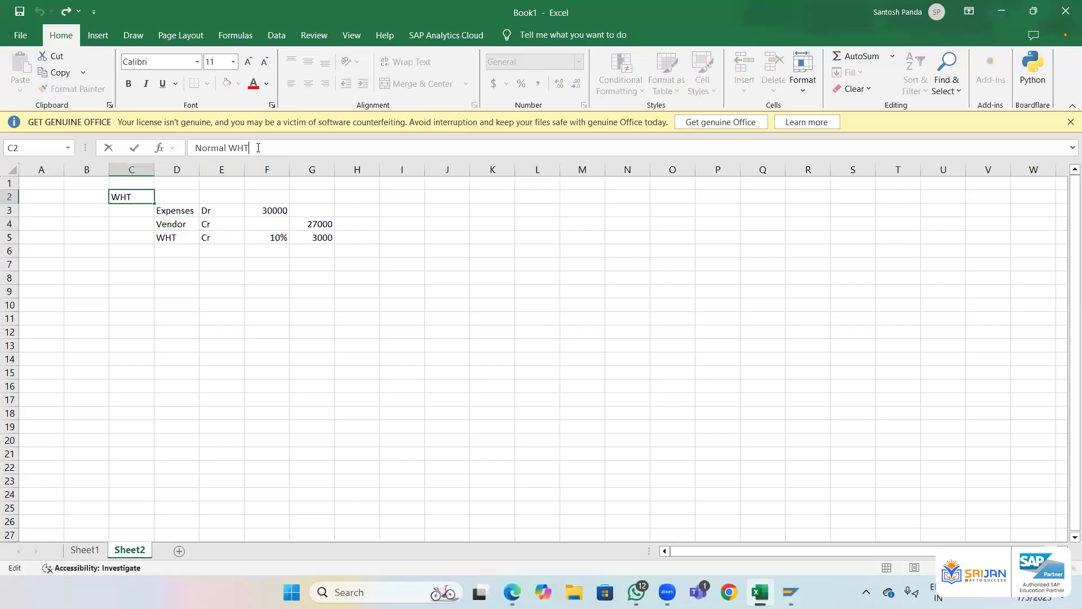
key("BackSpace")
key("BackSpace")
key("BackSpace")
type("GST")
key("Return")
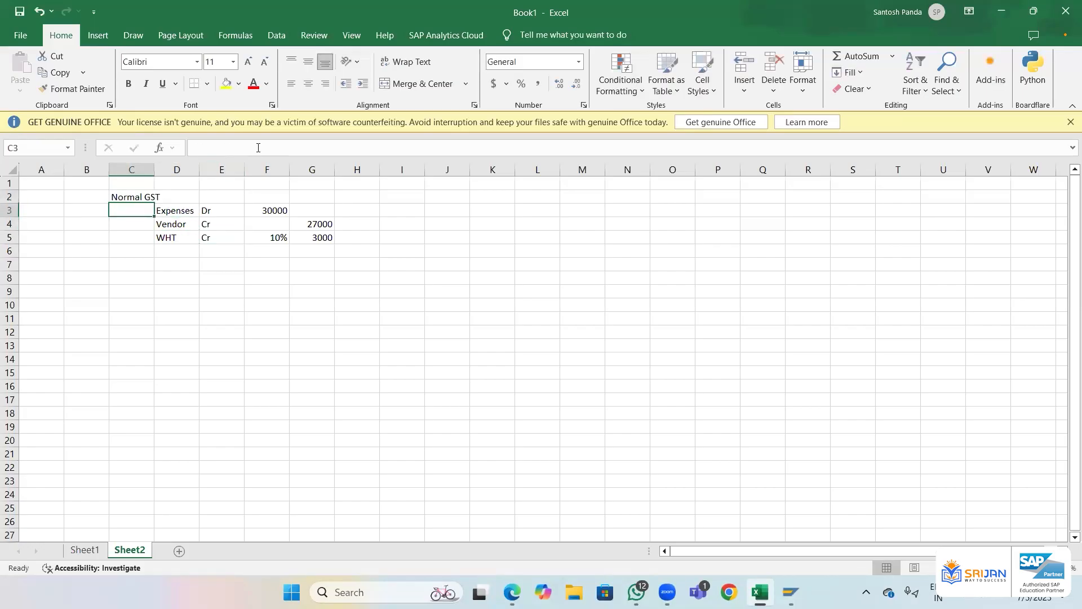
double_click(154, 170)
- Relabel the WHT line in D5 as GST
key("Right")
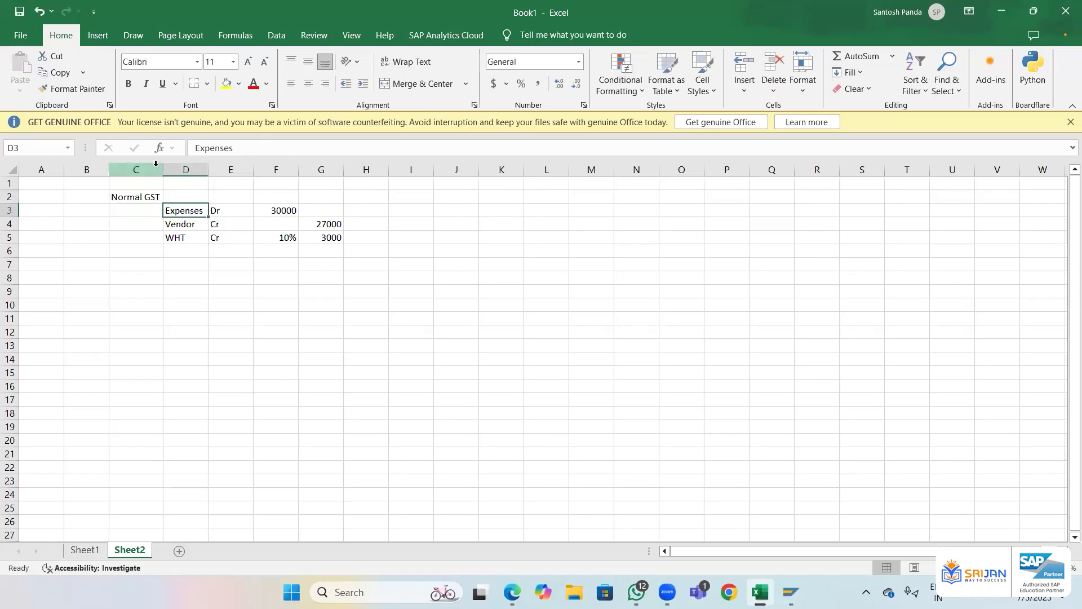
key("shift+Right")
key("shift+Right")
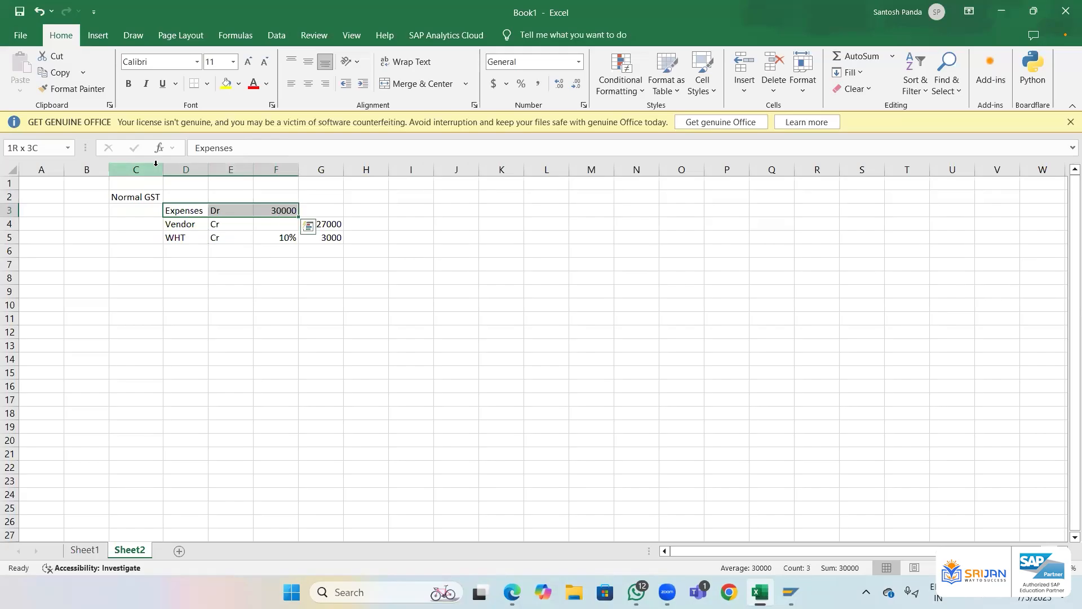
key("Down")
key("Down")
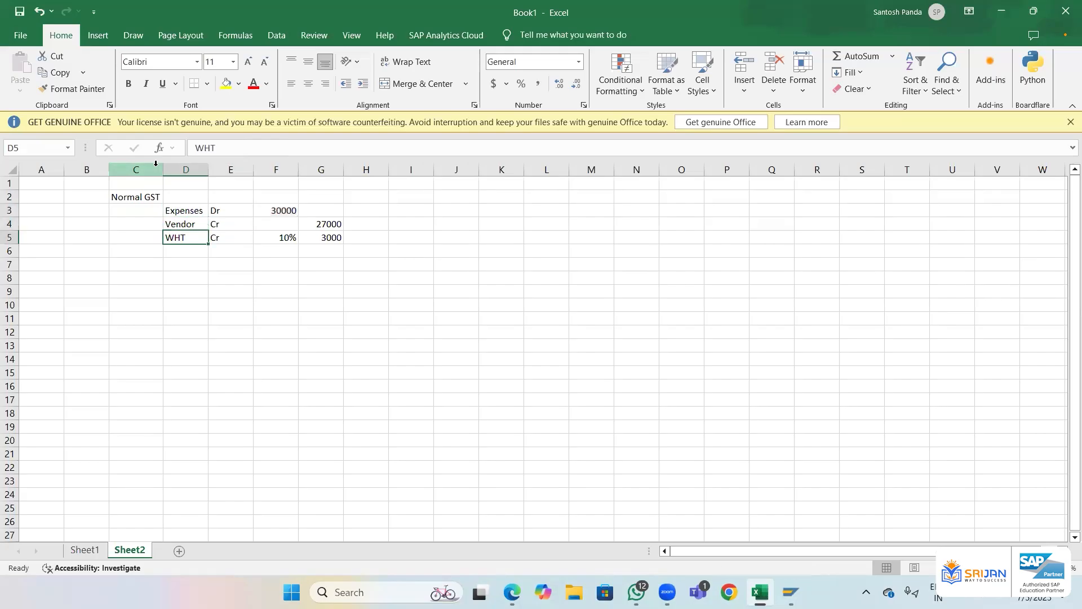
type("GST")
key("Return")
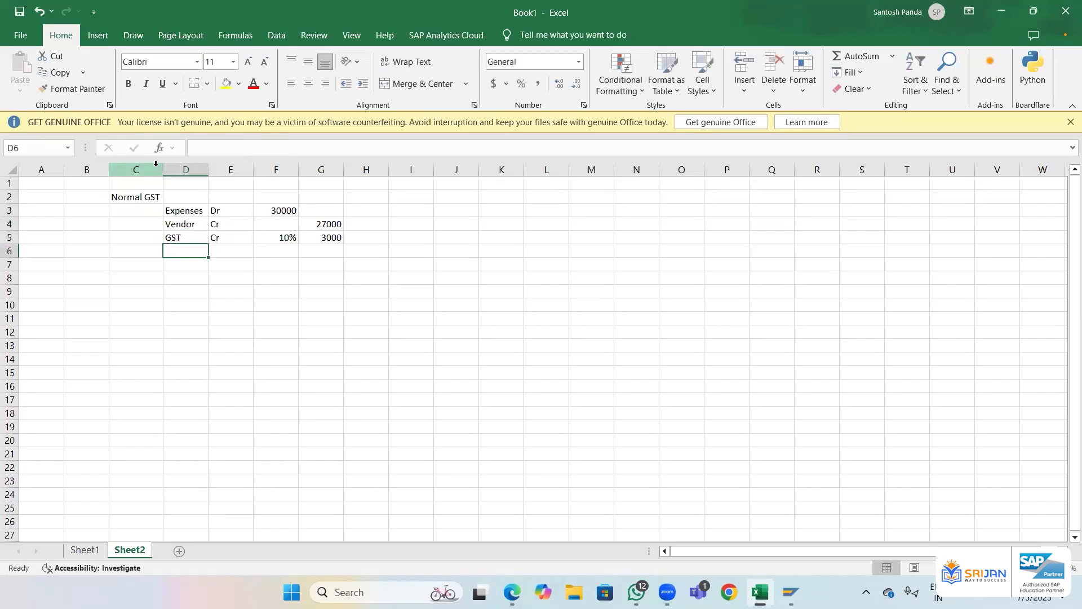
- Insert a blank row above the Vendor line, directly below Expenses
key("Up")
key("Up")
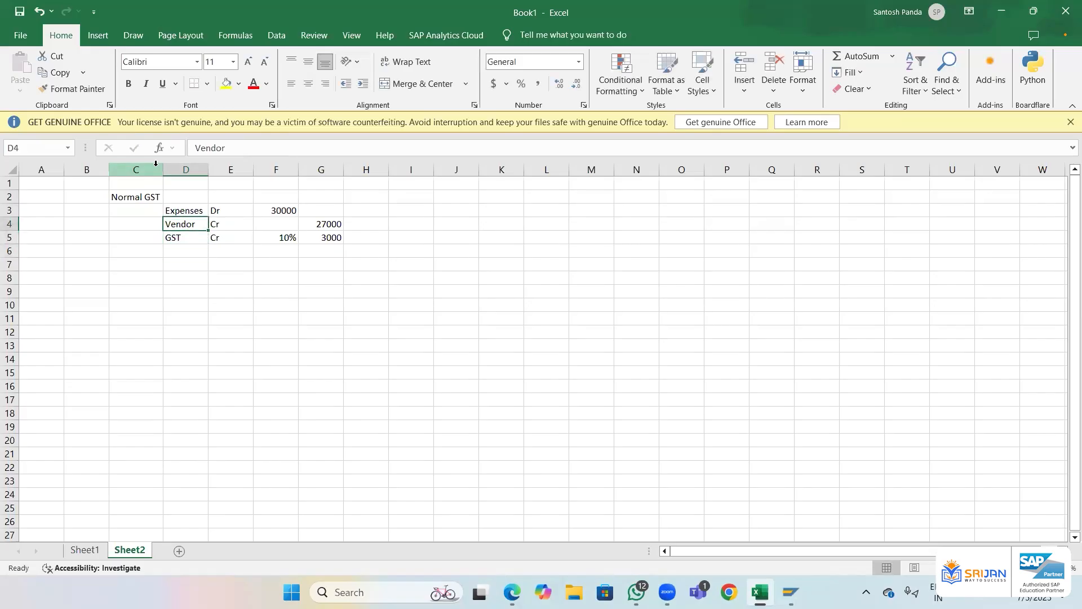
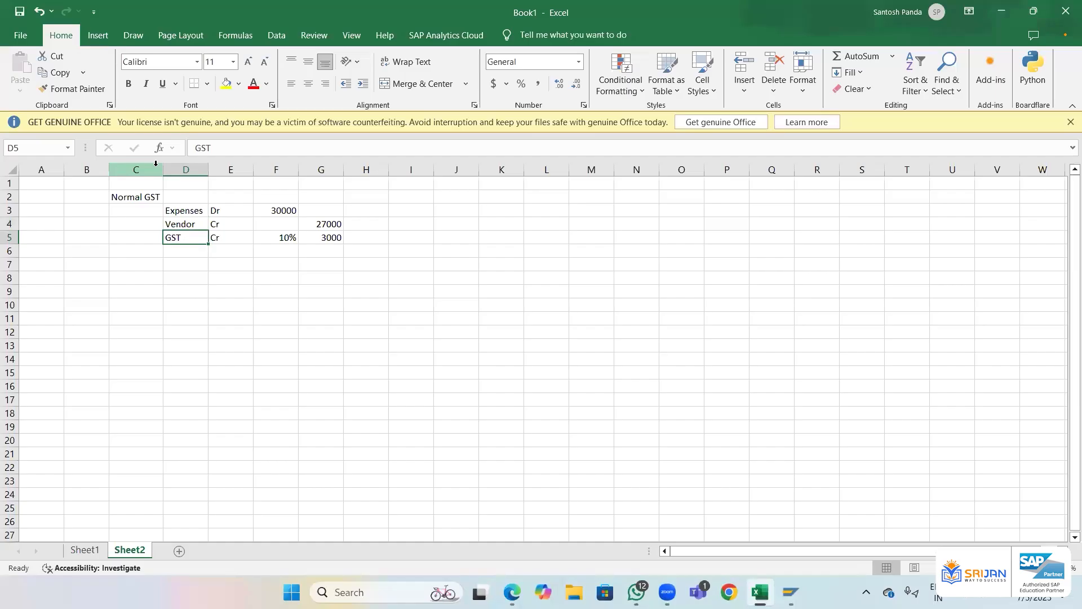
key("Up")
key("Up")
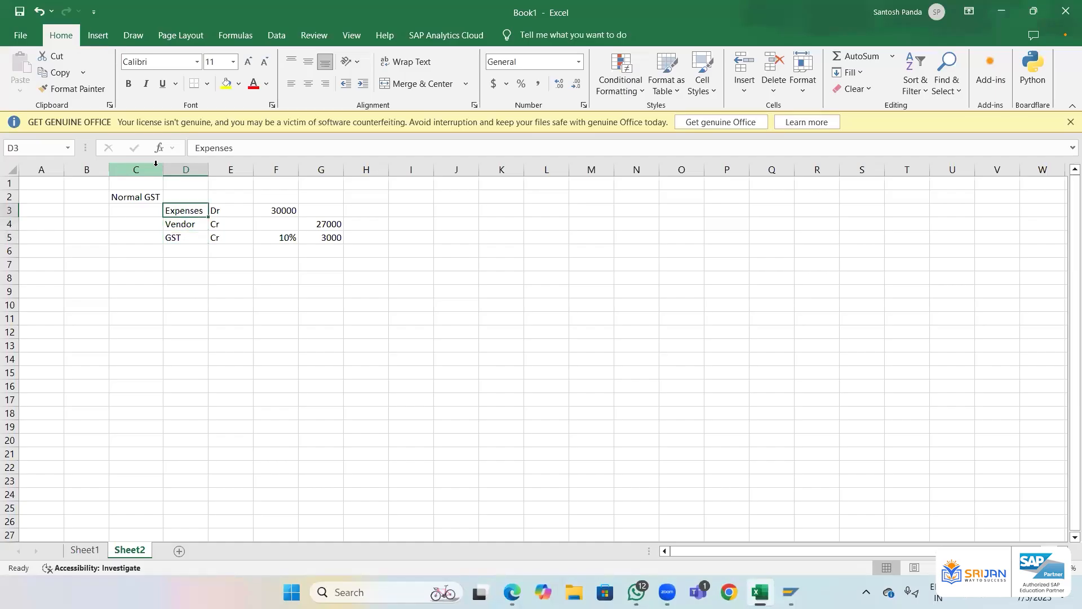
key("Down")
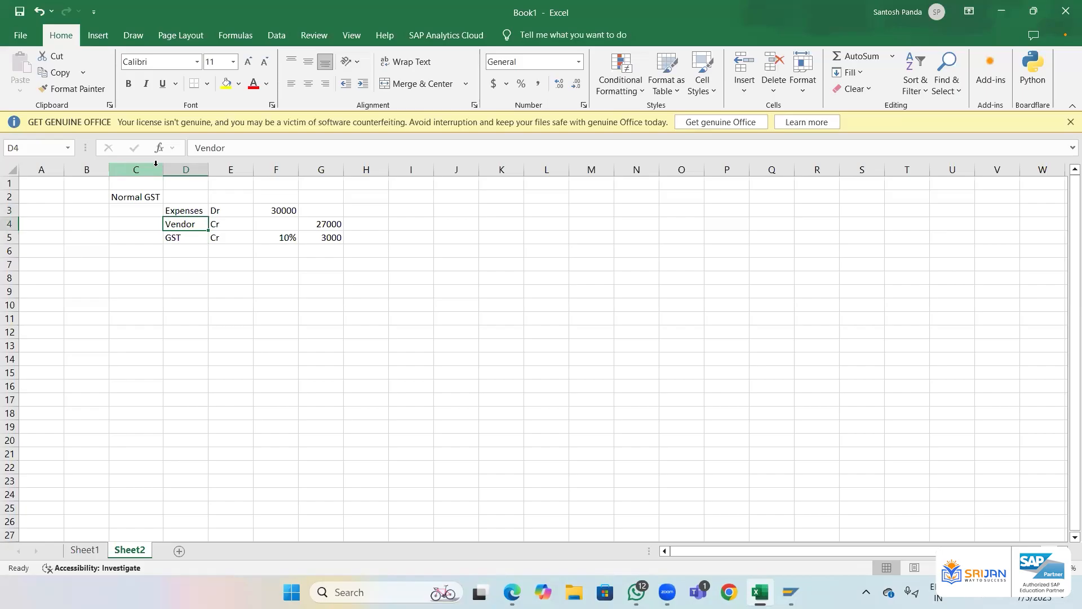
key("Right")
key("Right")
key("Right")
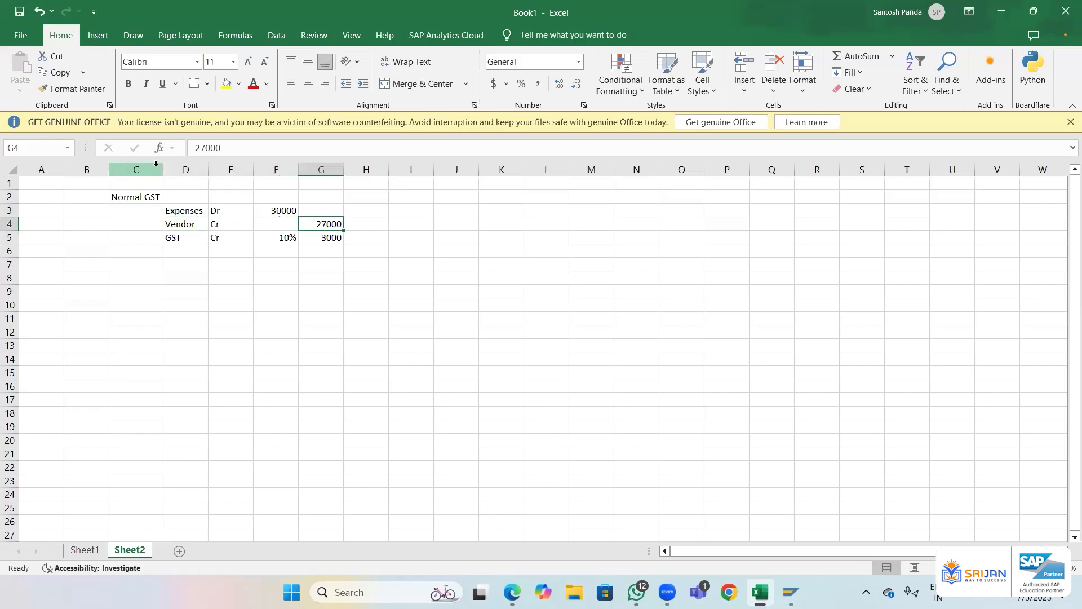
key("Left")
key("Left")
key("Left")
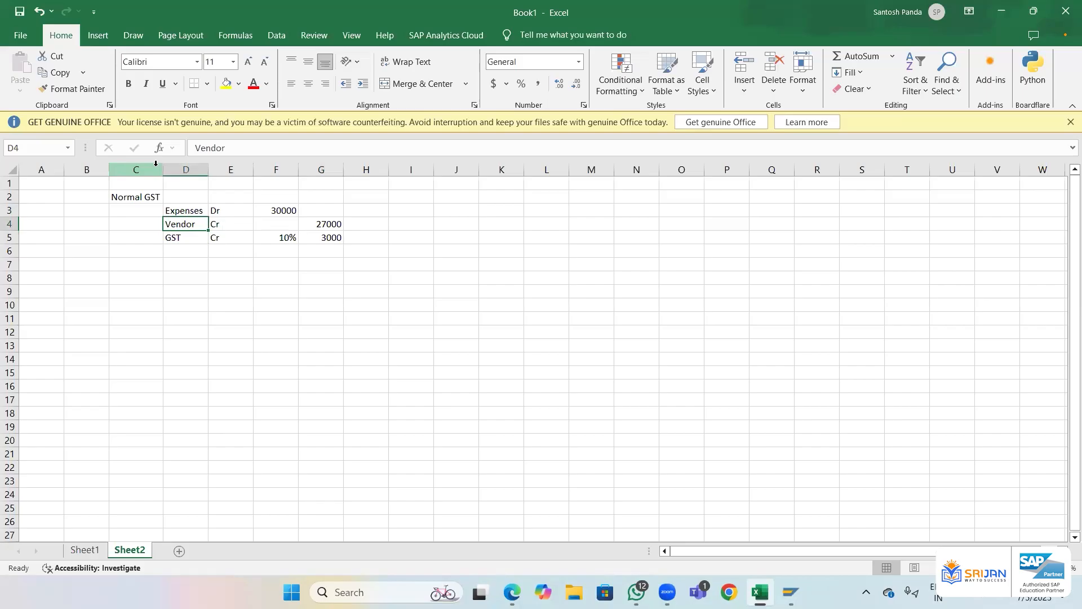
key("ctrl+shift+plus")
key("r")
key("Return")
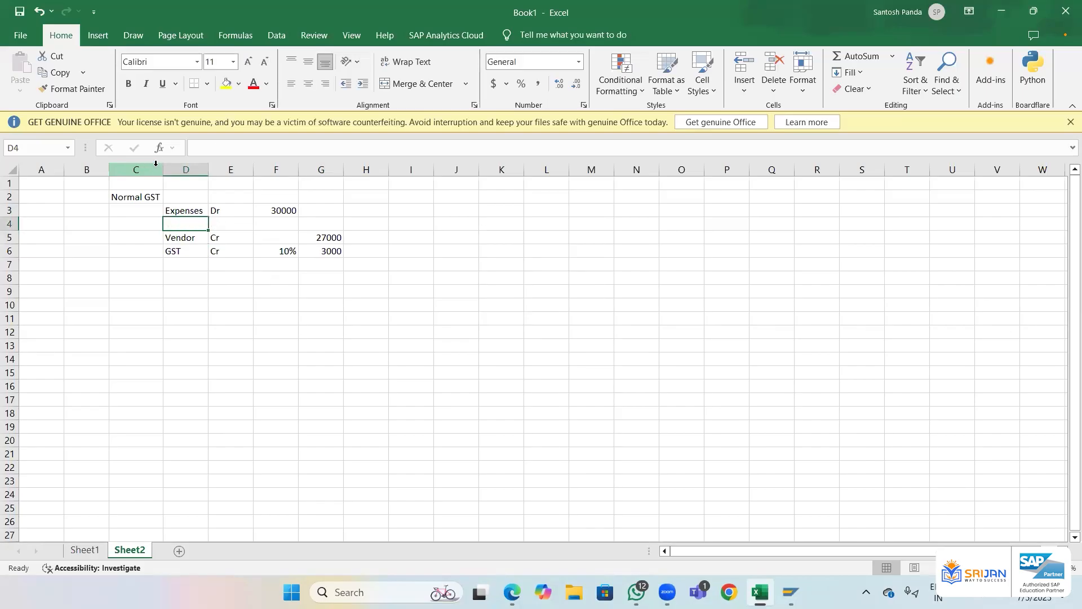
- Enter the tax debit line in the blank row 4: Input GST in D4, Dr in E4 and 3000 in F4
type("INpiu")
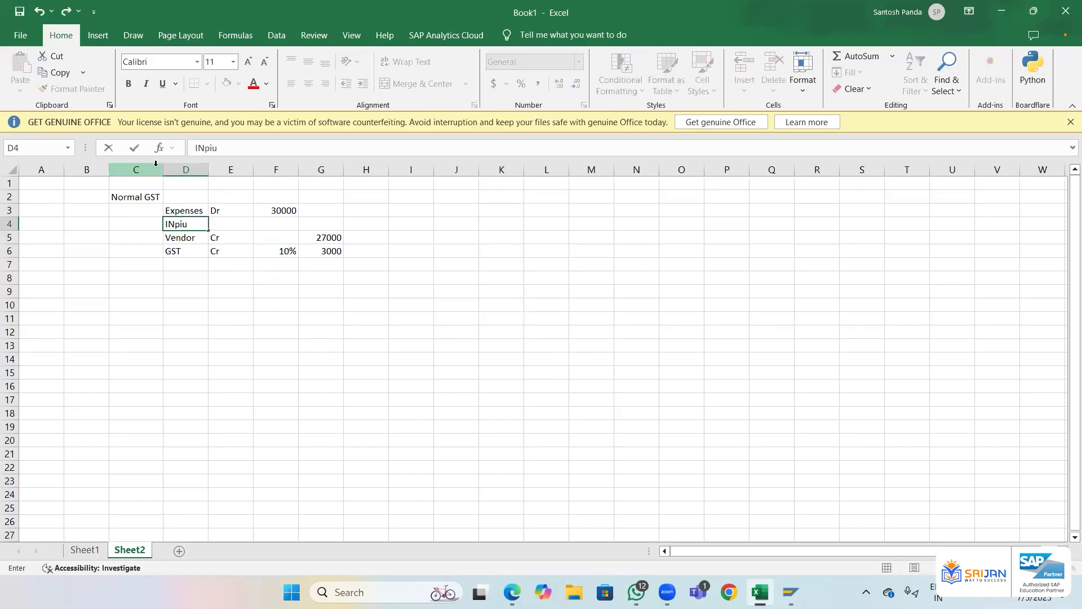
type("t")
key("Escape")
type("I")
key("Escape")
type("Input GST")
key("Return")
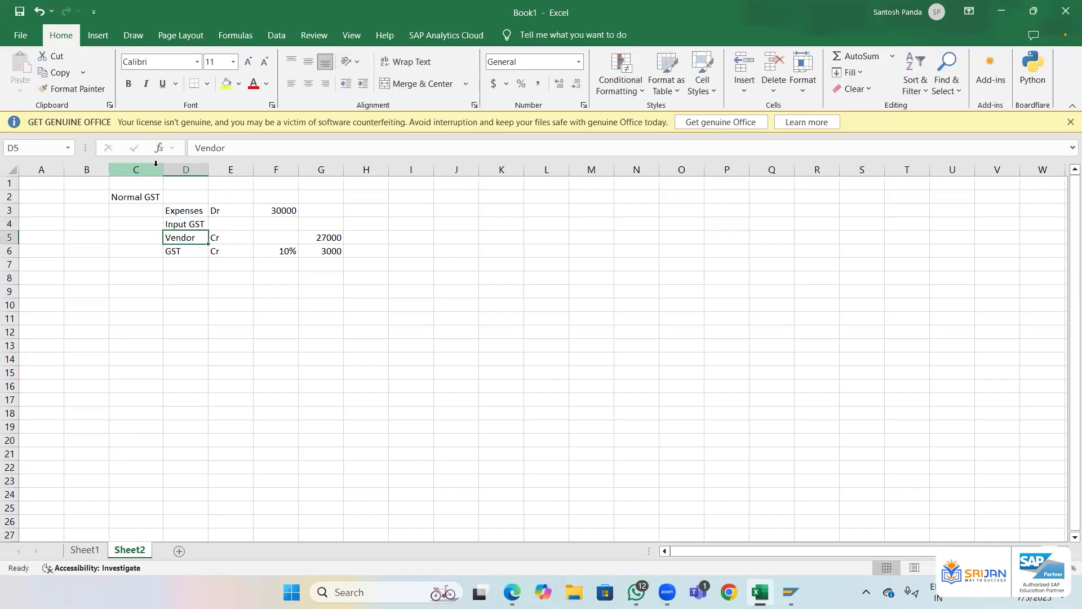
key("Right")
key("Up")
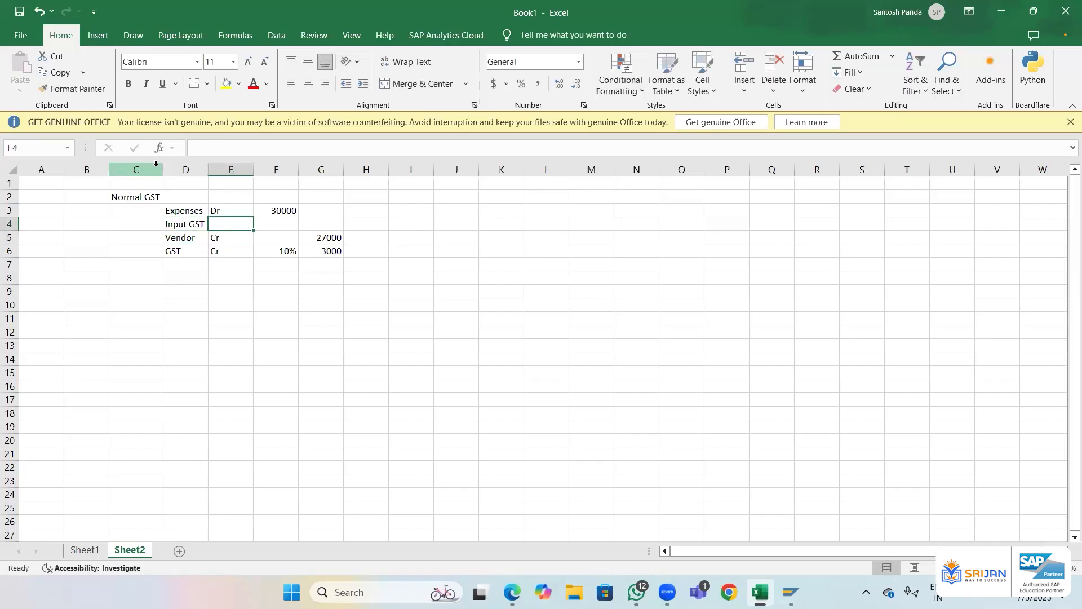
type("Dr")
key("Right")
type("3000")
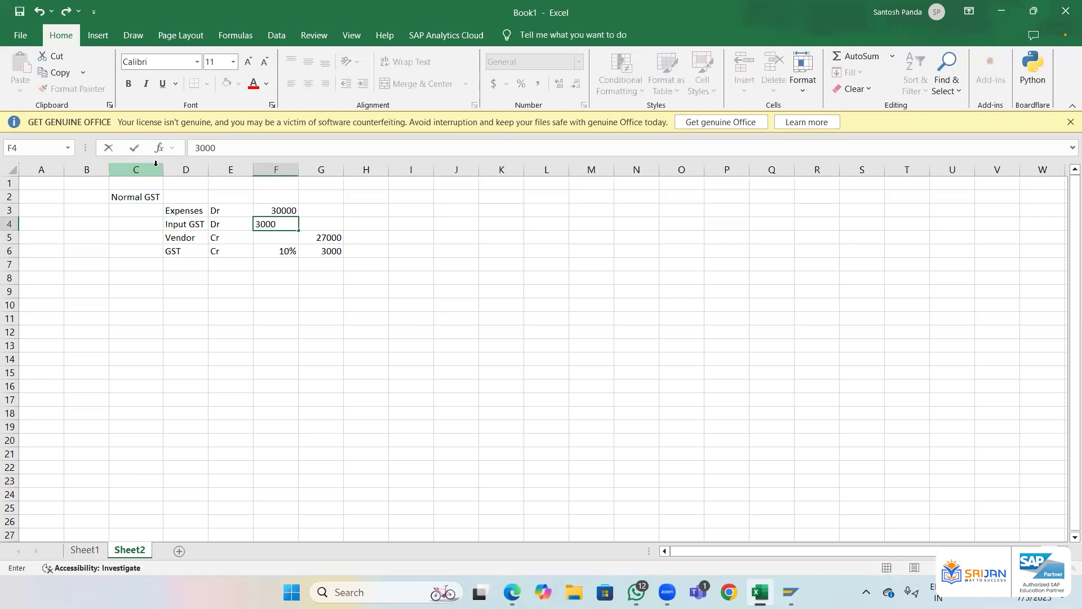
key("Return")
- Replace the Vendor credit amount in G5 with the formula =F3+F4, adding the expense and input GST
key("Left")
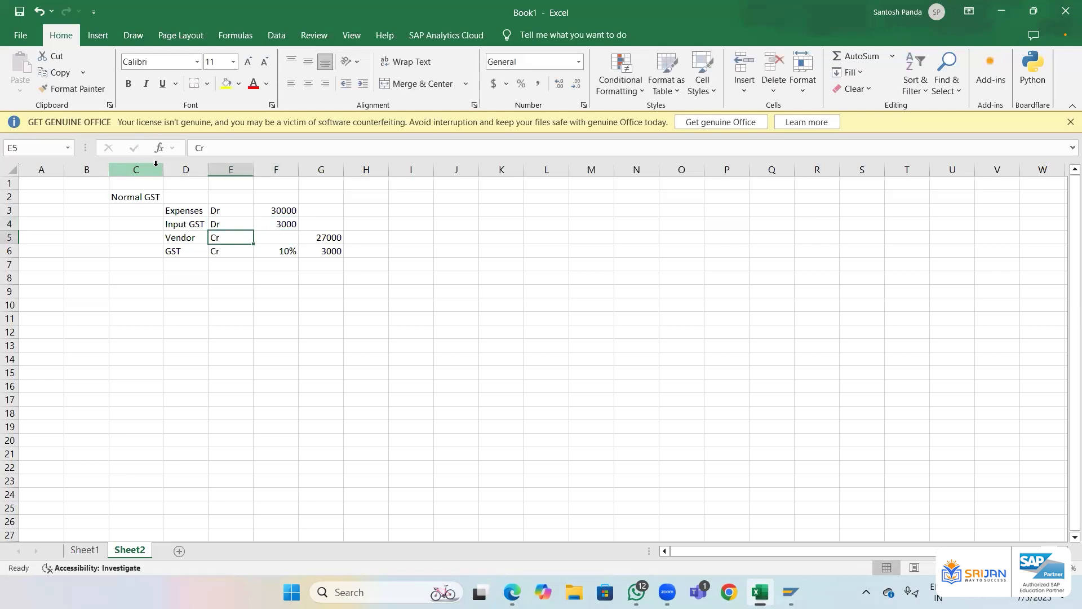
key("Right")
key("Right")
type("=")
key("Left")
key("Left")
key("Up")
key("Up")
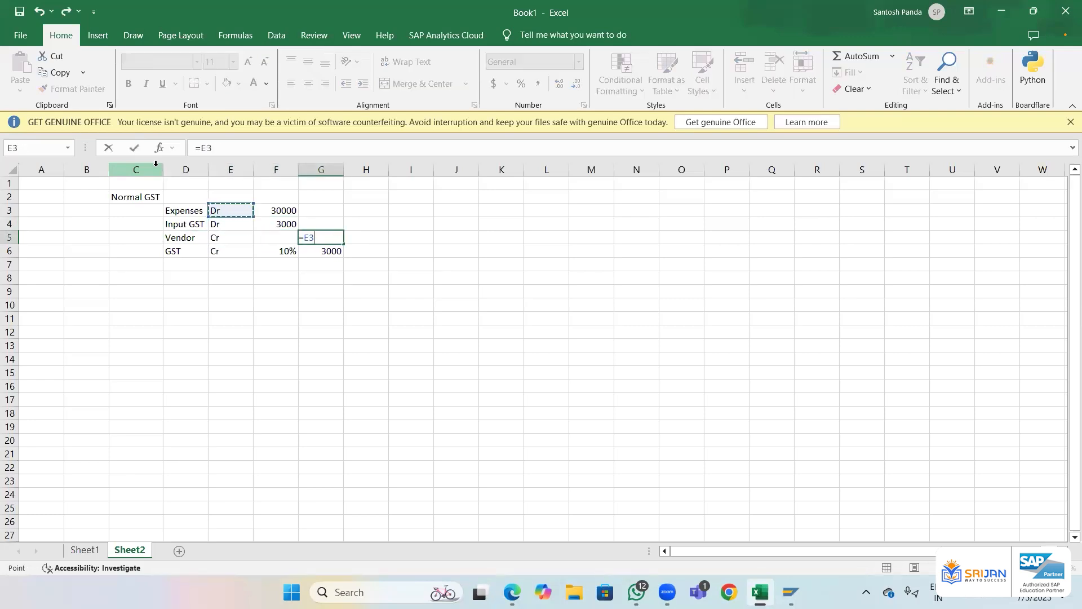
key("Right")
type("+")
key("Left")
key("Up")
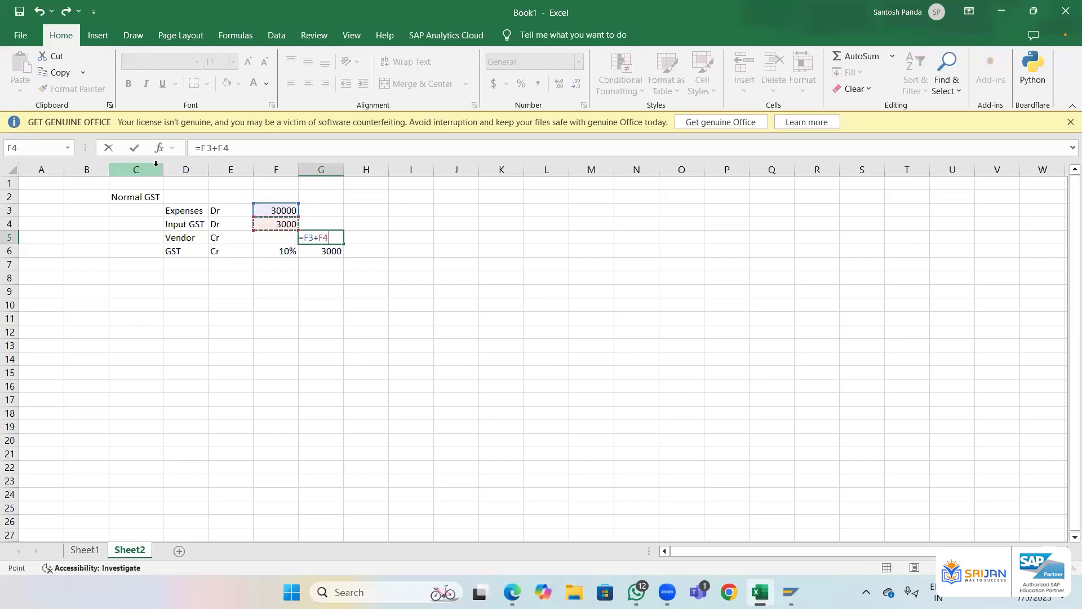
key("Return")
- Clear the GST credit line in row 6, from D6 to G6
key("Down")
key("Left")
key("Up")
key("Up")
key("Down")
key("Left")
key("Left")
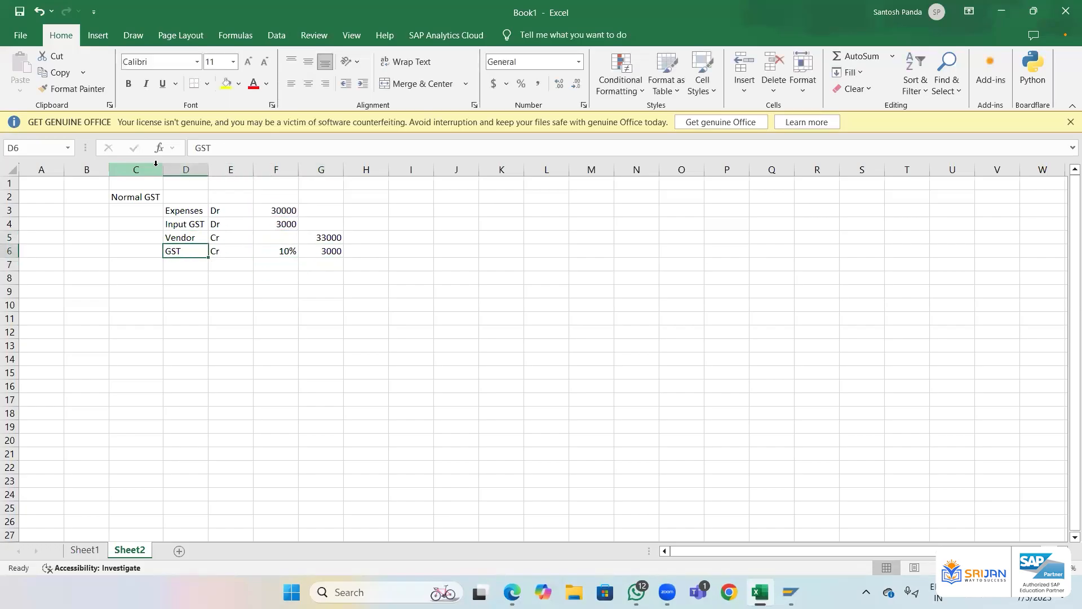
key("shift+Right")
key("shift+Right")
key("shift+Right")
key("Delete")
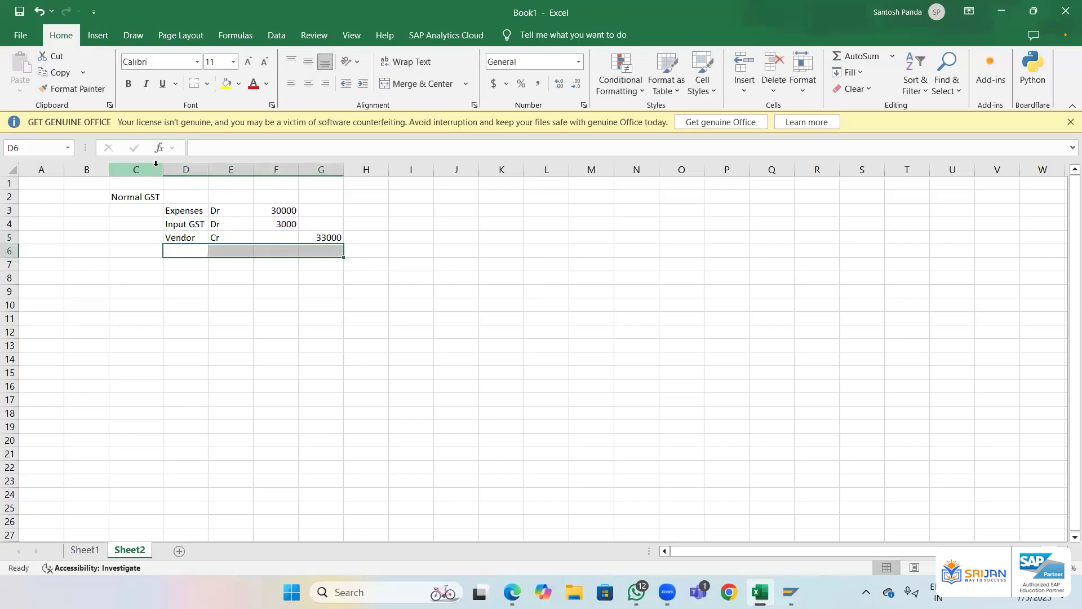
- Fit column D to the width of its account labels
key("Up")
key("Up")
key("Left")
key("Right")
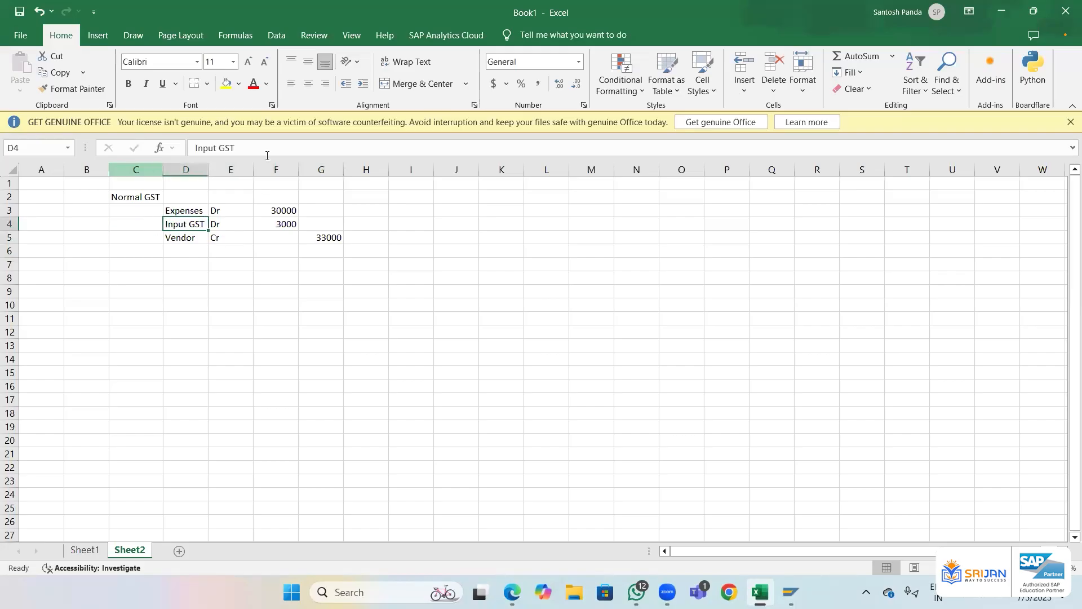
double_click(210, 166)
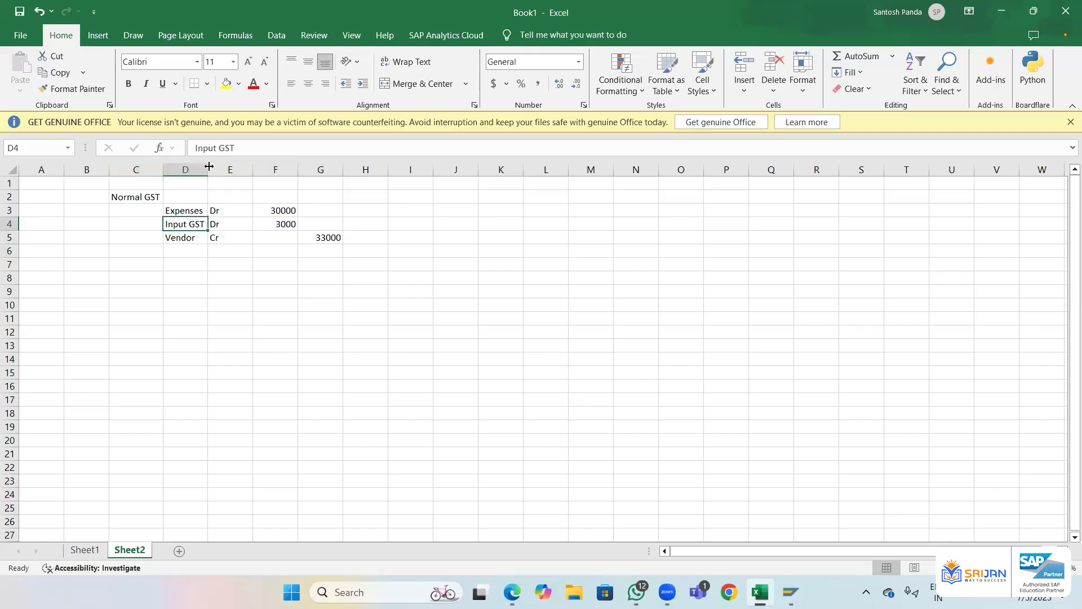
- Extend the heading in C2 to "Normal GST (Input)" and fit column C to it
key("Up")
key("Up")
key("Left")
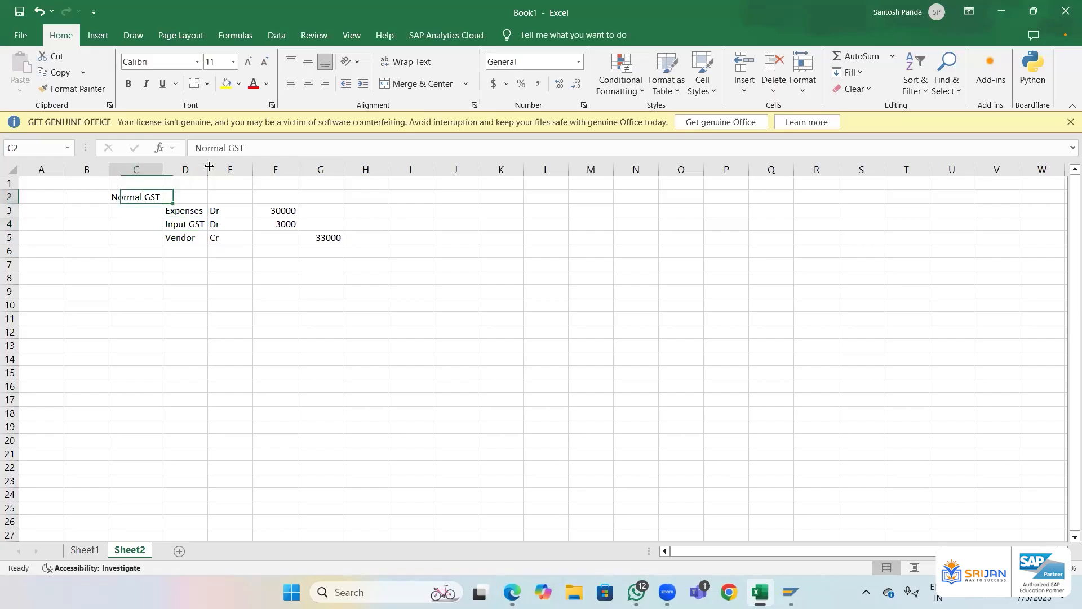
left_click(278, 158)
type("(Inu")
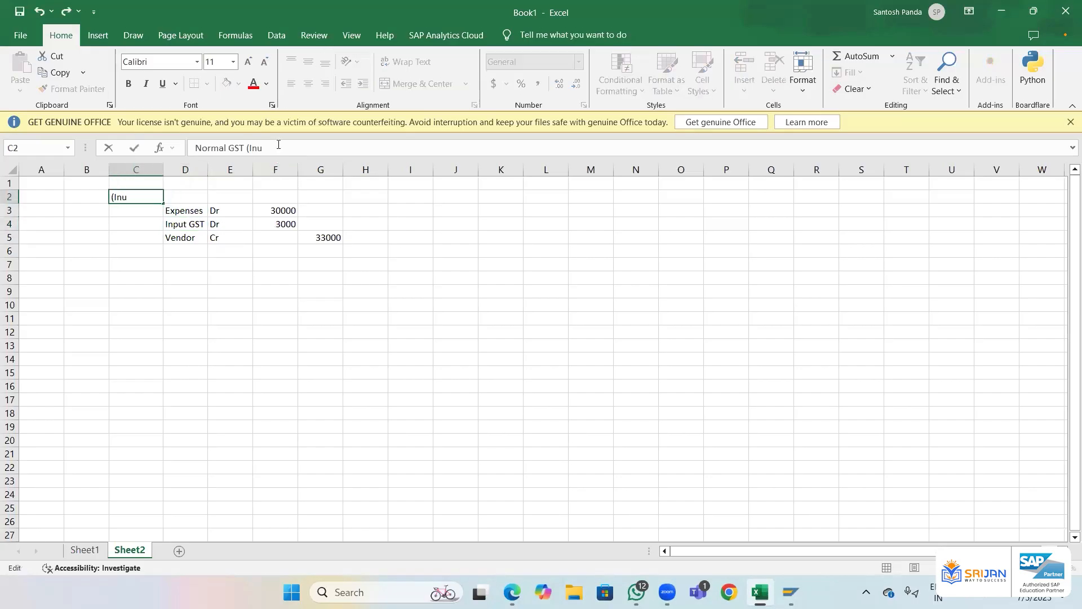
key("BackSpace")
type("put)")
key("Return")
double_click(164, 168)
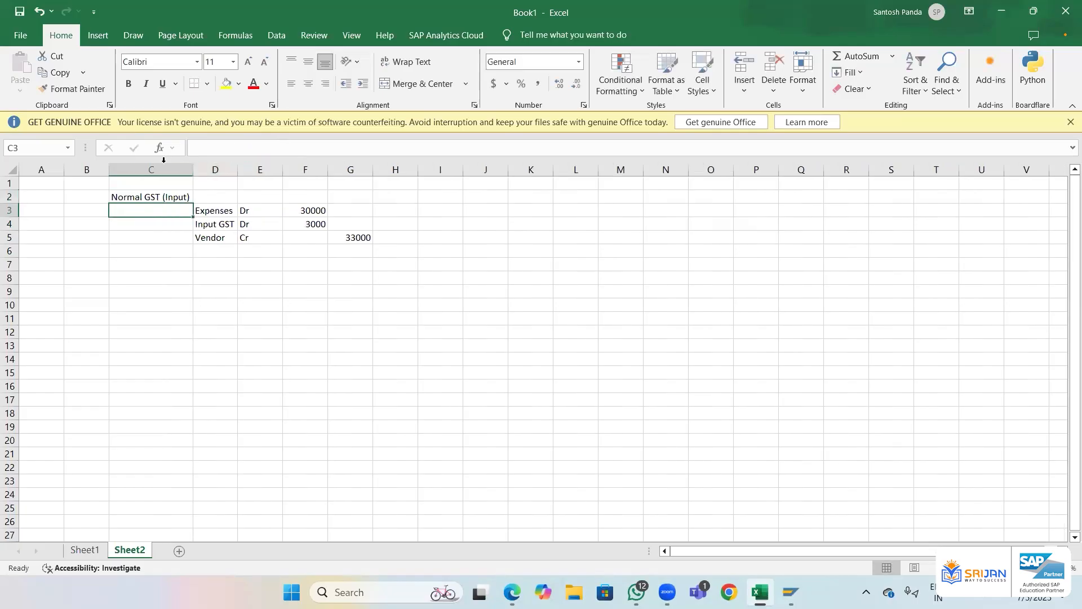
- Copy the "Normal GST (Input)" heading from C2 into I2
key("Up")
key("ctrl+c")
key("Right")
key("Right")
key("Right")
key("Right")
key("Right")
key("Right")
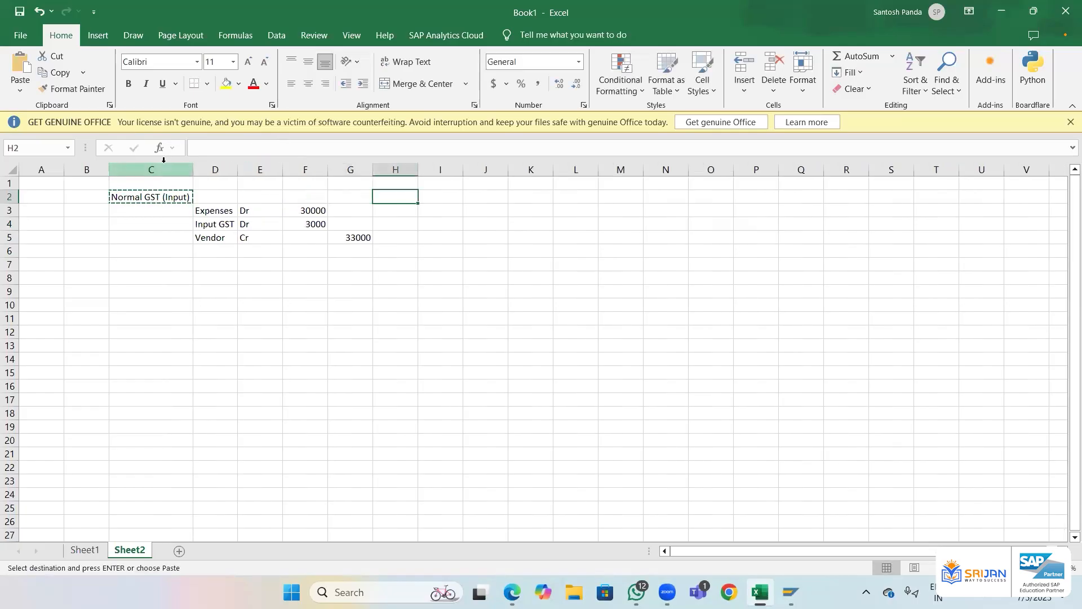
key("Return")
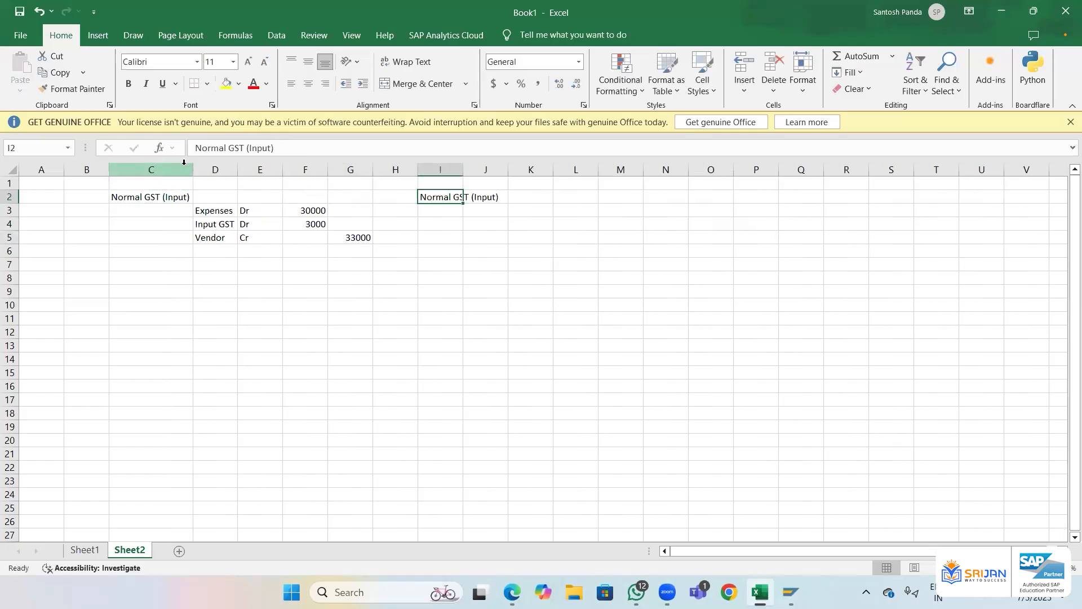
- Change the copied heading in I2 to "Normal GST (Output)"
left_click(249, 148)
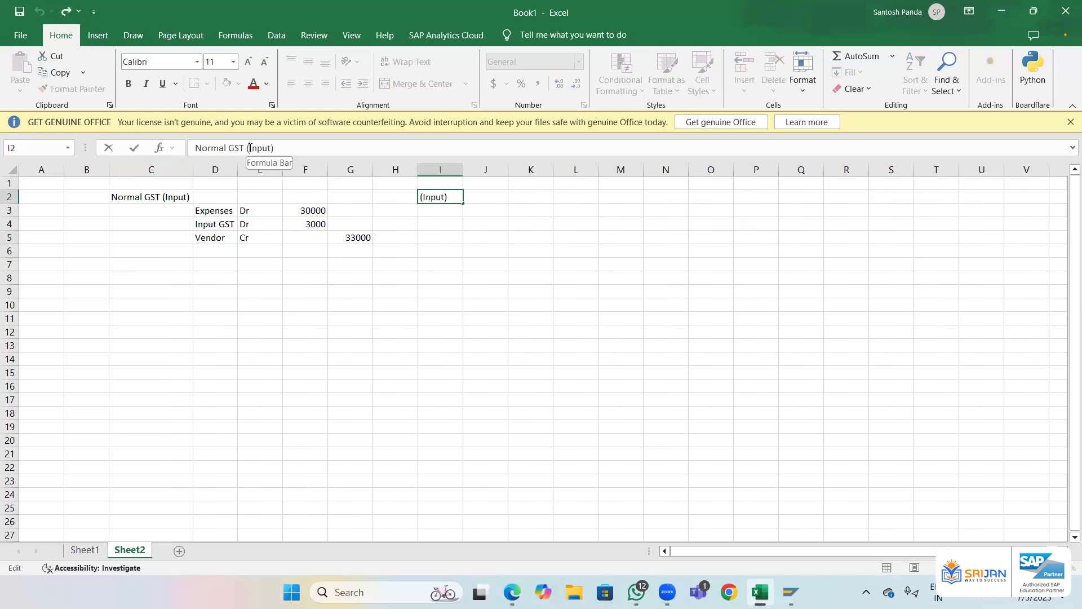
key("shift+Right")
key("shift+Right")
key("shift+Right")
key("shift+Right")
key("shift+Right")
type("Output")
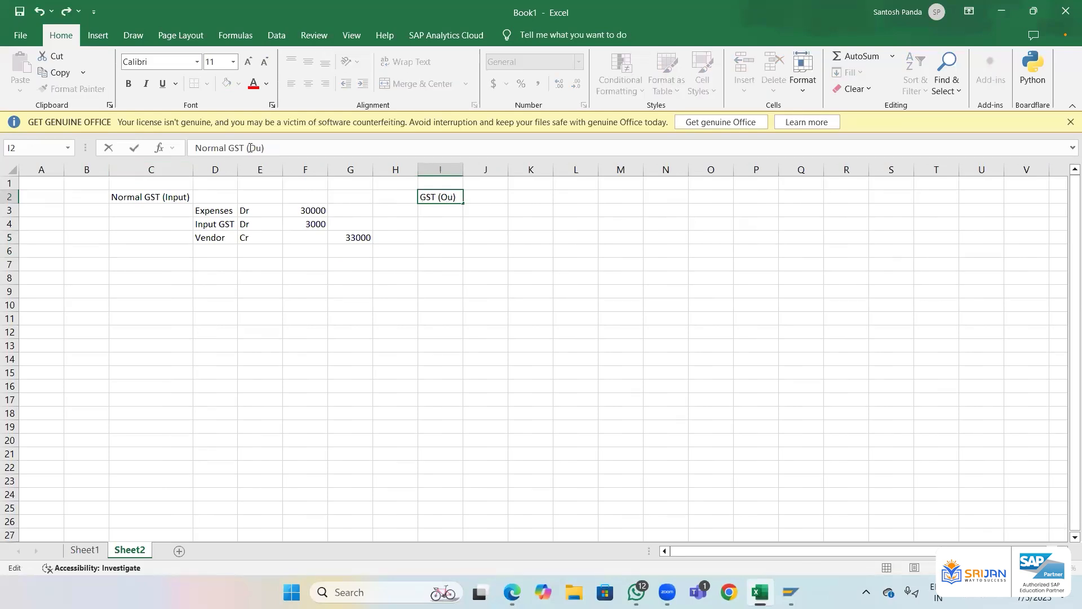
key("Return")
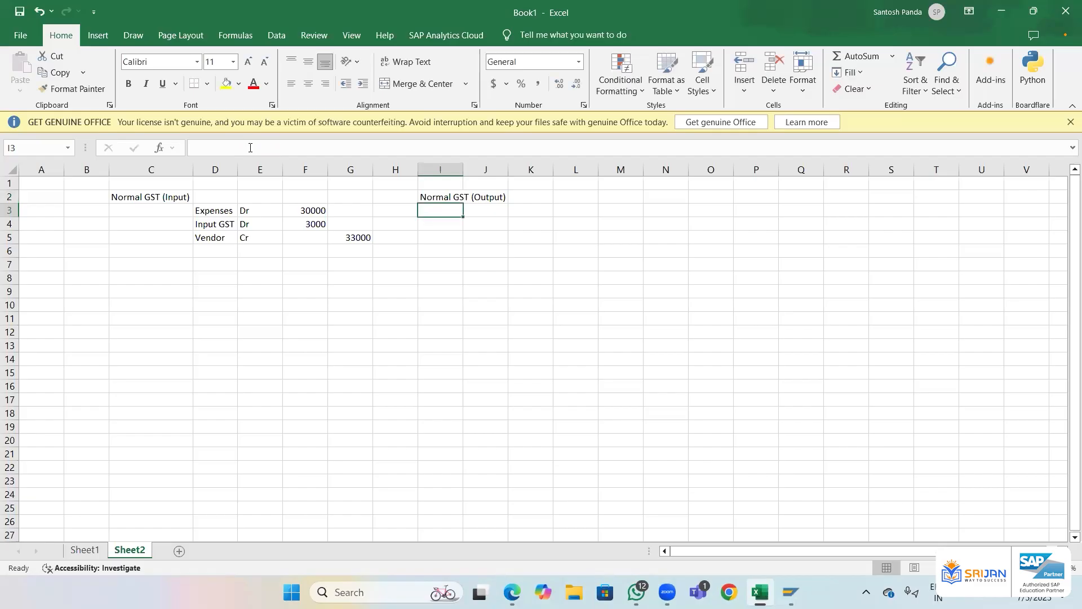
- Enter the customer debit line in row 3 with "Csutomer" in I3, "Dr" in J3 and 30000 in K3
type("C")
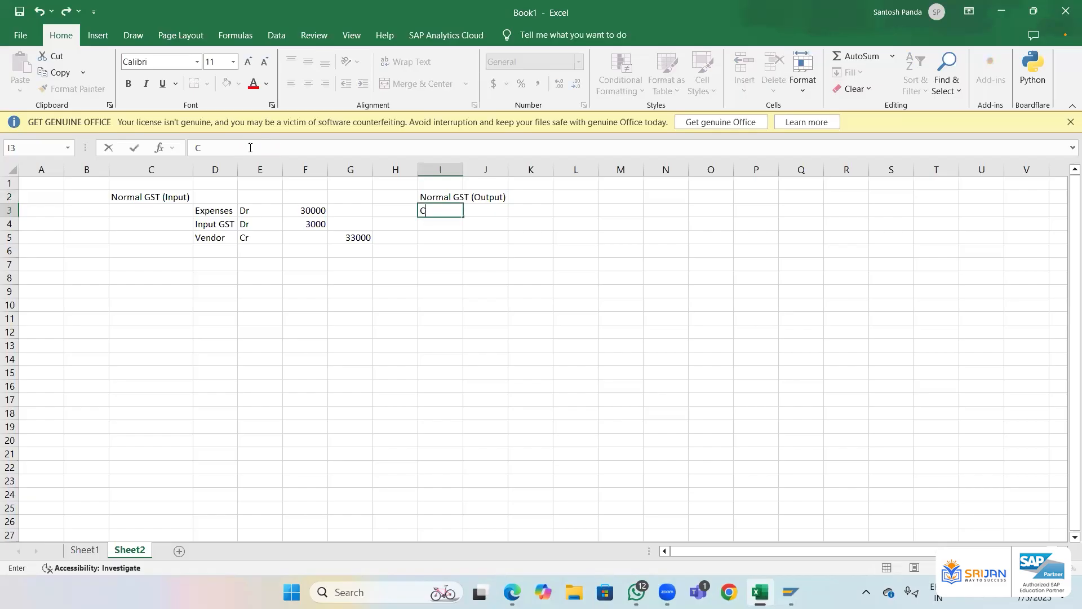
type("sutomer")
key("Tab")
type("Dr")
key("Tab")
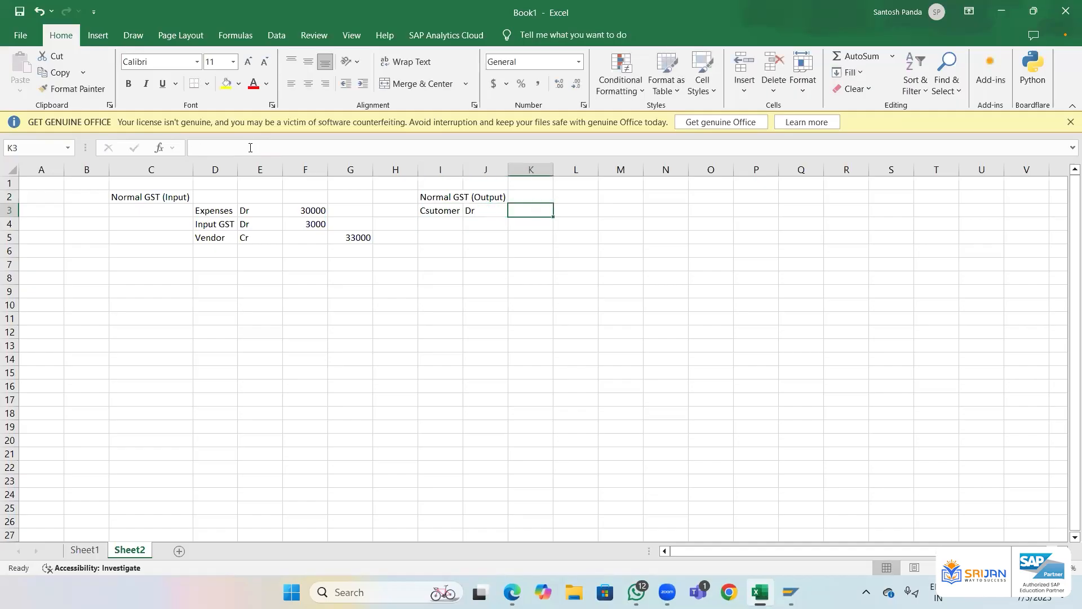
type("30000")
key("Return")
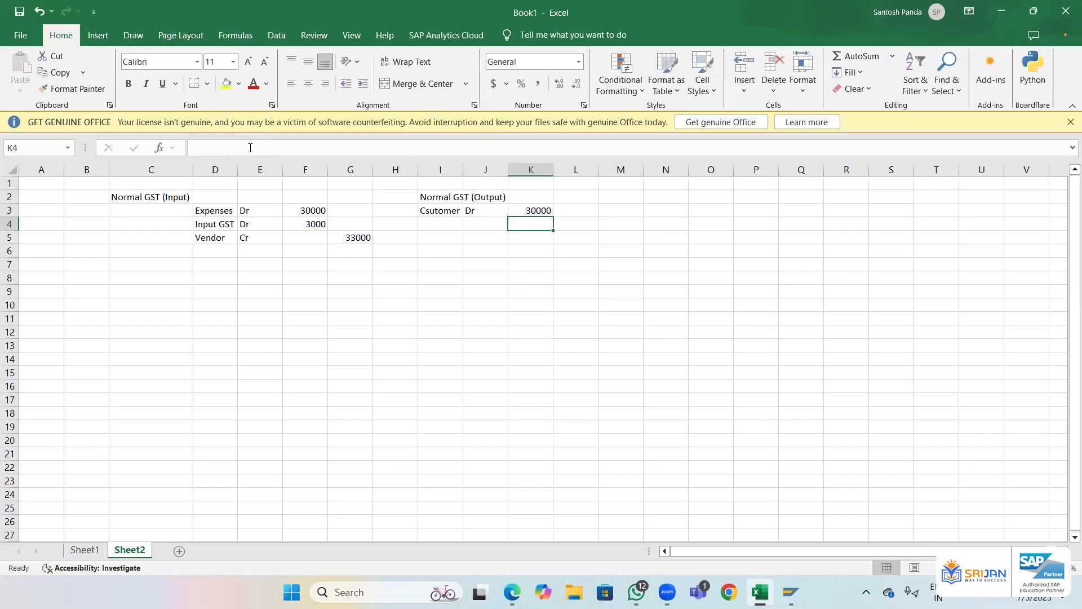
- Enter the revenue credit line in row 4 with "Revenue" in I4, "Cr" in J4 and 27000 in L4
key("Left")
key("Left")
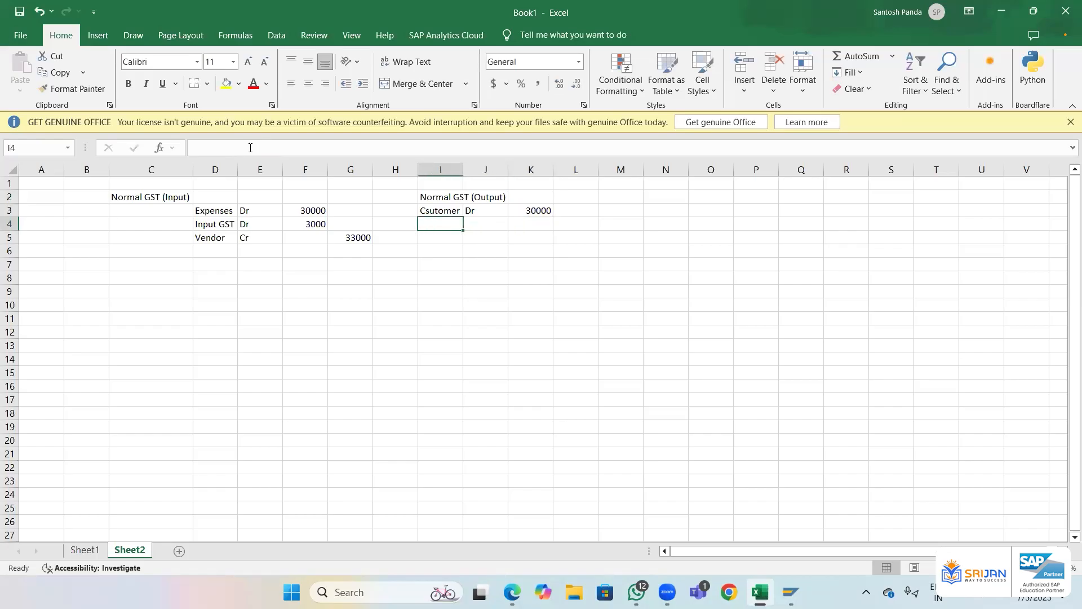
type("Bank")
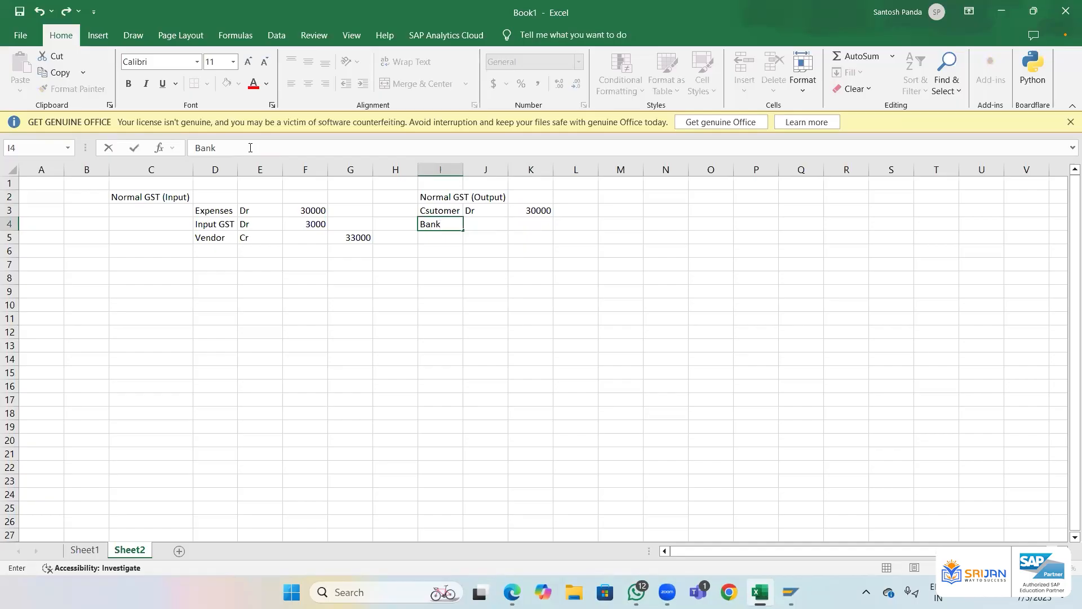
key("Escape")
type("Revenue")
key("Tab")
type("Cr")
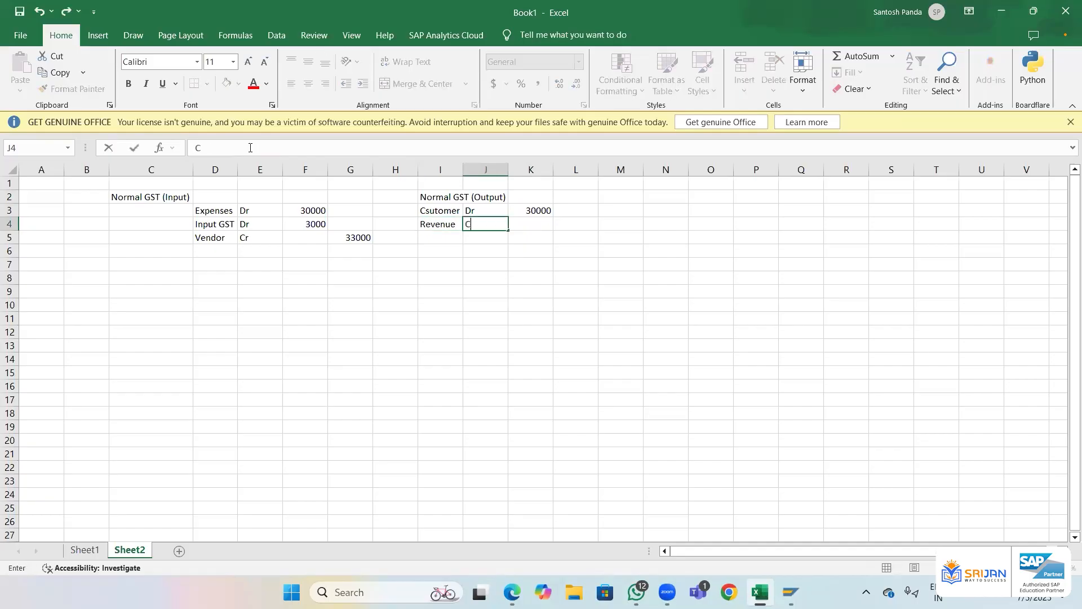
key("Tab")
key("Tab")
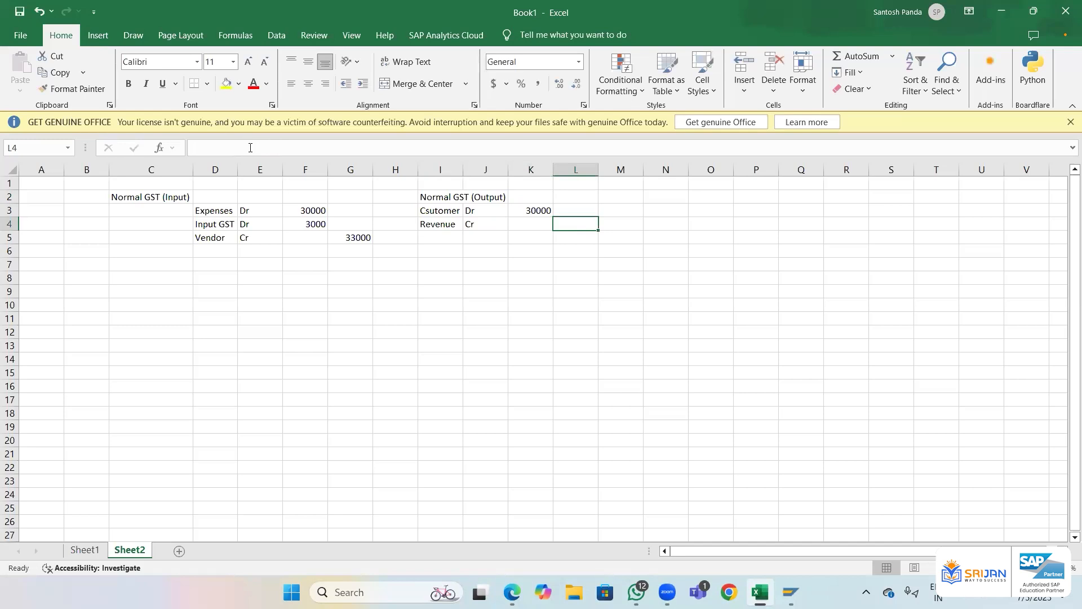
type("27000")
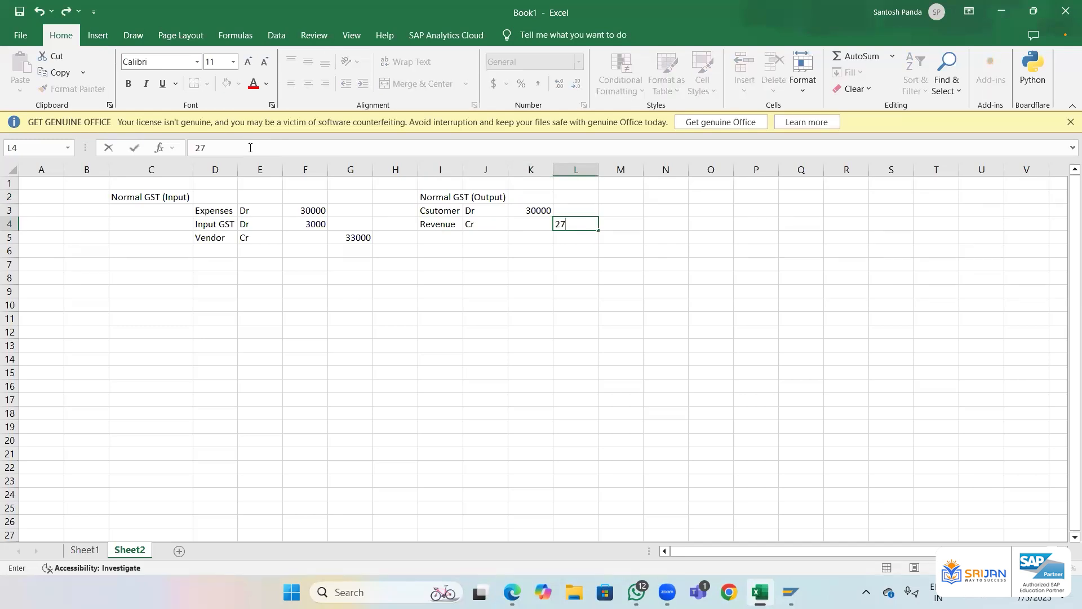
key("Return")
- Enter the output tax line in row 5 with "Output GST" in I5, "Cr" in J5 and 3000 in L5
key("Left")
key("Left")
key("Left")
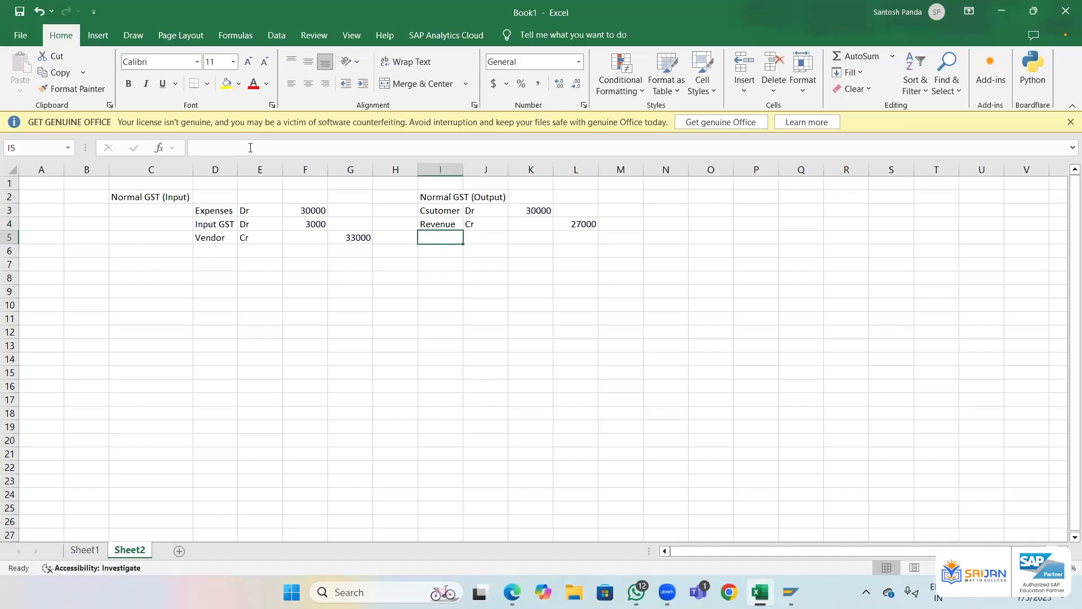
type("Output ")
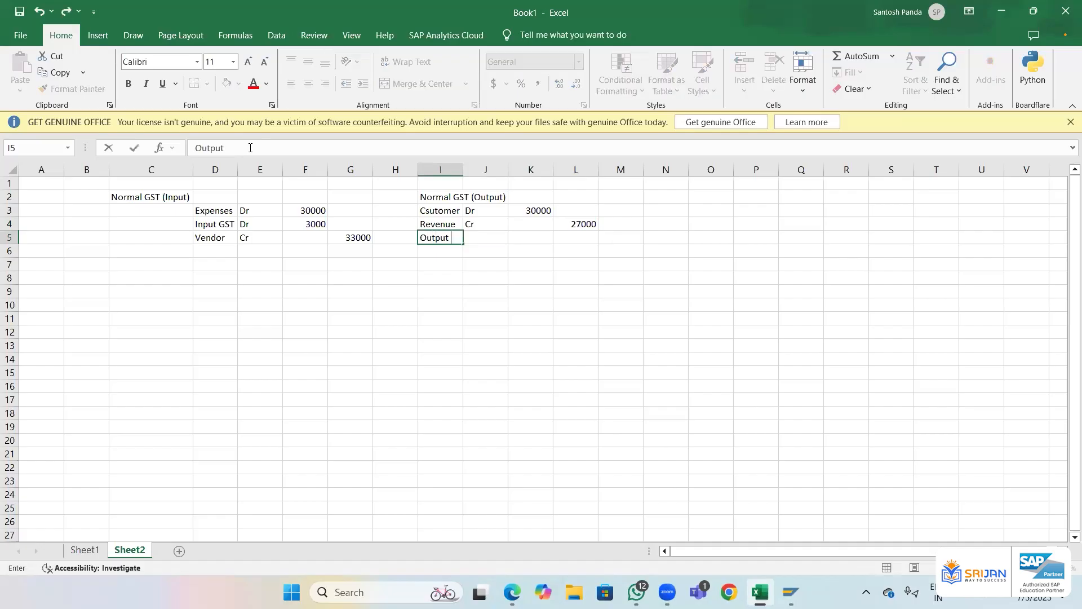
type("GST")
key("Tab")
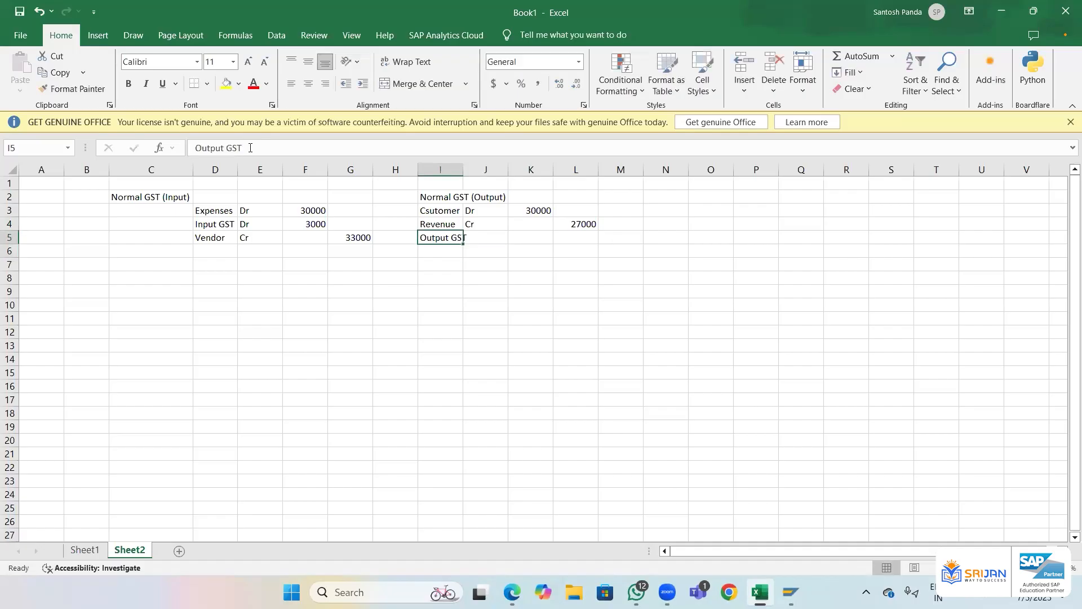
type("Cr")
key("Tab")
key("Tab")
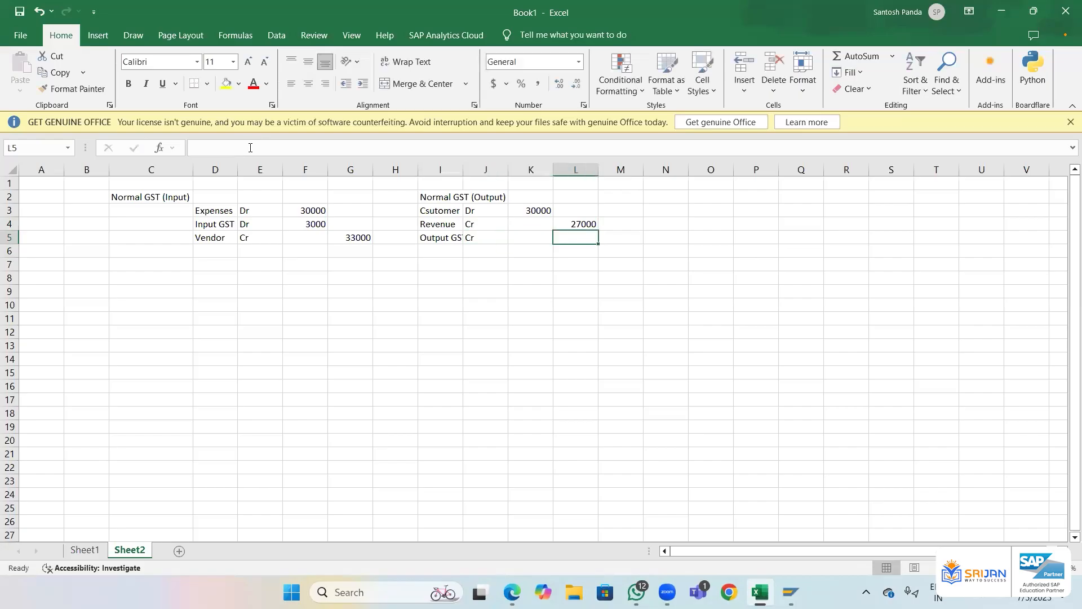
type("3")
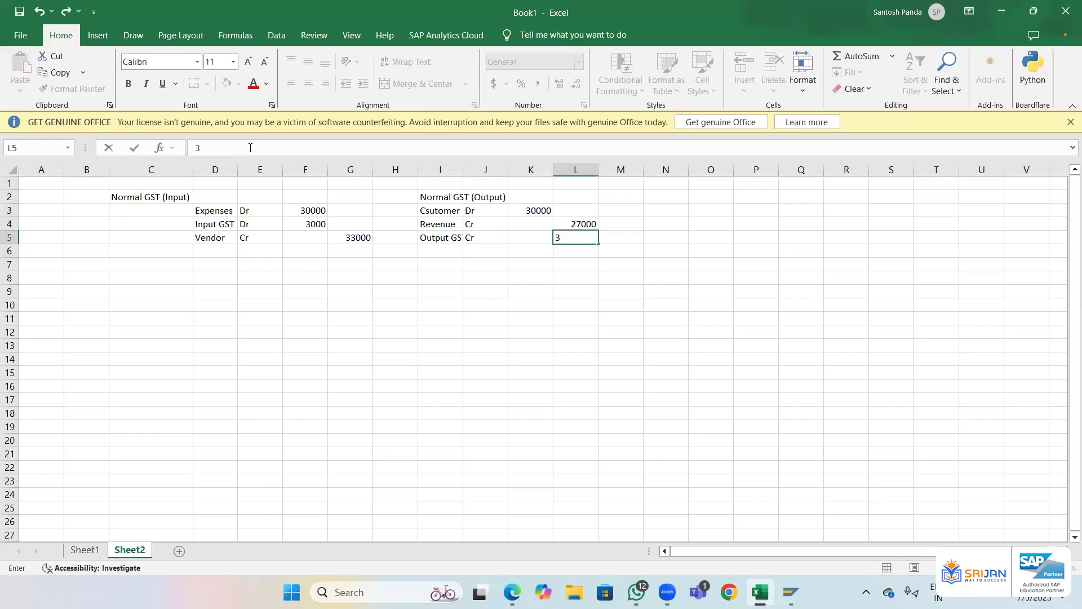
type("000")
key("Return")
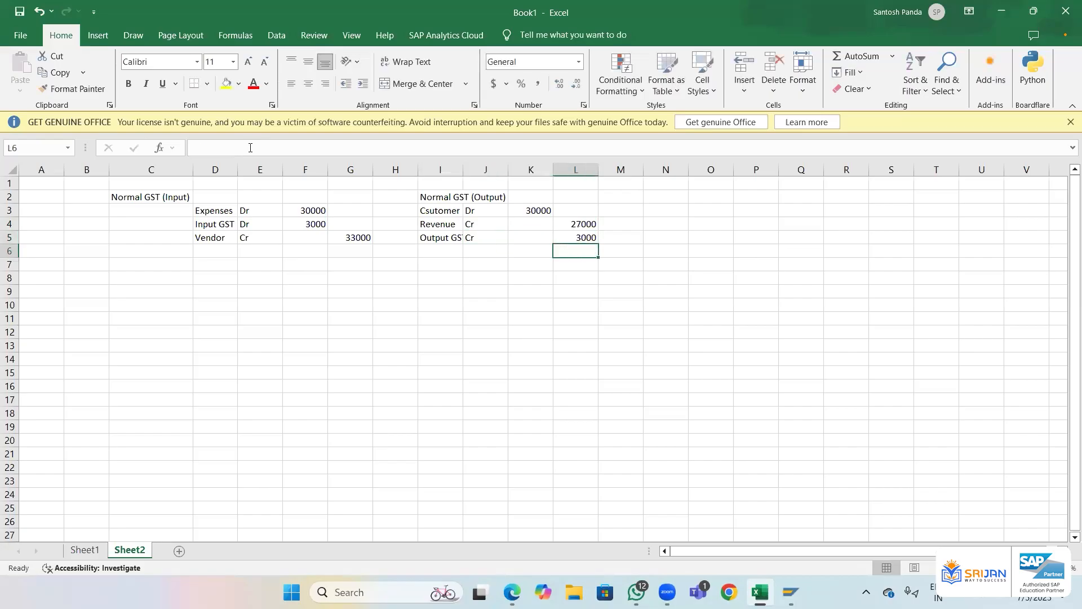
- Change the customer debit amount in K3 to 50000
key("Up")
key("Up")
key("Left")
key("Up")
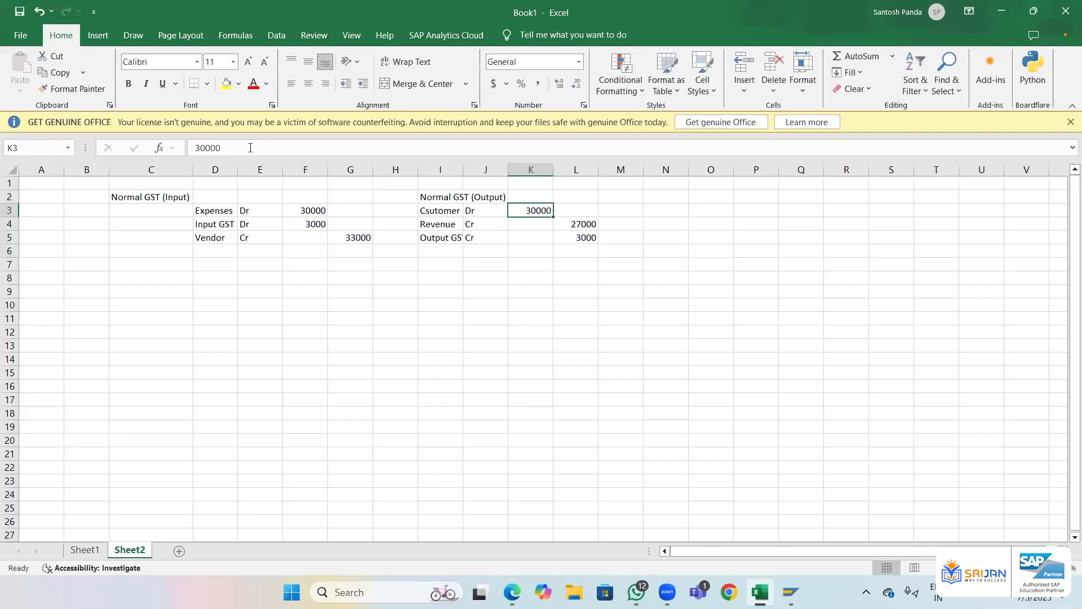
type("50000")
key("Return")
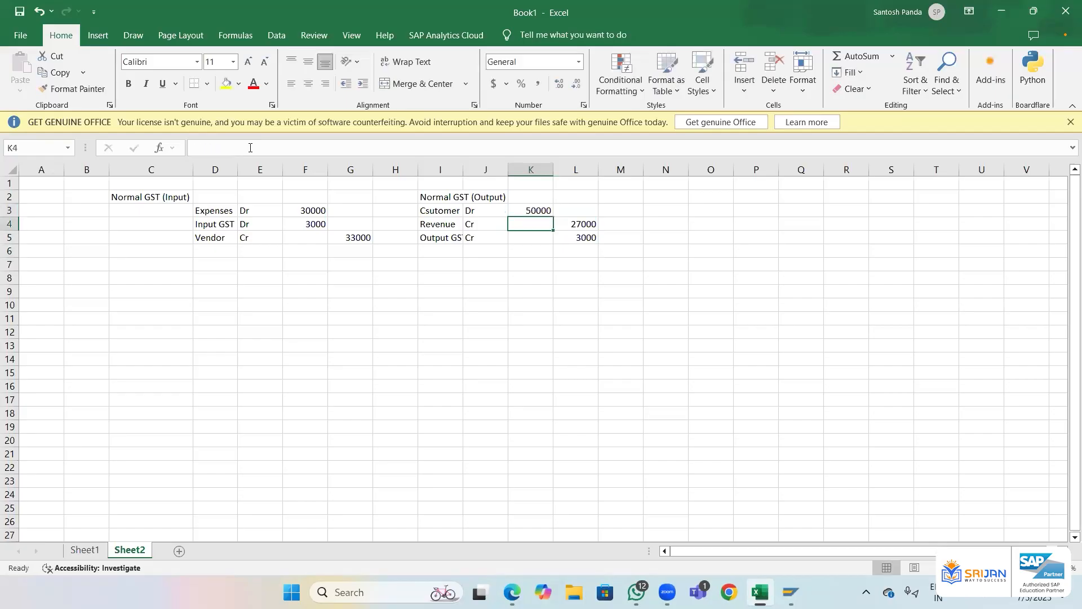
- Replace the Output GST amount in L5 with the formula =K3*10%
key("Right")
key("Down")
type("=")
key("Up")
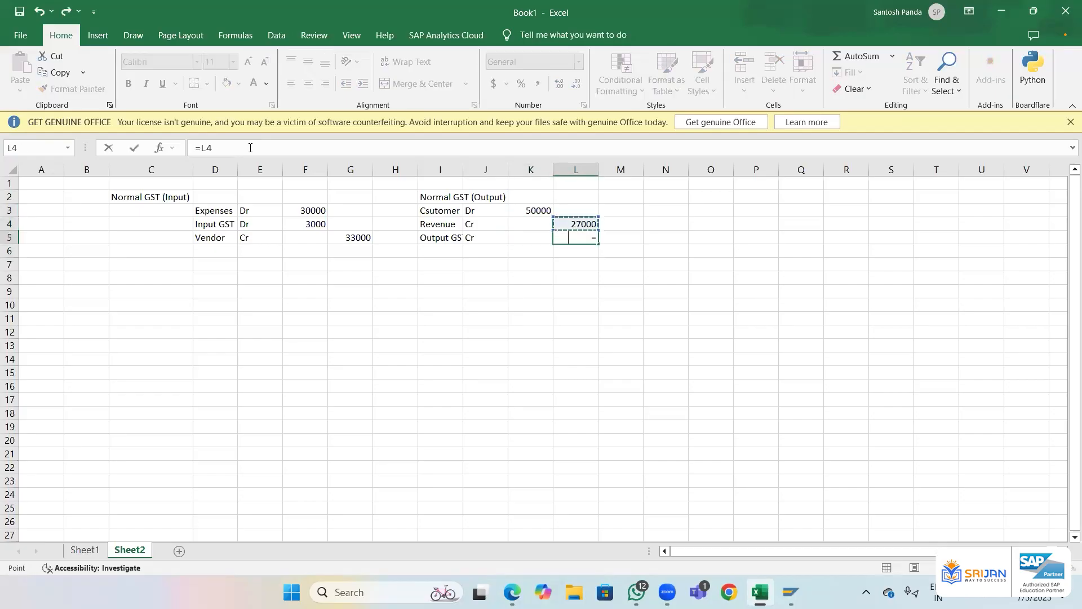
key("Up")
key("Left")
type("*")
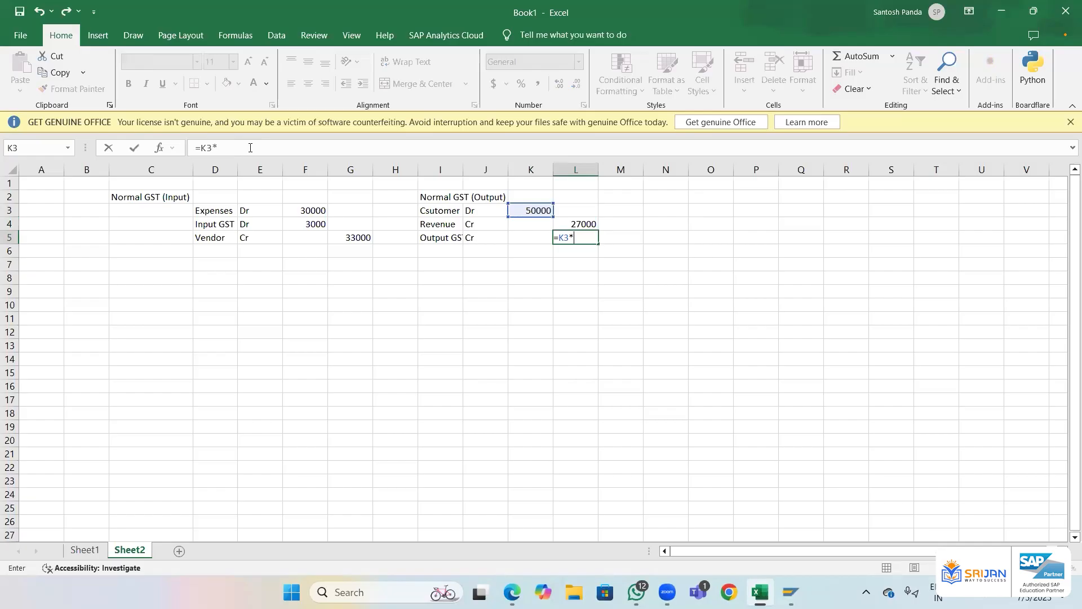
type("10%")
key("Return")
- Replace the Revenue amount in L4 with the formula =K3-L5, deducting the output GST from the customer amount
key("Up")
key("Up")
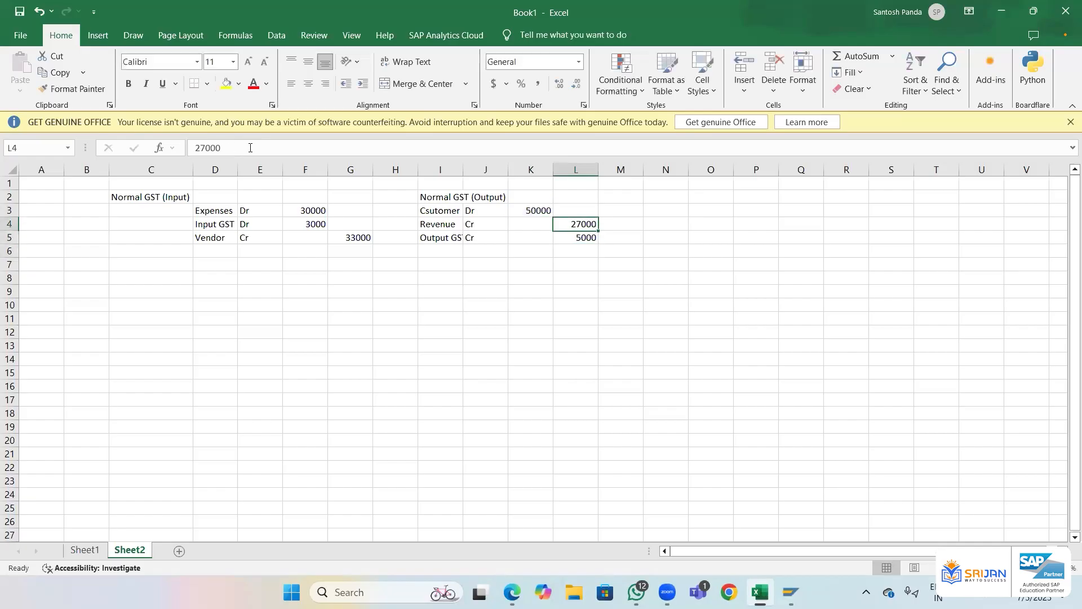
type("=")
key("Up")
key("Left")
type("-")
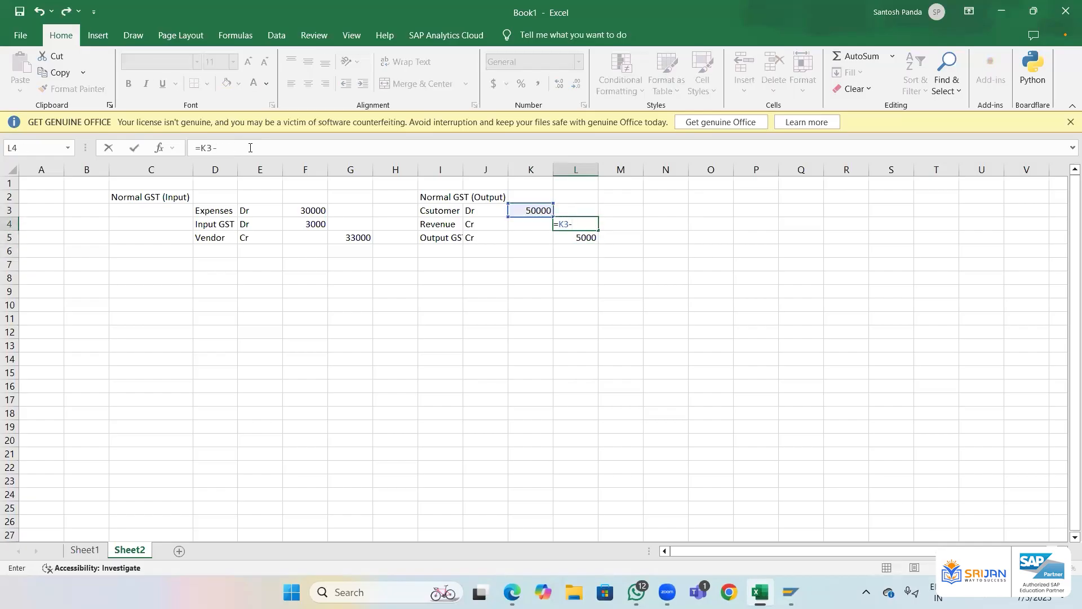
key("Down")
key("Return")
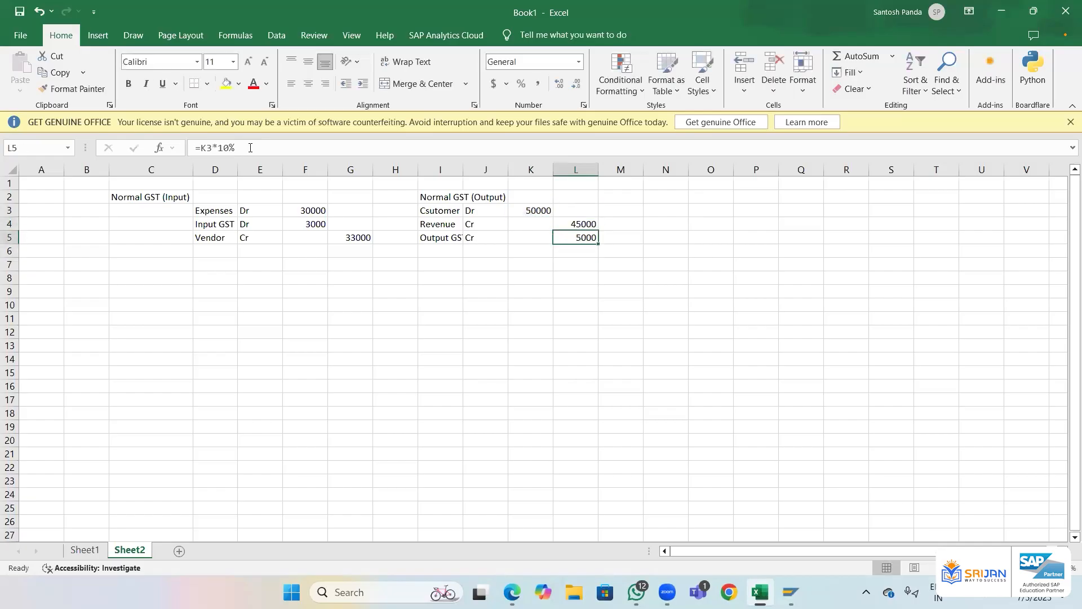
- Enter the label "Net GST" in G7, below the two sets of entries
key("Down")
key("Left")
key("Left")
key("Left")
key("Left")
key("Left")
key("Left")
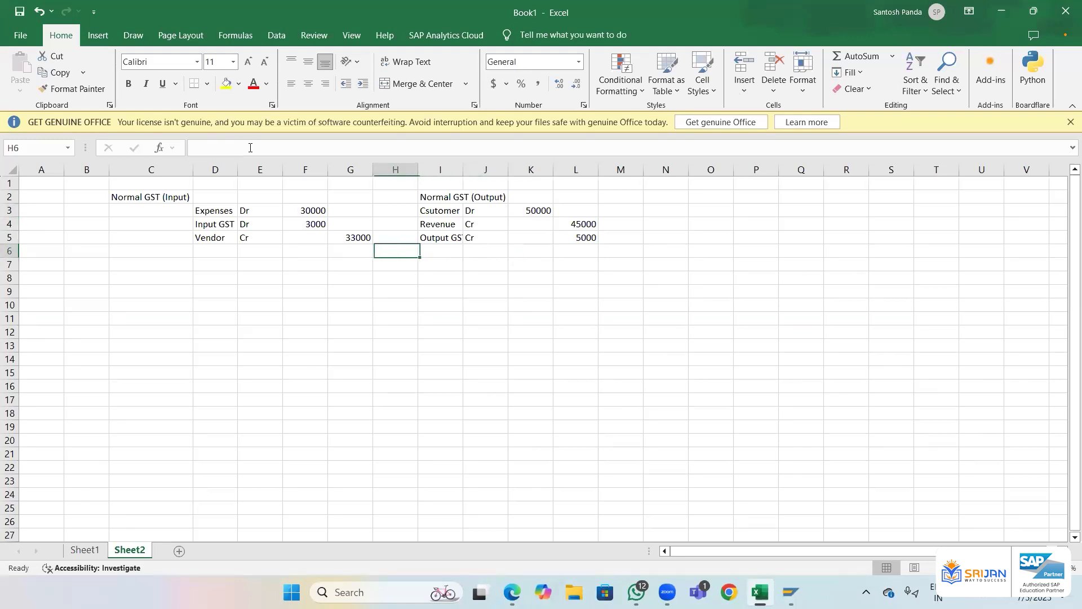
key("Down")
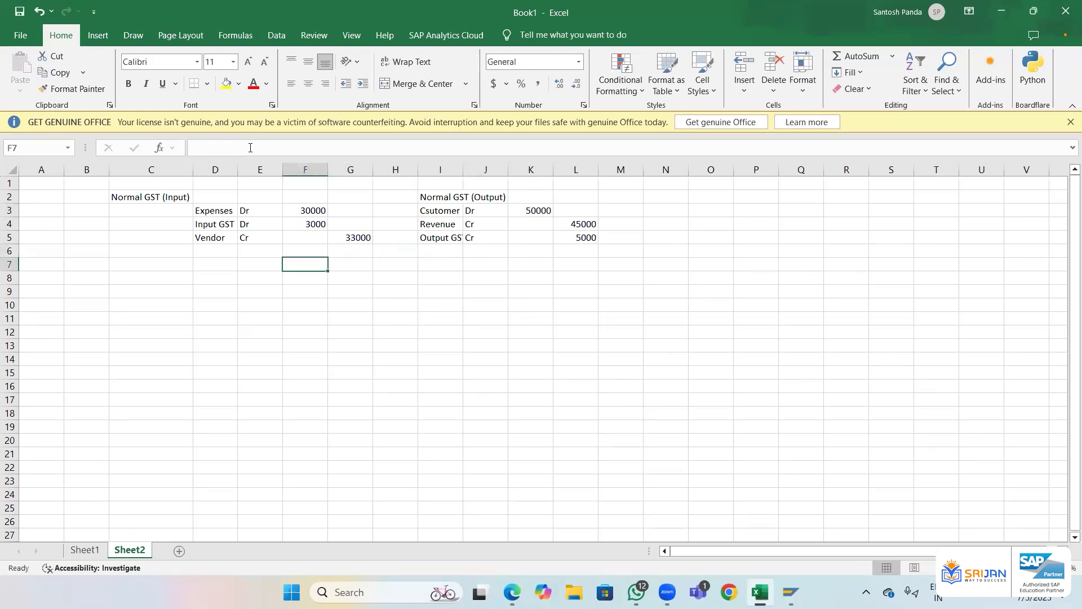
key("Right")
type("Net GST")
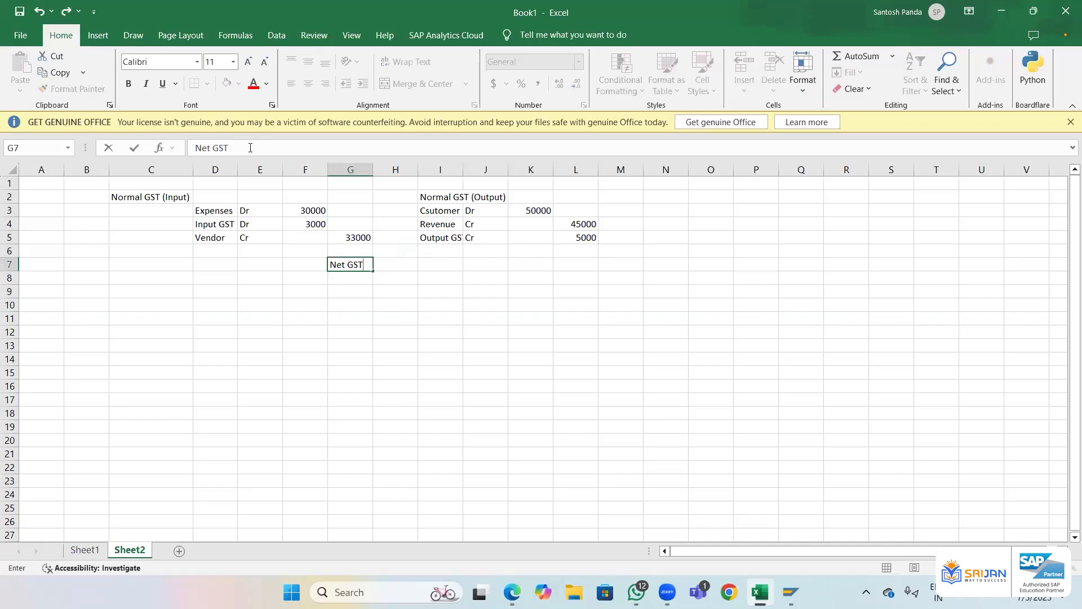
key("Return")
- Calculate the net GST in H7 with the formula =F4-L5, subtracting output GST from input GST
key("Up")
key("Right")
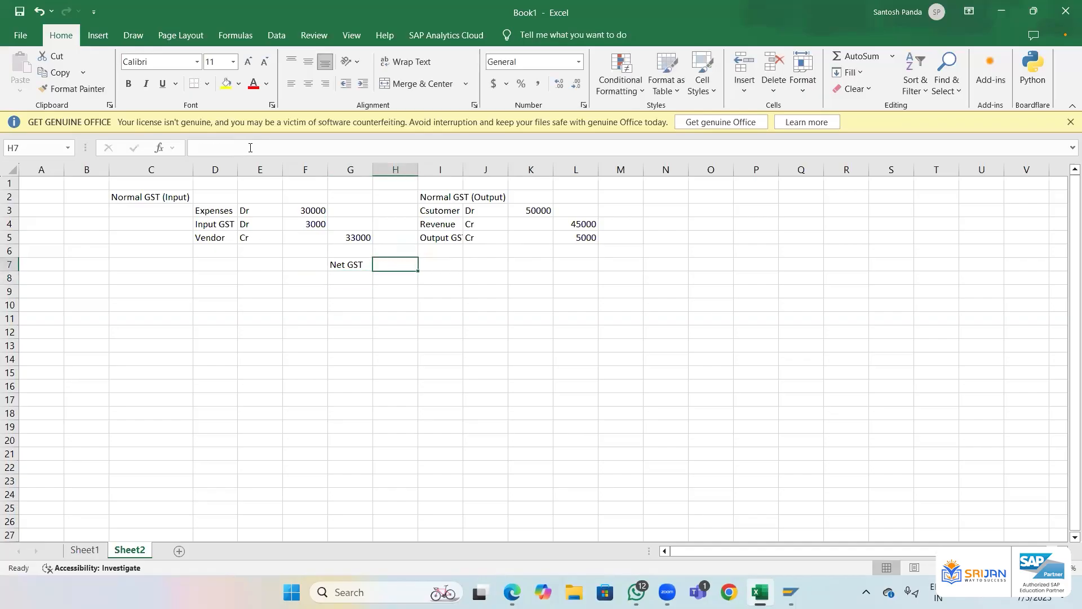
type("=")
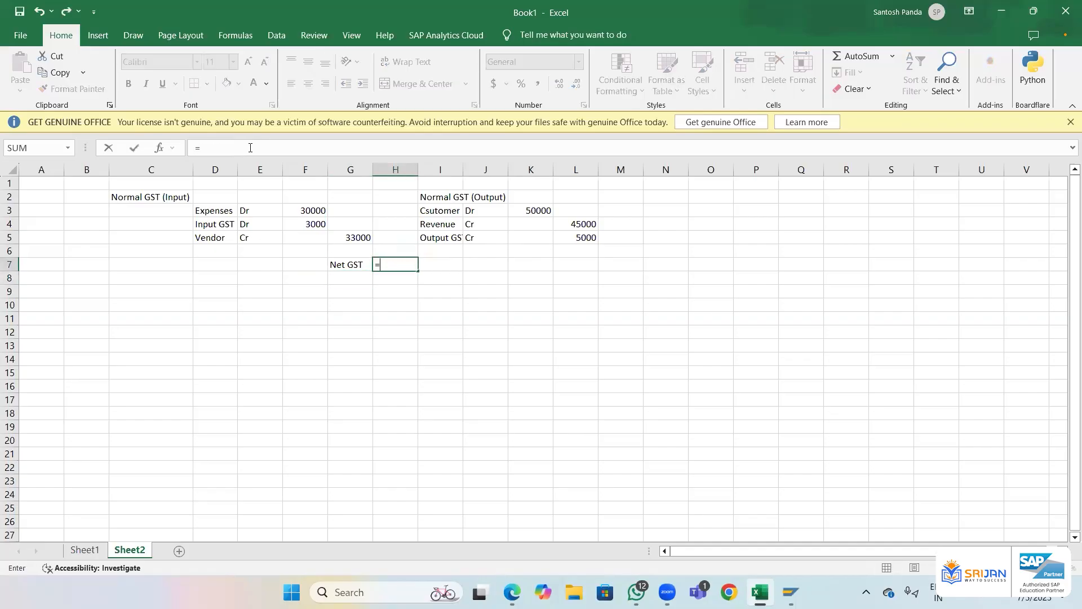
key("Up")
key("Up")
key("Up")
key("Left")
key("Left")
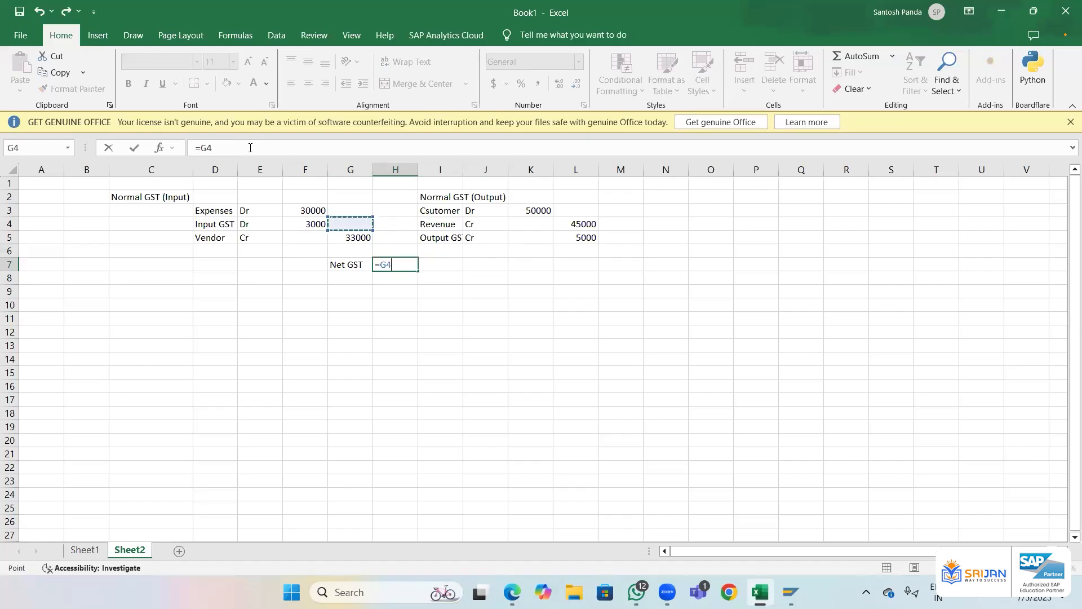
type("-")
key("Right")
key("Right")
key("Right")
key("Right")
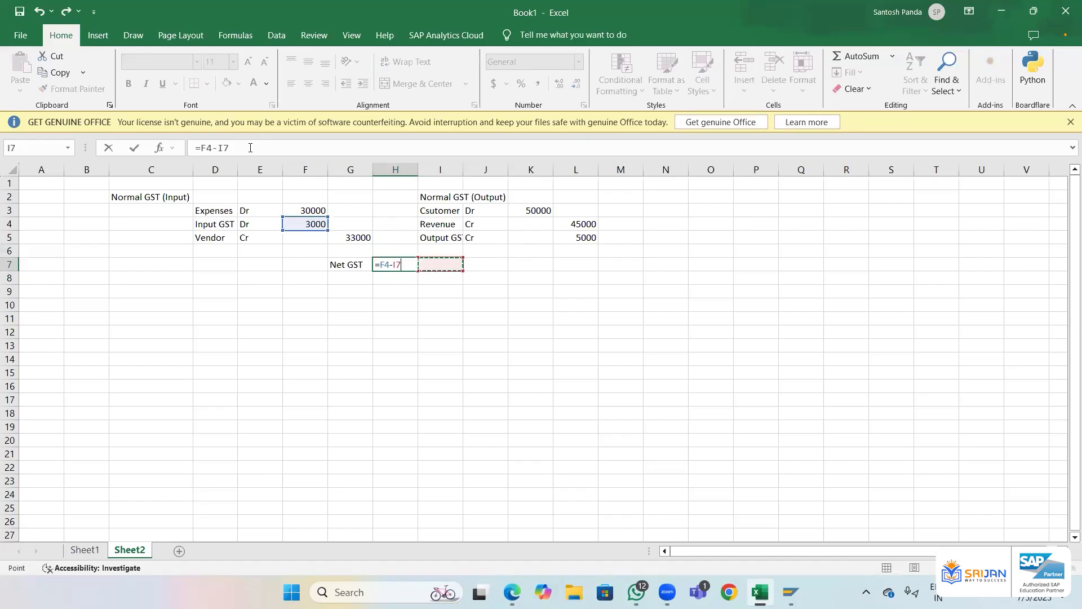
key("Up")
key("Up")
key("Return")
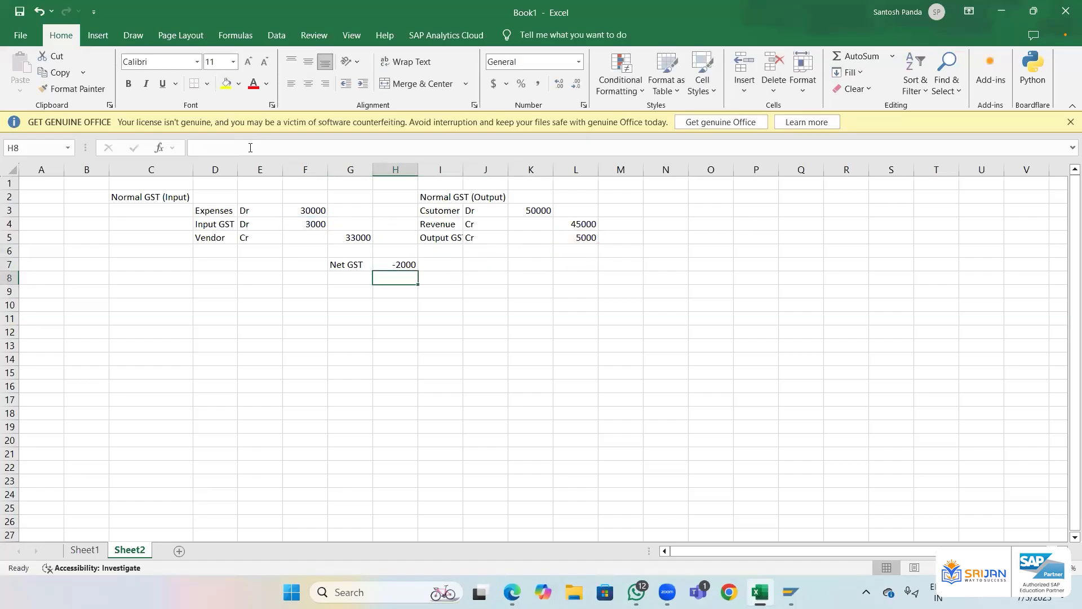
- Format the Net GST label and amount in G7:H7 as bold italic
key("Up")
key("shift+Left")
key("ctrl+b")
key("ctrl+i")
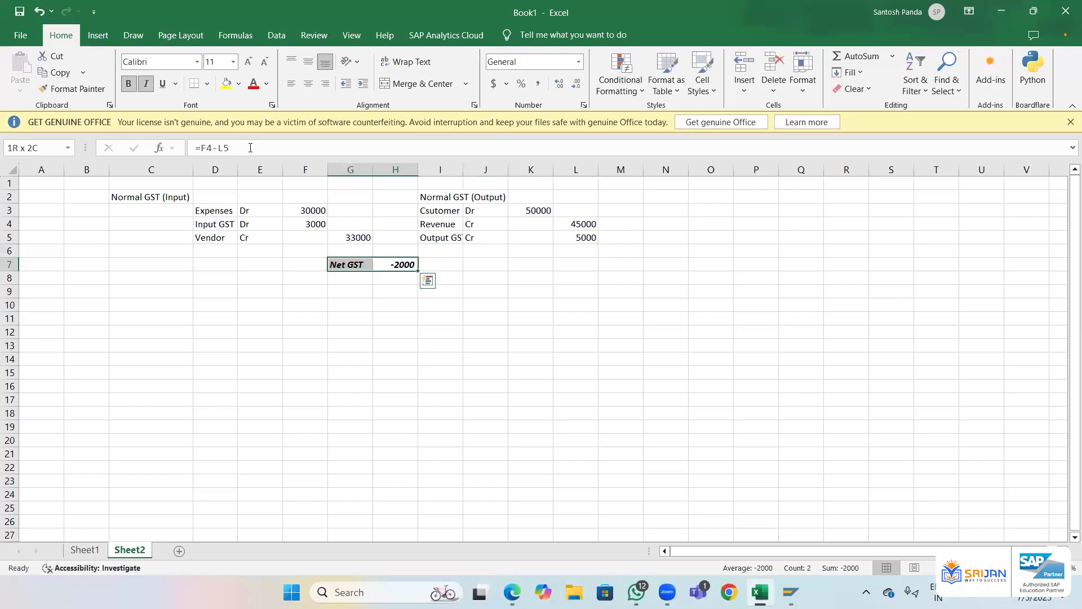
- Color the Net GST label and amount in G7:H7 red
left_click(254, 84)
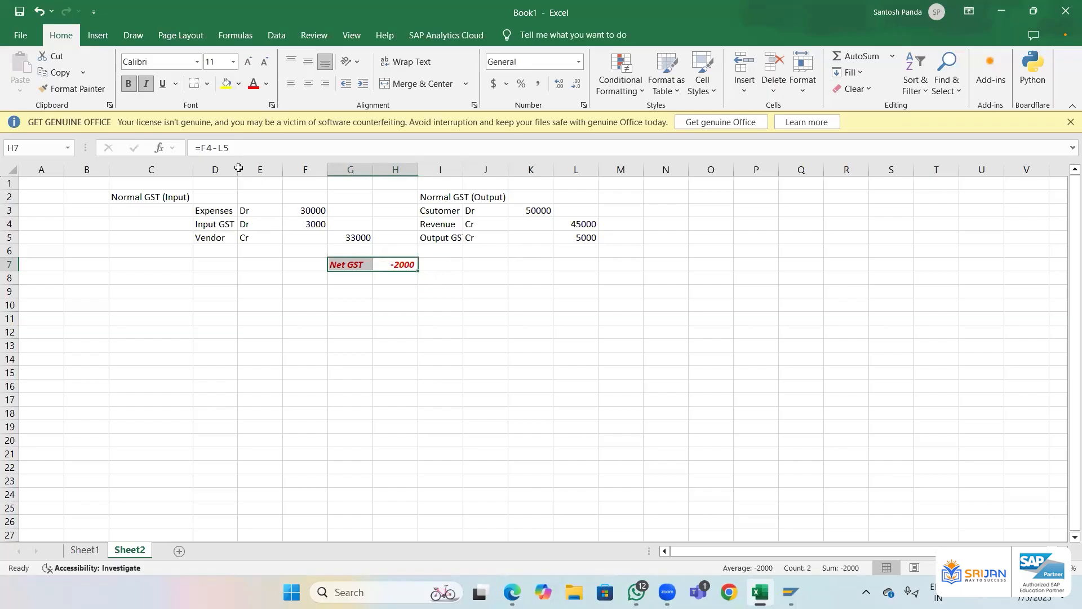
left_click(228, 237)
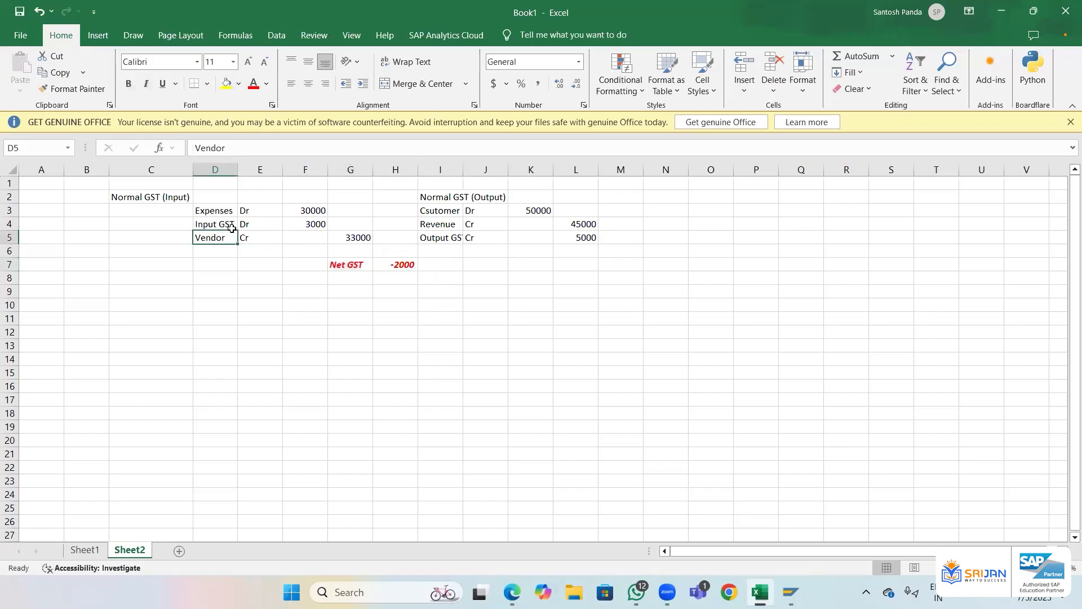
- Enter the label "Current Asset" in C4, beside the Input GST line
left_click(229, 225)
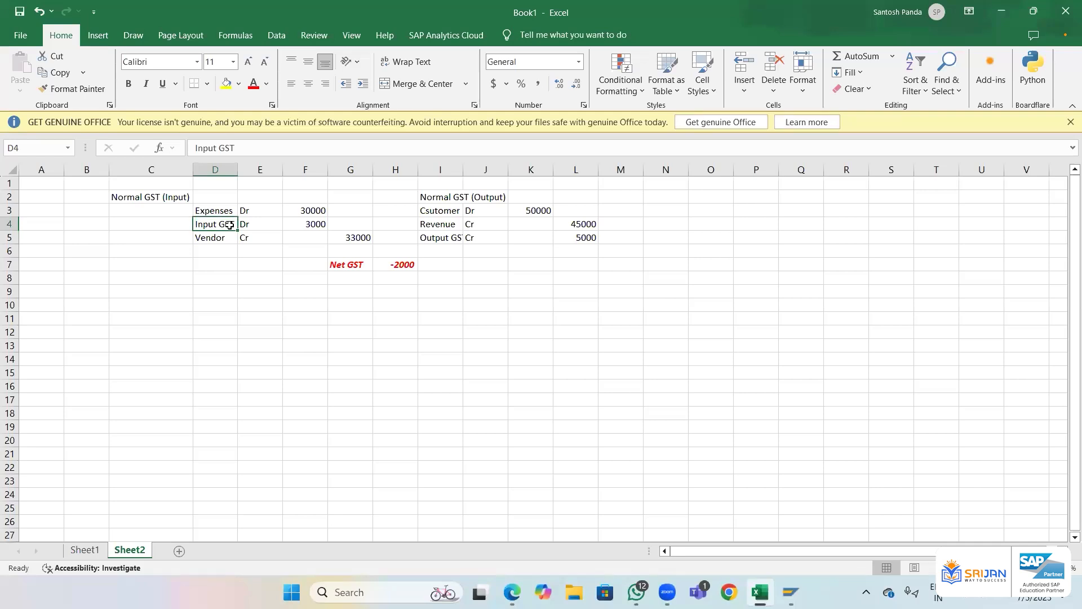
key("Left")
type("Curre")
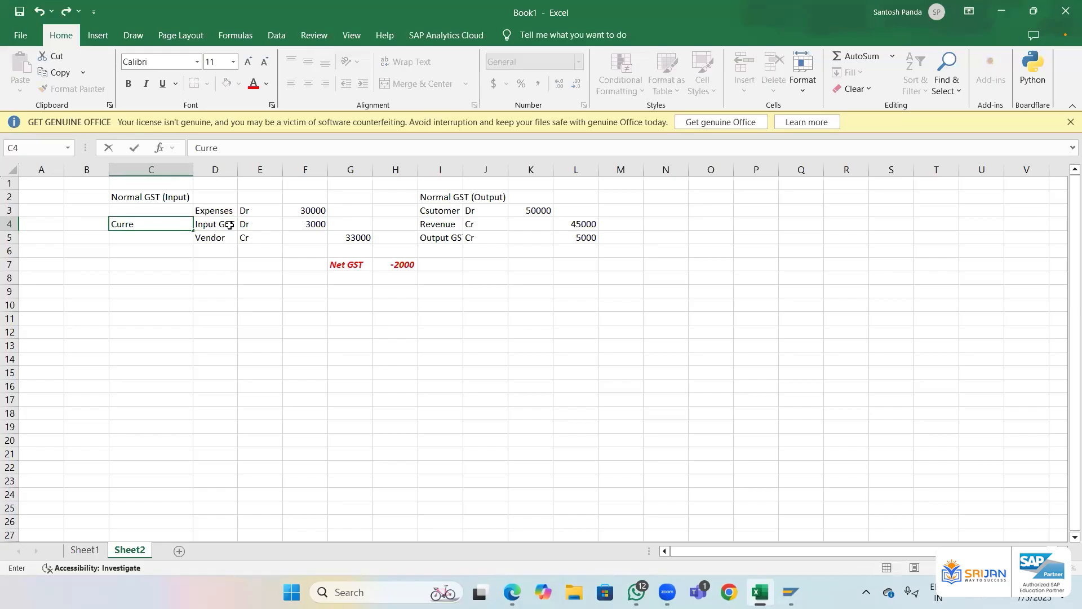
type("nt Asset")
key("Return")
key("Up")
- Widen column I to fit the Normal GST (Output) heading and the Output GST label
key("Right")
key("Right")
key("Right")
key("Right")
key("Right")
key("Right")
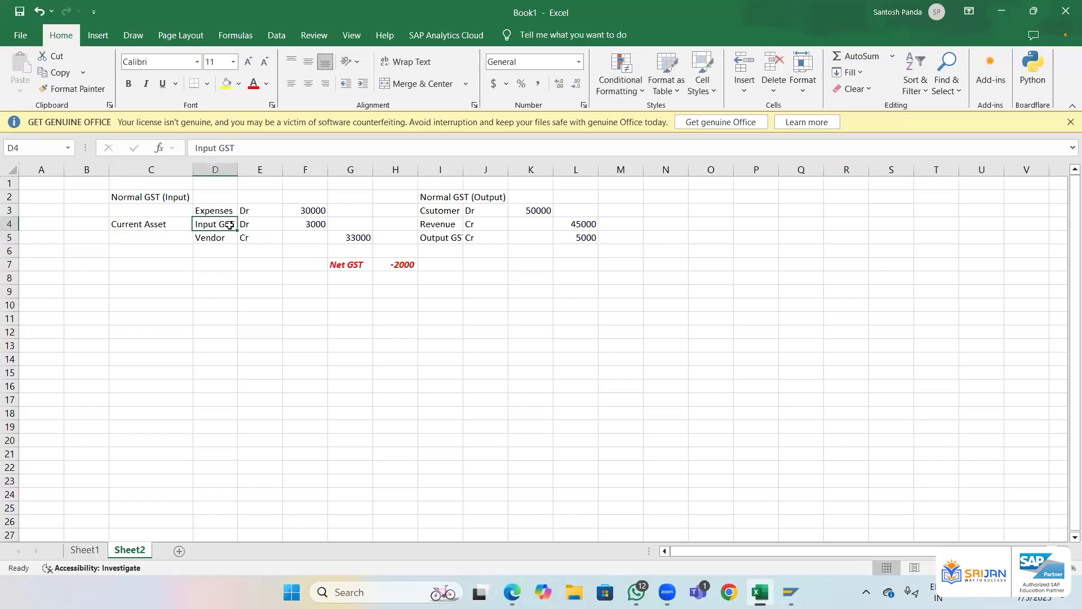
key("Down")
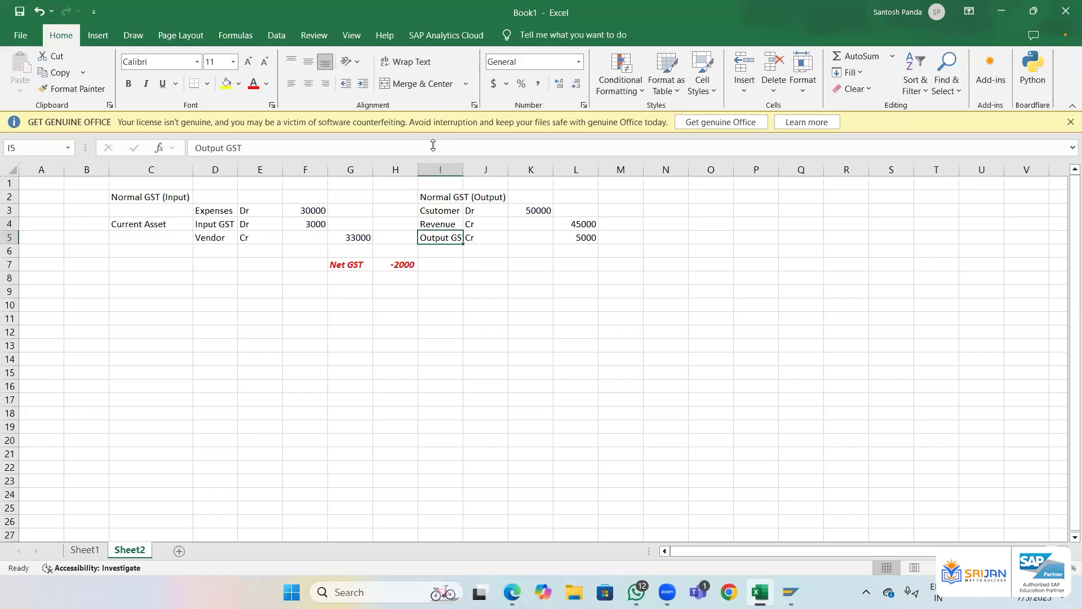
double_click(463, 168)
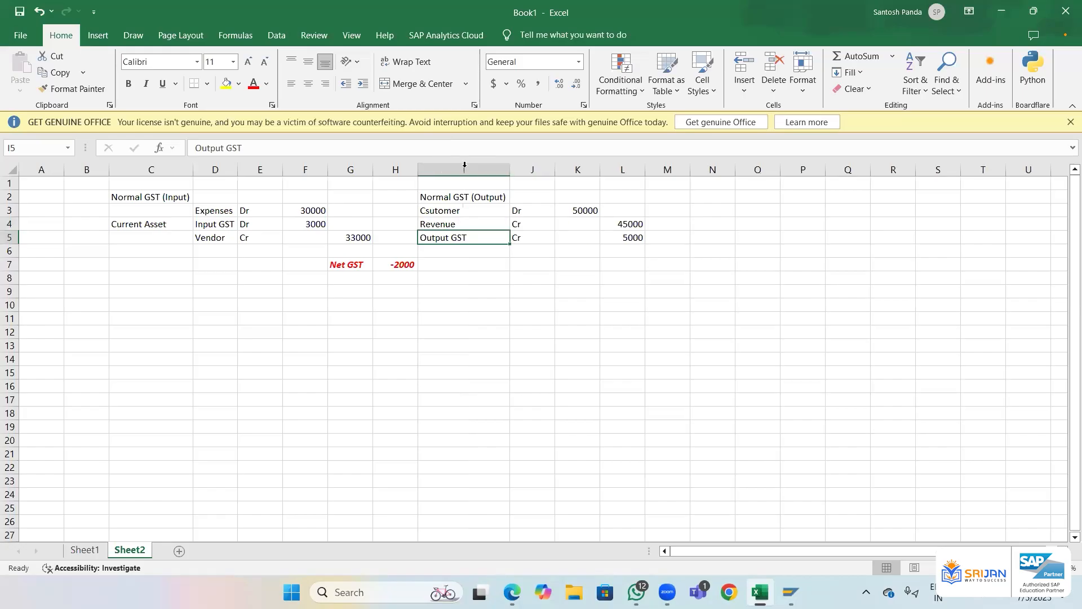
- Review the customer, revenue and output GST lines of the Normal GST (Output) entry
key("Left")
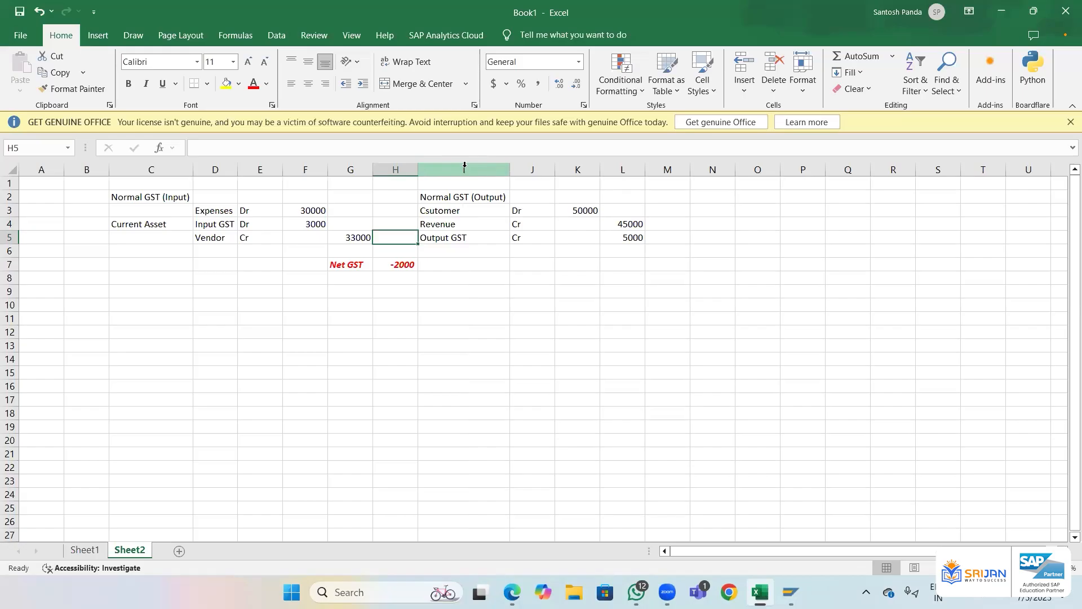
key("Up")
key("Up")
key("Right")
key("Right")
key("Right")
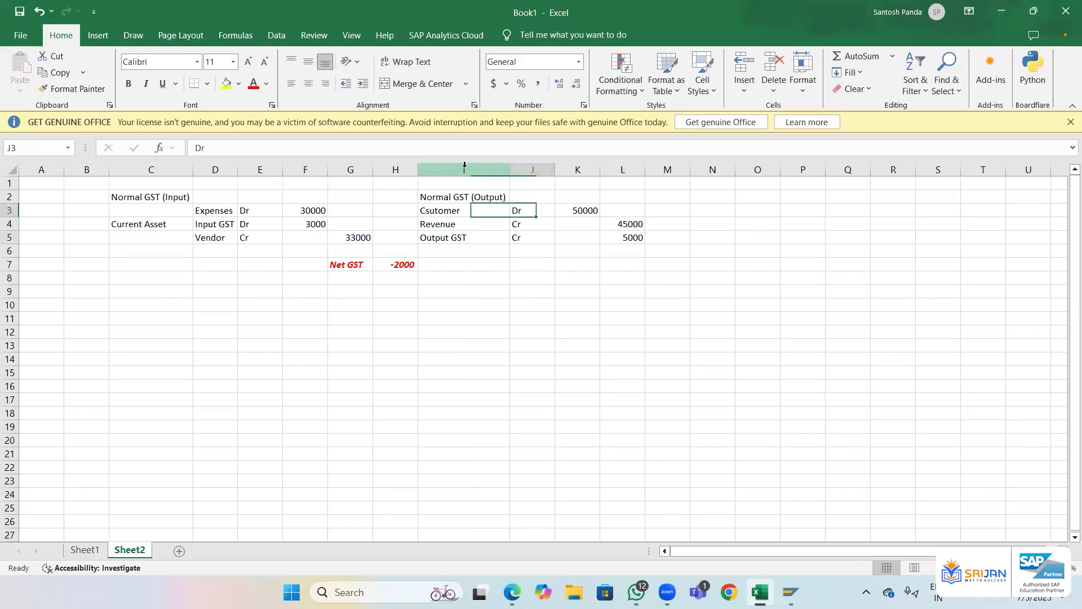
key("Down")
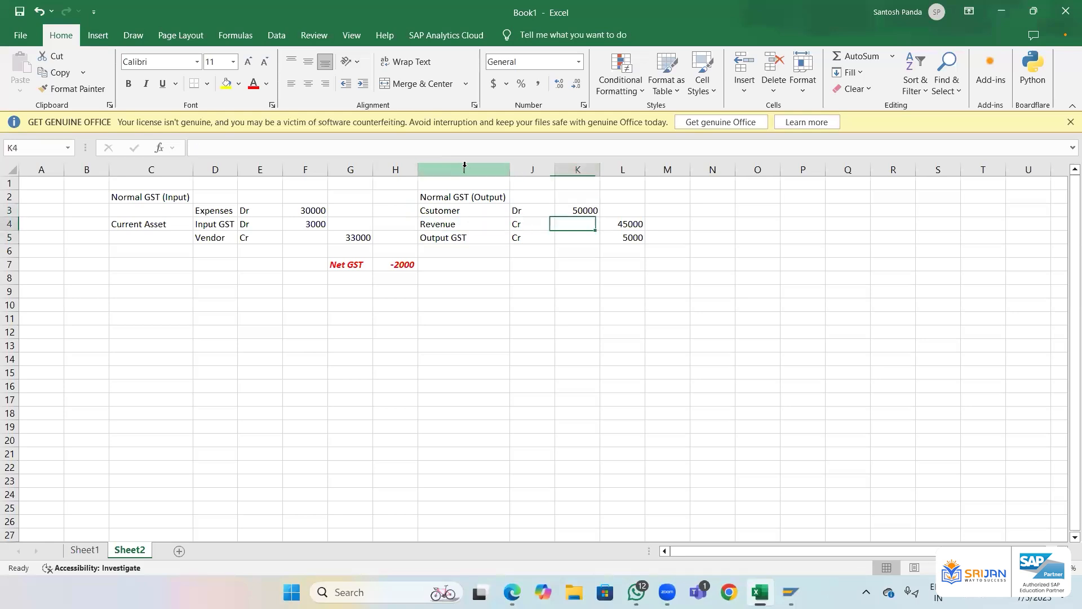
key("Right")
key("Down")
- Enter the label "Liability" in H5, beside the Output GST line
key("Left")
key("Left")
key("Left")
key("Left")
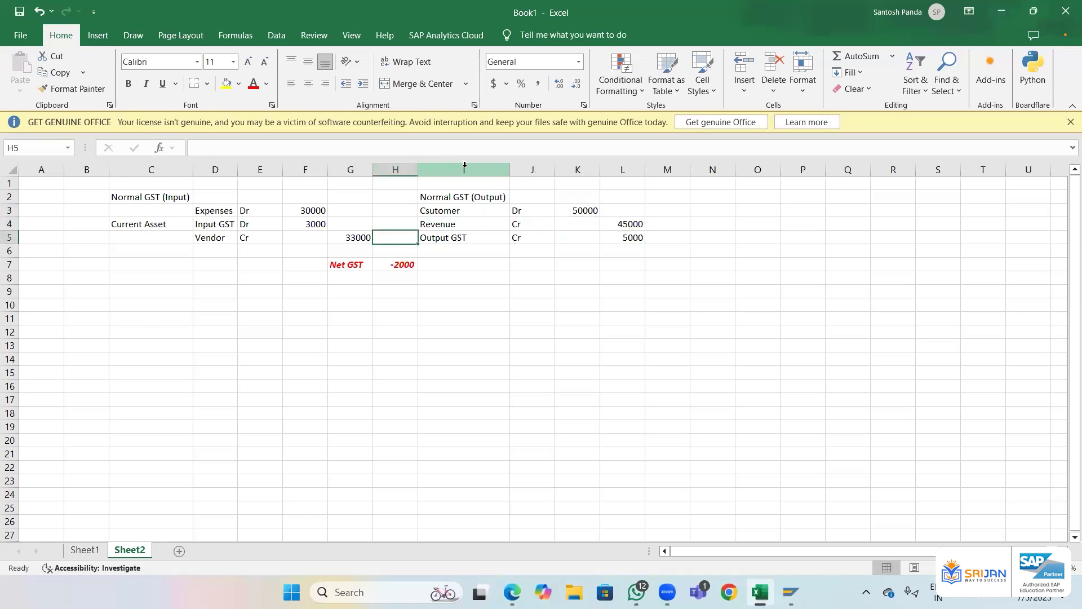
type("Liability")
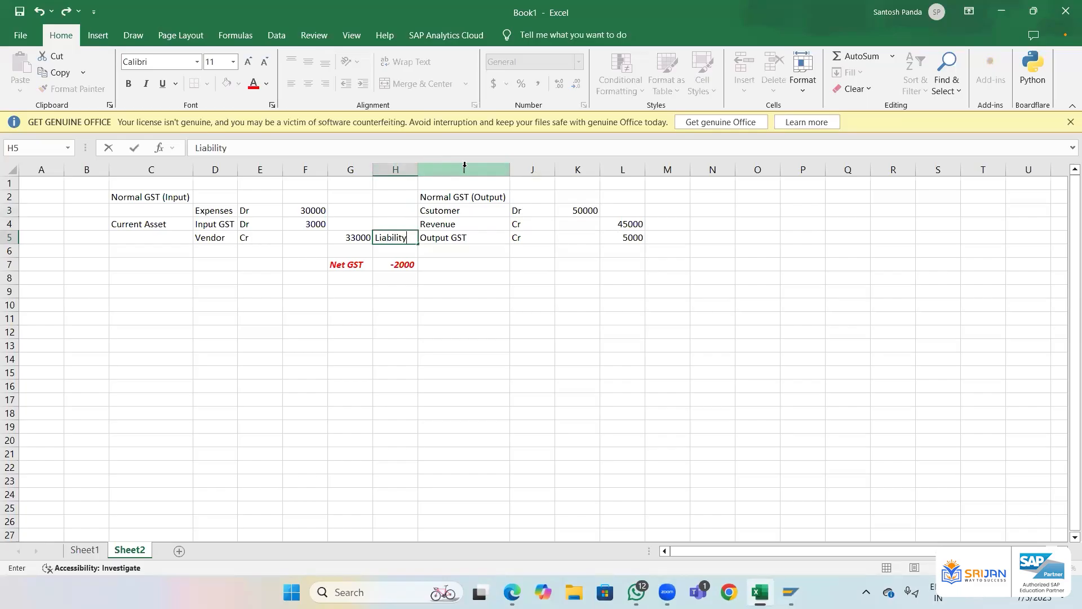
key("Return")
key("Up")
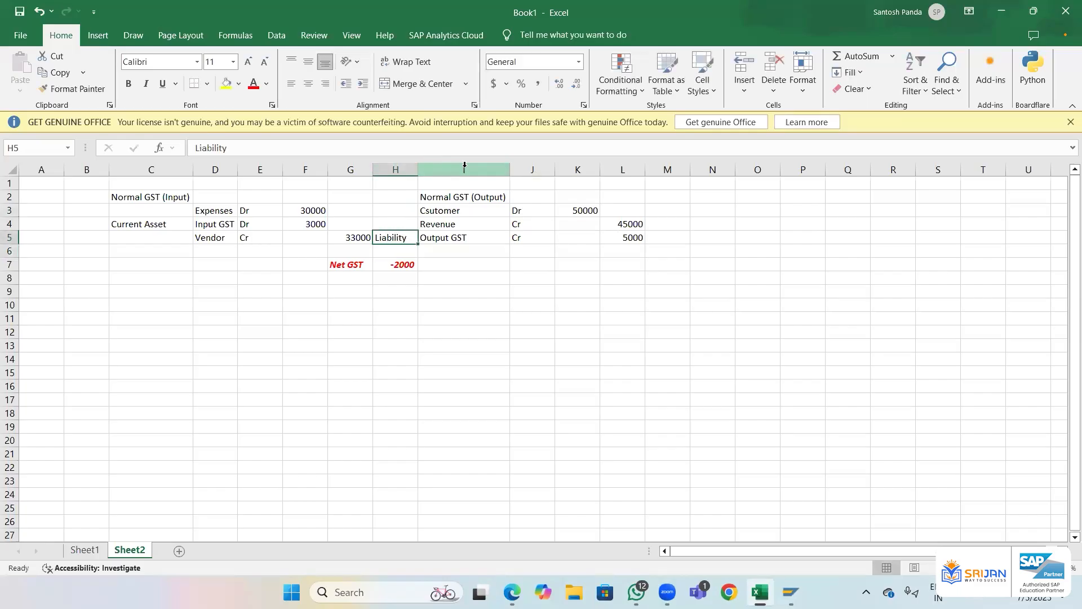
- Highlight the Liability label in H5 and the Current Asset label in C4 with yellow fill
left_click(182, 225, "ctrl")
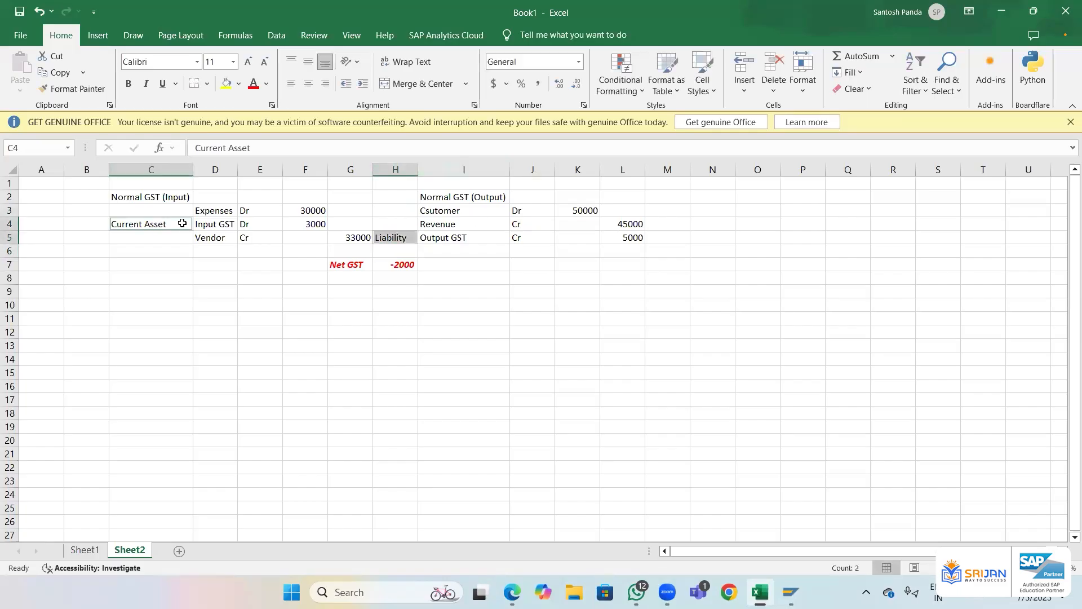
left_click(226, 83)
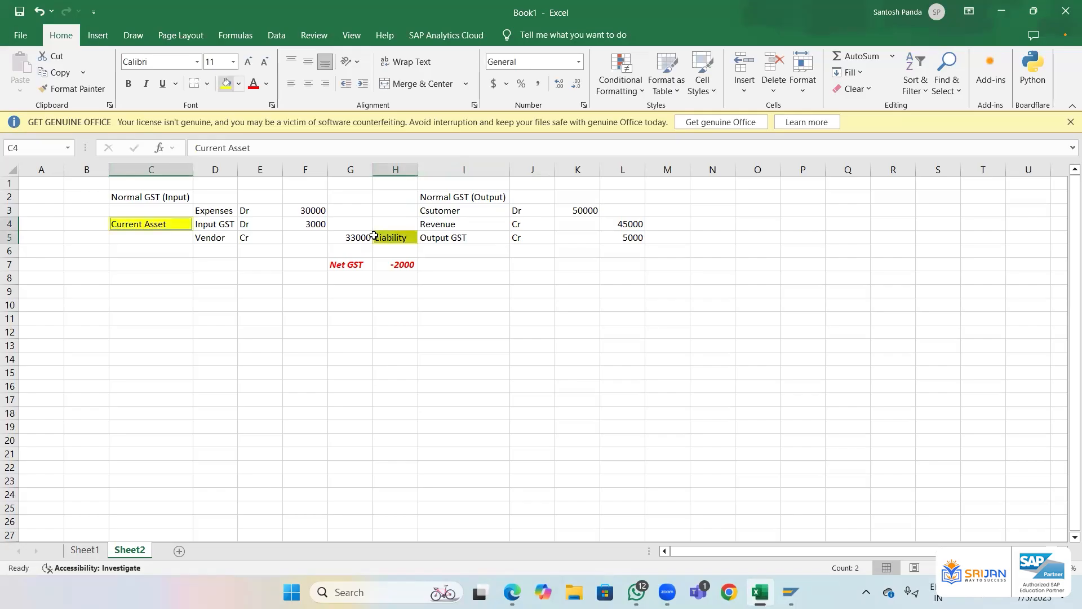
left_click(354, 268)
left_click(308, 226)
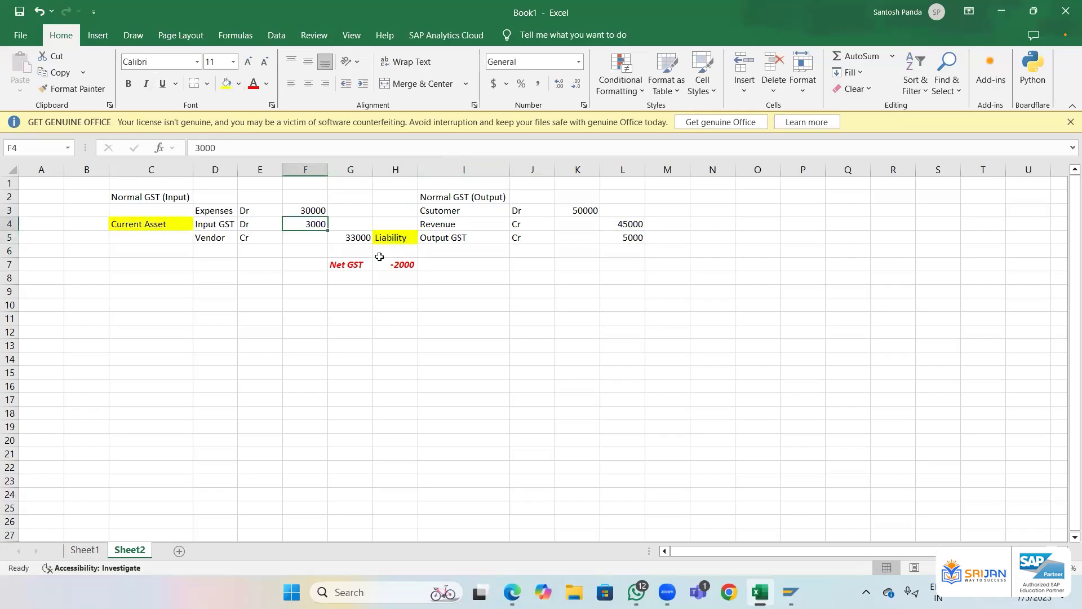
left_click(407, 265)
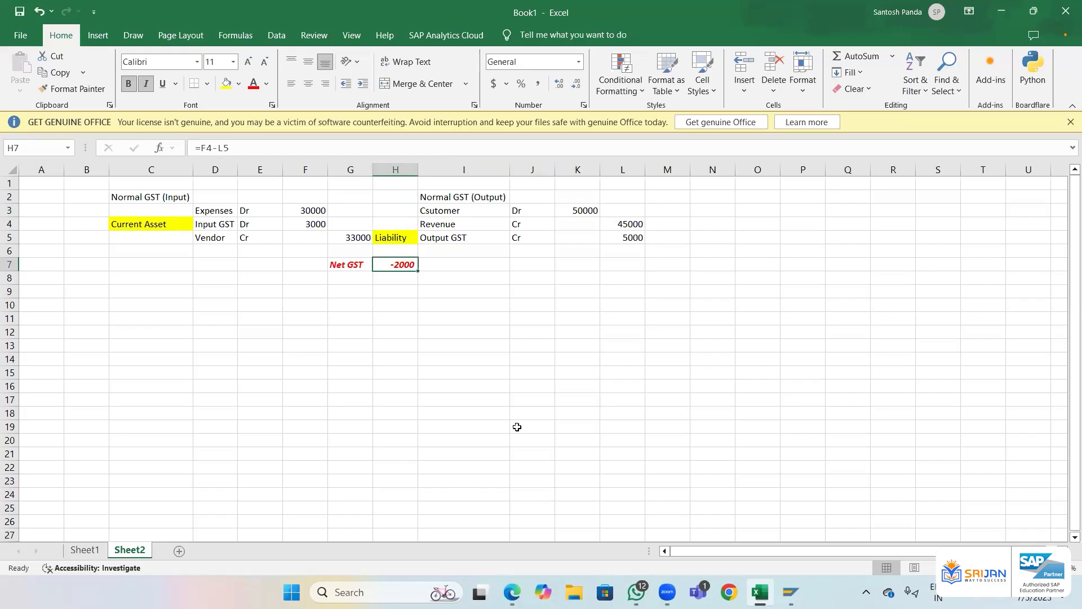
- Move the Normal GST (Input) heading from C2 to B2 and widen column B to fit it
key("Up")
key("Up")
key("Up")
key("Up")
key("Up")
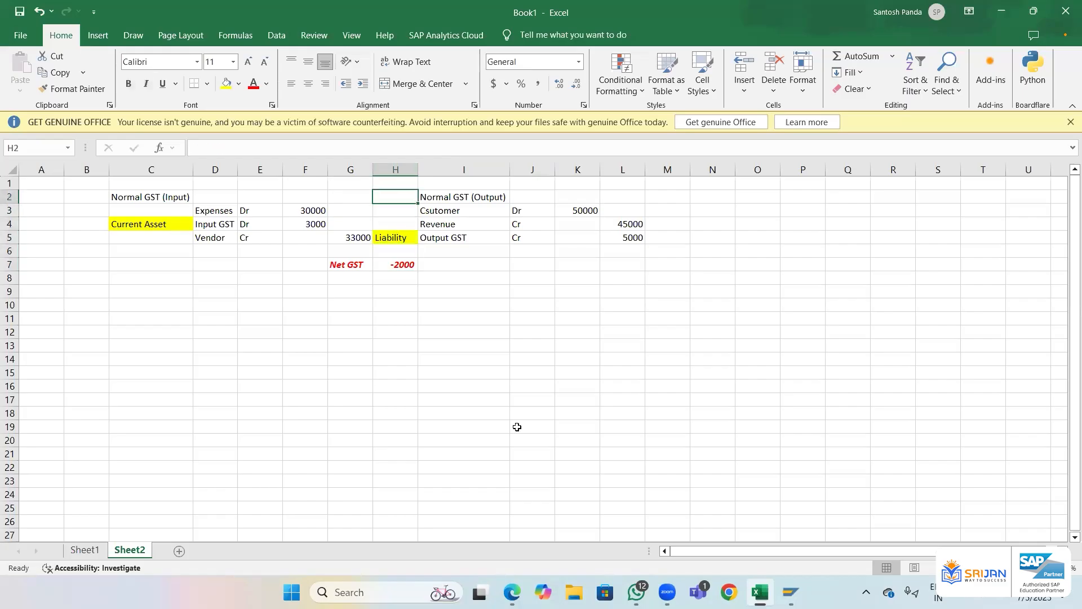
key("Left")
key("Left")
key("Left")
key("Left")
key("Left")
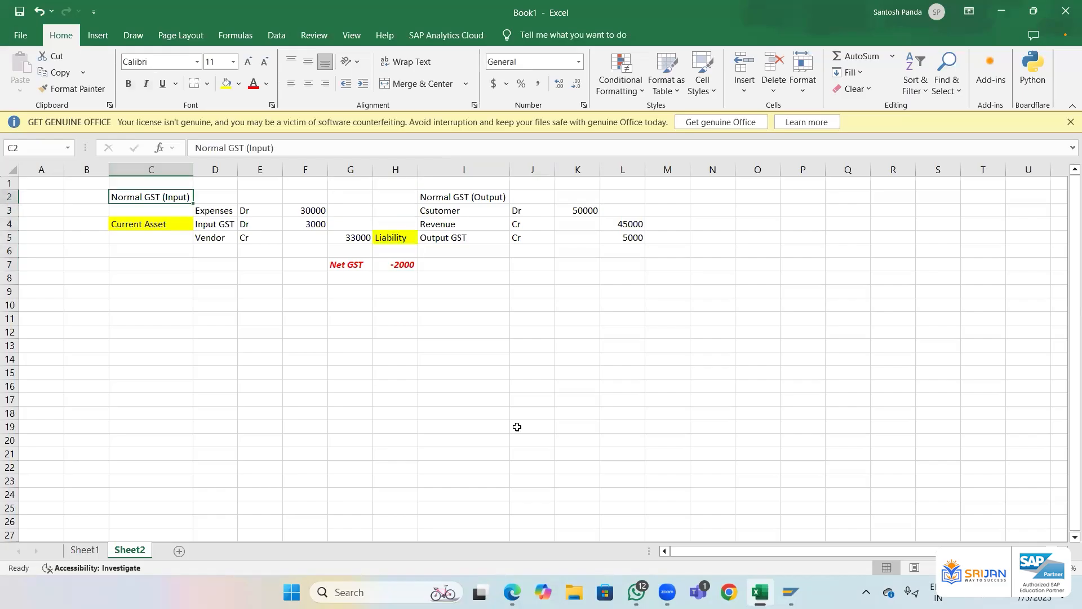
key("ctrl+x")
key("Left")
key("ctrl+v")
left_click_drag(110, 164, 148, 164)
- Move the Normal GST (Input) heading from B2 back to C2
key("ctrl+x")
key("Right")
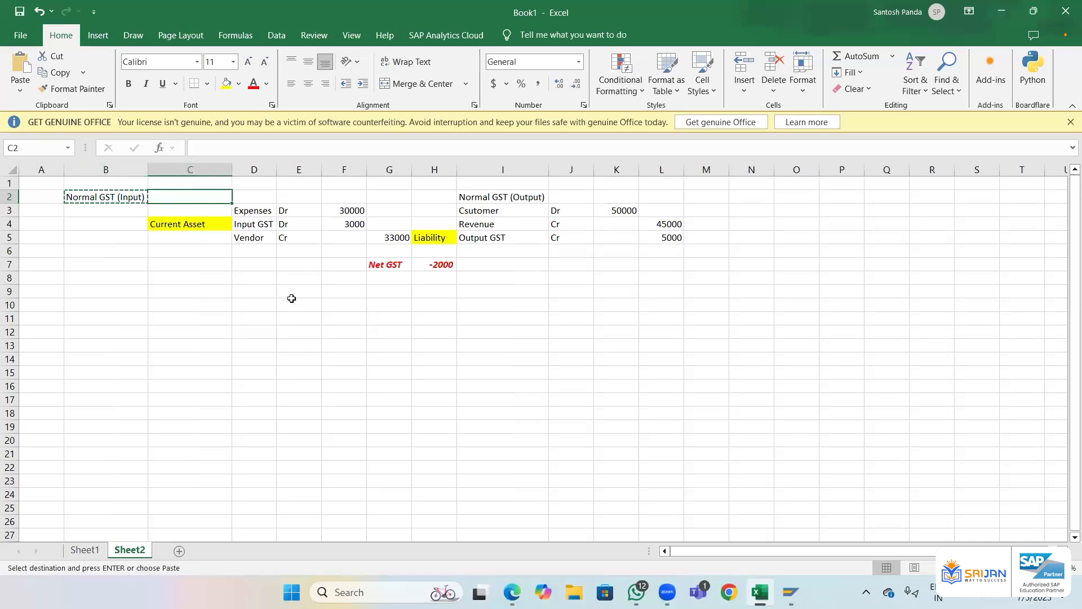
key("ctrl+v")
- Enter the heading "Reverse Charge Mechanism (RCM)" in C9, below the normal GST entries
key("Down")
key("Down")
key("Down")
key("Down")
key("Down")
key("Down")
key("Down")
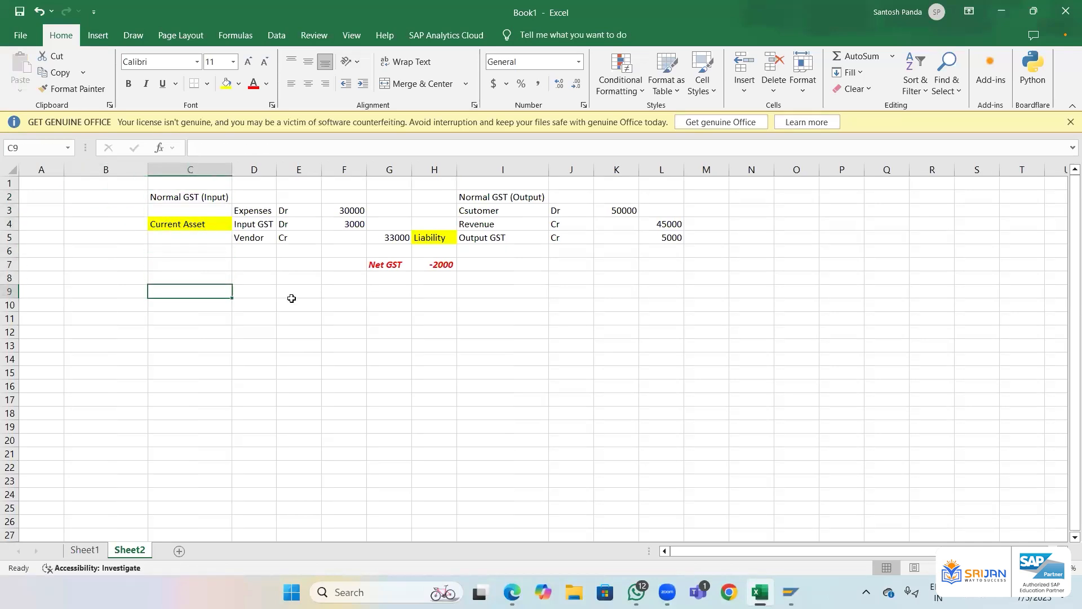
type("Reve")
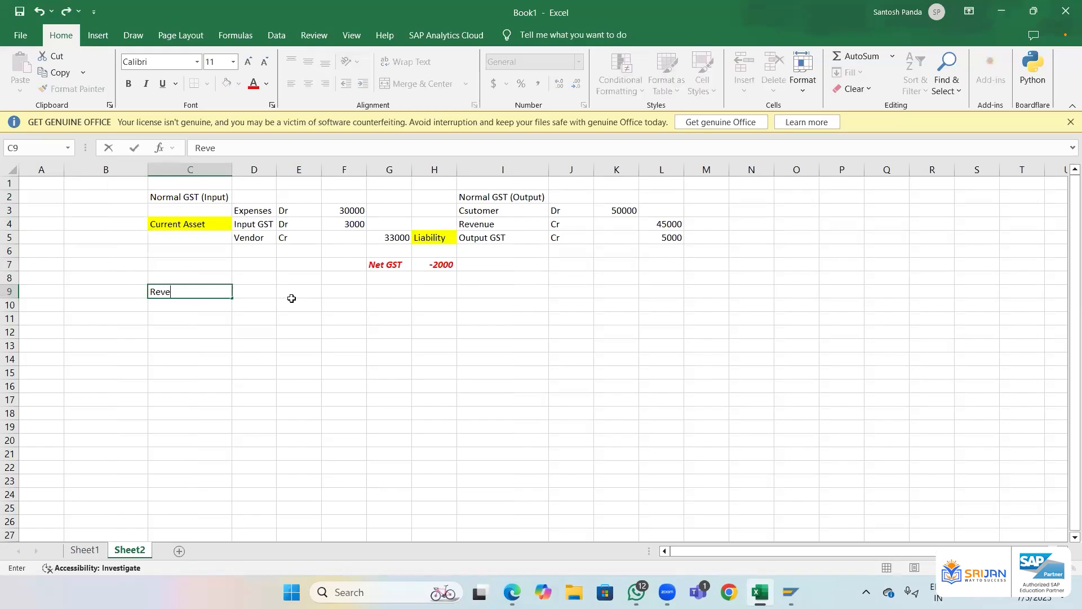
type("rse Charge Mecha")
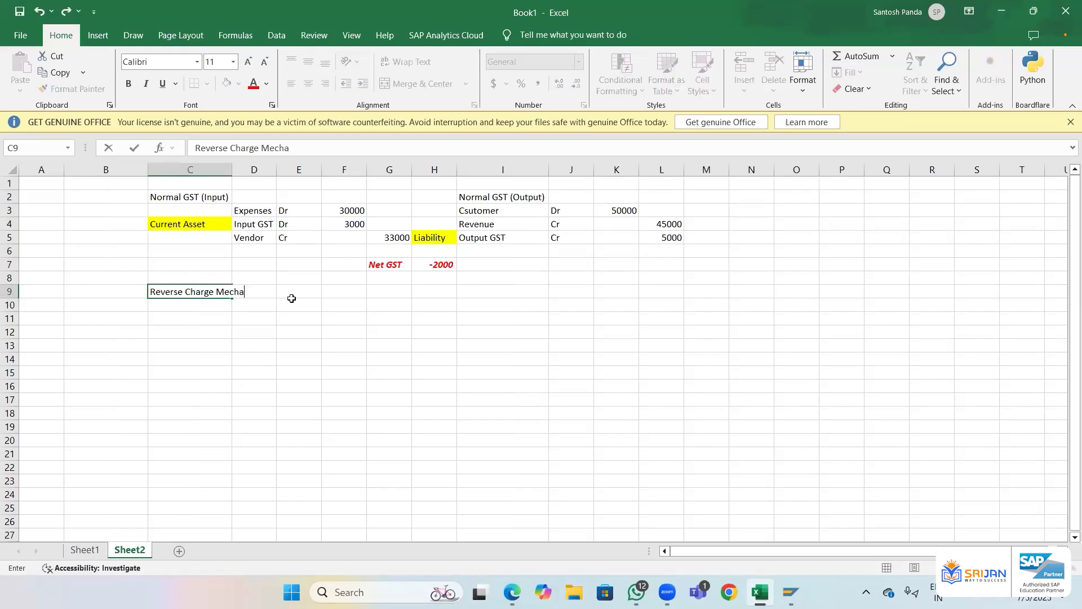
type("nism (RCM)")
key("Return")
key("Up")
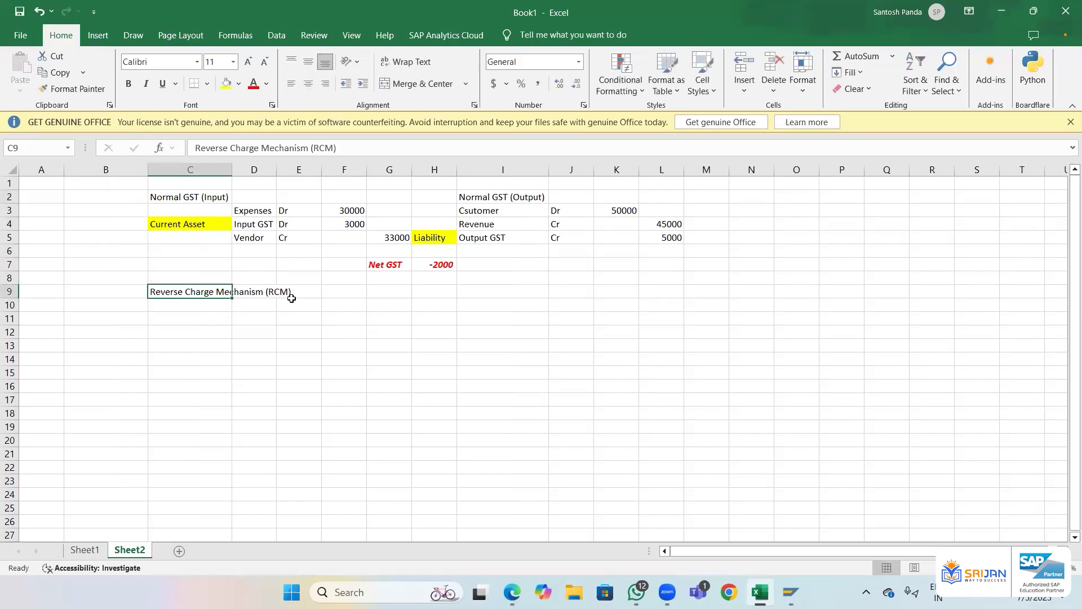
- Make the Reverse Charge Mechanism heading bold italic and widen column C to fit it
key("ctrl+b")
key("ctrl+i")
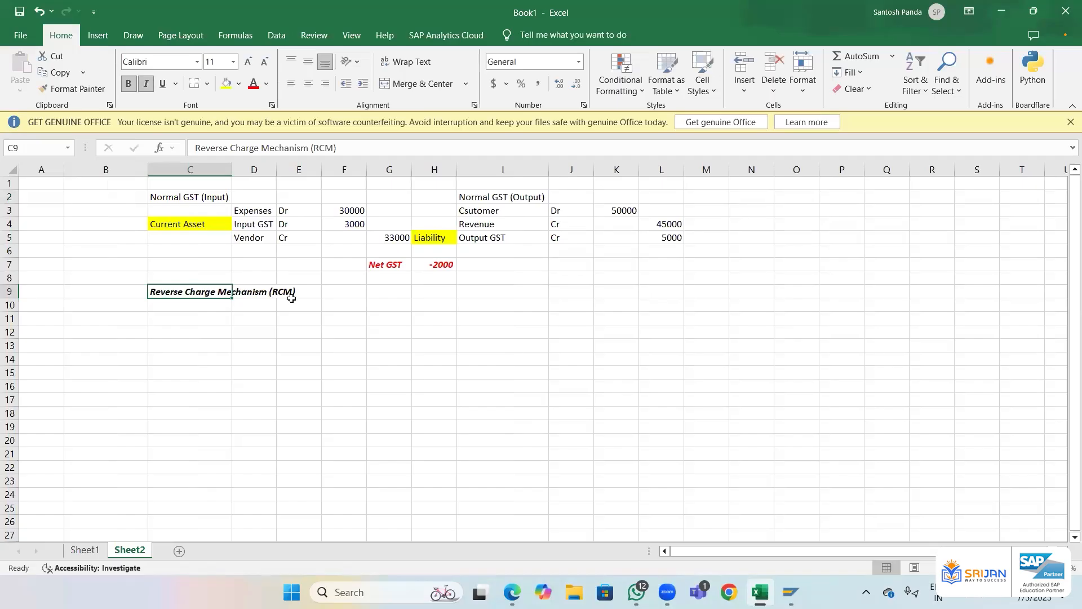
double_click(232, 166)
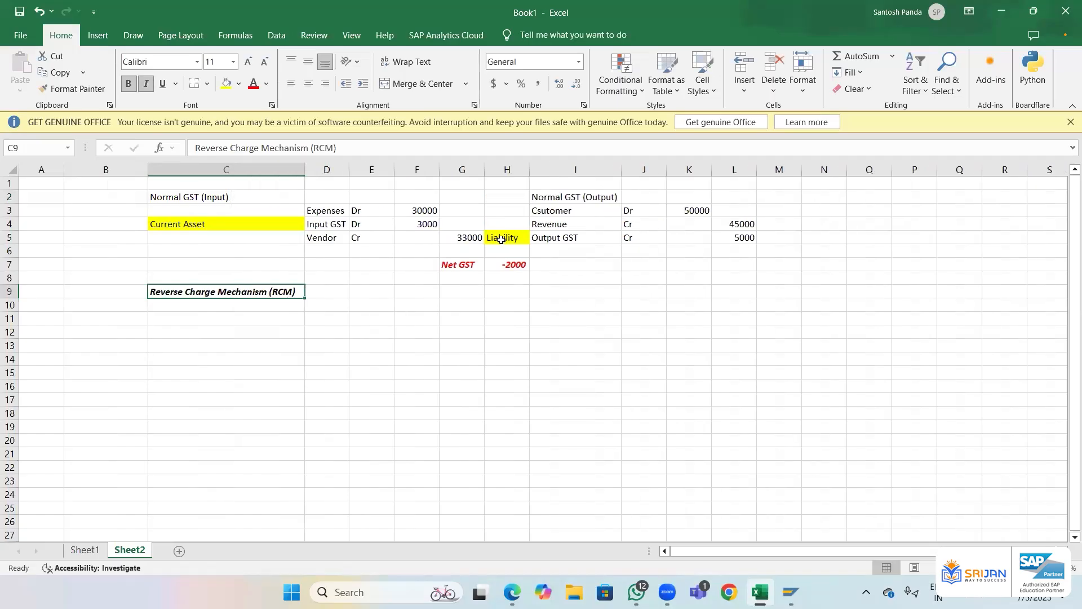
left_click(572, 197)
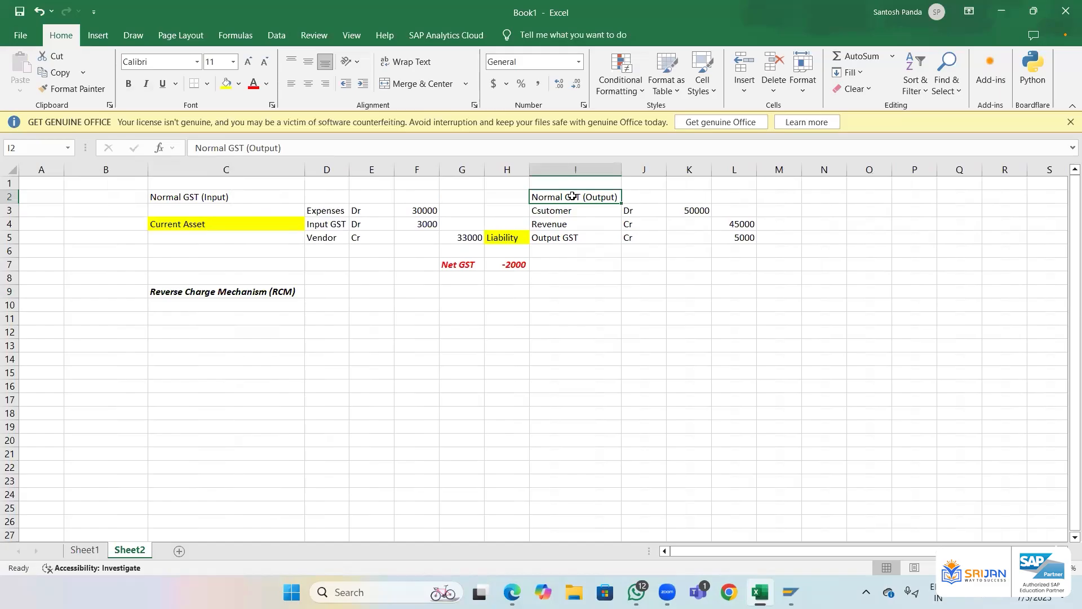
key("Left")
key("Left")
key("Left")
key("Left")
key("Left")
key("Left")
key("ctrl+Down")
key("ctrl+Down")
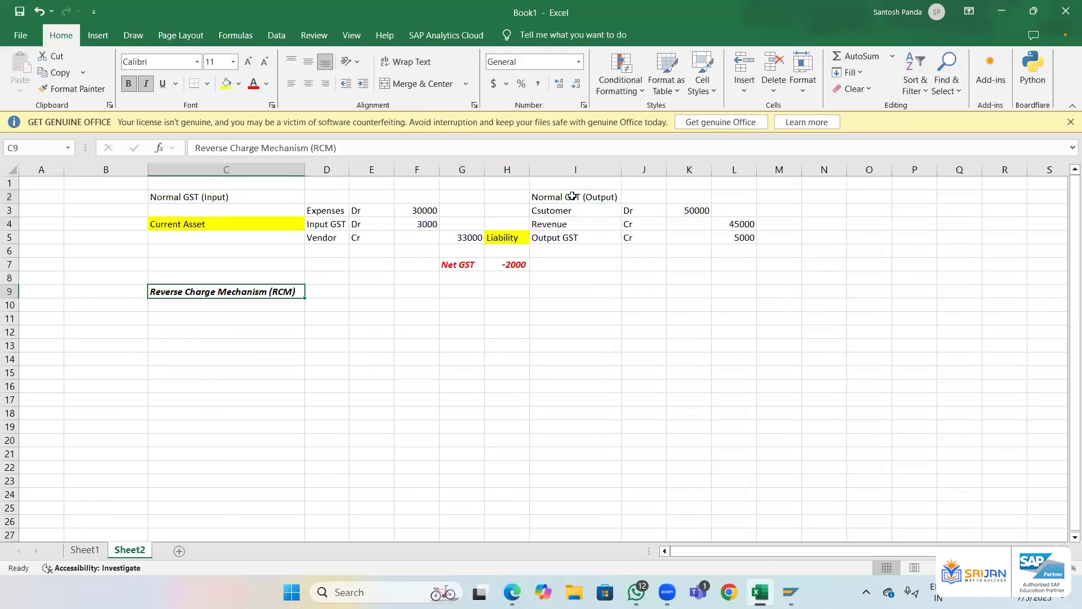
key("Down")
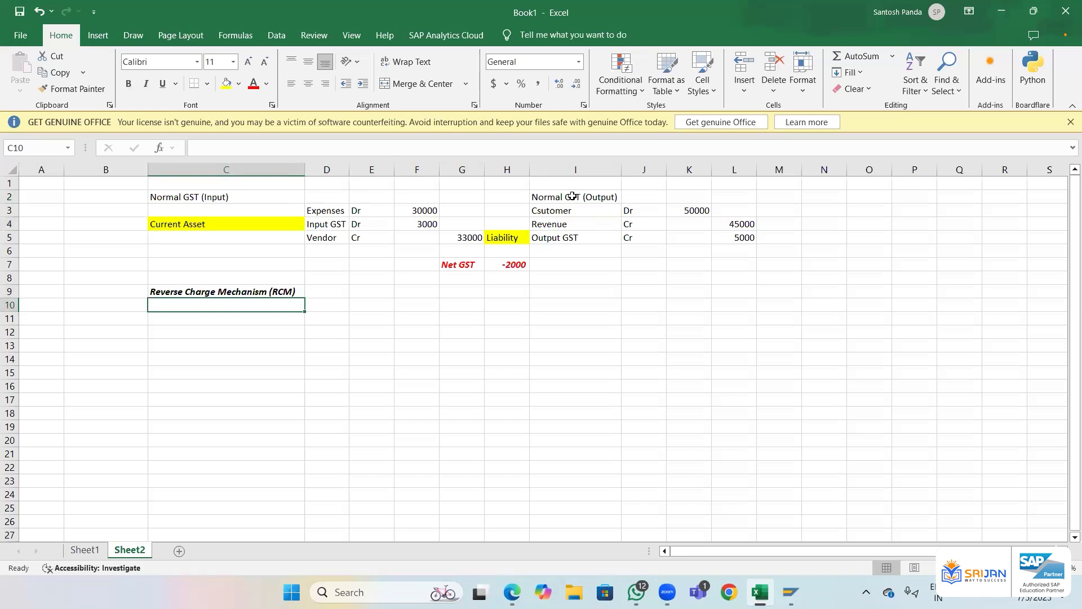
type("*")
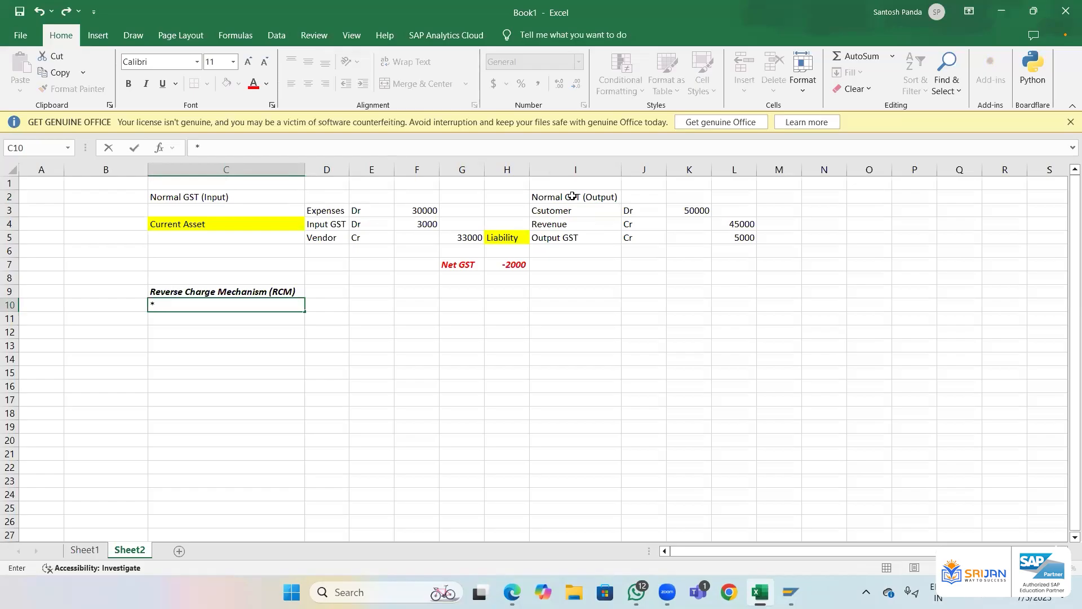
key("Escape")
- Review the expense, input GST and vendor lines of the Normal GST (Input) entry
key("Up")
key("Up")
key("Up")
key("Up")
key("Up")
key("Up")
key("Up")
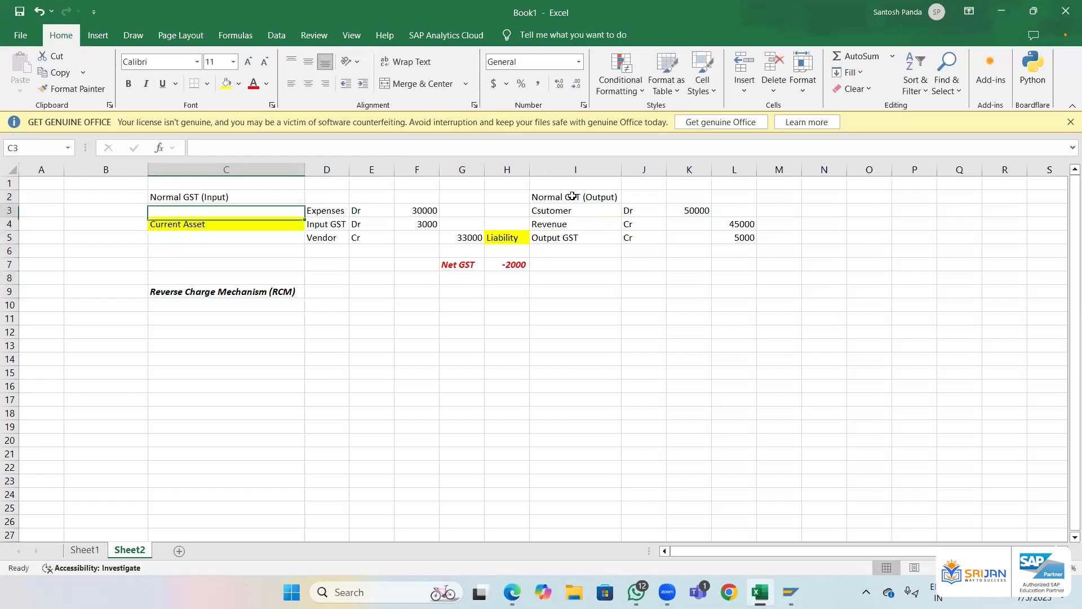
key("Right")
key("Down")
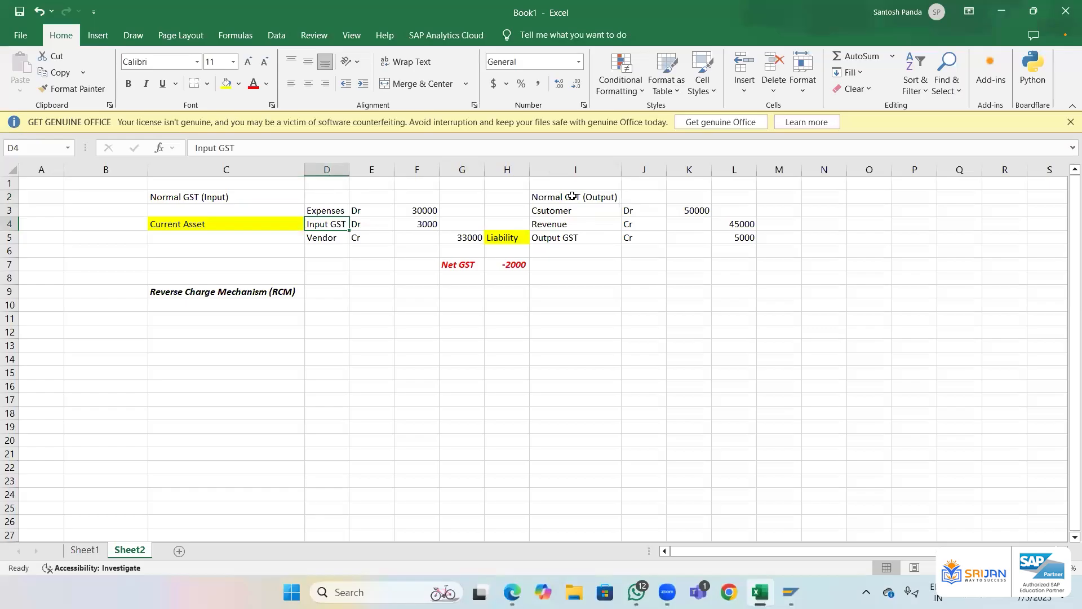
key("Down")
key("Right")
key("Right")
key("Right")
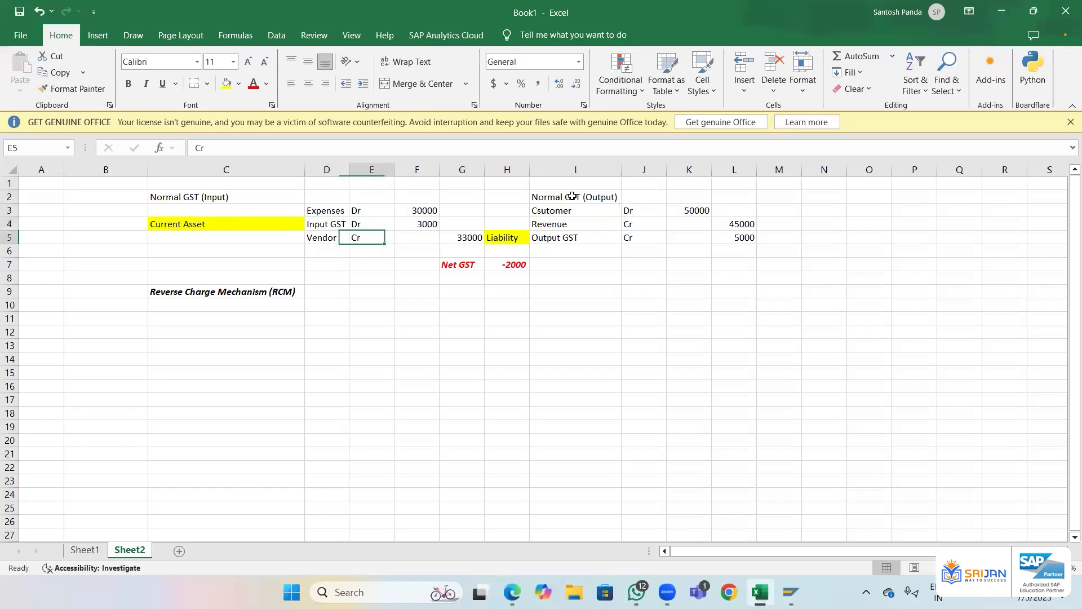
key("Up")
key("Left")
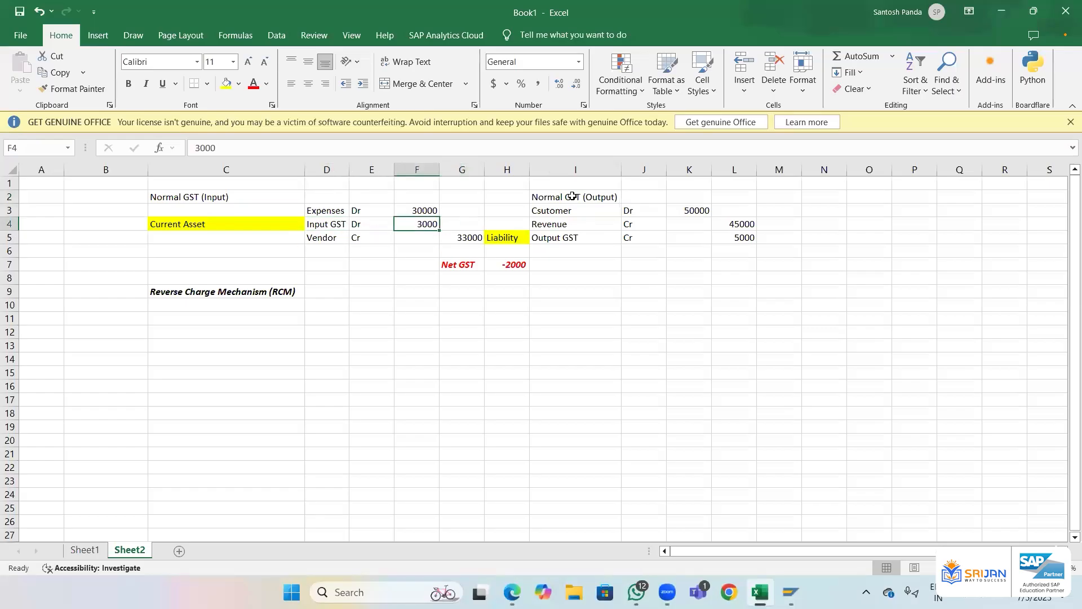
key("Left")
key("Left")
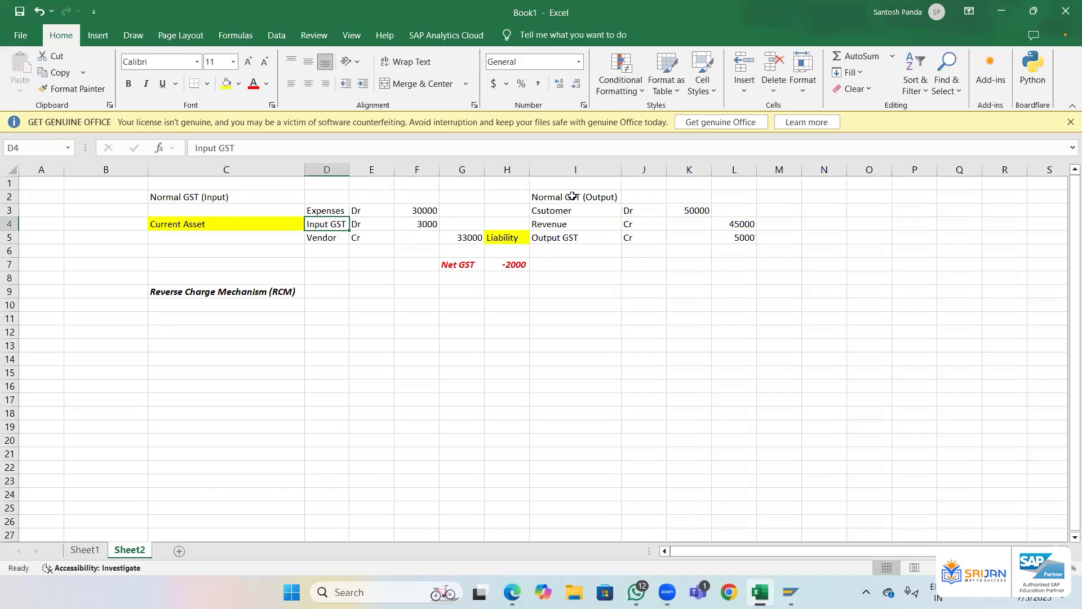
- Examine the vendor credit line of the Normal GST (Input) entry, including its amount formula
key("Down")
key("Right")
key("Right")
key("Right")
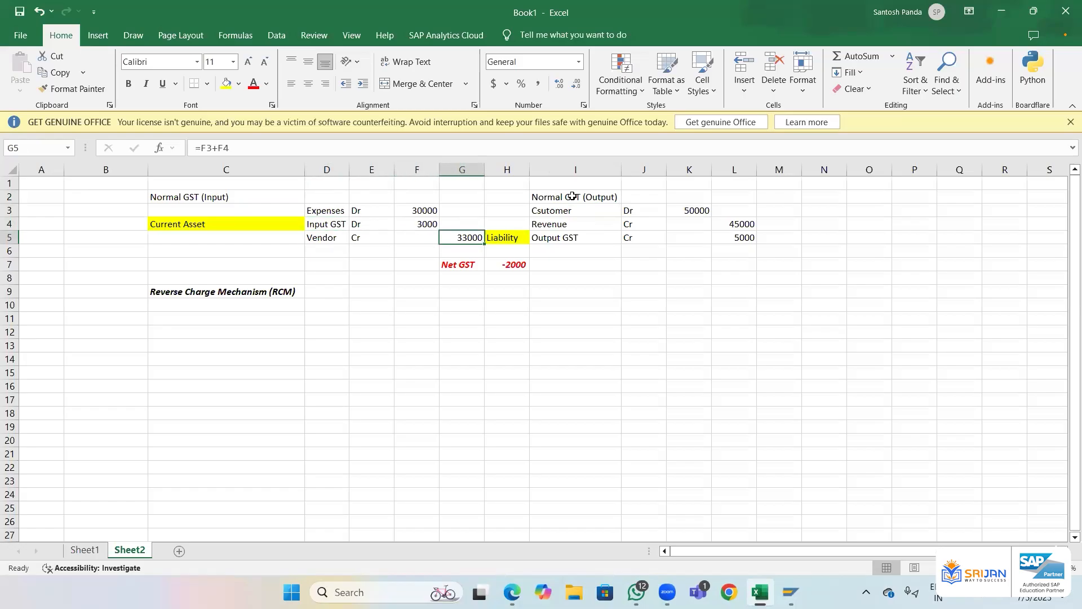
key("shift+Left")
key("shift+Left")
key("shift+Left")
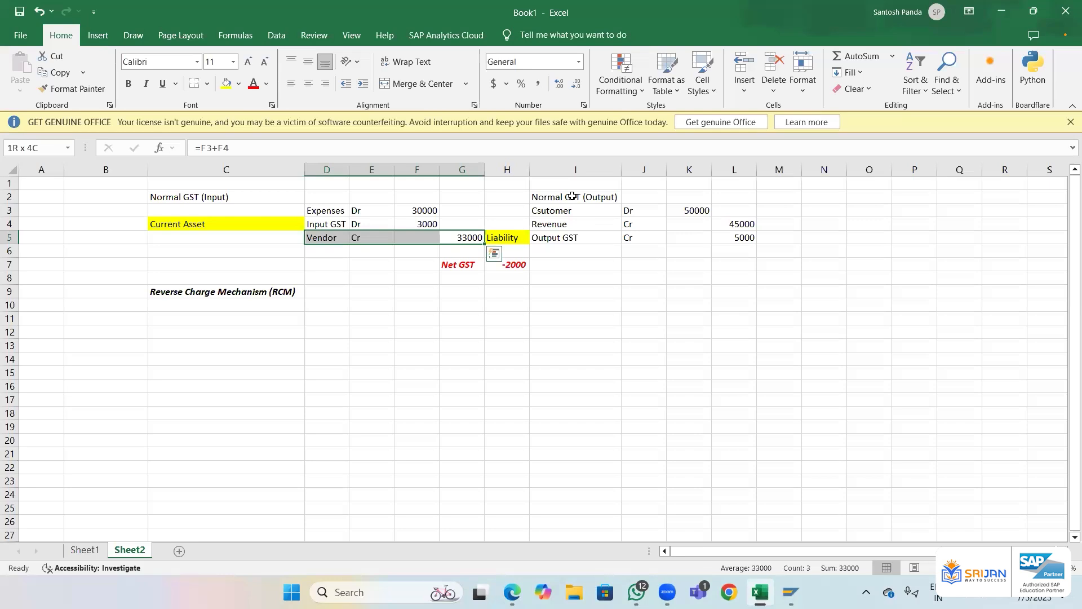
- Try replacing the Expenses label in D3 with "Stock" and undo the replacement
key("Up")
key("Up")
key("Left")
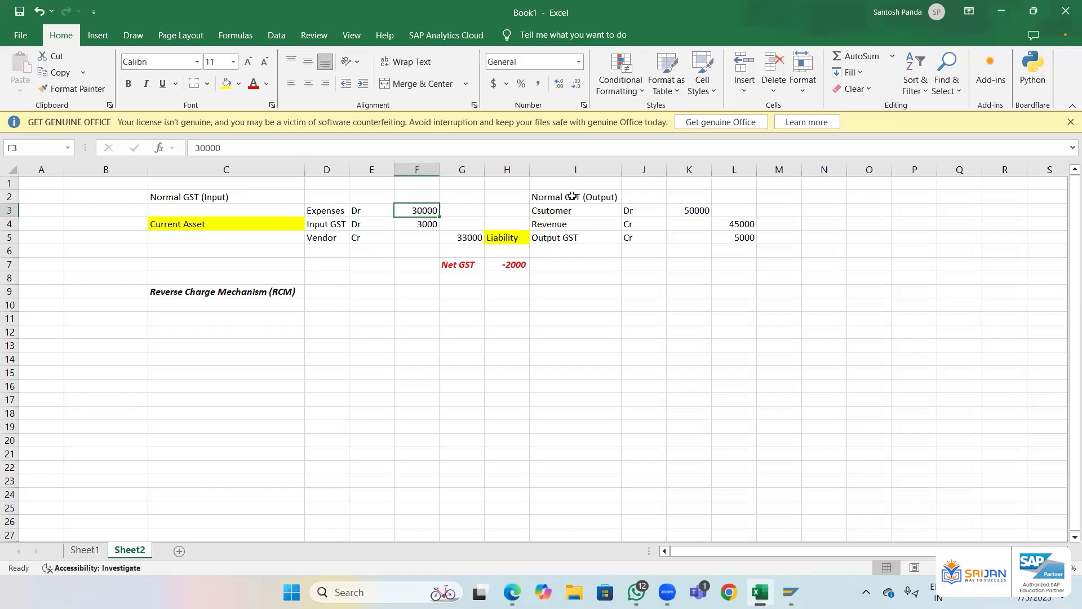
key("Left")
key("Left")
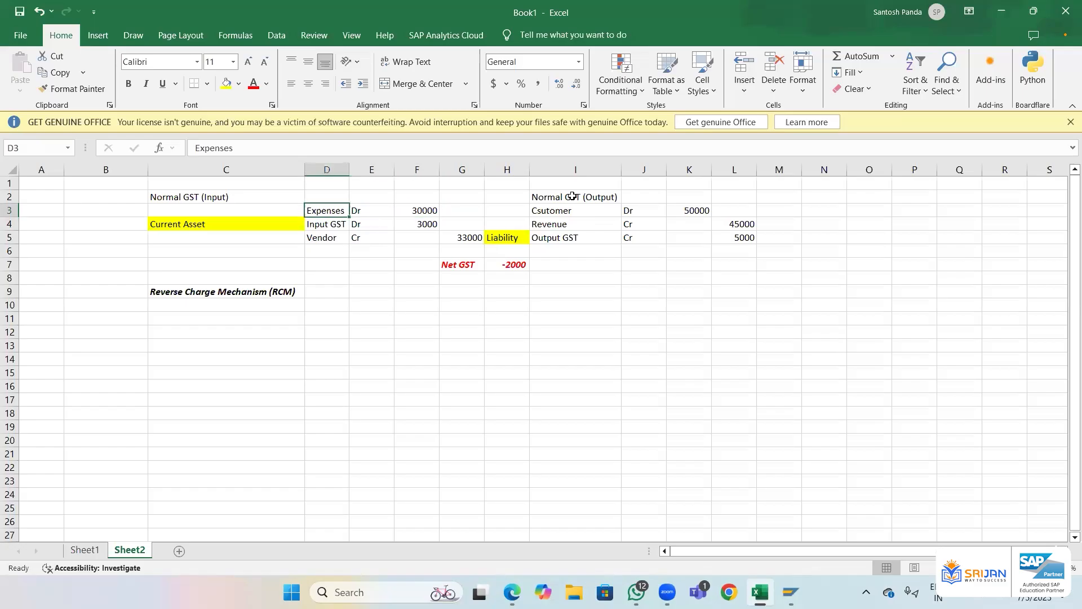
type("Stock")
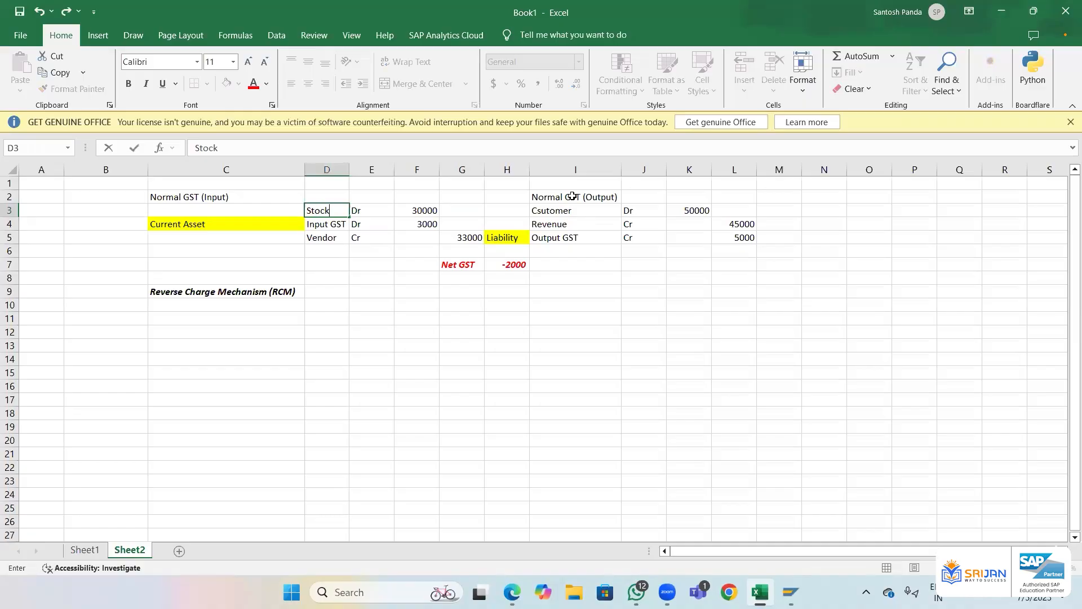
key("Return")
key("Up")
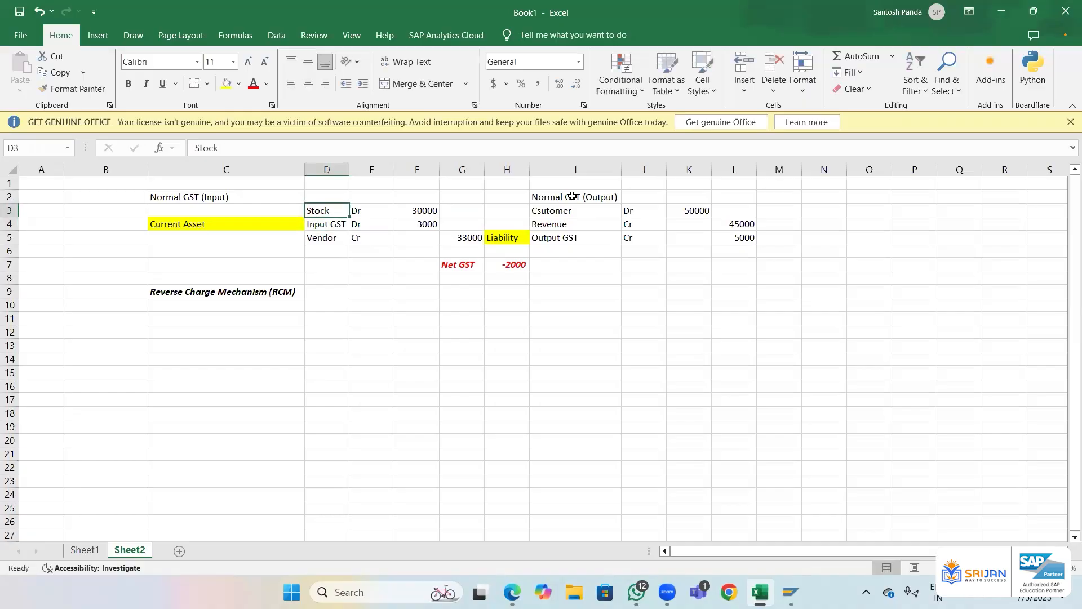
key("shift+Right")
key("shift+Right")
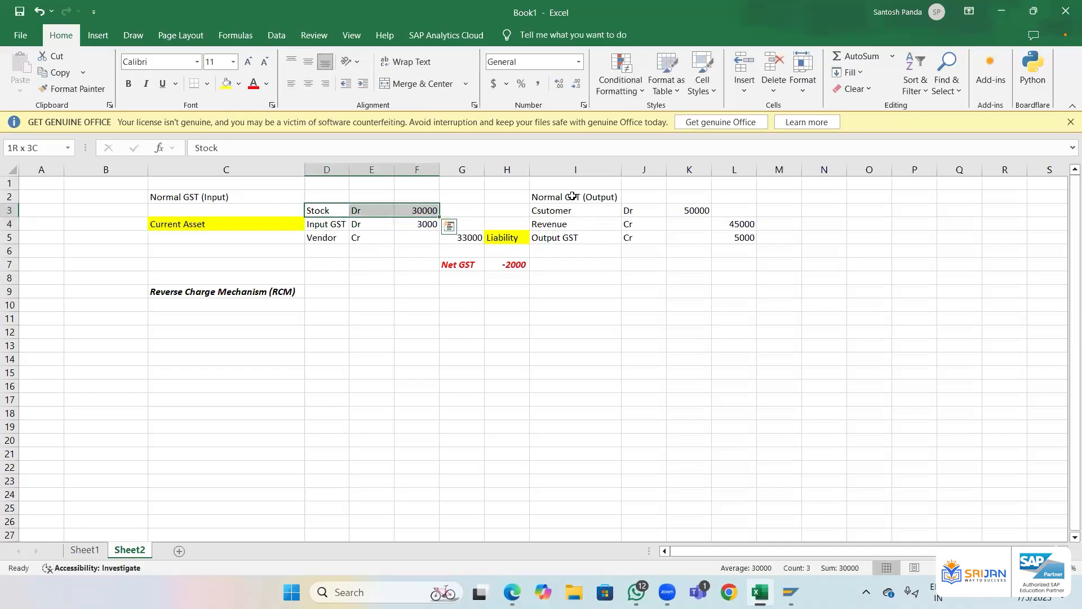
key("ctrl+z")
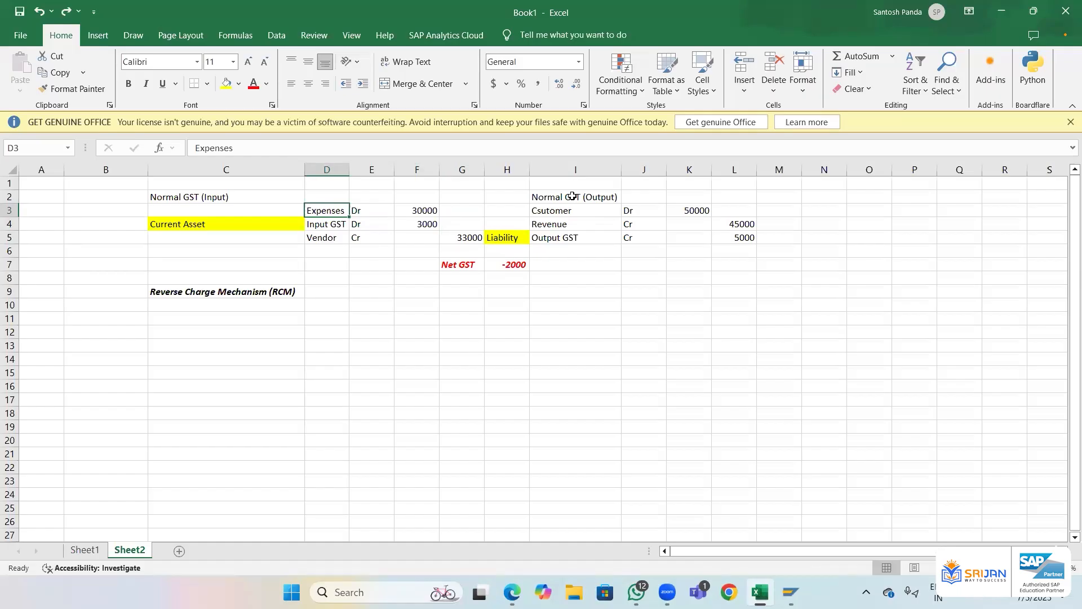
- Review the whole Normal GST (Input) entry, and examine its input GST and vendor lines individually
key("shift+Right")
key("shift+Right")
key("shift+Right")
key("shift+Down")
key("shift+Down")
key("shift+Down")
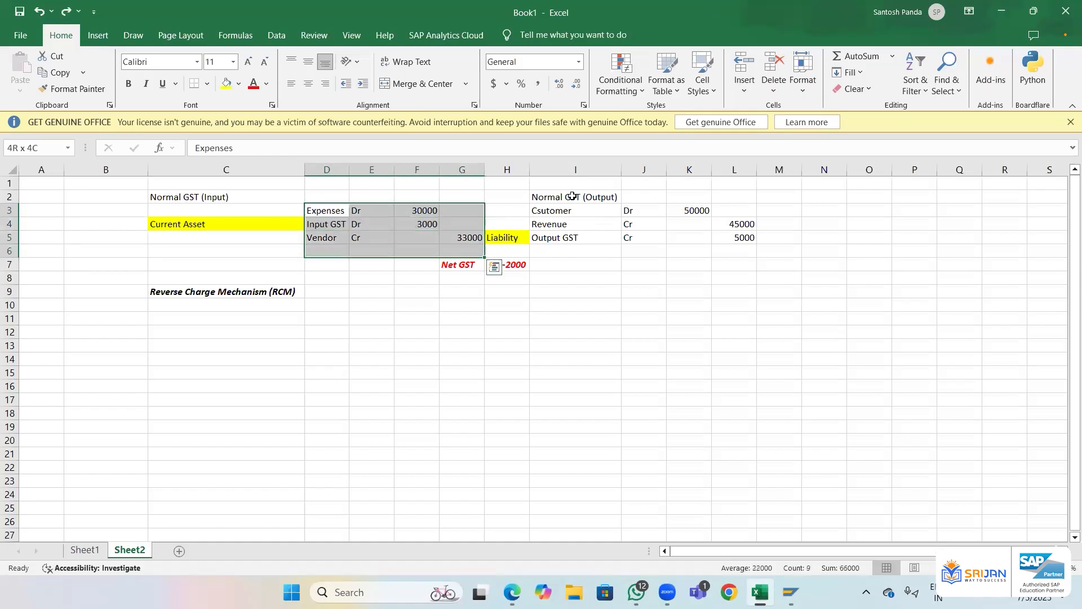
key("Up")
key("Down")
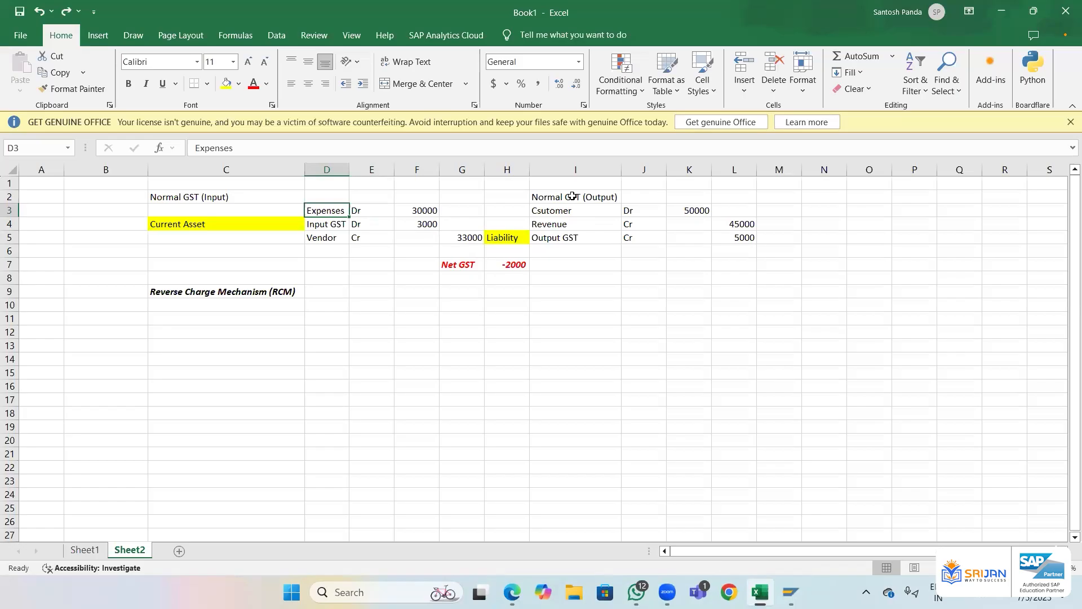
key("Down")
key("shift+Right")
key("shift+Right")
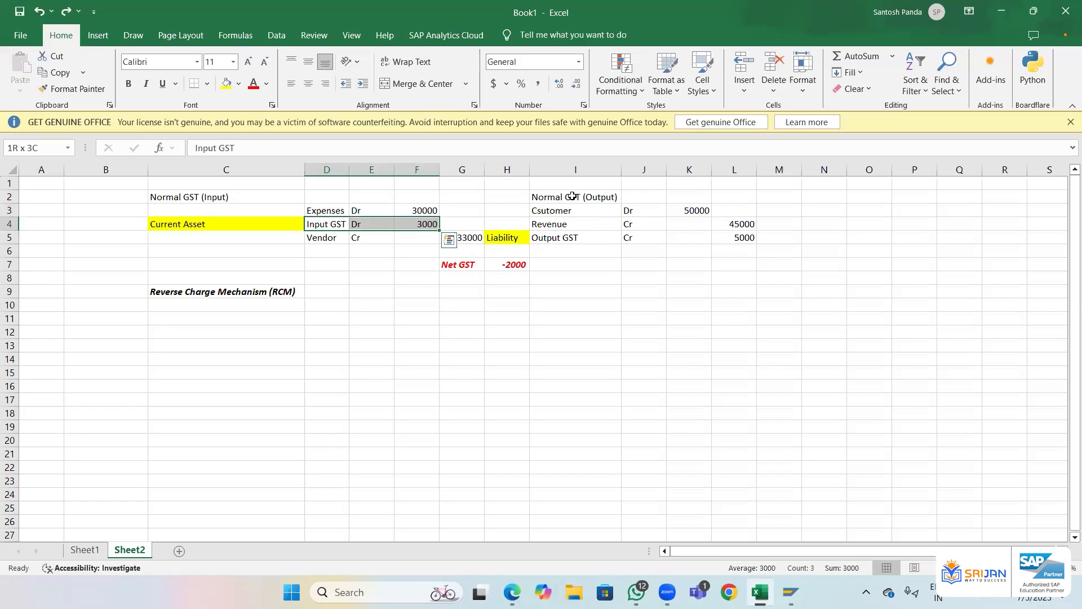
key("Down")
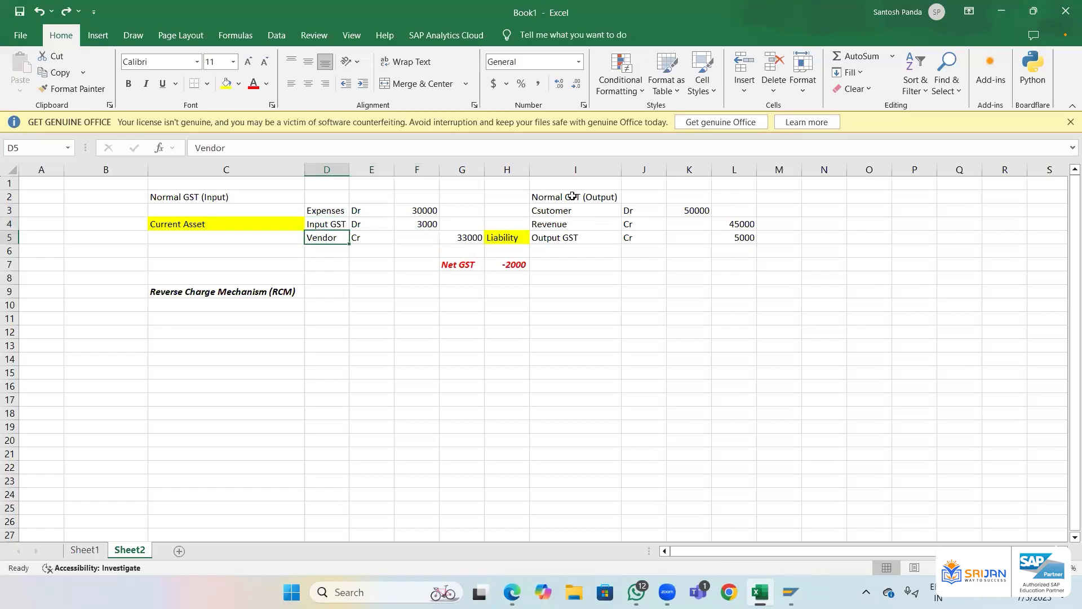
key("shift+Right")
key("shift+Right")
key("shift+Right")
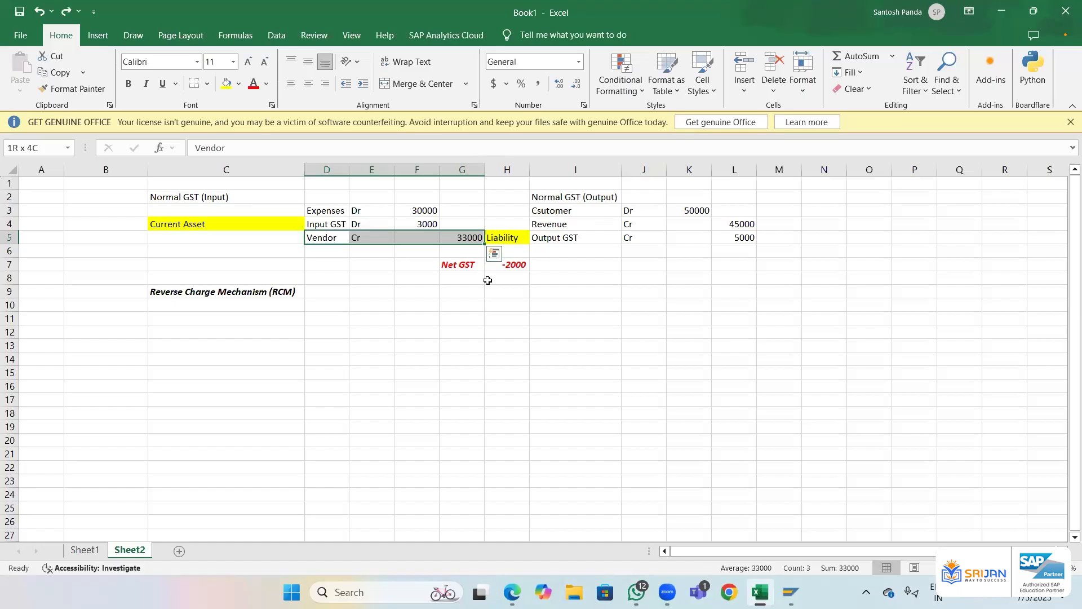
- Enter the heading "Registered Vendor Category" in C1, above the normal GST entries
key("Up")
key("Up")
key("Up")
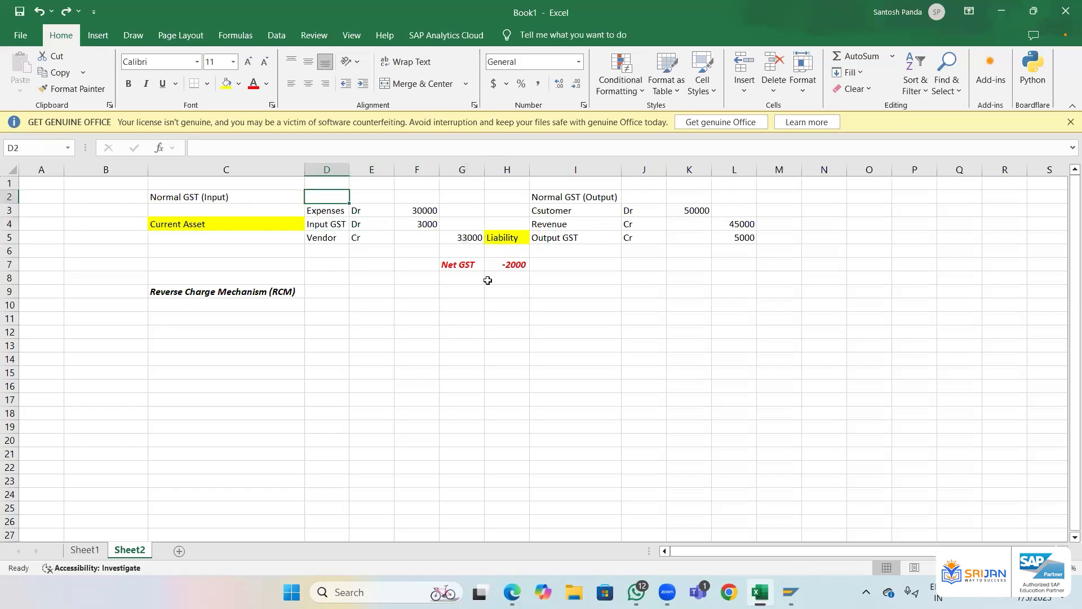
key("Up")
key("Left")
type("Registered")
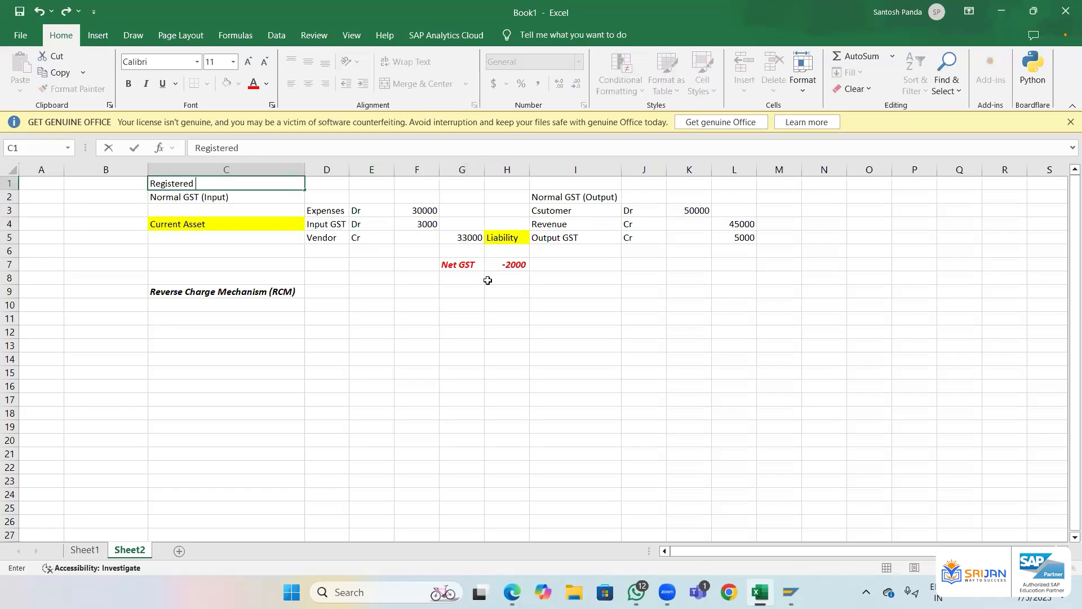
type(" Vendor Category")
key("Return")
- Merge and center the Registered Vendor Category heading across C1:L1
key("Up")
key("shift+Right")
key("shift+Right")
key("shift+Right")
key("shift+Right")
key("shift+Right")
key("shift+Right")
key("shift+Right")
key("shift+Right")
key("shift+Right")
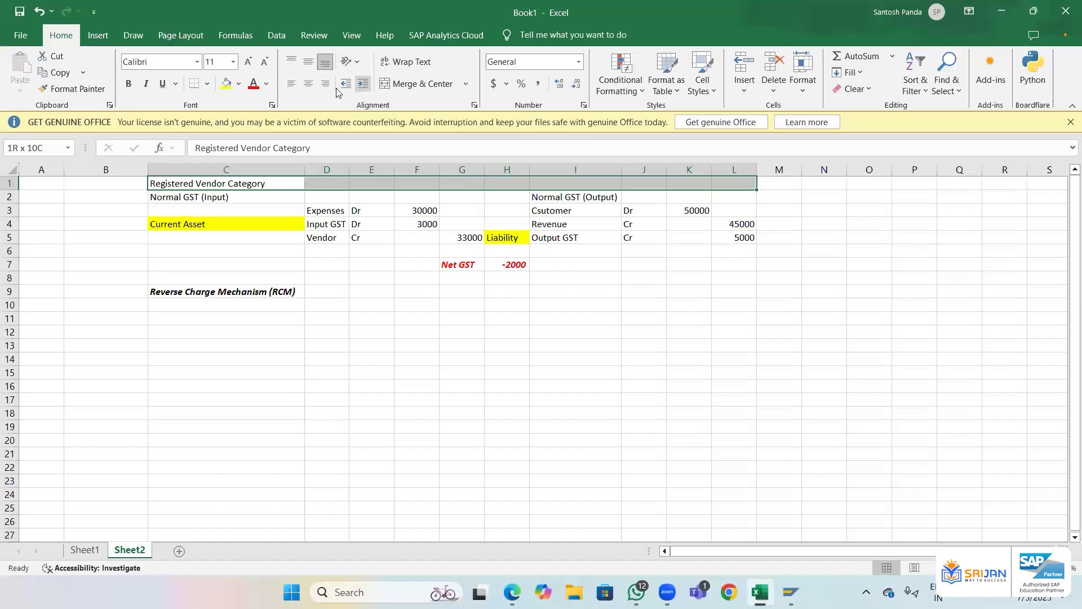
left_click(398, 85)
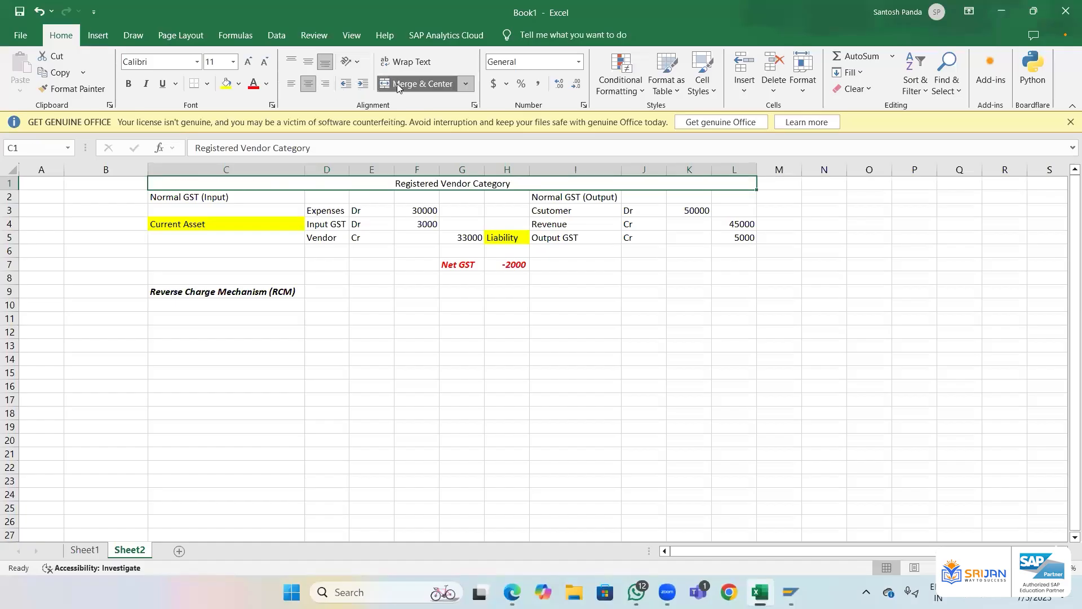
- Make the Registered Vendor Category heading bold italic and give it a light gold fill
key("ctrl+b")
key("ctrl+i")
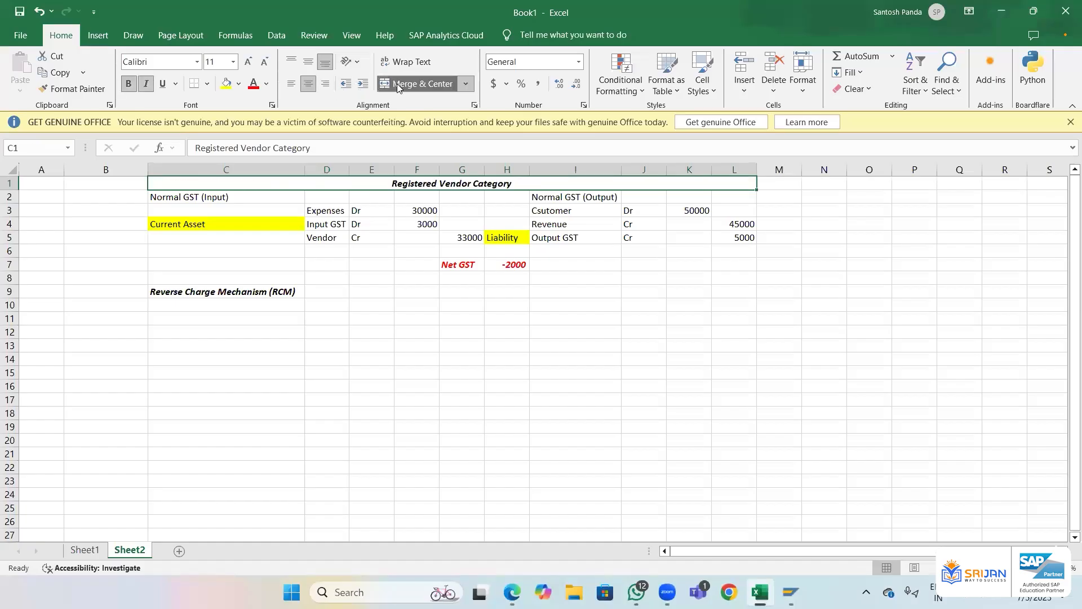
left_click(240, 86)
left_click(357, 189)
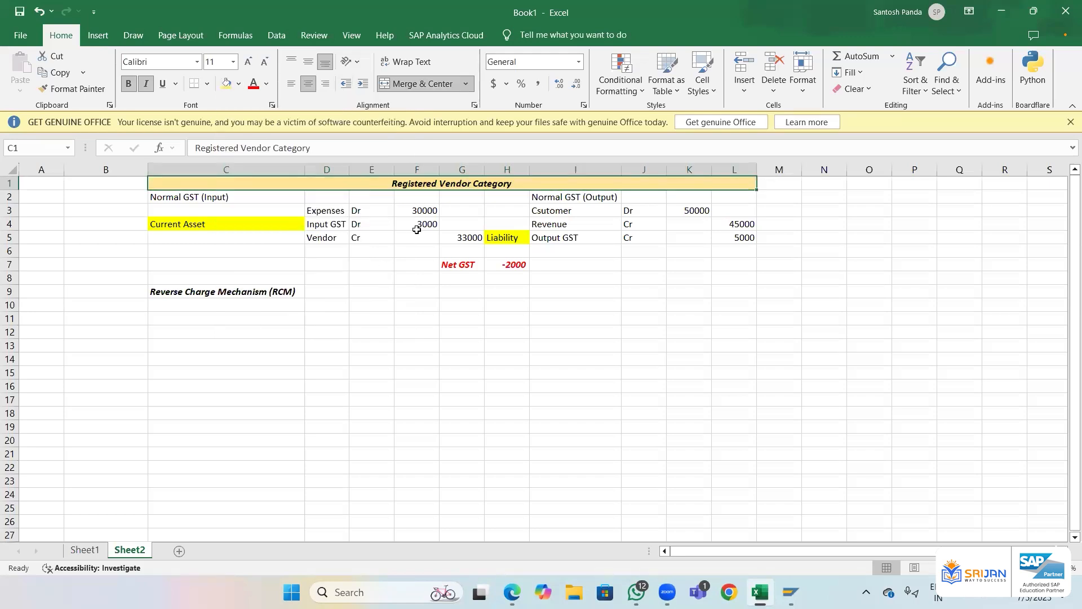
- Copy the Registered Vendor Category heading to row 8 and change the copy's text to "Non-Registered Vendor Category"
key("ctrl+c")
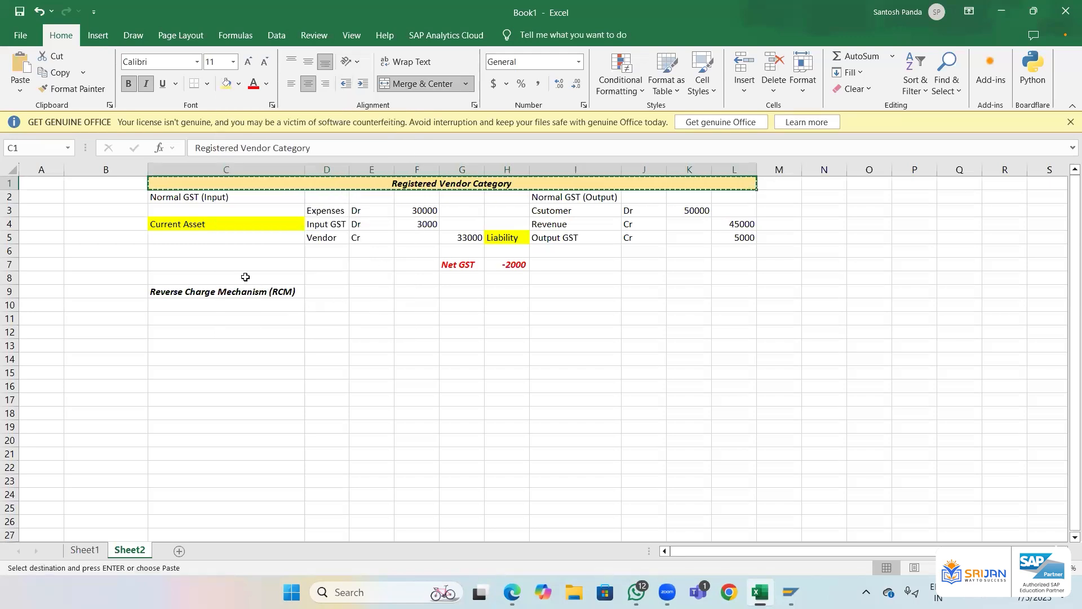
left_click(246, 277)
key("ctrl+v")
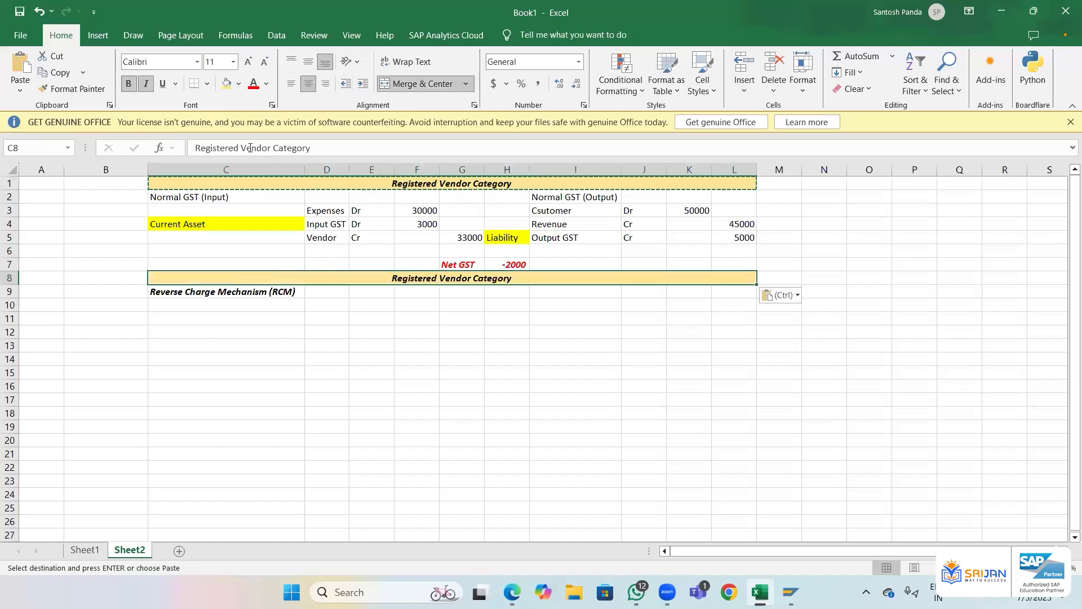
left_click(194, 148)
type("No")
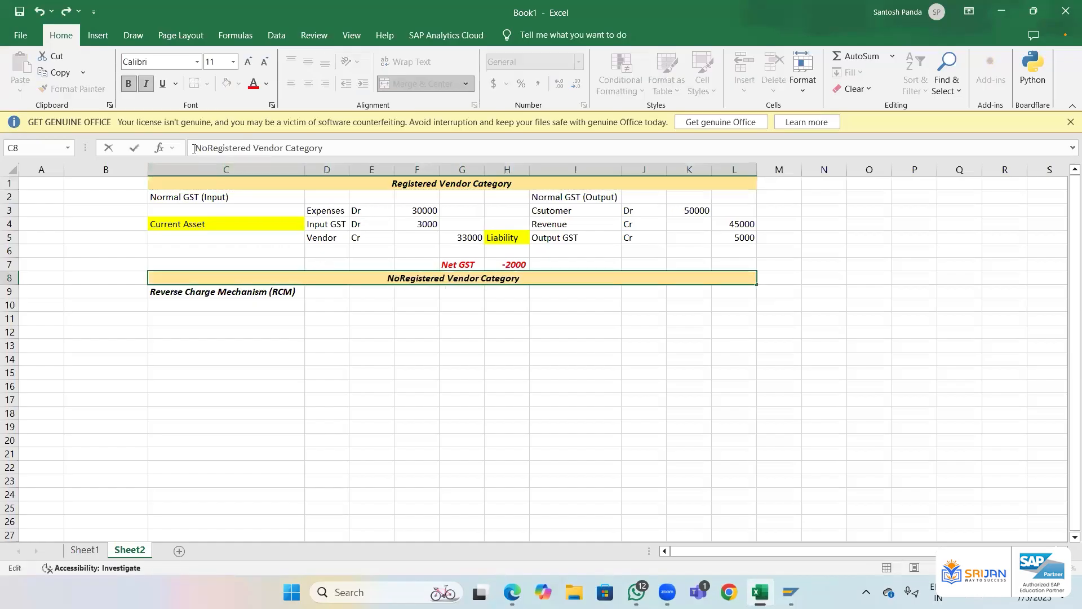
type("n-")
key("Return")
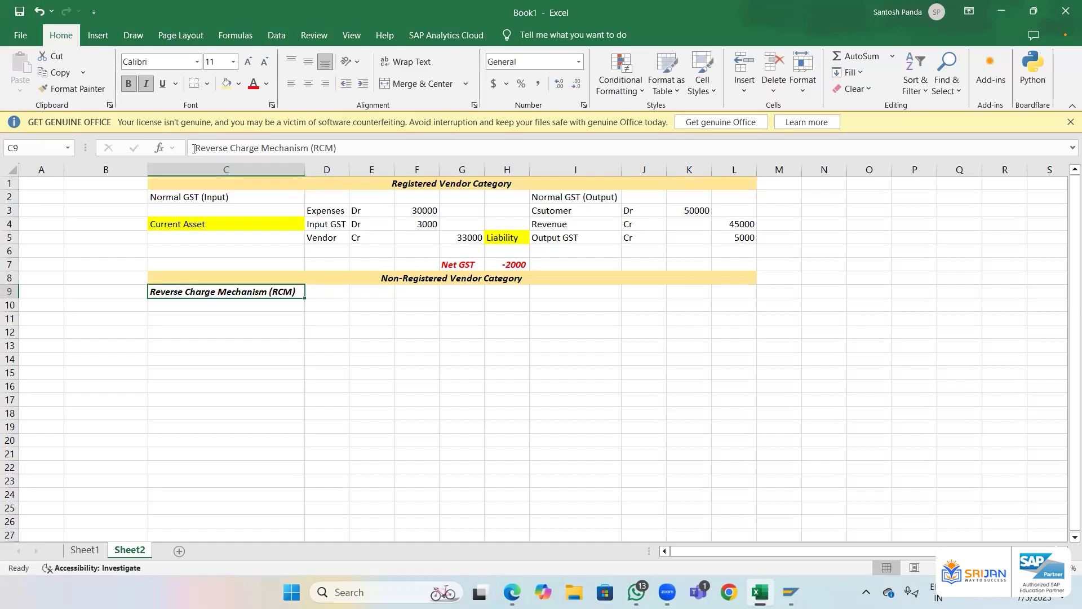
- Append "(< 50L)" to the Non-Registered Vendor Category heading in row 8
key("Up")
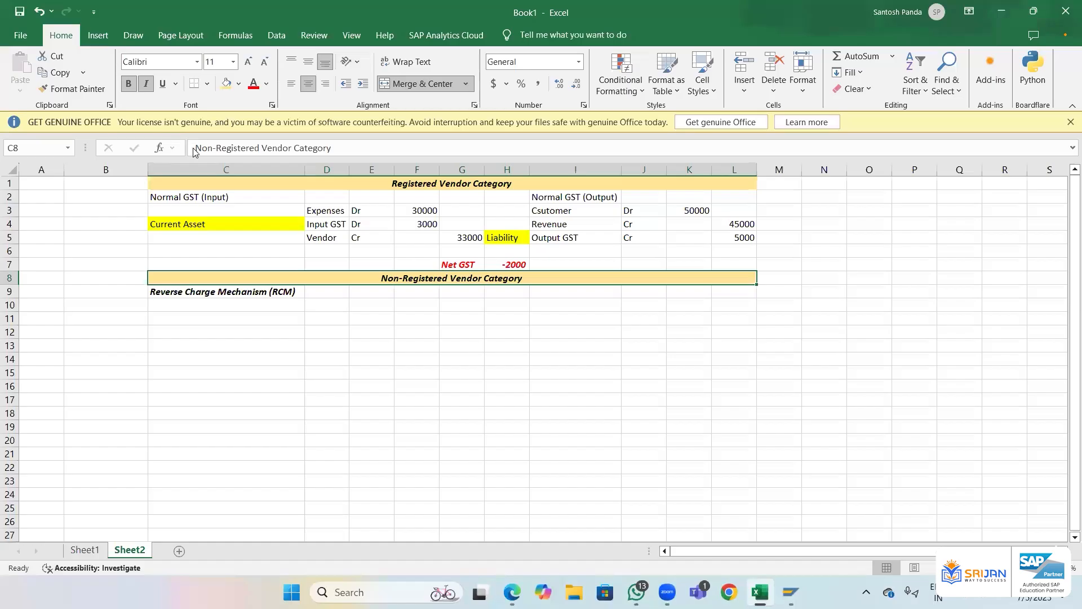
left_click(383, 148)
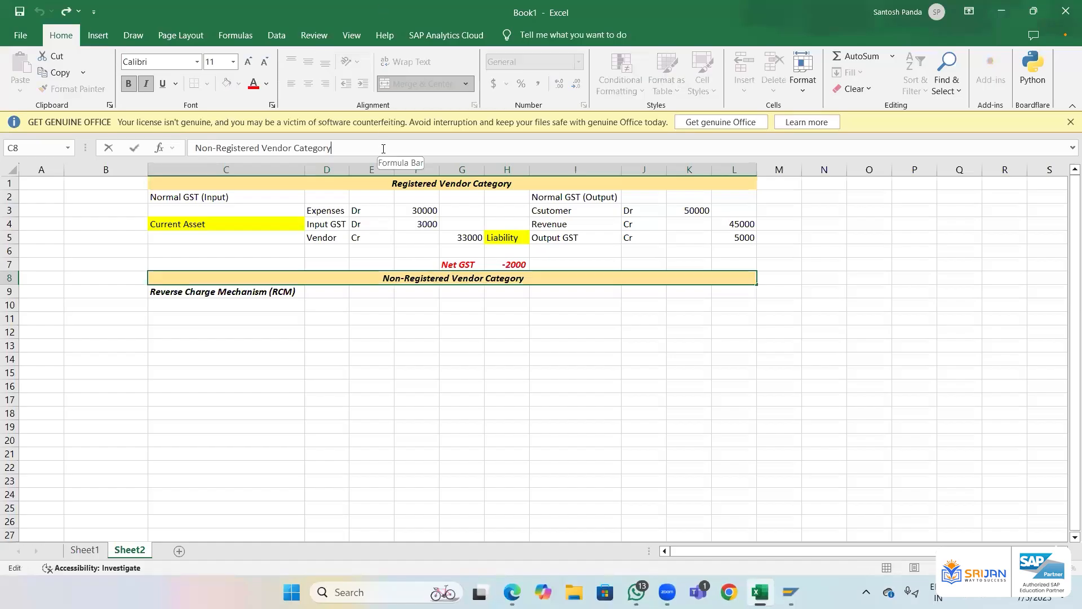
type("(<")
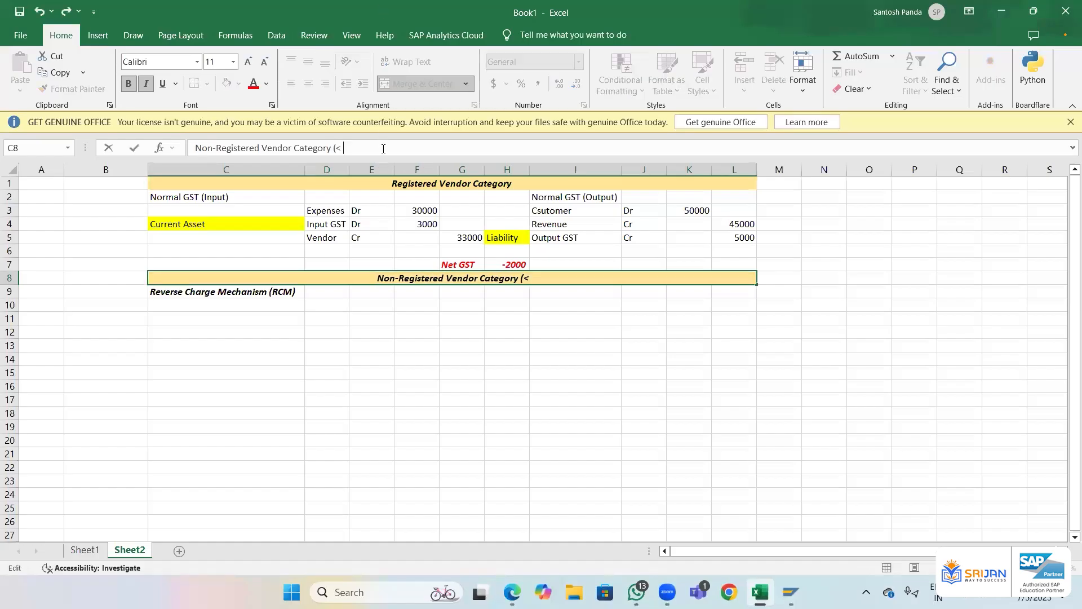
type(" 5")
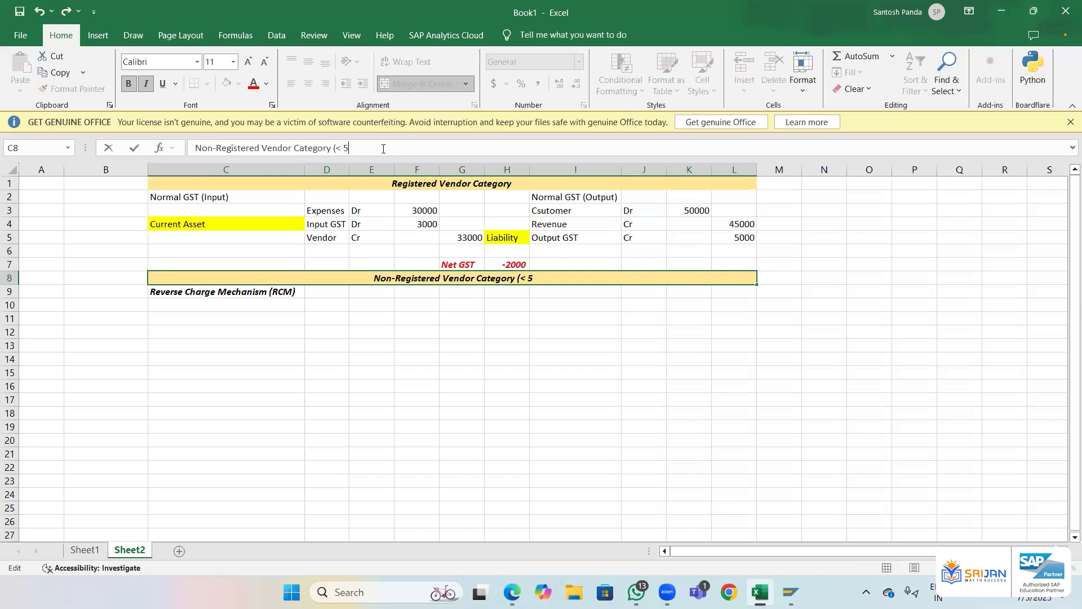
type("0L)")
key("Return")
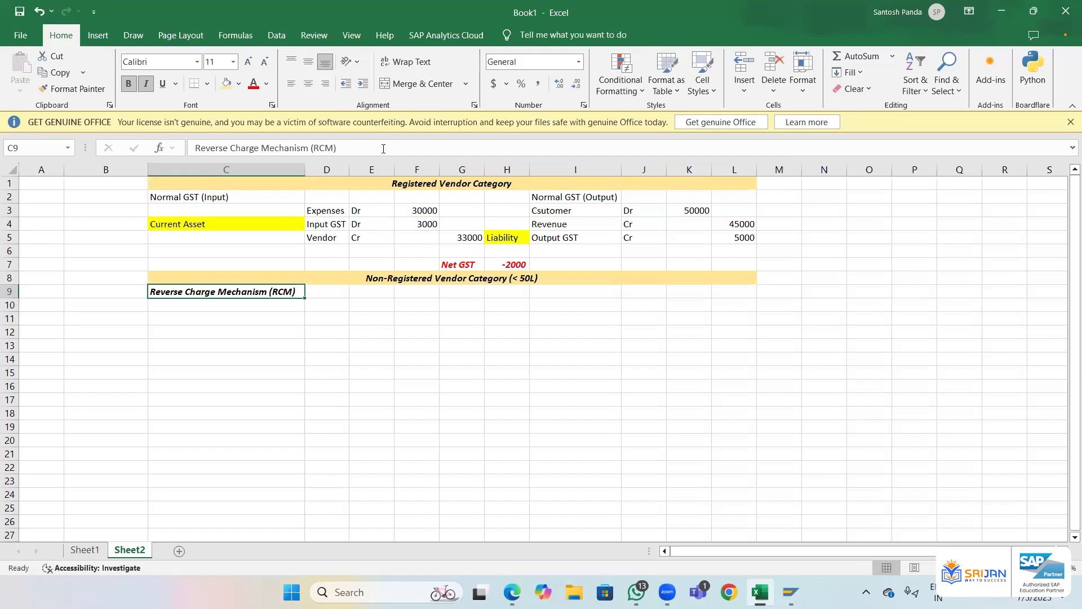
- Copy the expenses, input GST and vendor lines in D3:G5 to D10, under the Reverse Charge Mechanism heading
key("Return")
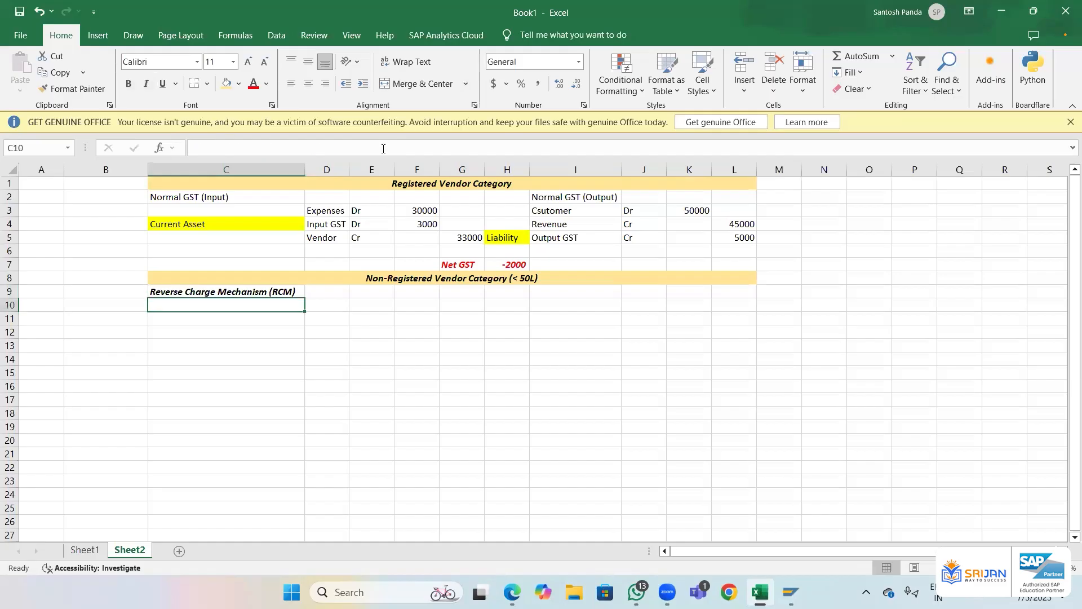
key("Right")
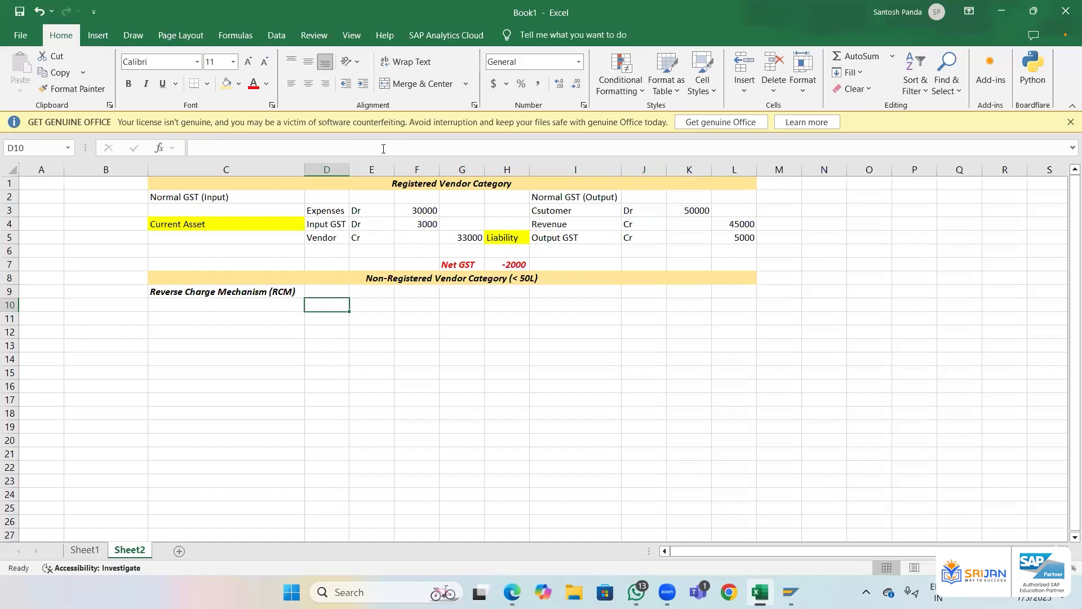
key("Up")
key("Up")
key("Up")
key("Up")
key("Up")
key("Up")
key("Up")
key("shift+Right")
key("shift+Right")
key("shift+Right")
key("shift+Down")
key("shift+Down")
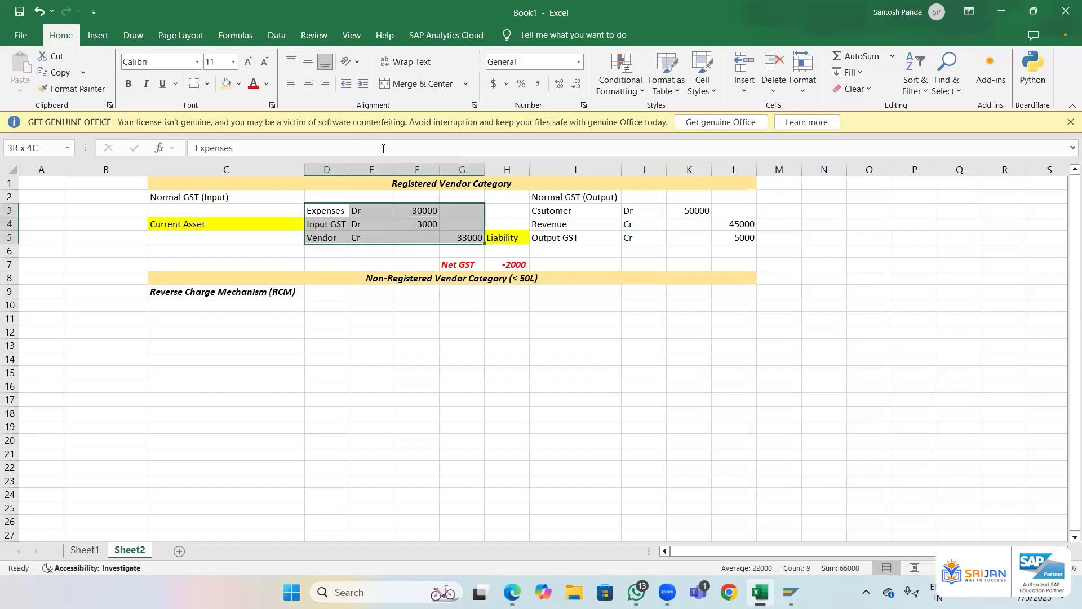
key("ctrl+c")
key("Down")
key("Down")
key("Down")
key("Down")
key("Down")
key("Down")
key("Down")
key("Return")
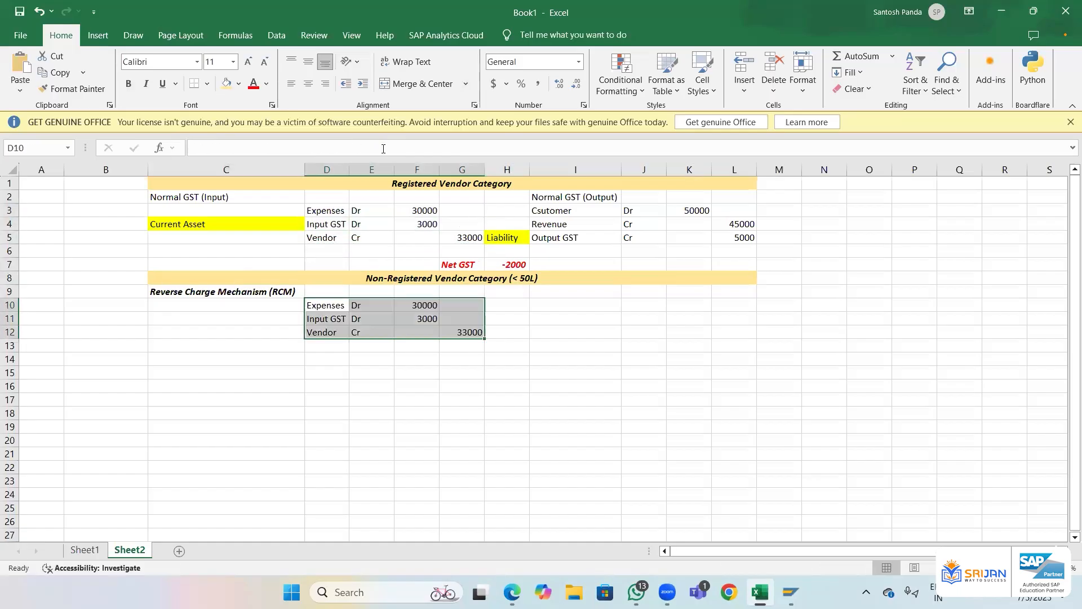
- Change the copied Input GST label in D11 to "RCM GST"
key("Up")
key("Down")
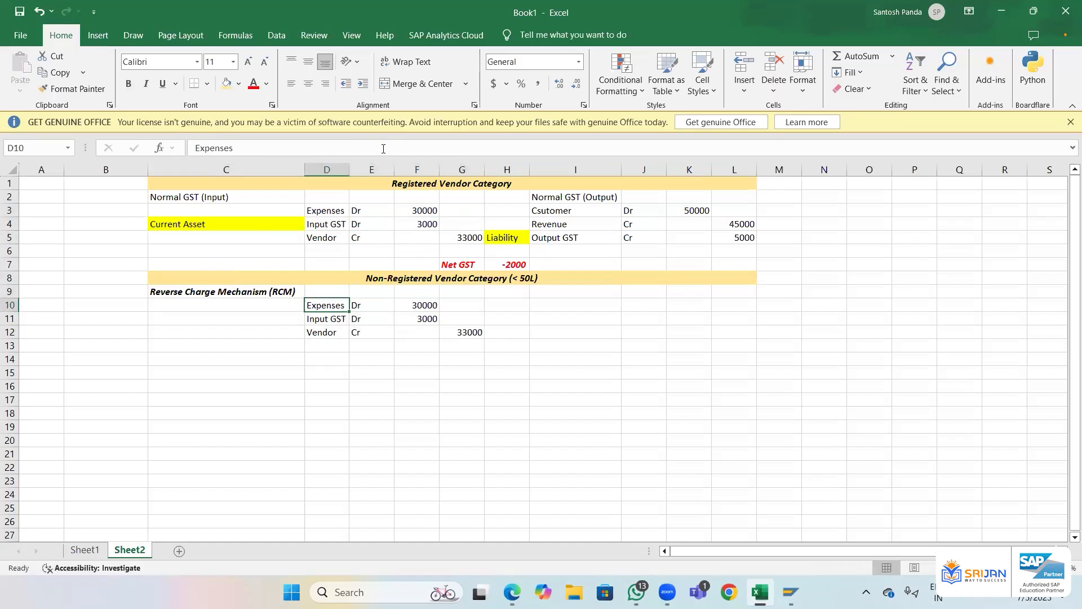
key("Right")
key("Right")
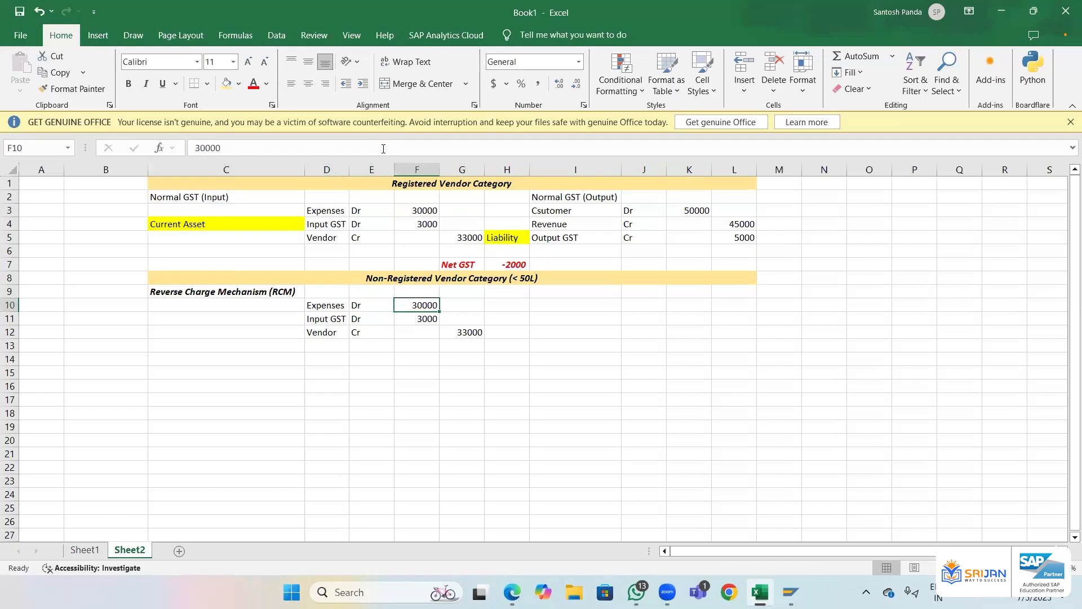
key("Down")
key("Left")
key("Left")
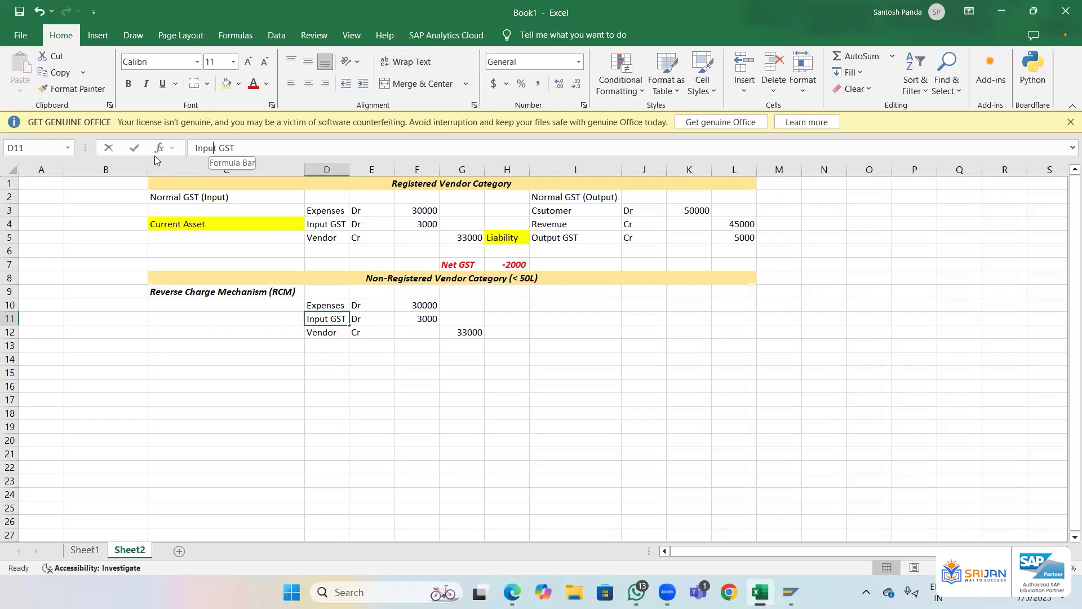
key("F2")
type("RCM")
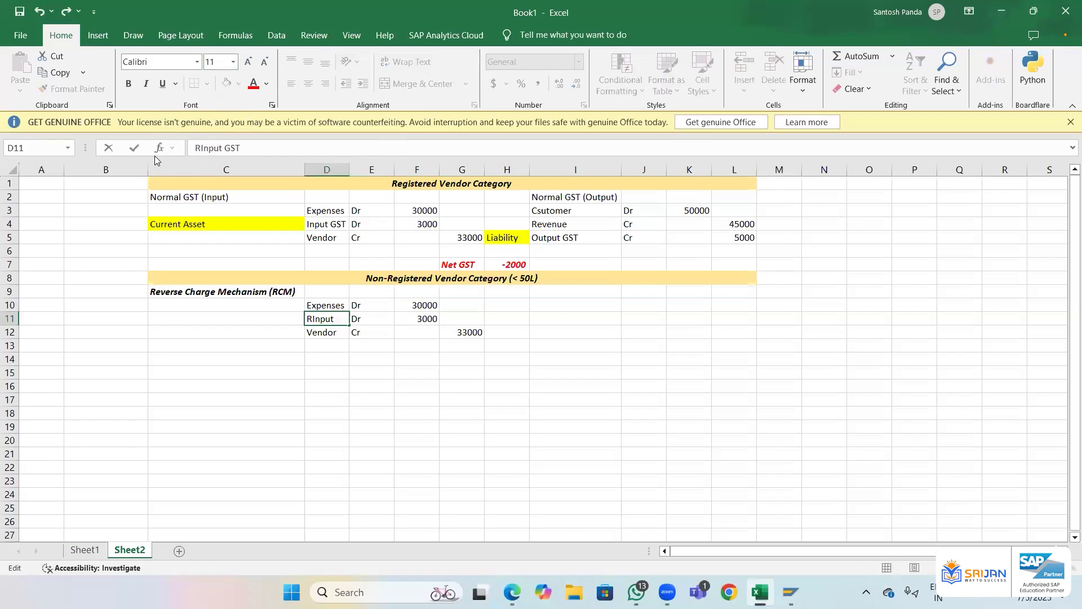
key("Delete")
key("Delete")
key("Delete")
key("Delete")
key("Delete")
key("Return")
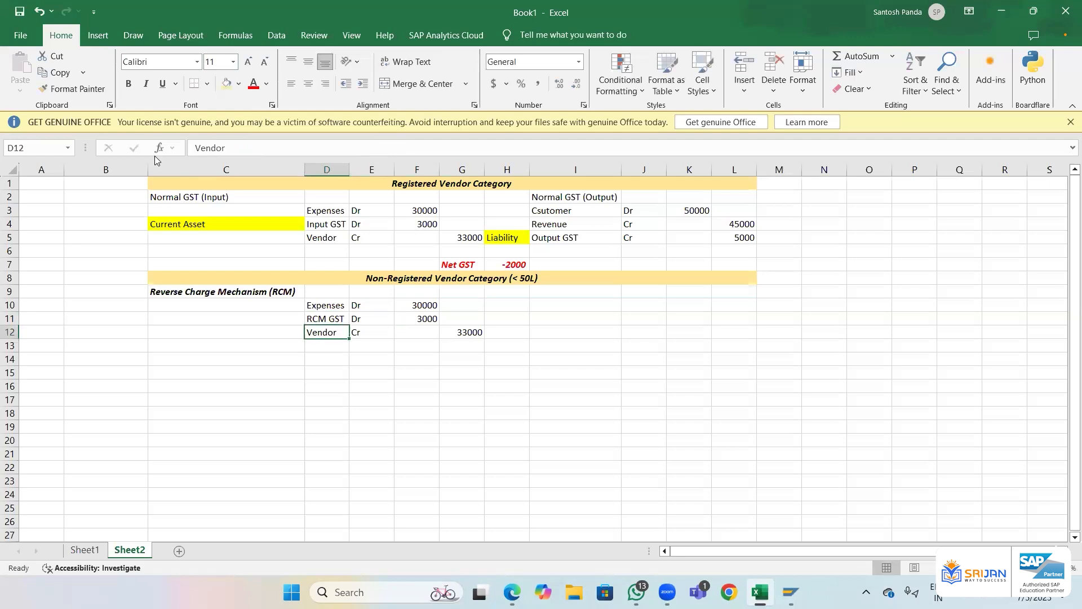
- Replace the vendor credit formula in G12 with the amount 30000
key("Right")
key("Right")
key("Right")
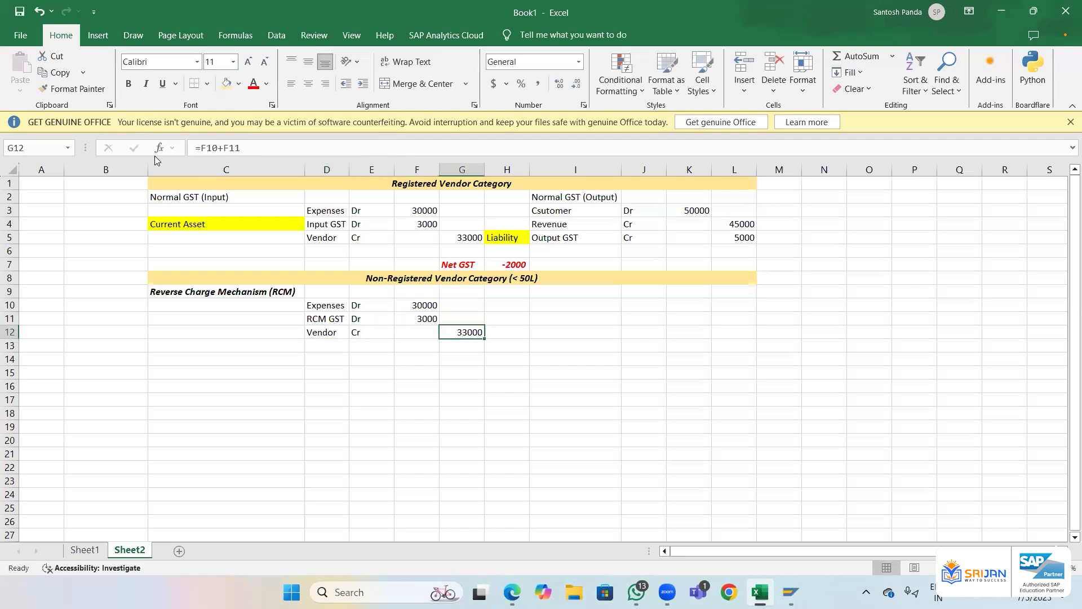
type("30000")
key("Return")
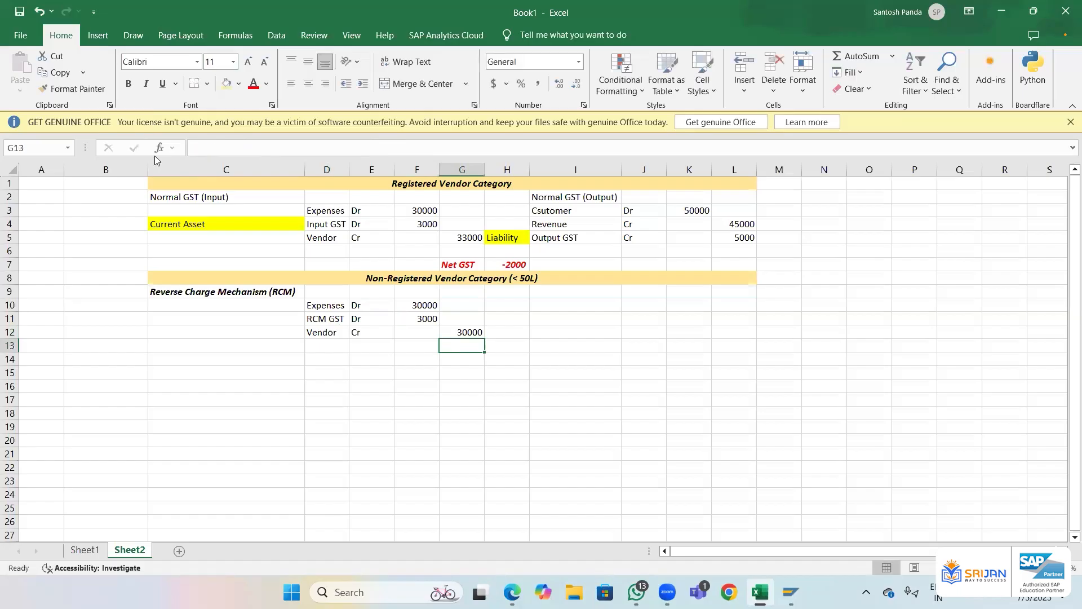
- Add an "RCM-Output GST" line in D13 below the vendor line, with a credit amount of 3000 in G13
key("Left")
key("Left")
key("Left")
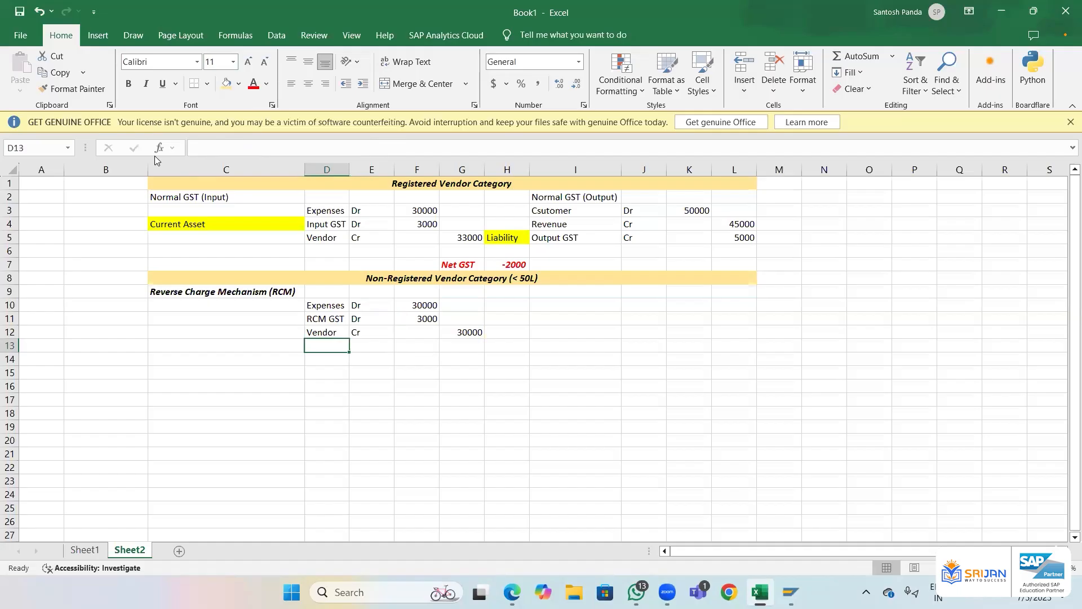
type("RCM")
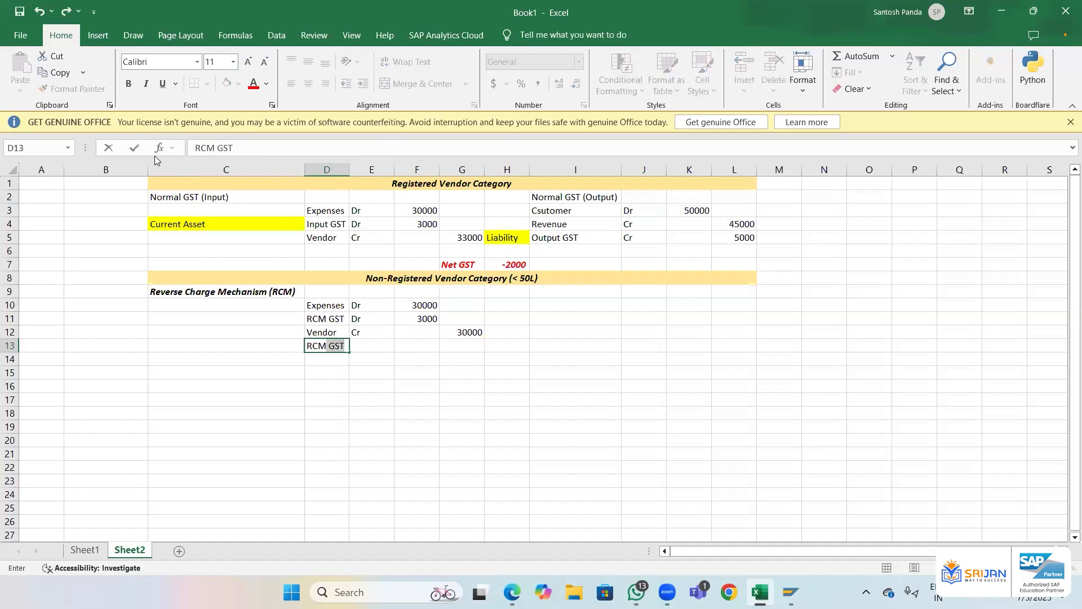
type("-Output GST")
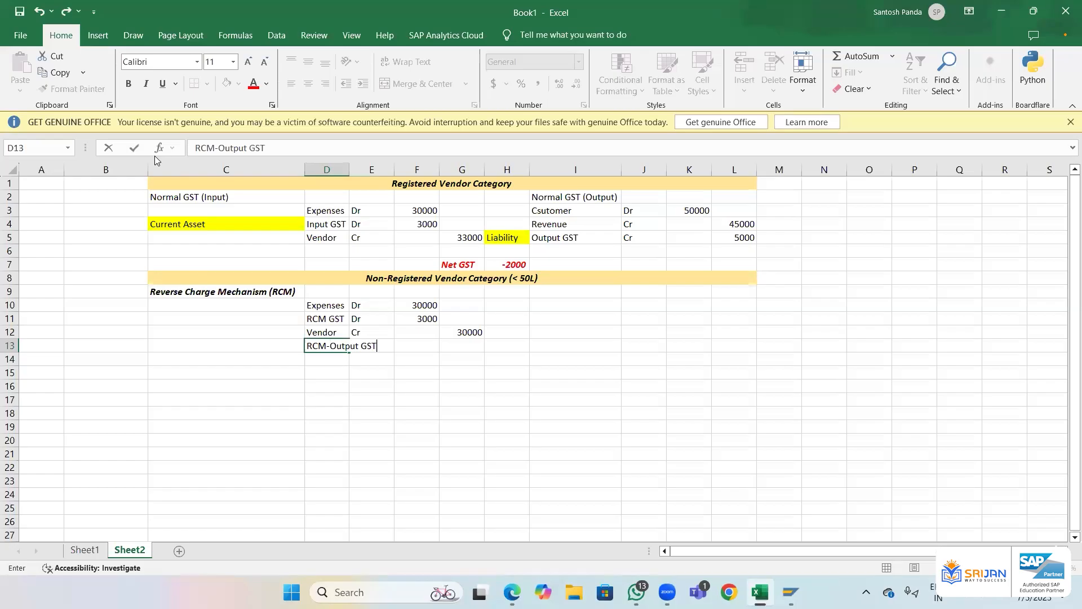
key("Return")
key("Up")
key("Right")
key("Right")
key("Right")
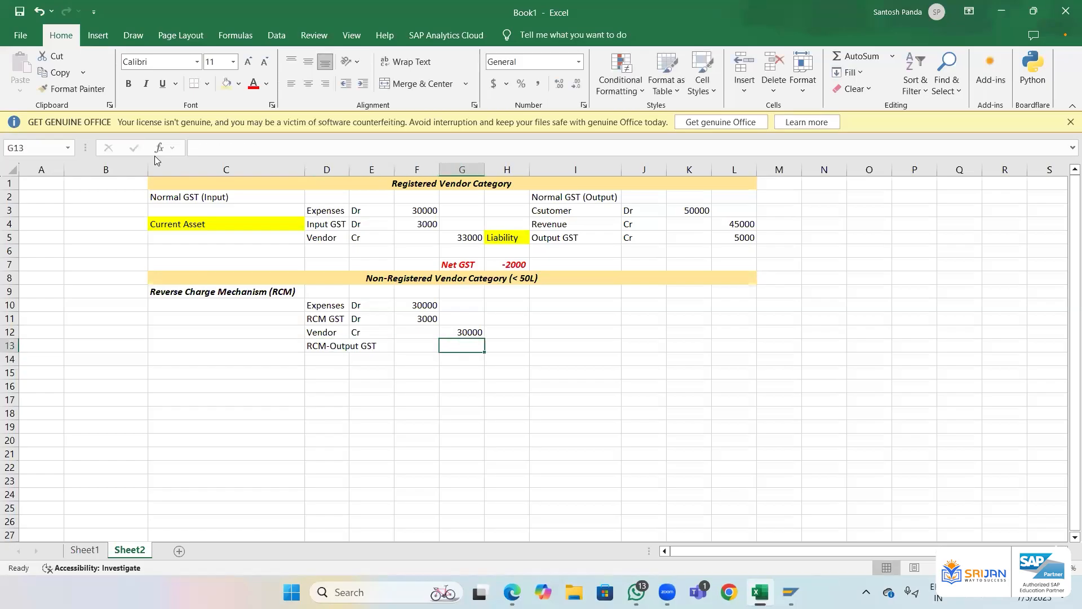
type("3000")
key("Return")
- Change the D11 label to "RCM- Input GST" and fit column D's width to its contents
key("Up")
key("Up")
key("Up")
key("Left")
key("Left")
key("Left")
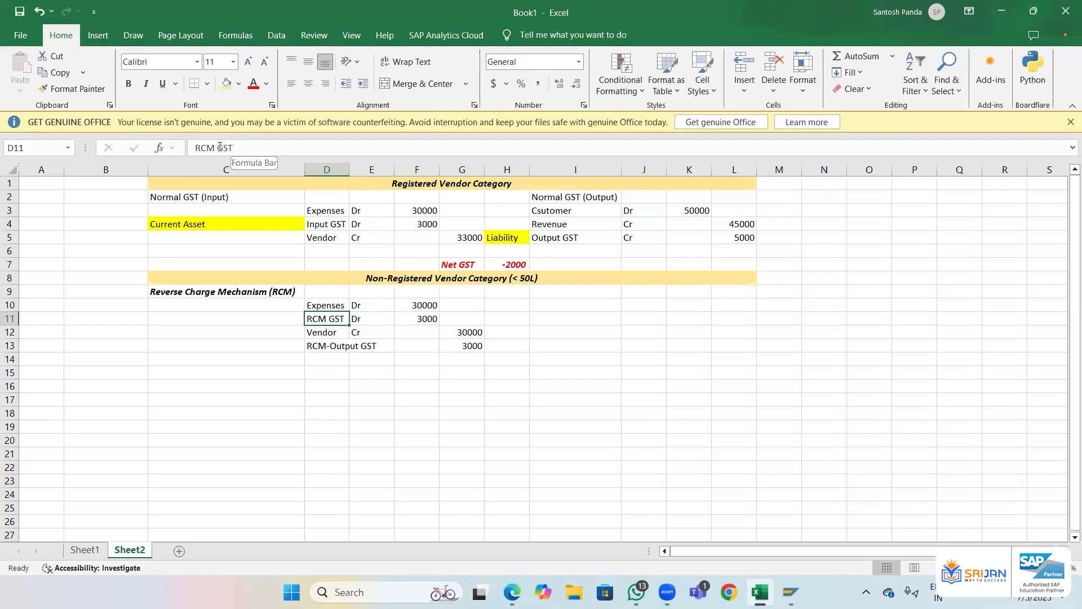
left_click(217, 148)
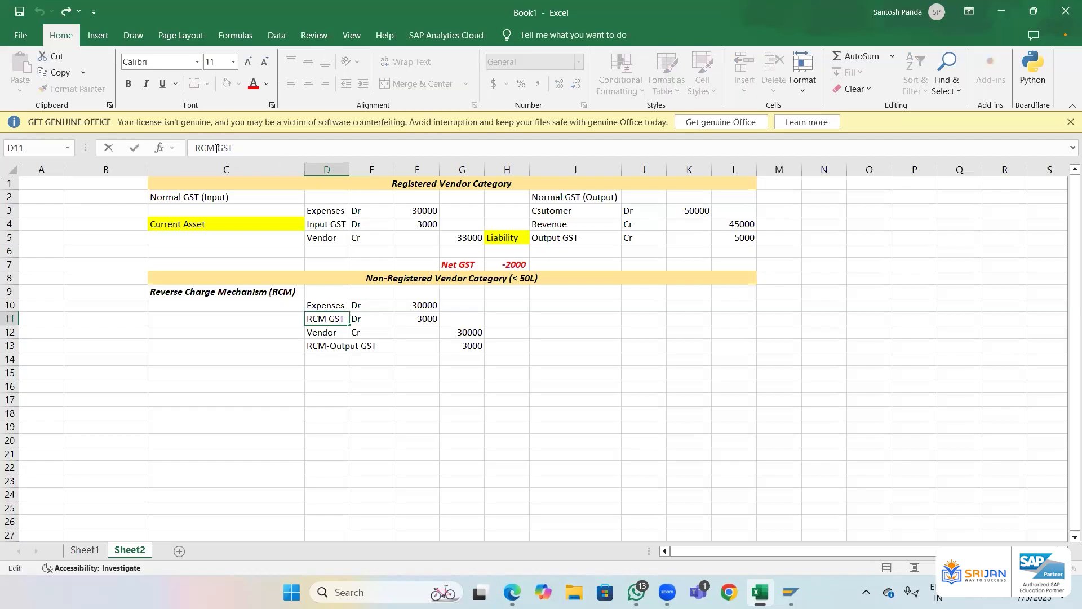
type("-")
type("INout")
key("BackSpace")
key("BackSpace")
key("BackSpace")
key("BackSpace")
type("nput")
key("Return")
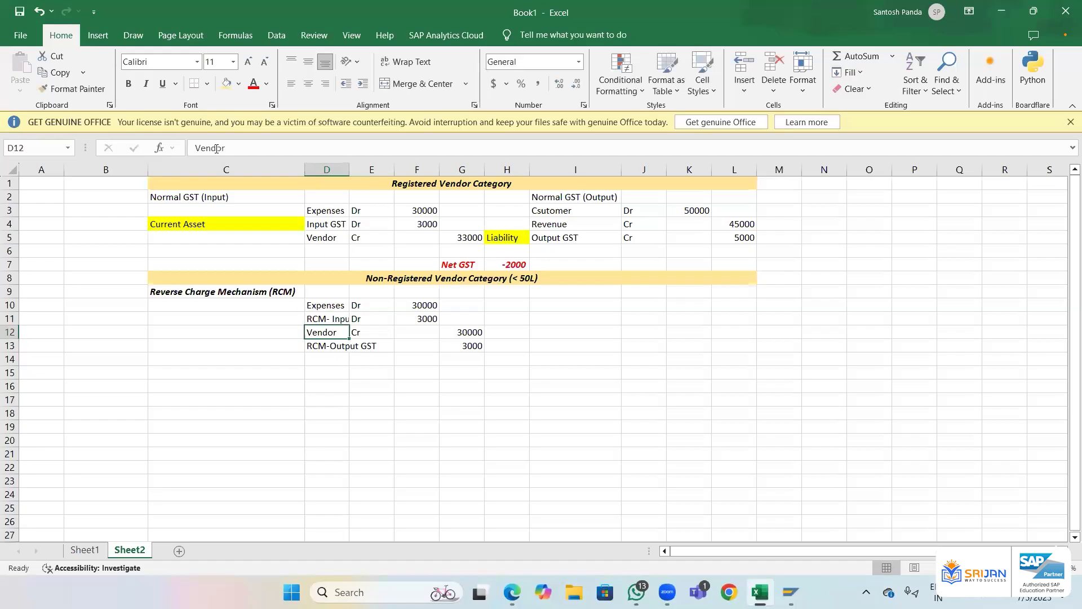
double_click(349, 169)
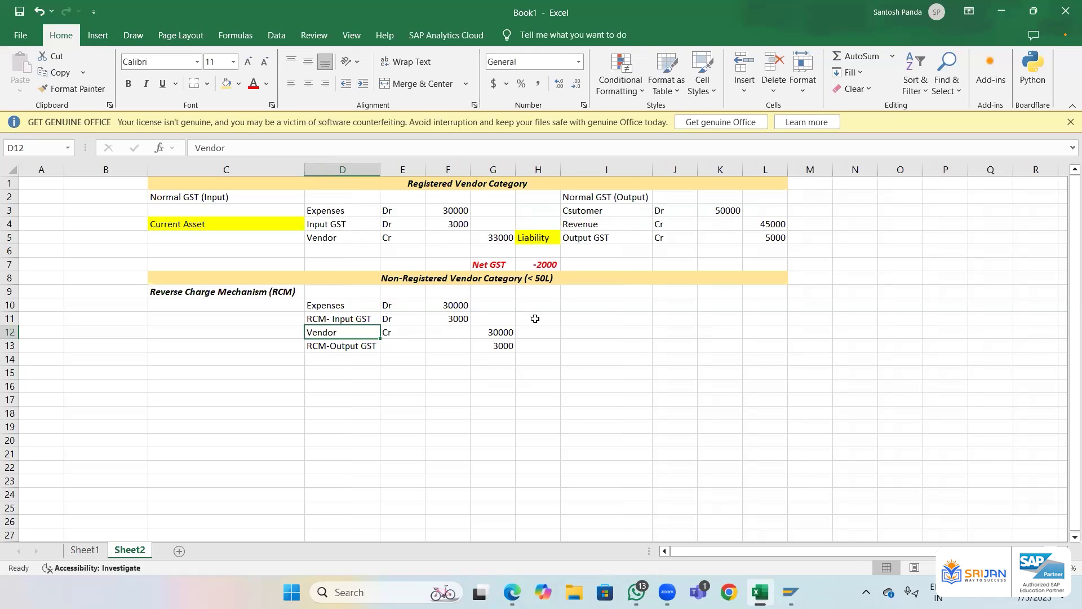
- Enter the note "Payable to Vendor" in C11, beside the RCM input line
left_click(287, 319)
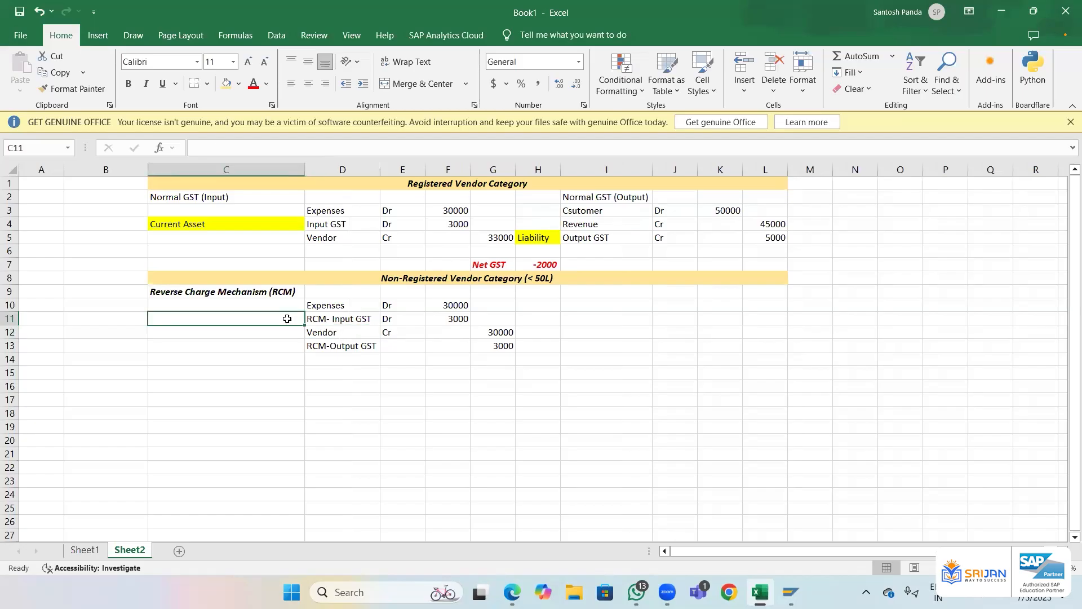
type("Payb")
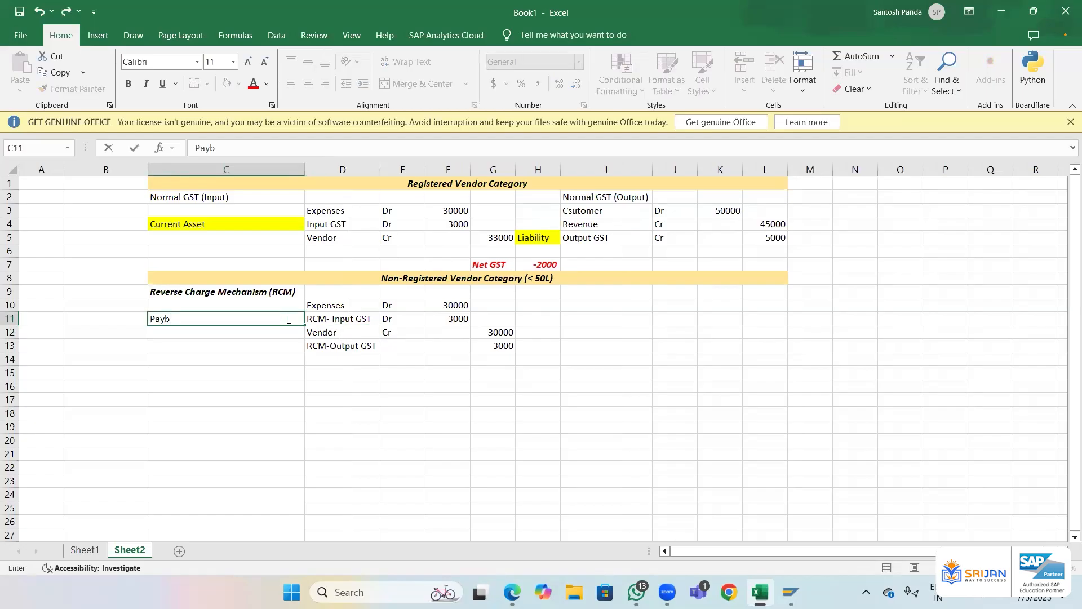
key("BackSpace")
type("able to Vendor")
key("Return")
key("Down")
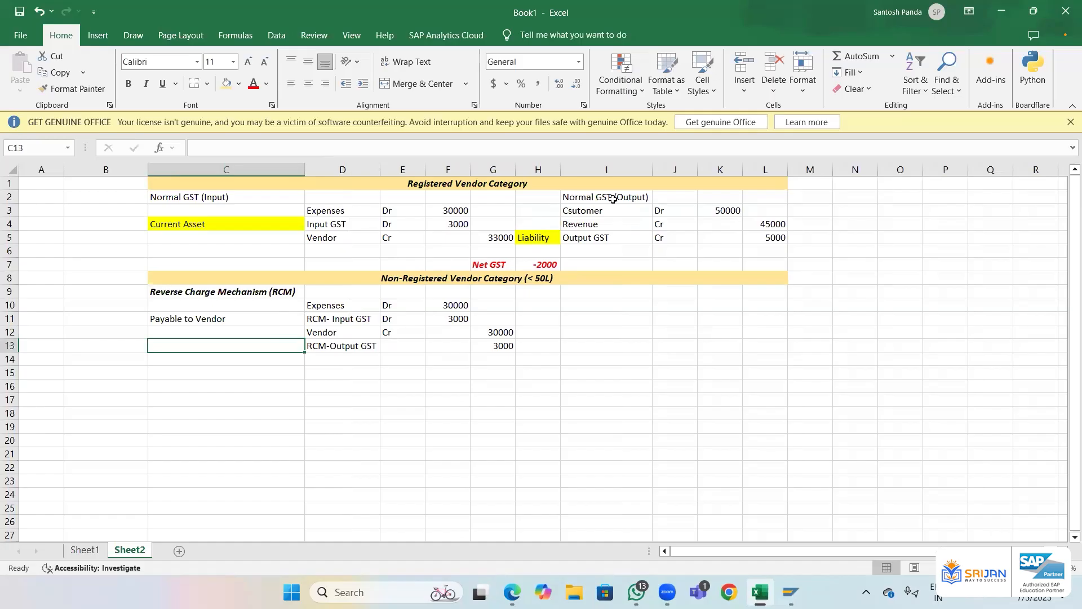
- Copy the customer, revenue and output GST lines in I3:L5 to I10, in the non-registered vendor section
left_click_drag(603, 210, 752, 237)
key("ctrl+c")
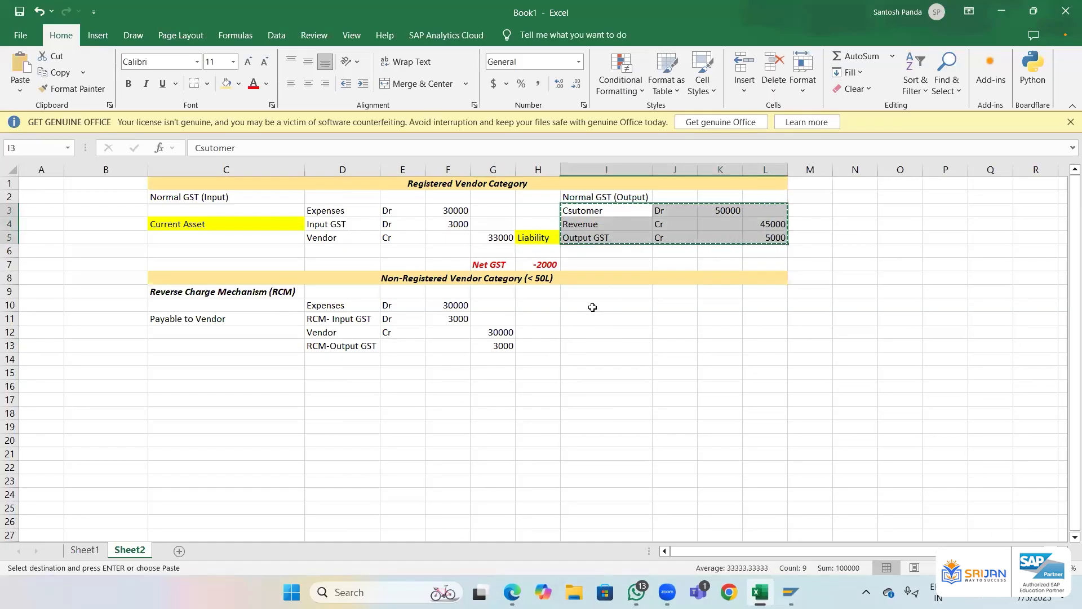
key("ctrl+v")
key("Escape")
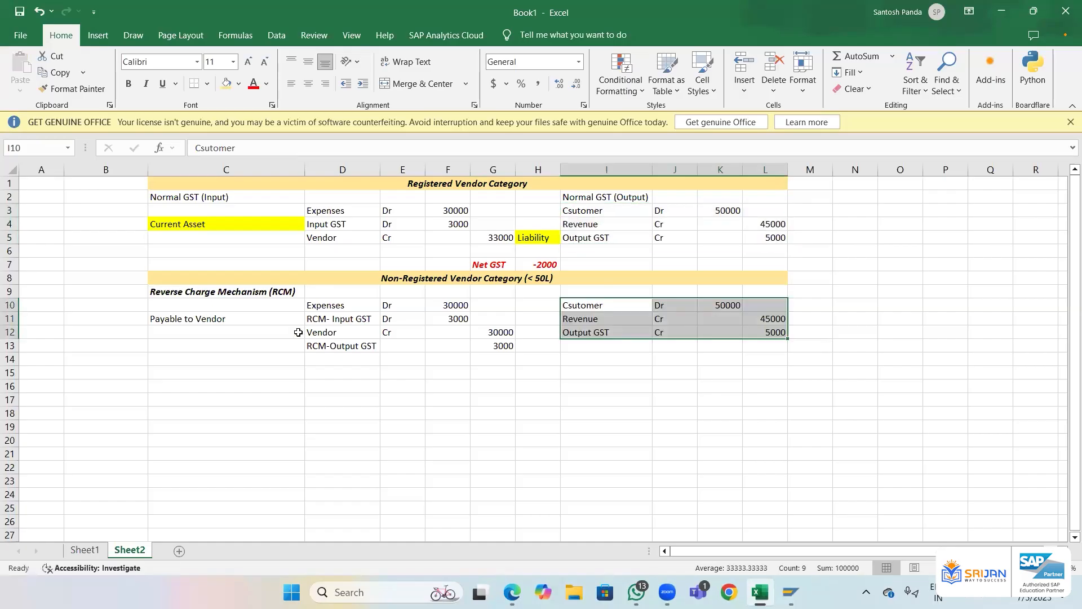
- Italicize the RCM input GST line together with its note in C11:F11
left_click(290, 320)
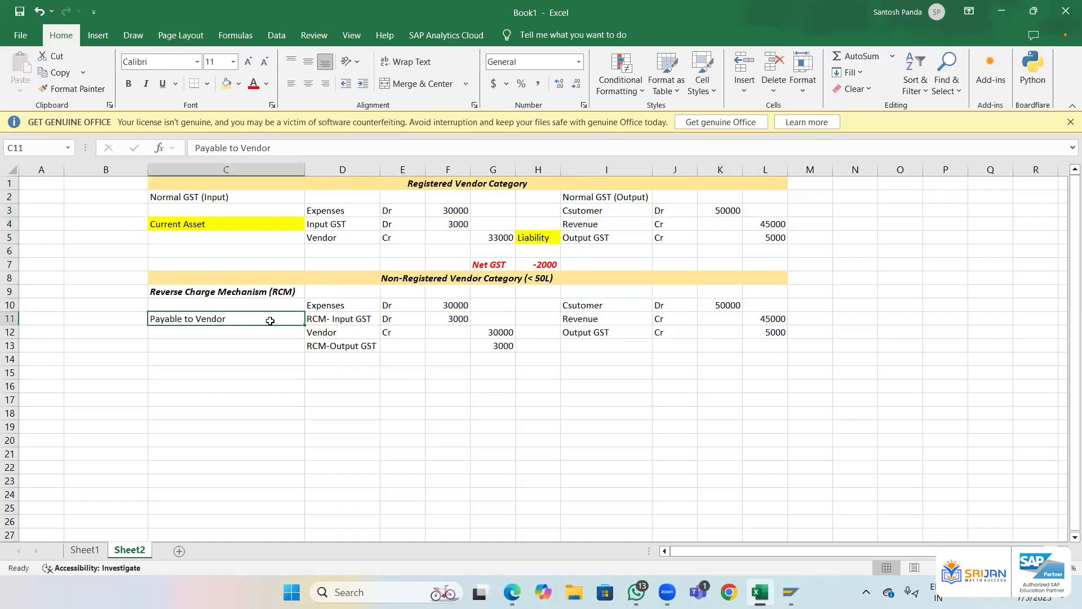
key("shift+Right")
key("shift+Right")
key("shift+Right")
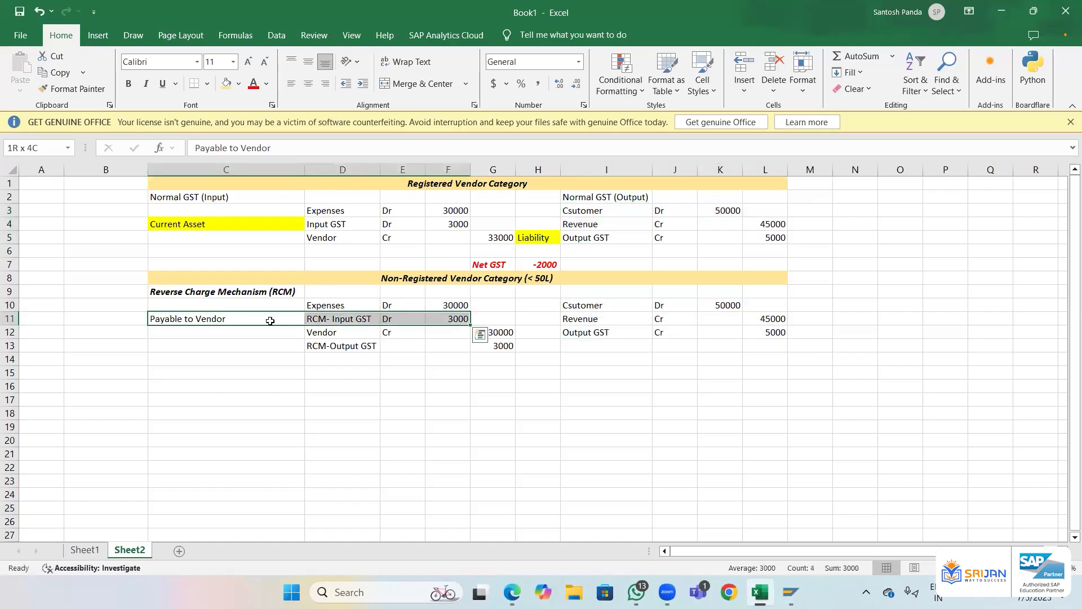
key("ctrl+i")
key("Down")
key("Down")
key("Down")
key("Up")
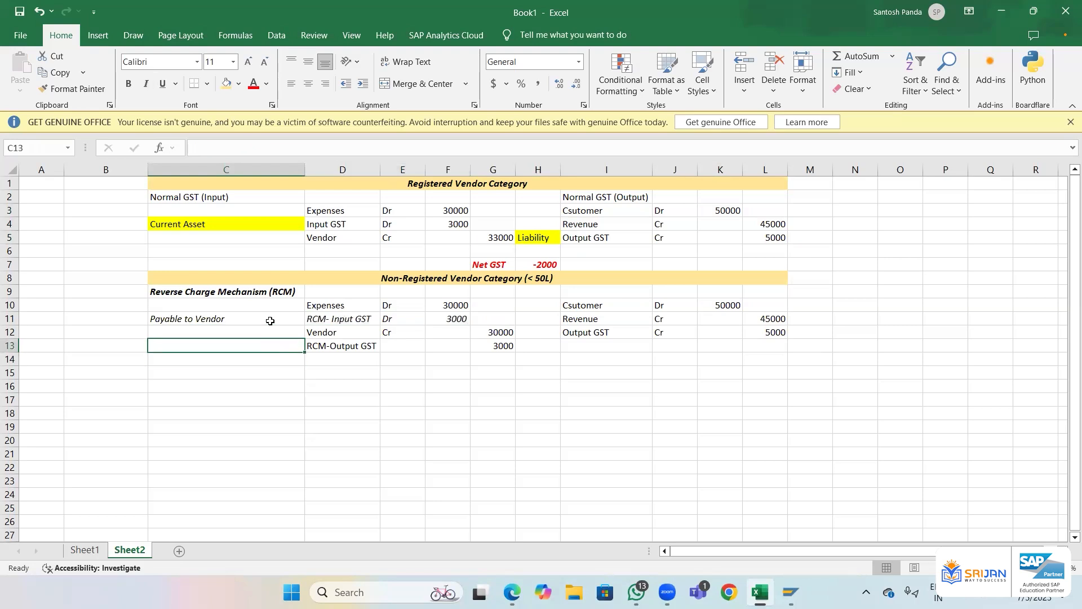
- Change the note in C11 to "Payable to Govt"
key("Up")
key("Up")
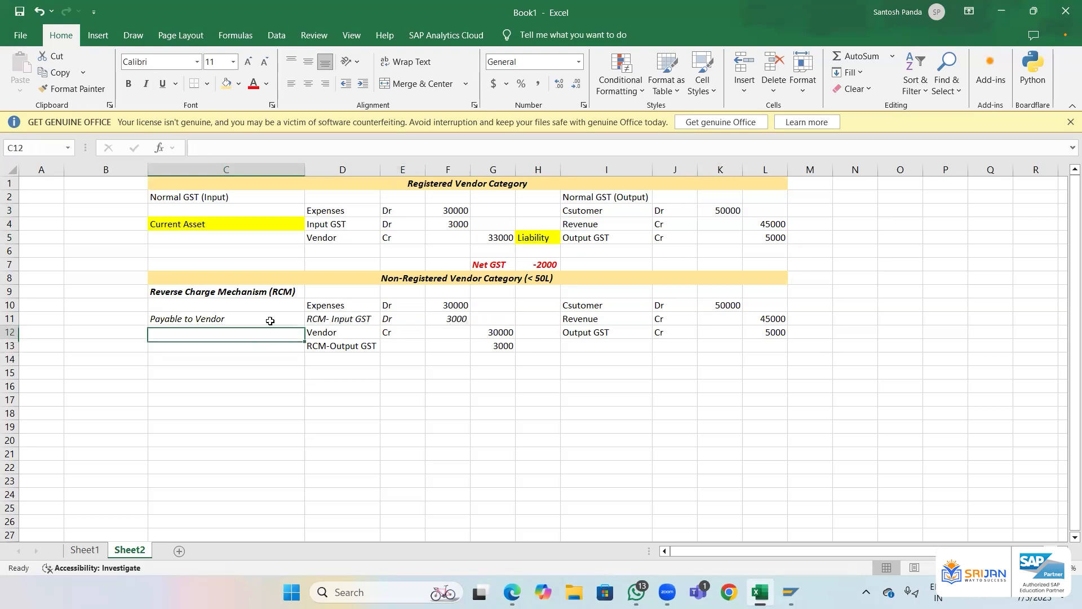
double_click(242, 148)
type("Gov")
type("t")
key("Return")
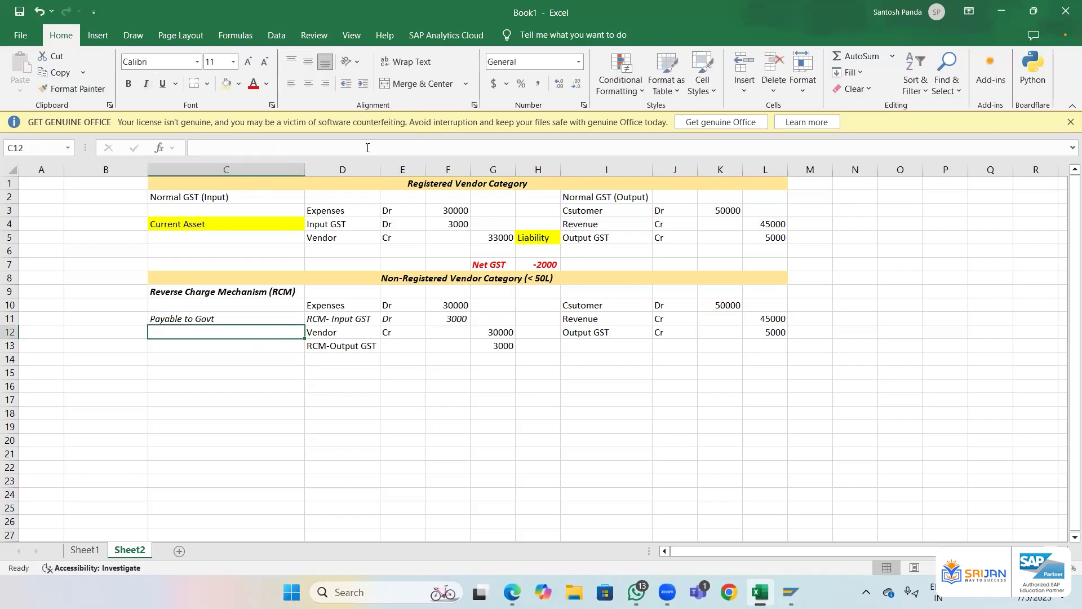
- Mark the RCM-Output GST line as "Cr" in E13
key("Down")
key("Down")
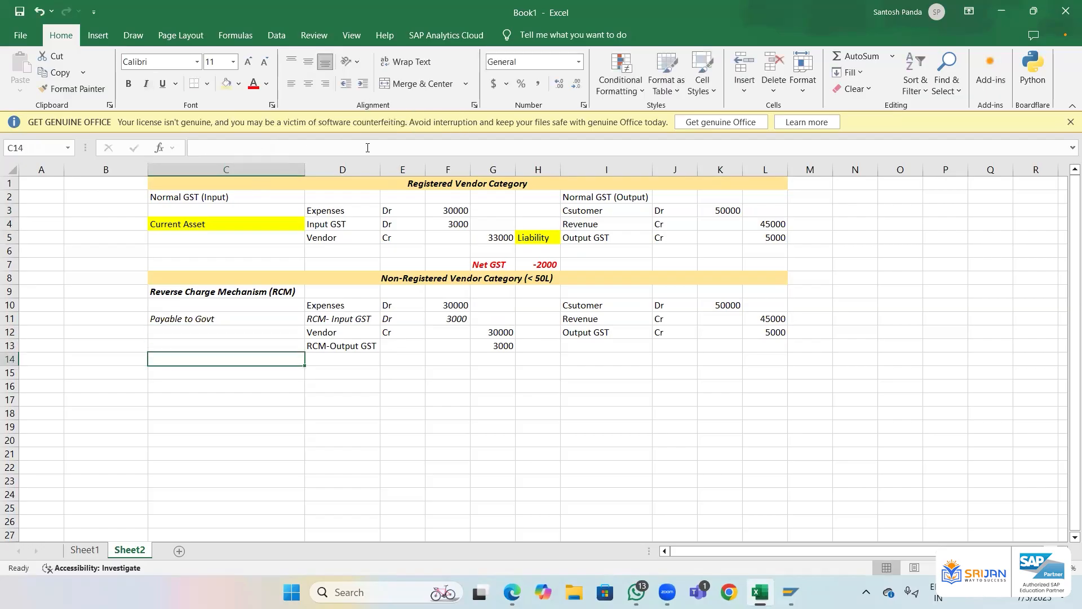
key("Up")
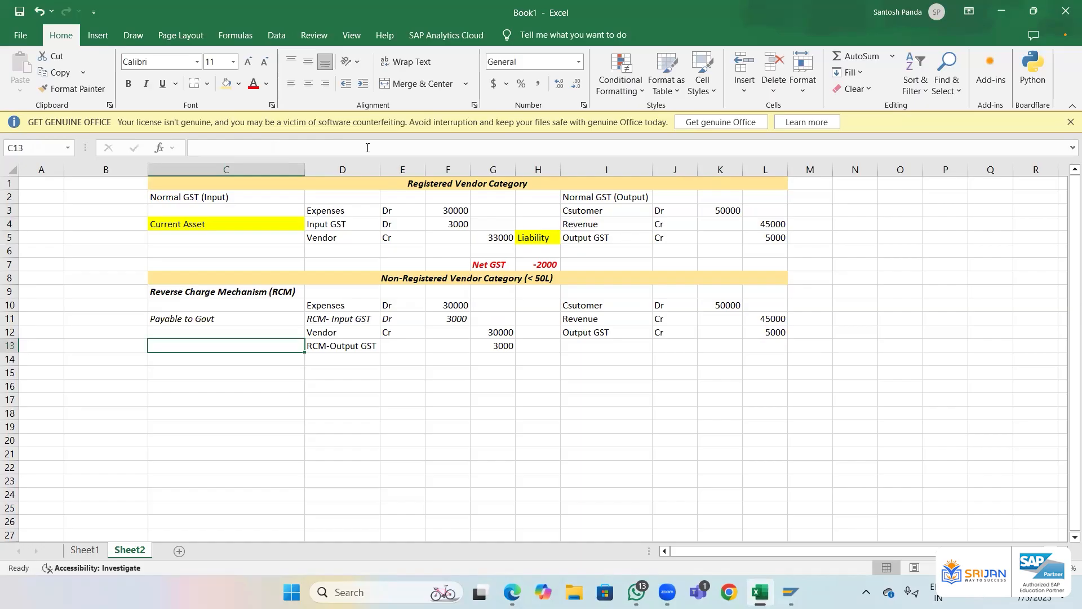
key("Right")
key("Right")
type("Cr")
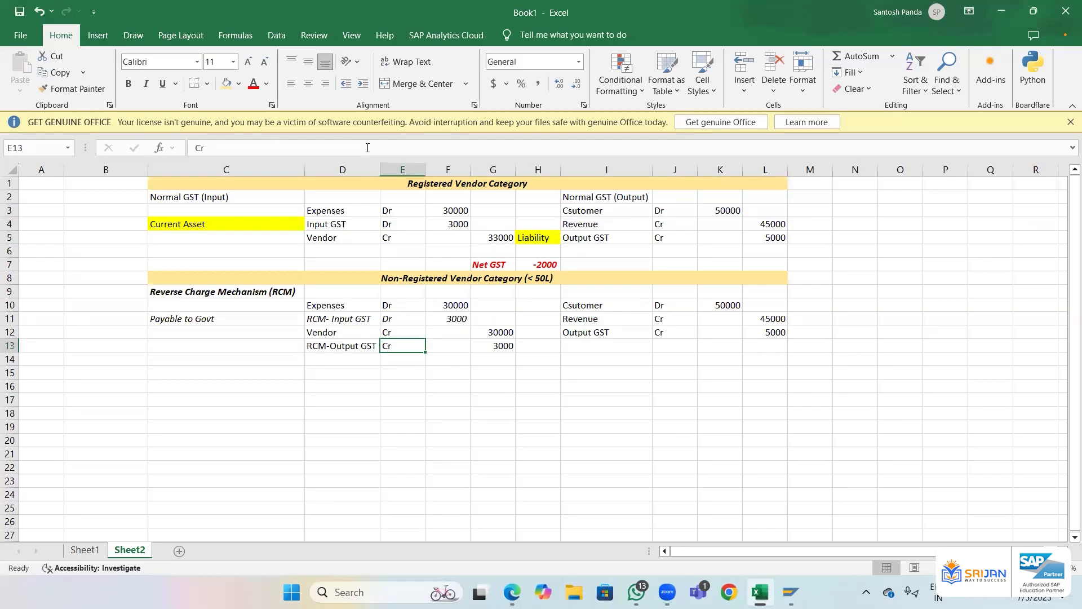
- Shorten the "RCM- Input GST" label in D11 to "RCM GST"
key("Up")
key("Up")
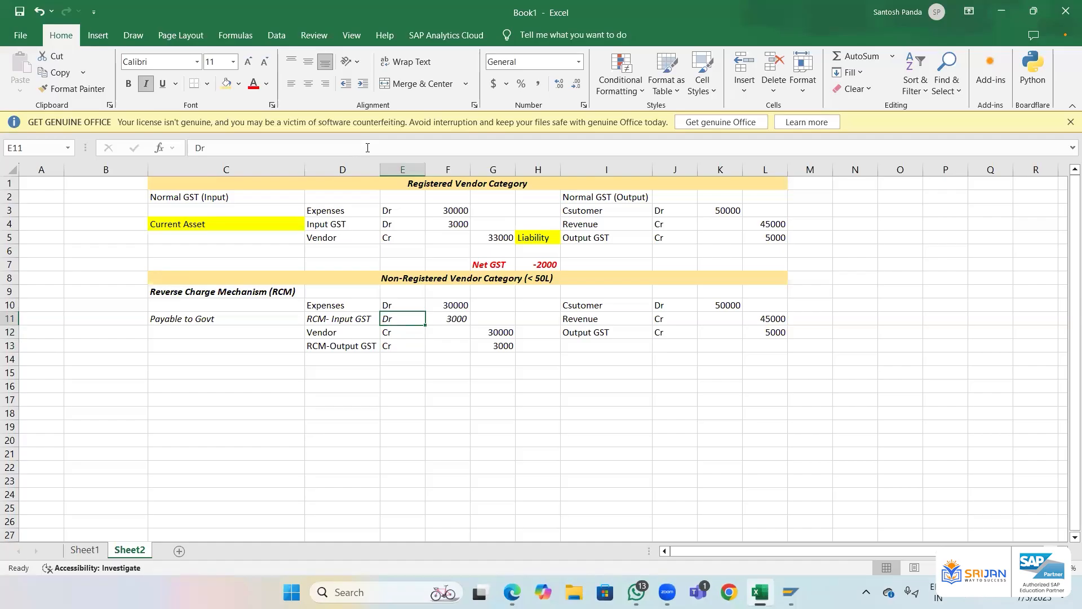
key("Left")
key("Left")
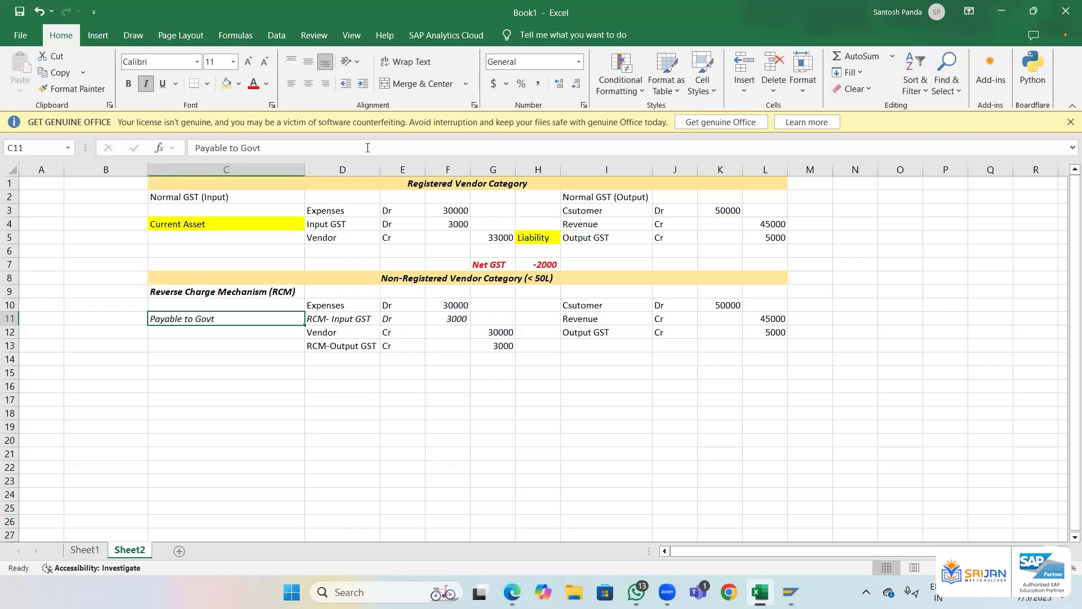
key("Right")
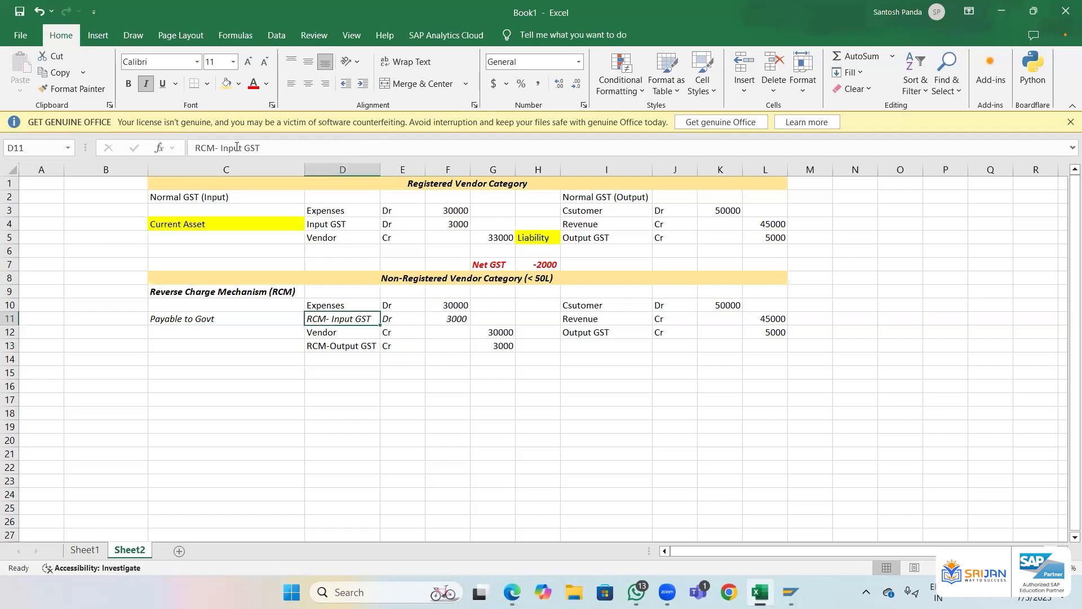
left_click(243, 148)
key("BackSpace")
key("BackSpace")
key("BackSpace")
key("BackSpace")
key("BackSpace")
key("BackSpace")
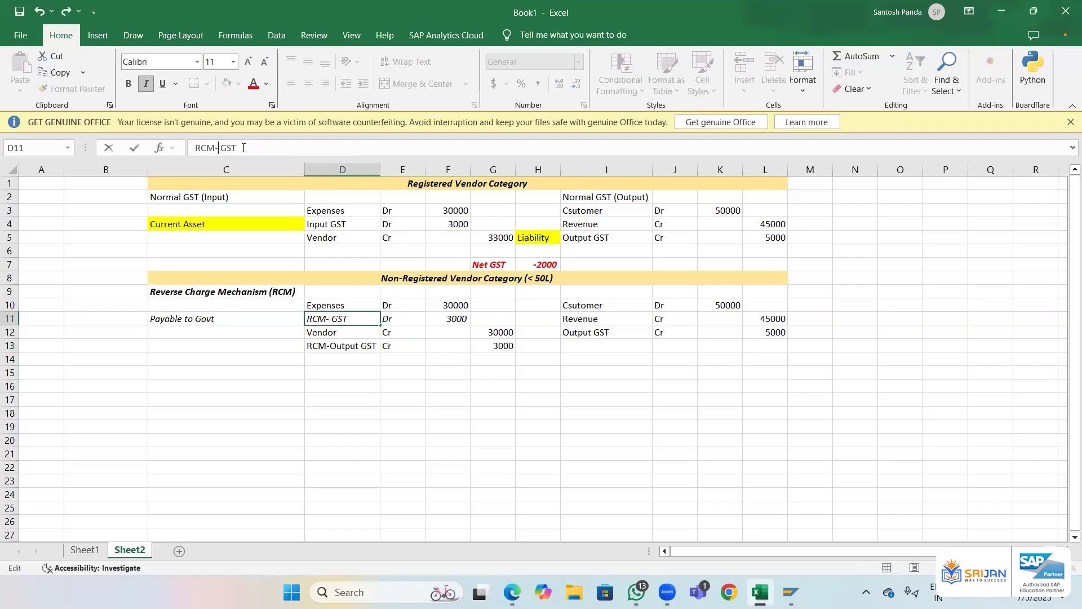
key("BackSpace")
key("Return")
- Shorten the "RCM-Output GST" label in D13 to "RCM GST"
key("Down")
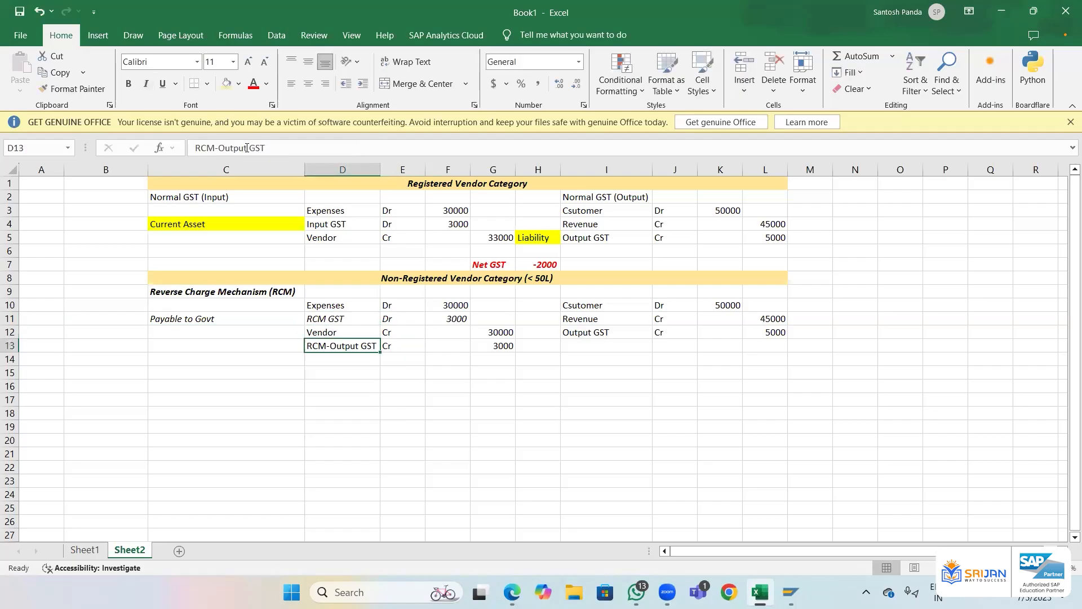
left_click(247, 147)
key("BackSpace")
key("BackSpace")
key("BackSpace")
key("BackSpace")
key("BackSpace")
key("BackSpace")
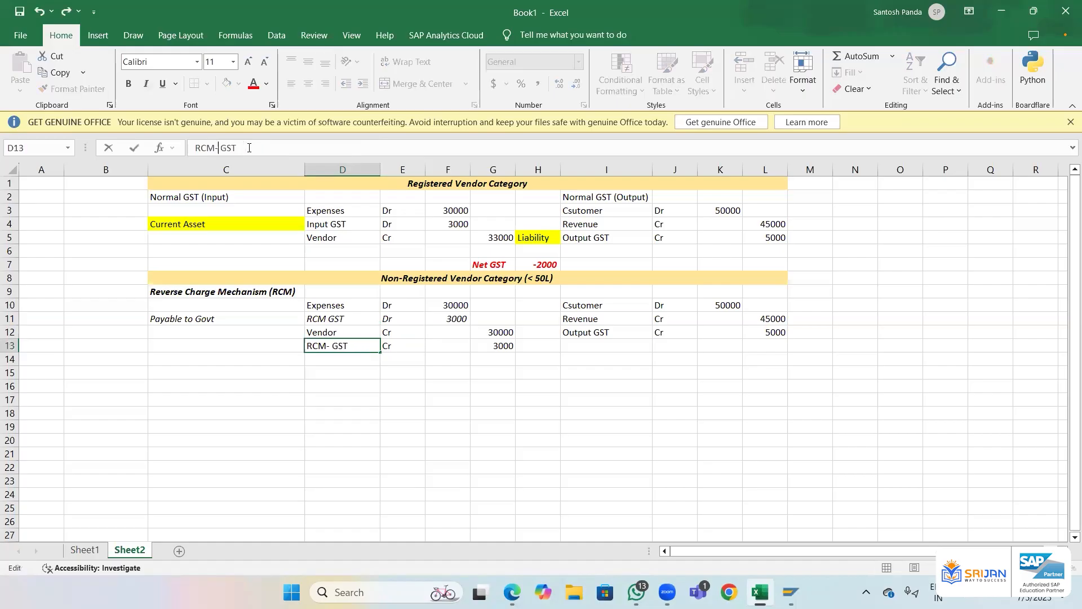
key("BackSpace")
key("Return")
key("Up")
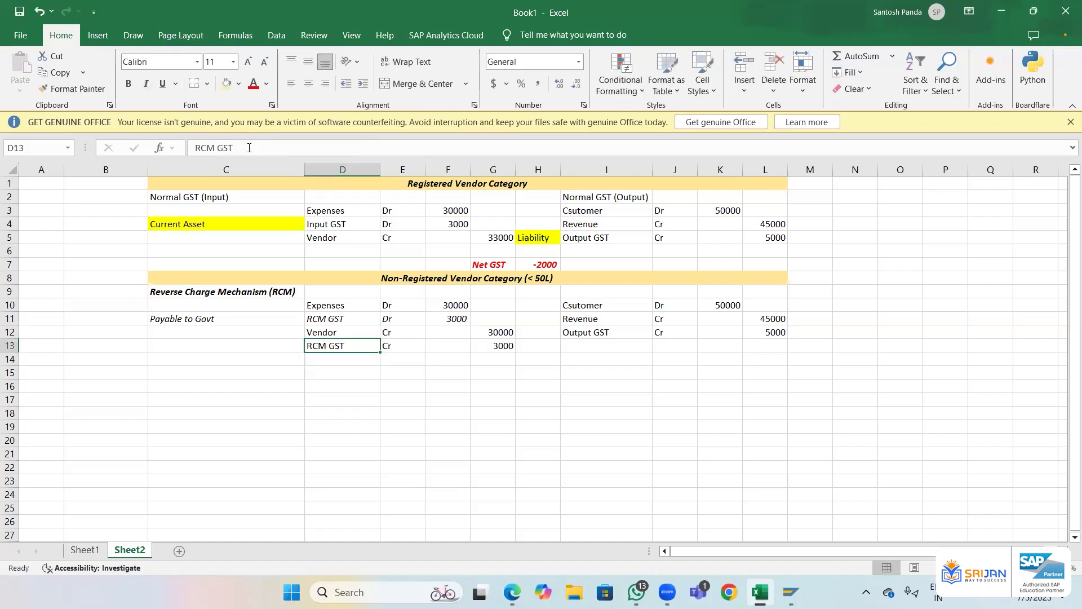
- Italicize the RCM GST credit line in D13:G13
key("shift+Right")
key("shift+Right")
key("shift+Right")
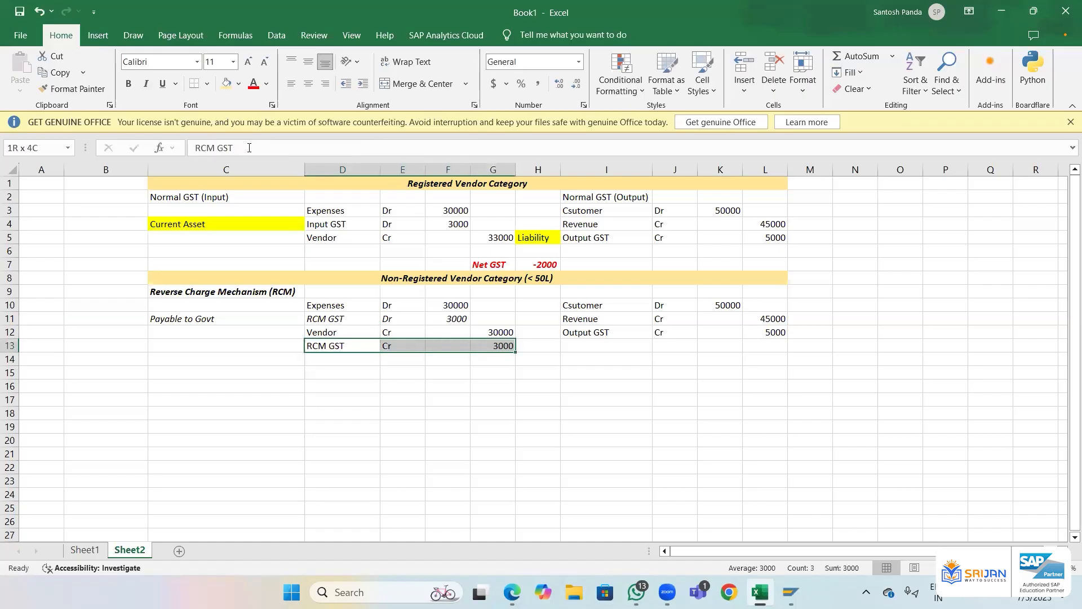
key("ctrl+i")
key("Left")
key("Left")
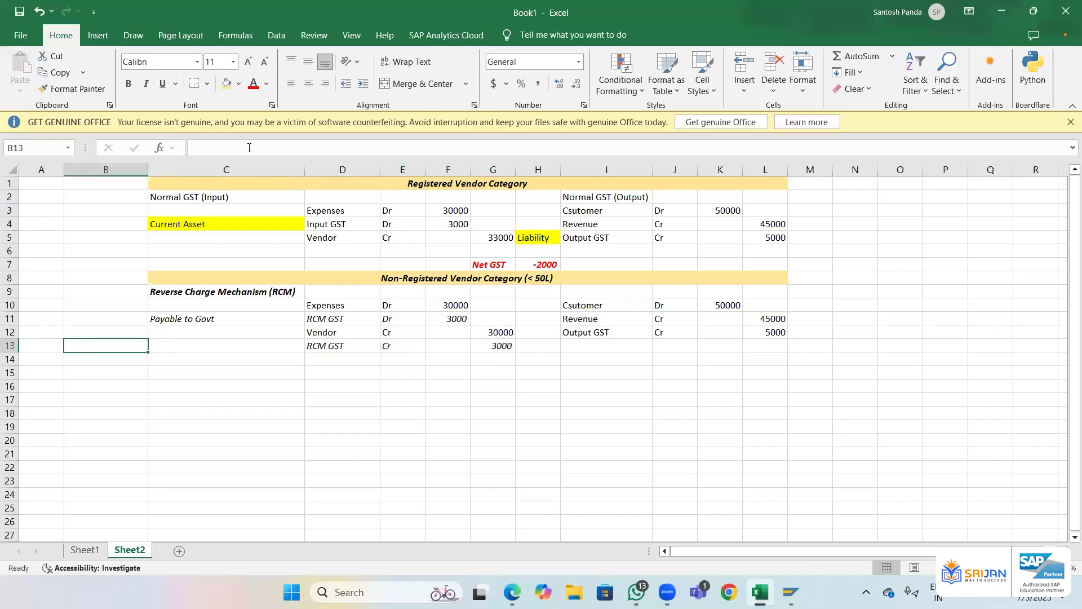
- Move the "Payable to Govt" note from C11 to C13, beside the RCM GST credit line
key("Right")
key("Up")
key("Up")
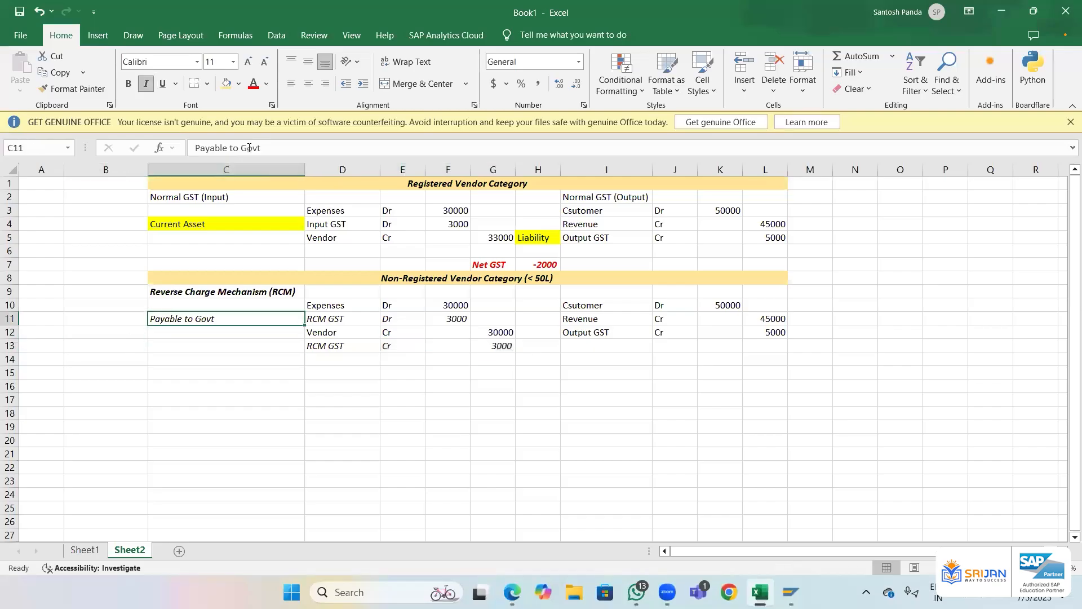
key("ctrl+x")
key("Down")
key("Down")
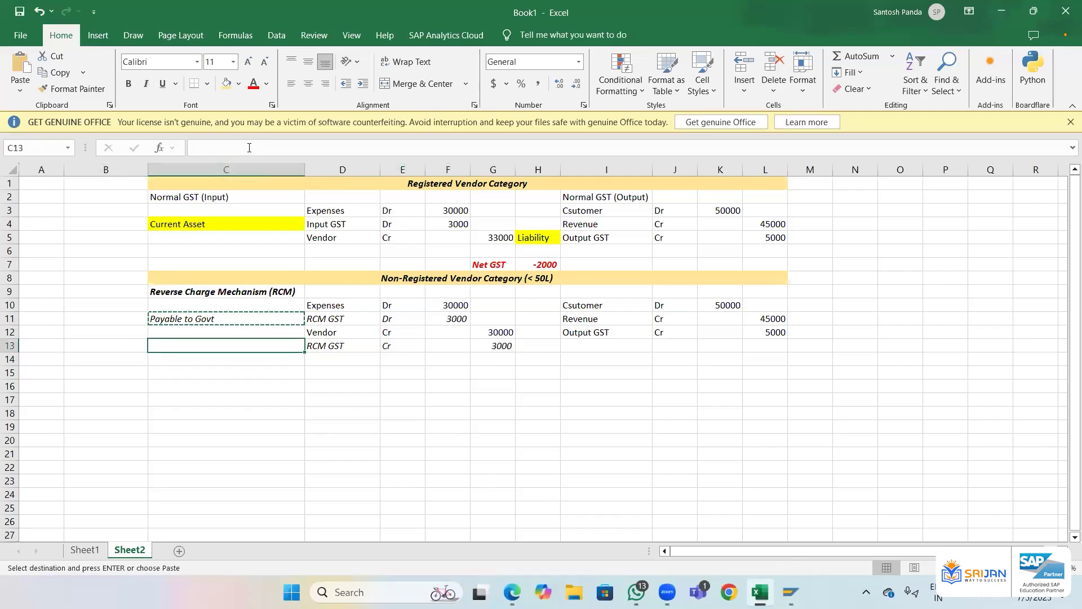
key("ctrl+v")
- Enter the note "Expnses" in C11 beside the RCM GST debit line and italicize it
key("Up")
key("Up")
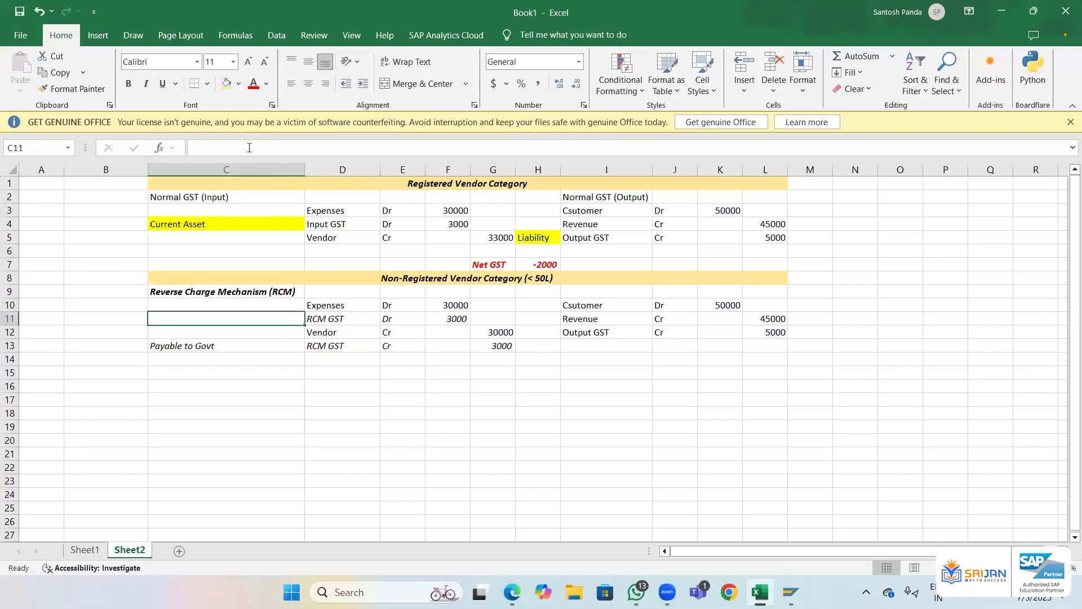
type("Expnses")
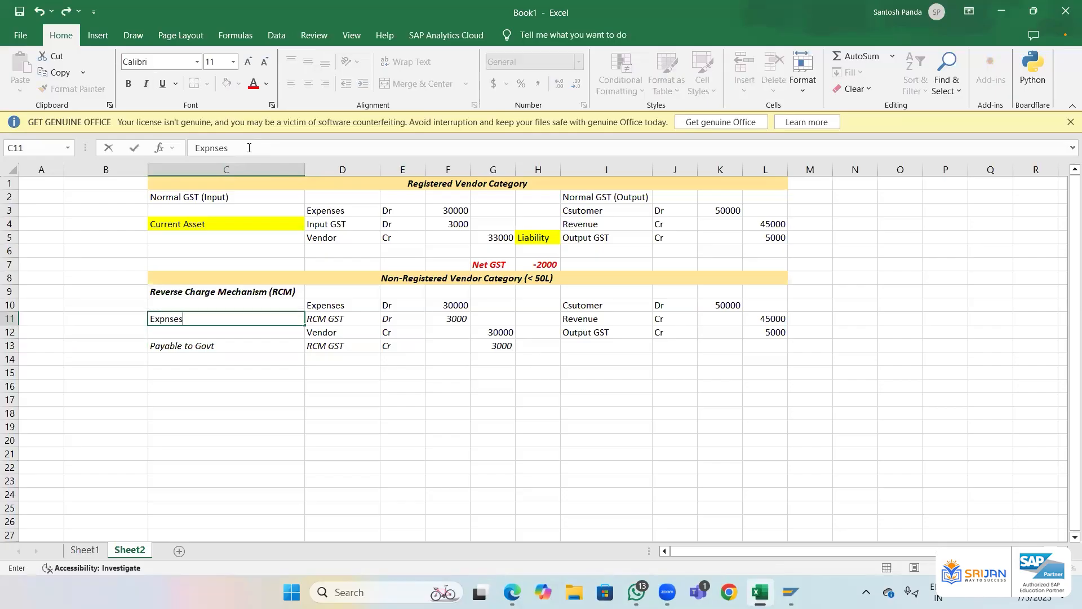
key("Return")
key("Up")
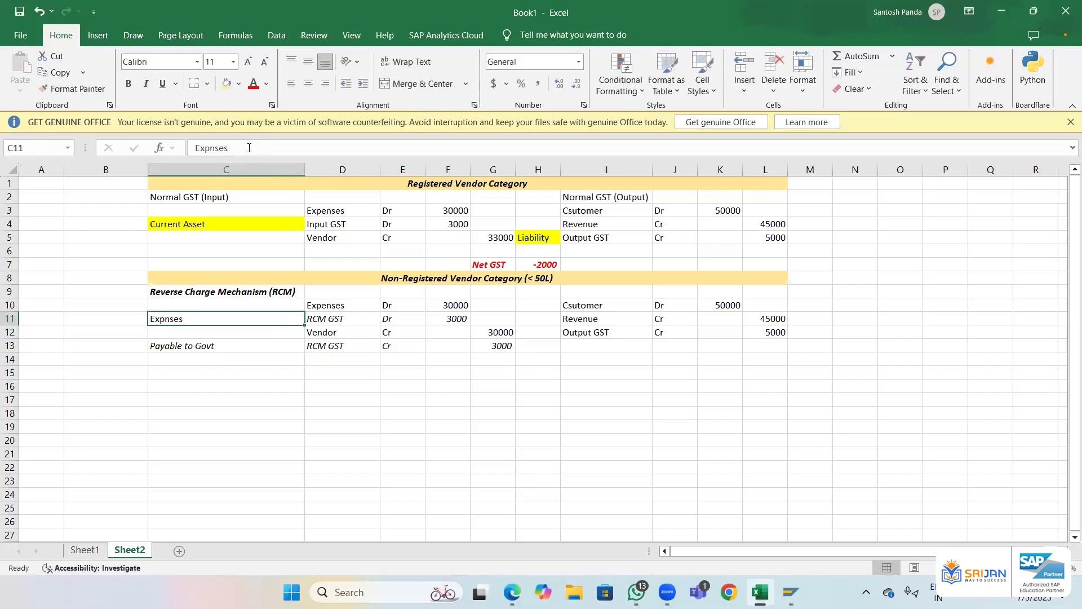
key("ctrl+i")
- Review the RCM GST debit line in row 11 and the payable credit line in row 13
key("Right")
key("Right")
key("Right")
key("Right")
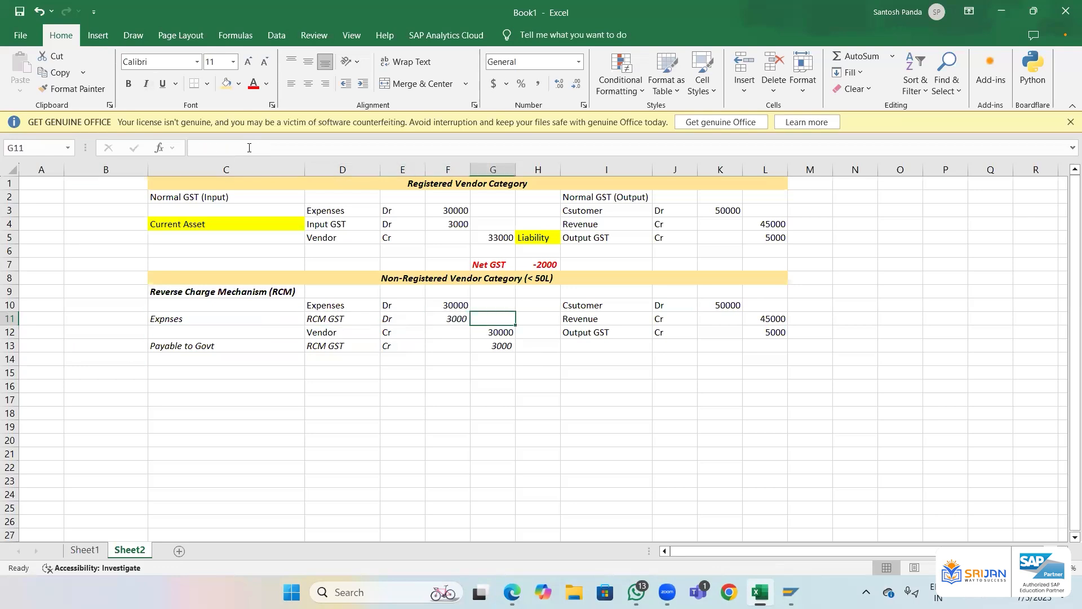
key("Left")
key("Left")
key("Left")
key("Left")
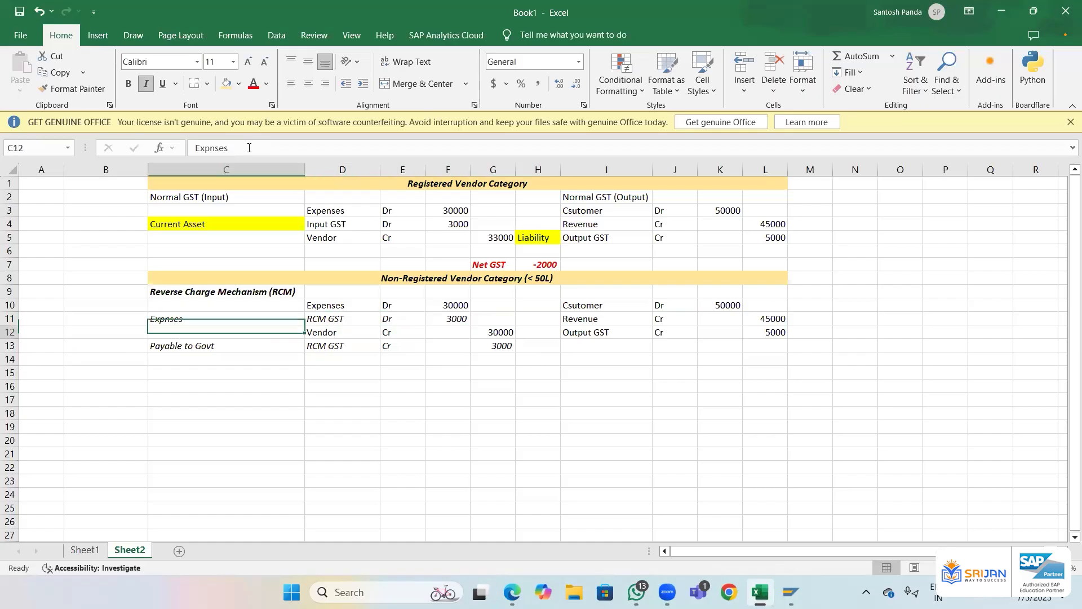
key("Down")
key("Down")
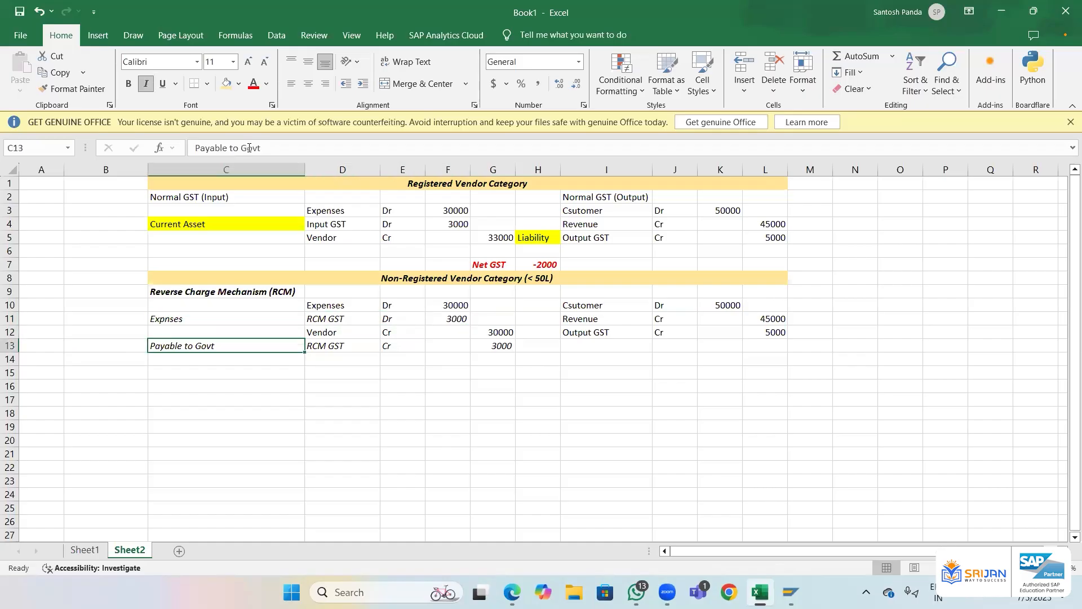
key("shift+Right")
key("shift+Right")
key("shift+Right")
key("shift+Right")
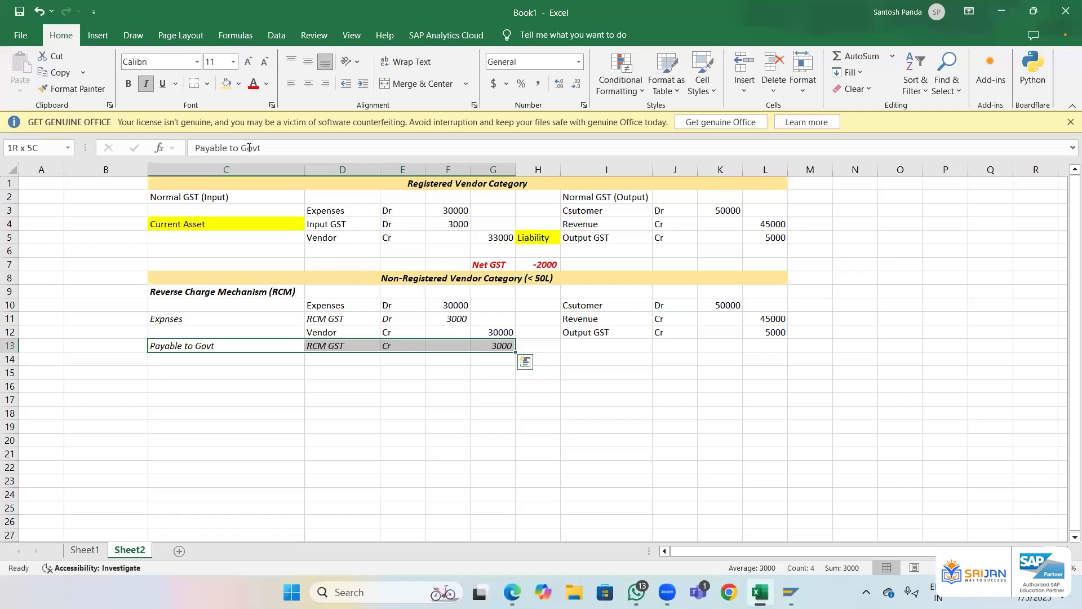
key("Up")
key("Up")
key("Right")
key("Right")
key("Right")
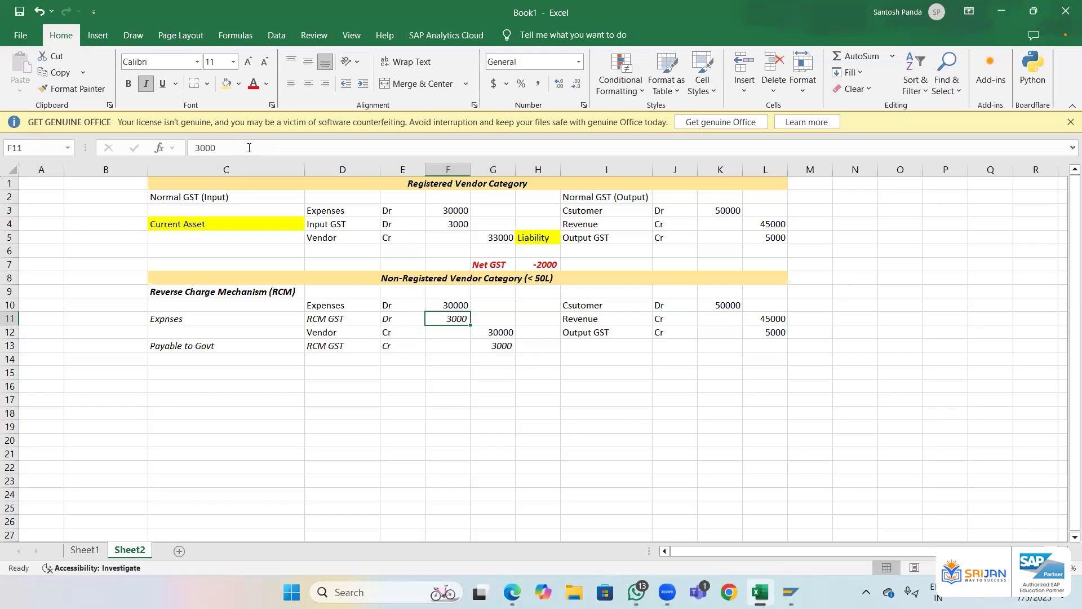
- Correct the spelling of the label in I10 to "Customer"
key("Right")
key("Right")
key("Right")
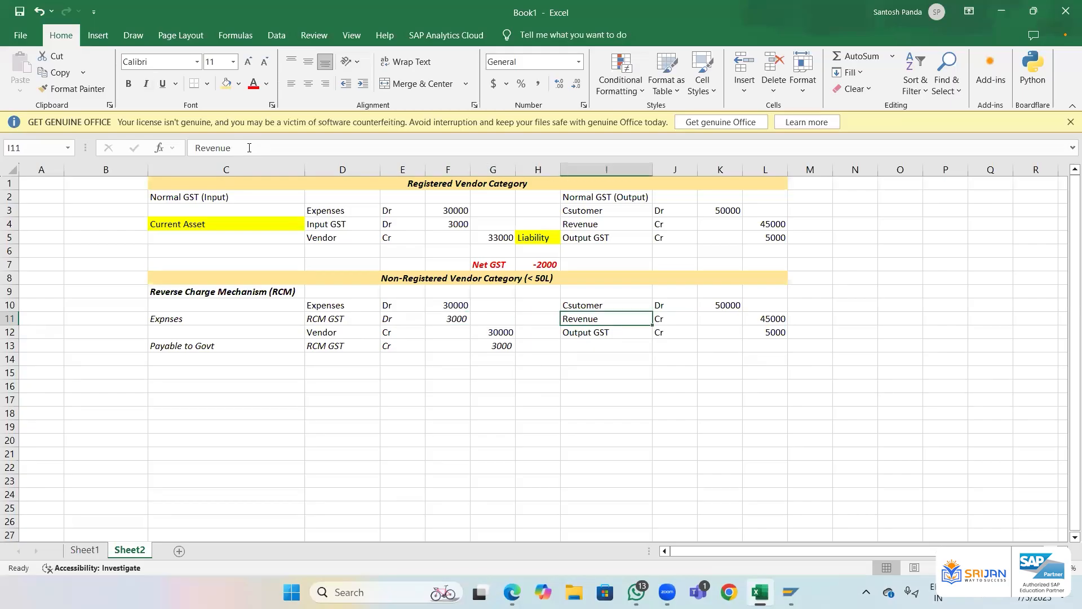
key("Up")
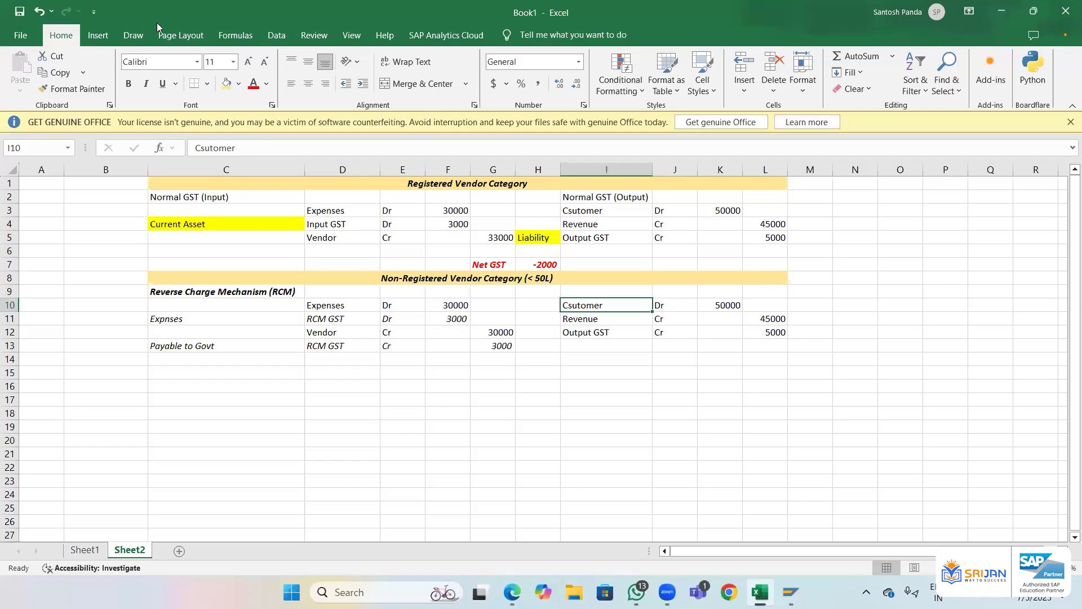
left_click(207, 150)
key("BackSpace")
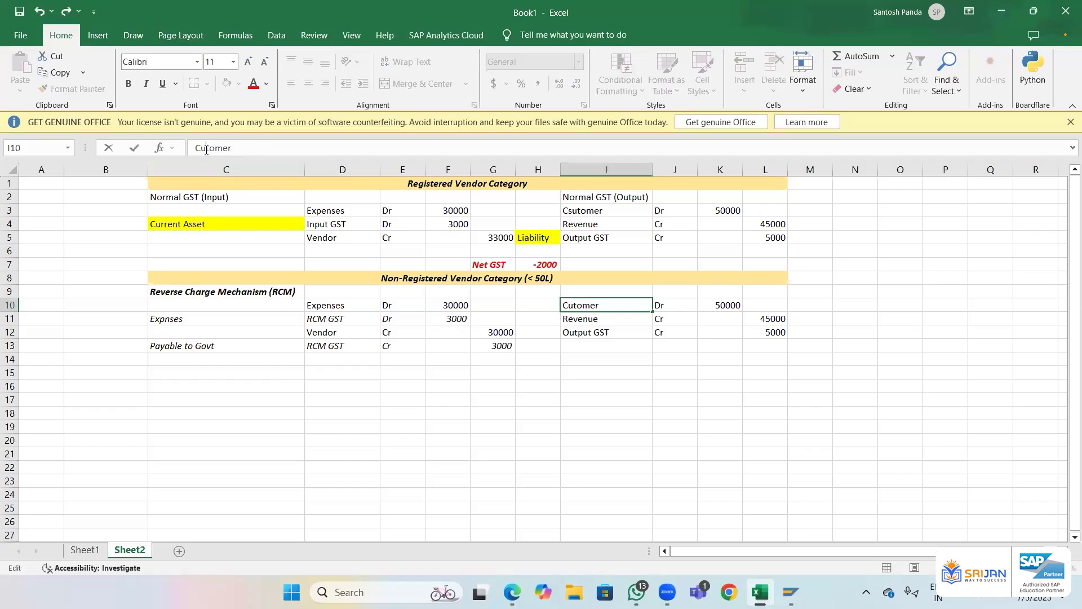
type("s")
key("Return")
- Copy the corrected "Customer" label from I10 to I3 in the registered vendor section
key("Up")
key("ctrl+c")
key("Up")
key("Up")
key("Up")
key("Up")
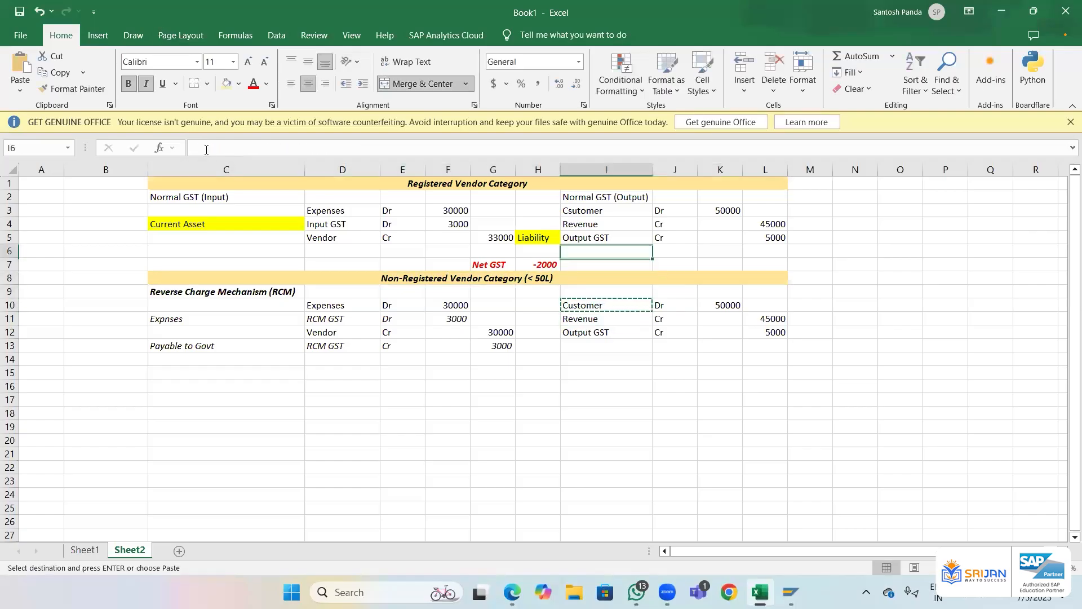
key("Up")
key("Up")
key("Up")
key("ctrl+v")
key("Escape")
- Review the Customer debit line and its amount in I10:K10
key("Down")
key("Down")
key("Down")
key("Down")
key("Down")
key("Down")
key("Down")
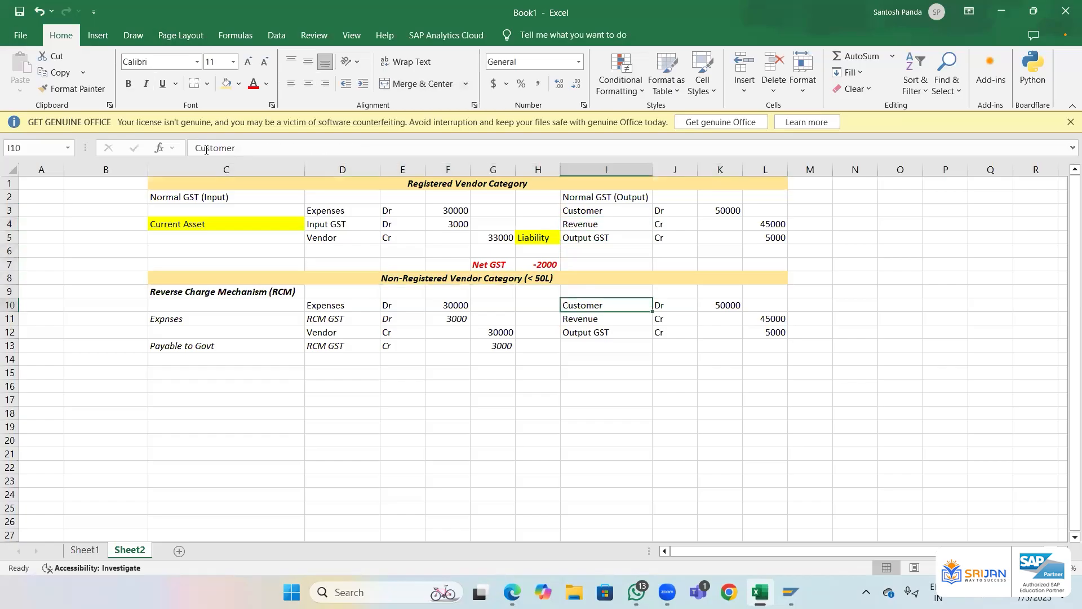
key("Right")
key("Right")
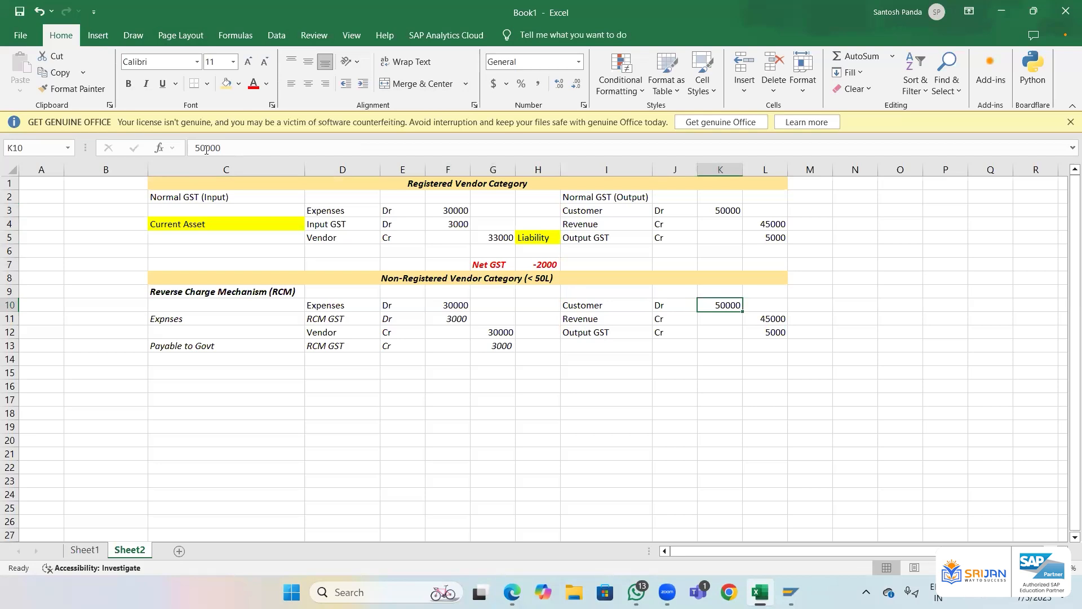
key("Left")
key("Left")
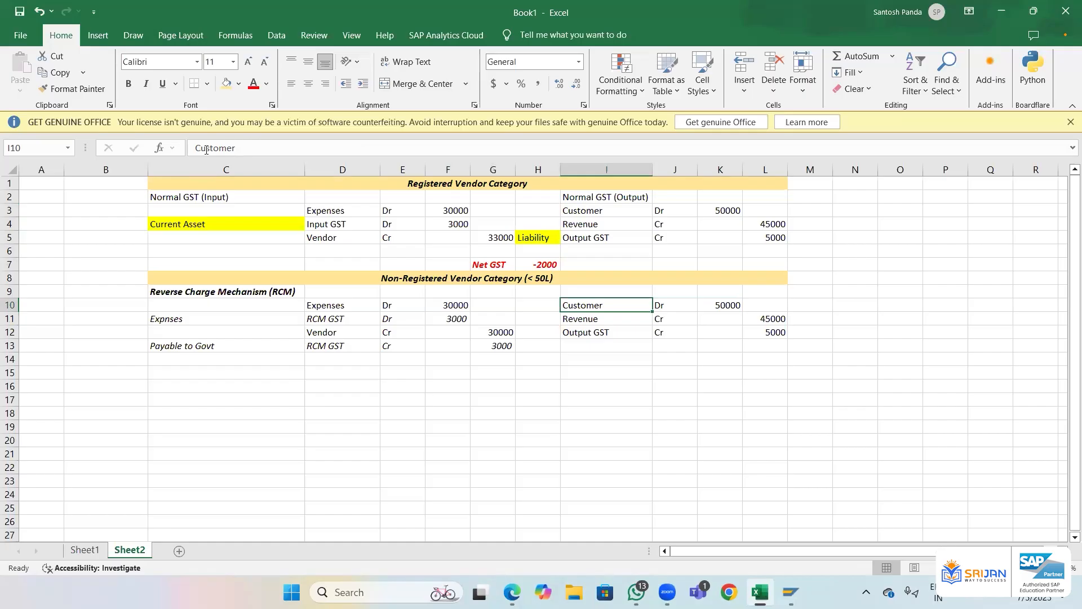
key("shift+Right")
key("shift+Right")
- Insert blank cells at I11:L11 below the Customer line, shifting the Revenue and Output GST lines down
key("Down")
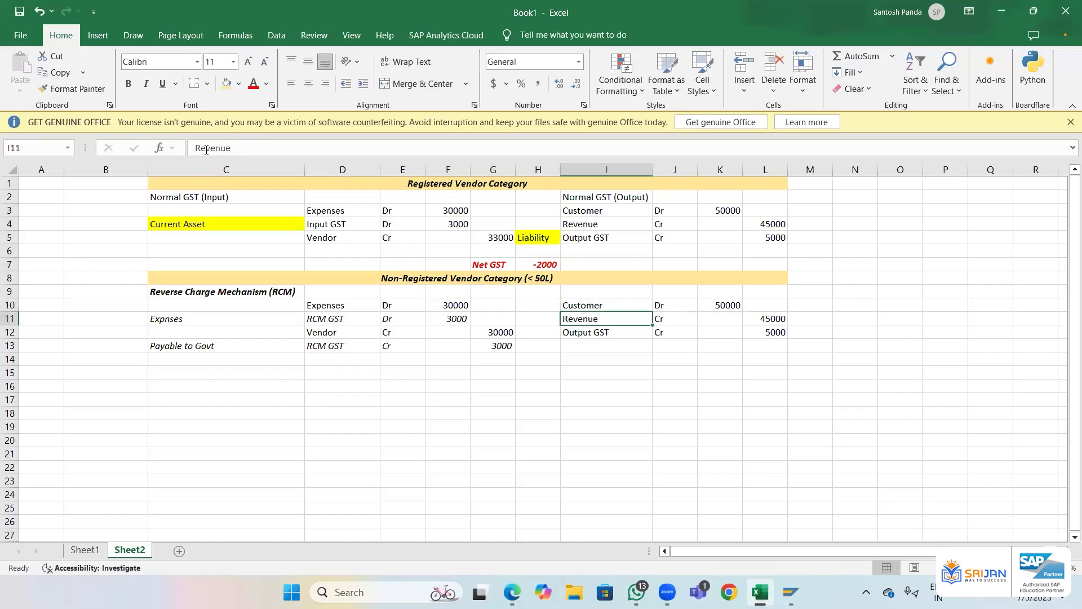
key("shift+Right")
key("shift+Right")
key("shift+Right")
key("ctrl+shift+plus")
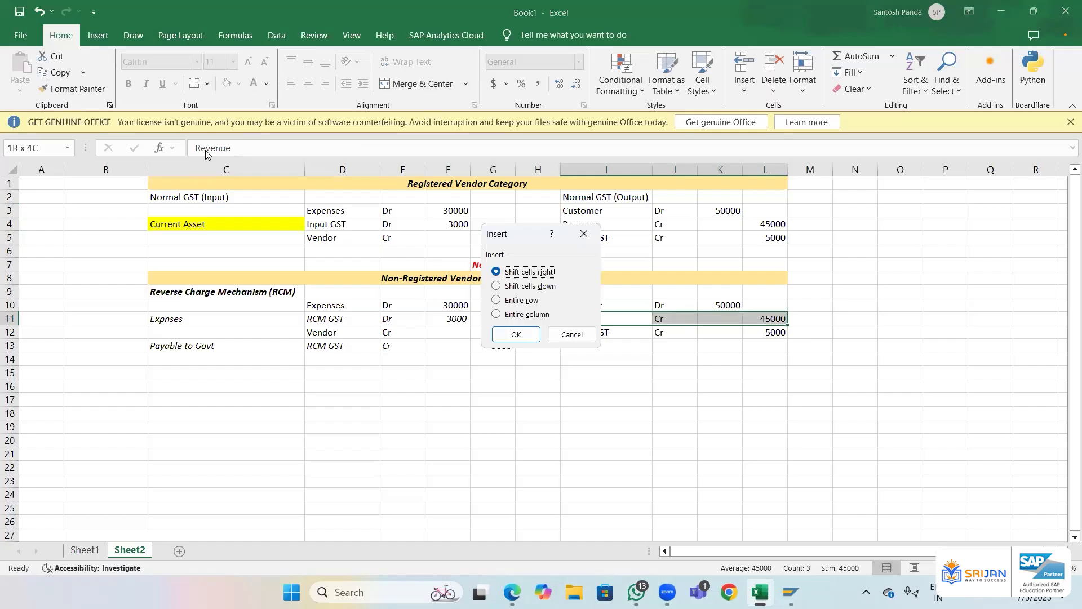
key("d")
key("Return")
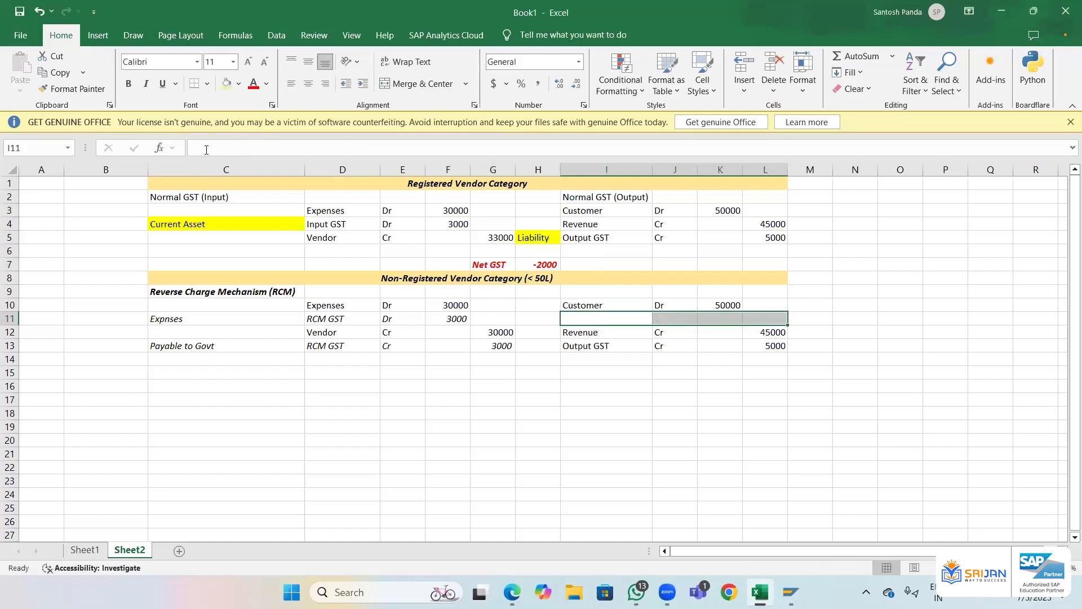
- Label the blank line below Customer as "RCM GST" in I11
key("Down")
key("shift+Right")
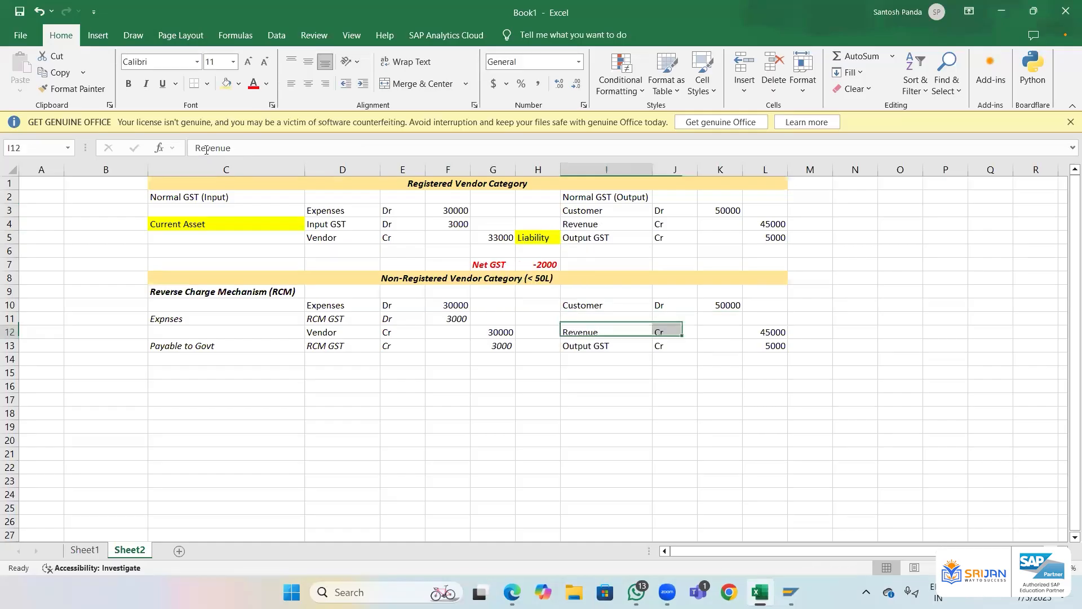
key("Up")
type("RCM")
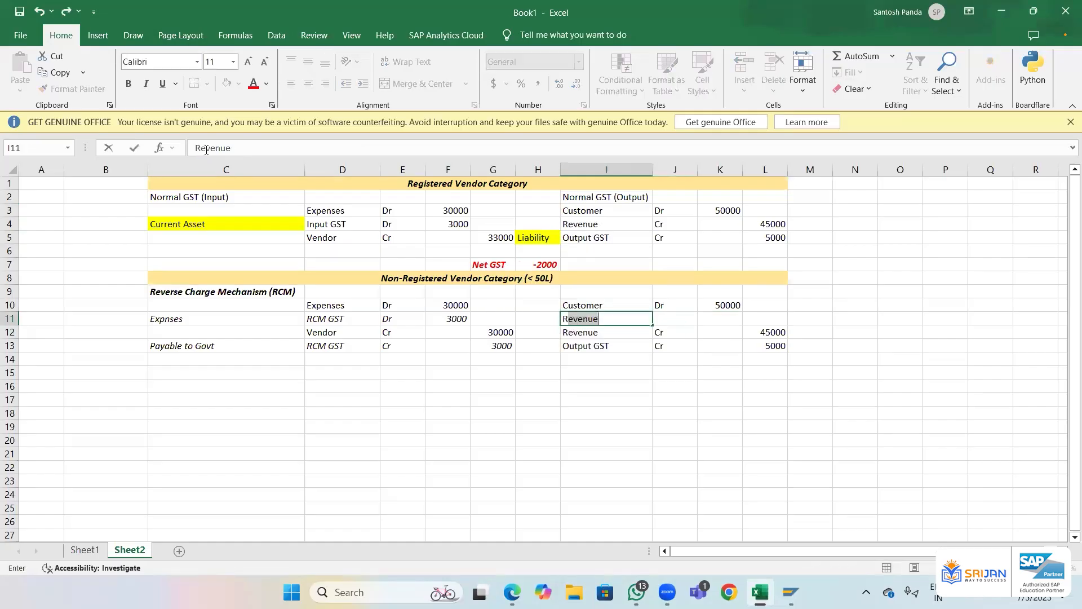
type(" GST")
key("Return")
key("Up")
- Try to copy the Revenue amount from L12 into the Customer amount cell K10, and undo the paste
key("Right")
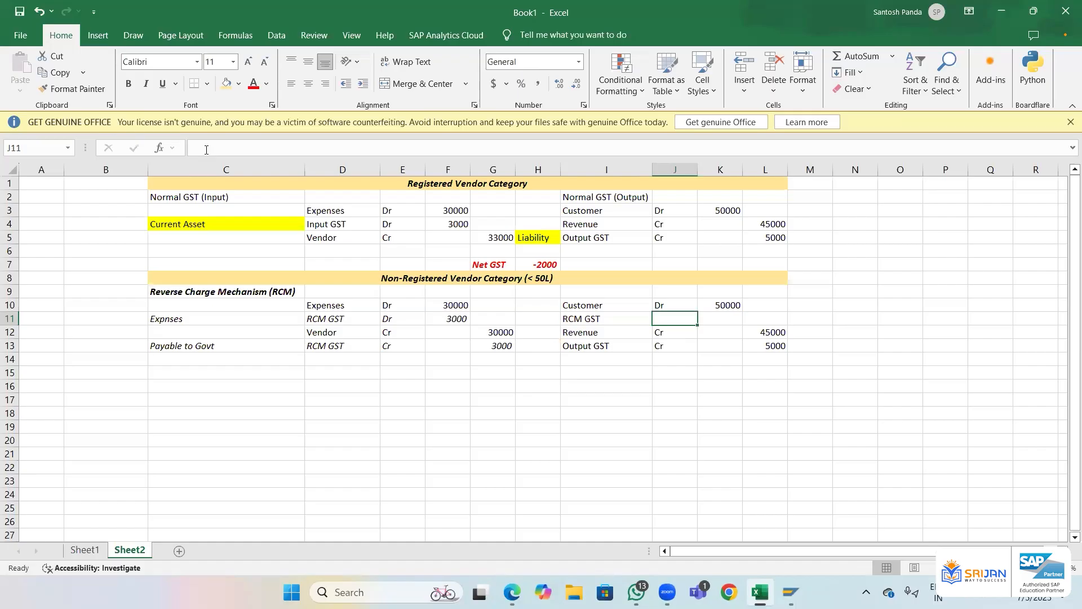
key("Right")
key("Down")
key("Right")
key("ctrl+c")
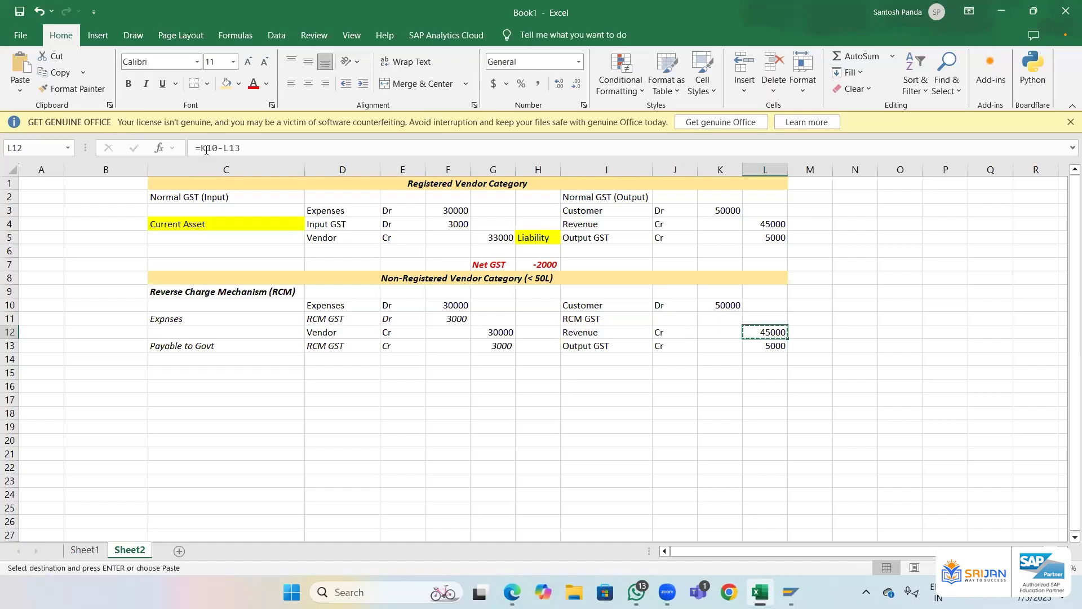
key("Up")
key("Left")
key("Up")
key("Return")
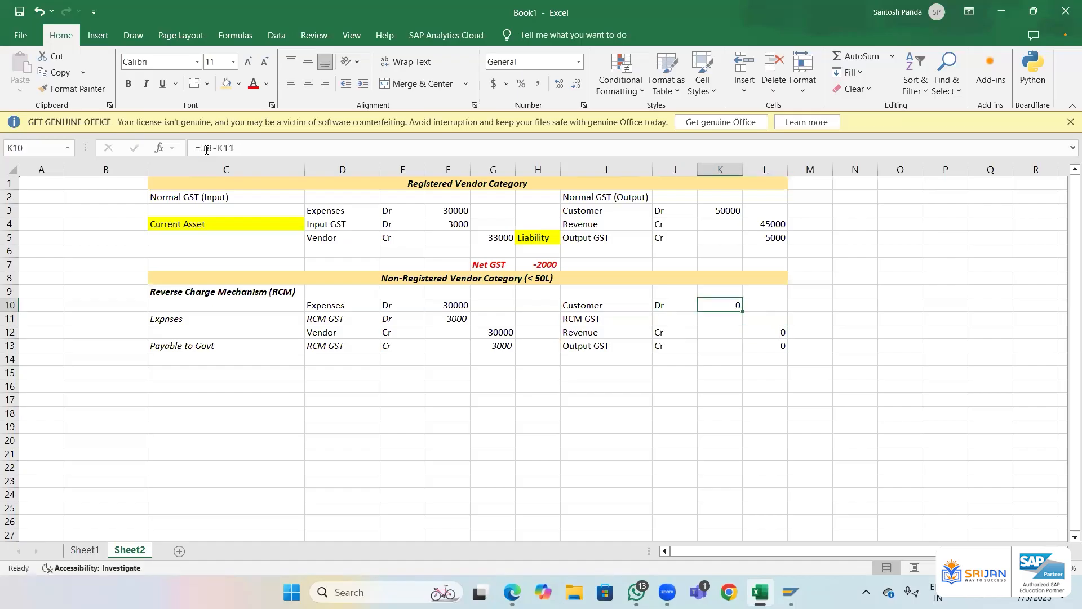
key("ctrl+z")
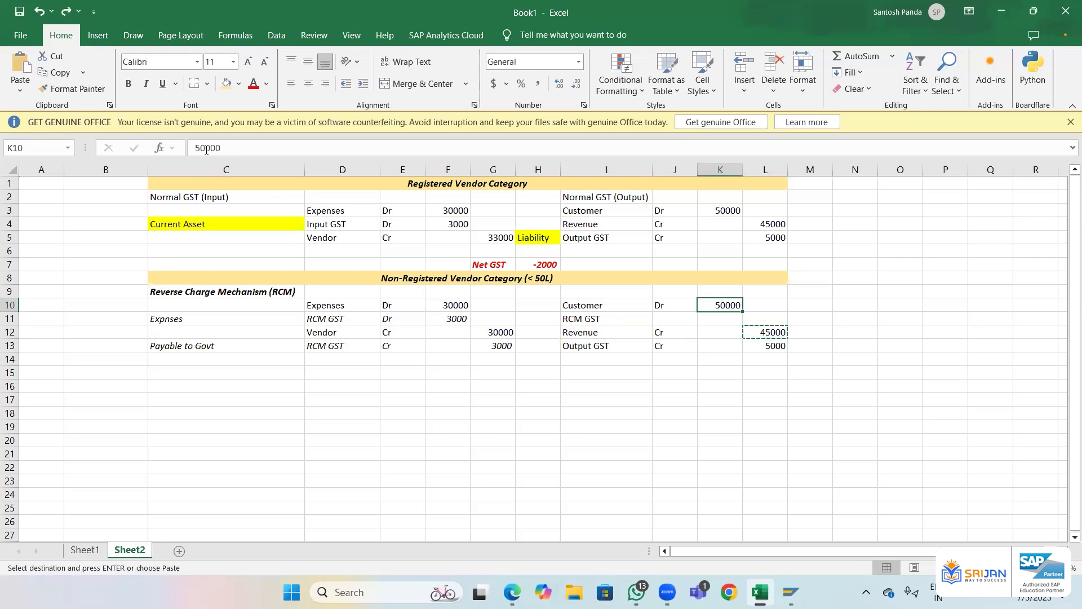
- Set the Customer amount in K10 to 45000 and mark the line as "Dr" in J10
type("45000")
key("Return")
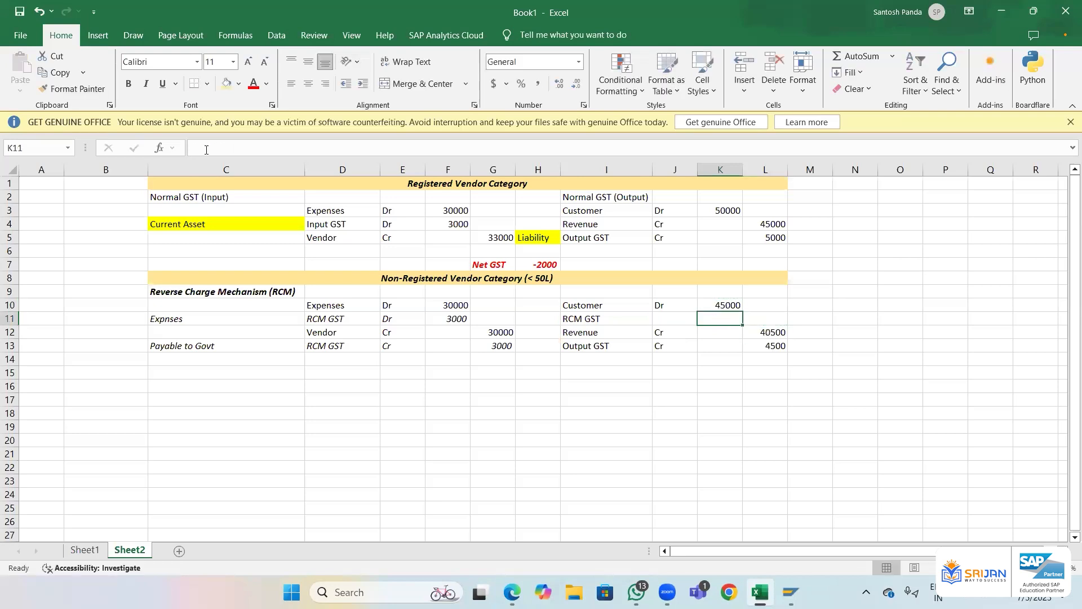
key("Left")
key("Up")
type("Dr")
key("Return")
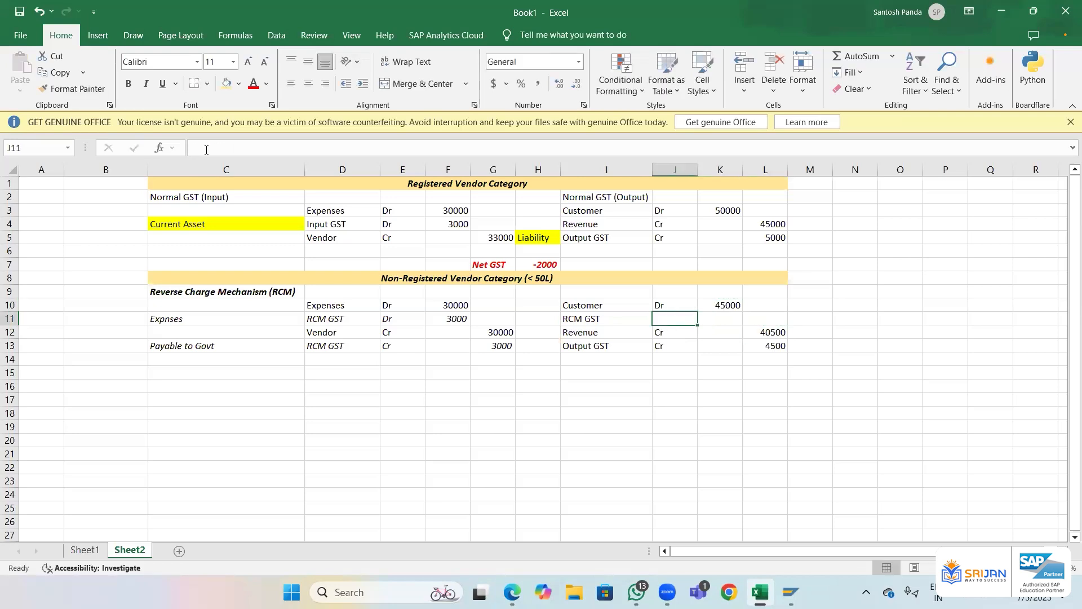
- Mark the sales-side RCM GST line as "Dr" in J11 and enter 5000 in K11
type("Dr")
key("Right")
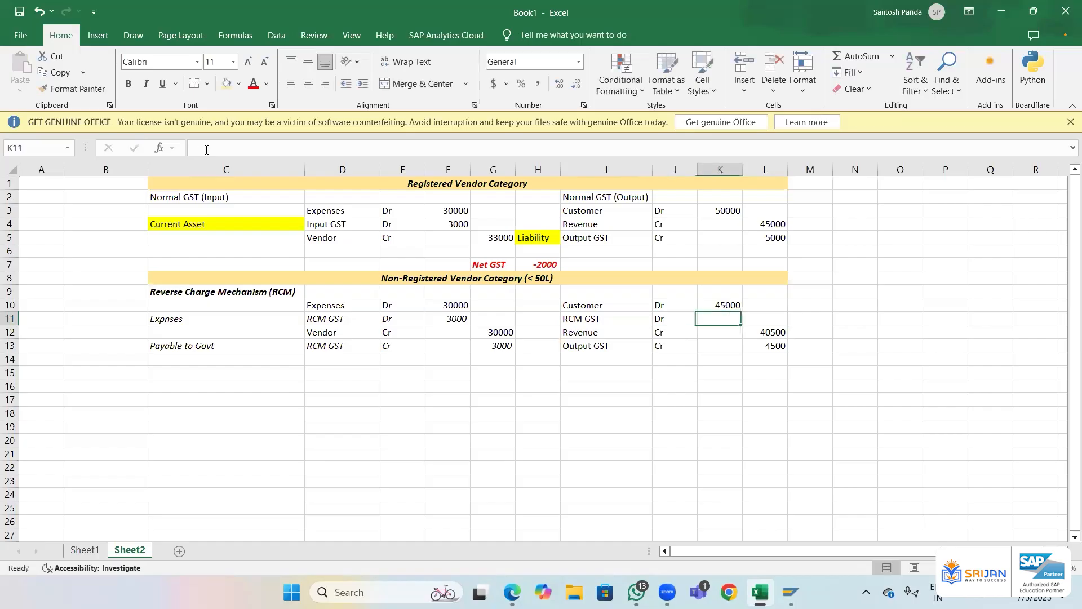
type("5000")
key("Return")
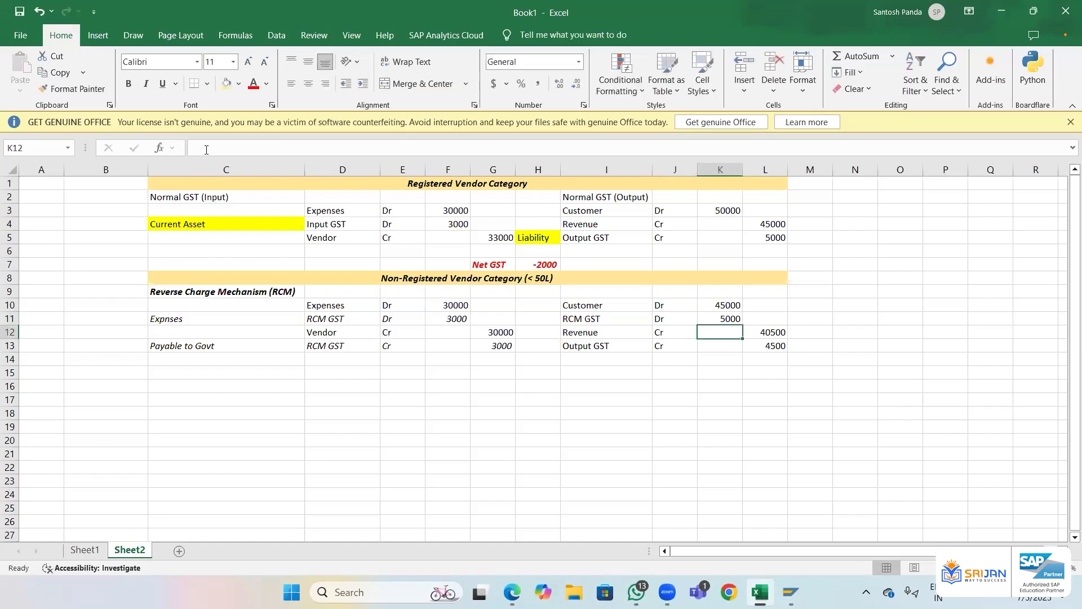
- Set the RCM sales-side Revenue amount in L12 to 45000 and the Output GST amount in L13 to 5000
key("Left")
key("Left")
key("Left")
key("Right")
key("Right")
key("Right")
key("Right")
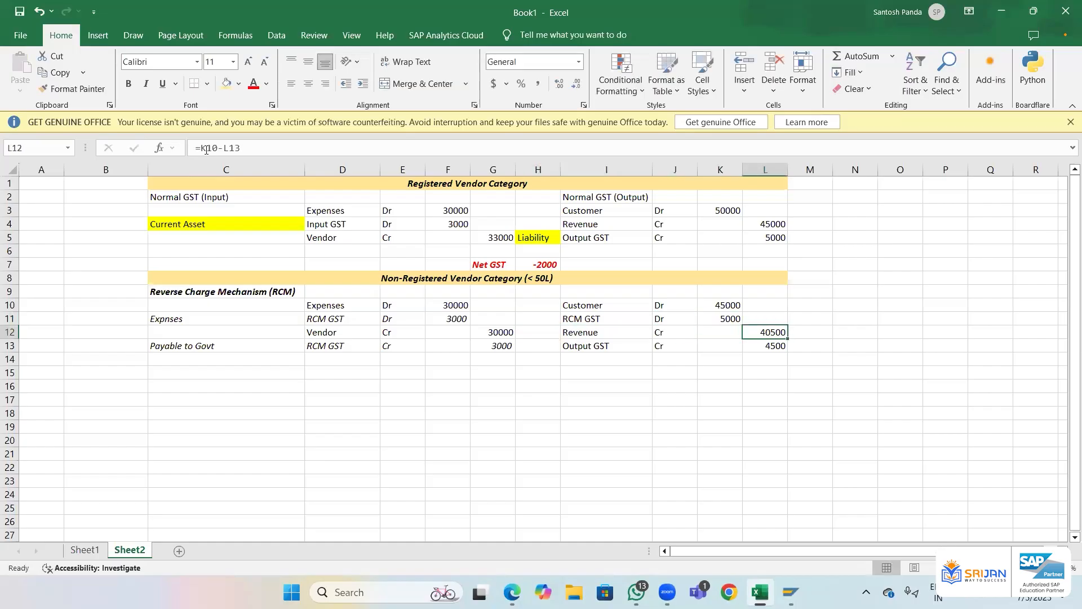
type("45000")
key("Return")
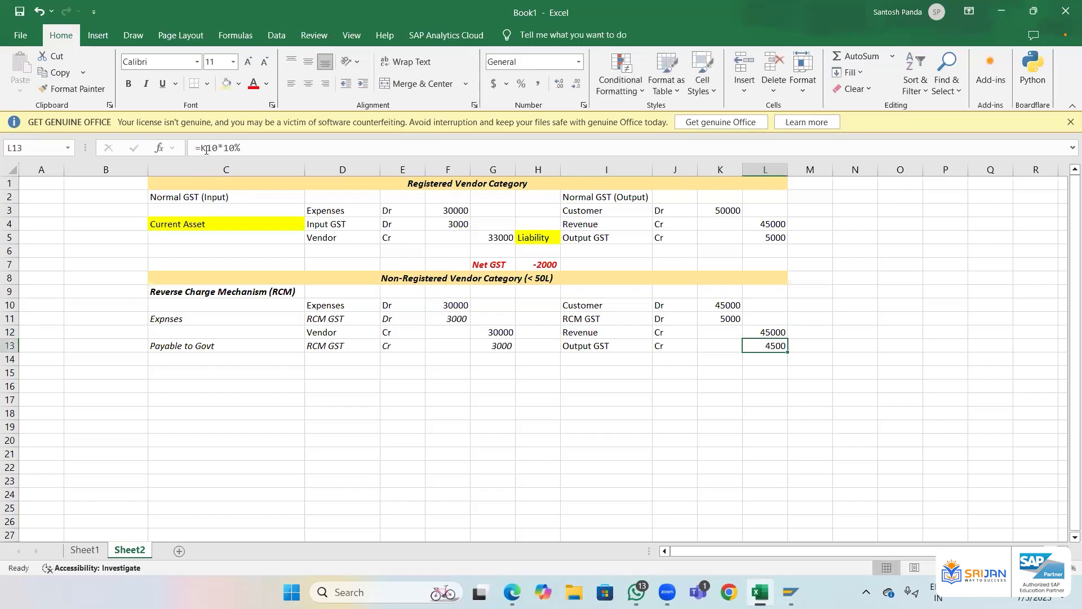
left_click(206, 149)
type("5000")
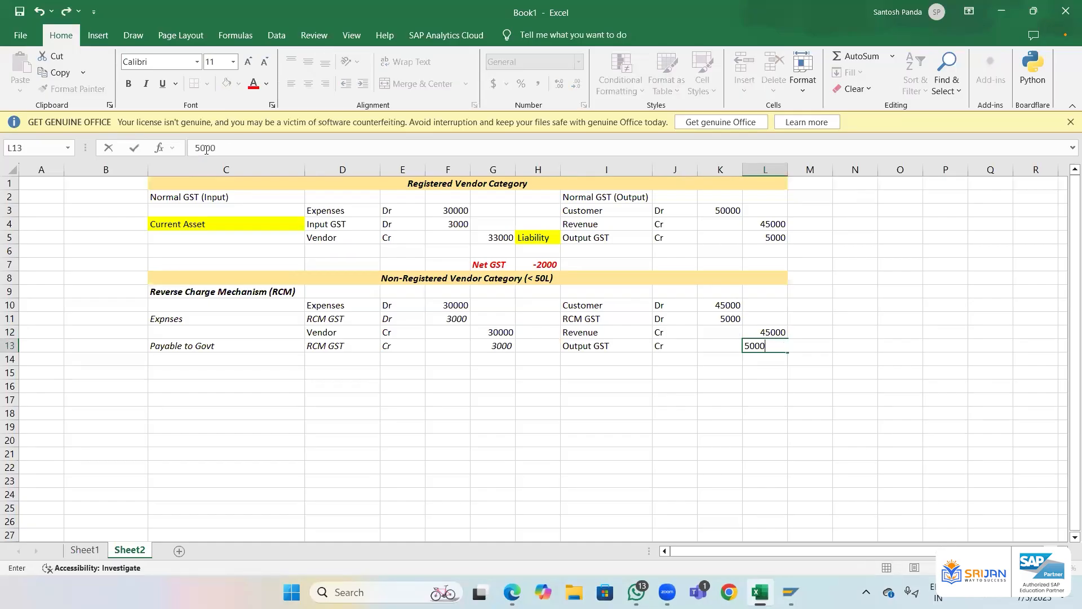
key("Return")
- Label the sales-side RCM GST line as "Receivable from Govt" in H11 and widen column H to fit the text
key("Up")
key("Left")
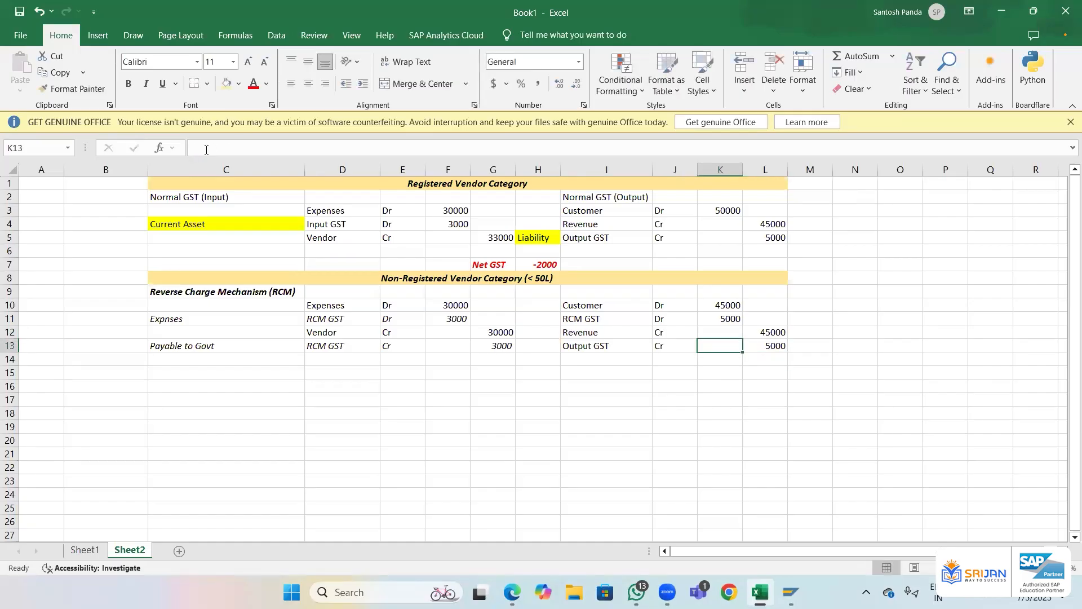
key("Left")
key("Left")
key("Left")
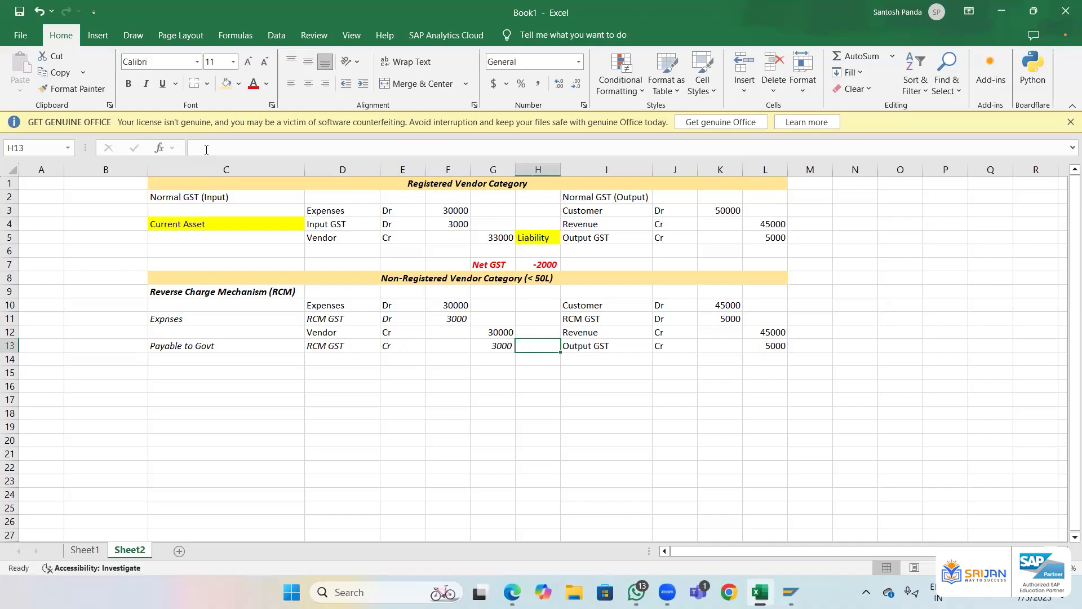
key("Up")
key("Up")
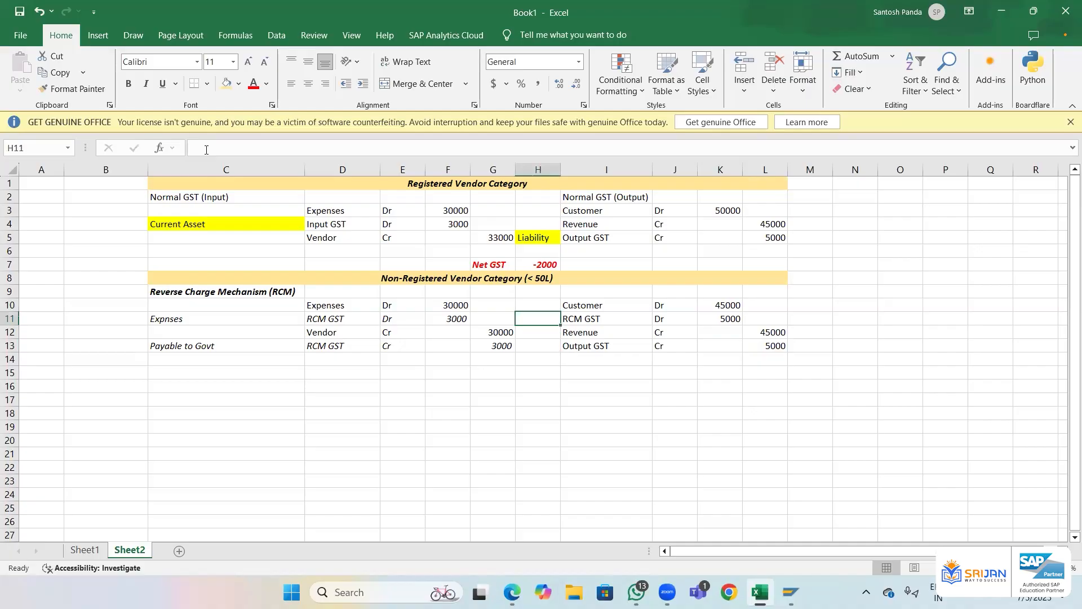
type("Rece")
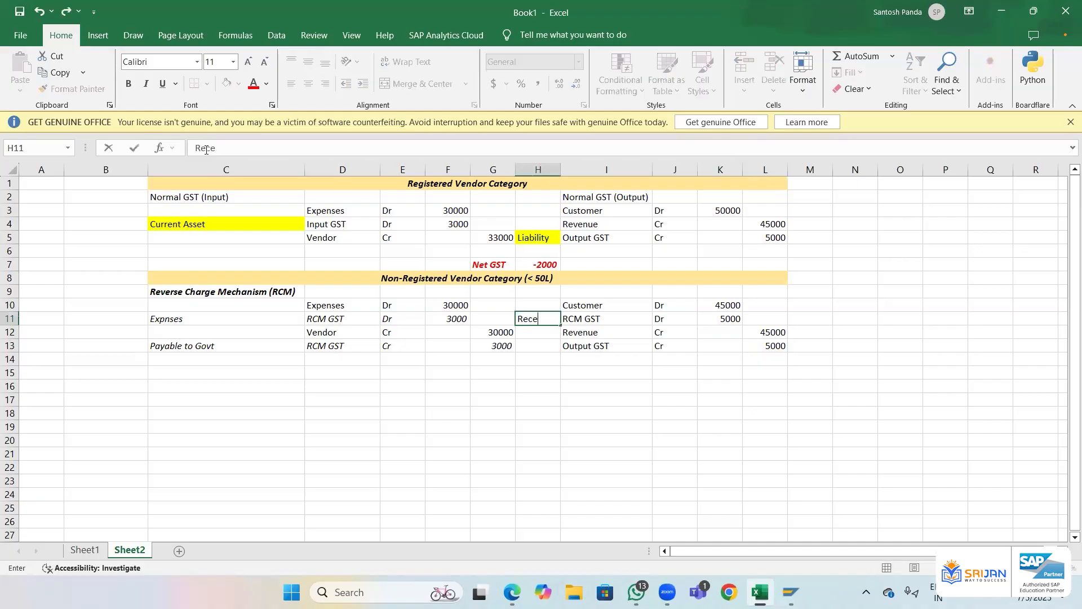
type("ivable from Go")
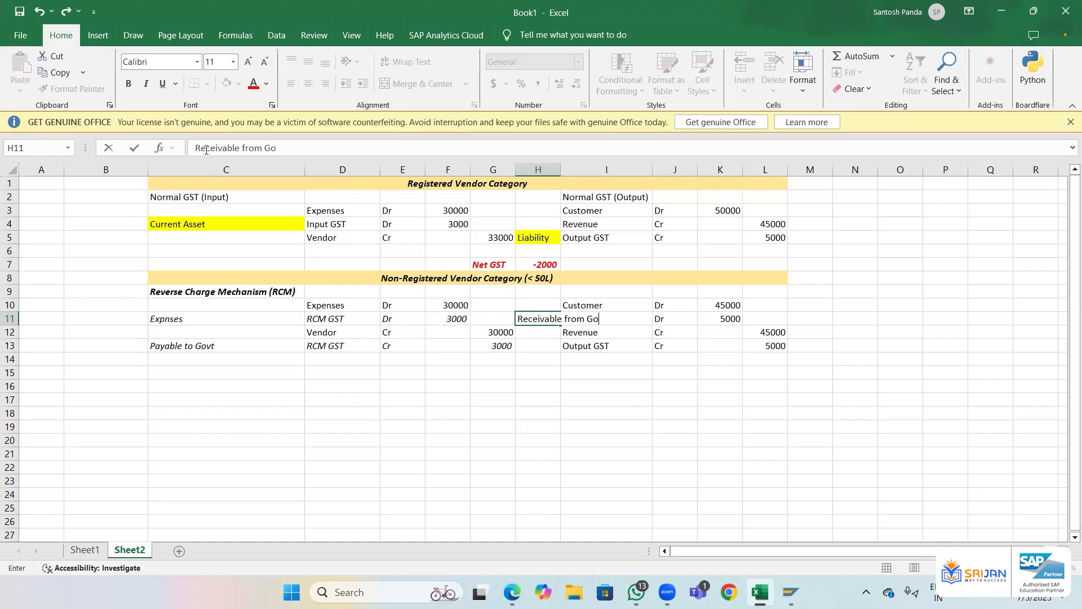
type("vt")
key("Return")
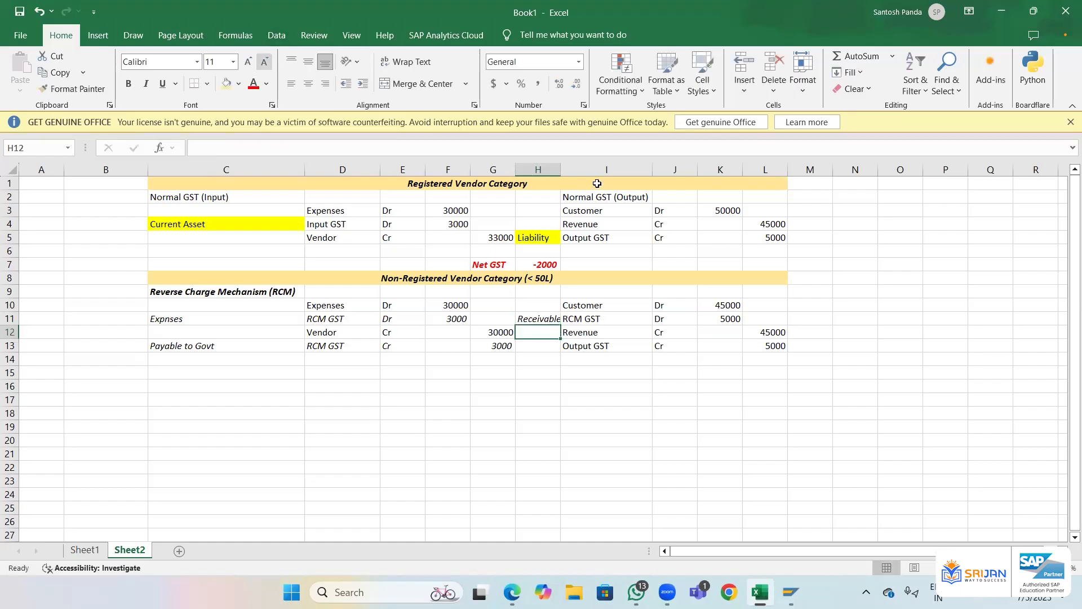
left_click(558, 169)
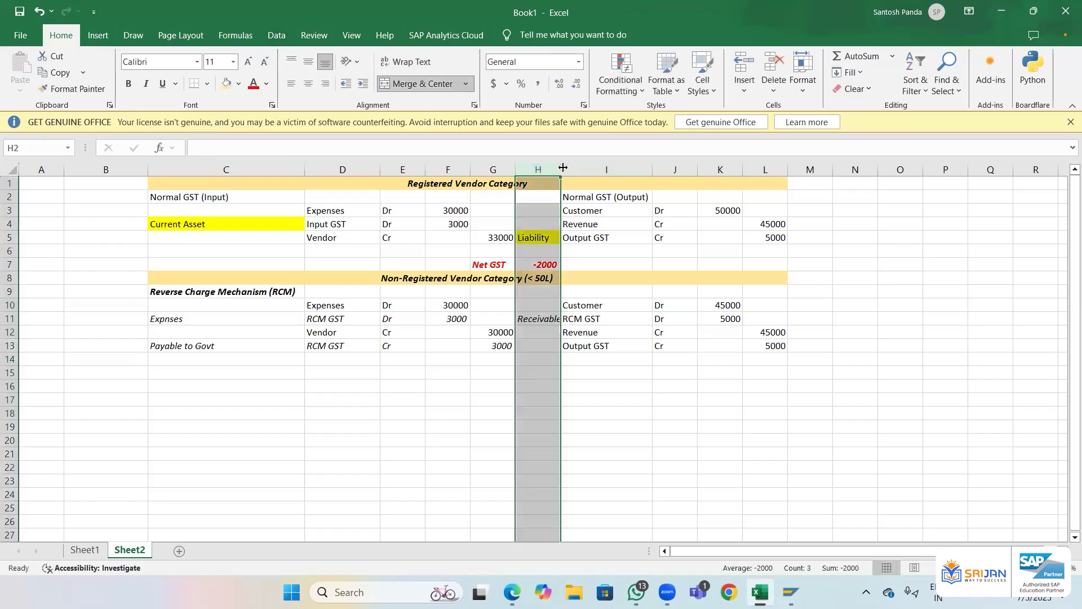
double_click(561, 169)
- Label the RCM sales-side Output GST line as "Revenue" in H13
key("Down")
key("Down")
key("Down")
key("Down")
key("Down")
key("Down")
key("Down")
key("Down")
key("Down")
key("Down")
key("Down")
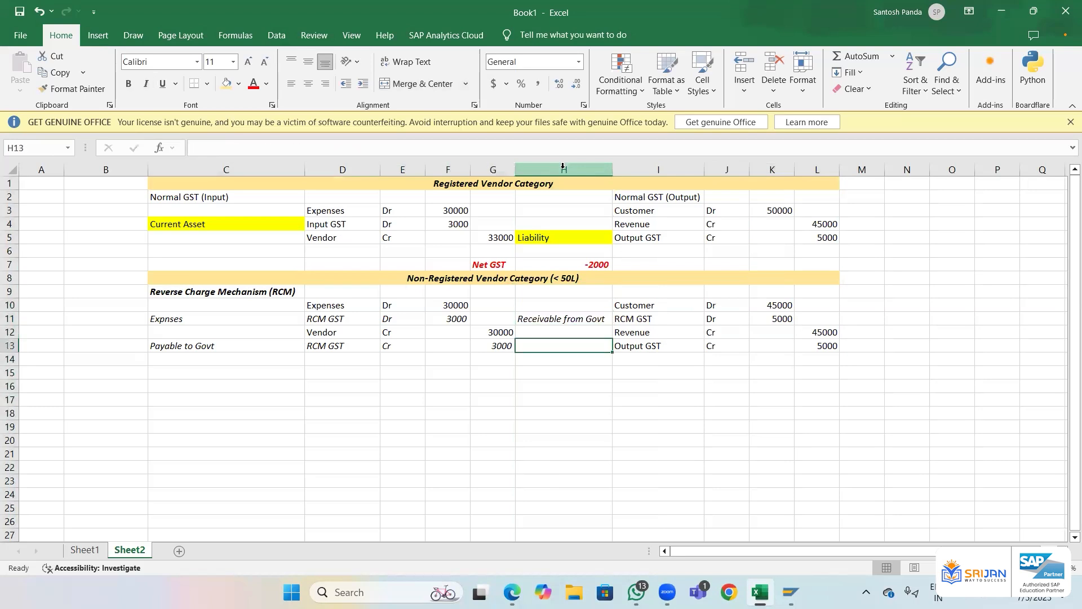
type("Revenue")
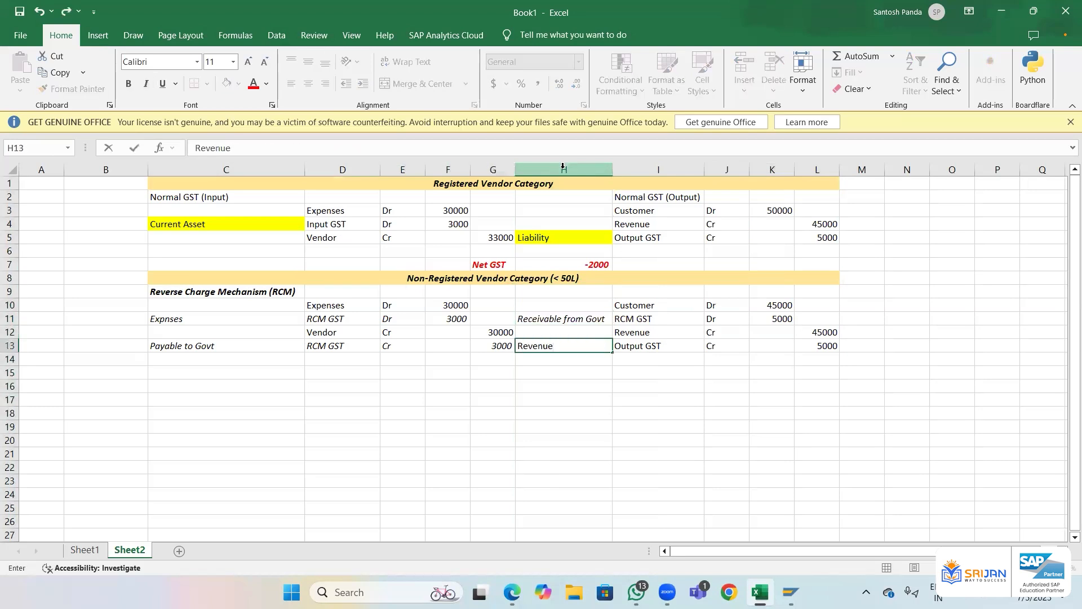
key("Return")
- Remove the italic formatting across the Output GST line in H13:L13
key("Up")
key("shift+Right")
key("shift+Right")
key("shift+Right")
key("shift+Right")
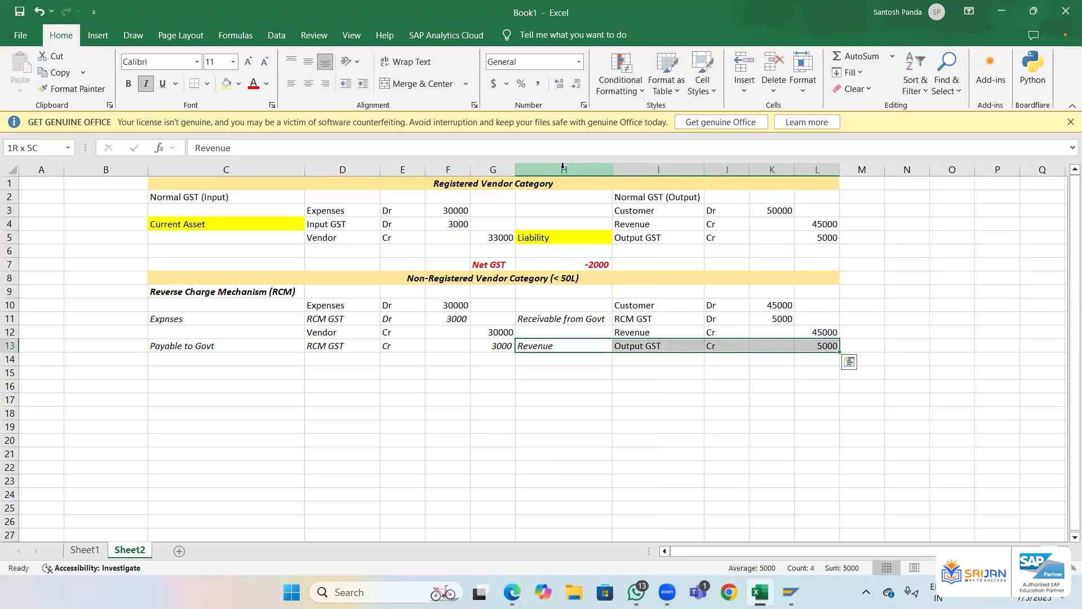
key("ctrl+i")
key("shift+Left")
key("shift+Left")
key("shift+Left")
key("shift+Left")
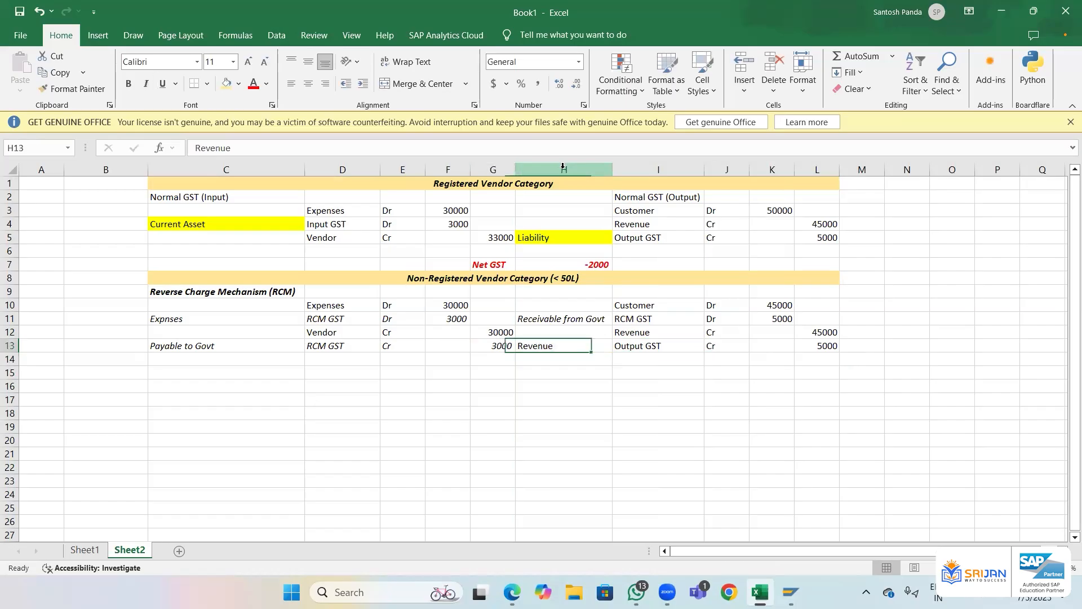
- Extend the label in H13 to read "Revenue (P&L)"
left_click(414, 149)
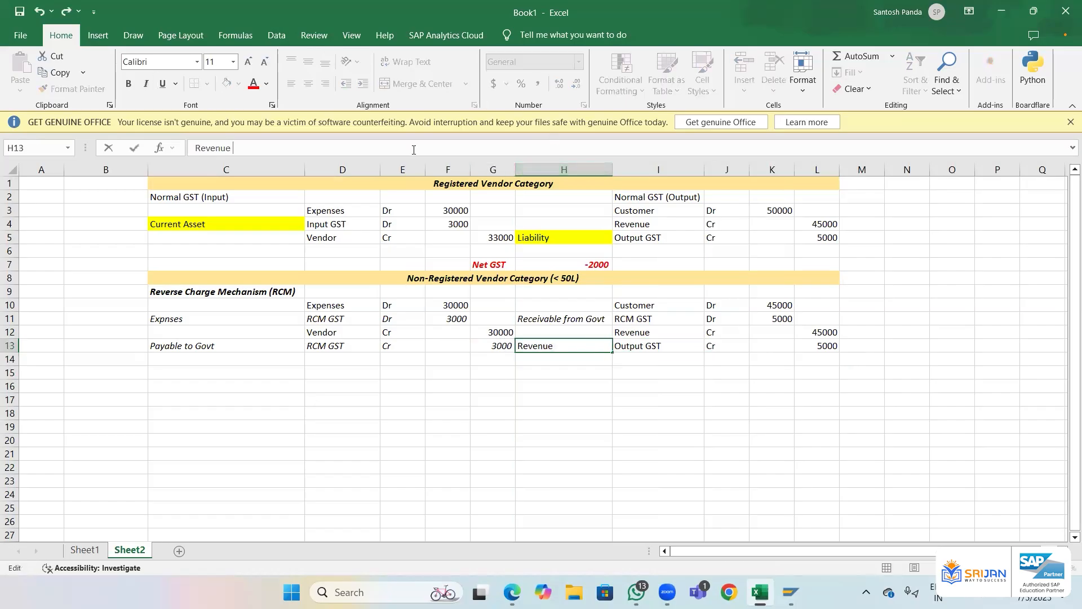
type("(P&L")
key("Up")
- Extend the label in H11 to "Receivable from Govt (B/S)" and fit column H to the longer text
key("Up")
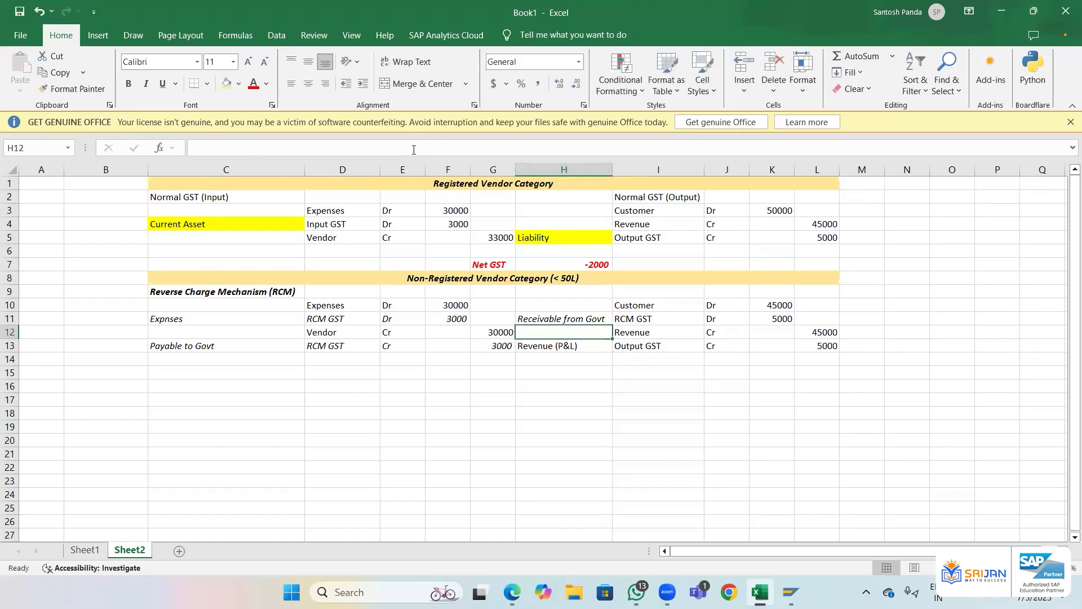
left_click(411, 146)
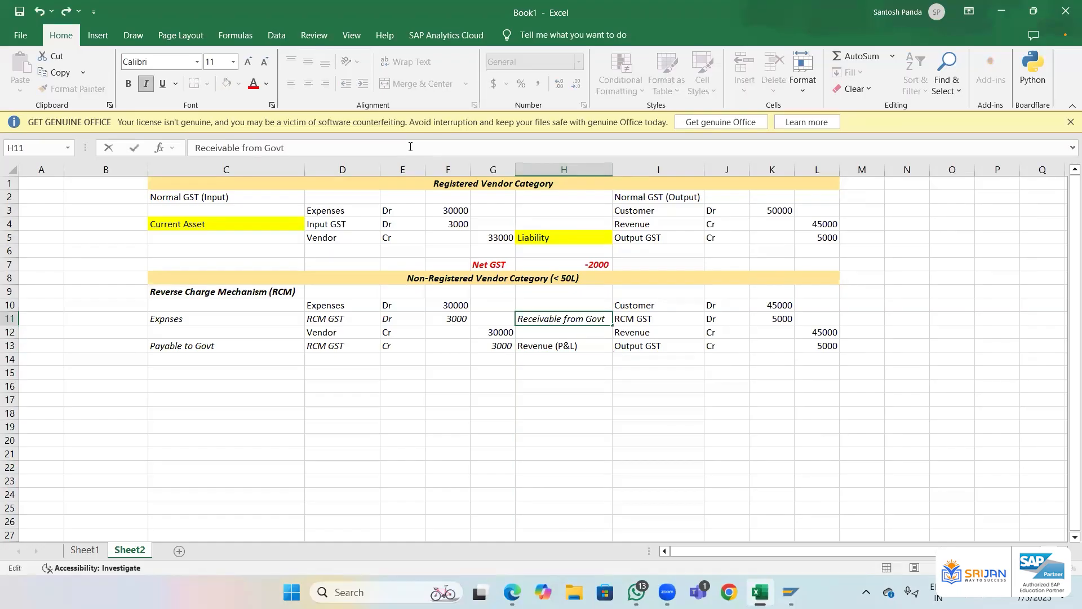
type("B/S")
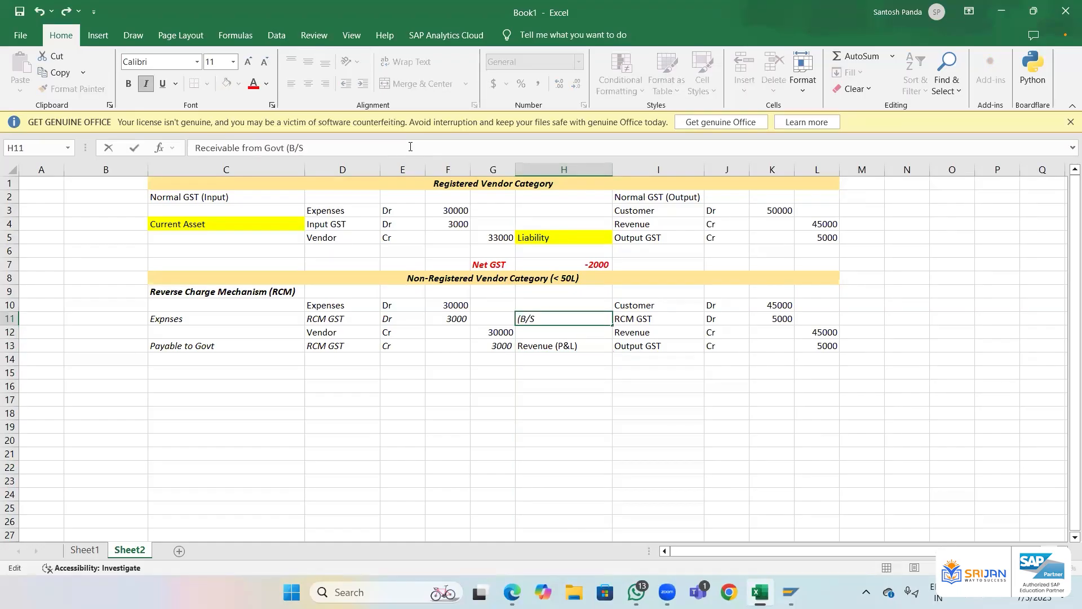
type(")")
key("ctrl+Return")
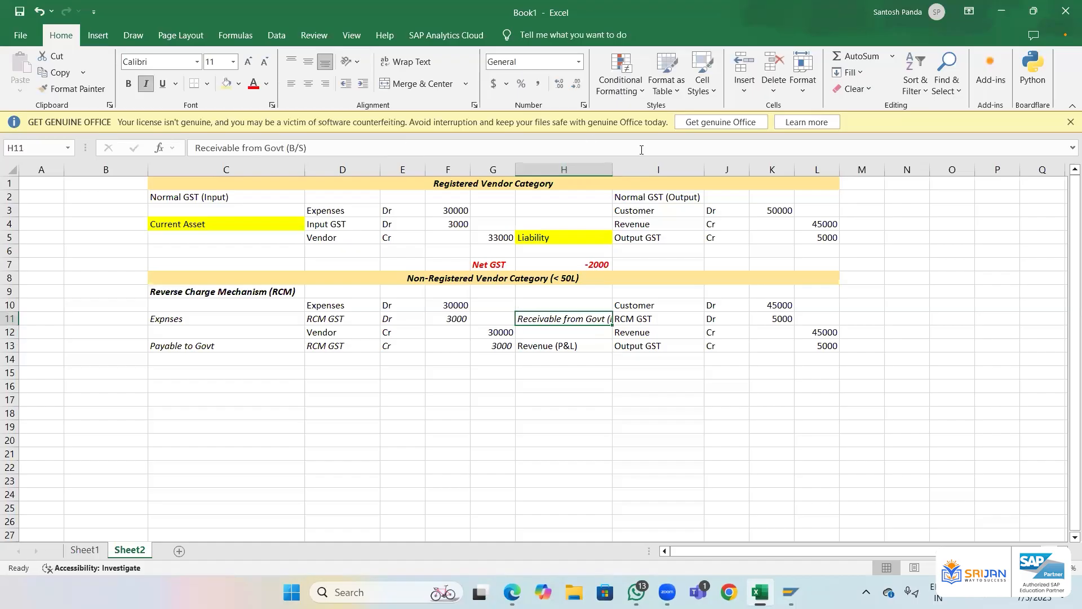
double_click(613, 169)
- Extend the vendor-side expense label in C11 to read "Expnses (P&L)"
key("Left")
key("Left")
key("Left")
key("Left")
key("Left")
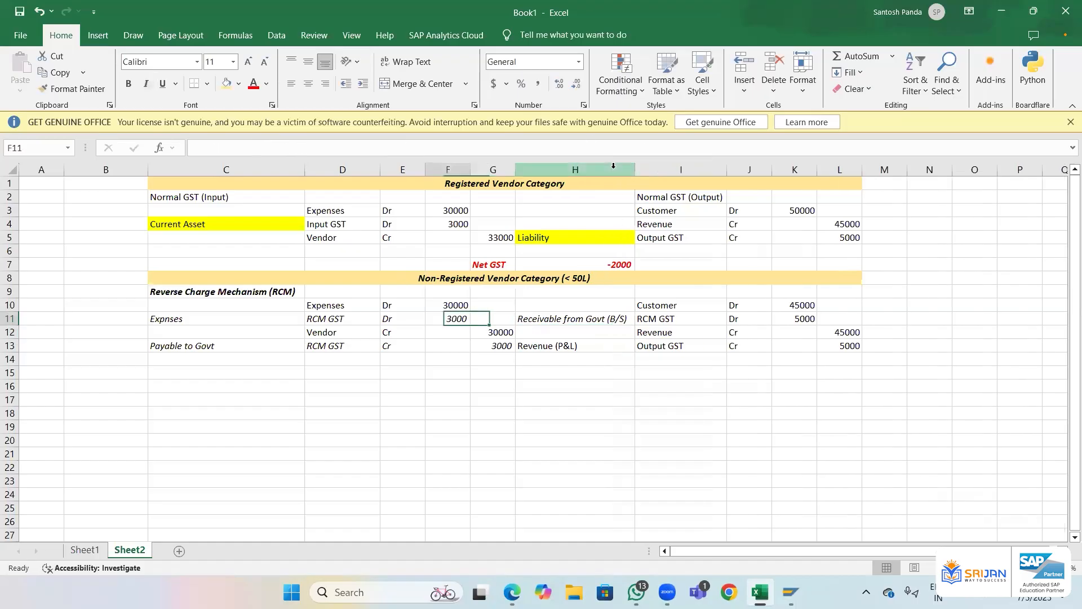
left_click(507, 141)
type("(P&L")
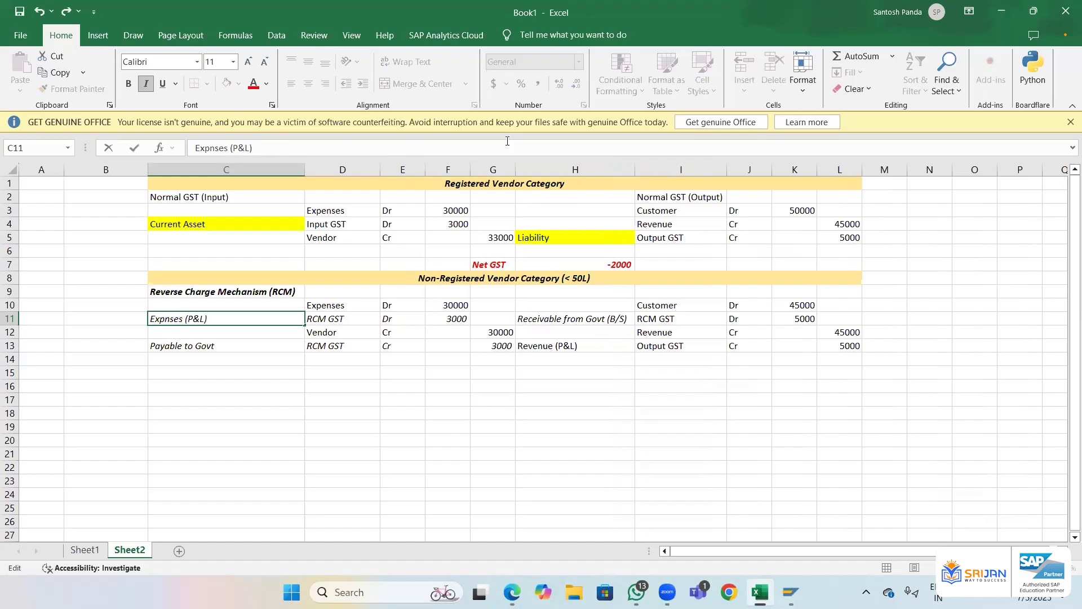
key("Return")
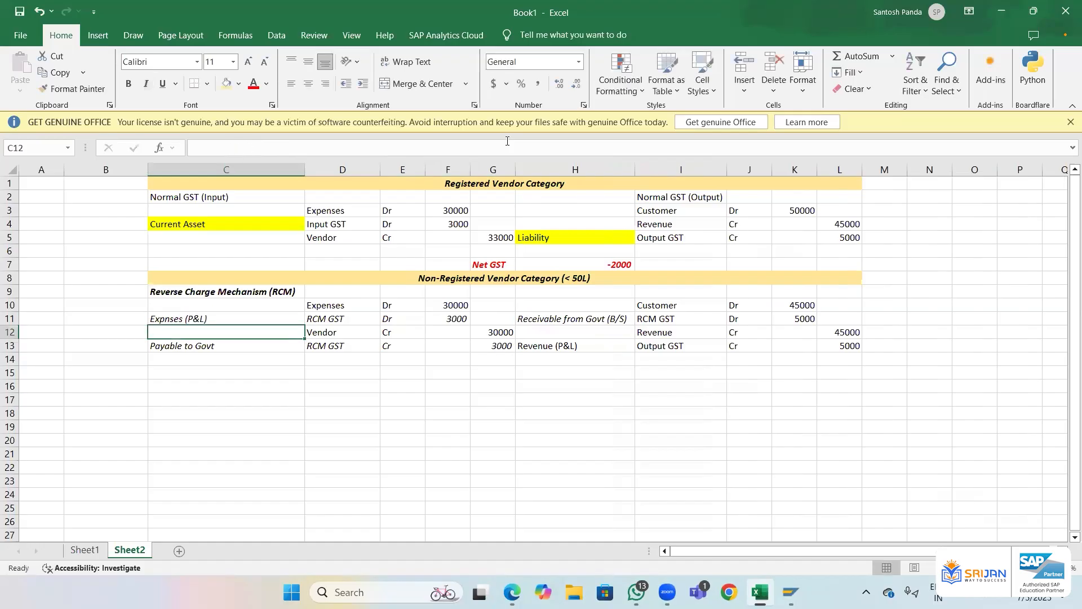
- Extend the payable label in C13 to read "Payable to Govt (B/S)"
key("Down")
left_click(464, 147)
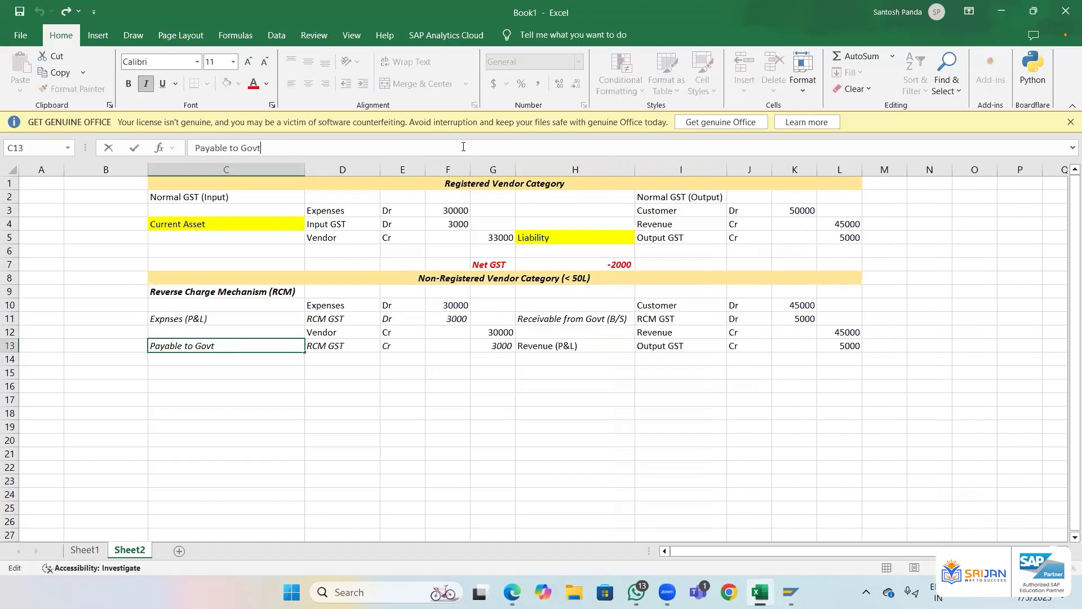
type("(B'S)")
key("Return")
key("Up")
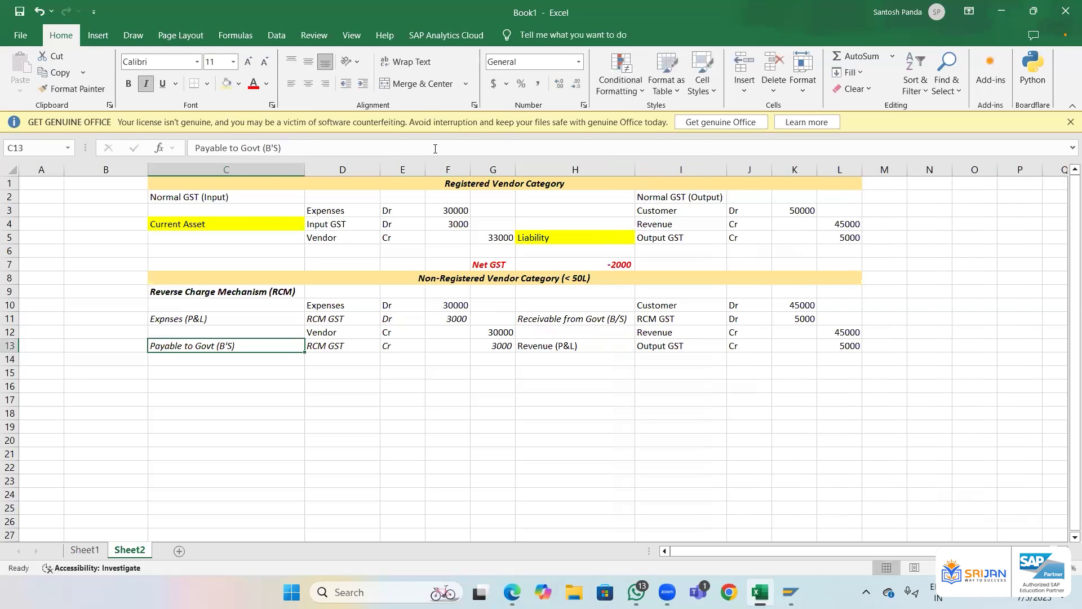
left_click(275, 147)
key("BackSpace")
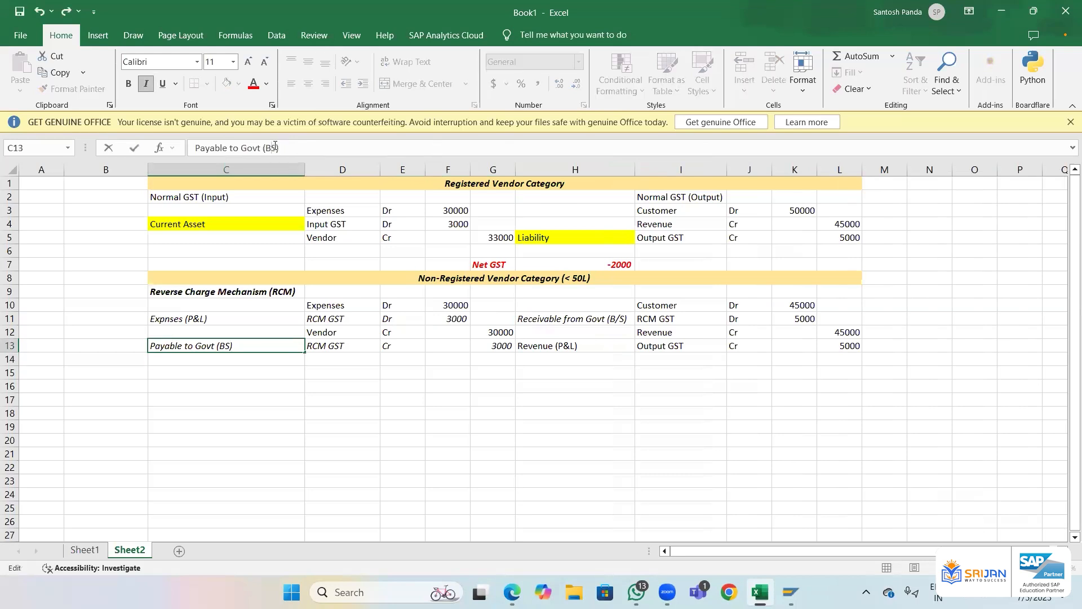
type("/")
key("Return")
- Move the RCM customer entry block H10:L13 down so that it starts at H18
key("Up")
key("Right")
key("Right")
key("Right")
key("Right")
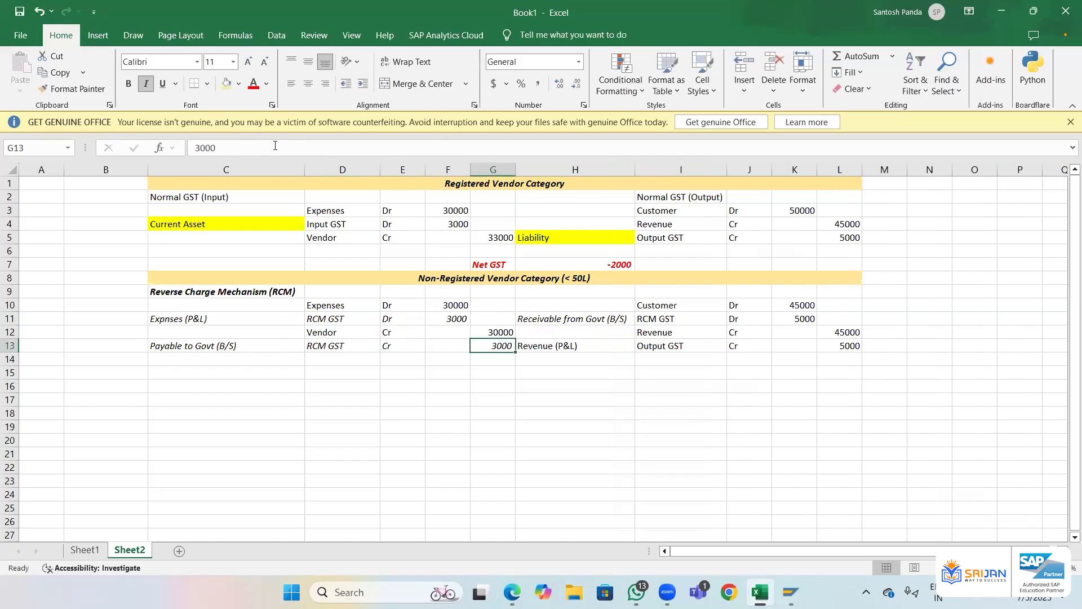
key("Right")
key("Up")
key("Up")
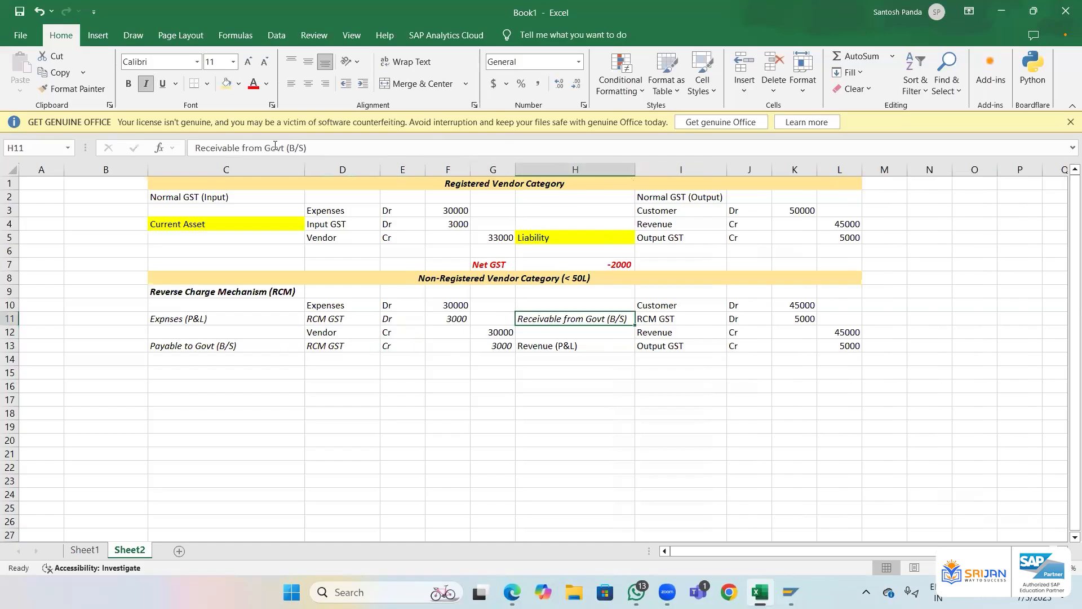
key("shift+Up")
key("shift+Right")
key("shift+Right")
key("shift+Right")
key("shift+Right")
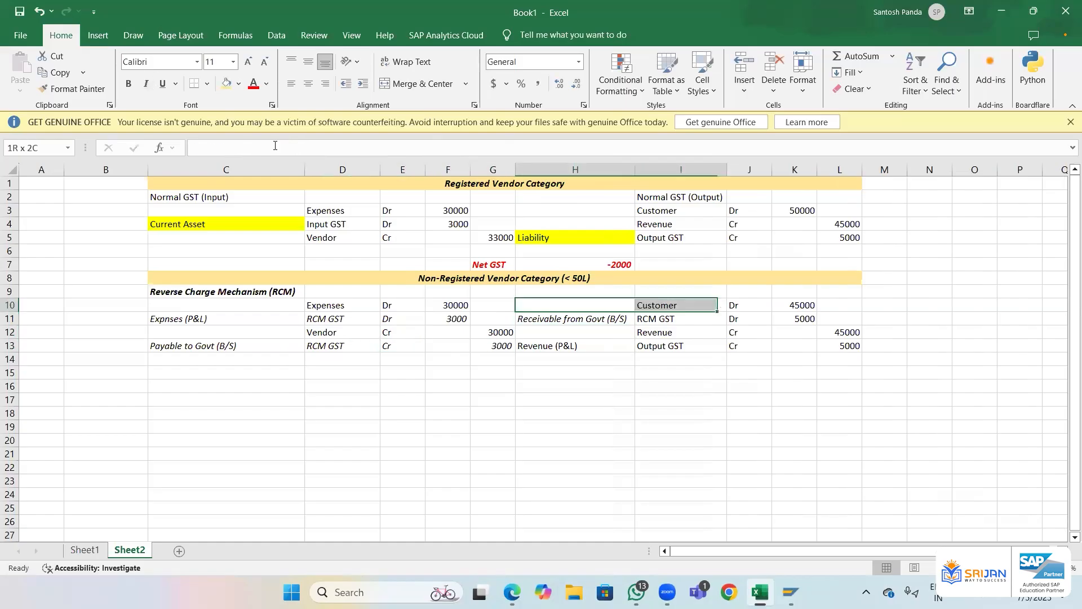
key("shift+Down")
key("shift+Down")
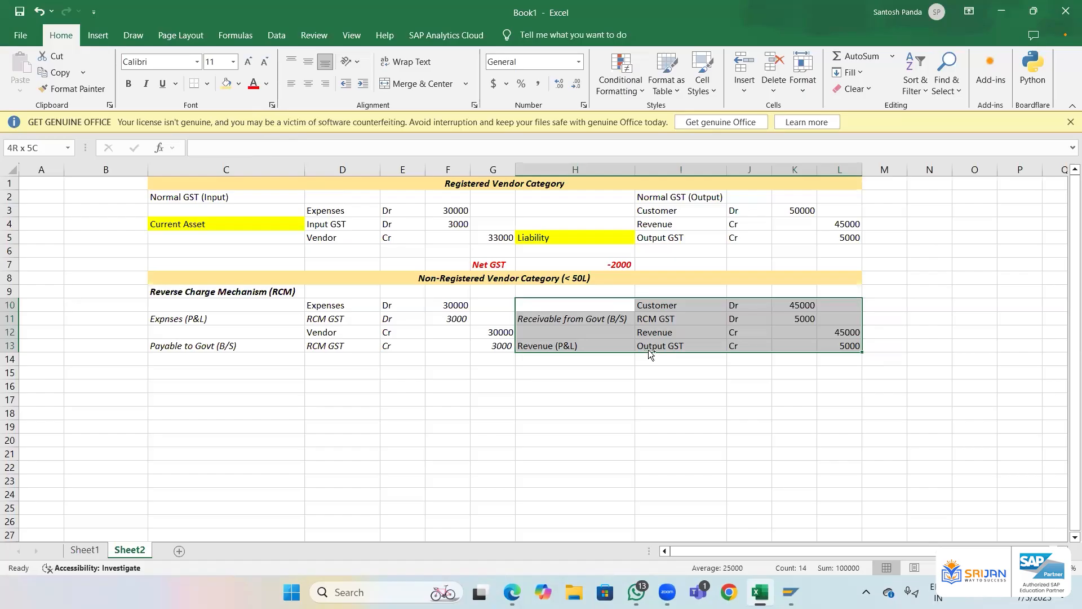
key("ctrl+c")
key("Down")
key("Down")
key("Down")
key("Down")
key("Down")
key("ctrl+v")
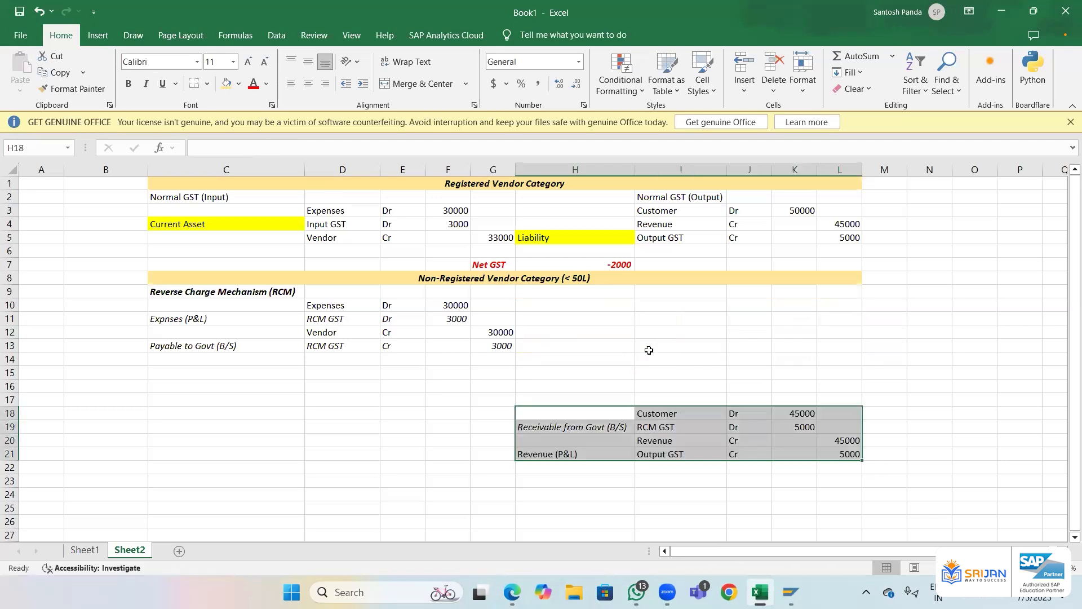
- Copy the registered-category customer entry I3:L5 into the non-registered section starting at I10
key("Up")
key("Up")
key("Up")
key("Up")
key("Up")
key("Up")
key("Up")
key("Up")
key("Up")
key("Up")
key("Up")
key("Up")
key("Right")
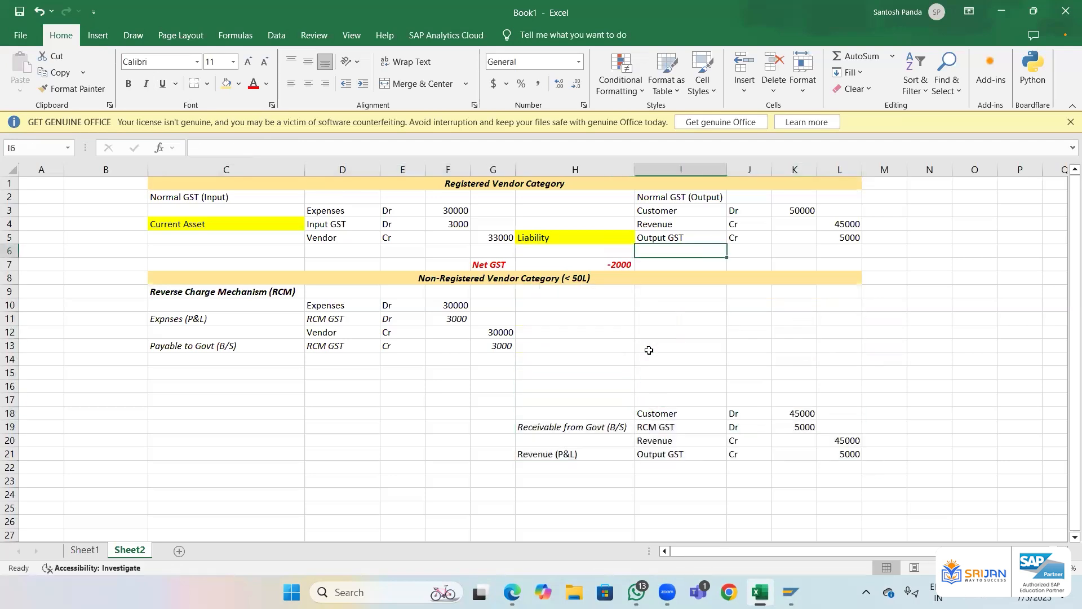
key("Up")
key("Up")
key("Up")
key("Up")
key("Down")
key("shift+Right")
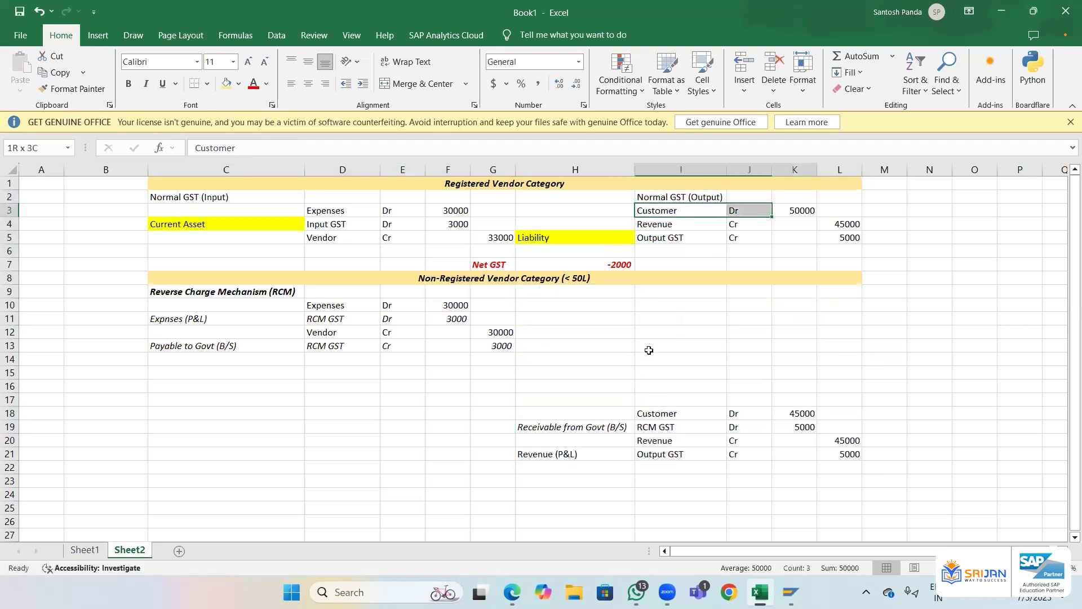
key("shift+Right")
key("shift+Right")
key("shift+Down")
key("shift+Down")
key("ctrl+c")
key("Down")
key("Down")
key("Down")
key("Down")
key("Down")
key("Down")
key("Down")
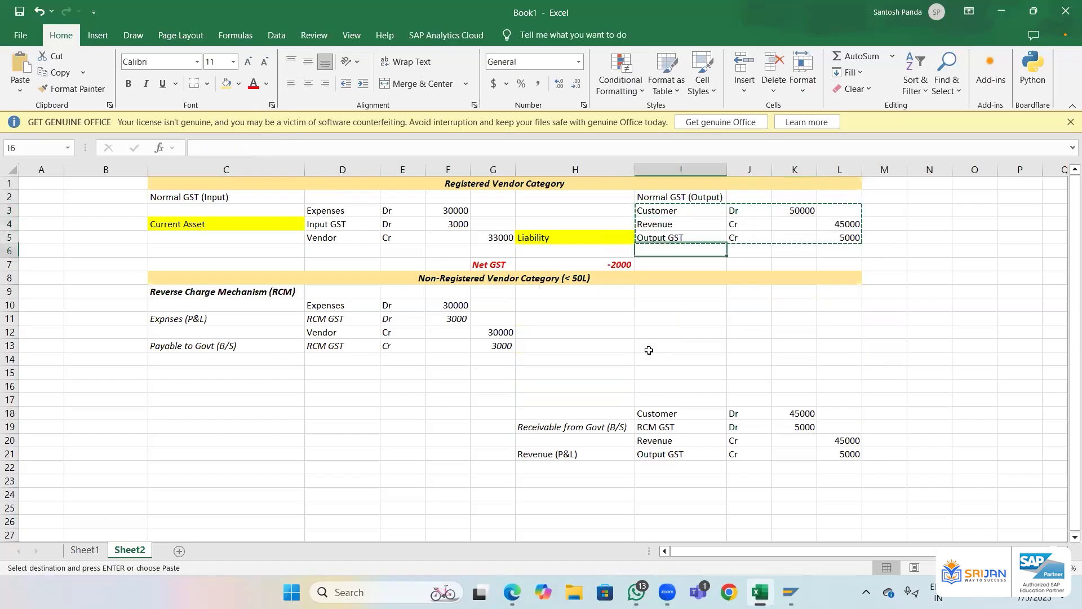
key("Return")
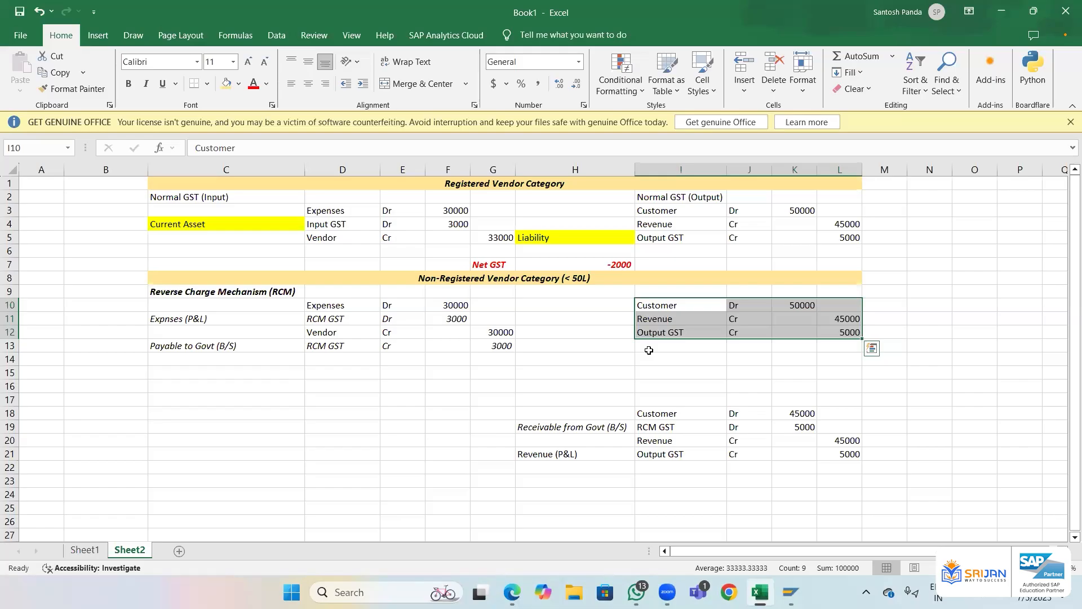
key("Down")
key("Down")
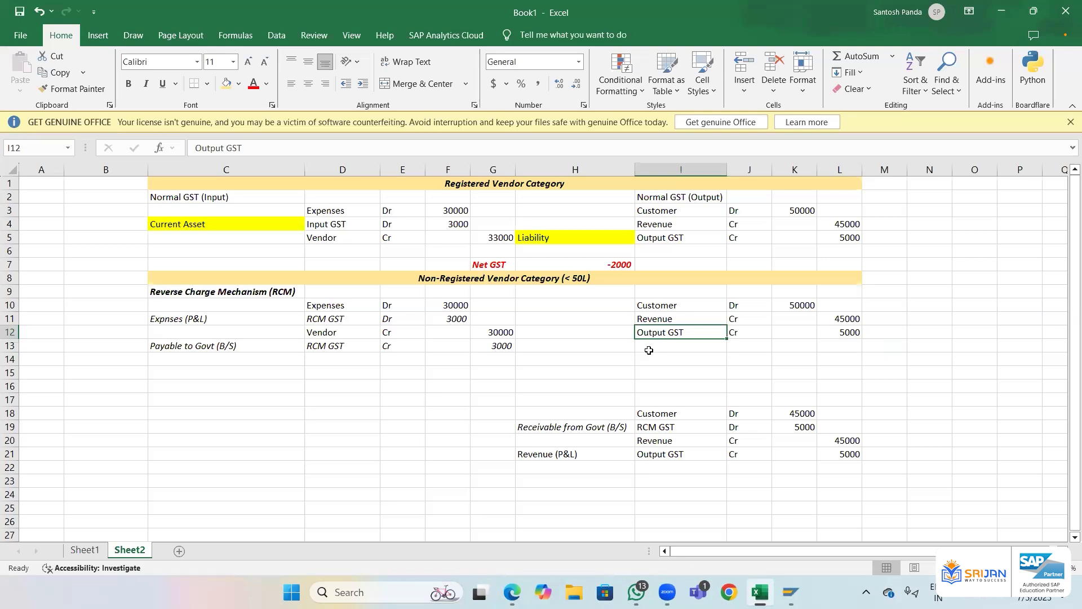
- Copy the "Payable to Govt (B/S)" label from C13 to H12, beside the non-registered customer's Output GST line
key("Left")
key("Left")
key("Left")
key("Left")
key("Left")
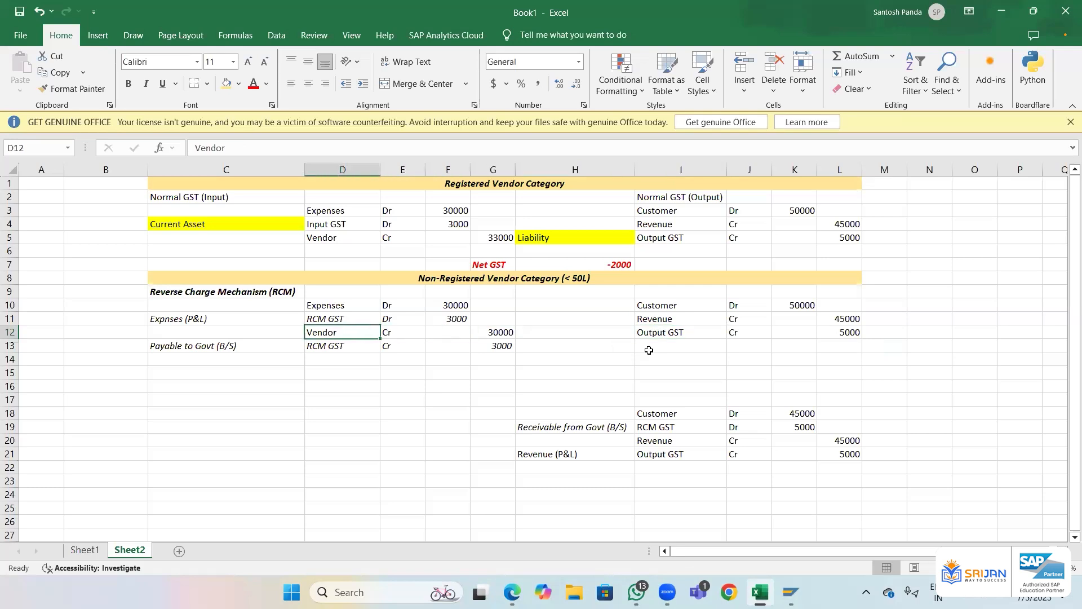
key("Down")
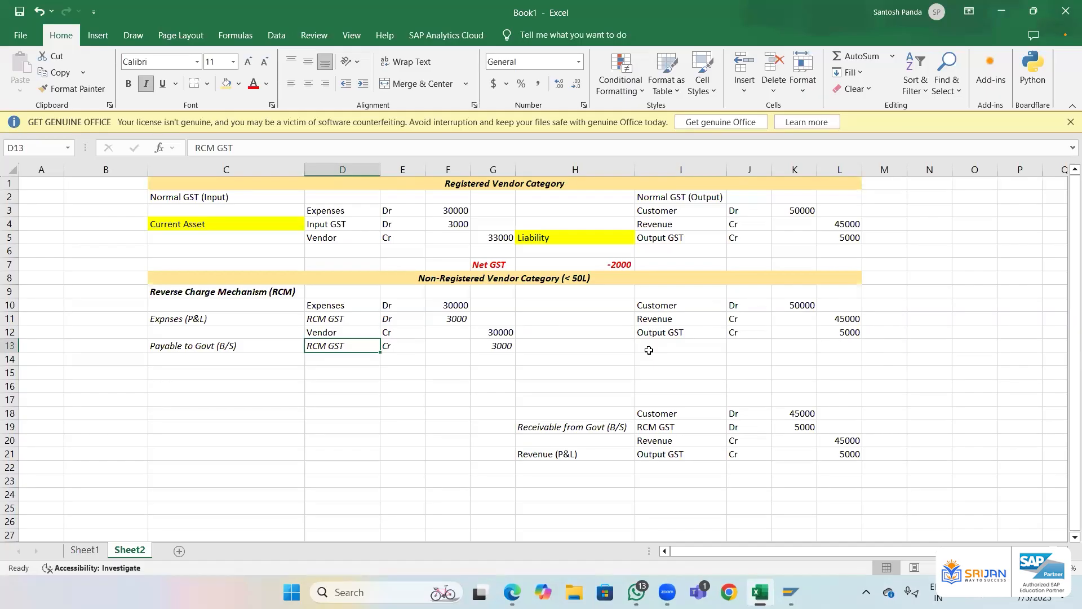
key("Right")
key("Right")
key("Right")
key("Right")
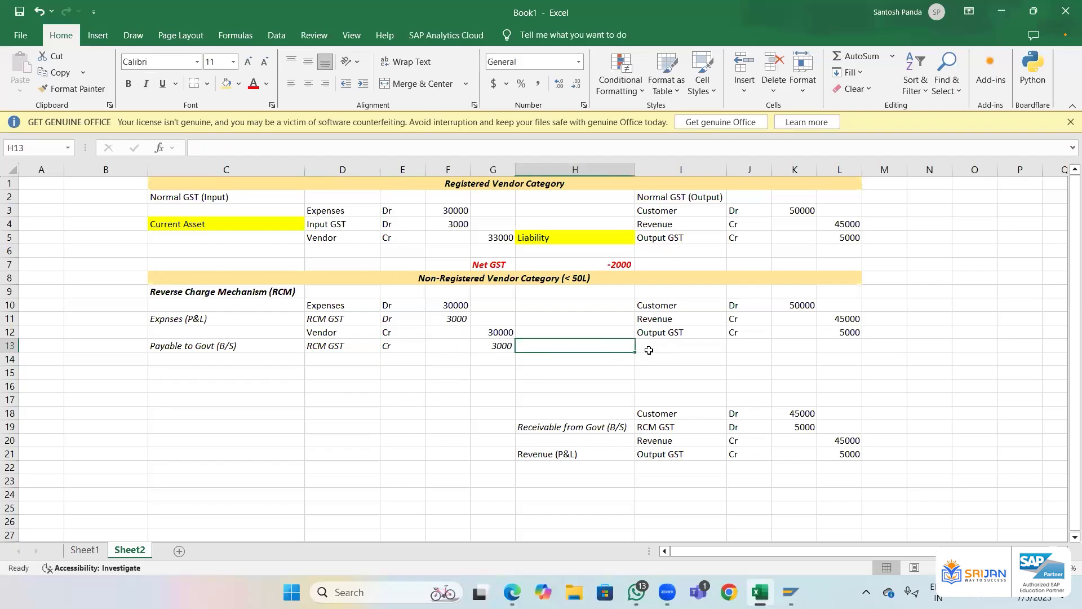
key("Left")
key("Left")
key("Left")
key("Left")
key("Left")
key("Left")
key("ctrl+c")
key("Right")
key("Right")
key("Right")
key("Right")
key("Right")
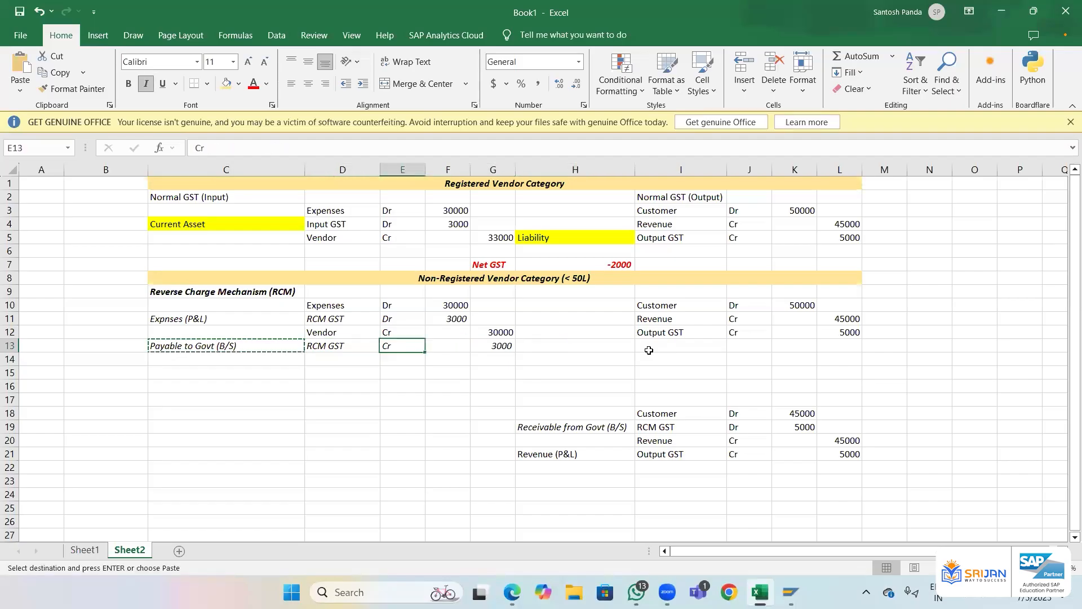
key("Up")
key("Return")
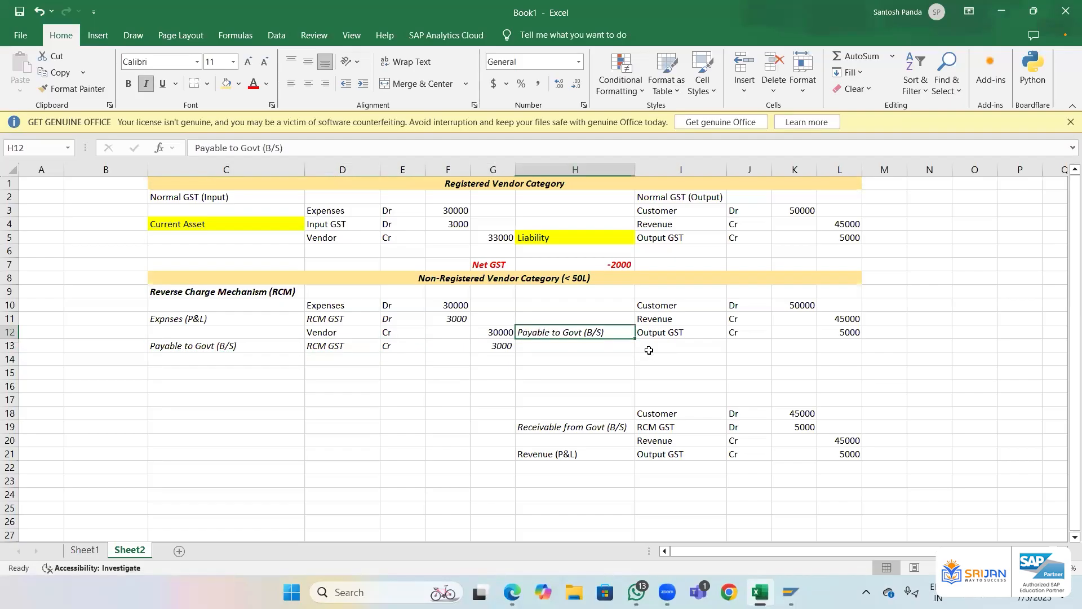
- Italicise the non-registered customer's Output GST line across H12:L12, matching the vendor-side RCM rows
key("shift+Right")
key("shift+Right")
key("shift+Right")
key("shift+Right")
key("ctrl+i")
key("ctrl+i")
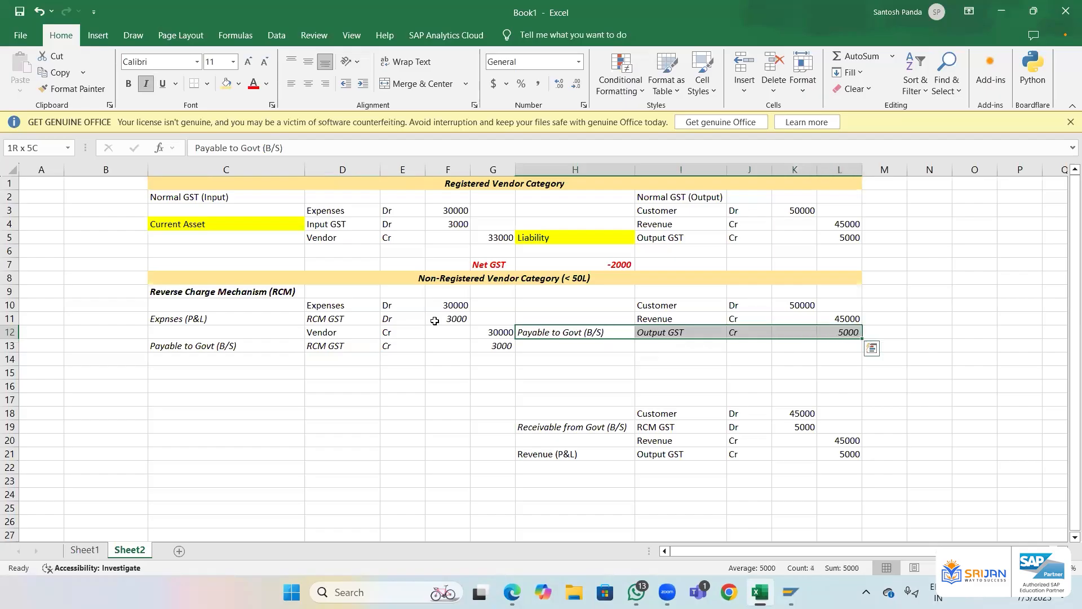
- Examine the RCM GST debit row C11:F11 and its expense label against the payable label in C13
left_click(263, 317)
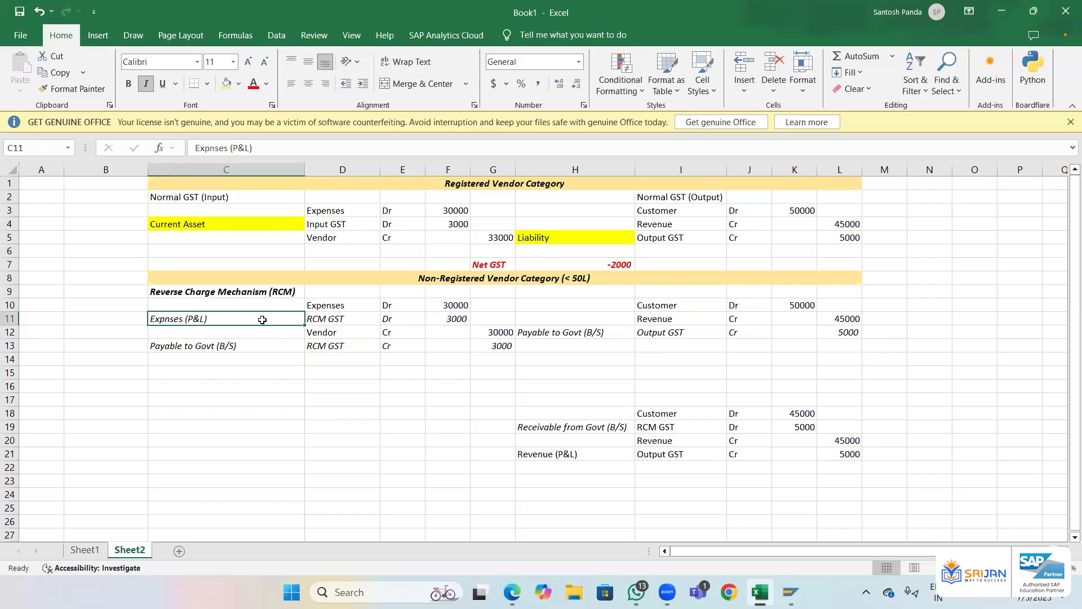
left_click(239, 343)
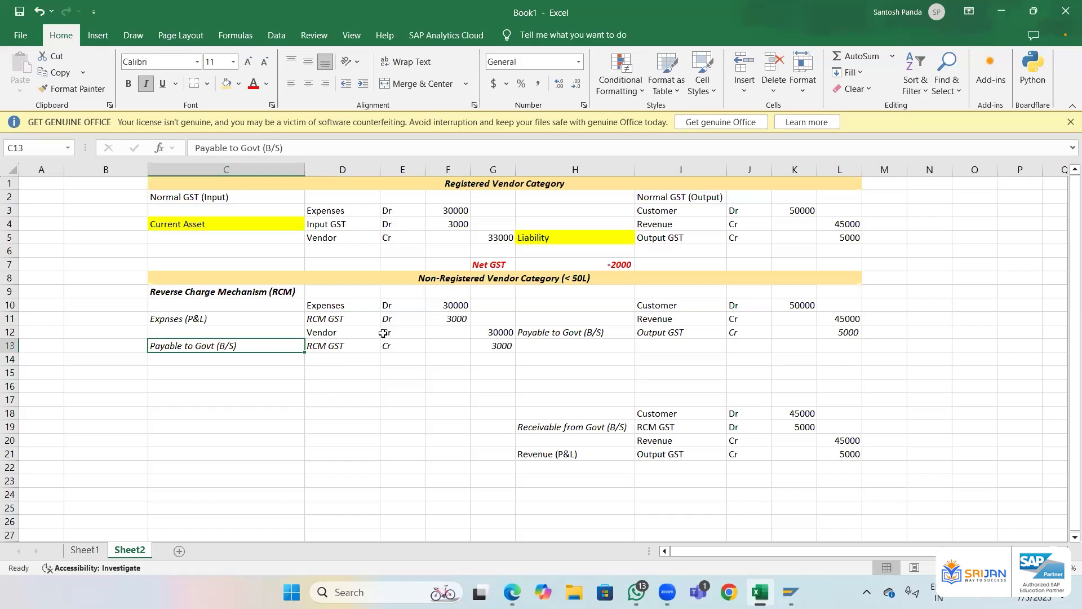
left_click(239, 322)
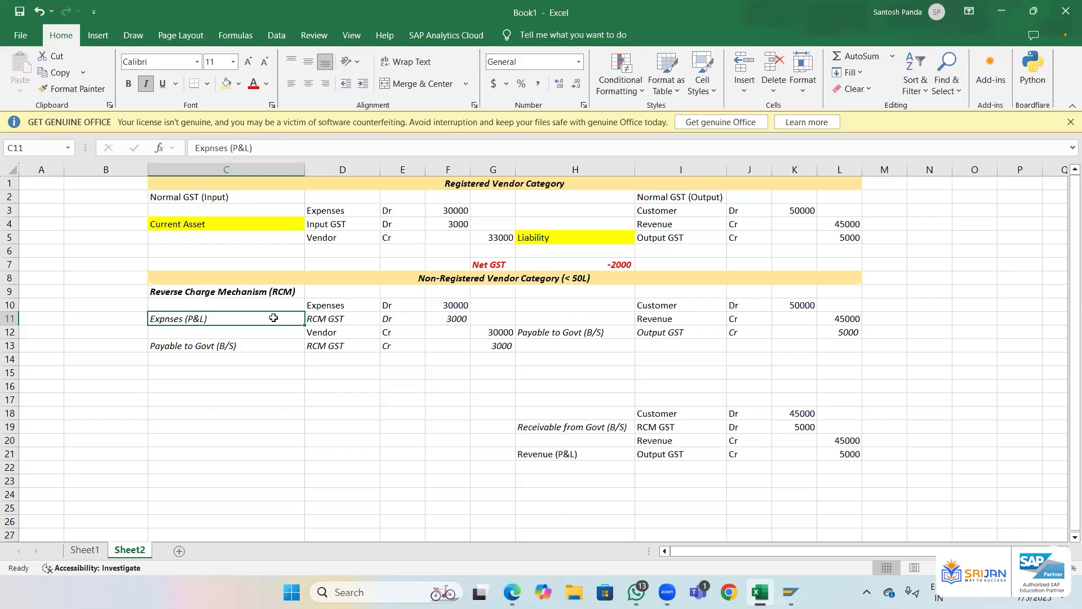
left_click_drag(273, 319, 417, 320)
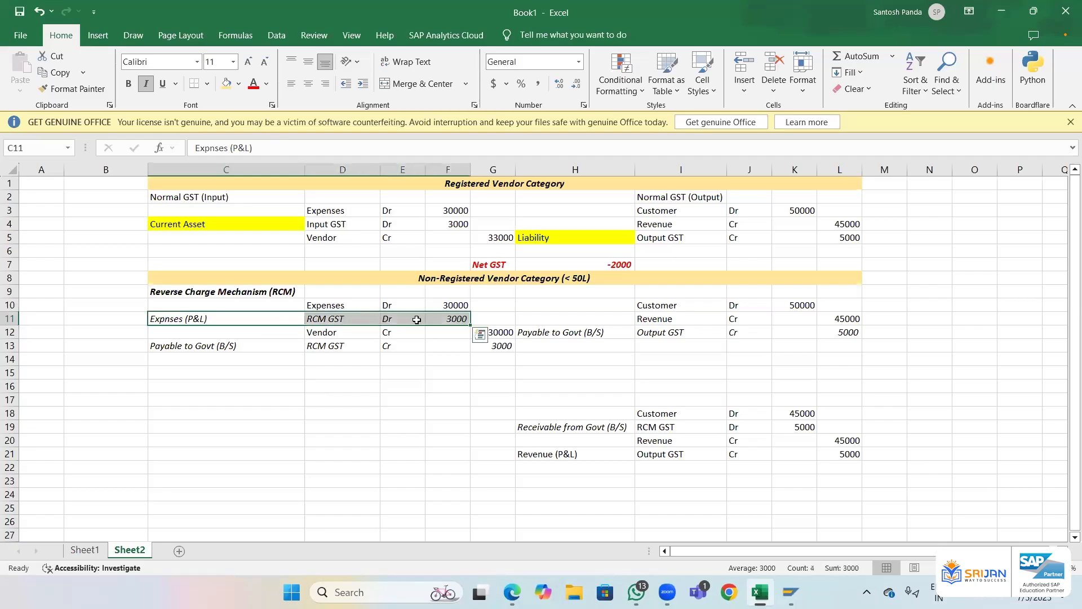
left_click(407, 320)
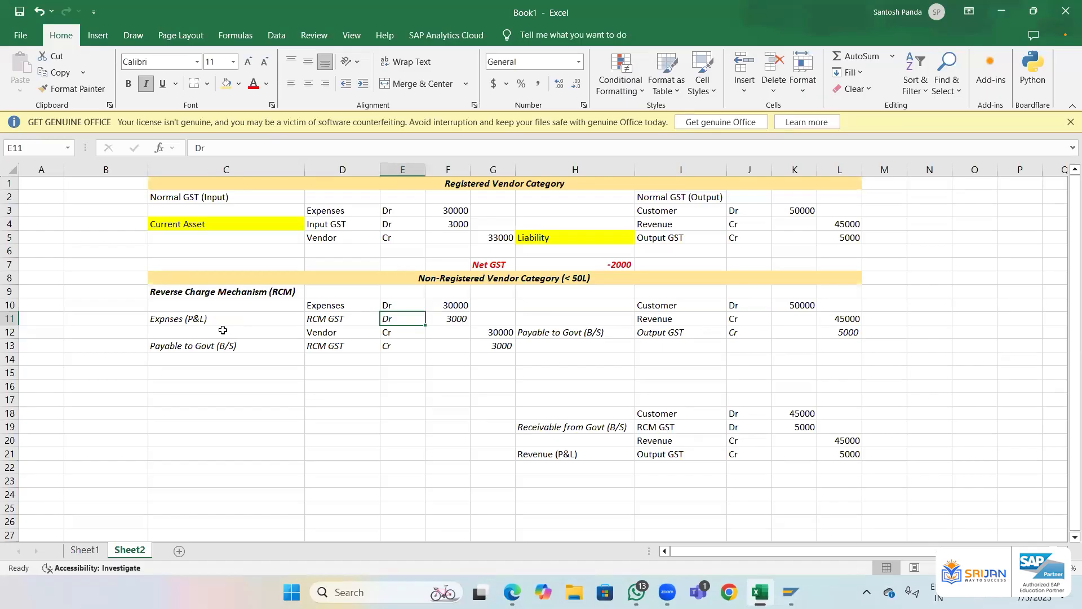
- Replace the label in C11 with a copy of the "Payable to Govt (B/S)" label from C13
left_click(187, 345)
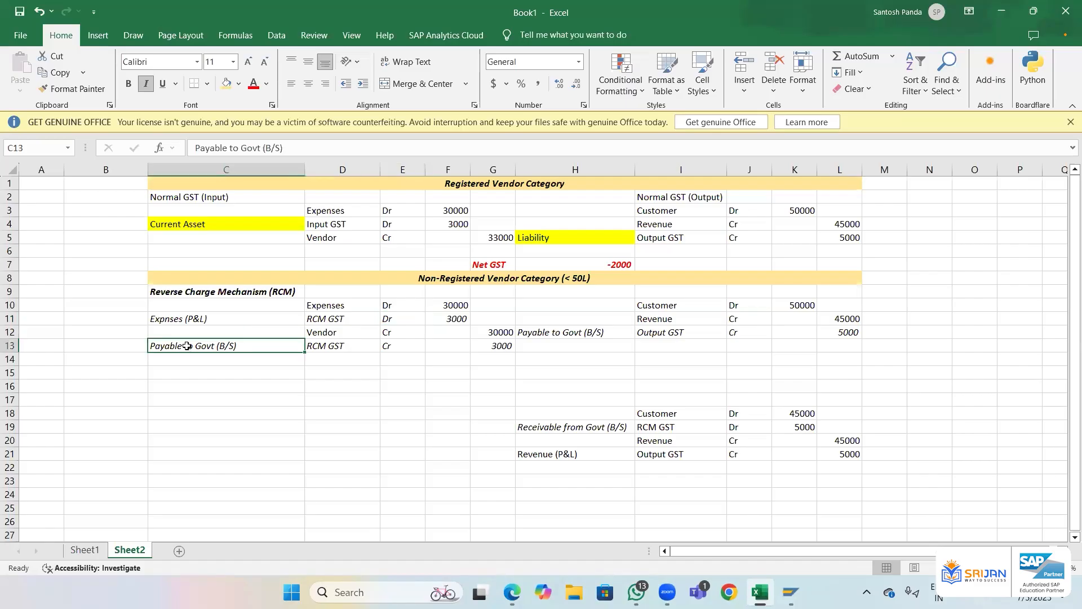
key("ctrl+z")
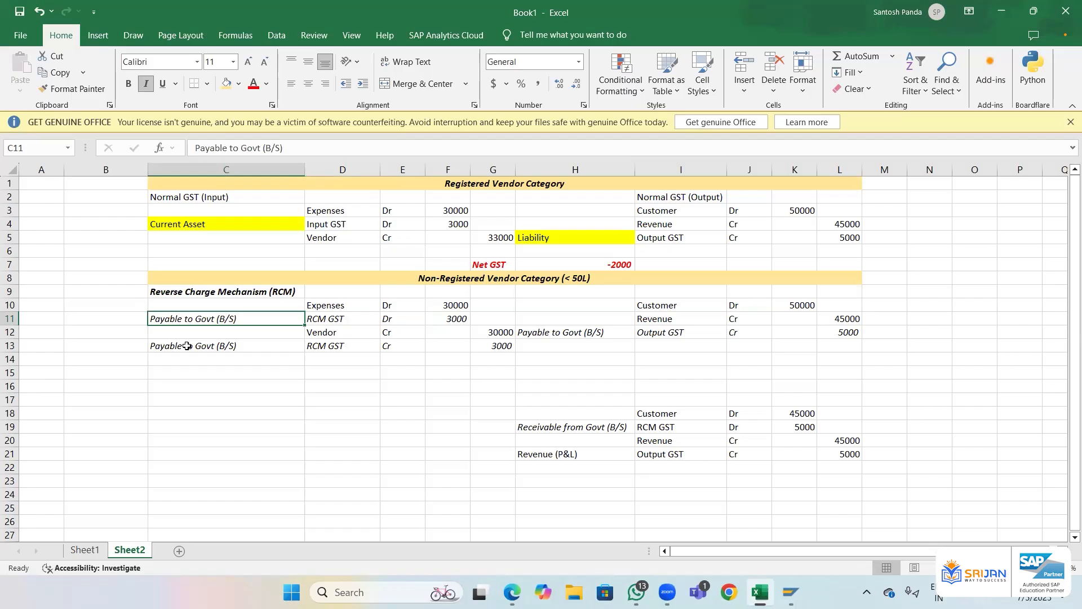
key("shift+Down")
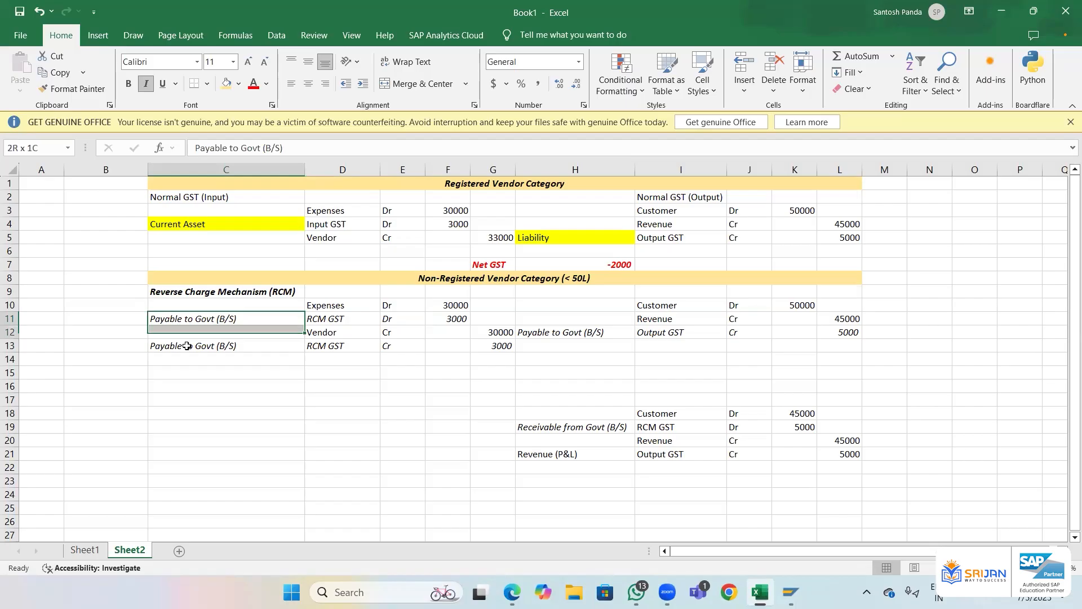
key("Up")
key("Down")
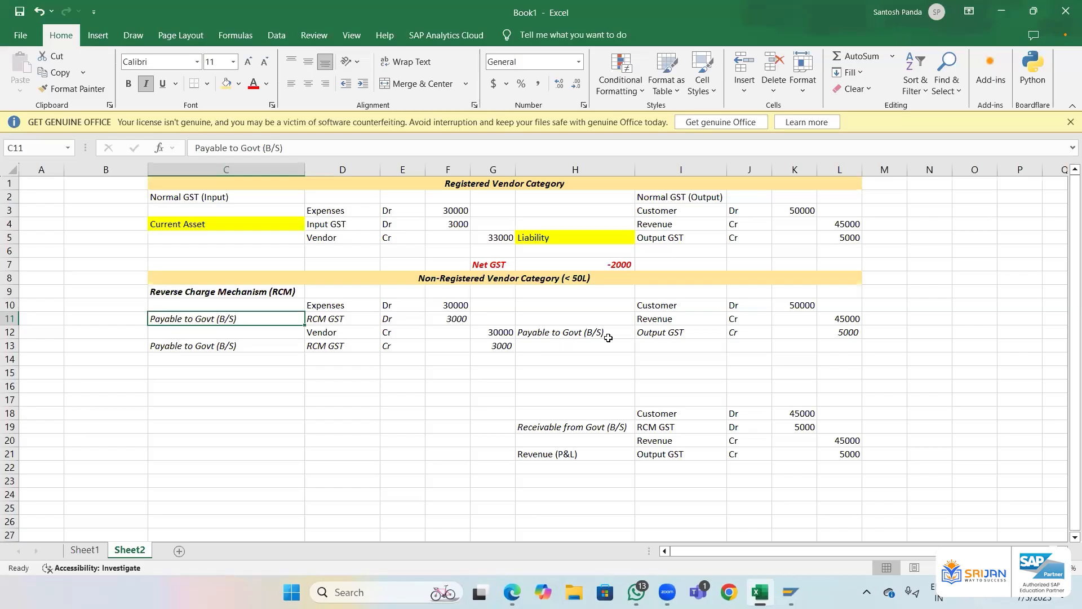
- Compare the customer's Output GST amount in L12 with the vendor-side RCM GST amounts in F11 and G13
left_click(839, 333)
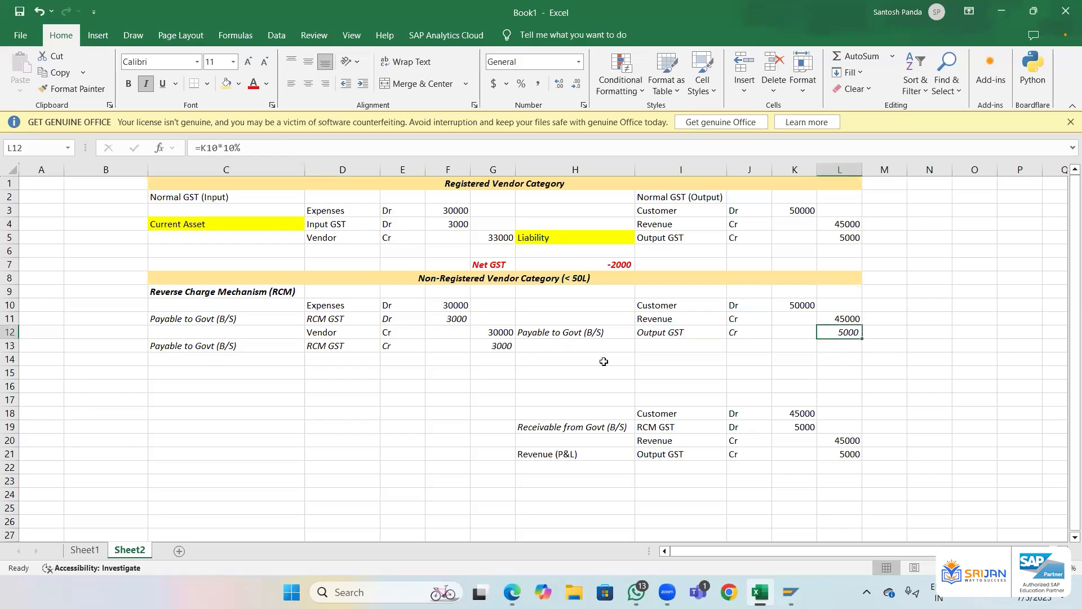
left_click(493, 347, "ctrl")
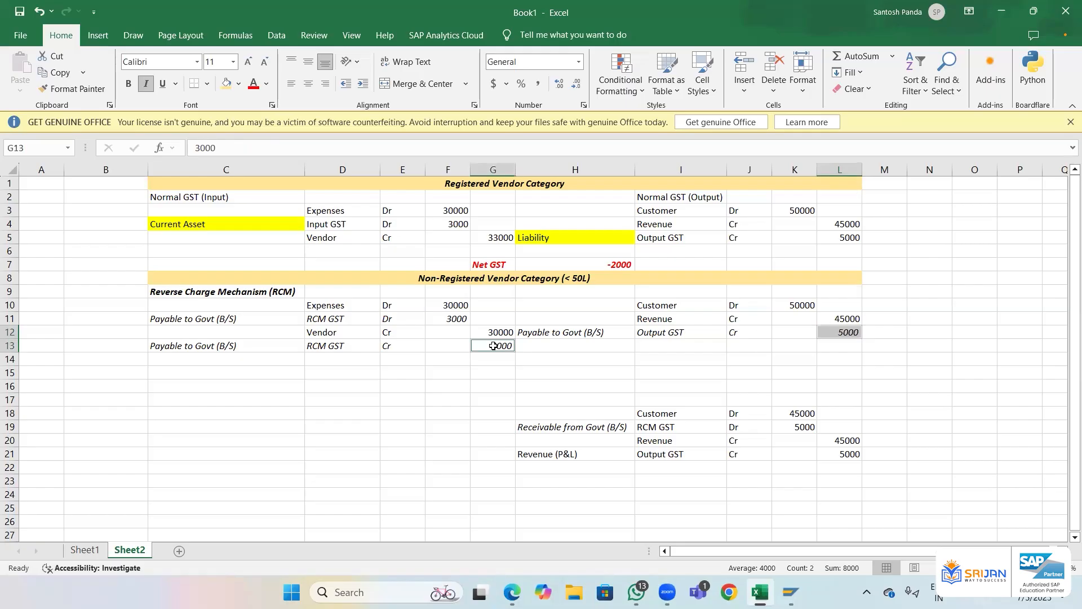
left_click(457, 319)
left_click(503, 346, "ctrl")
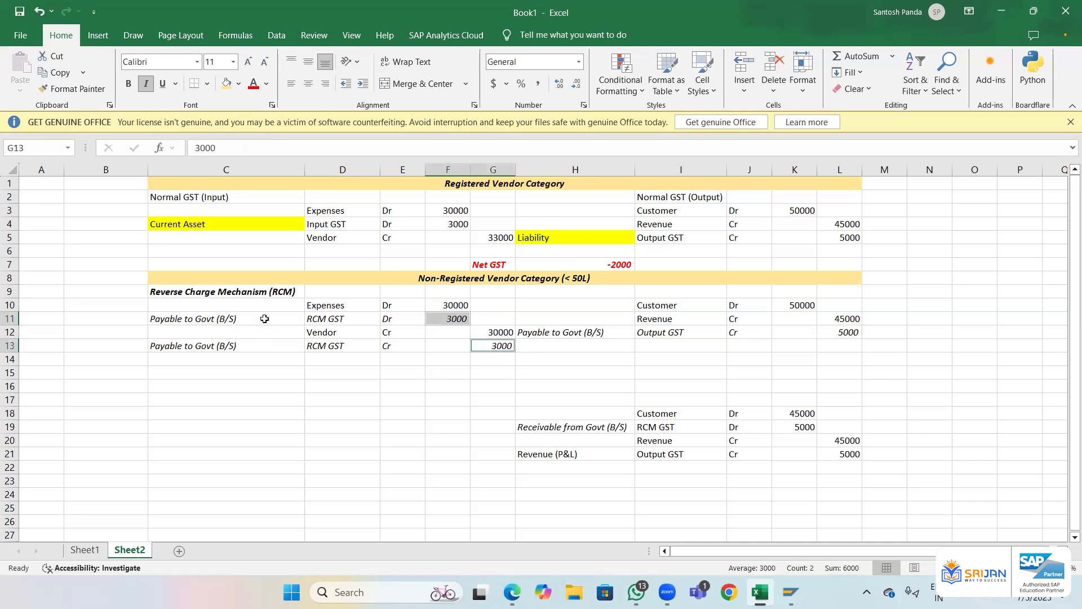
left_click(266, 319)
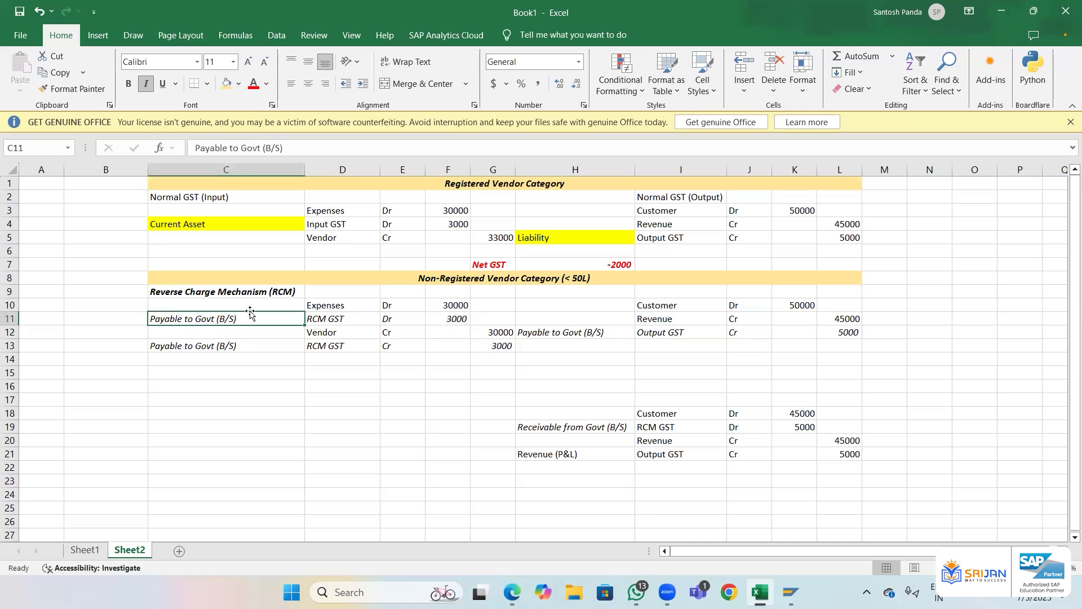
left_click_drag(252, 314, 448, 320)
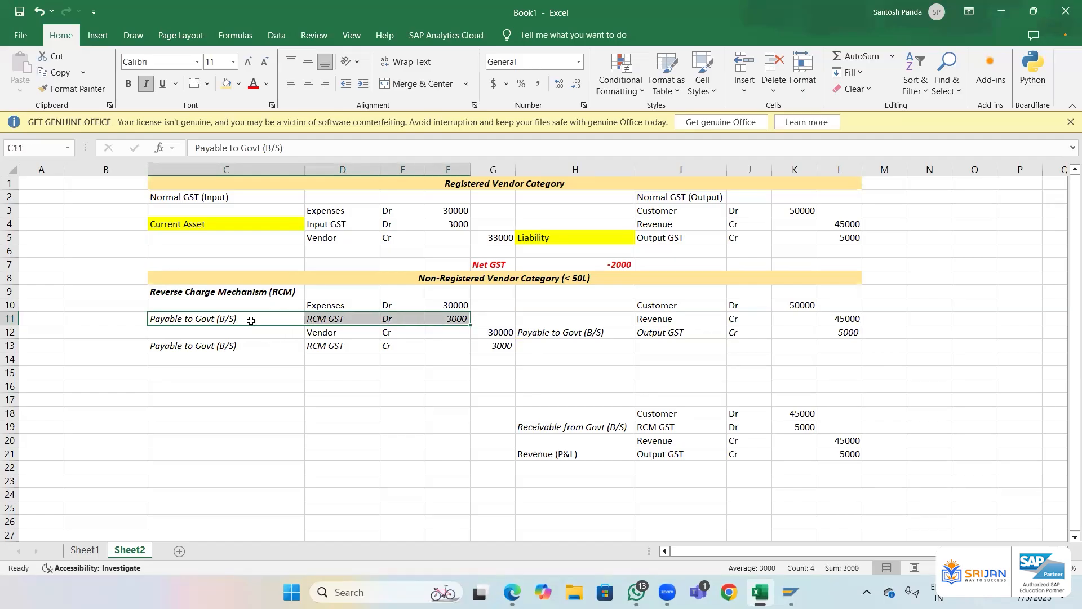
- Relabel the RCM GST debit line in C11 as "Expnses"
left_click(250, 319)
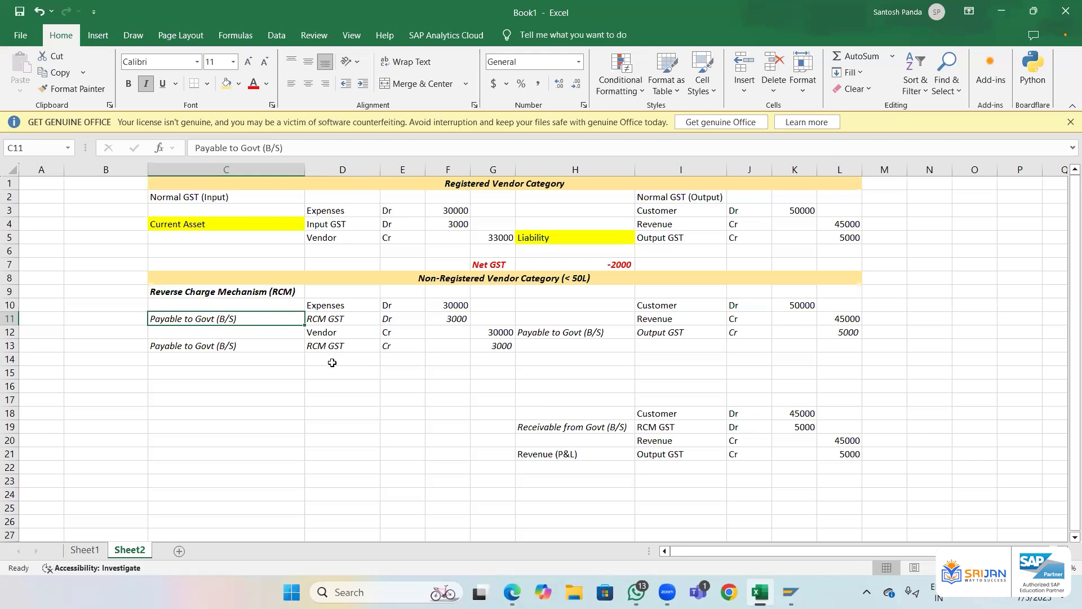
type("Expnses")
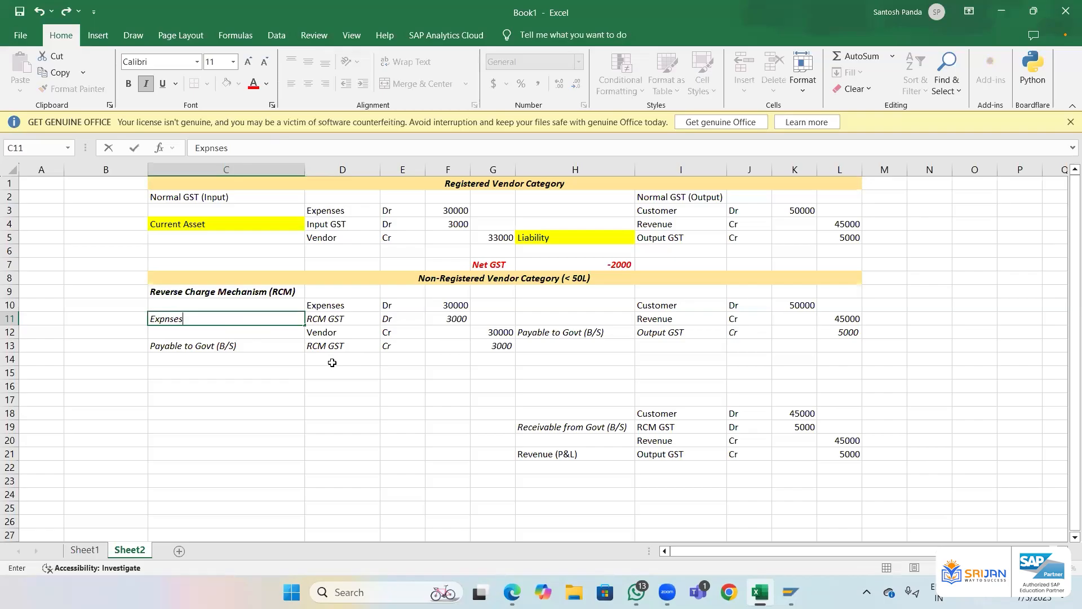
key("Return")
key("Up")
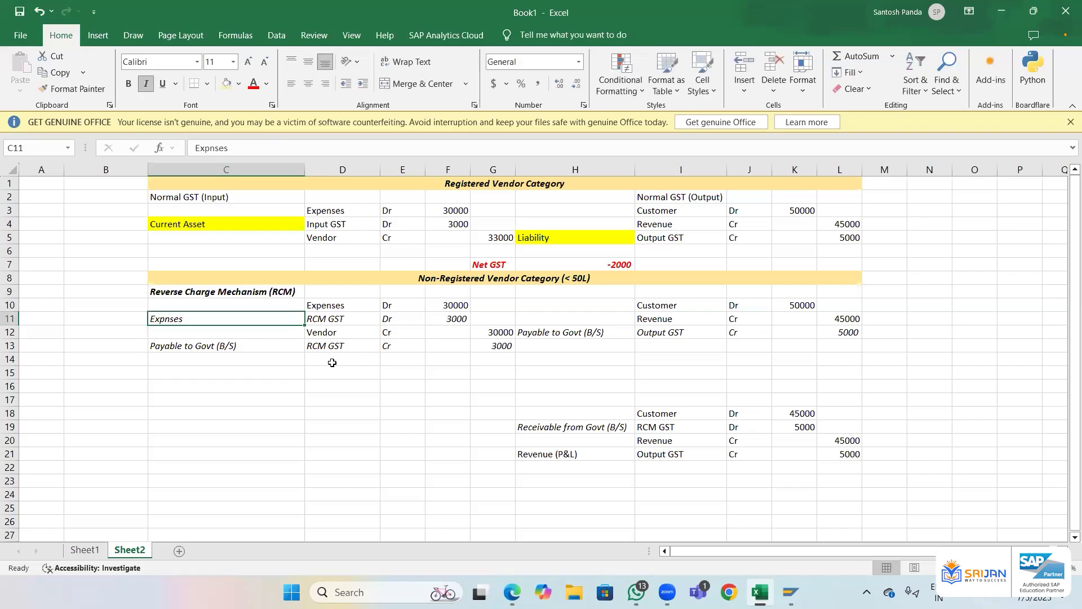
- Review the registered category's Input GST line, the Output GST amount in L5 and the net GST formula in H7
key("Right")
key("Right")
key("Down")
key("Down")
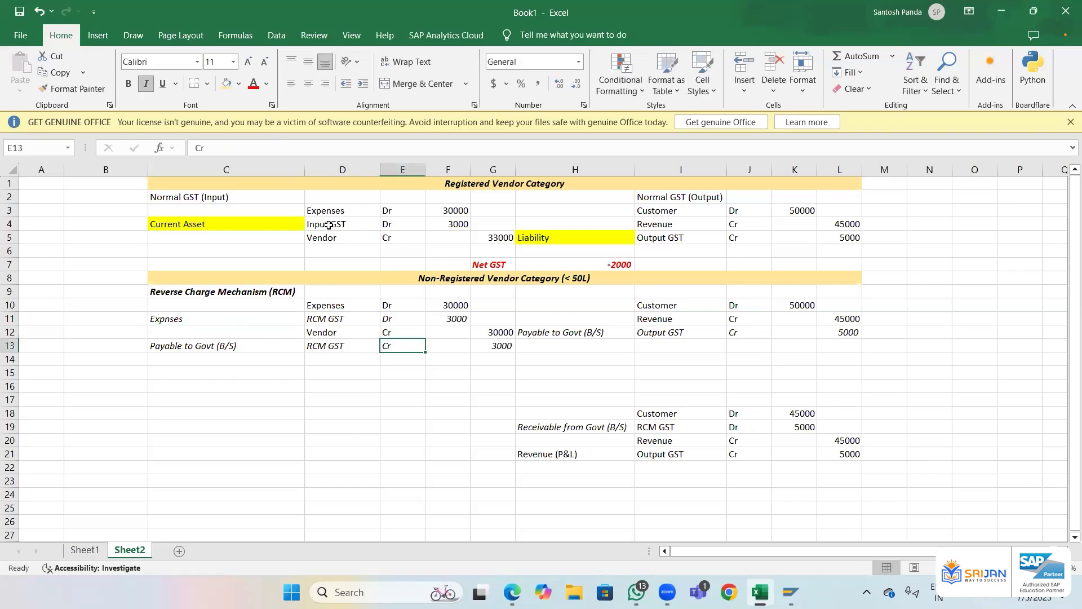
left_click_drag(328, 223, 410, 224)
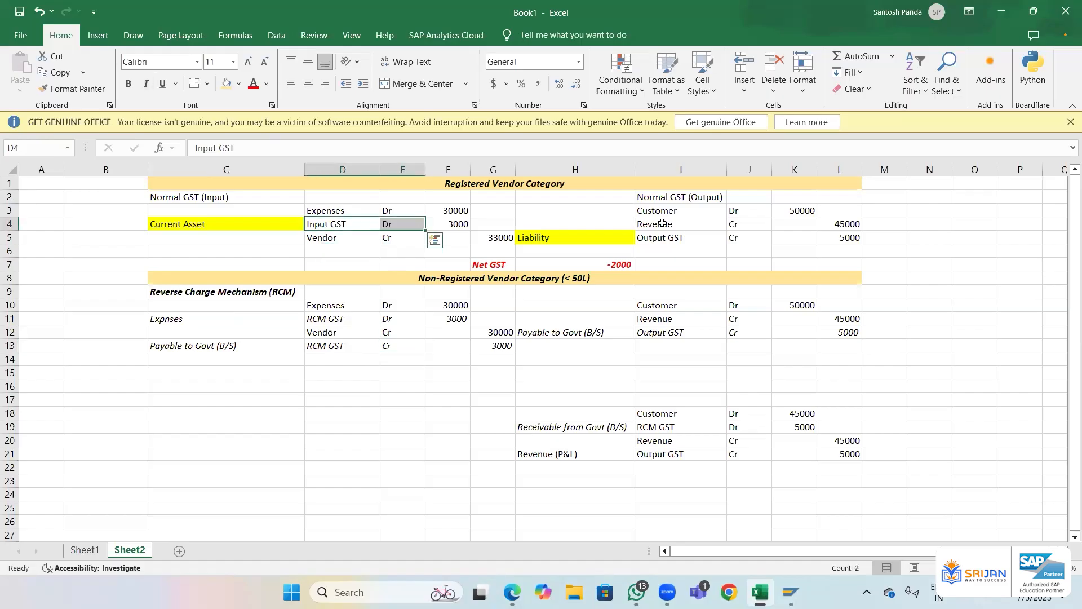
left_click(840, 237)
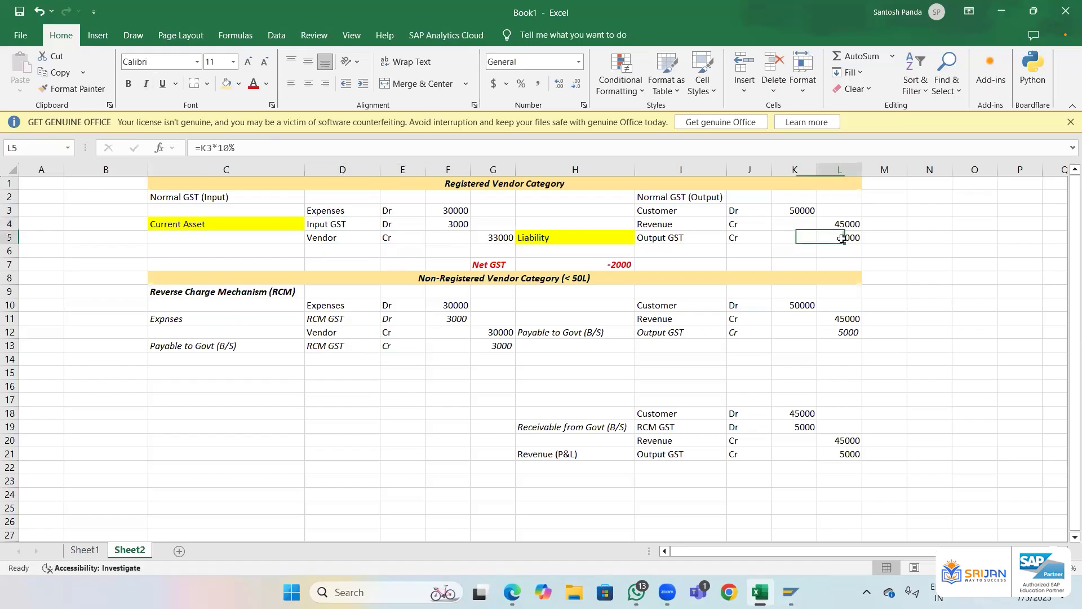
left_click(577, 262)
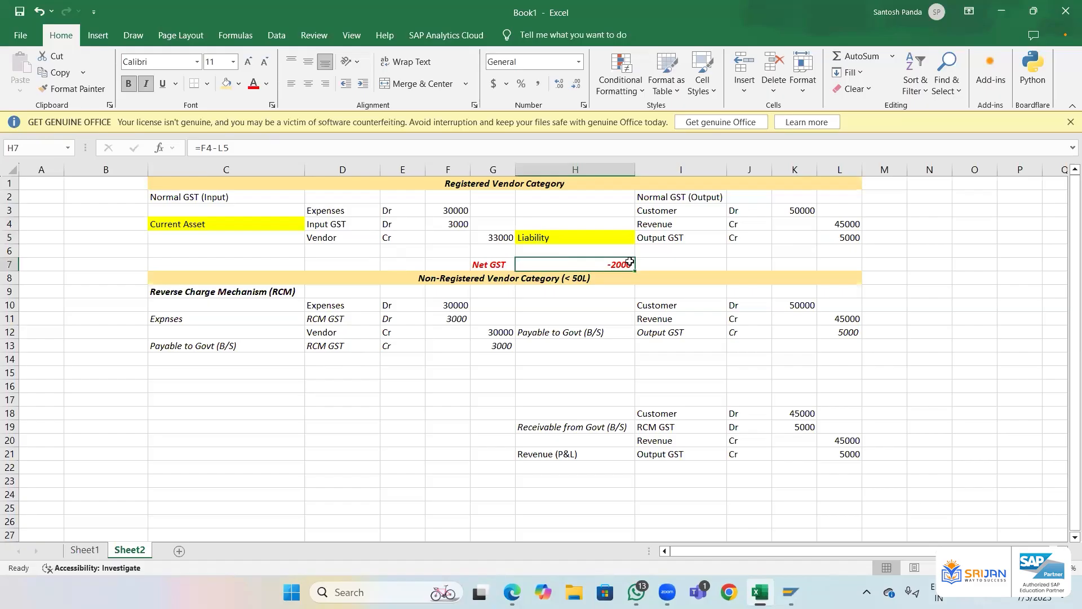
- Examine the RCM GST payable row C13:G13 against the RCM GST expense row C11:F11
left_click(322, 347)
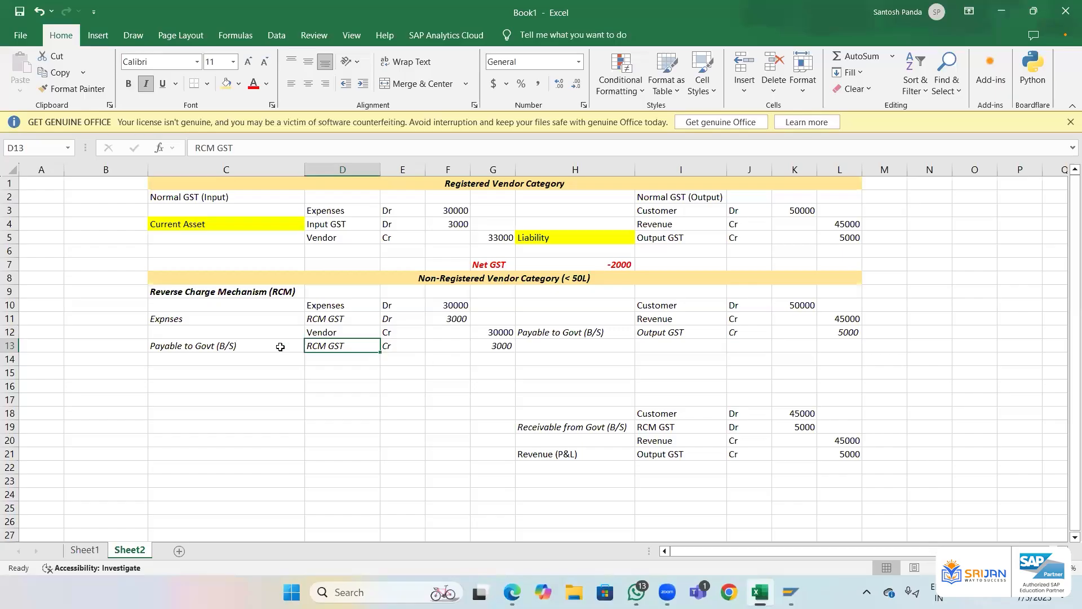
left_click_drag(280, 346, 473, 345)
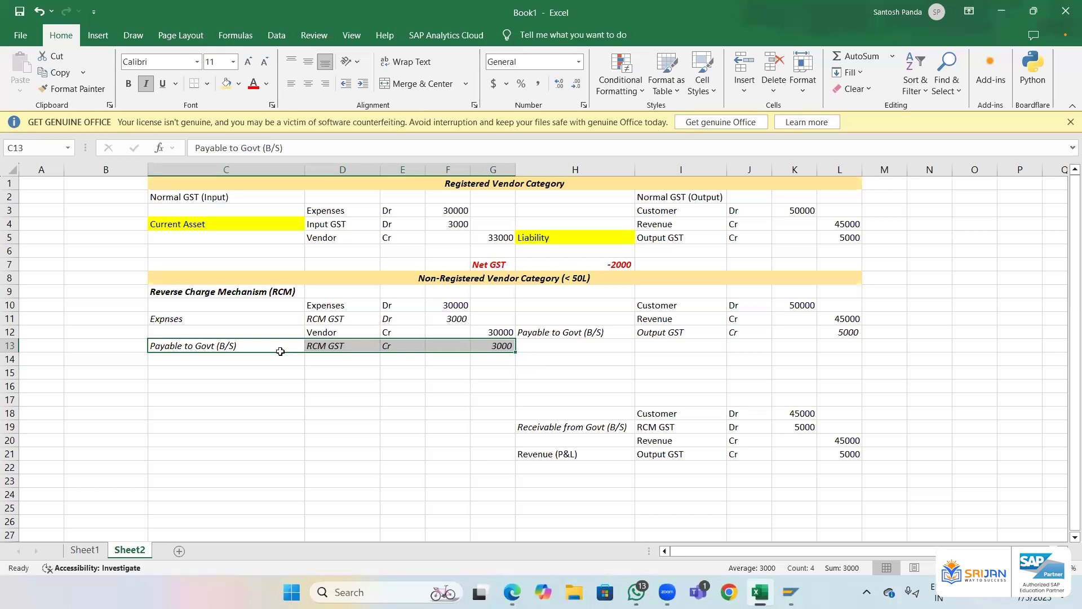
left_click_drag(278, 346, 439, 345)
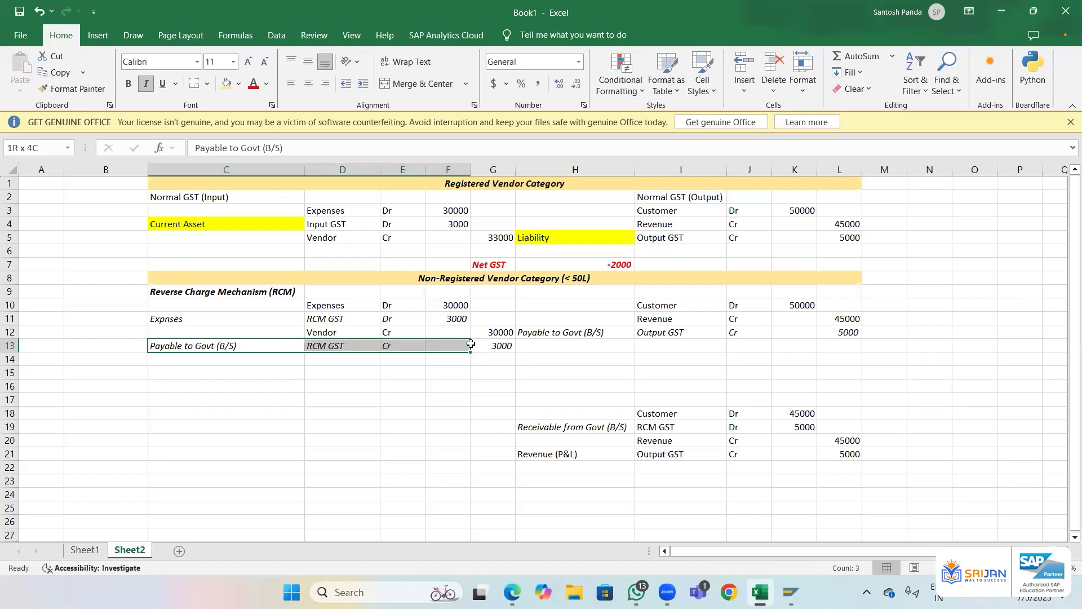
left_click_drag(251, 319, 446, 317)
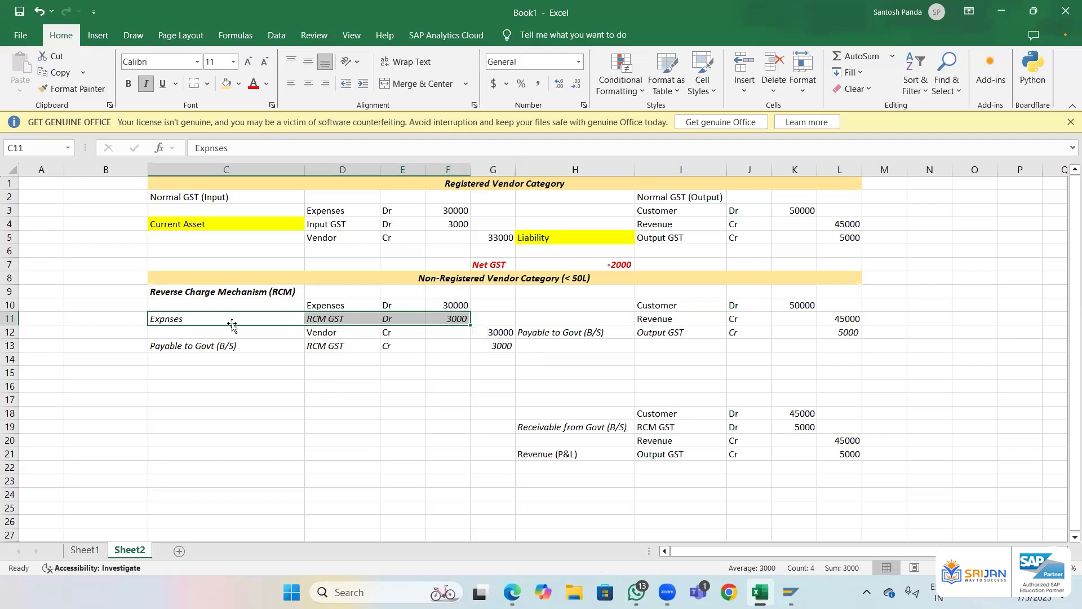
left_click_drag(230, 318, 430, 320)
left_click_drag(272, 347, 488, 346)
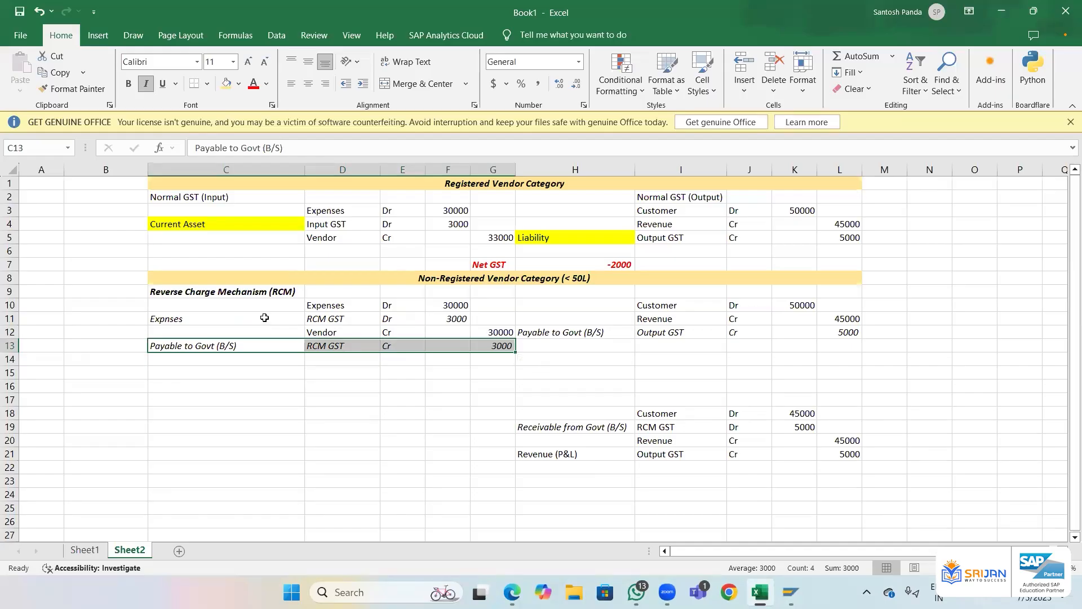
left_click_drag(264, 317, 442, 316)
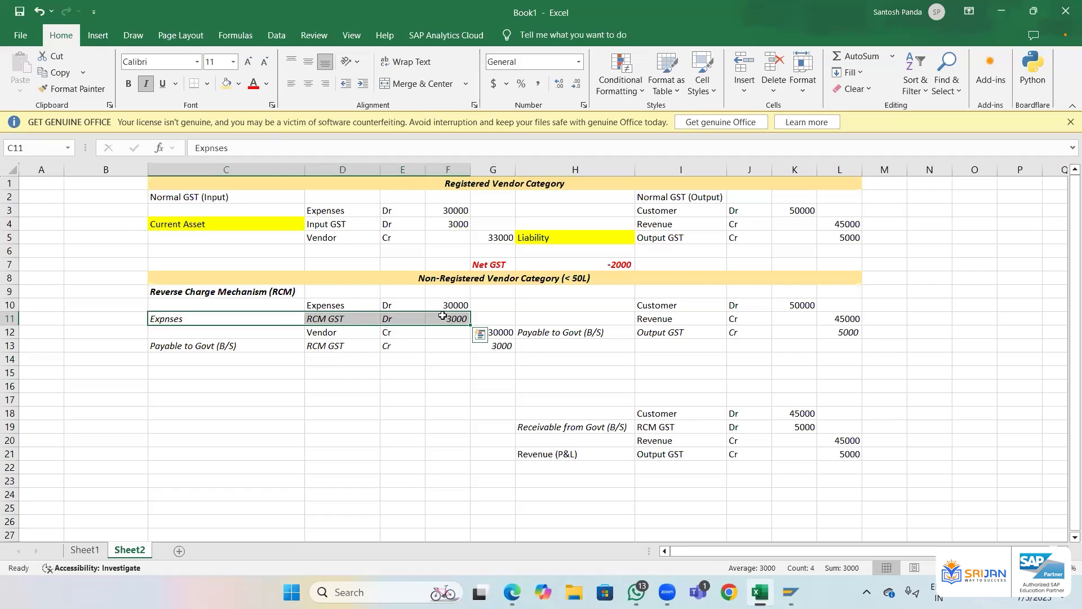
- Switch to Copilot and draft the question "Can I clain RCM Input GST"
left_click(374, 368)
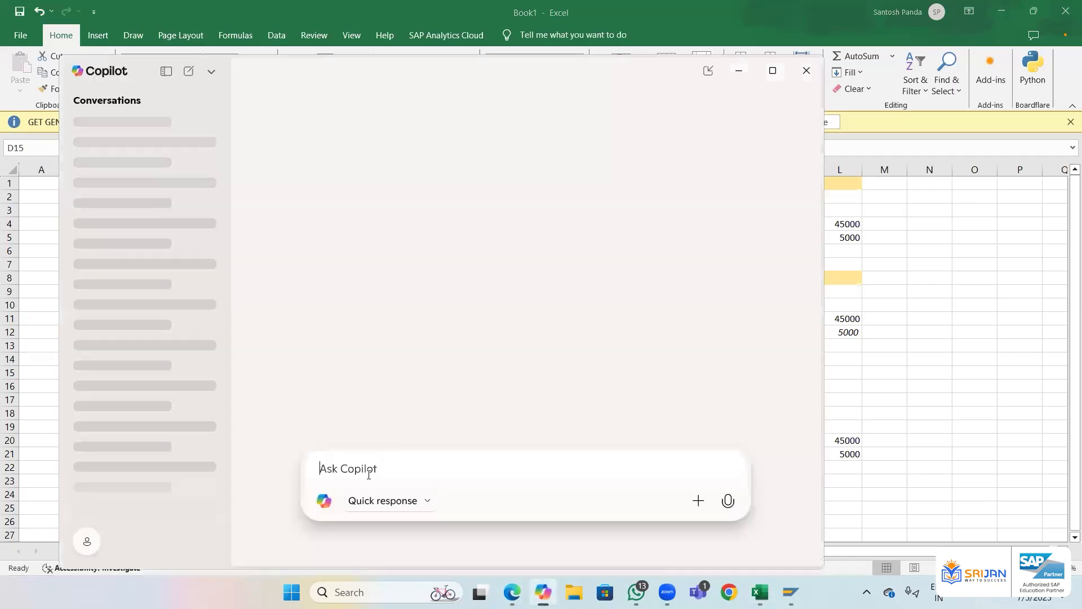
type("Can I")
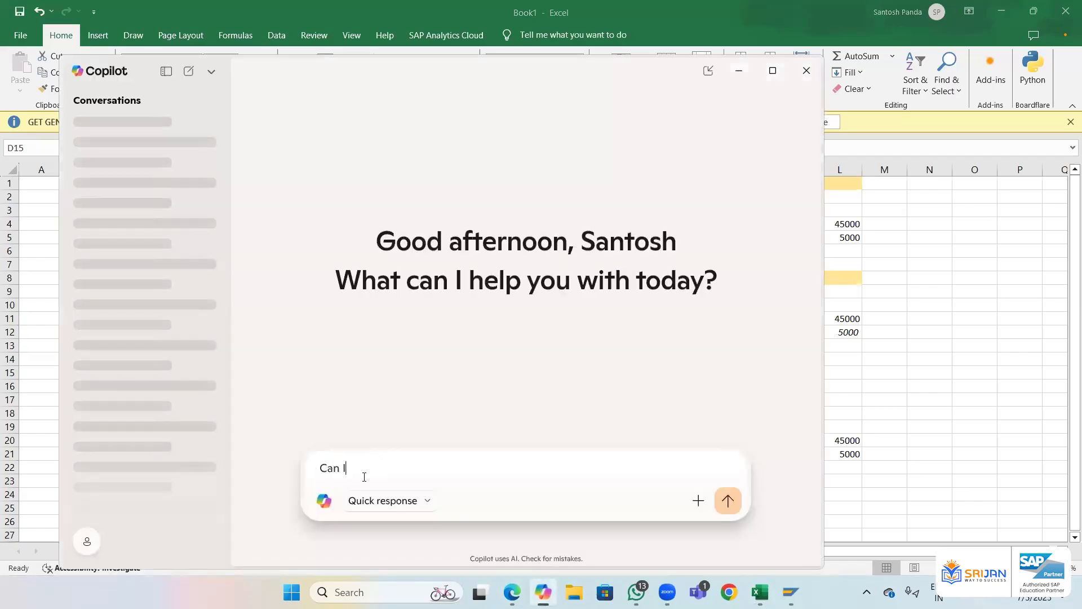
type(" clain RCM GST")
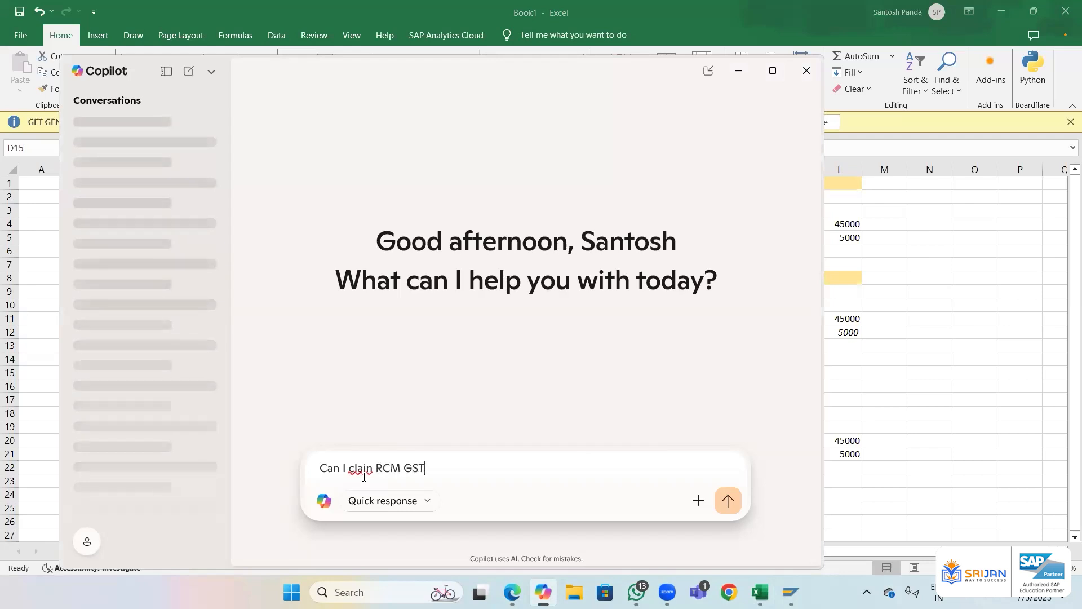
key("Left")
key("Left")
key("Left")
key("Left")
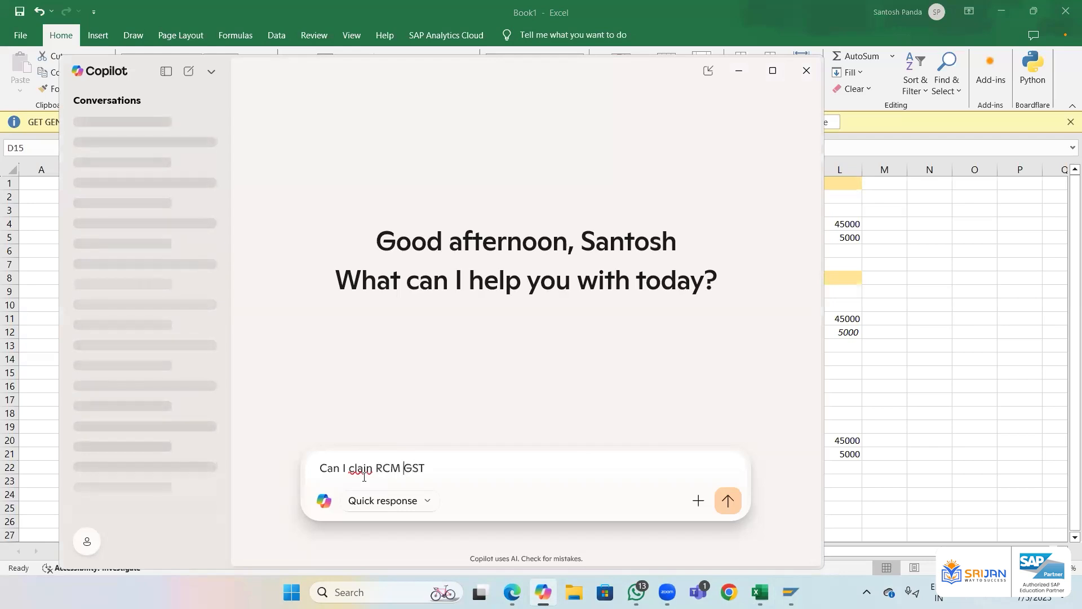
type("INput")
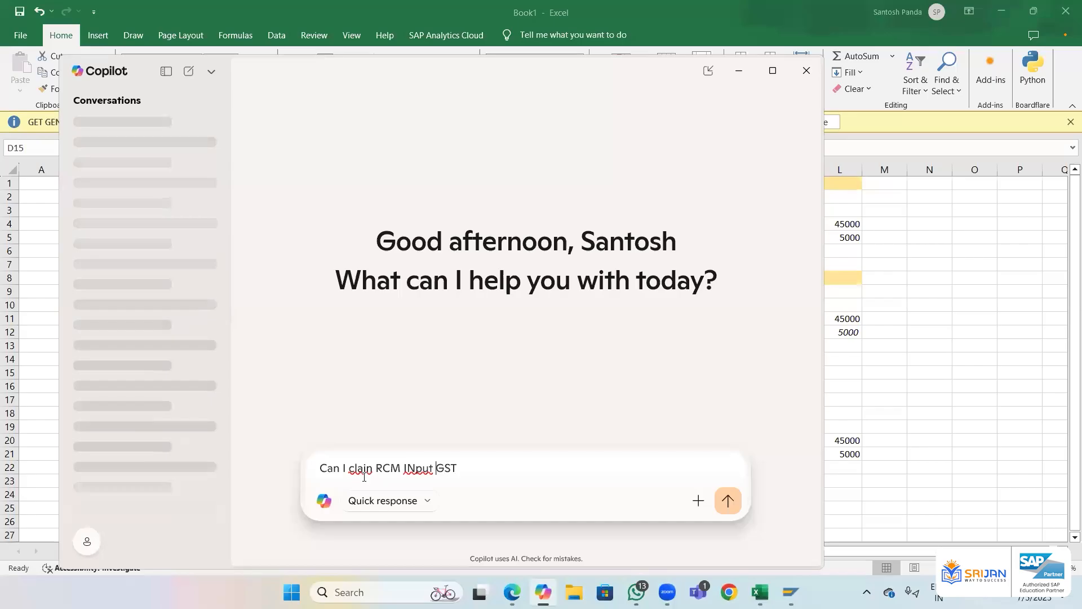
key("BackSpace")
key("BackSpace")
key("BackSpace")
type("nput")
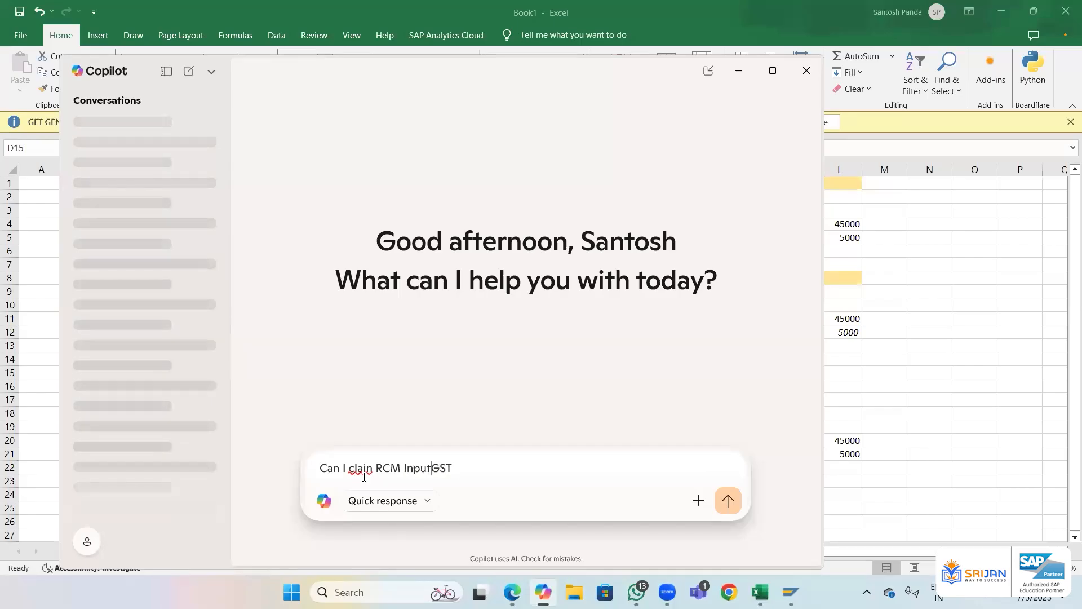
- Complete and correct the question to read "Can I claim RCM Input GST from Govt ?" and submit it
key("End")
type("from Go")
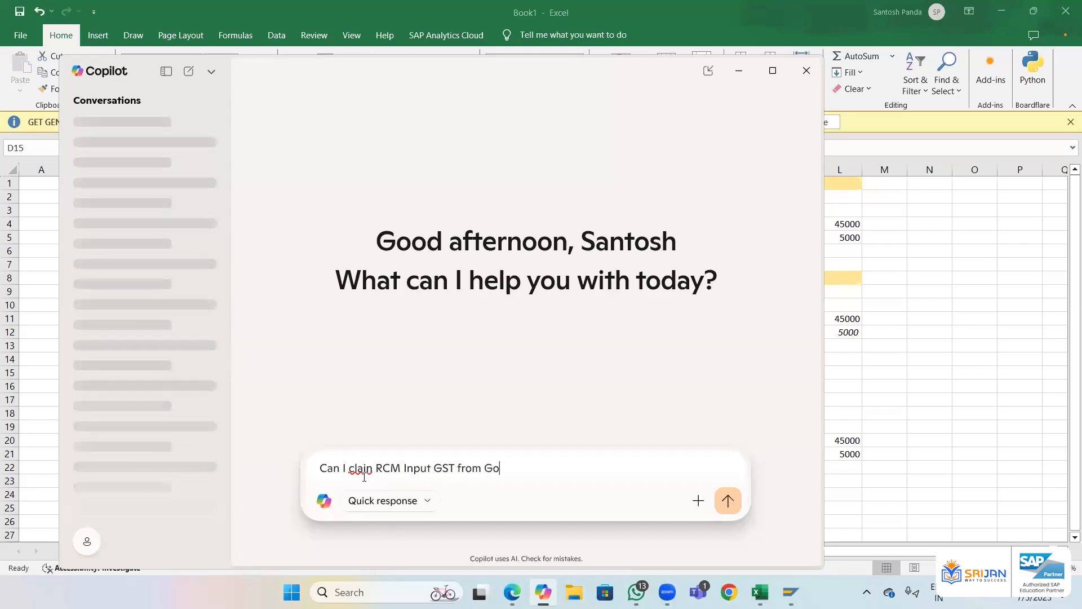
type("vt ?")
left_click(371, 470)
key("BackSpace")
type("m")
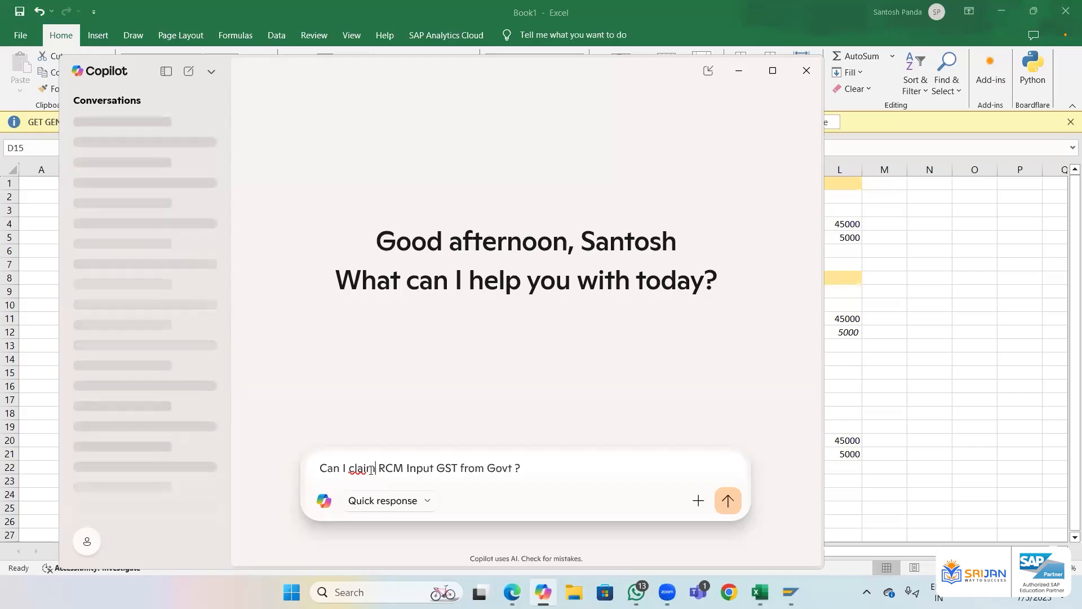
key("Return")
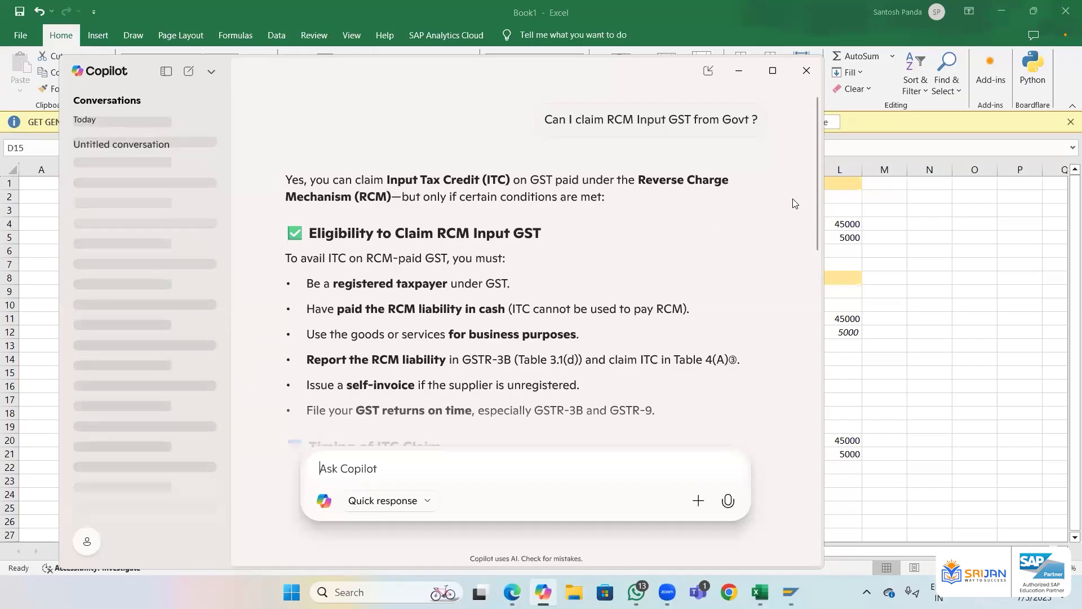
- Read through the answer's sections on eligibility for RCM input GST and timing of the ITC claim
scroll(823, 199, "down", 2)
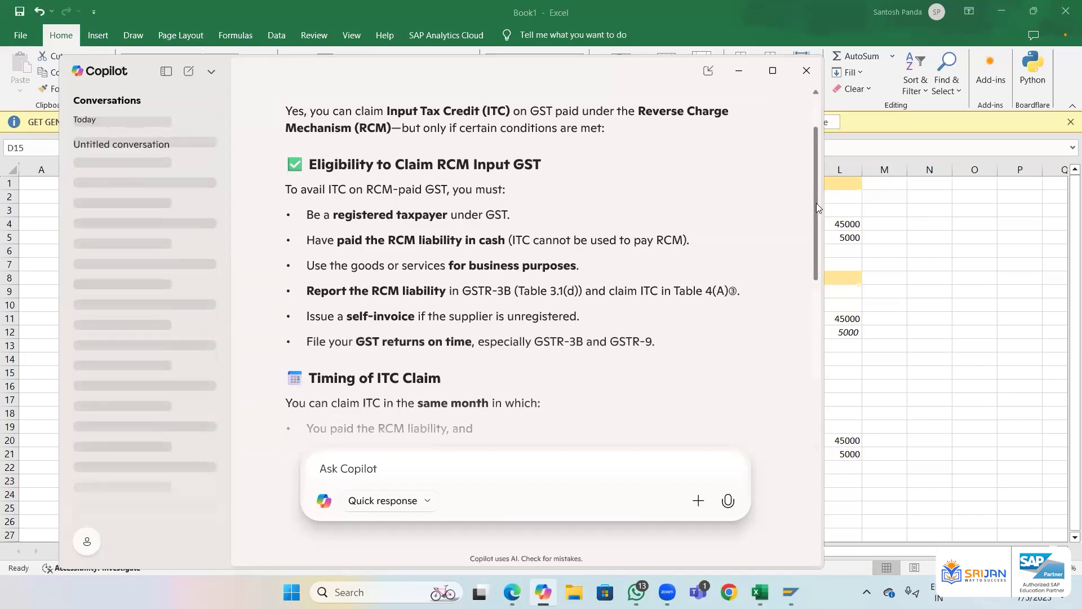
left_click_drag(816, 203, 816, 213)
scroll(816, 213, "down", 1)
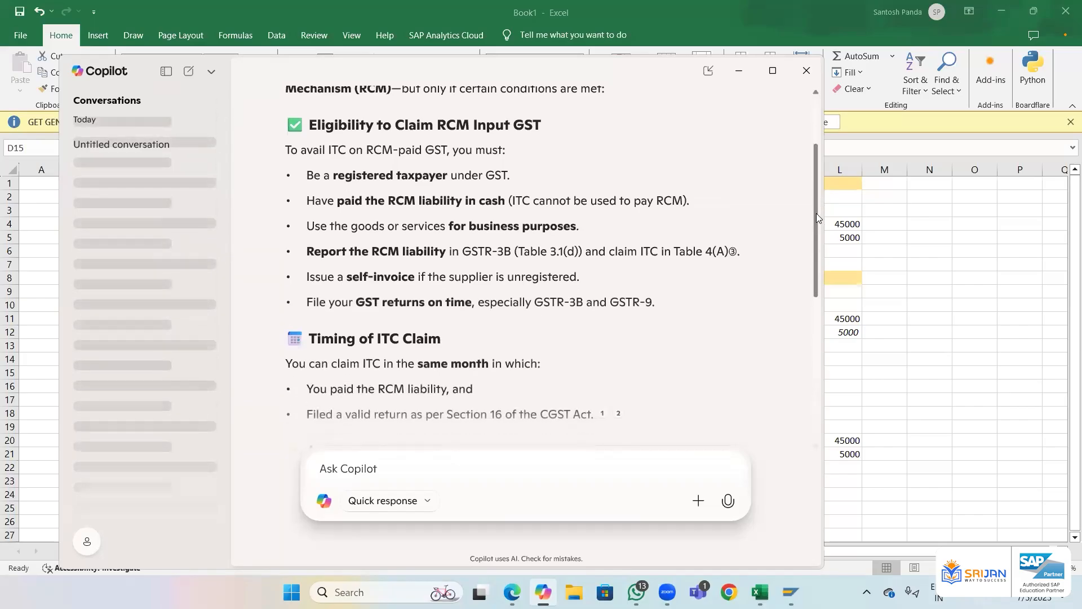
left_click_drag(816, 213, 818, 222)
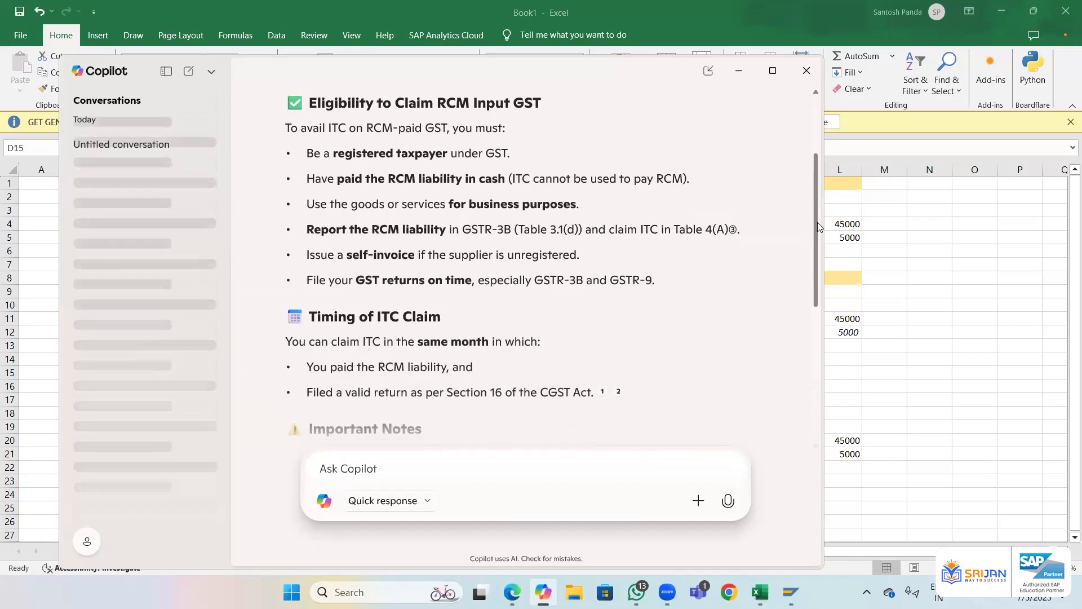
left_click_drag(818, 222, 820, 230)
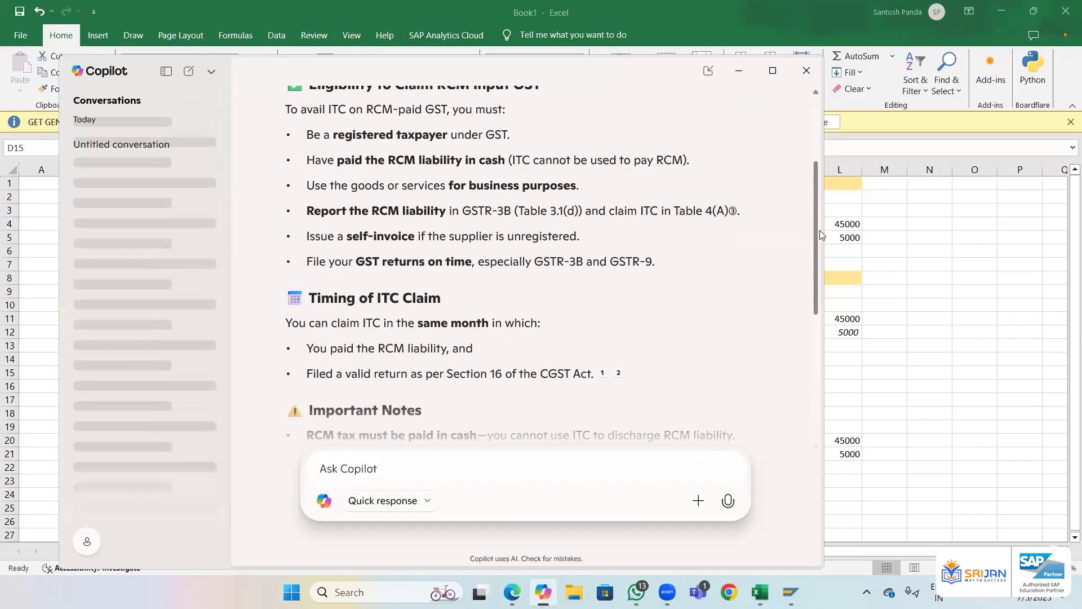
left_click_drag(819, 230, 837, 167)
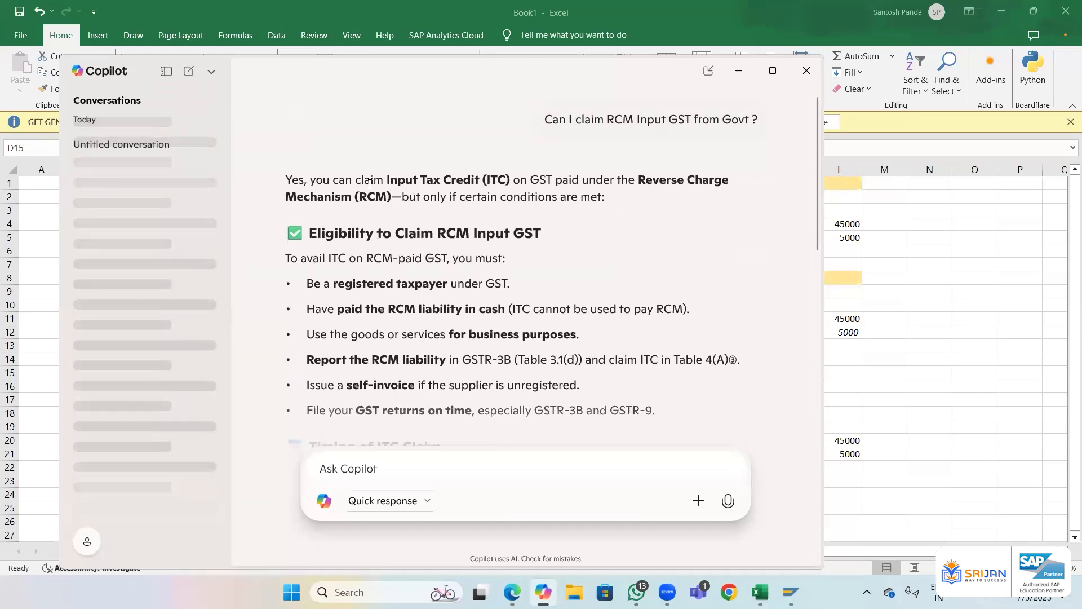
- Switch to the Excel workbook and clear the customer-side GST entries in H17:M24 and H10:L13 of Sheet2
key("alt+Tab")
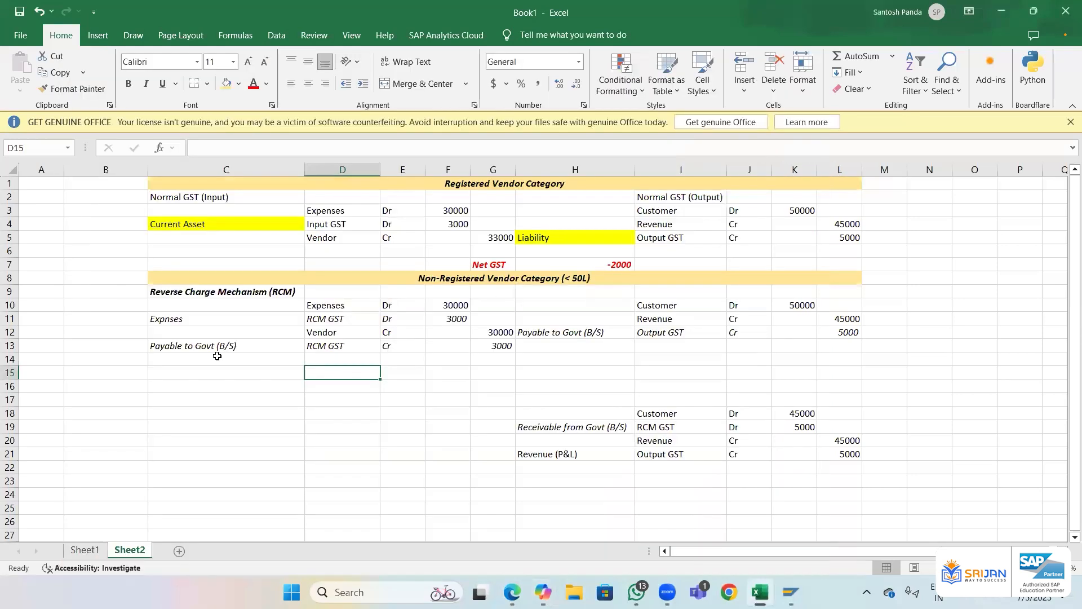
left_click(217, 355)
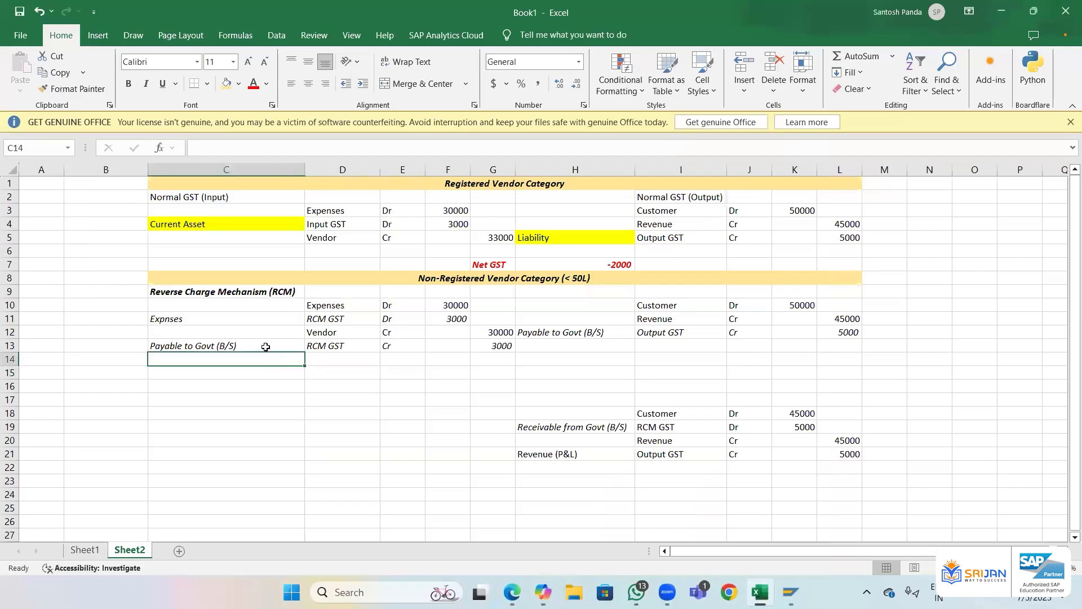
left_click(266, 347)
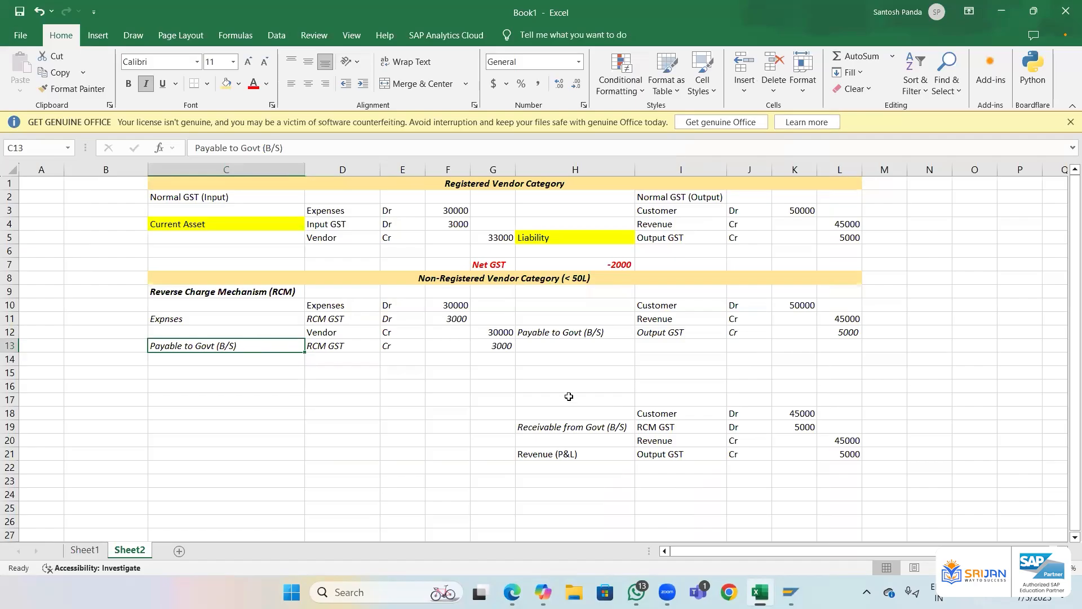
left_click_drag(571, 398, 869, 494)
key("Delete")
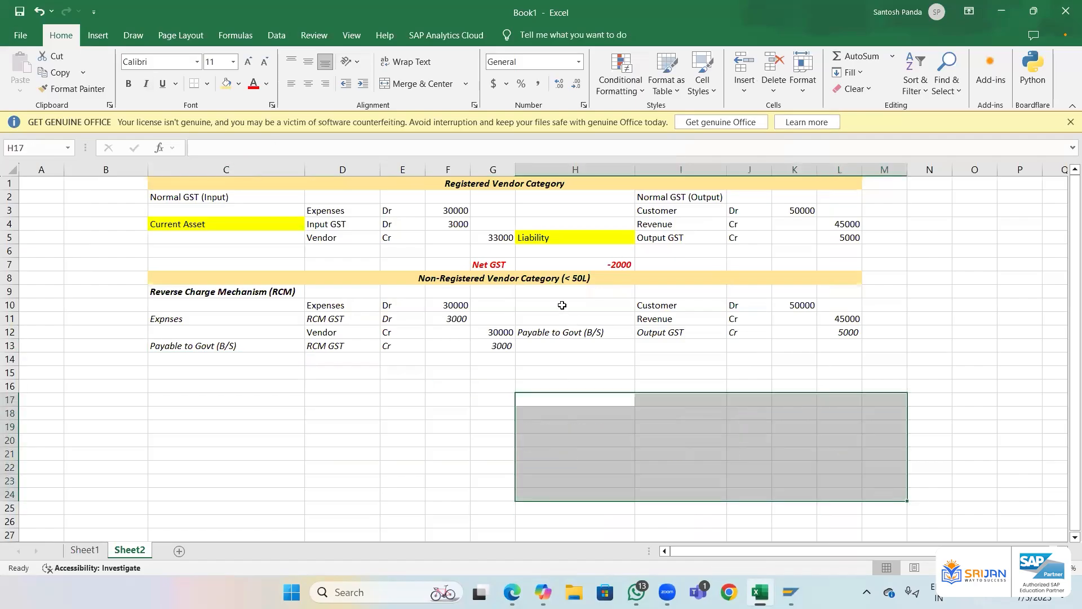
left_click_drag(563, 305, 849, 342)
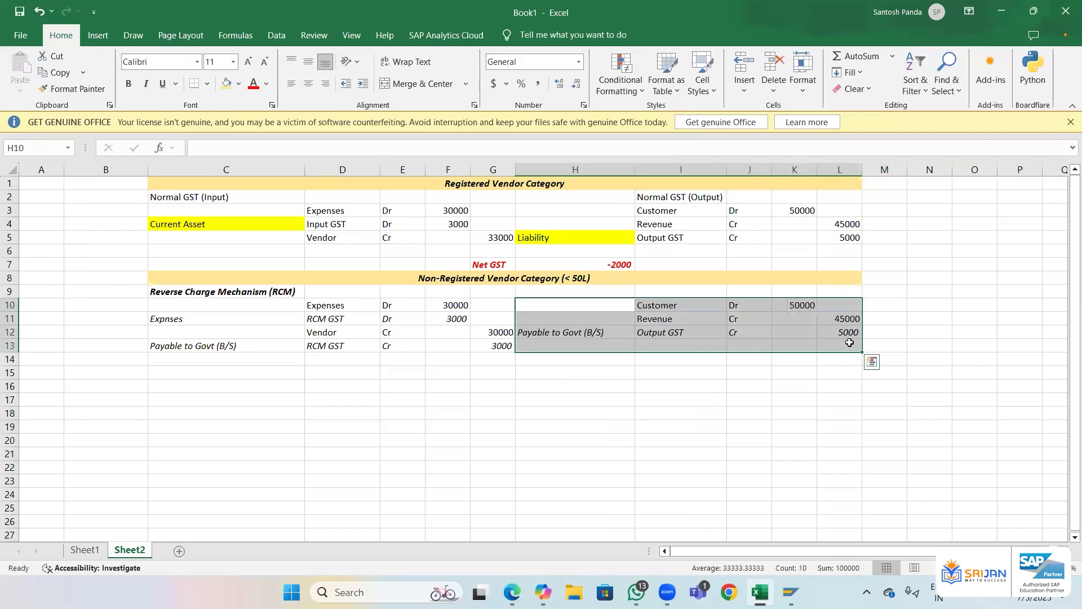
key("Delete")
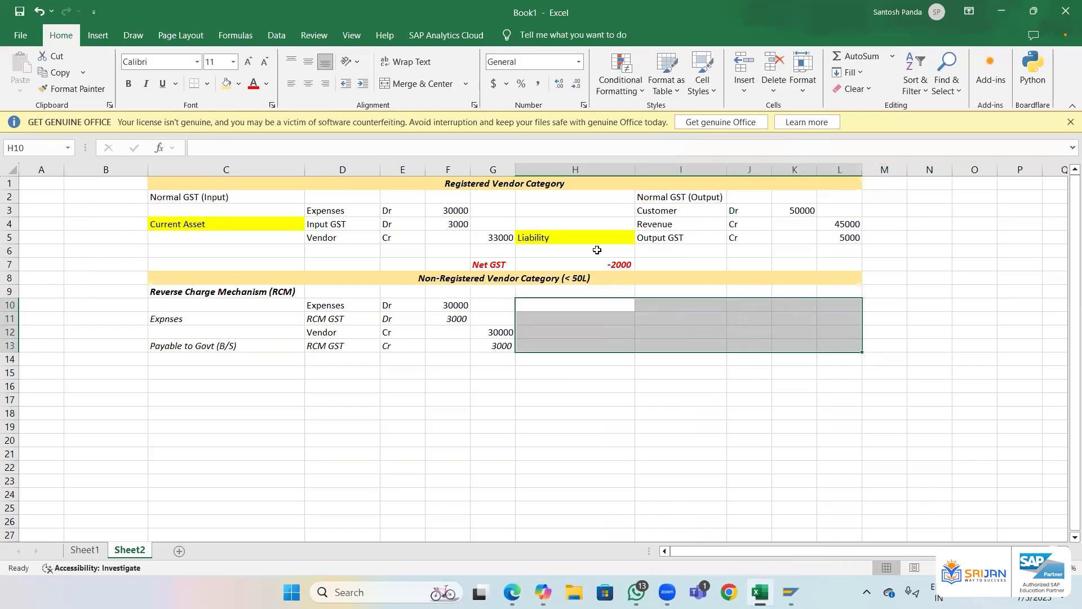
- Italicize the "Liability" label in H5, beside the Output GST entry
left_click(660, 202)
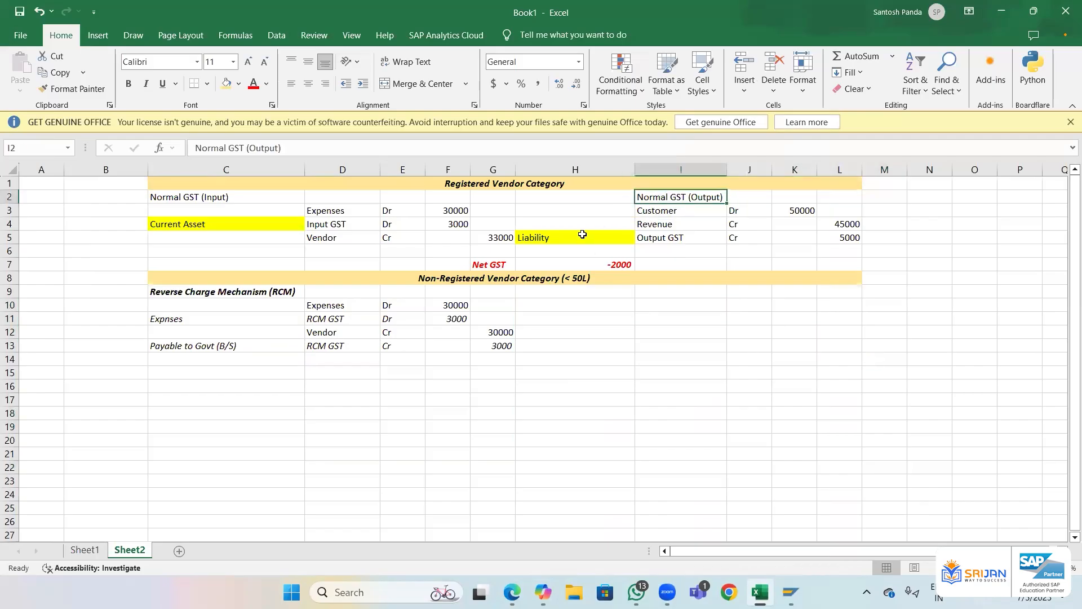
left_click(583, 234)
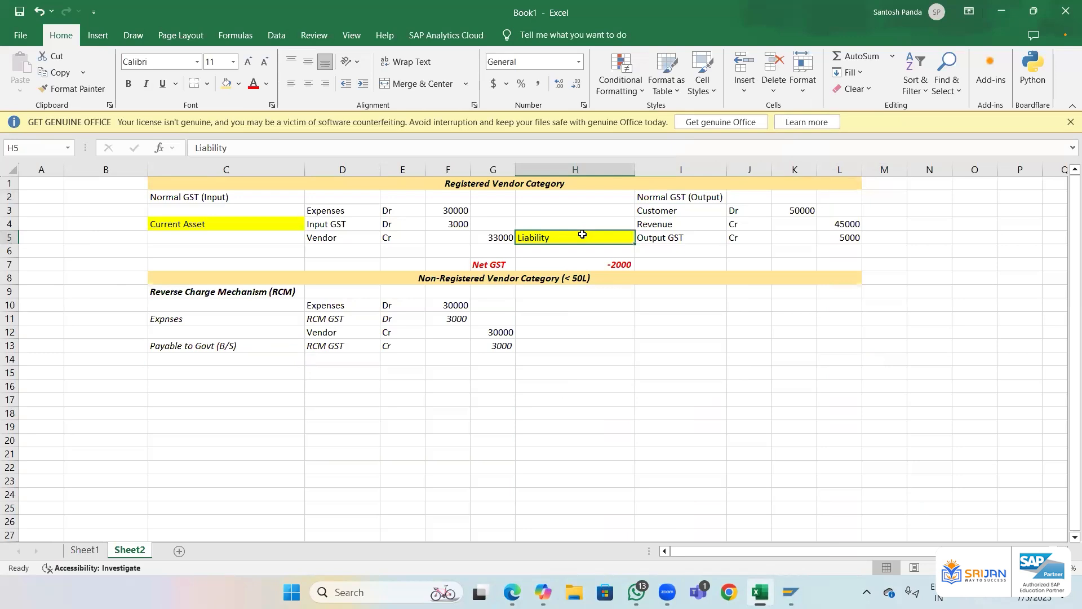
key("ctrl+i")
- Enter the note "1. Separate return for RCM" in B13, beside the "Payable to Govt (B/S)" entry
left_click(227, 345)
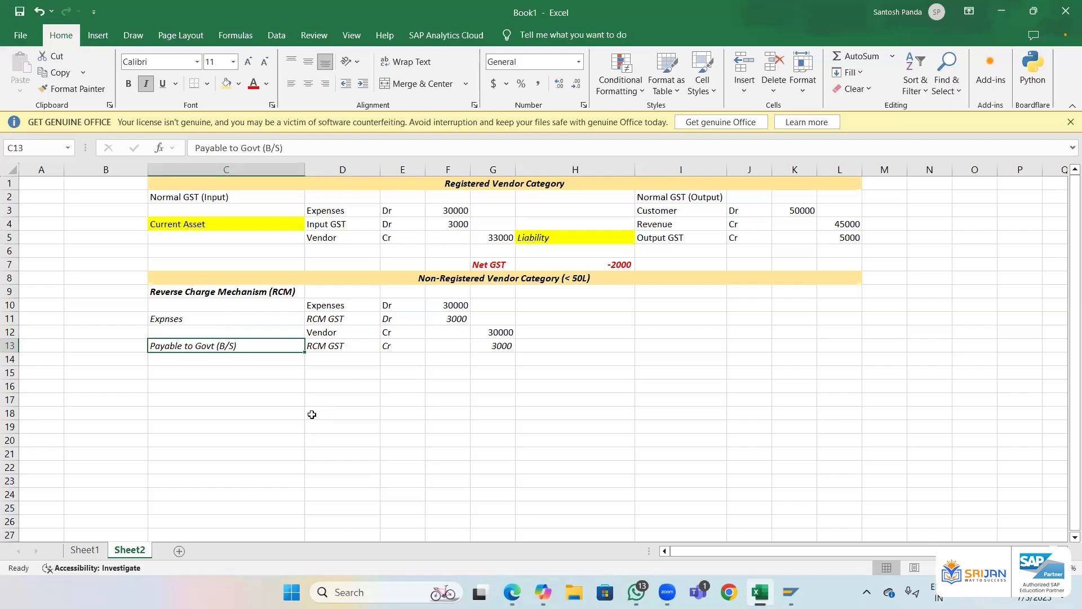
left_click(116, 360)
left_click_drag(194, 345, 483, 341)
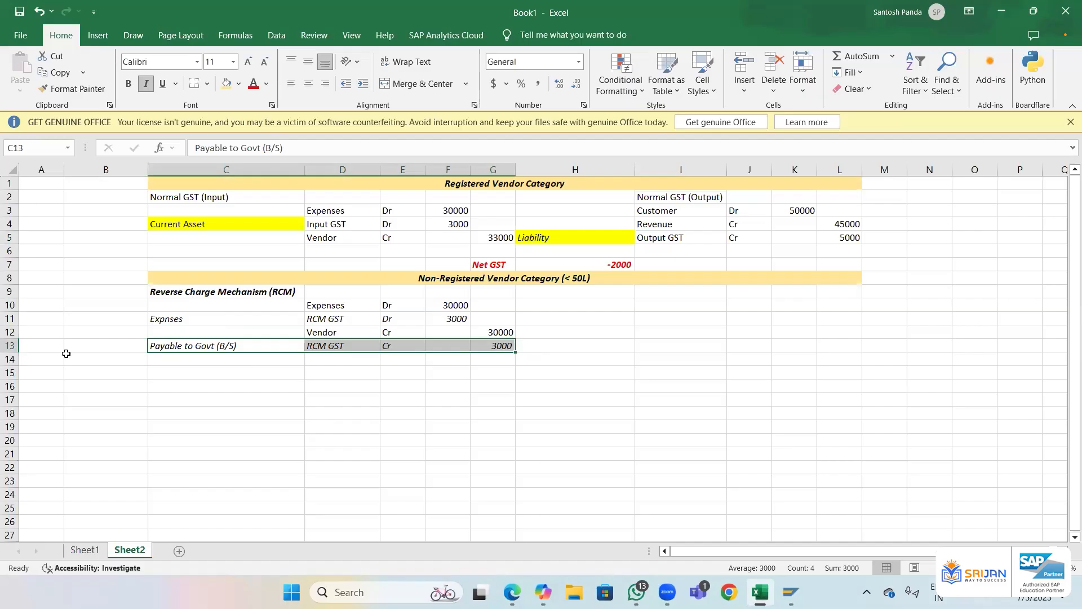
left_click(92, 347)
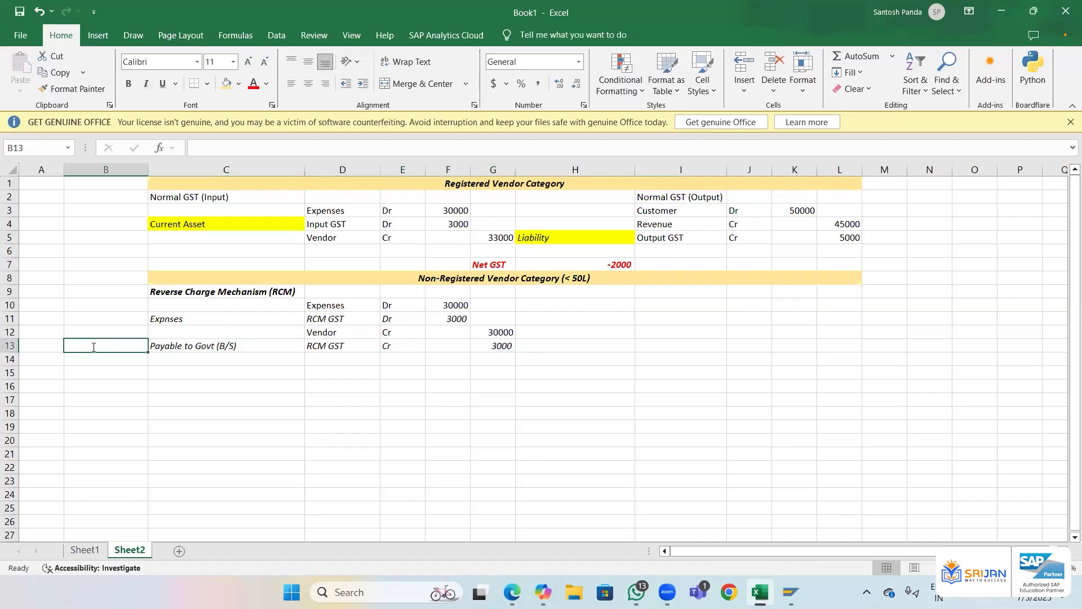
type("1. Separate")
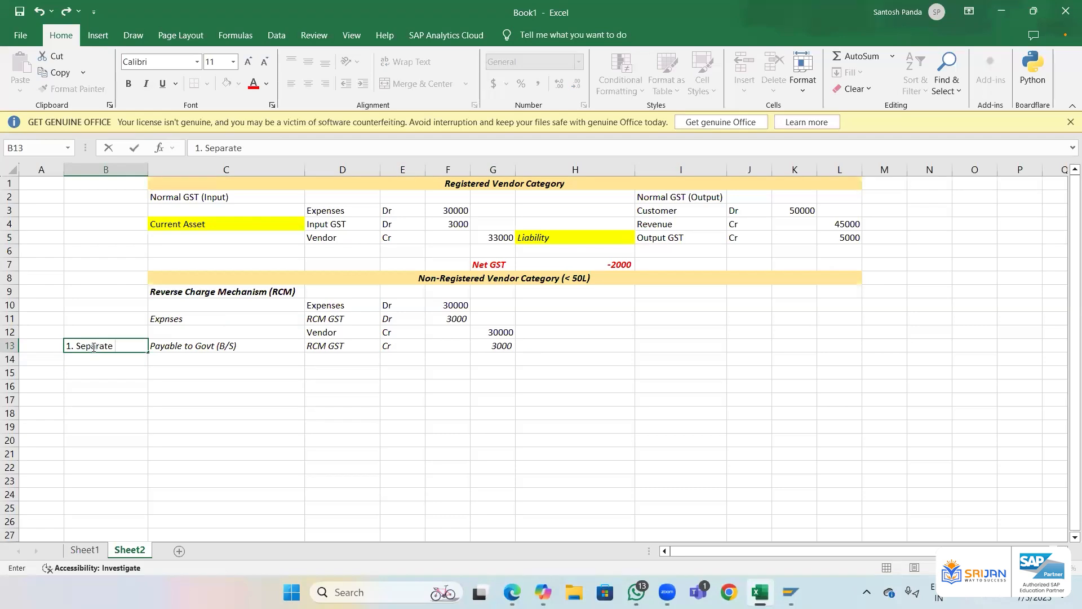
type(" return for R")
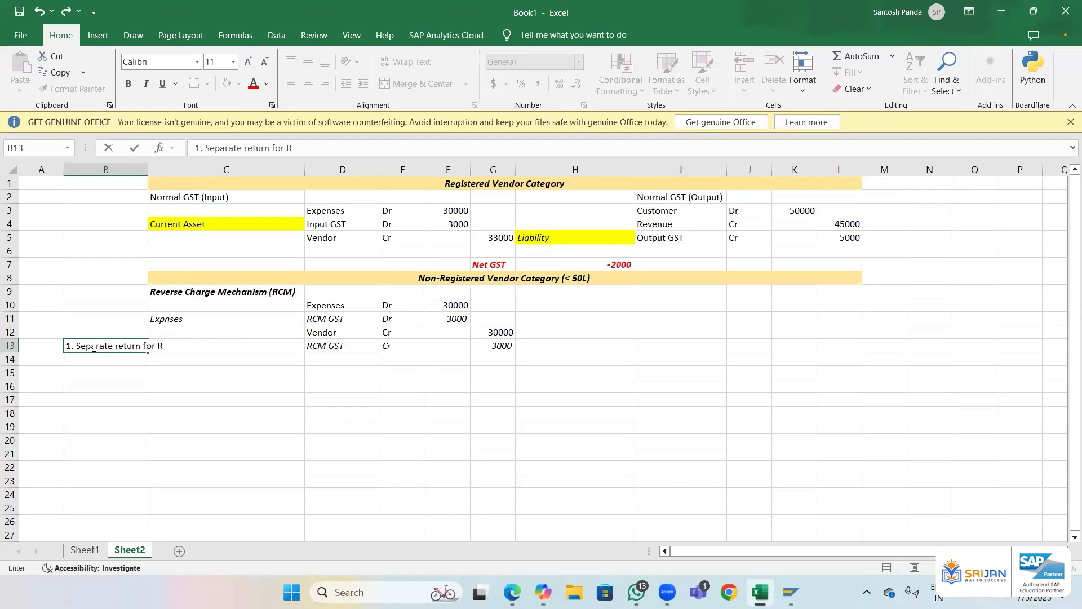
type("CM")
key("Return")
- Add the note "2. Net off with Normal Input GST" in B14 and widen column B to fit its text
type("2")
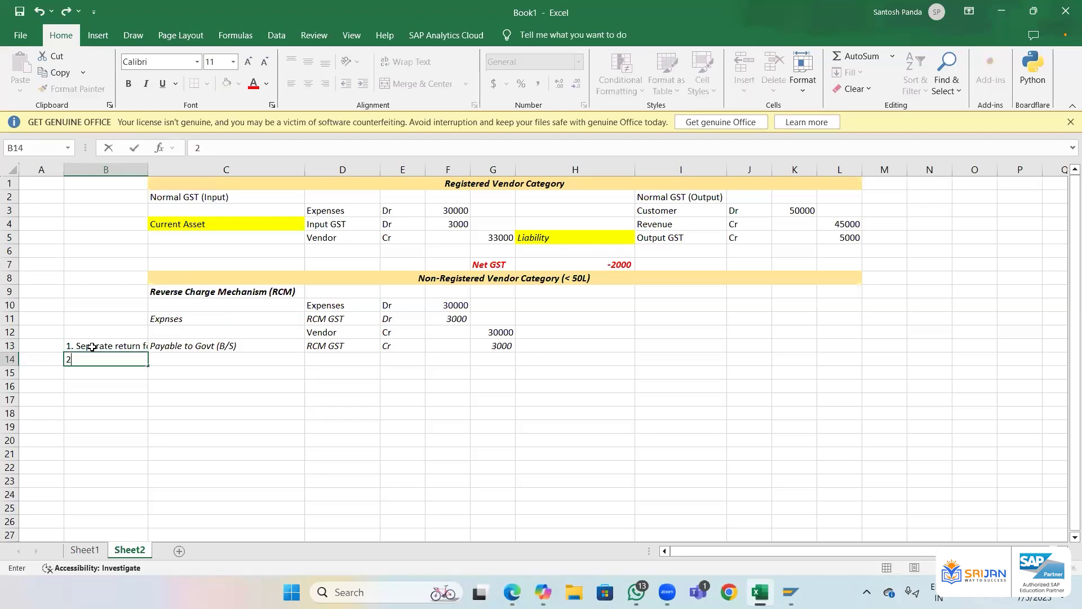
type(". Net off with Norma")
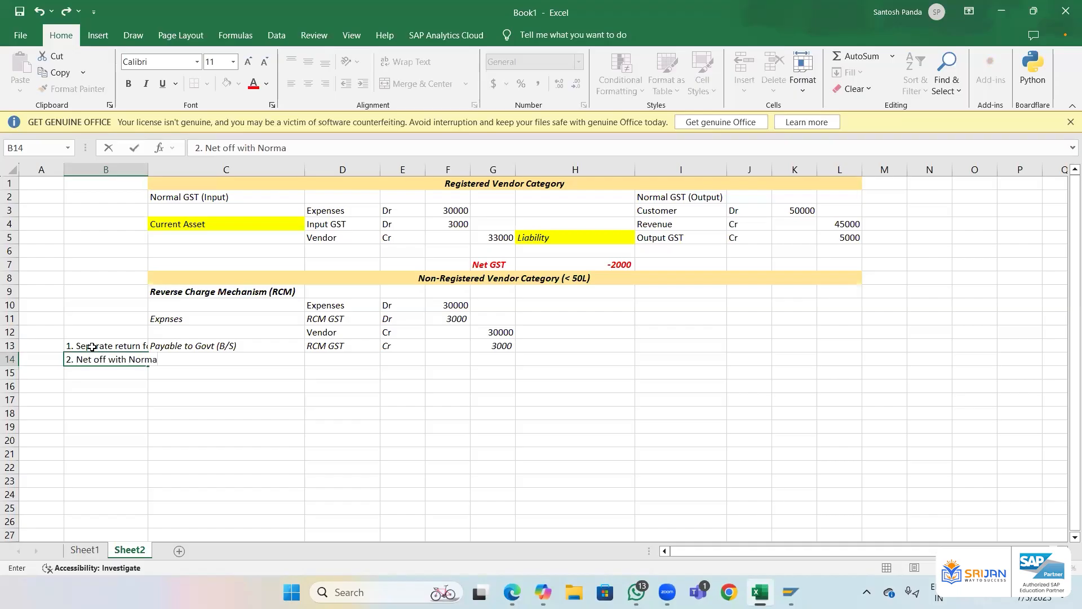
type("l GS")
key("BackSpace")
key("BackSpace")
type("Inou")
key("BackSpace")
key("BackSpace")
key("BackSpace")
type("ut GST")
key("Return")
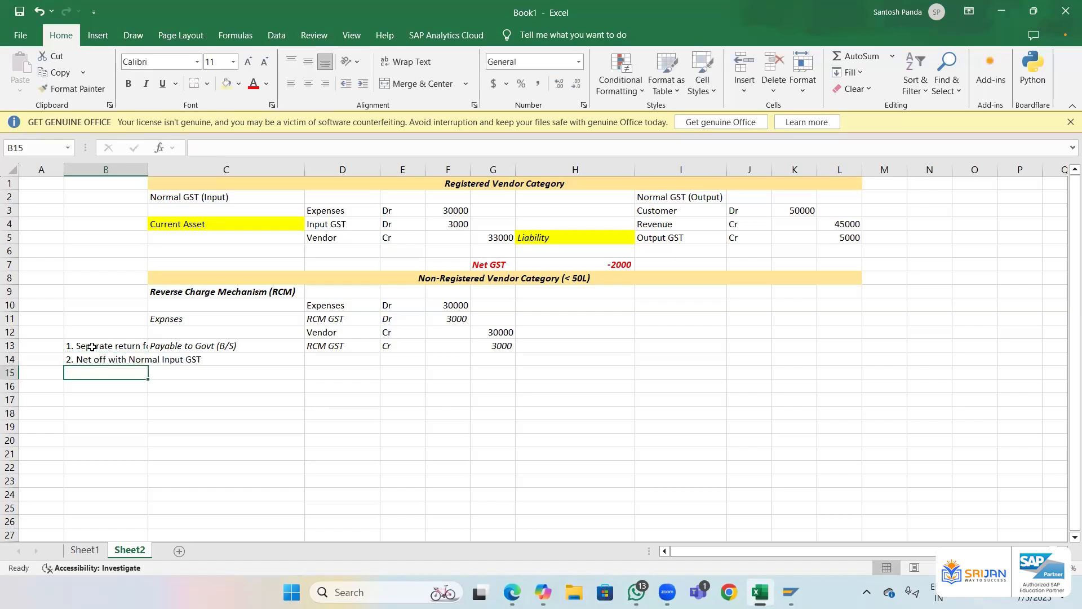
double_click(148, 168)
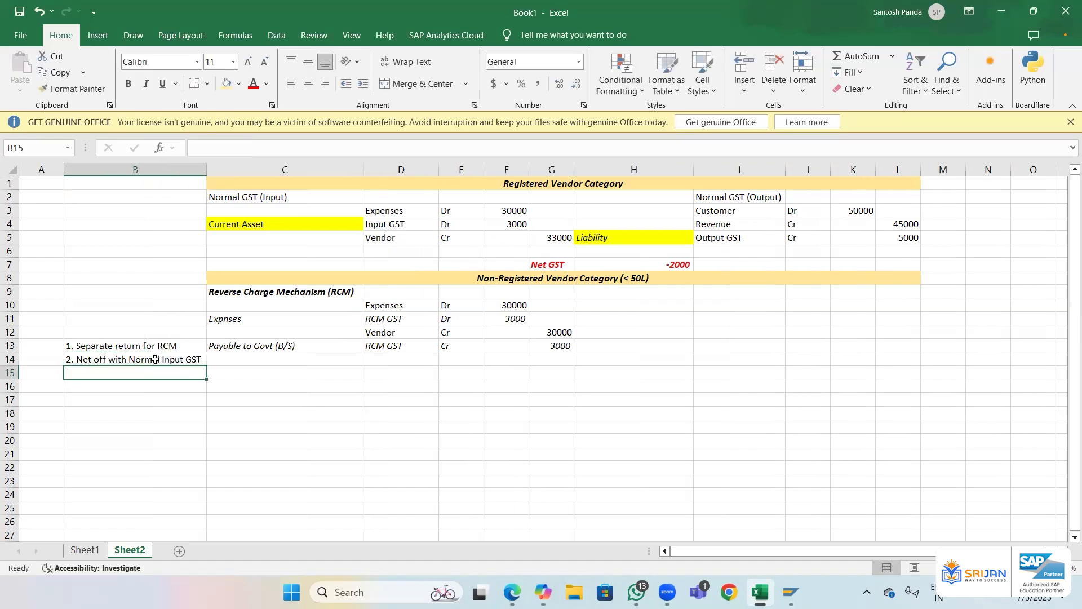
key("Up")
- Italicize the Input GST entry row in C4:F4 under Registered Vendor Category
left_click_drag(239, 347, 549, 345)
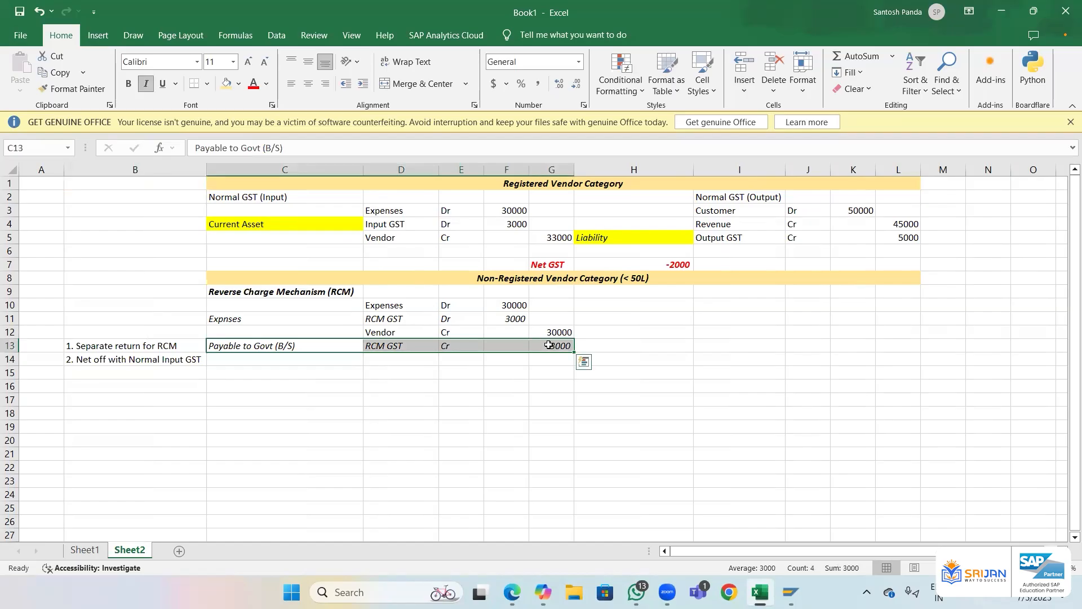
left_click(480, 183)
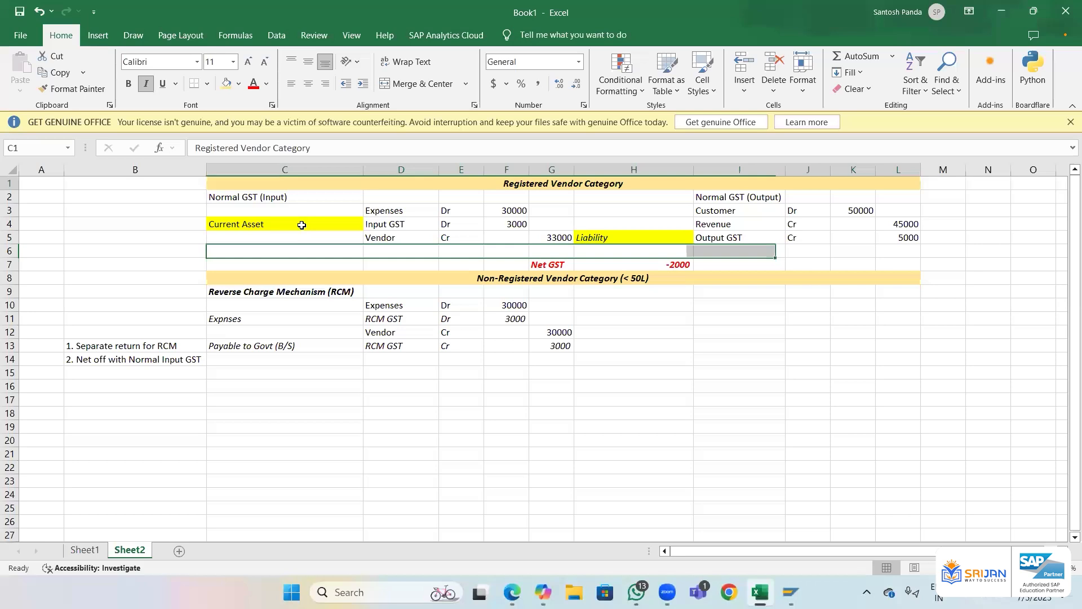
left_click_drag(303, 224, 489, 222)
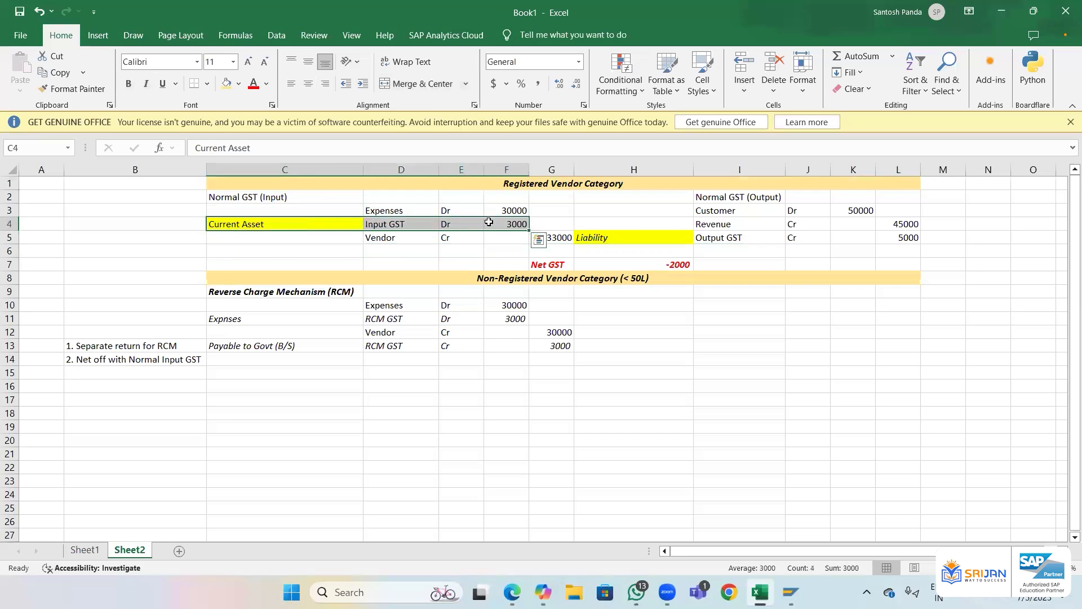
key("ctrl+i")
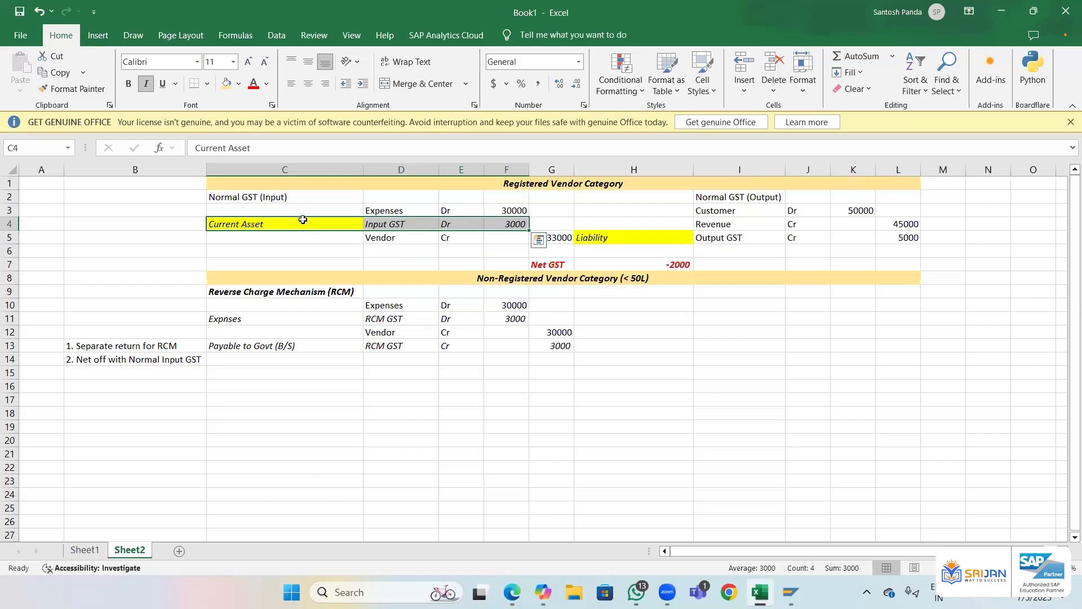
- Replace the "Current Asset" label in C4 with "Receivable from Govt (B/S)"
left_click(269, 196)
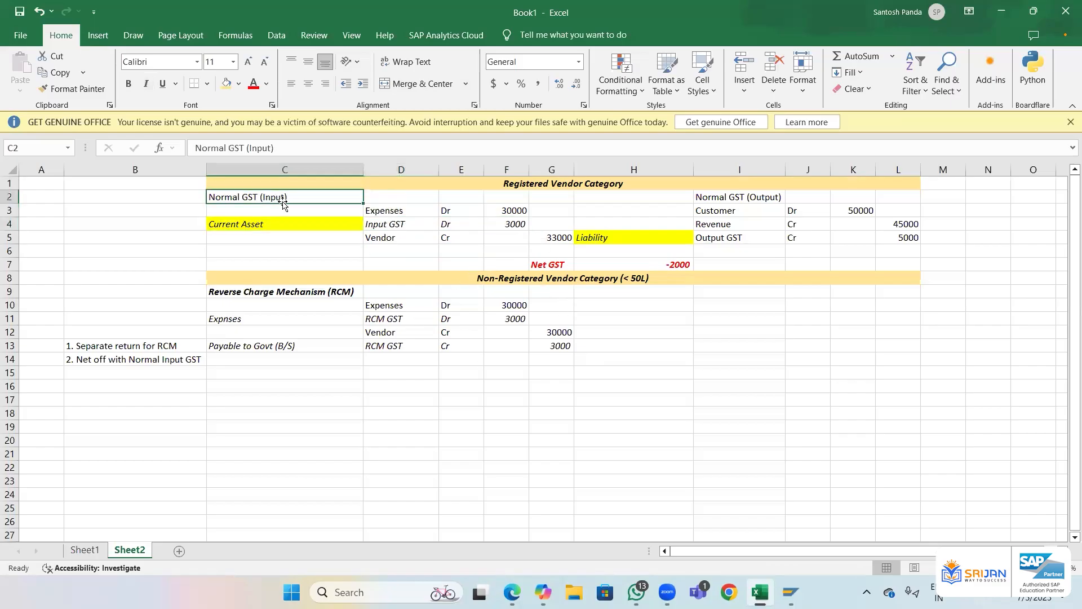
left_click_drag(317, 224, 534, 221)
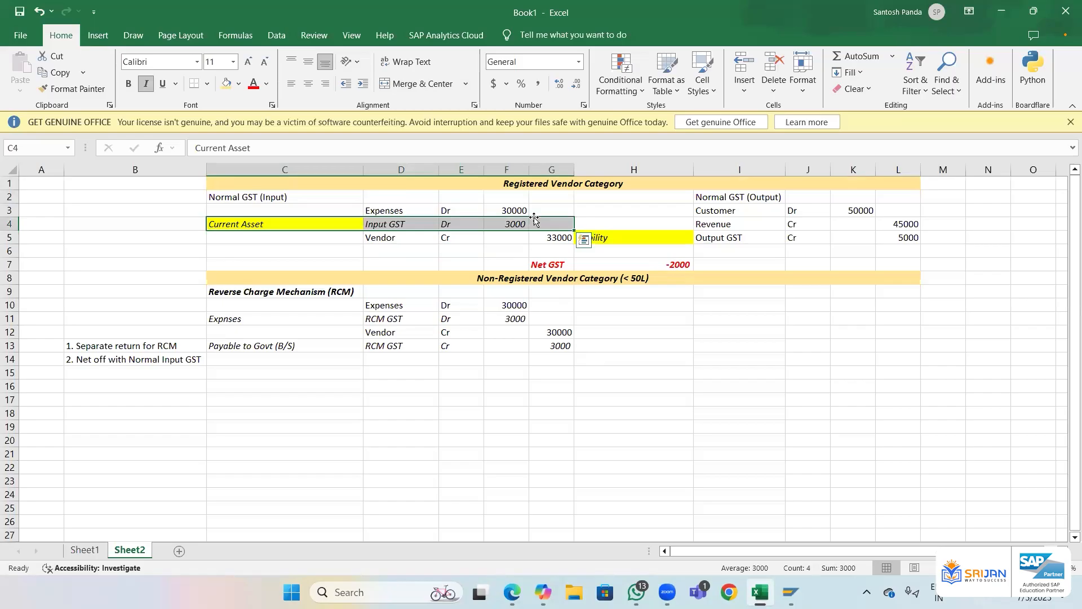
left_click(293, 222)
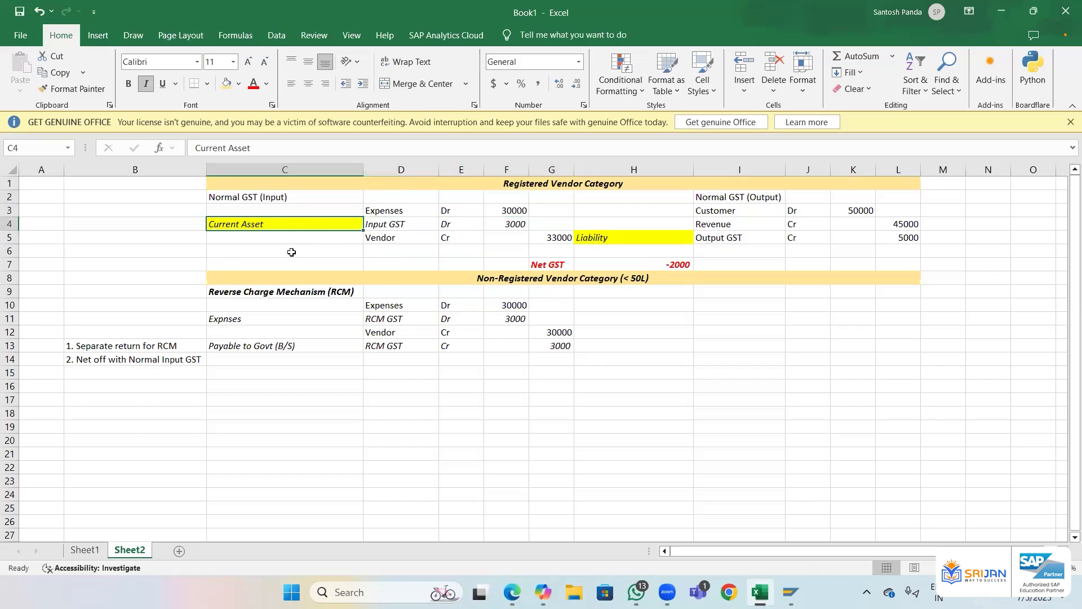
type("Recei")
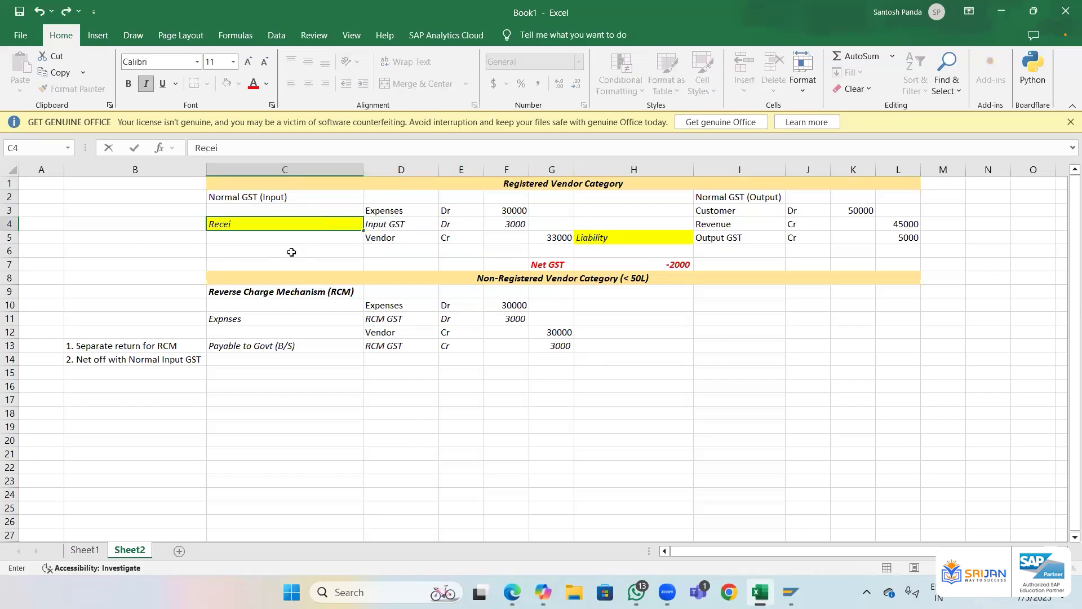
type("vable from Govt")
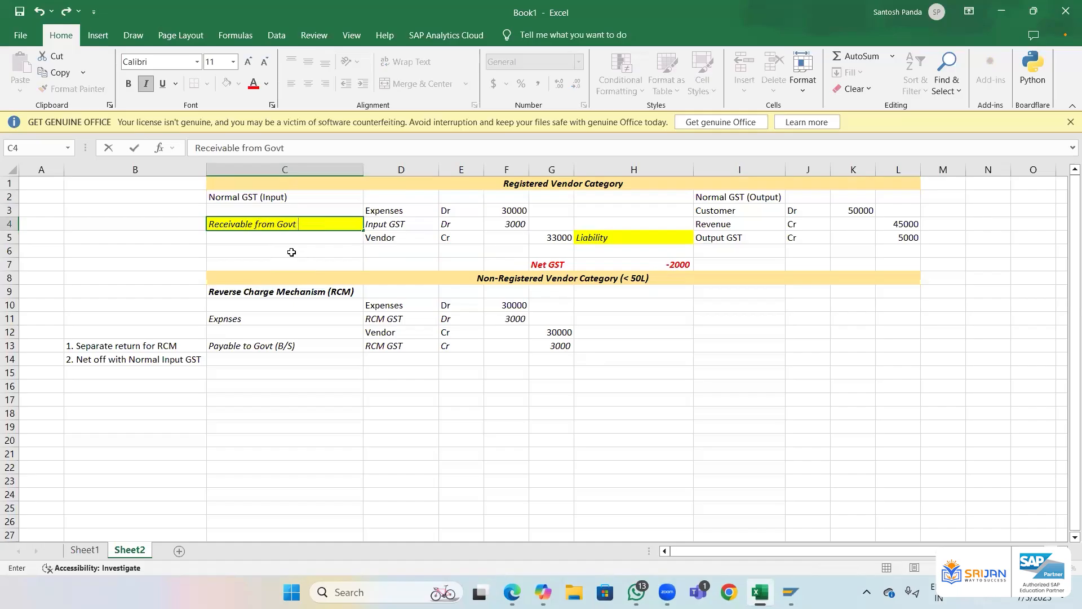
type(" (B/S)")
key("Return")
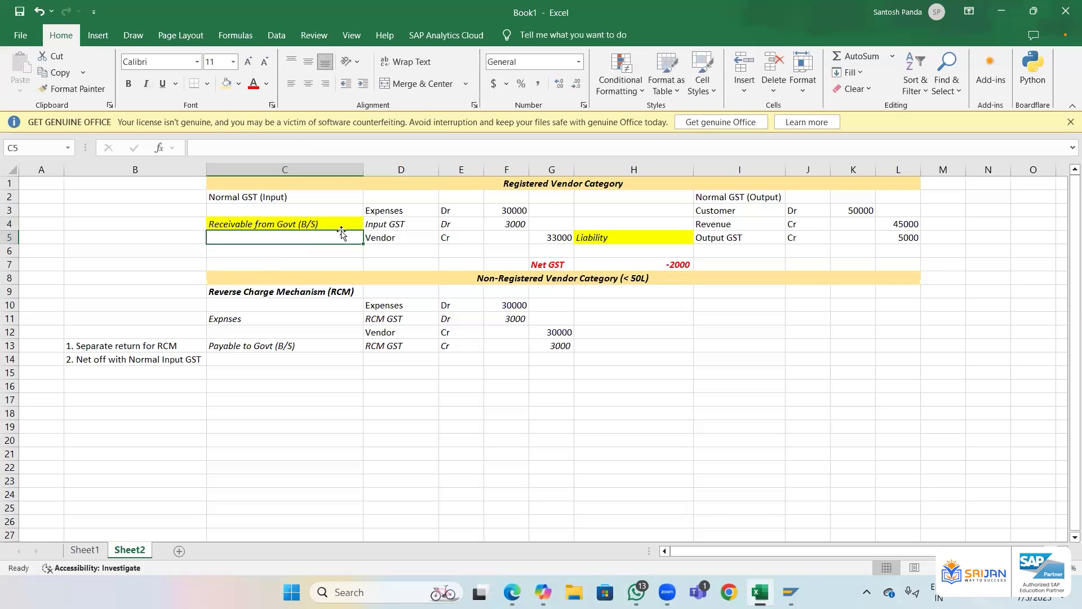
- Compare the Input GST entry in C4:F4 with the RCM GST payable entry in C13:G13, glancing at the Copilot answer on claiming RCM input GST
left_click_drag(327, 224, 510, 223)
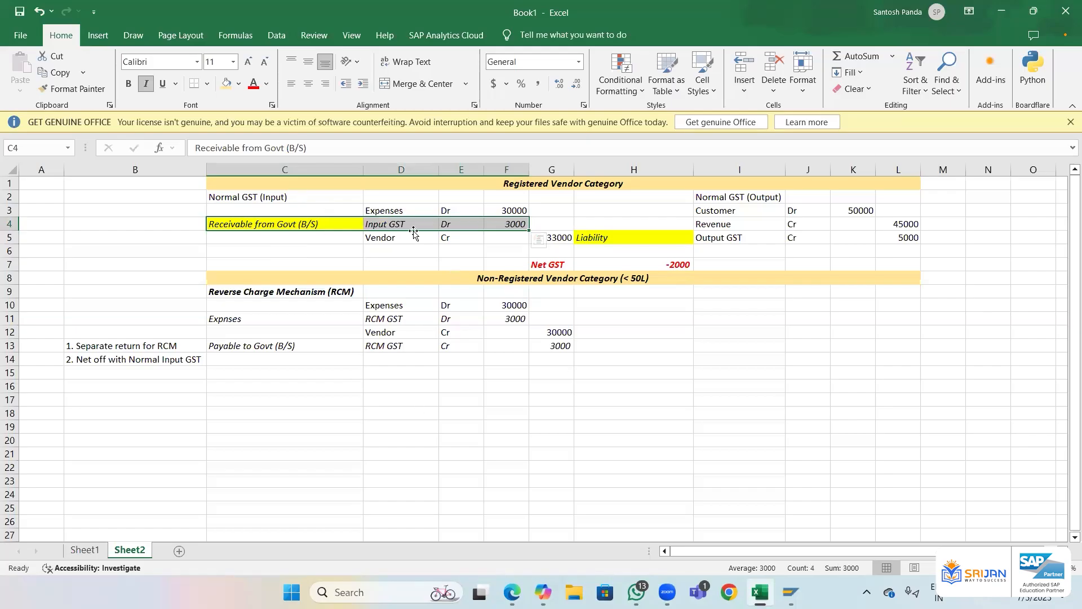
left_click_drag(294, 348, 559, 346)
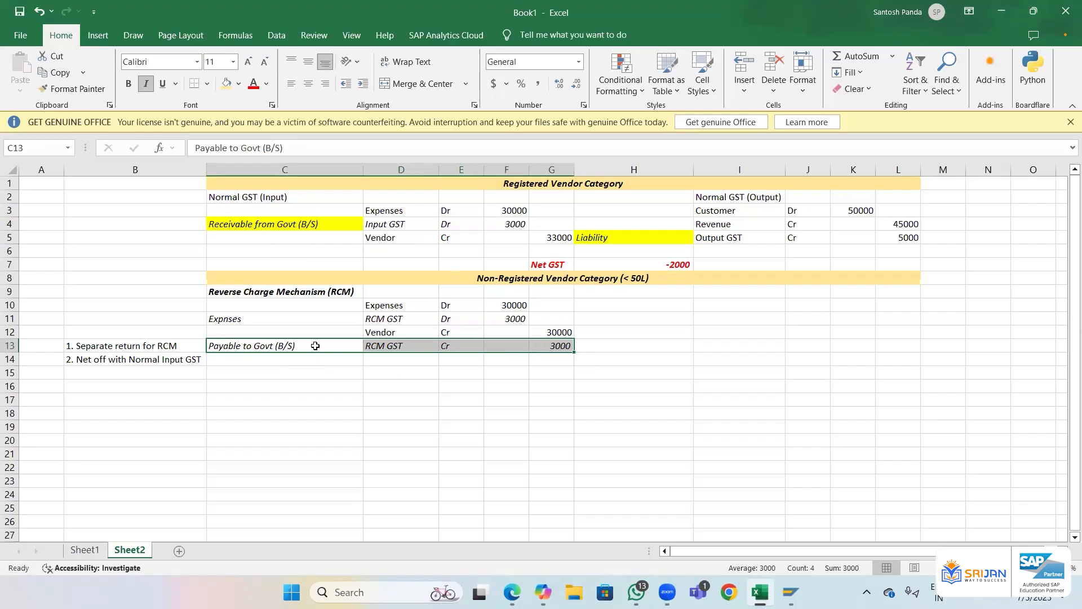
left_click_drag(349, 346, 542, 342)
left_click(543, 592)
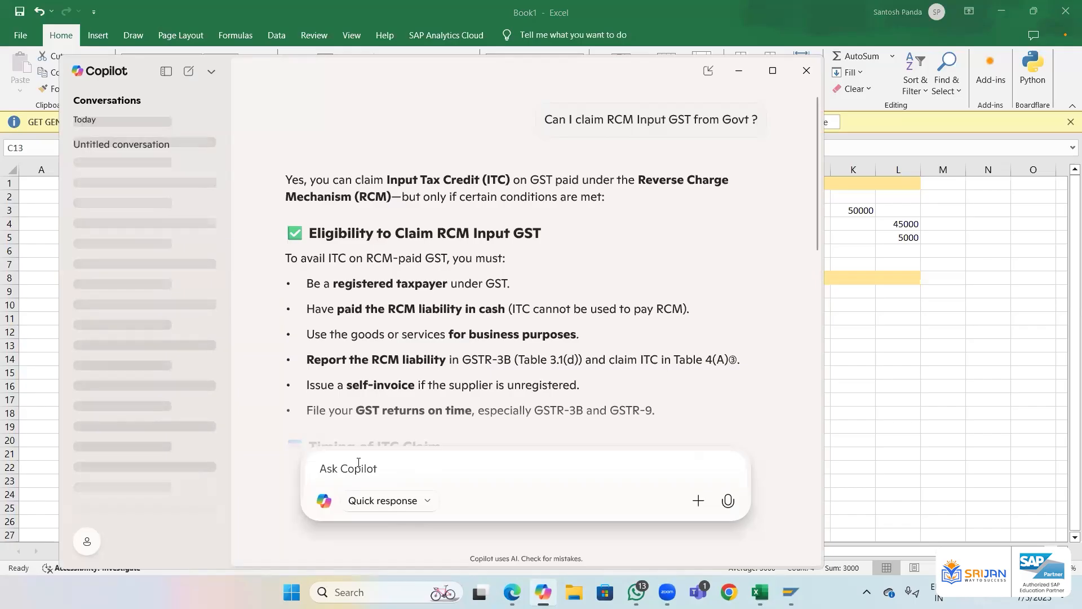
key("alt+Tab")
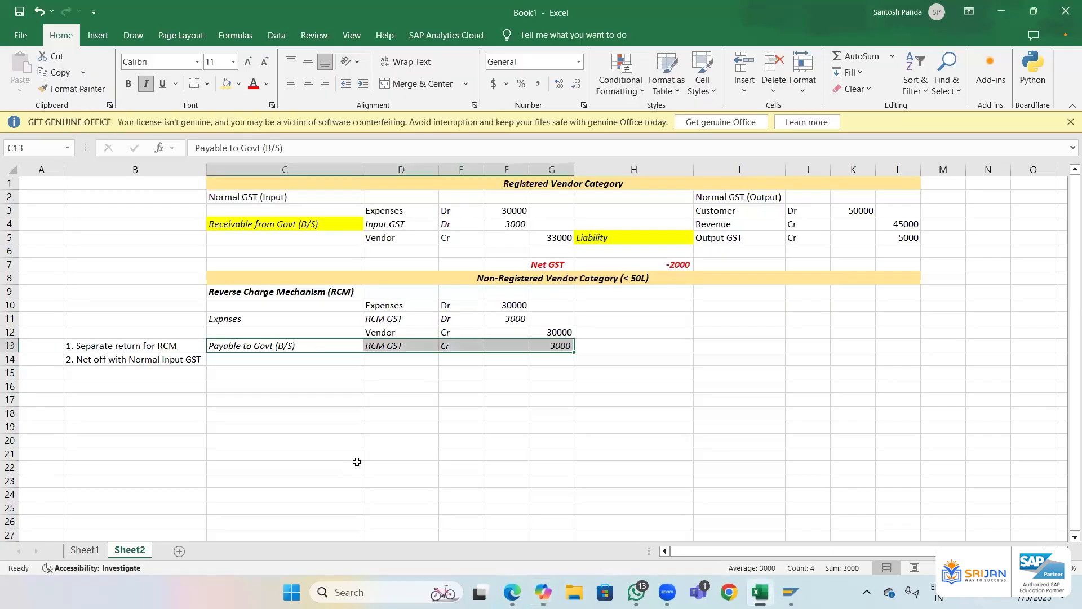
left_click(302, 372)
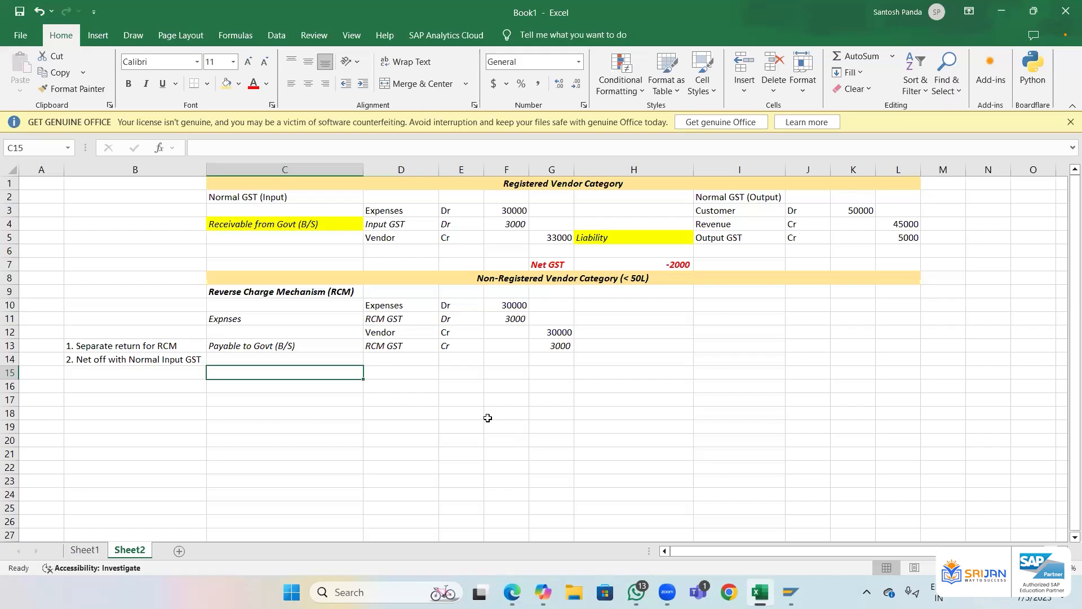
- Add "(P&L)" to the "Expnses" label in C11, beside the RCM GST debit entry
key("Up")
key("Up")
key("Up")
key("Up")
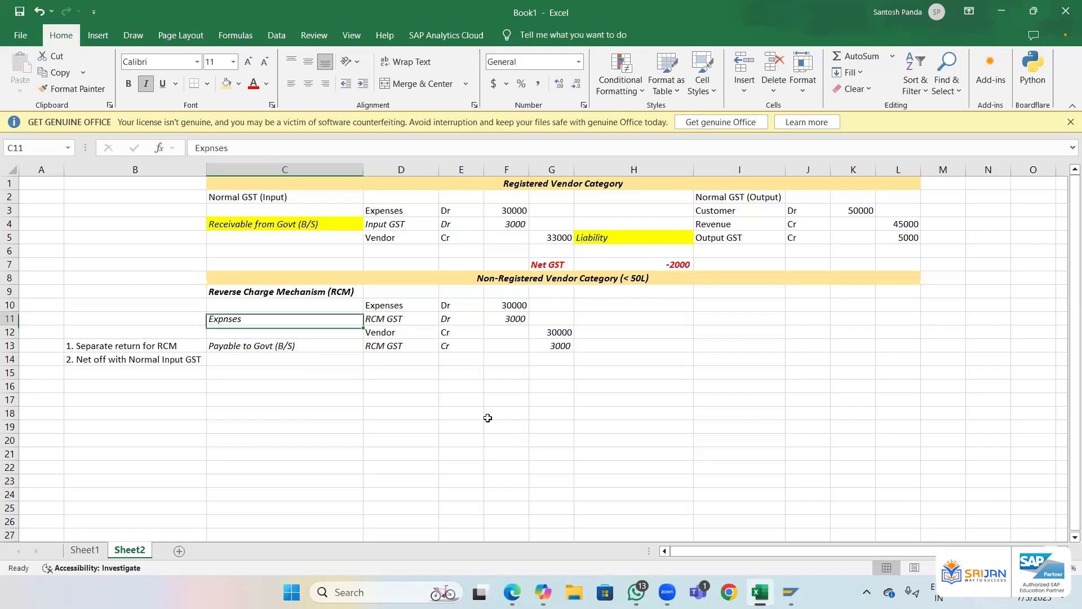
key("shift+Right")
key("shift+Right")
key("shift+Right")
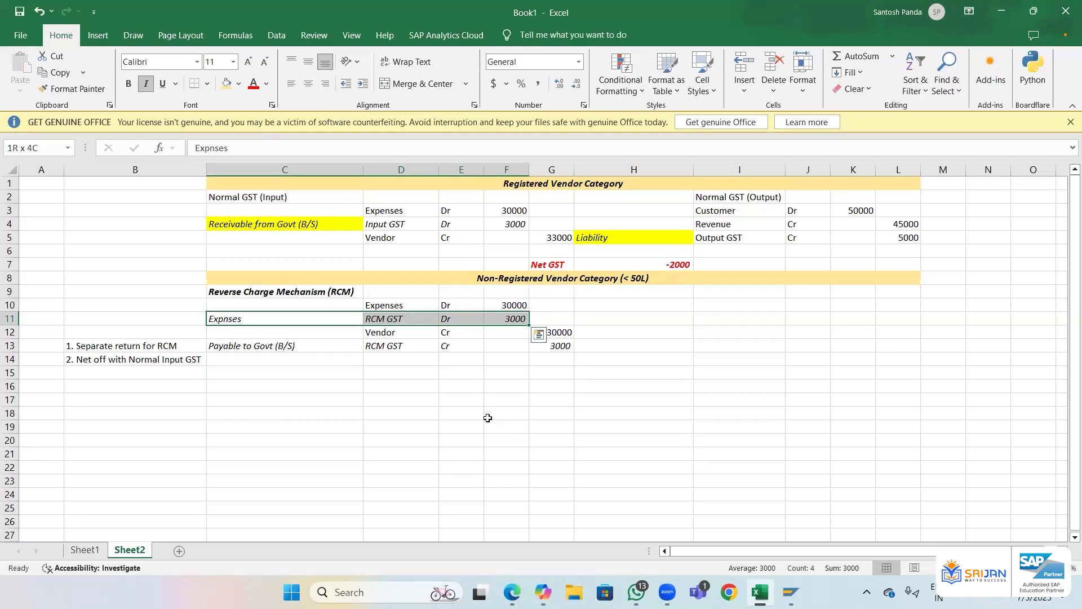
double_click(260, 320)
type("(")
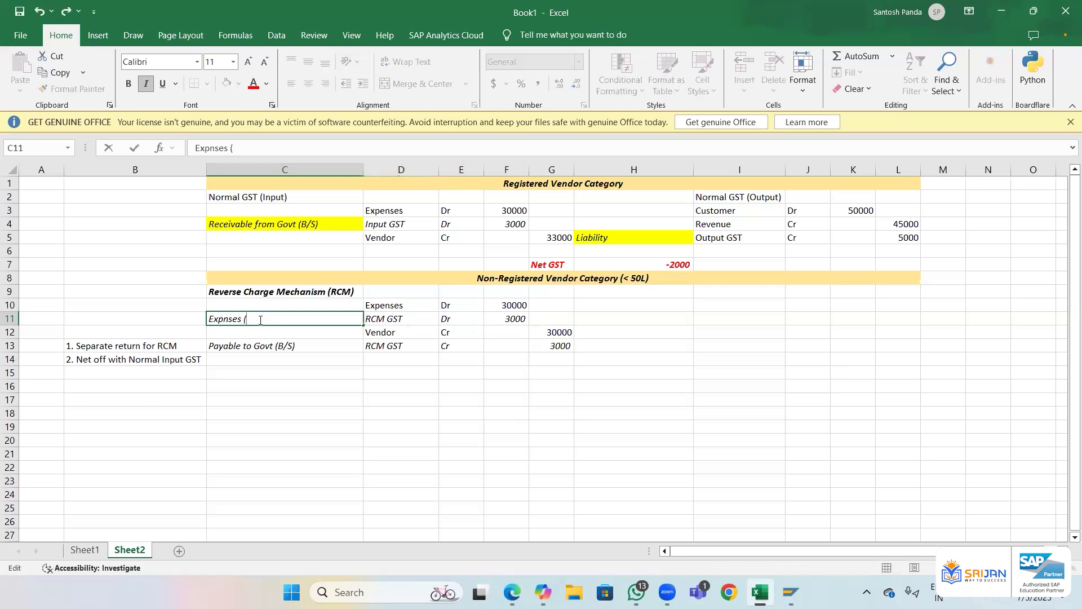
type("P&L)")
key("Return")
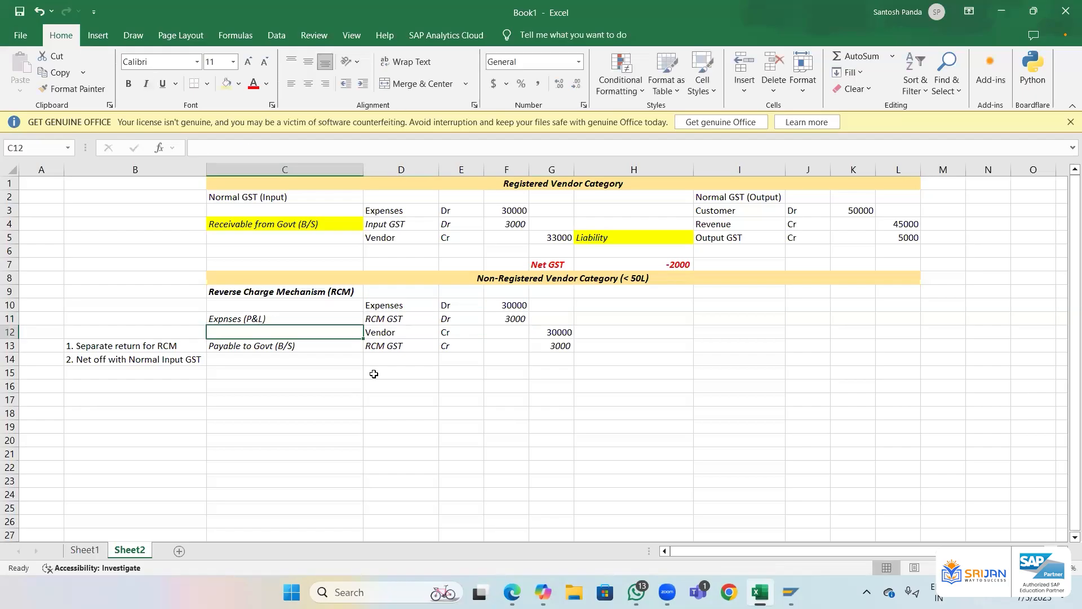
- Review the RCM GST debit and credit entries in rows 11 to 13 and the Expenses debit in row 10
left_click(373, 374)
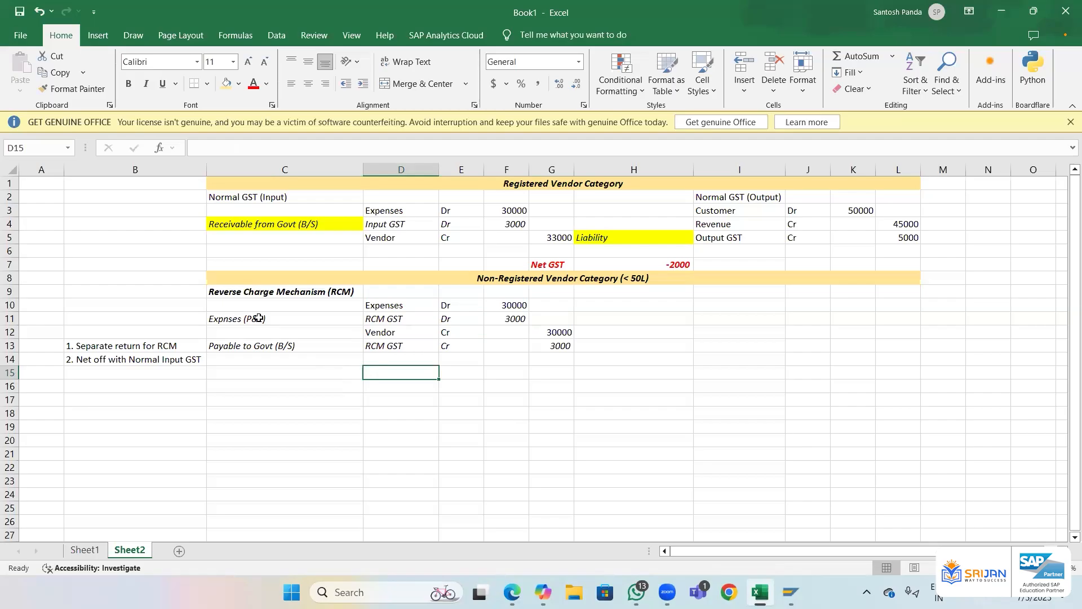
left_click_drag(258, 318, 561, 345)
left_click(321, 345)
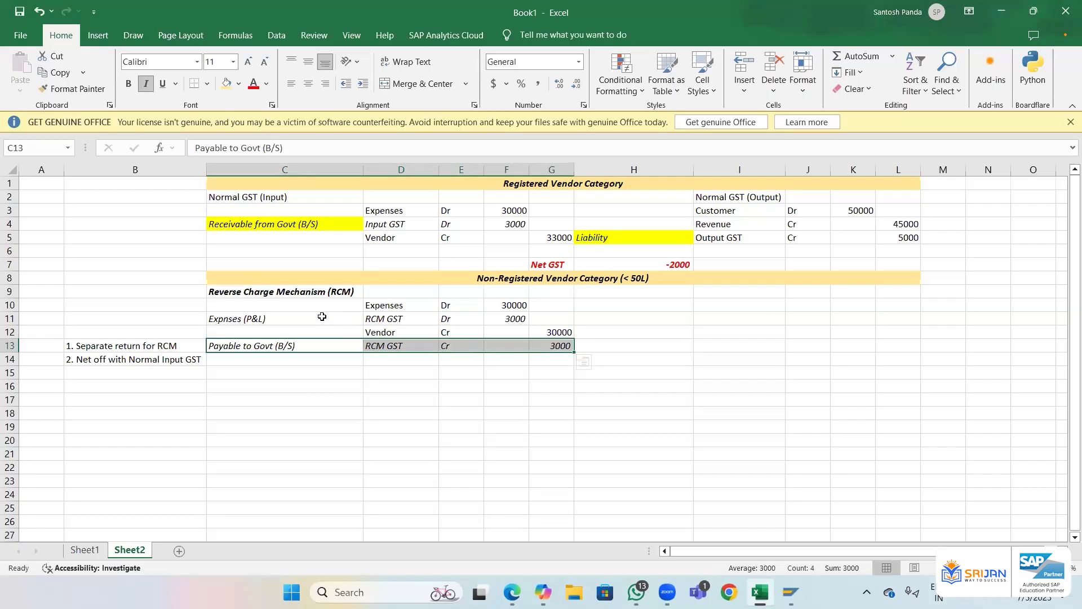
left_click_drag(321, 318, 502, 321)
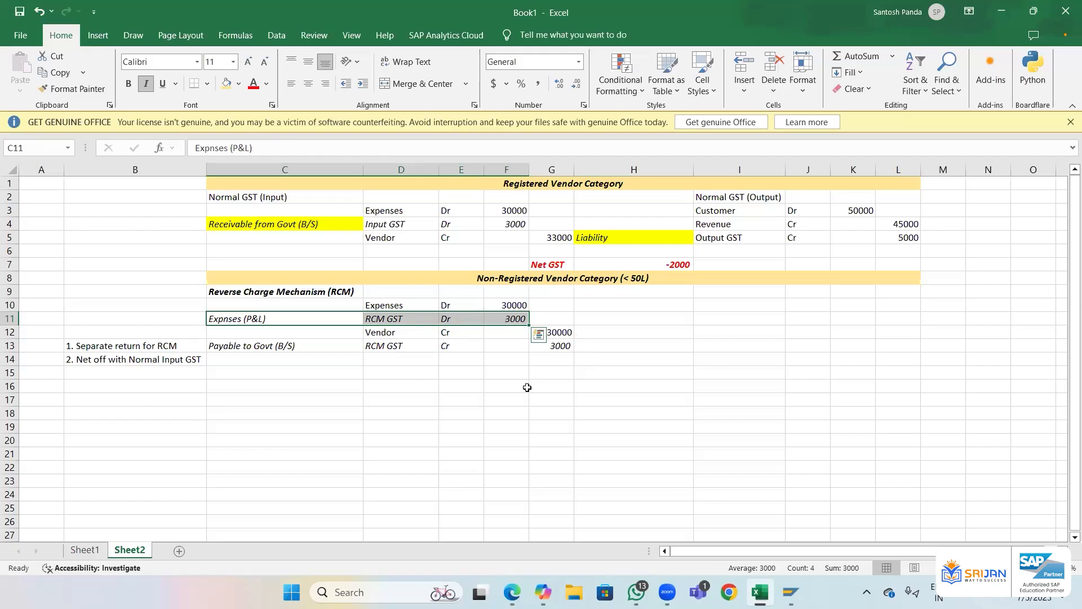
left_click(496, 361)
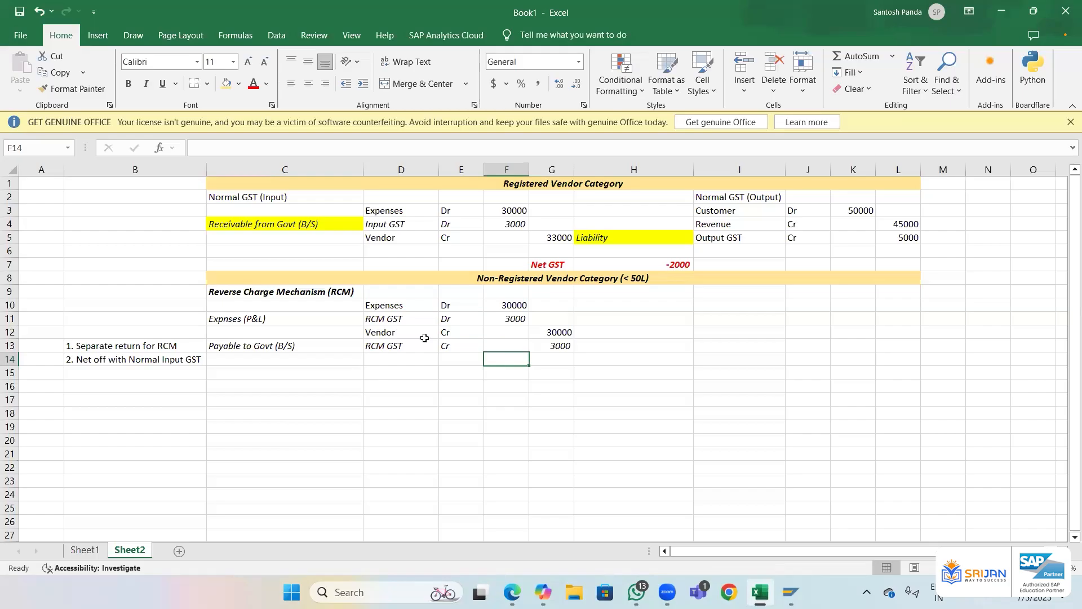
left_click(394, 305)
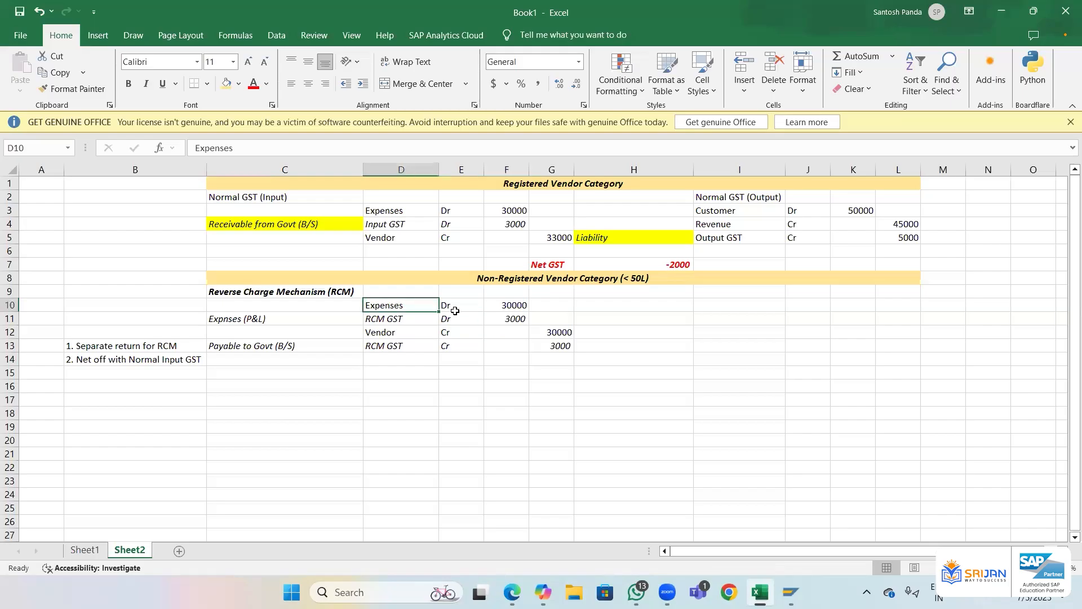
left_click(511, 305)
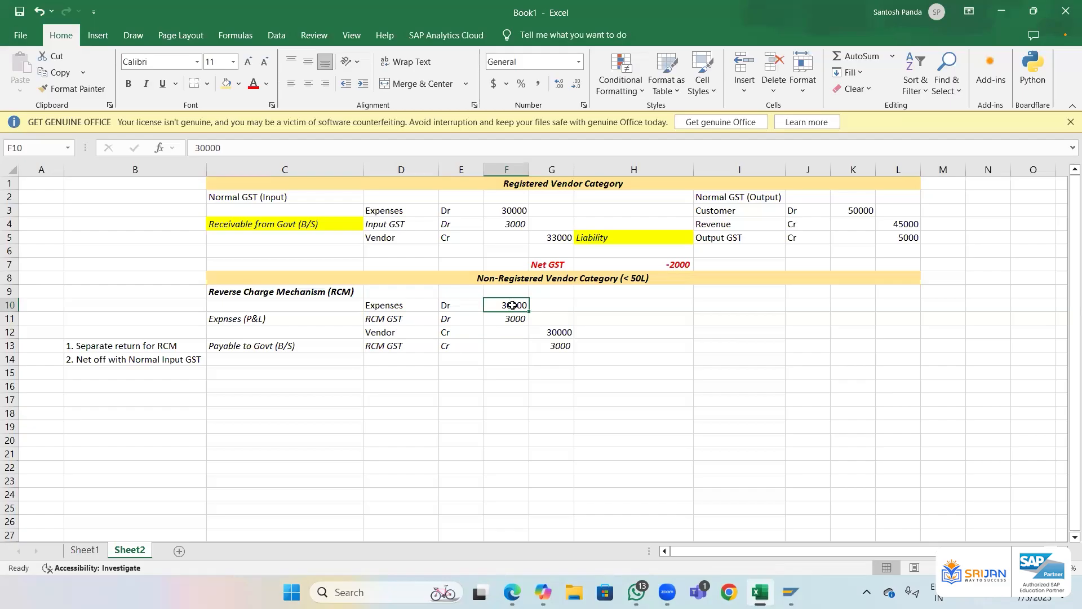
- Hide row 11, which holds the RCM GST debit entry
left_click(11, 318)
right_click(12, 320)
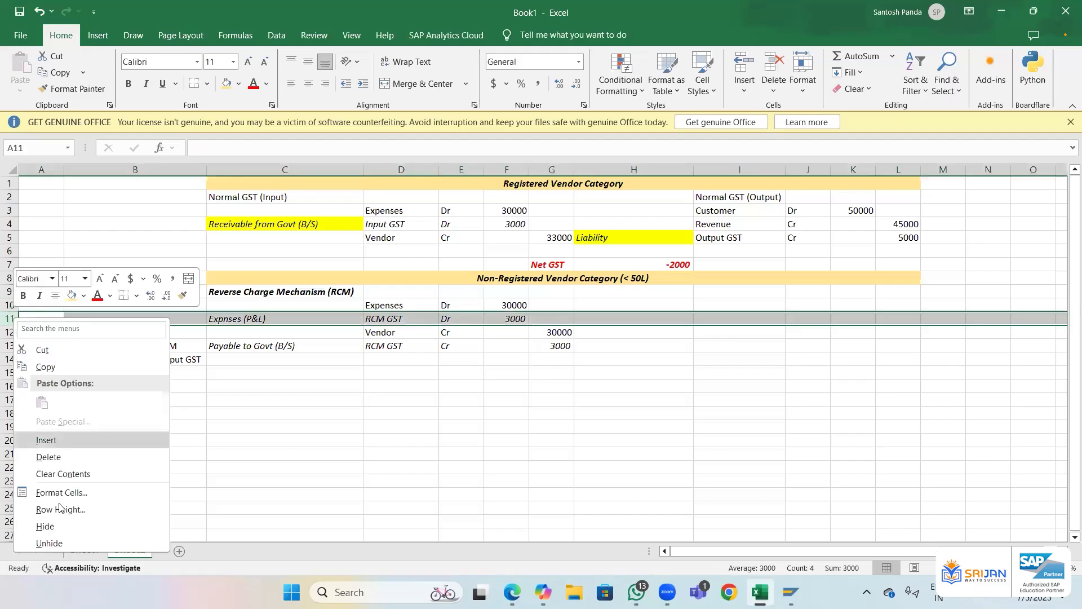
left_click(55, 525)
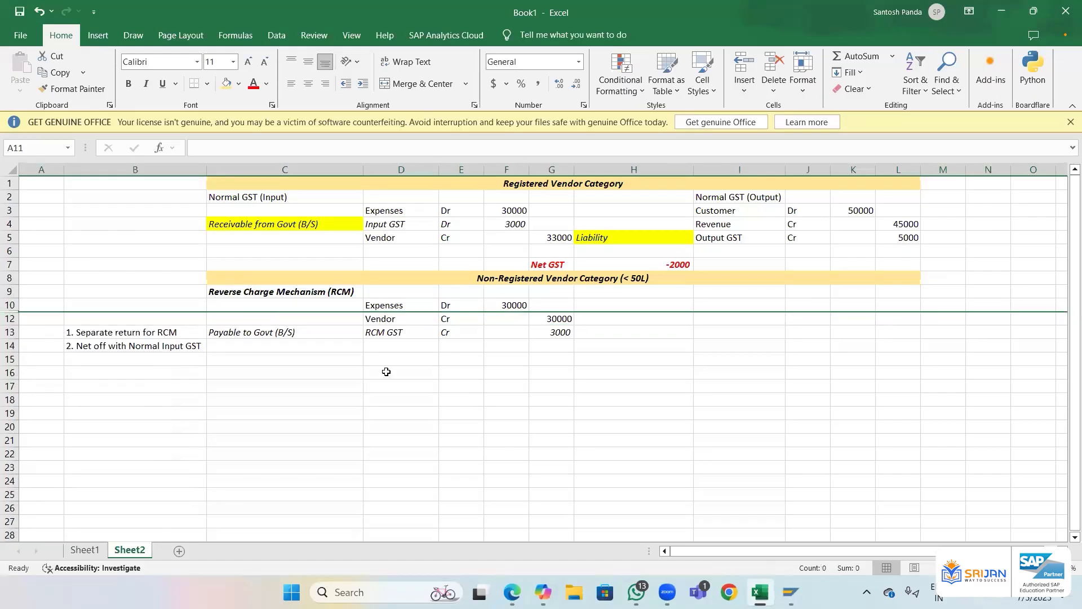
left_click(386, 371)
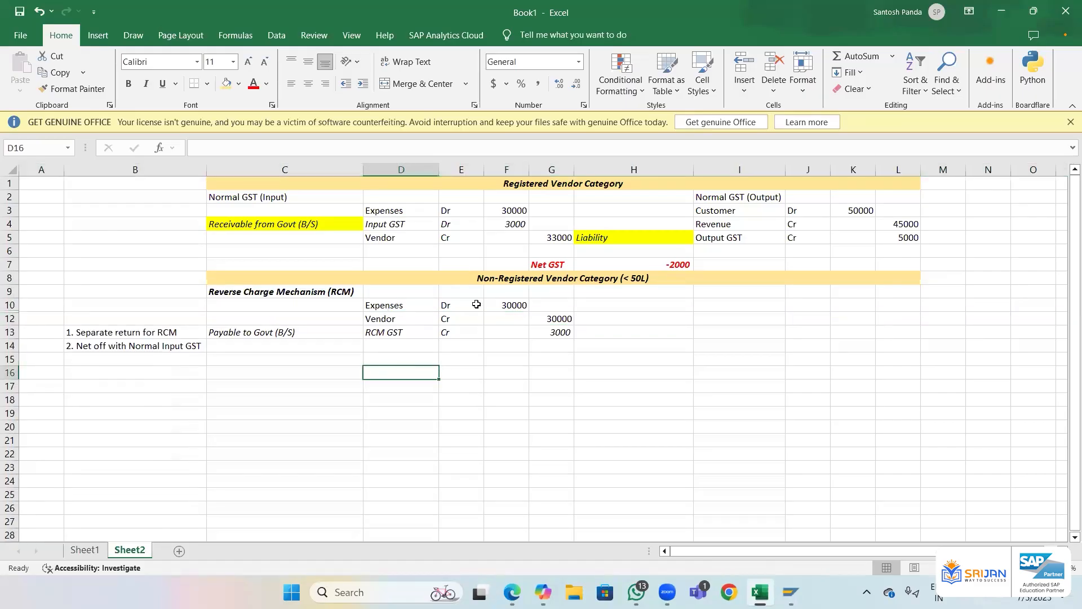
- Set the Expenses debit amount in F10 to 33000 under Reverse Charge Mechanism (RCM)
left_click(403, 305)
left_click(507, 304)
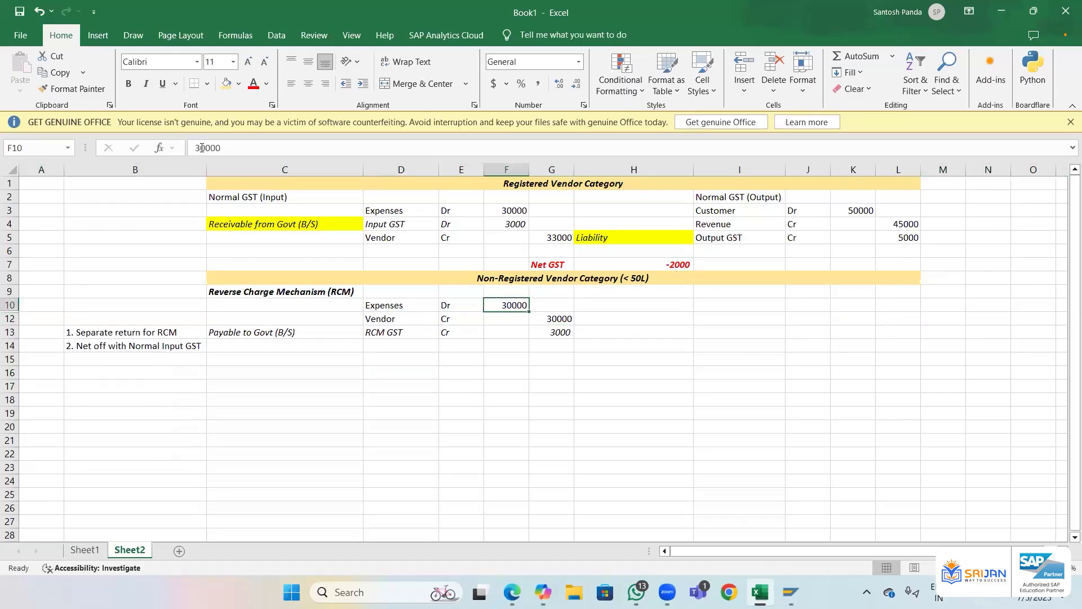
left_click(202, 148)
key("Delete")
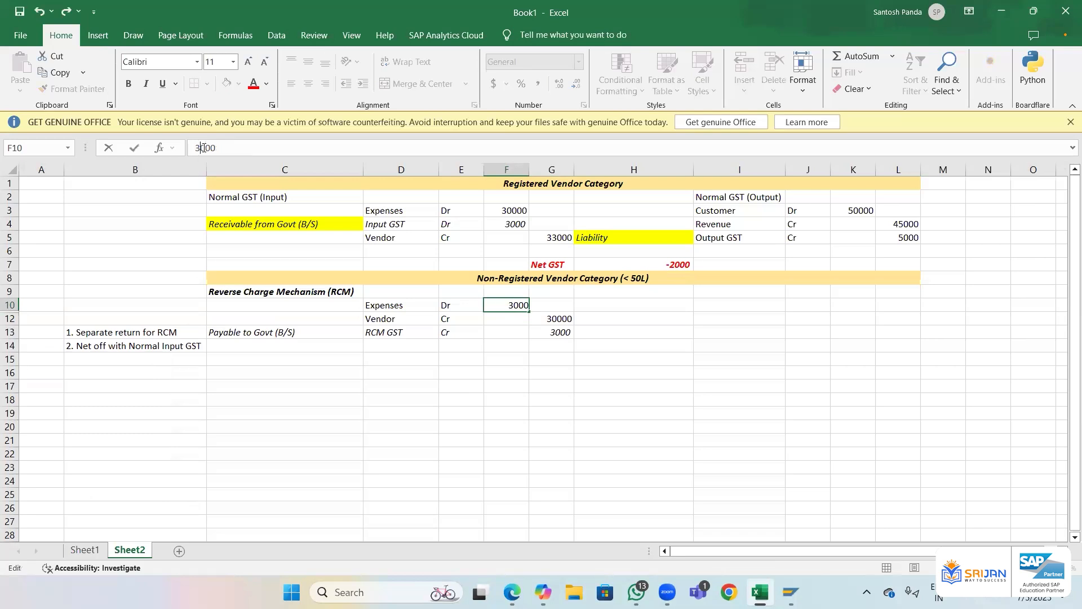
type("3")
key("Return")
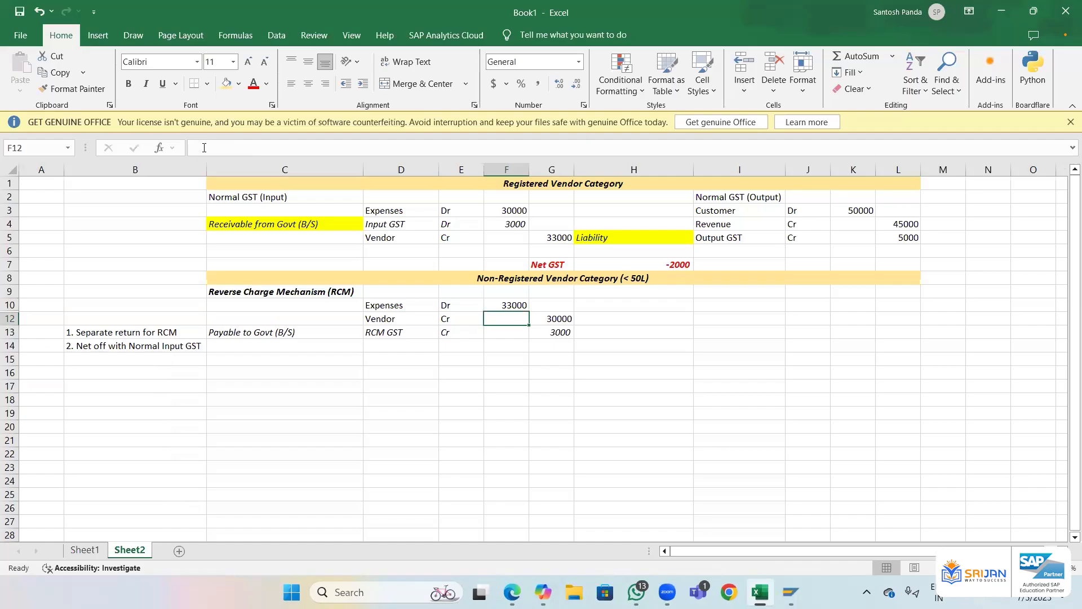
- Undo the Expenses amount change in F10 and the hiding of row 11, then select the RCM GST debit amount in F11
key("Right")
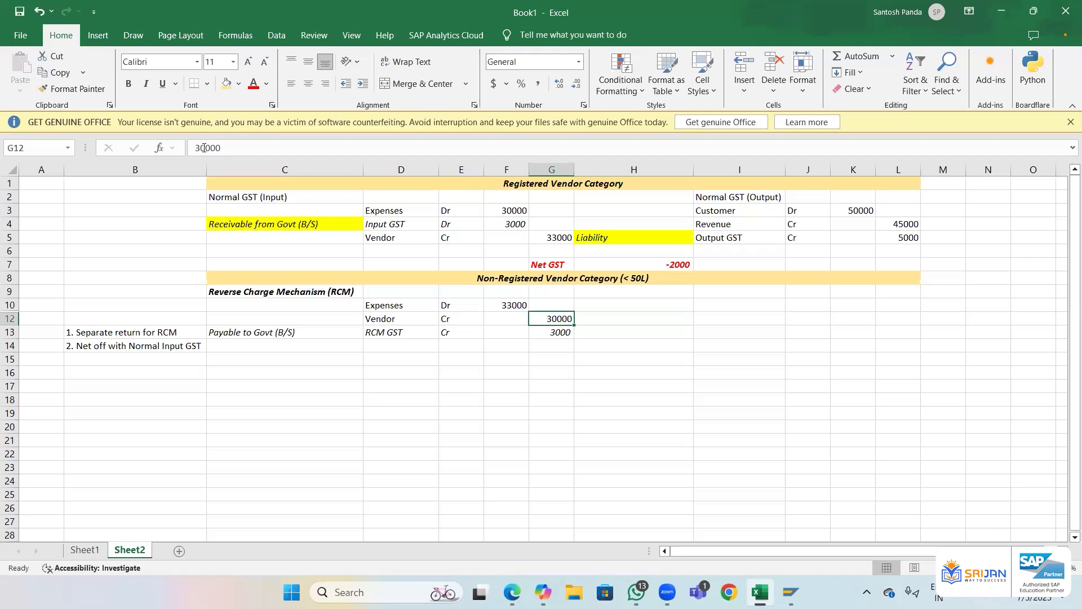
key("Up")
key("Left")
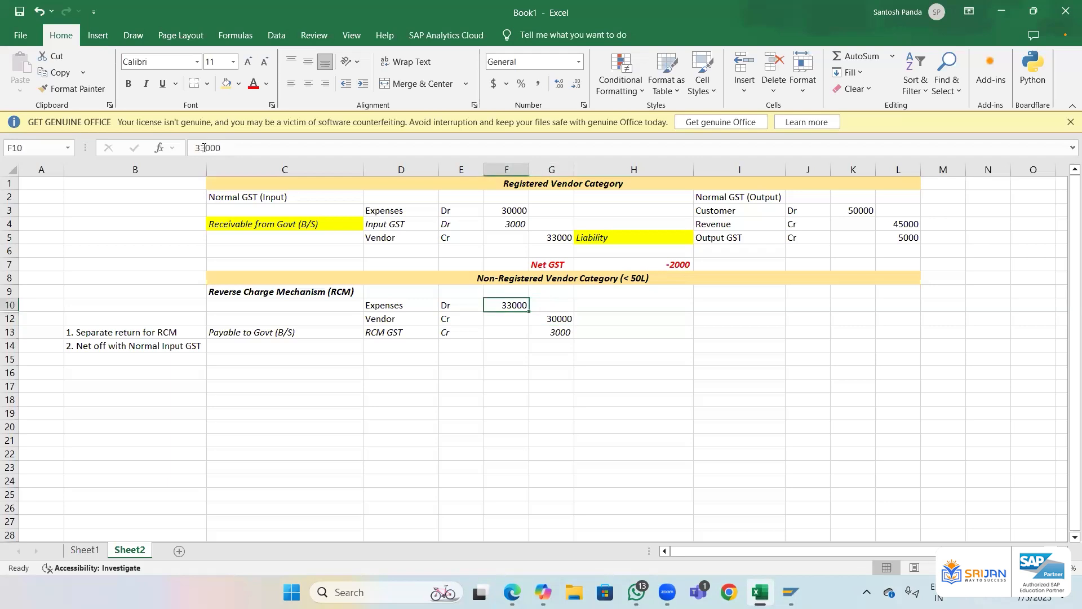
left_click(204, 148)
key("BackSpace")
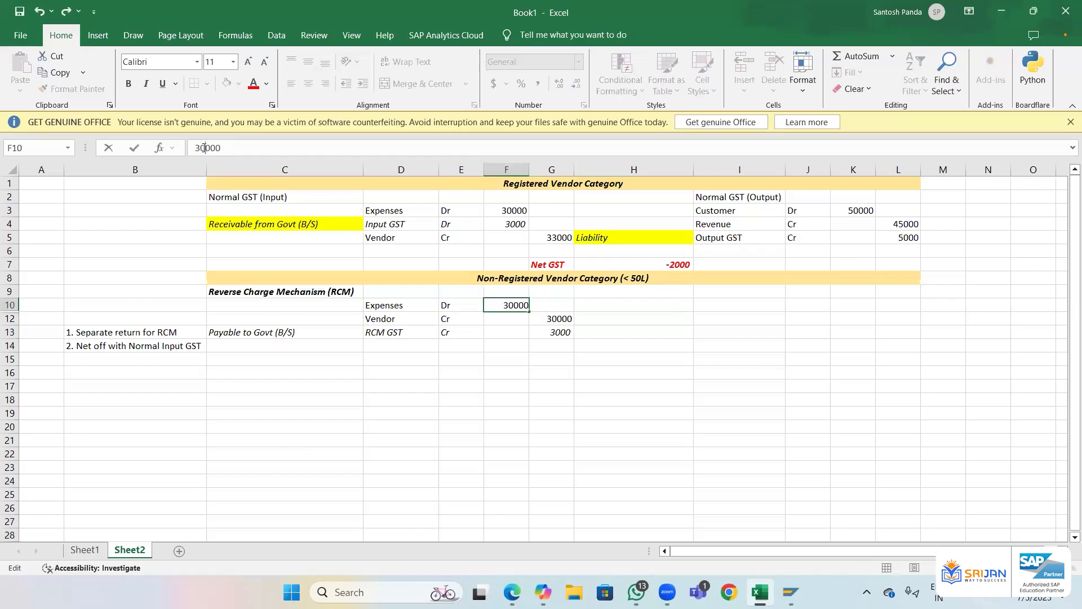
key("Escape")
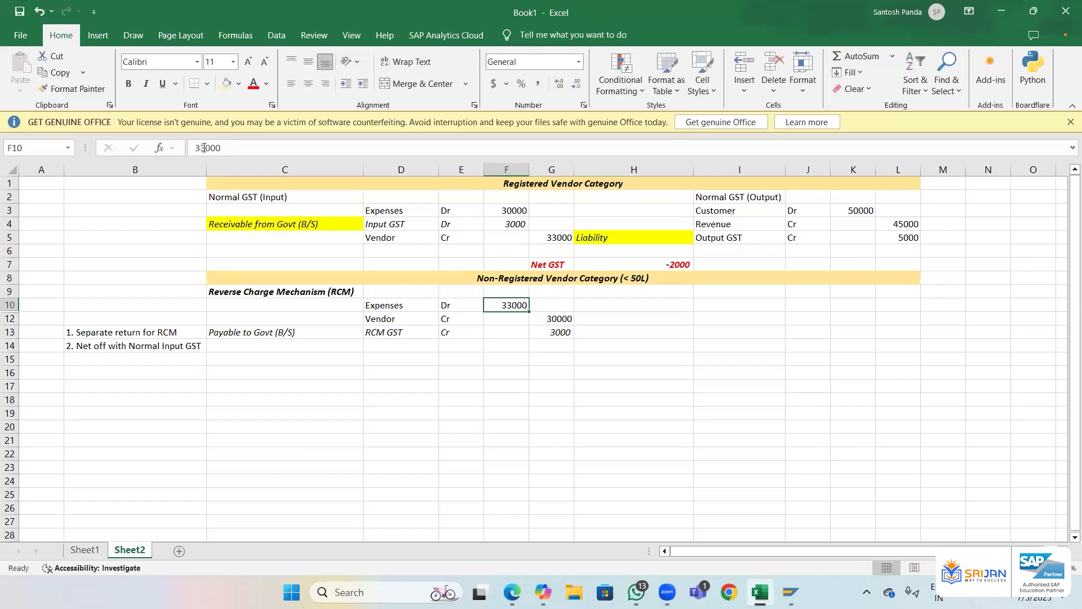
key("ctrl+z")
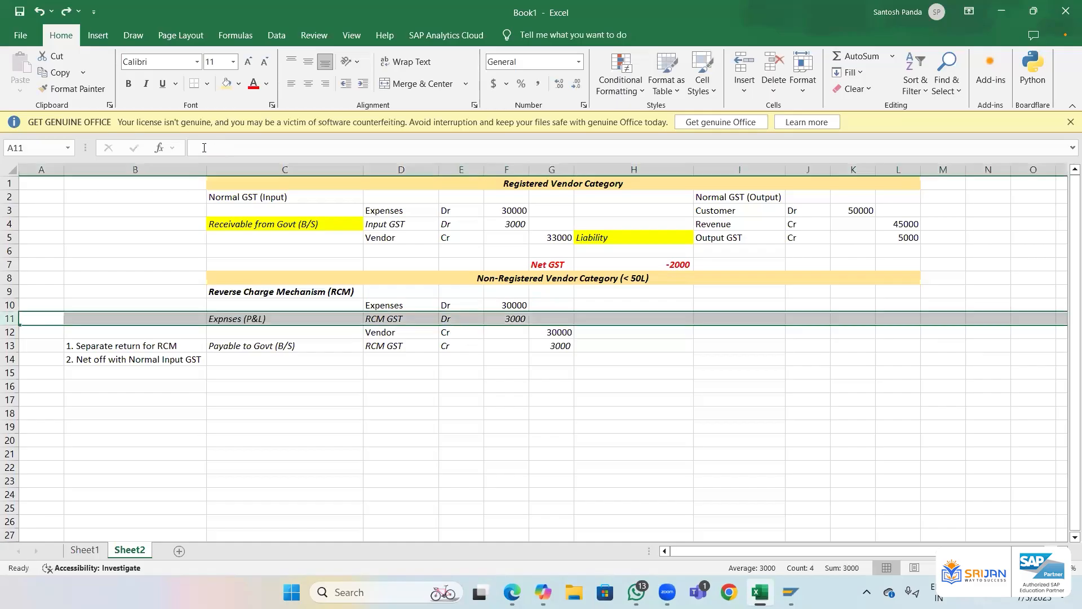
left_click(498, 317)
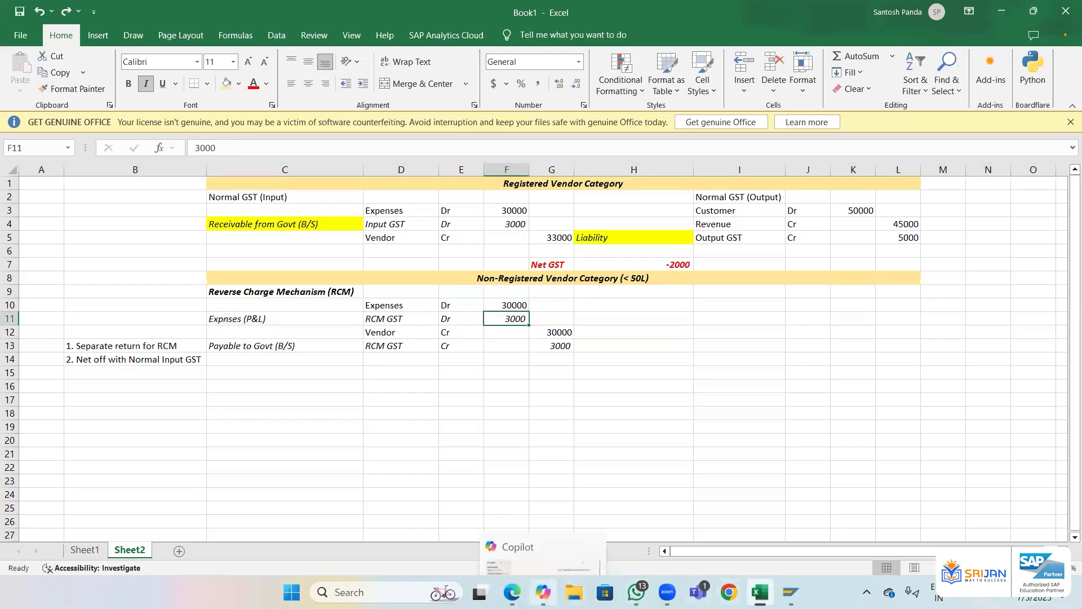
- Switch to Copilot and ask "What is the journal entry for RCM GST cases ?"
left_click(542, 592)
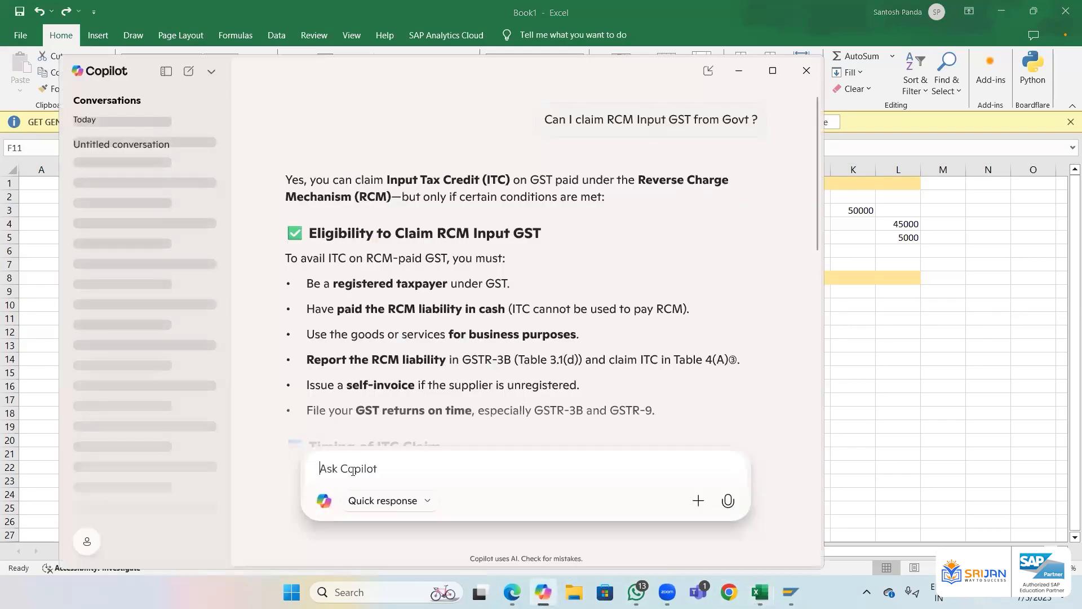
type("What is")
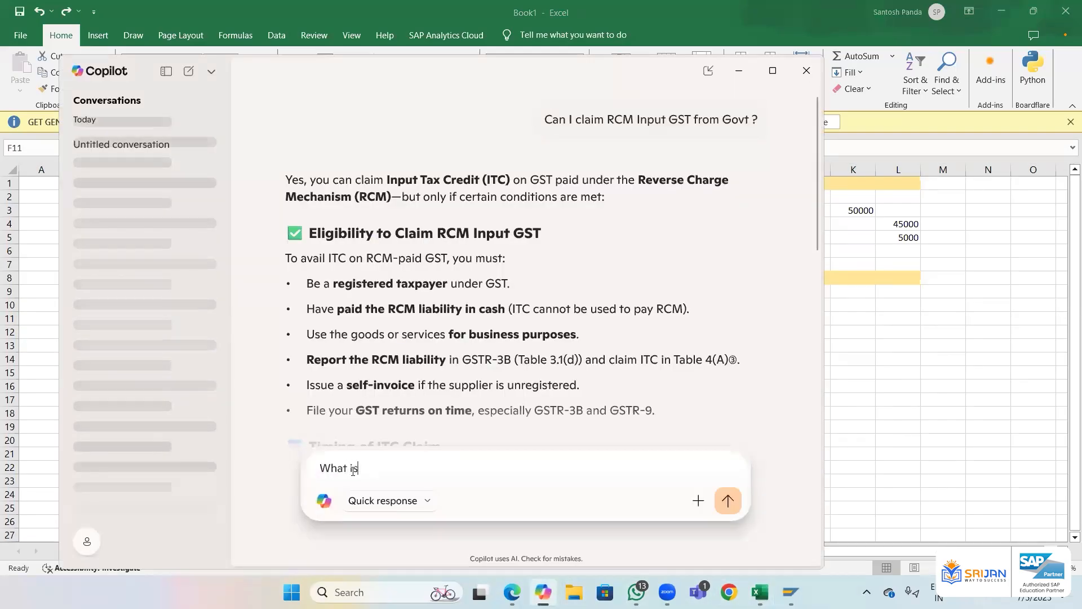
type(" the journ")
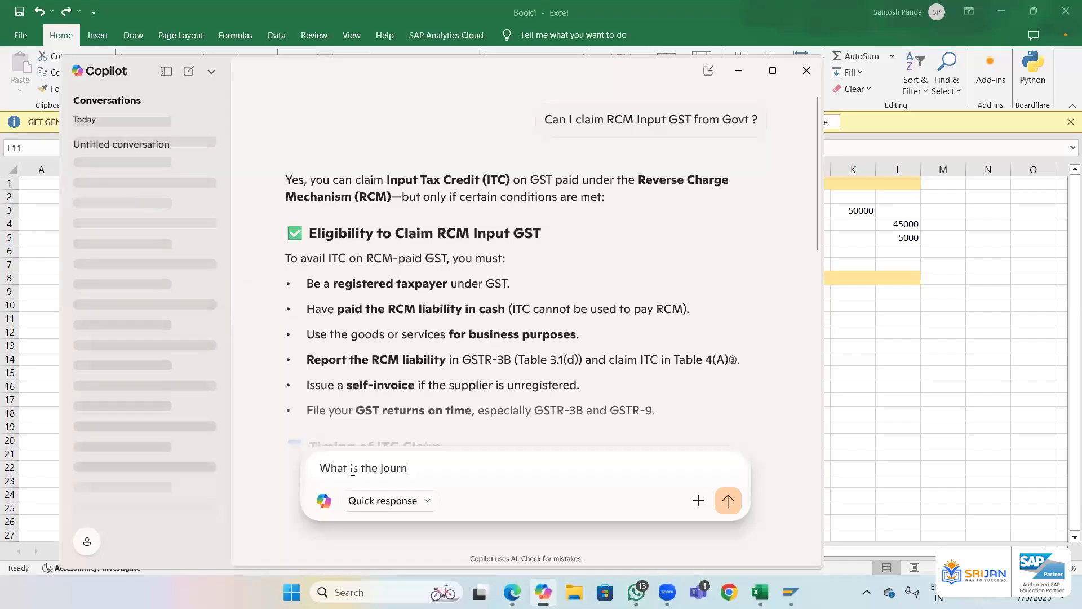
type("al entery for")
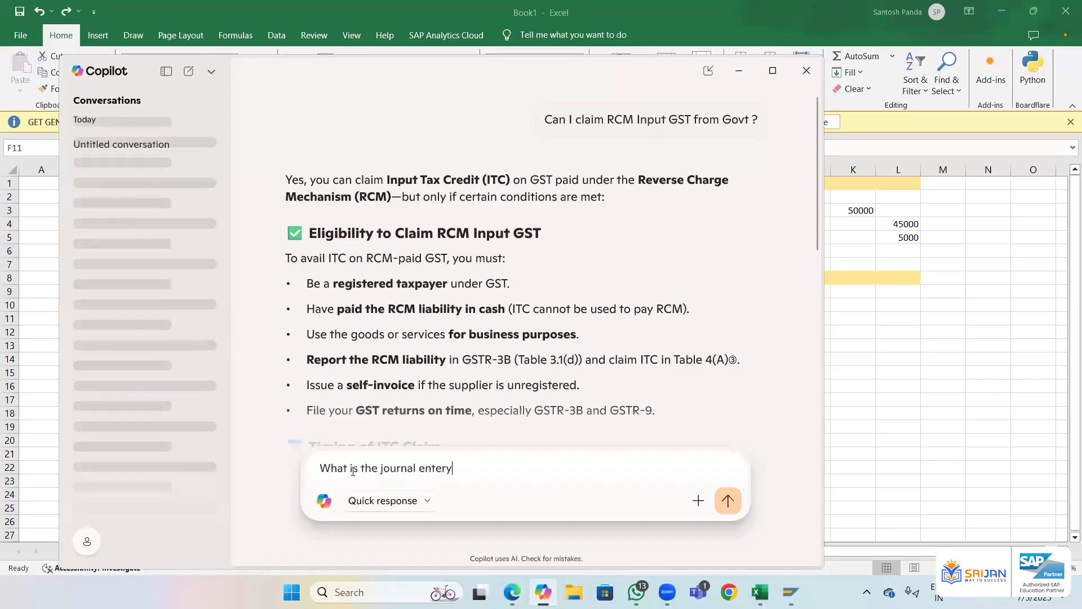
key("BackSpace")
key("BackSpace")
key("BackSpace")
key("BackSpace")
key("BackSpace")
key("BackSpace")
key("BackSpace")
key("BackSpace")
type("ry for RCM inpout")
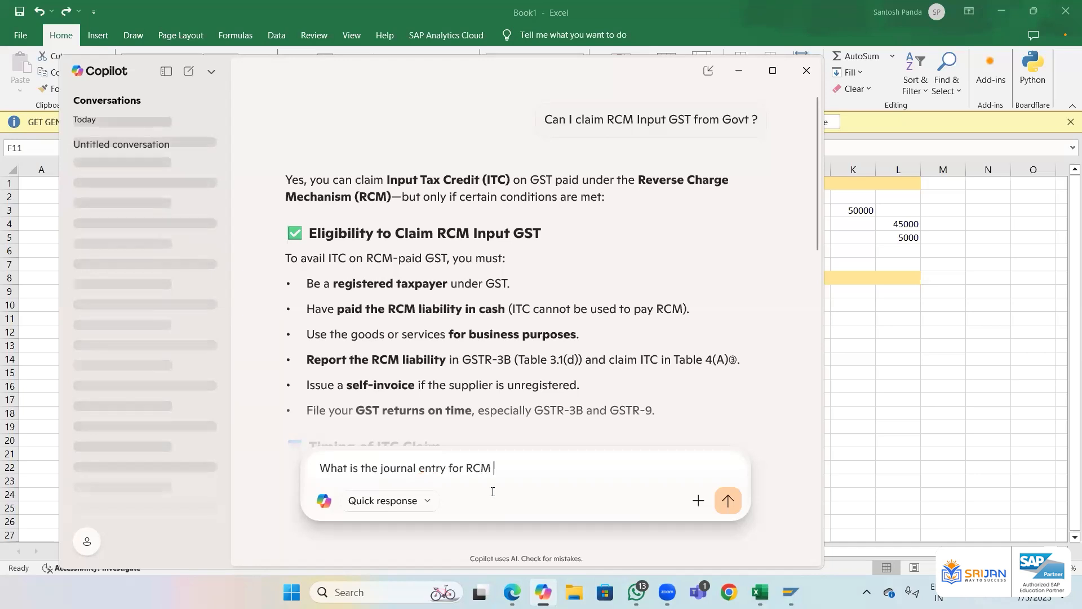
key("BackSpace")
key("BackSpace")
key("BackSpace")
type("ut t")
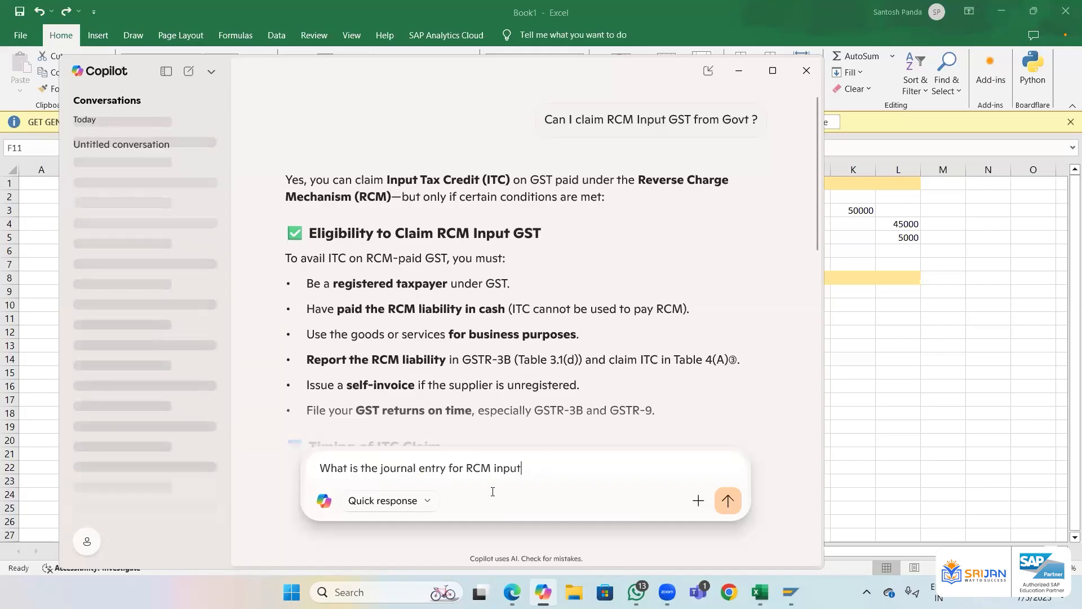
key("BackSpace")
key("BackSpace")
key("BackSpace")
key("BackSpace")
key("BackSpace")
key("BackSpace")
key("BackSpace")
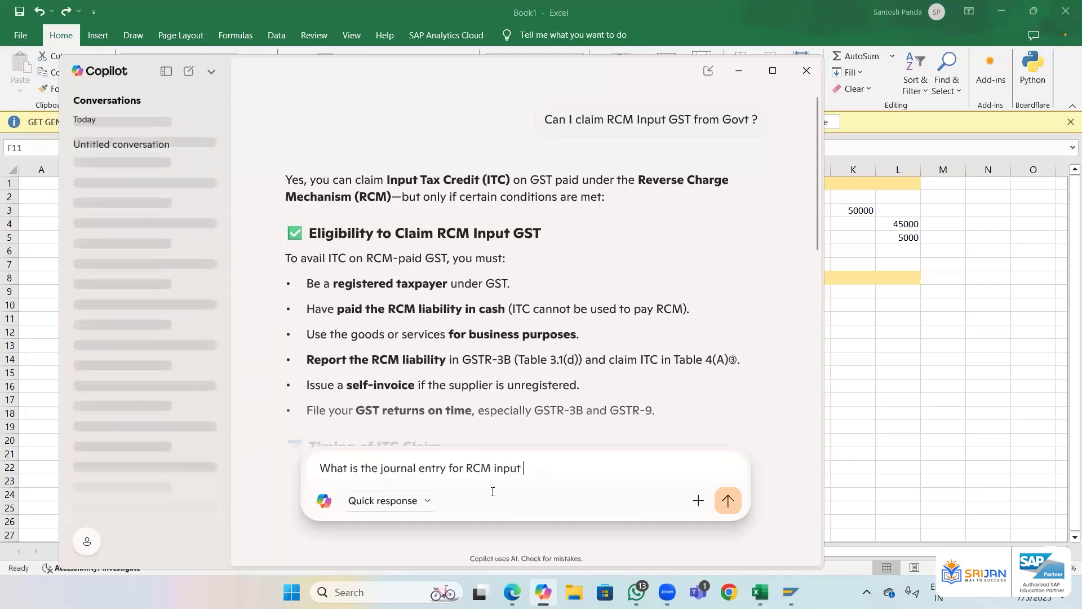
key("BackSpace")
type("GST cases")
key("Return")
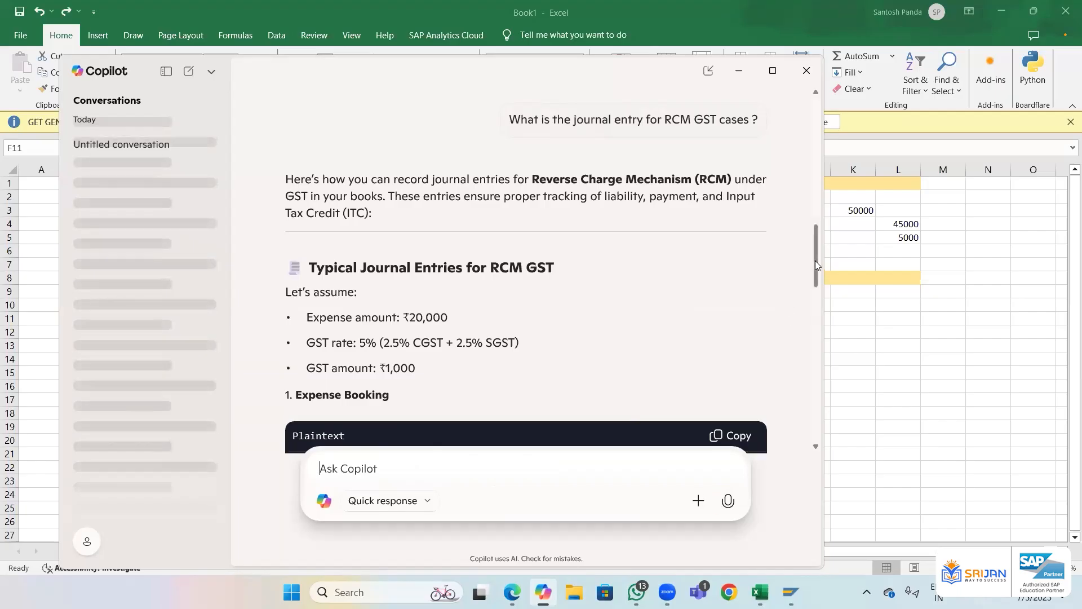
- Read through Copilot's typical RCM GST journal entries, from Expense Booking to Claiming ITC, highlighting the Reverse Charge A/c debit line
scroll(815, 271, "down", 2)
scroll(817, 279, "down", 3)
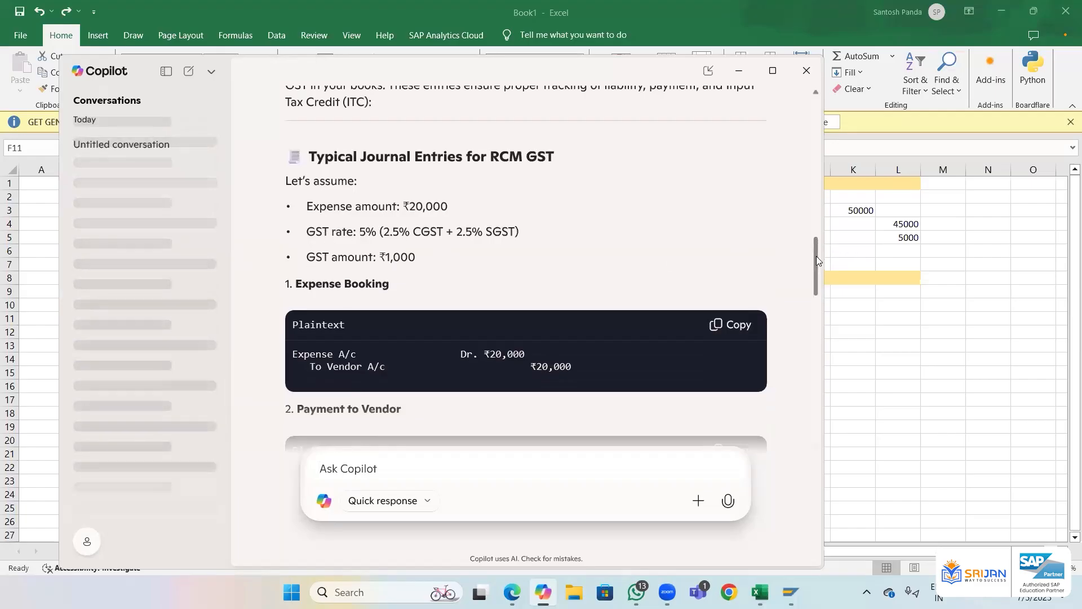
left_click_drag(816, 255, 798, 270)
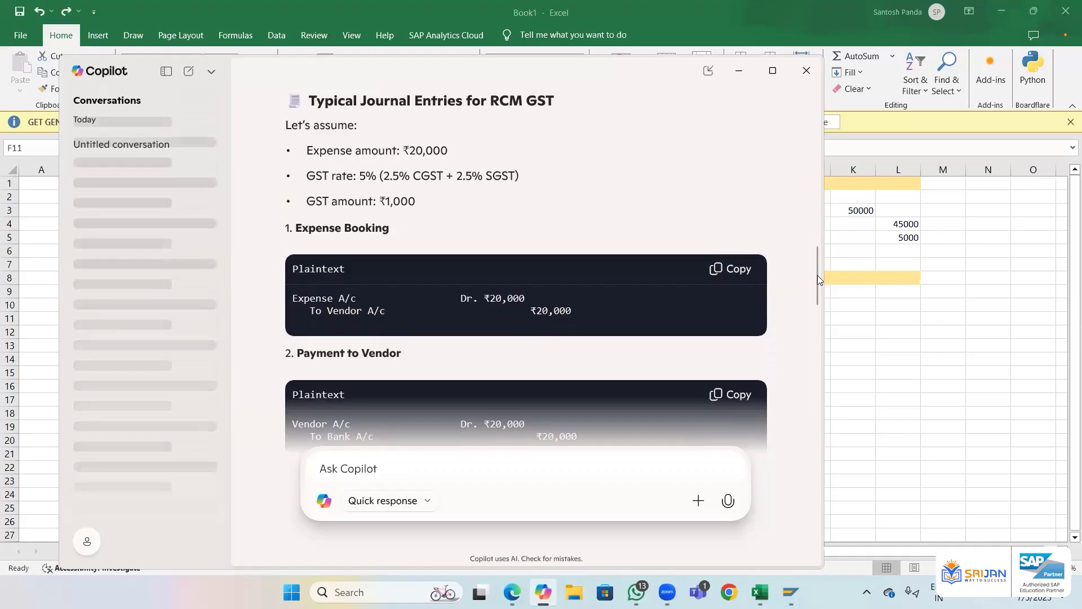
scroll(818, 281, "down", 2)
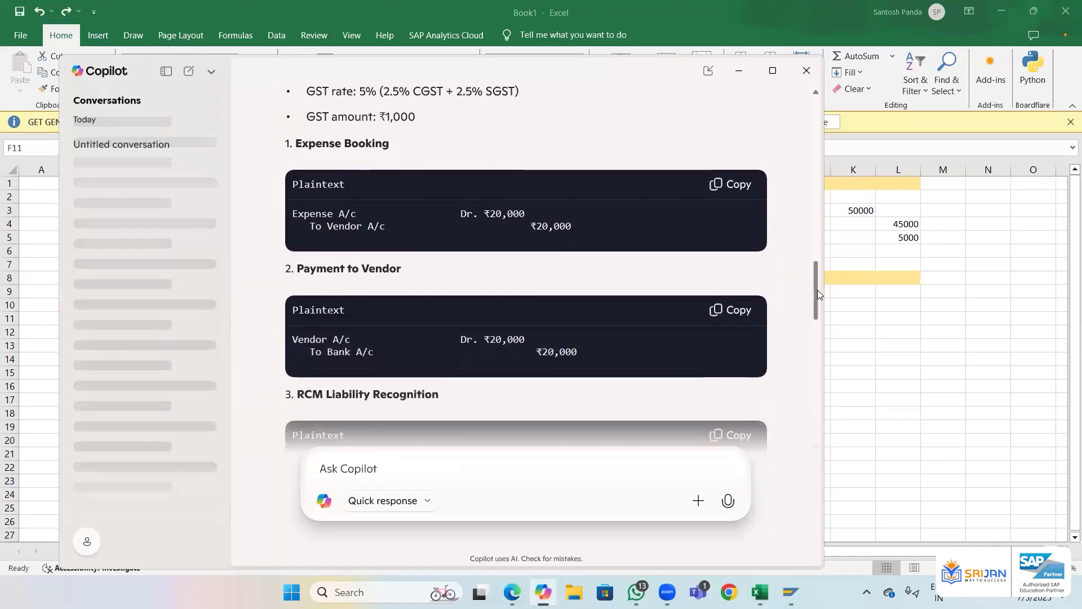
left_click_drag(818, 290, 817, 315)
scroll(817, 314, "down", 1)
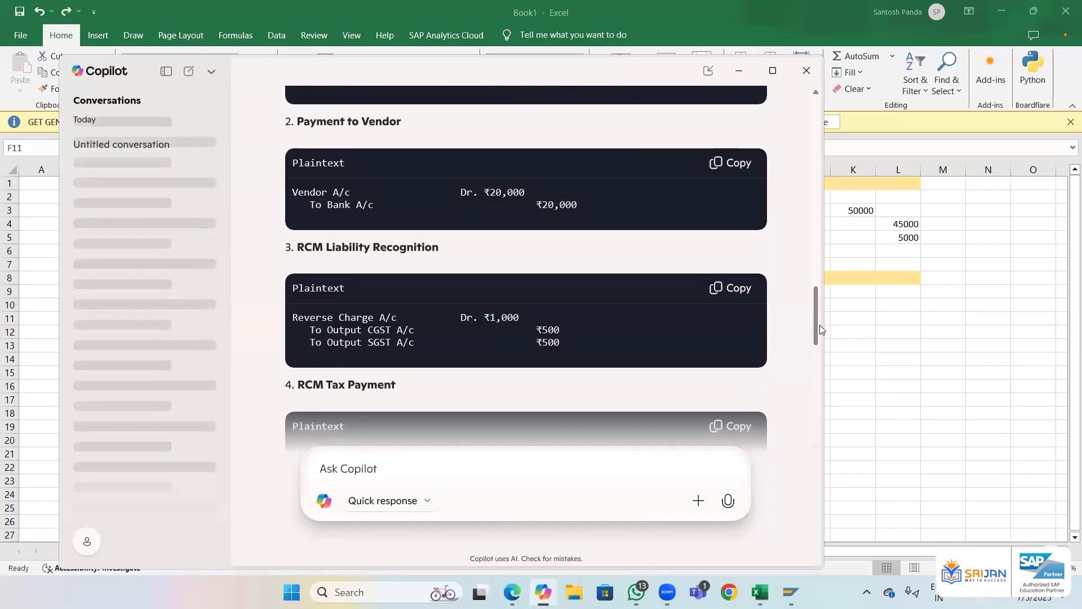
scroll(820, 324, "down", 1)
left_click_drag(523, 258, 293, 260)
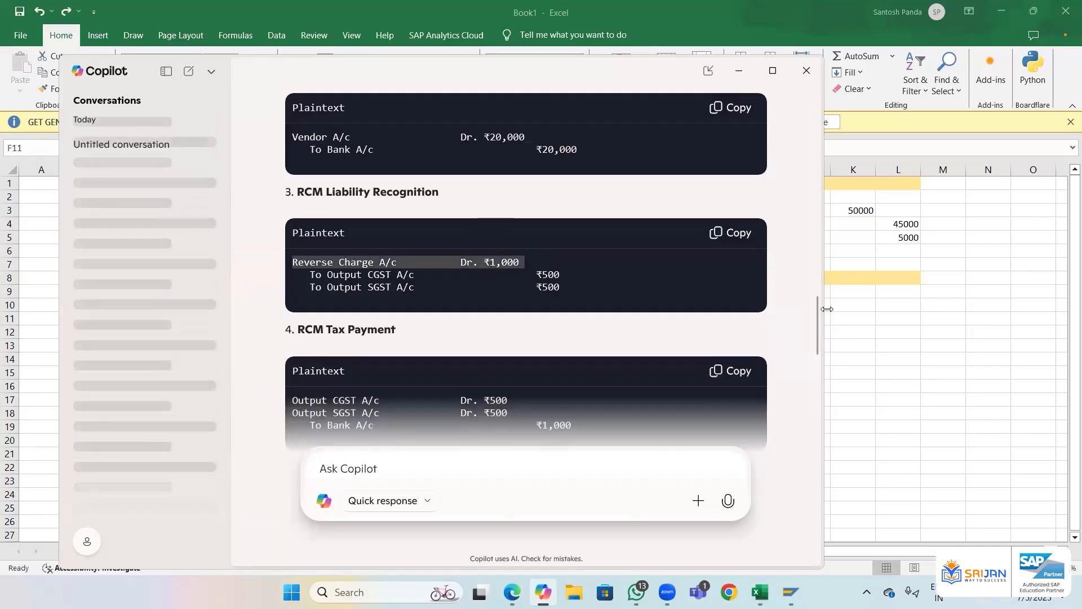
scroll(815, 326, "down", 2)
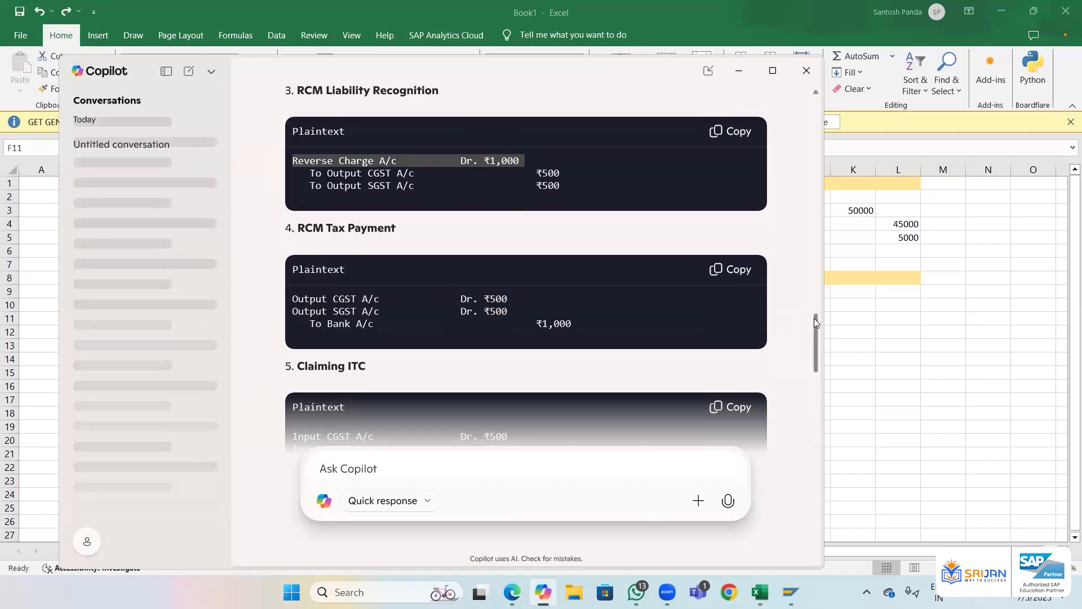
left_click_drag(816, 322, 816, 332)
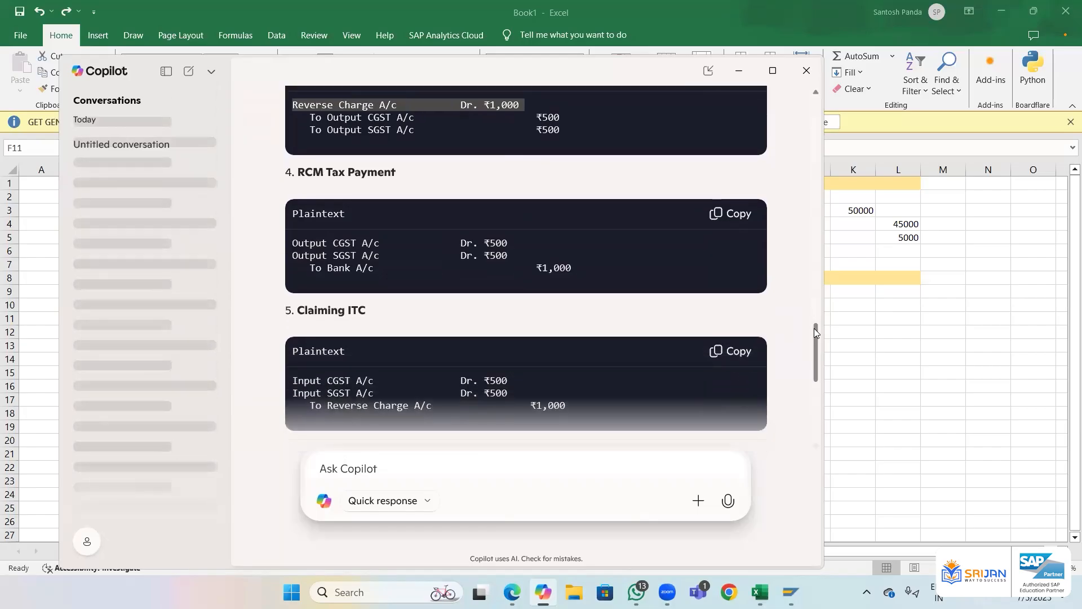
mouse_move(814, 328)
left_mouse_down()
mouse_move(816, 340)
mouse_move(827, 319)
left_mouse_up()
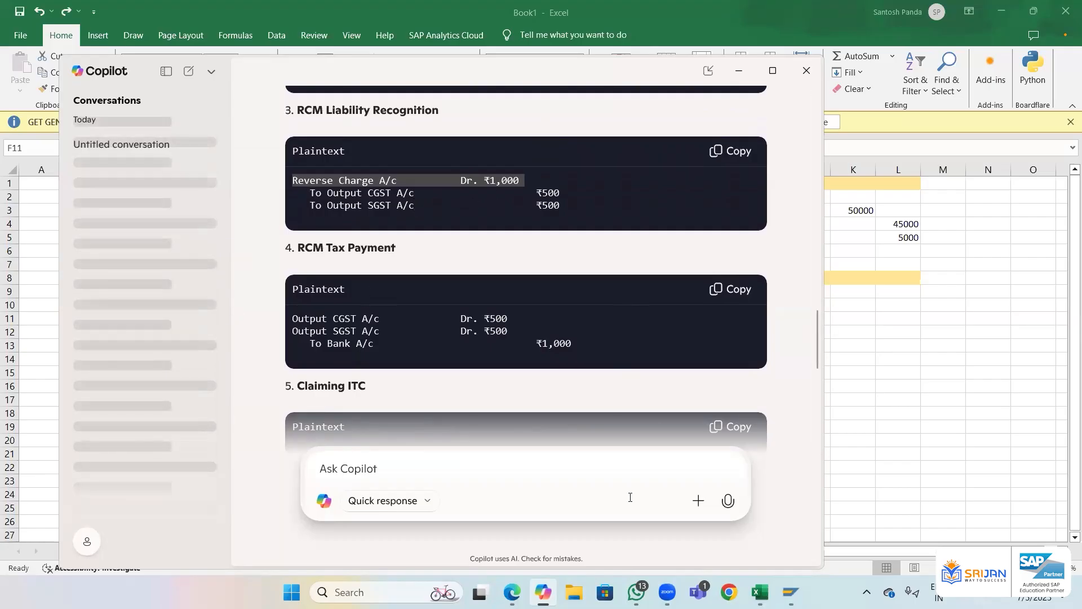
- Switch to Excel and rename the credit-side RCM GST account in D13 to "RCM Output GST"
key("alt+Tab")
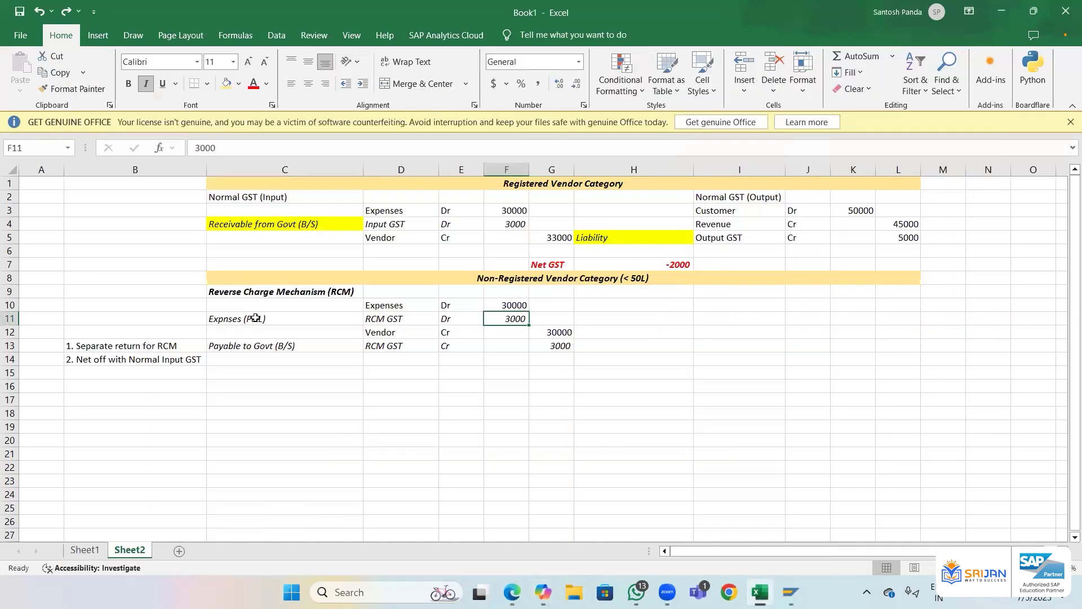
left_click_drag(255, 319, 506, 318)
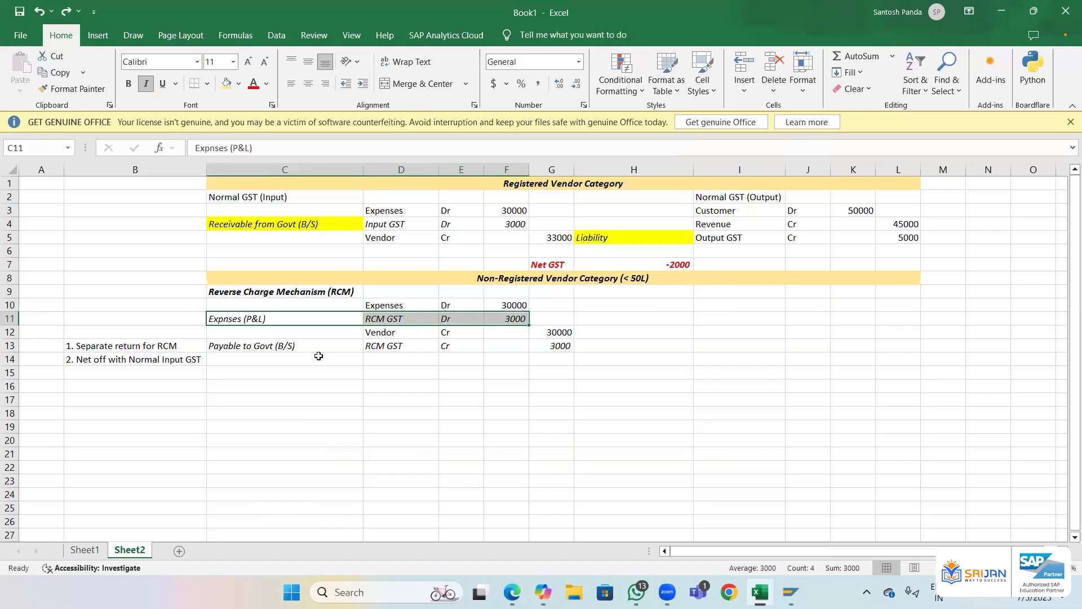
left_click(386, 346)
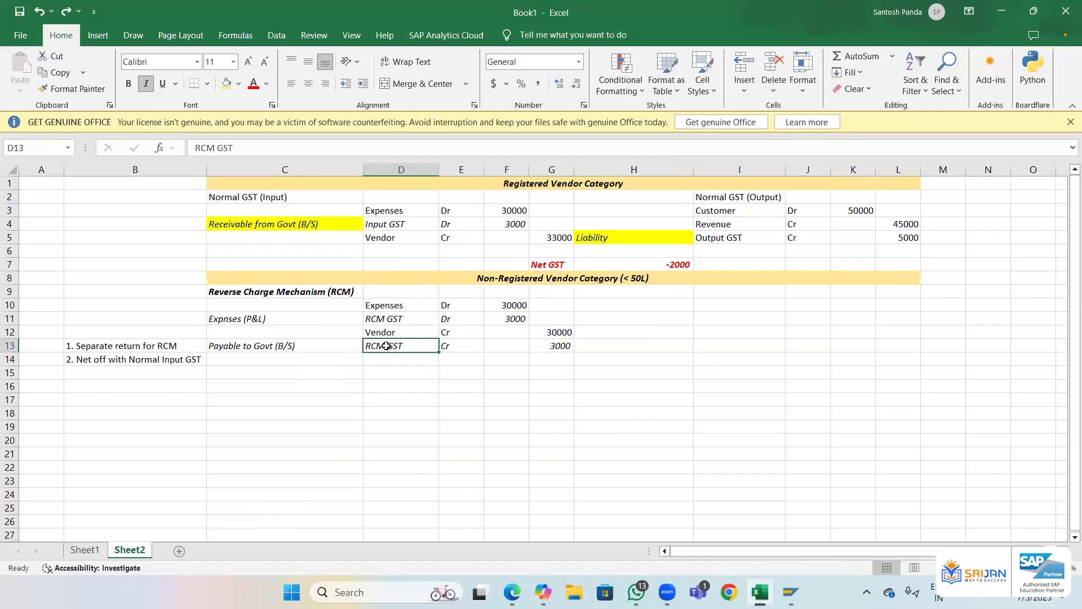
double_click(387, 345)
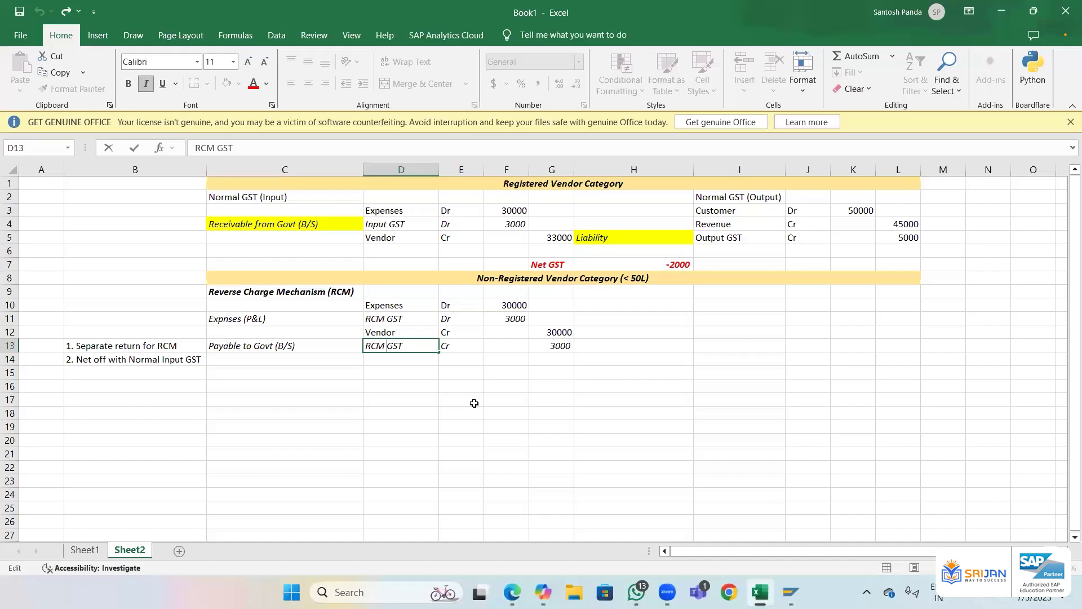
type("OUtput")
key("Return")
key("Up")
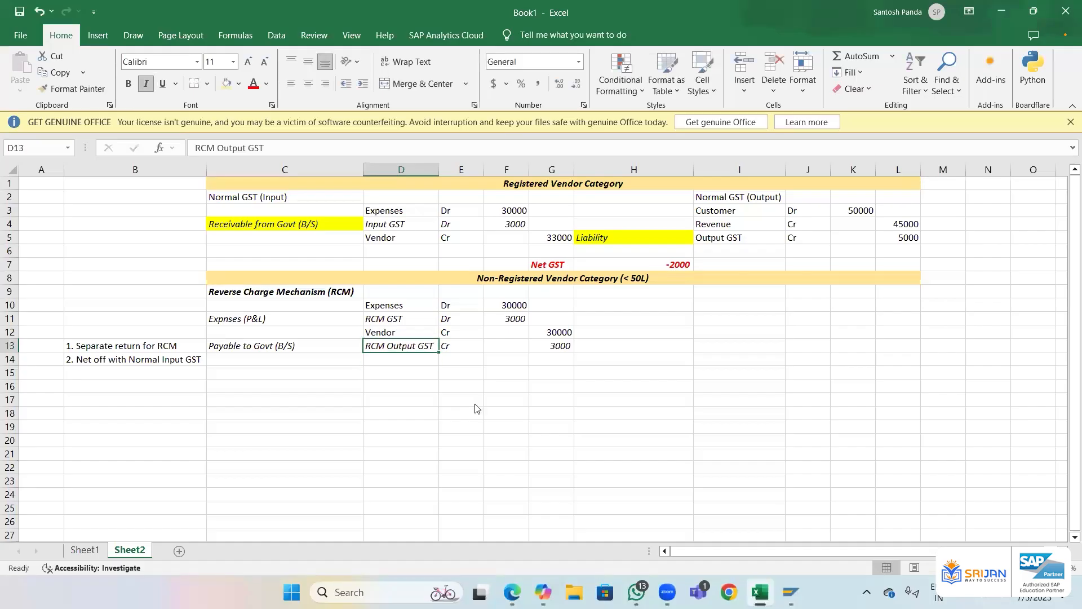
- Compare Copilot's RCM Liability Recognition entry with the RCM rows in the Excel sheet, highlighting its Output GST and Reverse Charge lines
key("alt+Tab")
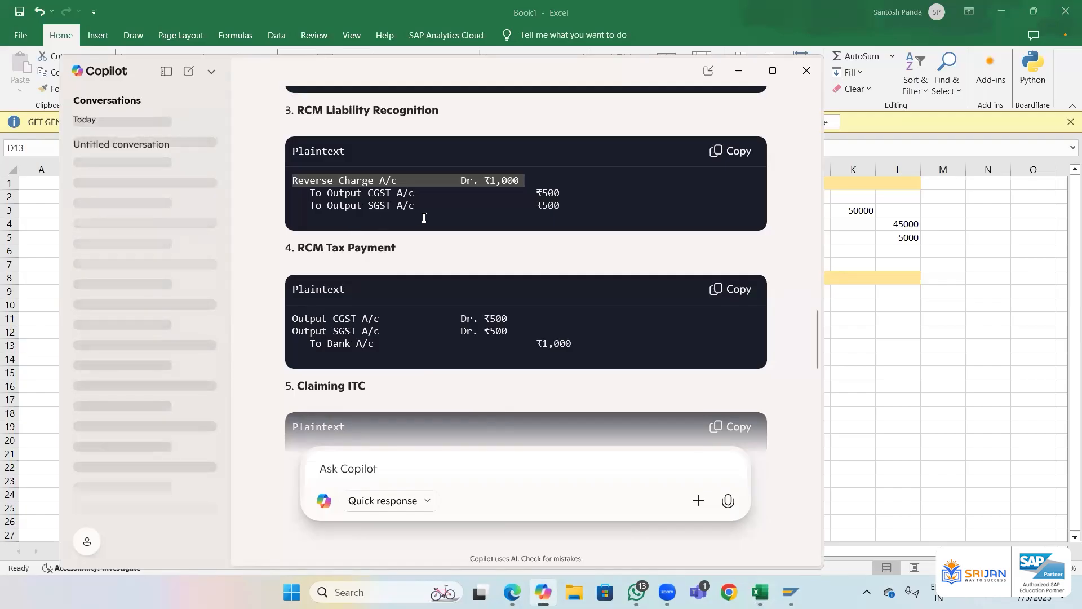
key("alt+Tab")
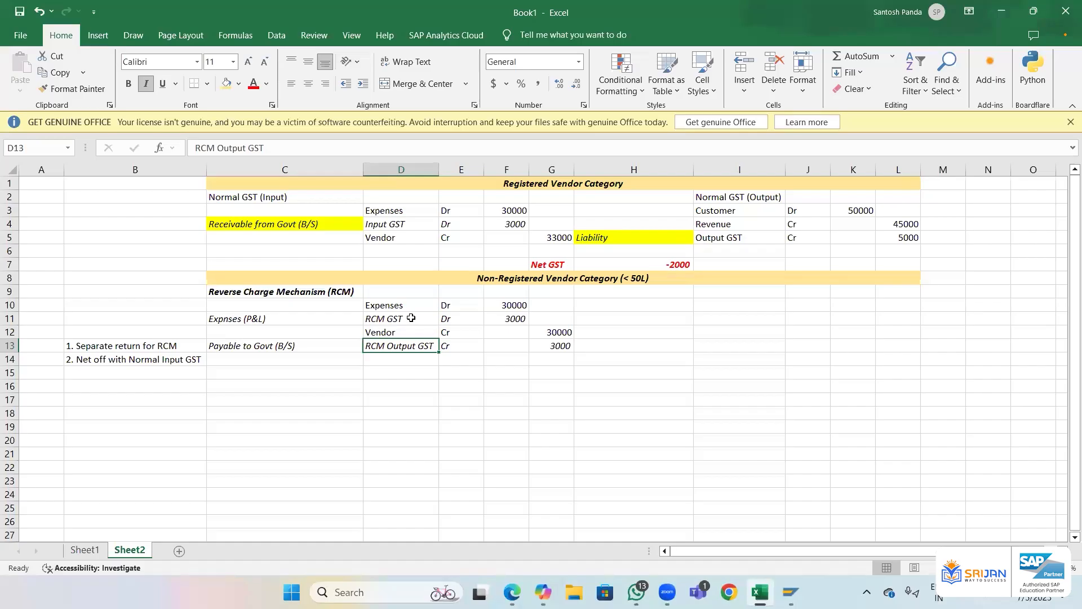
key("alt+Tab")
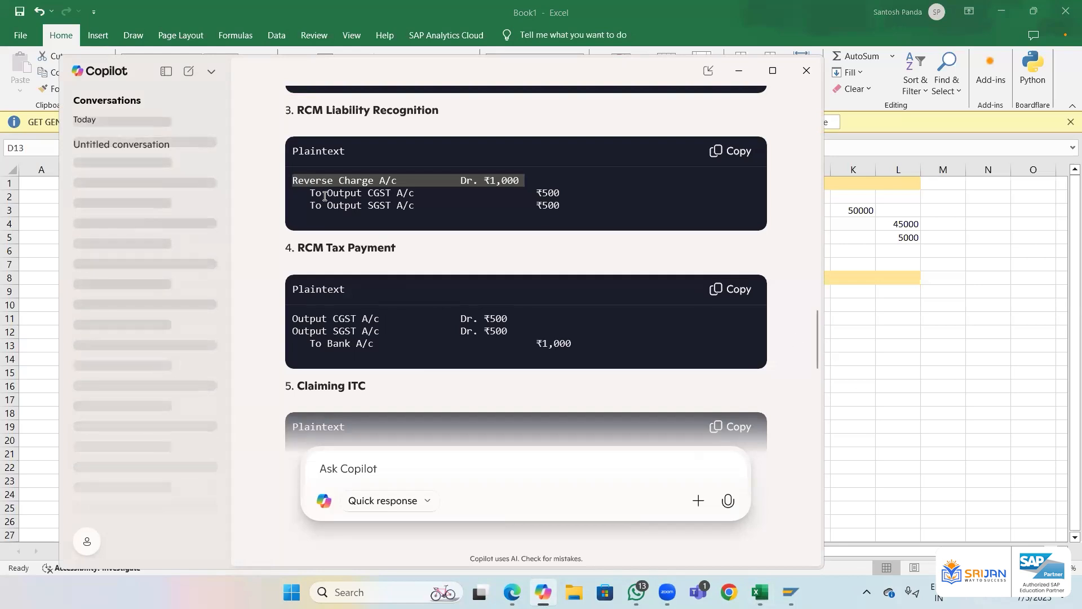
left_click_drag(324, 195, 398, 205)
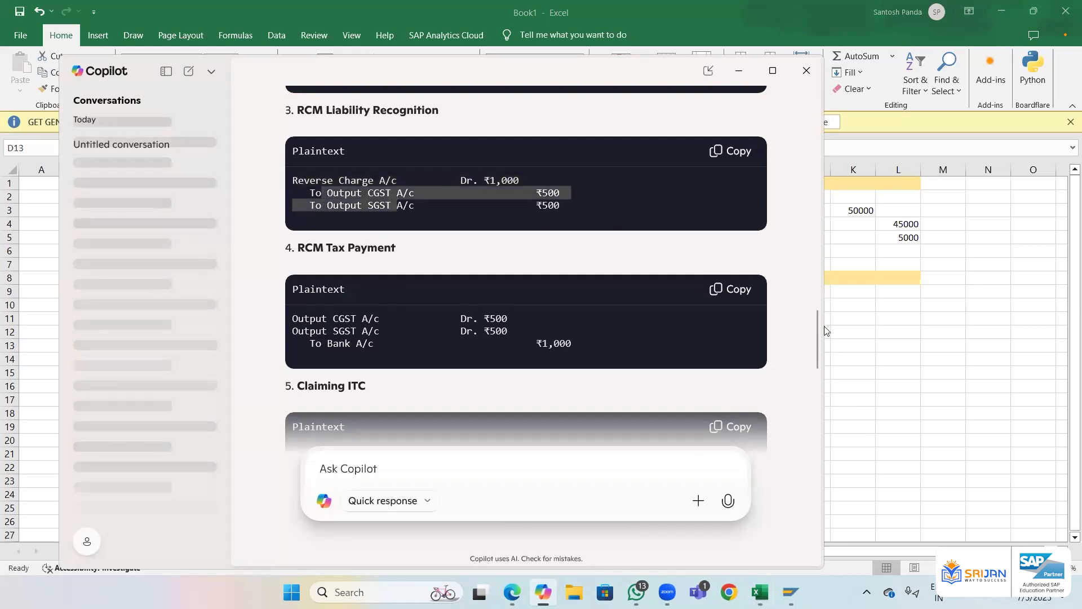
left_click_drag(818, 337, 818, 346)
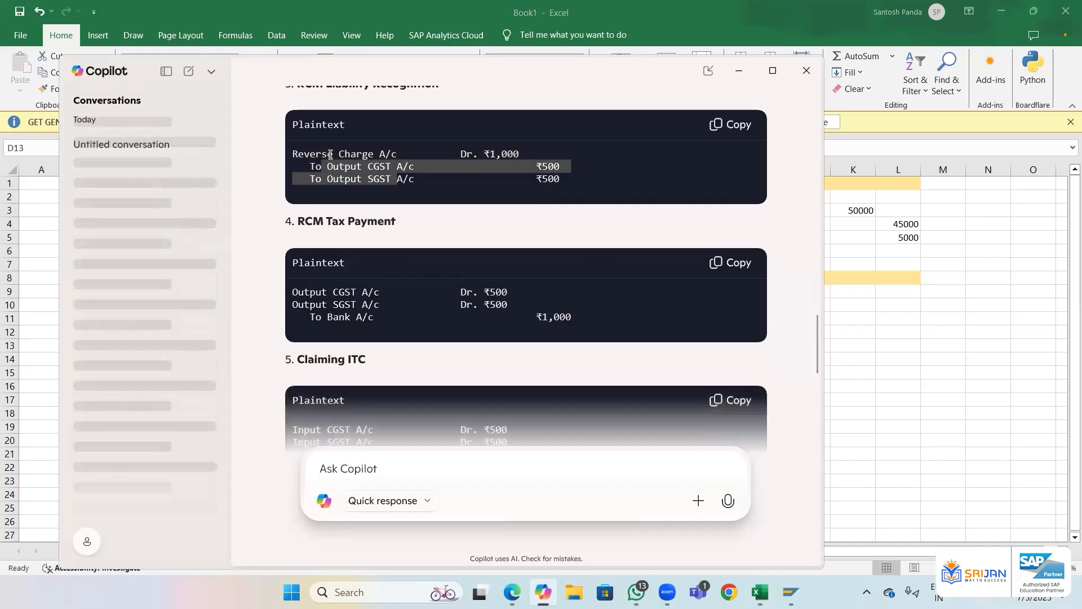
left_click_drag(330, 155, 524, 155)
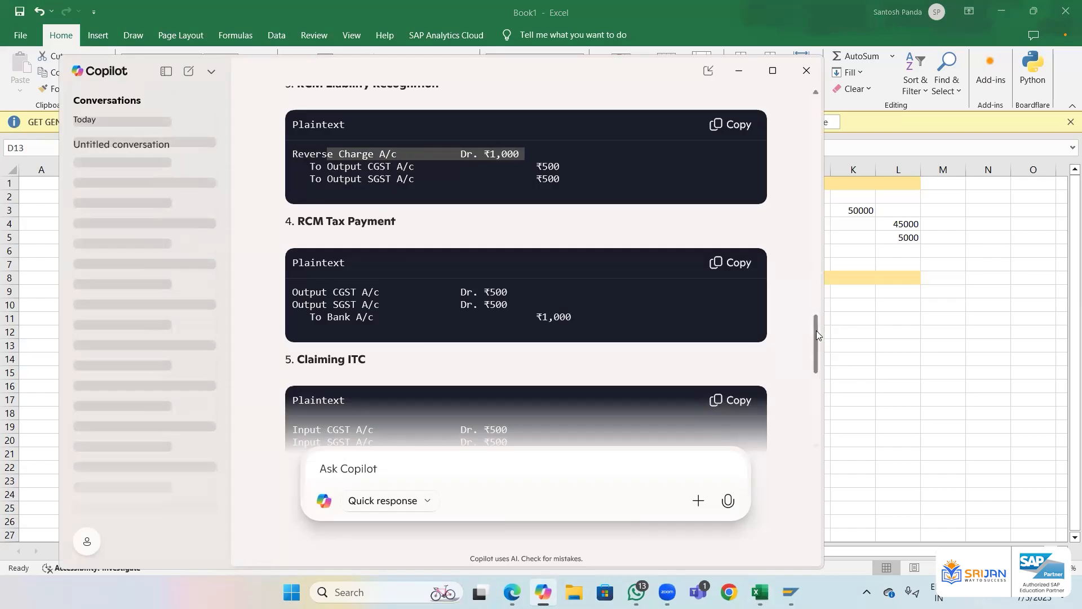
- Examine Copilot's RCM Tax Payment and Claiming ITC entries, highlighting the Input CGST and Input SGST debit lines
scroll(816, 335, "down", 1)
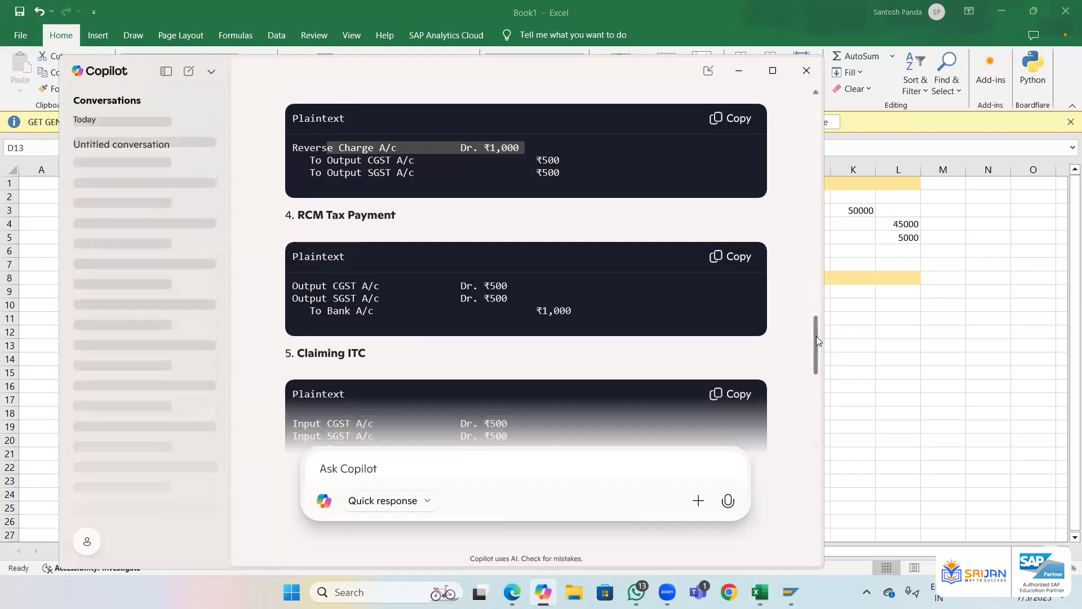
scroll(817, 336, "down", 1)
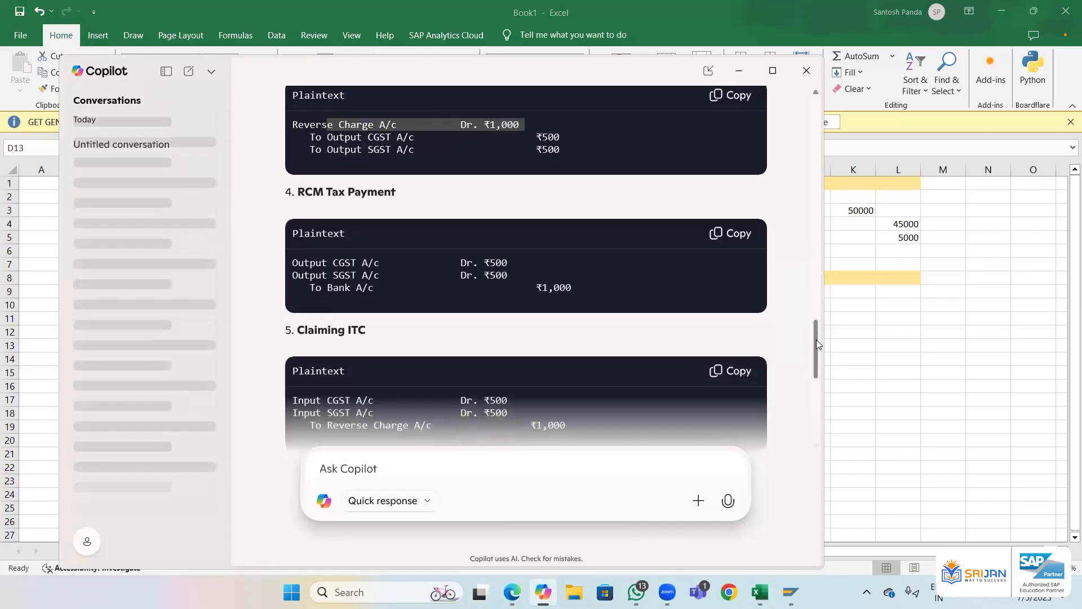
left_click_drag(817, 339, 817, 355)
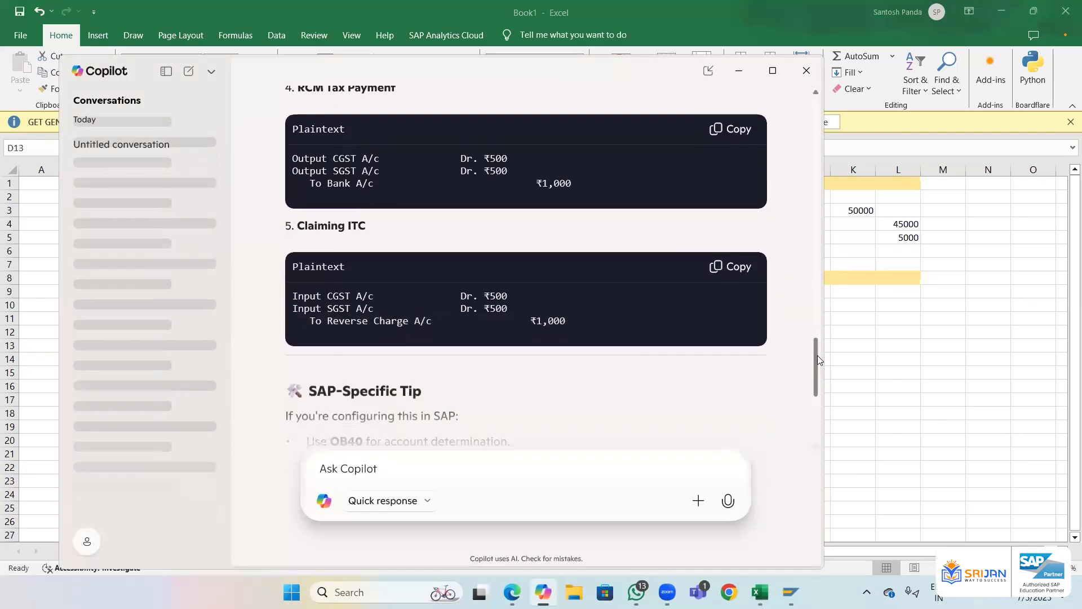
scroll(817, 356, "down", 1)
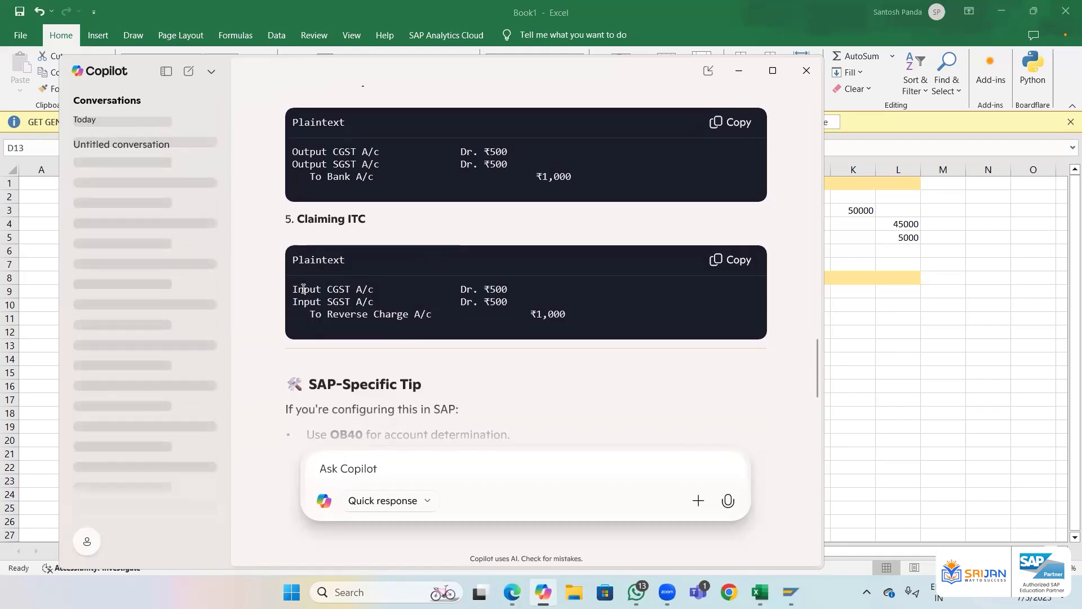
left_click_drag(292, 289, 431, 290)
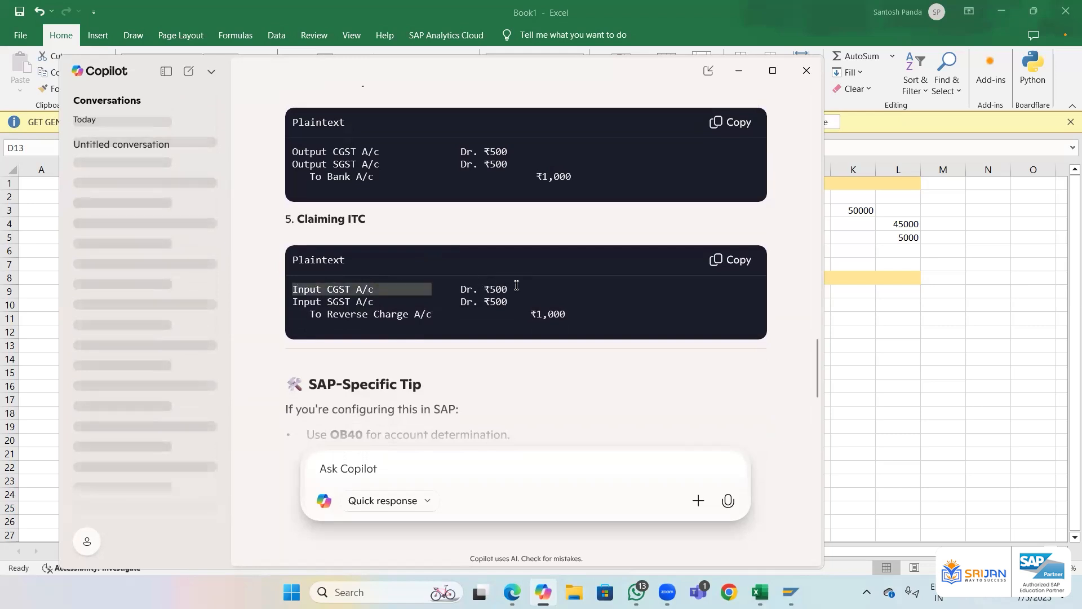
left_click_drag(516, 285, 519, 304)
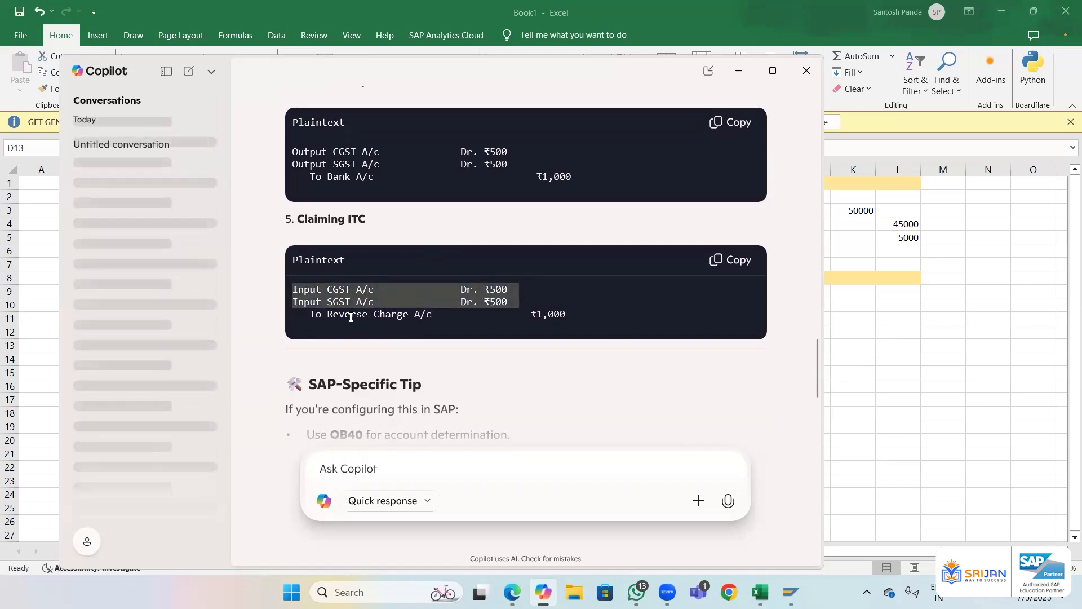
left_click_drag(421, 316, 509, 304)
left_click(409, 299)
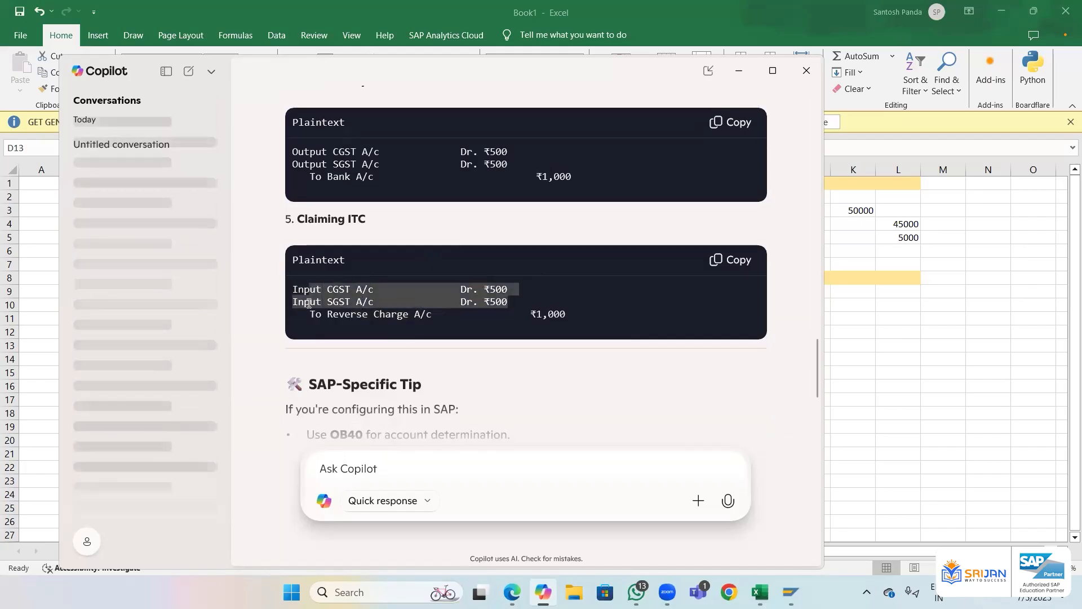
left_click(295, 290)
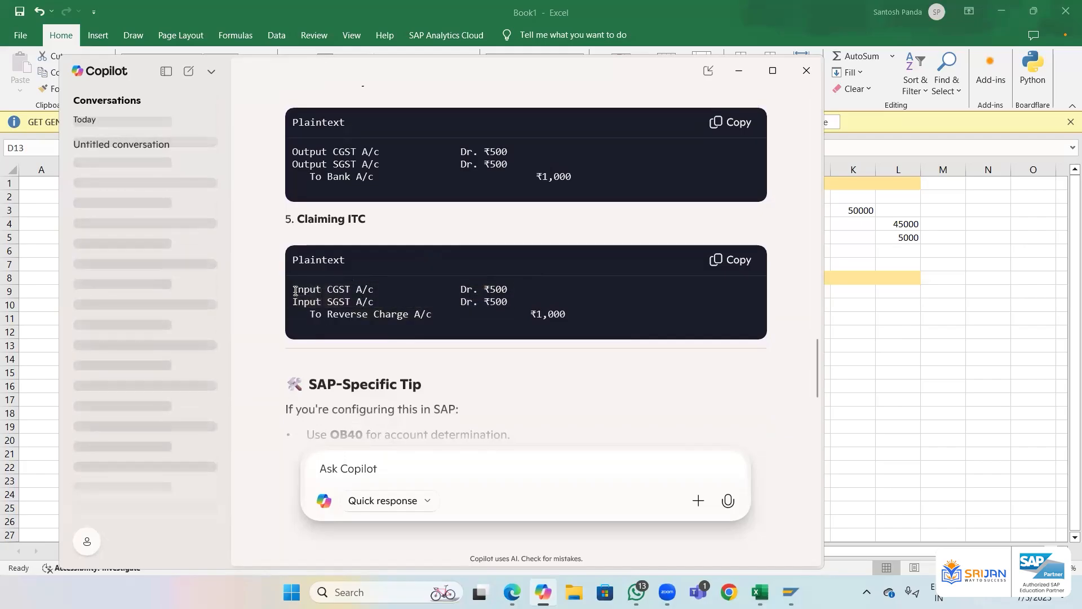
left_click_drag(293, 291, 523, 306)
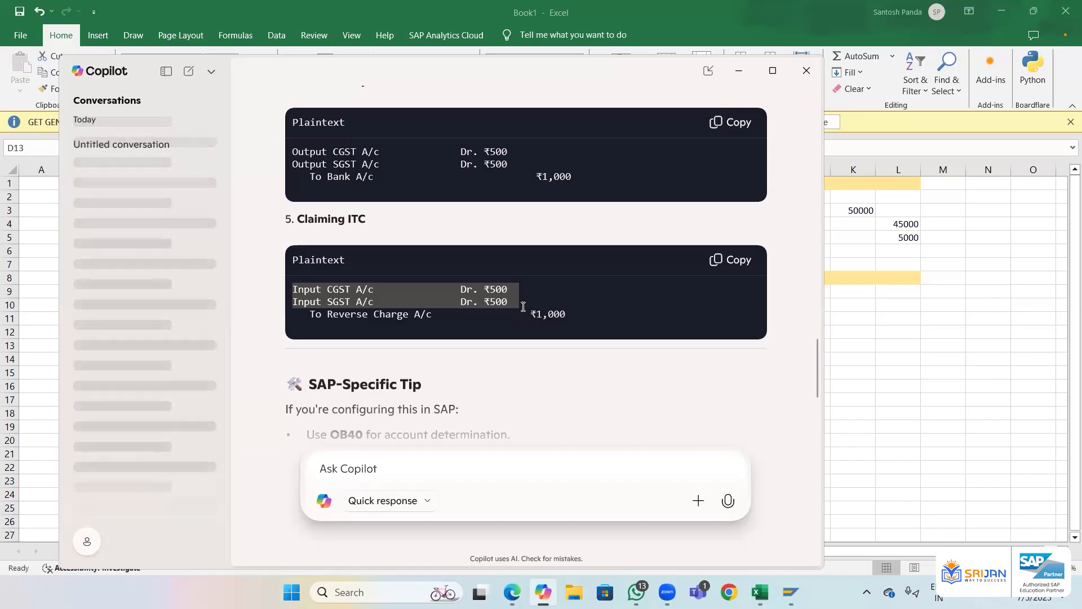
- Switch to Excel and clear the notes on the separate RCM return and netting off with Normal Input GST in B13:B14
key("alt+Tab")
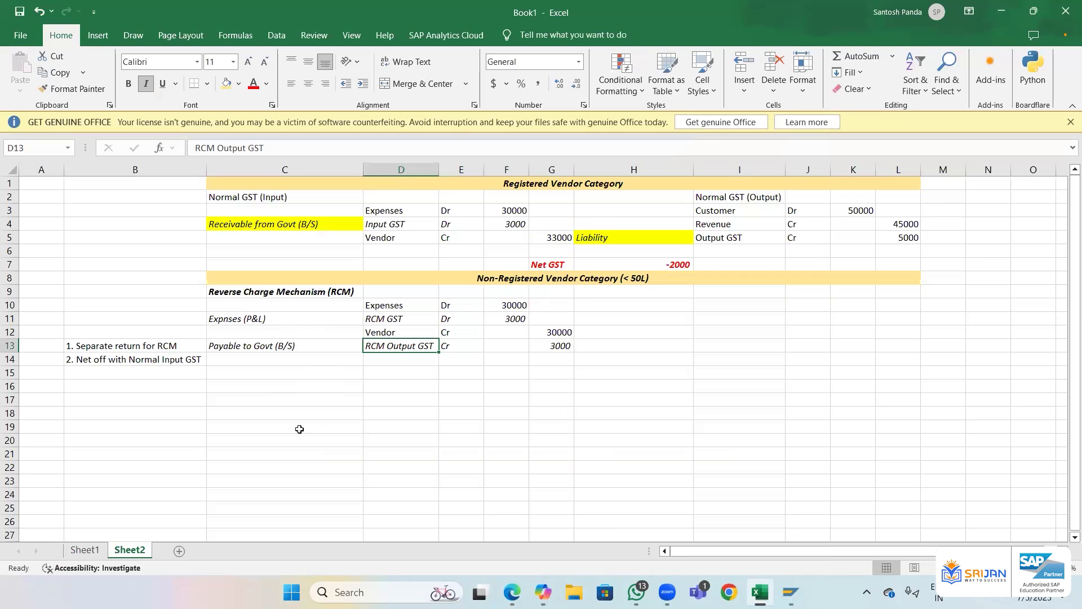
left_click_drag(82, 347, 85, 359)
key("Delete")
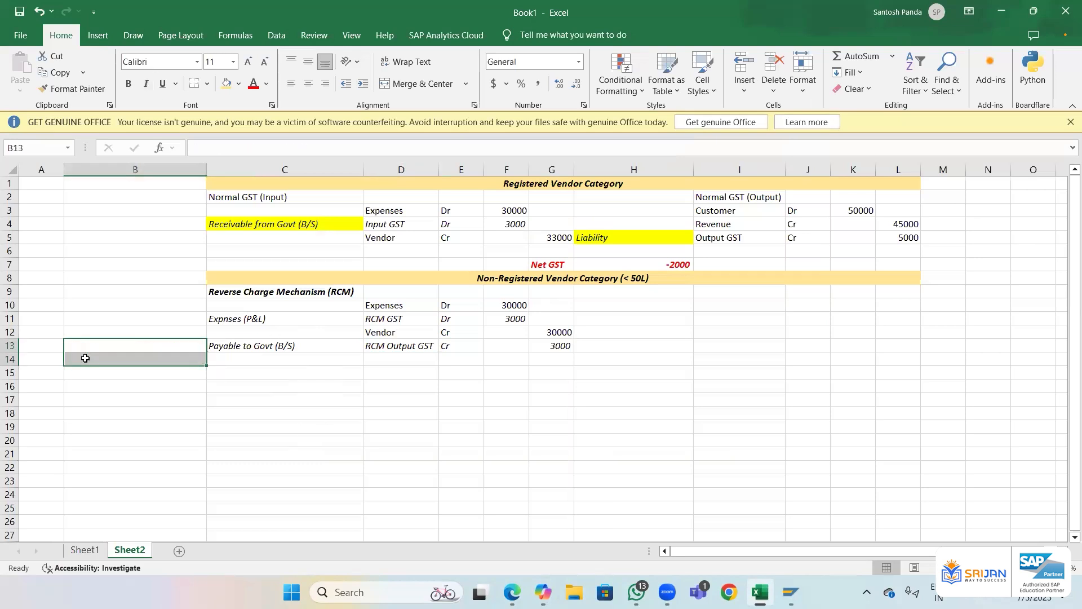
- Enter the label "RCM Booking" in B10 beside the Expenses line and format it bold and italic
key("Up")
key("Up")
key("Up")
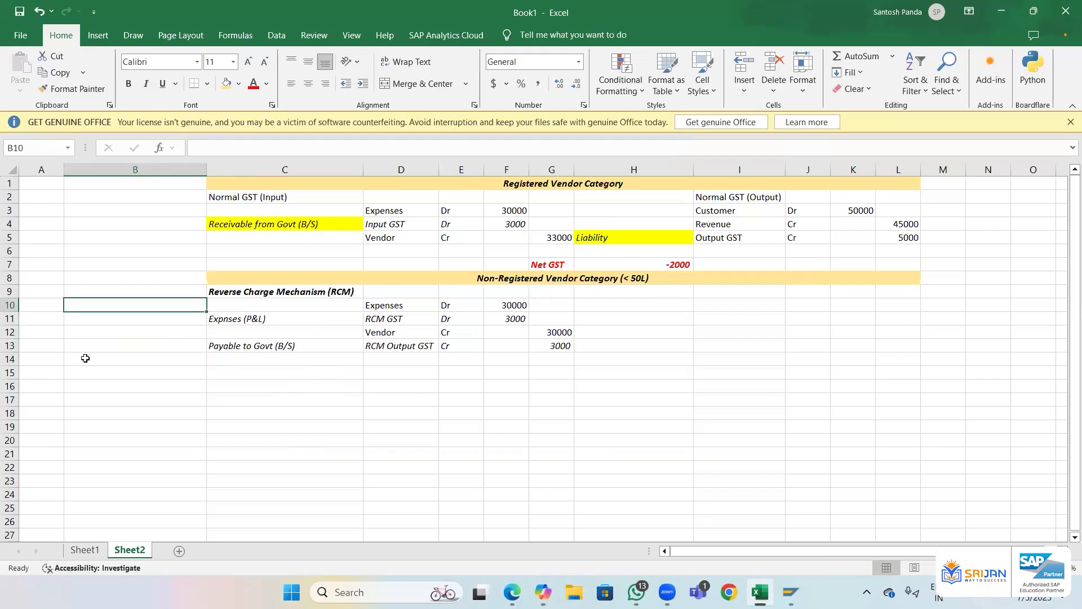
type("RCM Book")
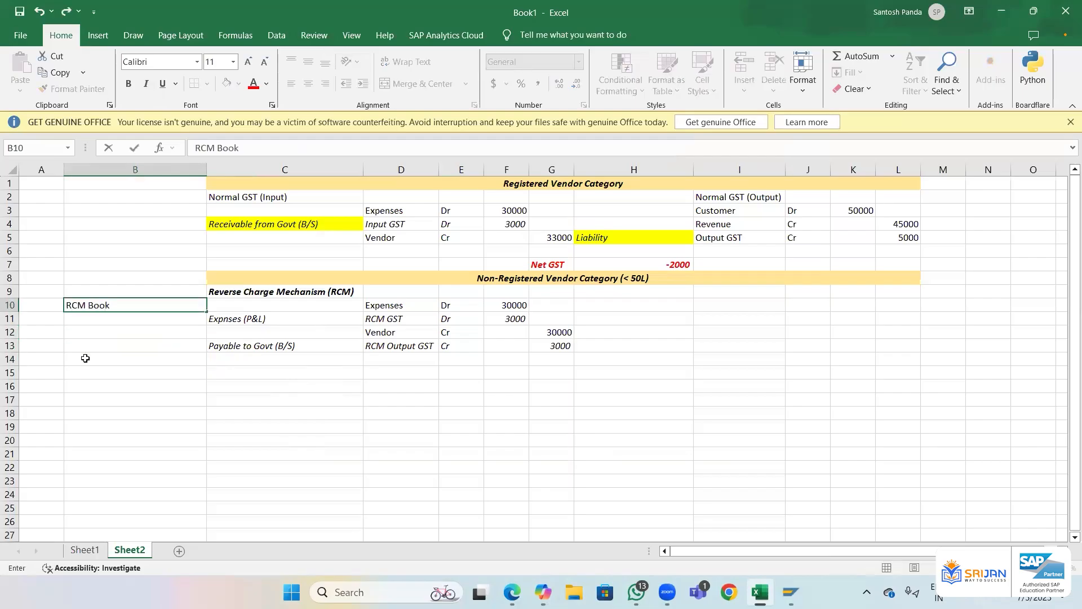
type("ing")
key("ctrl+Return")
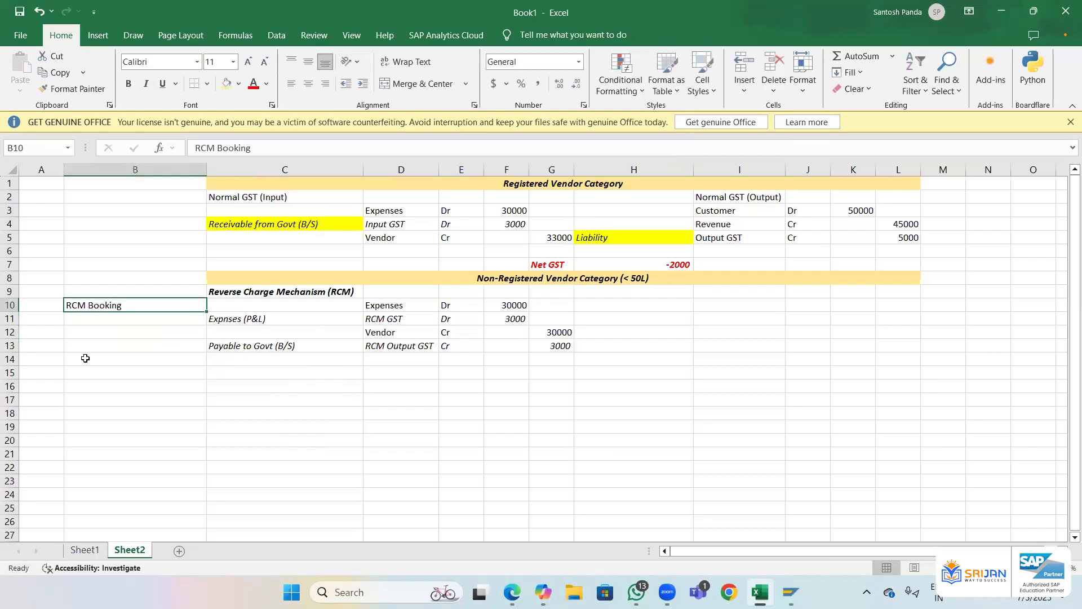
key("ctrl+b")
key("ctrl+i")
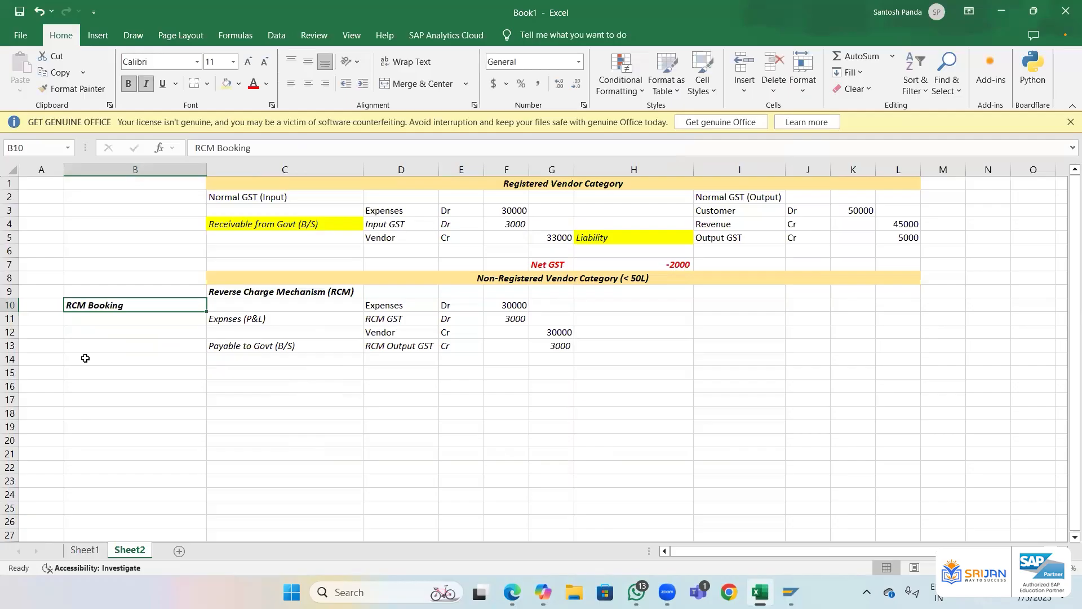
- Enter the label "RCM Payment to Govt" in B15 below the RCM booking entry
key("Down")
key("Down")
key("Down")
key("Down")
key("Down")
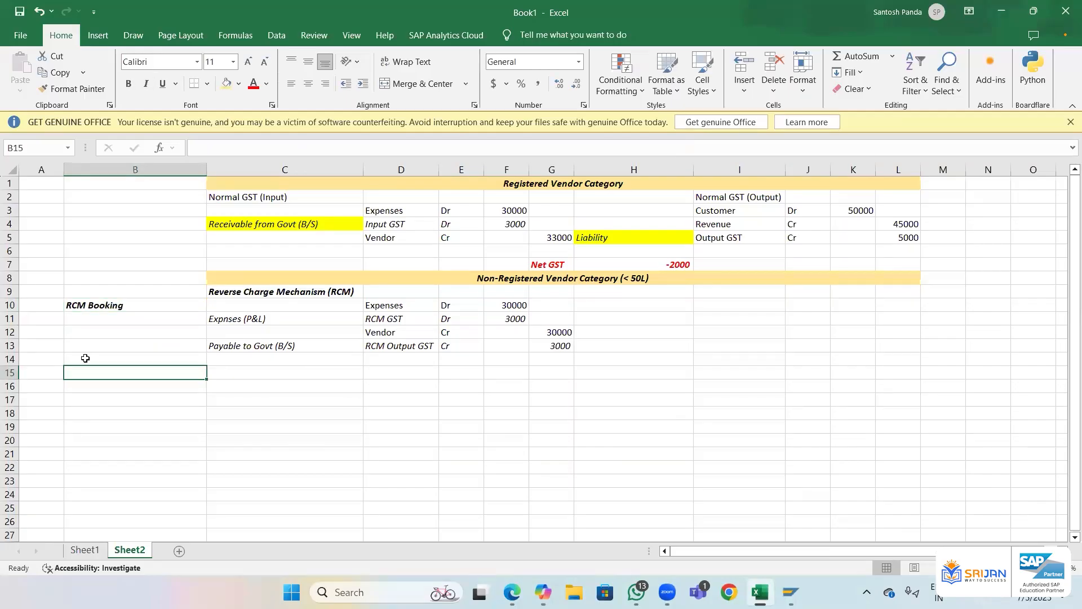
type("RCM Payment to Govt")
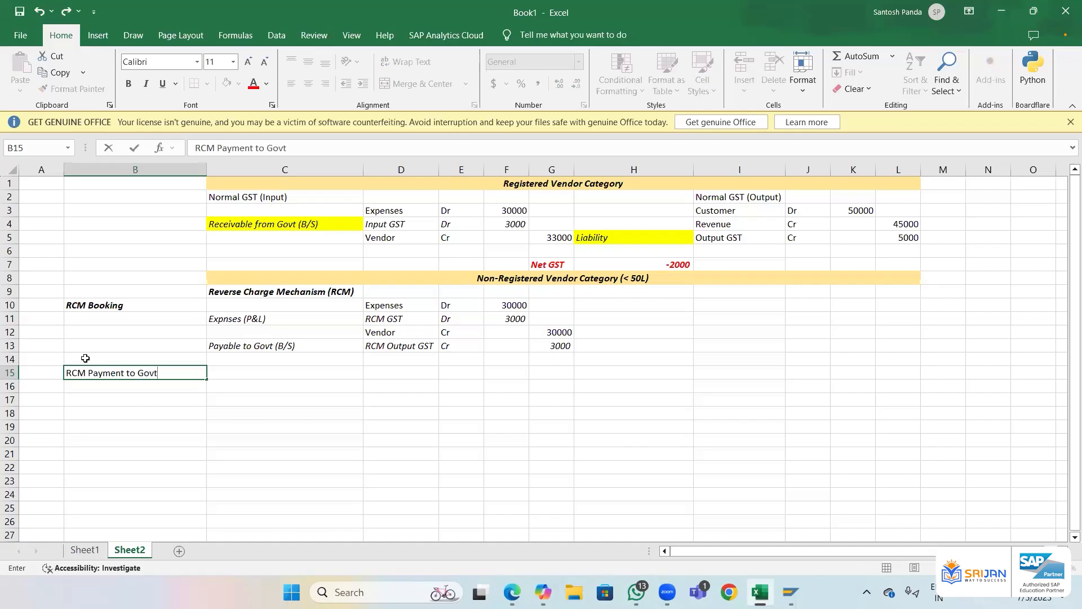
key("Return")
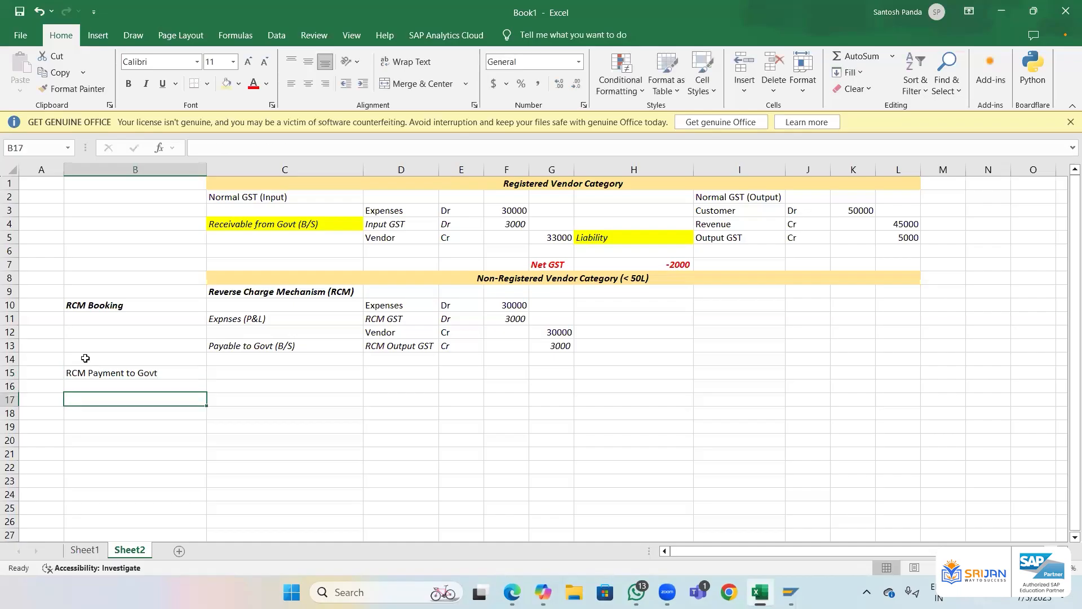
- Copy the Payable to Govt (B/S) RCM Output GST line from row 13 into row 15
key("Up")
key("Right")
key("Up")
key("Up")
key("shift+Right")
key("shift+Right")
key("shift+Right")
key("shift+Right")
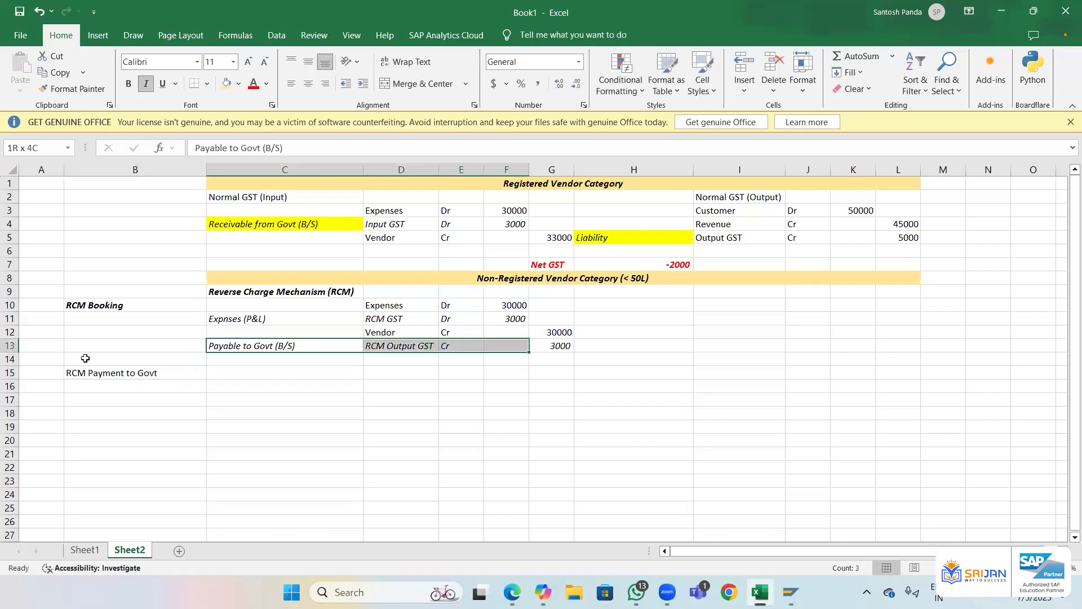
key("ctrl+c")
key("Down")
key("Down")
key("shift+Right")
key("shift+Right")
key("shift+Right")
key("shift+Right")
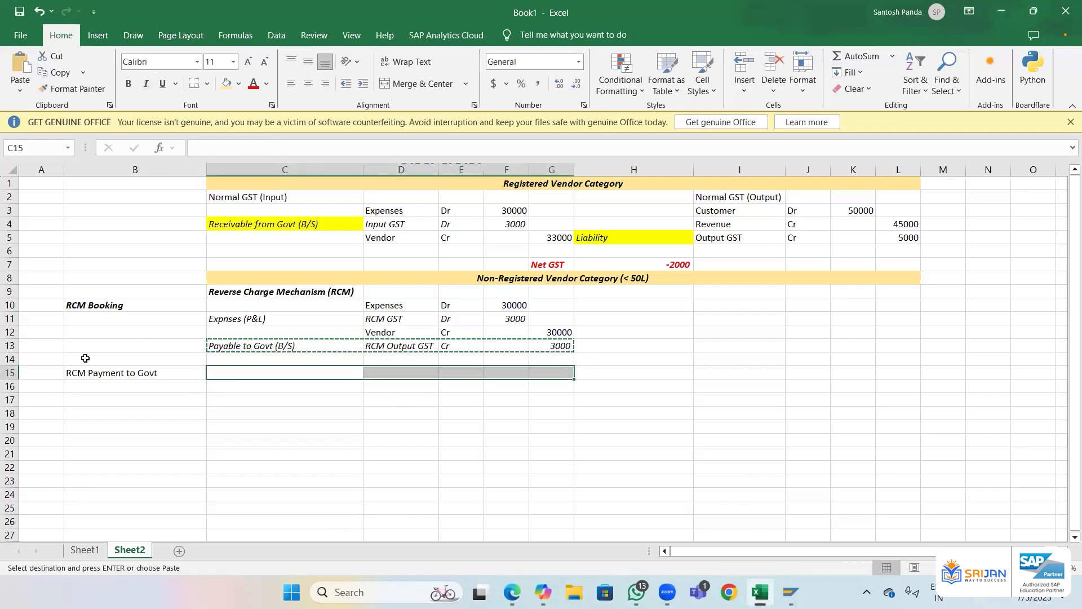
key("Return")
- Turn the RCM Output GST line in row 15 into a debit: Dr, 3000 in F15, and G15 cleared
key("Right")
key("Right")
type("Dr")
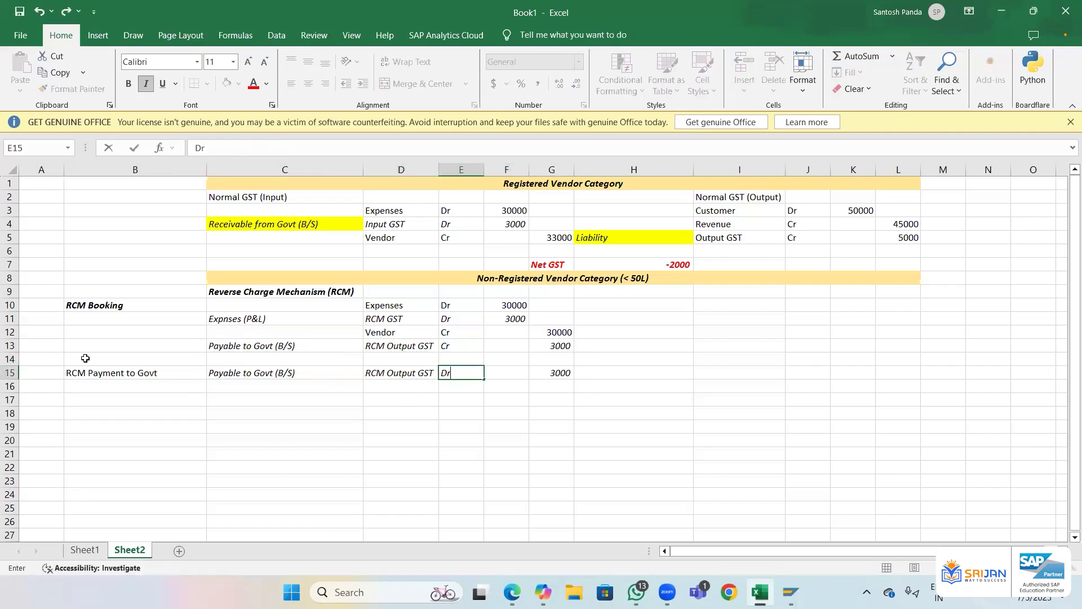
key("Right")
type("3000")
key("Return")
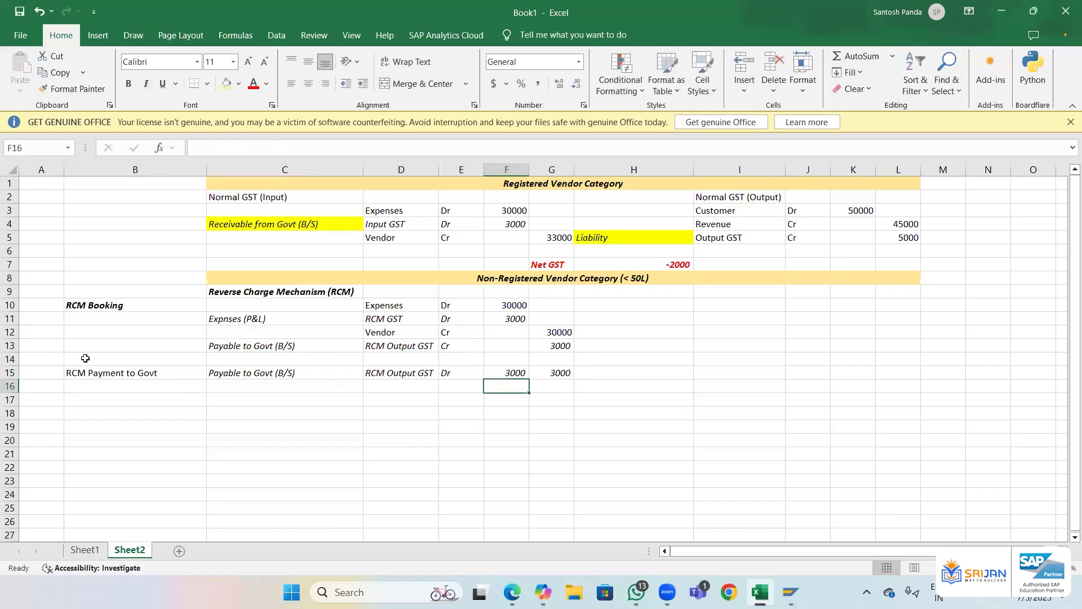
key("Right")
key("Right")
key("Left")
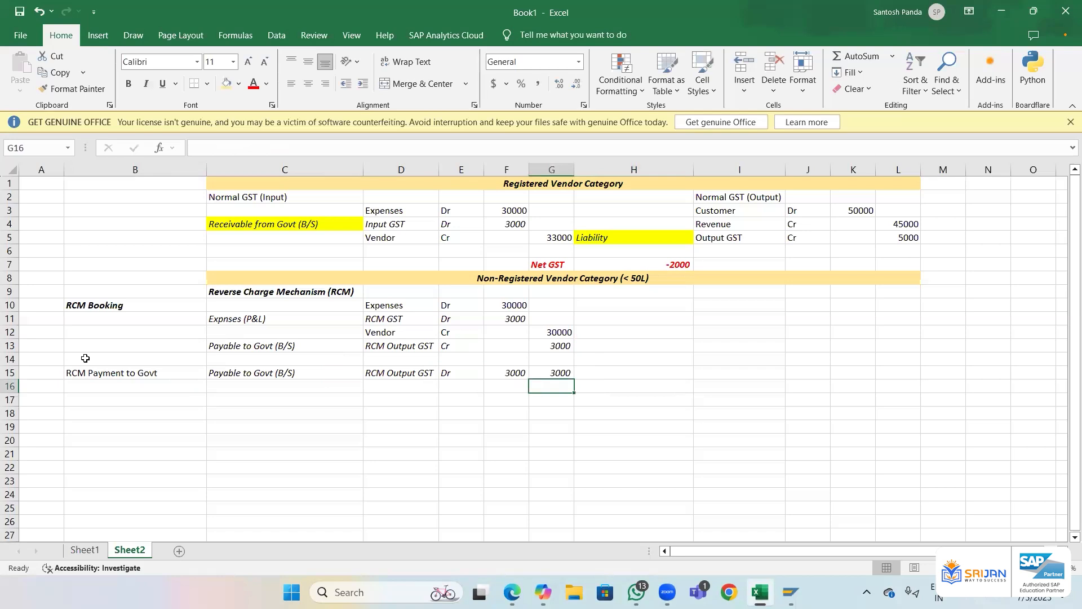
key("Up")
key("Delete")
- Enter "Bank A/c" as the account in D16, leaving C16 empty
key("Down")
key("Left")
key("Left")
key("Left")
key("Left")
type("Bank")
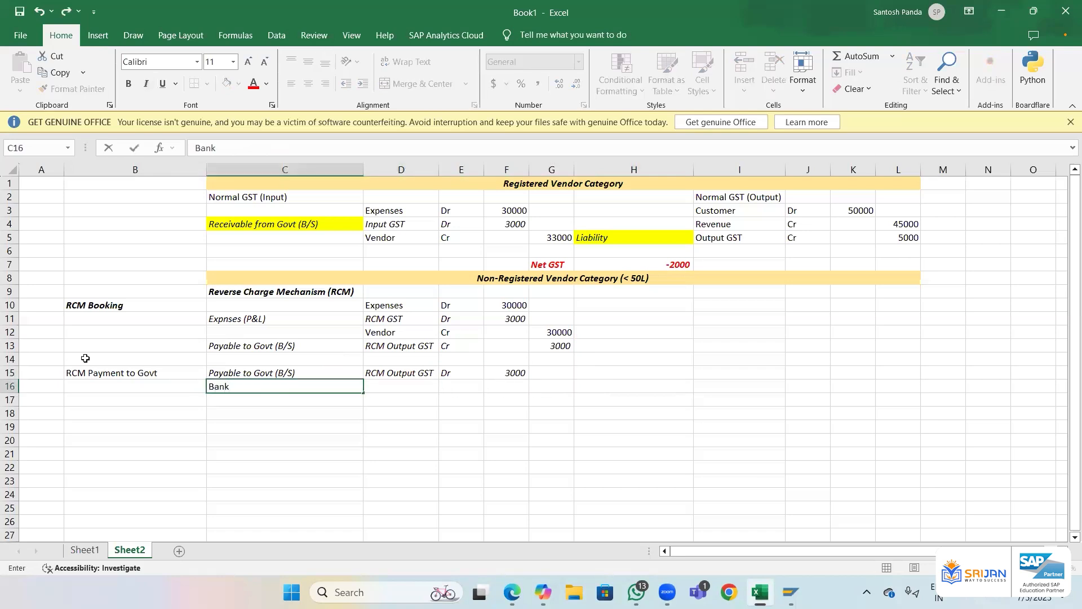
type(" A/c")
key("Tab")
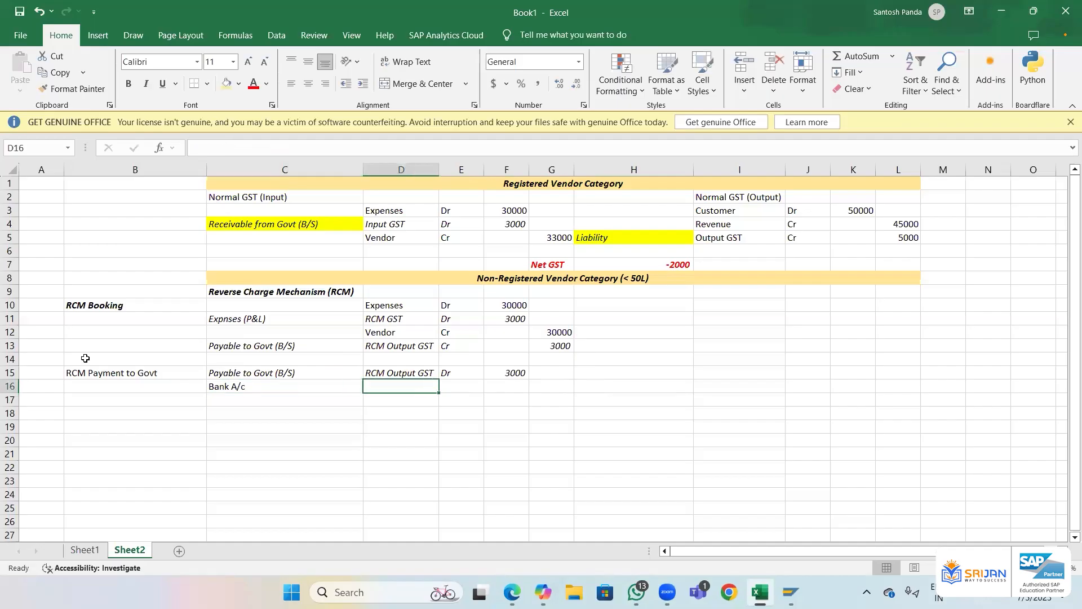
key("Left")
key("ctrl+c")
key("Right")
key("ctrl+v")
key("Left")
key("Delete")
- Complete the Bank A/c line in row 16 as a credit with Cr and 3000 in G16
key("Right")
key("Right")
type("Cr")
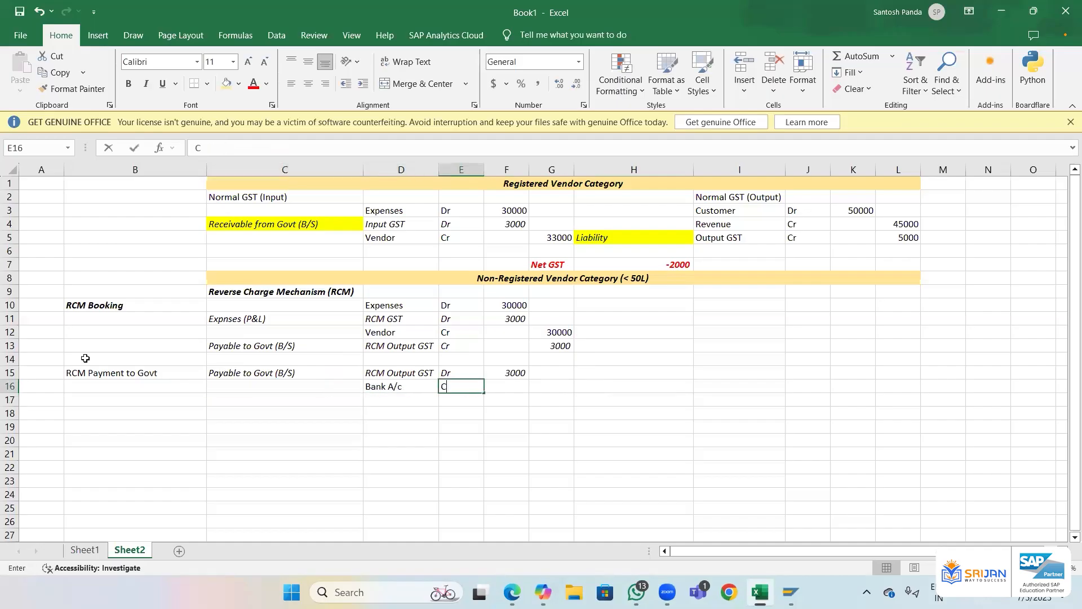
key("Tab")
key("Tab")
type("30")
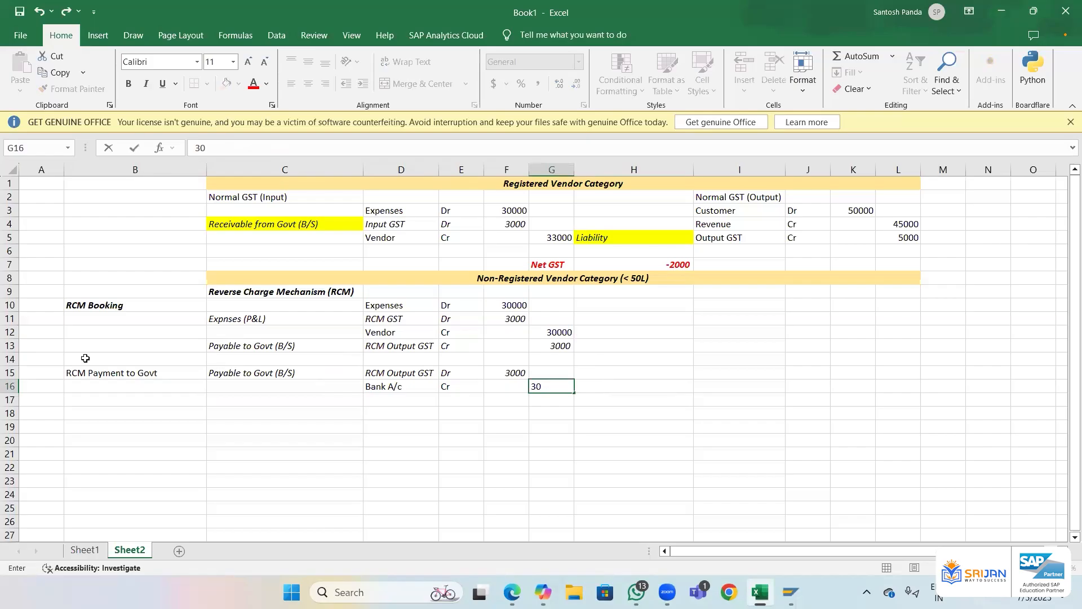
type("00")
key("Up")
key("Left")
key("Left")
key("Left")
key("Left")
key("shift+Right")
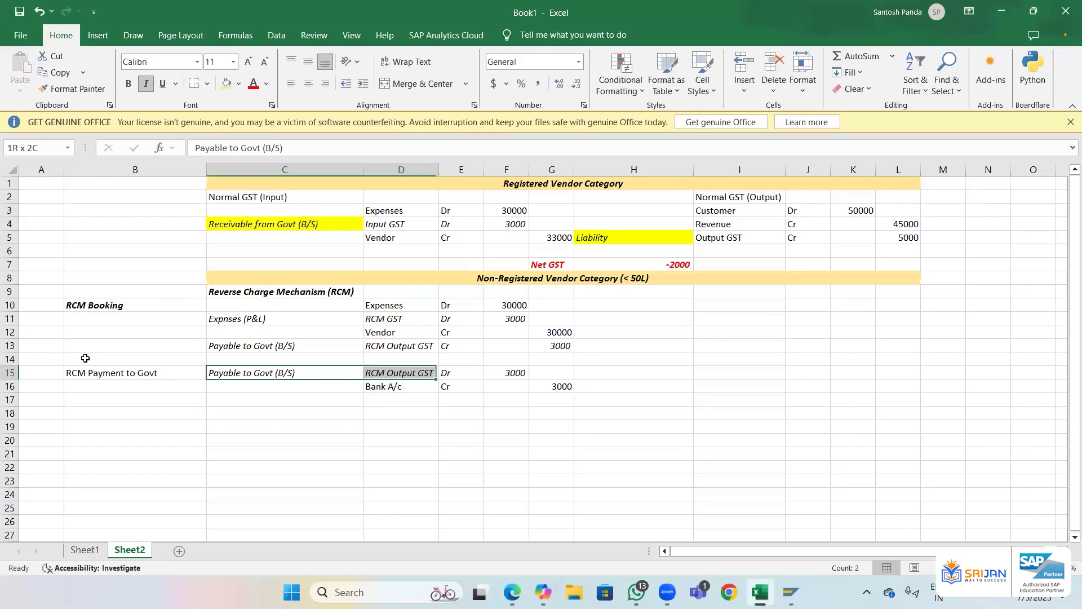
key("Down")
key("Right")
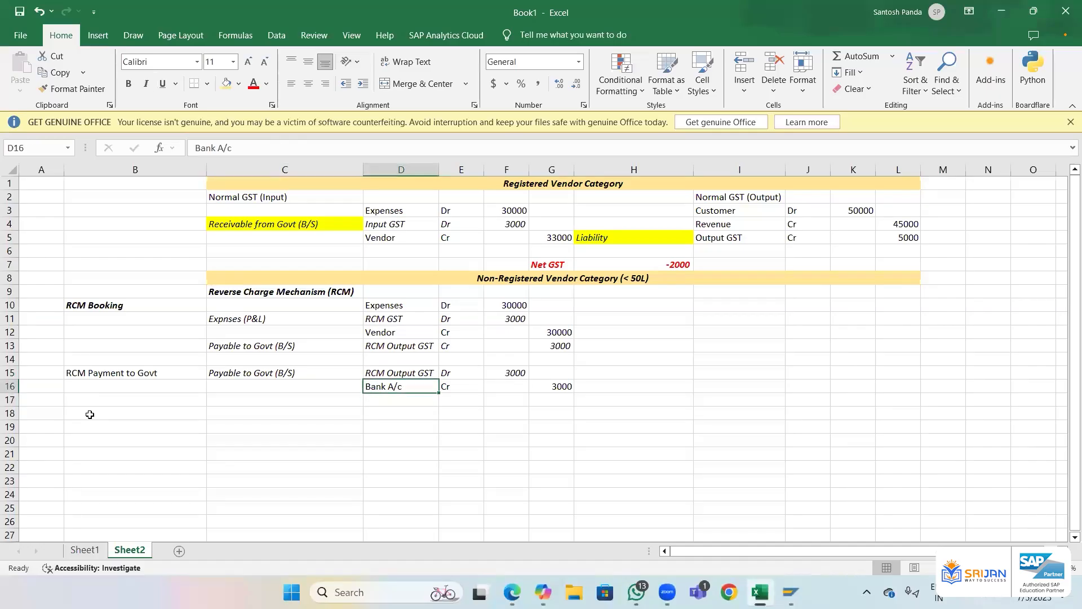
- Enter the label "Claim RCM amount from Govt" in B18
left_click(118, 414)
type("Claim")
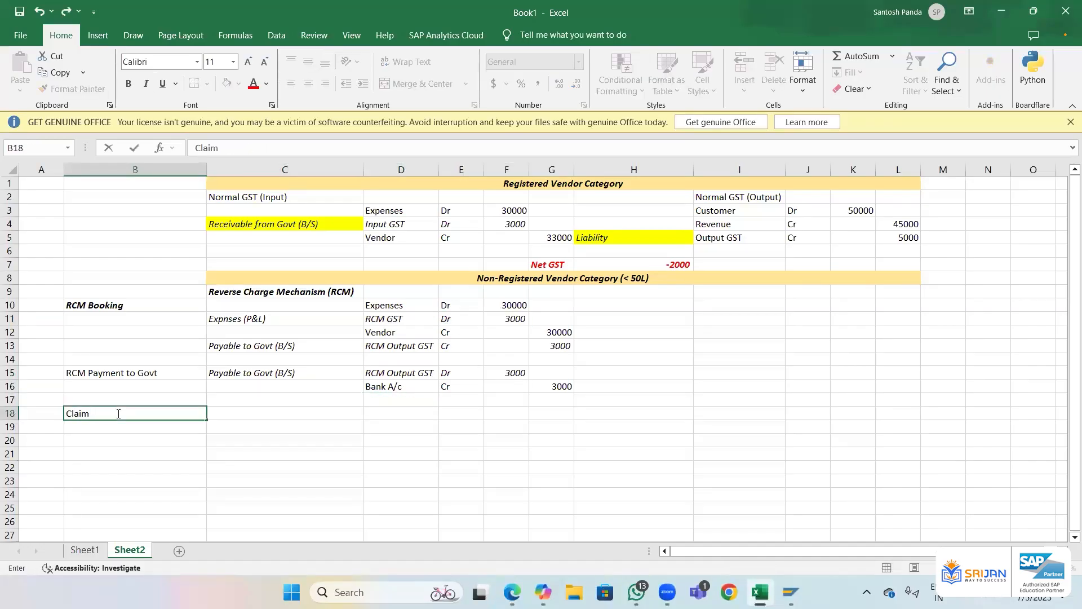
type(" RCM amount from Go")
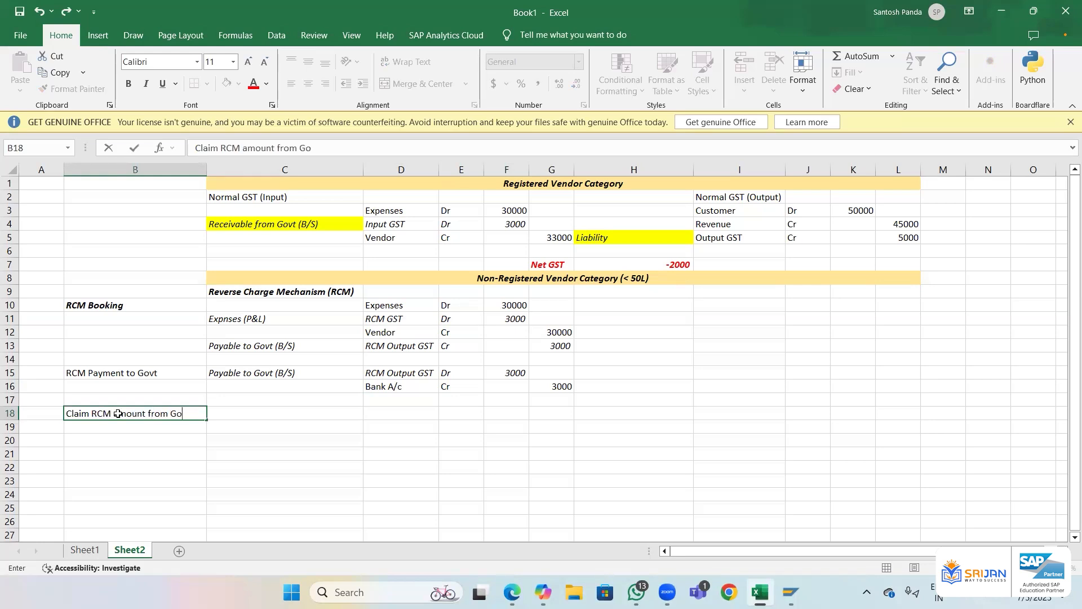
type("vt")
key("Return")
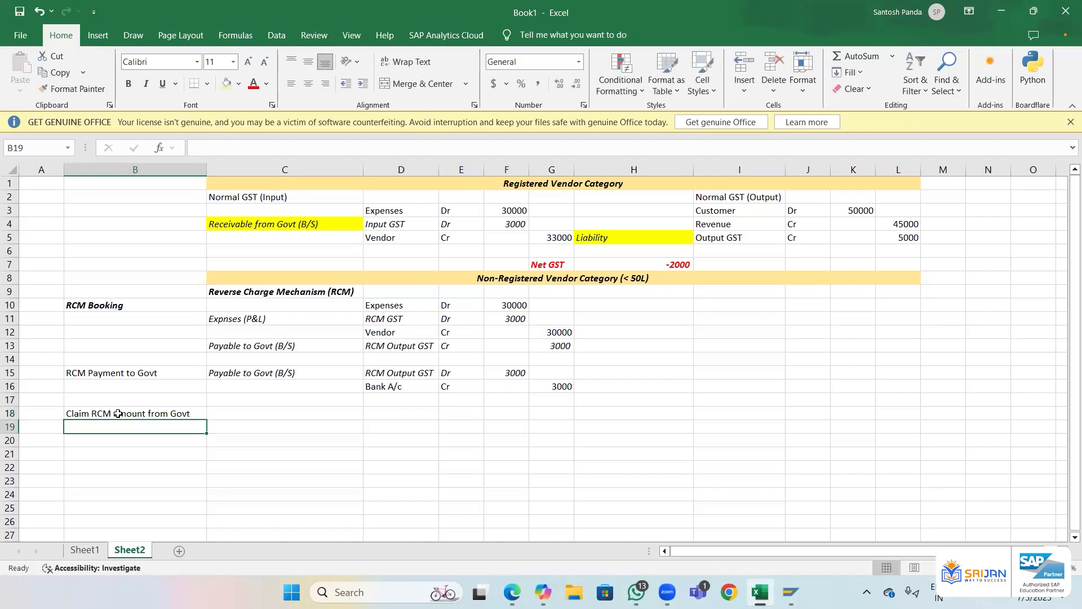
- Copy the Expnses (P&L) RCM GST line from C11:F11 into row 19
key("Up")
key("Right")
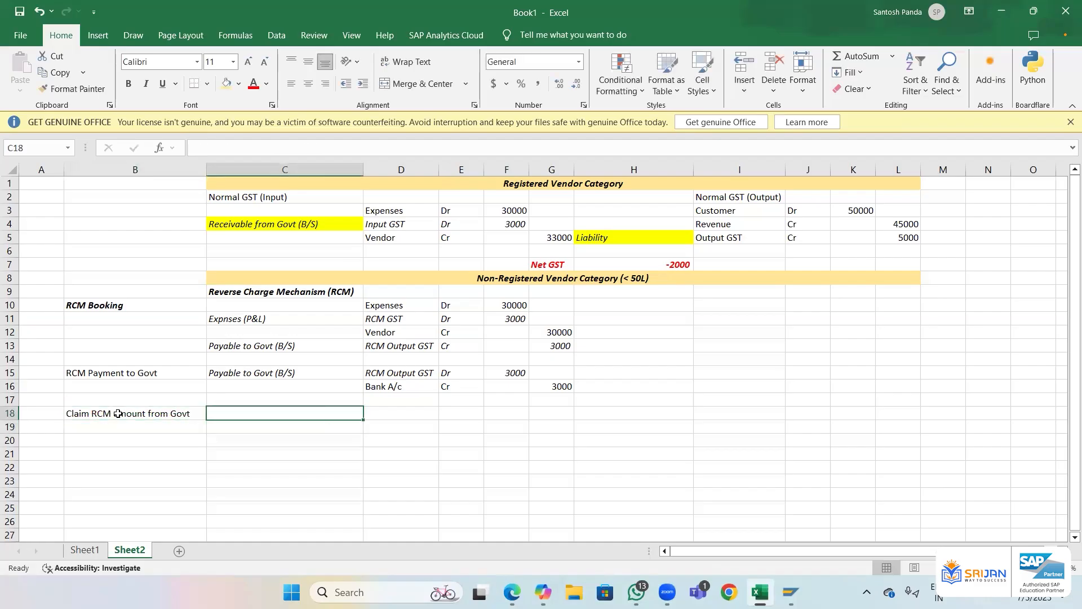
key("Up")
key("Up")
key("Up")
key("Up")
key("Up")
key("Up")
key("Up")
key("shift+Right")
key("shift+Right")
key("shift+Right")
key("ctrl+c")
key("Down")
key("Down")
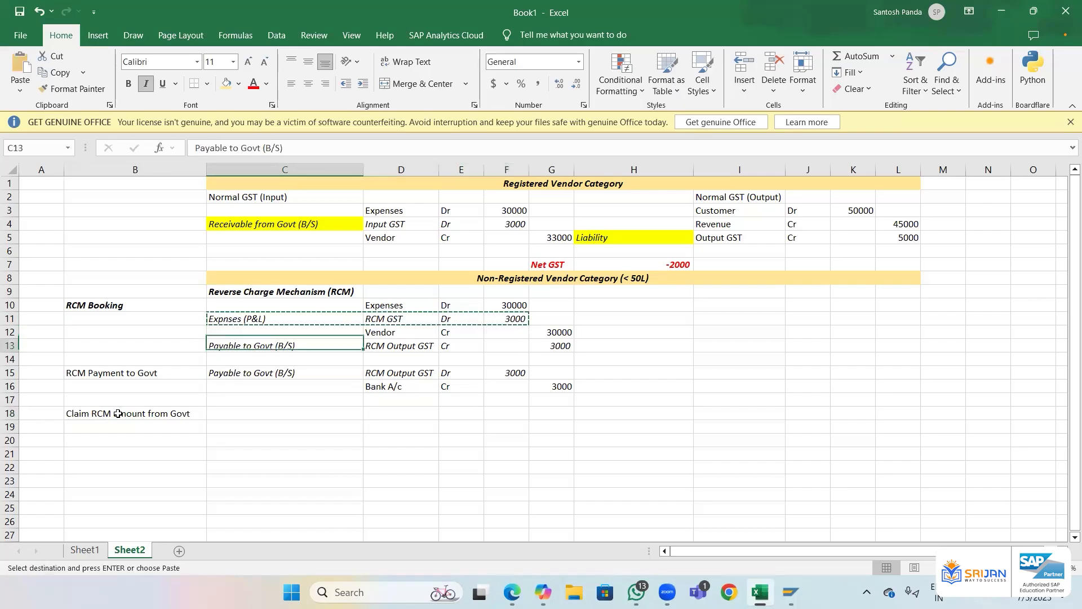
key("Down")
key("Down")
key("Down")
key("Down")
key("Down")
key("Down")
key("Return")
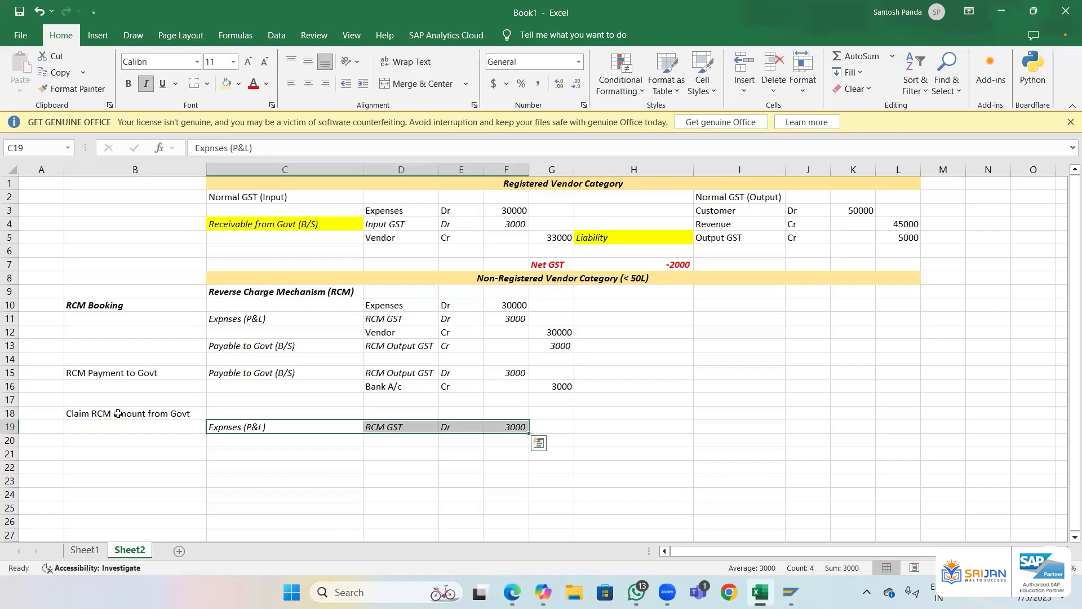
- Turn the RCM GST line in row 19 into a credit: Cr, 3000 in G19, and F19 cleared
key("Right")
key("Right")
type("Cr")
key("Right")
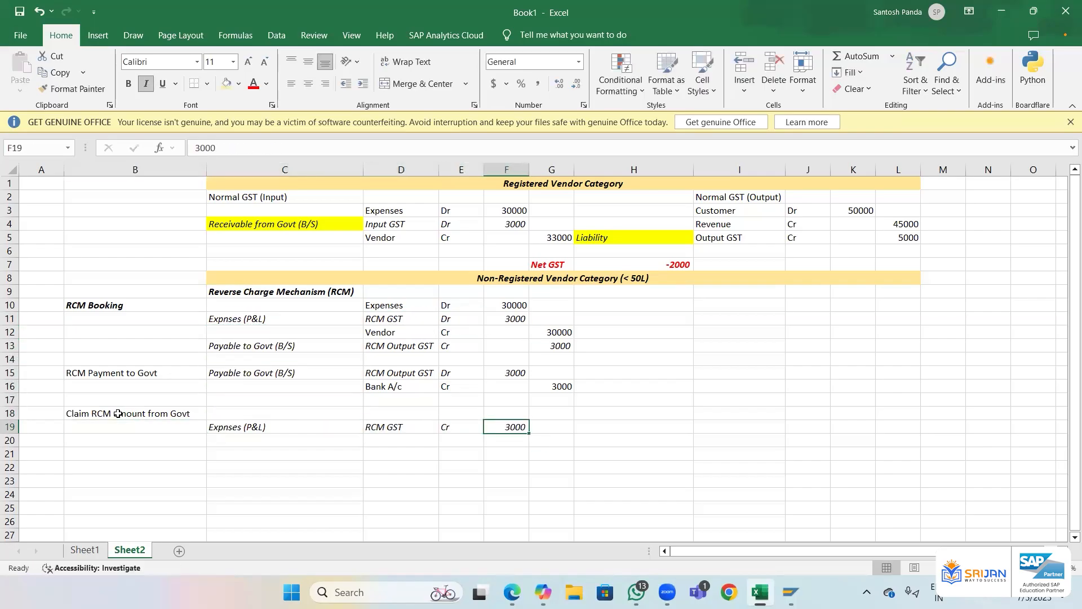
key("Right")
key("ctrl+r")
key("Left")
key("Delete")
- Enter the debit line "Input GST", Dr, 3000 in D18:F18 above the RCM GST credit
key("Left")
key("Left")
key("Left")
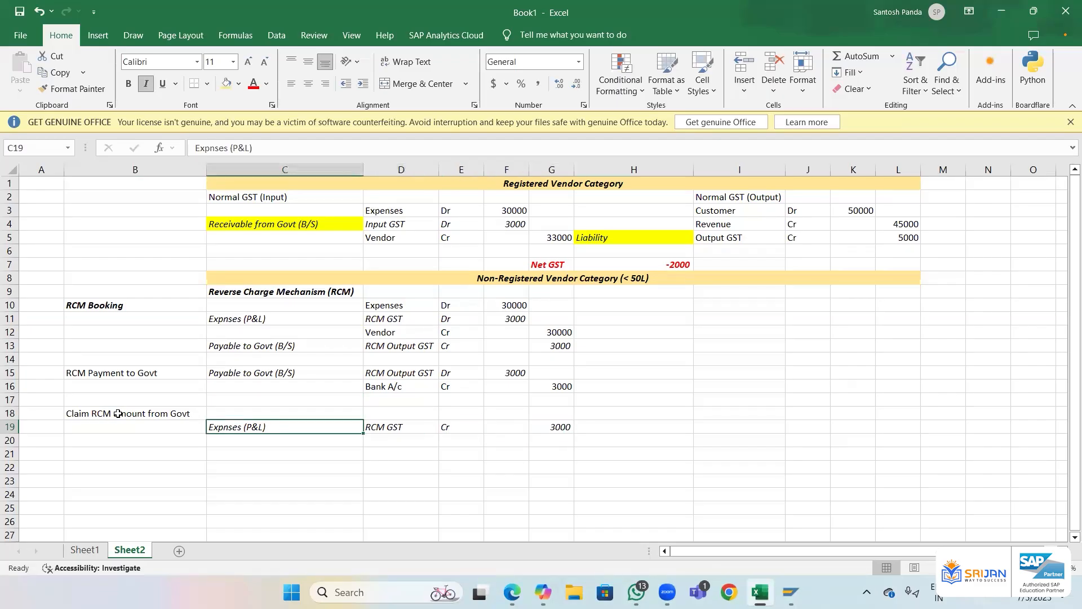
key("Up")
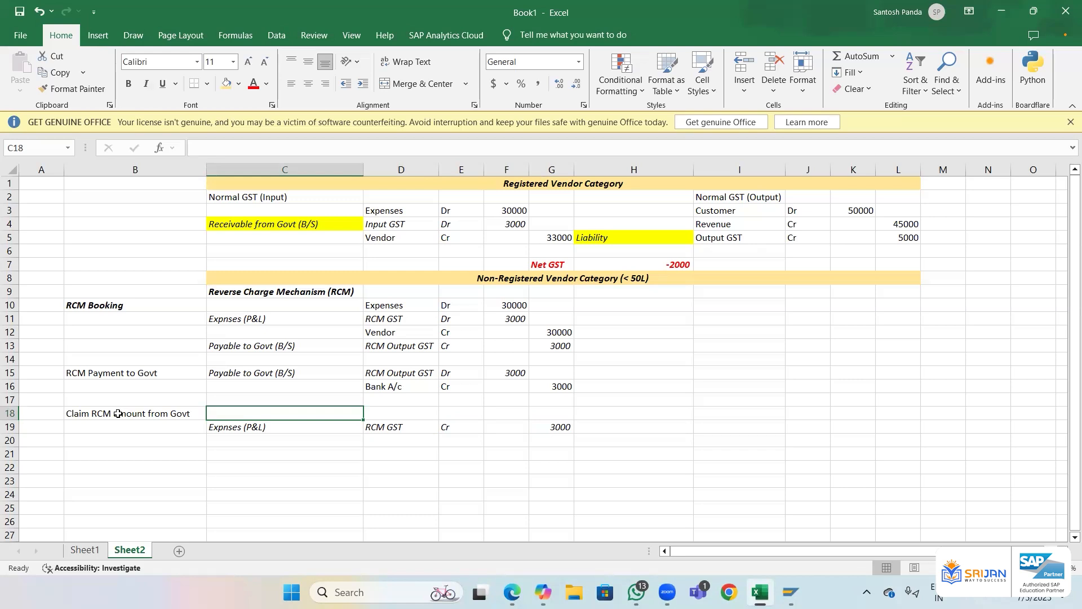
key("Right")
type("Input GST")
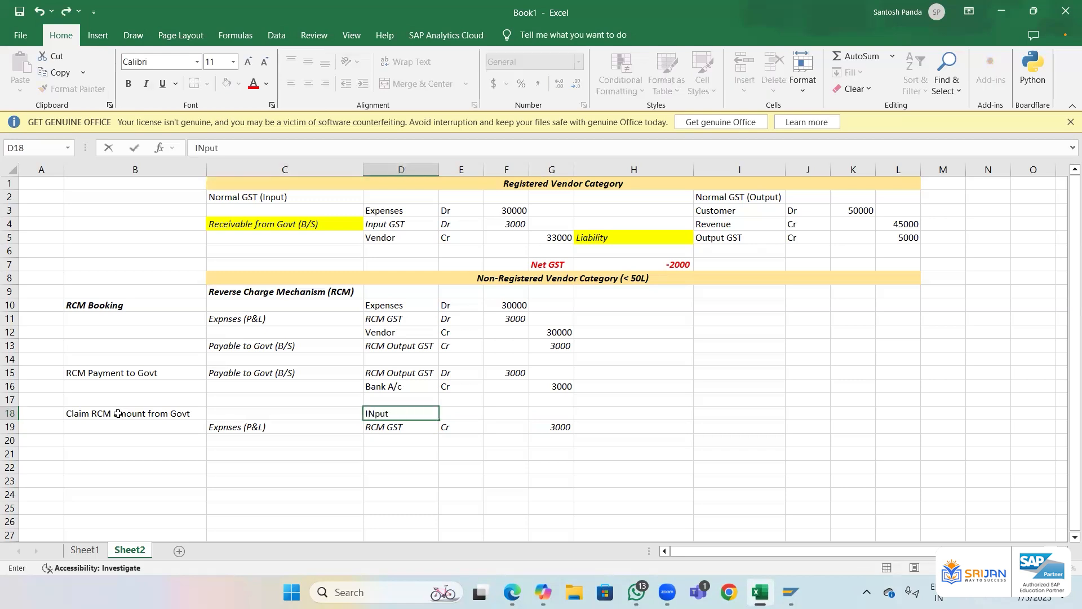
key("Tab")
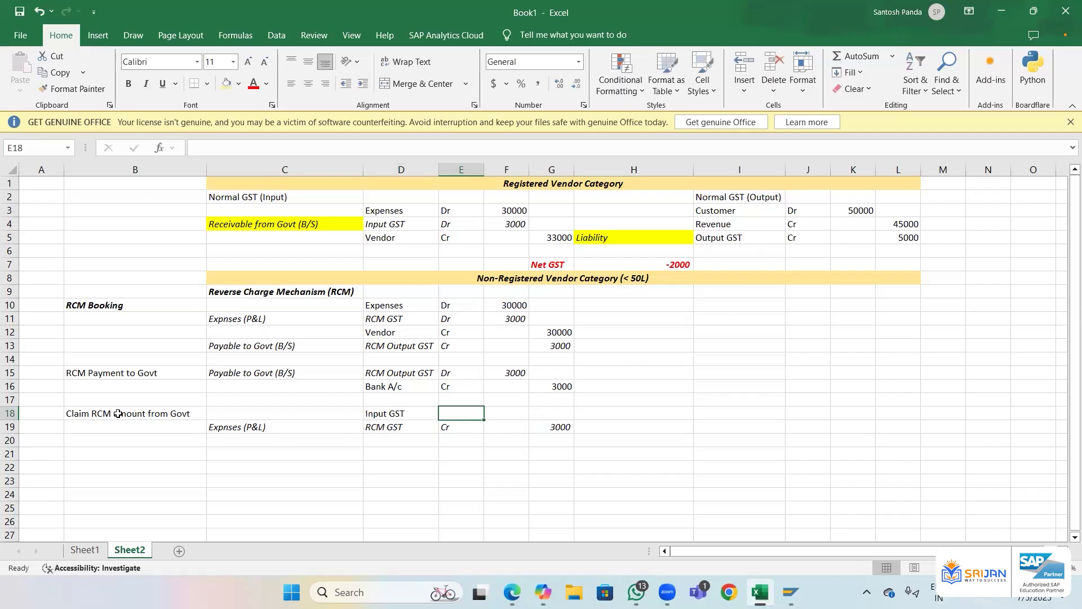
type("Dr")
key("Tab")
type("3000")
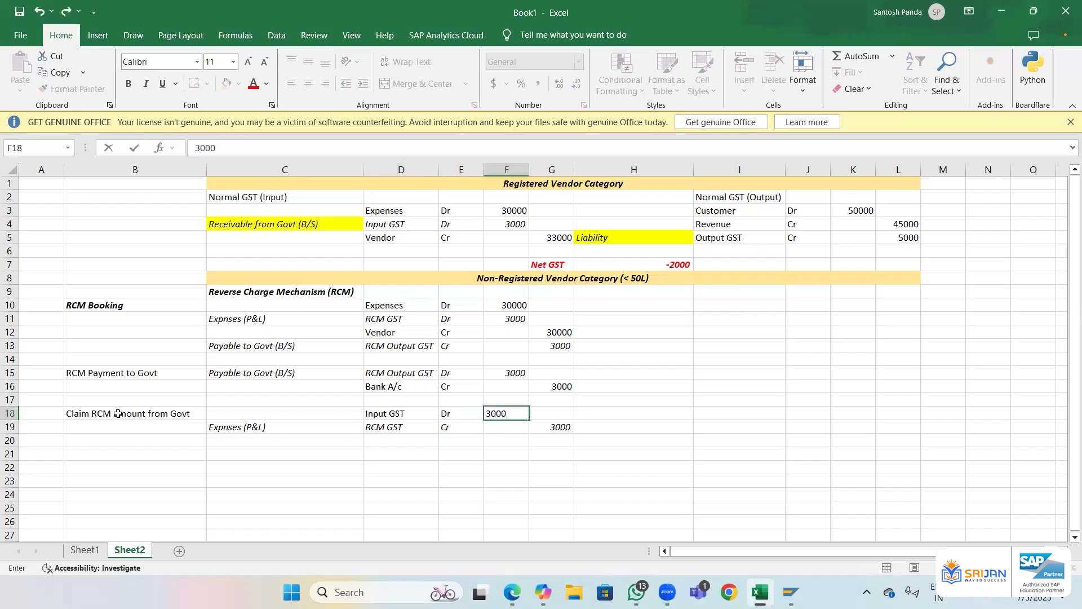
key("Return")
- Change the Input GST debit amount in F18 to 5000
key("Up")
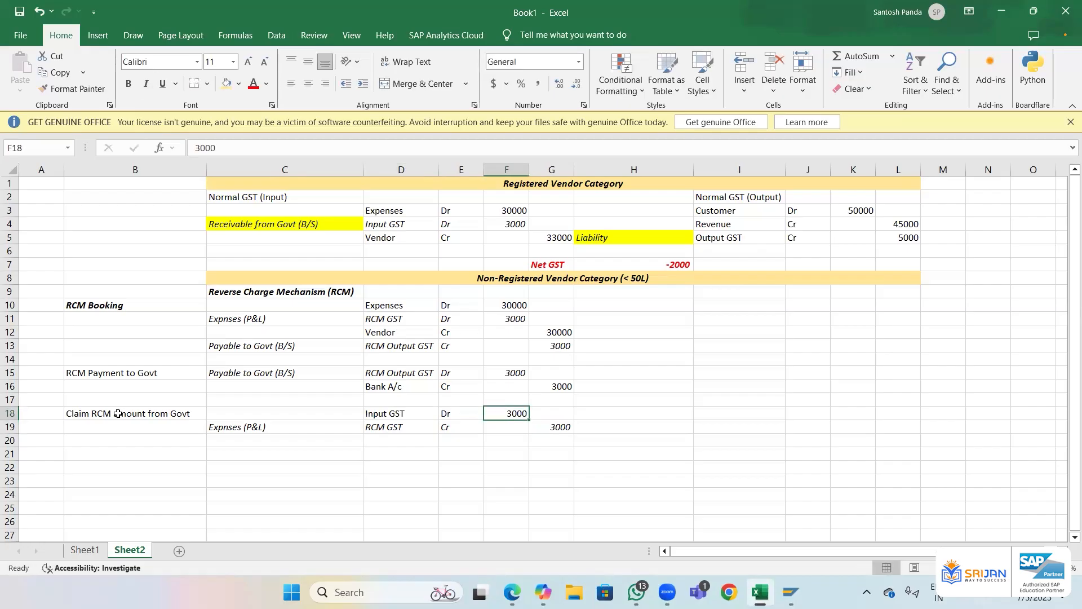
type("5000")
key("Return")
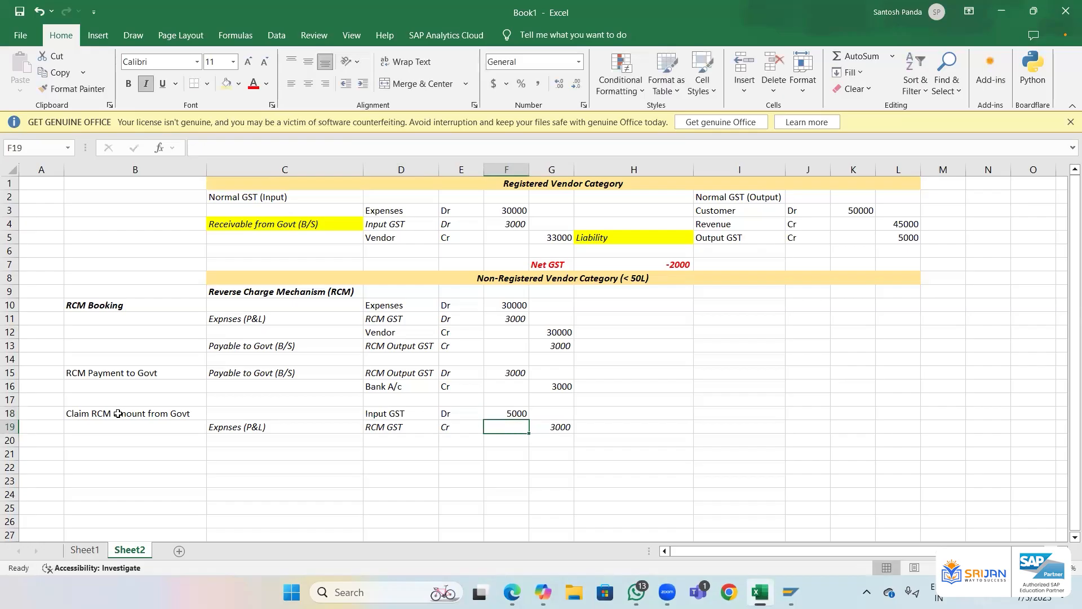
key("Up")
key("Right")
key("Right")
key("Right")
key("Right")
key("Right")
key("Right")
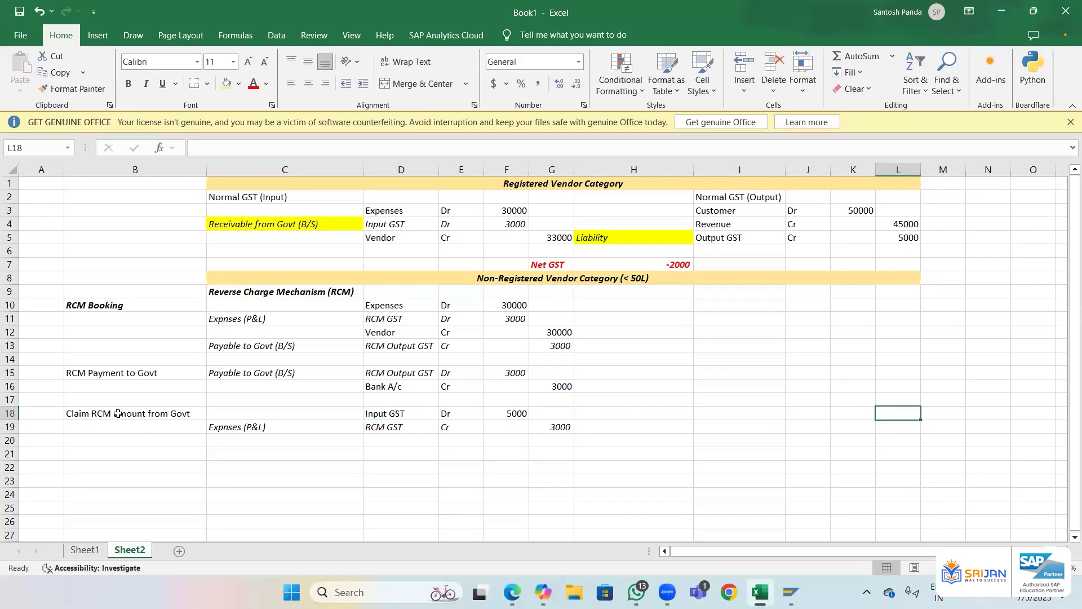
key("Right")
key("Right")
key("Right")
key("Right")
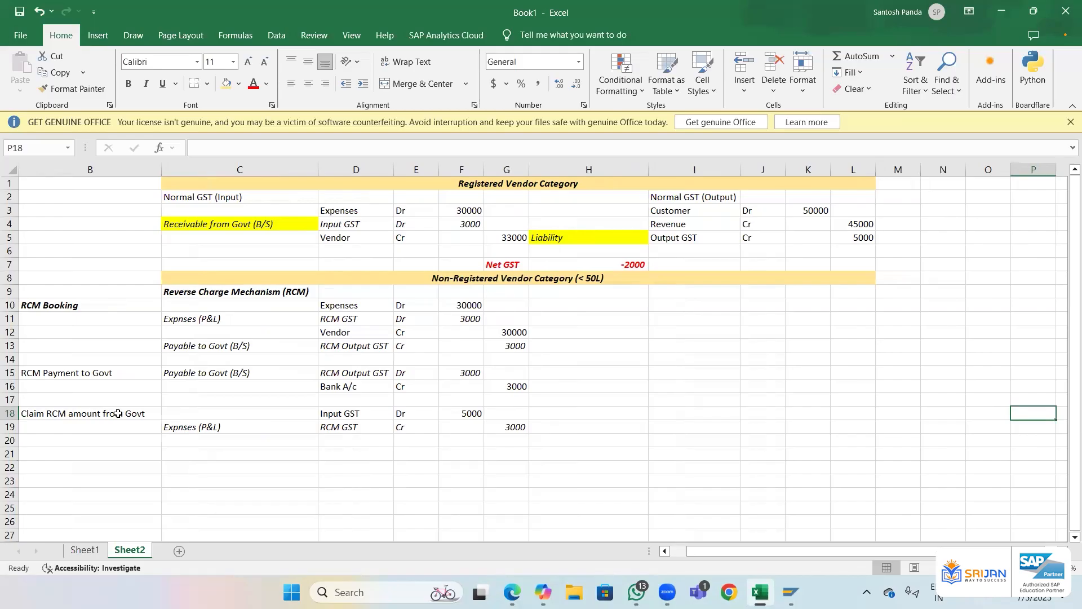
key("Left")
key("Left")
key("Left")
key("Left")
key("Left")
key("Left")
key("Left")
key("Left")
key("Left")
key("Left")
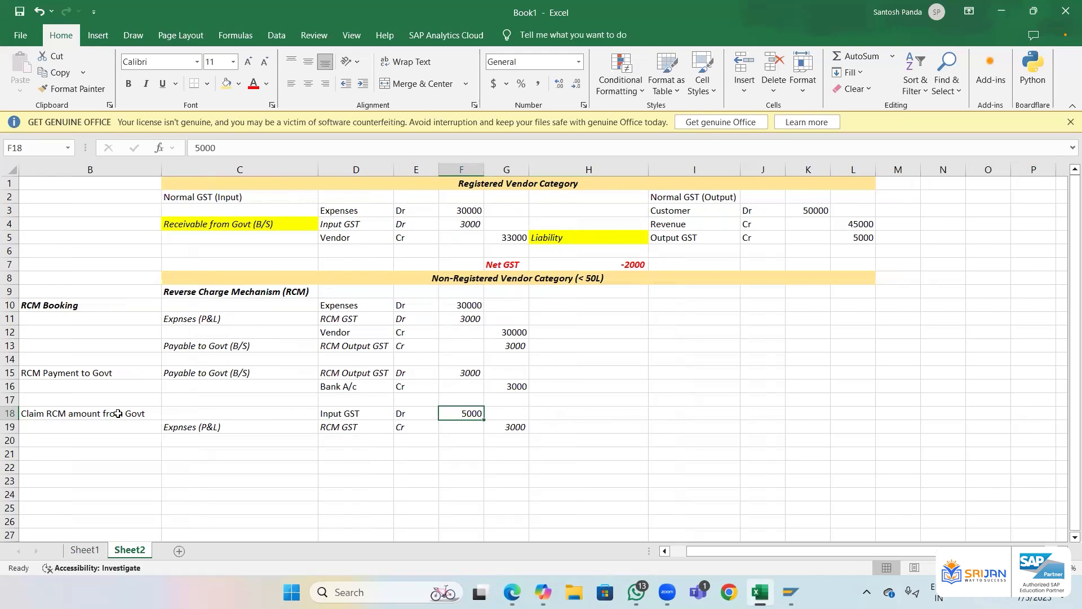
- Append "| Net off against Output GST" to the claim label in B18 and fit column B's width to the text
key("Left")
key("Left")
key("Left")
key("Left")
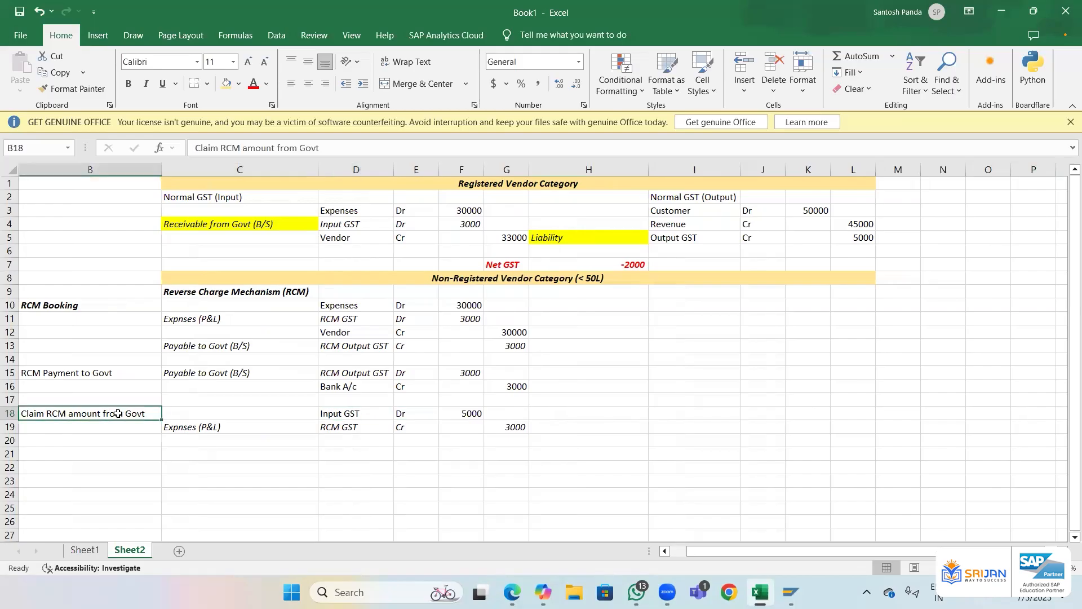
left_click(334, 146)
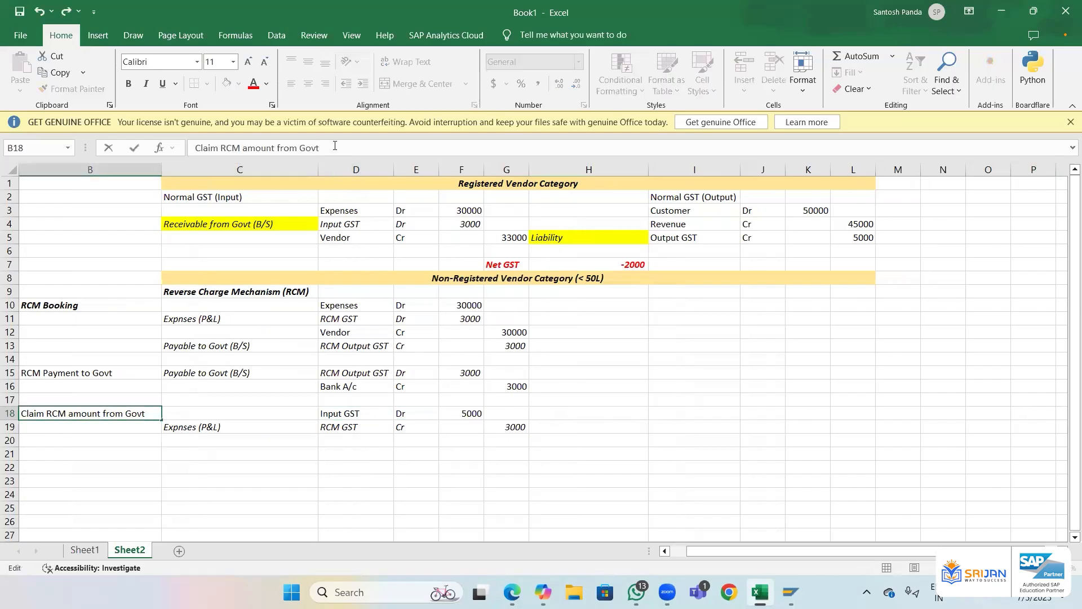
type("| Net off")
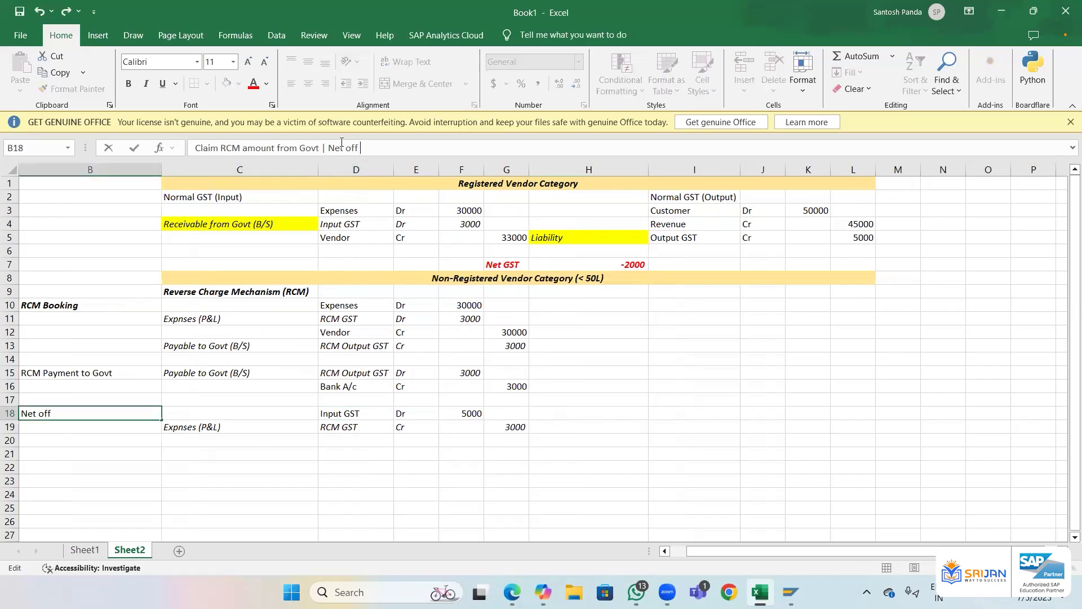
type(" against Outp")
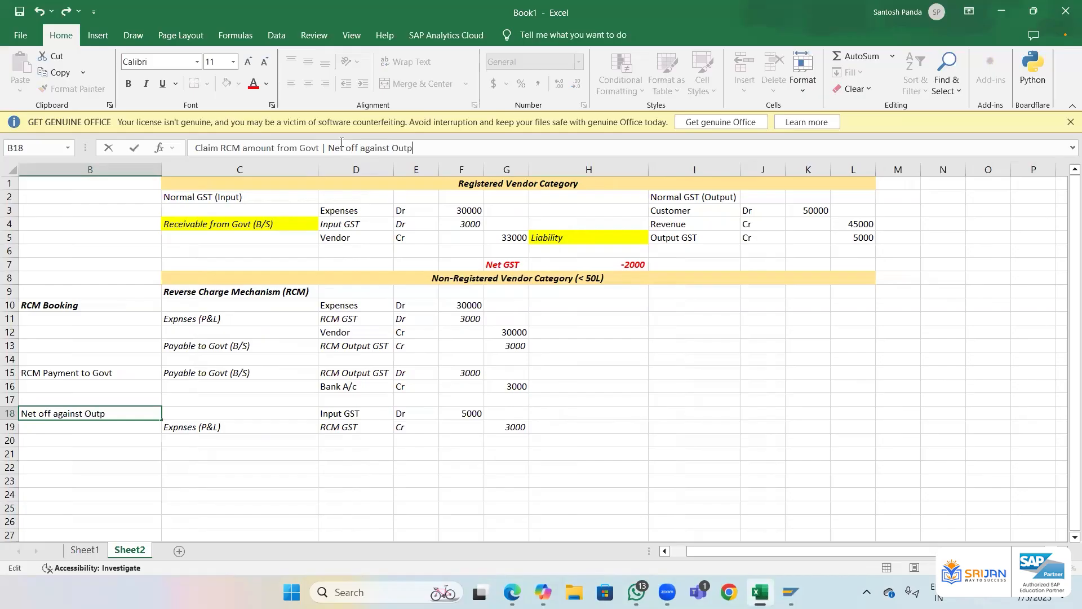
type("ut GST")
key("ctrl+Return")
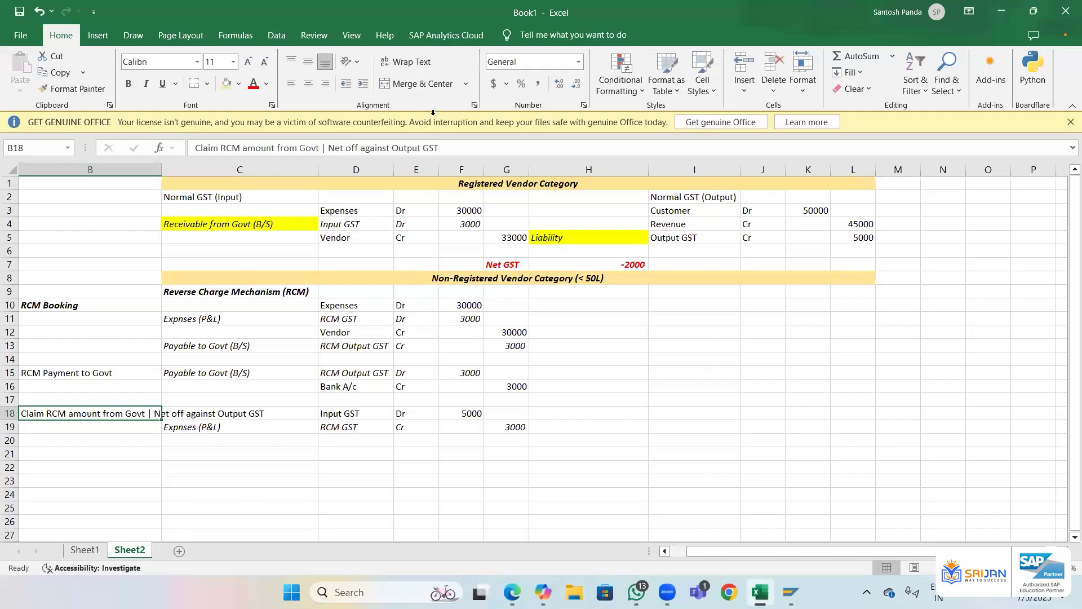
double_click(161, 166)
key("Right")
key("Right")
key("Right")
key("Right")
key("Right")
key("Right")
key("Right")
key("Right")
key("Right")
key("Right")
key("Right")
key("Right")
key("Right")
key("Right")
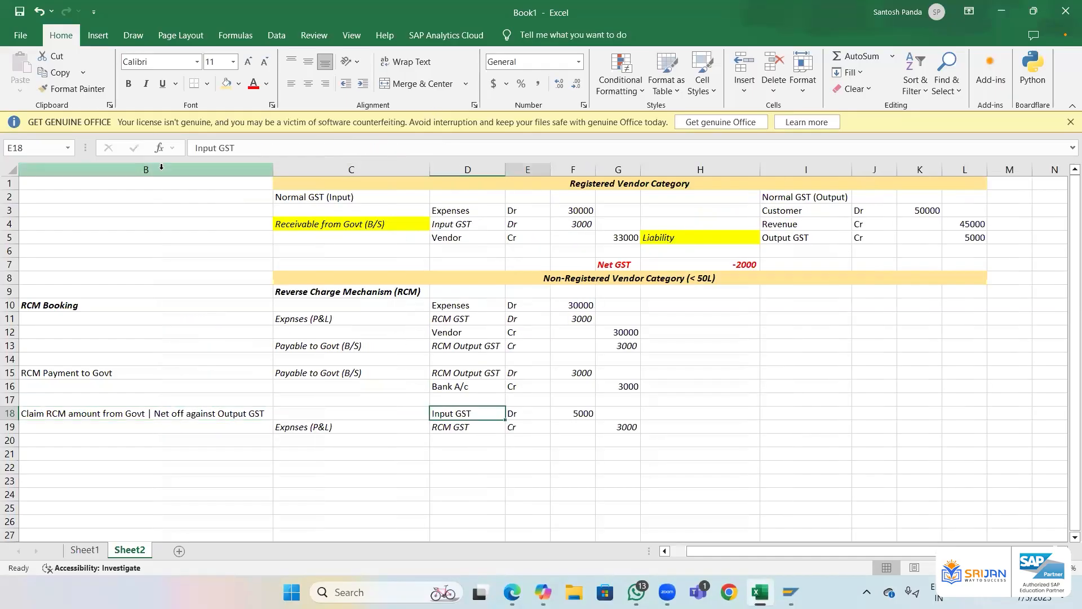
key("Left")
key("Left")
key("Left")
key("Left")
key("Left")
key("Left")
key("Left")
key("Left")
key("Left")
key("Left")
key("Left")
key("Left")
key("Left")
key("Left")
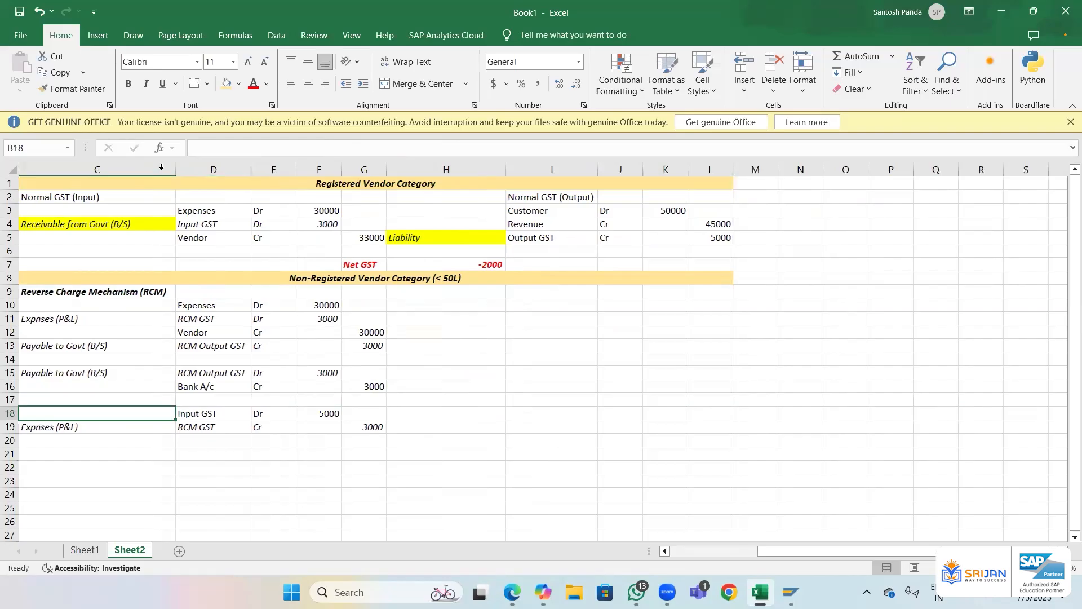
key("Right")
key("Right")
key("Left")
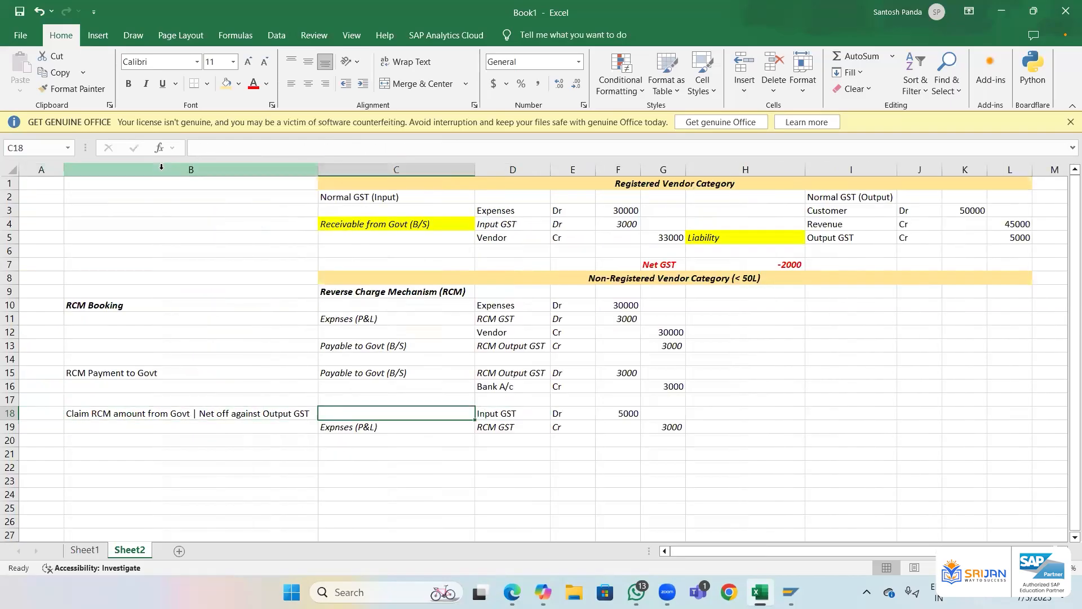
key("Down")
key("Down")
key("Down")
key("Down")
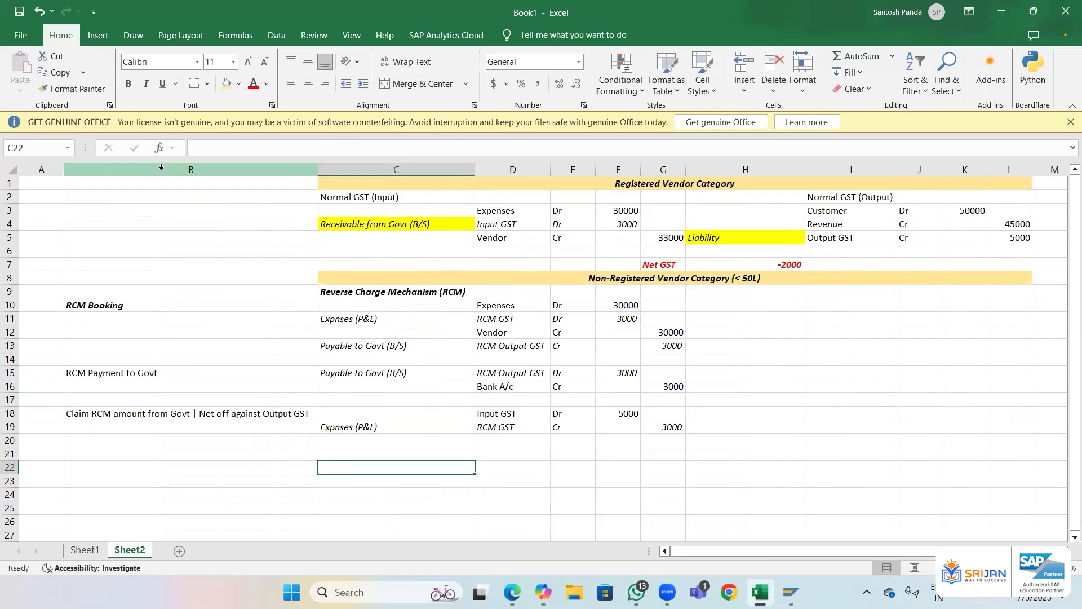
key("Right")
key("Right")
key("Right")
key("Right")
key("Right")
key("Right")
key("Right")
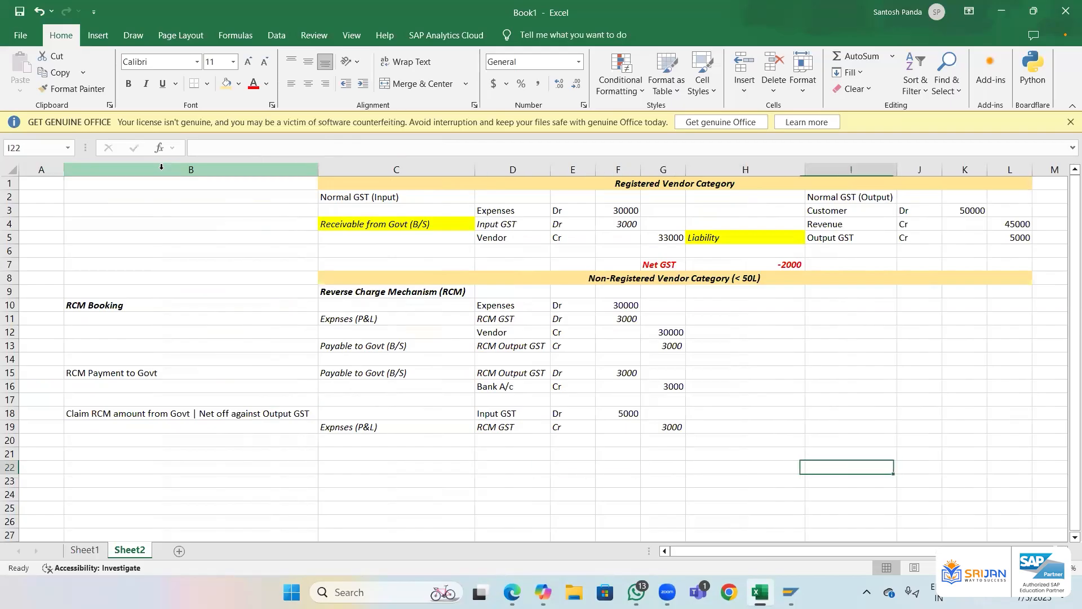
key("Left")
key("Left")
key("Left")
key("Left")
key("Left")
key("Left")
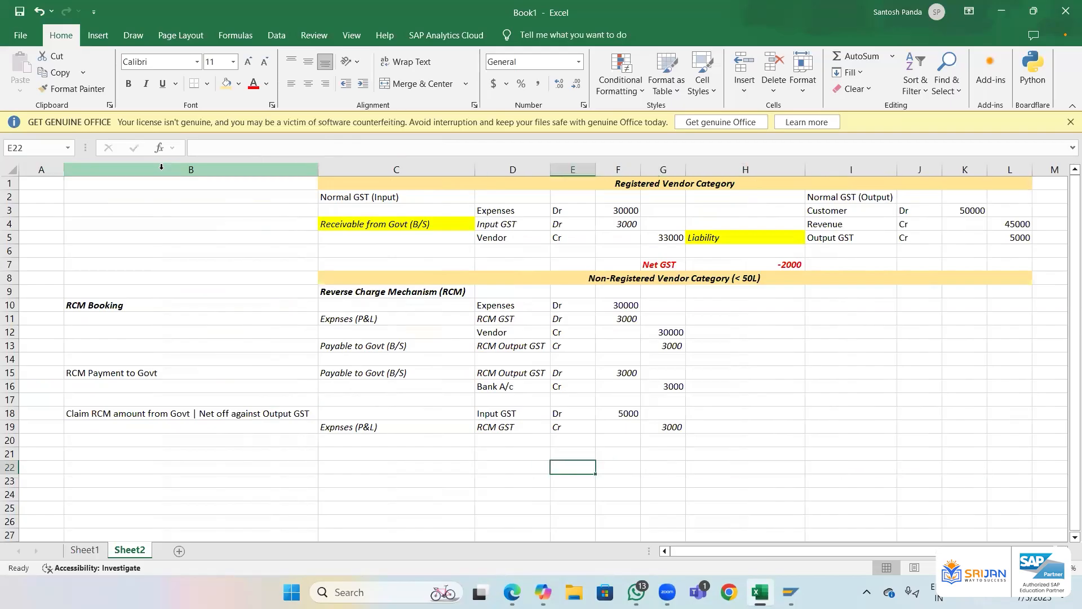
type("Output")
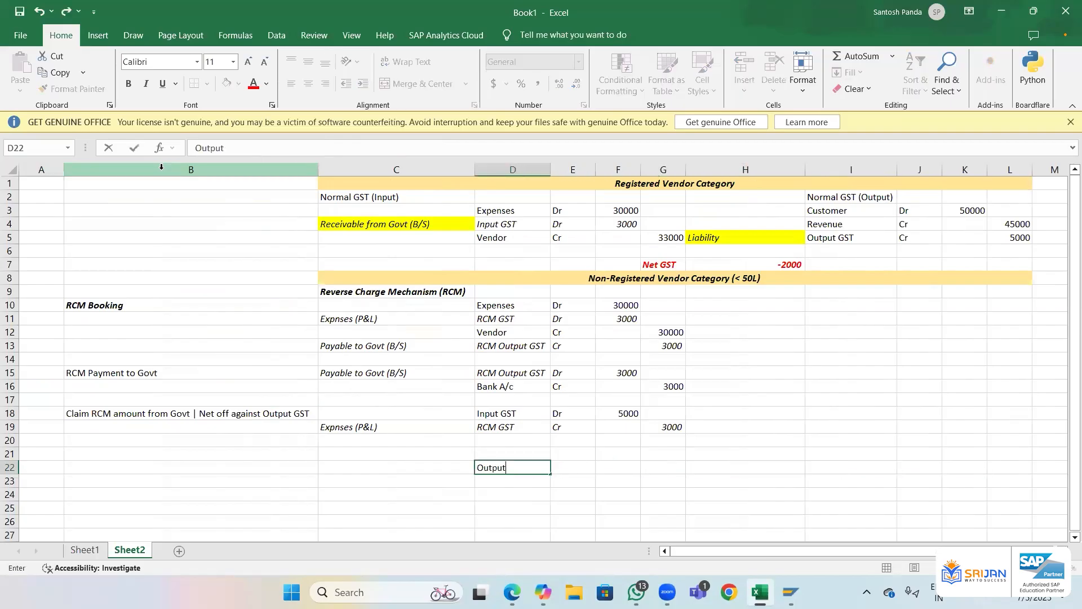
key("Escape")
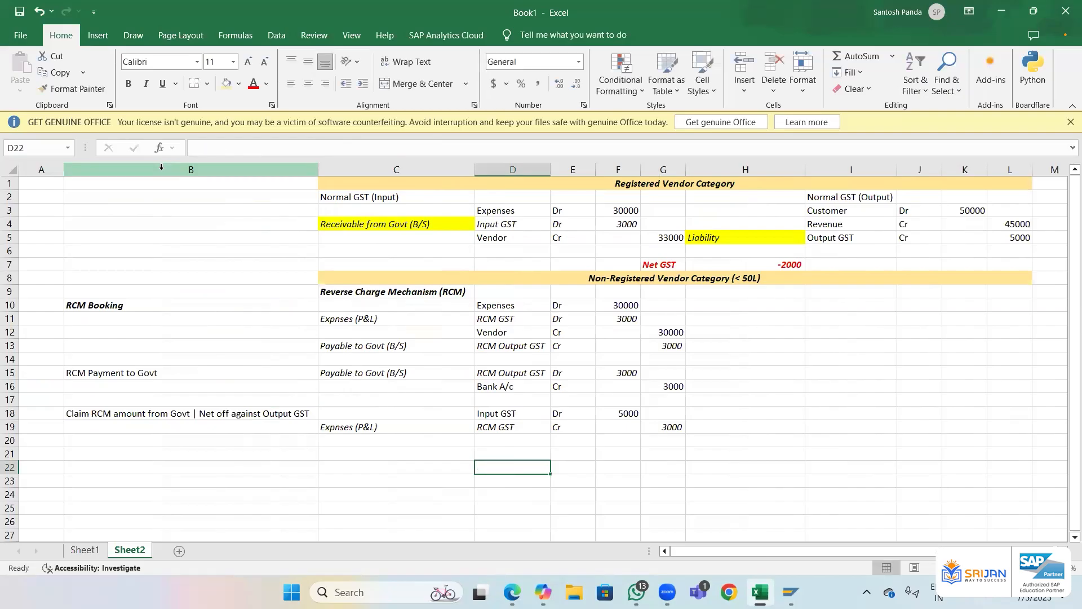
key("Right")
key("Right")
key("Right")
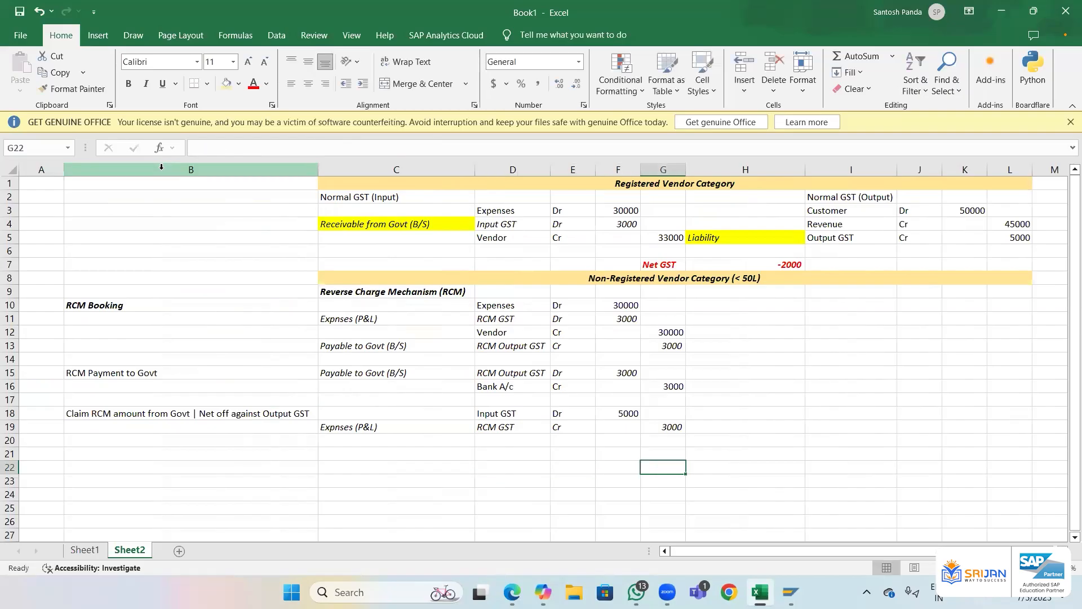
- Change the debit account name in D18 from Input GST to "Output GST"
key("Left")
key("Left")
key("Left")
key("Up")
key("Up")
key("Up")
key("Up")
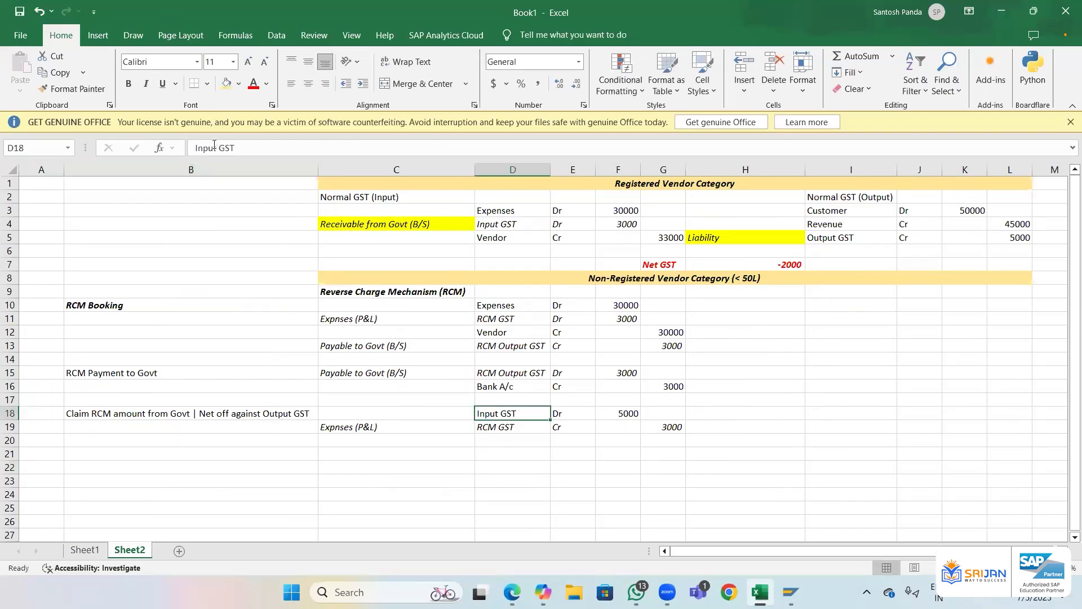
double_click(214, 145)
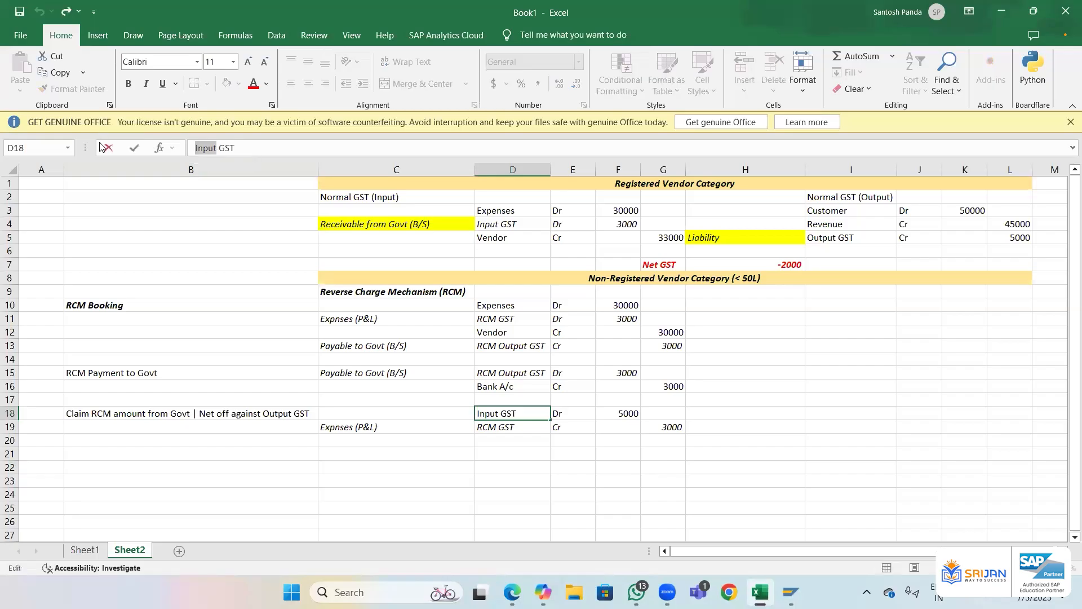
type("Output")
key("Return")
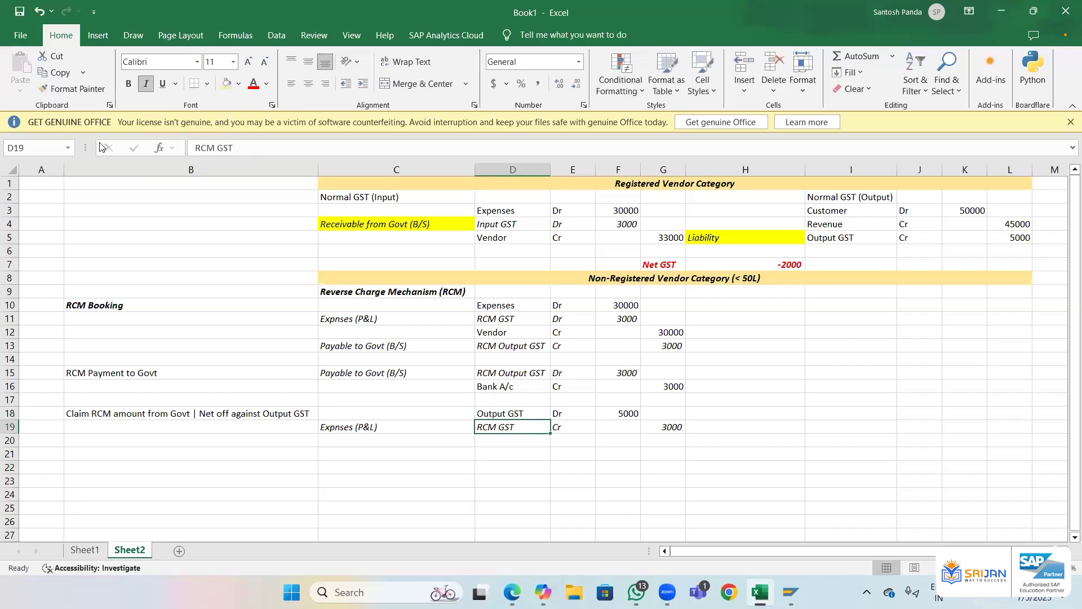
- Check the Output GST and RCM GST net-off lines in rows 18 and 19 against the entries above
key("Up")
key("Right")
key("Right")
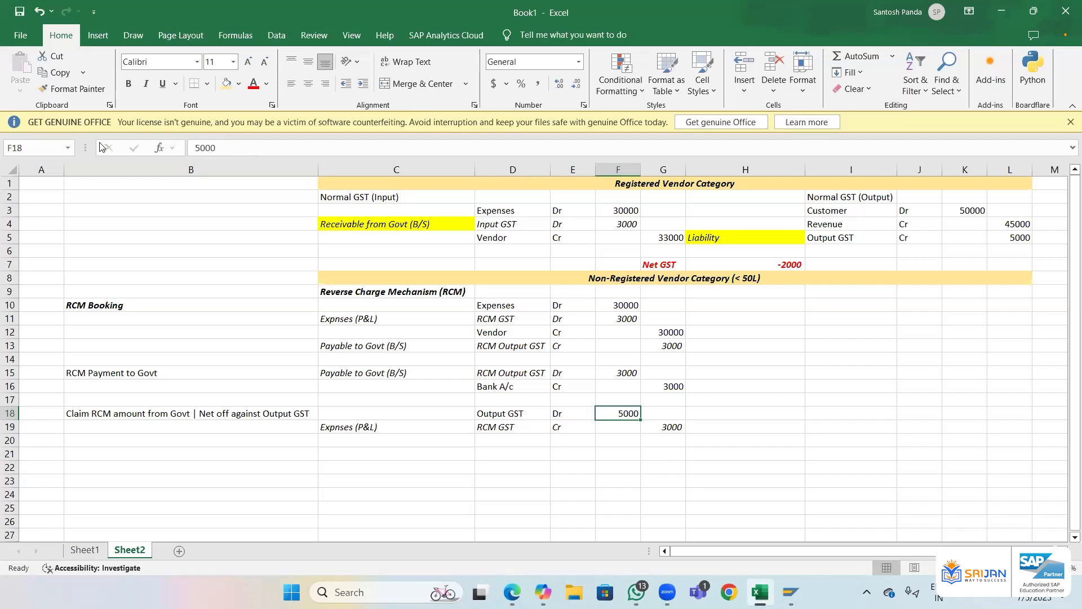
key("Down")
key("Left")
key("Left")
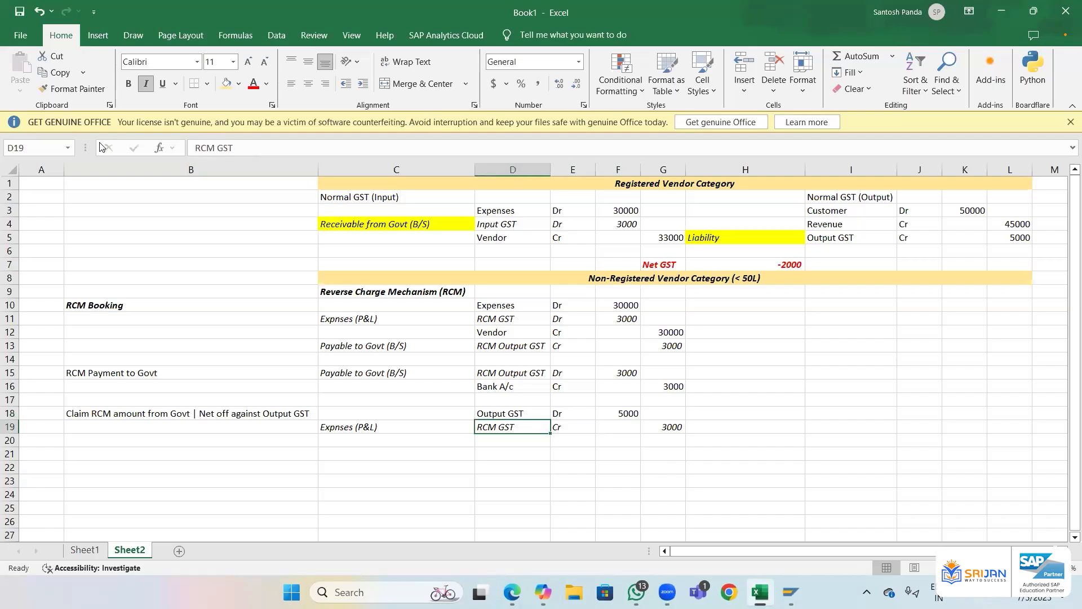
key("Up")
key("Up")
key("Up")
key("Up")
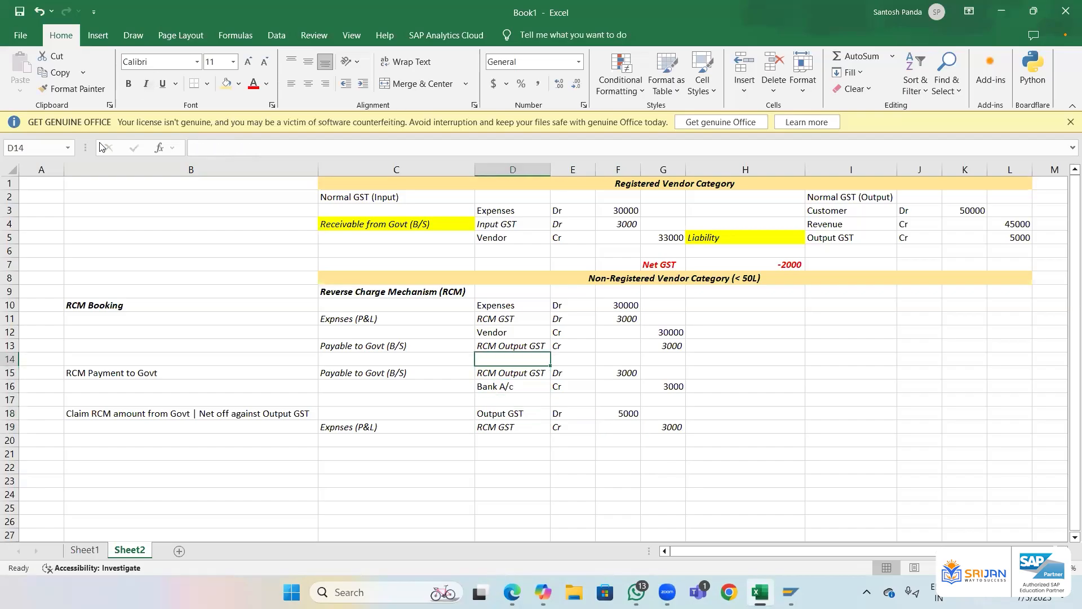
- Add a credit line below the RCM GST line: "Bank", Cr, with 2000 in G20
key("Down")
key("Down")
key("Down")
key("Down")
key("Down")
key("Down")
key("Down")
key("Up")
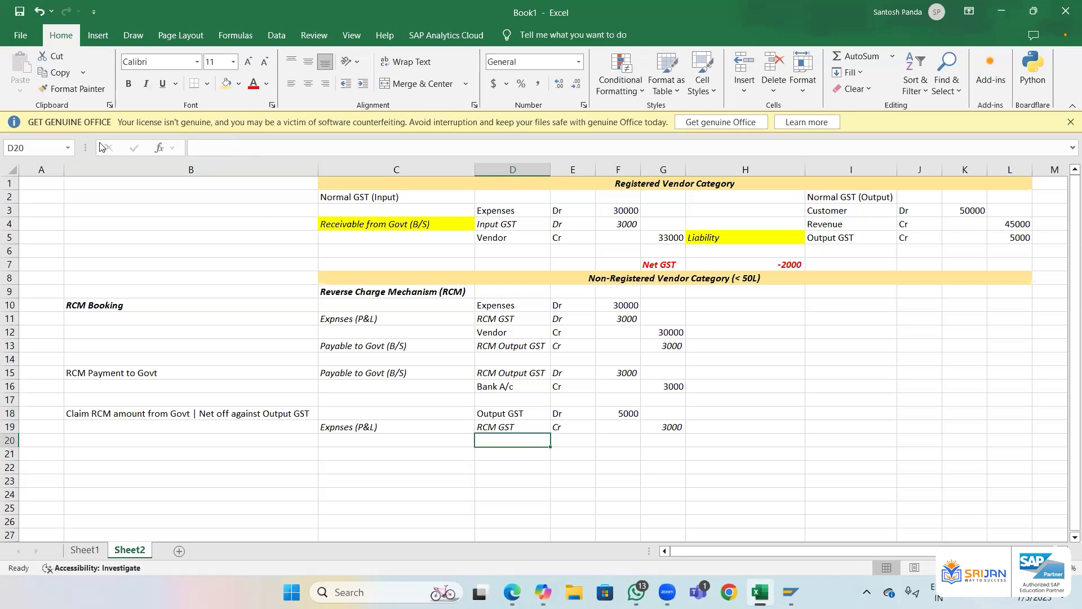
type("Bank")
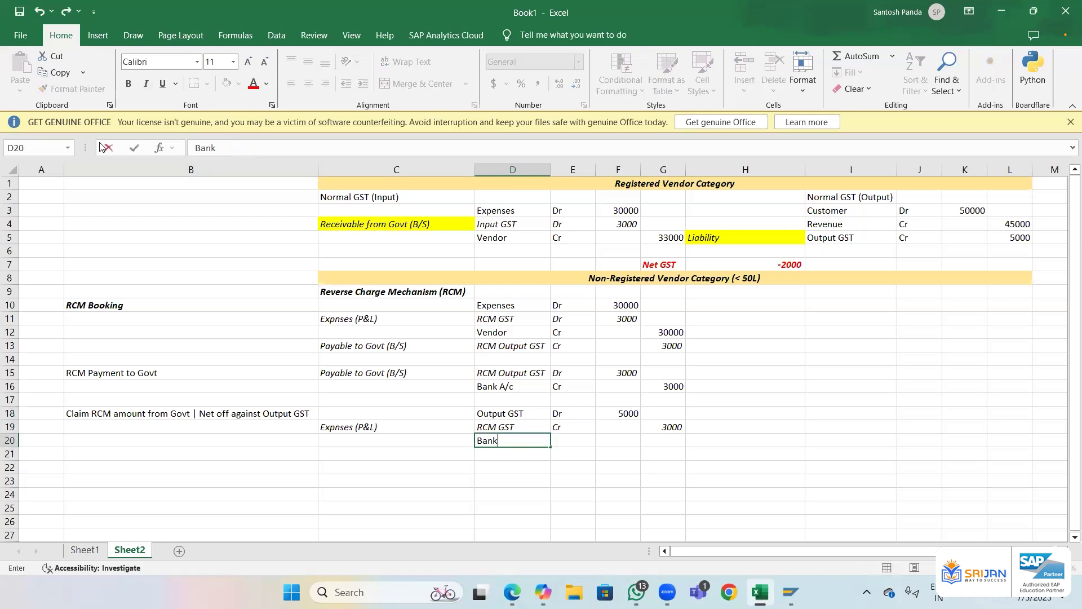
key("Tab")
type("Cr")
key("Tab")
key("Tab")
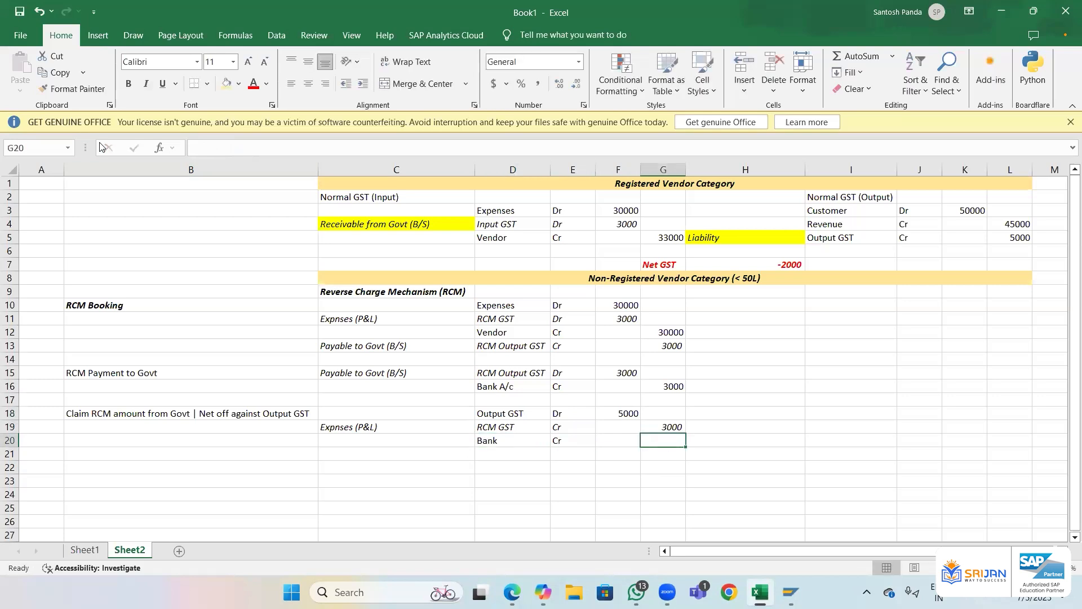
type("2000")
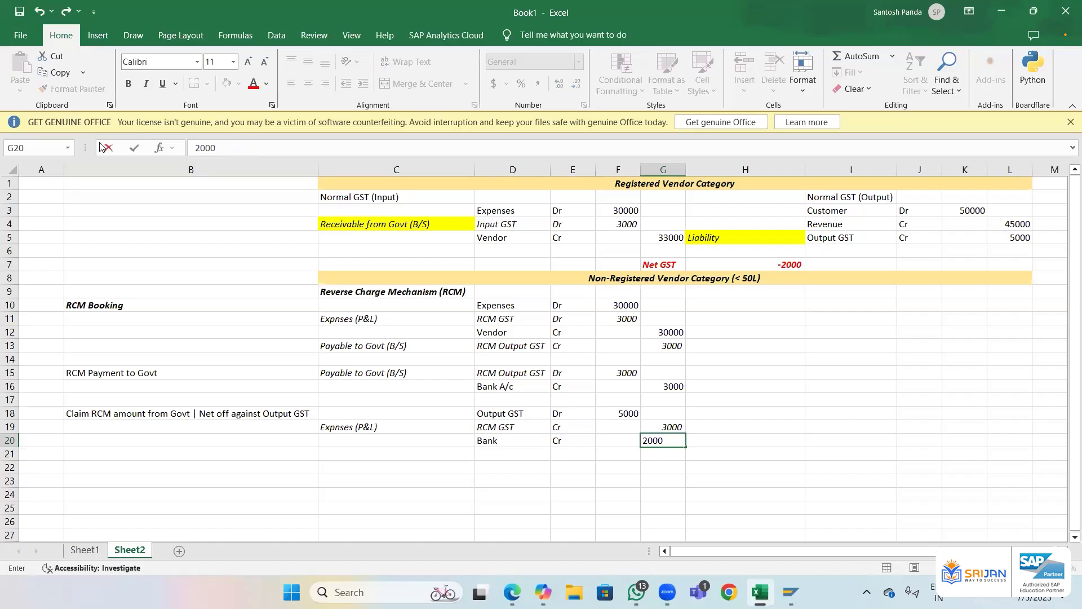
key("Return")
- Review the RCM payment entry in rows 15 and 16 and the RCM booking lines above it
key("Up")
key("Up")
key("Up")
key("Up")
key("Up")
key("Up")
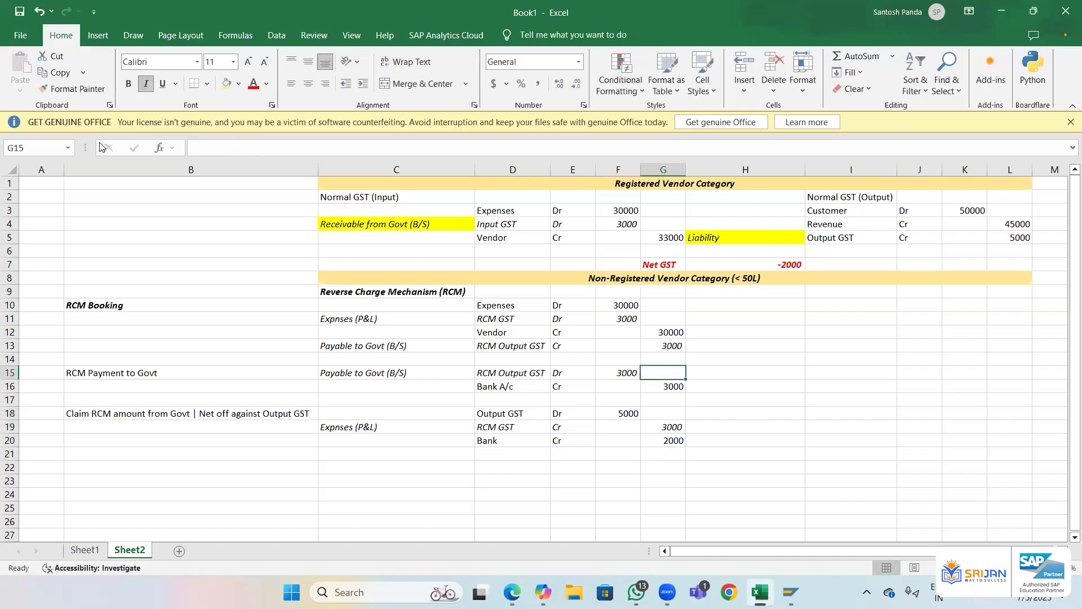
key("Left")
key("Left")
key("Left")
key("Left")
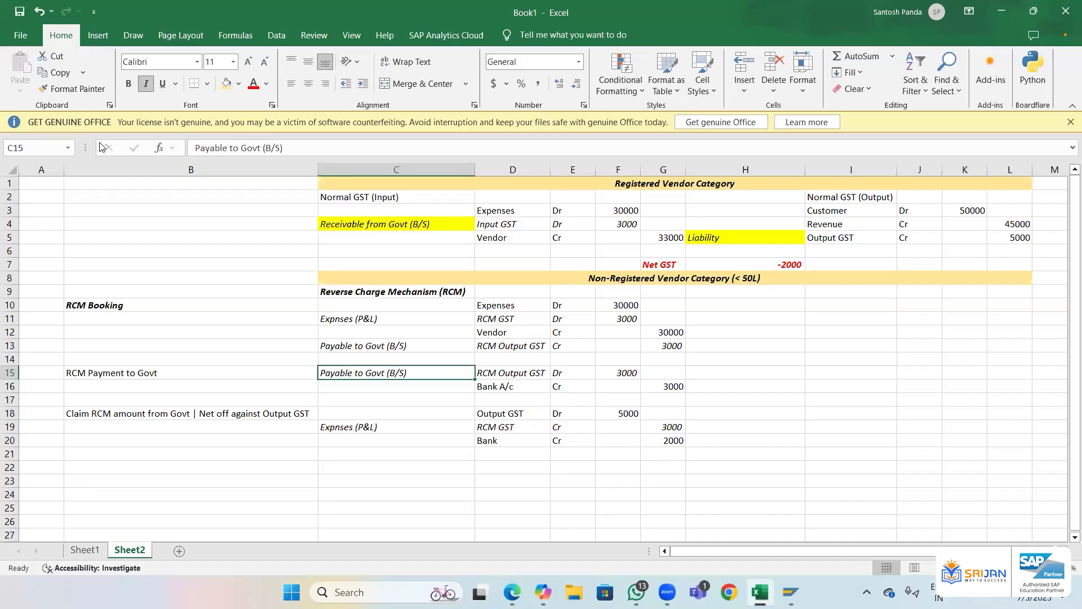
key("Right")
key("Down")
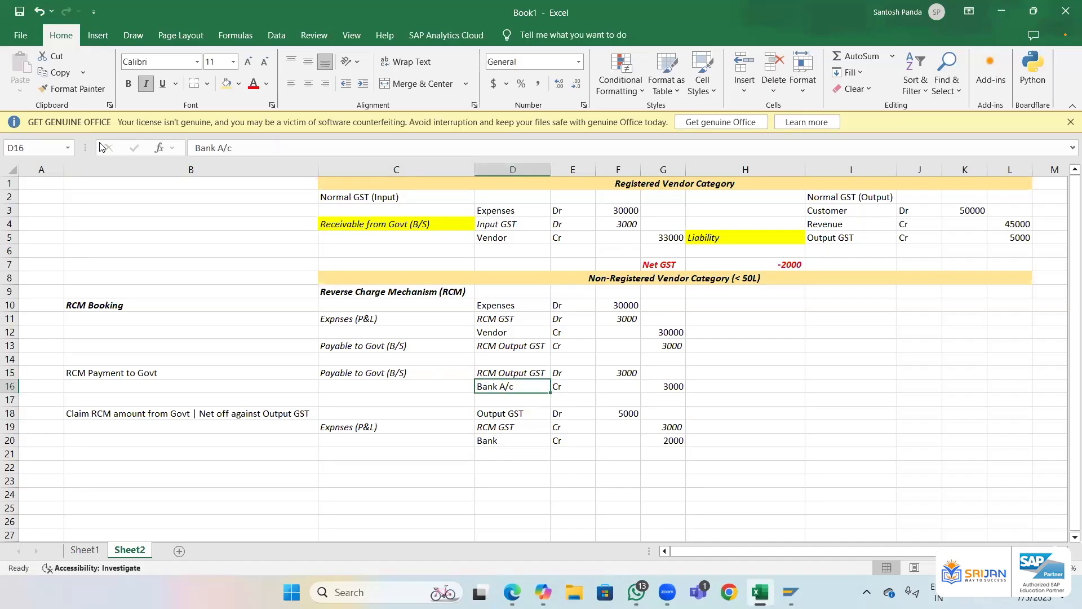
key("Down")
key("Up")
key("Up")
key("Up")
key("Up")
key("Up")
- Clear the Bank credit line in row 20, including its amount, Cr marker and account name
key("Down")
key("Down")
key("Down")
key("Down")
key("Down")
key("Down")
key("Down")
key("Down")
key("Right")
key("Right")
key("Right")
key("Delete")
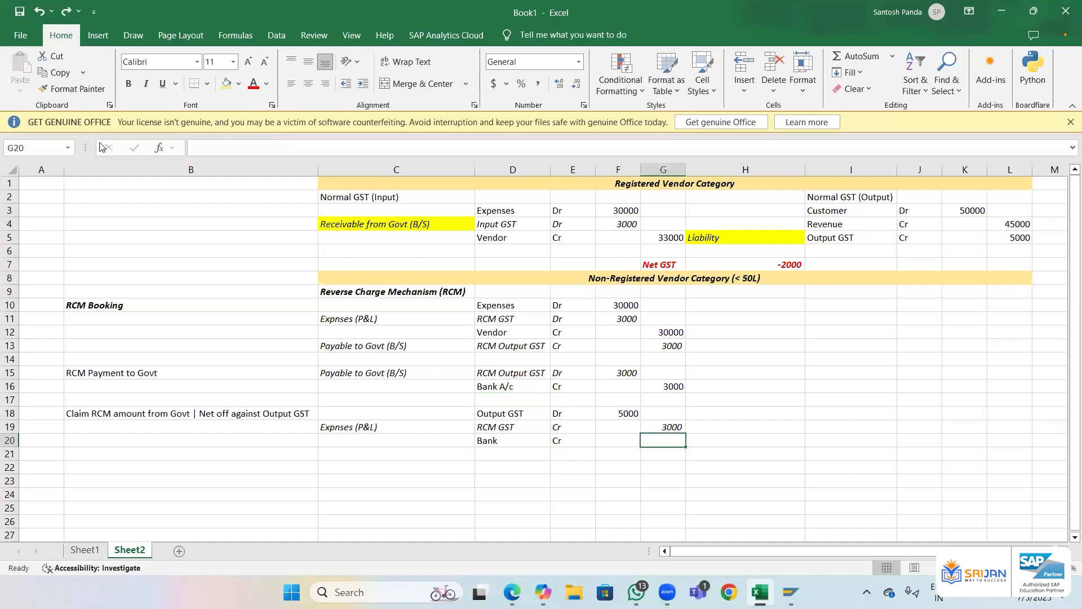
key("Left")
key("Left")
key("Delete")
key("Left")
key("Delete")
- Undo the recent edits back to before the net-off wording, Output GST name, wider column B and Bank line were added
key("ctrl+z")
key("ctrl+z")
key("ctrl+z")
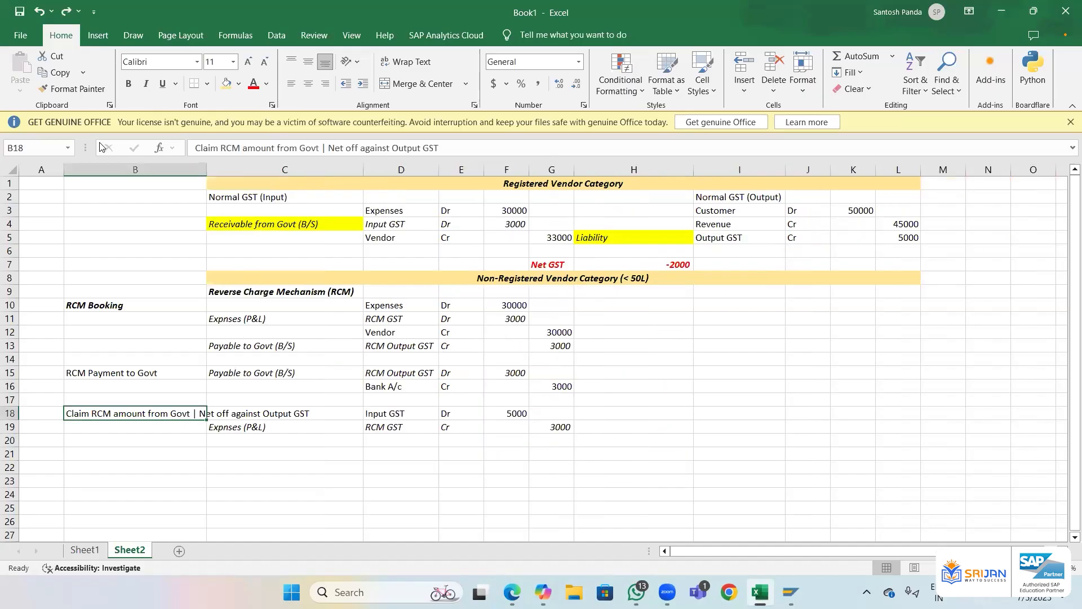
key("ctrl+z")
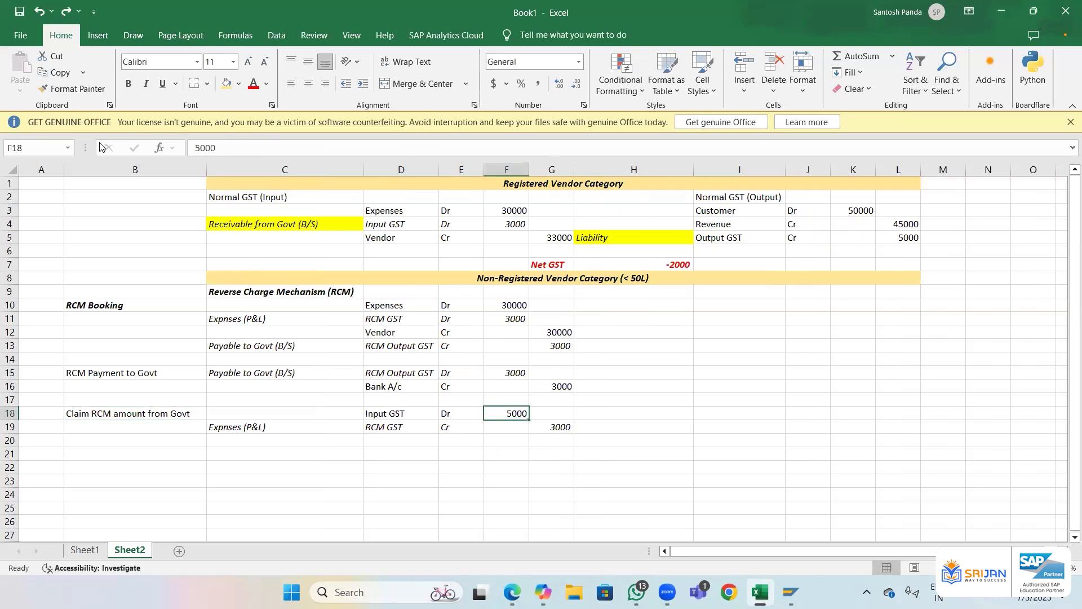
- Re-enter 5000 as the Input GST debit amount in F18
key("Delete")
key("ctrl+z")
type("5000")
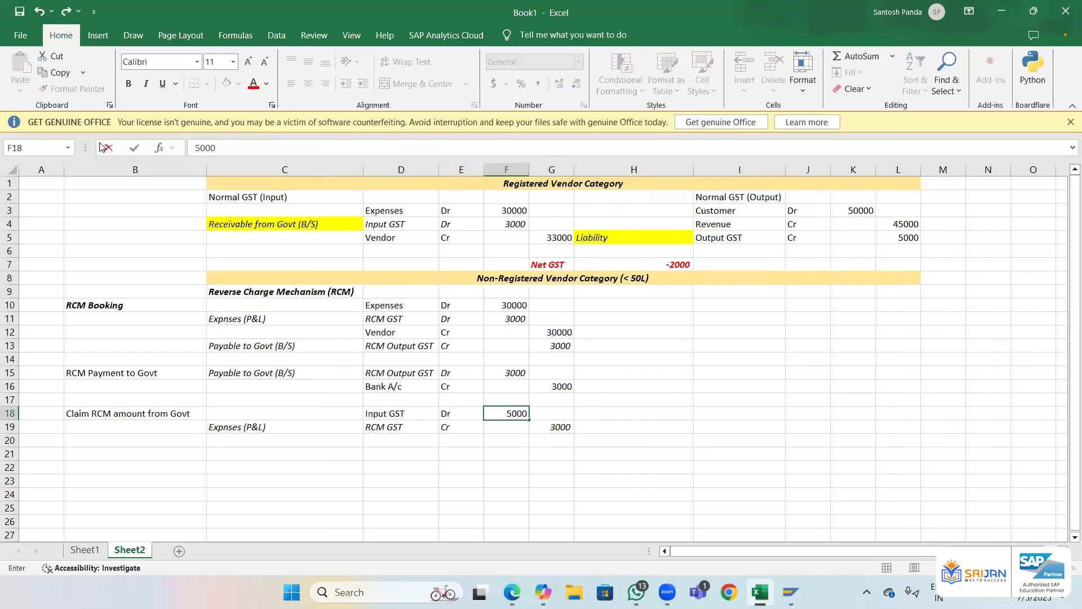
key("Return")
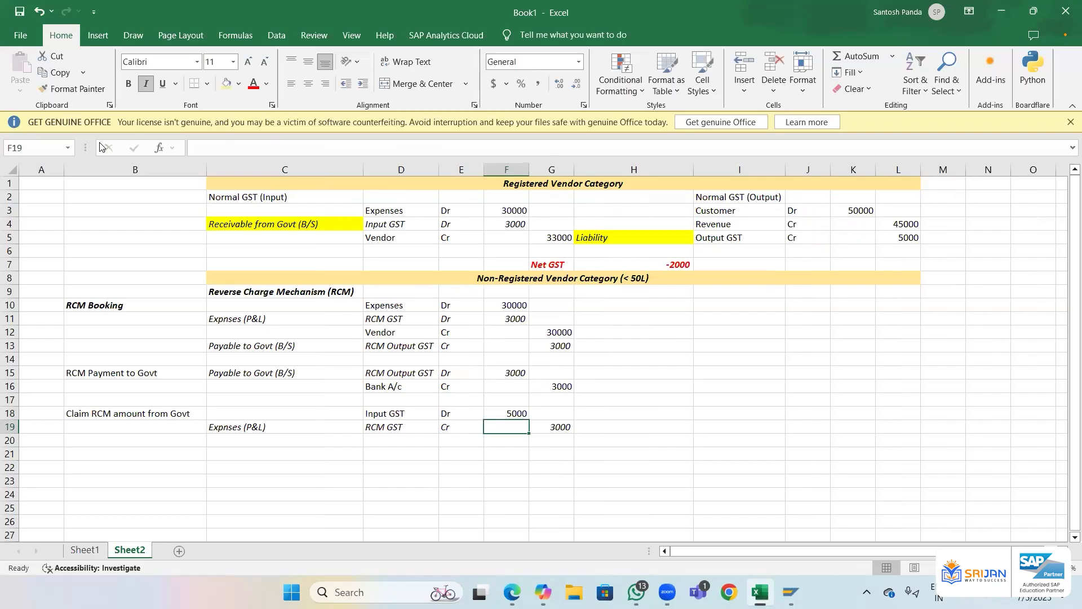
key("Down")
key("Down")
key("Down")
key("Left")
key("Left")
key("Left")
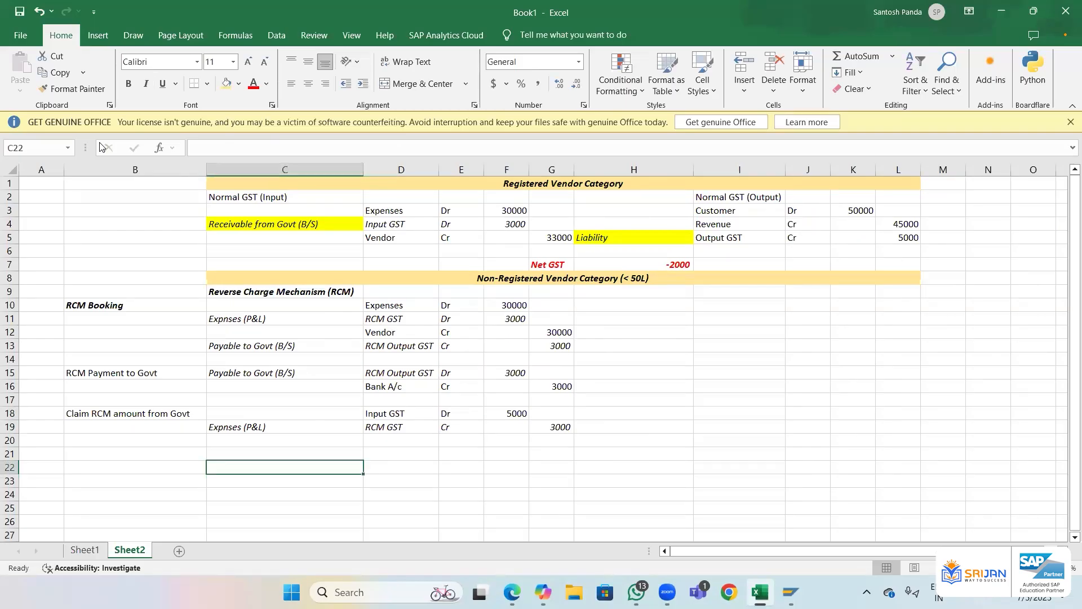
key("Right")
key("Up")
key("Up")
key("Up")
key("Up")
key("Up")
key("Up")
key("Up")
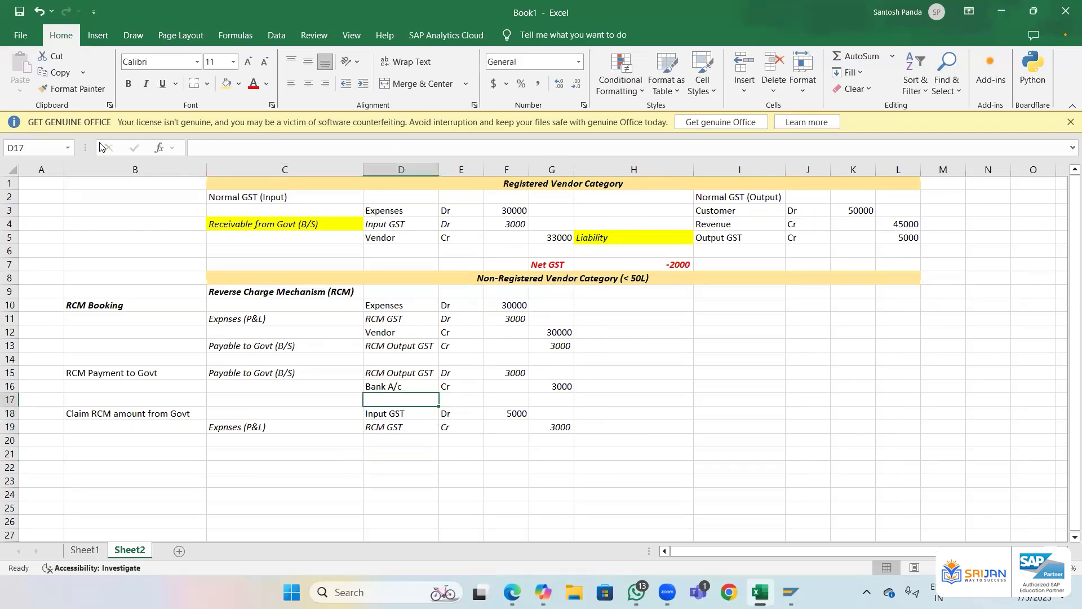
key("shift+Right")
key("shift+Right")
key("Left")
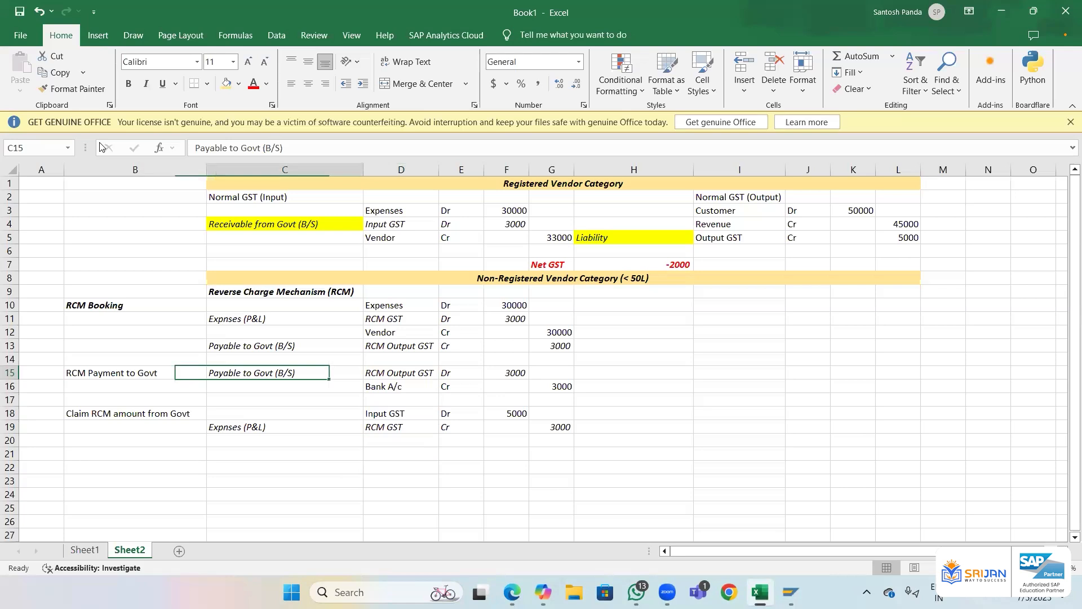
key("shift+Right")
key("shift+Right")
key("shift+Right")
key("ctrl+c")
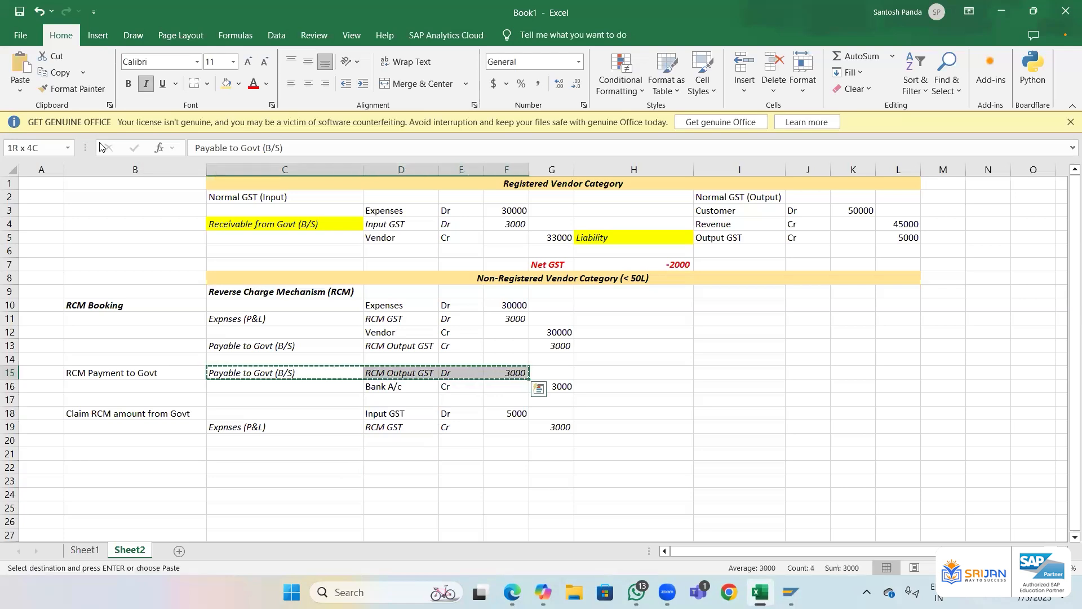
key("Escape")
key("Down")
key("Down")
key("Down")
key("Right")
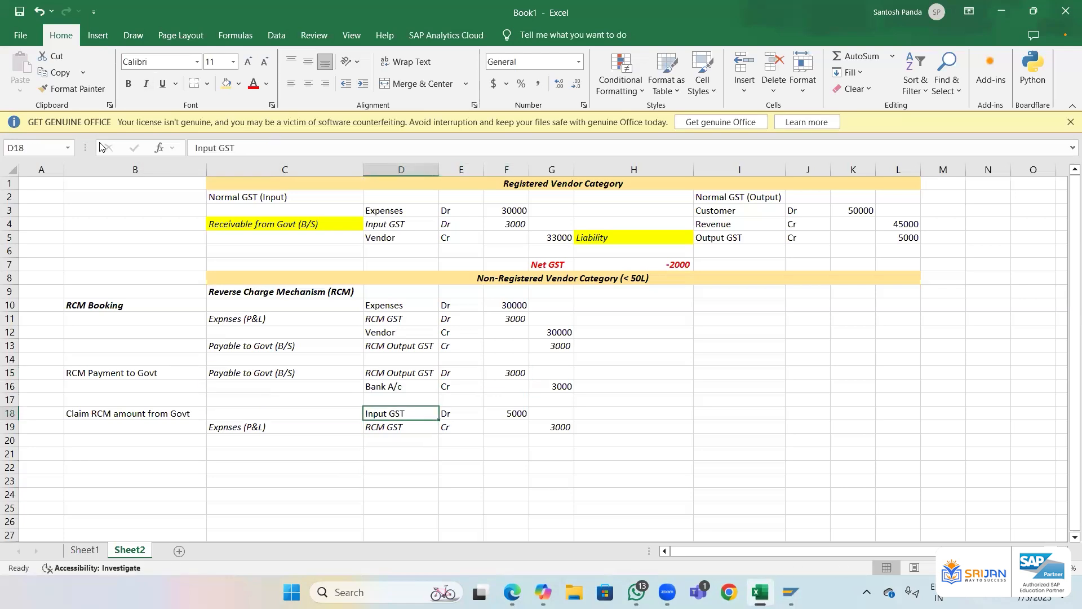
- Copy the RCM Output GST payment line in C15:F15 to row 24, starting in column C
key("Up")
key("Up")
key("Up")
key("Left")
key("shift+Right")
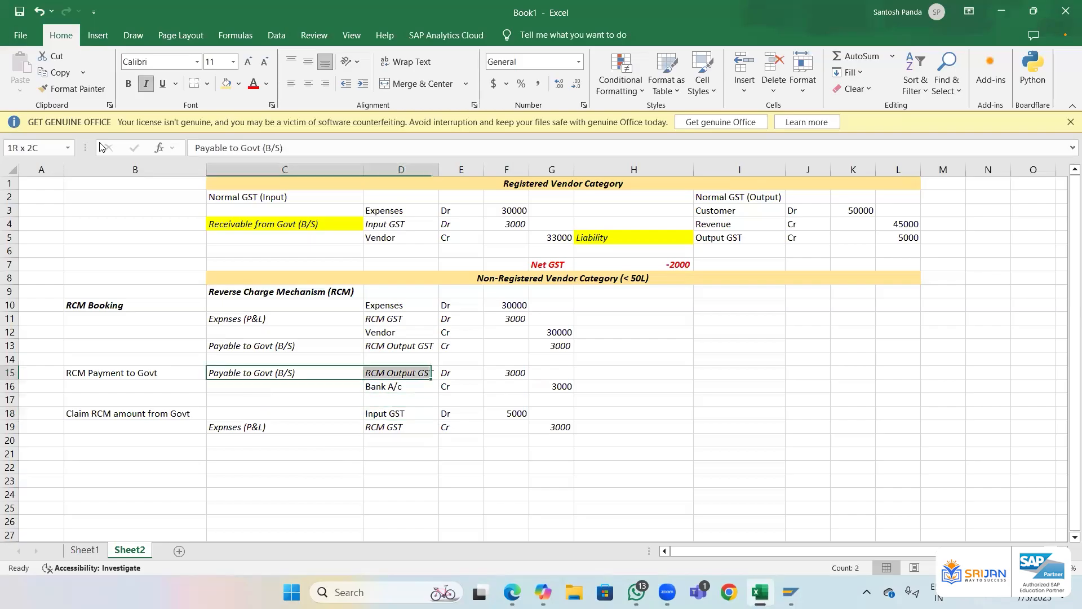
key("shift+Right")
key("shift+Right")
key("ctrl+c")
key("Down")
key("Down")
key("Down")
key("Down")
key("Down")
key("Down")
key("Down")
key("Down")
key("Down")
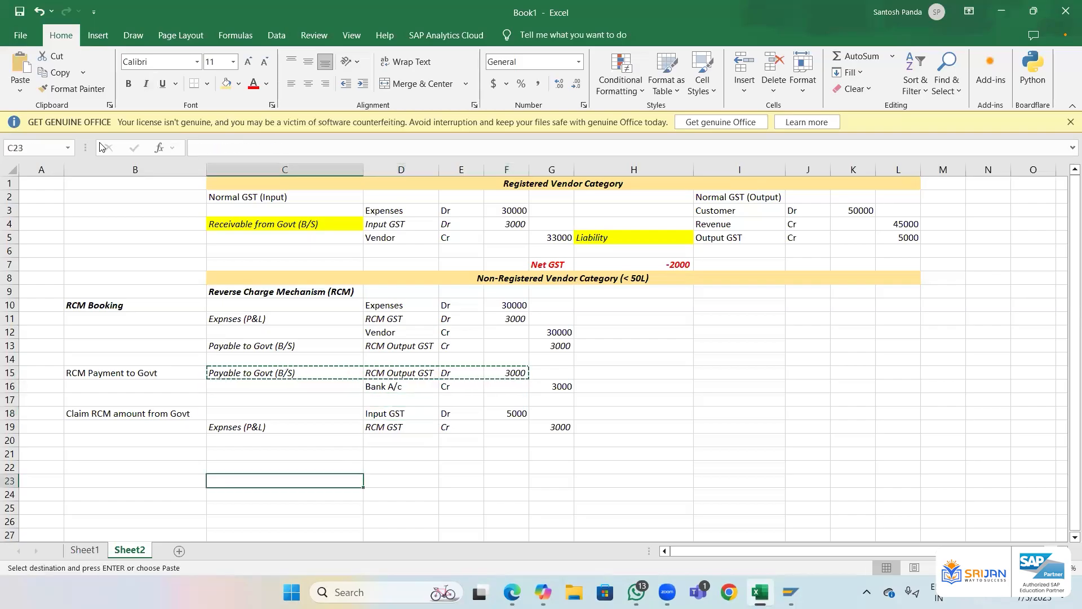
key("ctrl+v")
- Change the marker of the copied RCM Output GST line in E24 to Cr
key("Right")
key("Right")
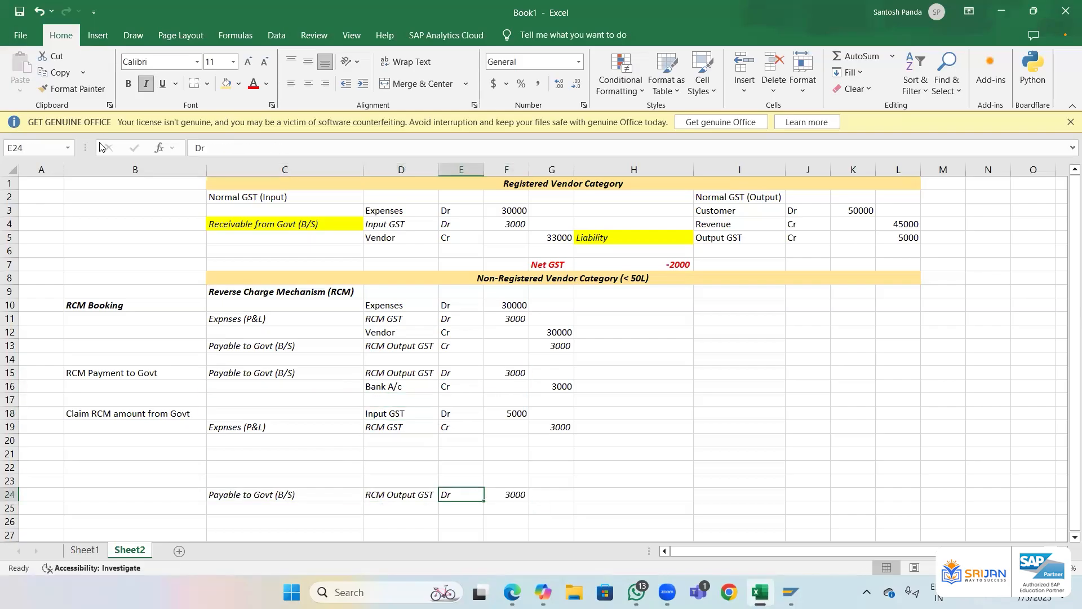
type("Cr")
key("Right")
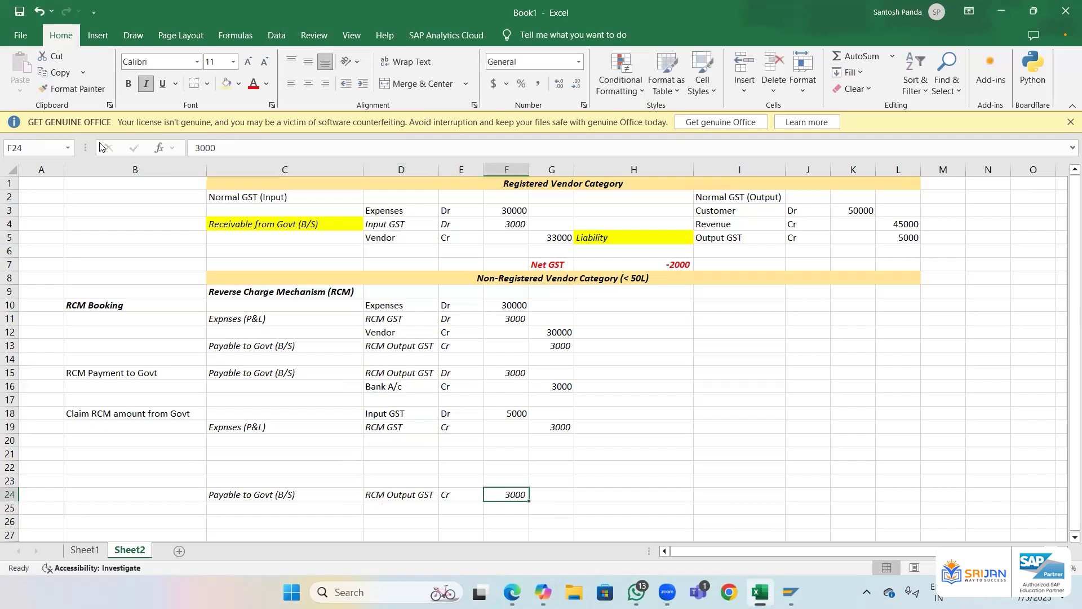
- Copy the Input GST debit line in D18:F18 to row 23, directly above the copied RCM Output GST line
key("Left")
key("Up")
key("Up")
key("Up")
key("Up")
key("Up")
key("Up")
key("Up")
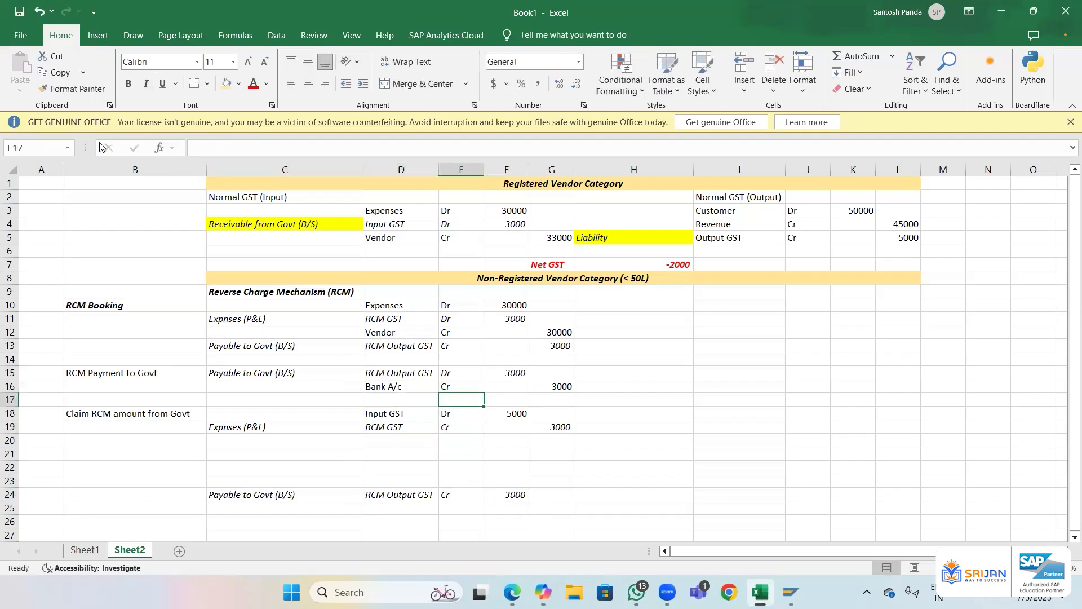
key("Down")
key("Left")
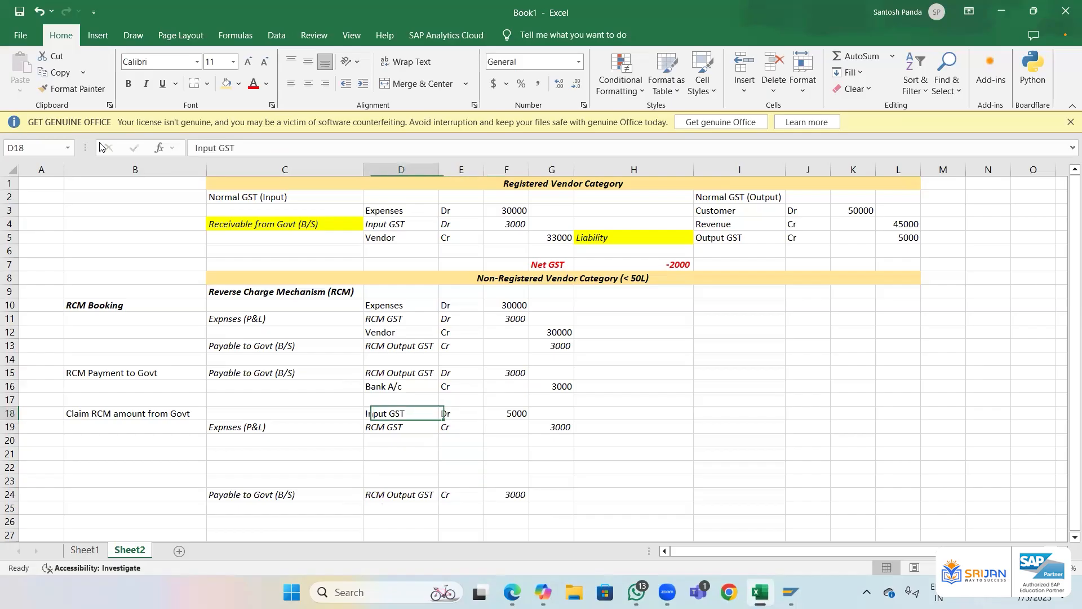
key("shift+Right")
key("shift+Right")
key("ctrl+c")
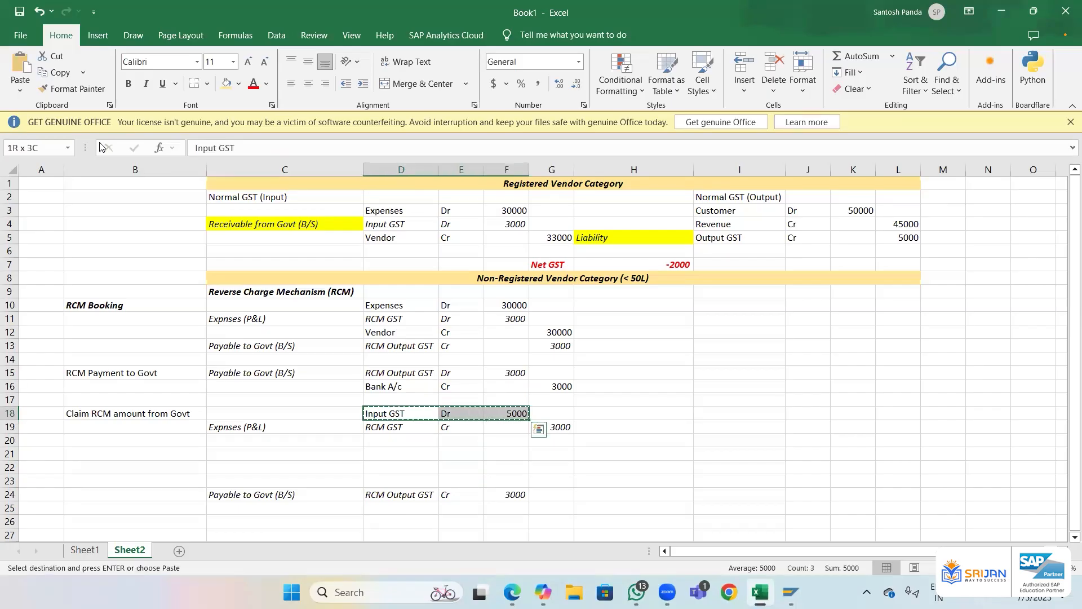
key("Down")
key("Down")
key("Down")
key("Down")
key("Down")
key("Return")
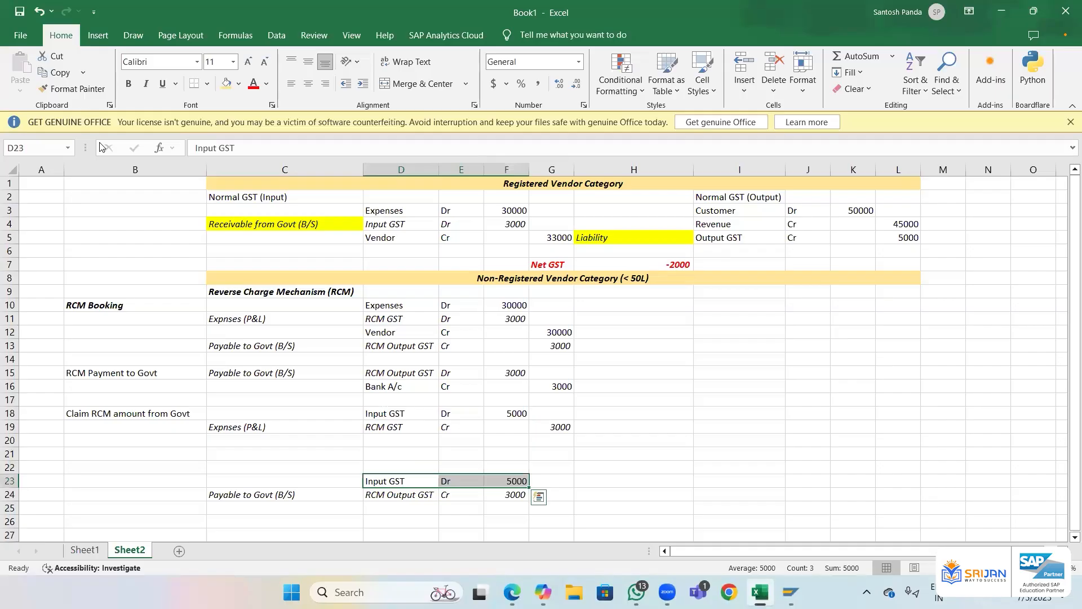
- Add a Bank line in row 25 with marker Cr and amount 2000 in column F
key("Down")
key("Down")
type("Bank")
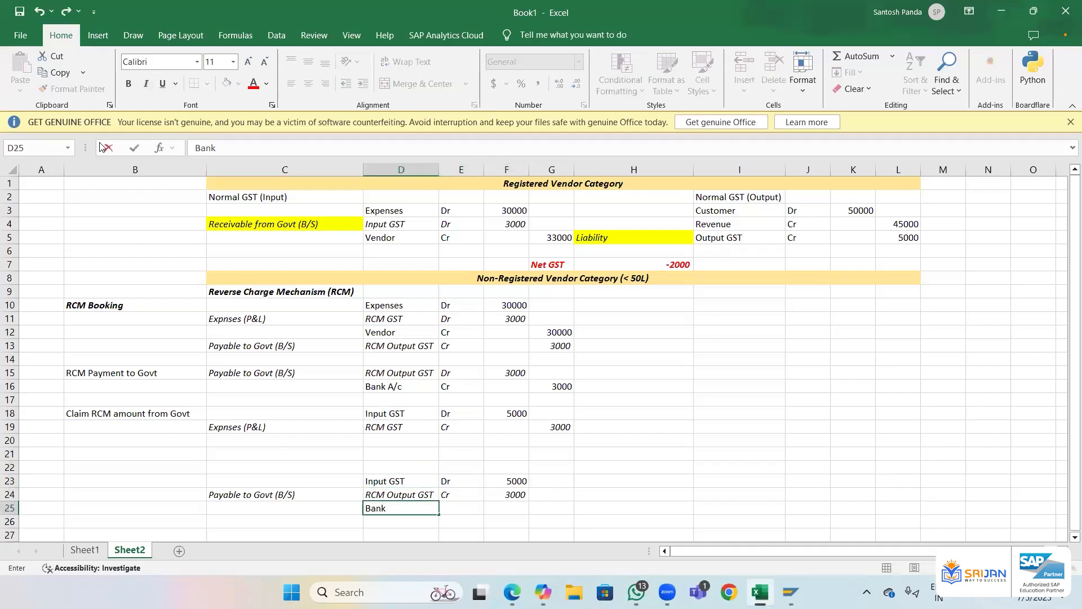
key("Tab")
type("Cr")
key("Tab")
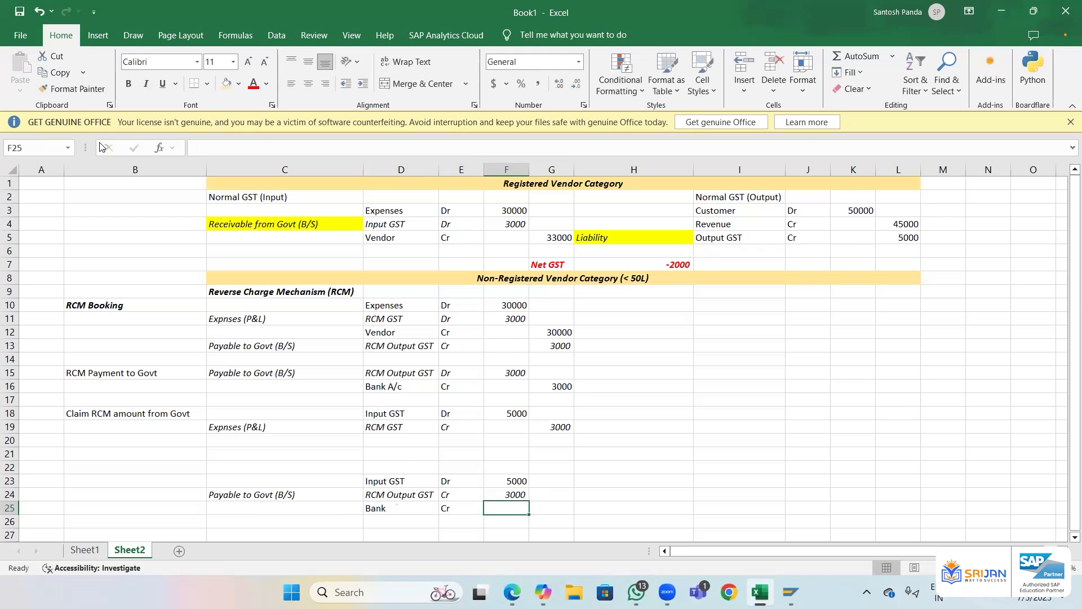
type("2000")
key("Return")
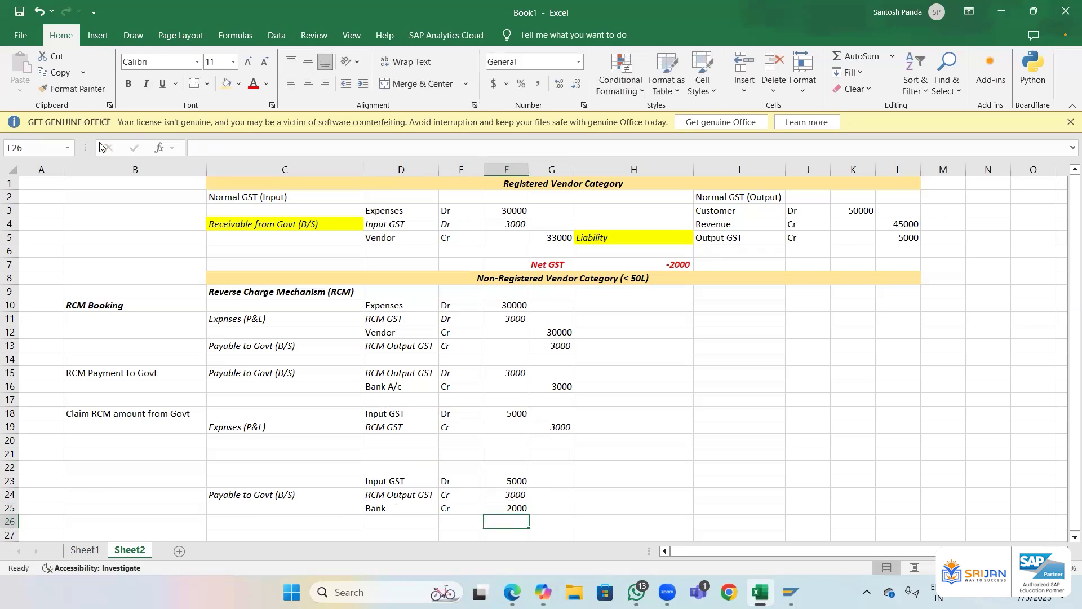
- Move the two credit amounts from F24:F25 into G24:G25
key("Up")
key("Up")
key("ctrl+x")
key("Right")
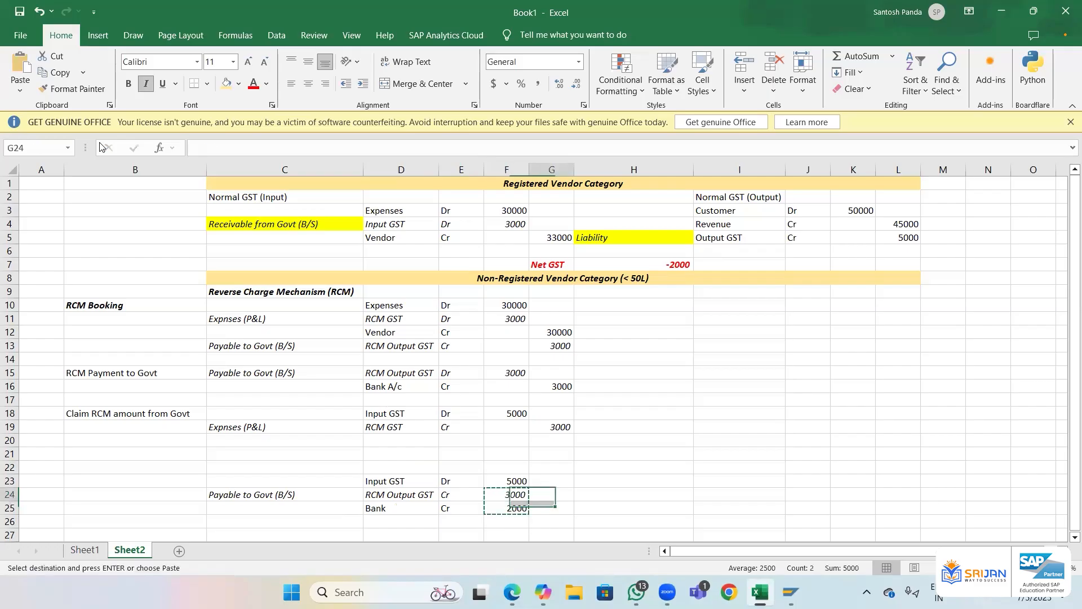
key("Return")
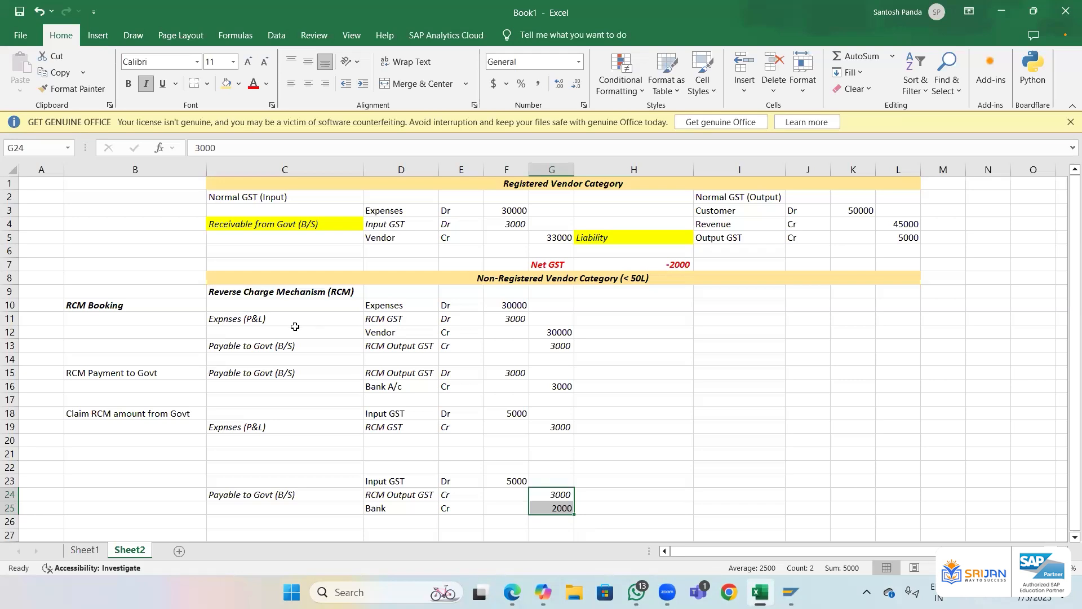
- Make the RCM Payment to Govt label in B15 and the Claim RCM amount from Govt label in B18 bold and italic
left_click(96, 371)
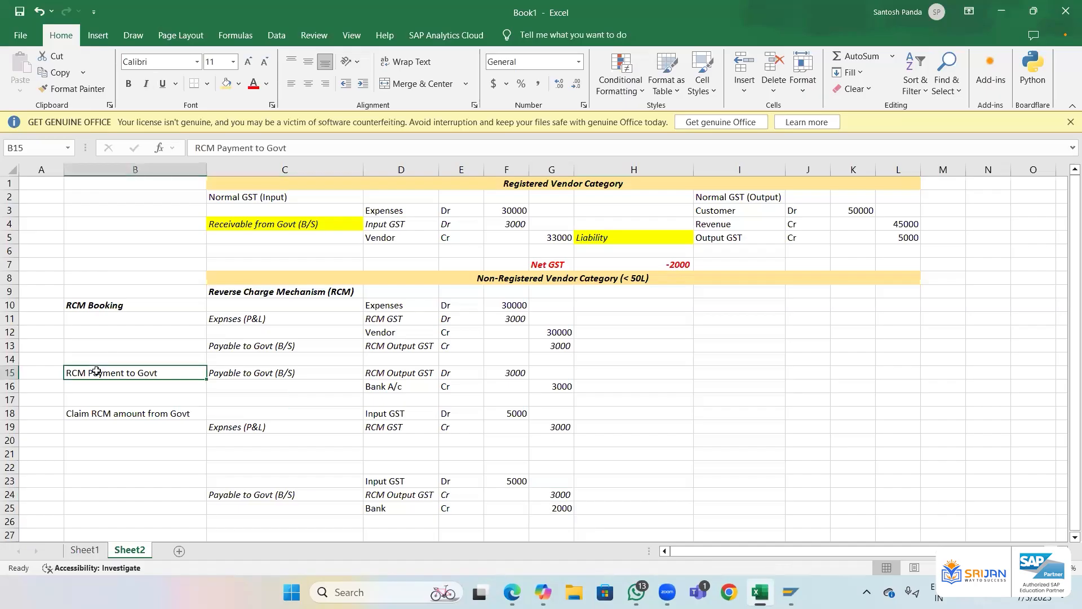
key("ctrl+b")
key("ctrl+i")
key("Left")
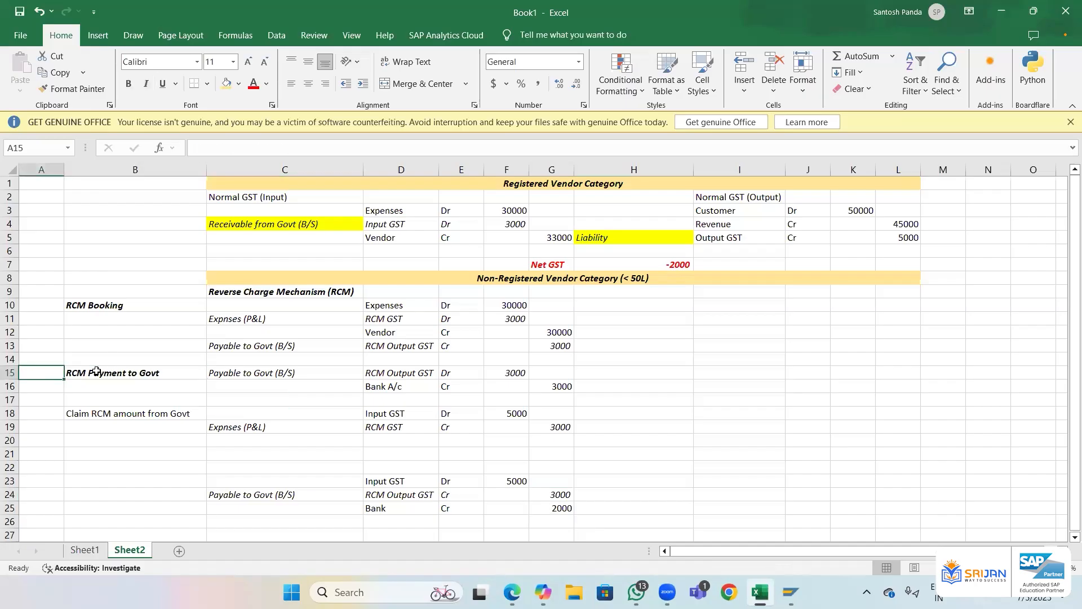
key("Right")
key("Down")
key("Down")
key("Down")
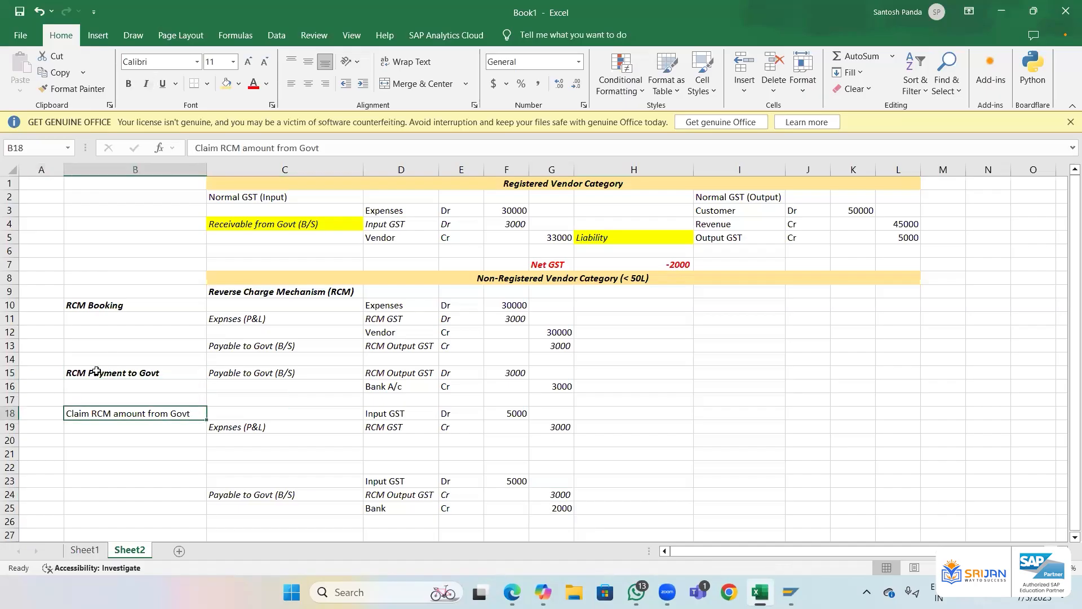
key("ctrl+b")
key("ctrl+i")
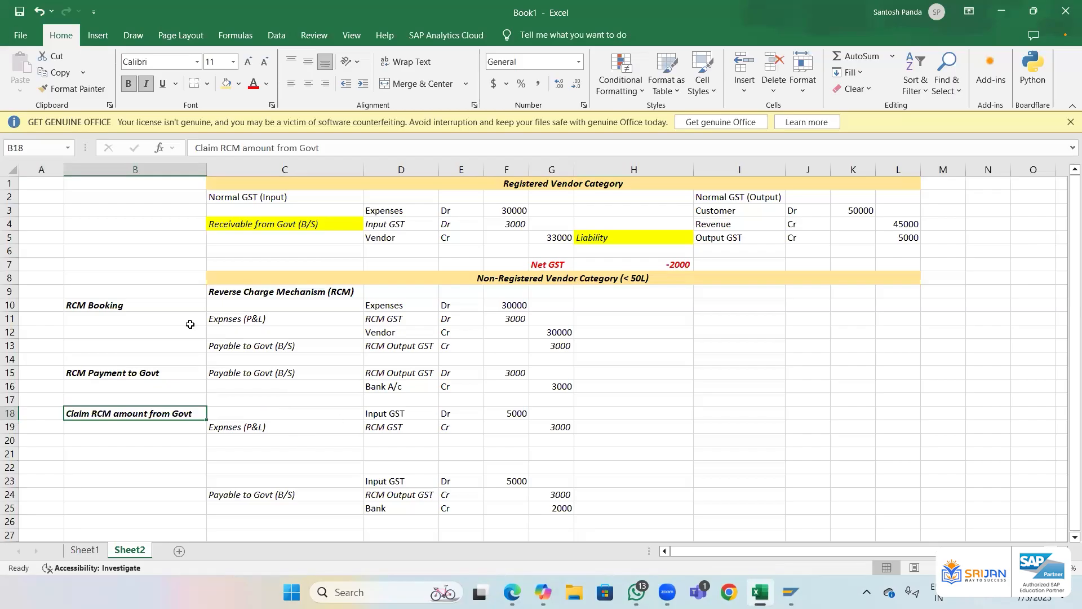
- Review the RCM Booking lines in rows 10 to 13 and the RCM Payment to Govt label
left_click(122, 305)
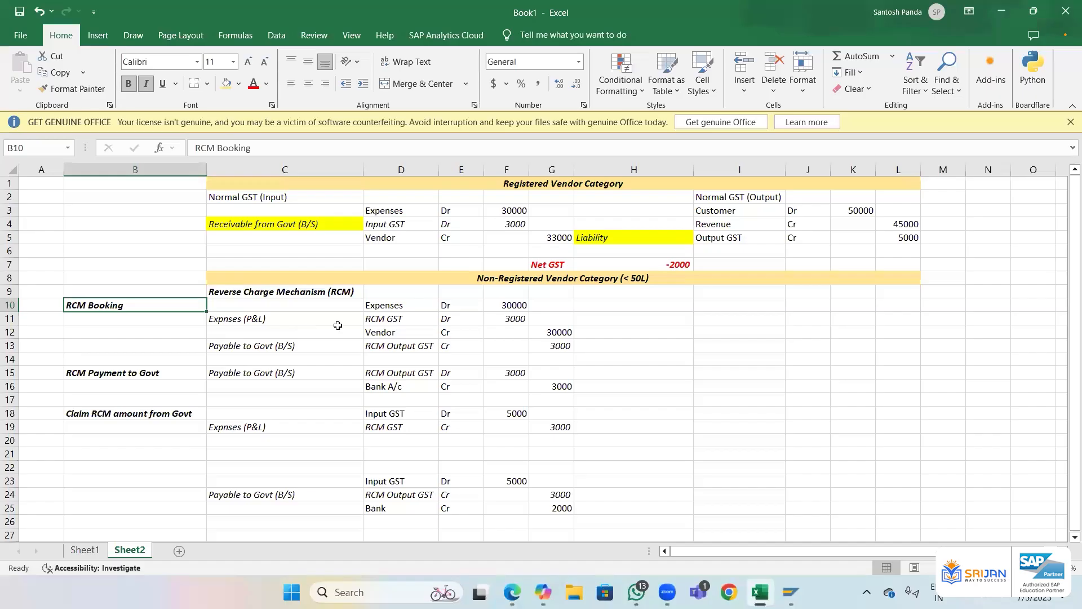
left_click_drag(329, 314, 454, 307)
left_click_drag(347, 350, 434, 344)
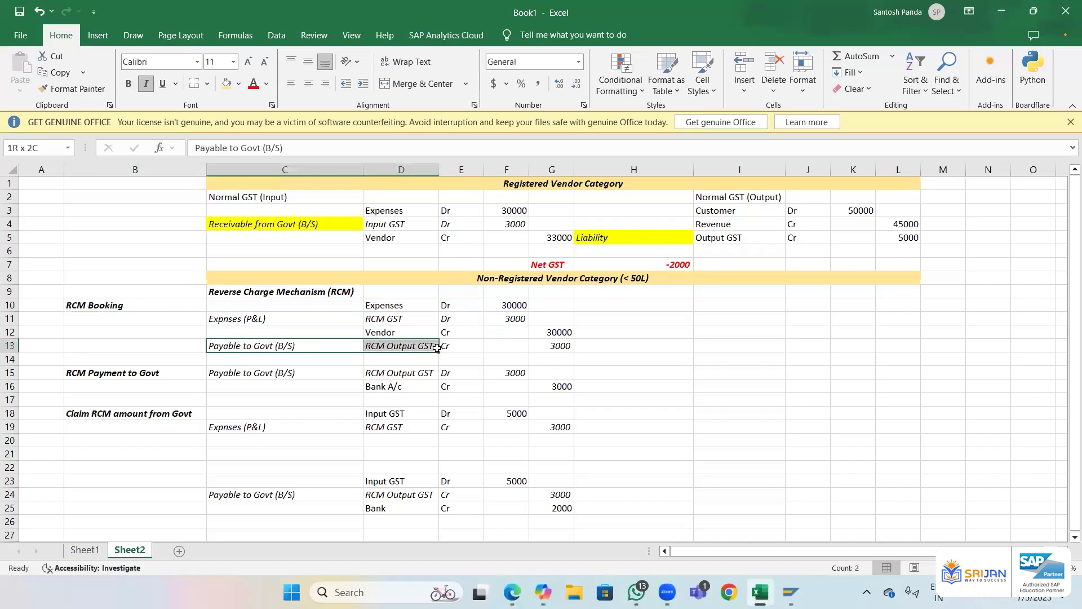
left_click(188, 373)
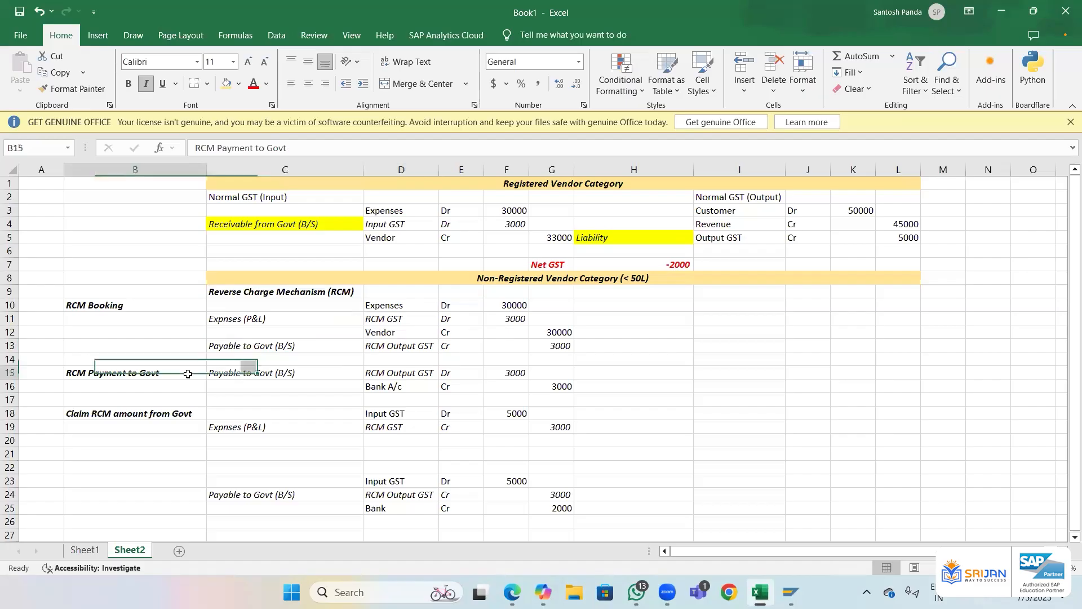
left_click_drag(316, 345, 417, 314)
left_click(178, 374)
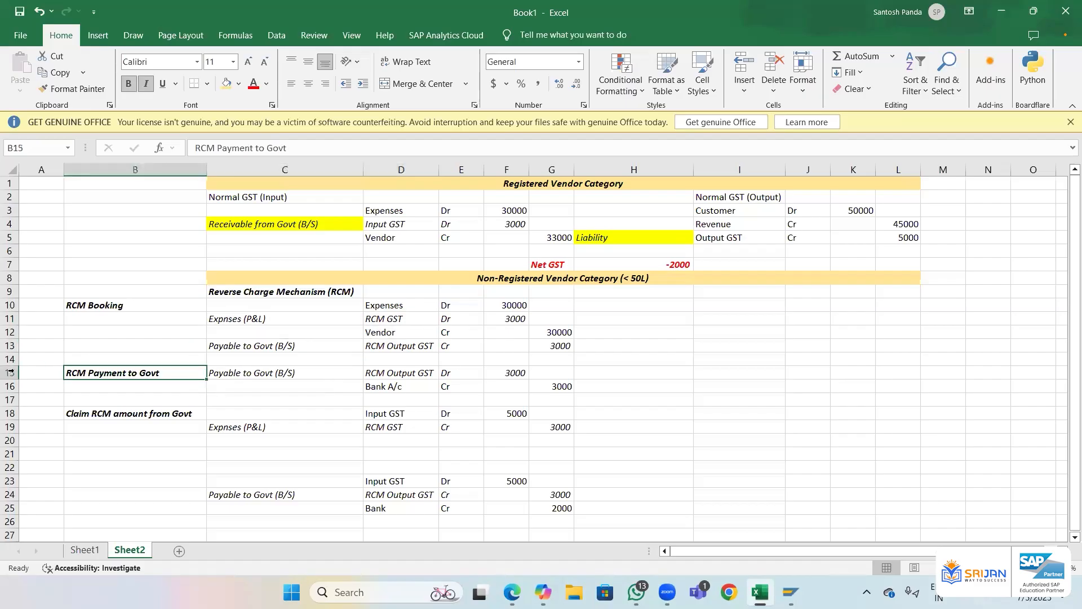
- Fill rows 15 to 19, covering the RCM payment and claim entries, with the light orange colour
left_click_drag(11, 373, 19, 386)
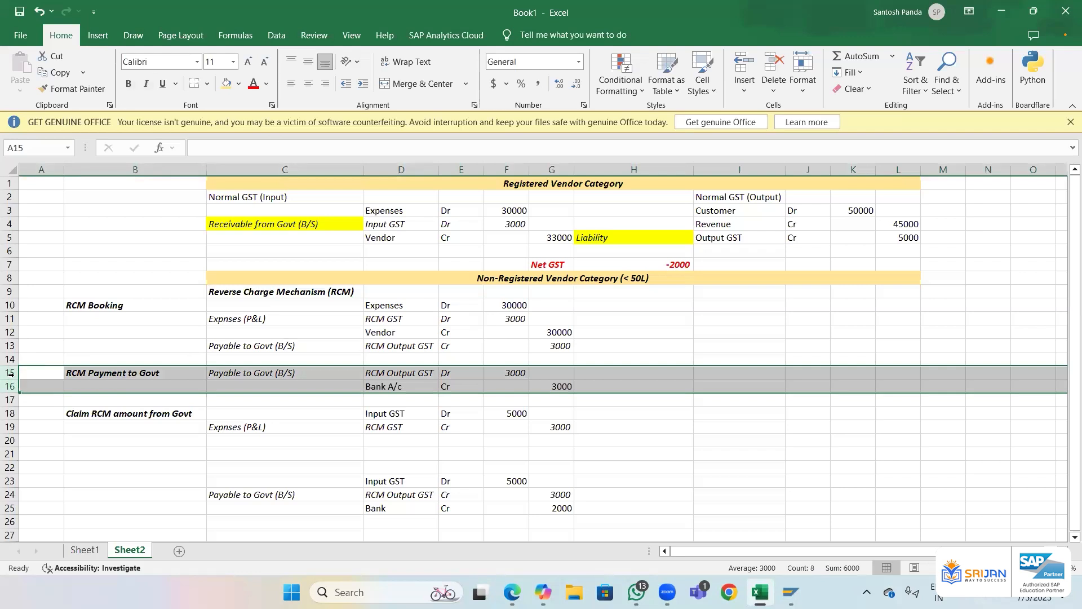
left_click_drag(12, 373, 12, 427)
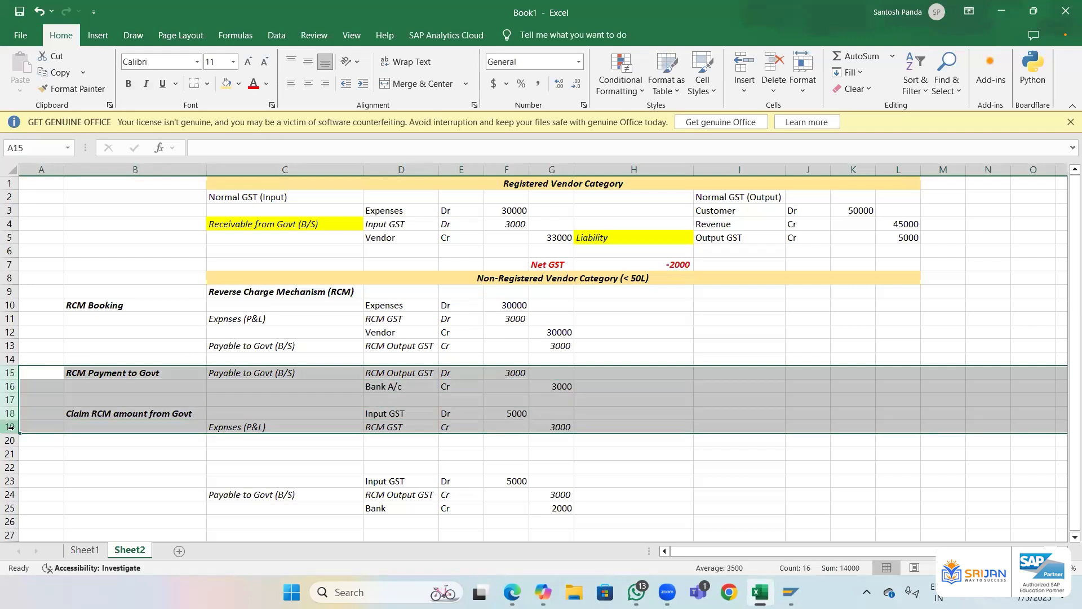
left_click(226, 83)
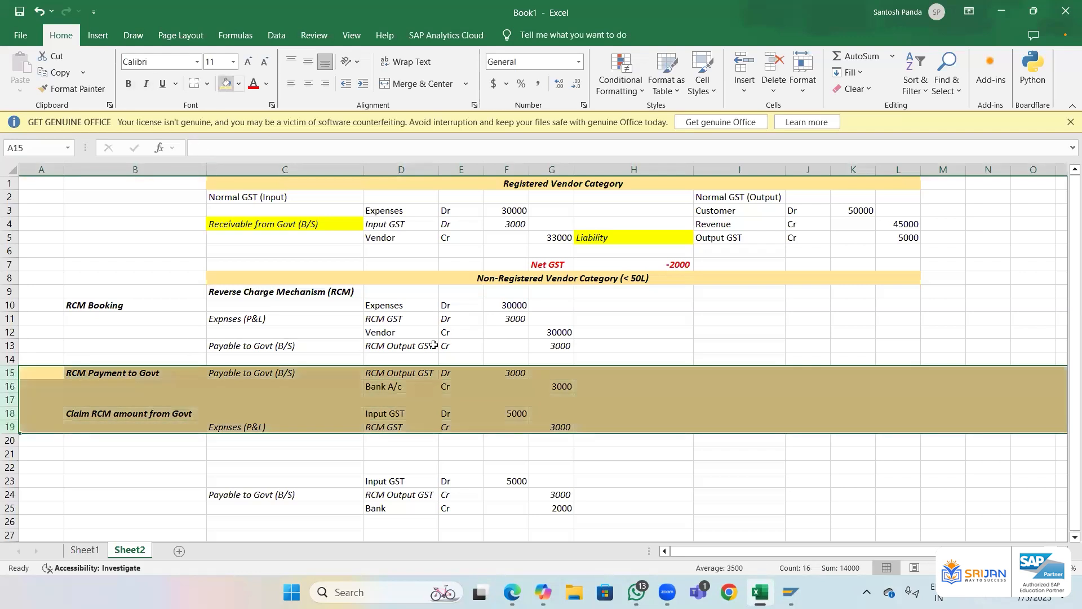
- Enter the label Regular GST in C23, beside the Input GST debit line
left_click(406, 374)
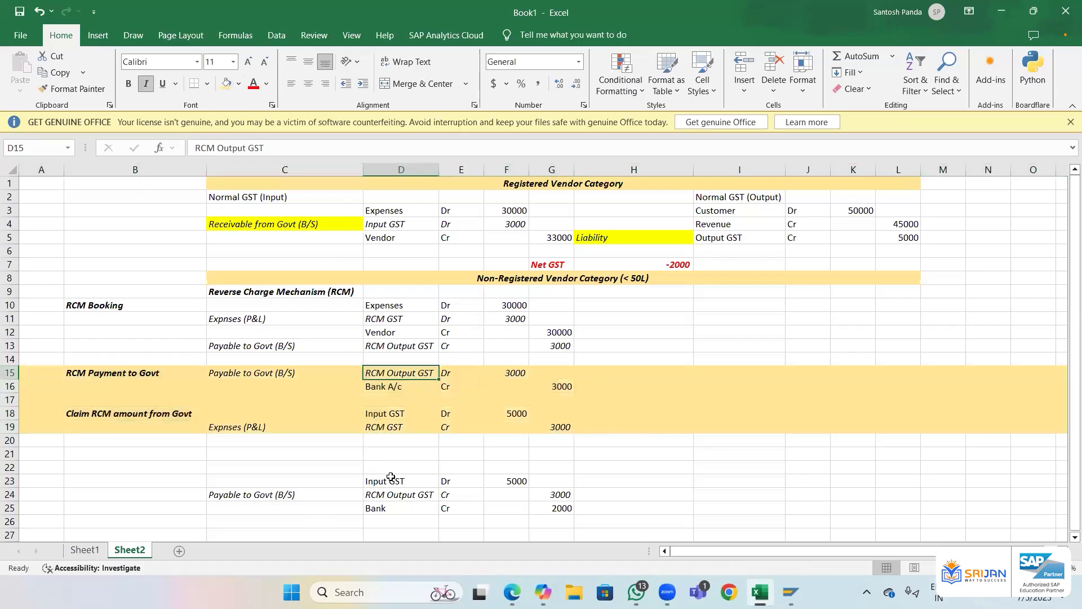
left_click(716, 239)
left_click(278, 479)
type("Regular")
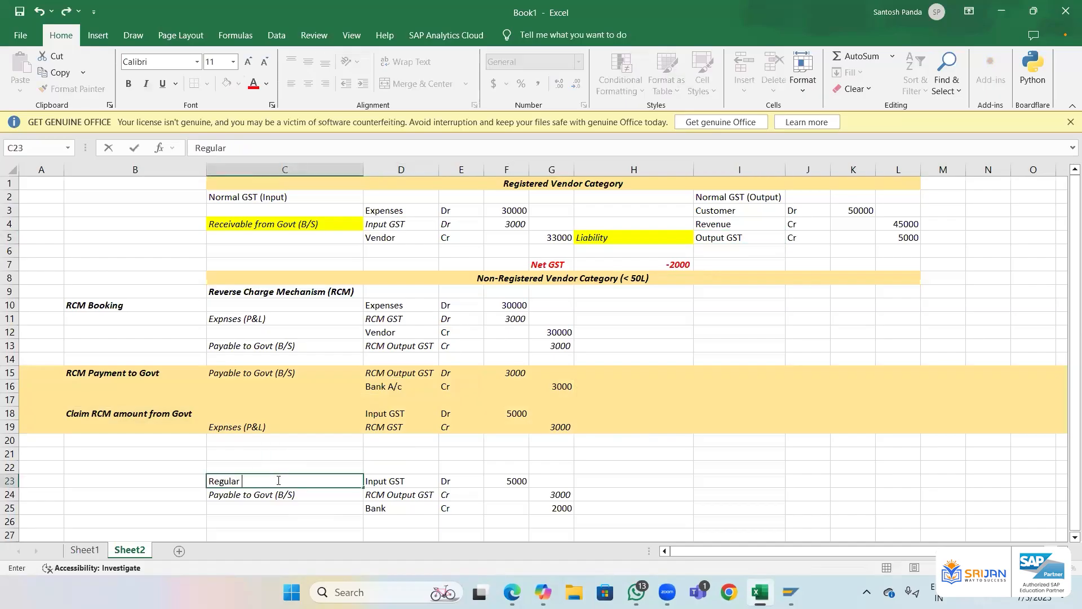
type(" GST")
key("Return")
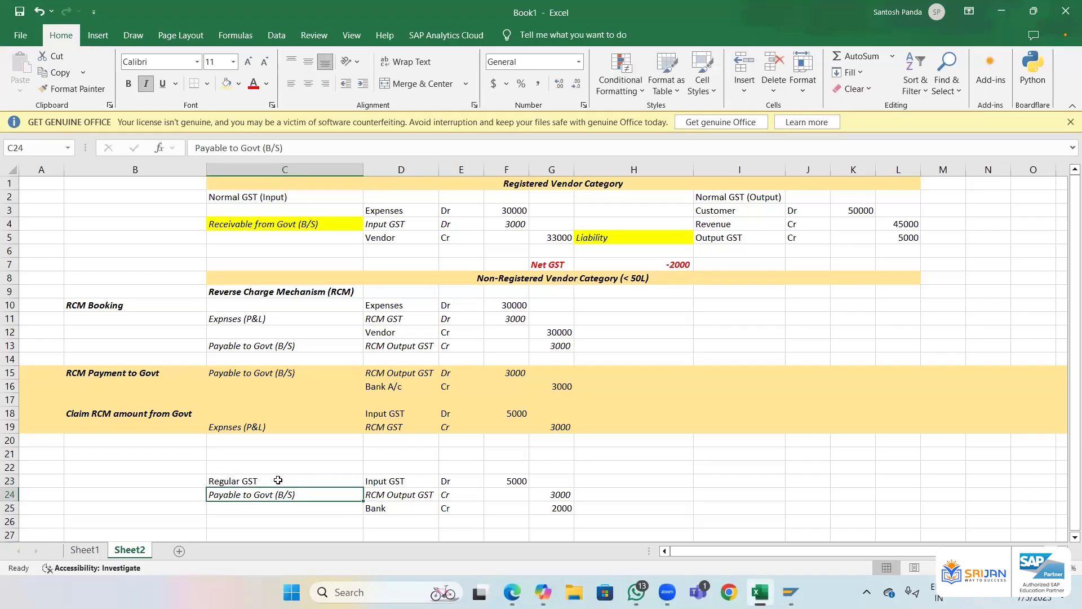
- Rename the debit account in D23 to Output GST
left_click_drag(278, 480, 461, 482)
left_click(765, 234)
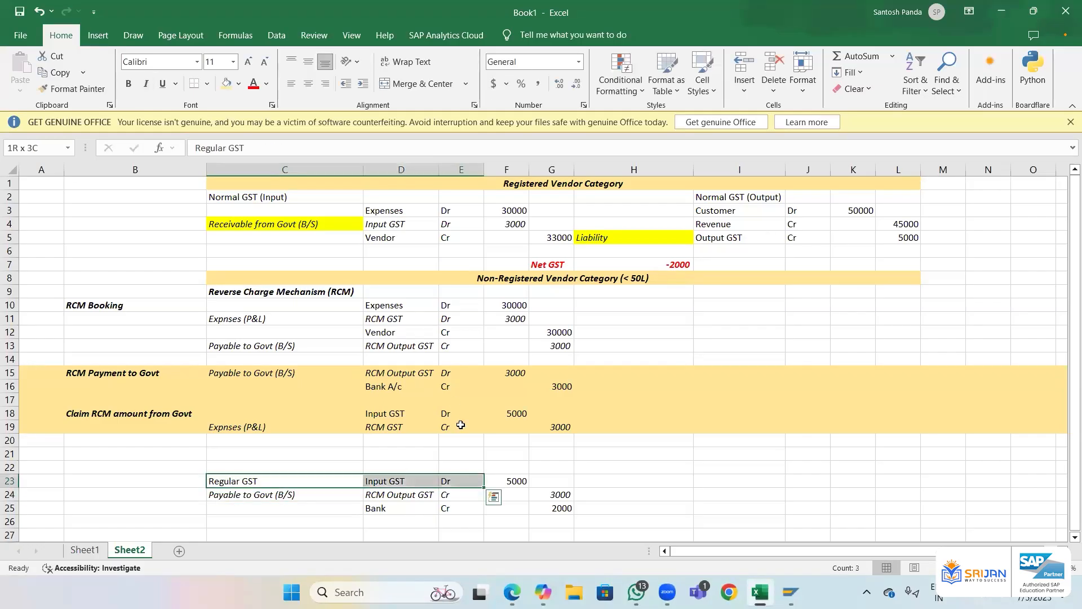
double_click(388, 480)
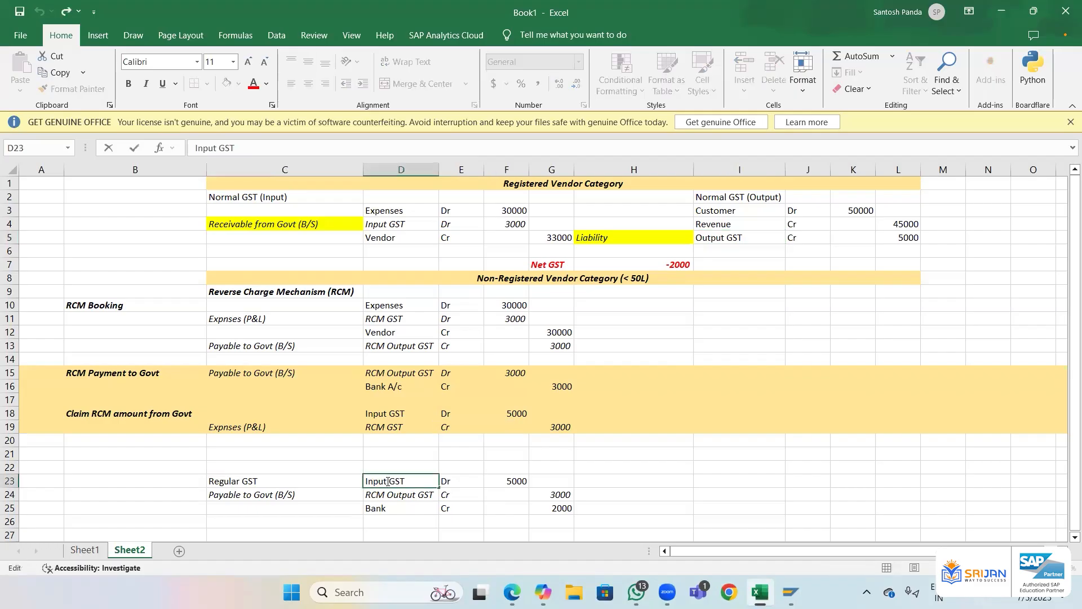
key("BackSpace")
key("BackSpace")
key("BackSpace")
key("BackSpace")
key("BackSpace")
type("Output")
key("Return")
- Review the Output GST debit in row 23 and the RCM Output GST payable line in row 24
left_click(386, 481)
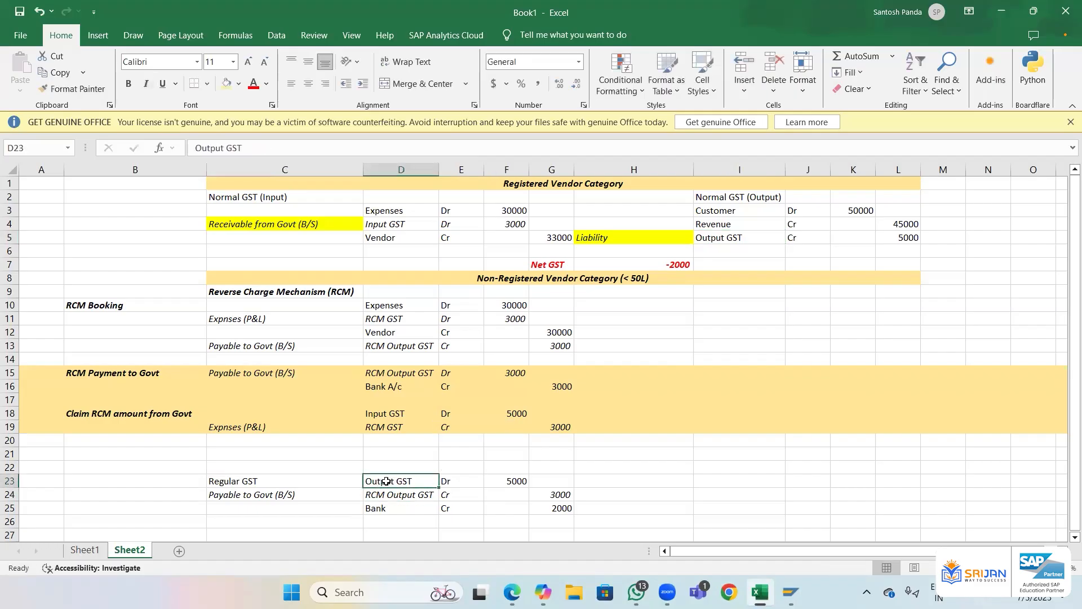
key("Right")
key("Right")
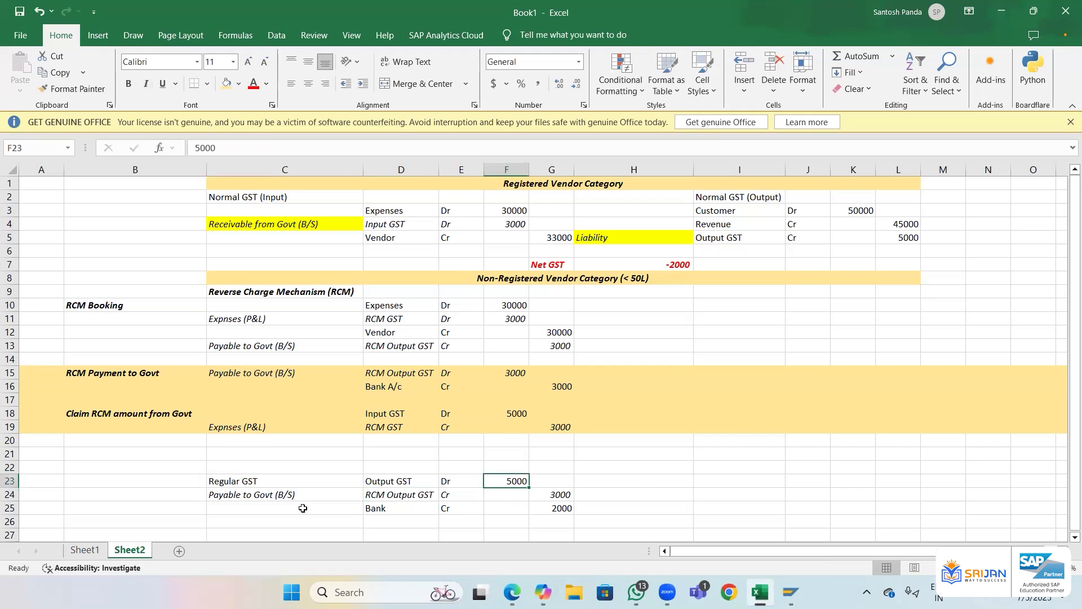
left_click(291, 496)
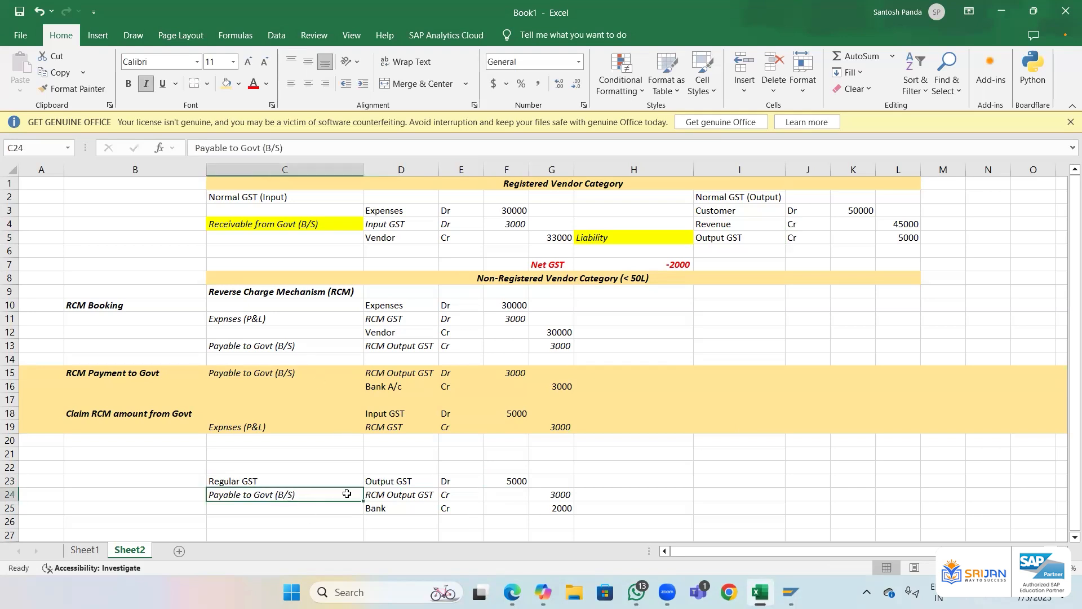
left_click(405, 494)
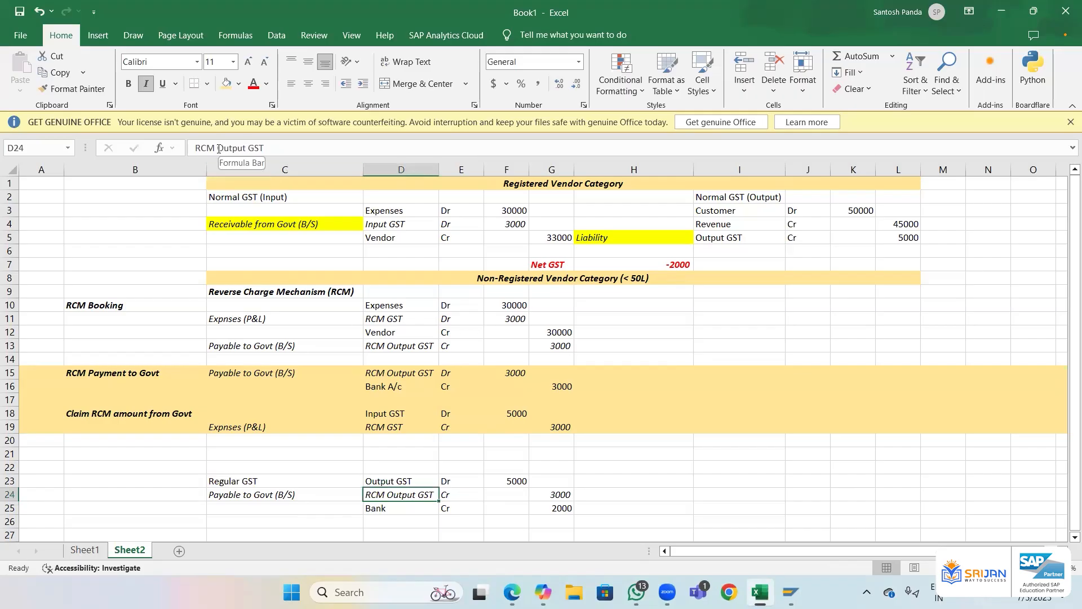
- Rename the account in D24 to RCM input GST
left_click_drag(219, 148, 231, 149)
type("in")
key("Delete")
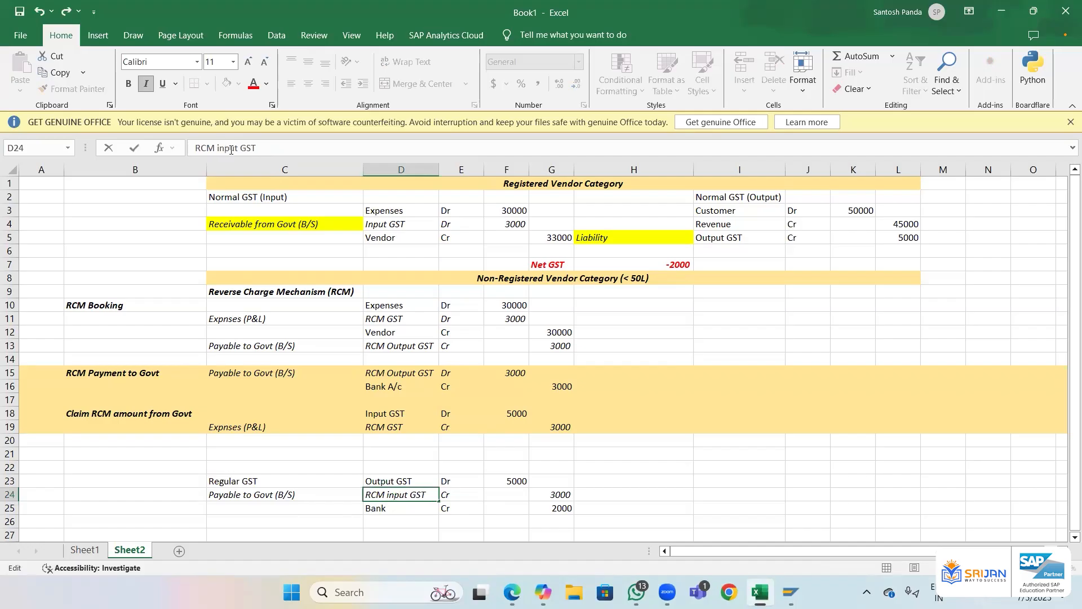
key("Return")
key("Up")
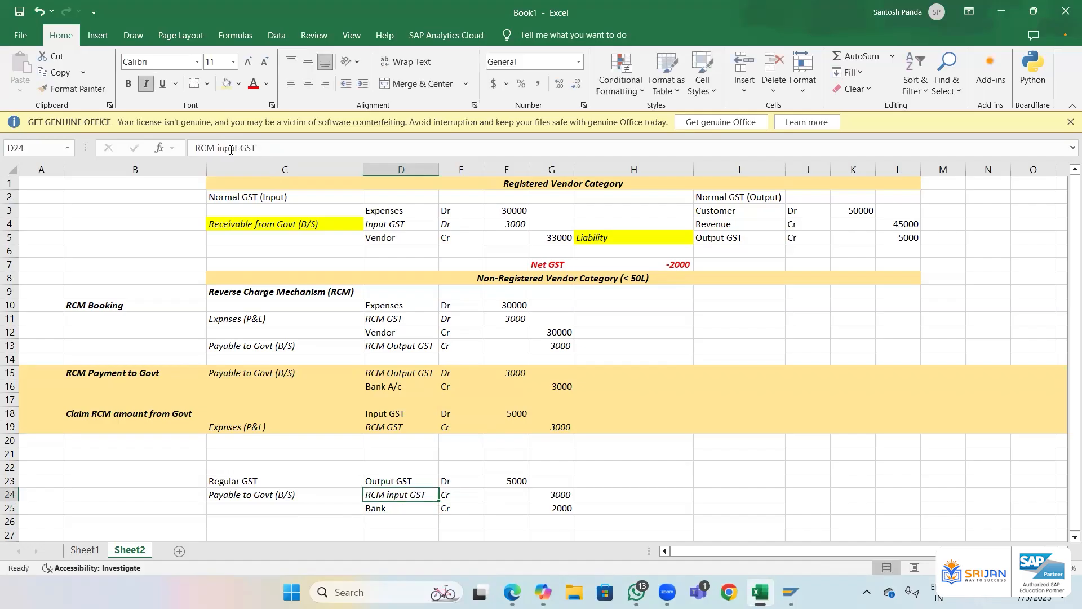
key("Right")
key("Right")
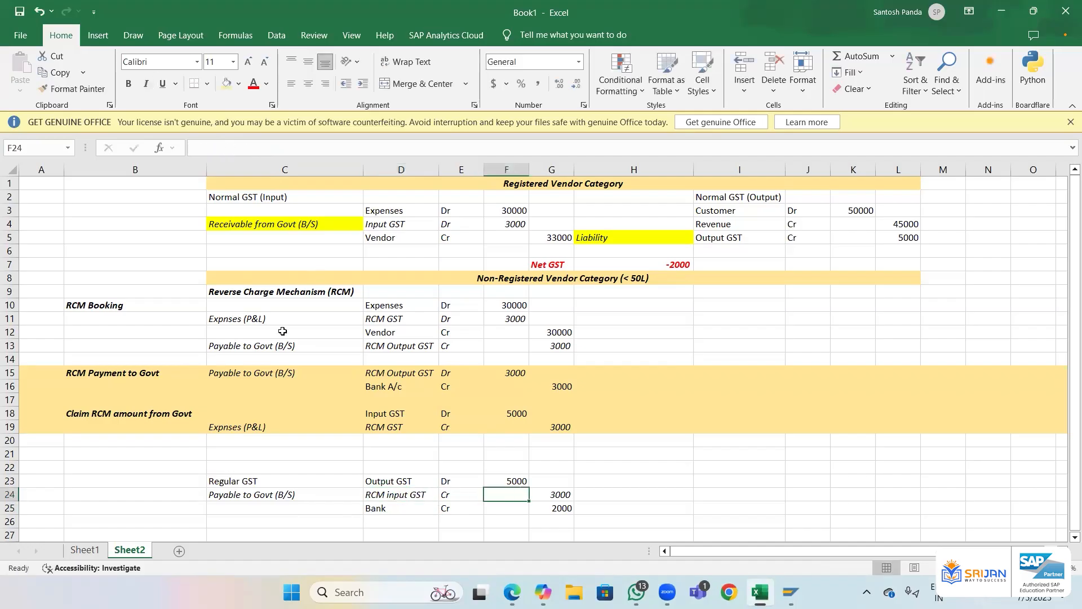
- Compare the RCM booking's payable line in row 13 with the payment line in row 15 and the RCM input GST line in row 24
left_click_drag(349, 345, 555, 346)
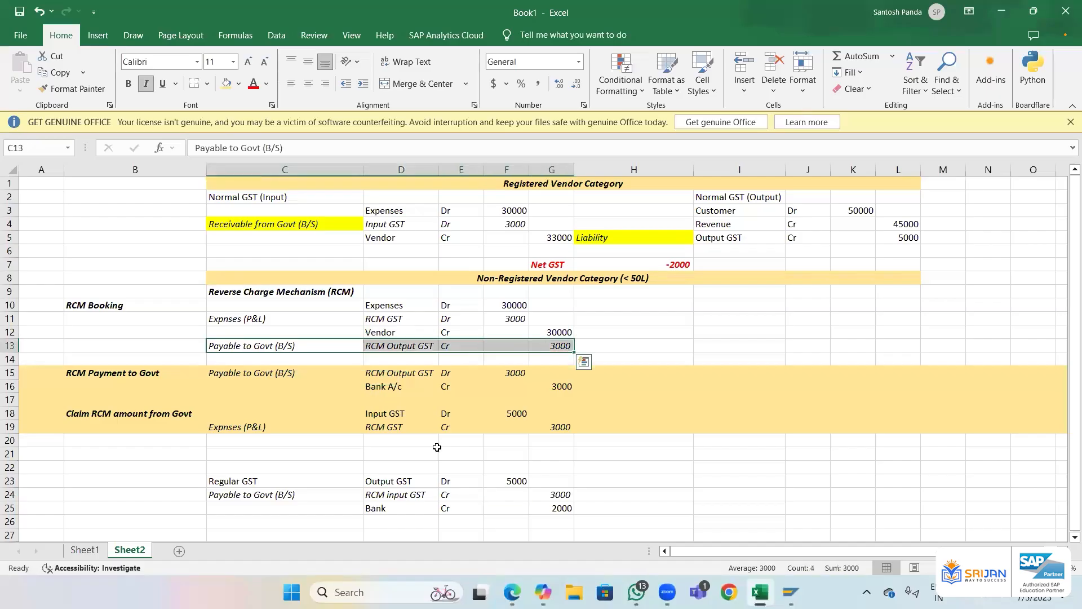
left_click_drag(282, 494, 555, 494, "ctrl")
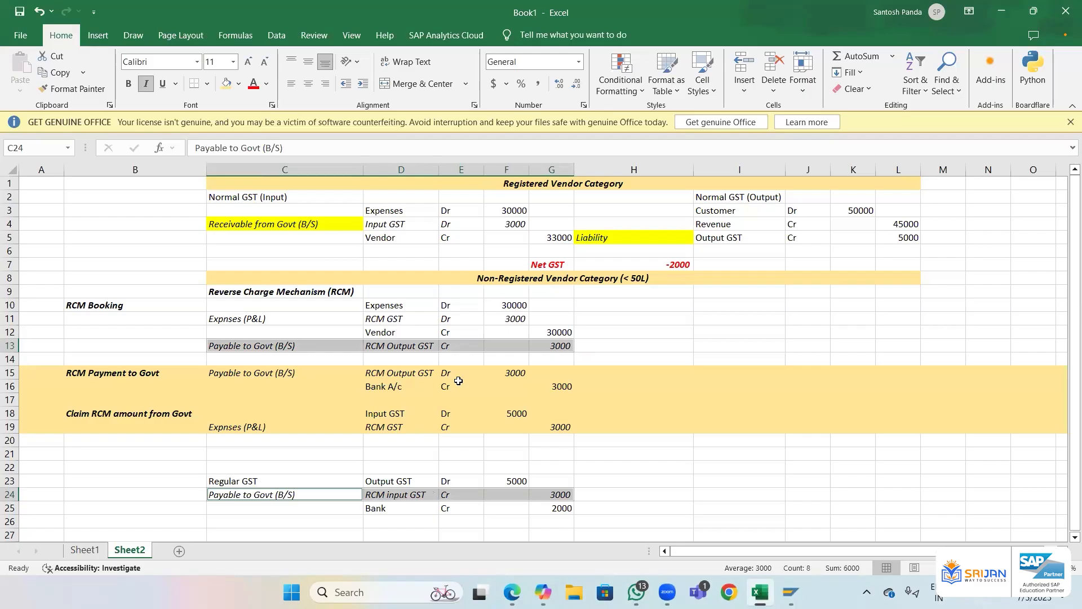
left_click(454, 345)
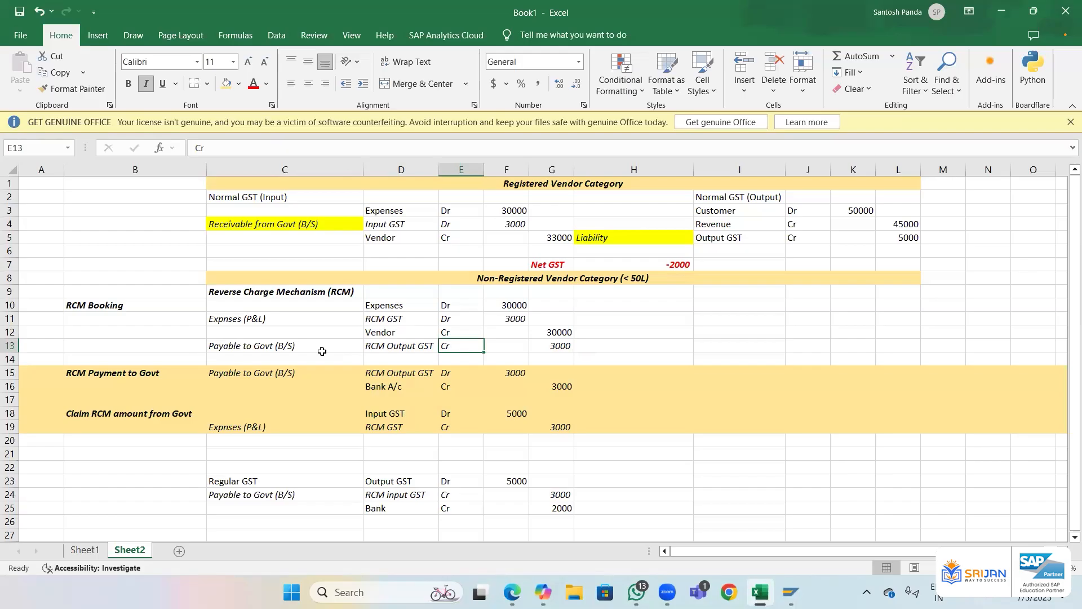
left_click_drag(279, 345, 540, 346)
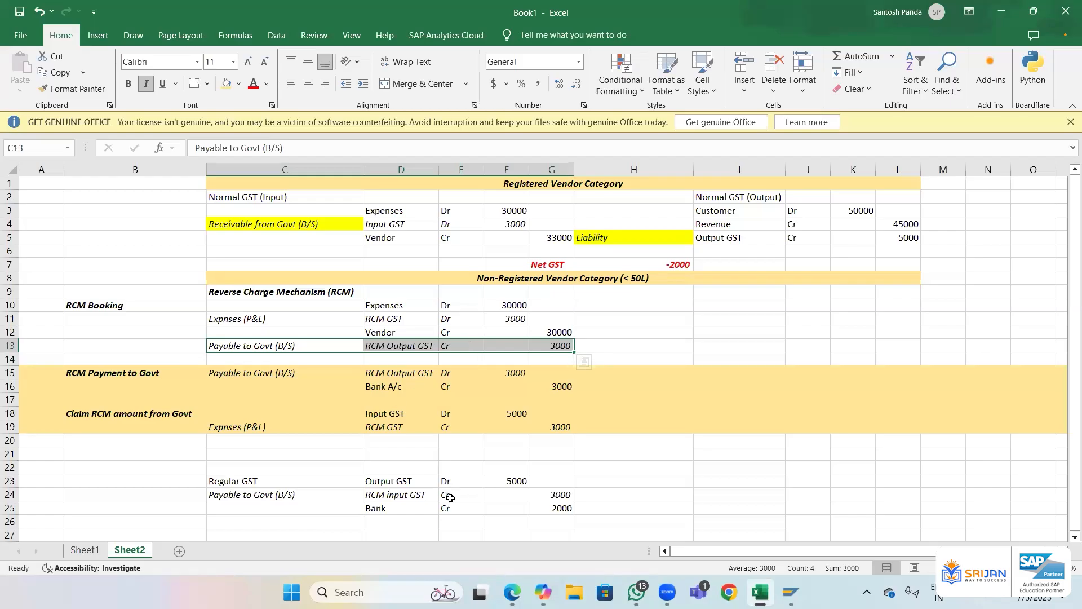
left_click(9, 373)
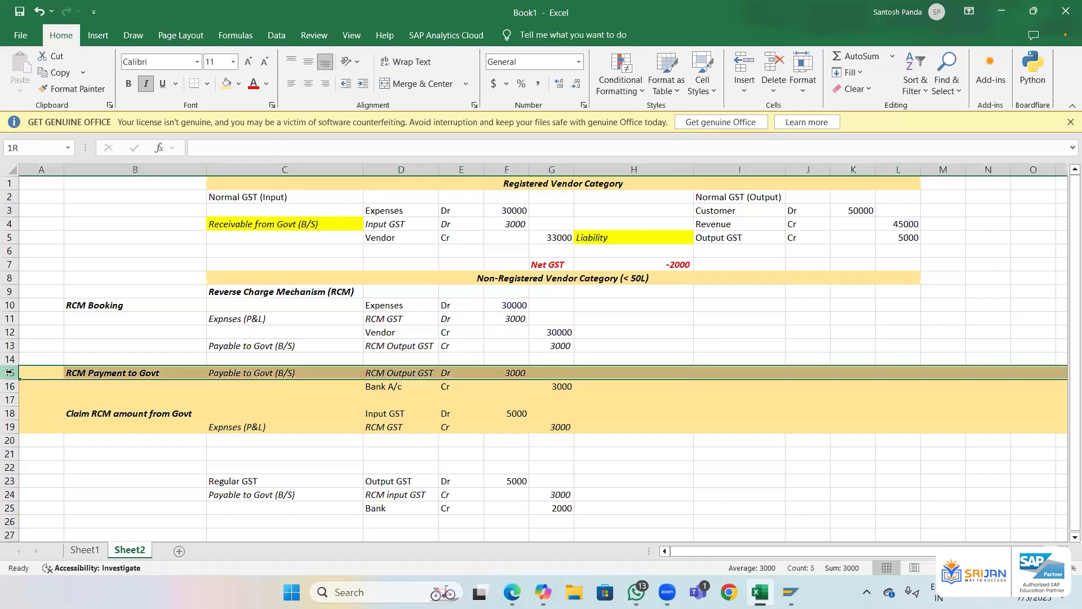
left_click(239, 346)
left_click_drag(463, 350, 573, 350)
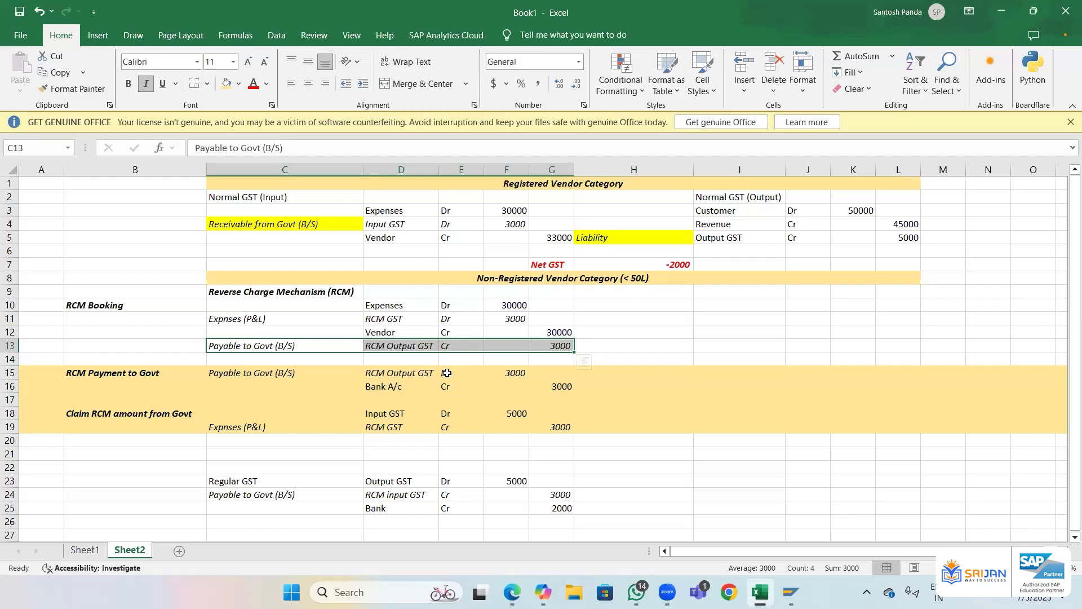
- Rename the payable account in D13 of the RCM booking entry to RCM Input GST
left_click(396, 345)
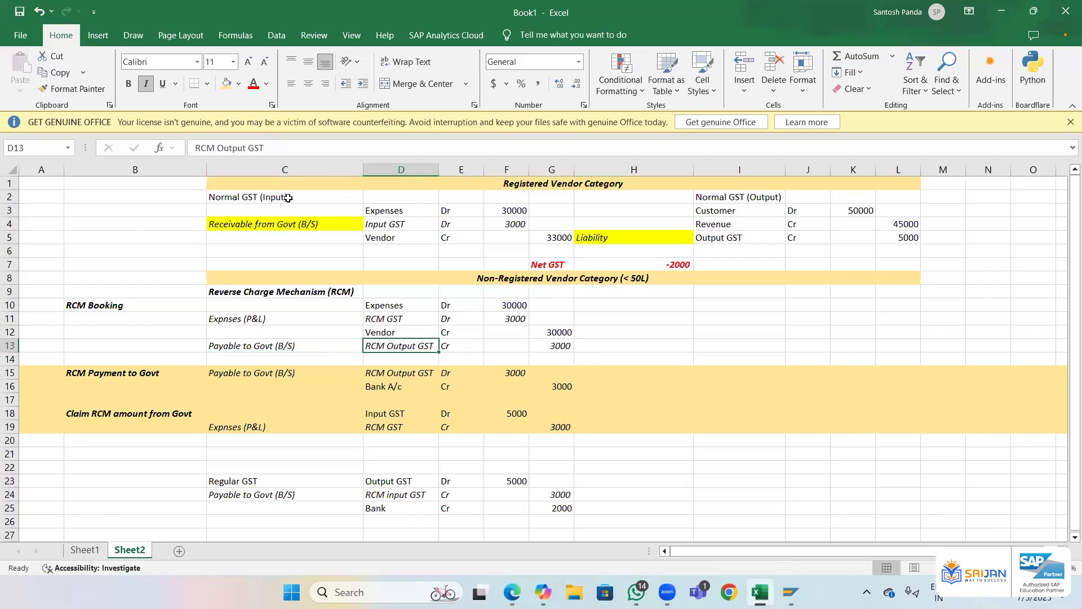
left_click(230, 147)
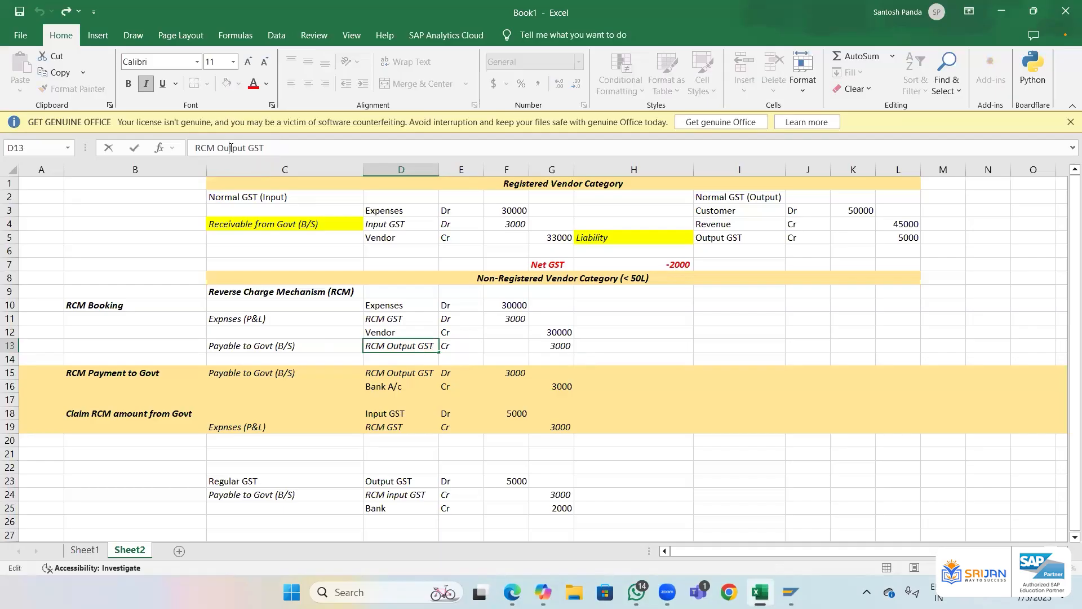
key("BackSpace")
key("BackSpace")
key("BackSpace")
type("In")
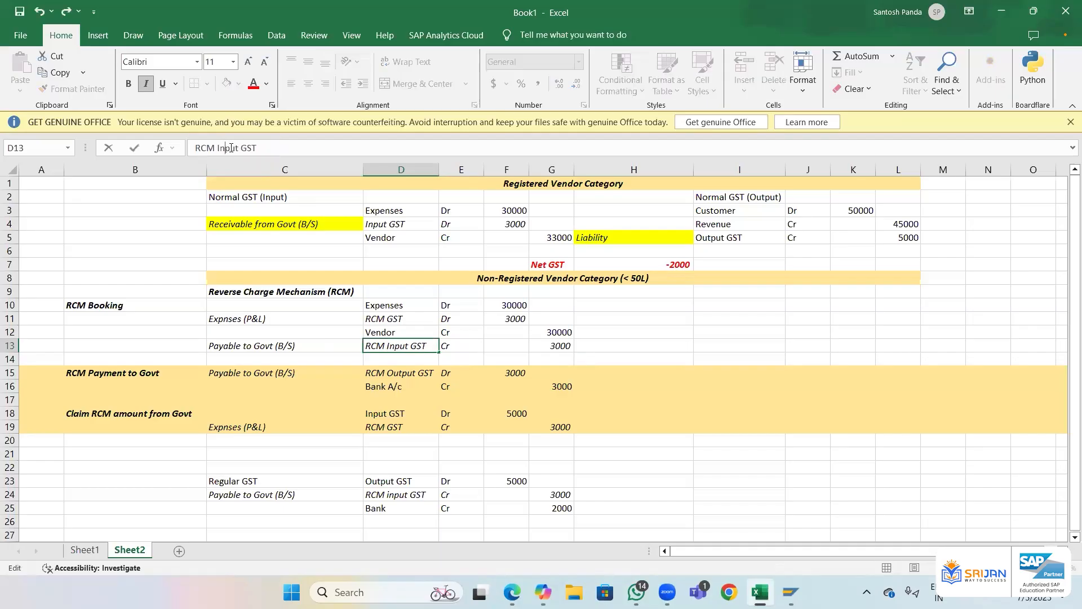
key("Return")
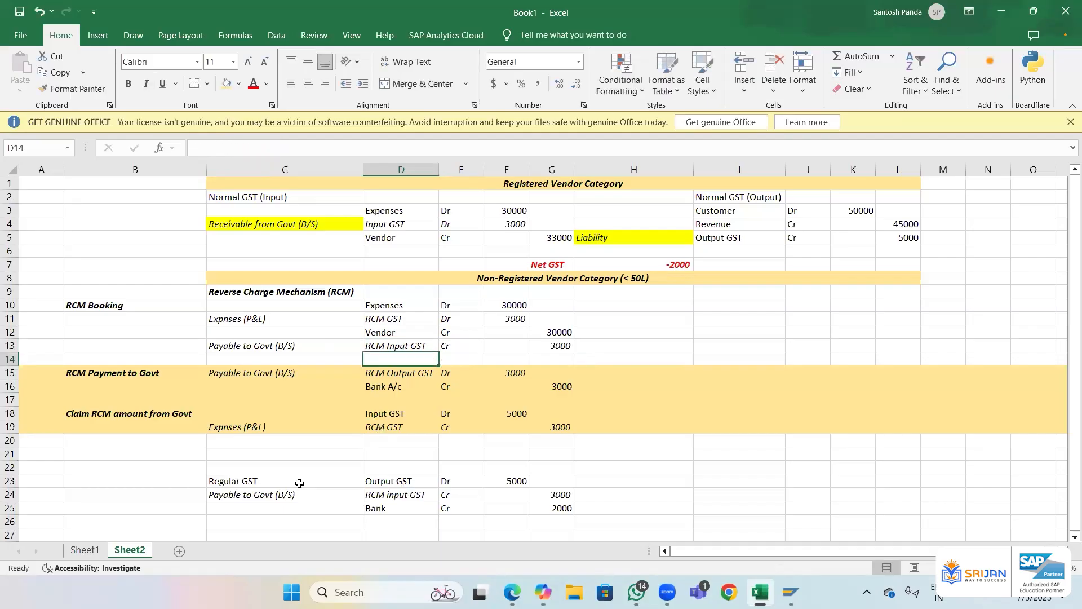
- Examine the Regular GST line in row 23 against the RCM booking entry and the Output GST line of the normal output entry
left_click_drag(288, 479, 395, 476)
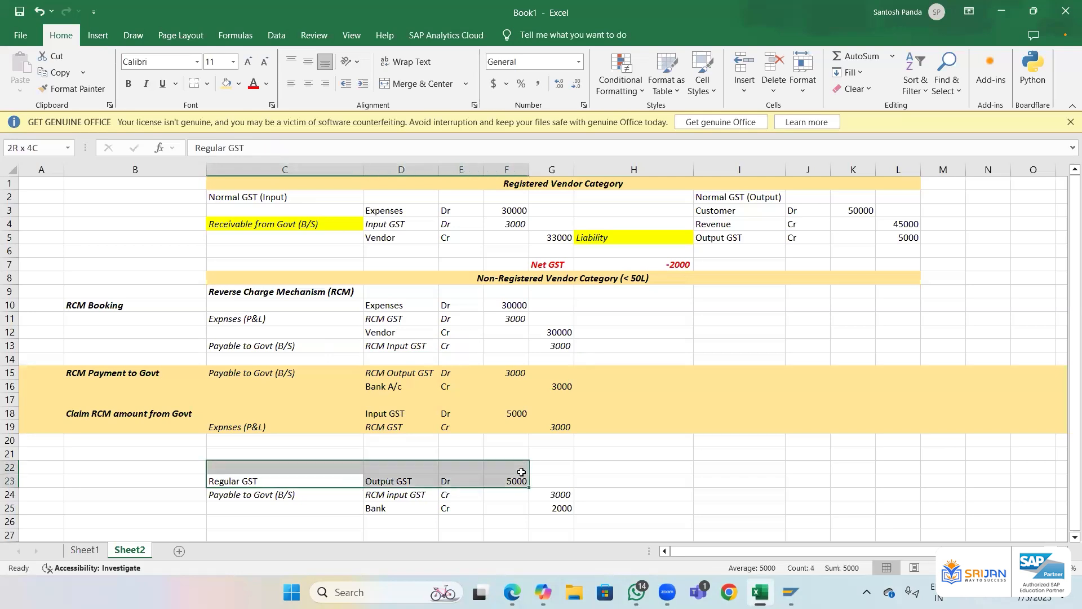
left_click(317, 306)
left_click_drag(524, 332, 549, 344)
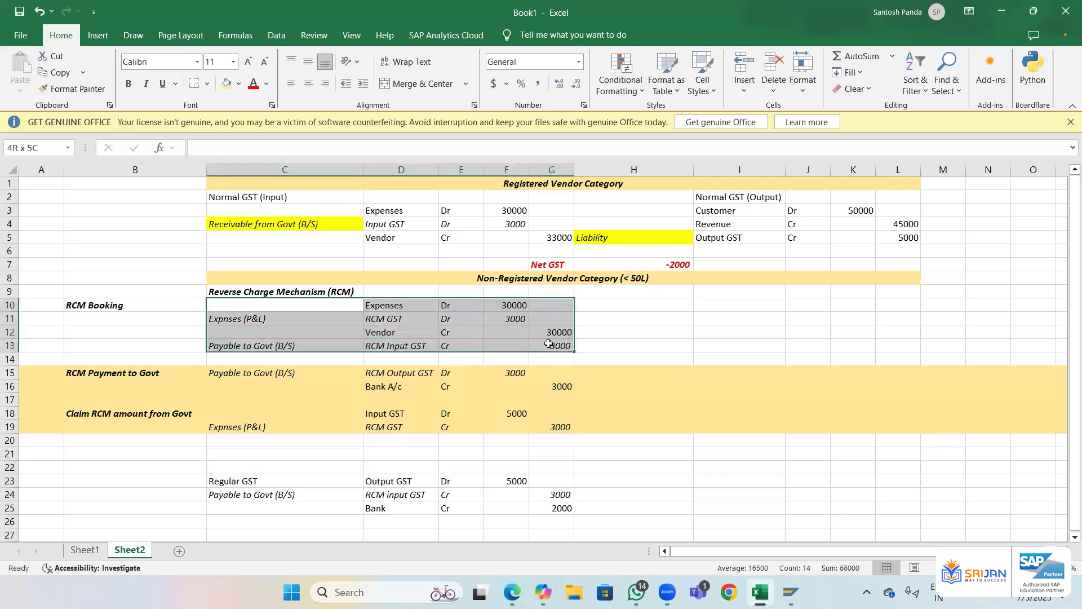
left_click(306, 477)
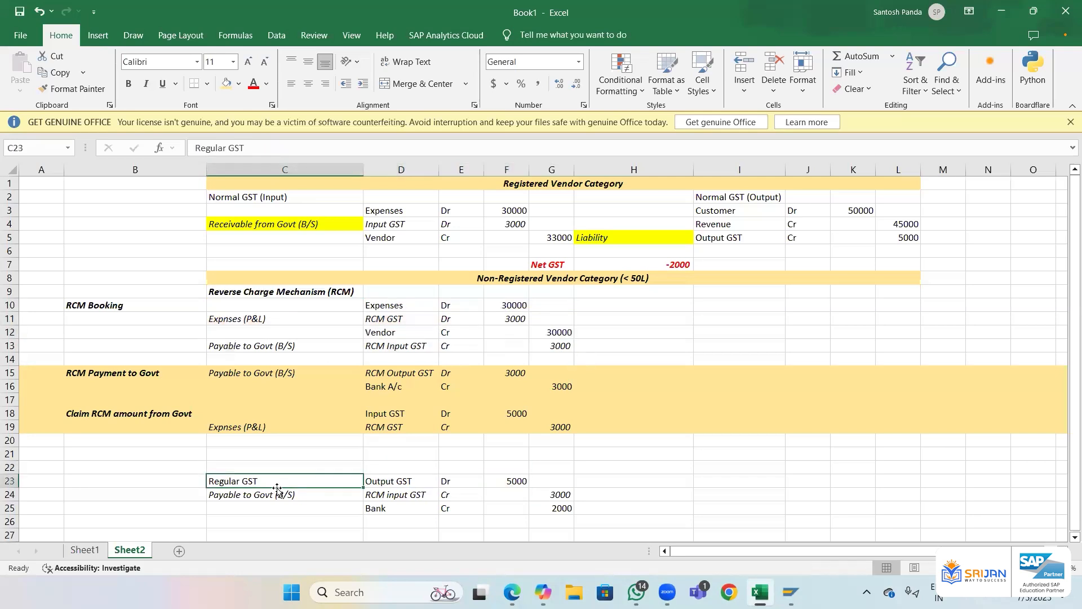
left_click(731, 237)
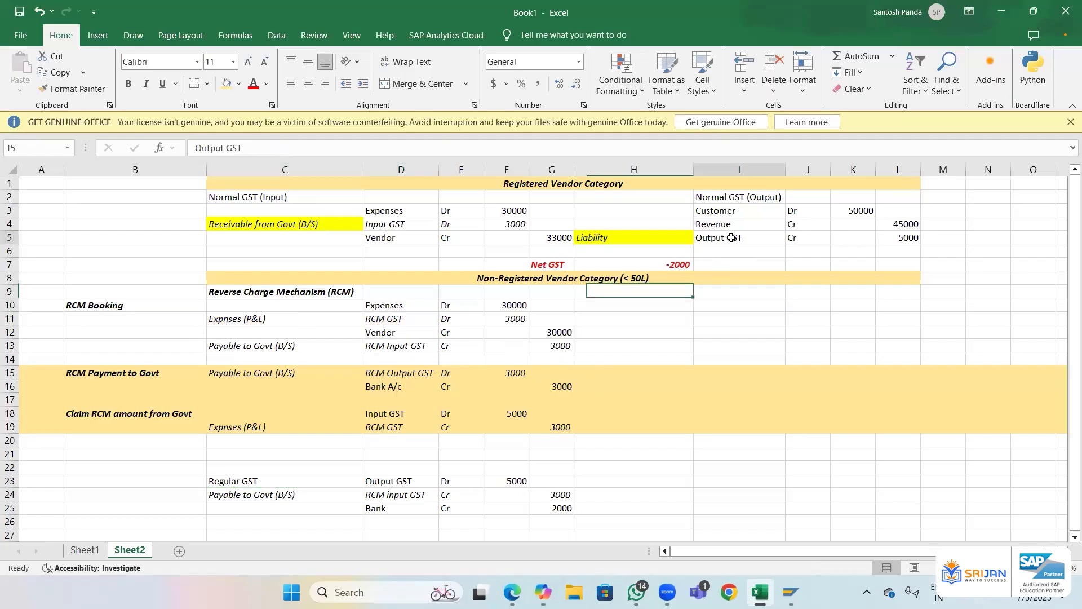
left_click(394, 480)
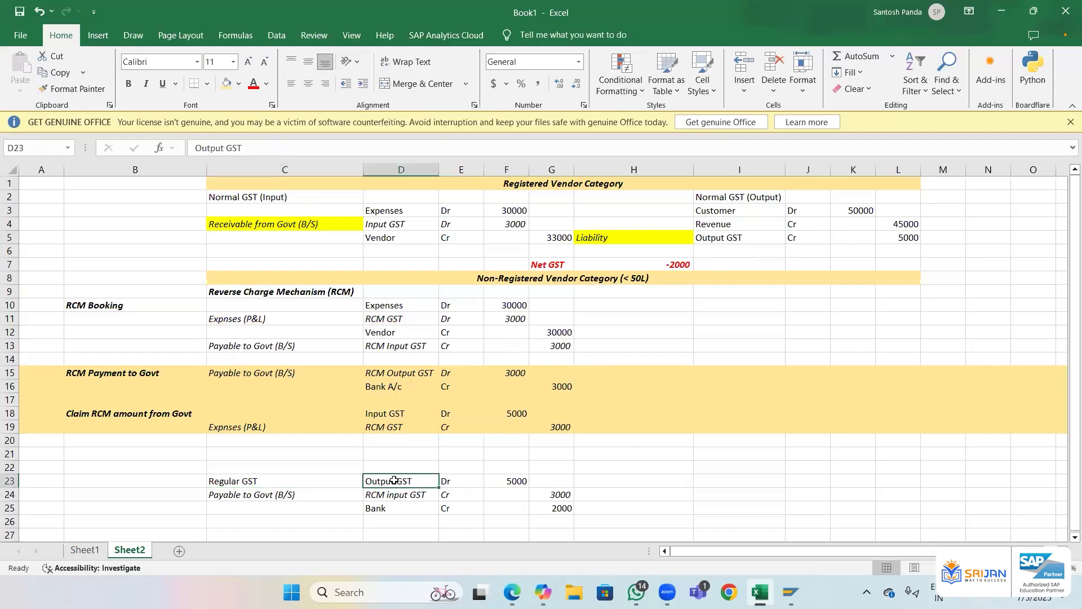
left_click(447, 347)
- Try turning the RCM input GST line in row 24 into a debit, with Dr in E24 and the 3000 moved to F24
left_click(454, 496)
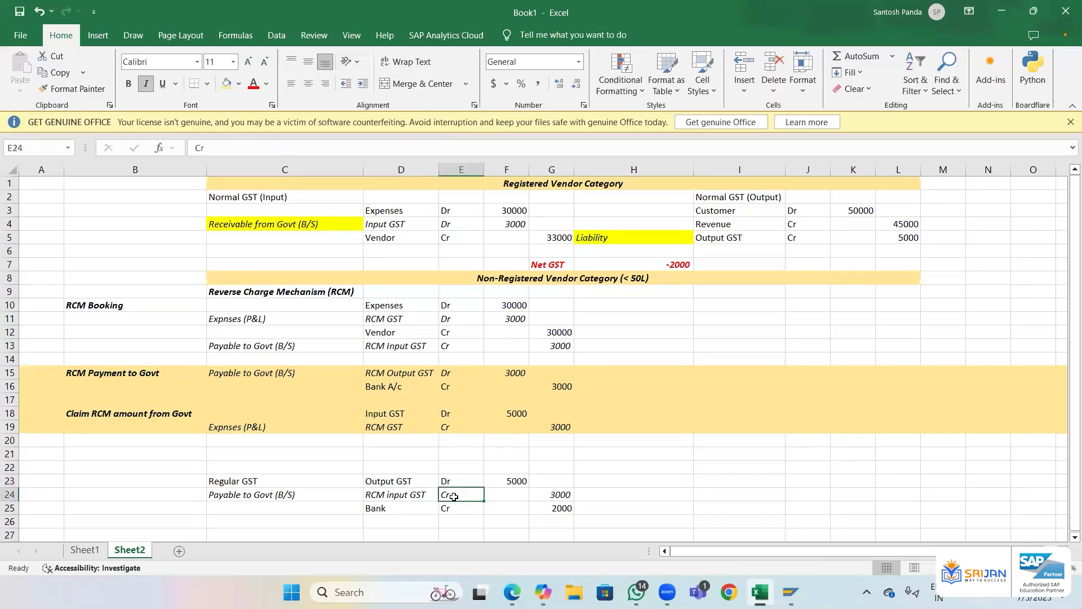
type("Dr")
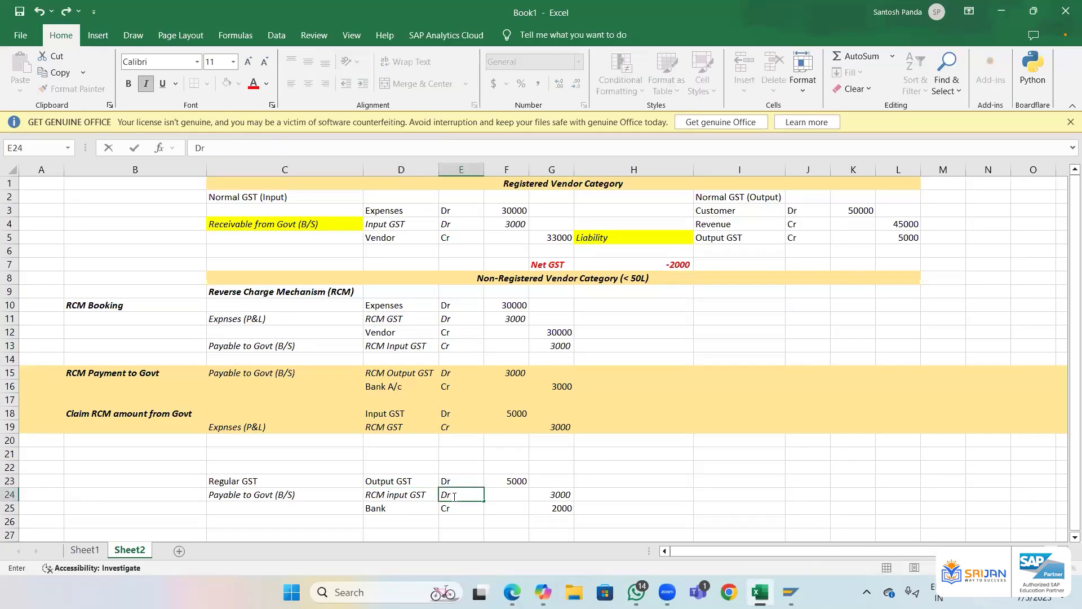
key("Tab")
key("Tab")
key("ctrl+c")
key("Left")
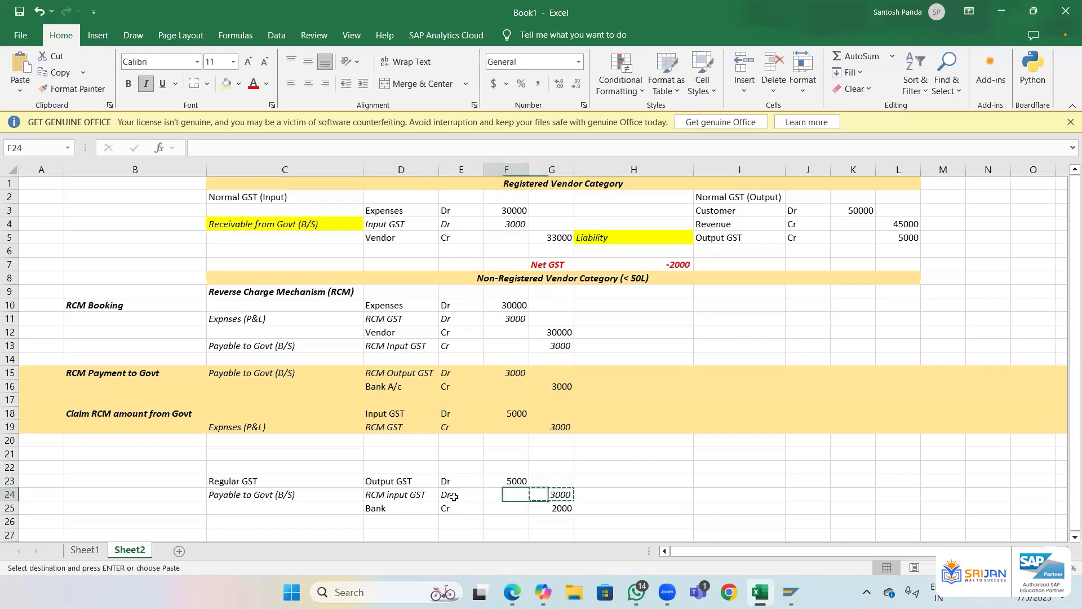
key("Return")
key("Right")
key("Delete")
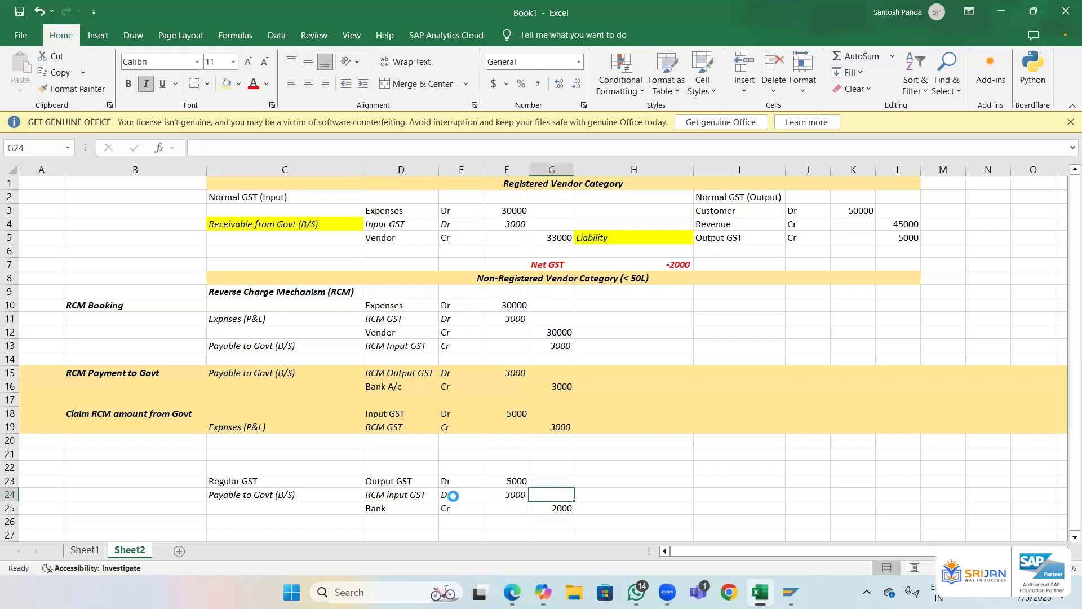
- Examine the credit sides of the RCM Input GST and Output GST lines, and the RCM GST expense line in row 11
left_click(564, 346)
right_click(564, 347)
left_click(795, 239)
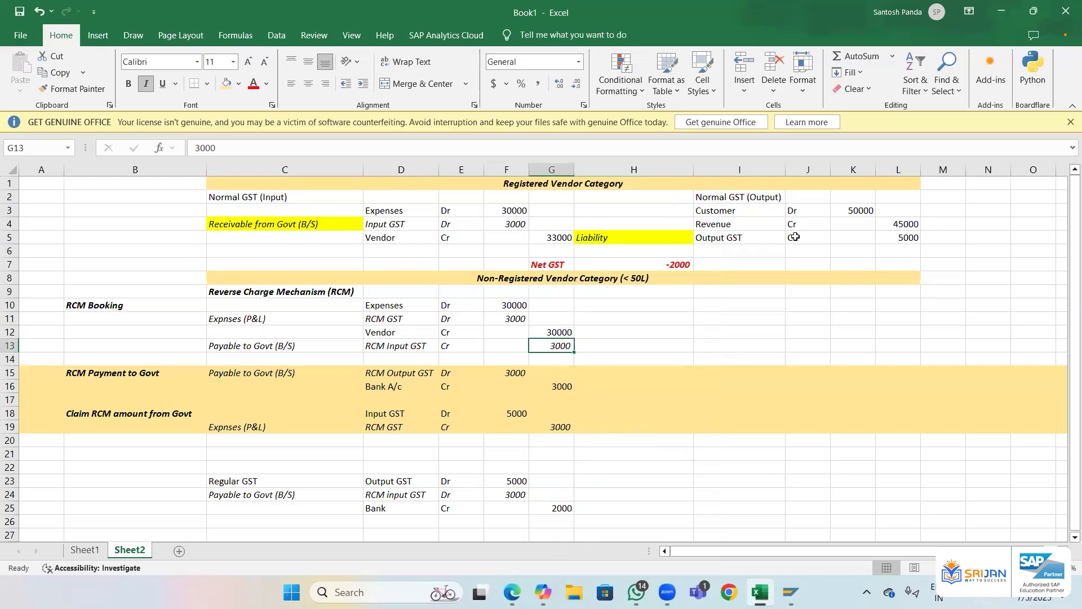
left_click(781, 237)
left_click(560, 350)
left_click(316, 506)
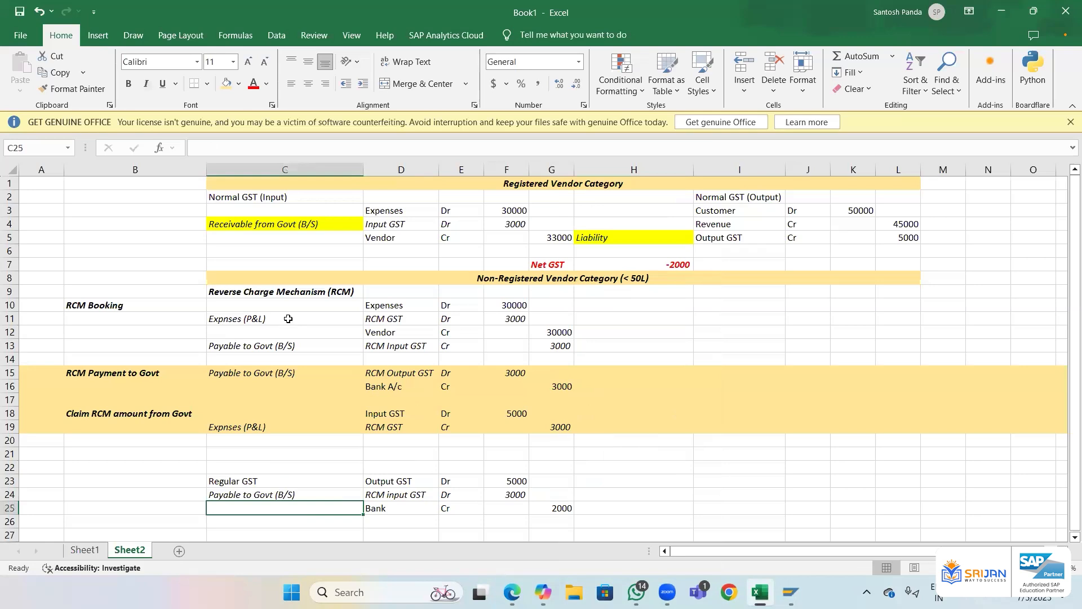
left_click_drag(288, 319, 488, 319)
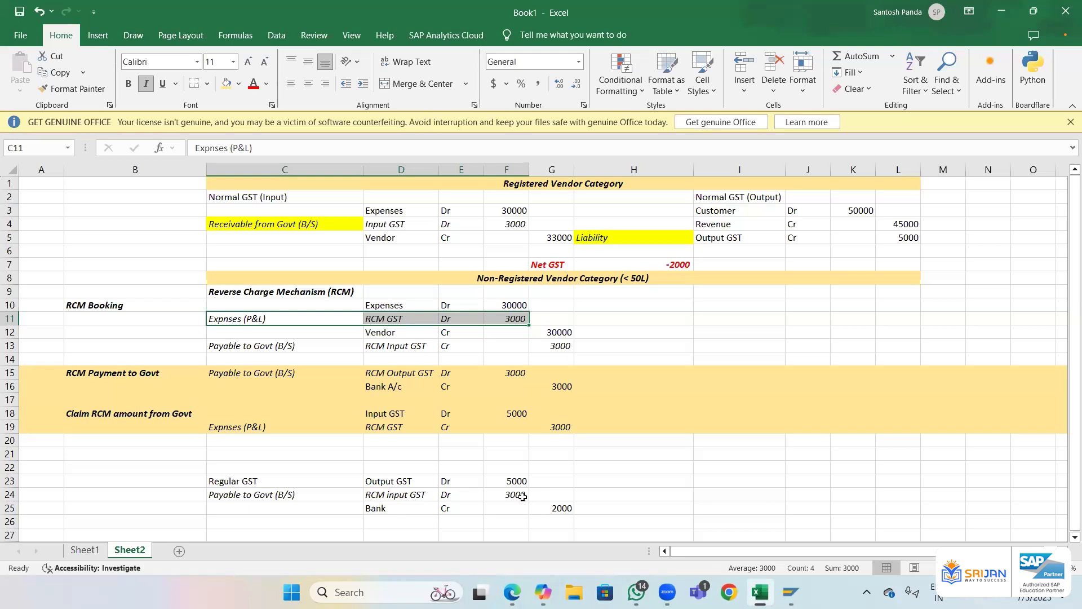
- Undo the debit changes made to the RCM input GST line in row 24
left_click(523, 496)
left_click(548, 492)
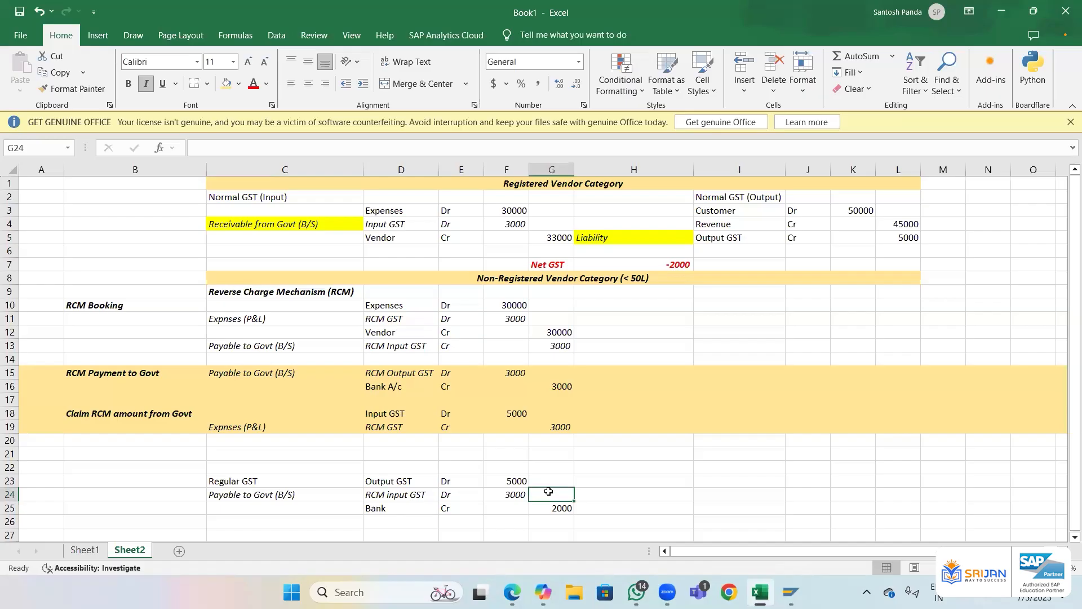
key("ctrl+z")
key("ctrl+z")
key("ctrl+z")
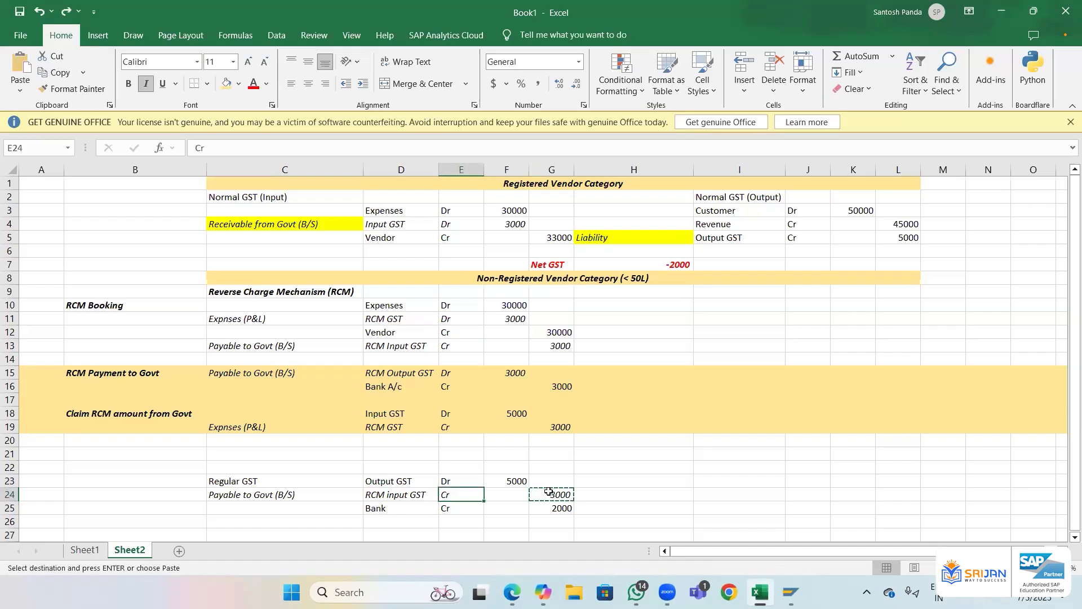
key("Escape")
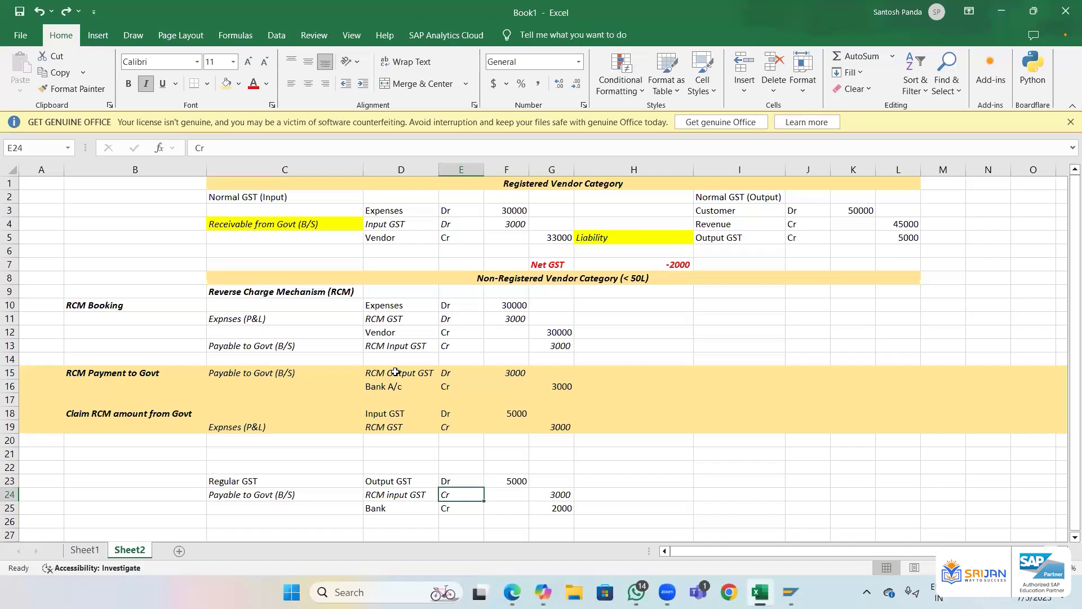
- Review the RCM booking, government payment and RCM claim entries in rows 10 to 19
left_click(398, 463)
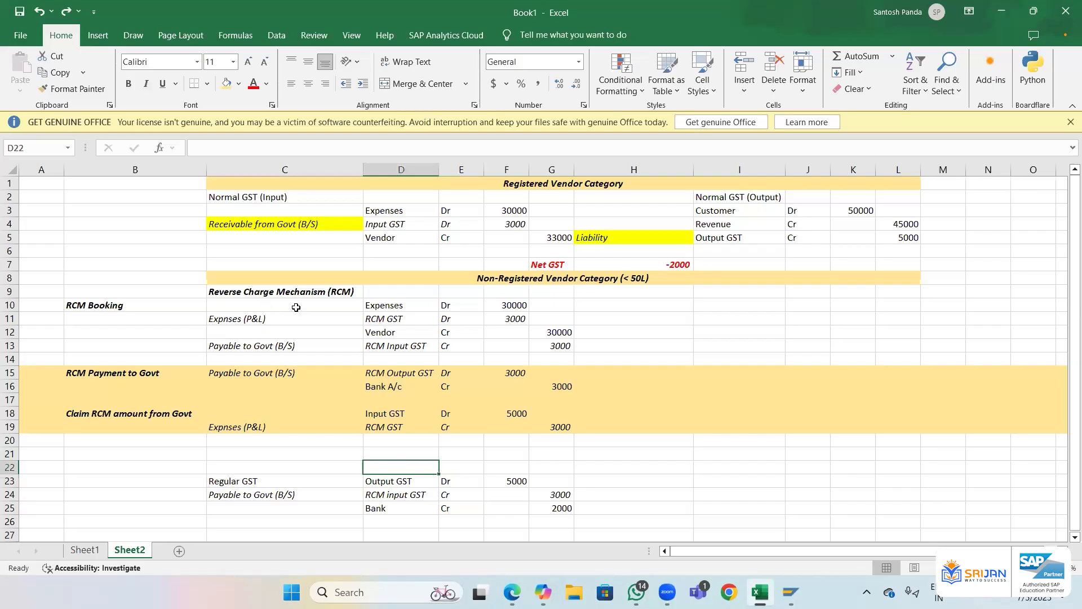
left_click_drag(295, 308, 555, 348)
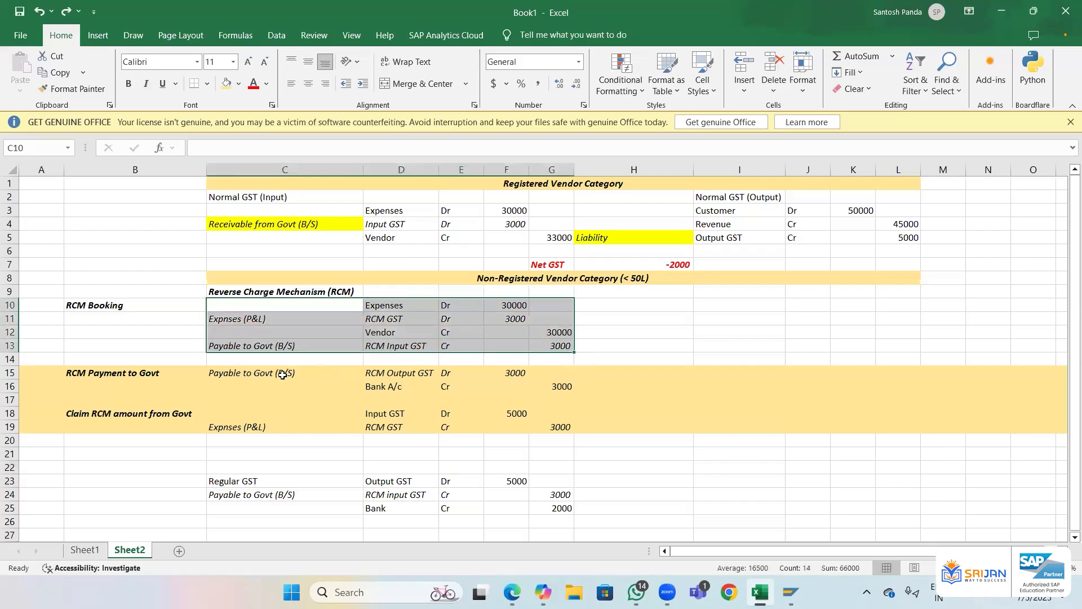
left_click_drag(266, 346, 558, 346)
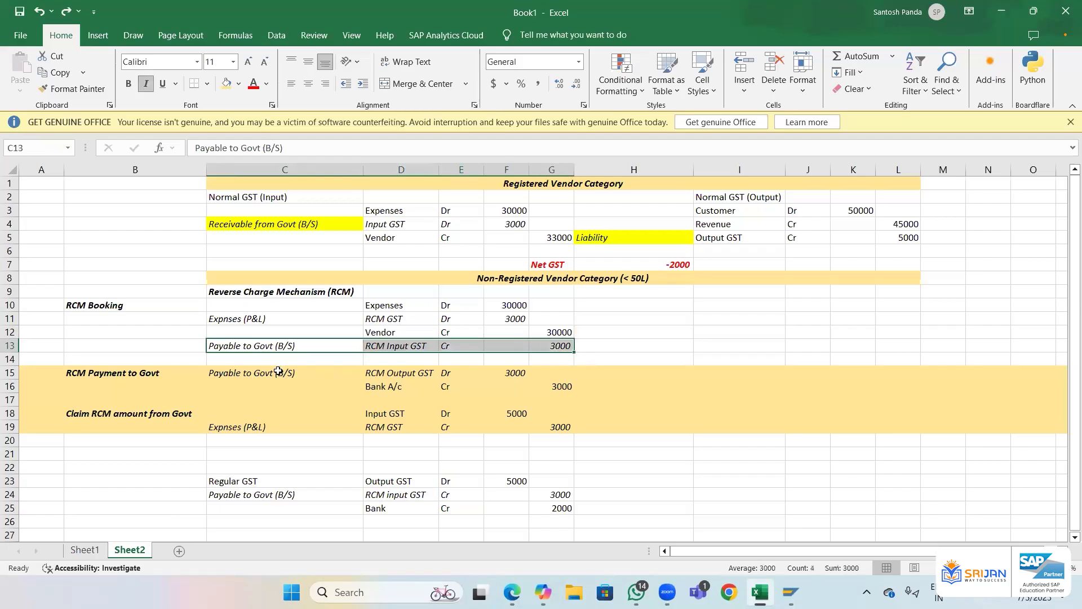
left_click_drag(278, 371, 542, 379)
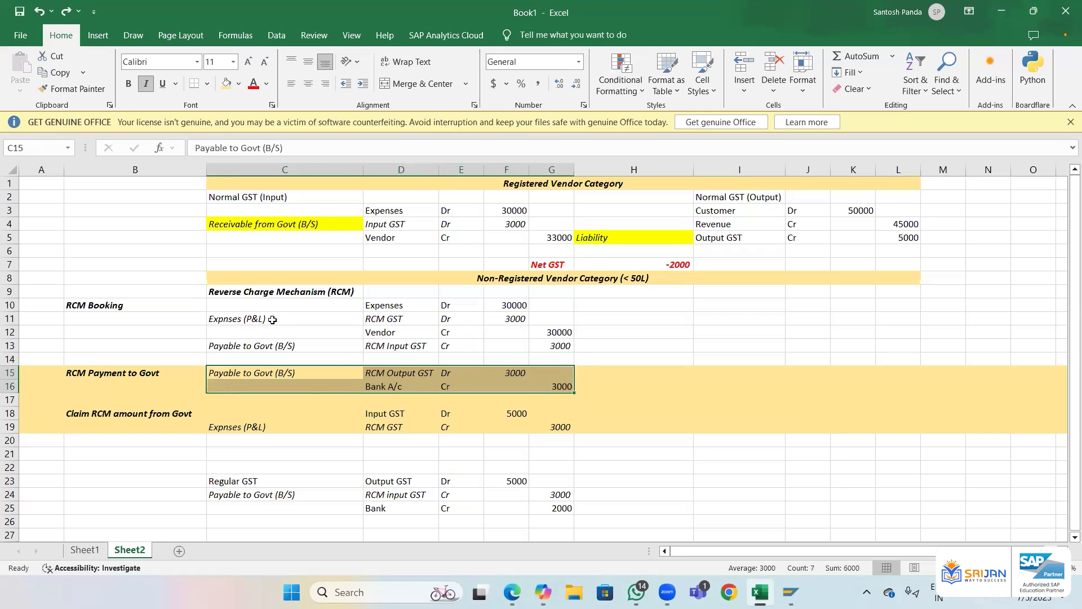
left_click_drag(273, 321, 513, 319)
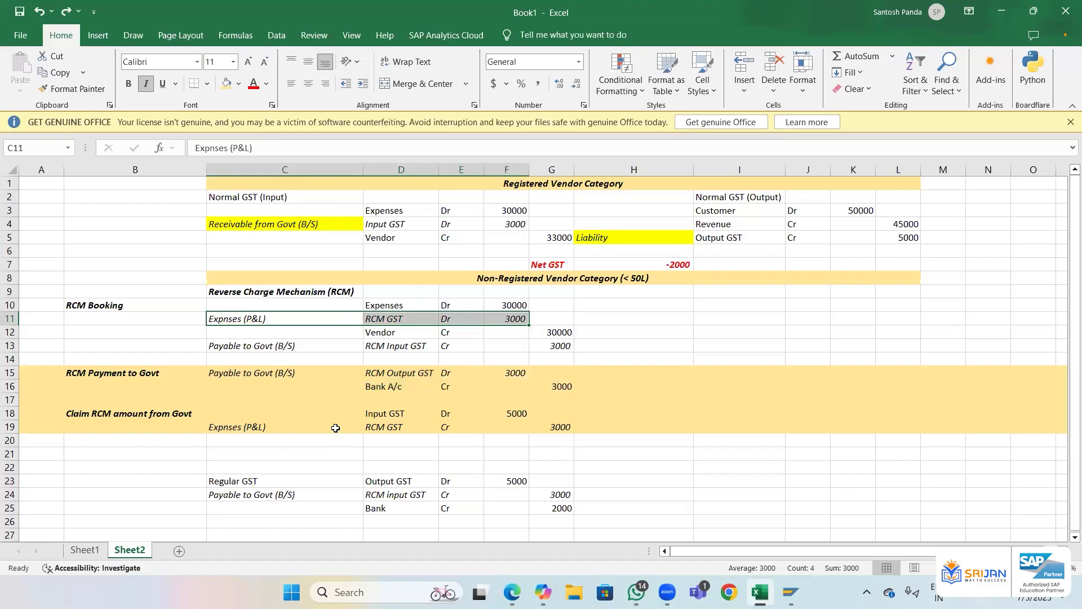
left_click(386, 413)
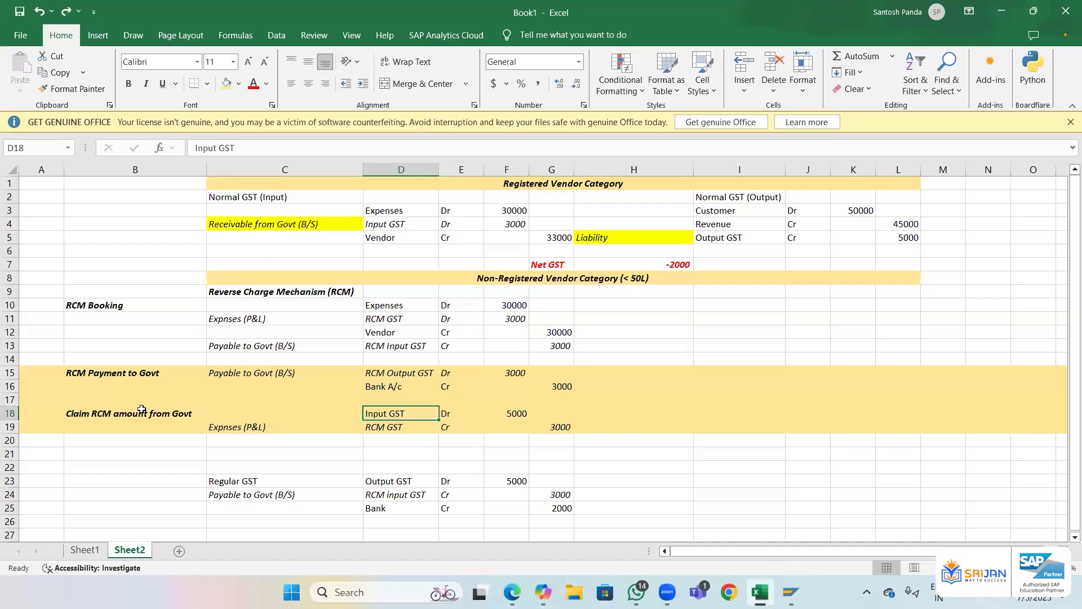
left_click(126, 413)
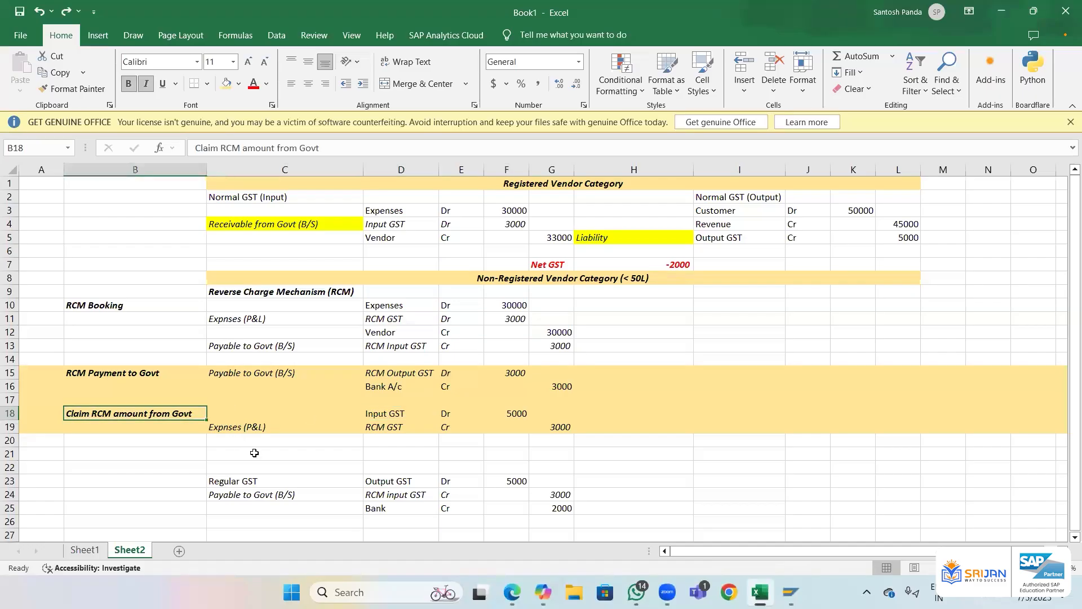
- Copy the "Claim RCM amount from Govt" label from B18 into B21
key("ctrl+c")
key("Down")
key("Down")
key("Down")
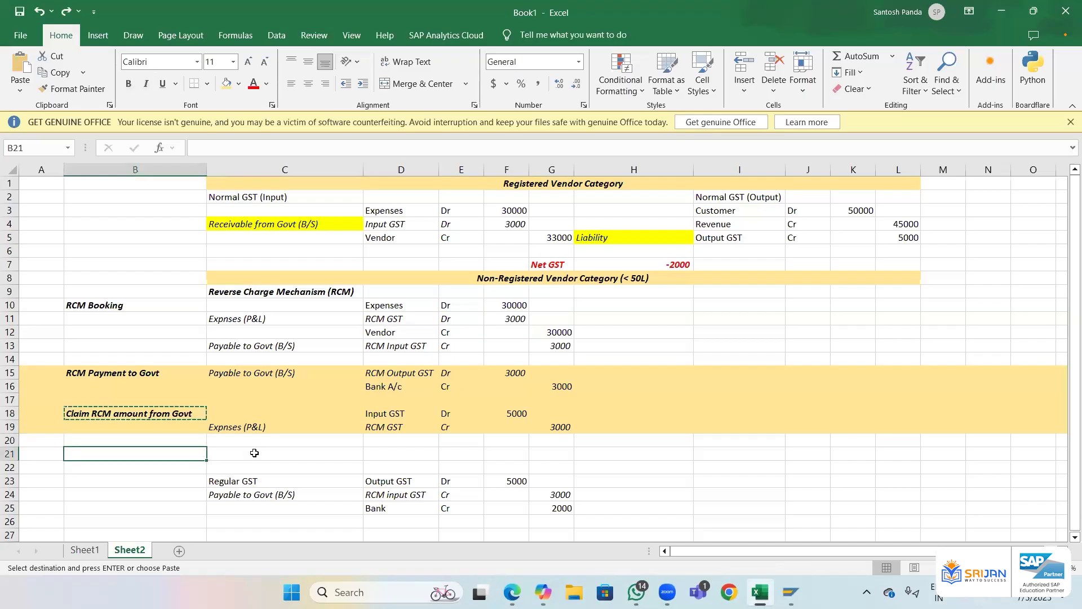
key("Return")
- Relabel B18 as "Transferring Exp GL to GST receivable" and widen column B to fit the text
key("Up")
key("Up")
key("Up")
type("TRa")
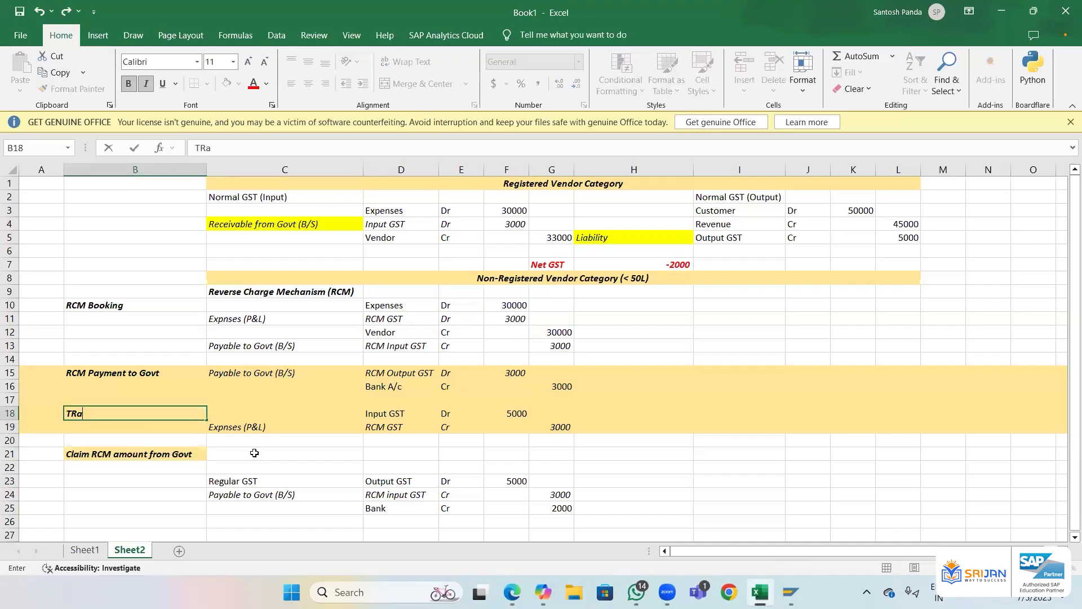
type("nsferring Exp")
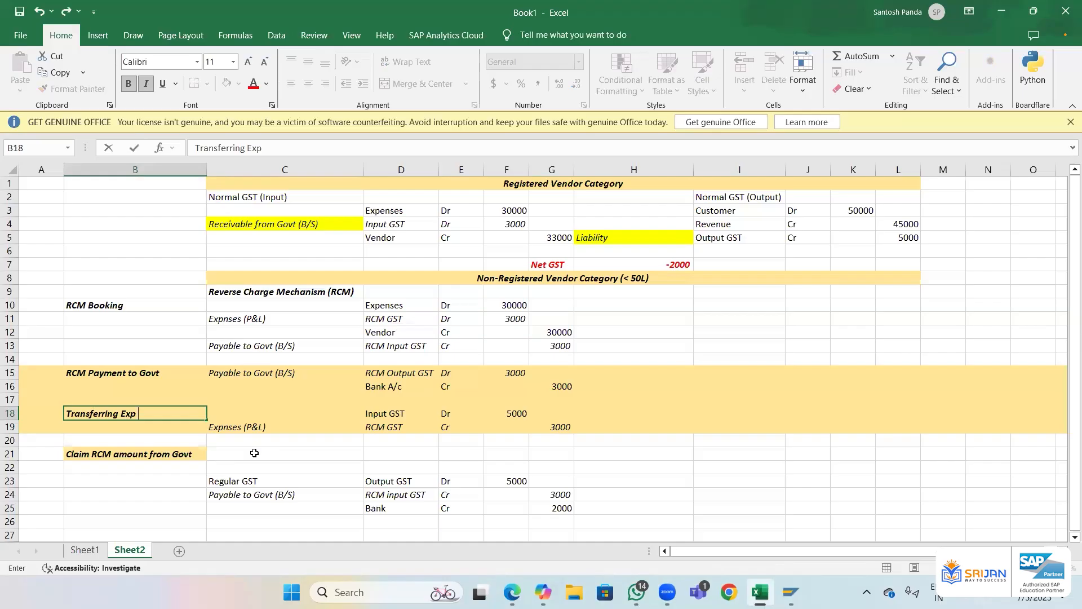
type(" GL to GST receivabl")
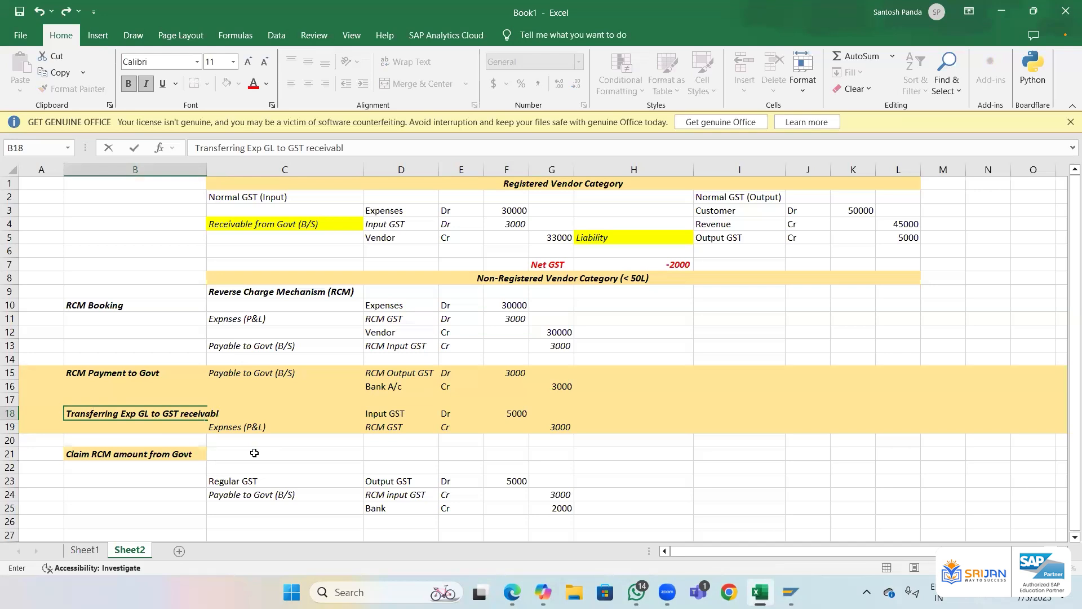
type("e")
key("Return")
key("Up")
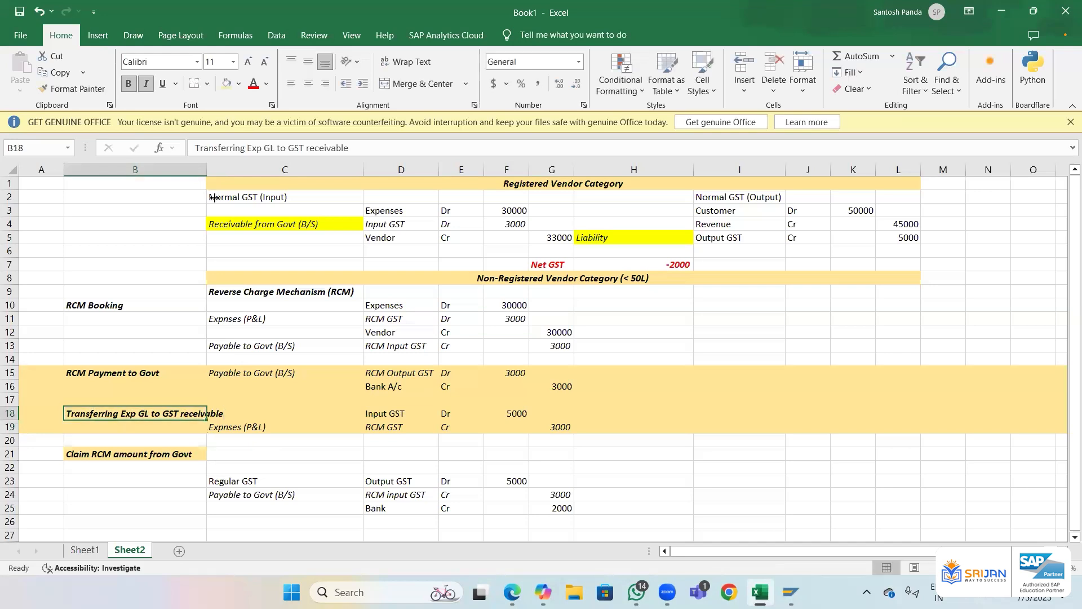
double_click(207, 169)
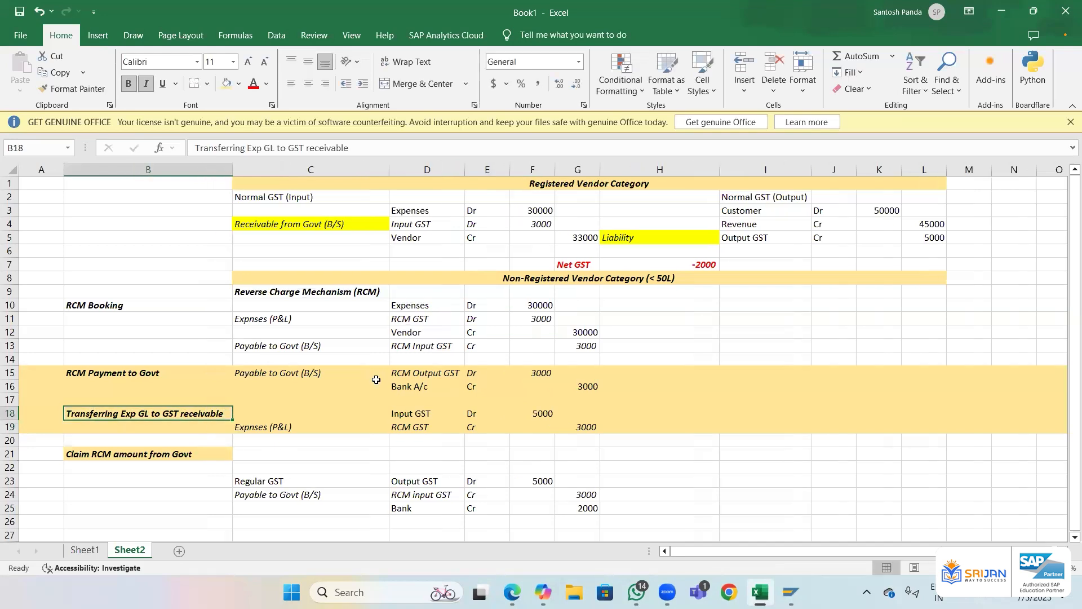
- Copy "Receivable from Govt (B/S)" from C4 into C18 as values only, beside the Input GST line
left_click(409, 319)
left_click(432, 416)
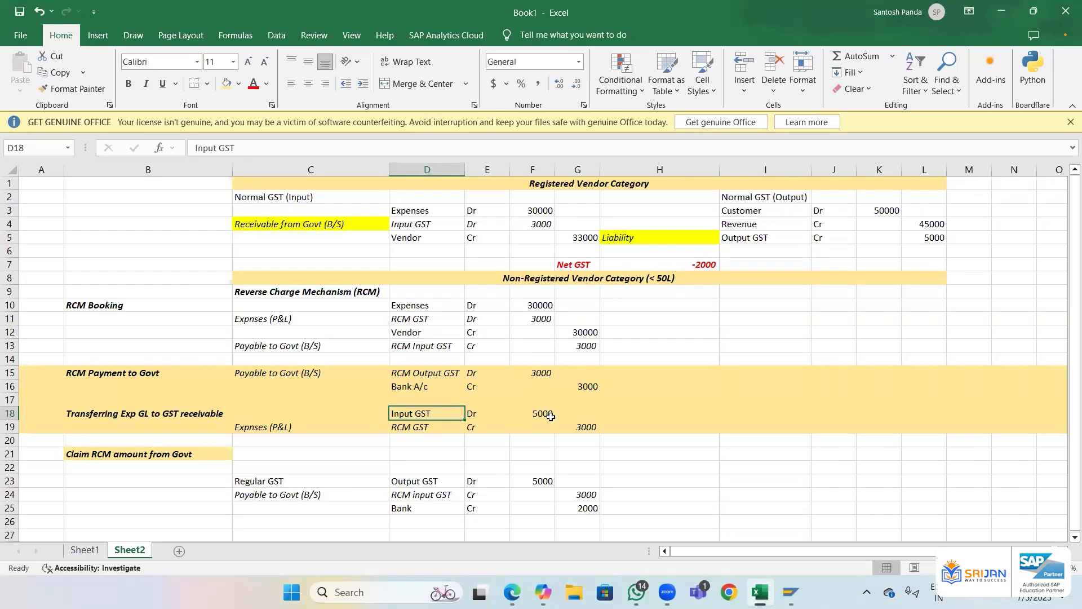
left_click(346, 414)
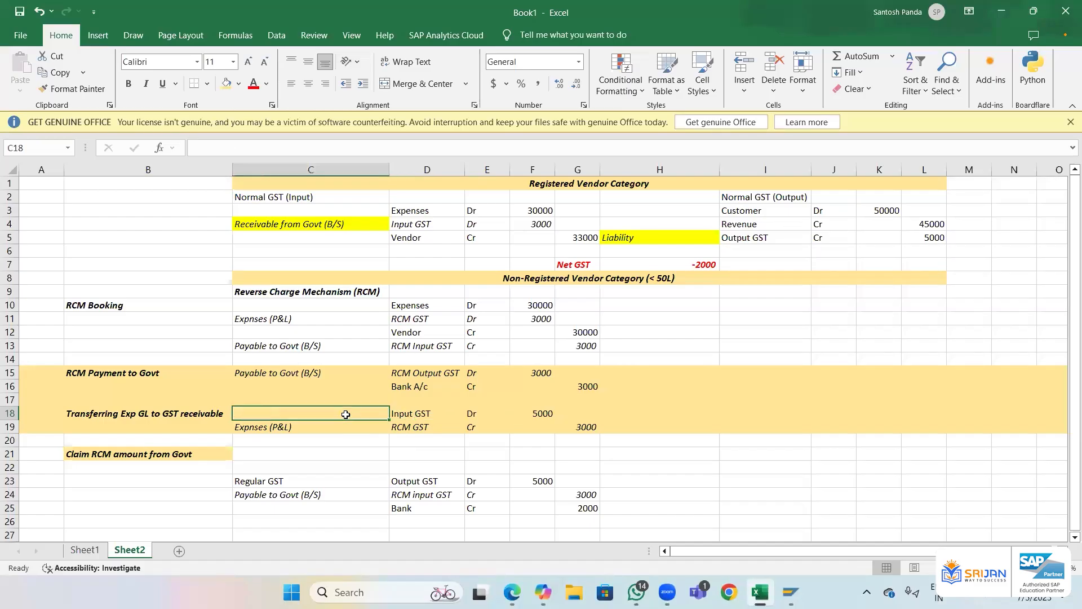
left_click(351, 222)
key("ctrl+c")
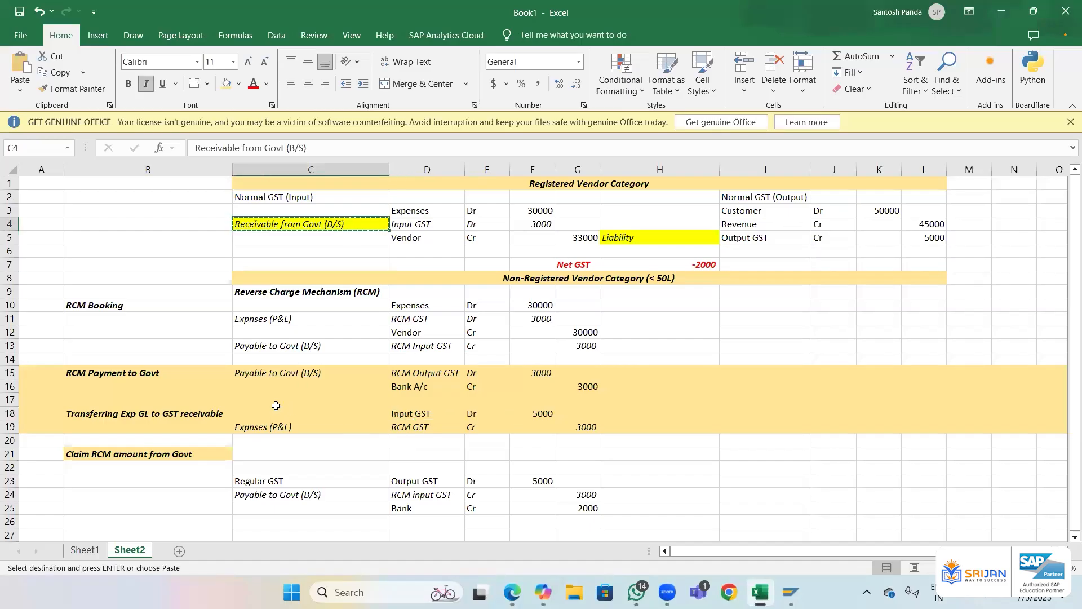
left_click(274, 414)
right_click(274, 414)
key("s")
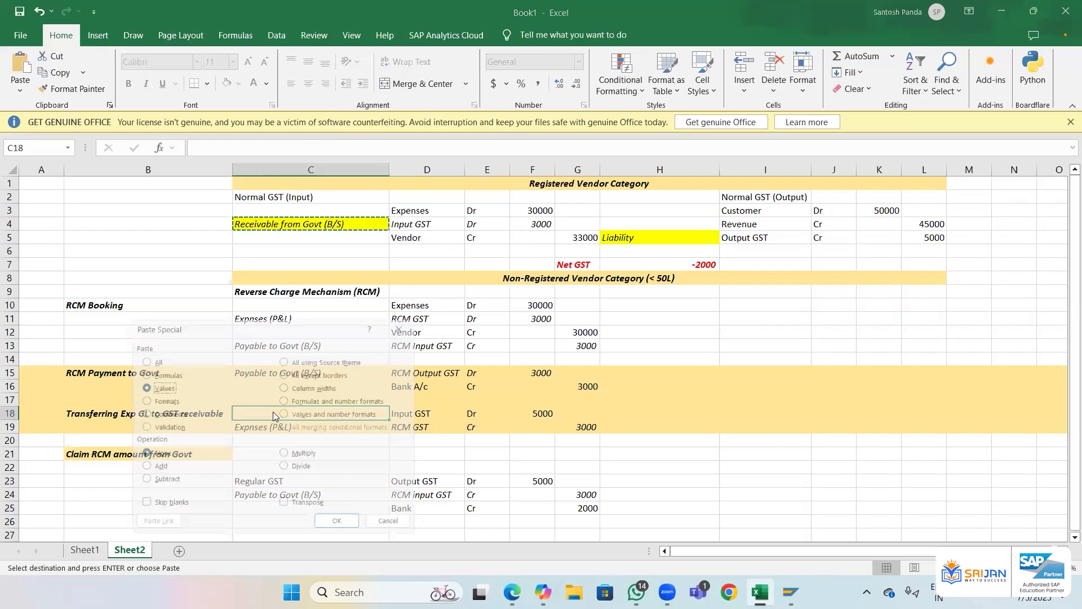
key("Return")
key("Escape")
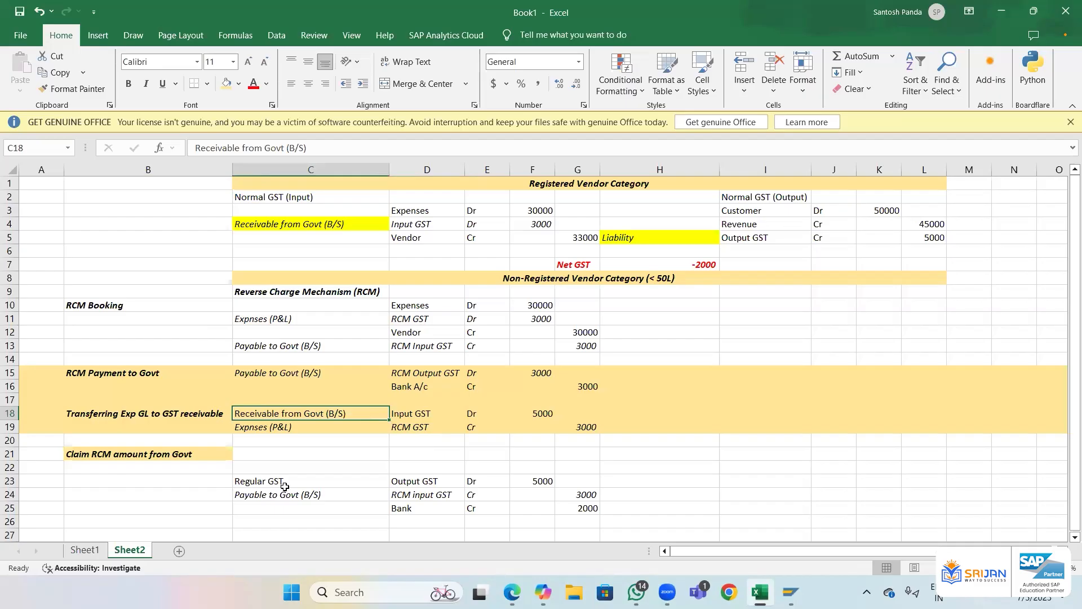
- Copy the "Claim RCM amount from Govt" label from B21 to B23 and clear B21
left_click(156, 480)
key("Up")
key("Up")
key("ctrl+c")
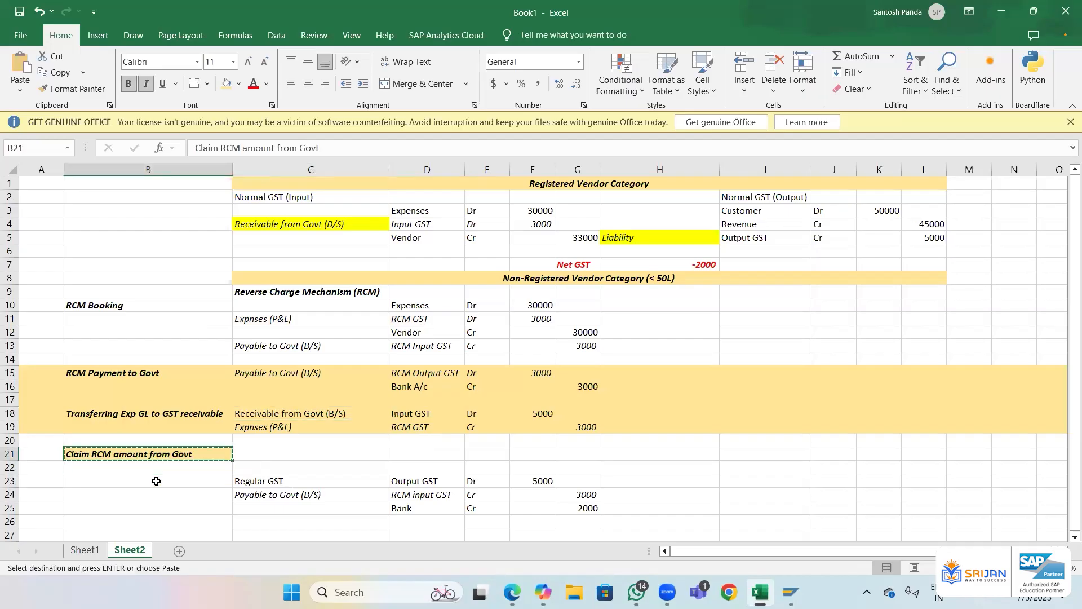
left_click(157, 480)
key("Return")
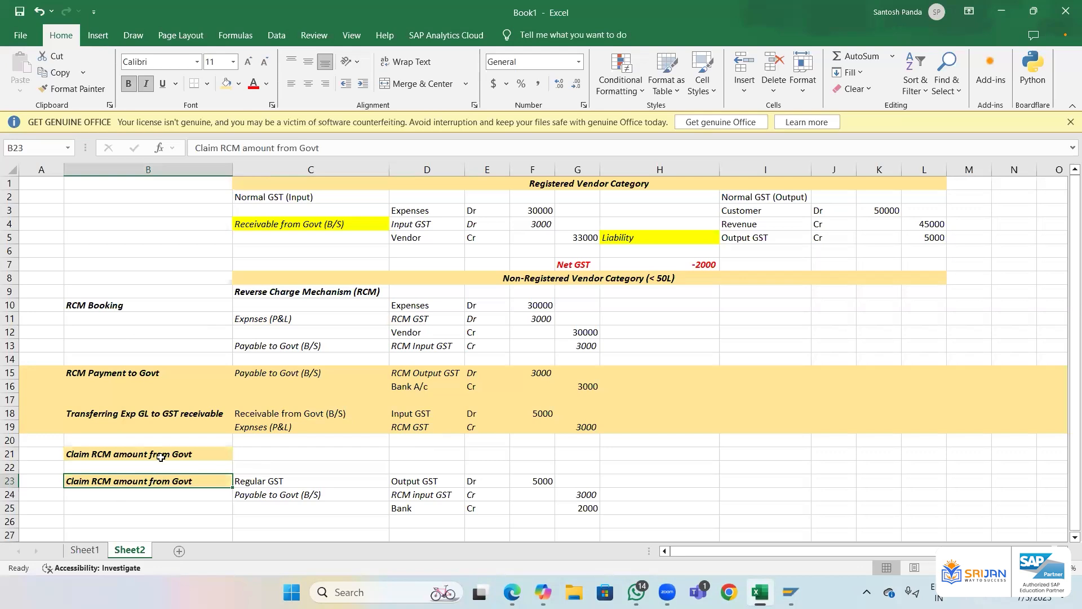
left_click(160, 457)
key("ctrl+d")
key("Down")
key("Down")
key("Down")
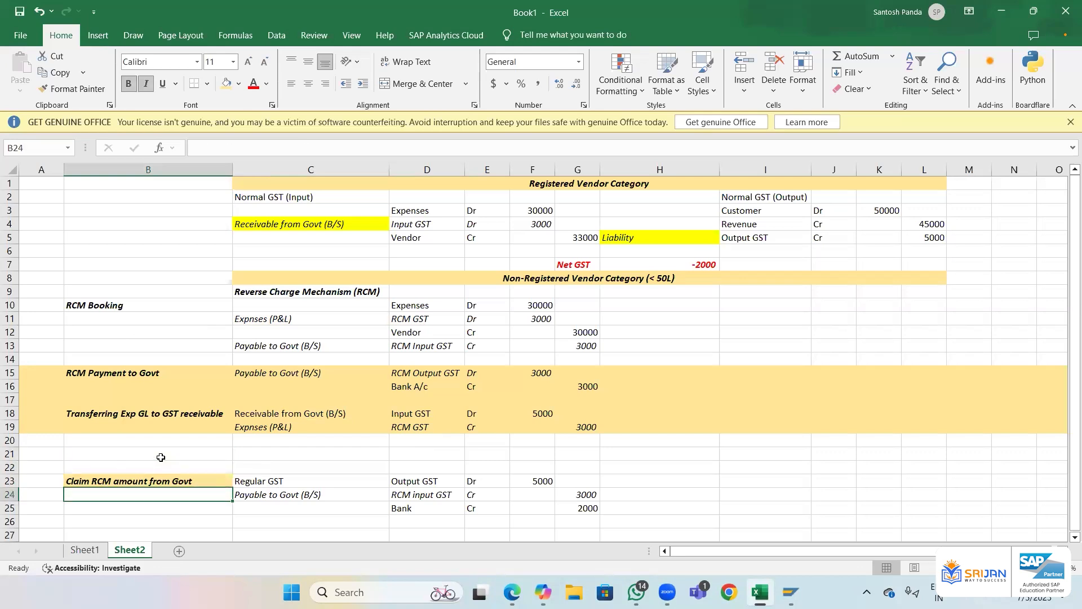
key("Up")
key("Right")
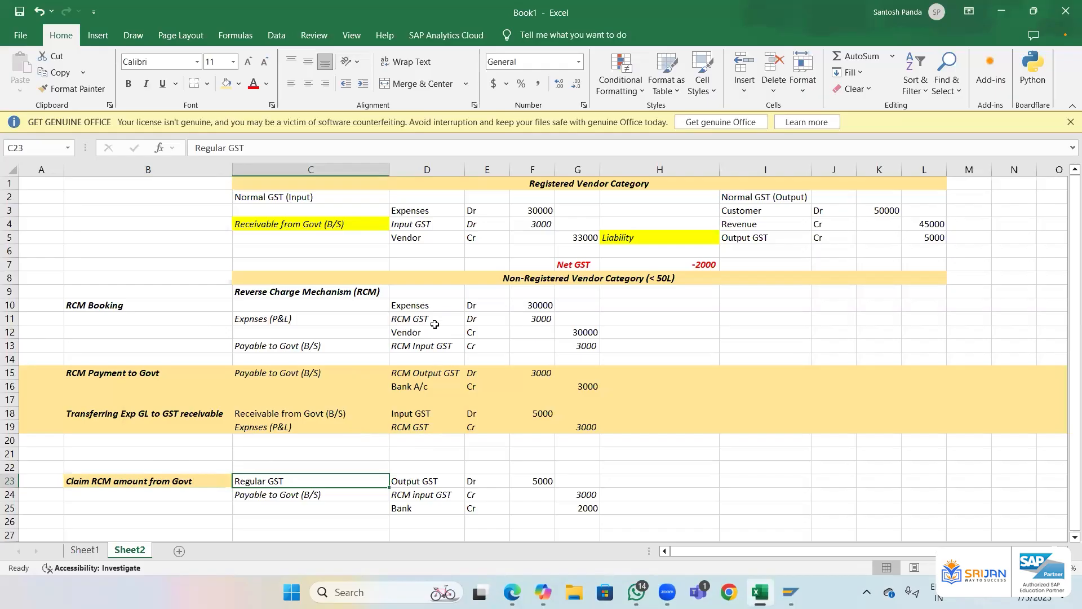
- Check the RCM amounts in rows 11 and 13 and set the Input GST debit in F18 to 3000
left_click_drag(435, 320, 530, 319)
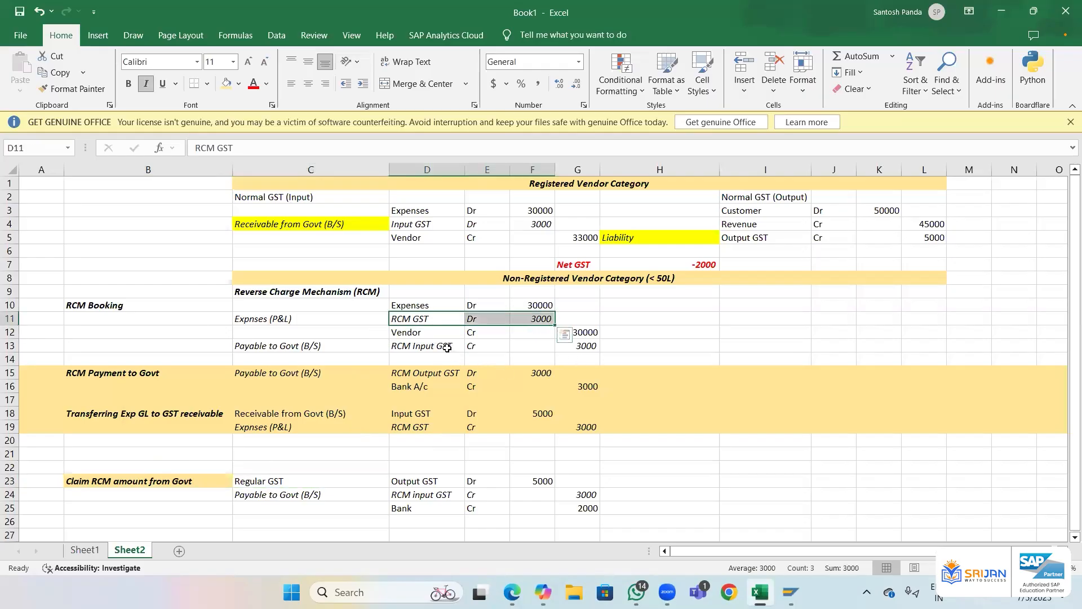
left_click_drag(445, 346, 589, 346)
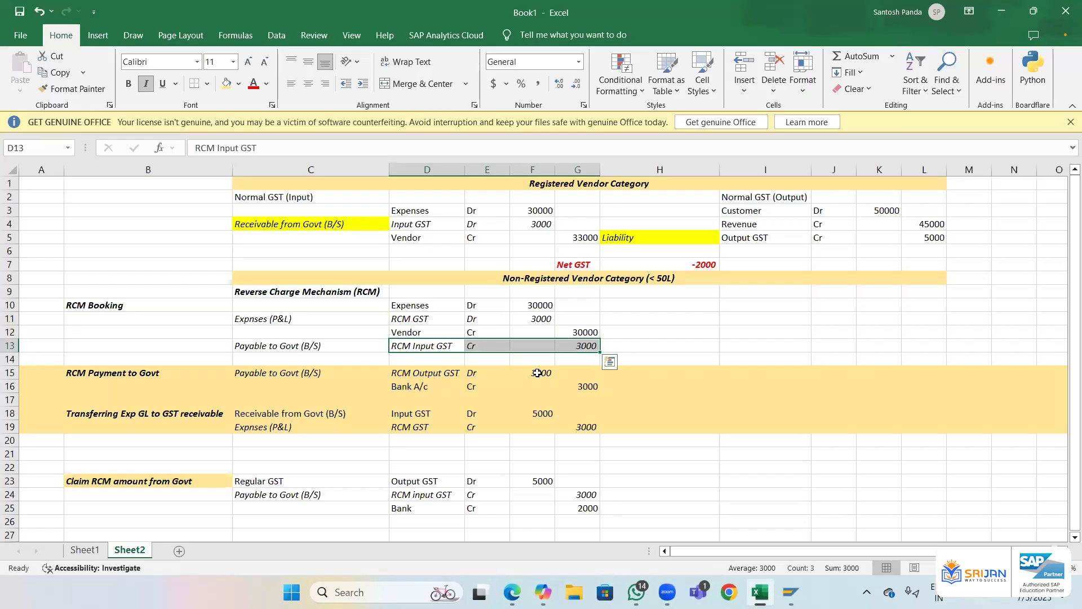
left_click(531, 412)
type("3000")
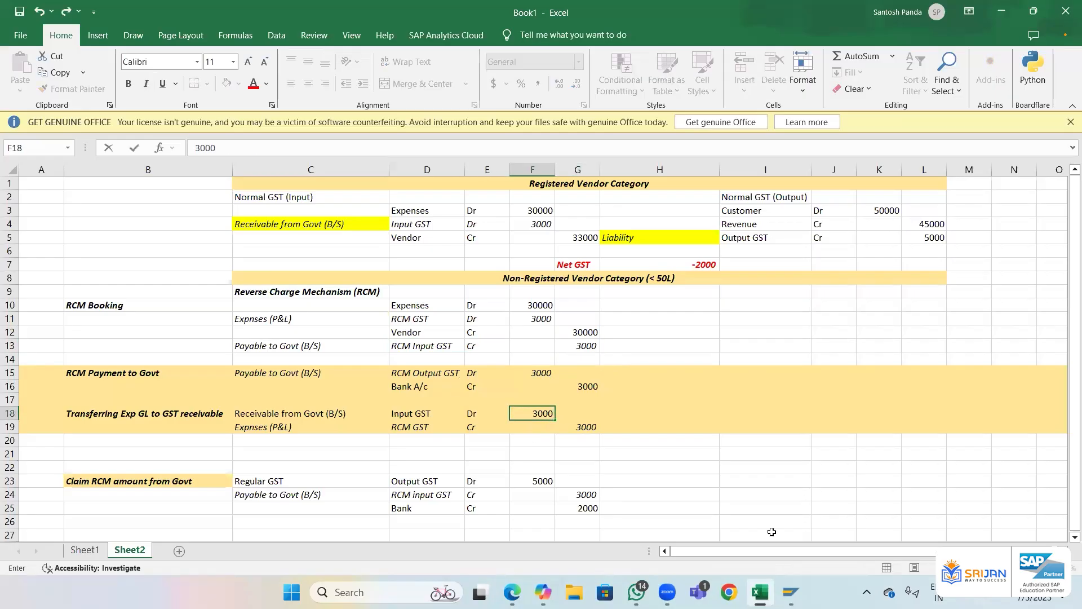
key("Return")
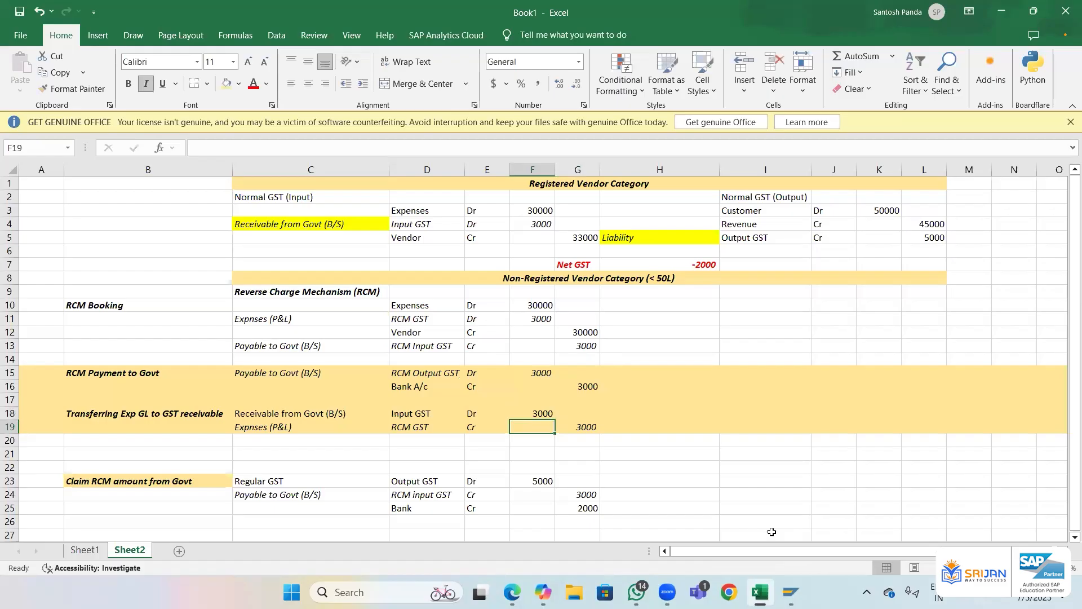
- Compare the claim entry in rows 23 and 24 with the Output GST line in row 5 and the RCM entries above
left_click(292, 483)
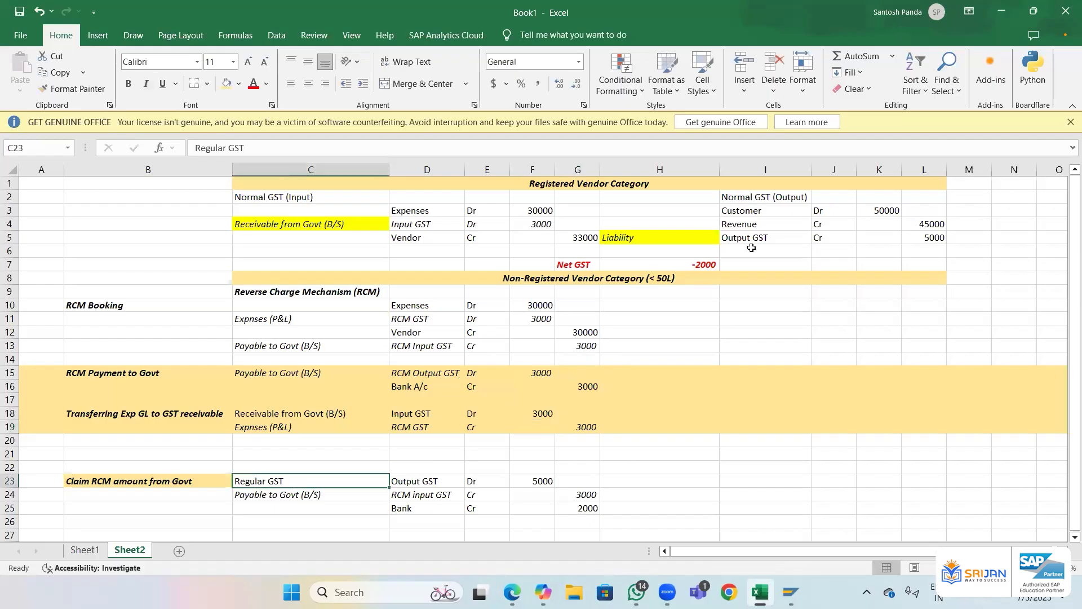
left_click(774, 237)
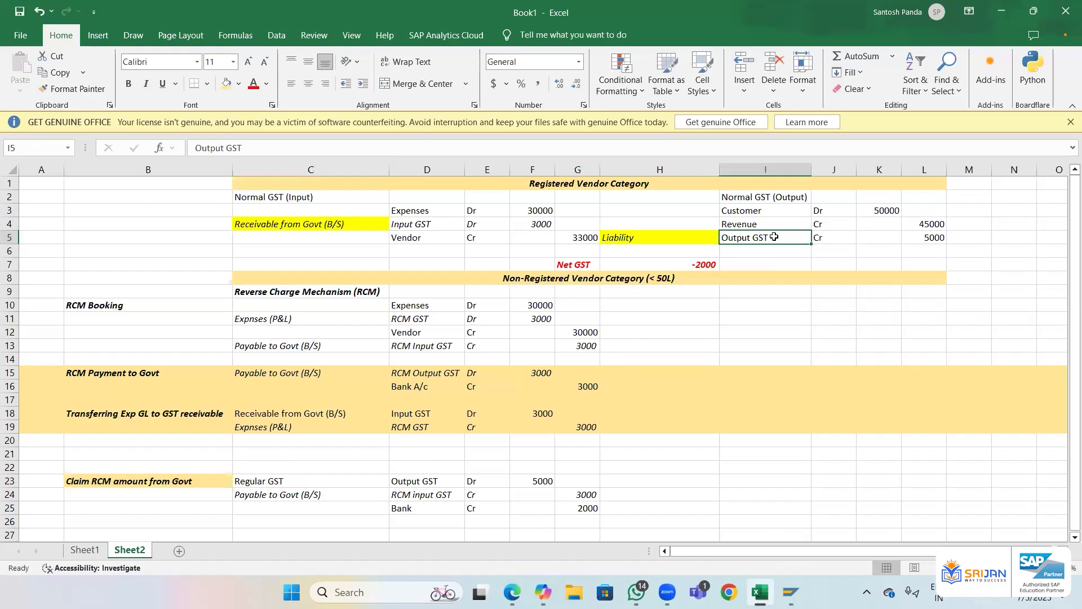
left_click(546, 482)
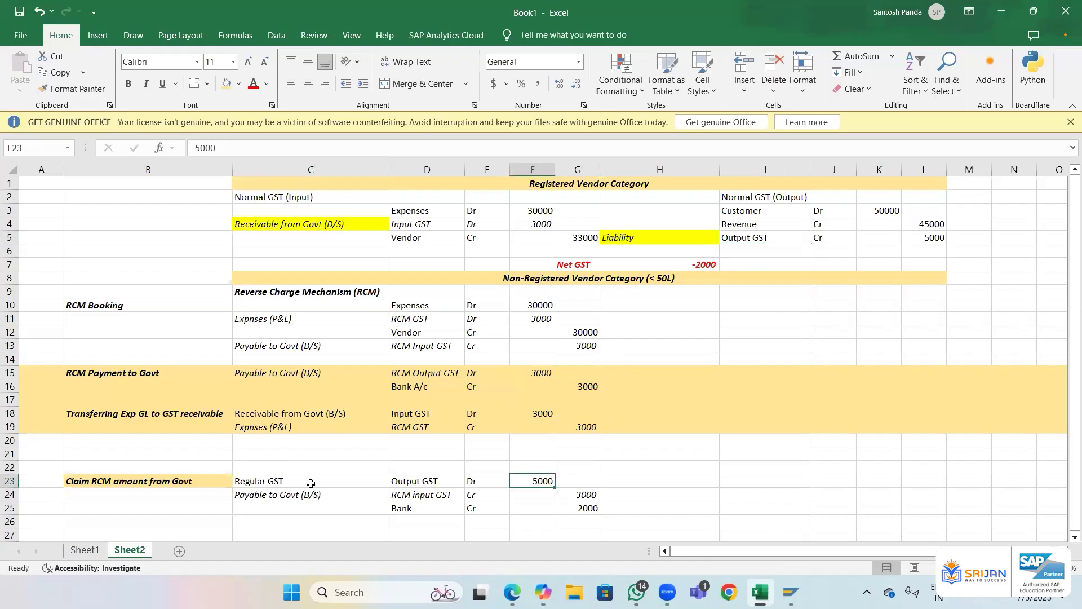
left_click(283, 494)
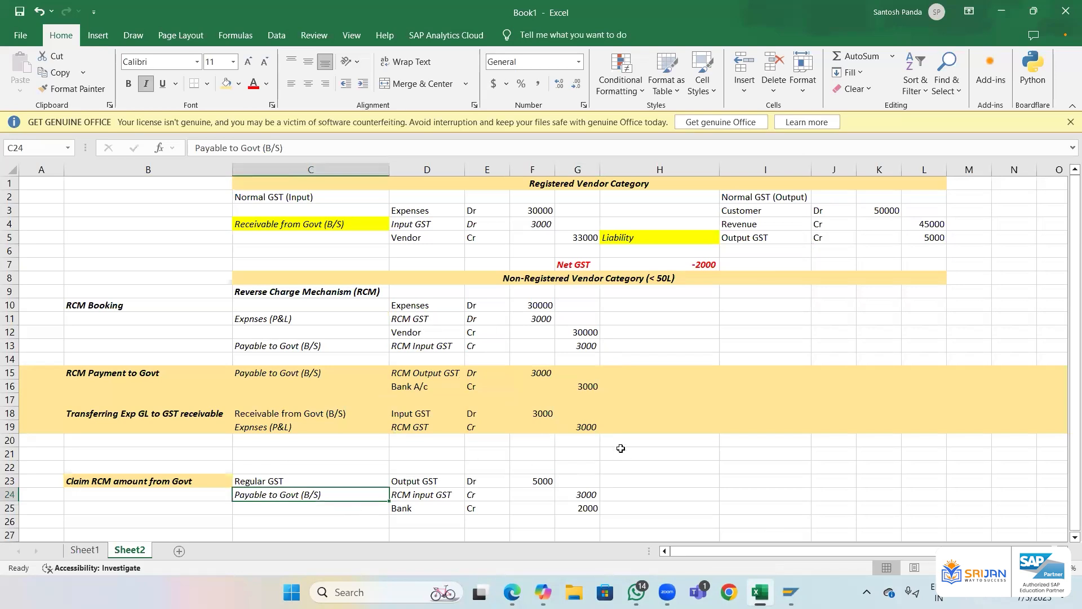
left_click_drag(589, 454, 132, 304)
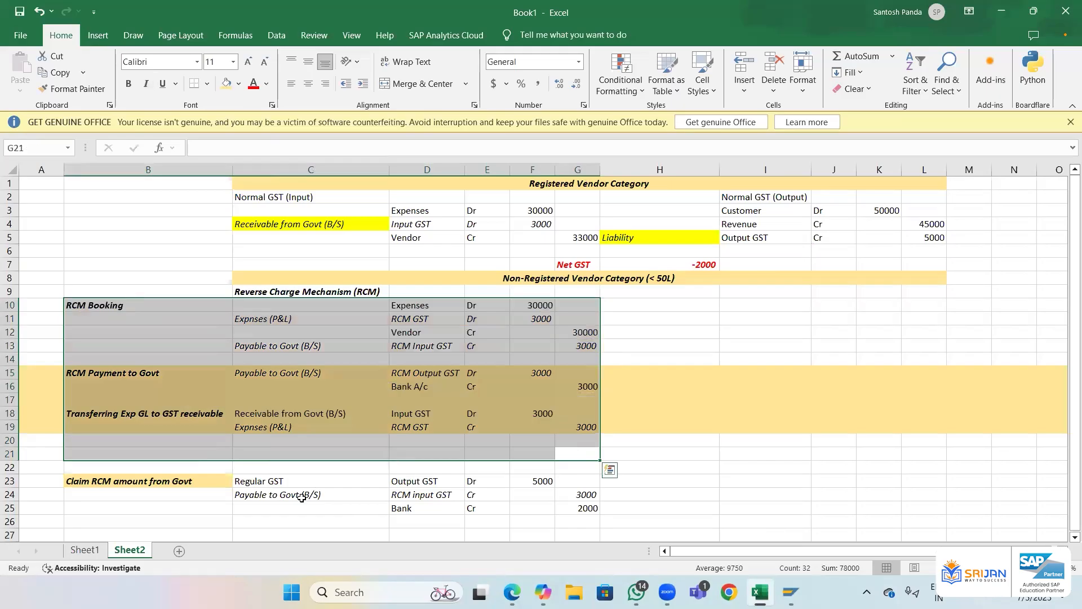
- Replace the C24 label with the values-only copy of "Receivable from Govt (B/S)" from C18
left_click(308, 418)
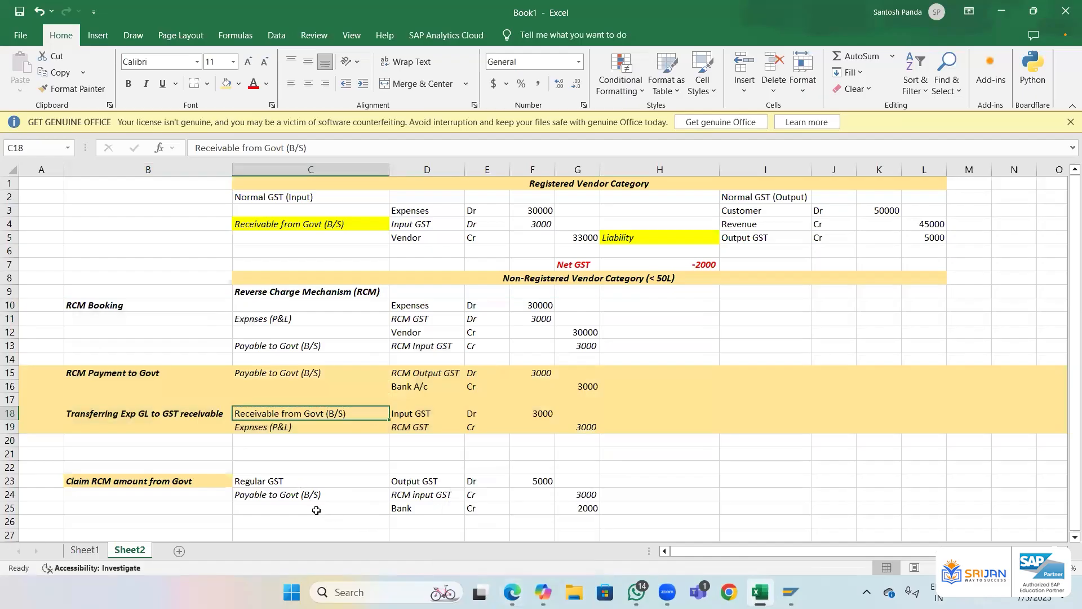
key("ctrl+c")
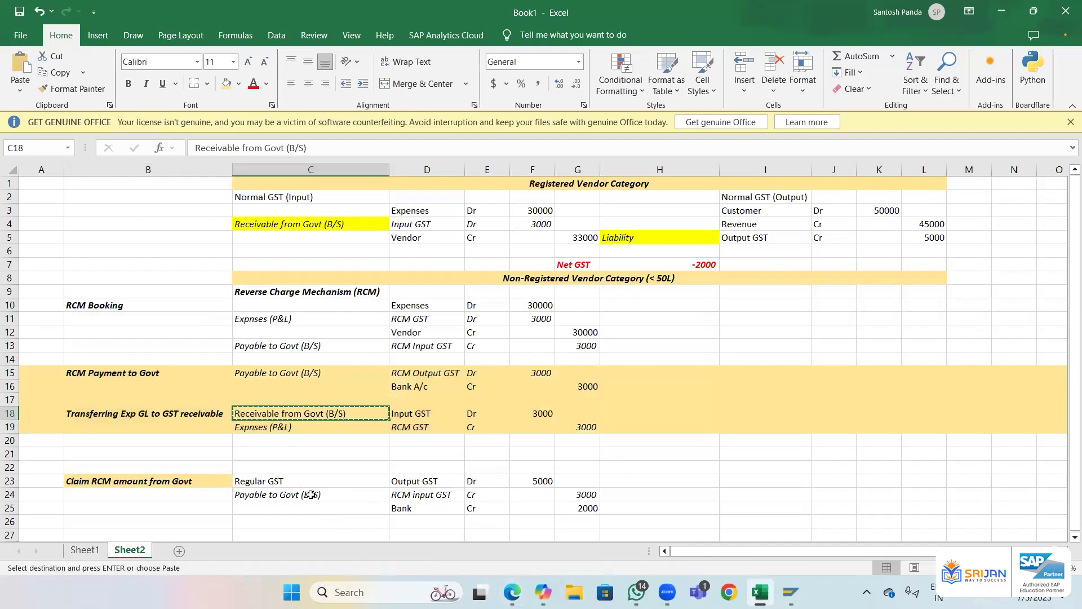
left_click(310, 494)
right_click(311, 495)
key("s")
key("v")
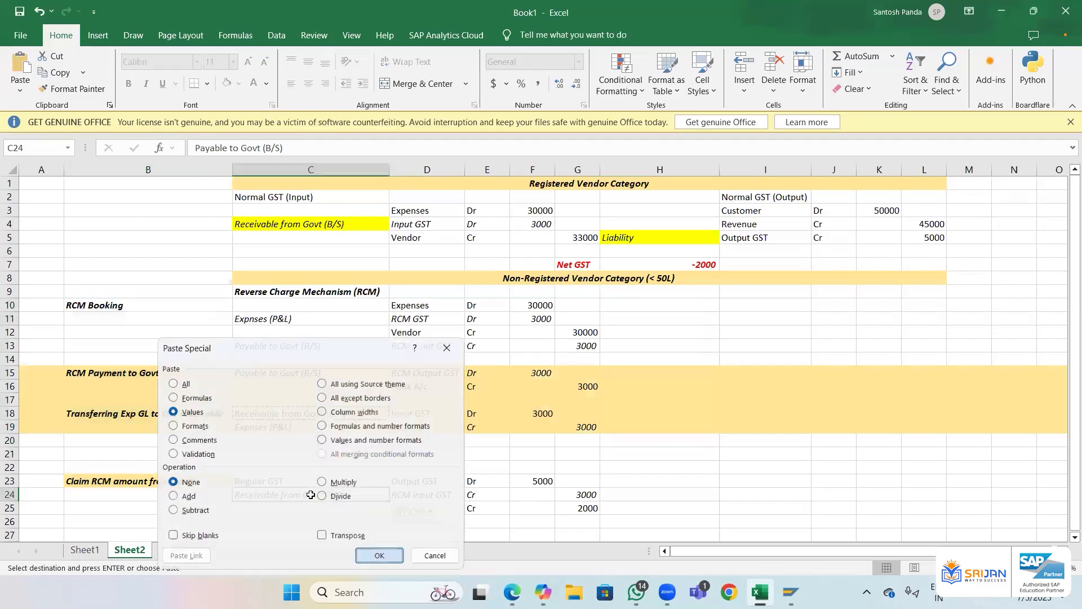
key("Return")
- Copy the Input GST receivable line C18:F18 into row 24 from C24 as values only
key("Up")
key("Up")
key("Up")
key("Up")
key("Up")
key("Up")
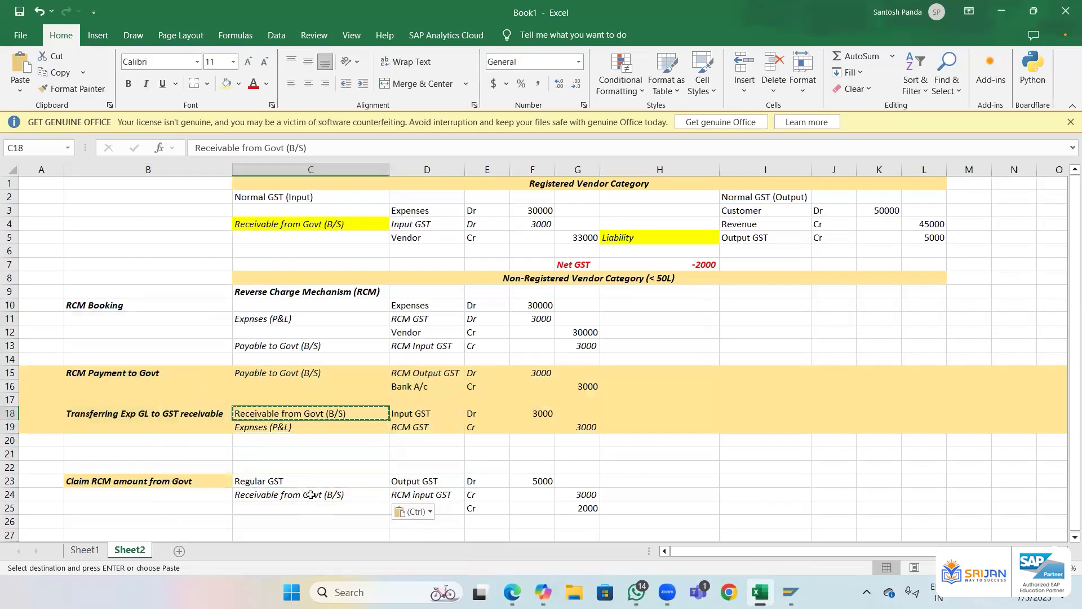
key("shift+Right")
key("shift+Right")
key("shift+Right")
key("ctrl+c")
key("Down")
key("Down")
key("Down")
key("Down")
key("Down")
key("Down")
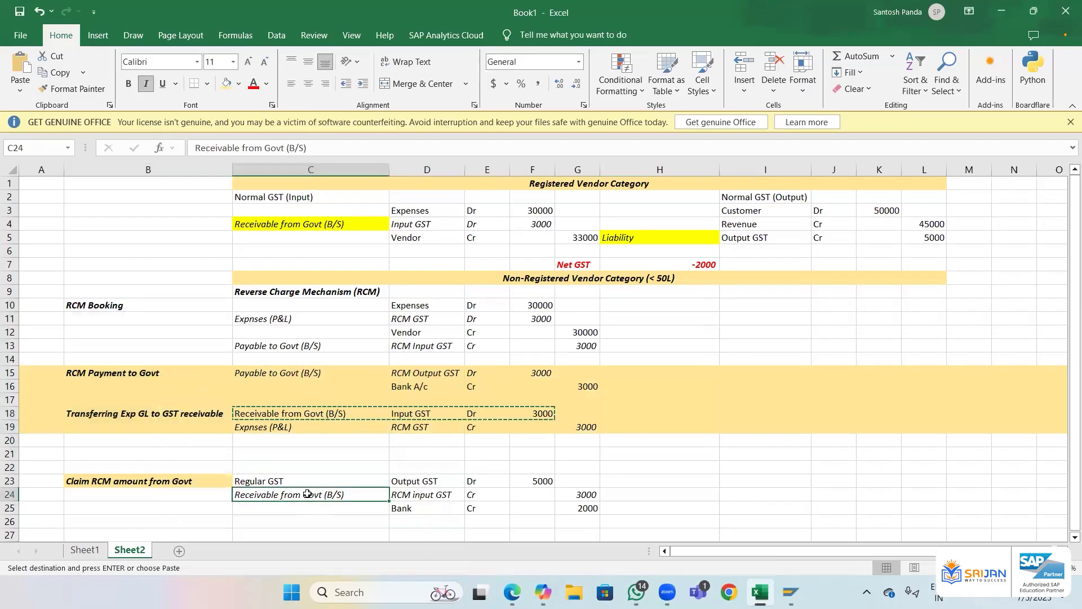
right_click(307, 494)
key("s")
key("v")
key("Return")
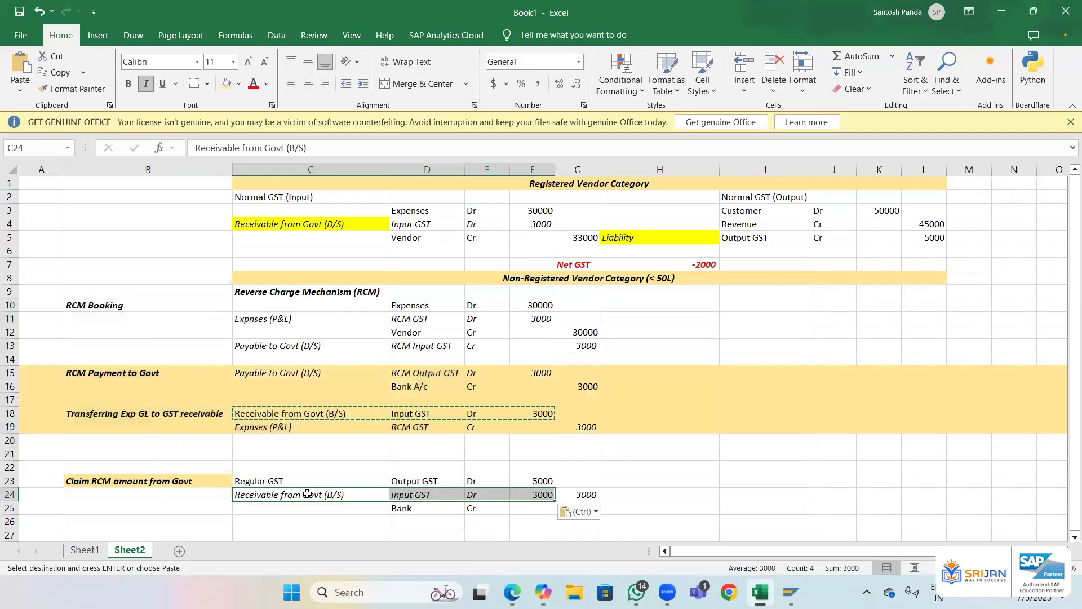
- Mark the Input GST line in row 24 as a credit by copying Cr from E25 into E24
key("Right")
key("Right")
key("Down")
key("ctrl+c")
key("Up")
key("Return")
key("Right")
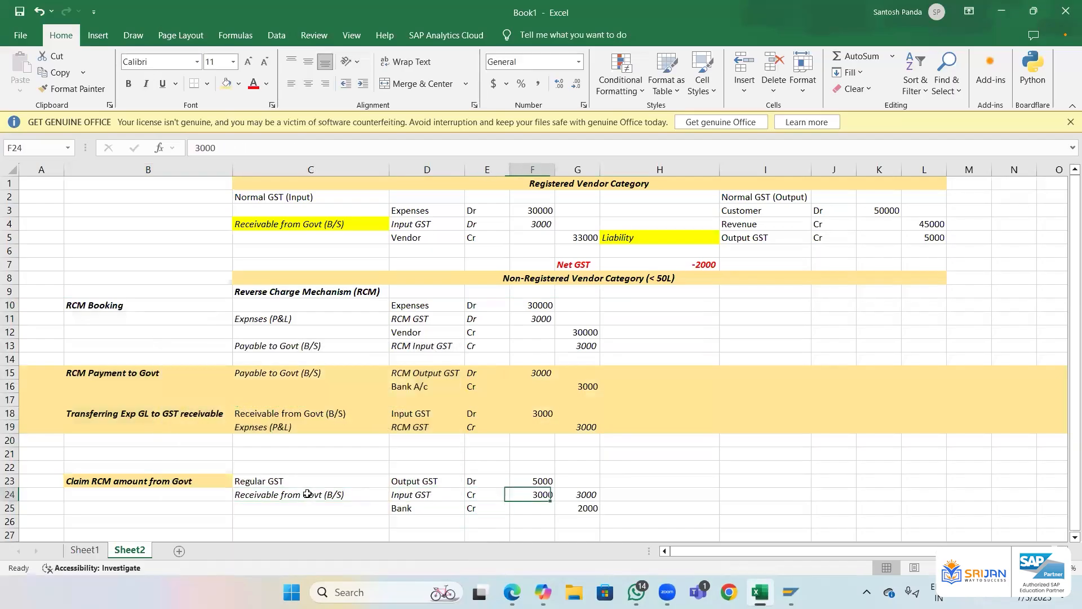
- Remove the italics from the credit amount in G24 and clear the debit amount in F24
key("Right")
key("ctrl+i")
key("Left")
key("Delete")
key("Down")
key("Left")
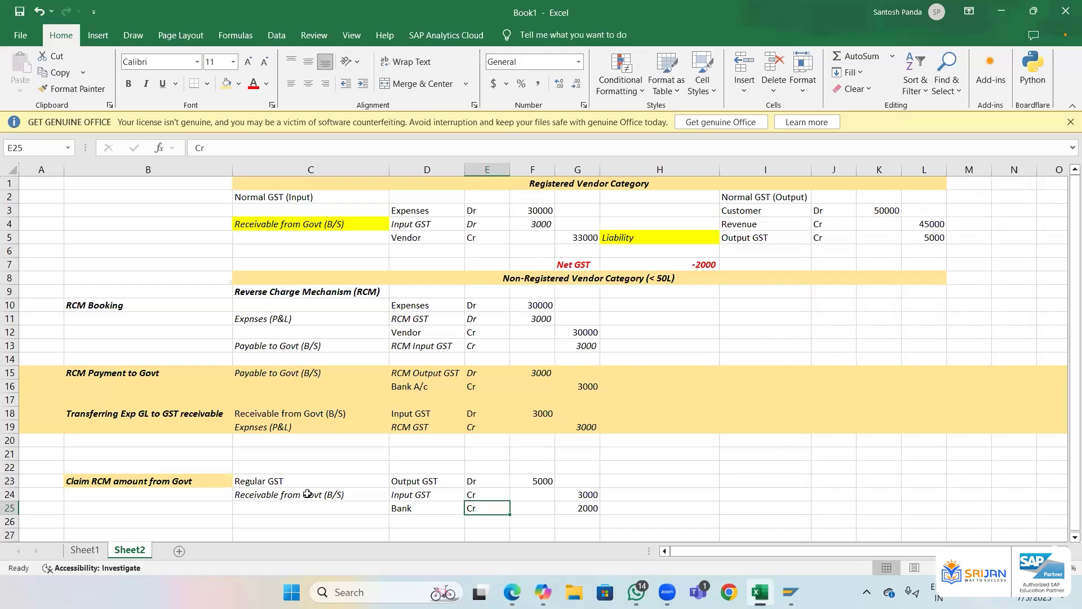
- Trace the entries from the Input GST line in row 24 up to the RCM Input GST line in row 13
key("Up")
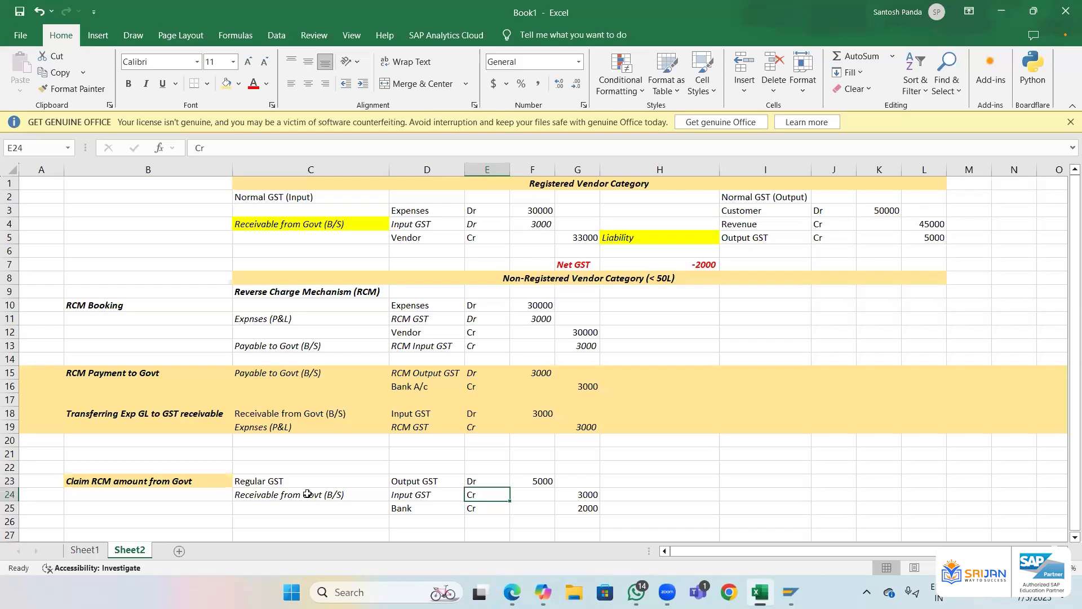
key("Up")
key("Up")
key("Up")
key("Up")
key("Up")
key("Up")
key("Up")
key("Up")
key("Up")
key("Up")
key("Up")
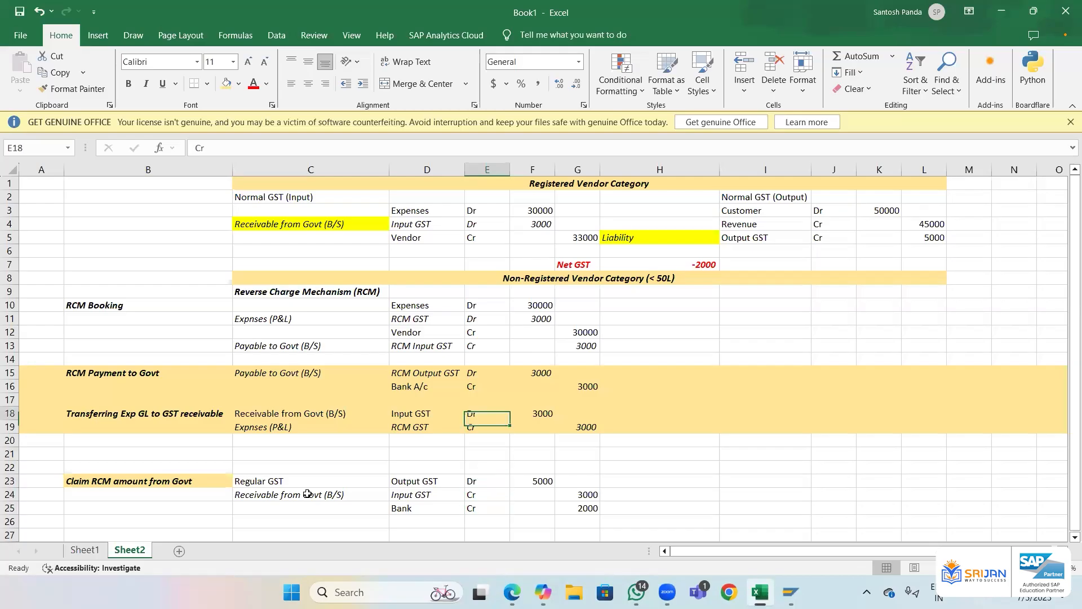
key("Left")
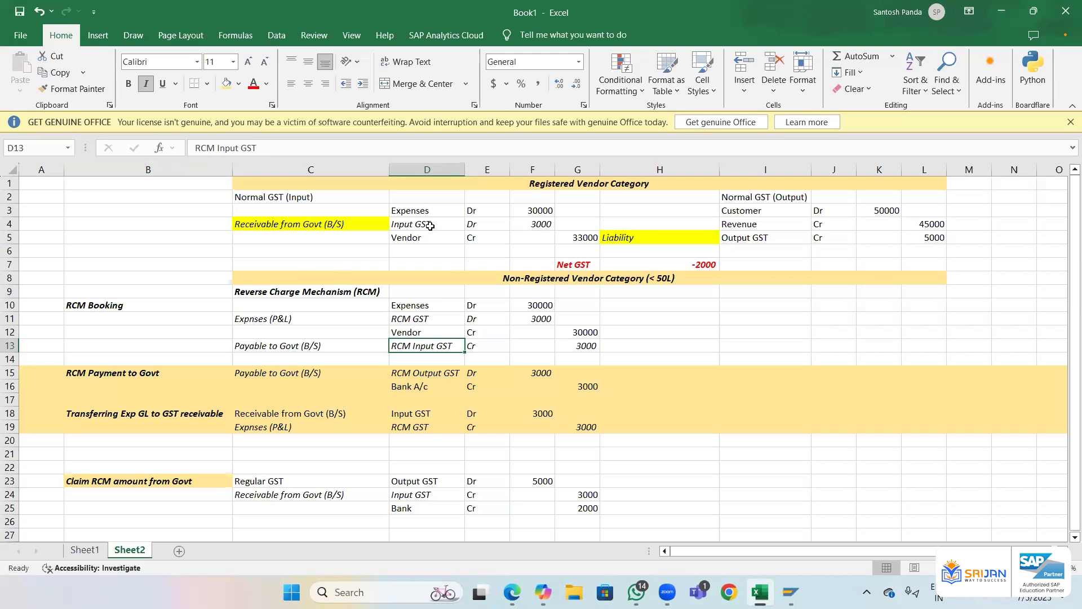
- Change the payable line's account name in D13 to RCM Output GST
left_click(225, 151)
key("BackSpace")
key("BackSpace")
type("O")
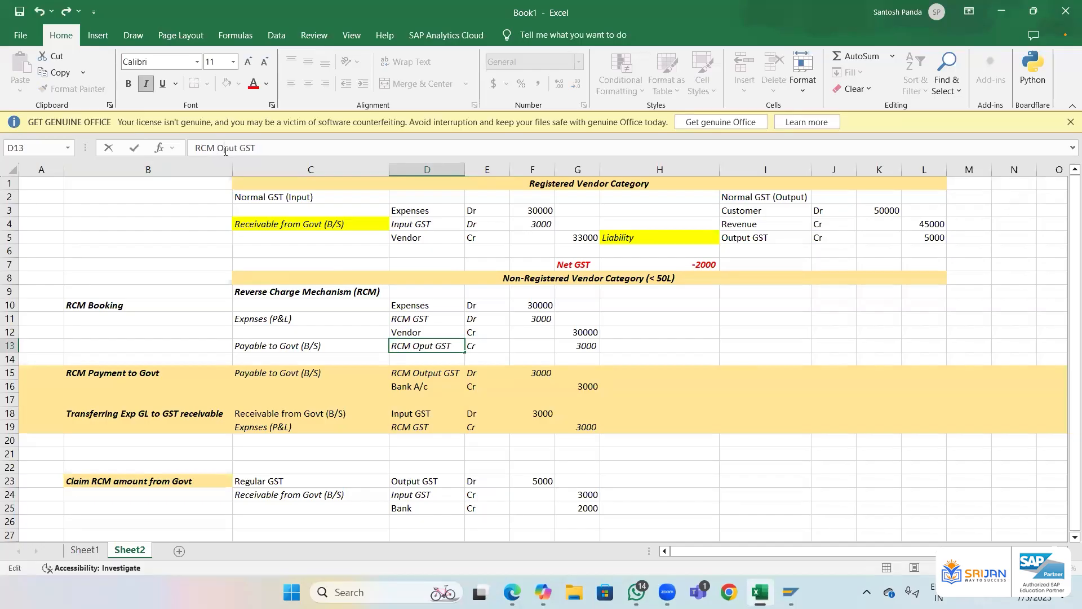
type("ut")
key("Return")
- Copy the RCM Output GST name from D13 into D11 on the RCM booking's debit line
key("Up")
key("Up")
key("Up")
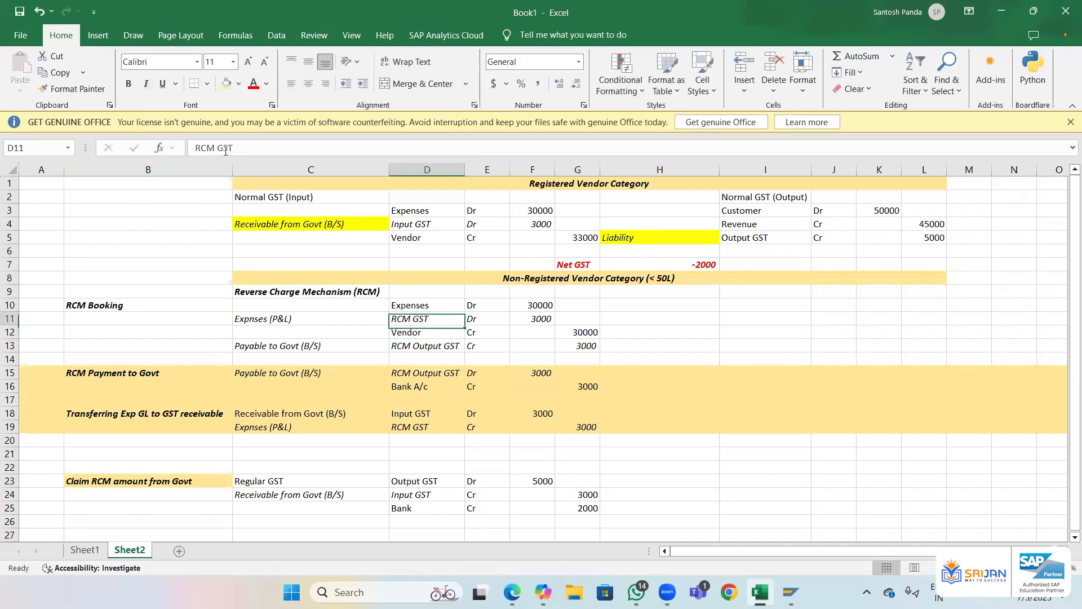
key("Down")
key("Down")
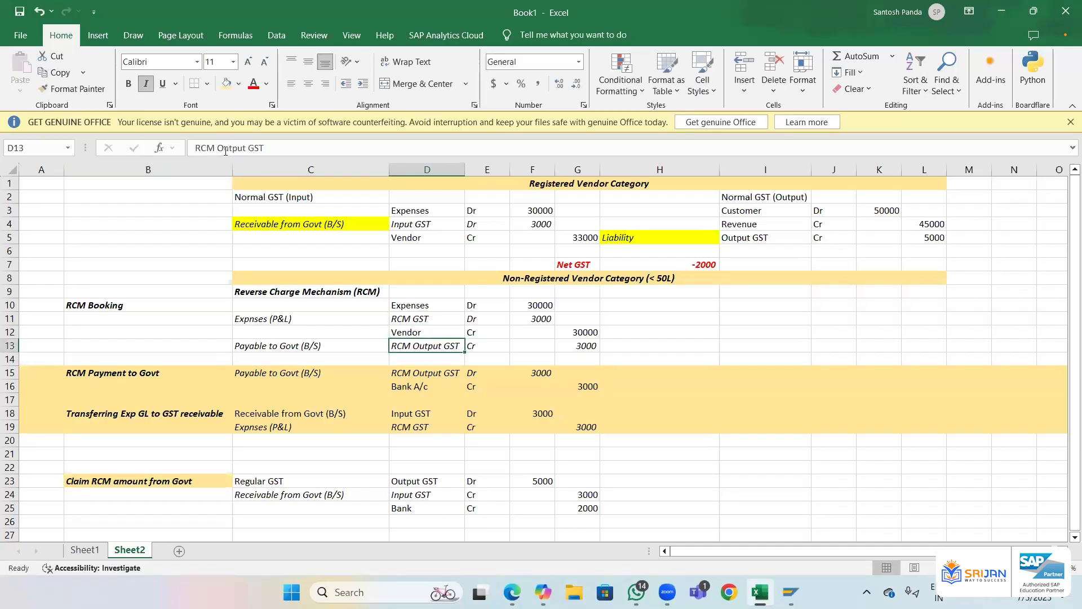
key("ctrl+c")
key("Up")
key("Up")
key("Return")
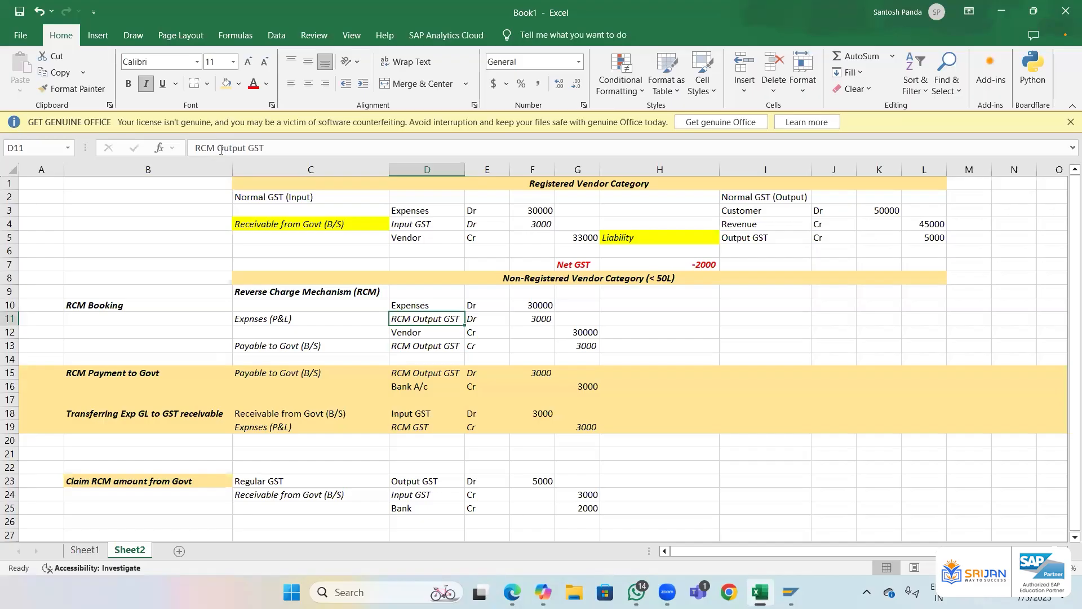
- Change the account name in D11 to RCM Input GST
left_click(220, 148)
key("shift+Right")
key("shift+Right")
key("shift+Right")
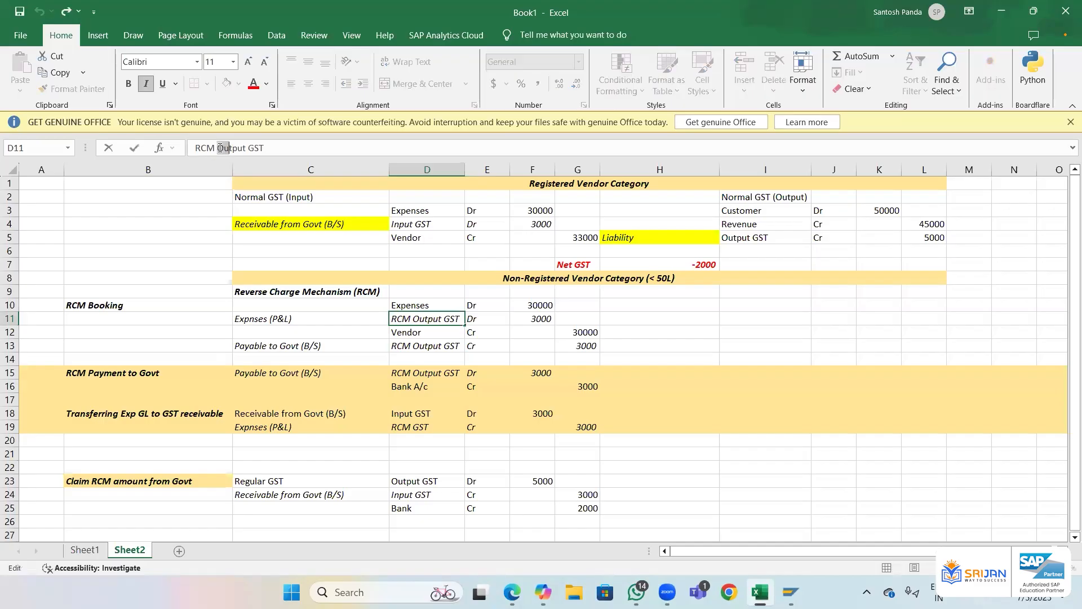
type("In")
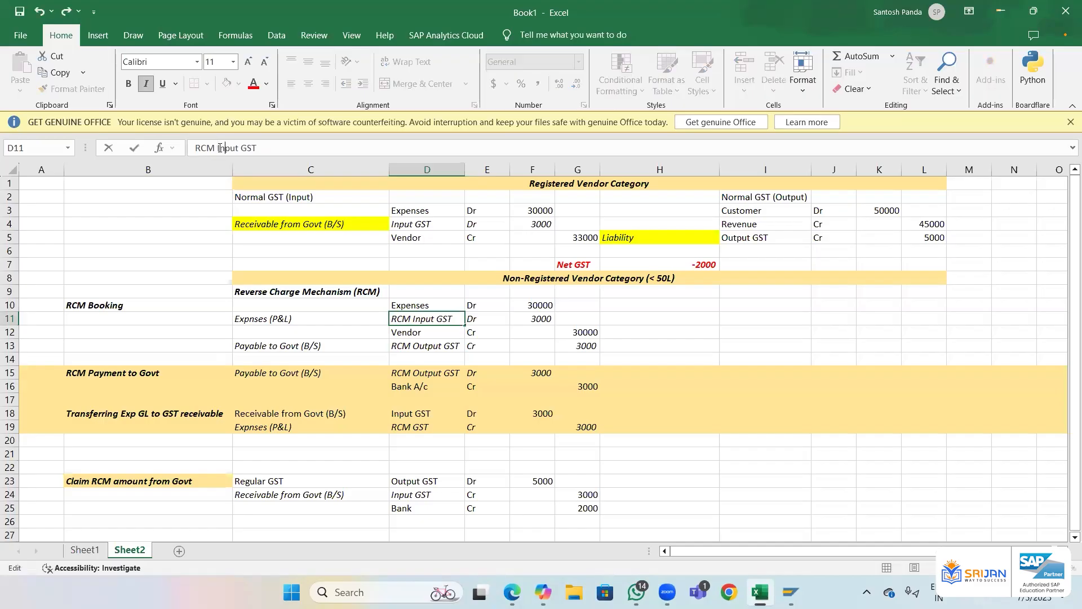
key("Return")
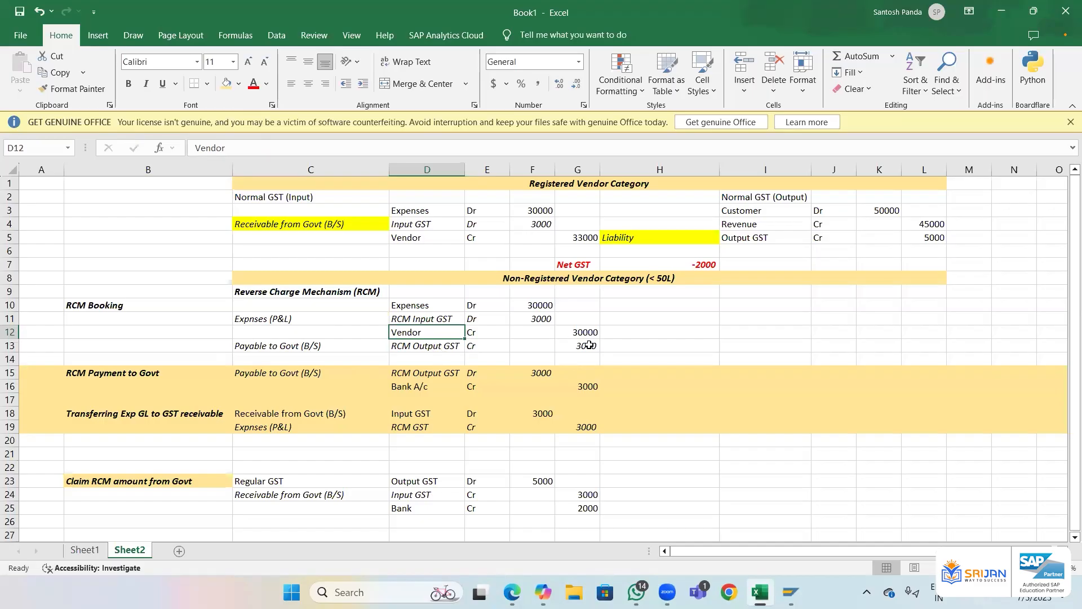
- Copy the RCM Input GST line C11:F11 into row 19 from C19 as values only
left_click(532, 320)
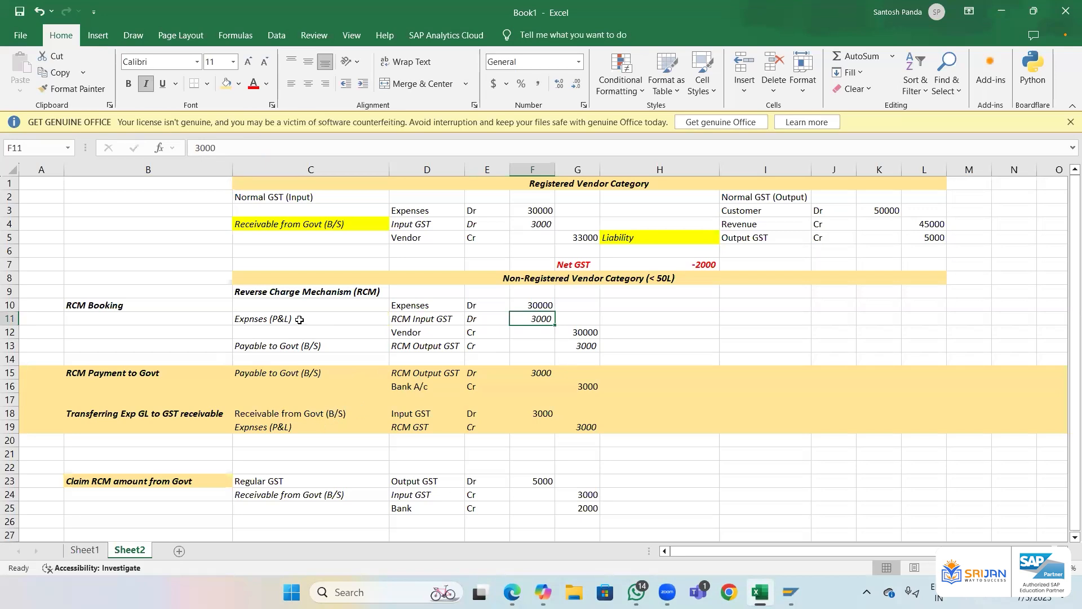
left_click_drag(300, 320, 533, 319)
key("ctrl+c")
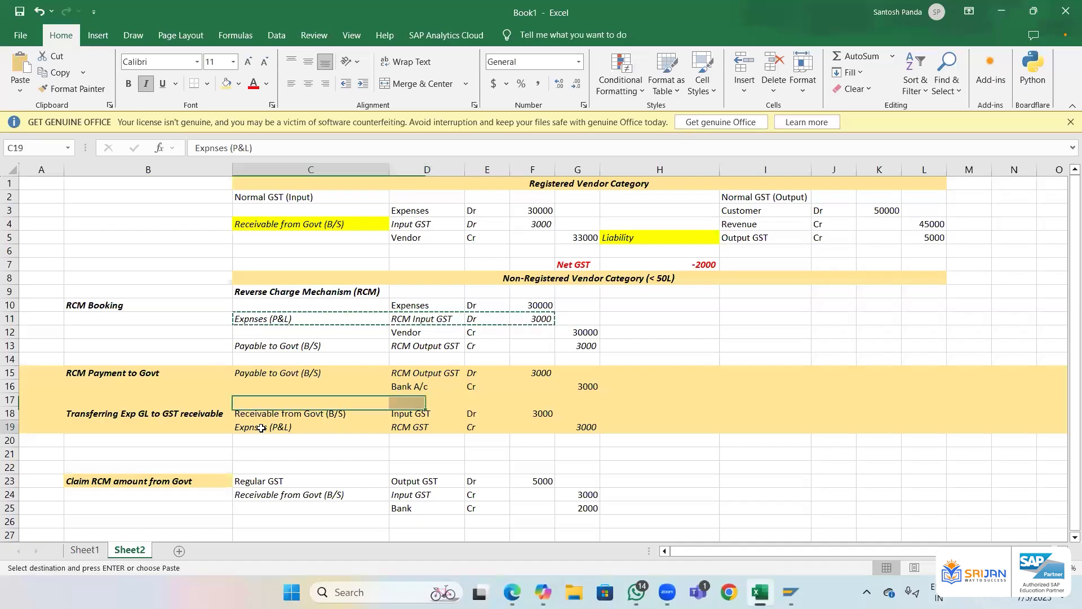
left_click(263, 430)
key("ctrl+alt+v")
key("v")
key("Return")
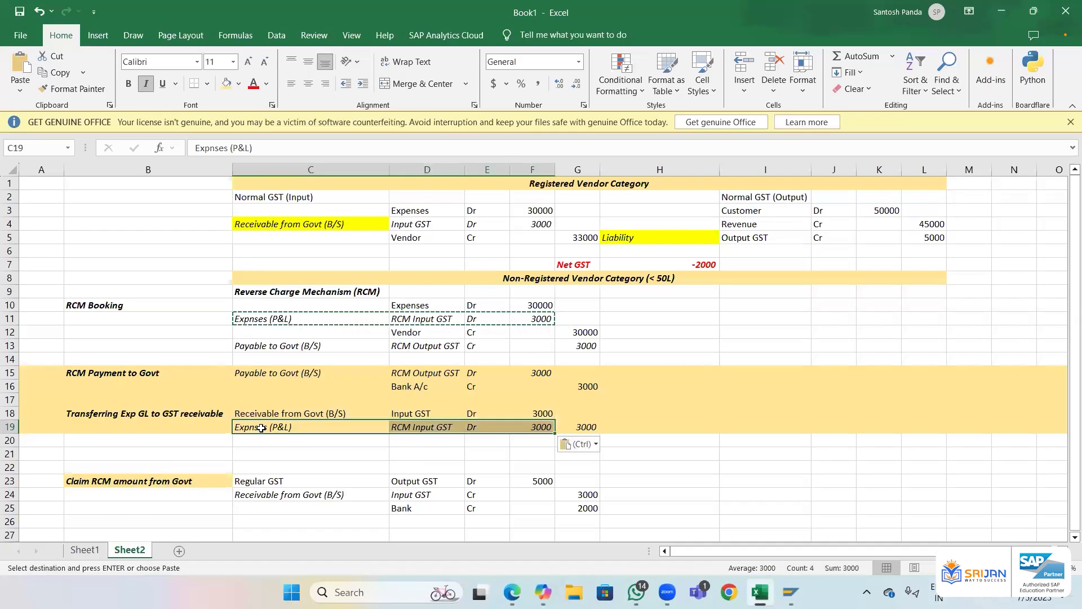
- Mark the RCM Input GST line in row 19 as Cr in E19 and clear its debit amount in F19
key("Down")
key("Down")
key("Up")
key("Up")
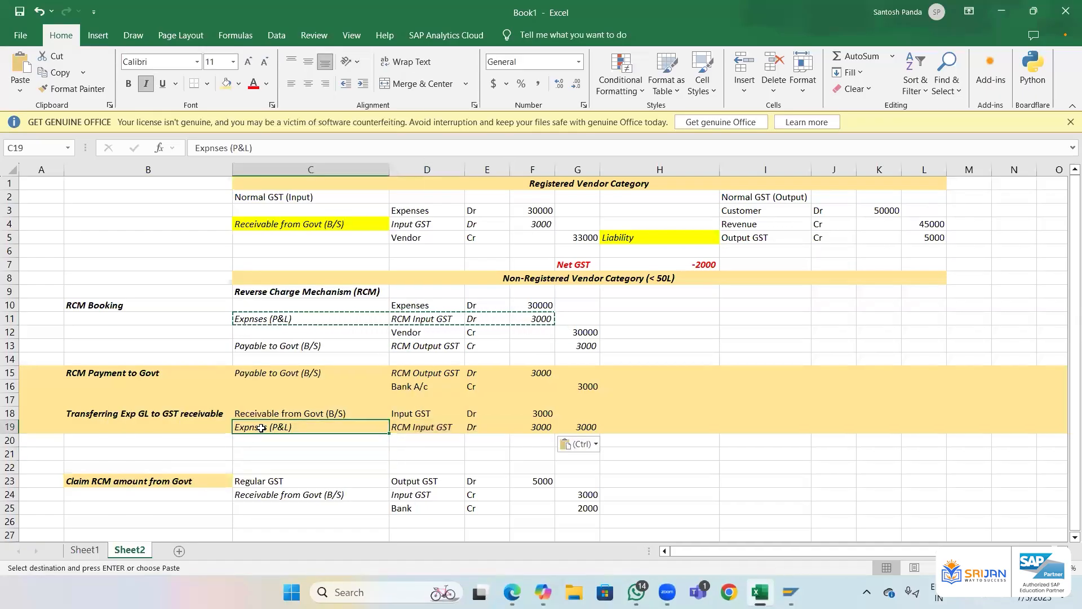
key("Right")
key("Right")
type("Cr")
key("Tab")
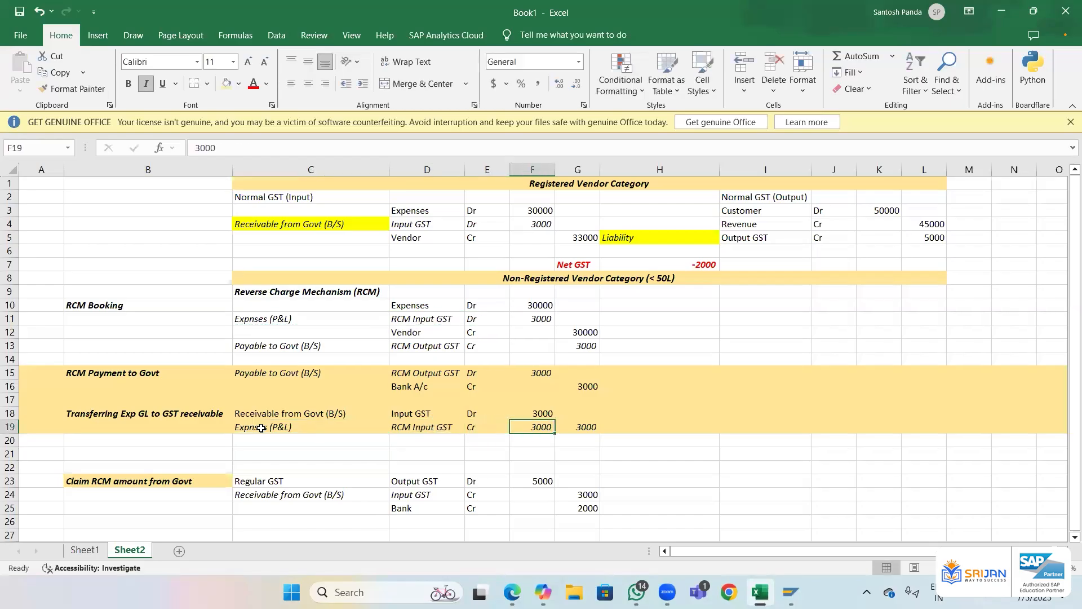
key("Delete")
left_click(298, 428)
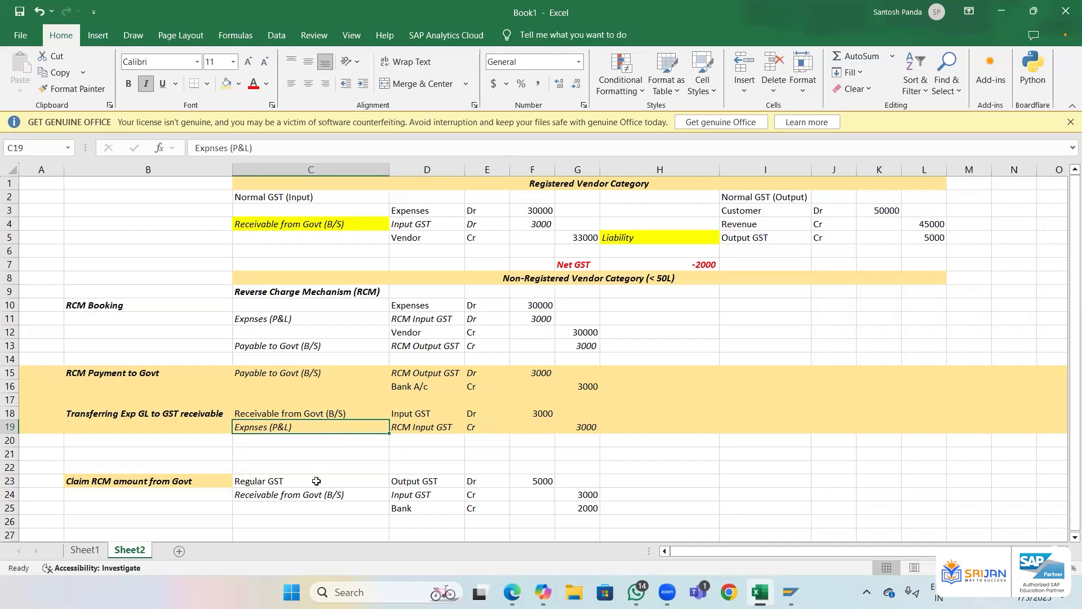
- Delete two of the blank rows above the Claim RCM amount from Govt entry, starting at row 21
left_click_drag(341, 482, 560, 505)
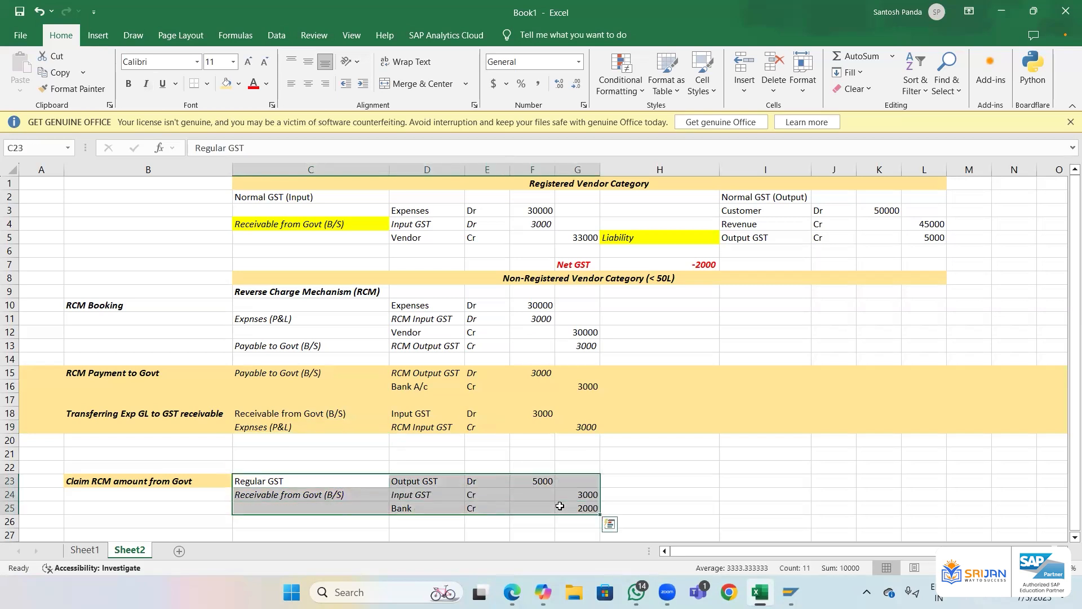
left_click(9, 454)
key("ctrl+minus")
key("ctrl+minus")
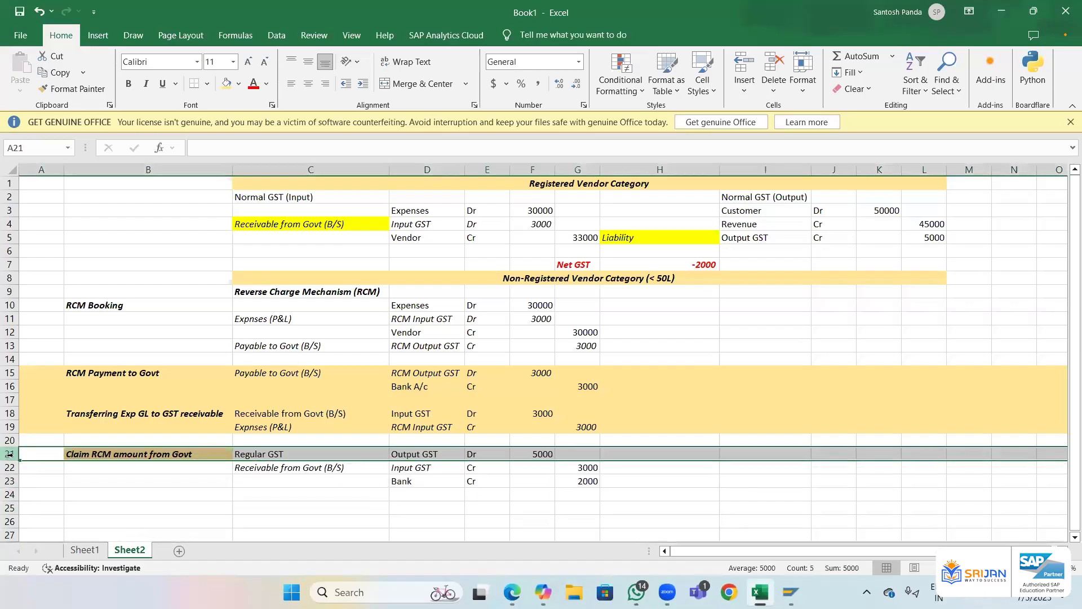
left_click(270, 399)
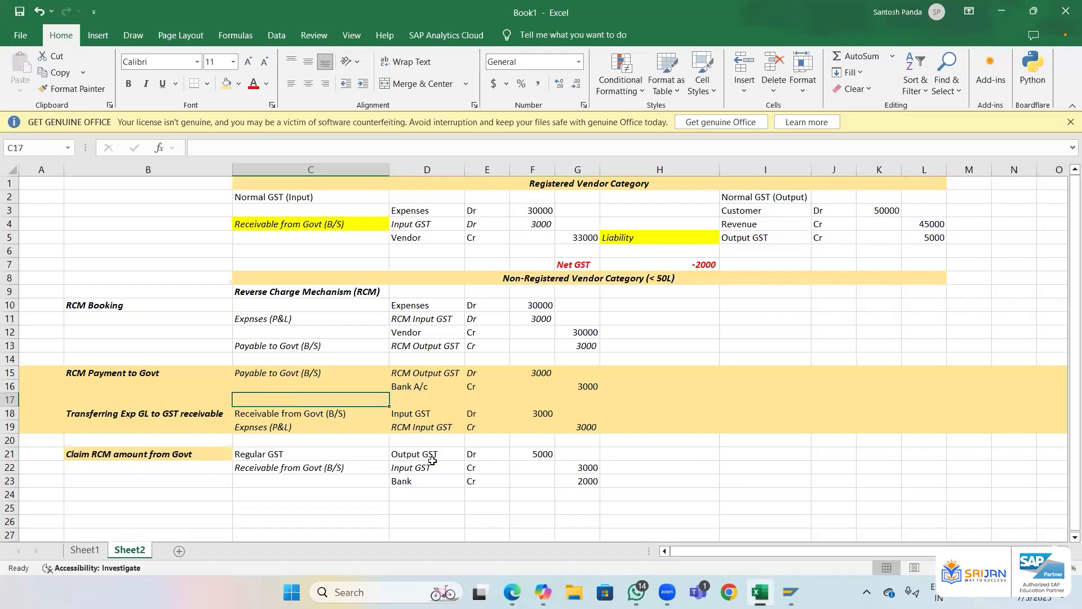
- Try replacing the Input GST name in D22 with RCM Output GST copied from D13, and undo the paste
left_click(308, 468)
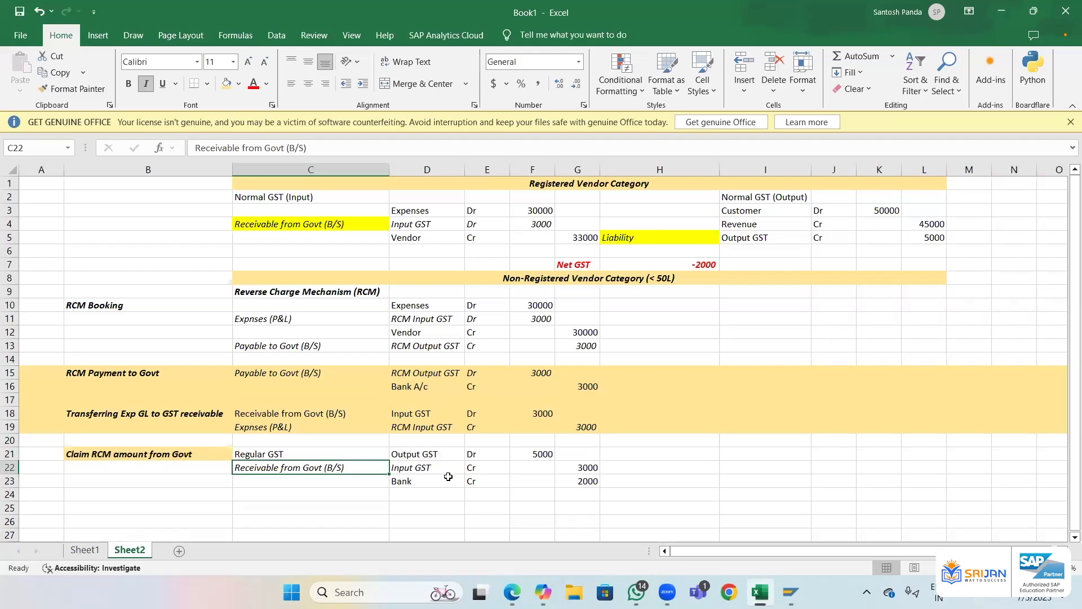
left_click(418, 343)
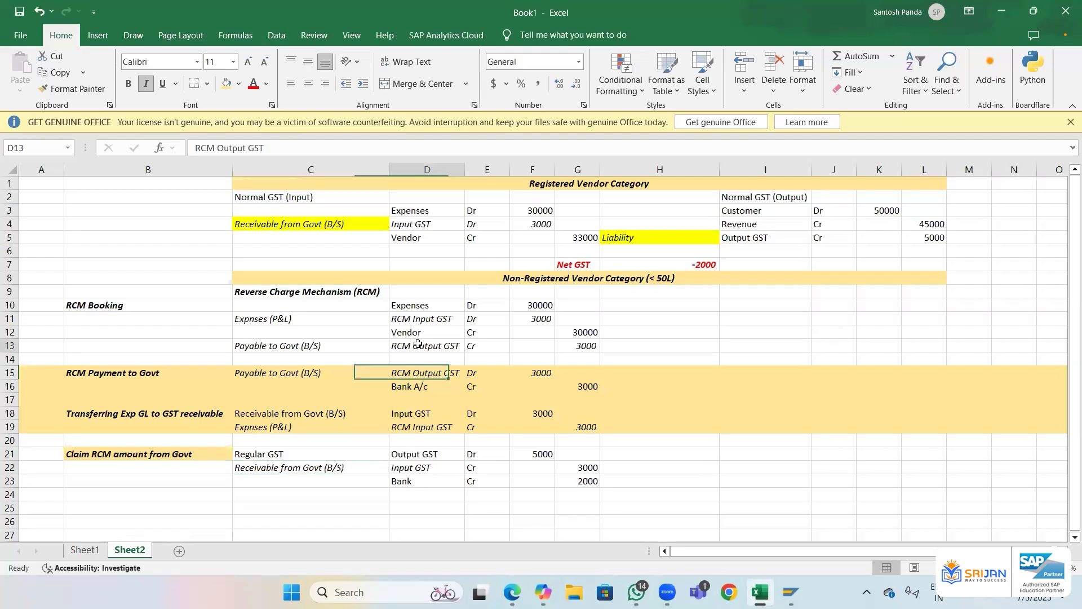
key("ctrl+c")
left_click(431, 467)
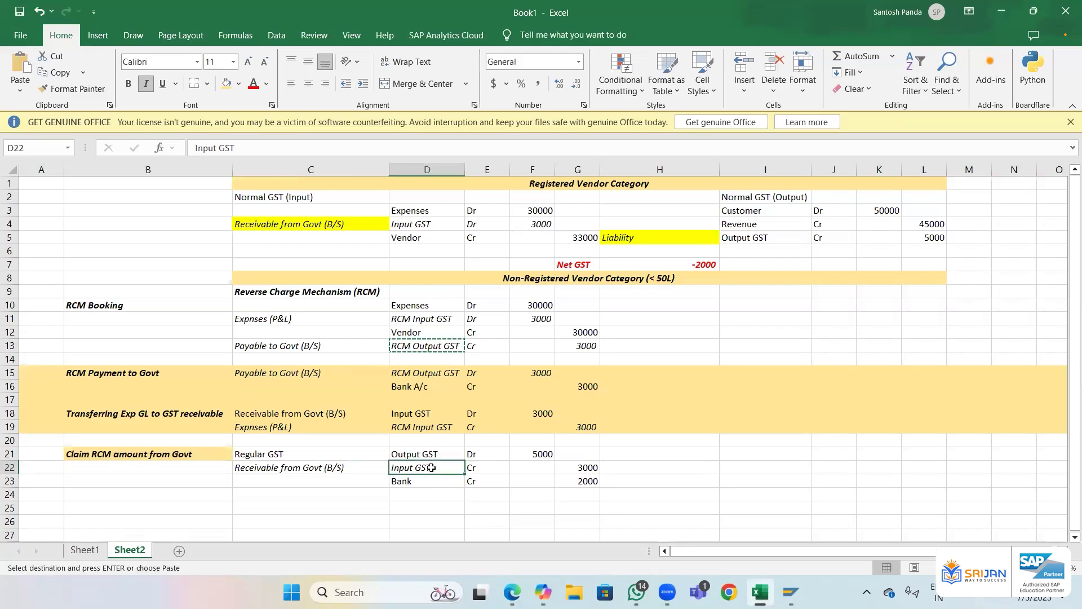
right_click(431, 467)
left_click(468, 169)
left_click(496, 552)
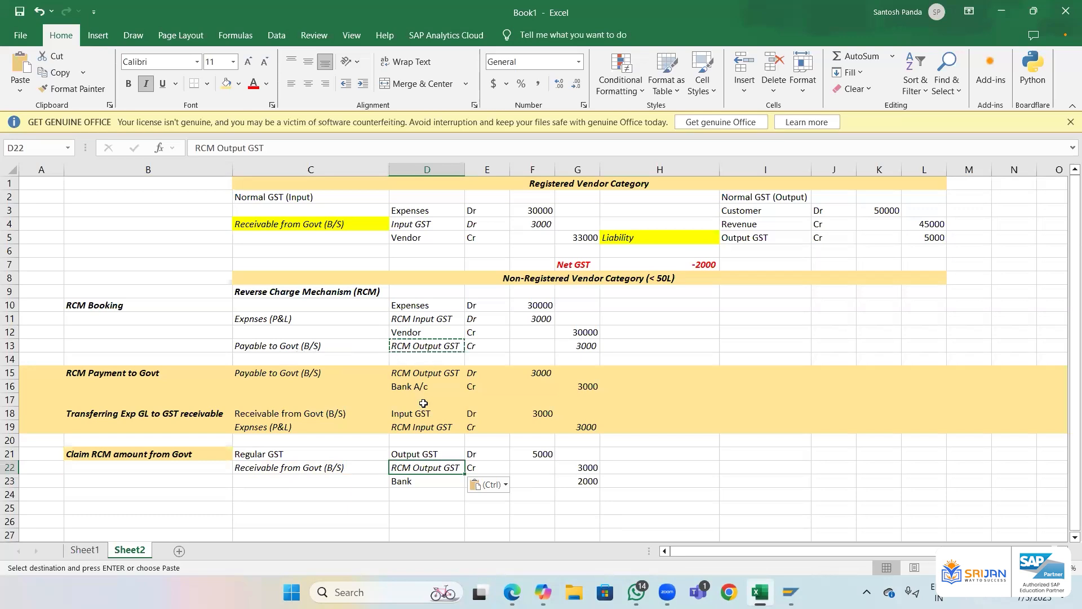
key("Escape")
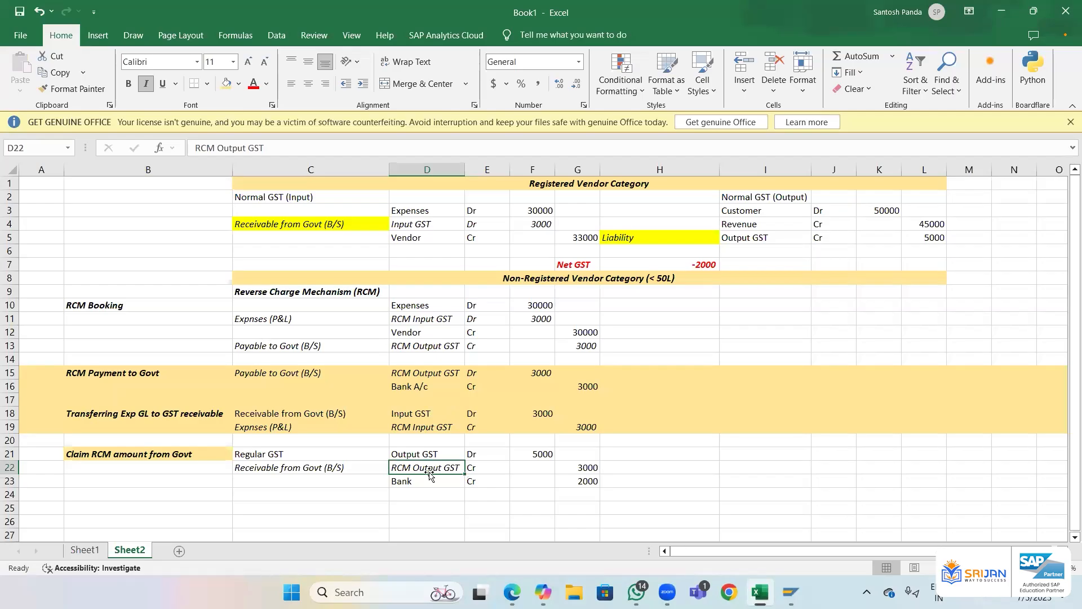
key("ctrl+z")
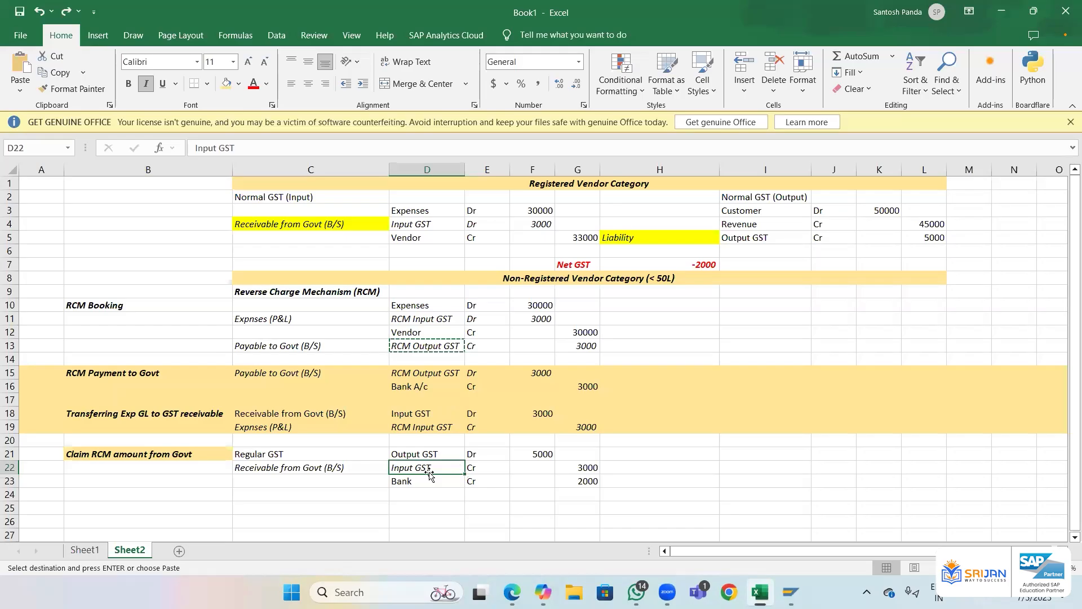
key("Escape")
left_click(422, 493)
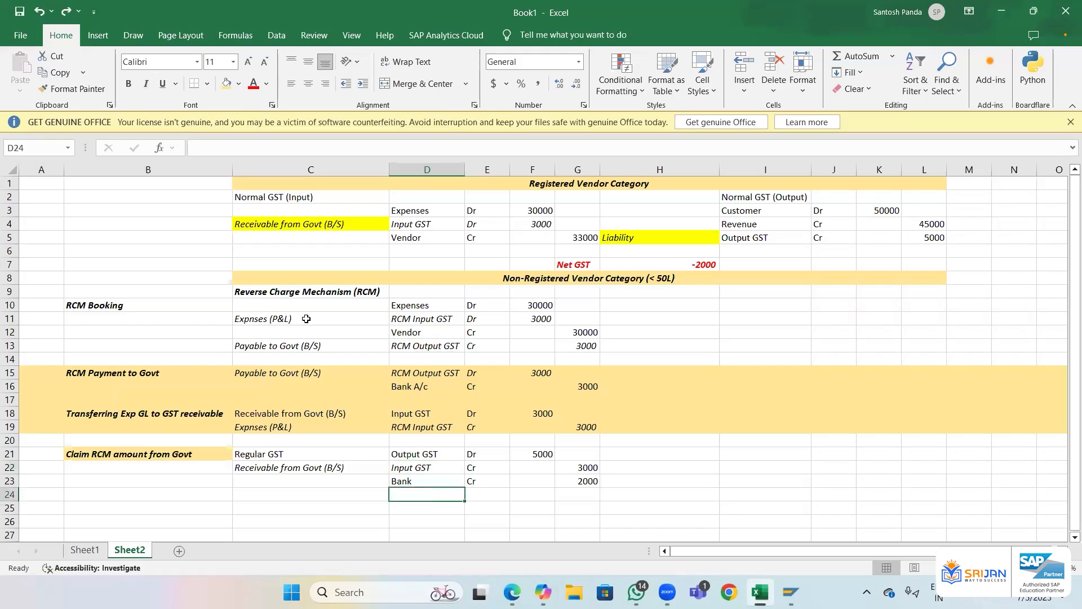
- Replace the expense label in C11 with Receivable from Govt (B/S) copied from C18 as values only
left_click_drag(306, 319, 538, 318)
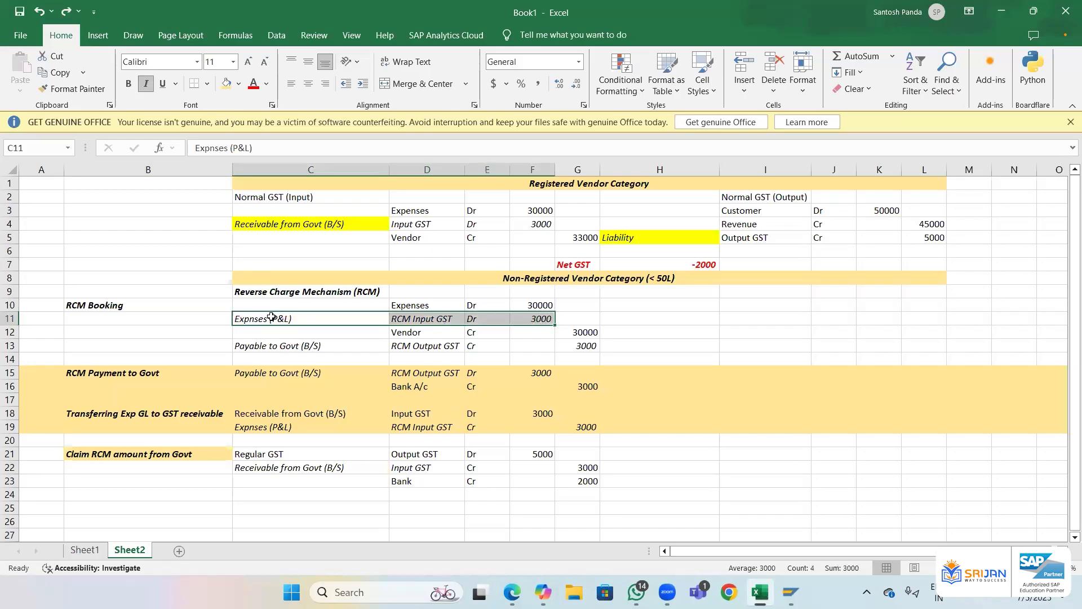
left_click(272, 319)
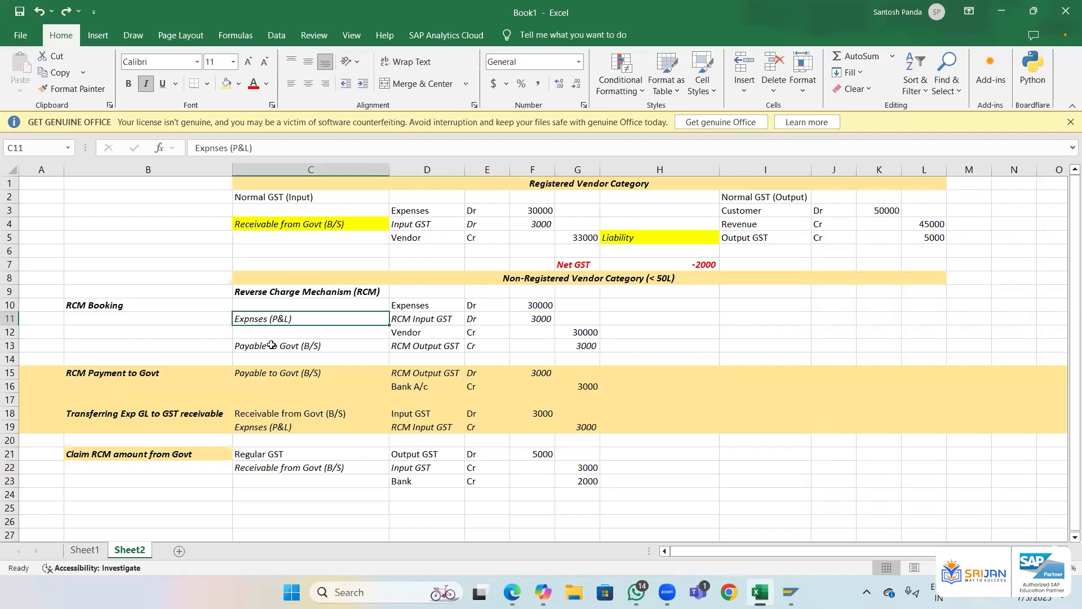
left_click(271, 344)
key("ctrl+c")
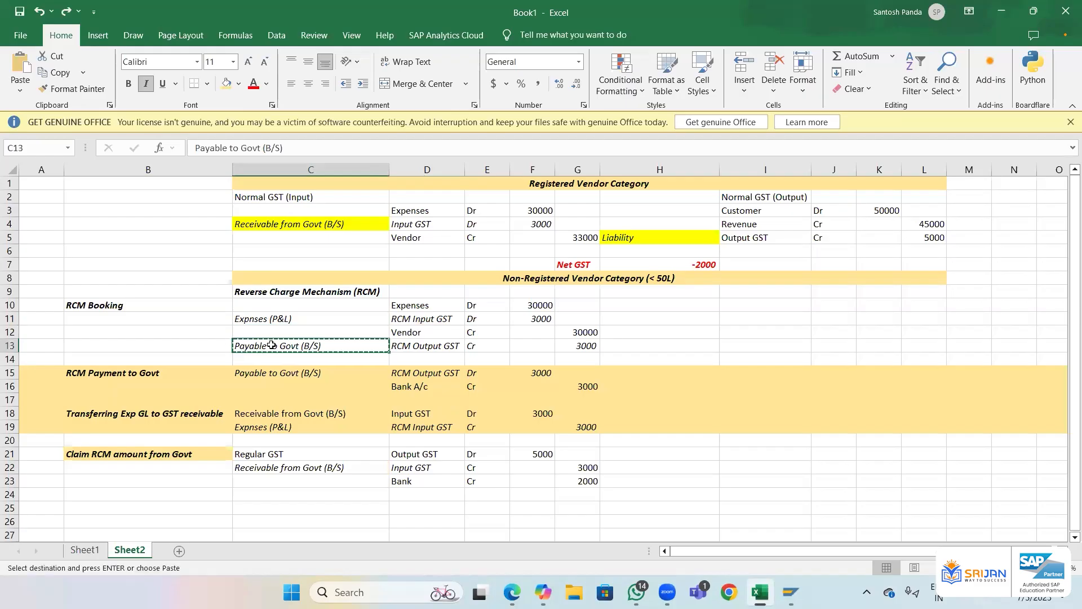
key("Down")
key("Down")
key("Down")
key("Down")
key("Down")
key("ctrl+c")
key("Up")
key("Up")
key("Up")
key("Up")
key("Up")
key("Up")
key("Up")
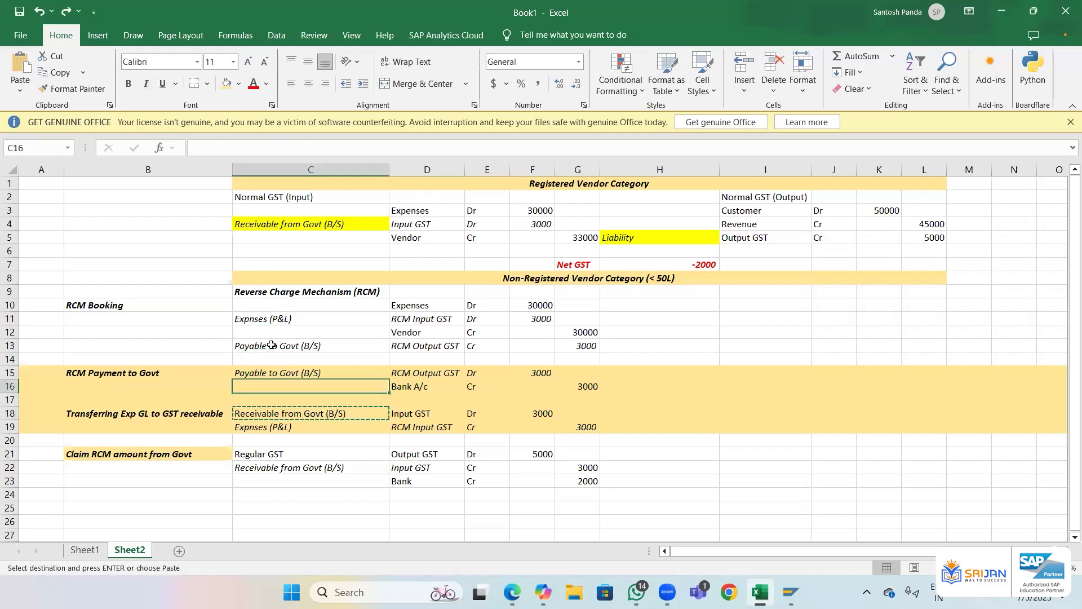
right_click(284, 321)
key("s")
key("s")
key("v")
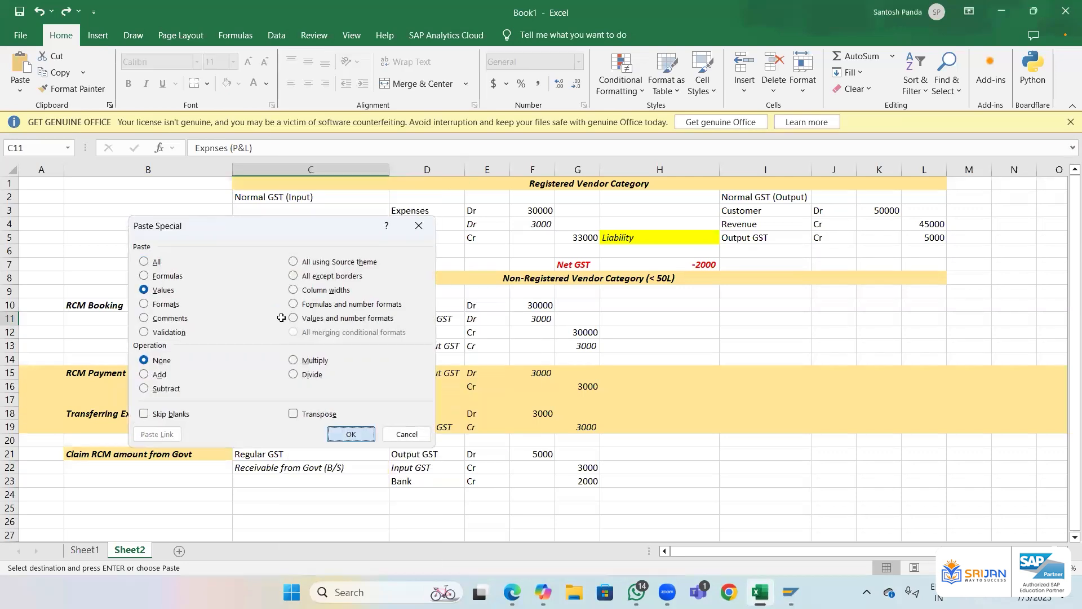
key("Return")
key("Escape")
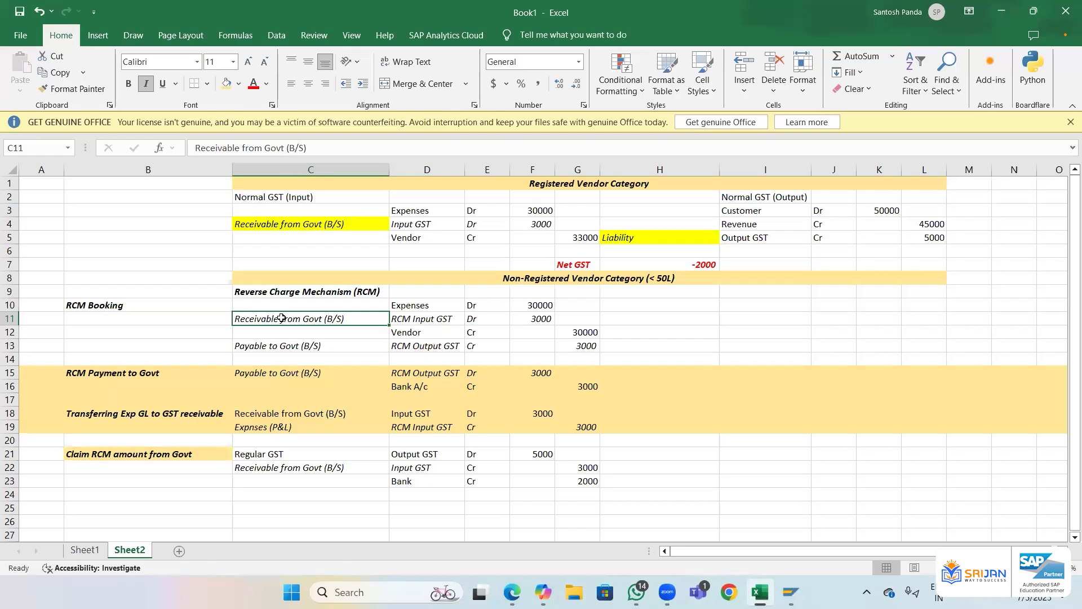
- Examine the RCM Input GST line in row 11, the RCM Output GST line in row 13 and the government payment entry in C15:G16
key("shift+Right")
key("shift+Right")
key("shift+Right")
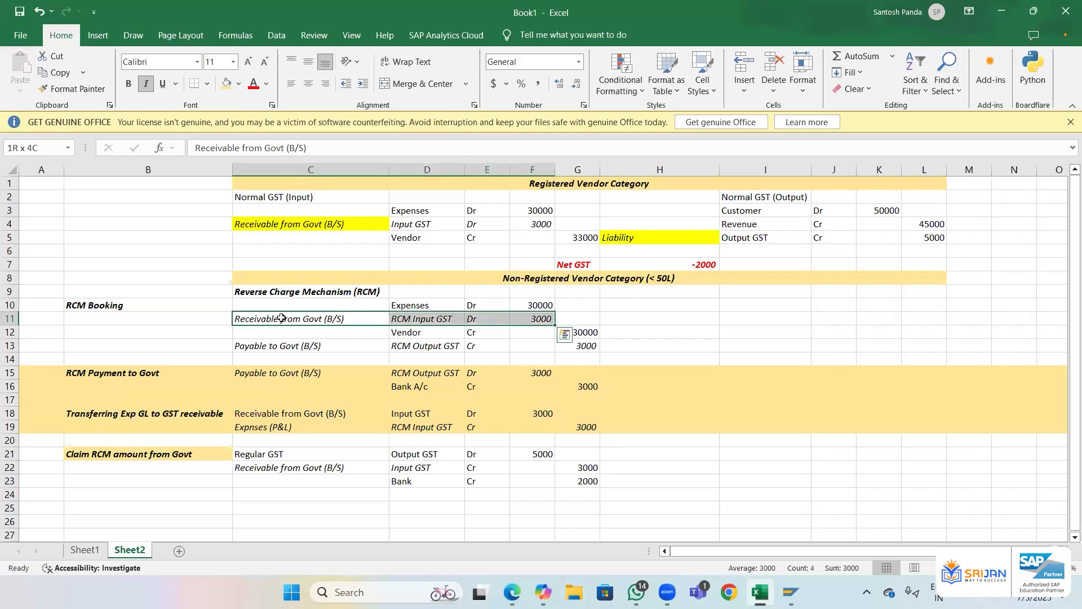
key("Down")
key("Down")
key("shift+Right")
key("shift+Right")
key("shift+Right")
key("shift+Right")
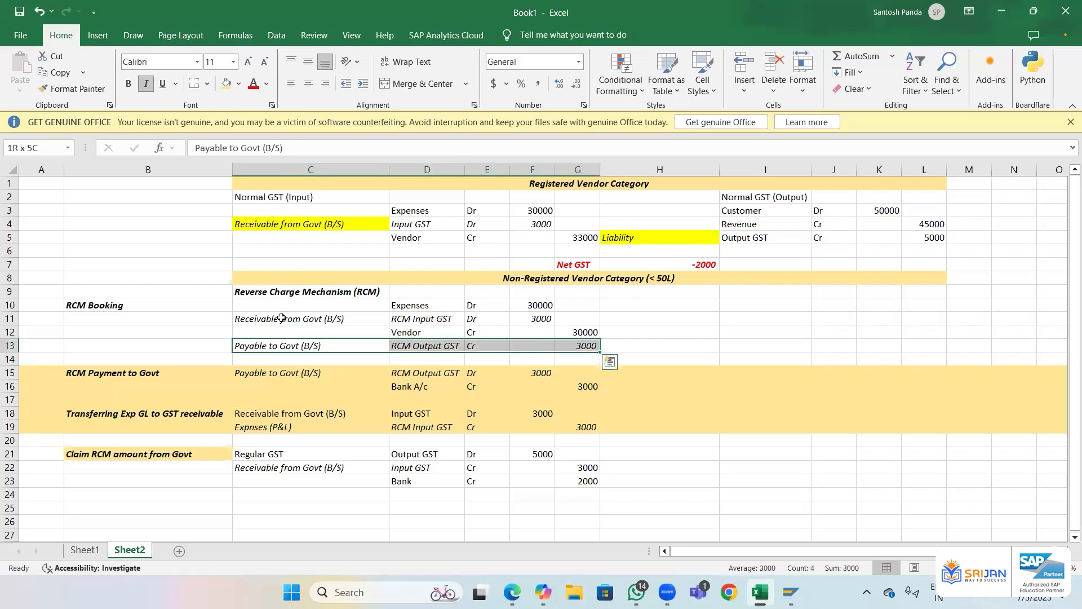
key("Up")
key("Up")
key("Up")
key("Down")
key("Right")
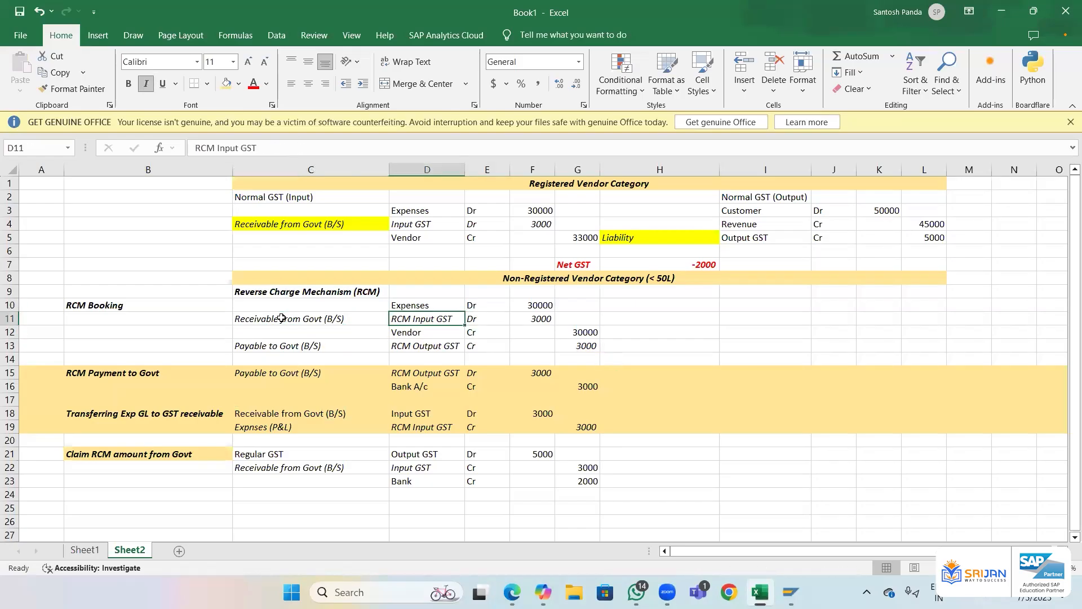
key("Right")
key("Down")
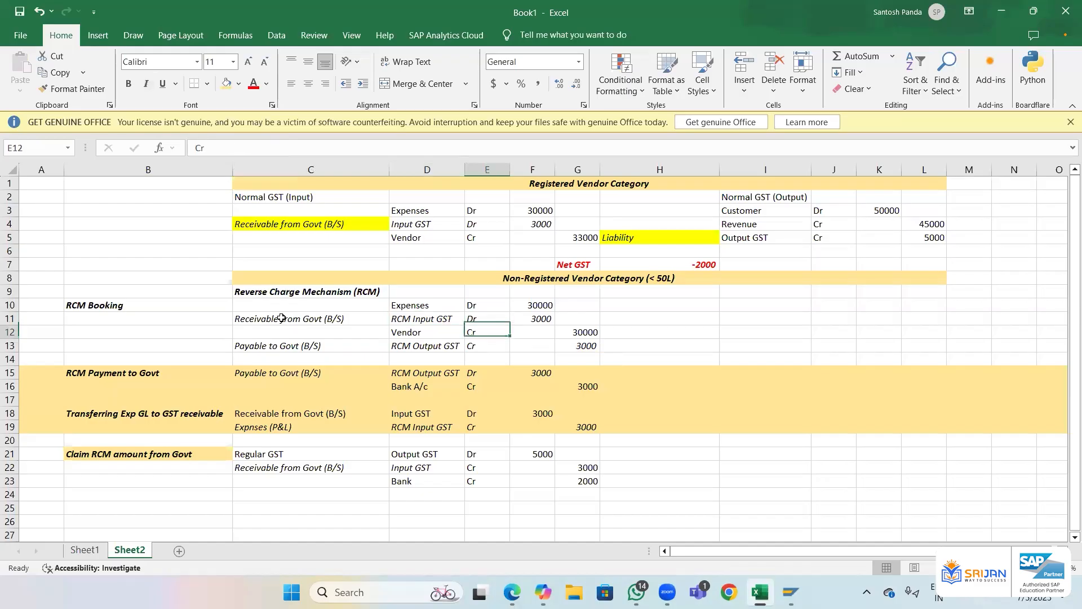
key("Left")
key("Down")
key("Right")
key("Right")
key("Right")
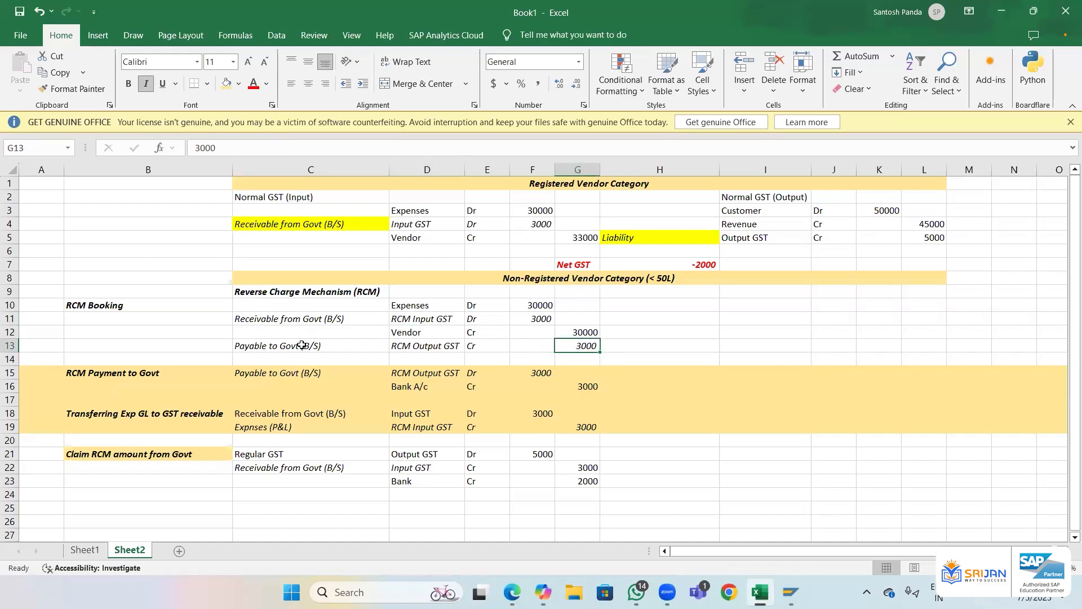
left_click_drag(302, 345, 575, 340)
left_click_drag(338, 372, 580, 383)
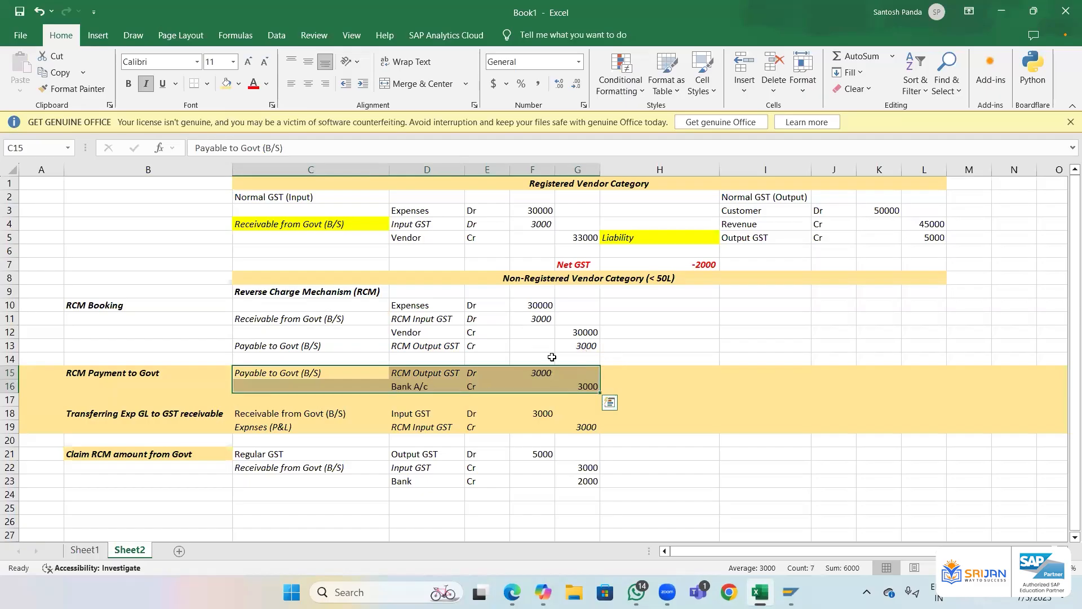
- Hide rows 18 and 19, which hold the Transferring Exp GL to GST receivable entry
left_click_drag(298, 319, 536, 319)
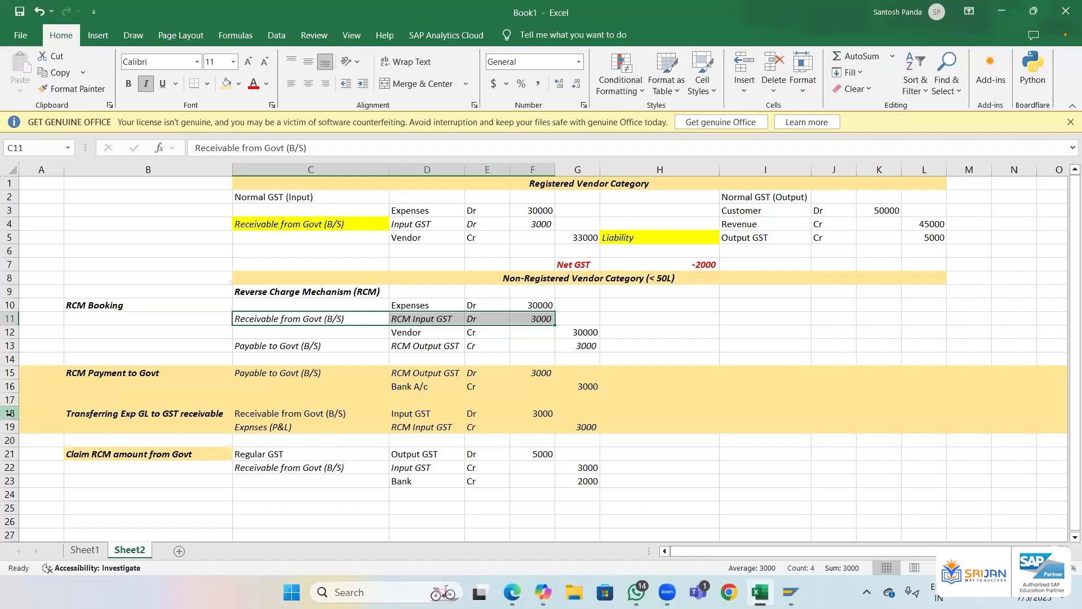
left_click_drag(10, 413, 12, 426)
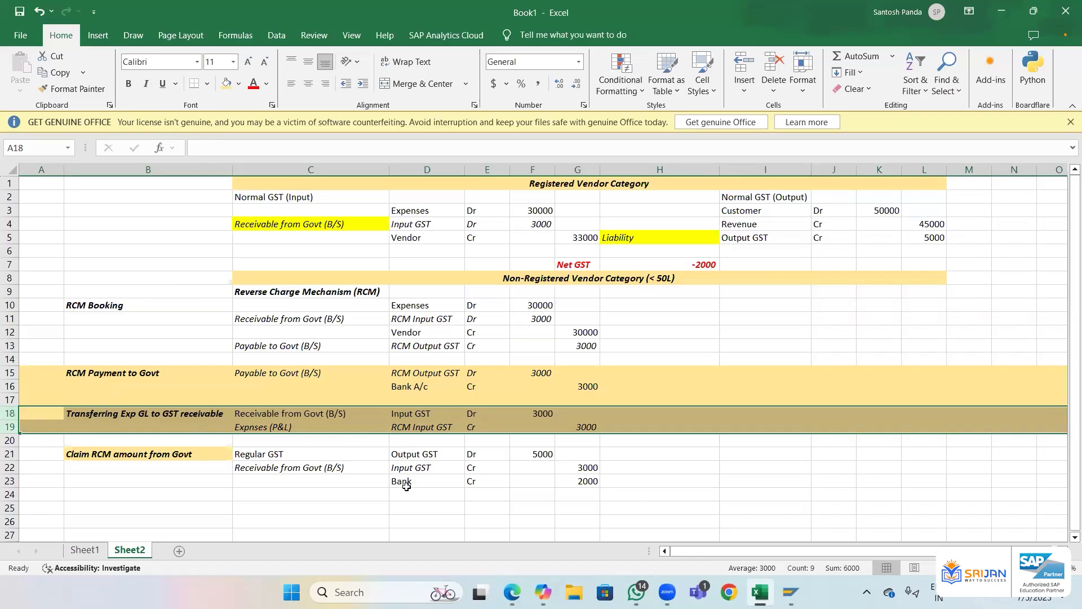
right_click(12, 424)
left_click(64, 390)
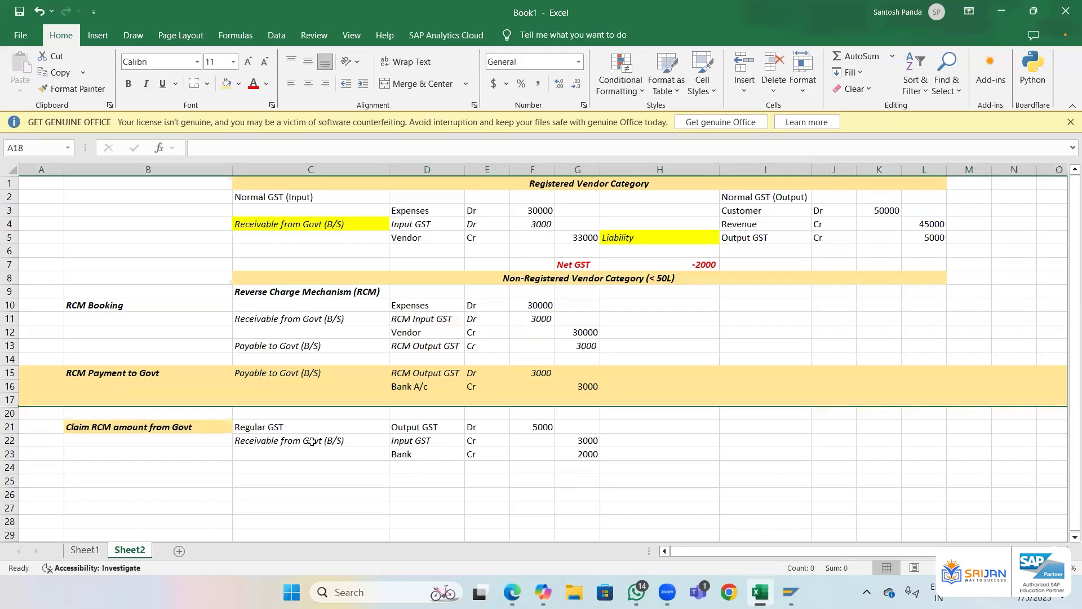
- Replace the account name in D22 of the claim entry with RCM Input GST copied from D11 as values only
left_click(307, 440)
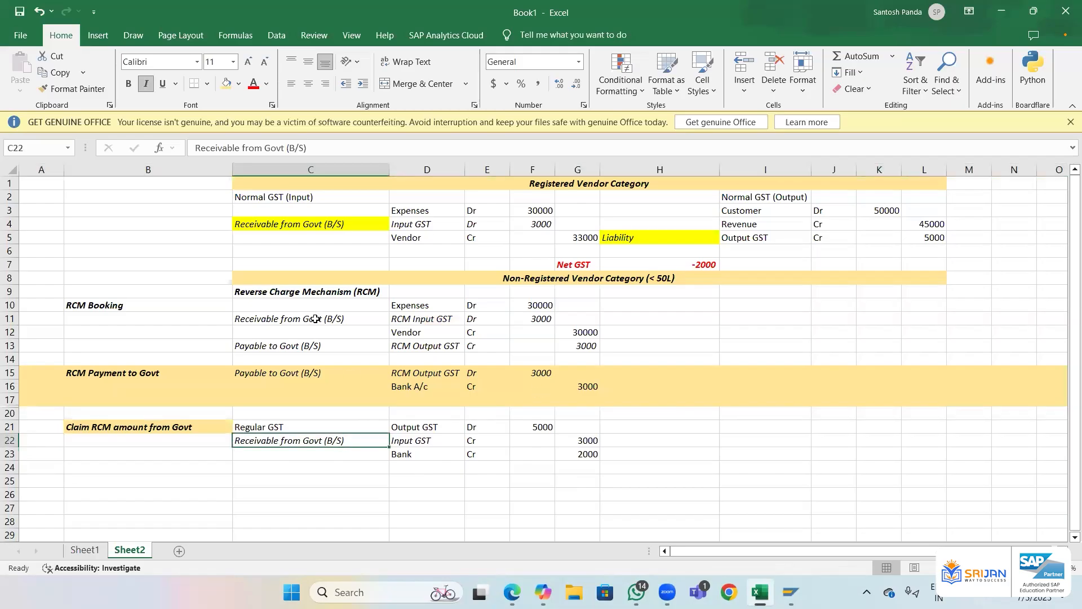
left_click_drag(314, 319, 538, 319)
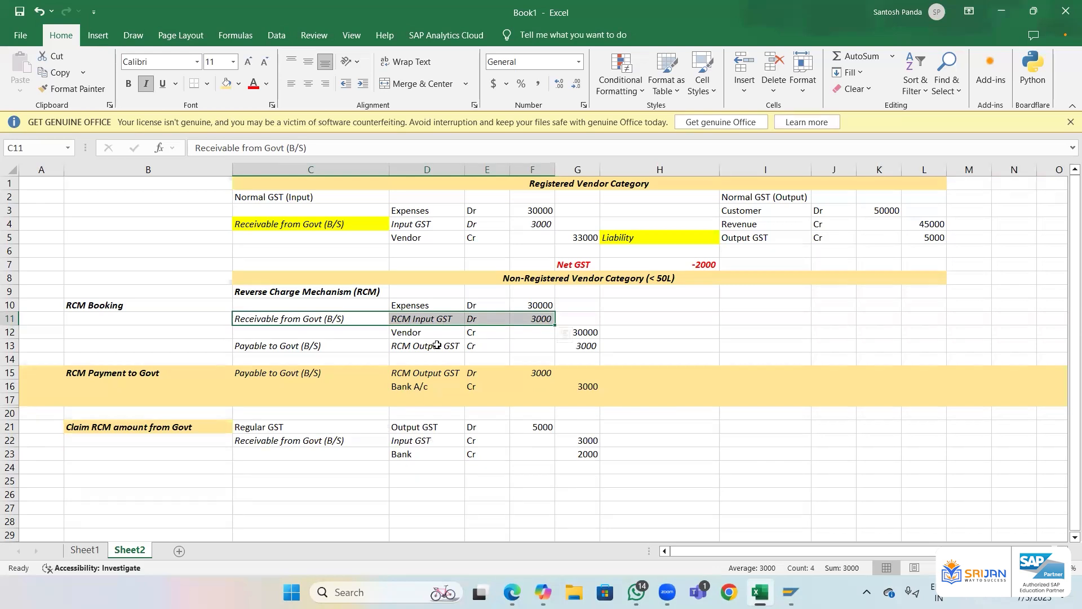
left_click(433, 320)
key("ctrl+c")
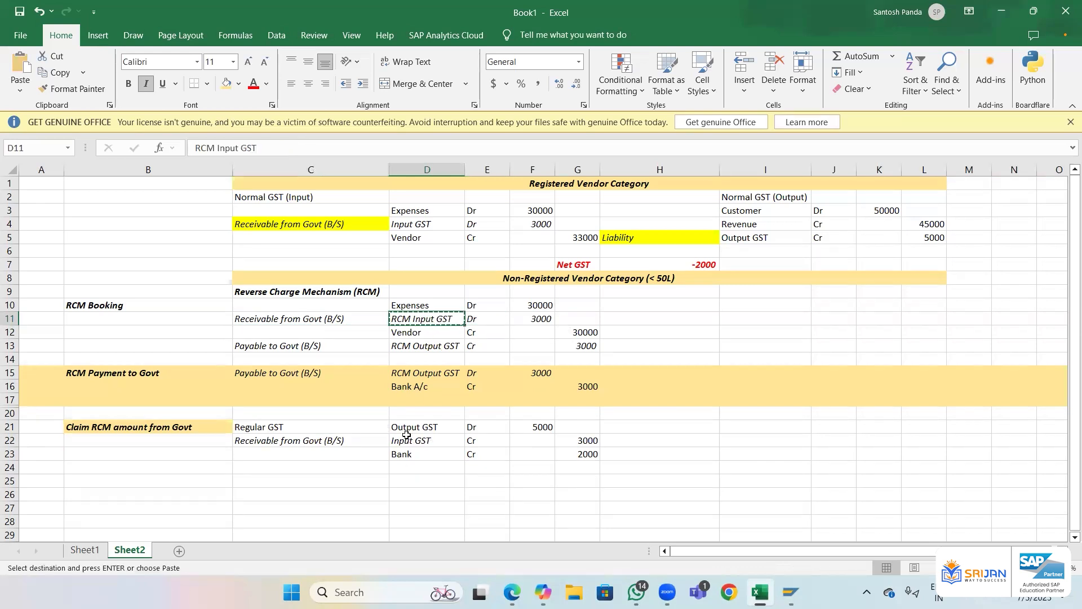
left_click(407, 435)
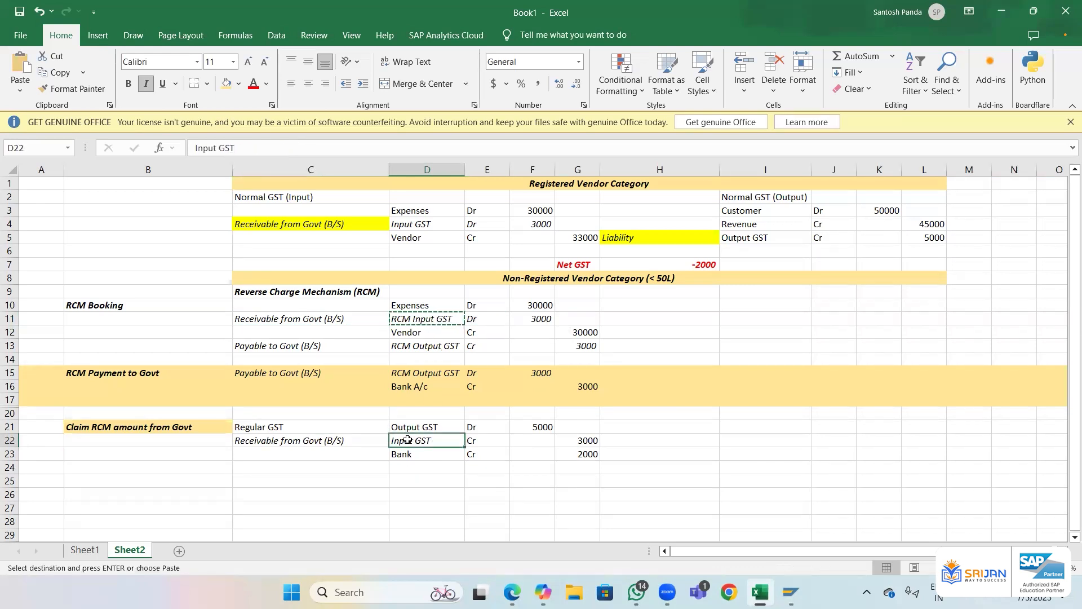
right_click(409, 443)
key("s")
key("v")
key("Return")
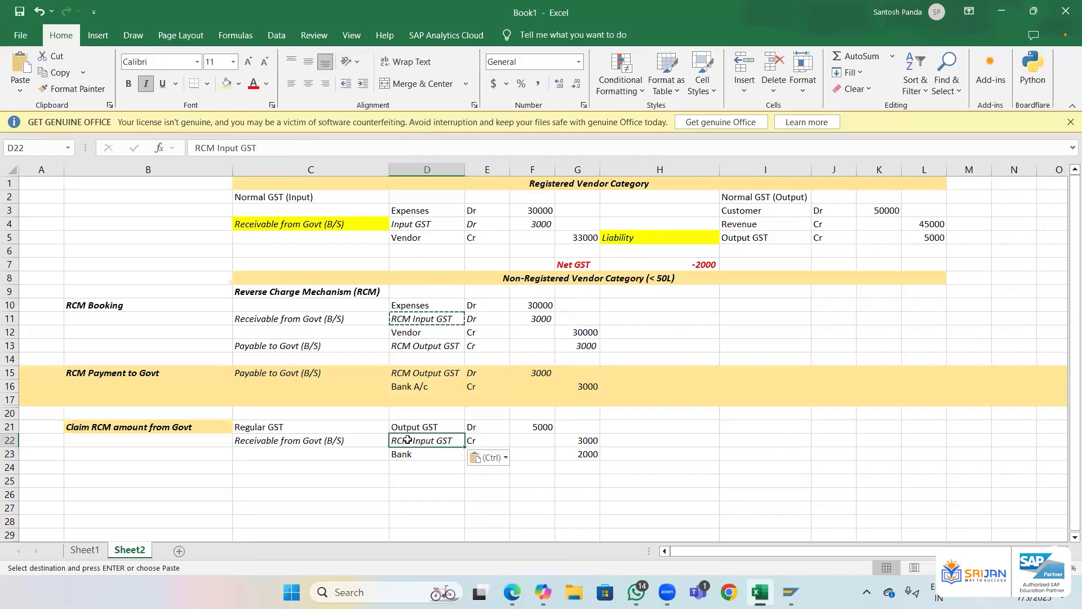
left_click(590, 442)
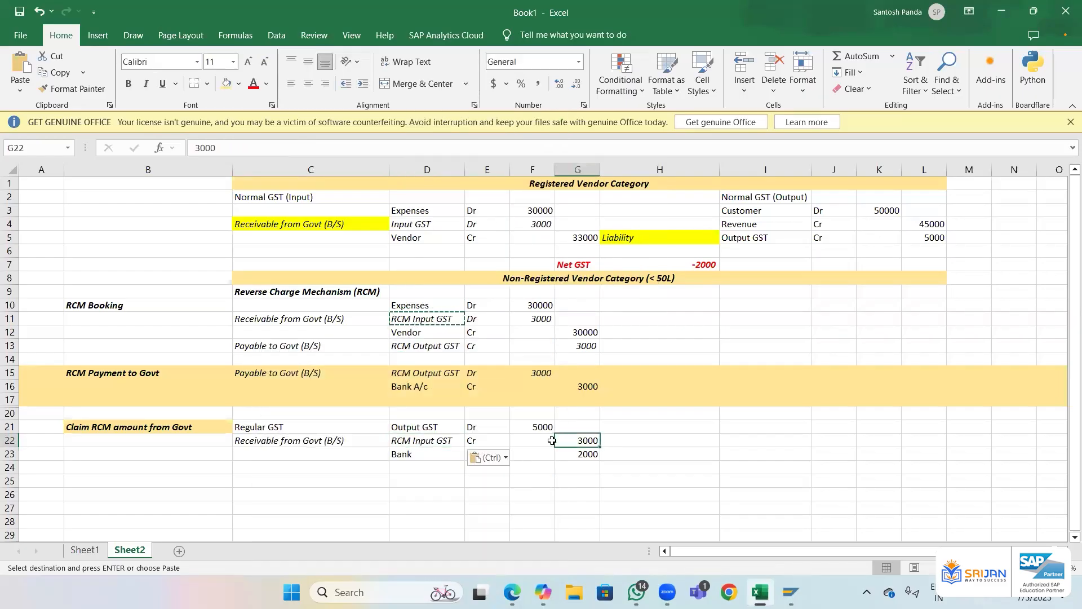
key("Escape")
- Examine the Output GST account in I5, the claim entry in rows 21 to 23 and the RCM Input GST amount in F11
left_click(800, 238)
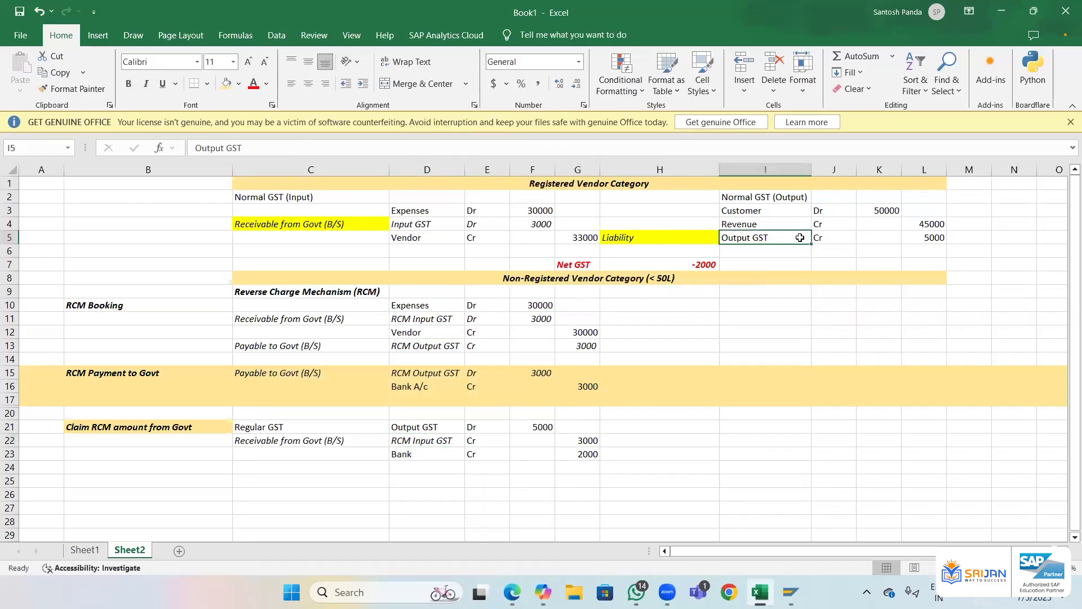
left_click_drag(340, 427, 565, 425)
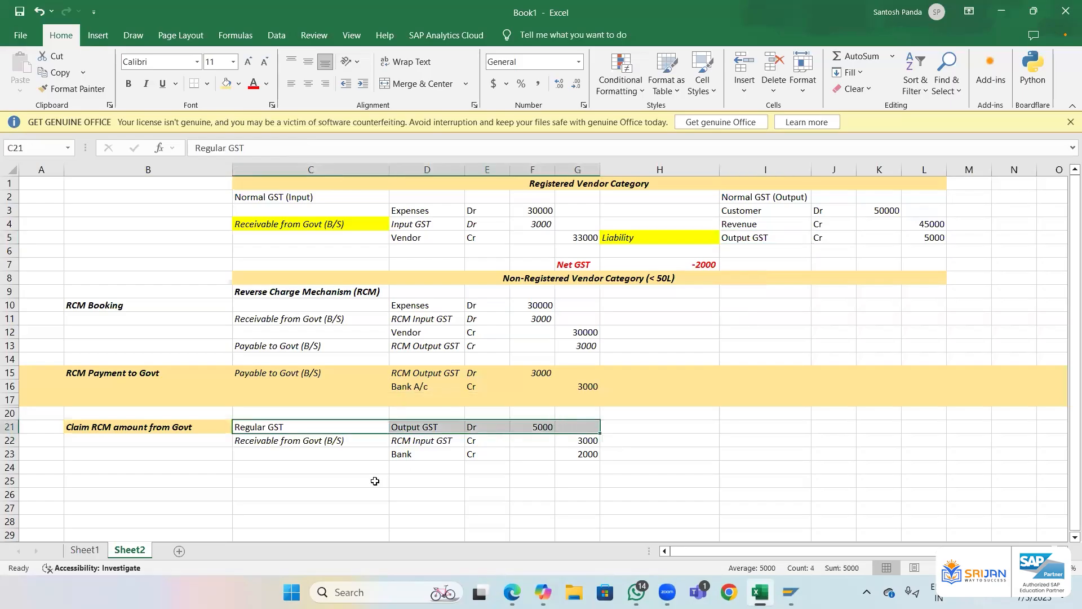
left_click(426, 454)
left_click(586, 451)
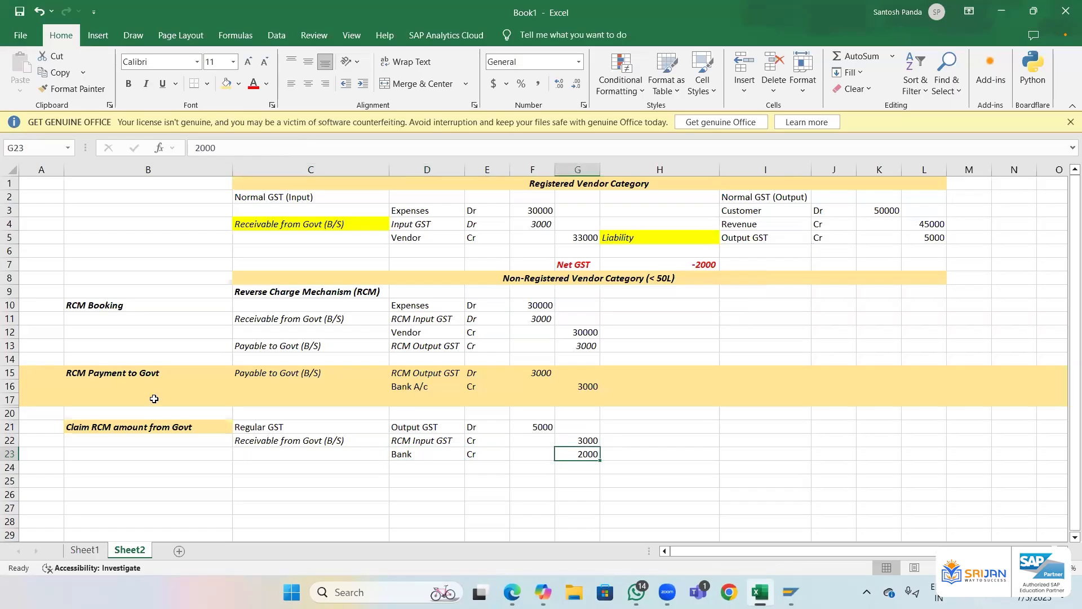
left_click(129, 375)
left_click(116, 427)
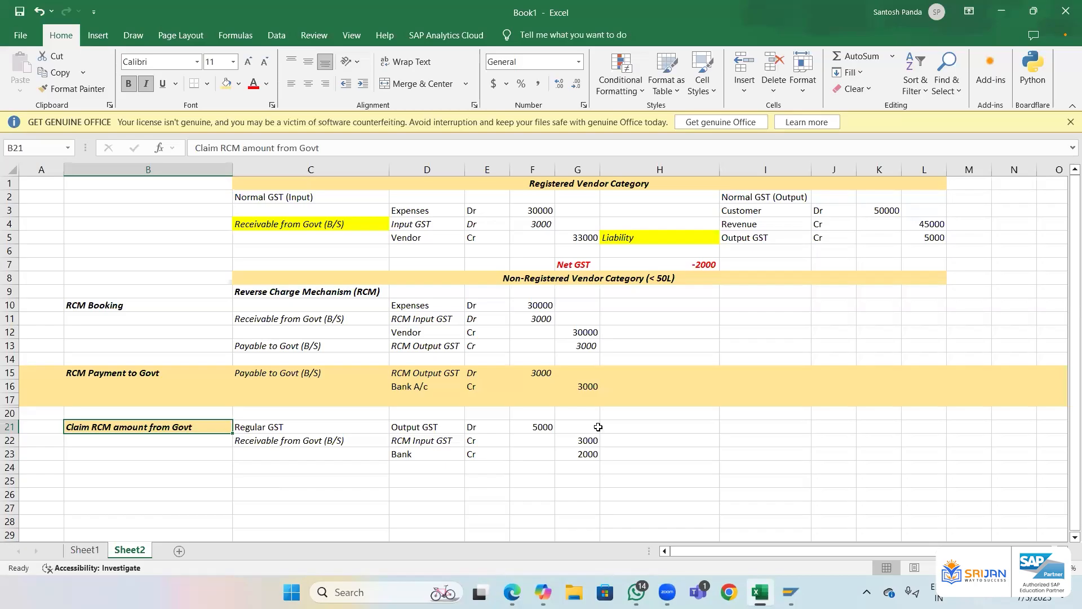
left_click(542, 316)
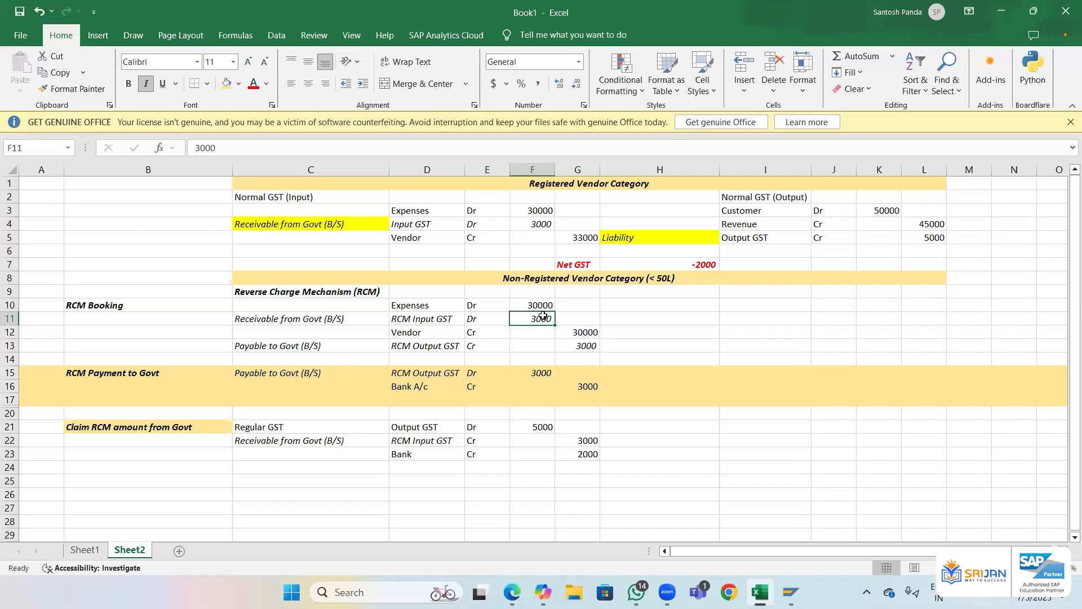
left_click(445, 439)
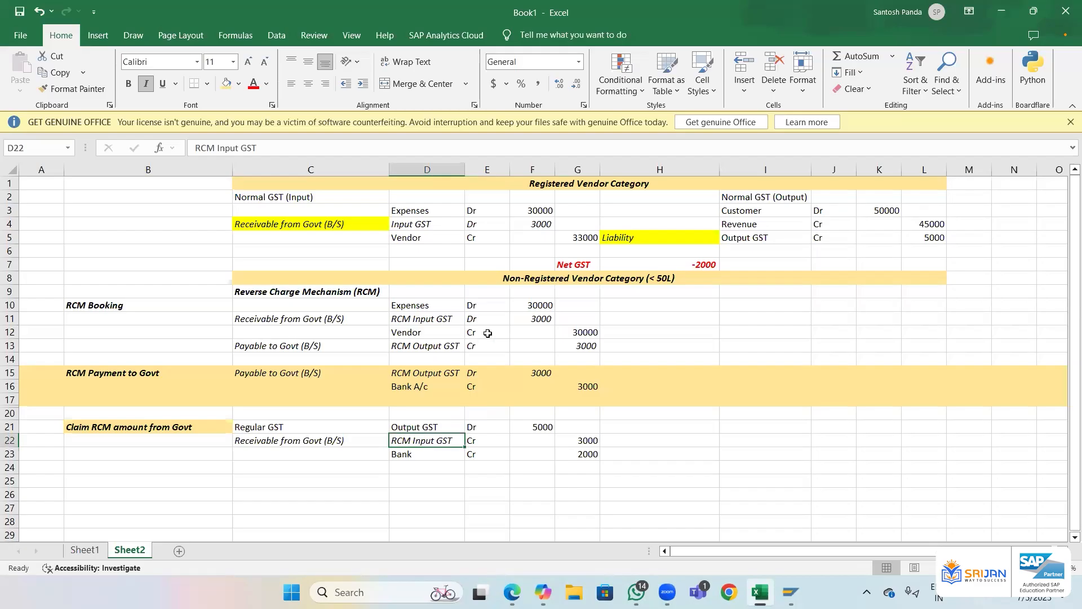
left_click(543, 319)
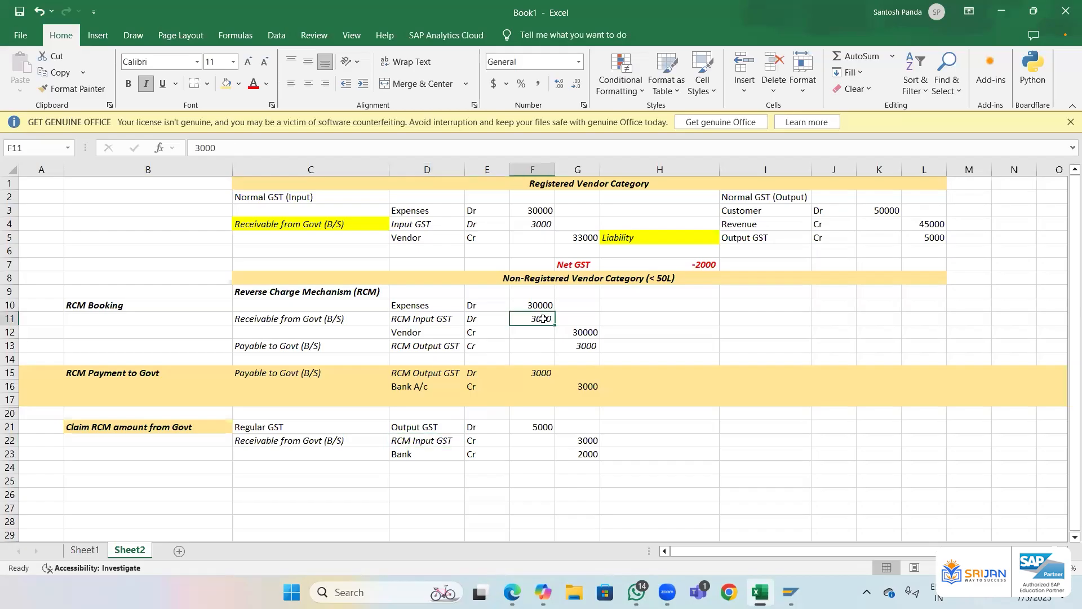
key("Right")
key("Right")
key("Right")
key("Right")
key("Right")
key("Right")
key("Right")
key("Right")
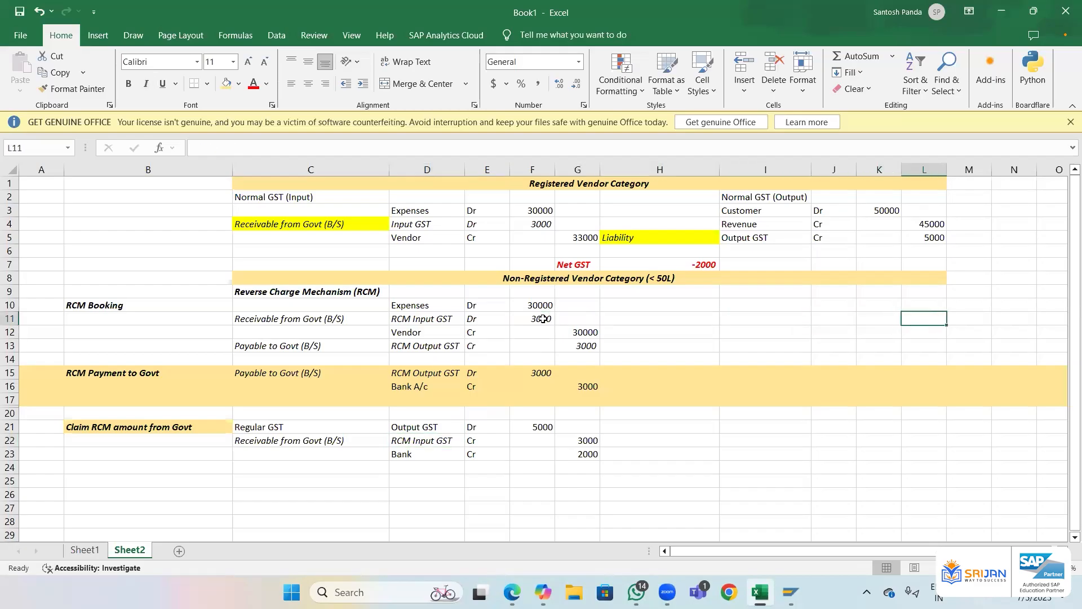
key("Right")
key("Right")
key("Left")
key("Left")
key("Left")
key("Left")
key("Left")
key("Left")
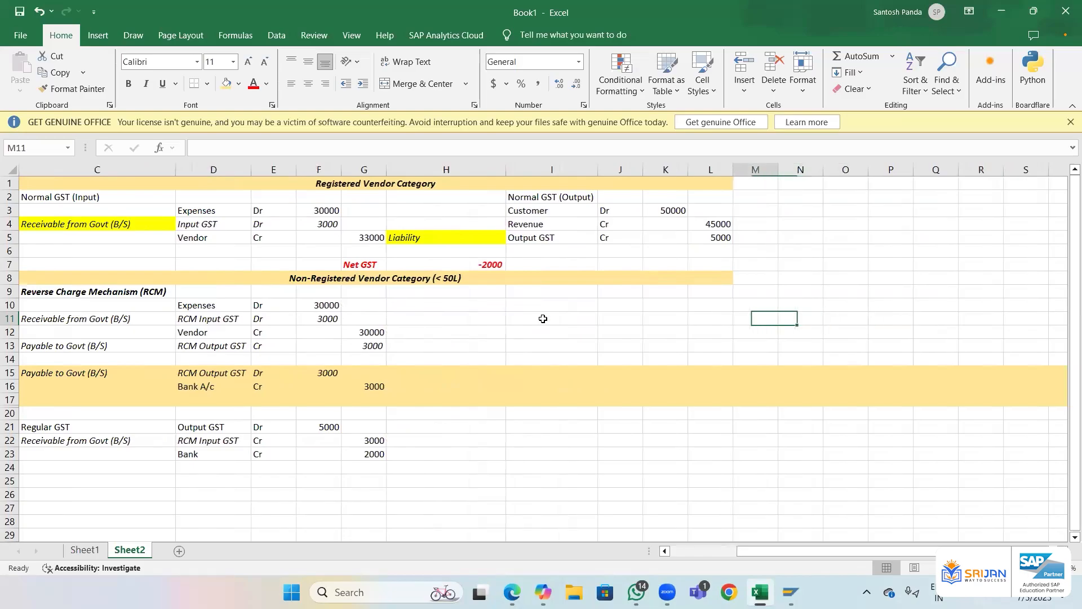
key("Left")
key("Left")
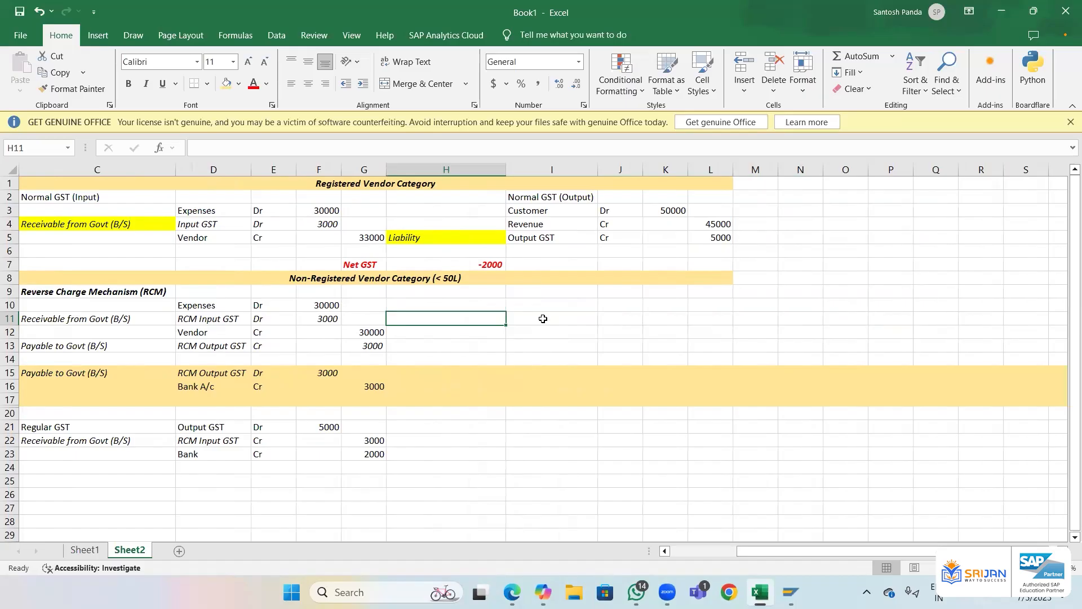
key("Up")
key("Up")
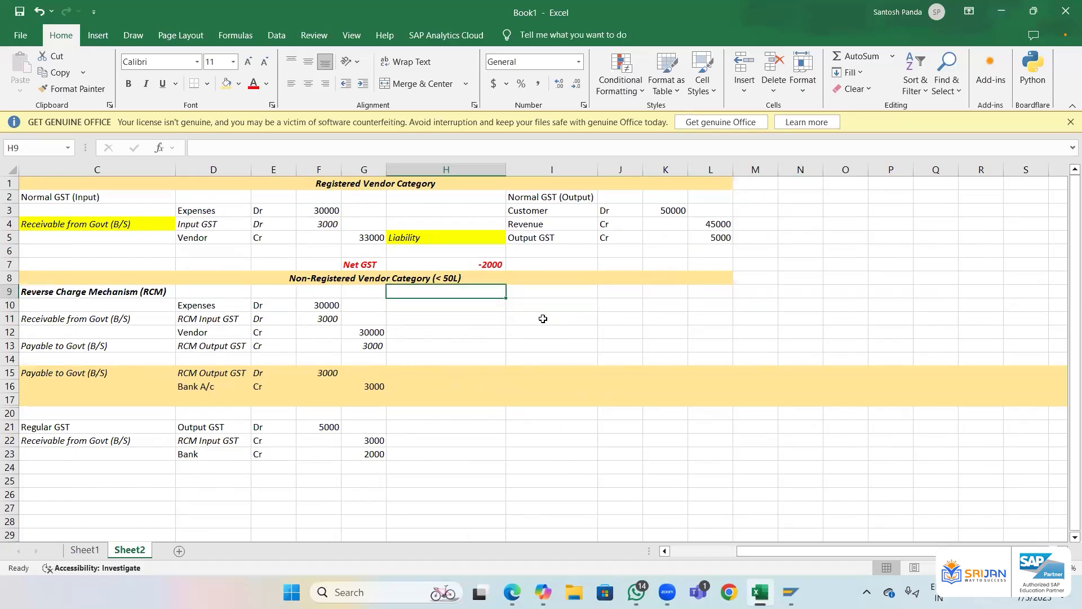
key("Left")
key("Left")
key("Left")
key("Left")
key("Left")
key("Left")
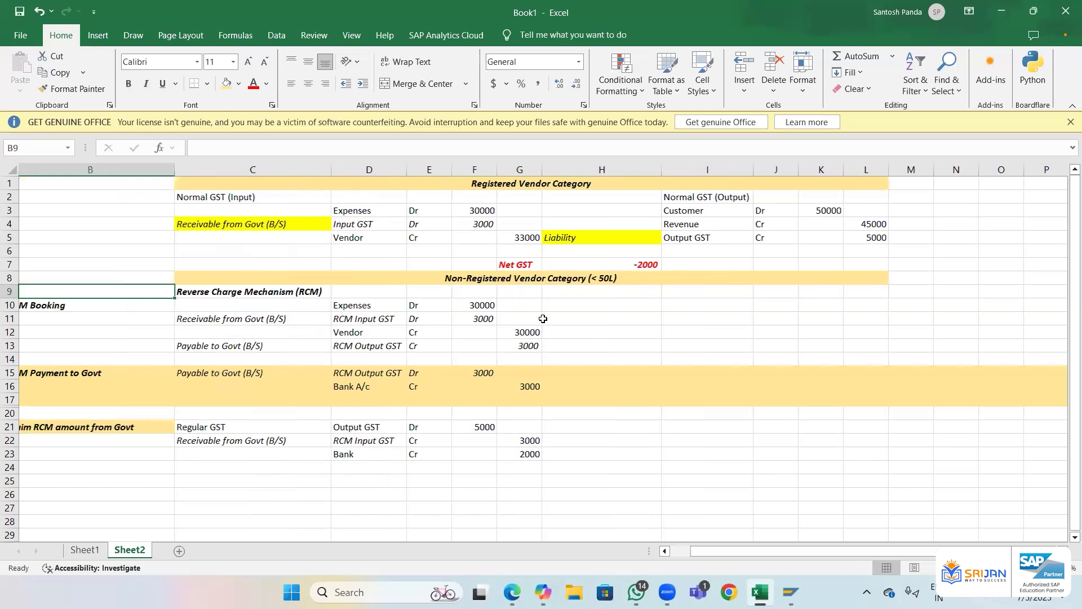
key("Right")
key("Right")
key("Right")
key("Right")
key("Right")
key("Right")
key("Right")
key("Right")
key("Right")
key("Right")
key("Right")
key("Right")
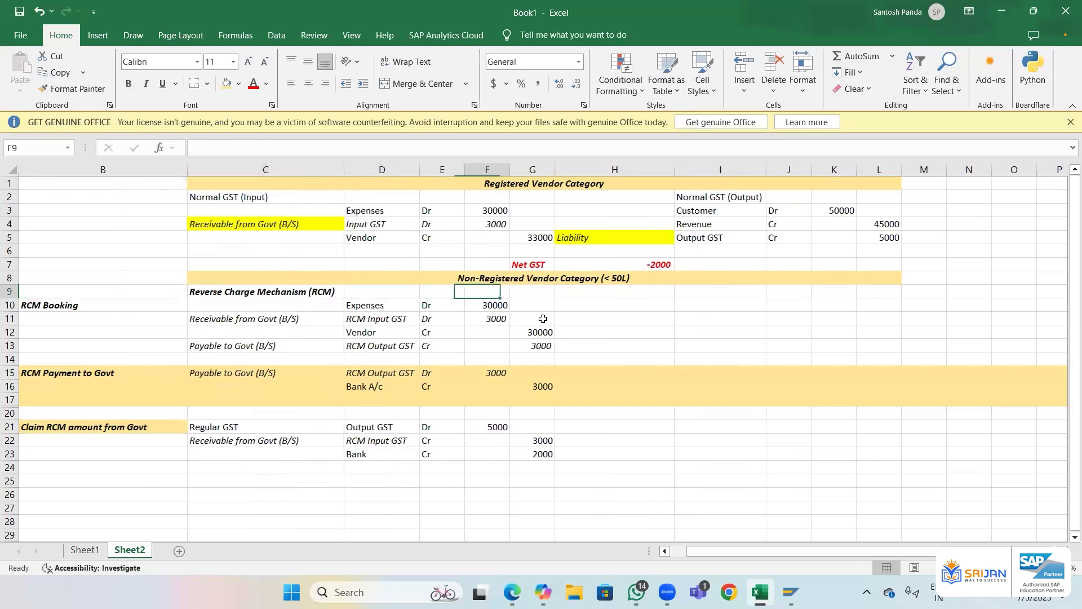
key("Right")
key("Right")
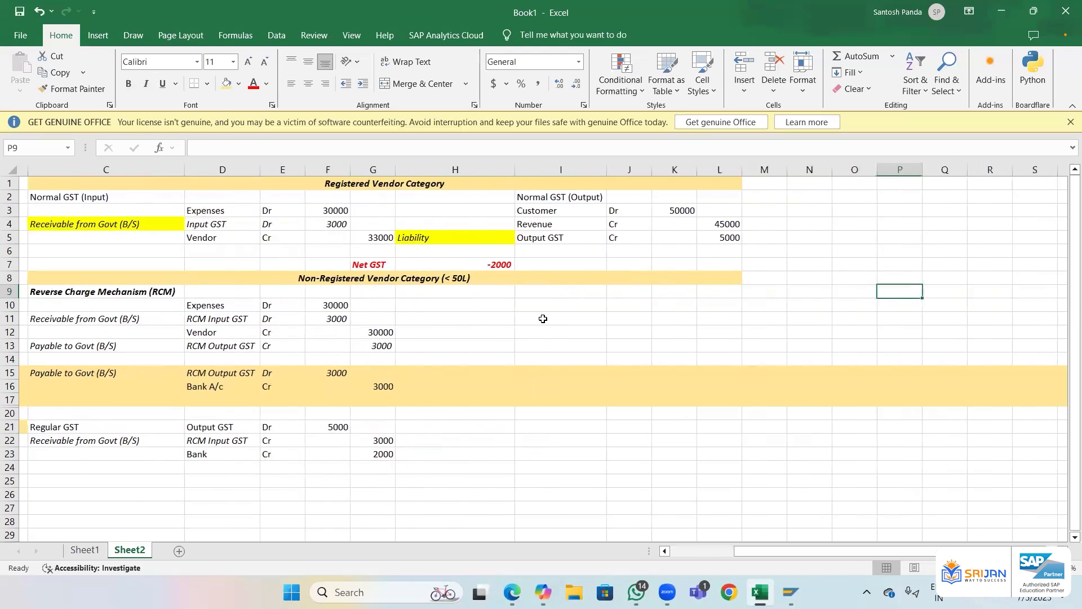
key("Left")
key("Left")
key("Left")
key("Left")
key("Left")
key("Left")
key("Left")
key("Left")
key("Left")
key("Left")
key("Left")
key("Left")
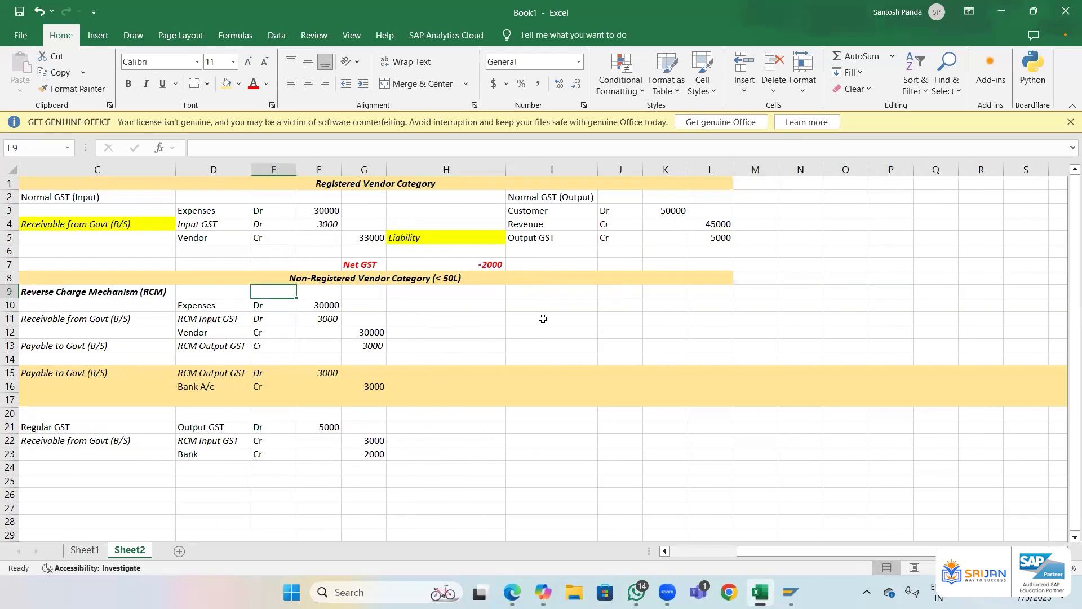
key("Down")
key("Down")
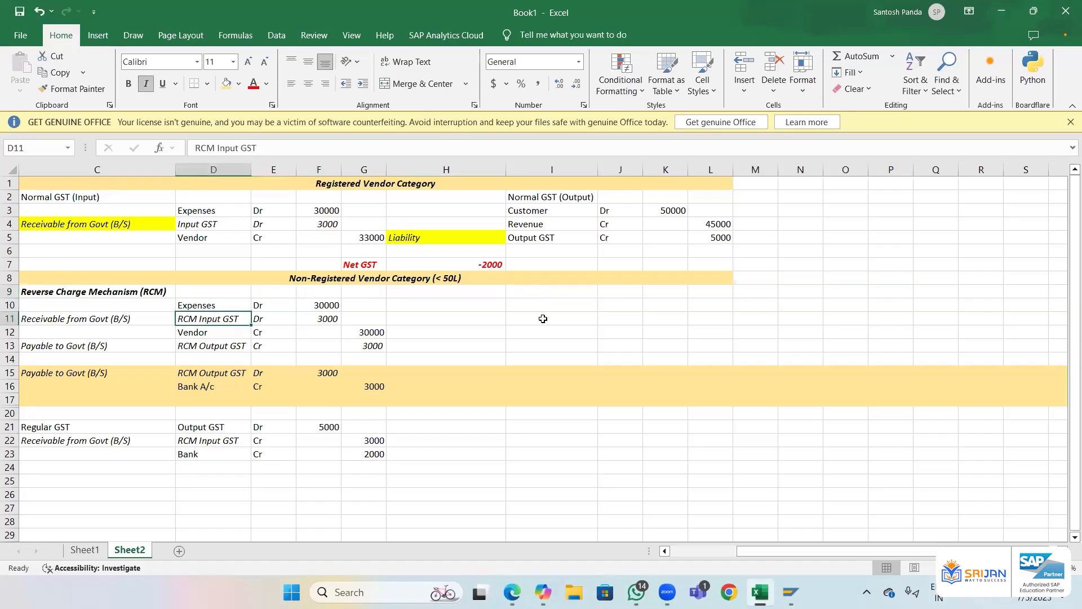
key("Up")
key("Up")
key("Right")
key("Right")
key("Right")
key("Right")
key("Right")
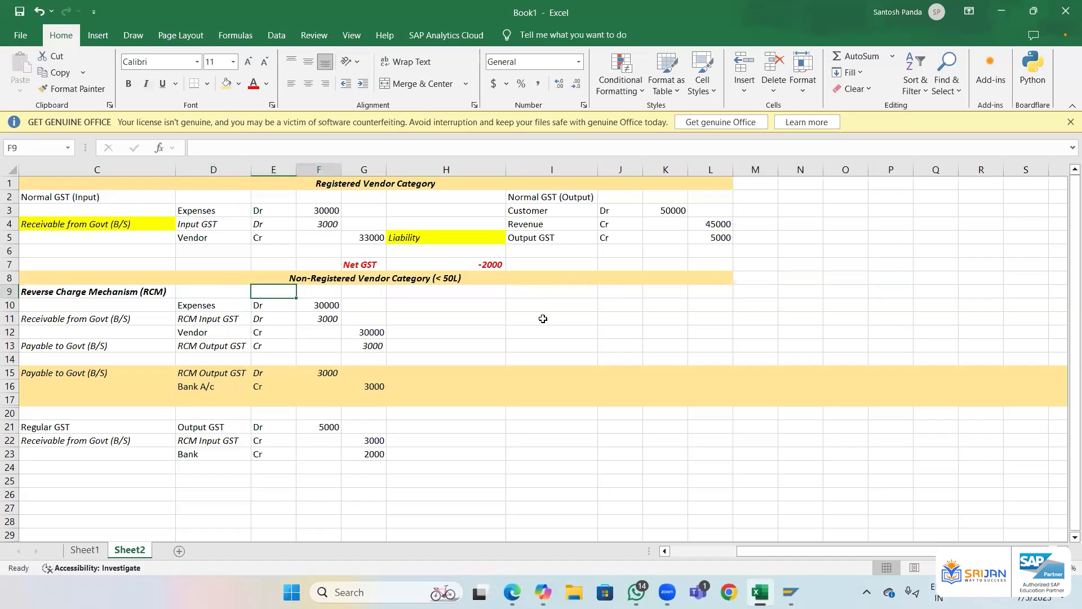
key("Down")
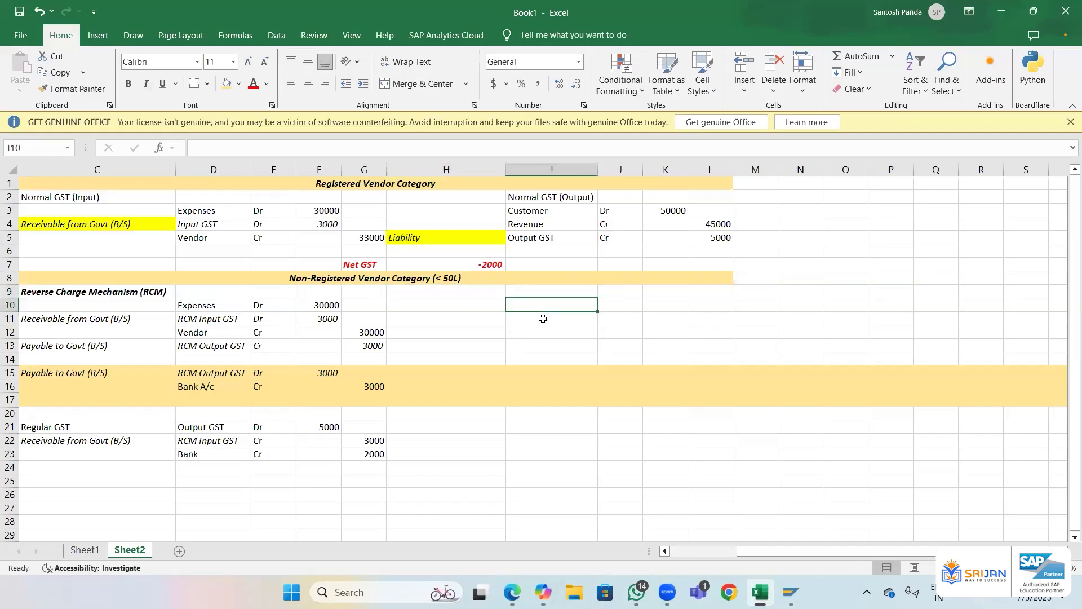
key("Down")
key("Down")
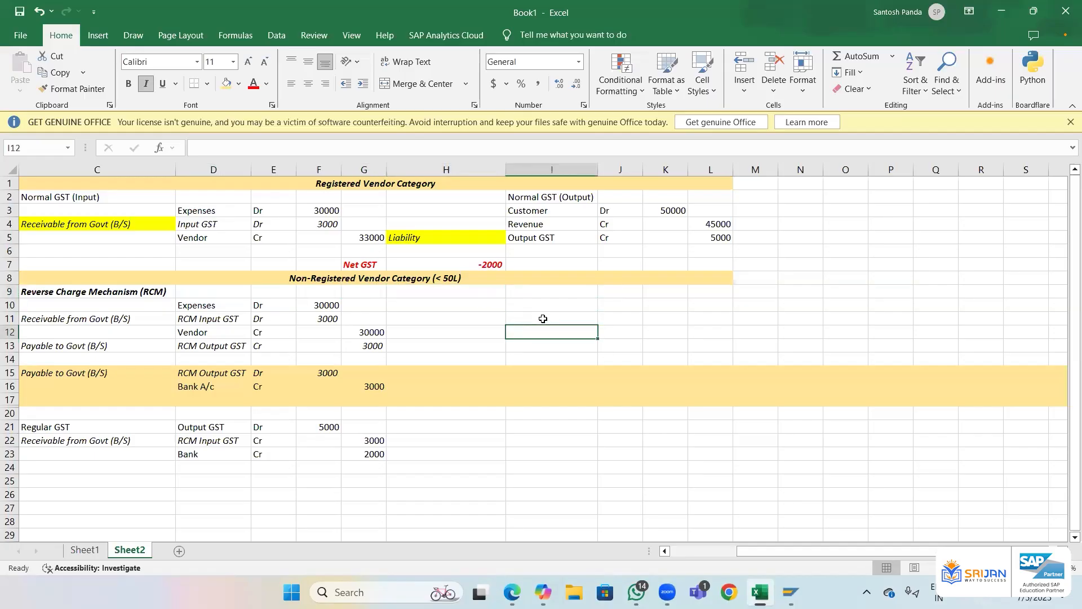
- Copy the Customer, Revenue and Output GST entry in I3:L5 to the RCM section, starting at I10
key("Up")
key("Up")
key("Up")
key("Up")
key("Up")
key("Up")
key("Up")
key("Up")
key("Up")
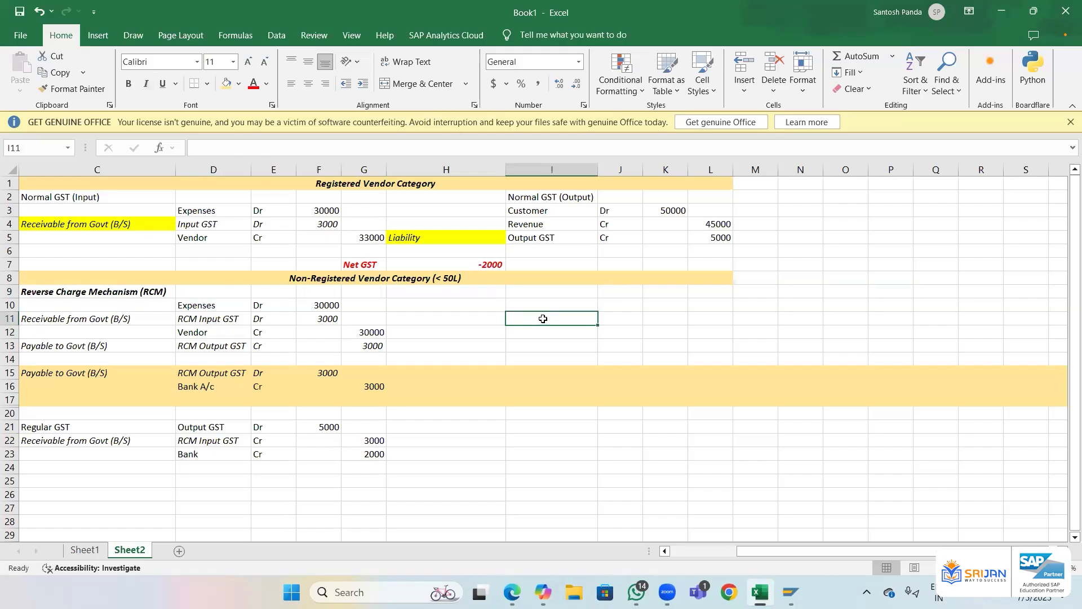
key("shift+Down")
key("shift+Down")
key("shift+Right")
key("shift+Right")
key("shift+Right")
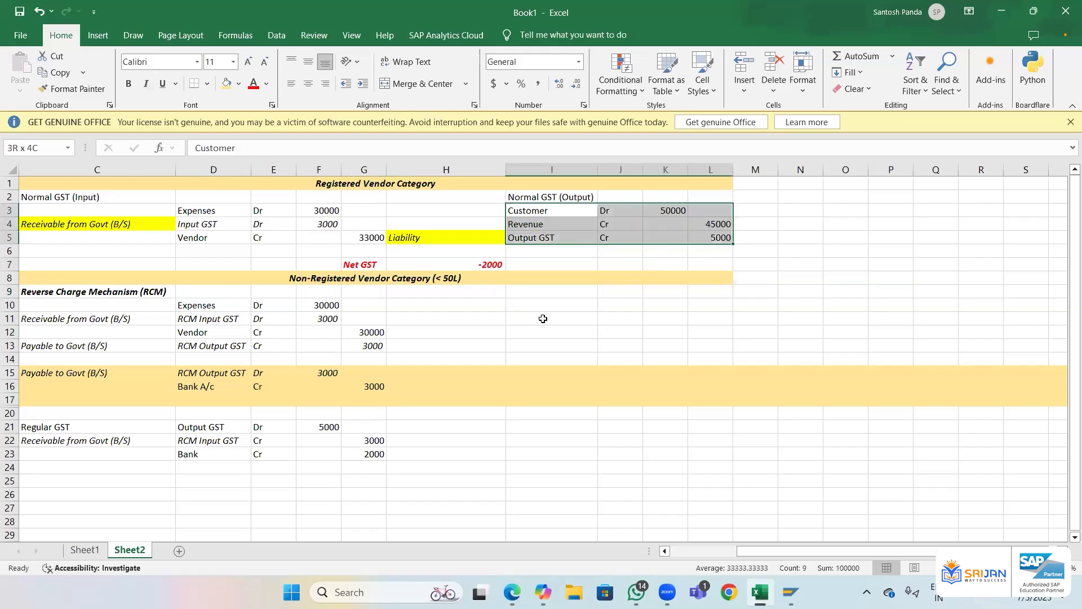
key("ctrl+c")
key("Down")
key("Down")
key("Down")
key("Down")
key("Down")
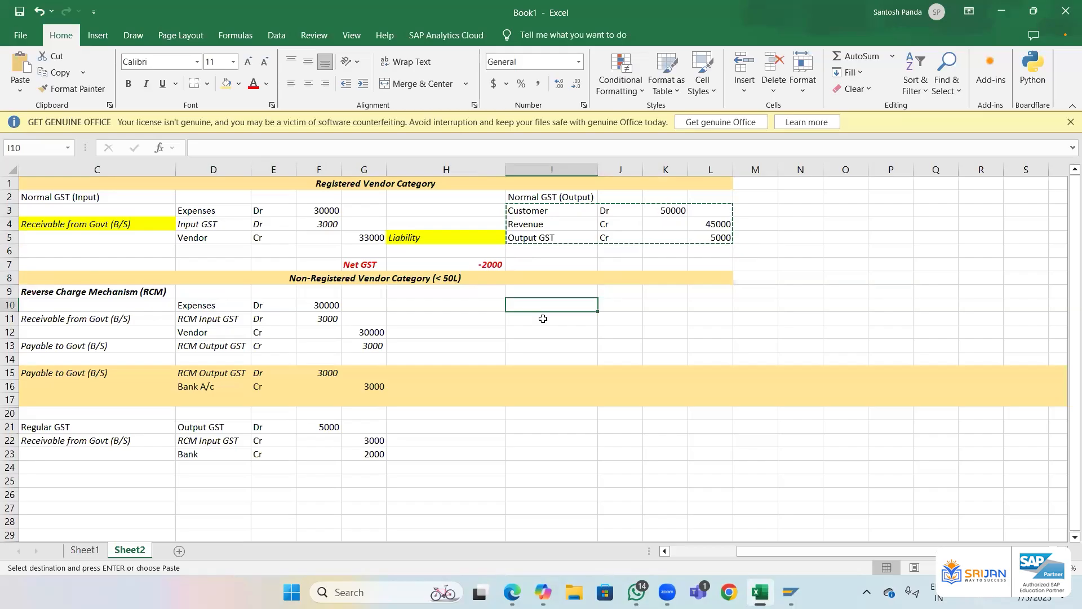
key("Return")
- Examine the Revenue line in I11:L11 and the Customer line above it in the copied sales entry
key("Down")
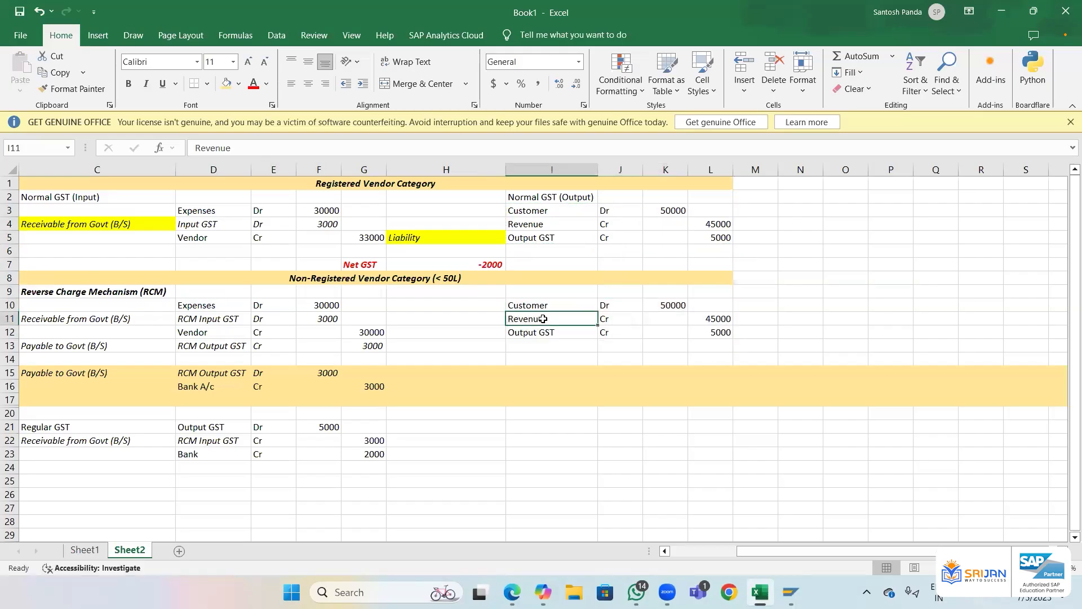
key("shift+Right")
key("shift+Right")
key("shift+Right")
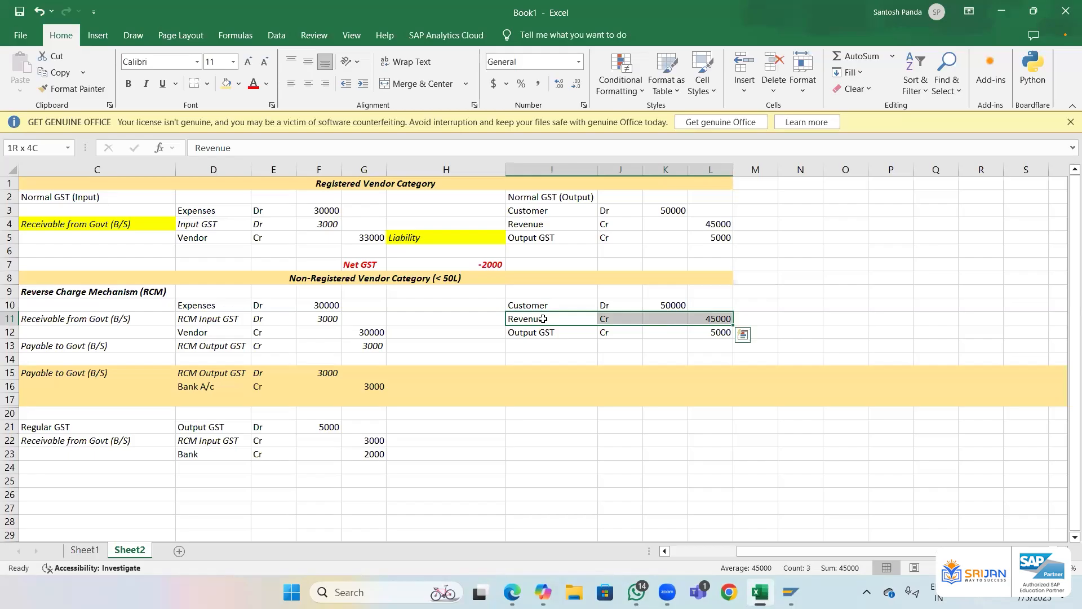
key("Up")
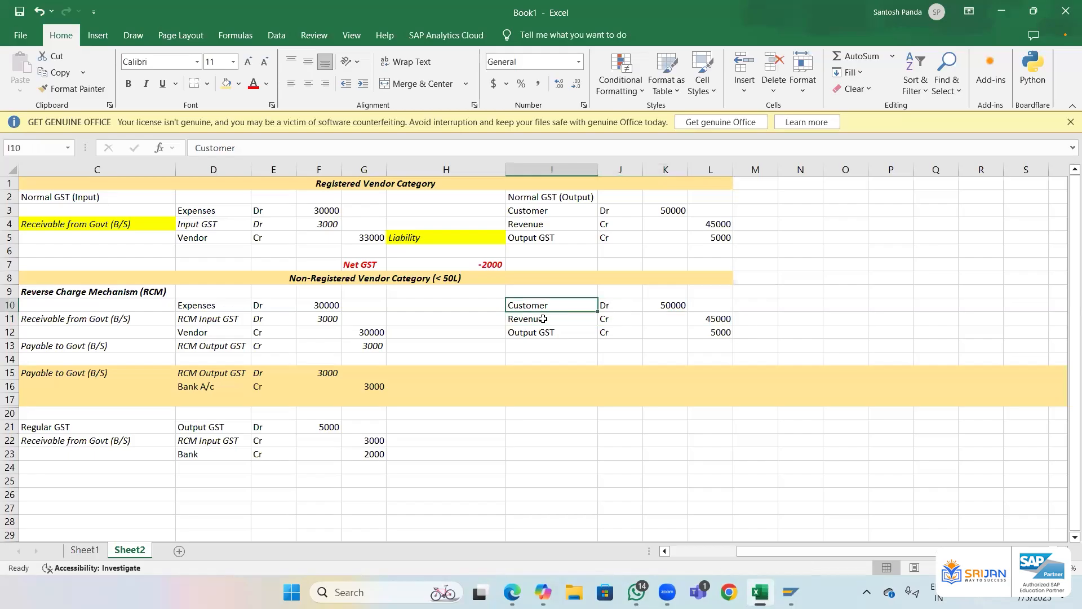
left_click(542, 319)
key("shift+Right")
key("shift+Right")
key("shift+Right")
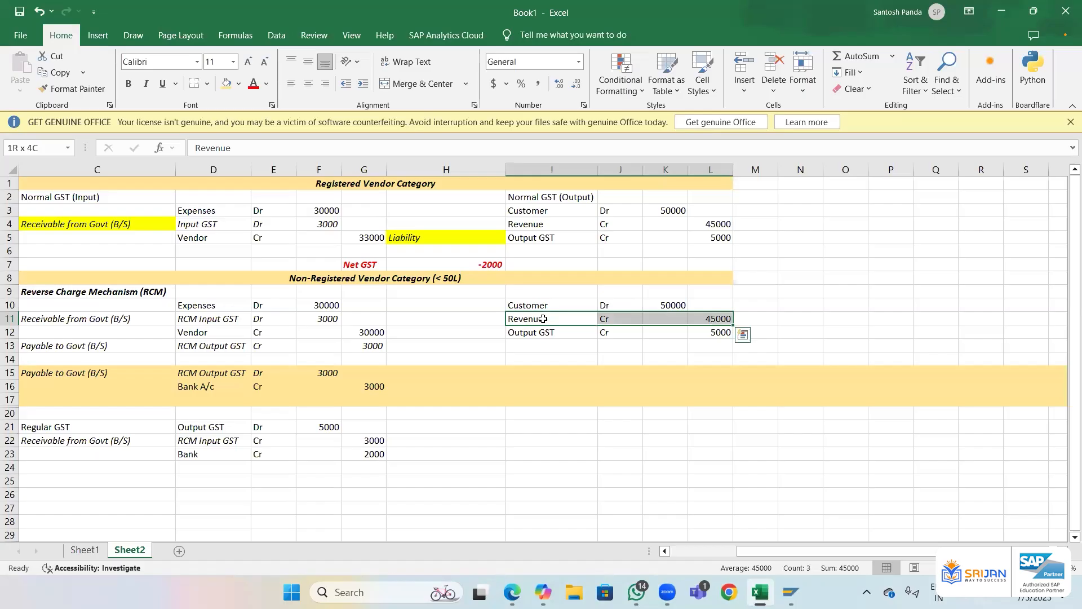
- Clear the Output GST line in I12:L12 of the RCM sales entry and set the Revenue amount in L11 to 50000
key("Down")
key("shift+Right")
key("shift+Right")
key("shift+Right")
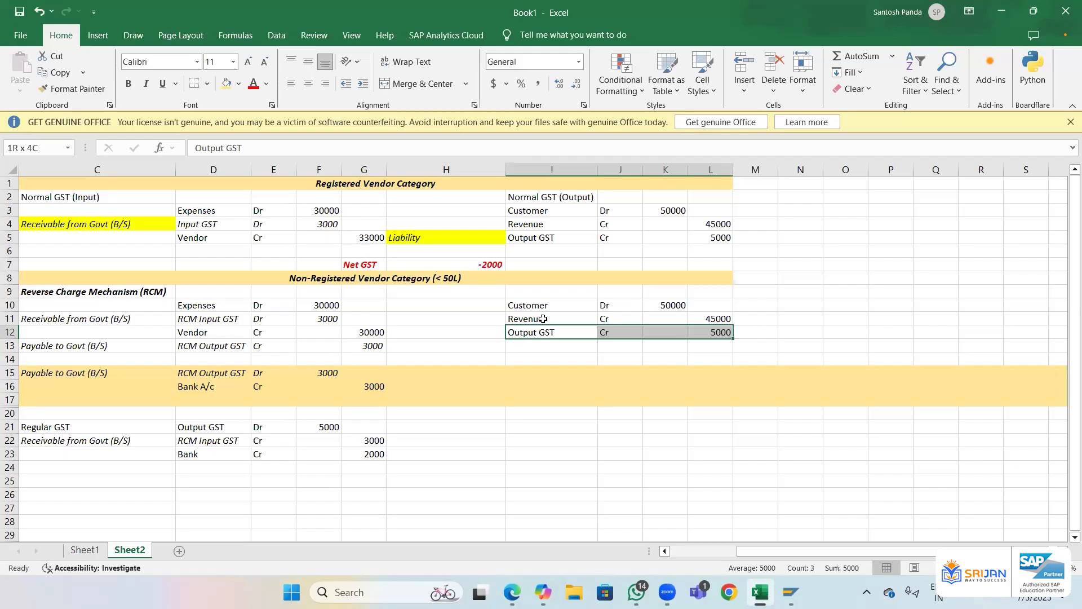
key("Delete")
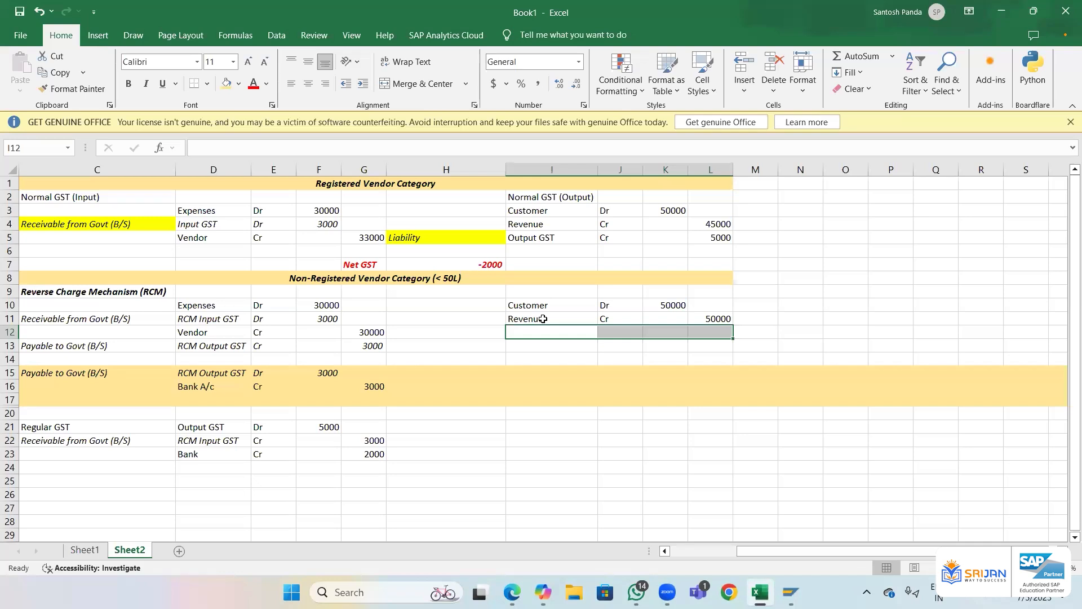
- Enter the note "Vendor is not registered" in D9 beside the Reverse Charge Mechanism (RCM) heading
key("Up")
key("Up")
key("Left")
key("Left")
key("Left")
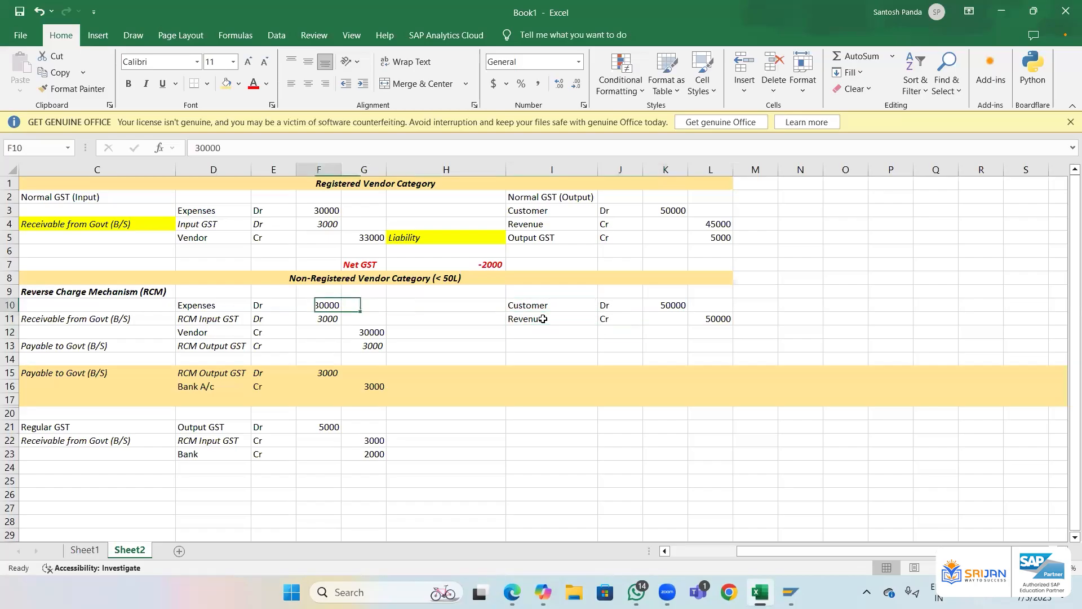
key("Left")
key("Up")
key("Left")
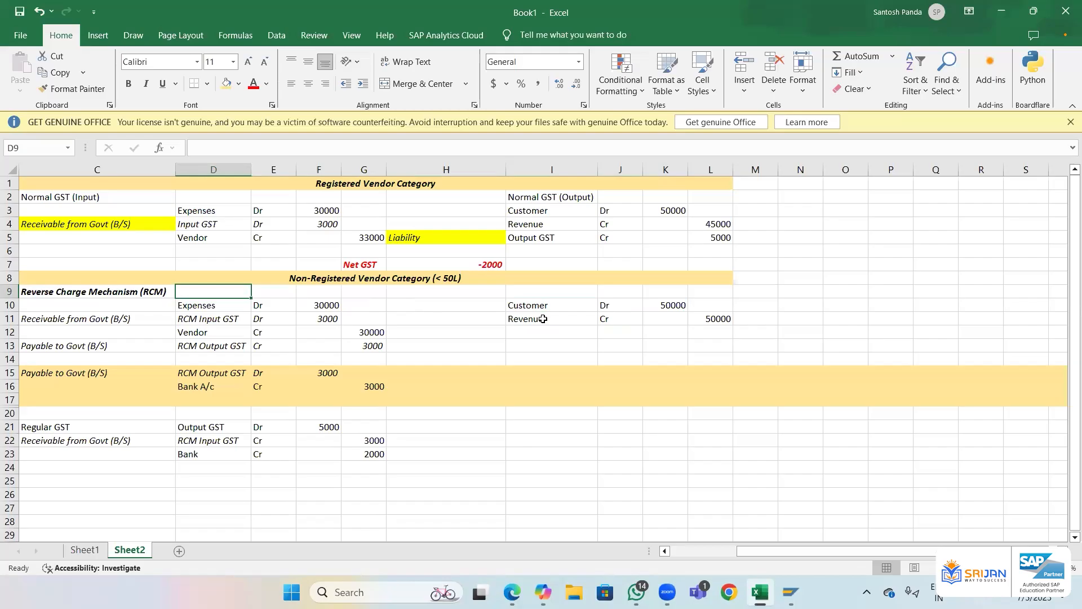
type("Vendpr")
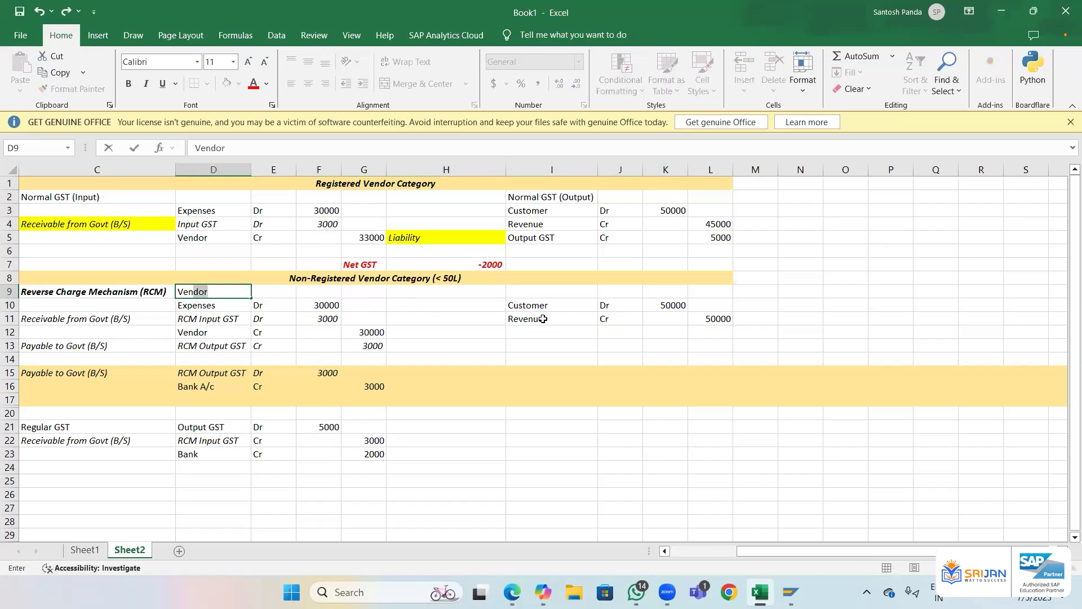
key("BackSpace")
key("BackSpace")
type("or is not registered")
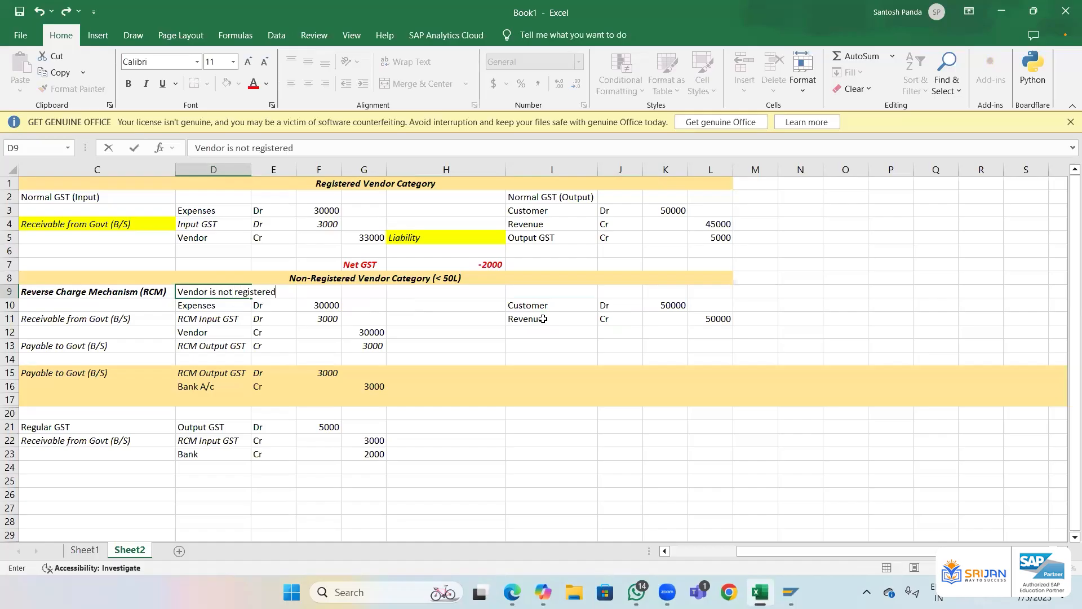
key("ctrl+Return")
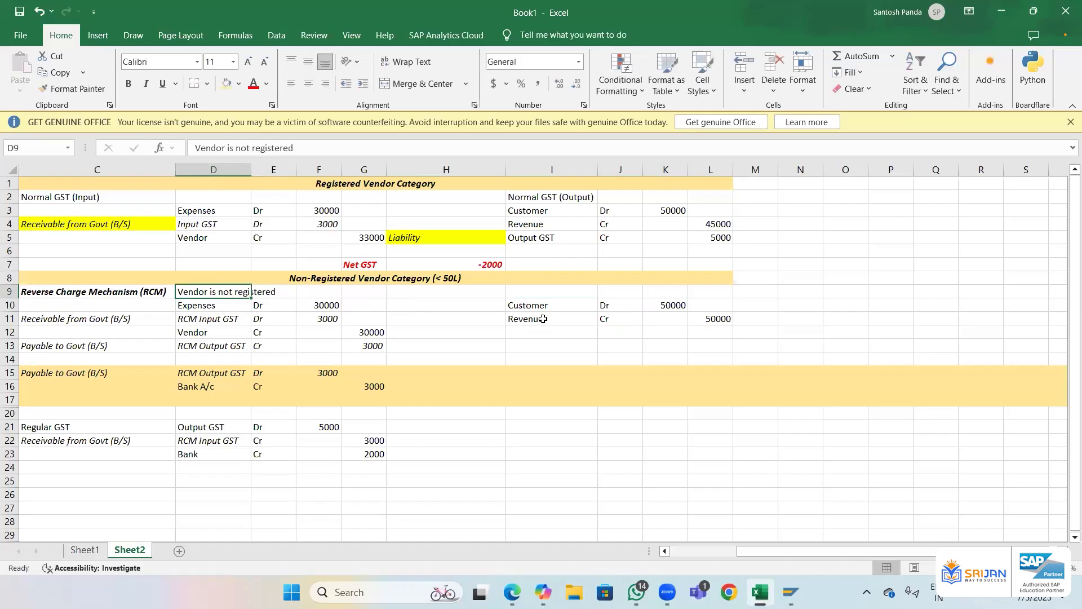
- Format the vendor note in D9 as bold italic and fit column D to its contents
key("ctrl+b")
key("ctrl+i")
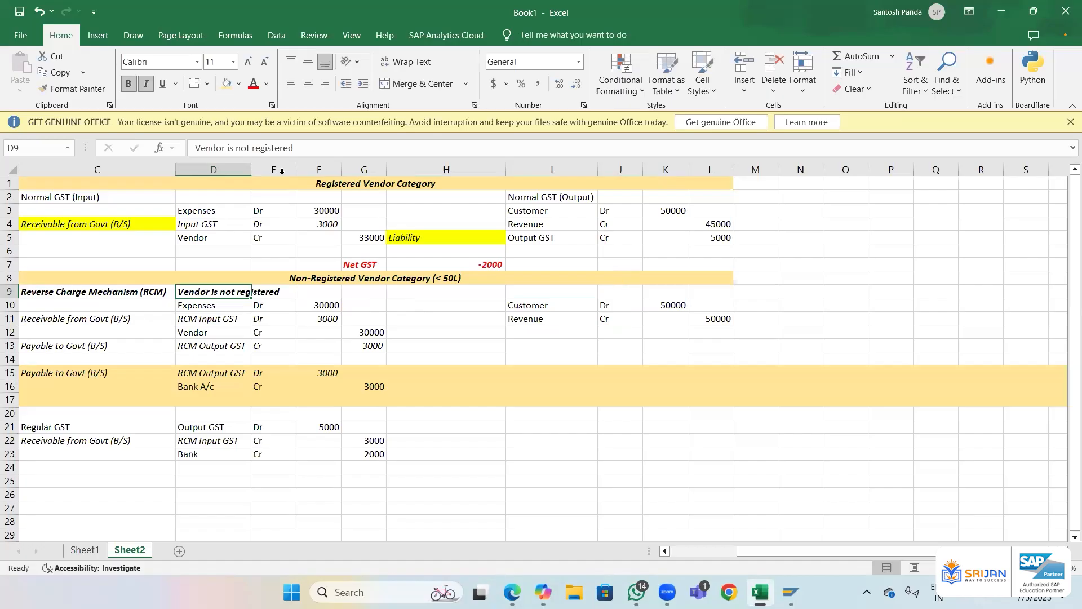
double_click(251, 168)
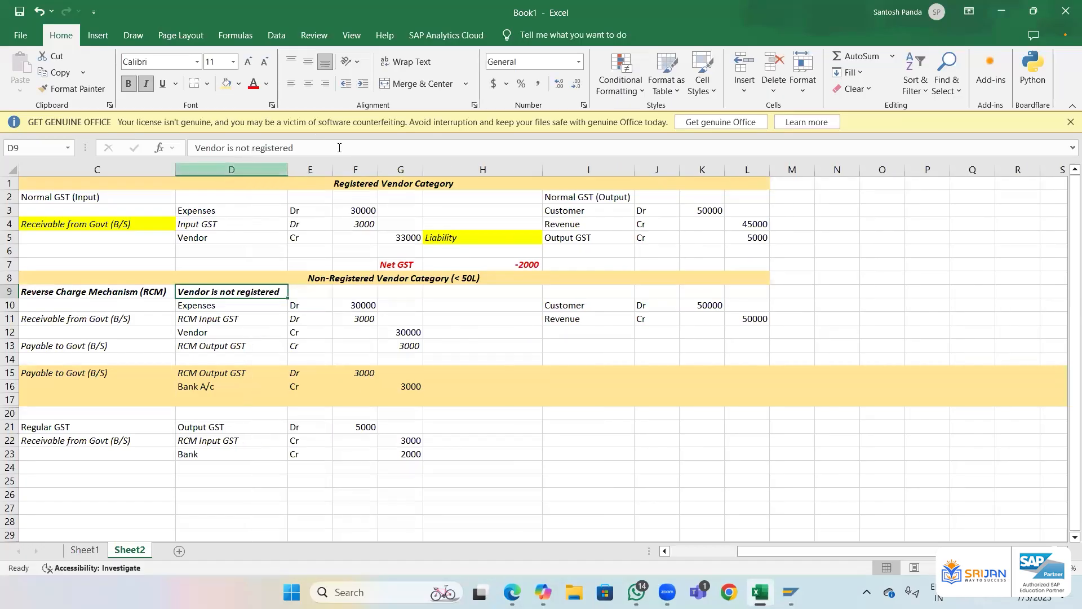
- Add the note "Csutomer is not registered" in I9 above the RCM sales entry, formatted bold italic
key("Right")
key("Right")
key("Right")
key("Right")
key("Right")
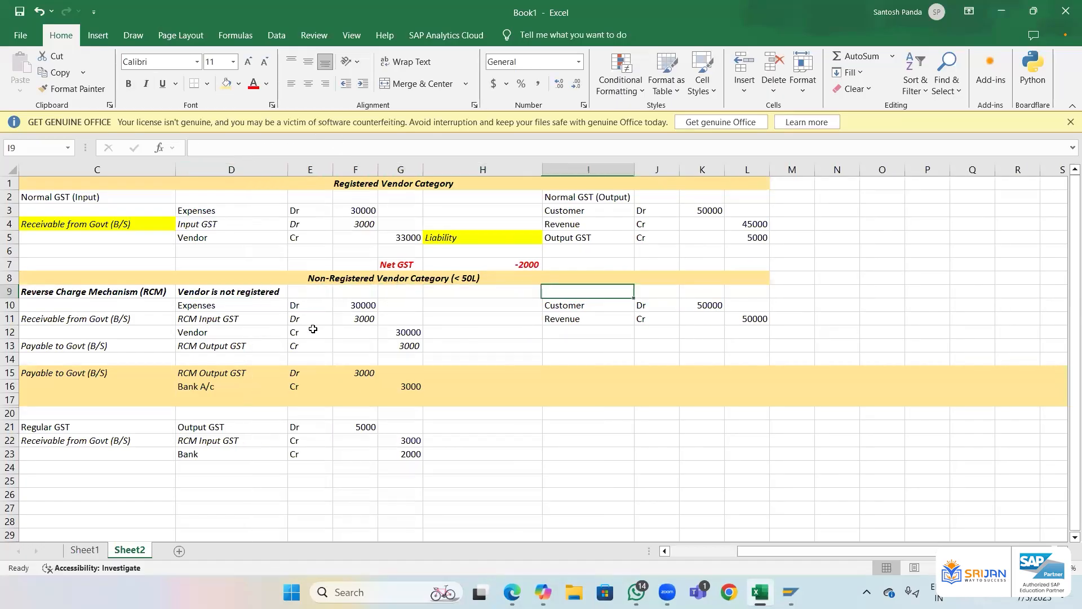
type("C")
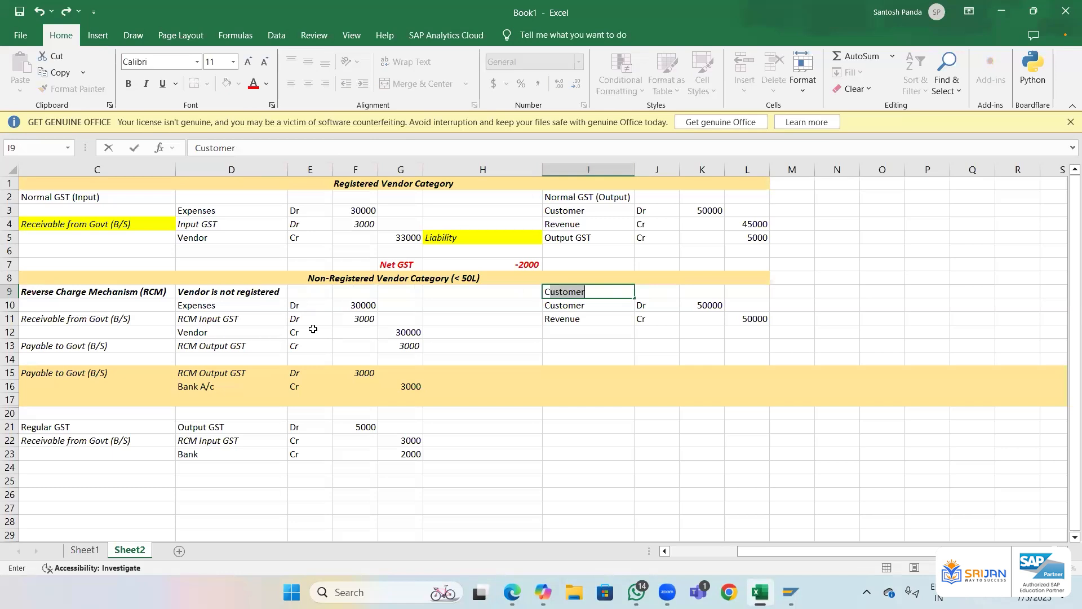
type("sutomer is not registered")
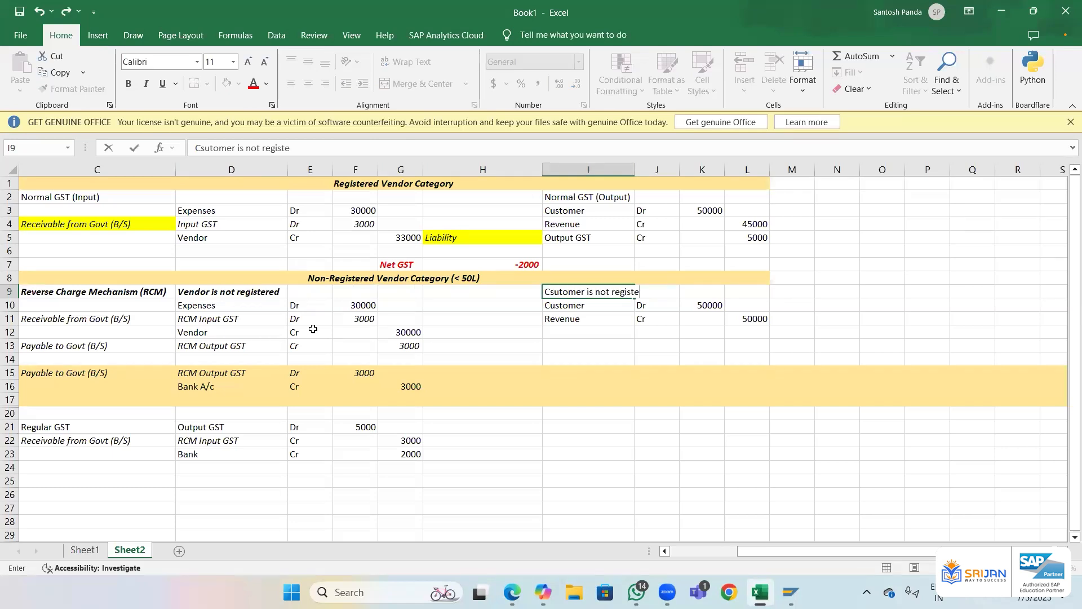
key("Return")
key("Up")
key("ctrl+b")
key("ctrl+i")
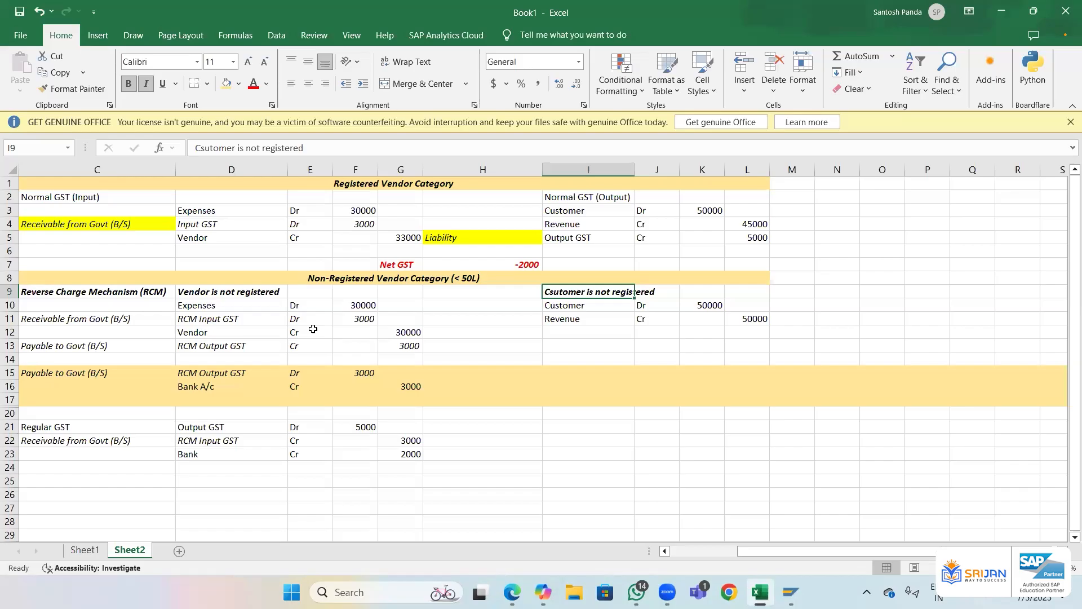
- Clear the customer note and the whole sales entry in I9:L12 of the RCM section
key("shift+Down")
key("shift+Down")
key("shift+Down")
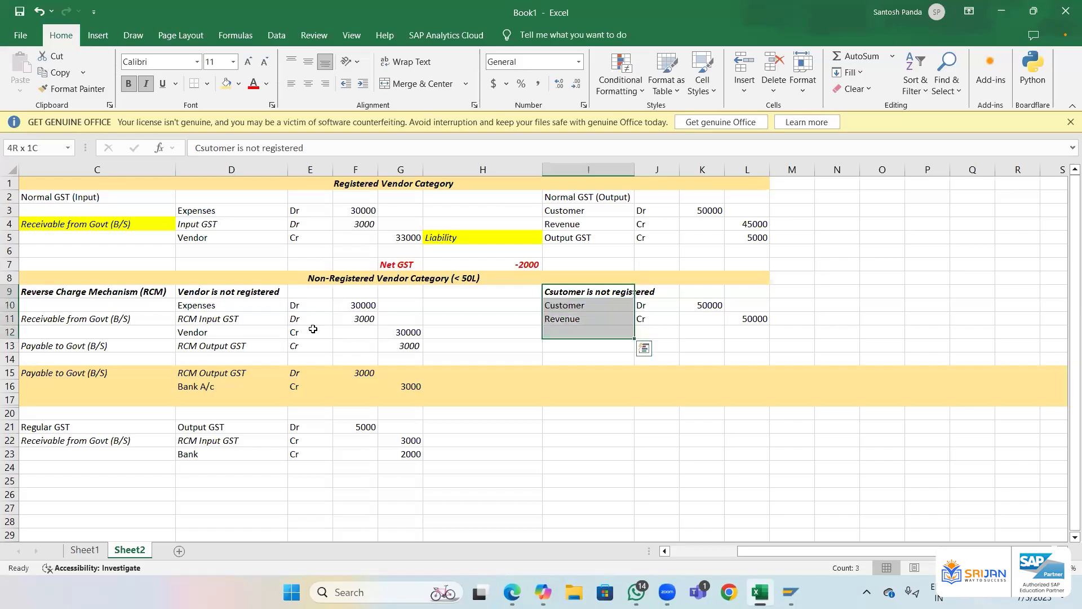
key("shift+Right")
key("shift+Right")
key("shift+Right")
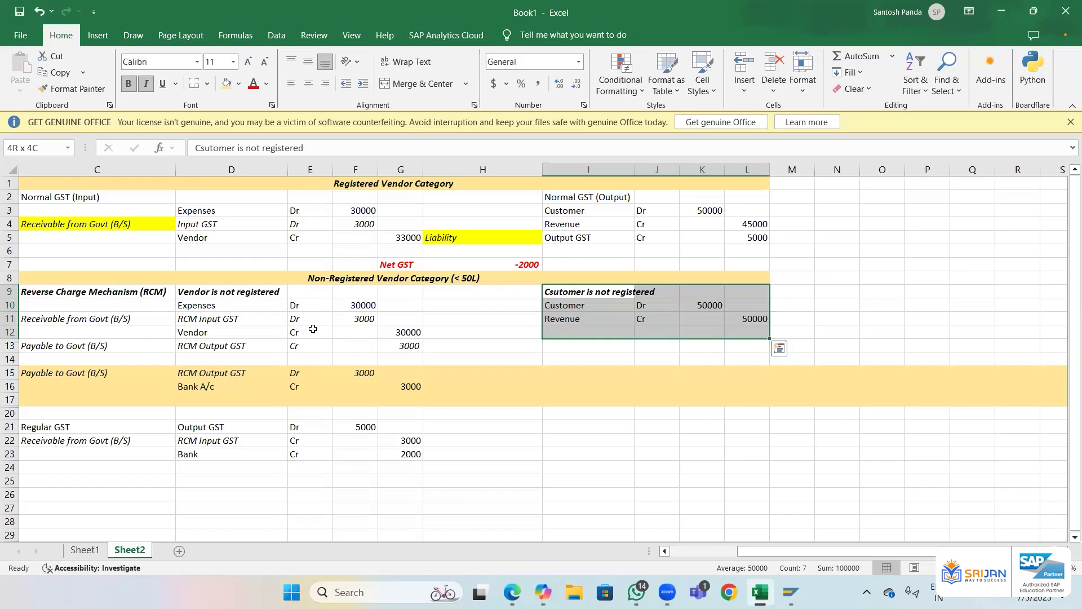
key("Delete")
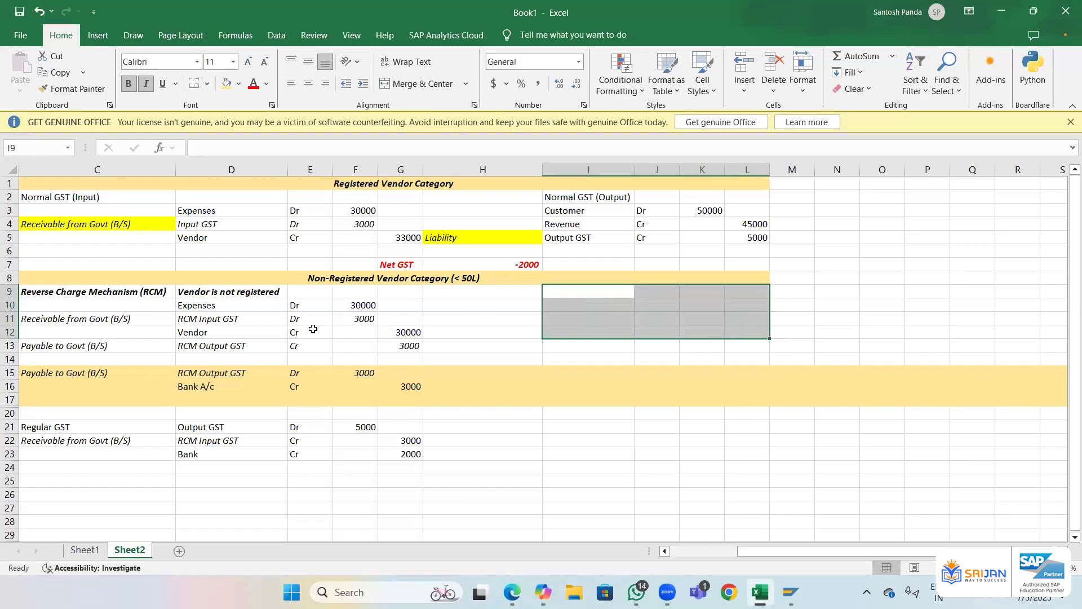
- Examine the RCM booking entry from the vendor note in D9 to the RCM Input GST line in row 11
key("ctrl+Left")
key("ctrl+Left")
key("ctrl+Left")
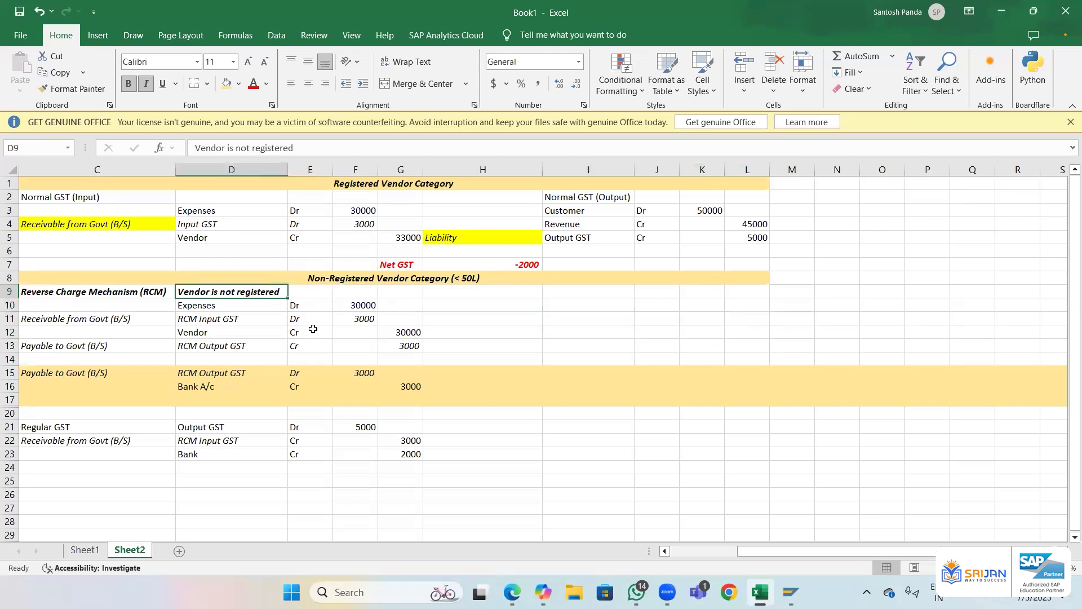
key("Right")
key("Right")
key("Right")
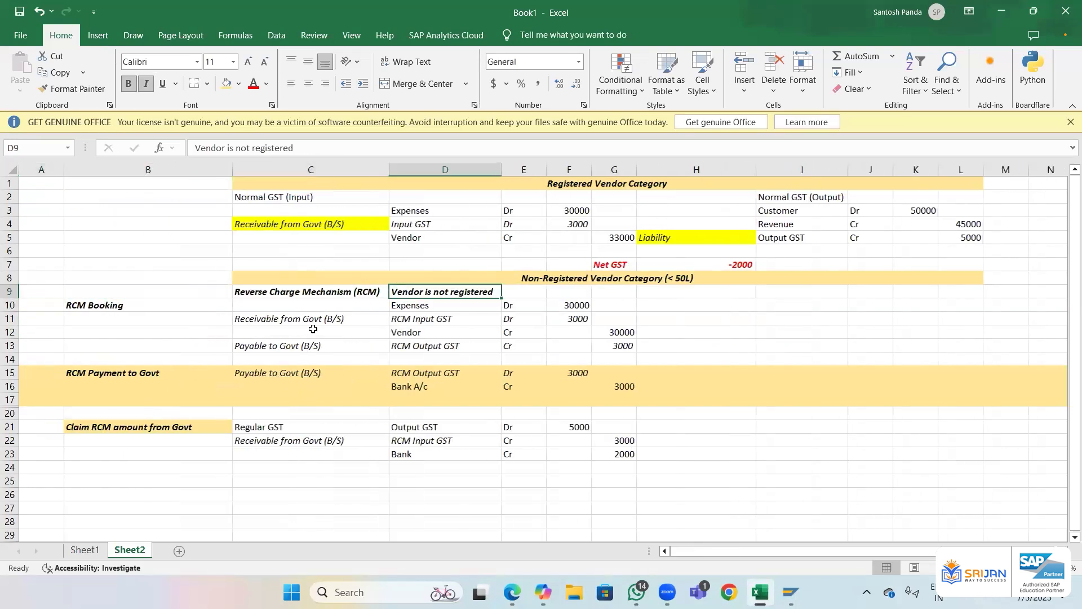
key("Down")
key("Down")
key("Down")
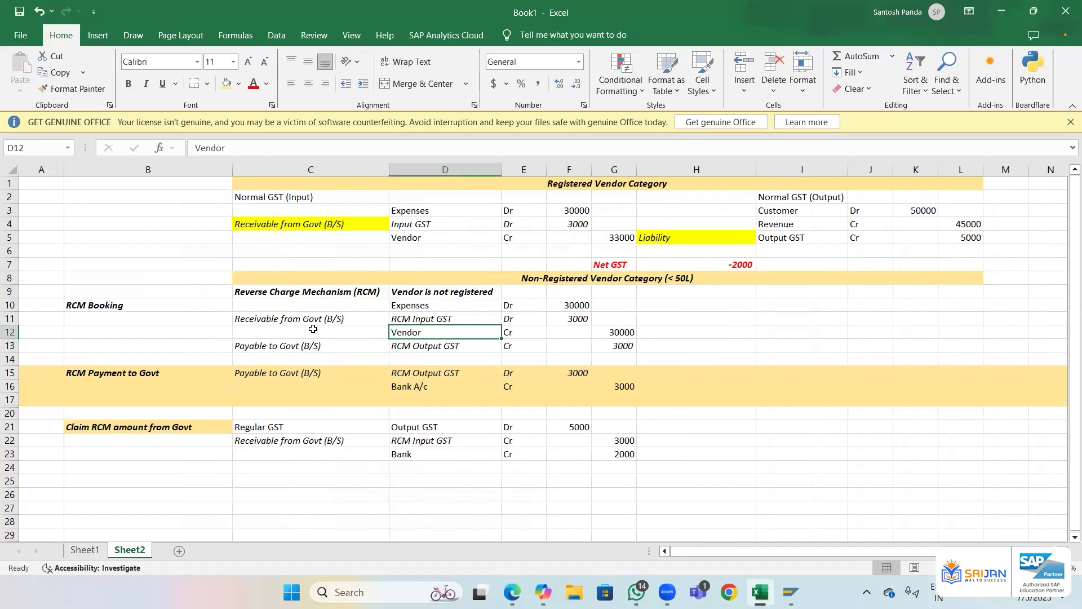
key("Up")
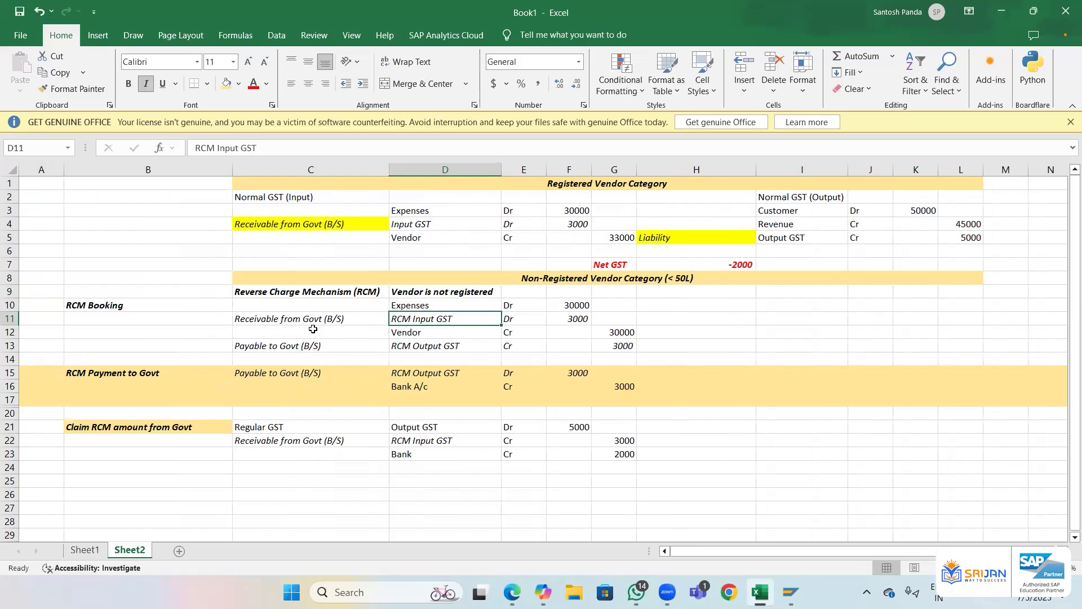
key("Right")
key("Right")
key("Right")
key("Right")
key("Right")
key("Right")
key("Right")
key("Right")
key("Right")
key("Right")
key("Right")
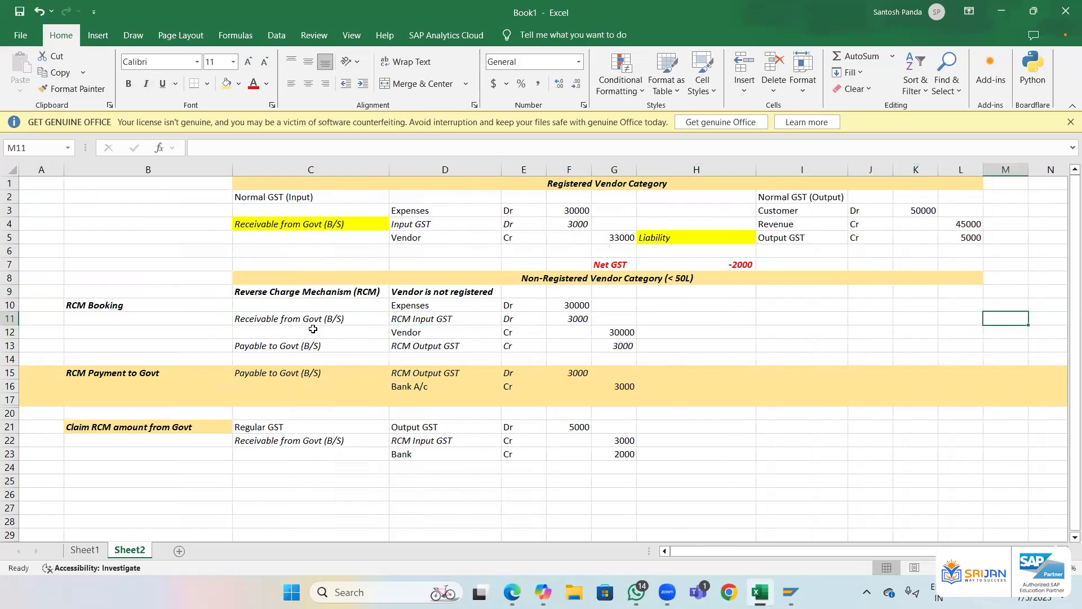
key("Left")
key("Left")
key("Left")
key("Left")
key("Left")
key("Left")
key("Left")
key("Left")
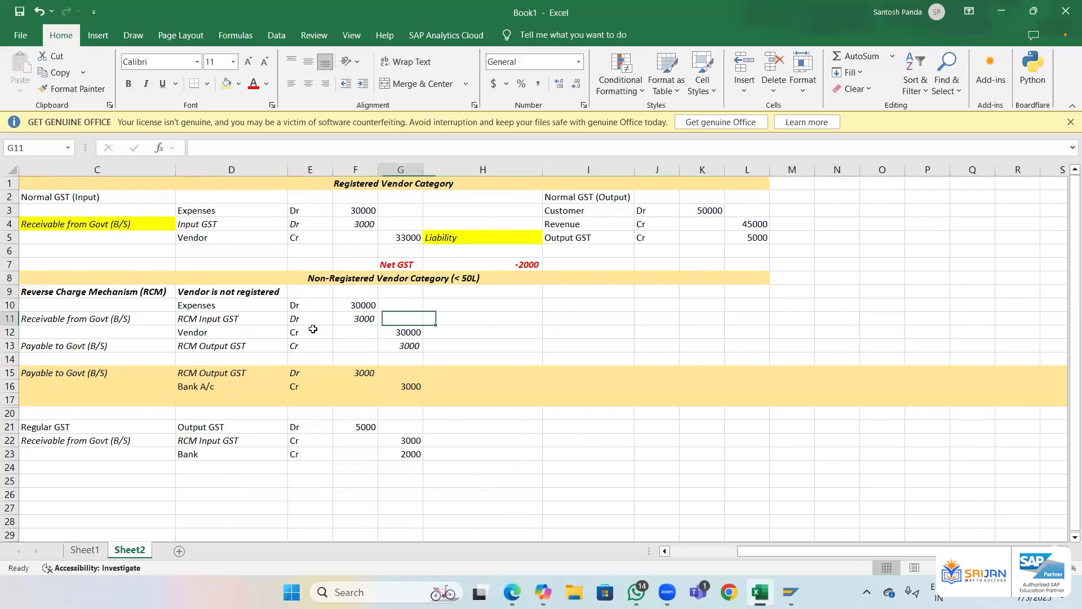
key("Left")
key("shift+Left")
key("shift+Left")
key("shift+Left")
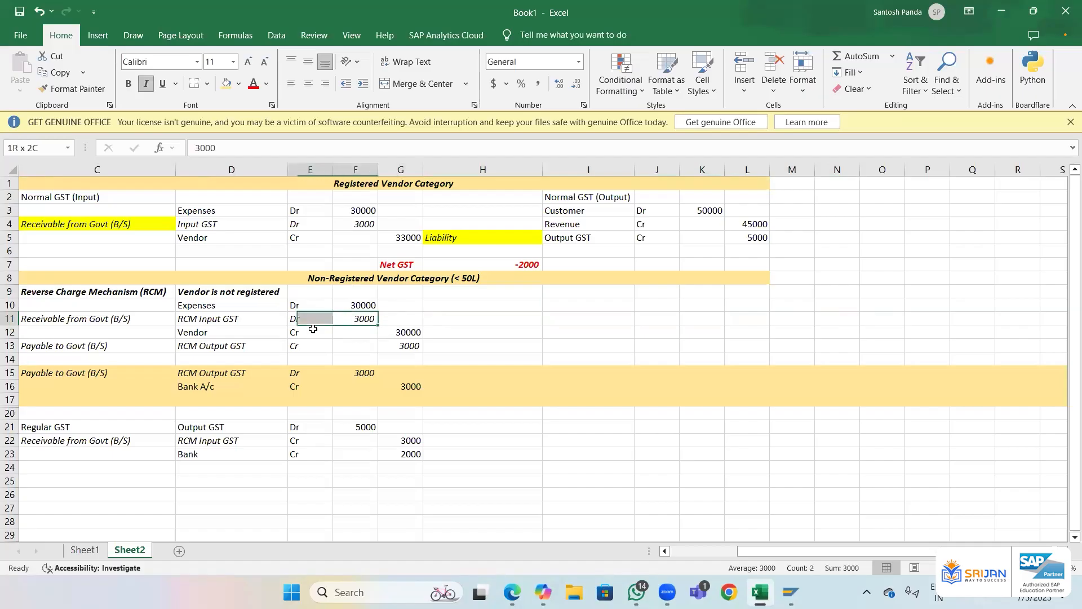
- Examine the RCM Output GST line payable to the government in C13:G13
key("Down")
key("Down")
key("Right")
key("shift+Left")
key("shift+Left")
key("shift+Left")
key("shift+Left")
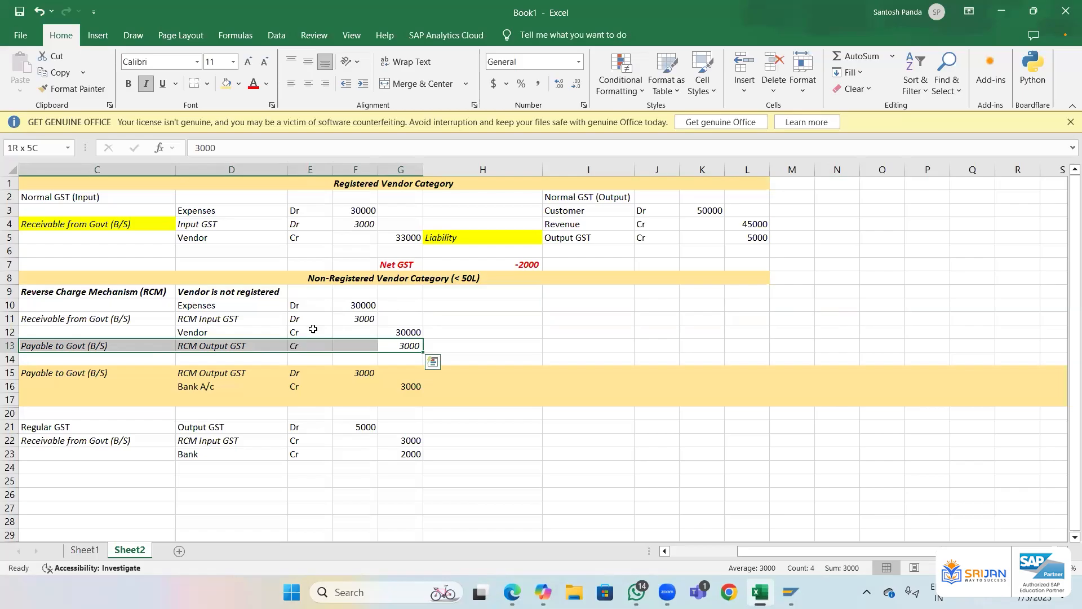
key("Up")
key("Up")
key("Left")
key("Down")
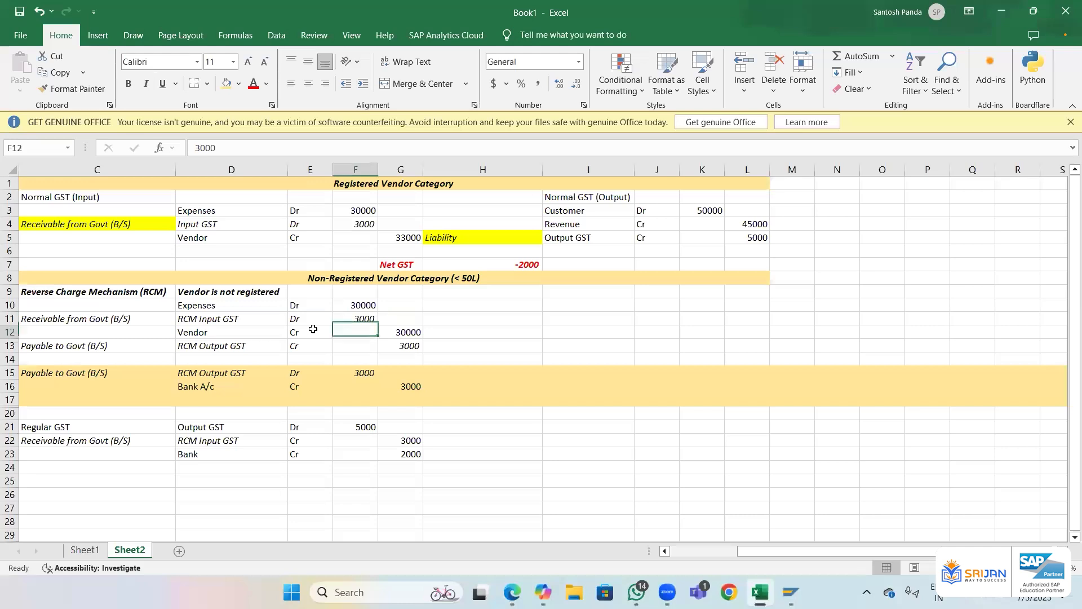
key("Down")
key("Right")
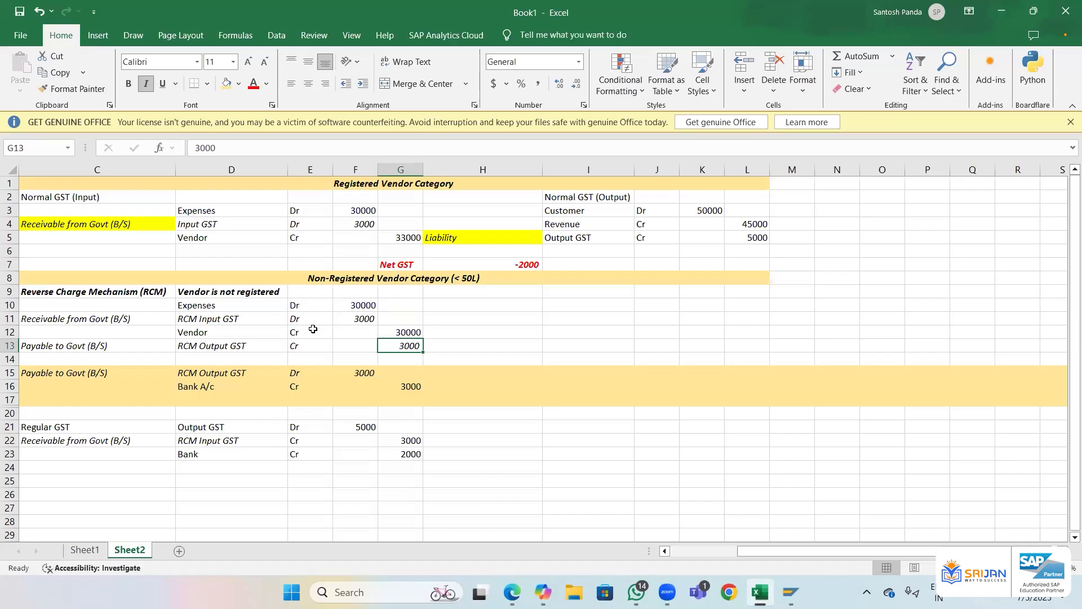
key("Left")
key("Left")
key("Left")
key("Left")
key("Left")
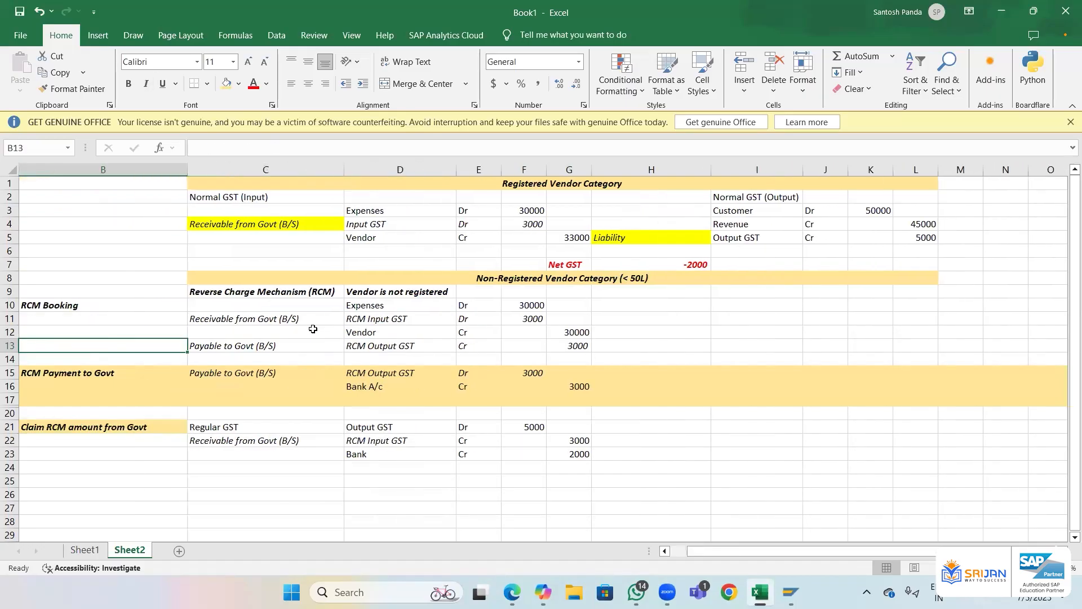
key("Right")
key("shift+Right")
key("shift+Right")
key("shift+Right")
key("shift+Right")
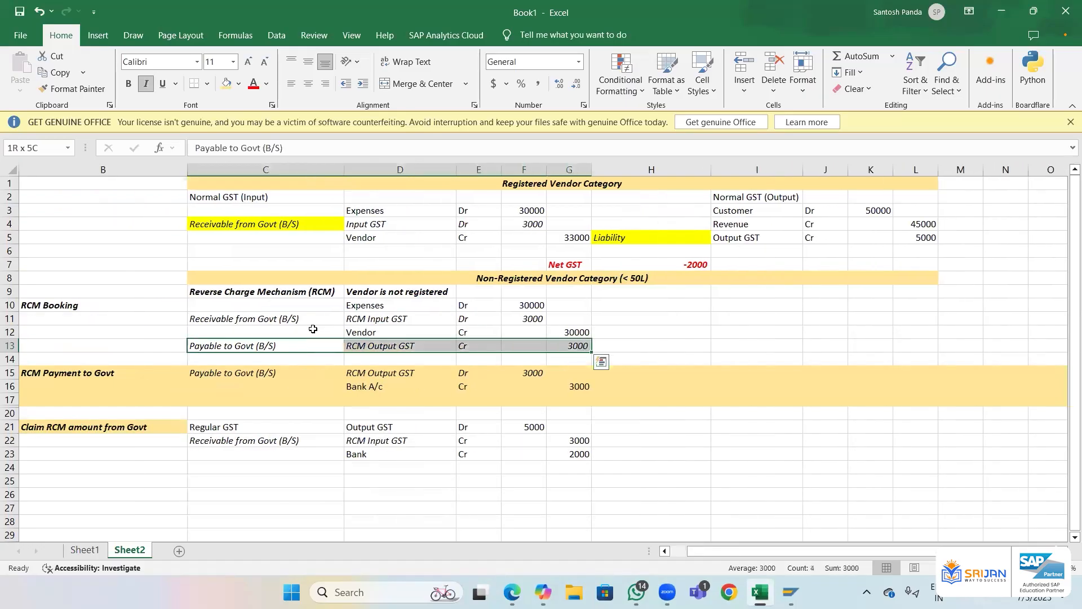
- Review the RCM Input GST receivable line in C11:F11 and the vendor note row above the booking entry
key("Up")
key("Up")
key("shift+Right")
key("shift+Right")
key("shift+Right")
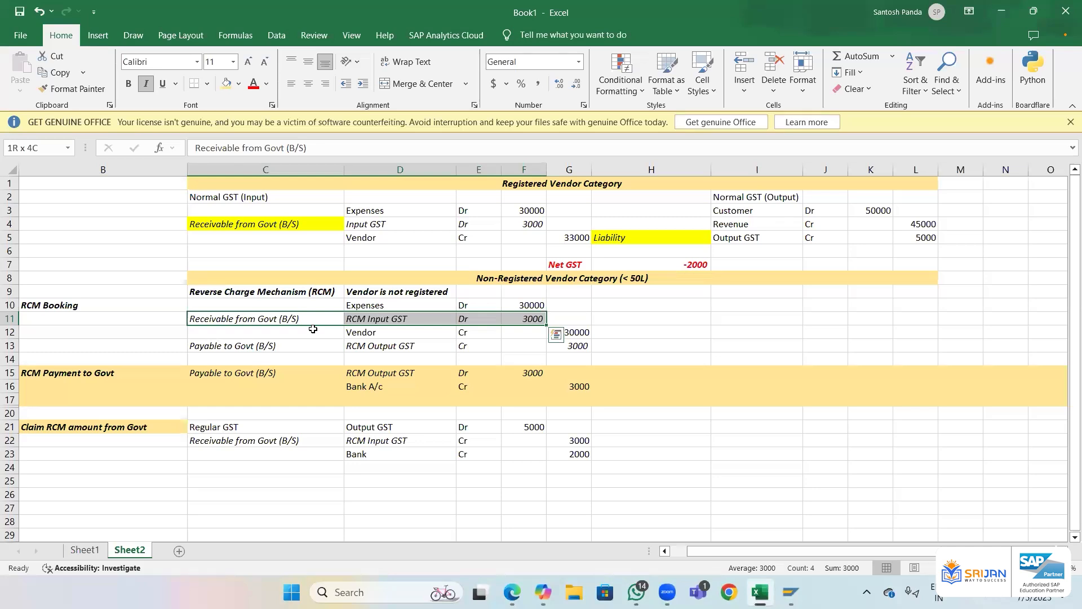
key("Up")
key("Up")
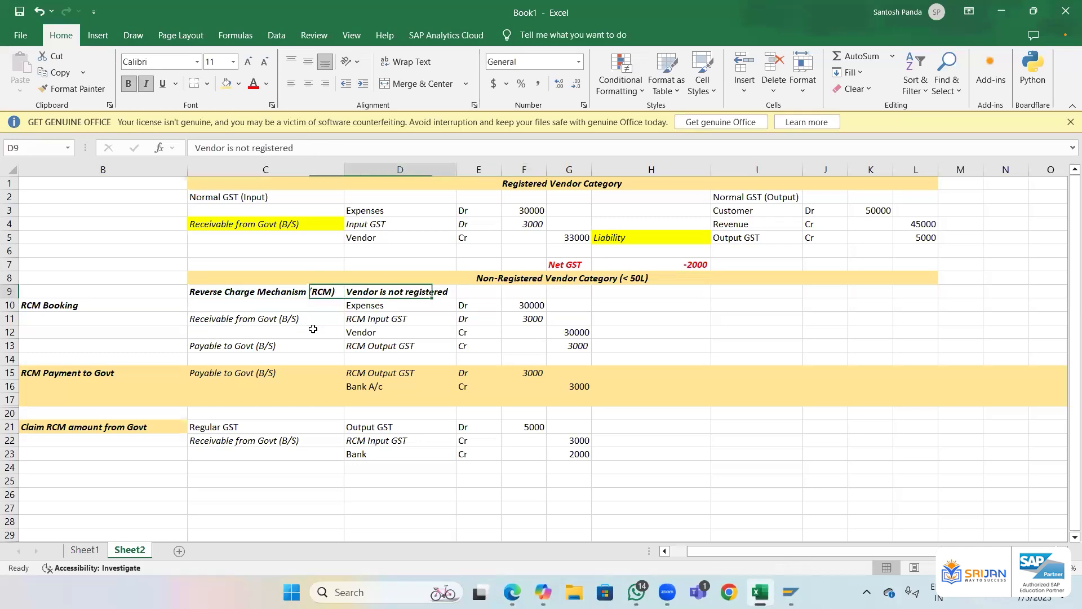
key("Right")
key("Right")
key("Right")
key("Right")
key("Right")
key("Right")
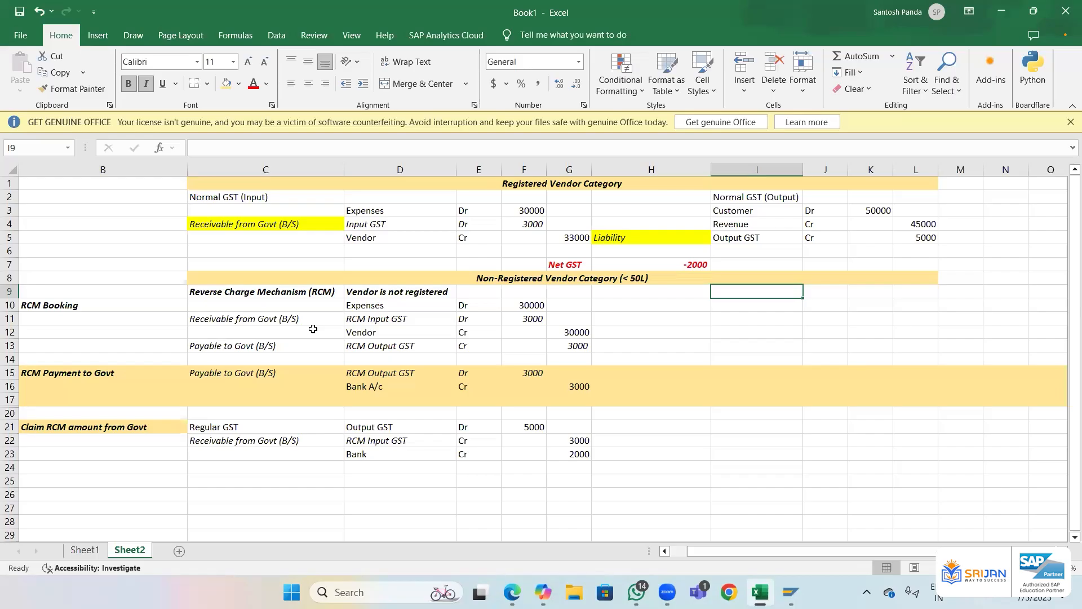
- Enter the heading ISD in C26 below the RCM claim entry
key("Down")
key("Down")
key("Down")
key("Down")
key("Down")
key("Down")
key("Down")
key("Down")
key("Down")
key("Down")
key("Down")
key("Down")
key("Down")
key("Down")
key("Down")
key("Left")
key("Left")
key("Left")
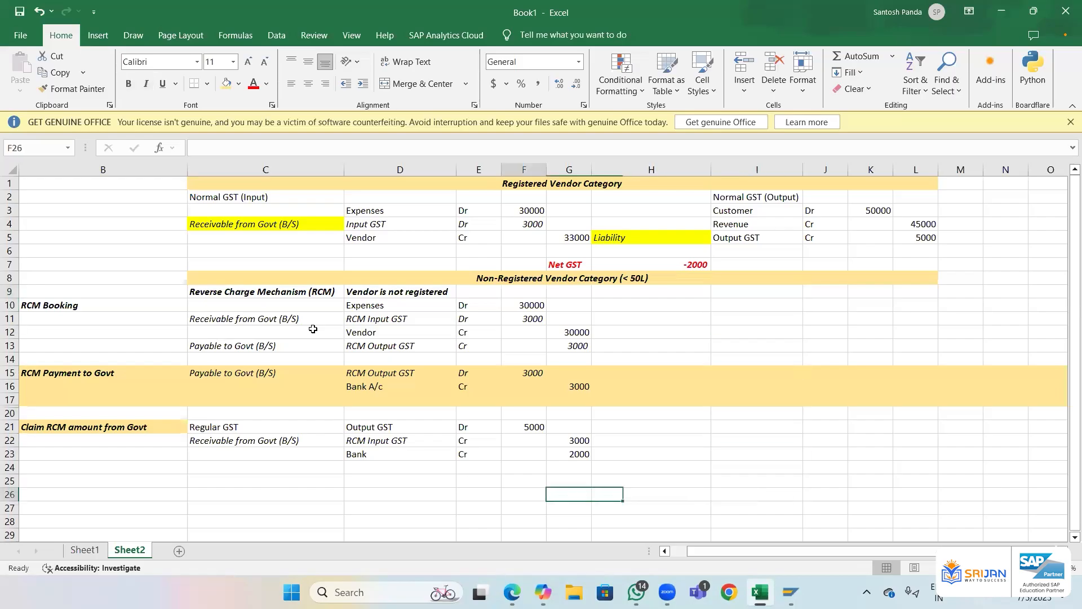
key("Home")
key("Right")
type("IS")
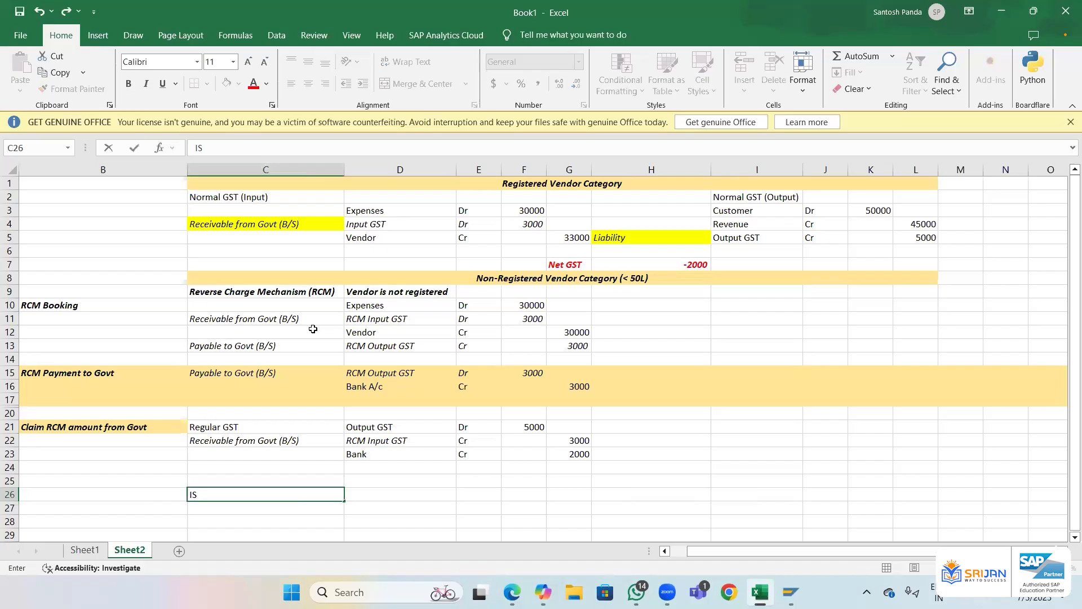
type("D")
key("Return")
- Enter the full form "Input service distributor" in C27 under the ISD heading
type("INP")
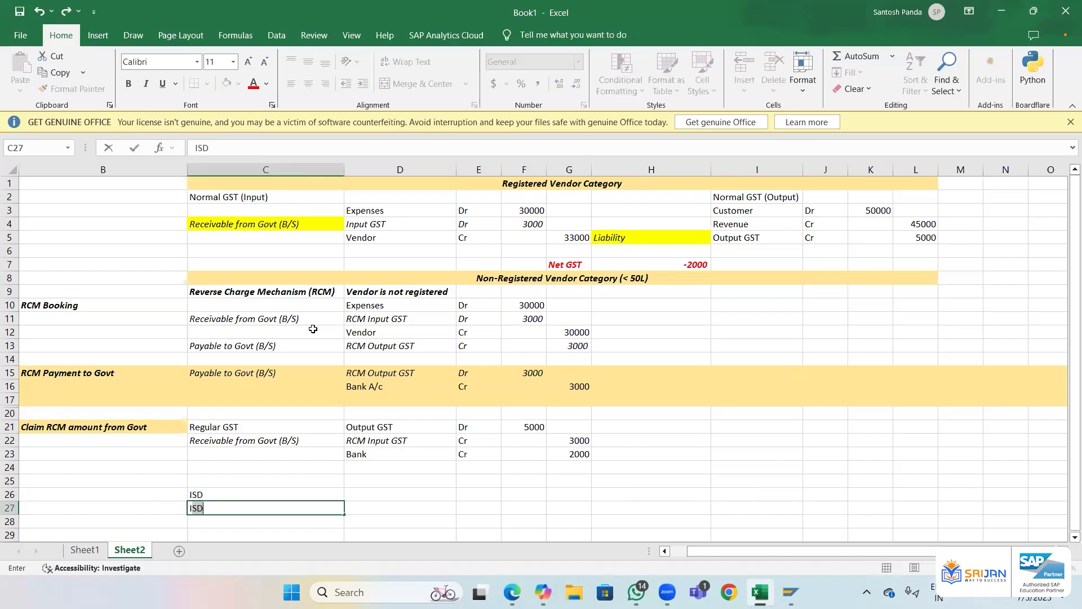
key("BackSpace")
key("BackSpace")
type("np")
key("BackSpace")
type("put service distri")
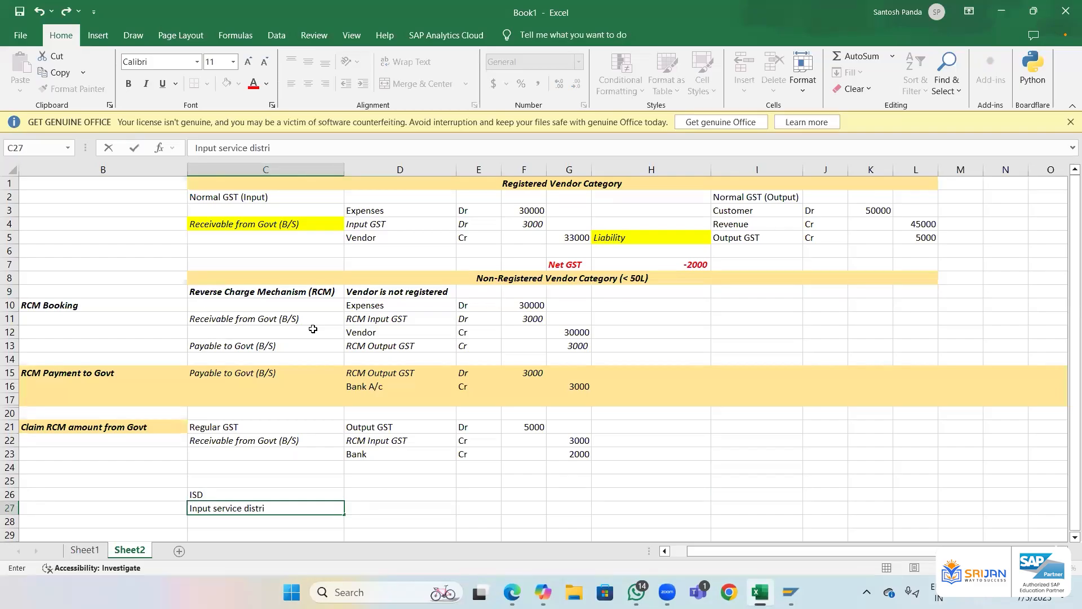
type("butor")
key("Return")
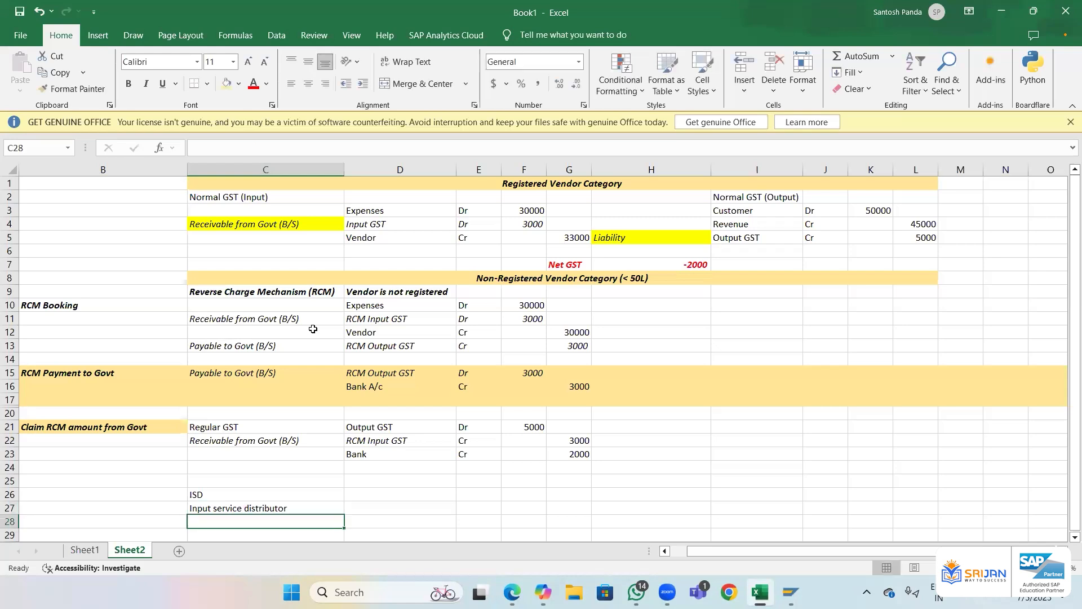